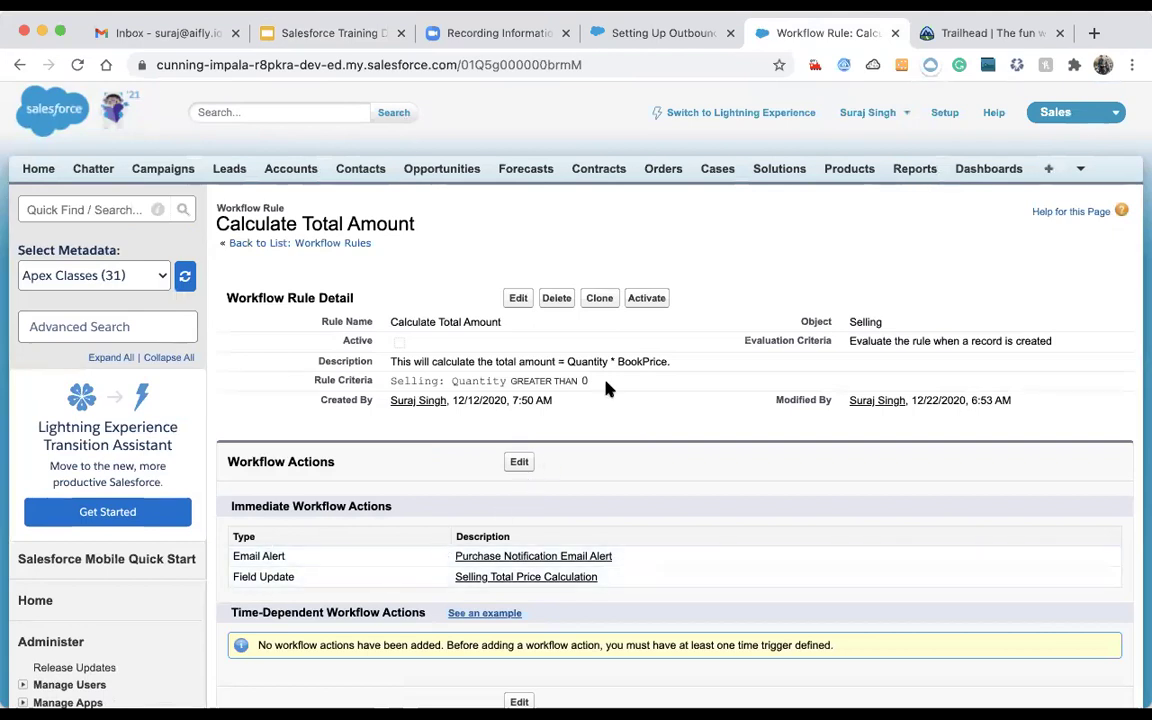
- Edit the Calculate Total Amount rule's workflow actions, start a new outbound message and review its fields
scroll(527, 485, down, 1)
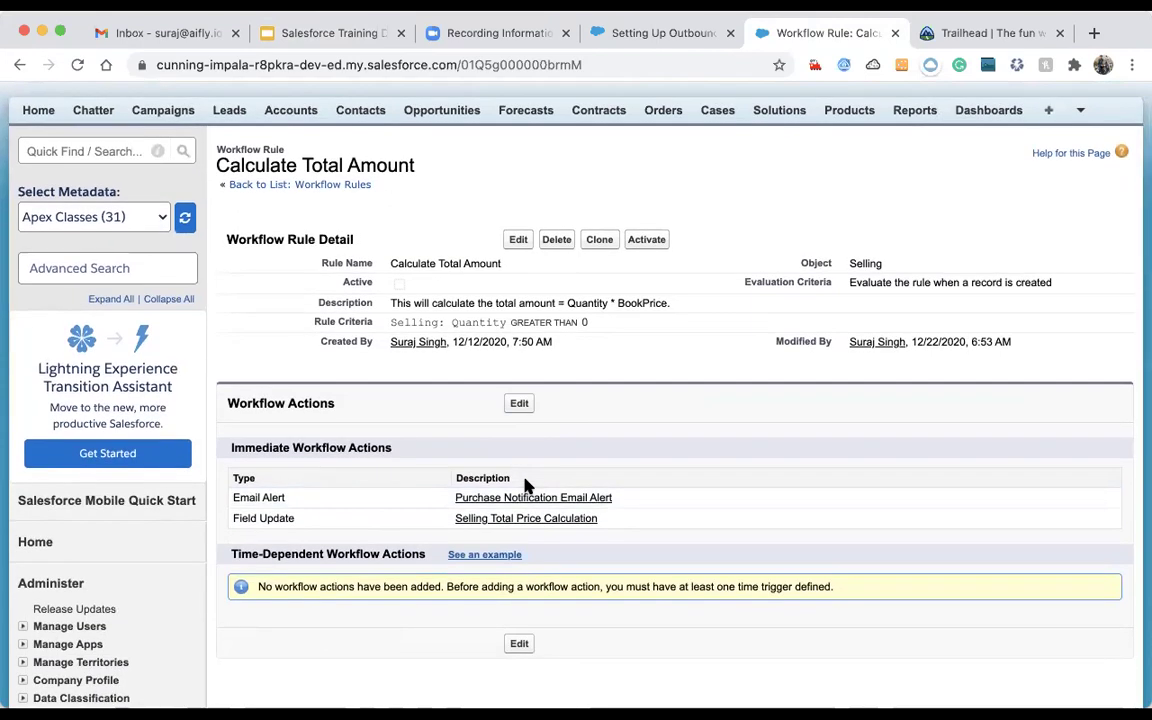
click(520, 406)
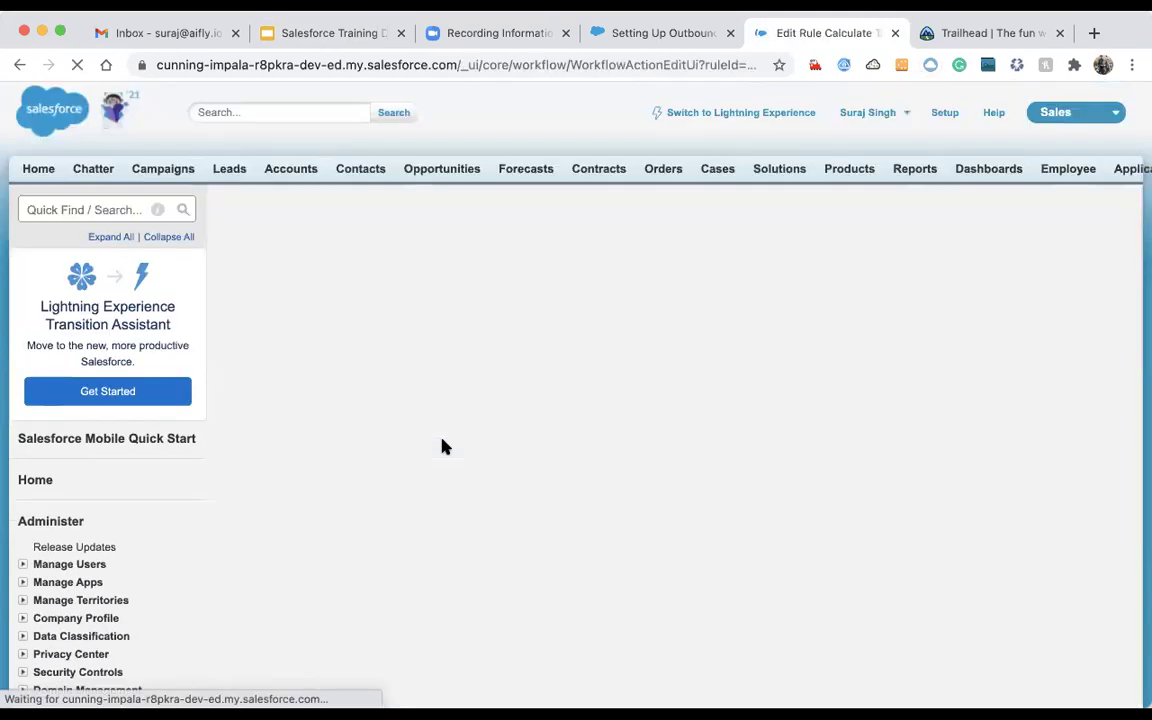
scroll(410, 390, down, 4)
click(306, 337)
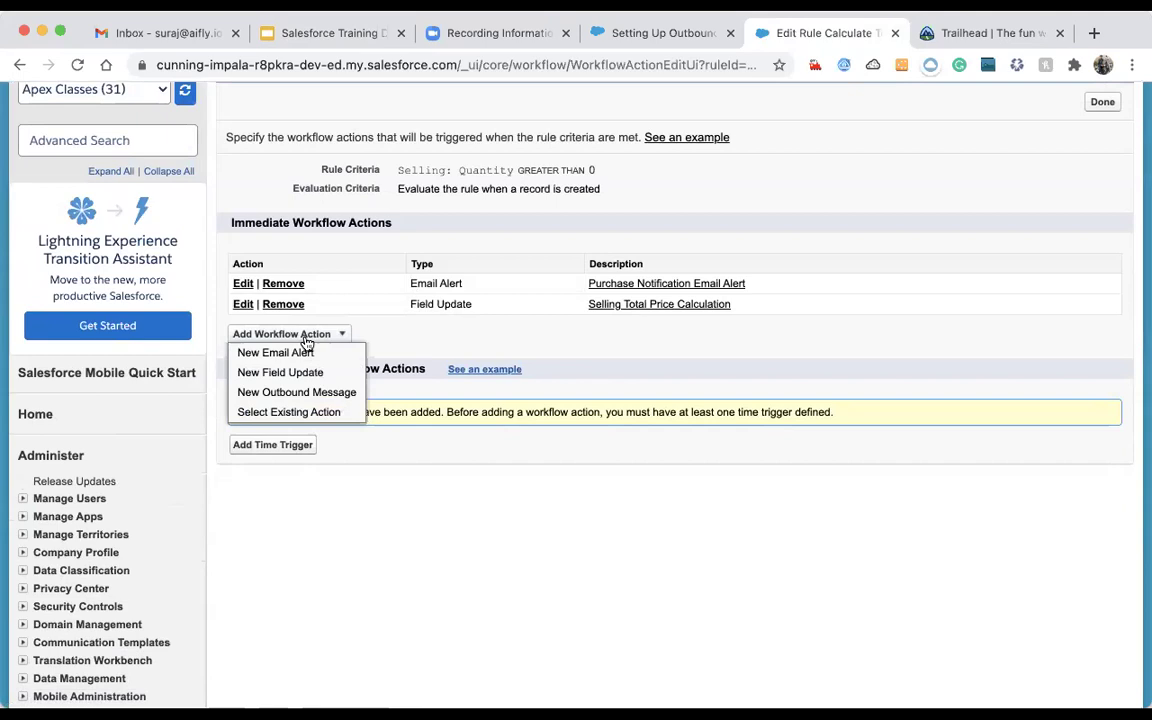
click(288, 393)
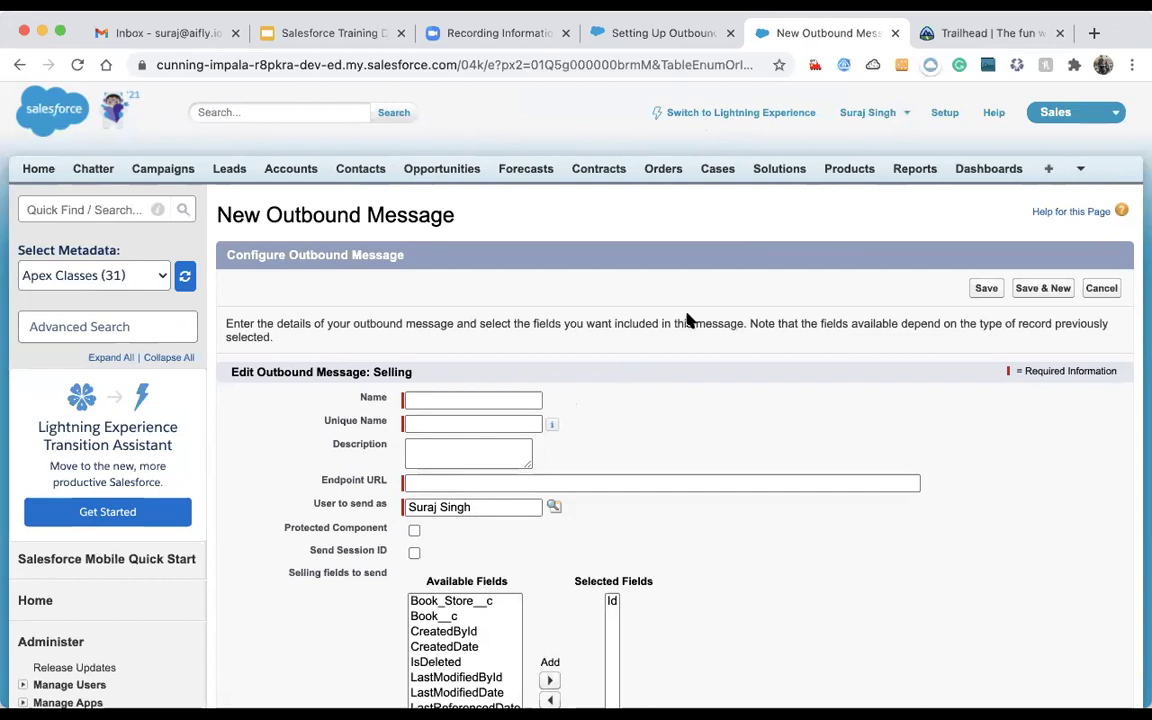
scroll(738, 440, down, 2)
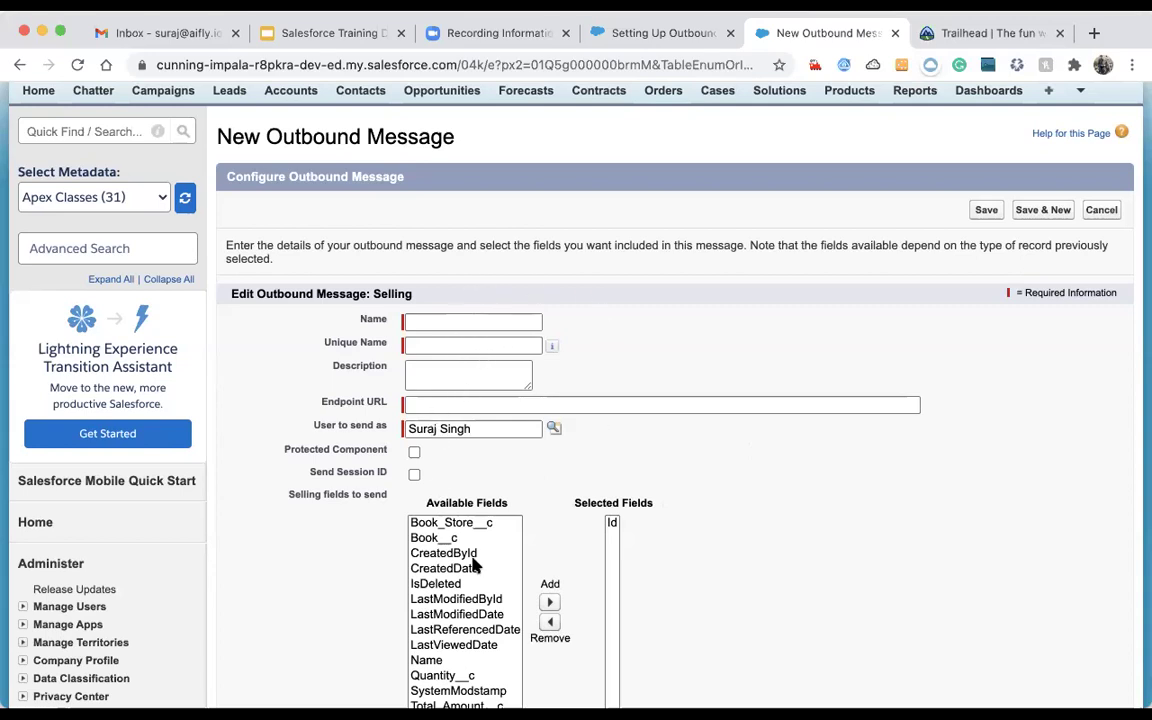
scroll(481, 589, down, 2)
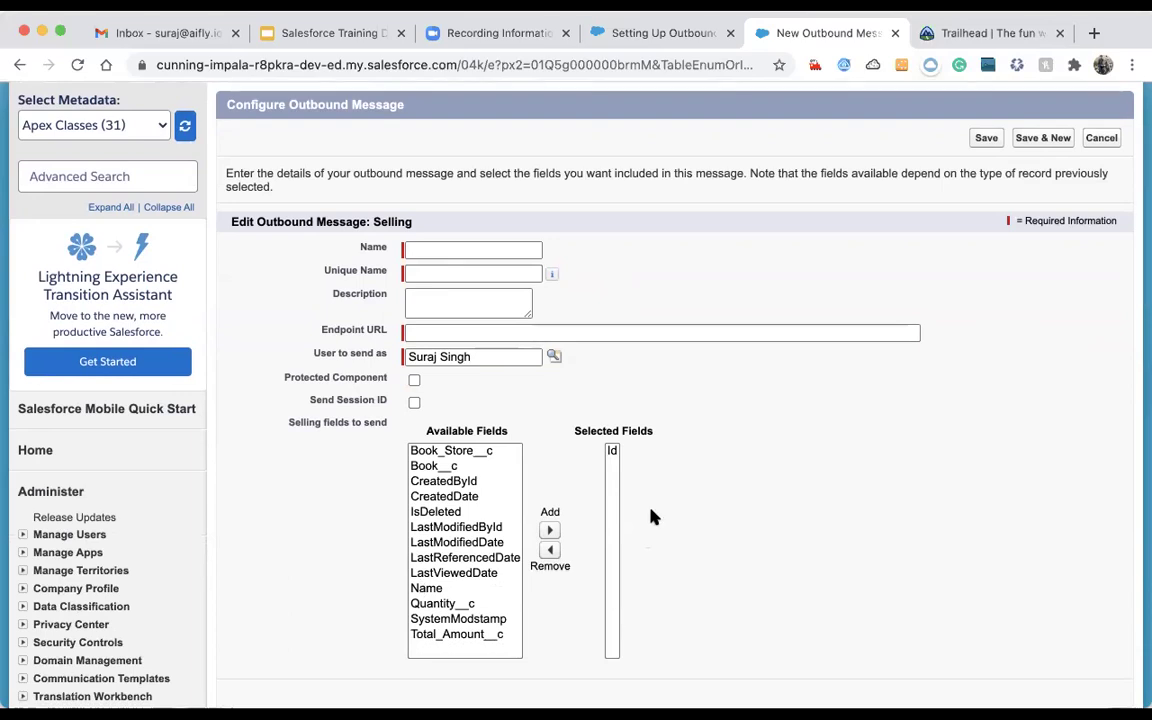
- Return to the rule's workflow actions, examine the rule criteria and reopen the new outbound message form
click(19, 65)
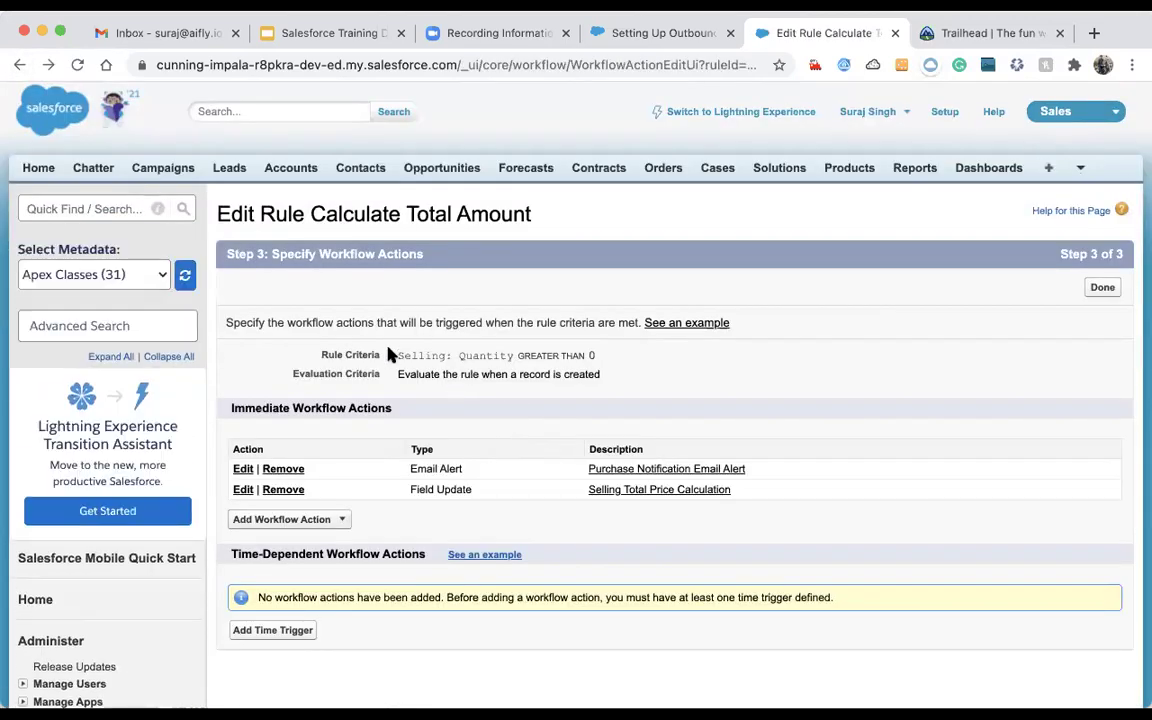
drag(397, 355, 605, 362)
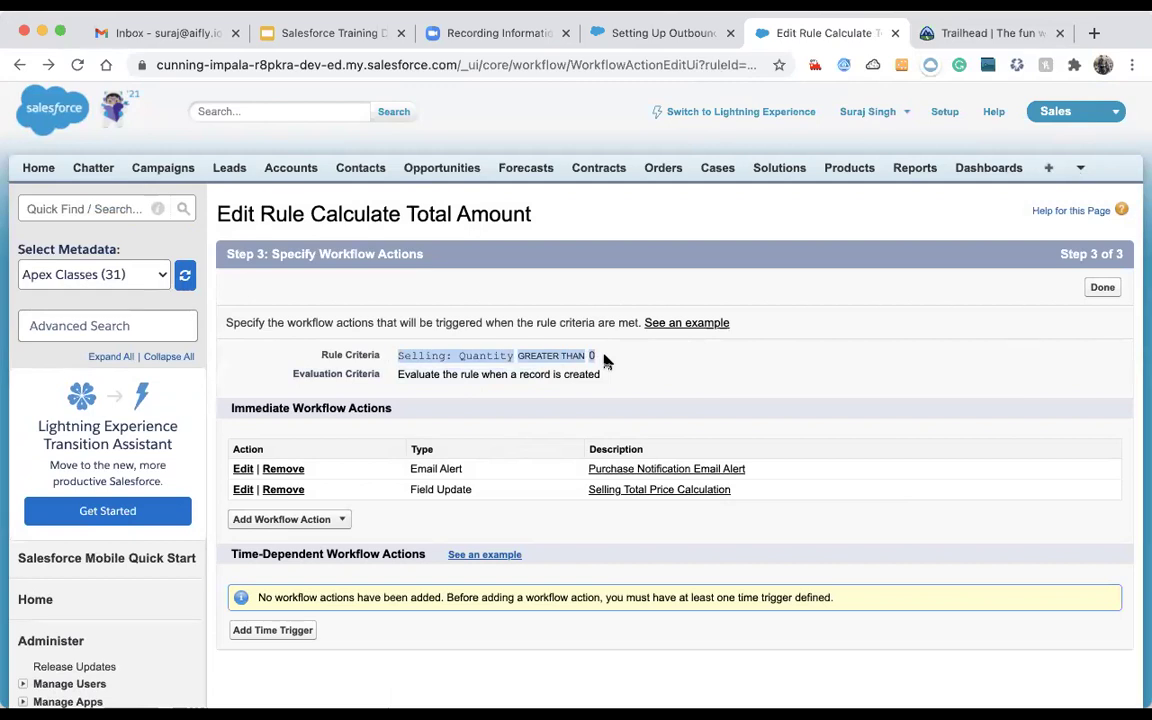
click(311, 521)
click(300, 578)
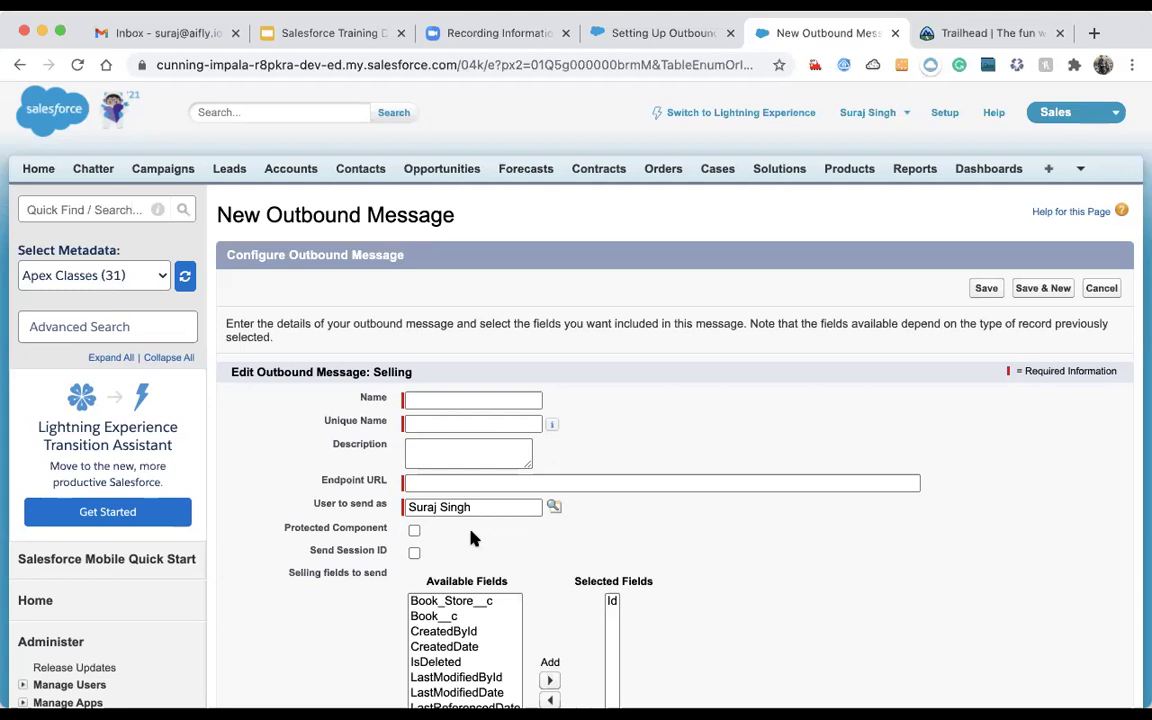
- Glance at the outbound messaging developer guide and close that page
click(625, 30)
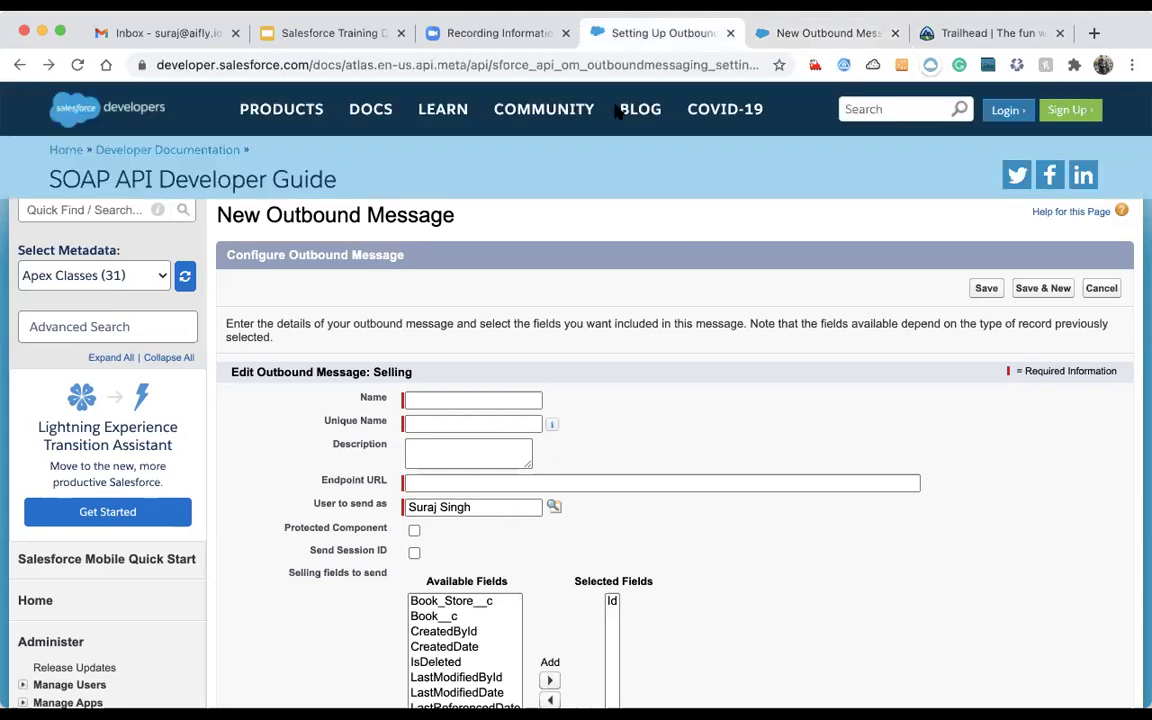
click(797, 32)
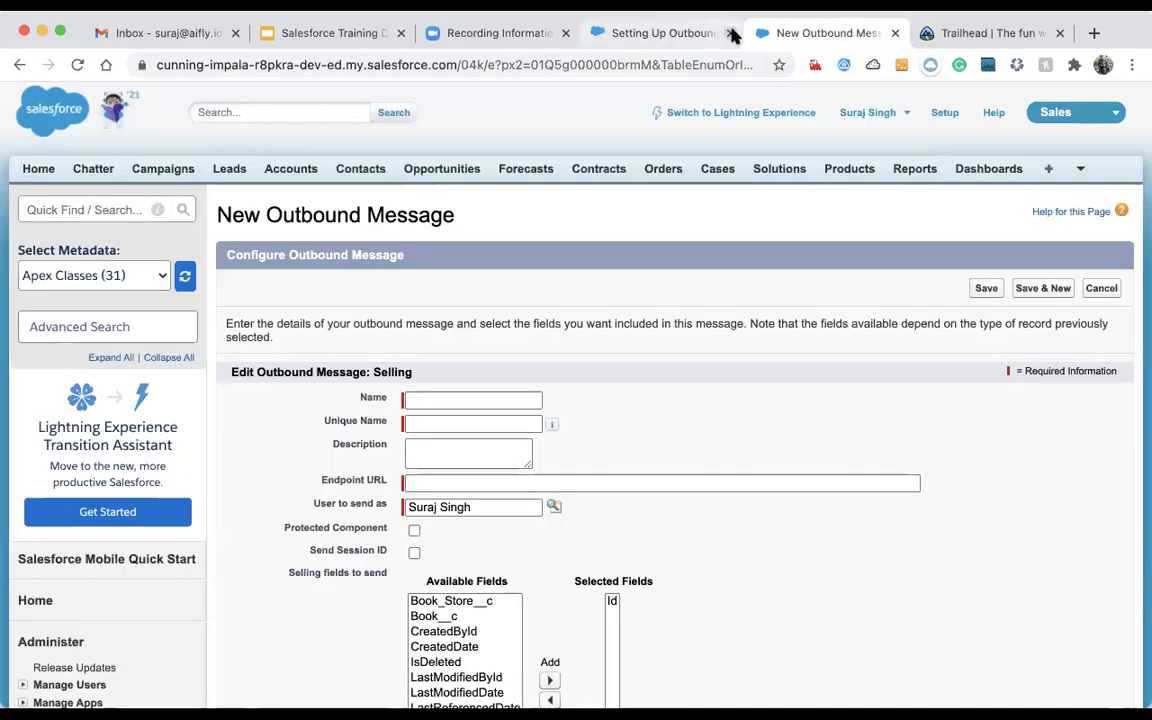
click(731, 33)
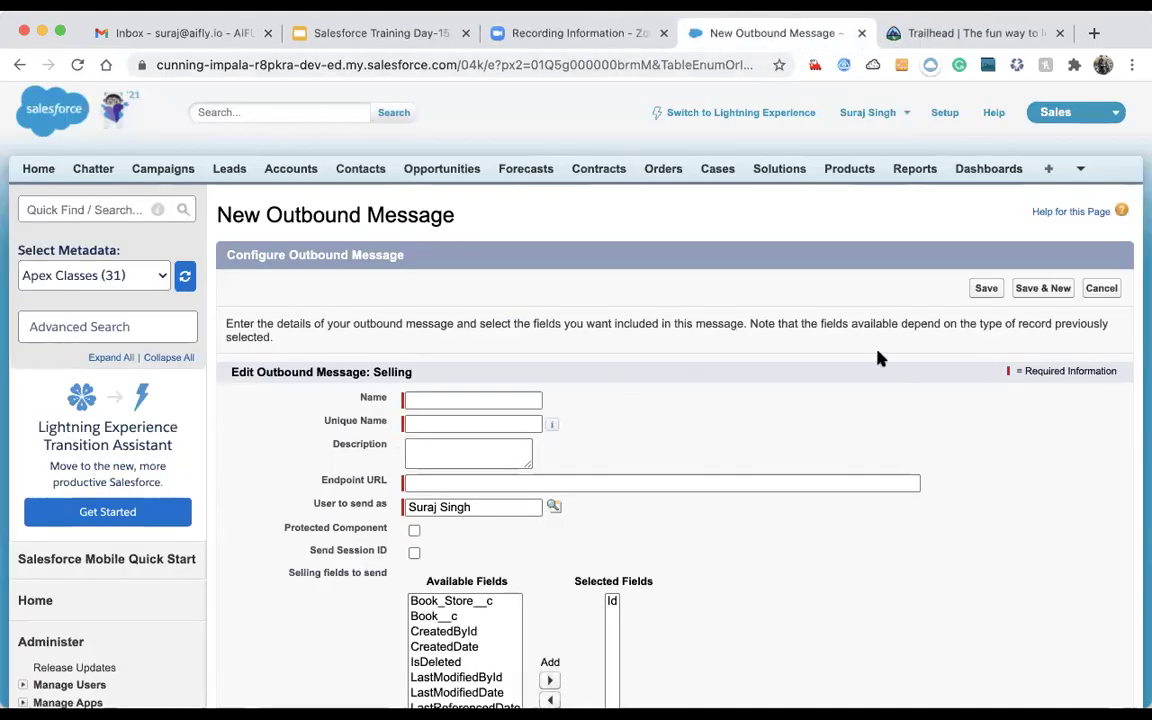
- Reopen the new outbound message form from the rule's immediate workflow actions and examine the Endpoint URL field
click(20, 64)
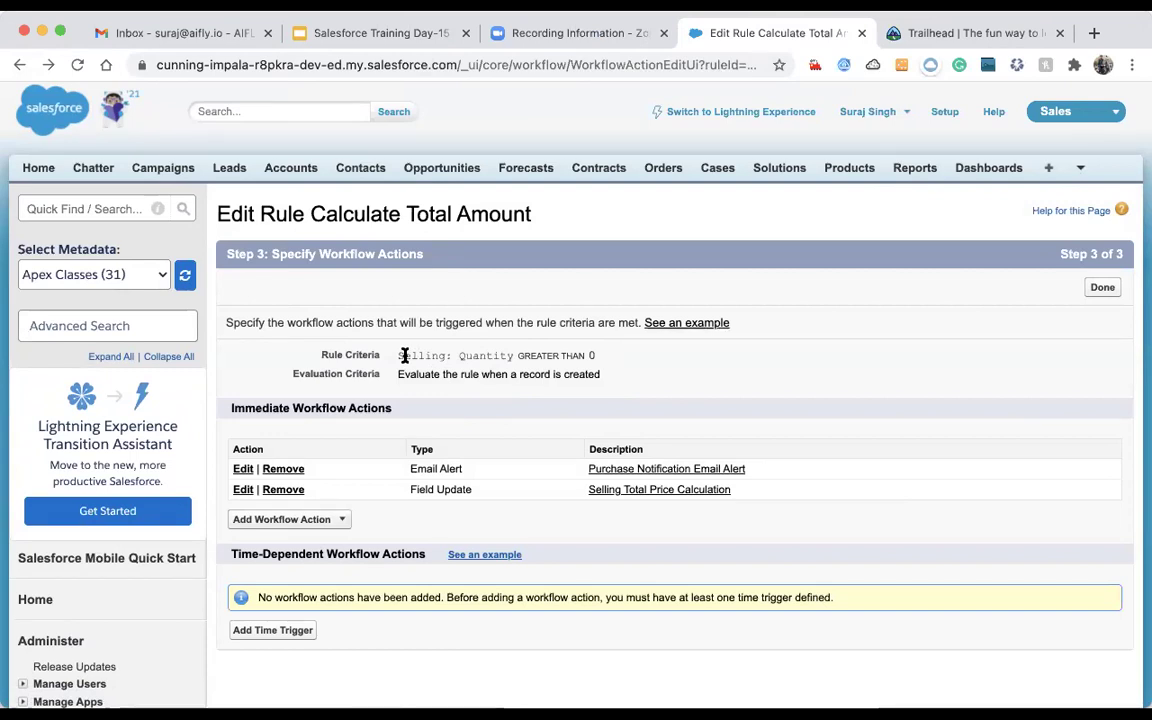
click(329, 520)
click(300, 578)
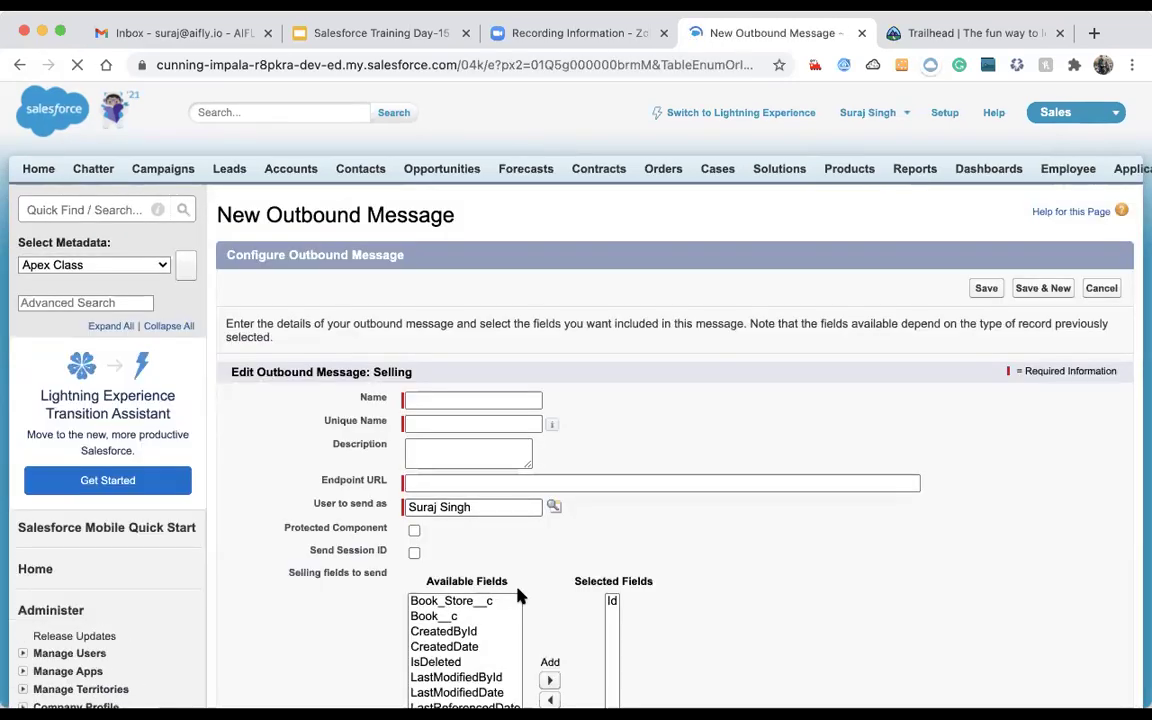
scroll(510, 595, down, 2)
click(421, 367)
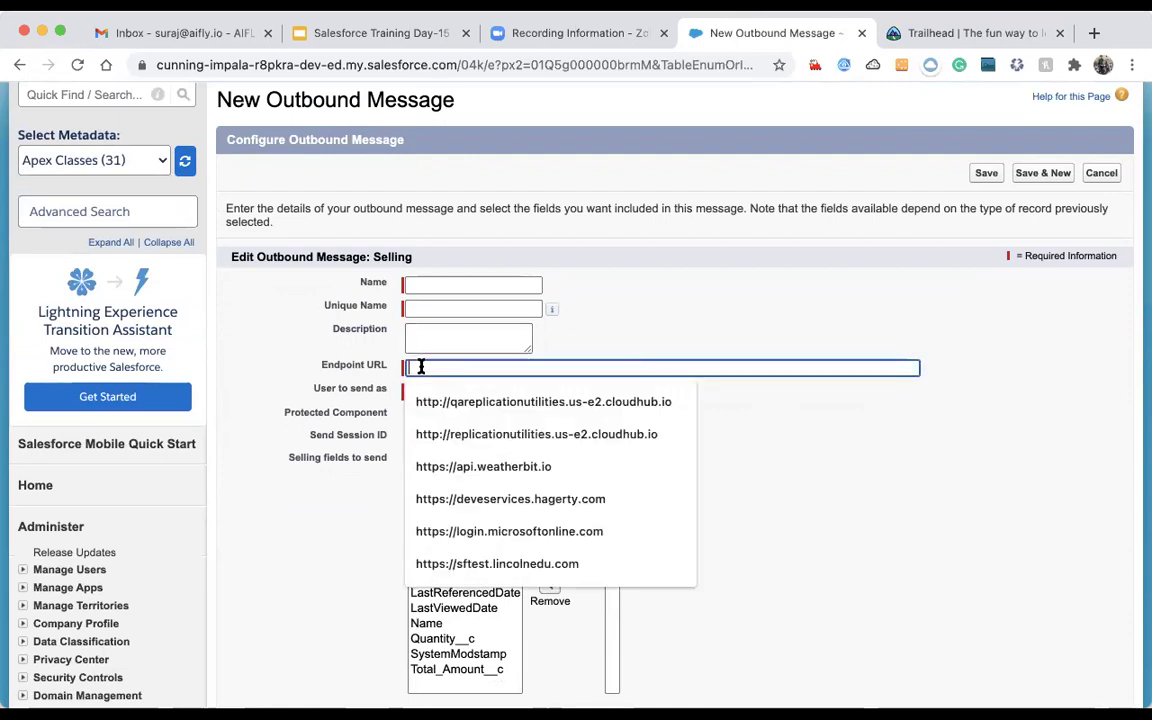
click(838, 468)
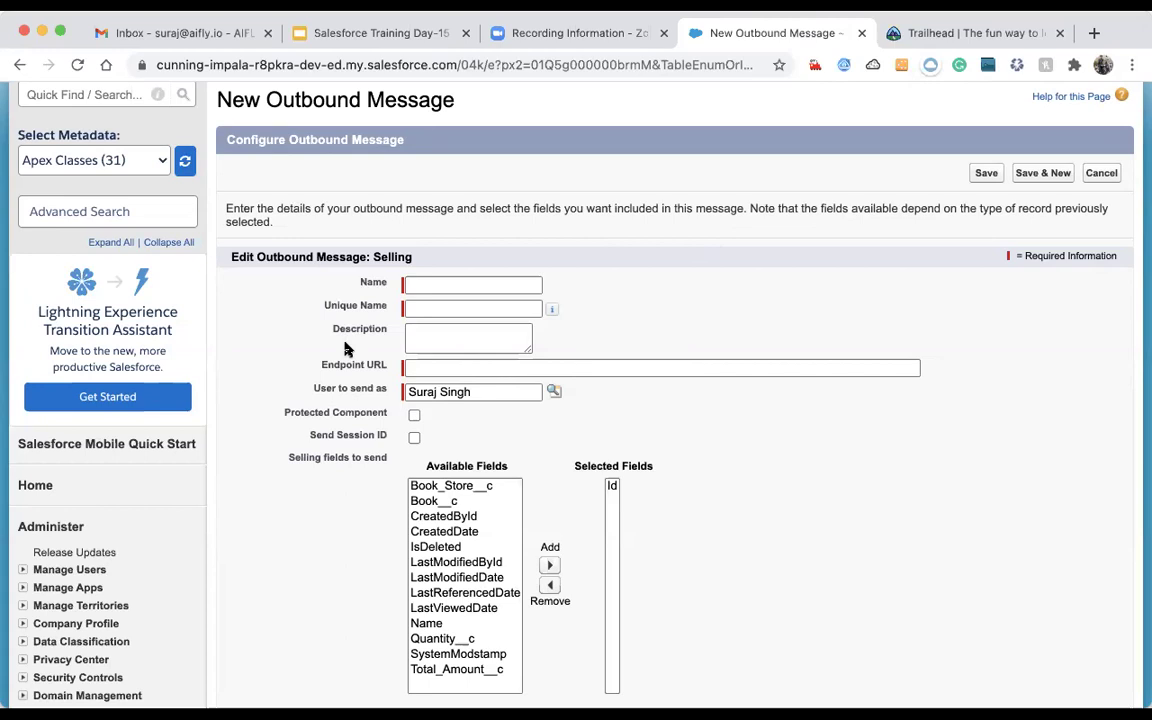
- Go back to the rule's workflow actions and examine the time-dependent workflow actions section
click(19, 65)
scroll(487, 425, down, 1)
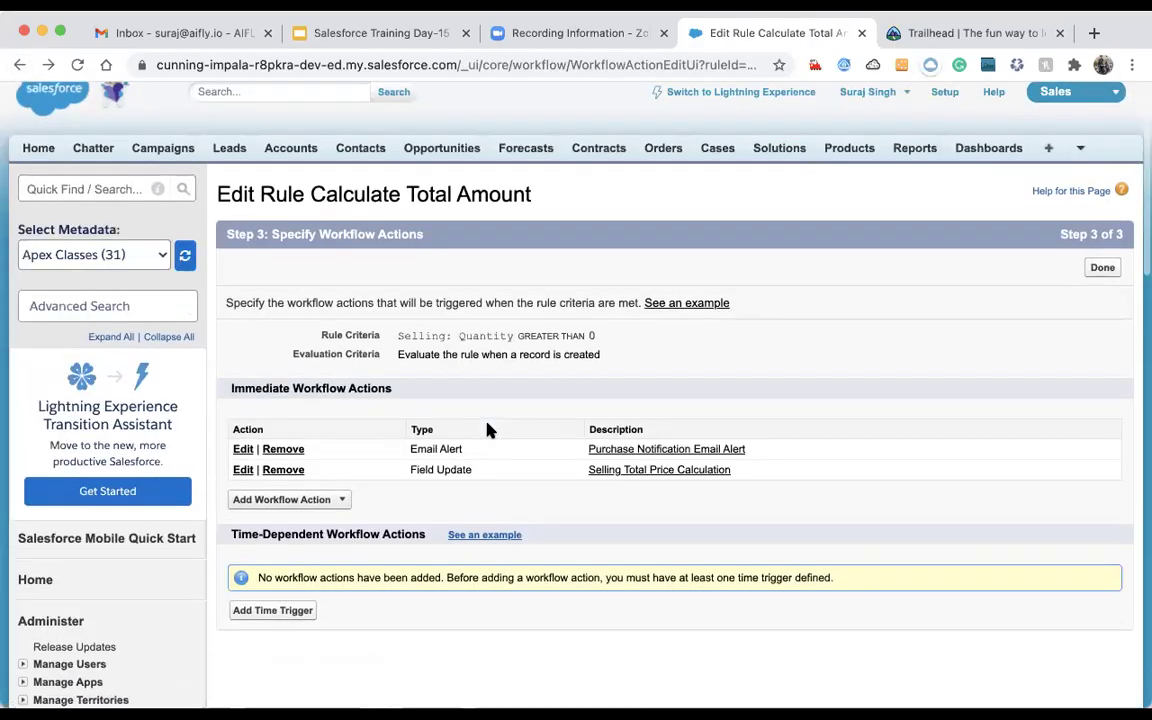
scroll(490, 430, down, 2)
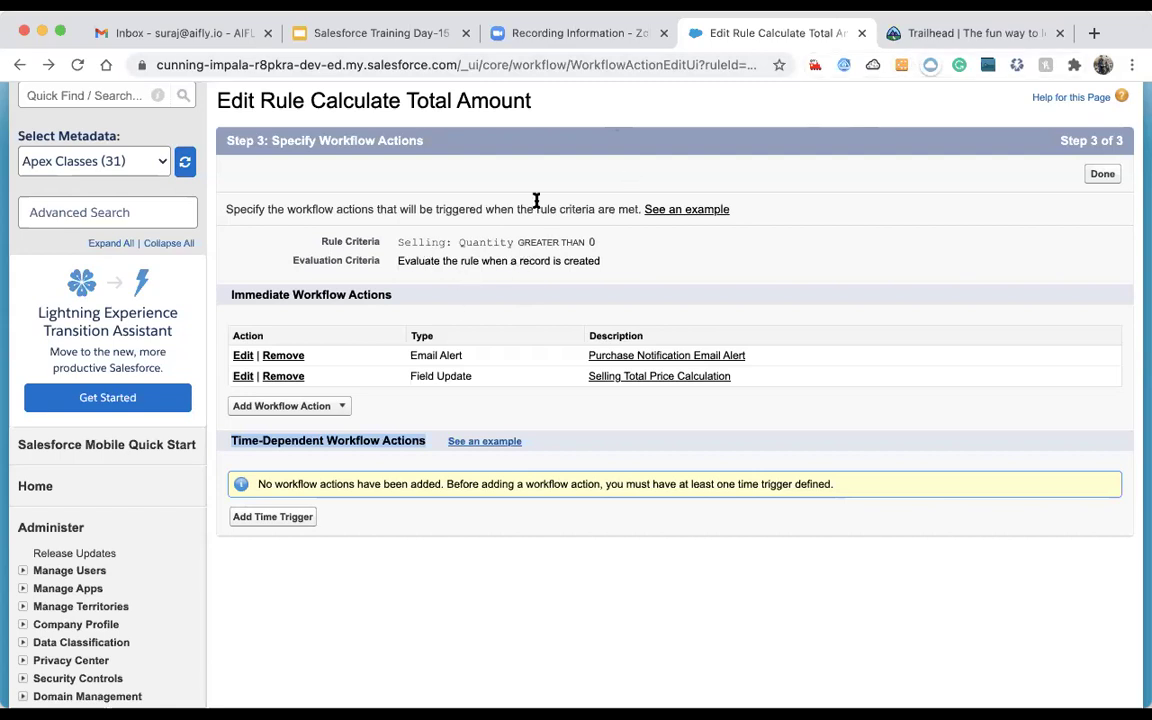
- Switch from Salesforce Classic to Lightning Experience and close the Recording Information page
scroll(992, 193, up, 3)
click(745, 115)
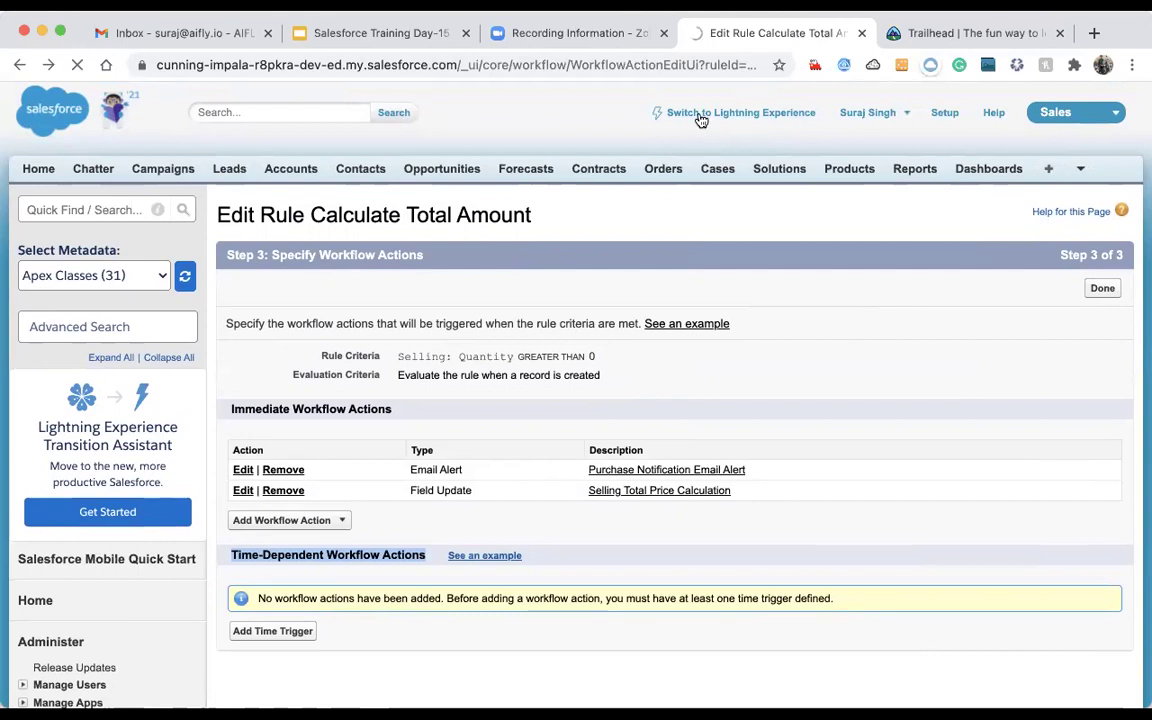
click(663, 33)
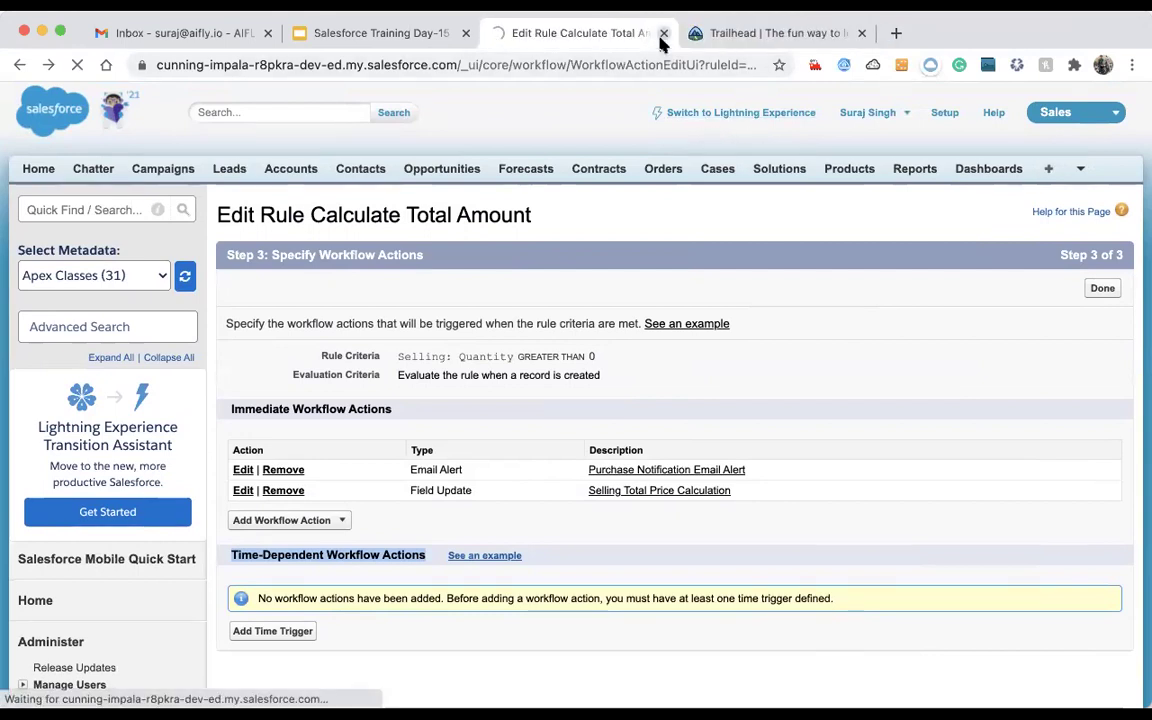
click(668, 114)
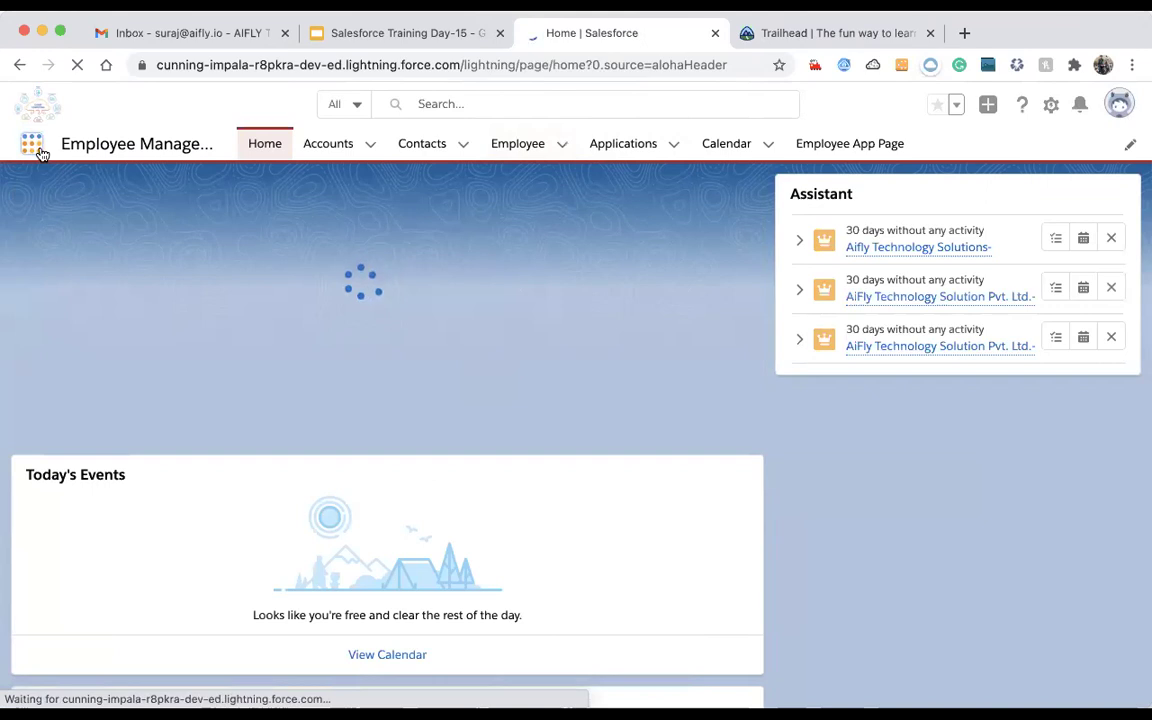
- Find the Book Store Management app by searching for "book" and view the first recently viewed Selling record's details
click(38, 148)
text(book)
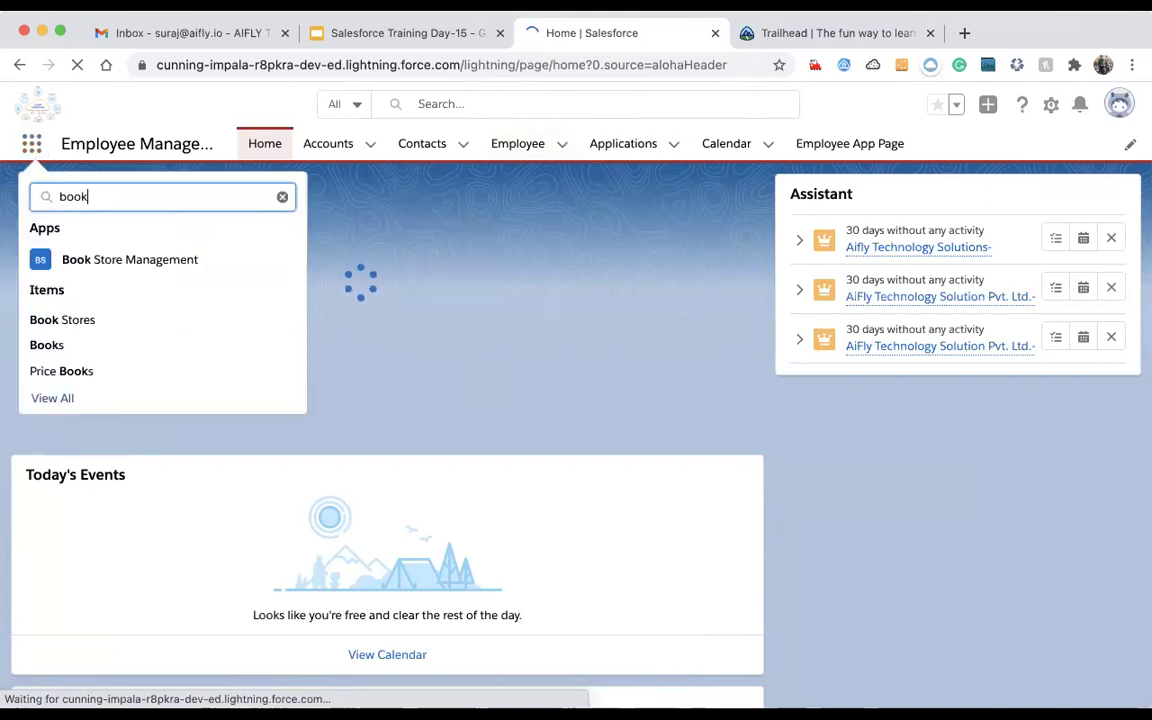
click(150, 266)
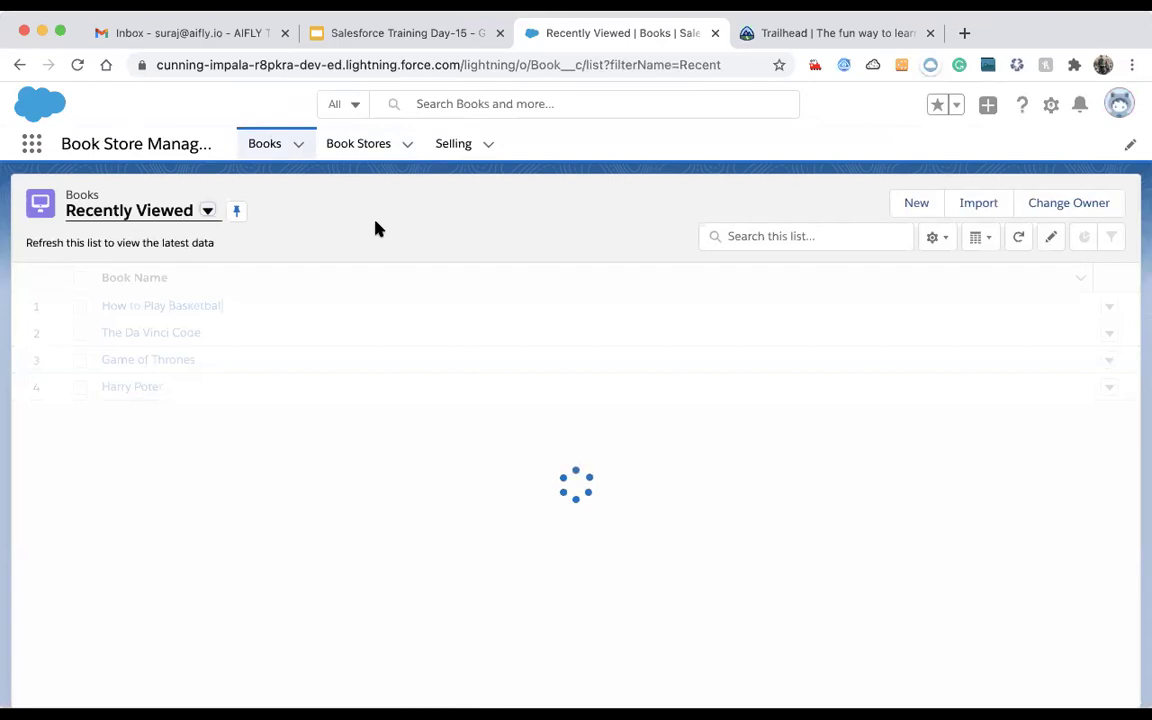
click(445, 143)
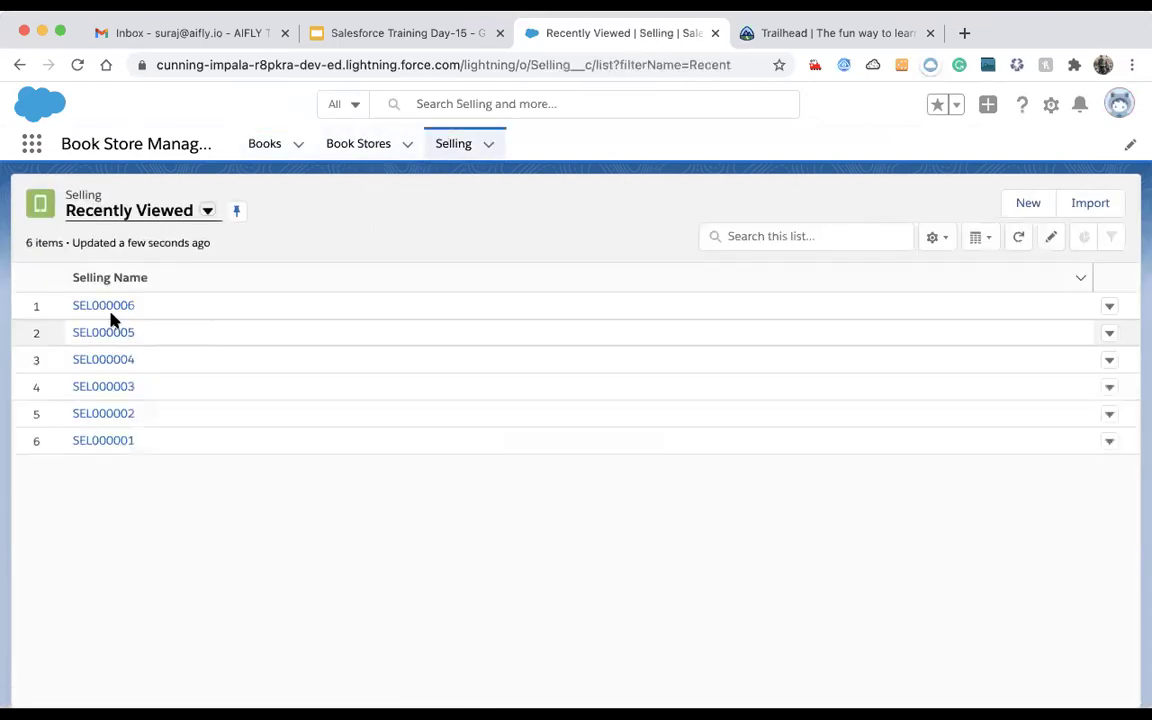
click(108, 307)
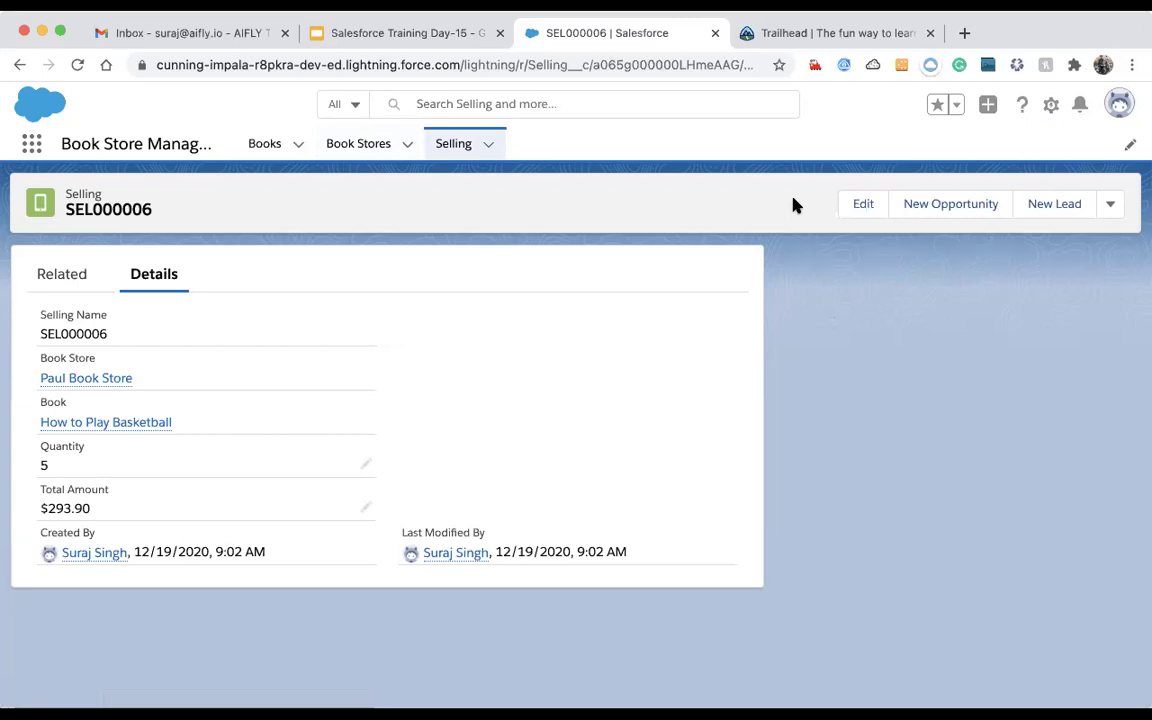
- Open Setup for the current app, search for "work" and continue to the list of all workflow rules
click(1052, 106)
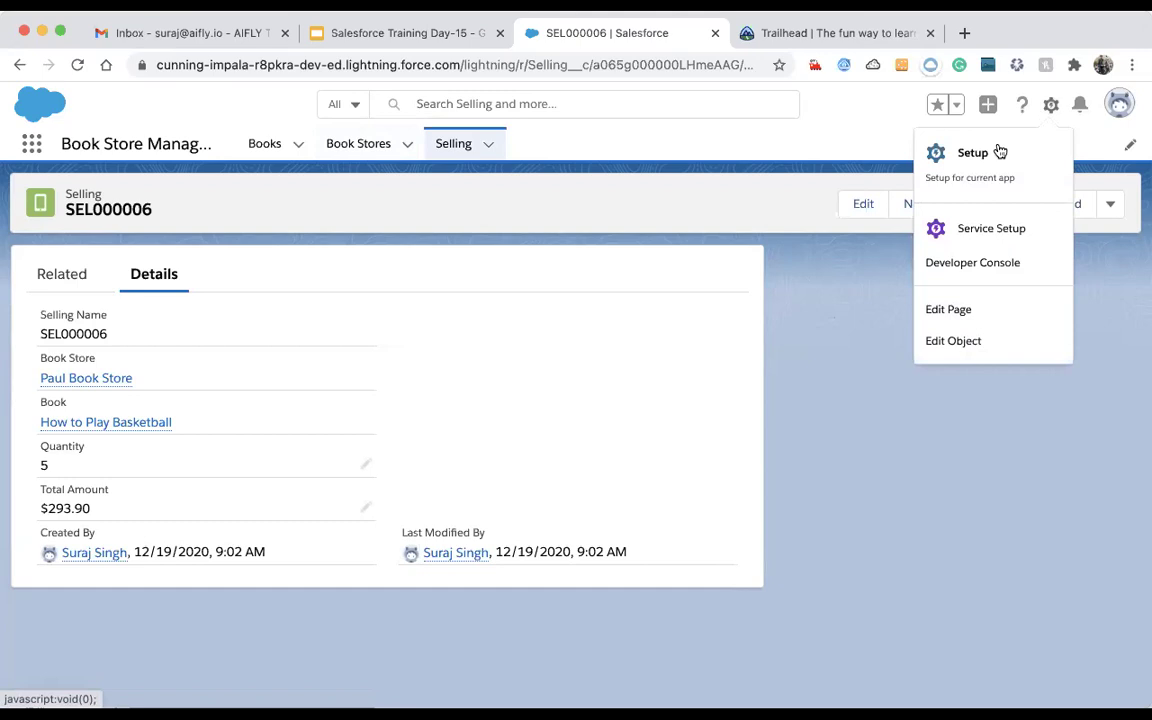
click(1050, 108)
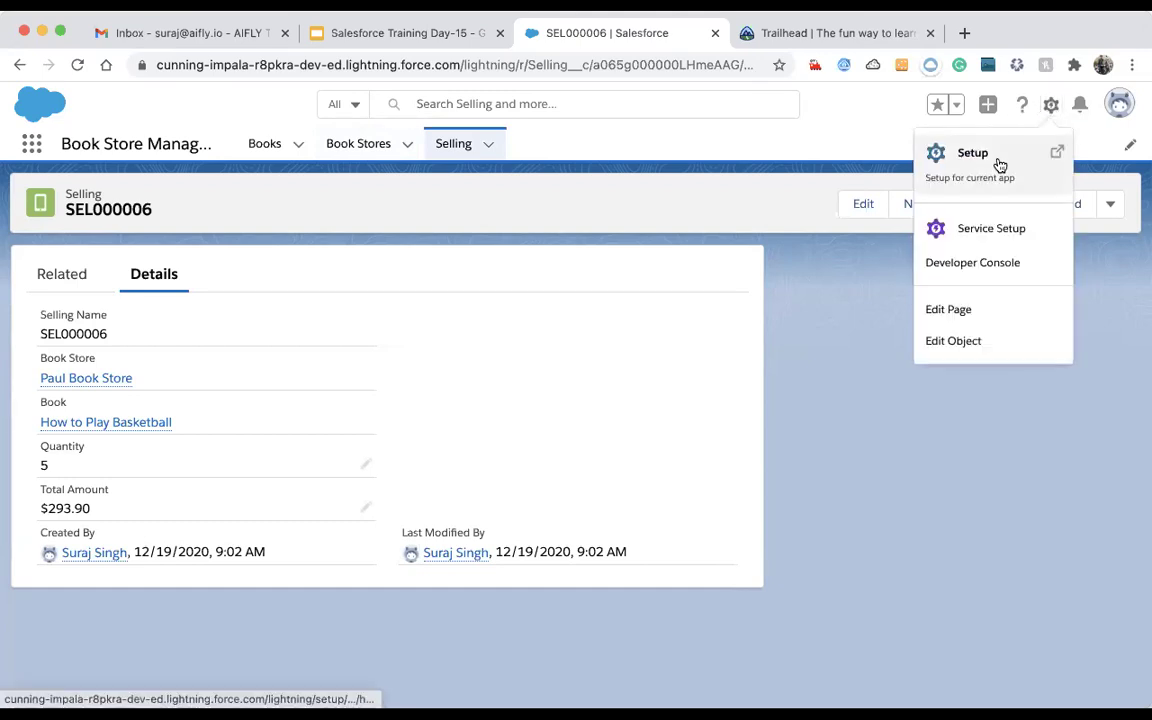
click(998, 165)
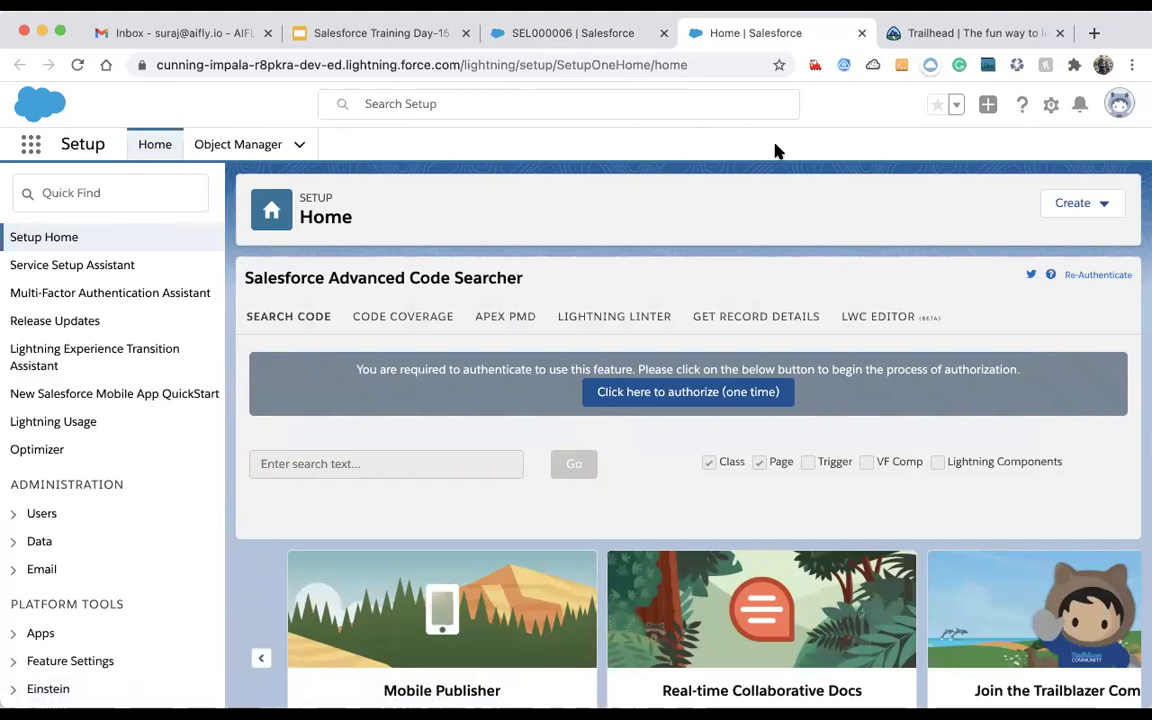
click(136, 190)
text(work)
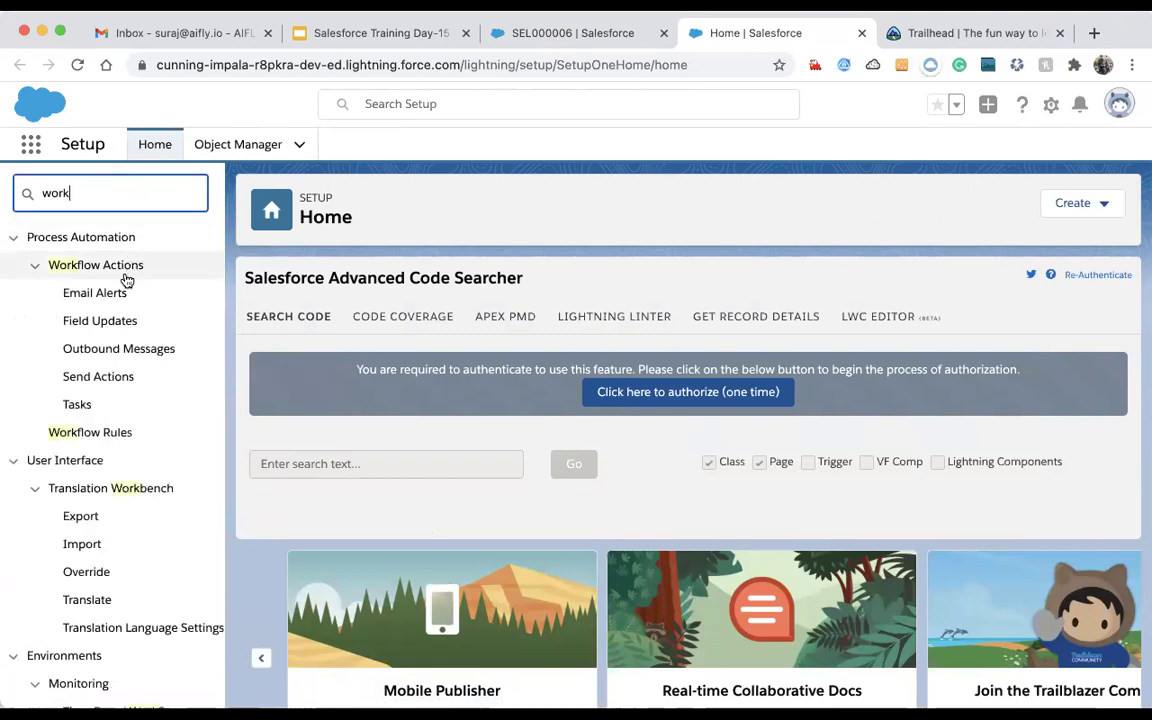
click(95, 436)
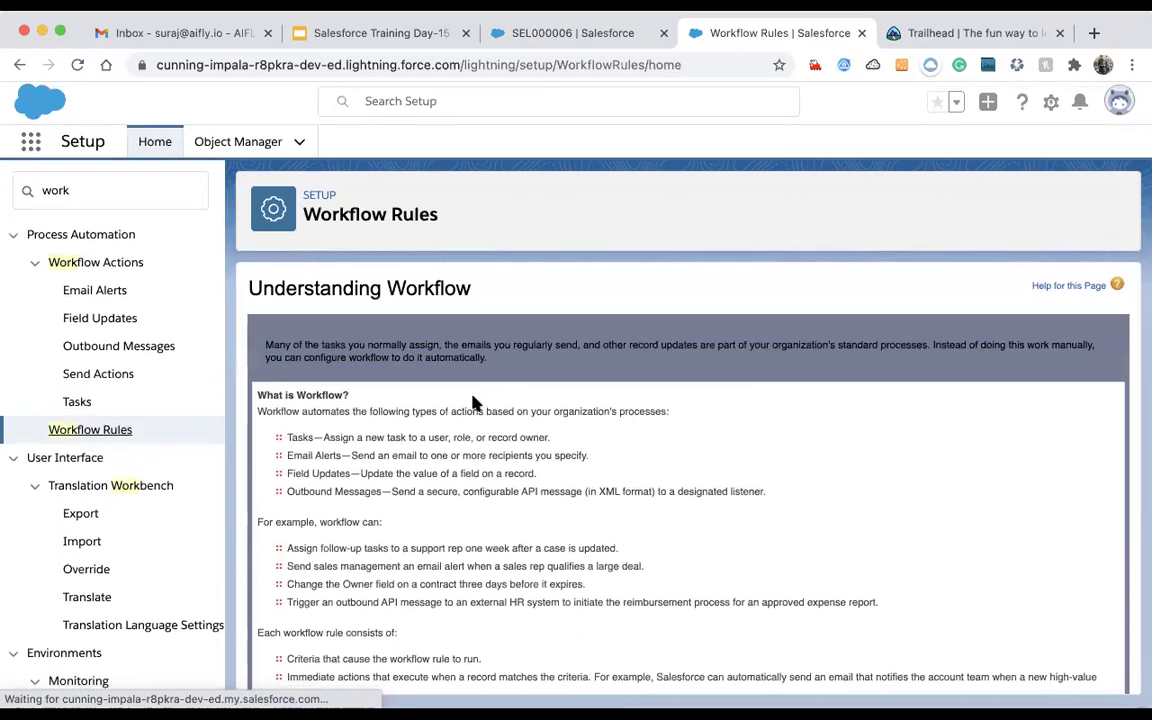
scroll(369, 556, down, 1)
scroll(369, 556, down, 3)
click(280, 651)
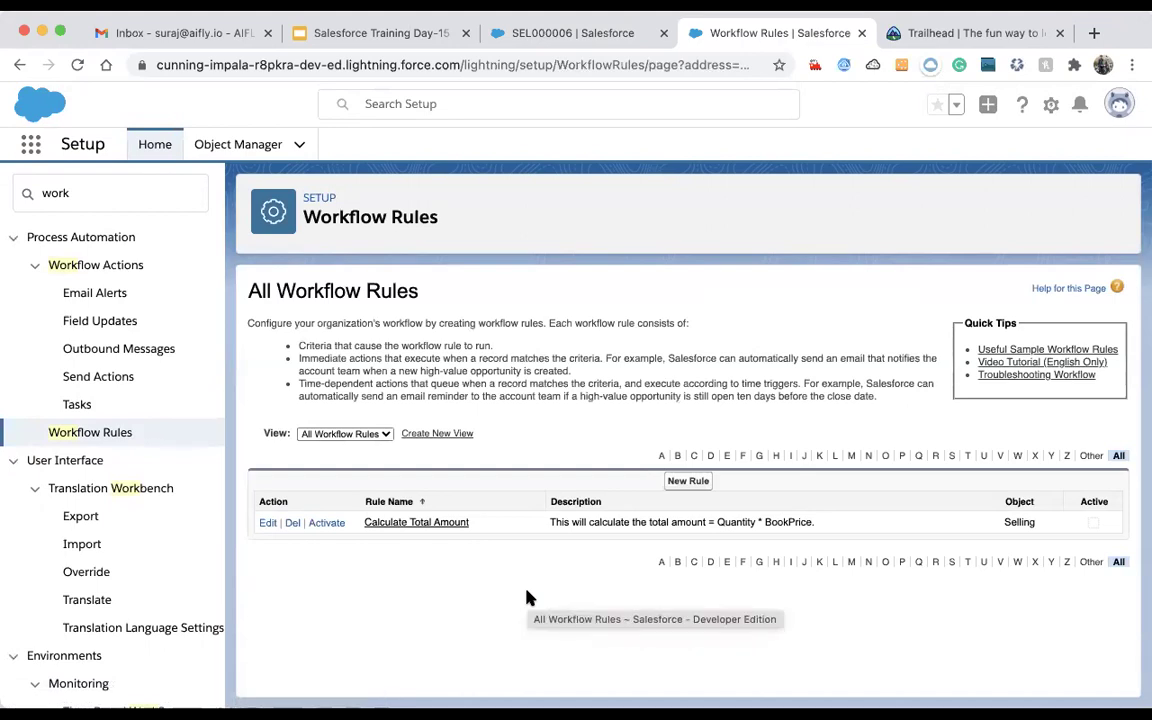
- Open the Calculate Total Amount workflow rule and start editing its workflow actions
click(452, 526)
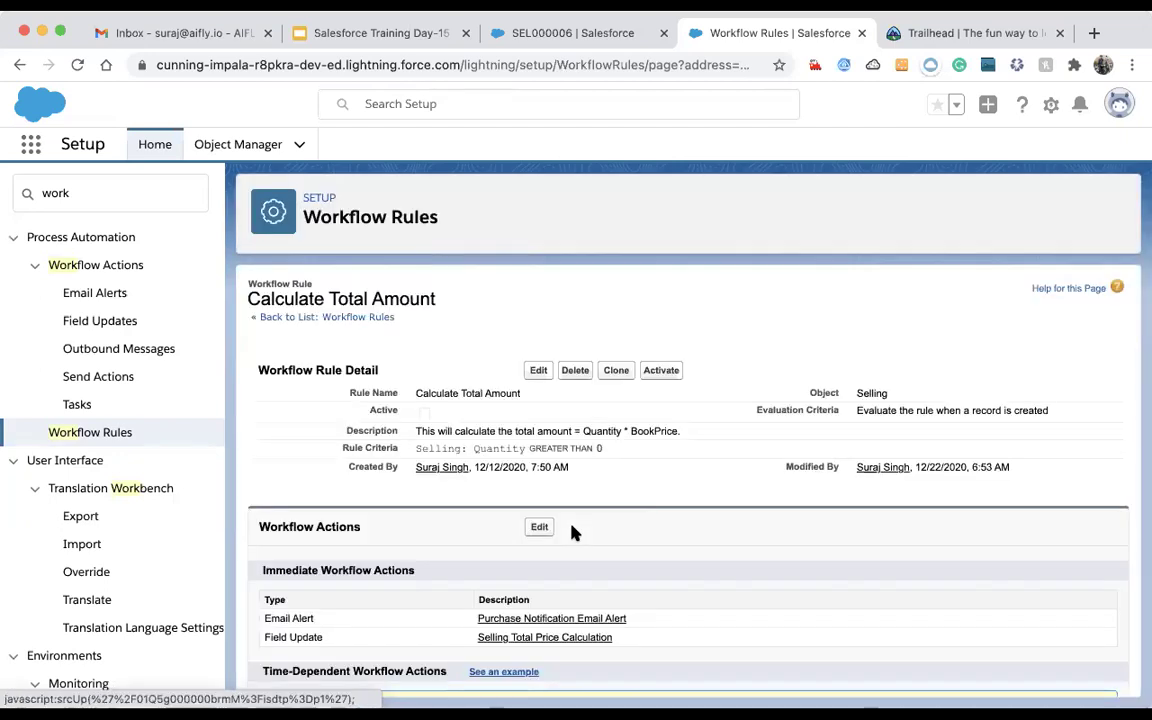
scroll(540, 594, down, 2)
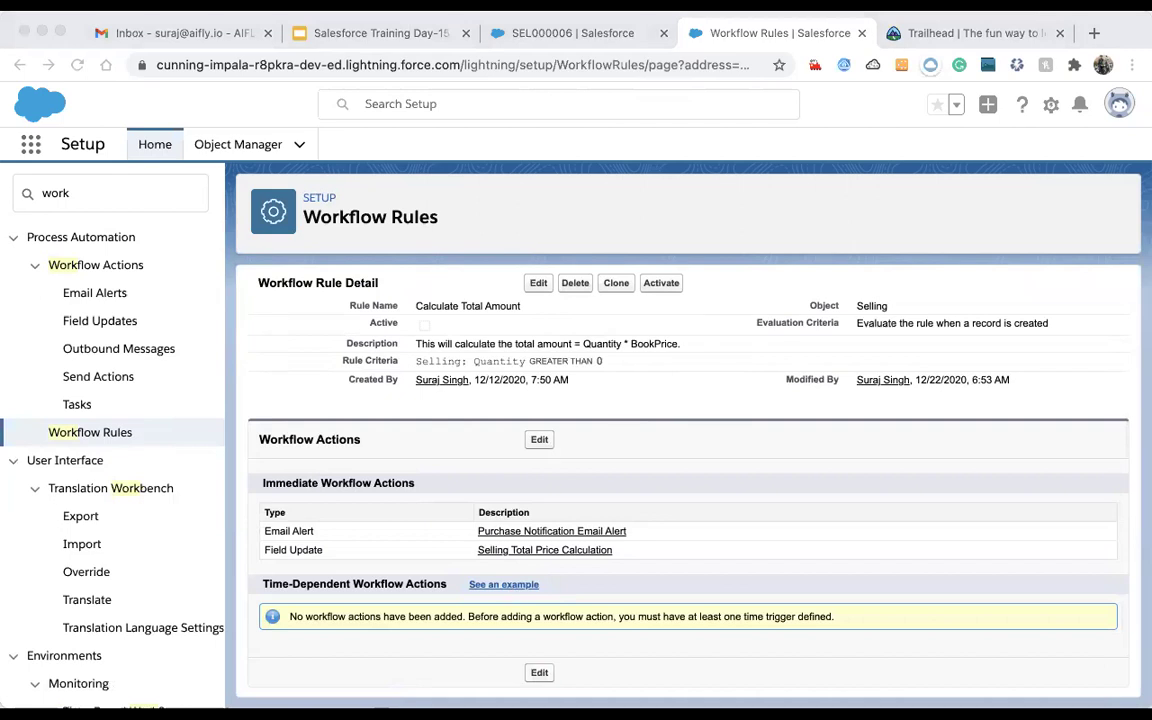
click(11, 22)
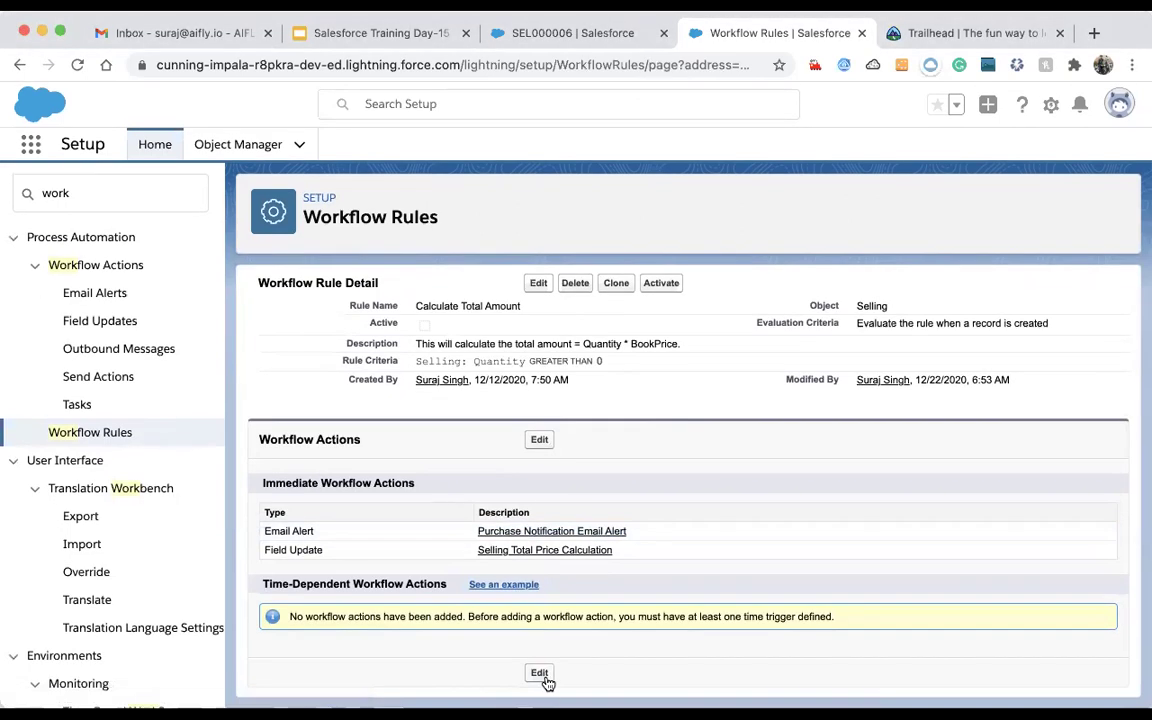
click(541, 674)
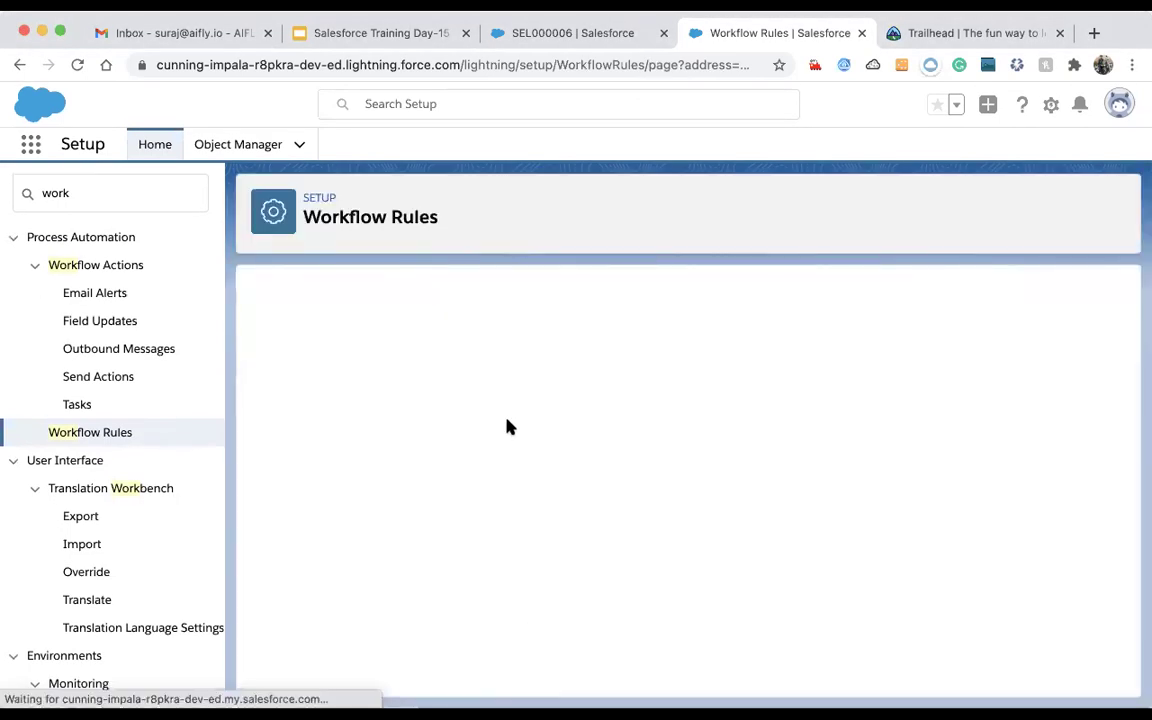
- Start adding a time trigger to the Calculate Total Amount rule's time-dependent actions and review the date fields it can be based on
scroll(463, 568, down, 1)
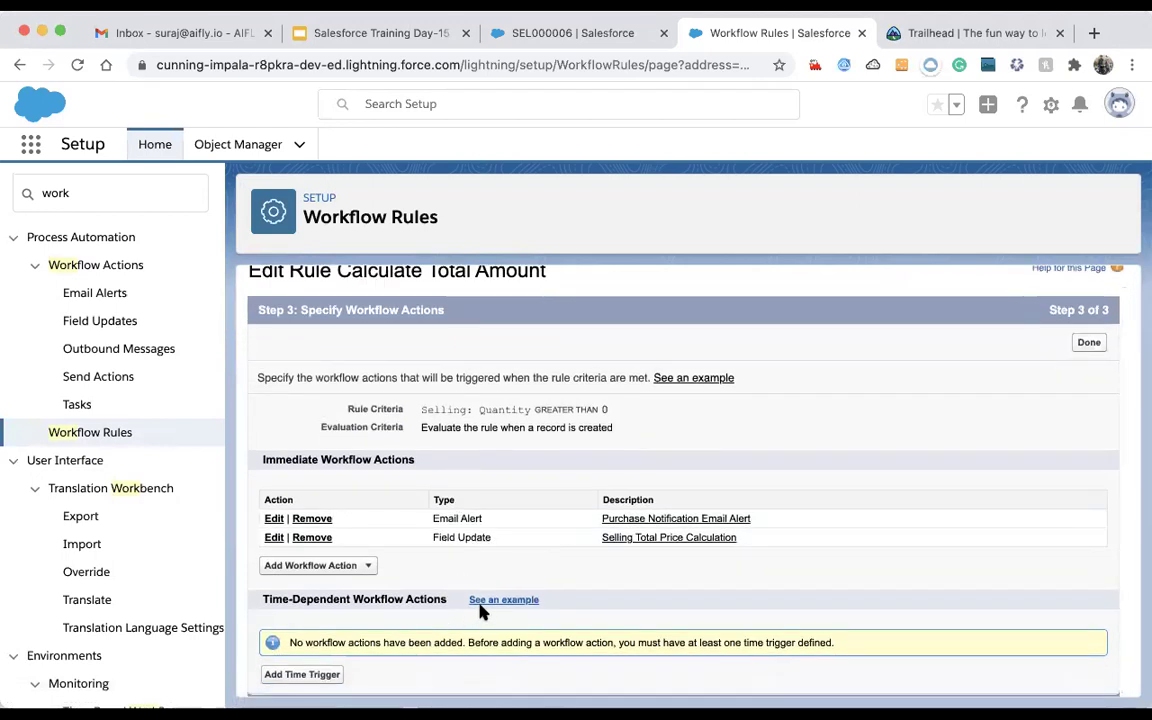
click(317, 678)
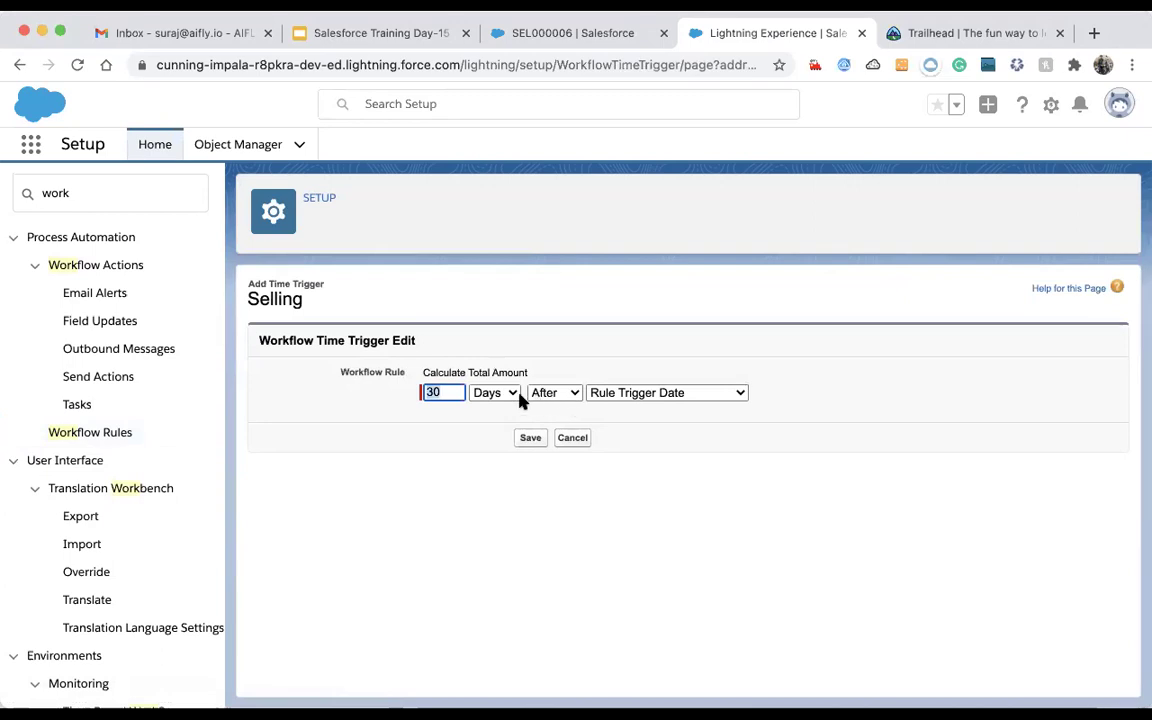
click(678, 398)
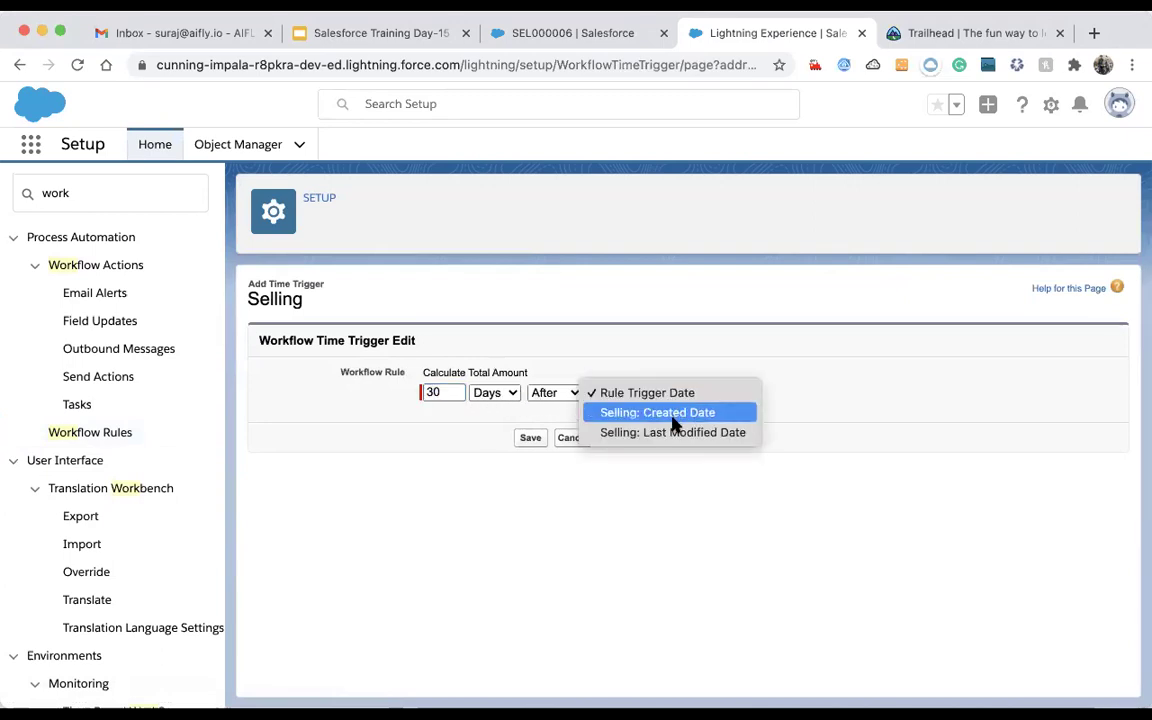
click(476, 283)
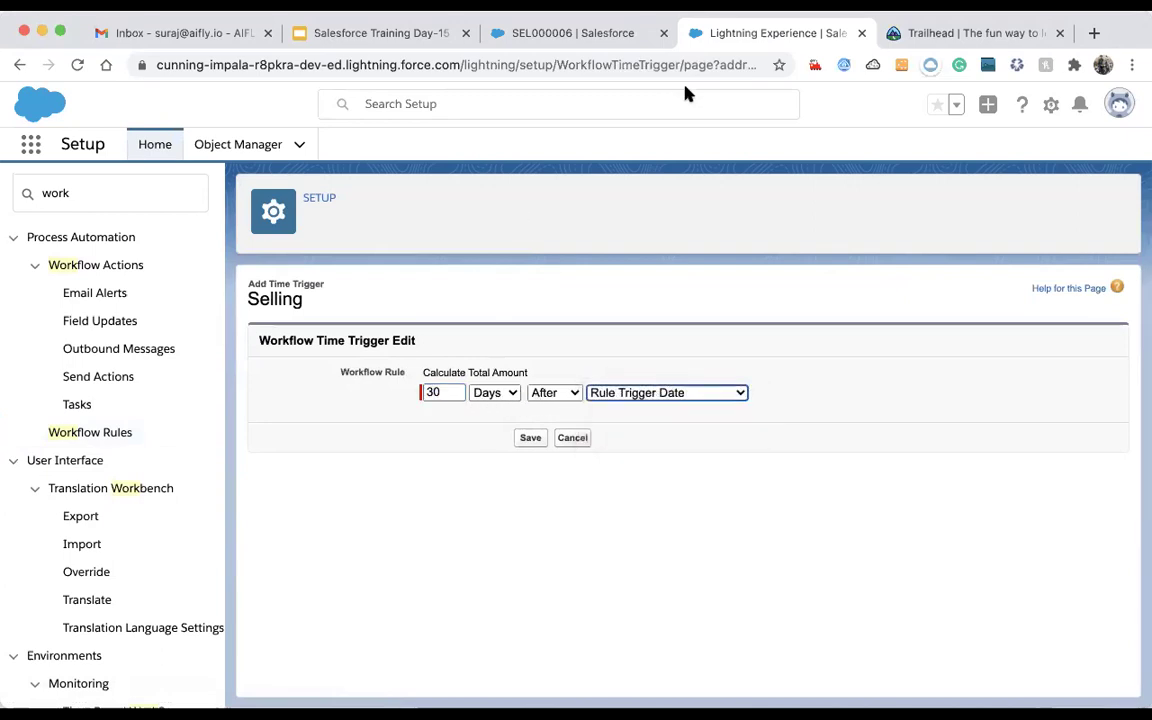
- Open the Selling object's fields from the SEL000006 record and start a new custom field with the Date data type
click(566, 31)
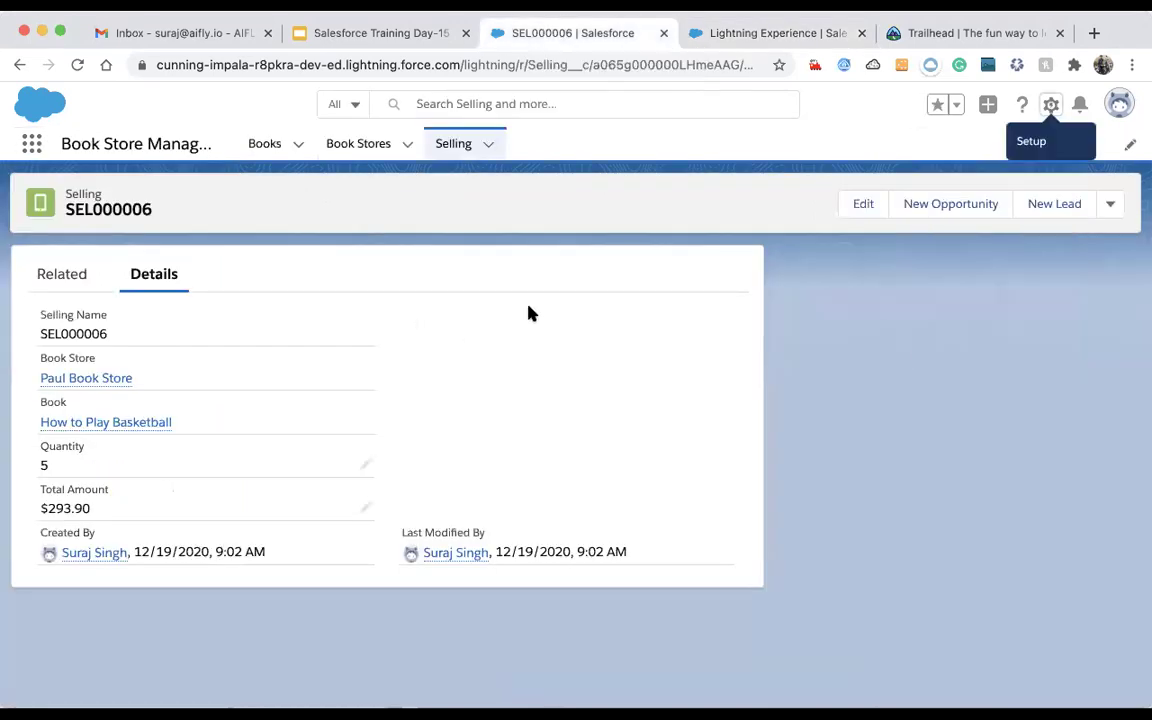
click(1051, 104)
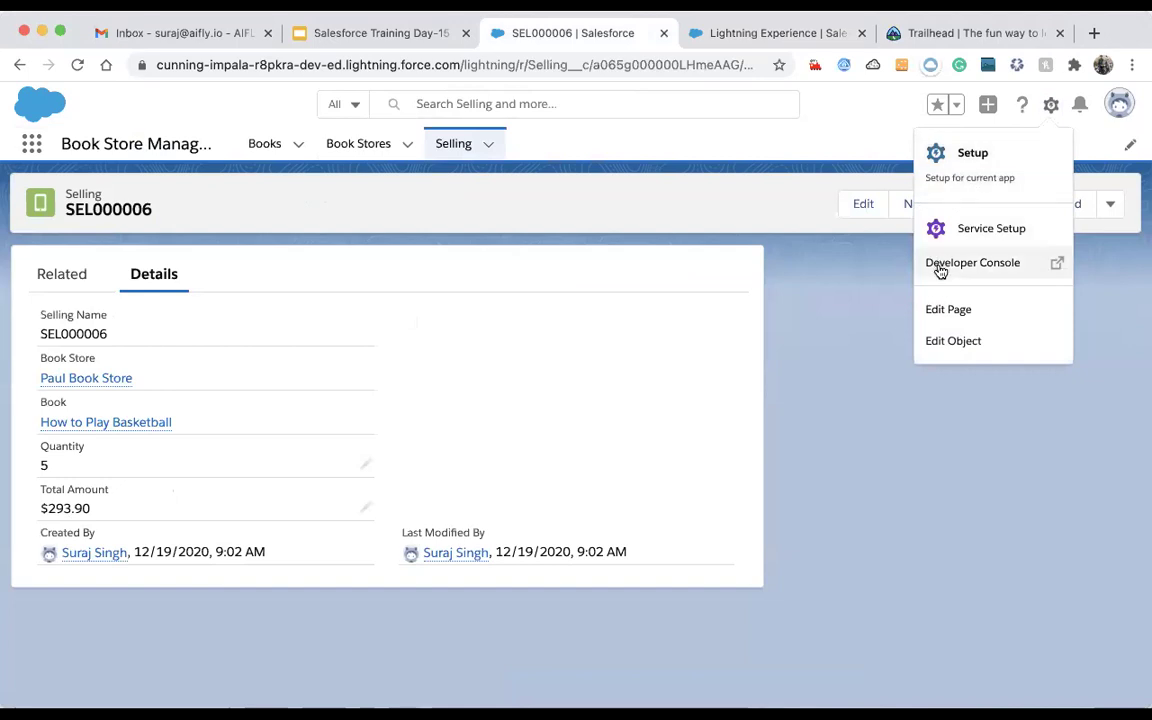
click(948, 341)
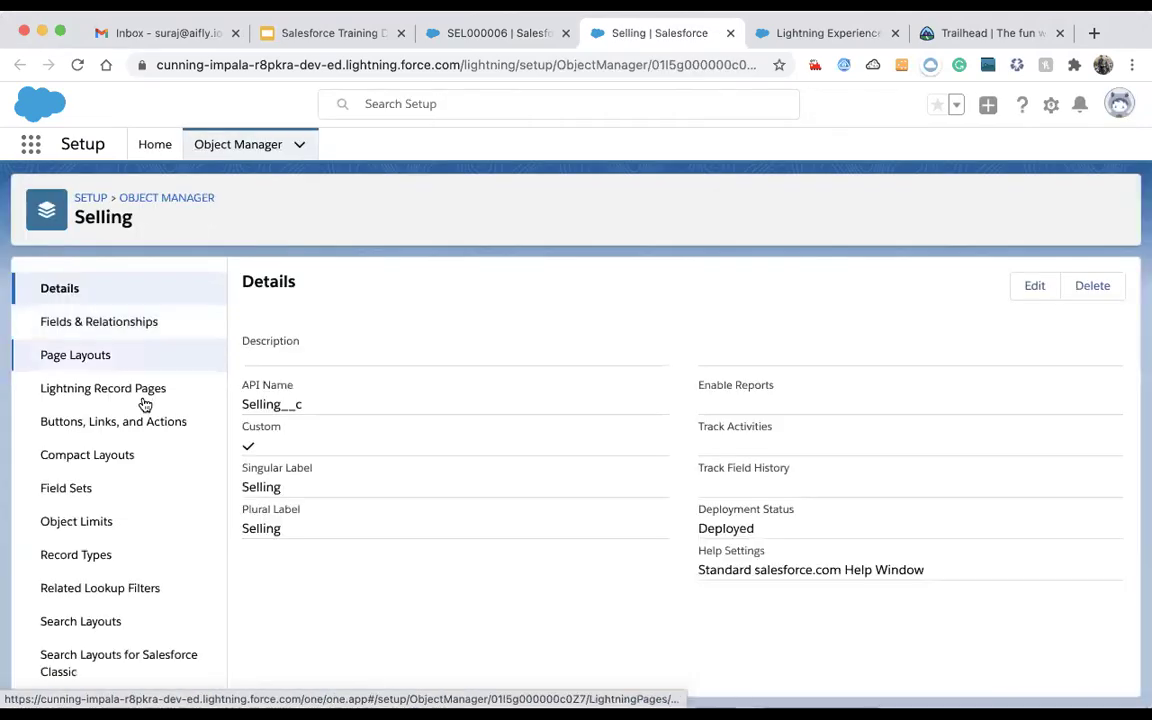
click(88, 325)
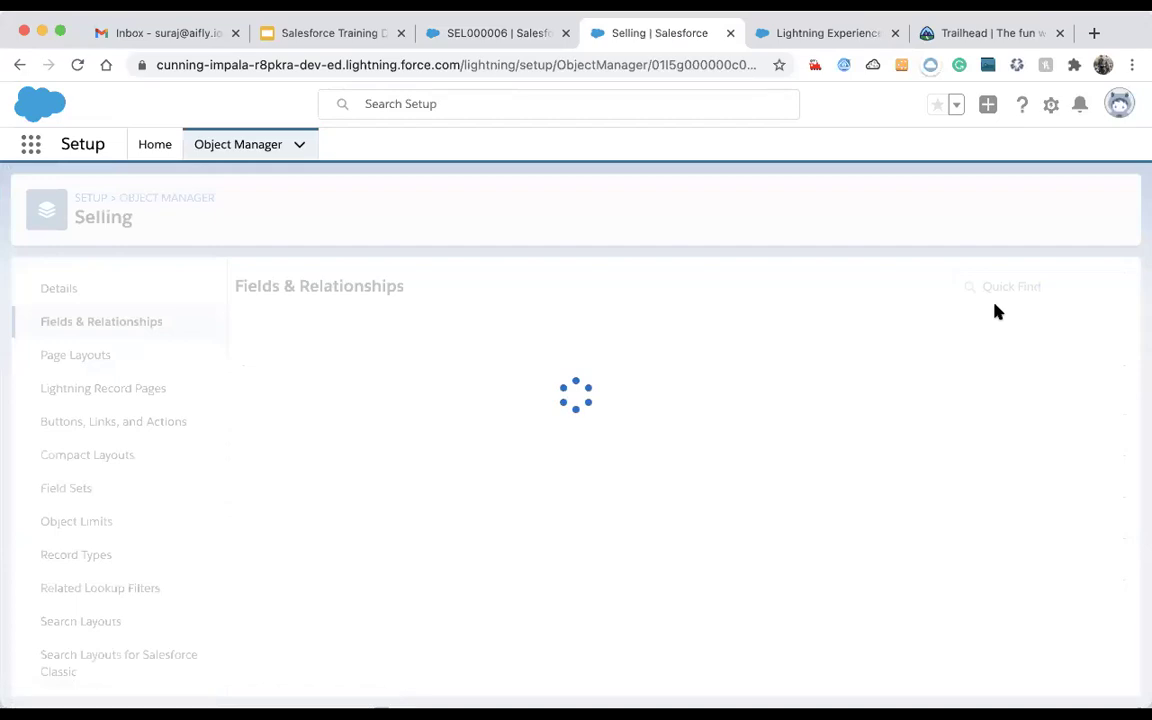
click(727, 289)
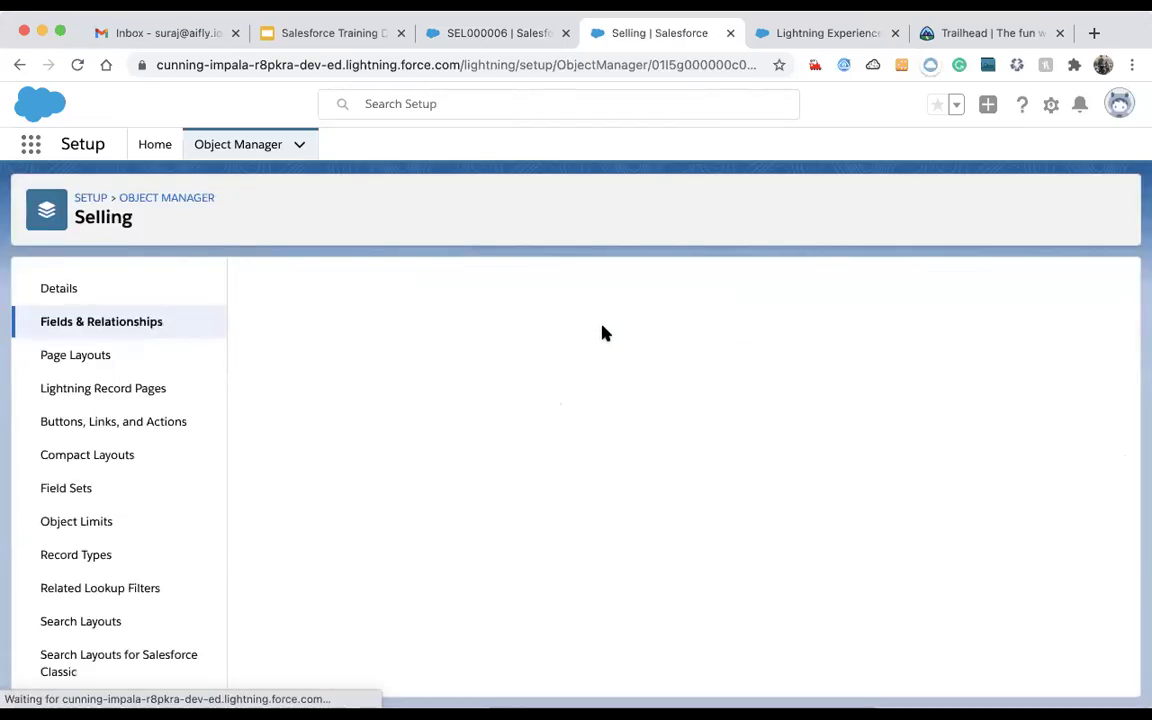
scroll(428, 485, down, 5)
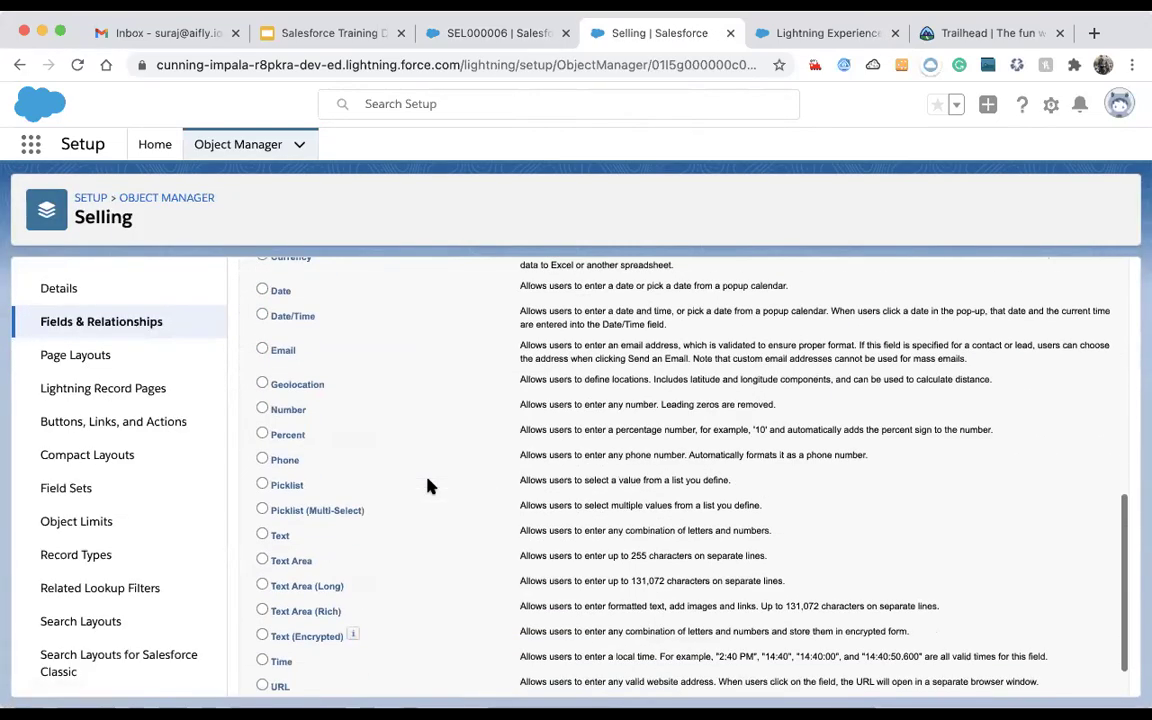
scroll(428, 483, down, 1)
scroll(427, 481, up, 1)
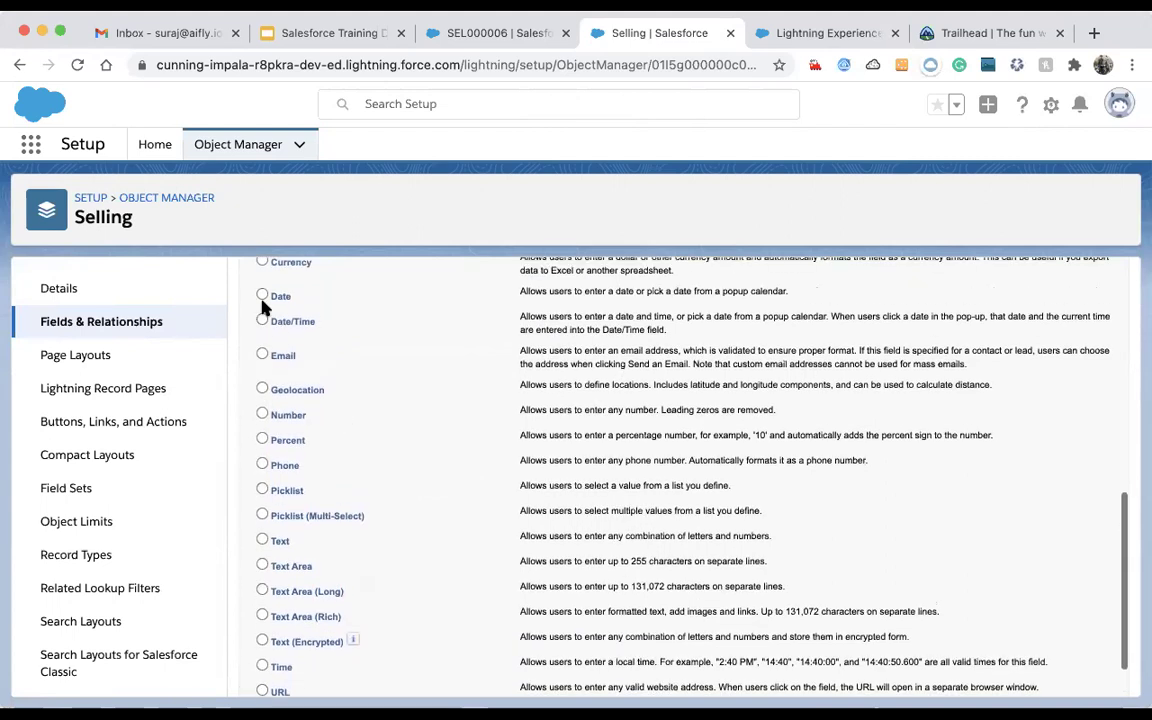
scroll(799, 525, down, 2)
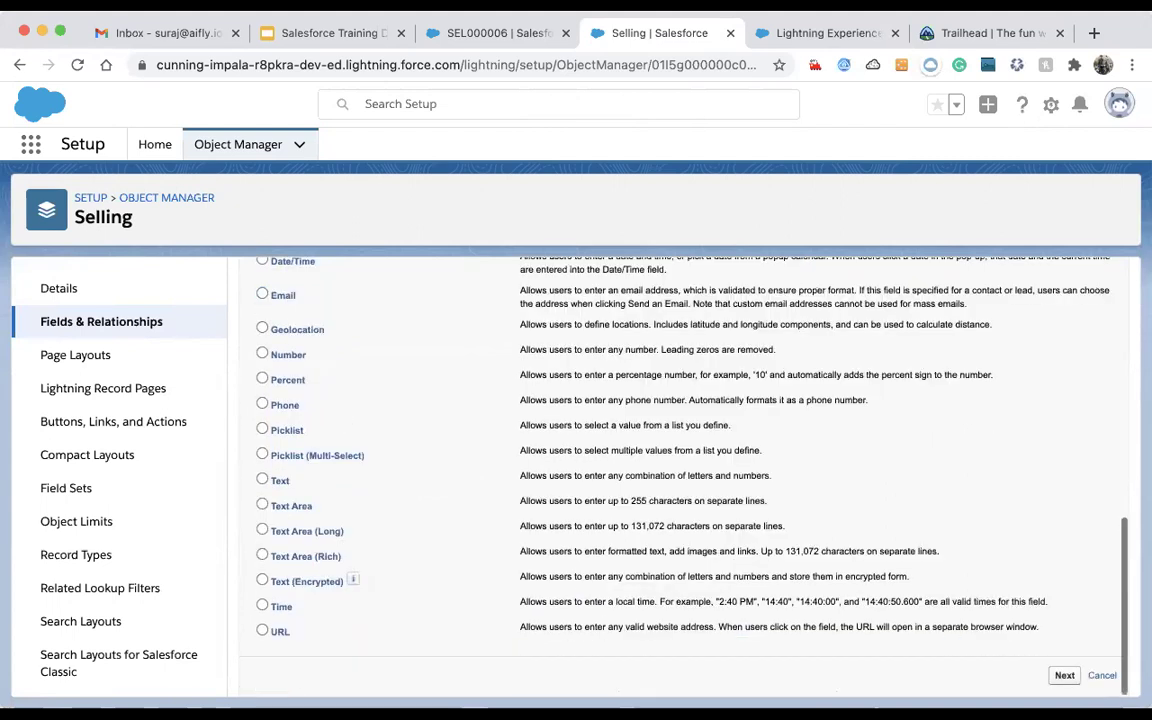
click(1064, 676)
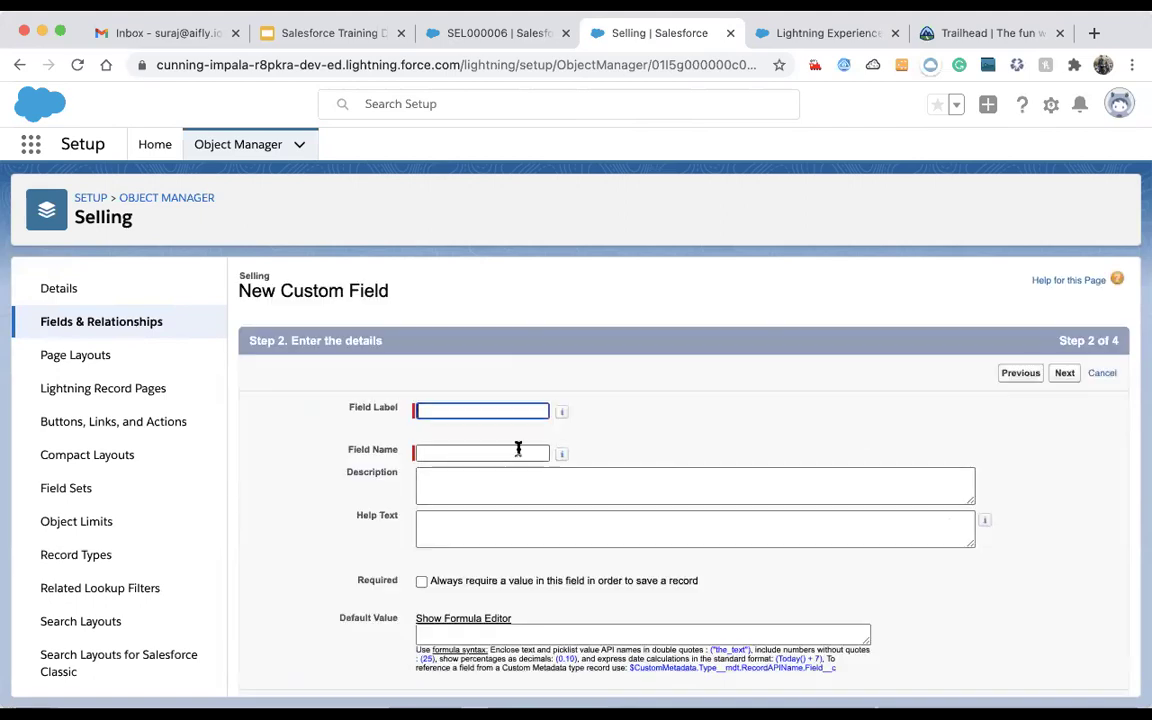
- Label the new field Due Date, accept the default field-level security and Selling Layout placement, and save it
text(Due)
key(Tab)
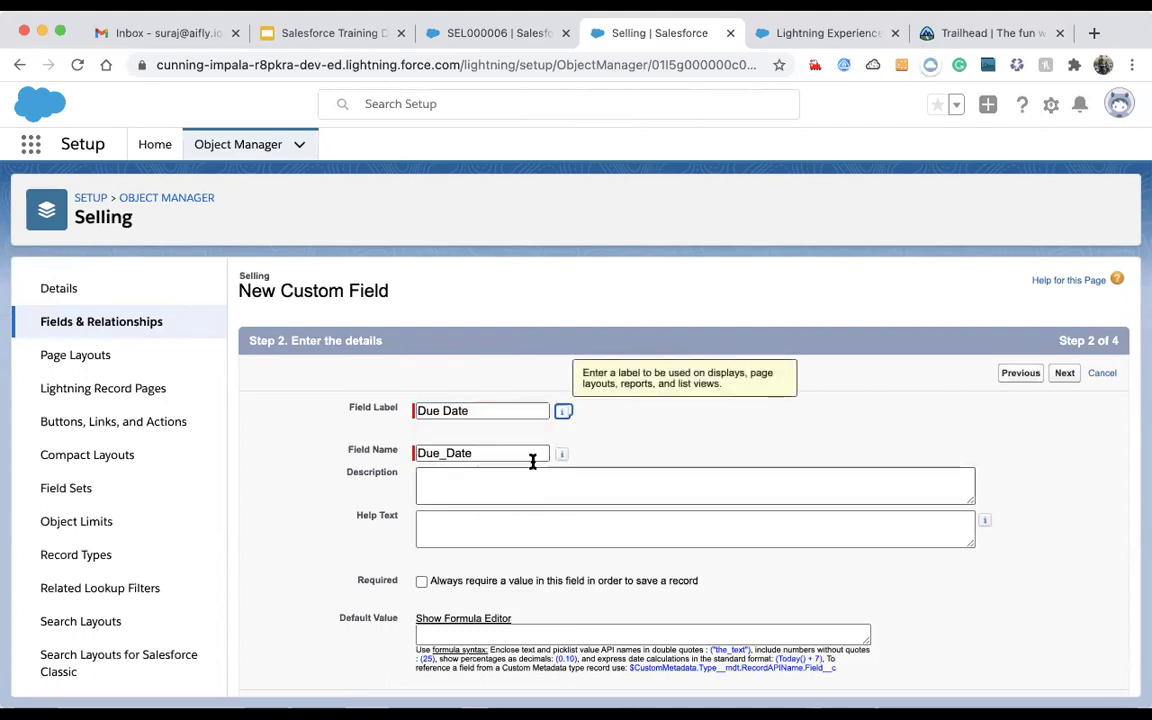
scroll(681, 542, down, 1)
click(1066, 341)
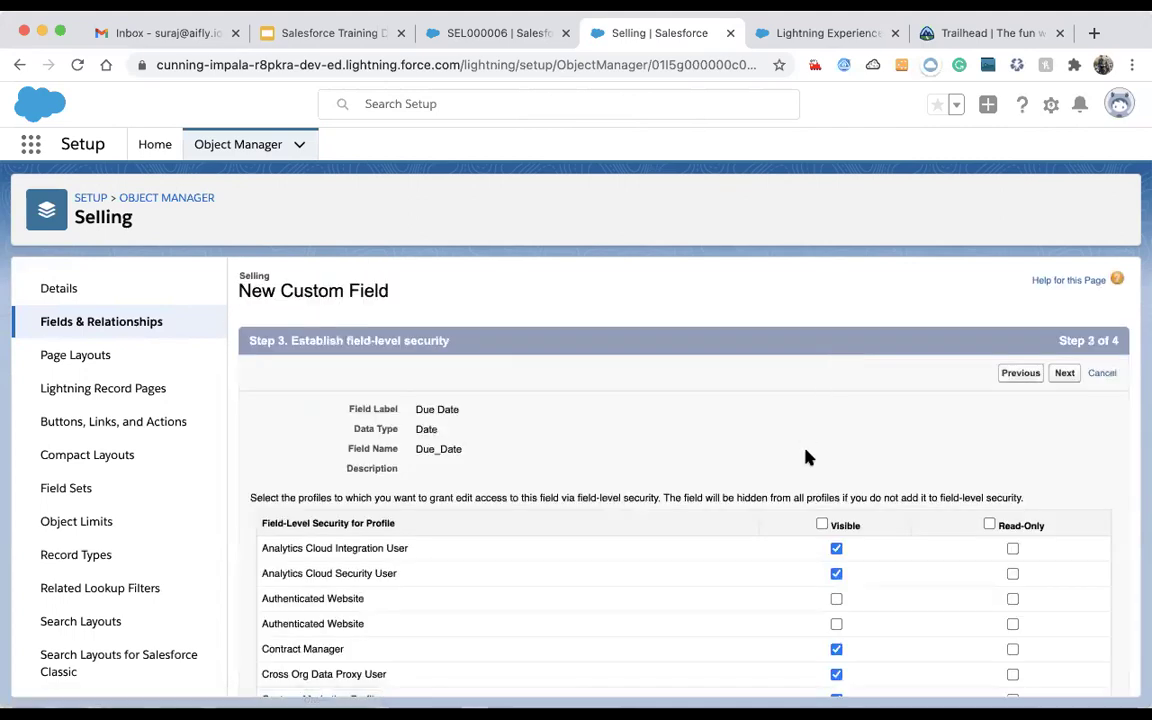
scroll(805, 455, down, 10)
click(1064, 675)
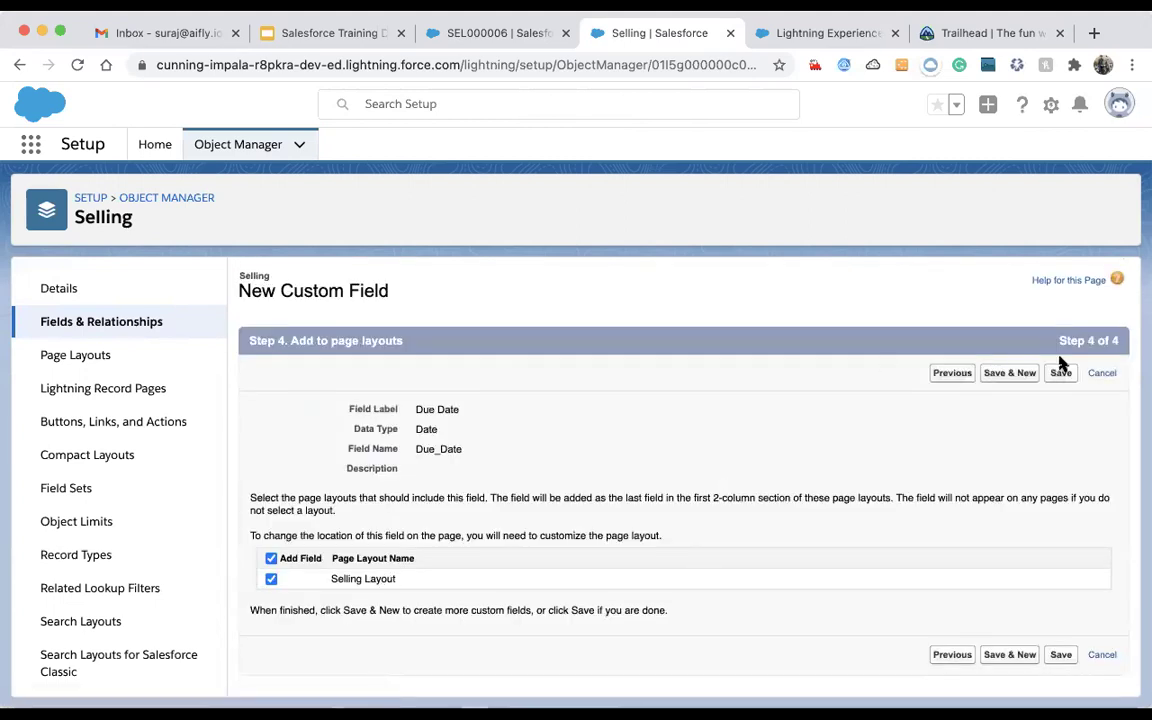
click(1059, 376)
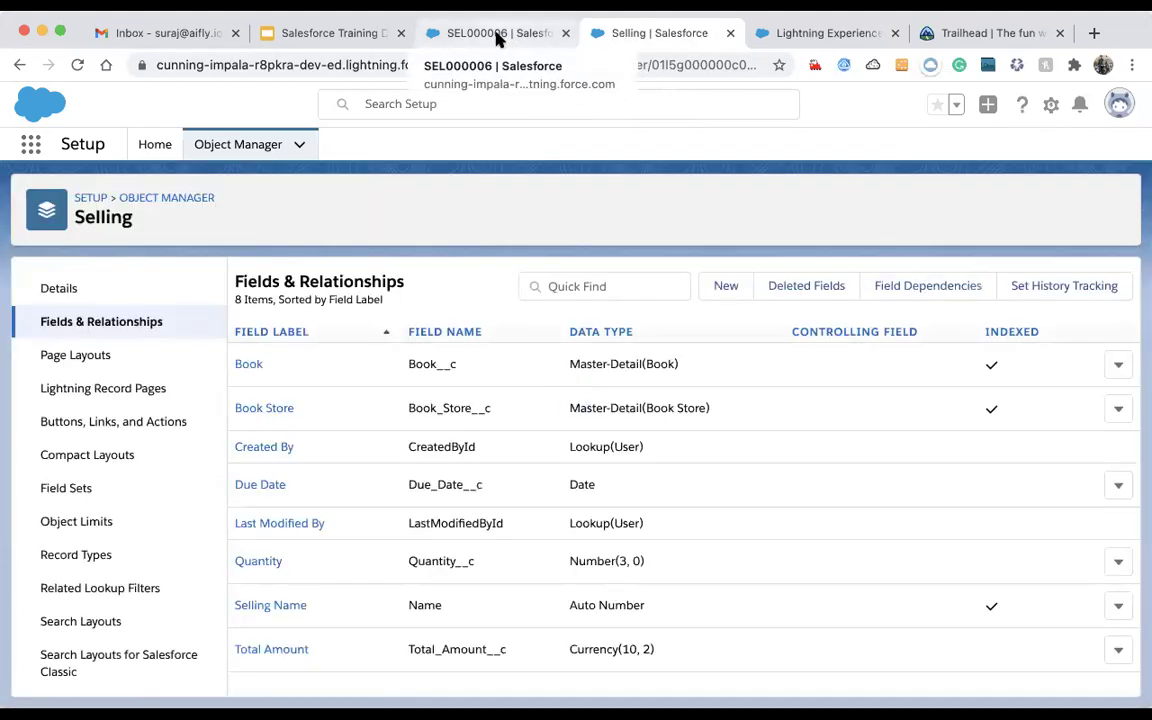
- Reload the SEL000006 record and try to save 12/31/2020 as its Due Date
click(497, 35)
key(super+r)
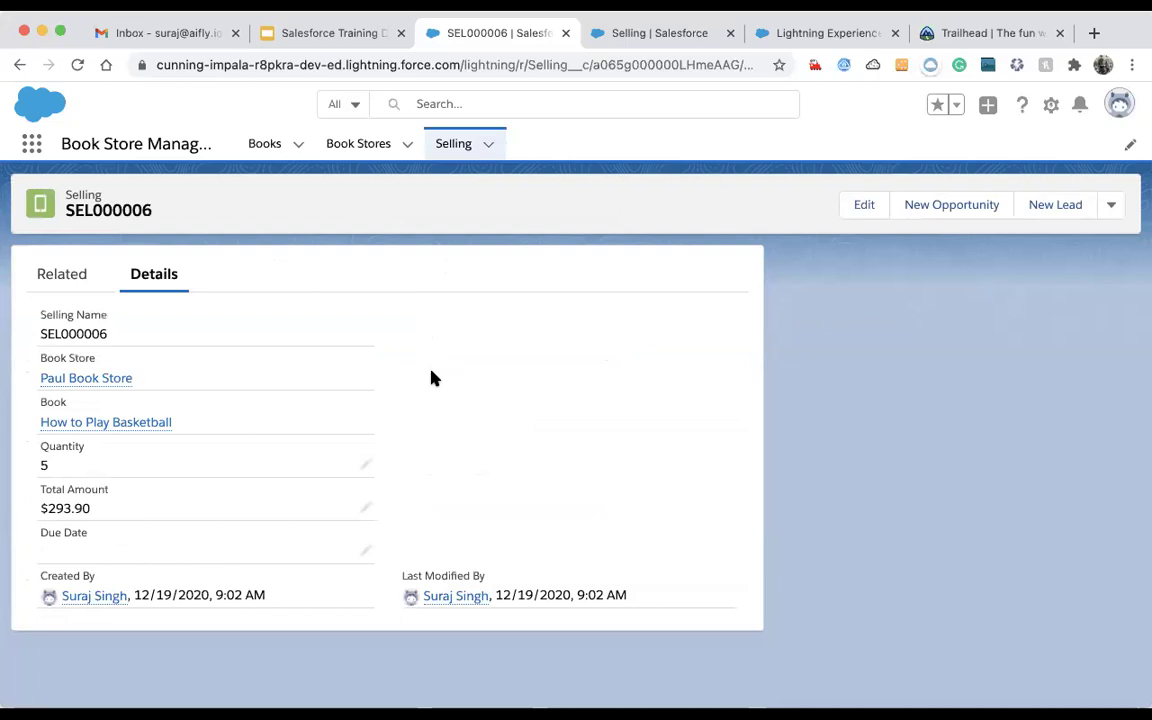
click(366, 548)
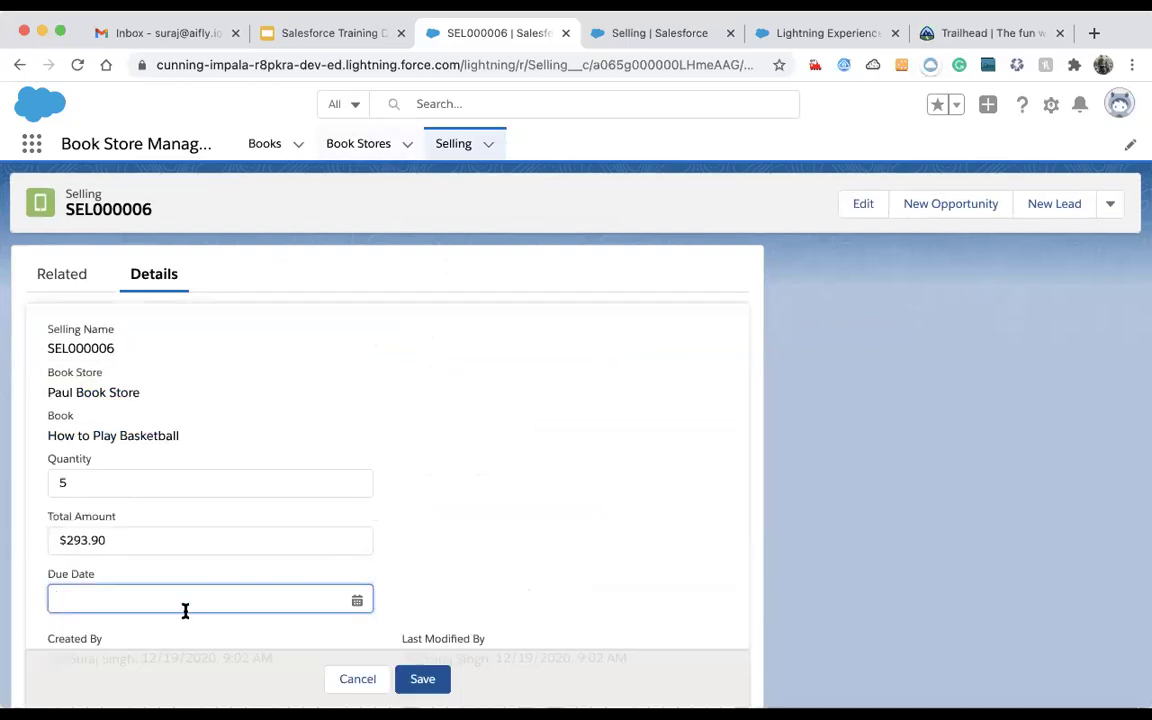
click(187, 601)
click(281, 500)
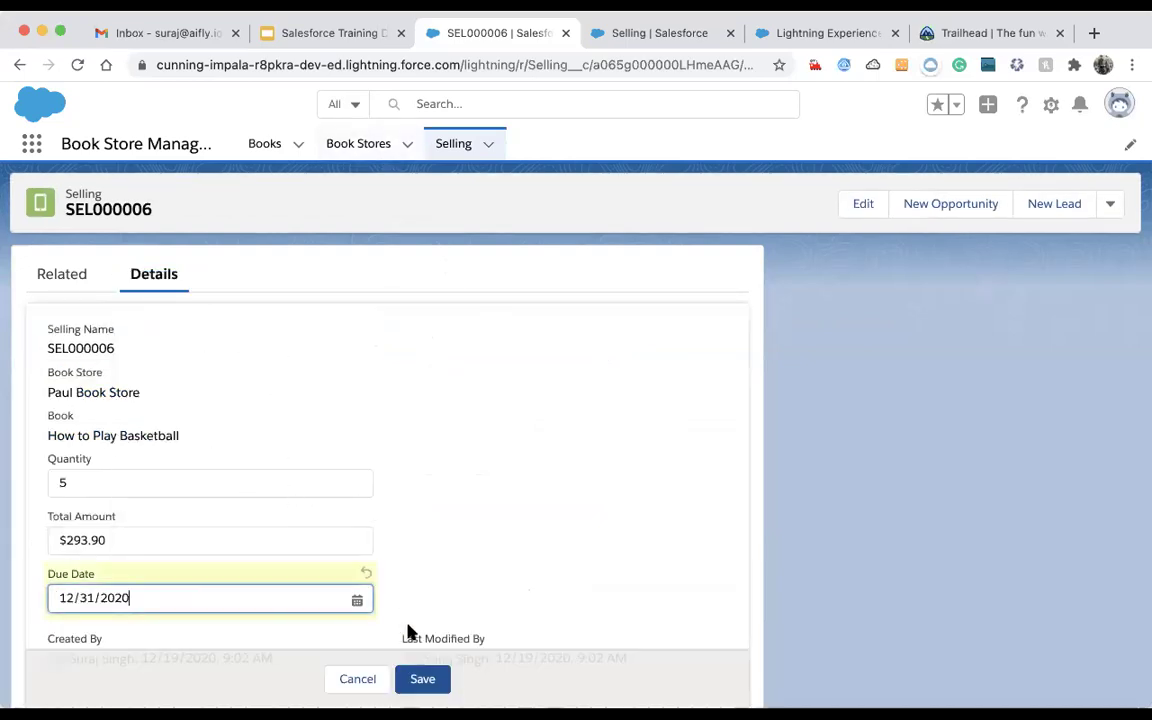
click(424, 680)
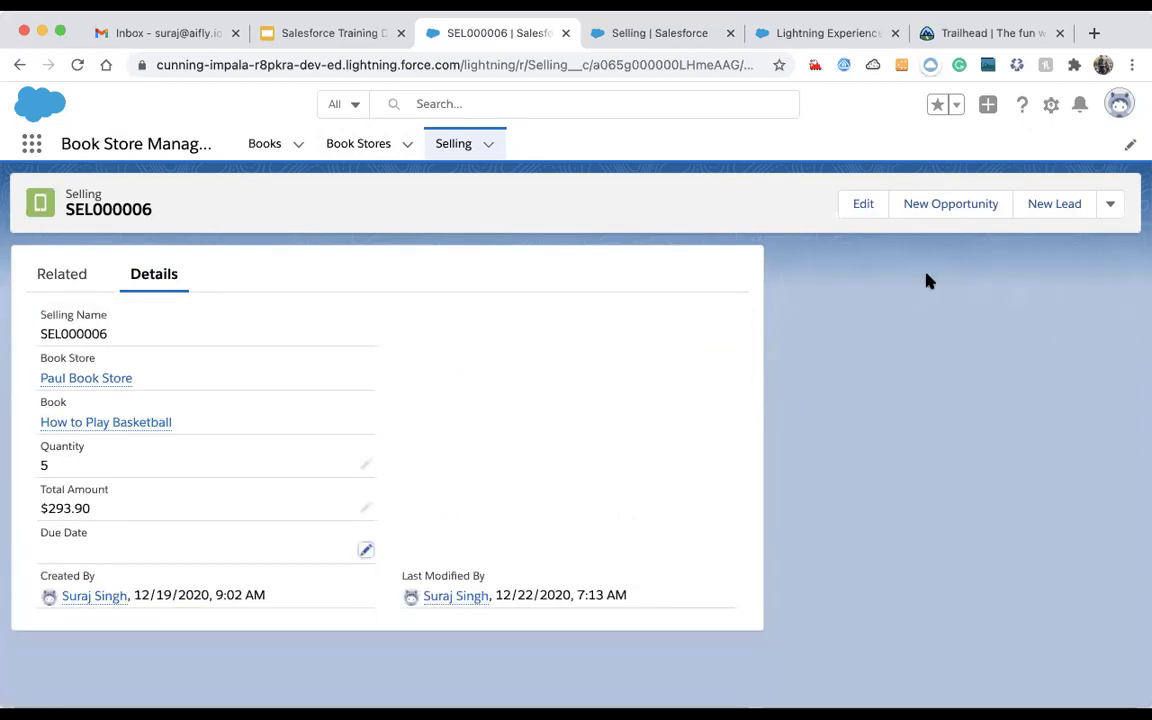
- Reload the time trigger page, set the trigger to 2 days after Selling: Due Date, and save it
click(630, 35)
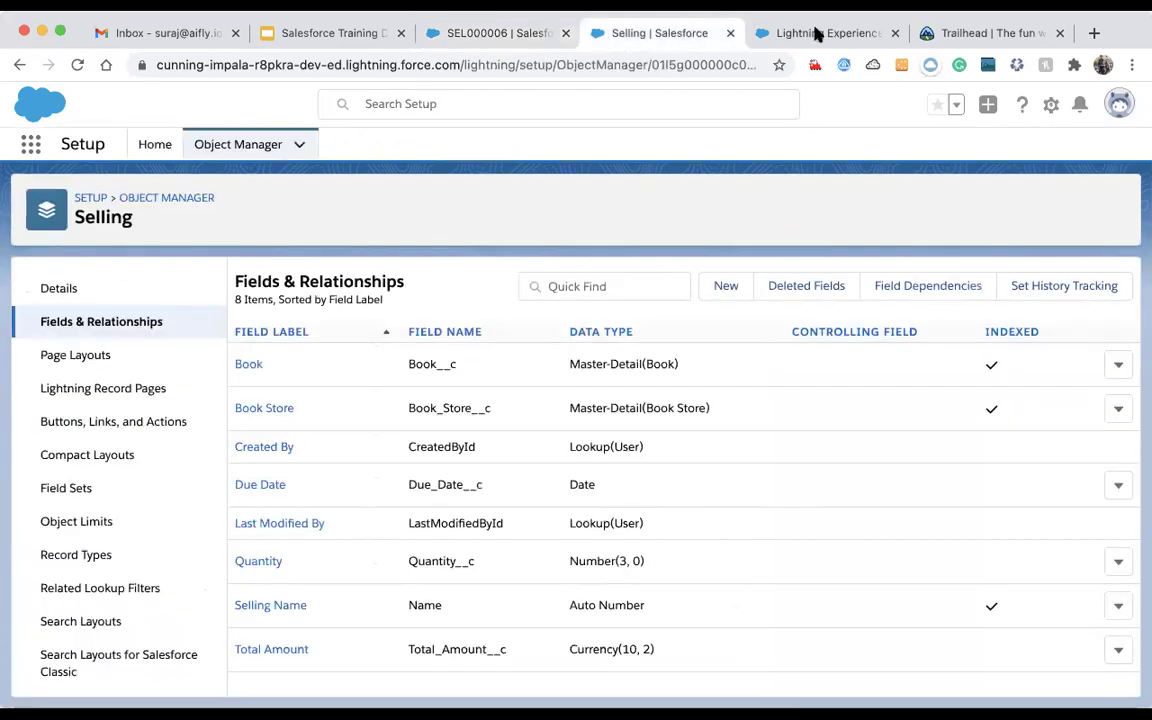
click(816, 35)
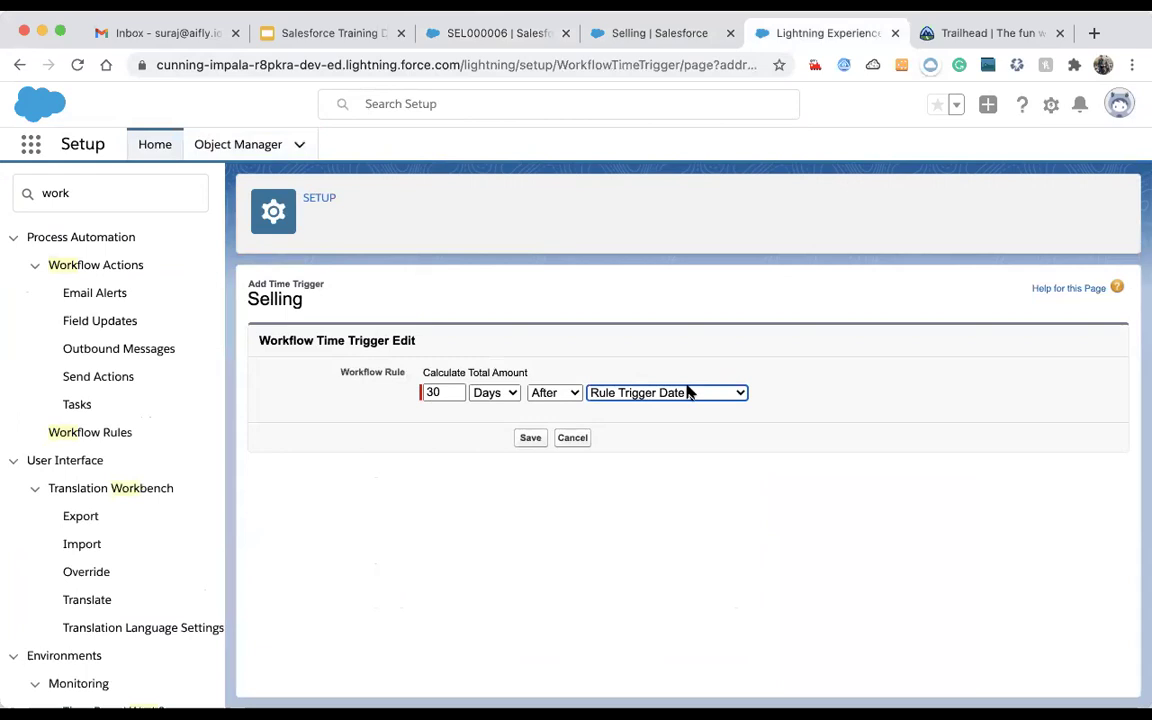
click(134, 239)
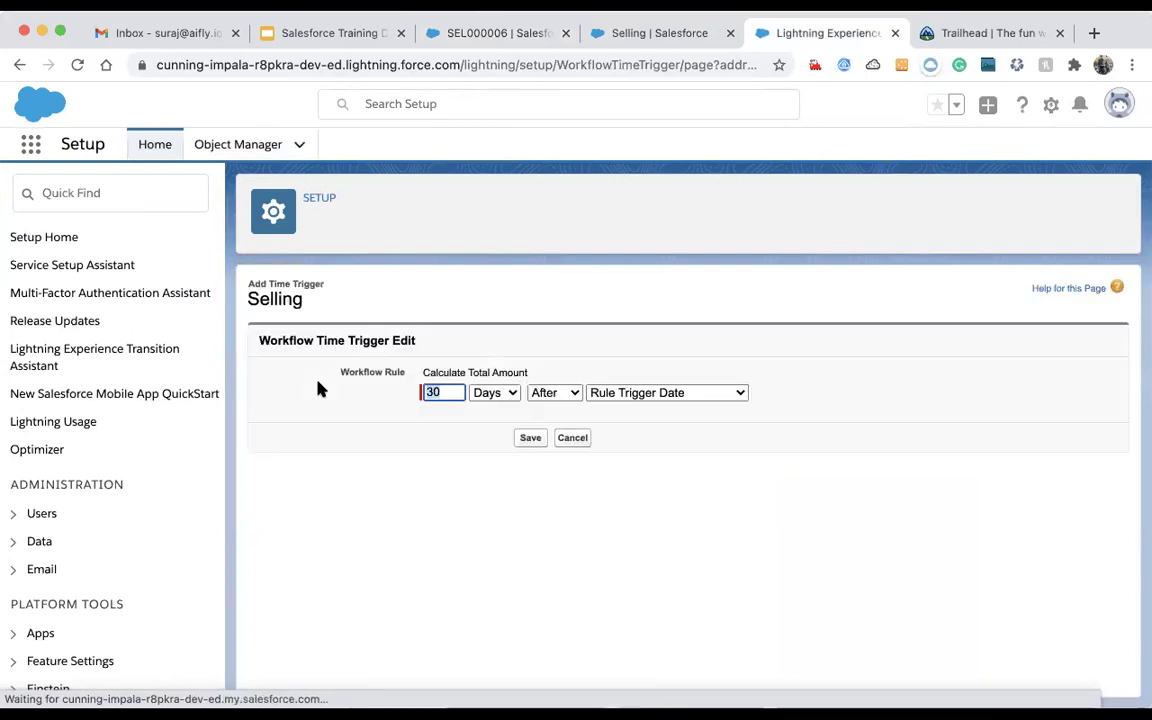
click(594, 393)
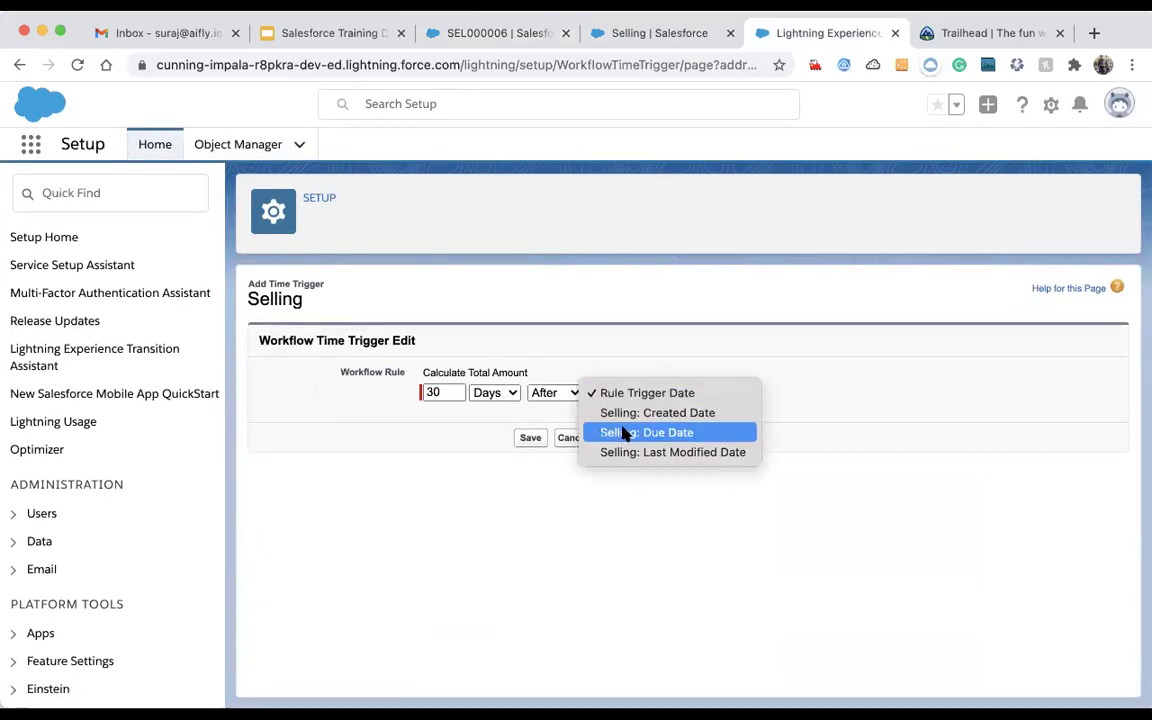
click(618, 432)
click(446, 393)
double_click(445, 393)
text(1)
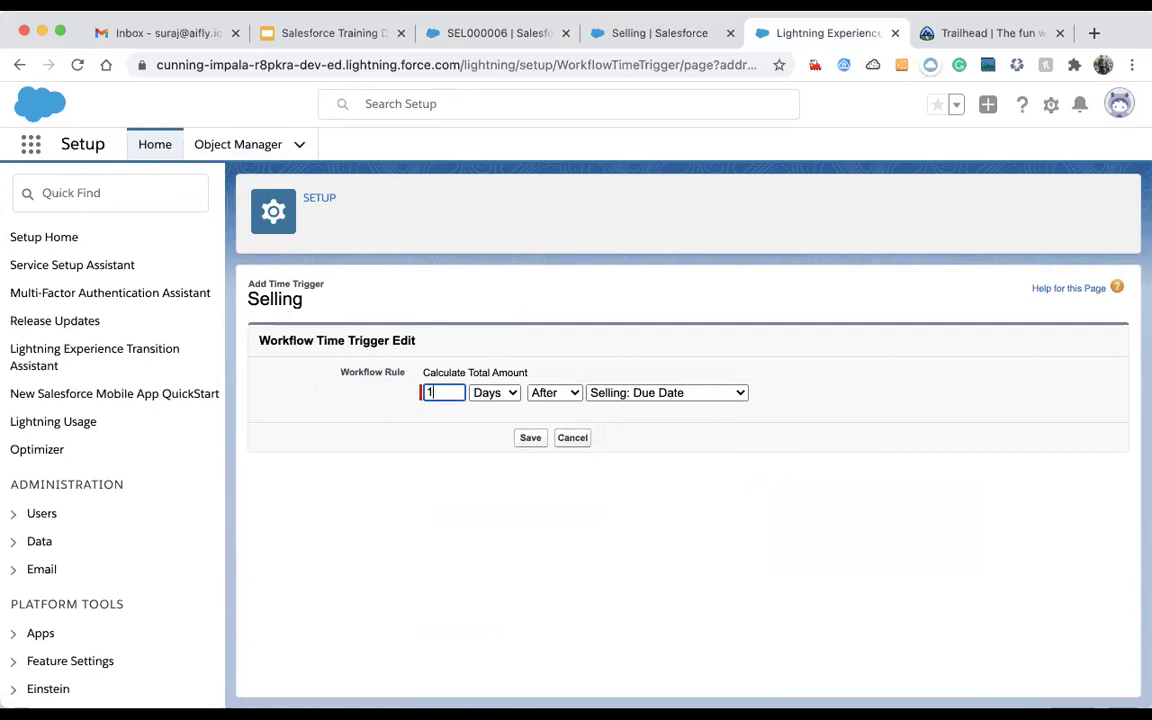
click(530, 437)
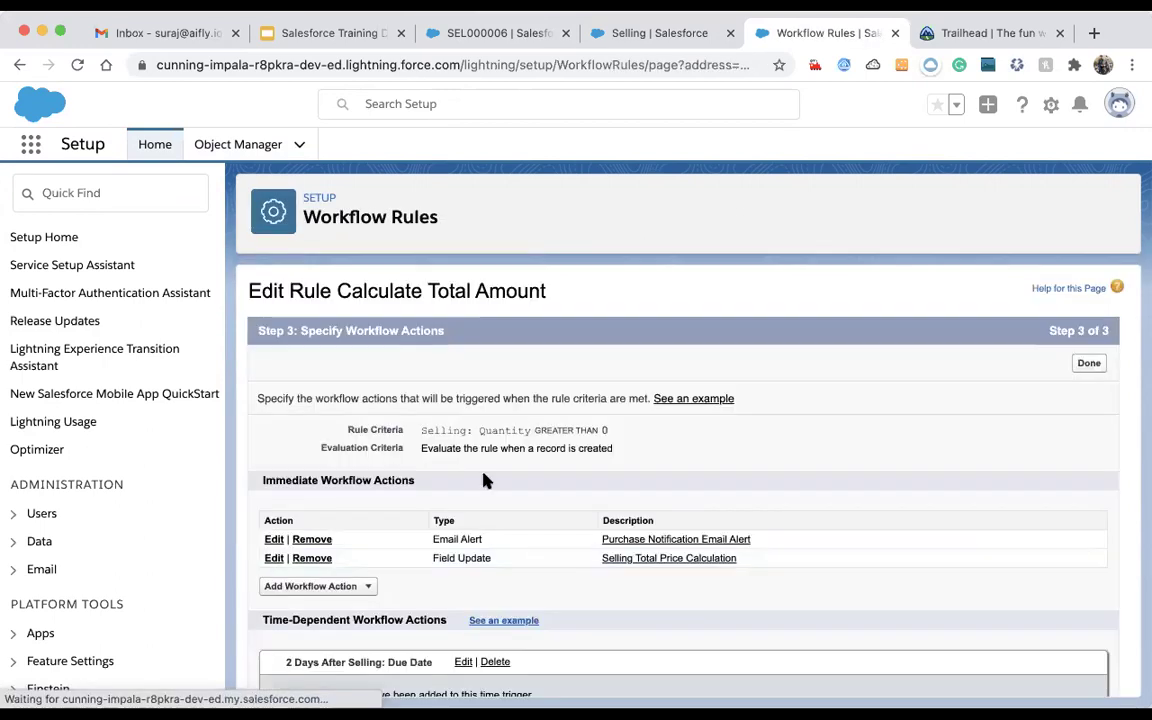
- Review the workflow actions that can be added to the new time trigger
scroll(433, 420, down, 2)
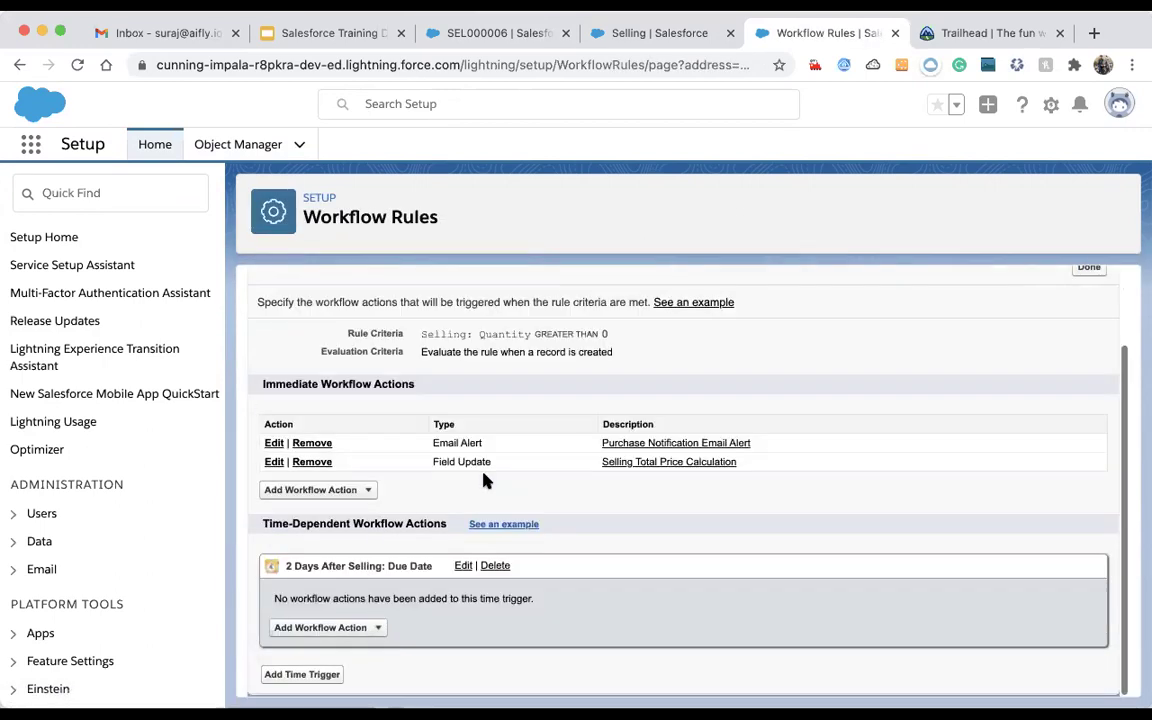
click(337, 627)
scroll(447, 550, down, 1)
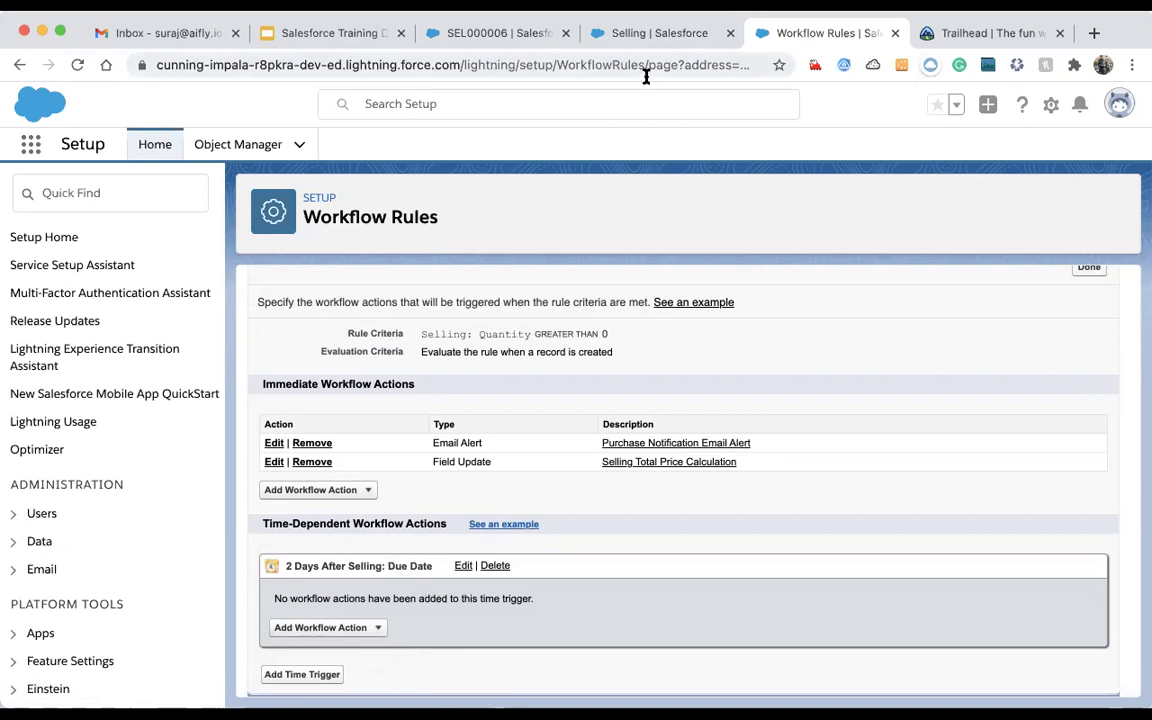
- Return to the SEL000006 record, reload it and try again to save December 31, 2020 as the Due Date
click(640, 33)
click(486, 33)
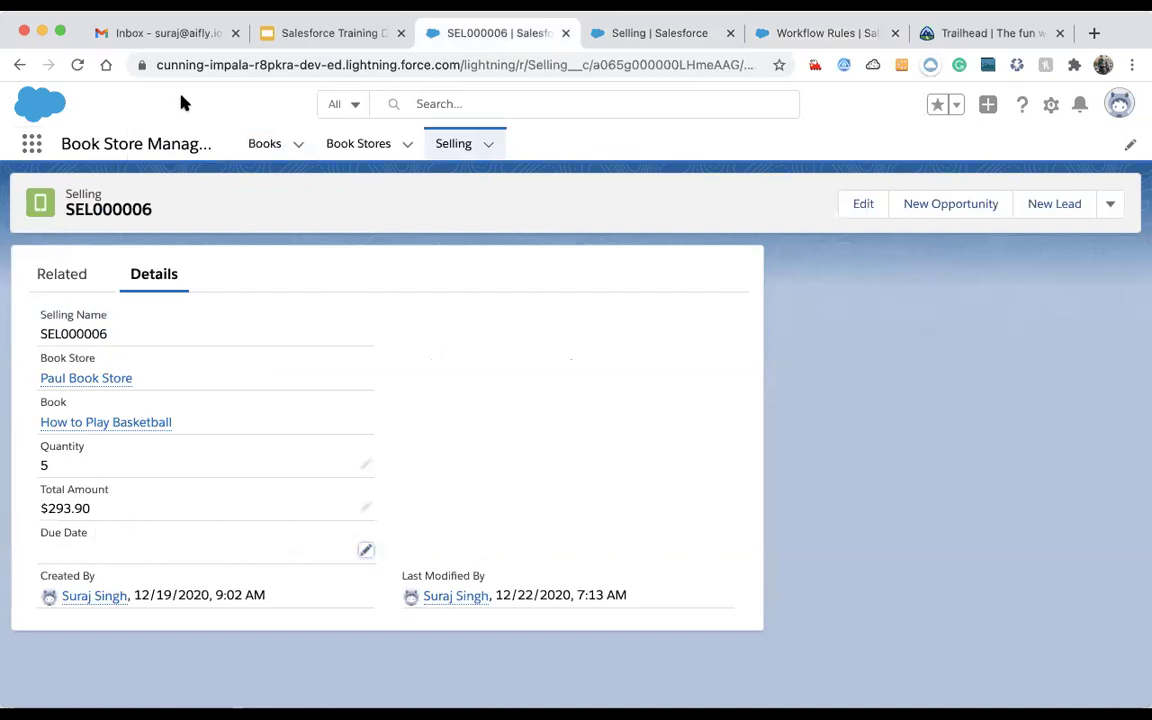
key(super+r)
click(366, 551)
click(311, 592)
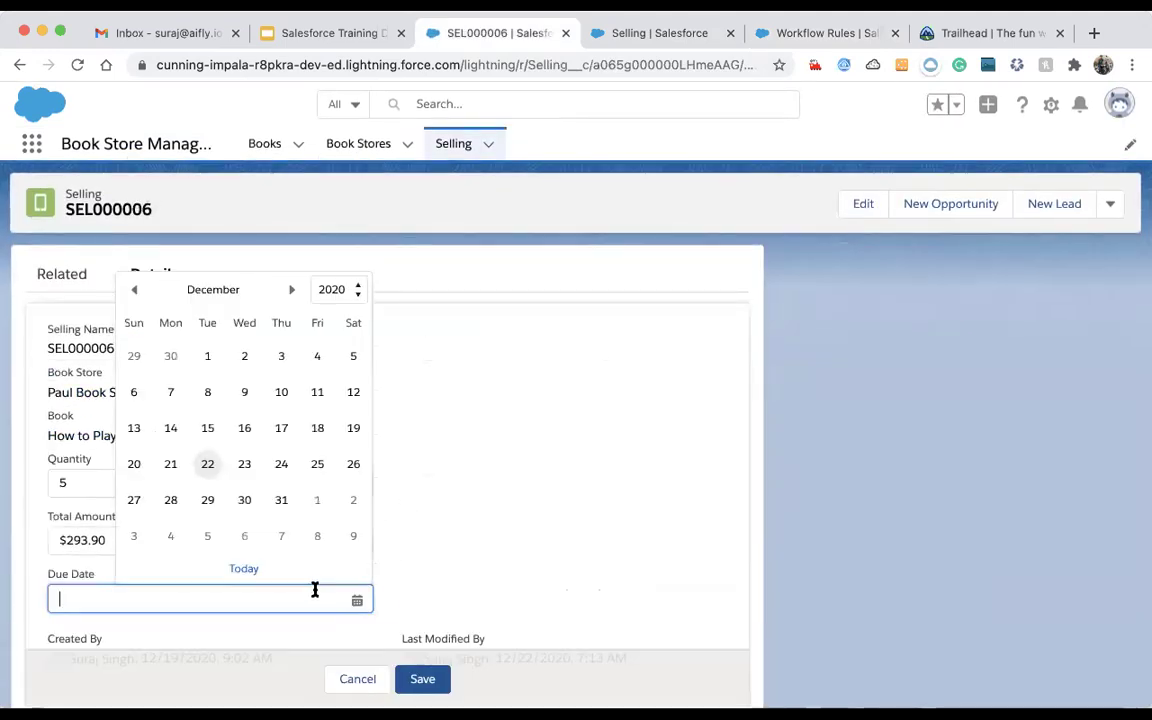
click(280, 499)
click(422, 680)
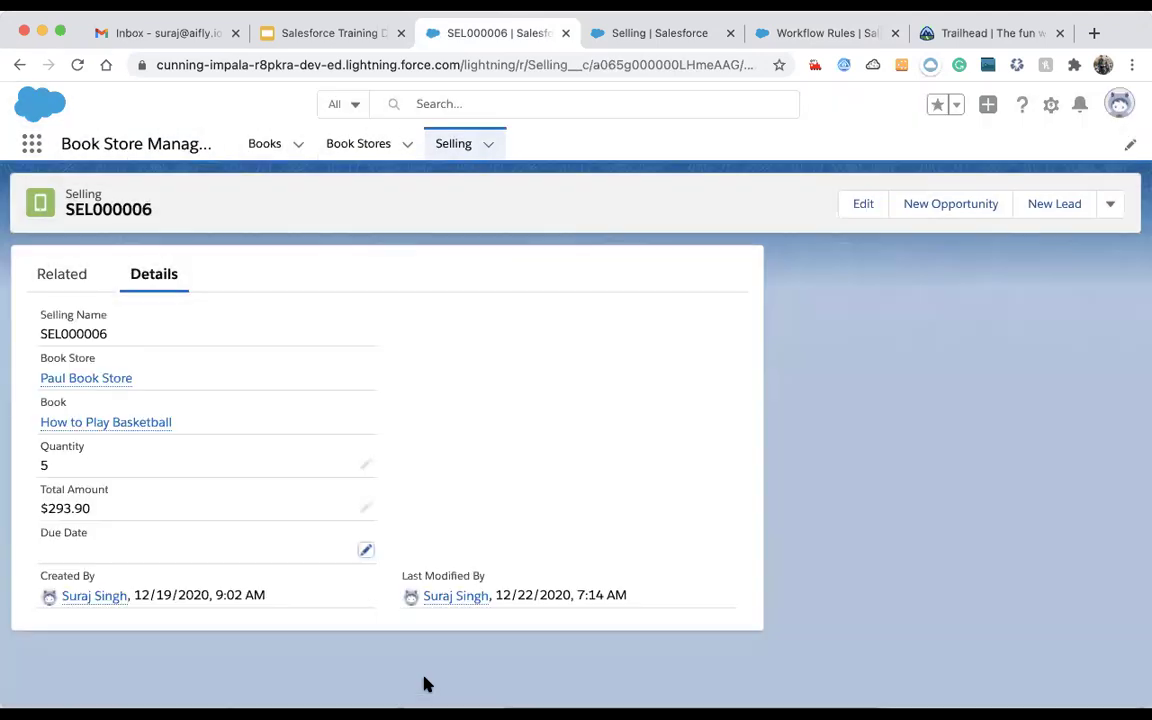
- Reload the SEL000006 record to check its Due Date, and go back to the recently viewed Selling records
key(super+r)
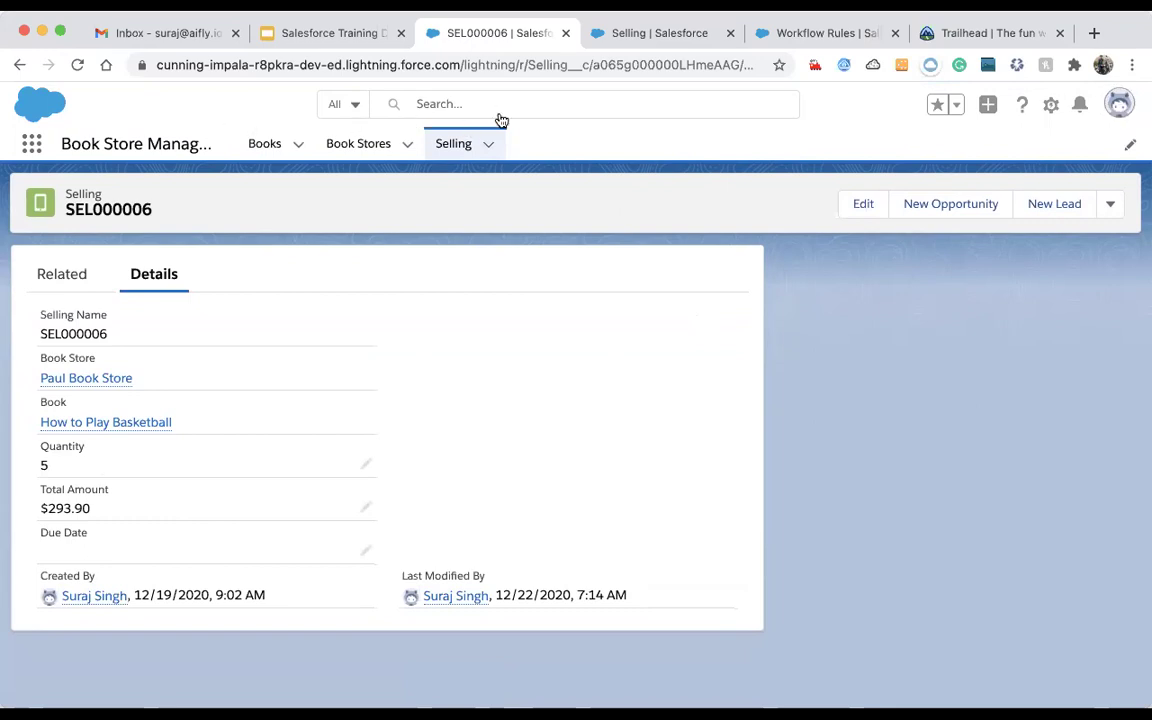
click(342, 148)
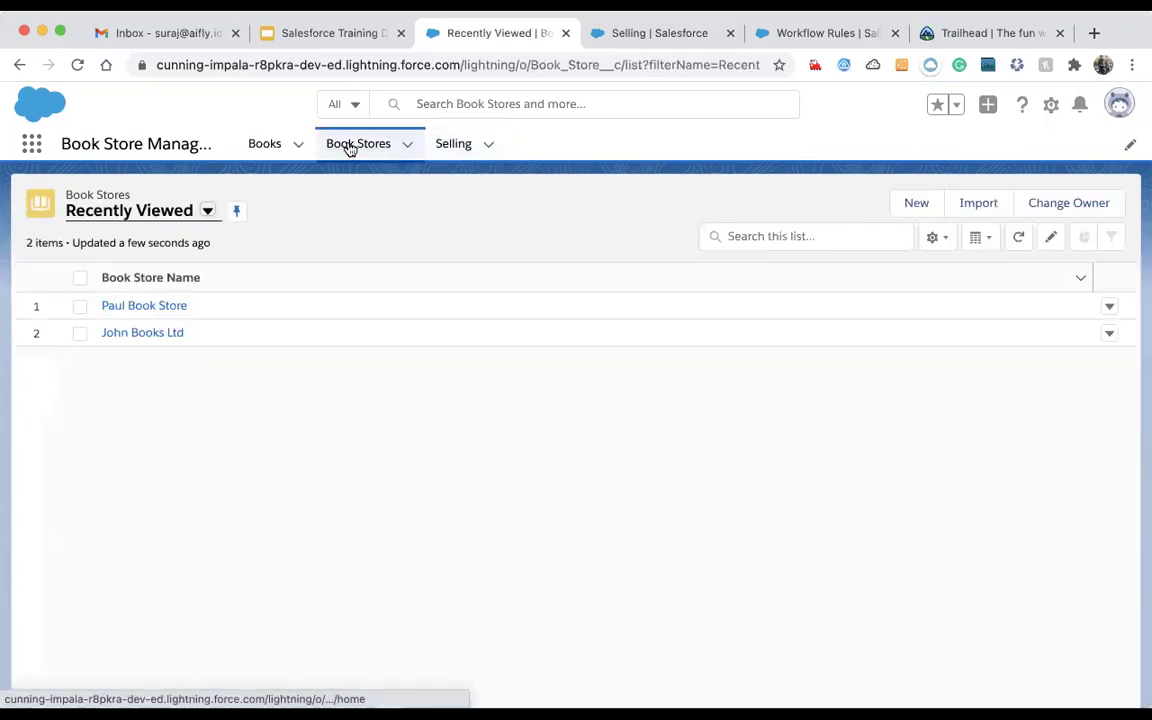
click(460, 151)
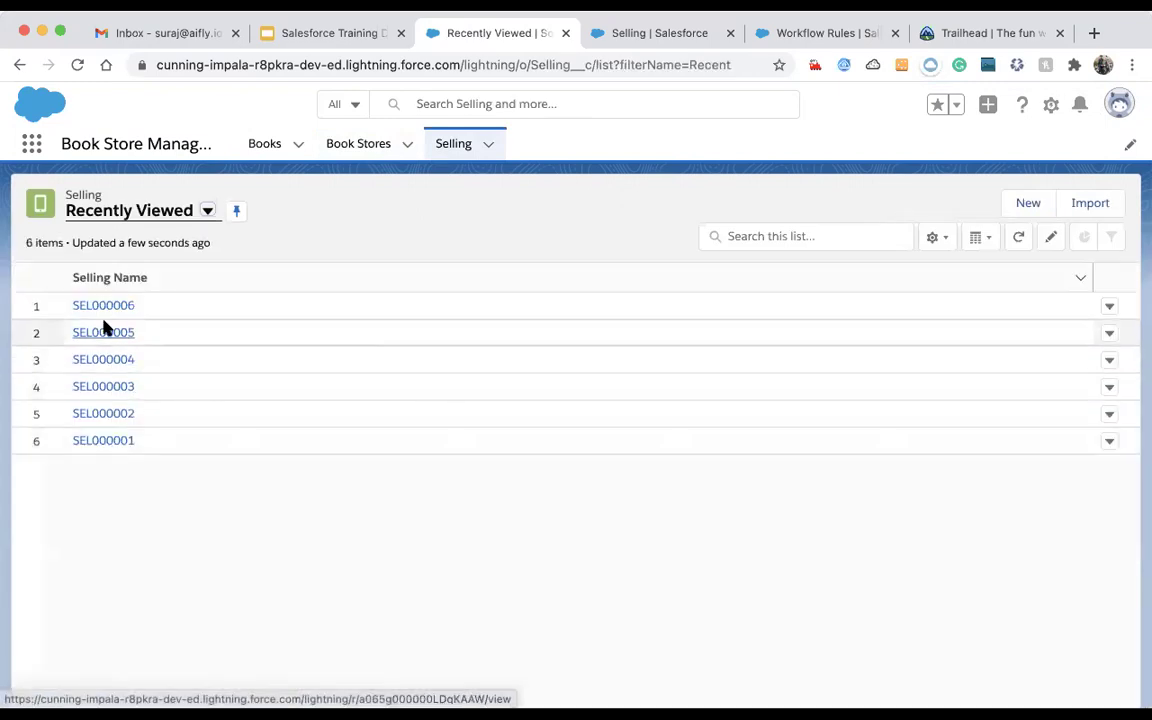
- Open the SEL000006 record and try again to save December 31, 2020 as its Due Date
click(110, 305)
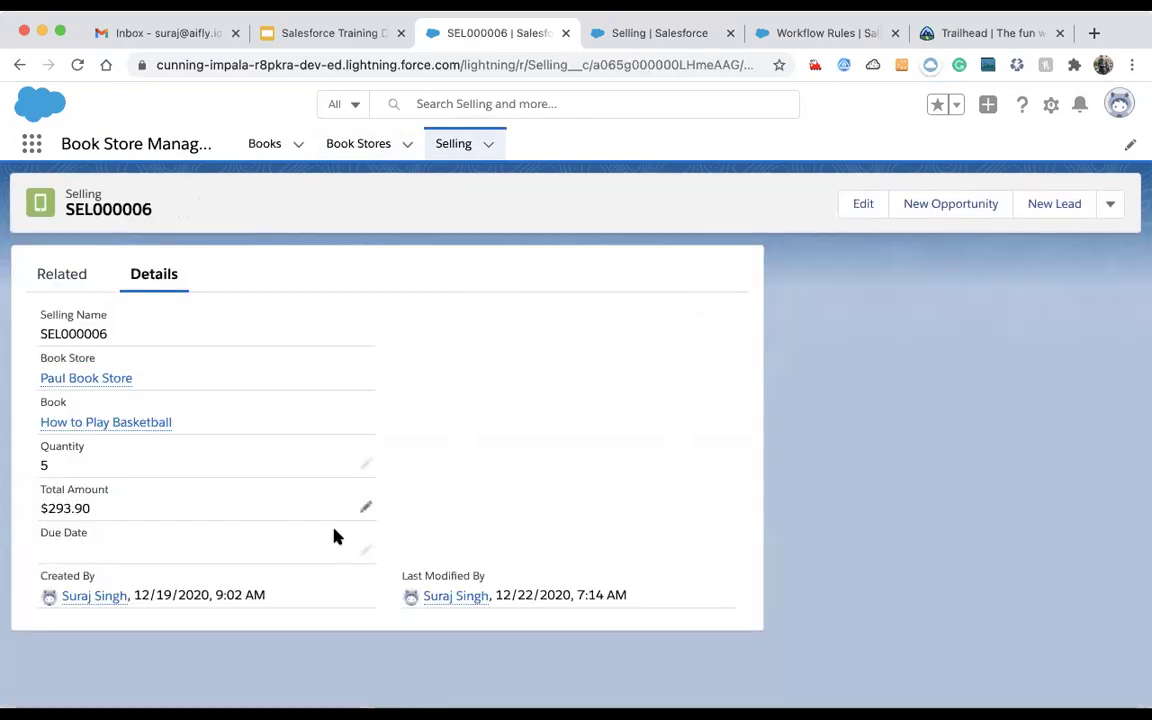
click(366, 553)
click(228, 592)
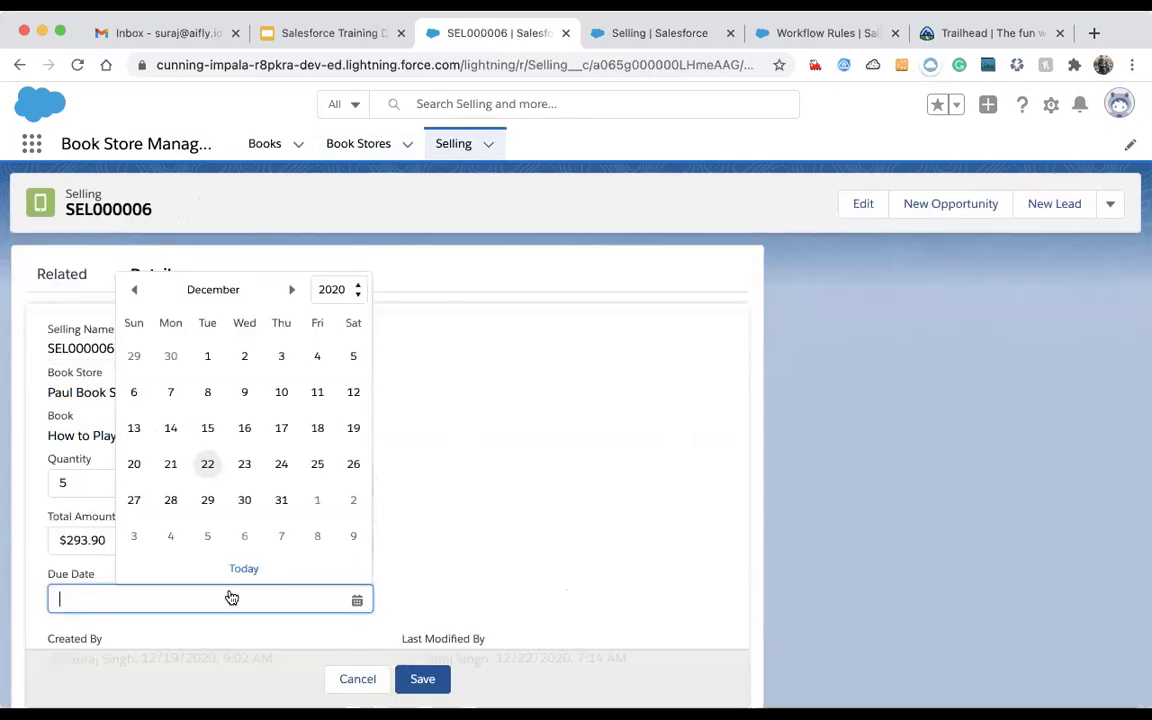
click(281, 500)
click(410, 680)
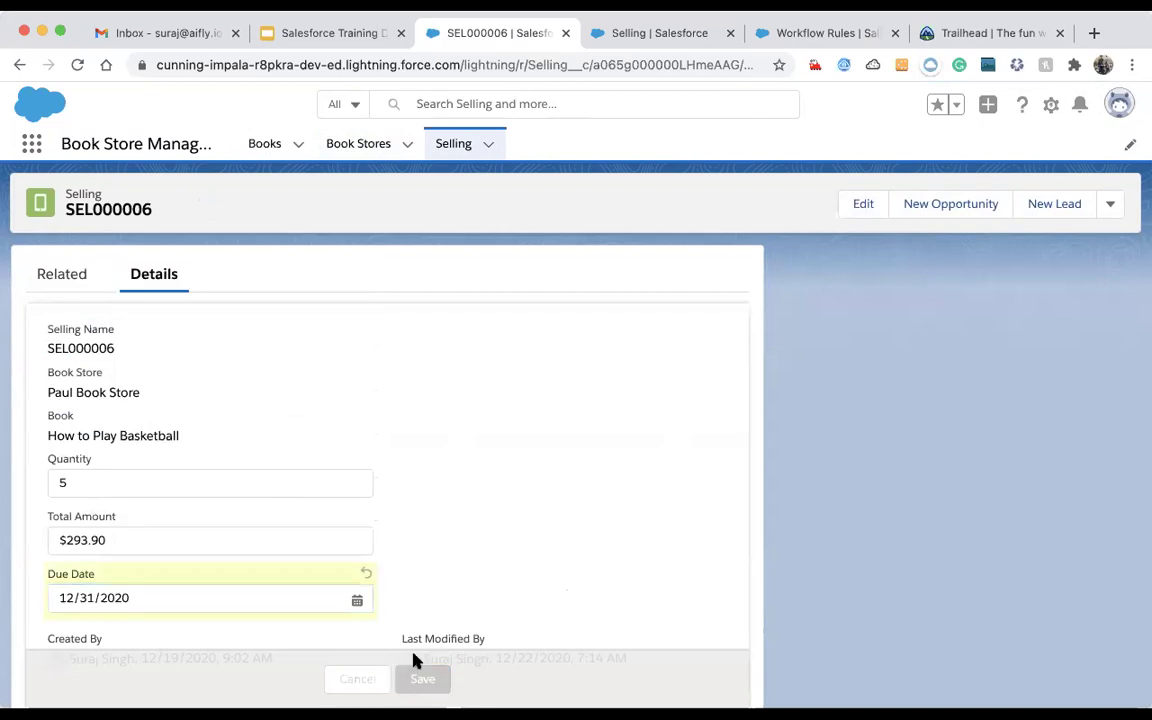
- Log out of the current Salesforce session and return to the Setup home page in a fresh session
click(1051, 104)
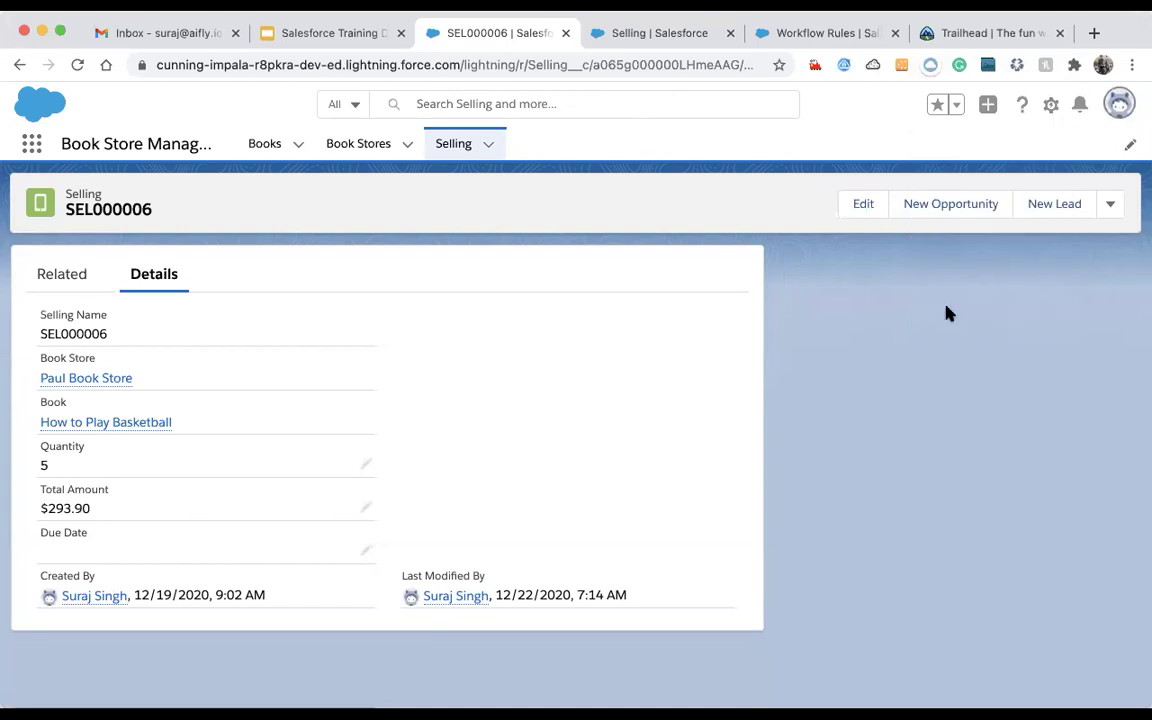
click(1119, 104)
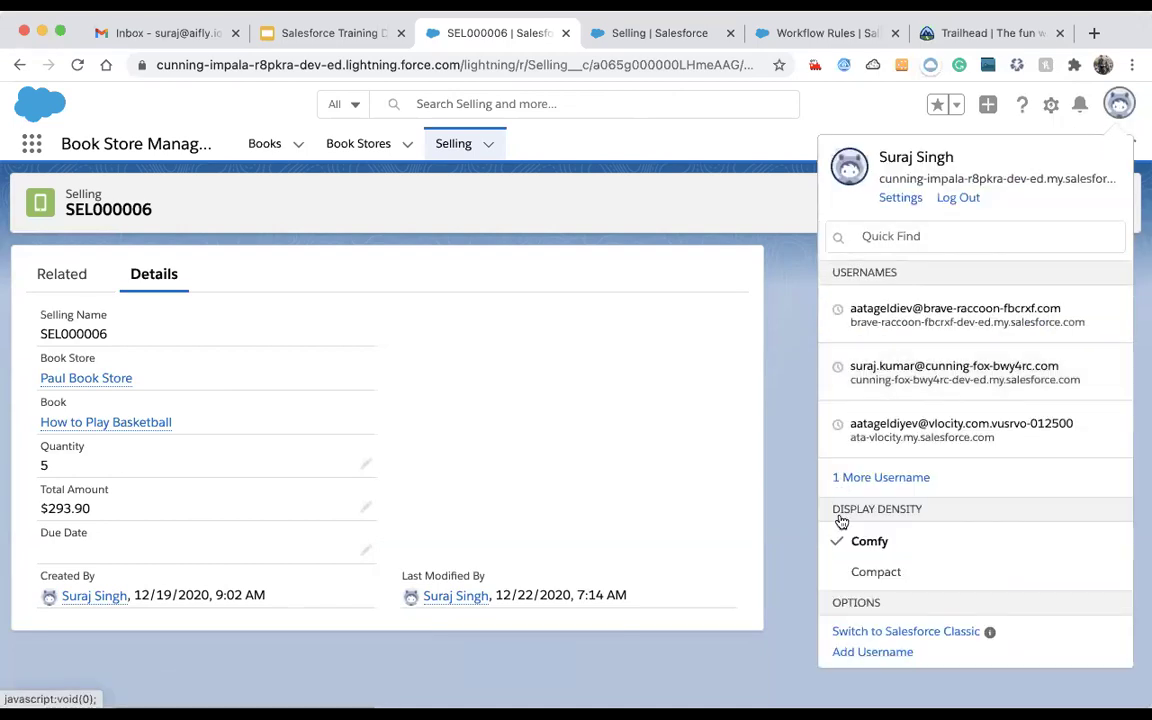
click(958, 198)
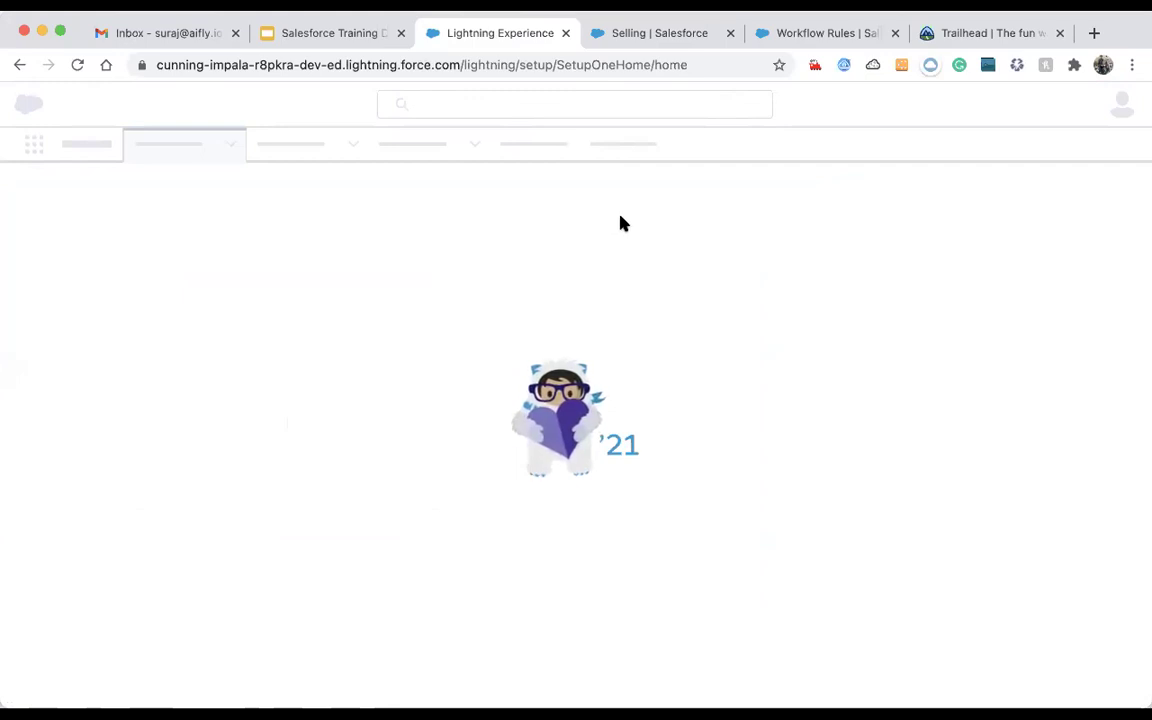
click(633, 36)
click(496, 36)
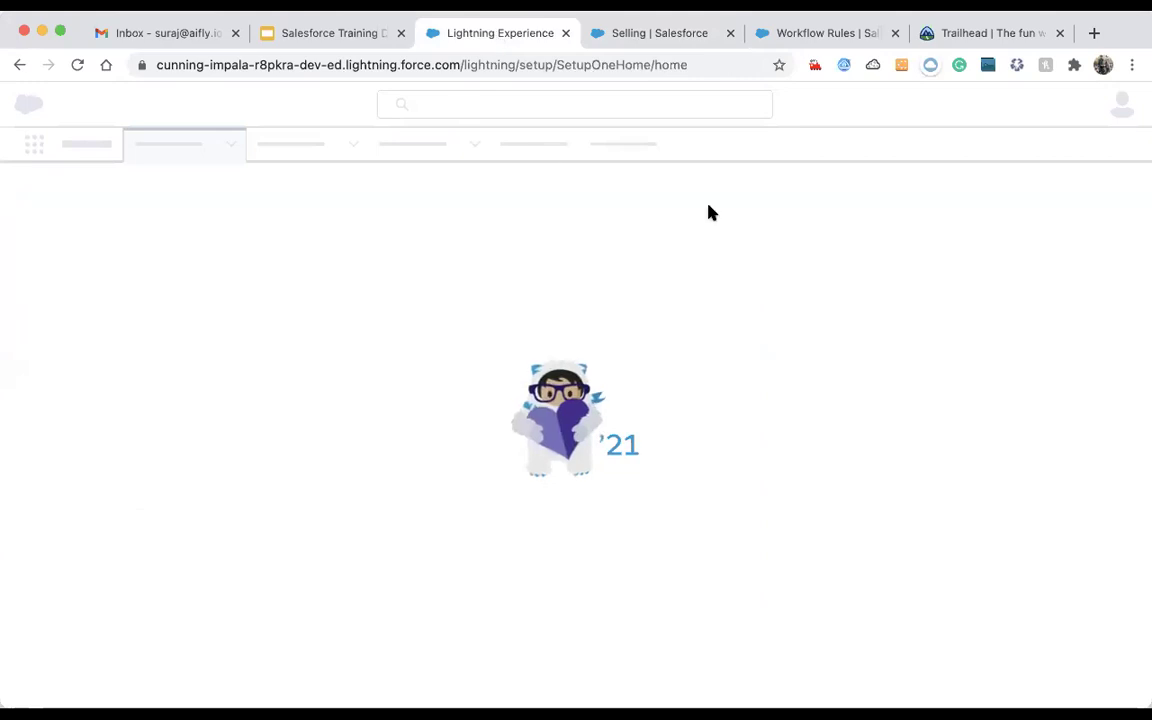
- Go back to the workflow rule and review the action types offered for the time trigger of 2 days after Due Date
click(790, 36)
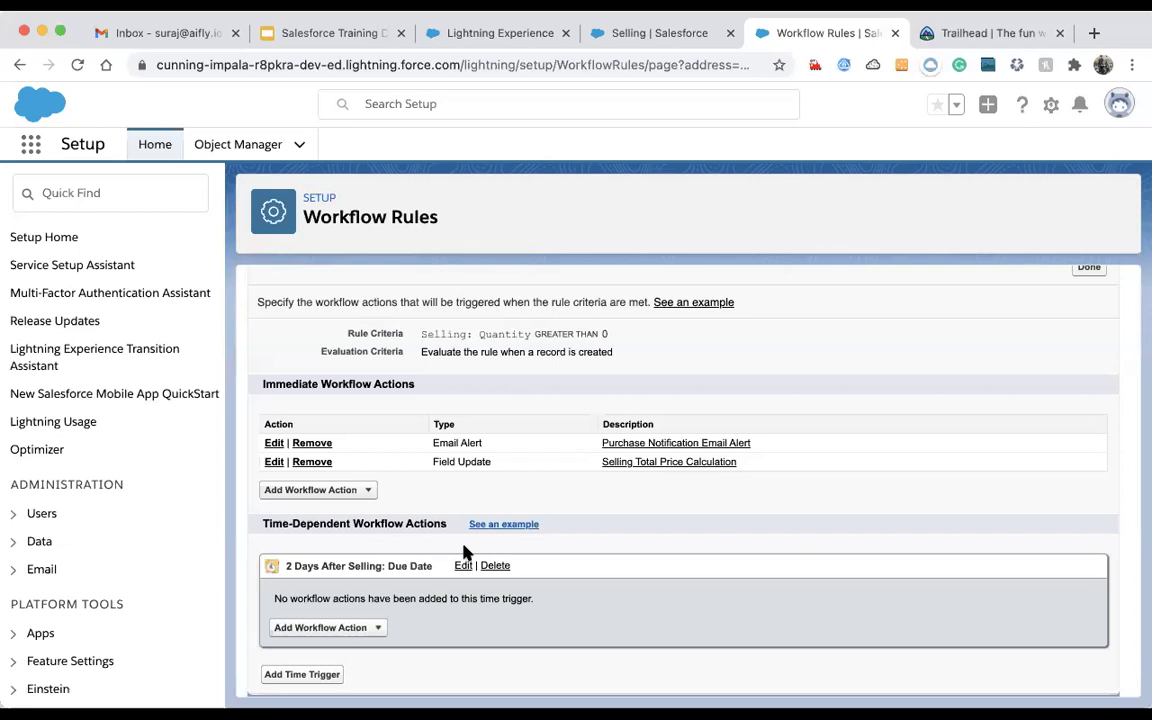
click(373, 632)
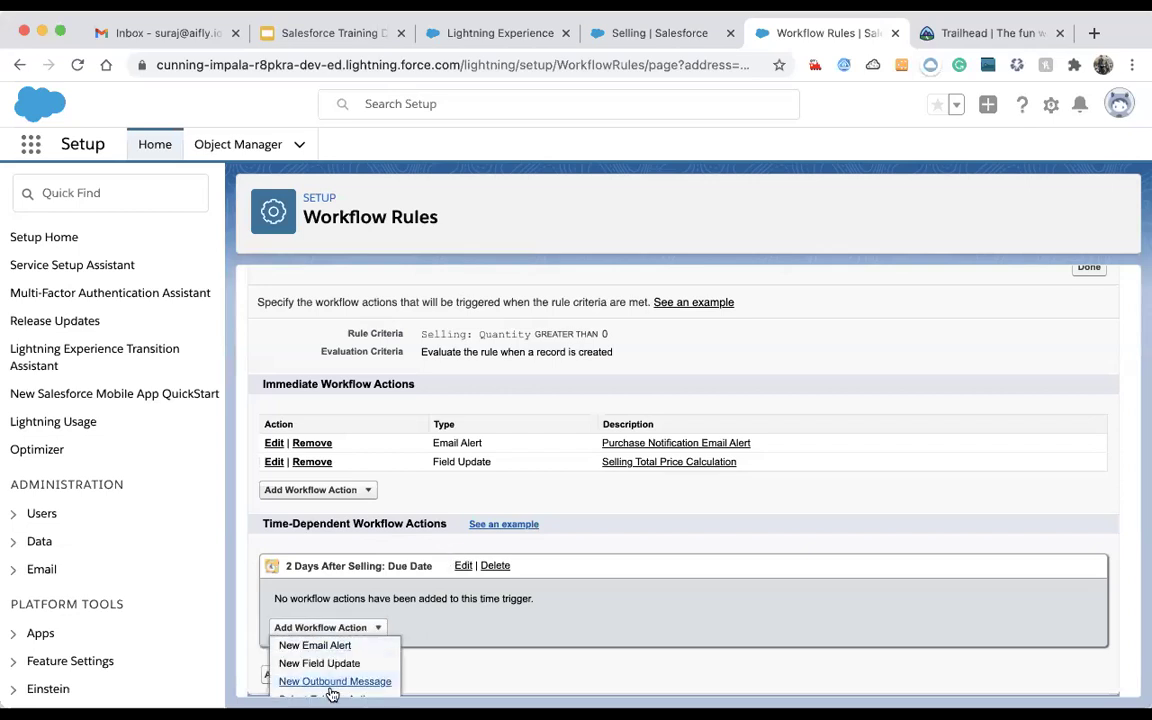
scroll(311, 560, down, 1)
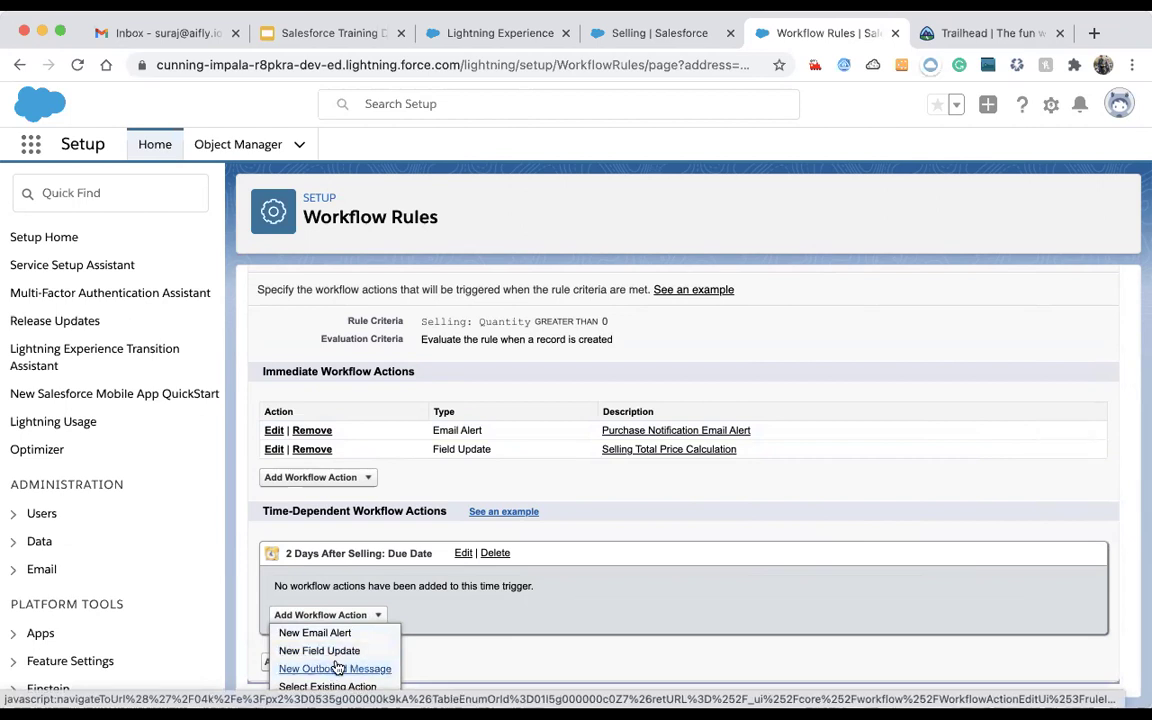
scroll(620, 365, up, 1)
scroll(600, 360, up, 1)
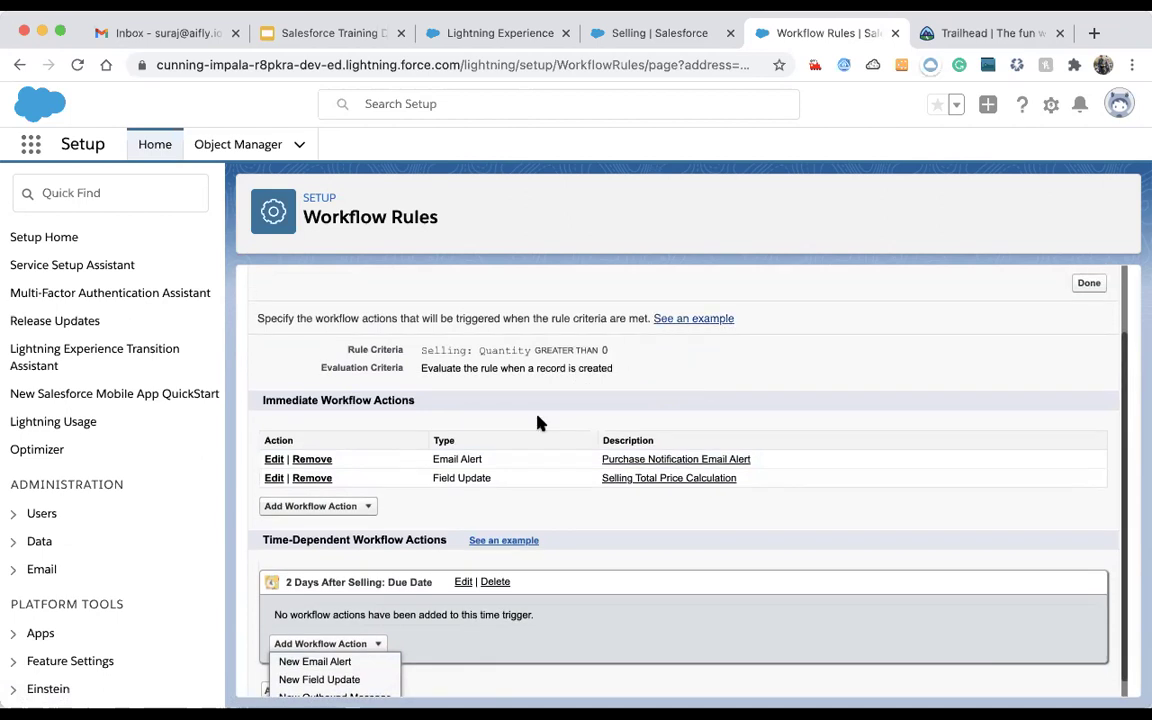
click(397, 560)
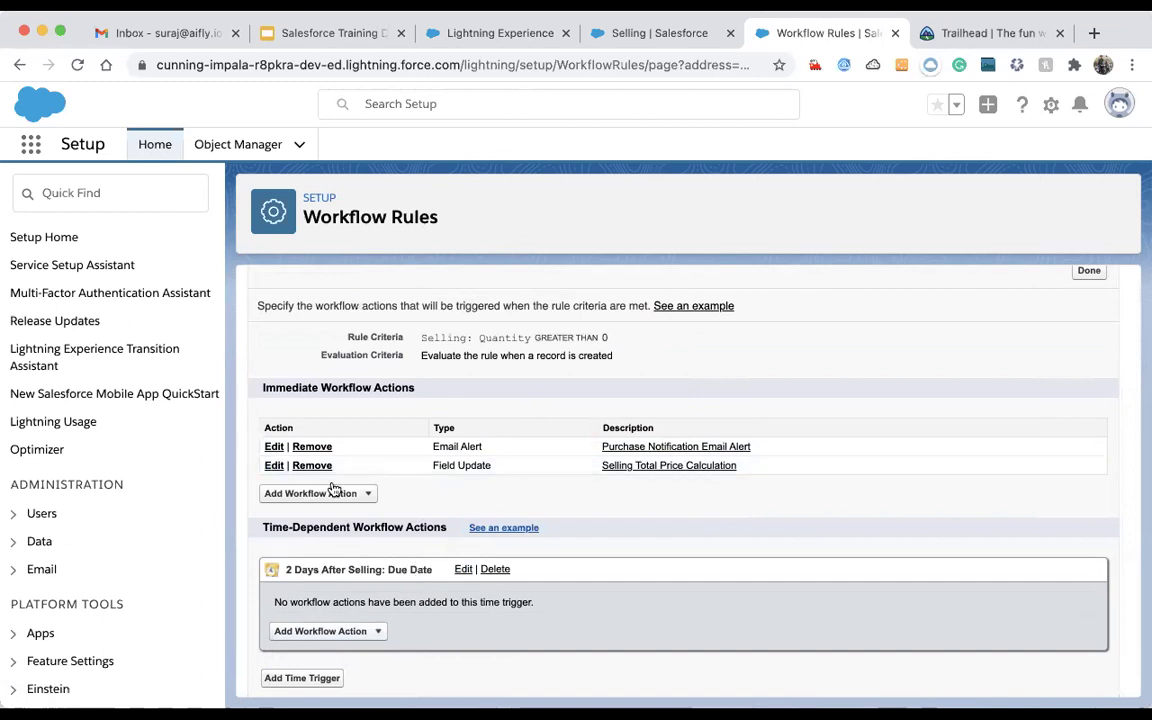
- Compare the rule's immediate and time-dependent workflow action sections, and finish editing its workflow actions
drag(262, 389, 419, 401)
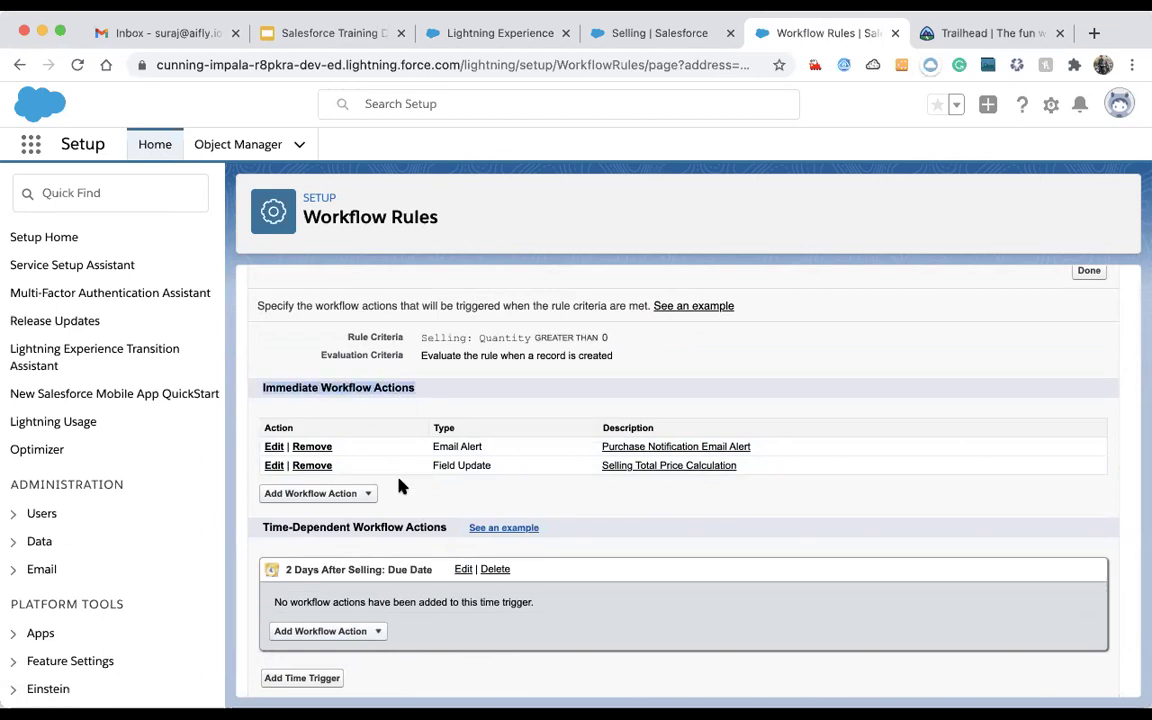
double_click(425, 337)
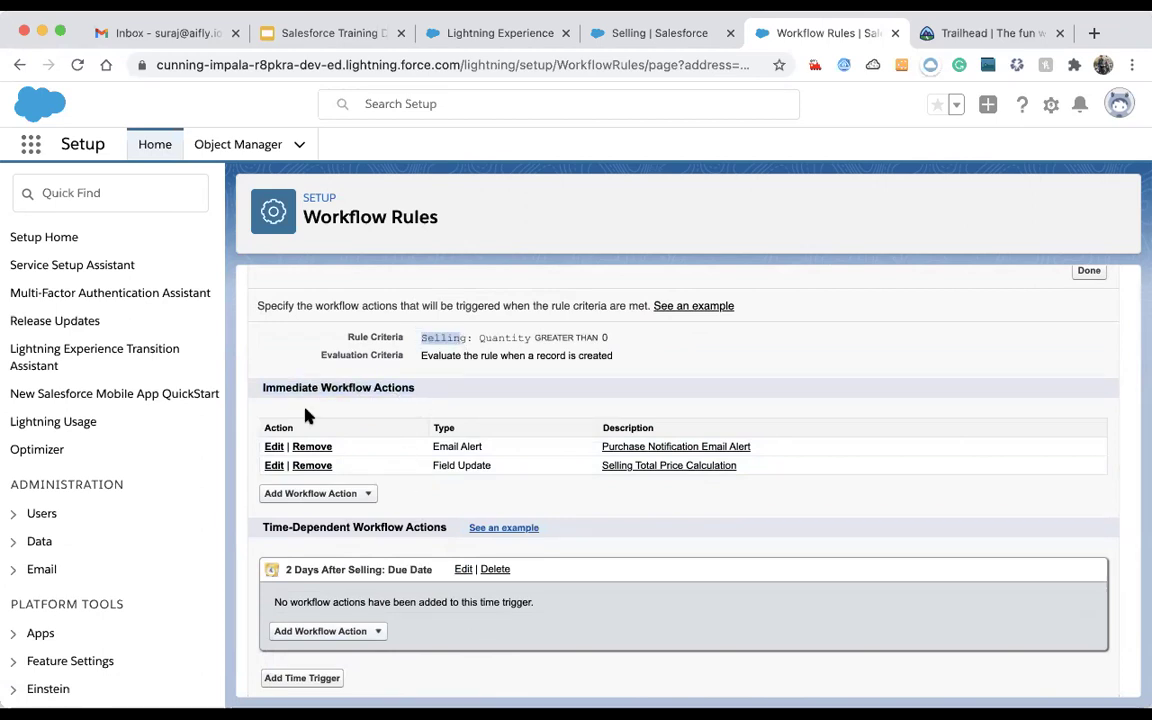
click(258, 389)
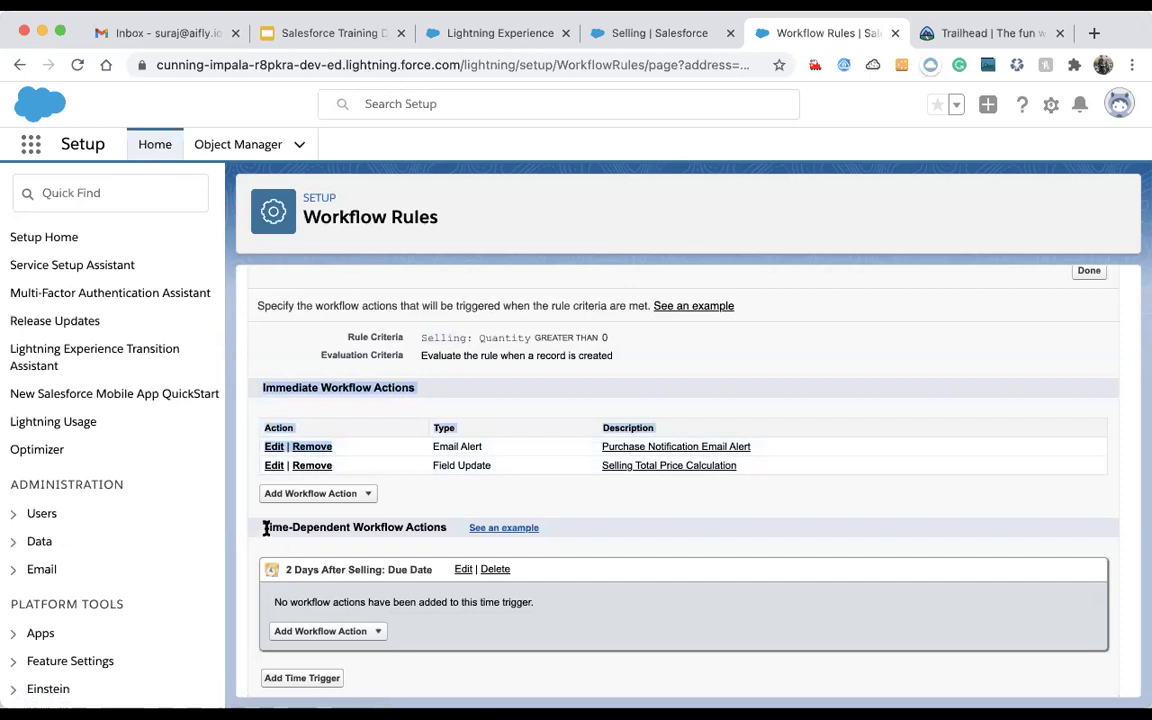
drag(260, 527, 341, 527)
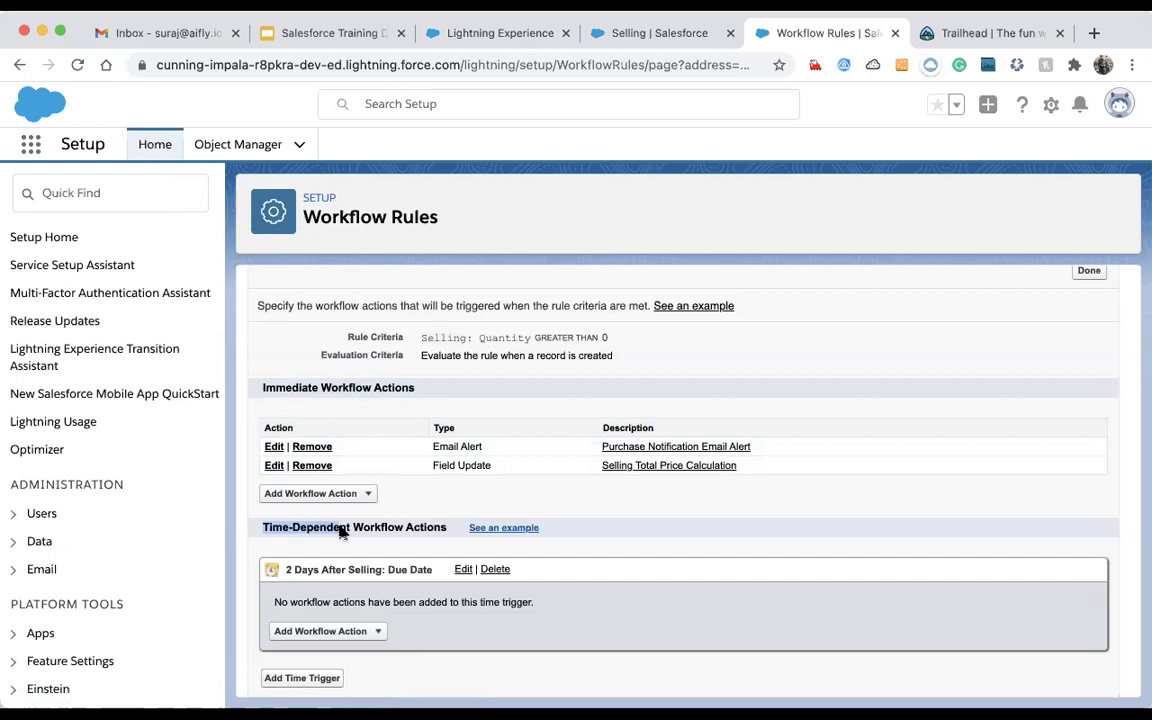
click(1089, 271)
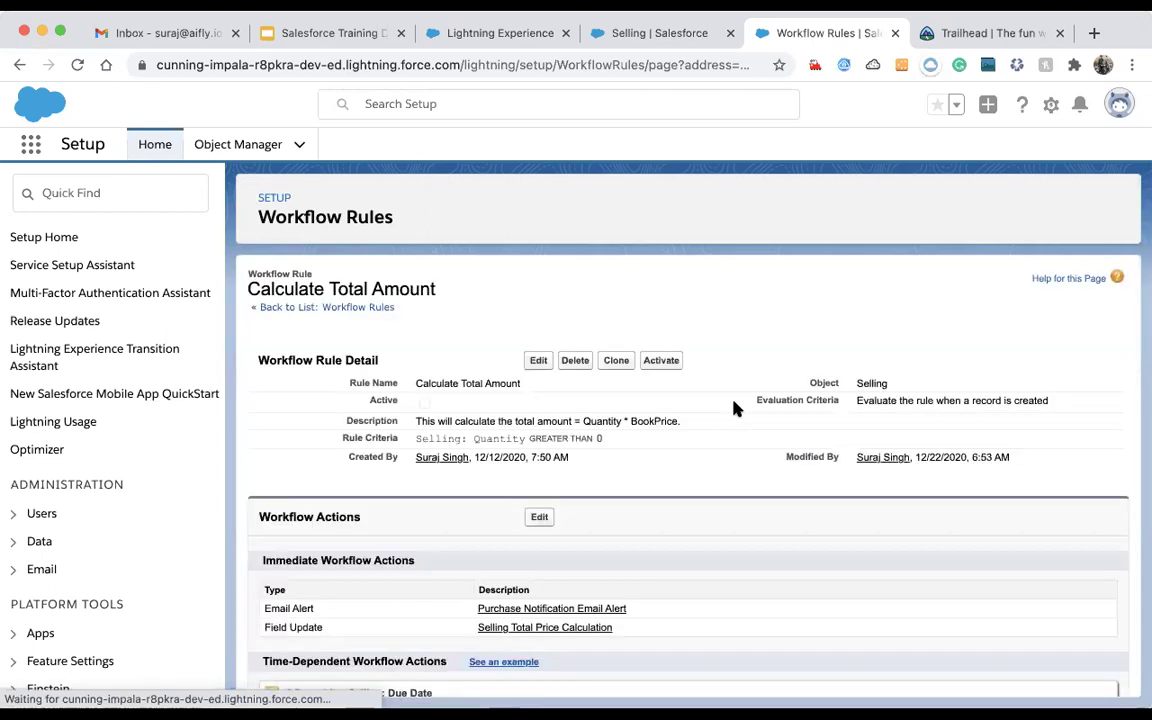
scroll(694, 548, down, 2)
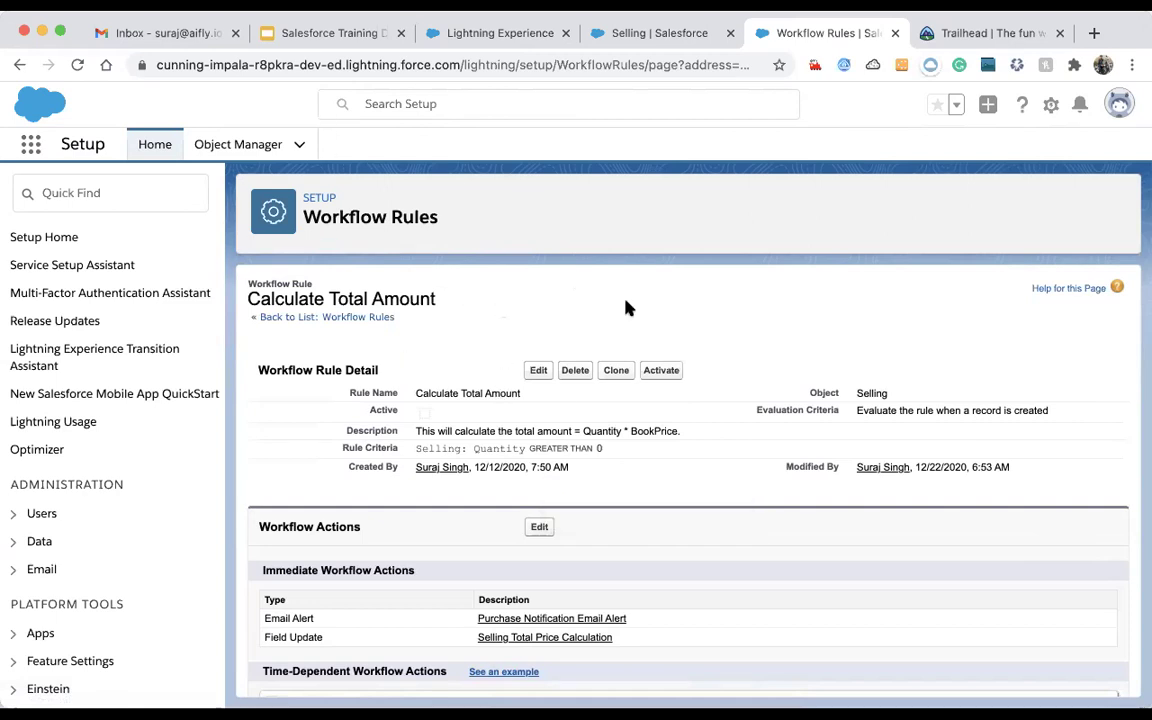
- Find the book store management app and open the SEL000006 Selling record to check its Due Date
click(495, 38)
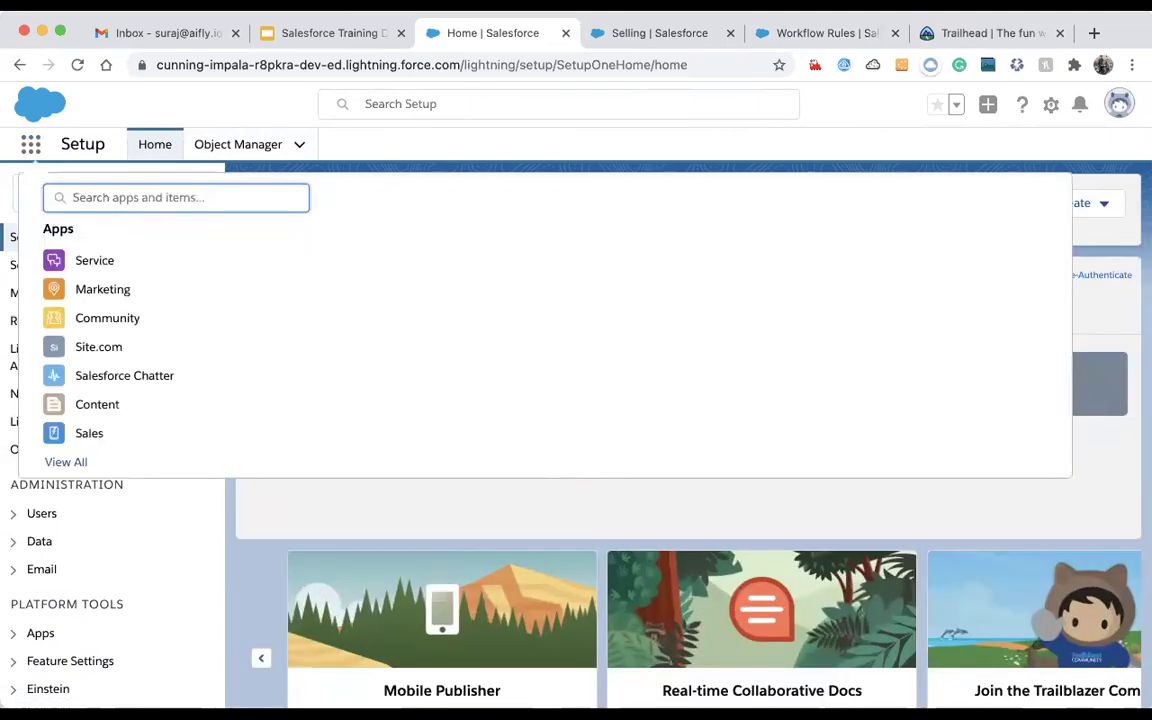
text(Boo)
click(103, 272)
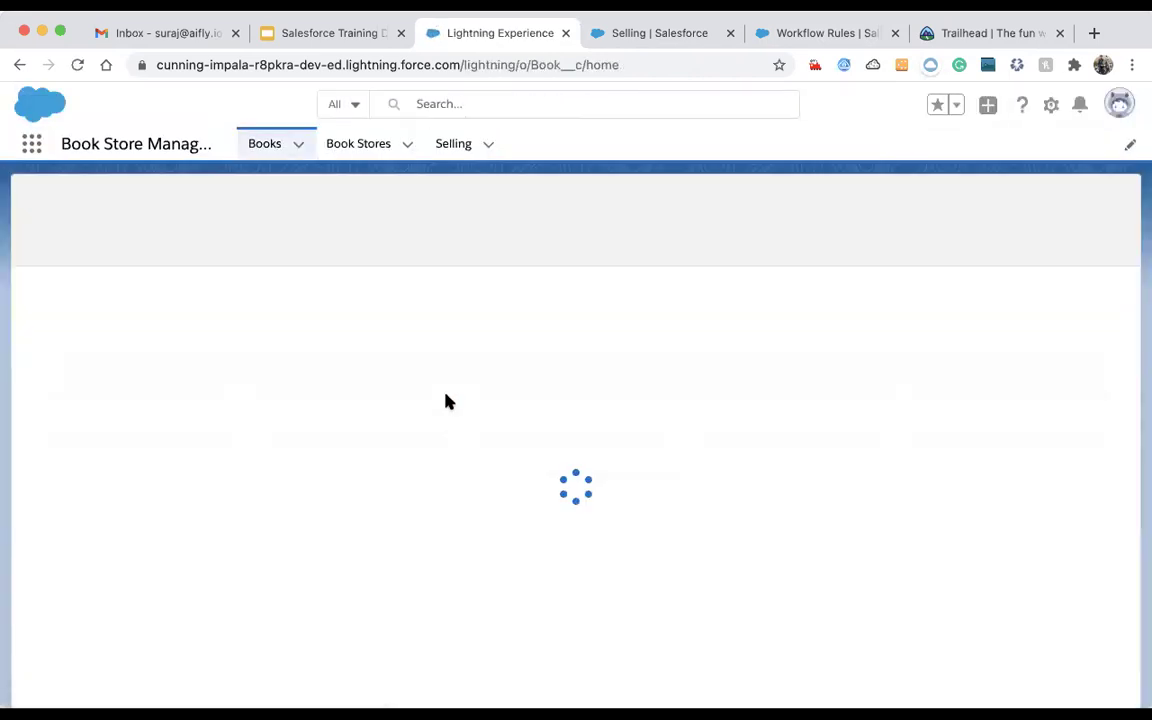
click(443, 150)
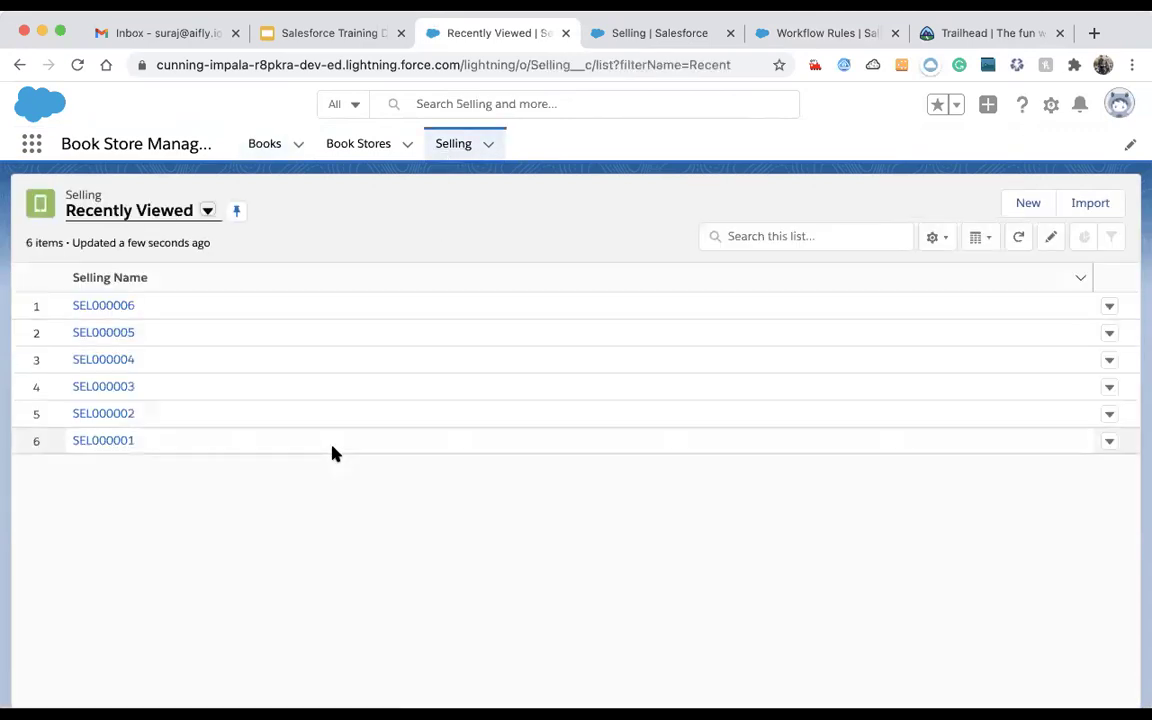
click(94, 306)
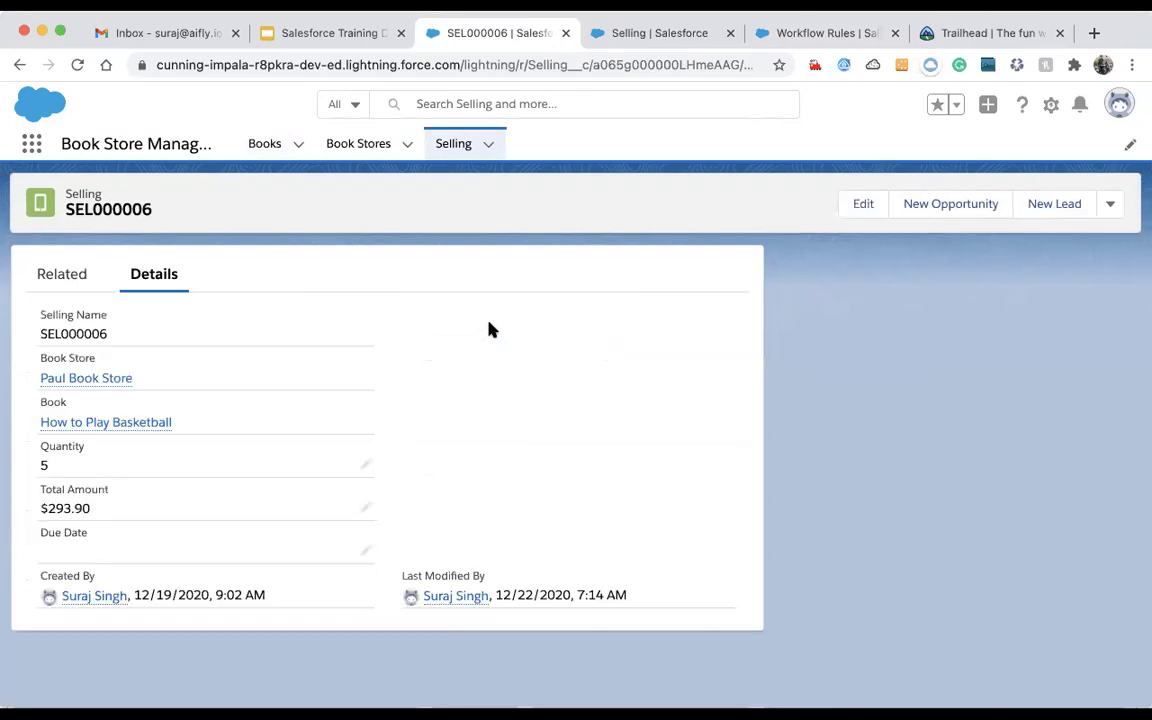
- Examine the Calculate Total Amount rule's criteria, immediate actions and Due Date time trigger in its detail page
click(790, 30)
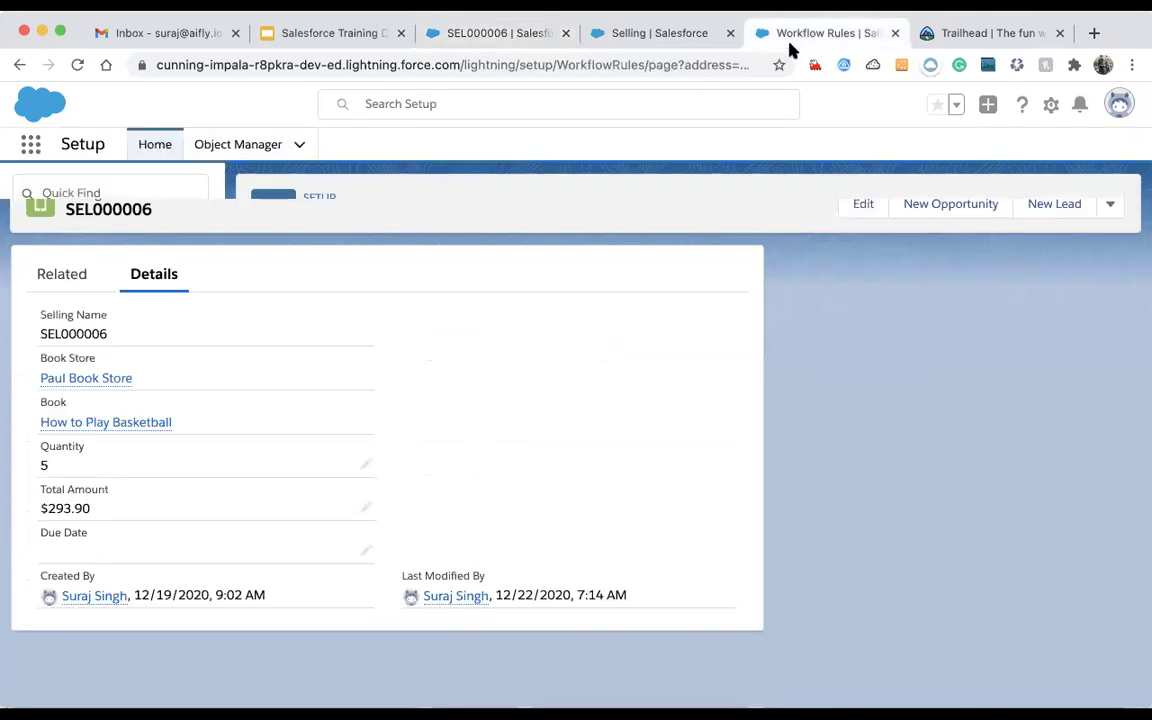
scroll(571, 576, down, 2)
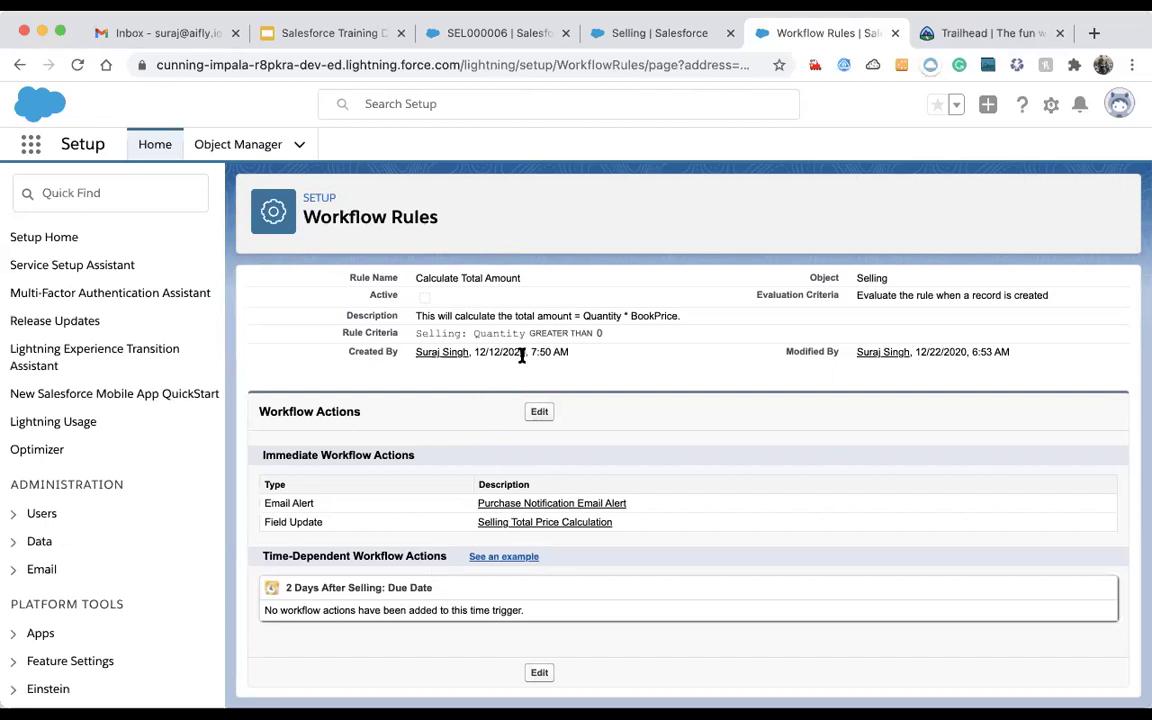
scroll(535, 352, up, 2)
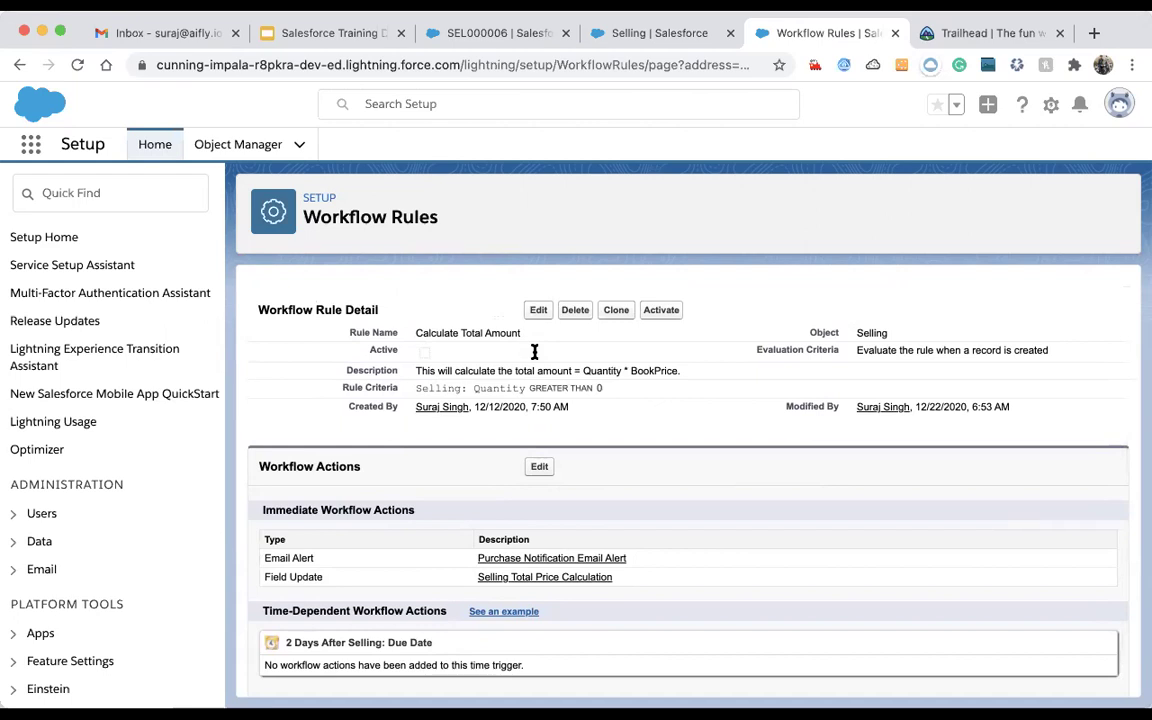
drag(413, 389, 599, 388)
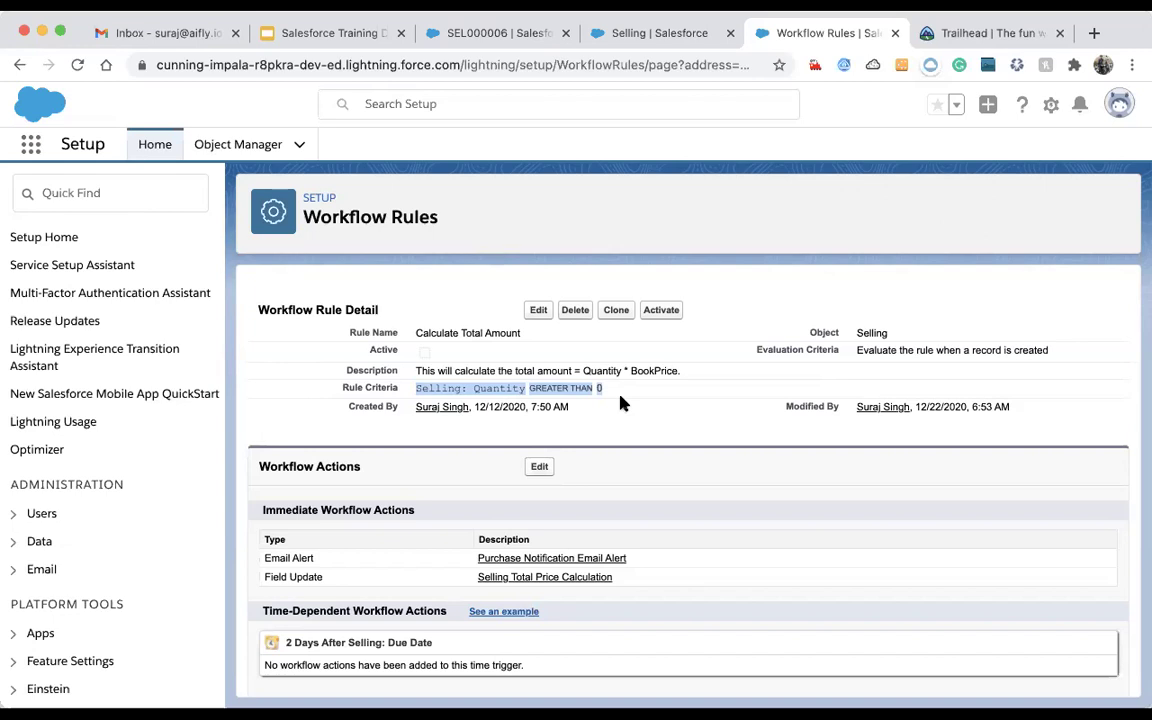
click(595, 415)
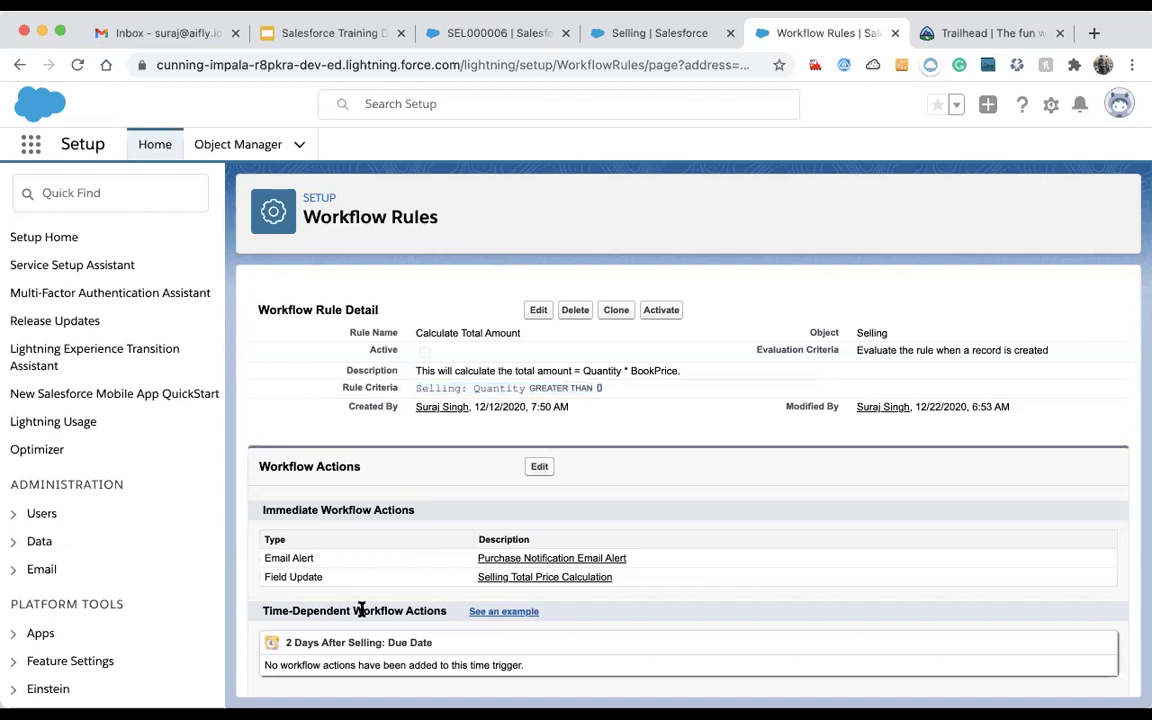
scroll(362, 614, down, 1)
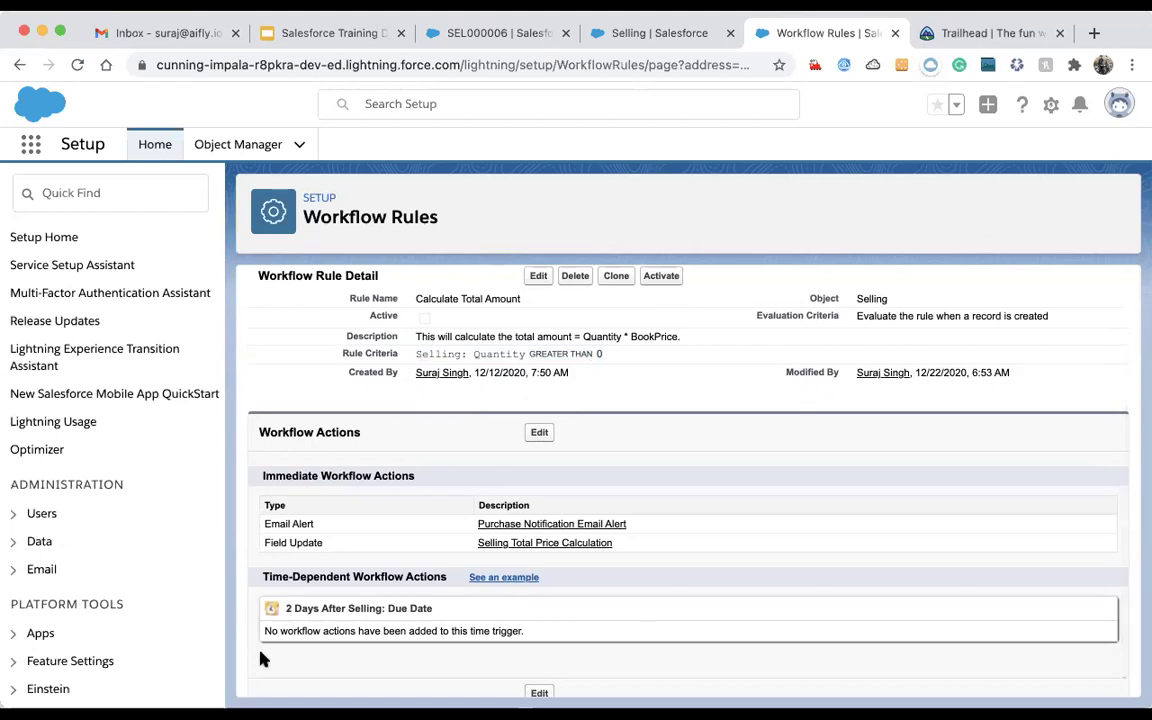
drag(286, 608, 435, 612)
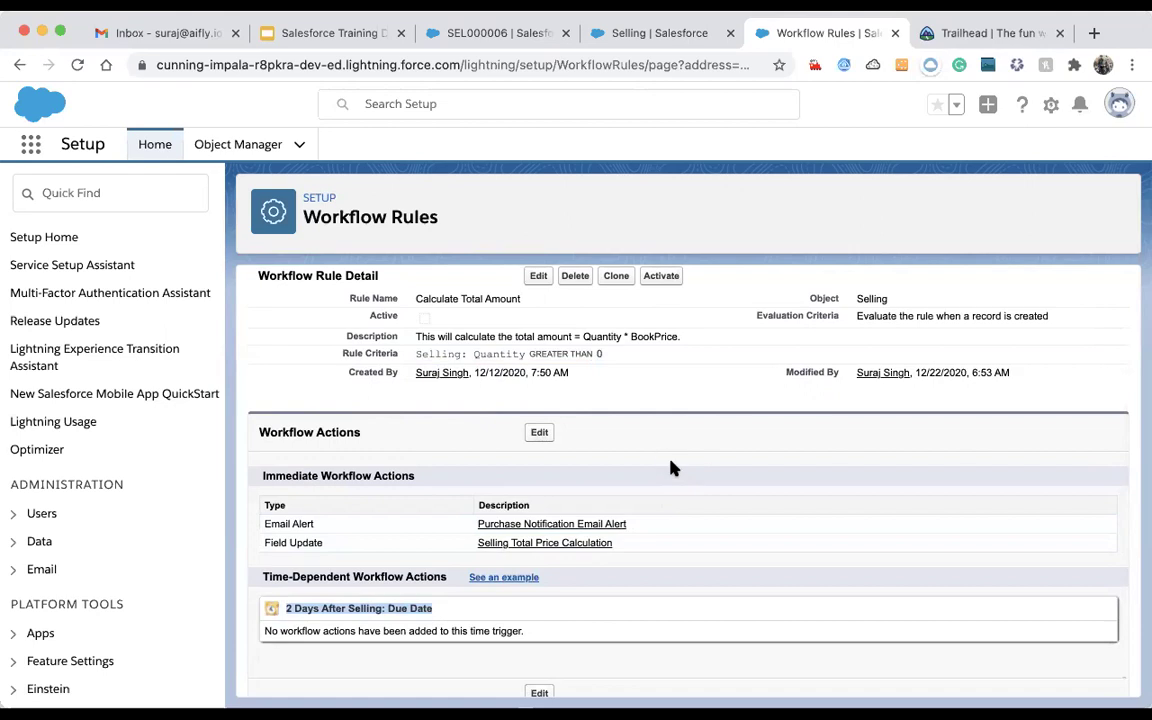
scroll(612, 398, up, 2)
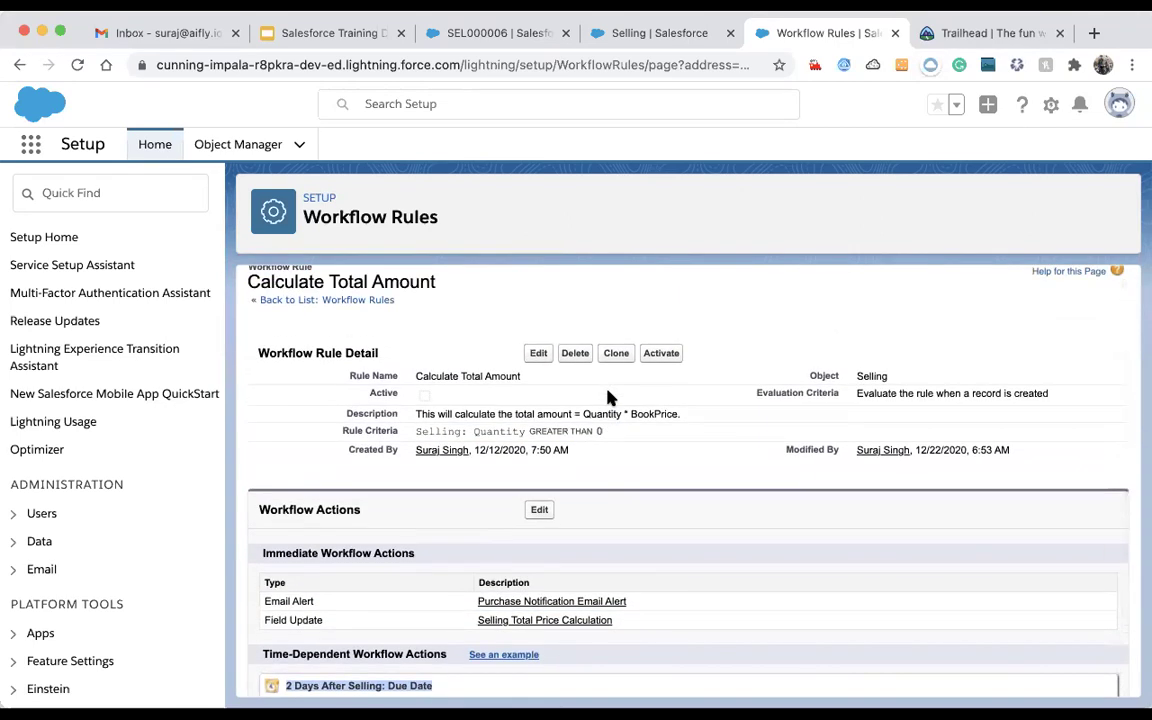
scroll(735, 516, down, 2)
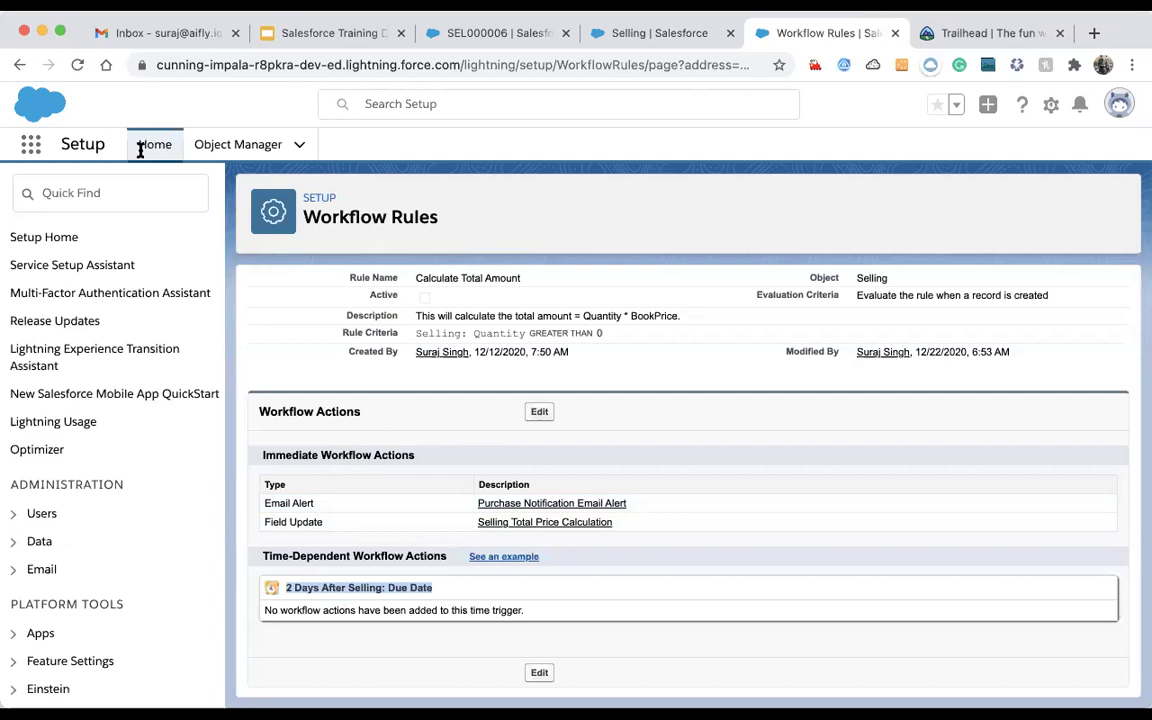
- Search Setup for "work" and open the Workflow Rules page
click(117, 200)
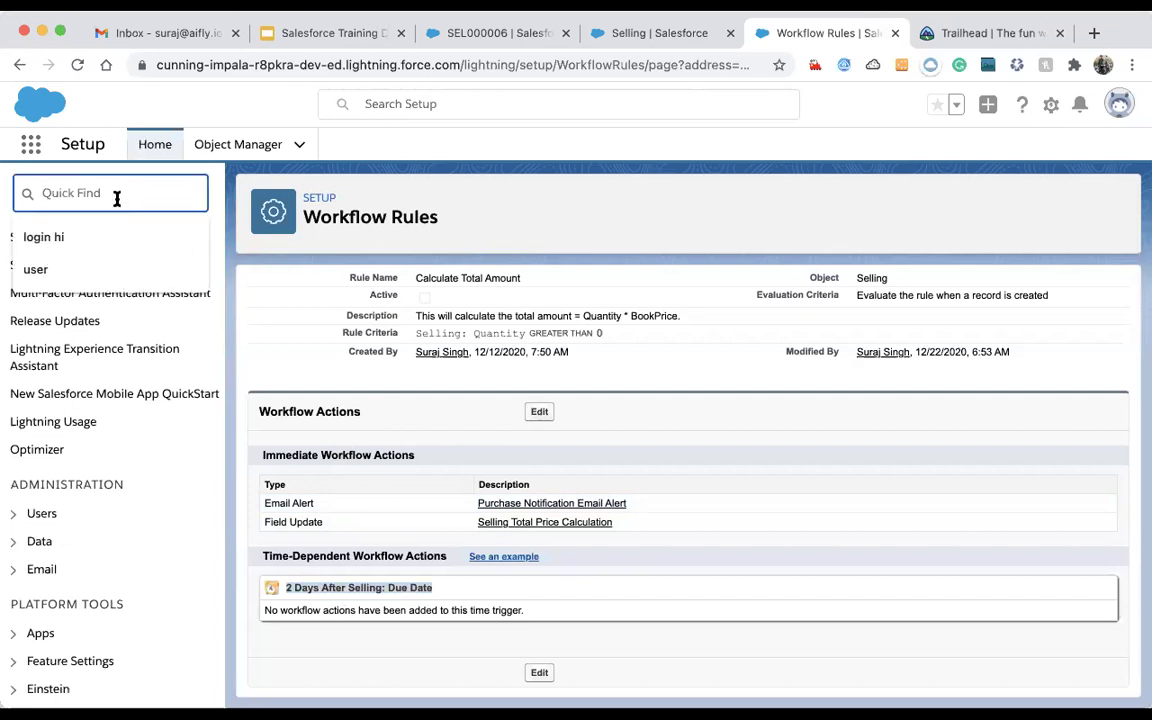
text(worflow)
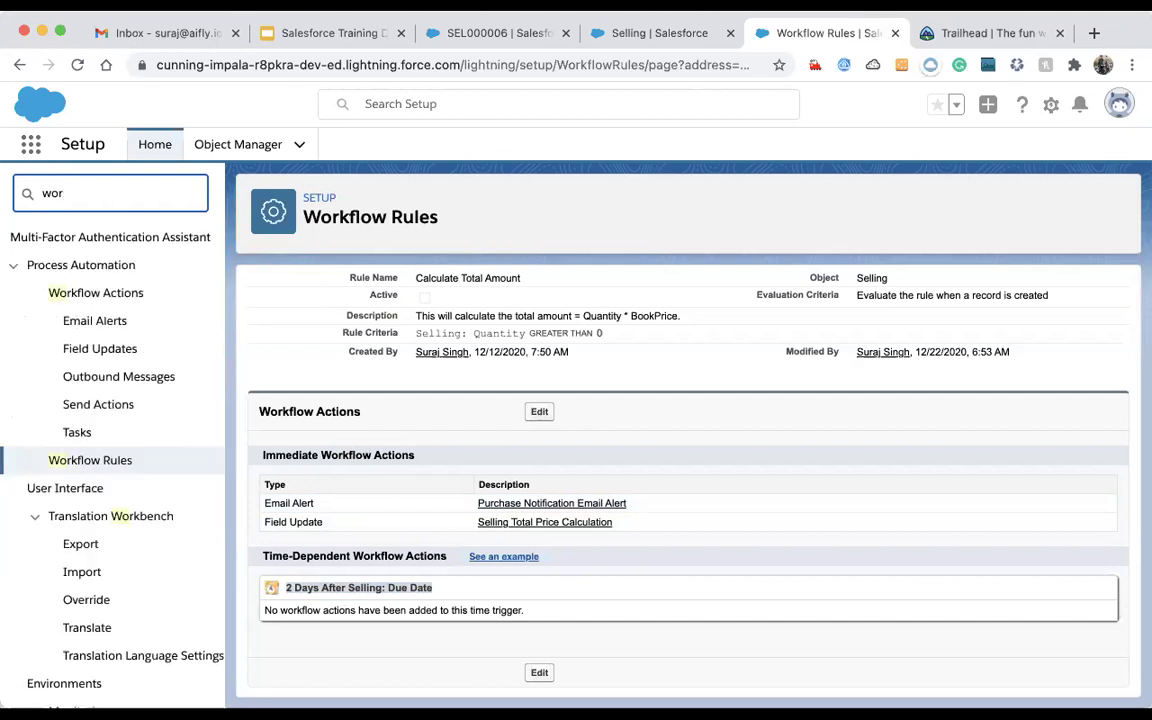
key(BackSpace)
key(BackSpace)
key(BackSpace)
key(BackSpace)
text(k)
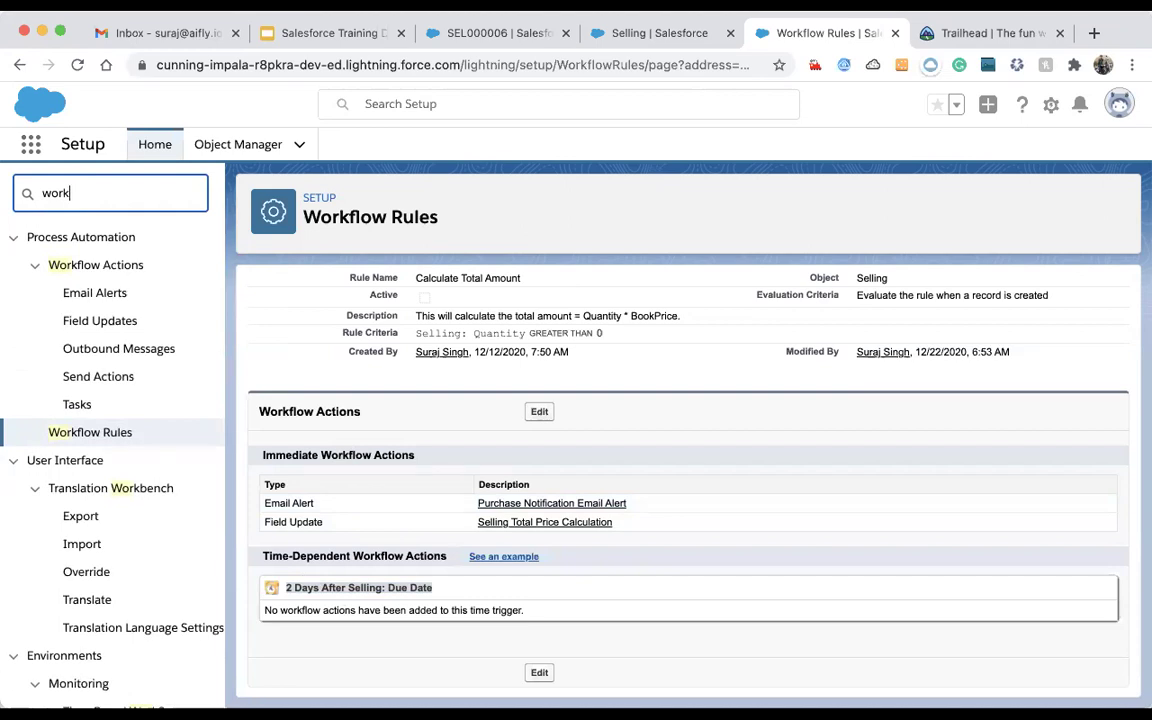
click(118, 441)
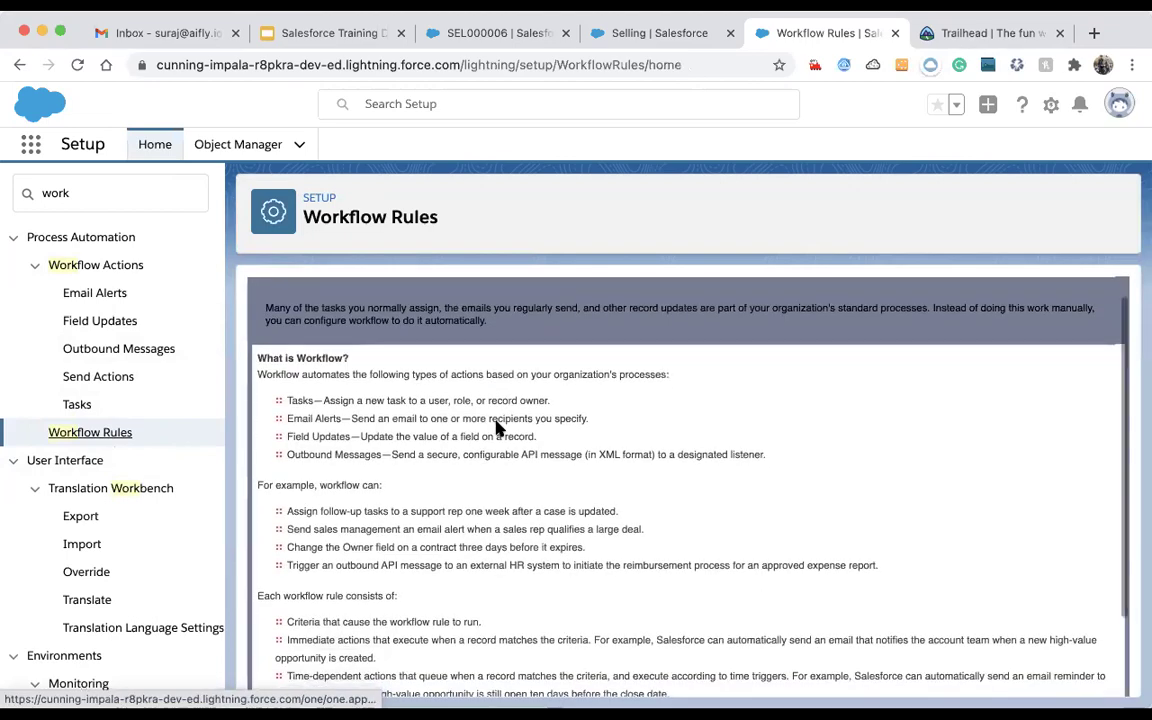
- Continue to the list of all workflow rules, and return to the SEL000006 Selling record in the book store management app
scroll(496, 424, down, 2)
click(281, 652)
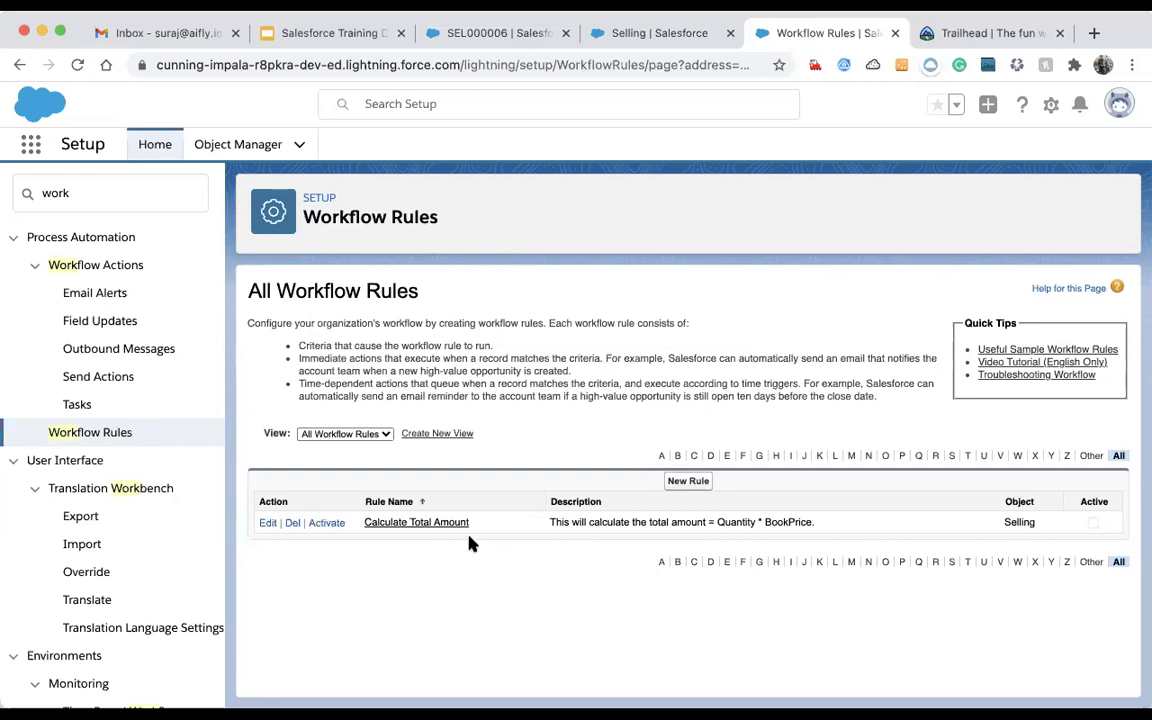
click(643, 33)
click(782, 32)
click(660, 33)
key(ctrl+shift+Tab)
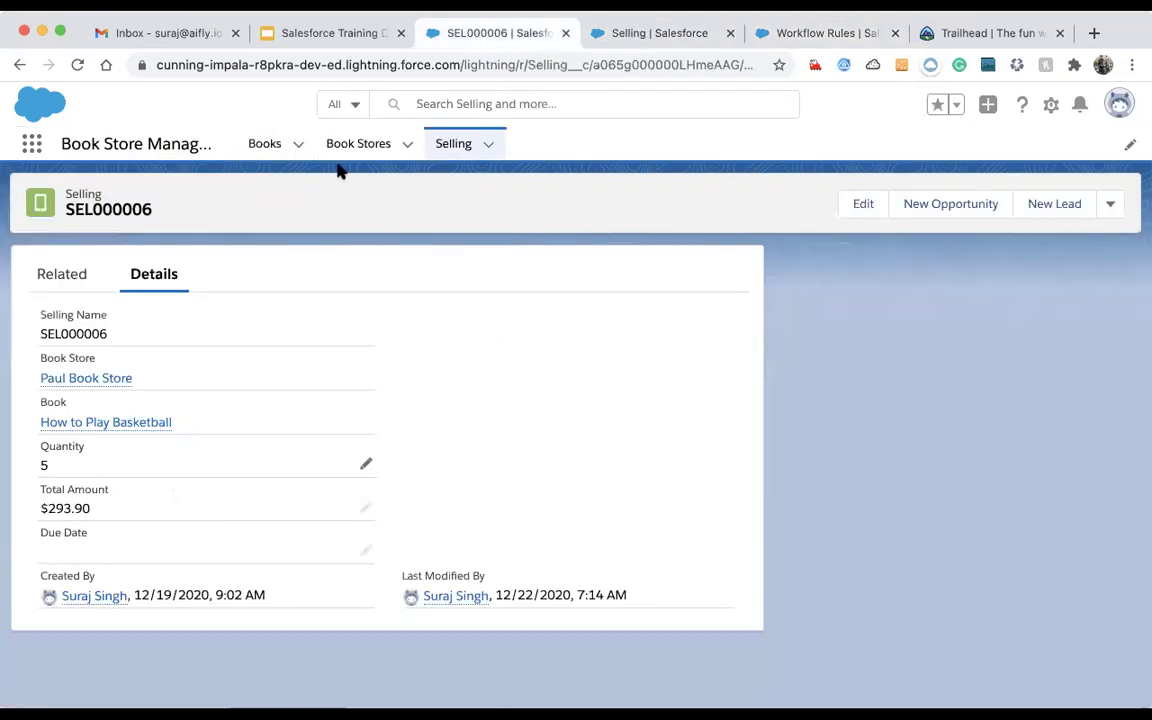
- Review the How to Play Basketball book, the Paul Book Store record and the SEL000006 Selling record to compare their fields
click(268, 150)
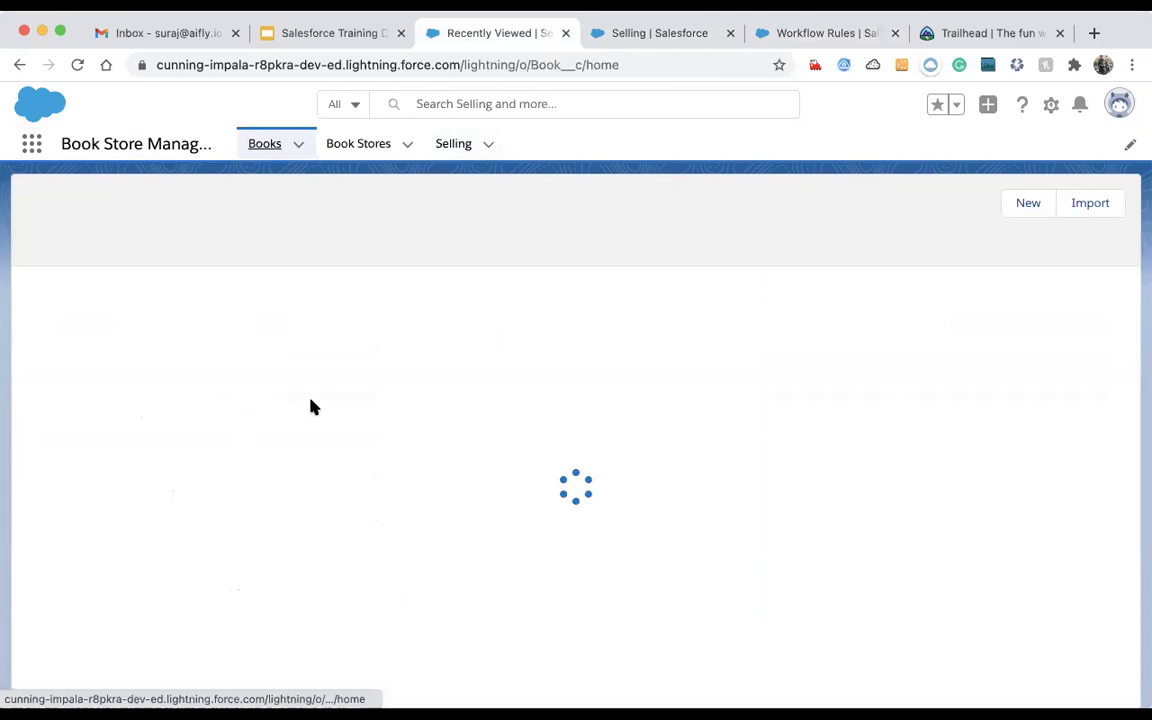
click(162, 308)
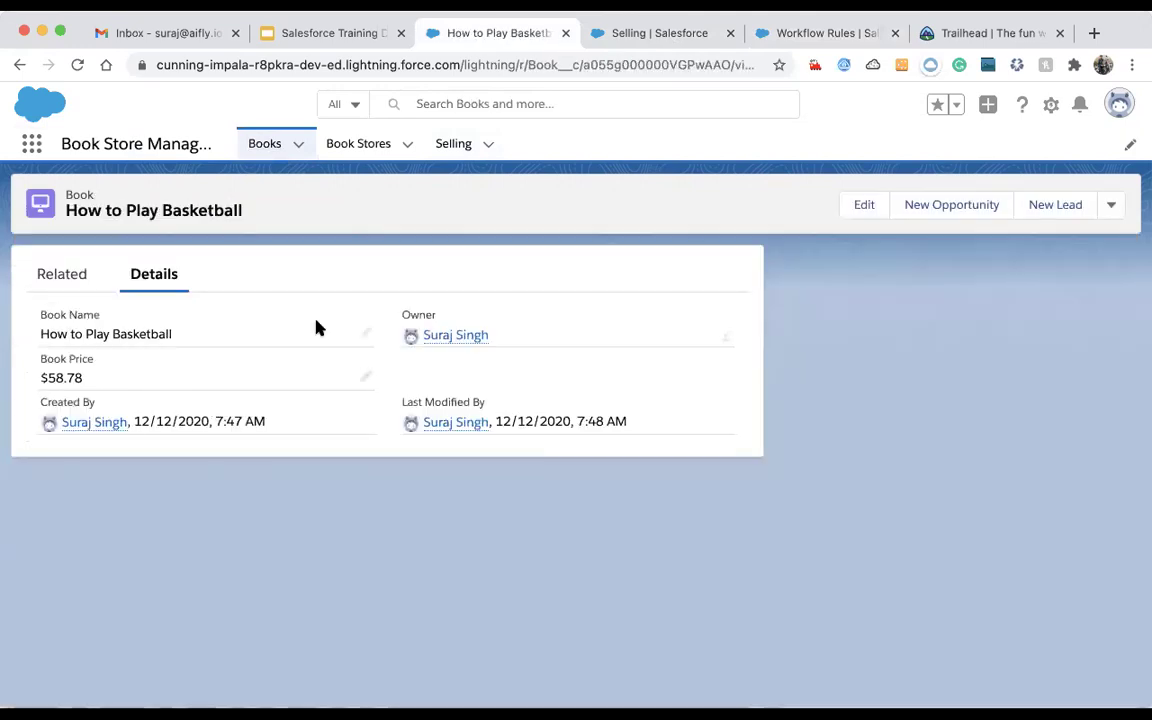
click(360, 145)
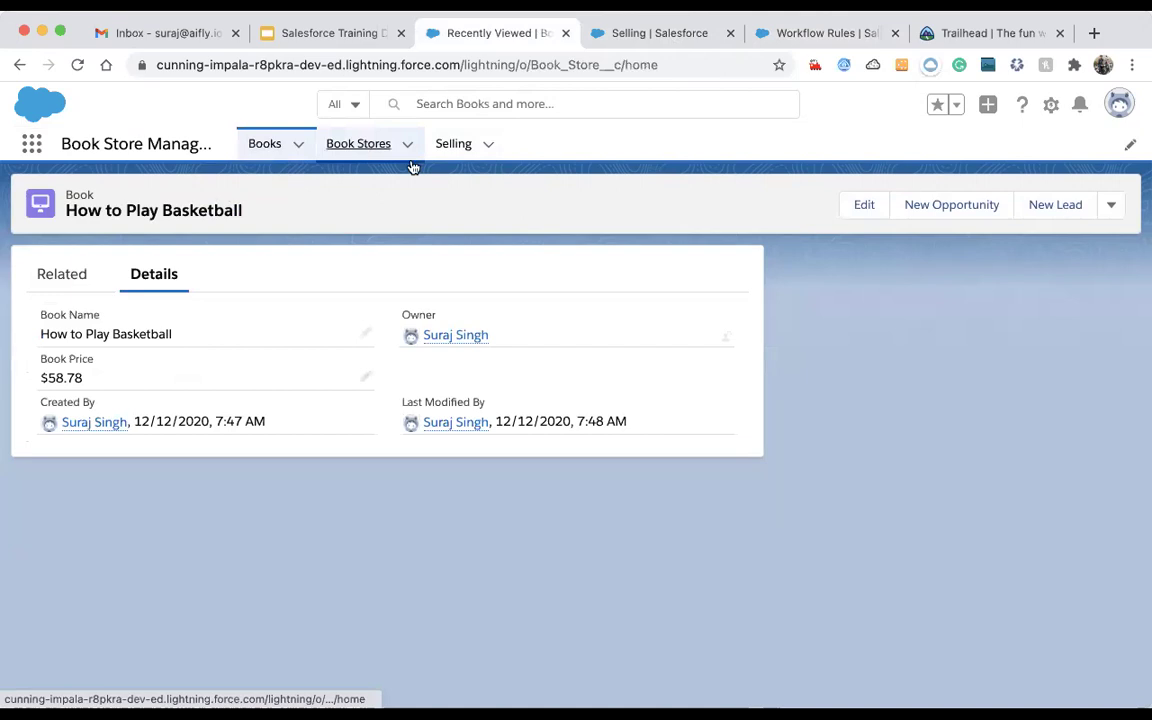
click(277, 160)
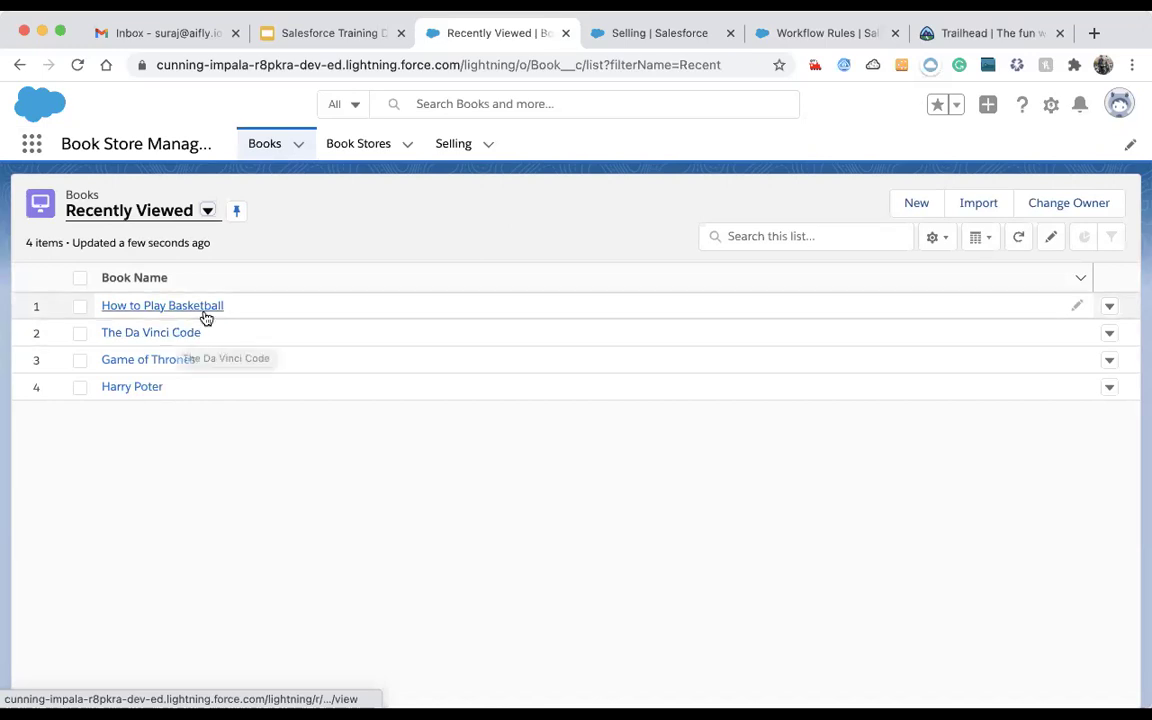
click(205, 310)
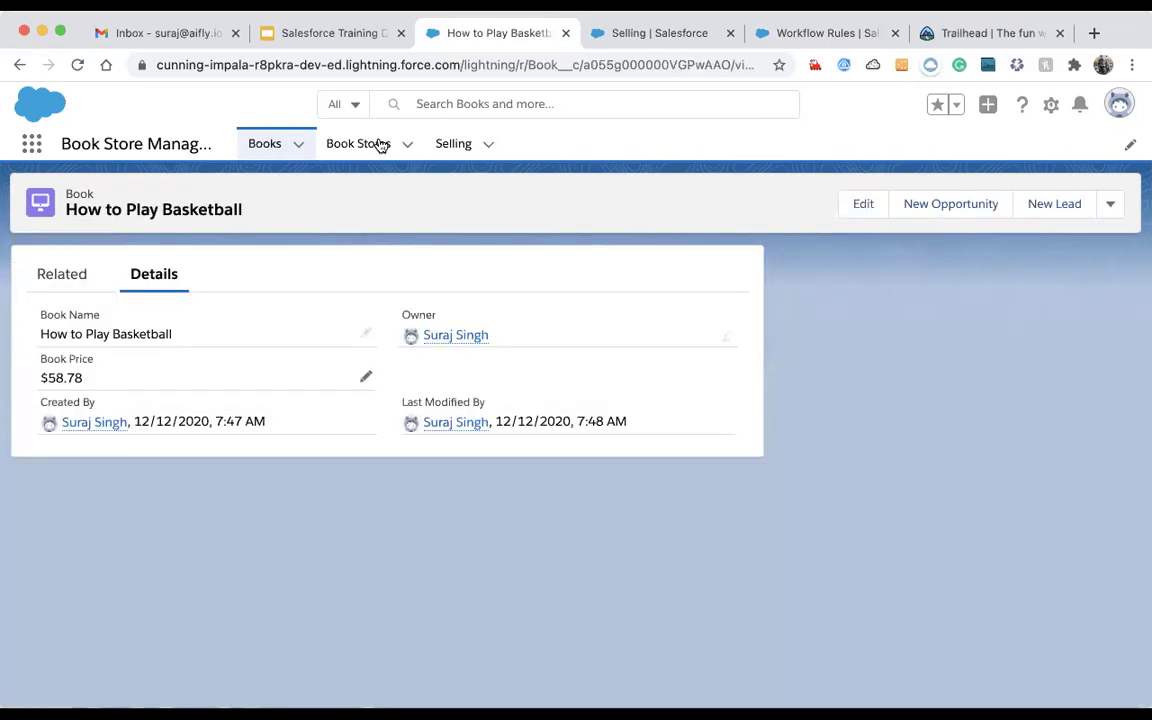
click(381, 146)
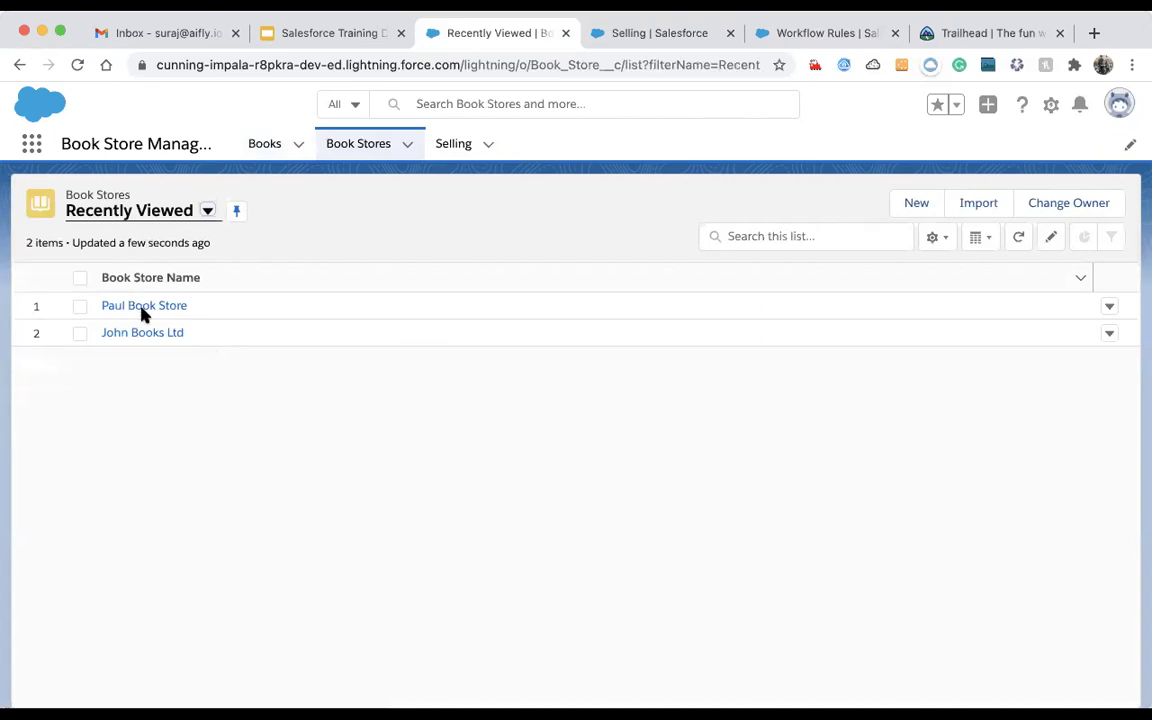
click(143, 309)
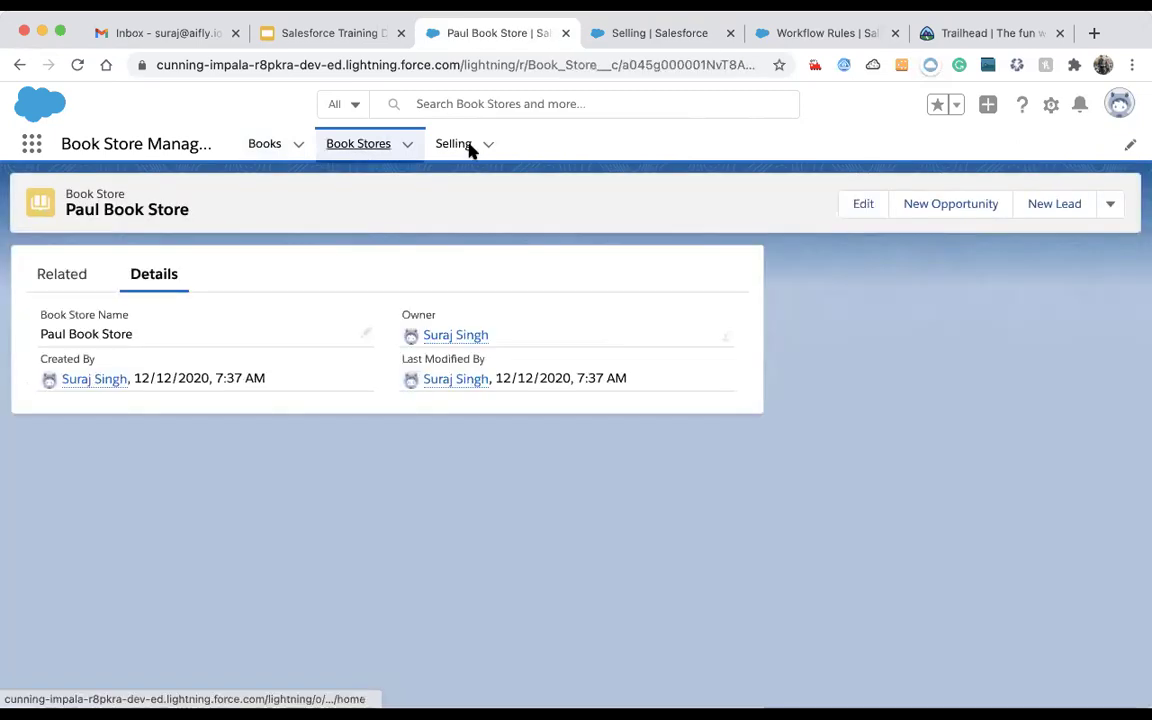
click(468, 149)
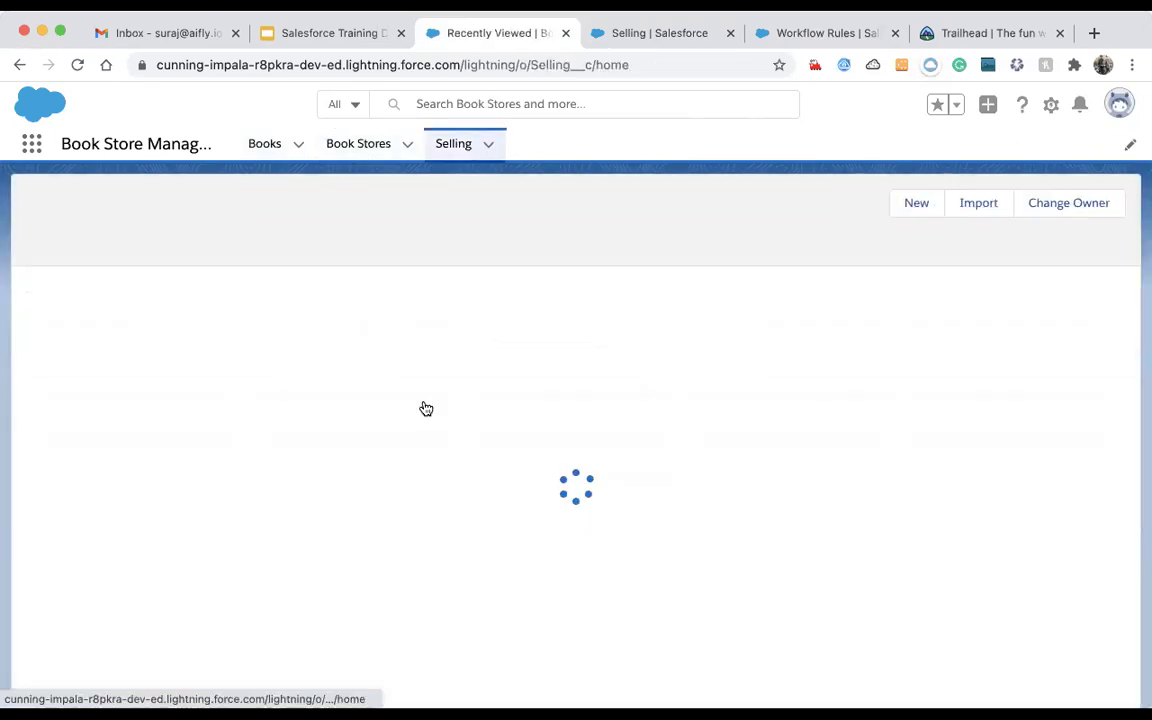
click(103, 305)
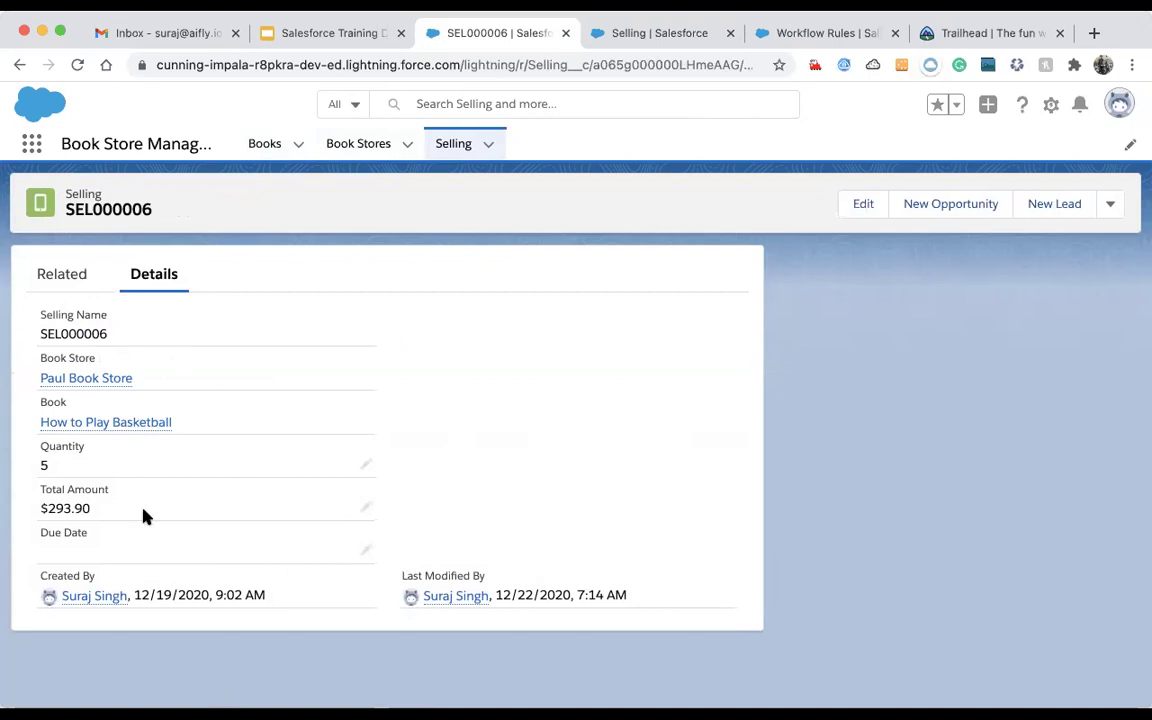
- From the Paul Book Store record, open the Book Store object's definition and go to its Fields & Relationships
click(345, 150)
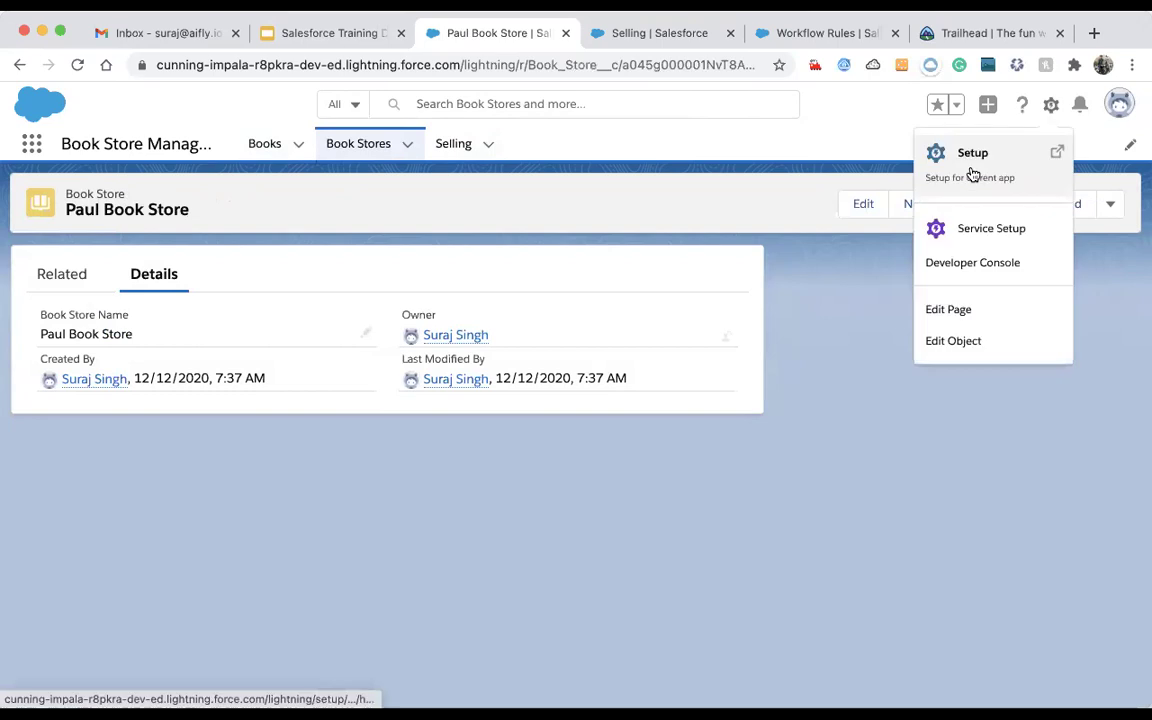
click(970, 172)
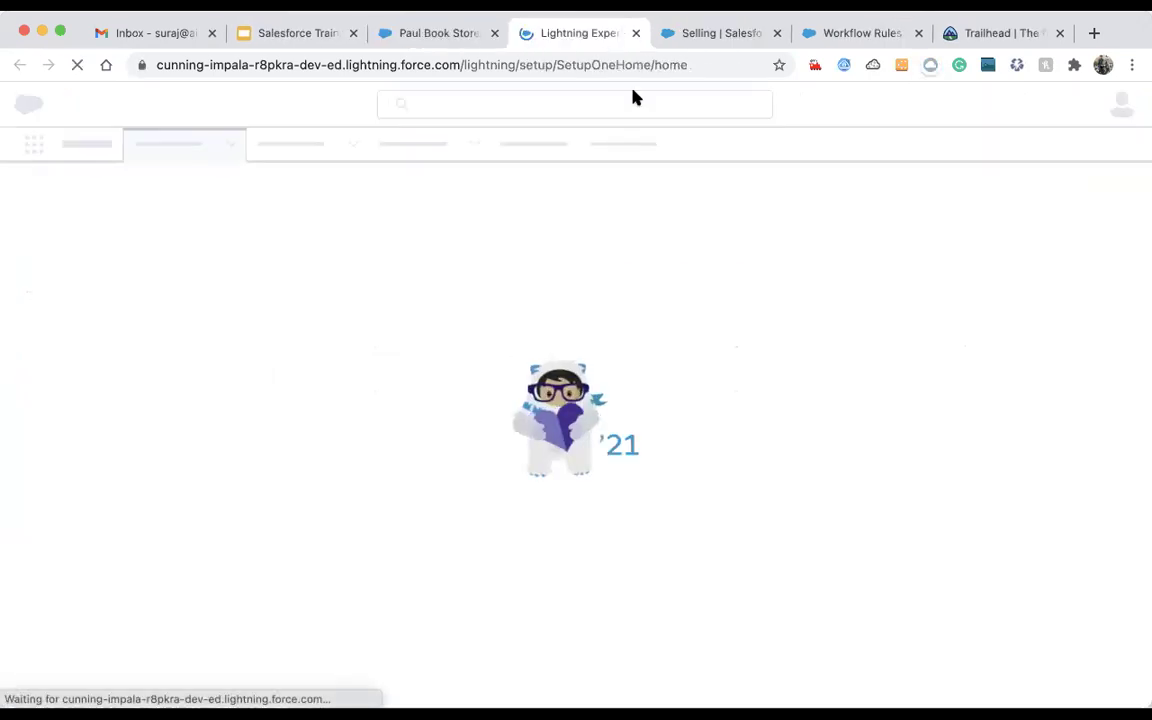
key(super+w)
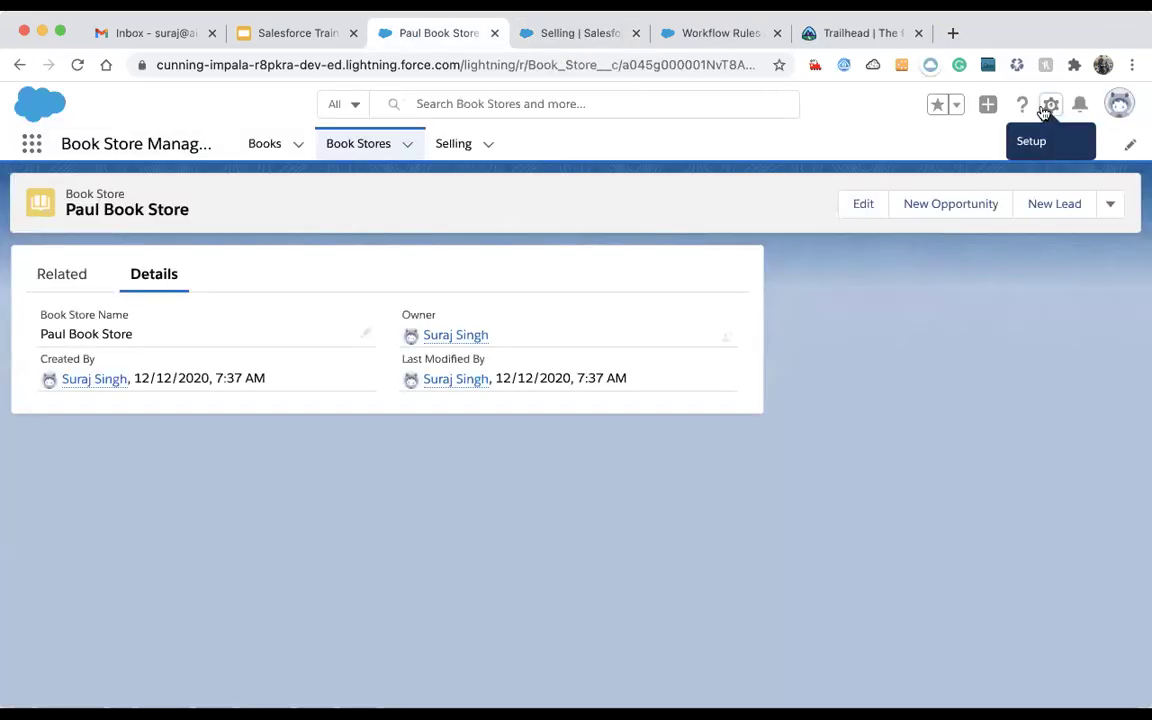
key(super+shift+t)
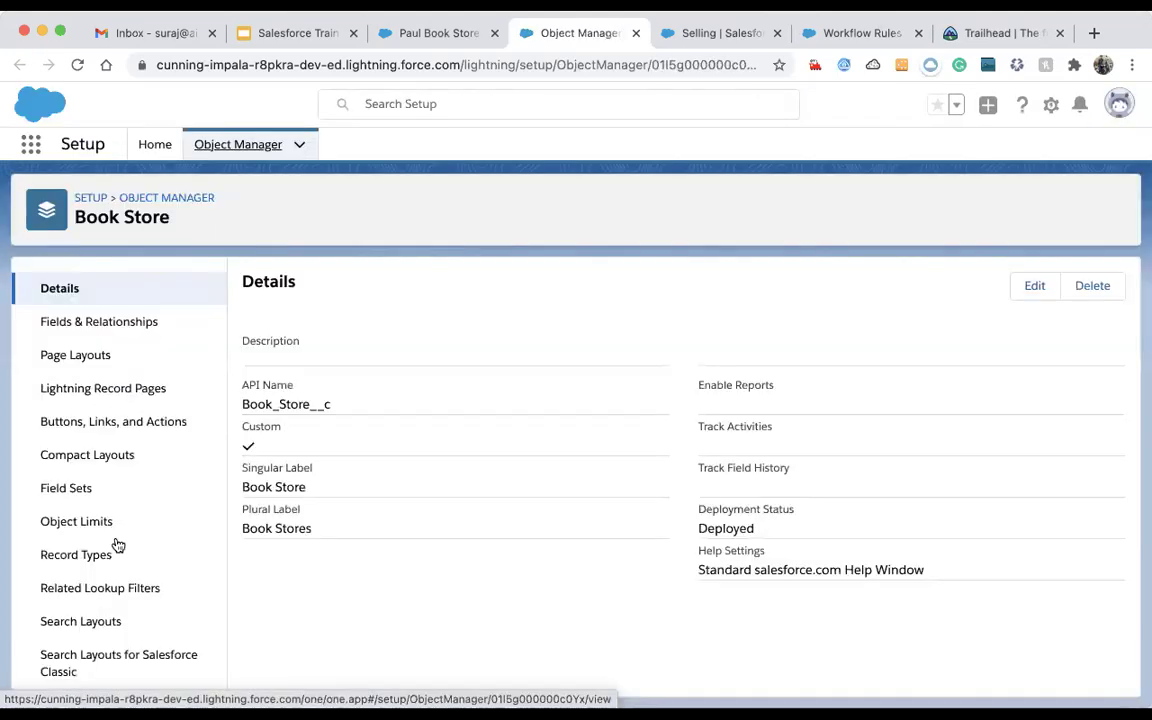
scroll(117, 544, down, 2)
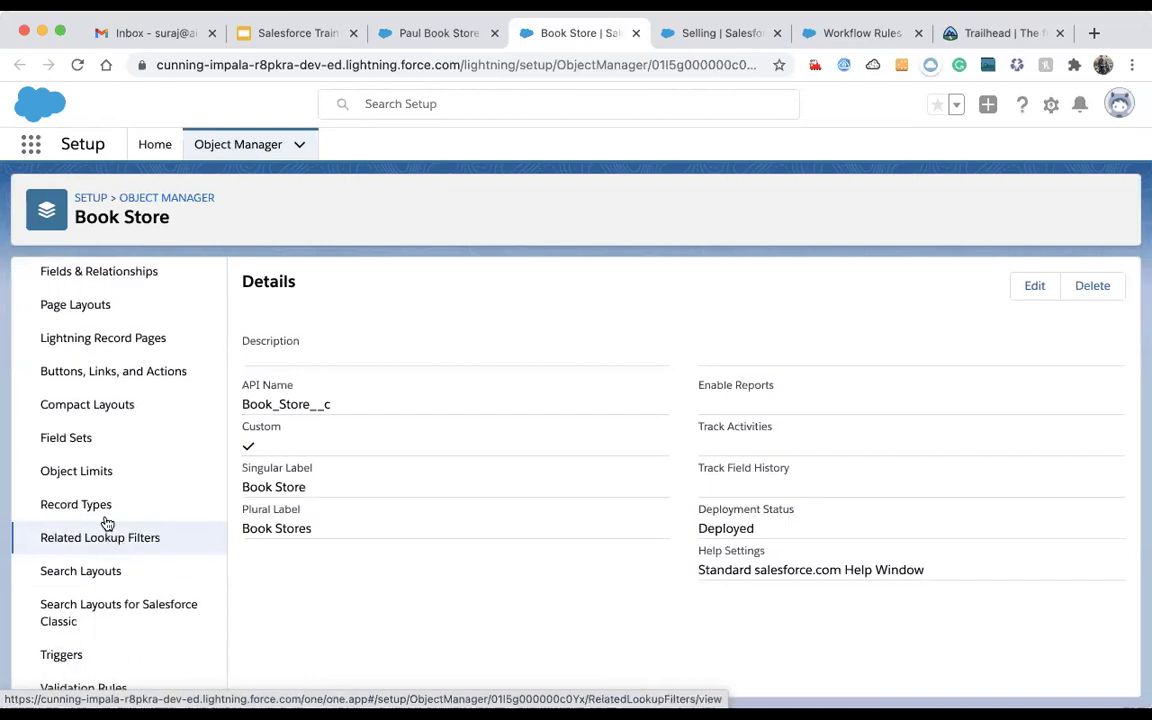
scroll(105, 524, down, 1)
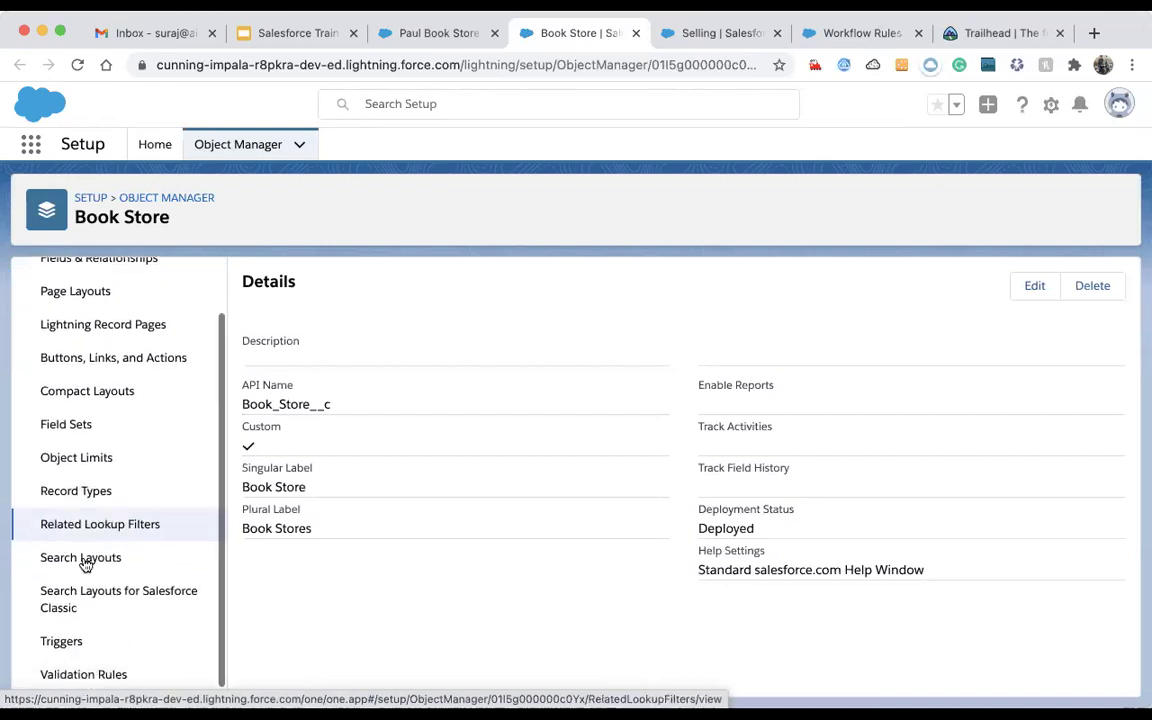
click(89, 465)
click(80, 672)
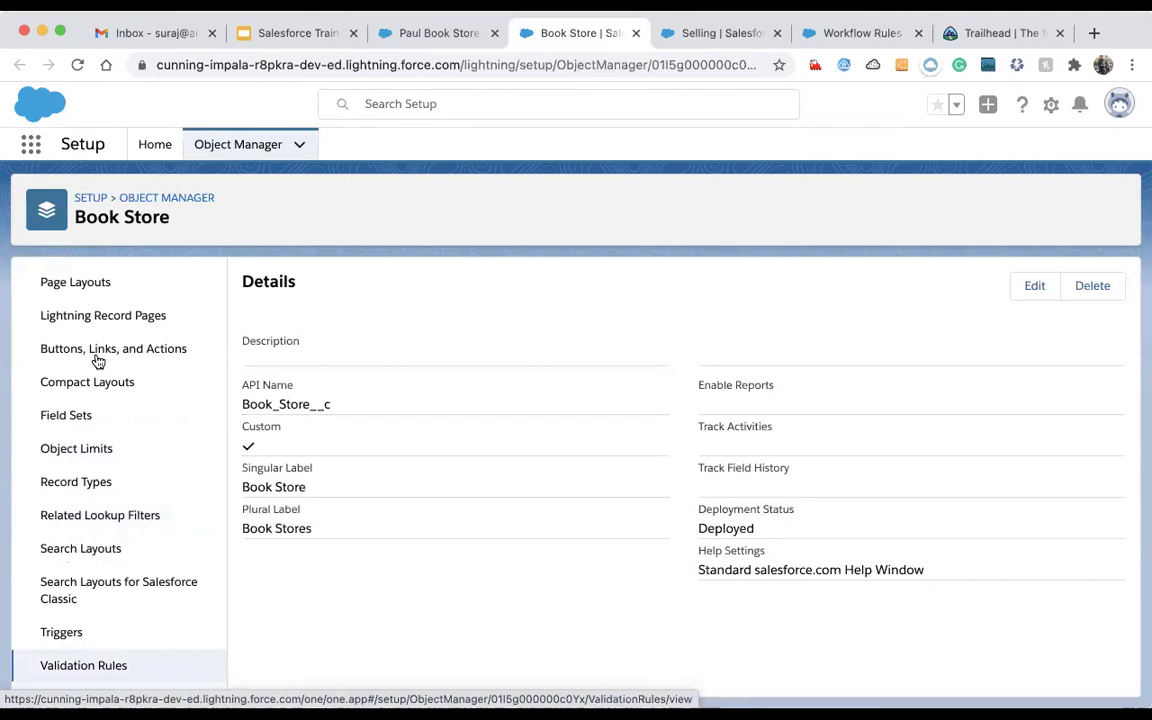
click(75, 321)
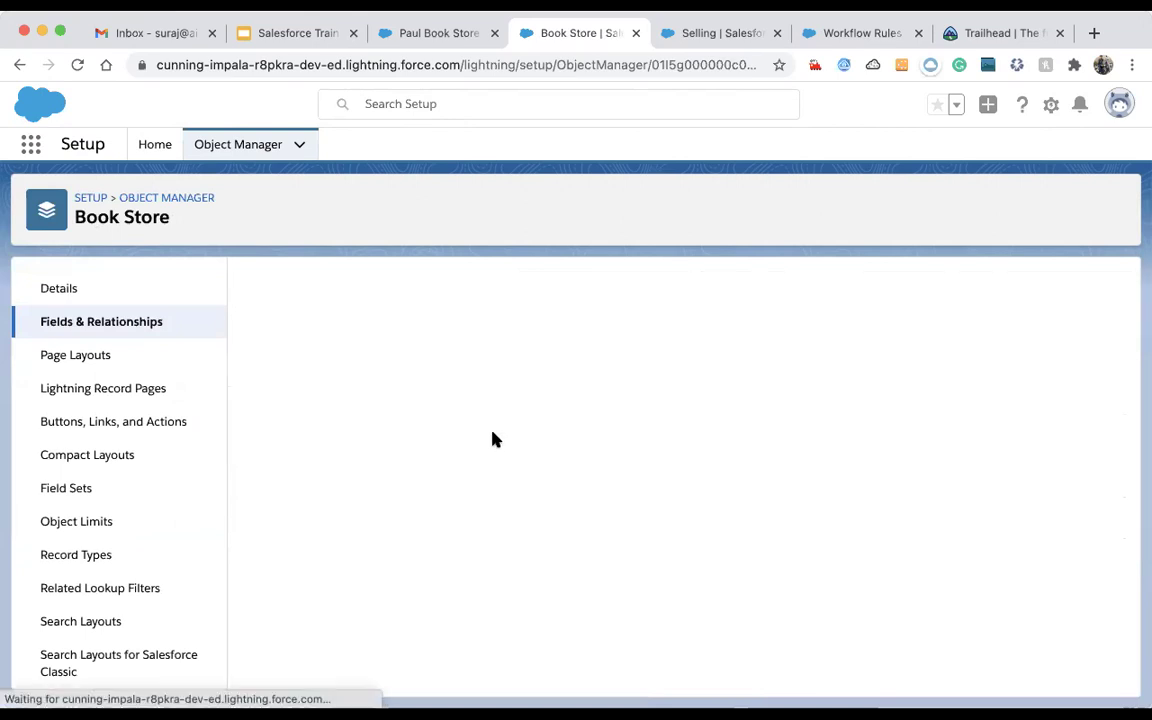
- Choose Number as the data type of a new custom field on Book Store and continue to its details
scroll(420, 581, down, 5)
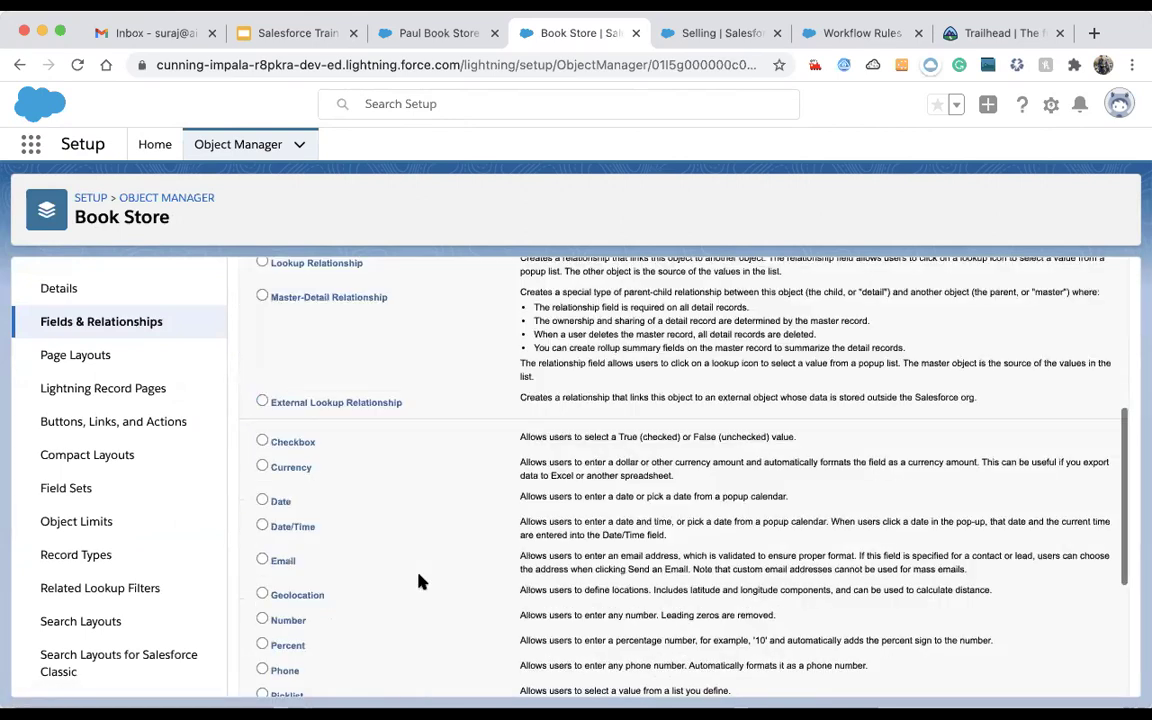
scroll(420, 581, down, 1)
scroll(420, 581, down, 2)
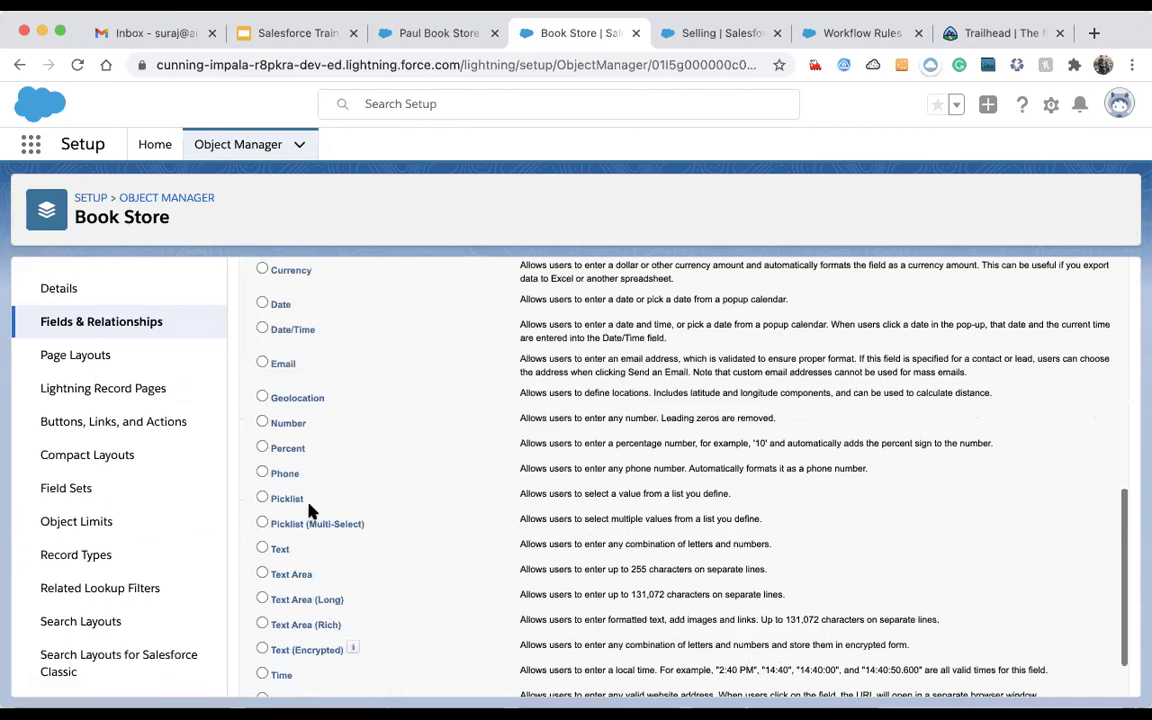
scroll(290, 480, up, 1)
click(262, 451)
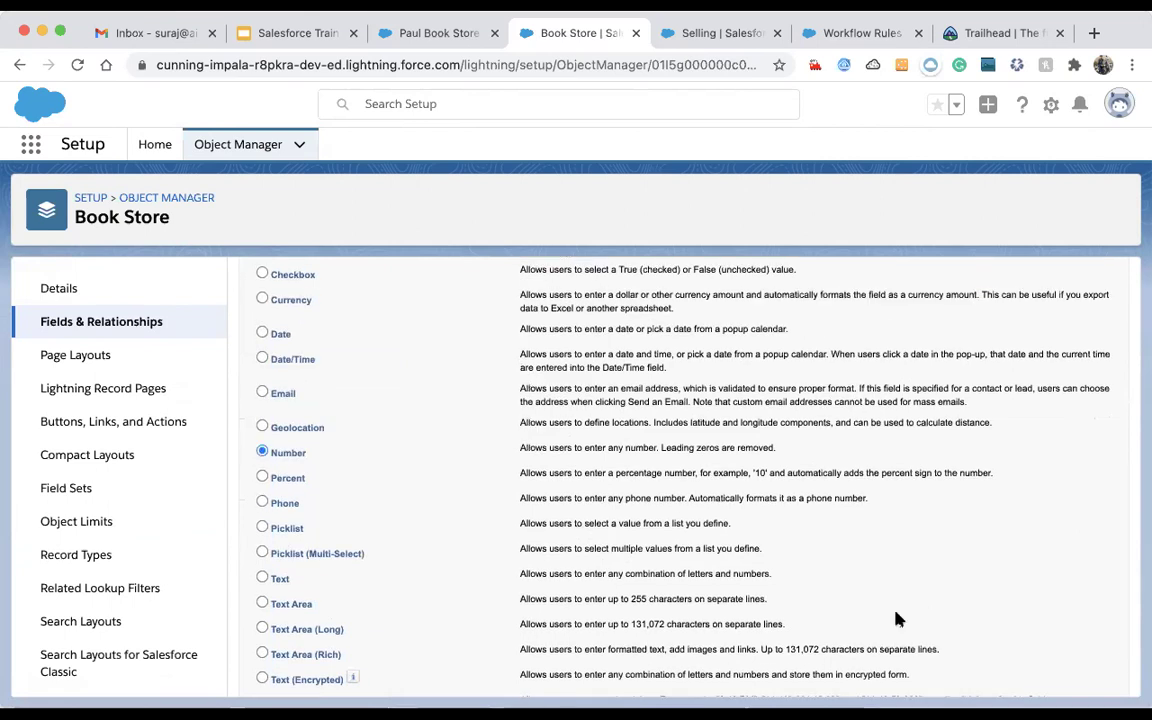
scroll(897, 619, down, 3)
click(1064, 673)
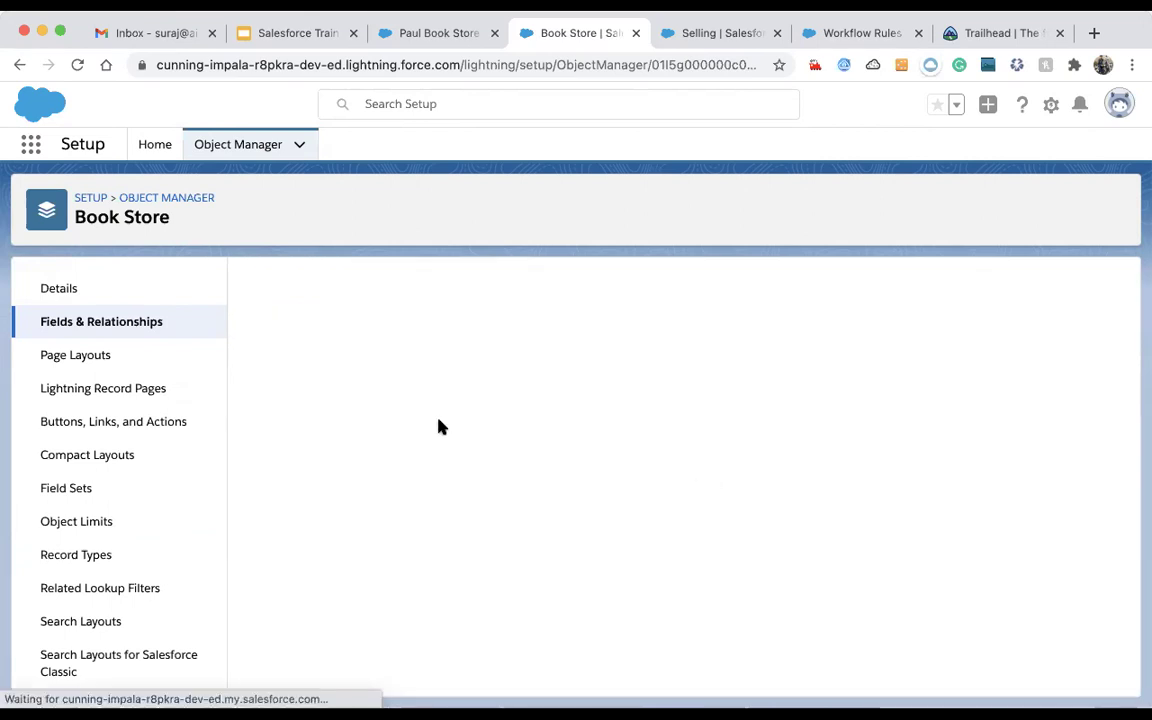
- Label the new number field Default Number of Due Days with a length of 3, and continue to field-level security
click(437, 410)
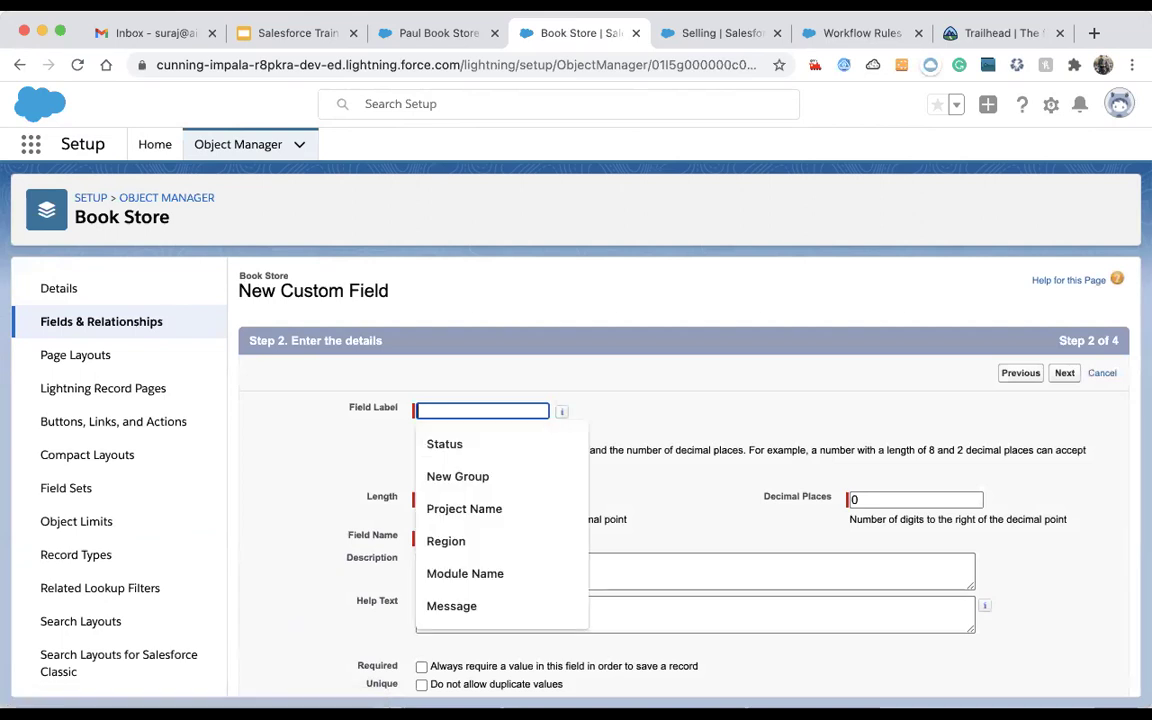
text(Default Number of Due D)
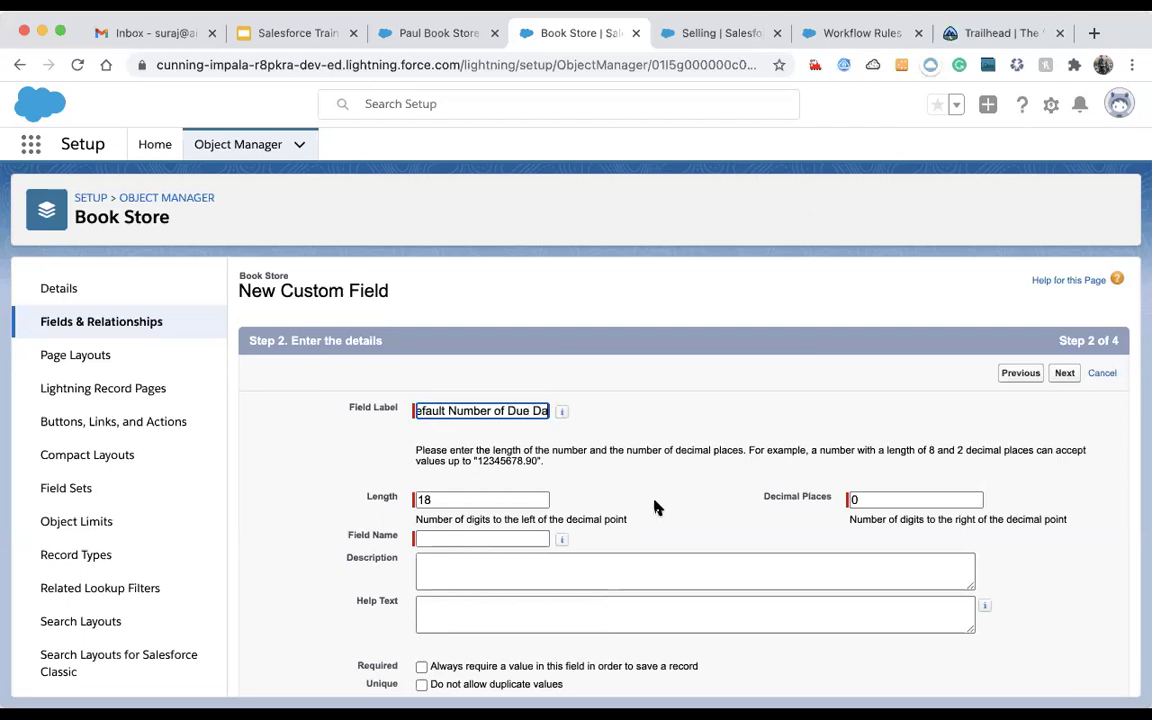
key(Tab)
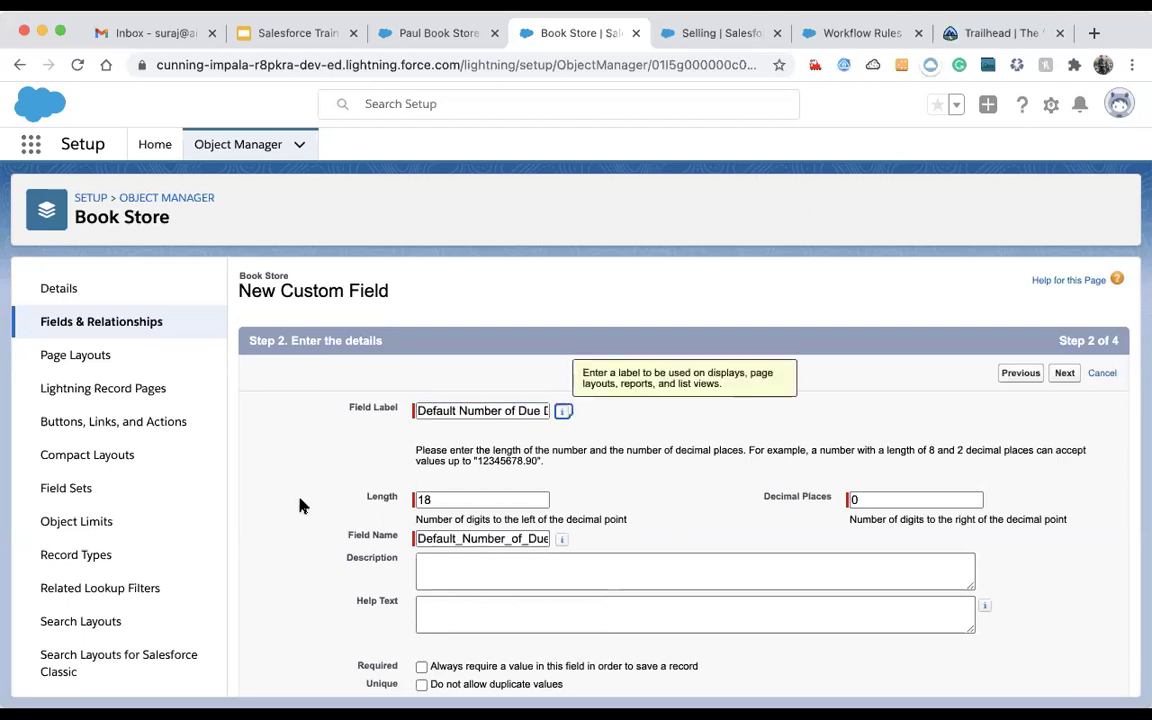
key(Tab)
text(3)
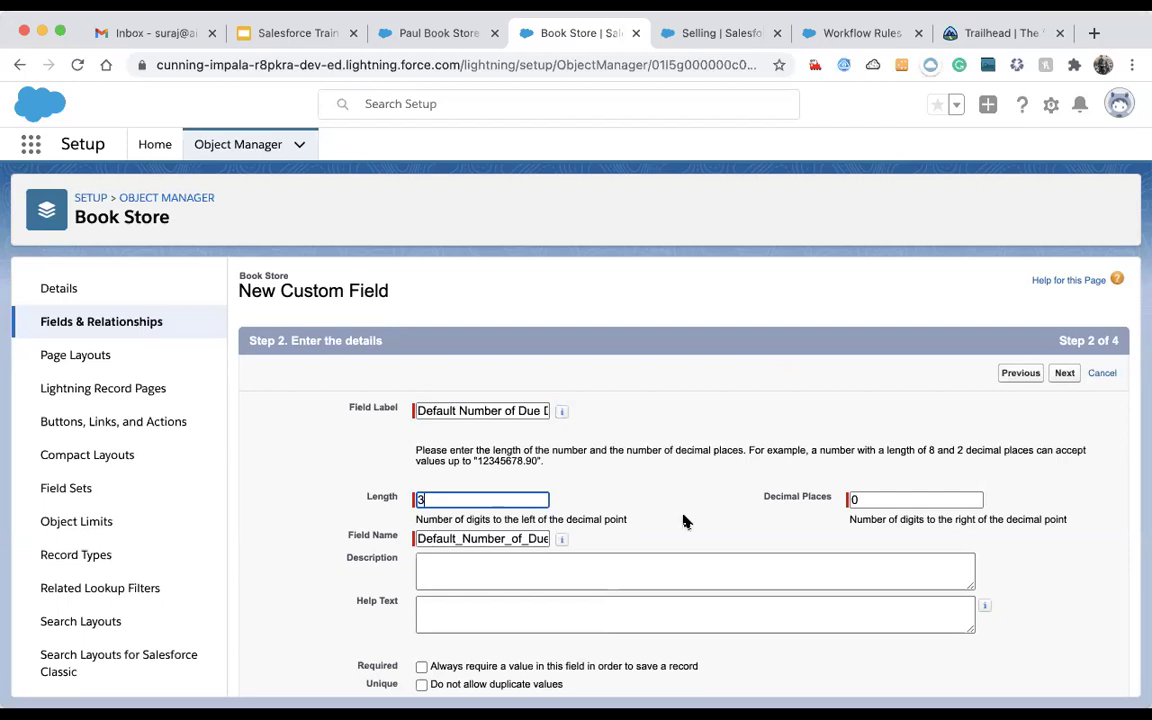
scroll(784, 578, down, 3)
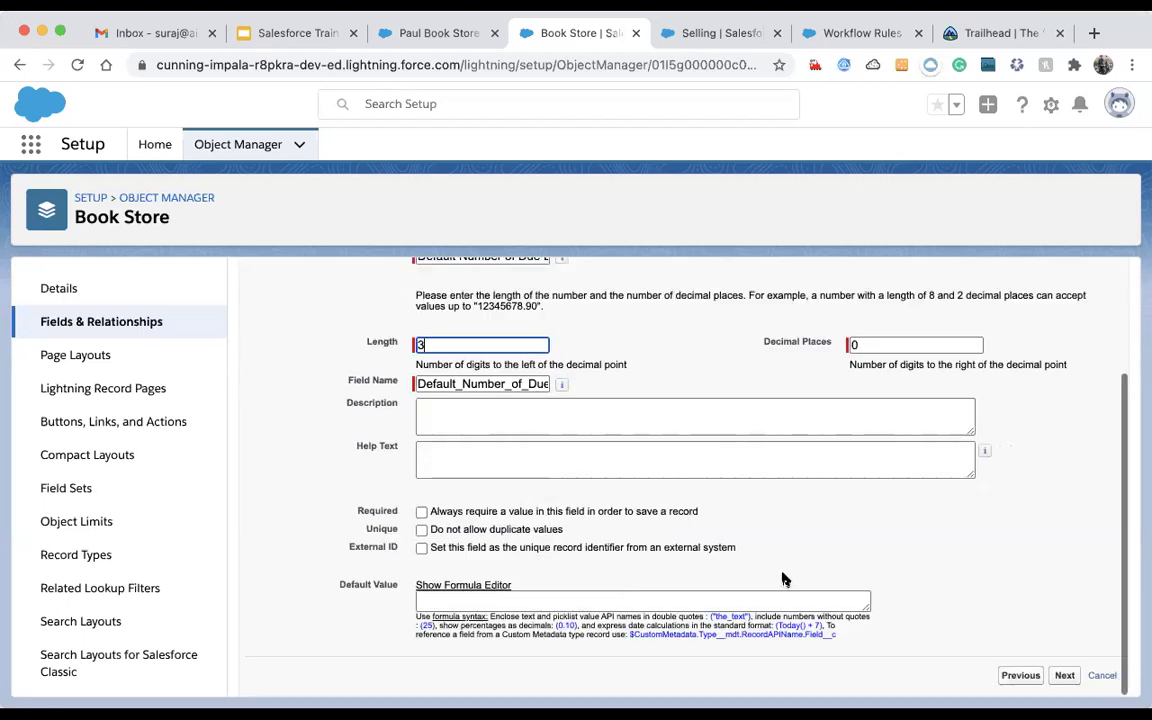
click(1064, 675)
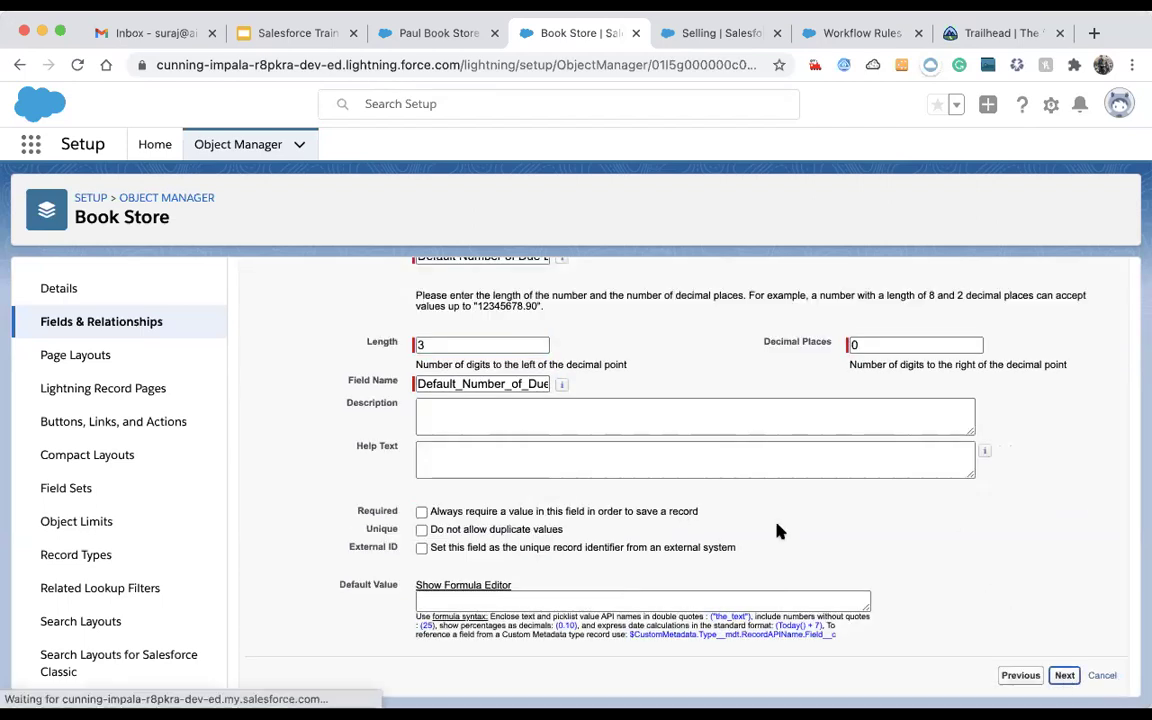
- Accept the default field-level security, keep the field on the Book Store Layout, and save the custom field
scroll(931, 554, down, 10)
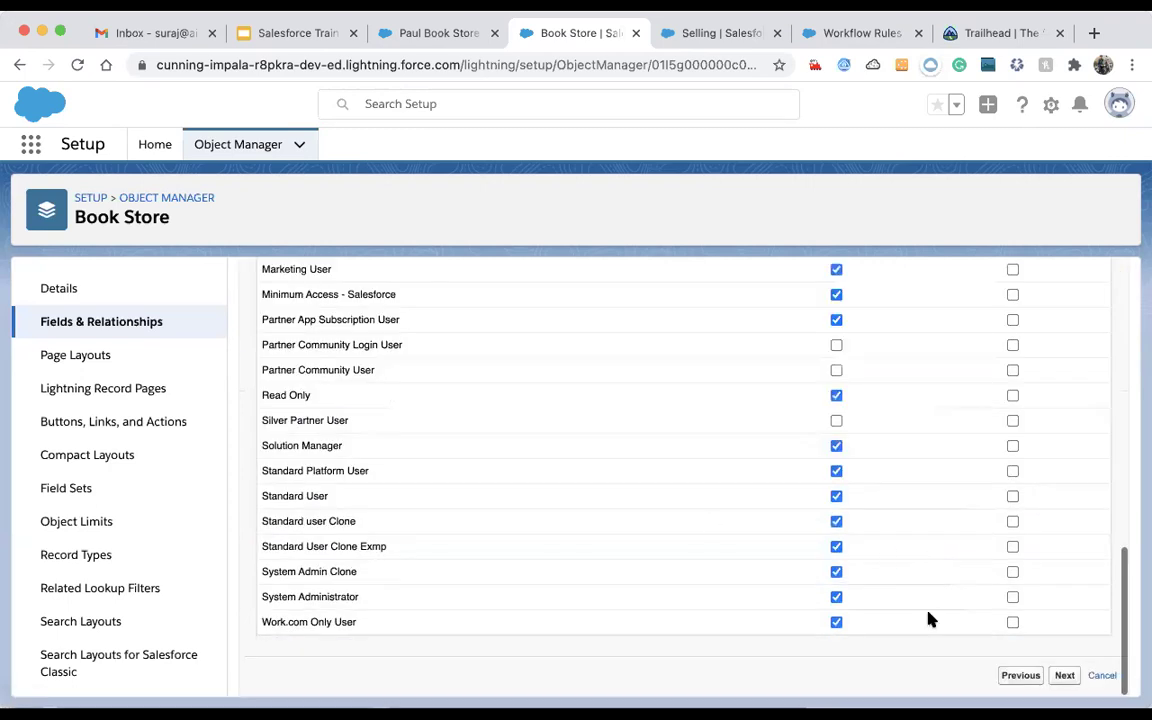
click(1062, 677)
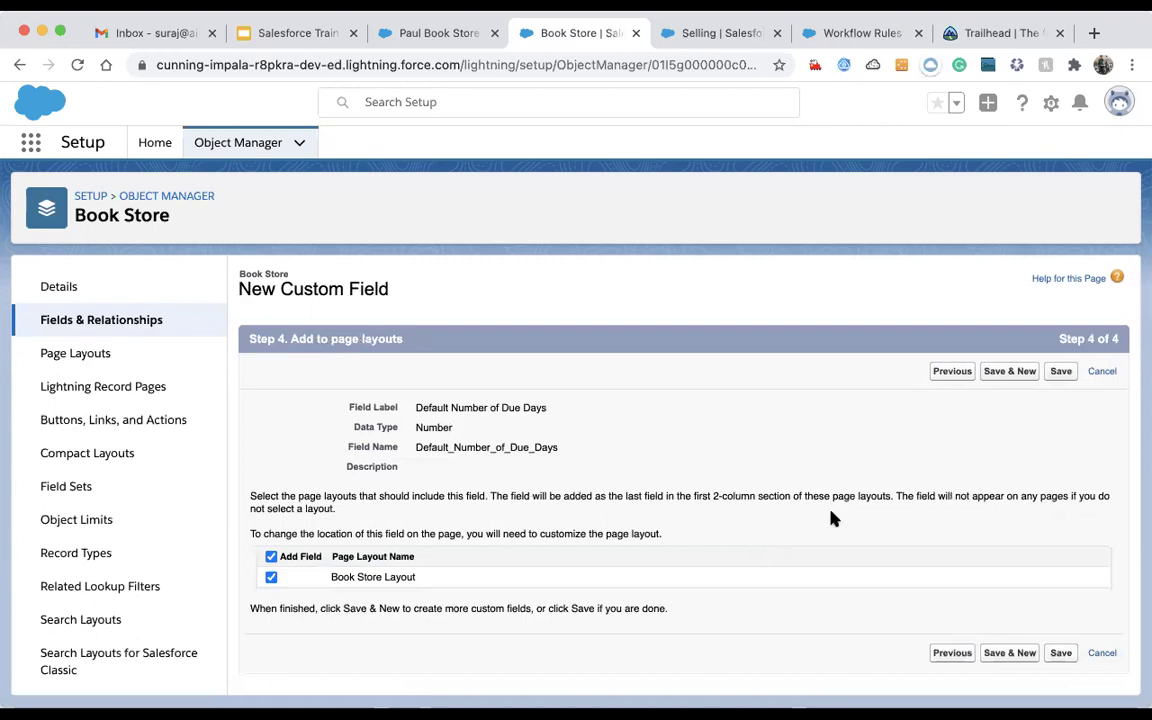
click(1060, 373)
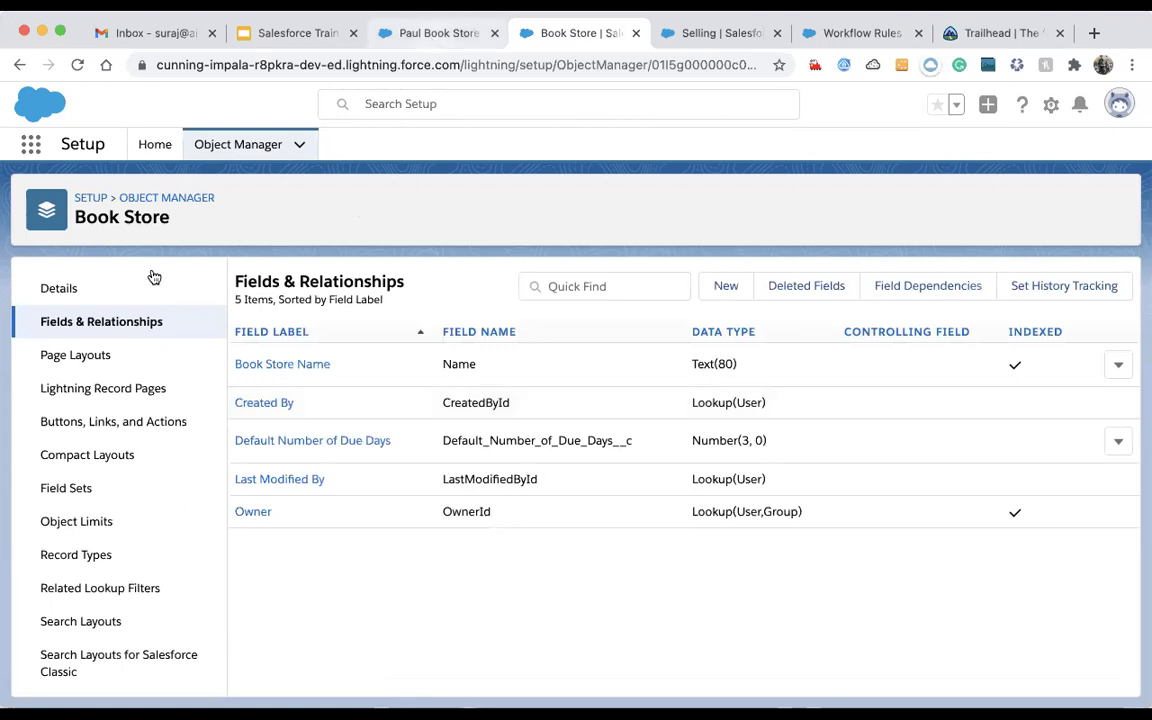
- Reload the book store management app and reopen the Paul Book Store record to check the new Default Number of Due Days field
key(ctrl+shift+Tab)
key(super+r)
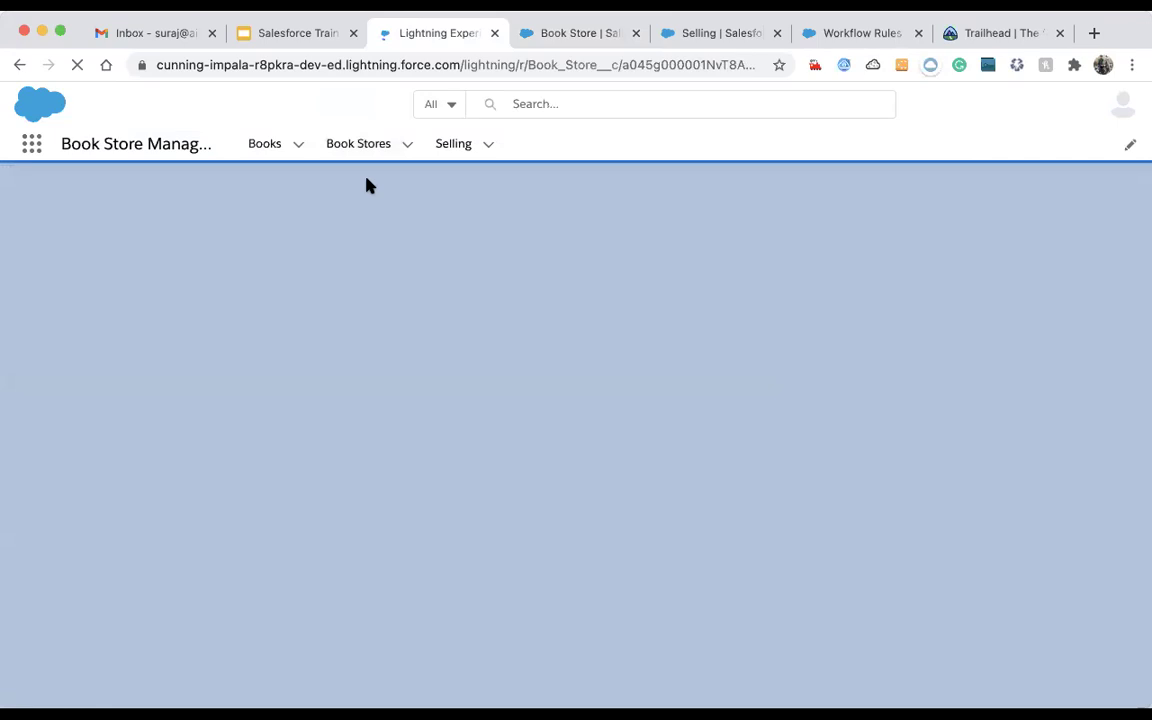
click(358, 150)
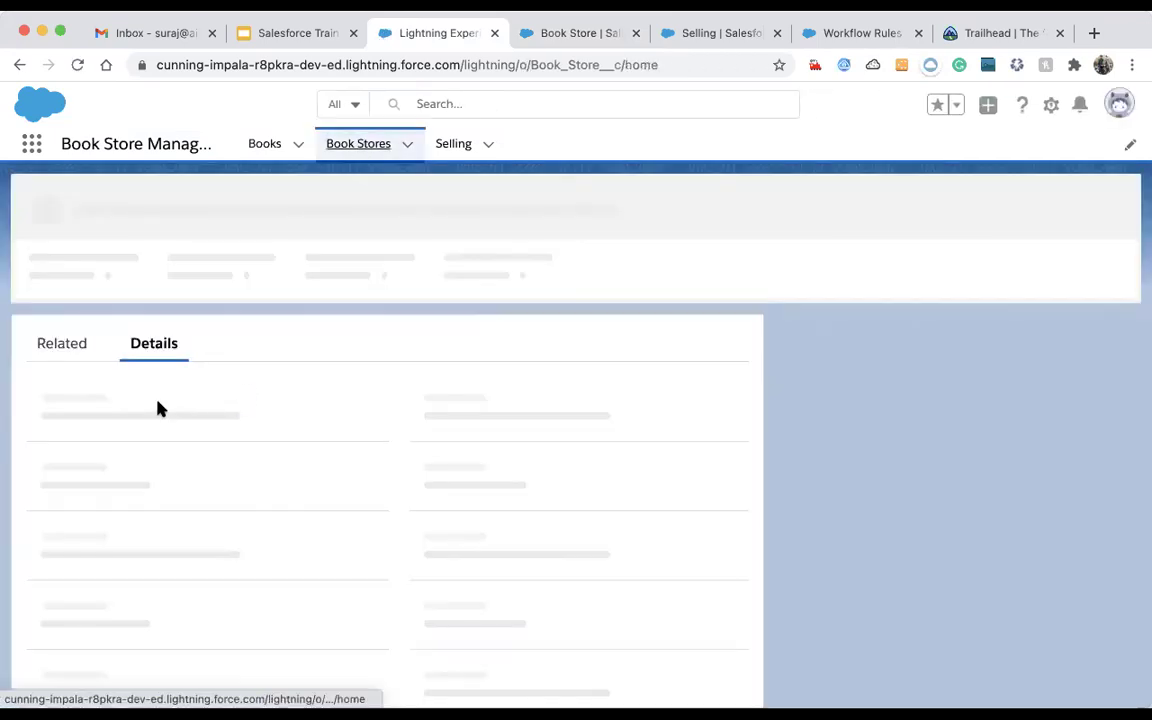
click(156, 306)
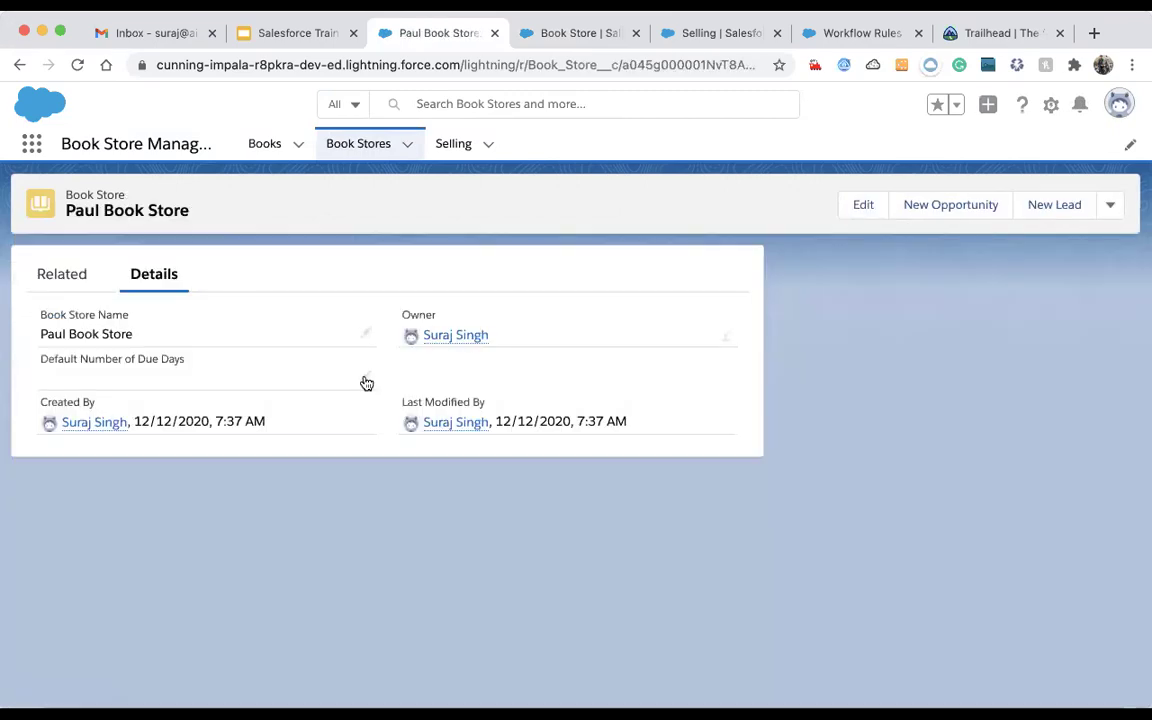
- Try to set Default Number of Due Days to 4 on the Paul Book Store record
click(362, 380)
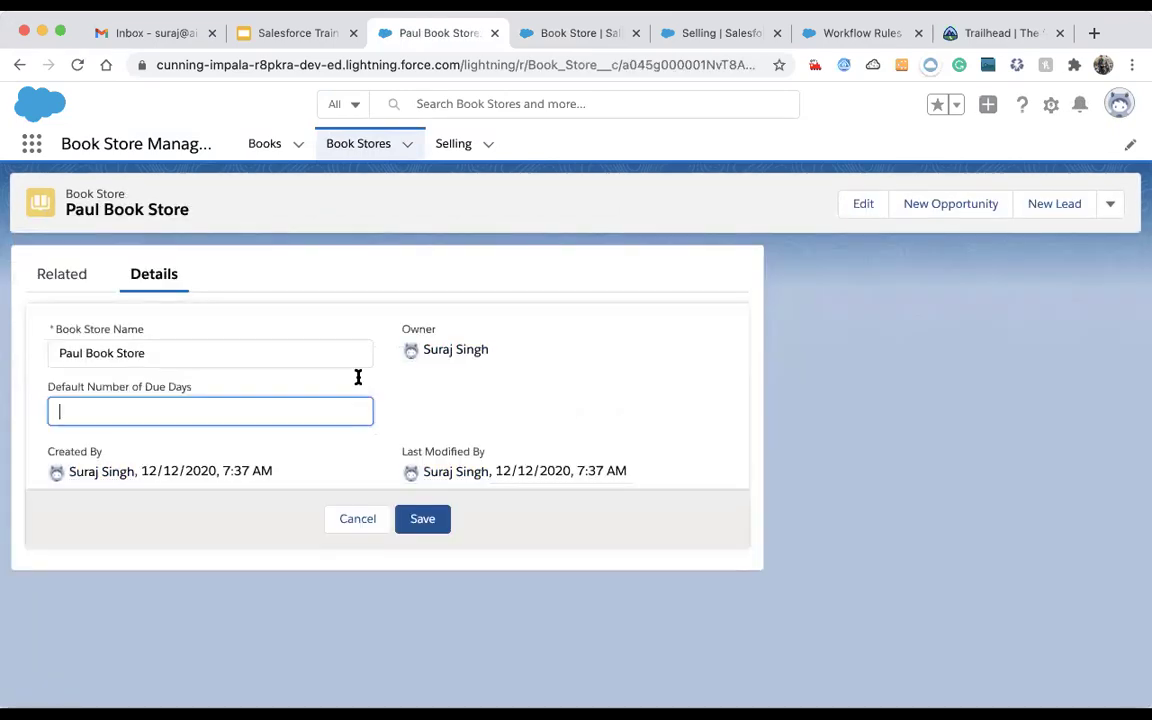
text(4)
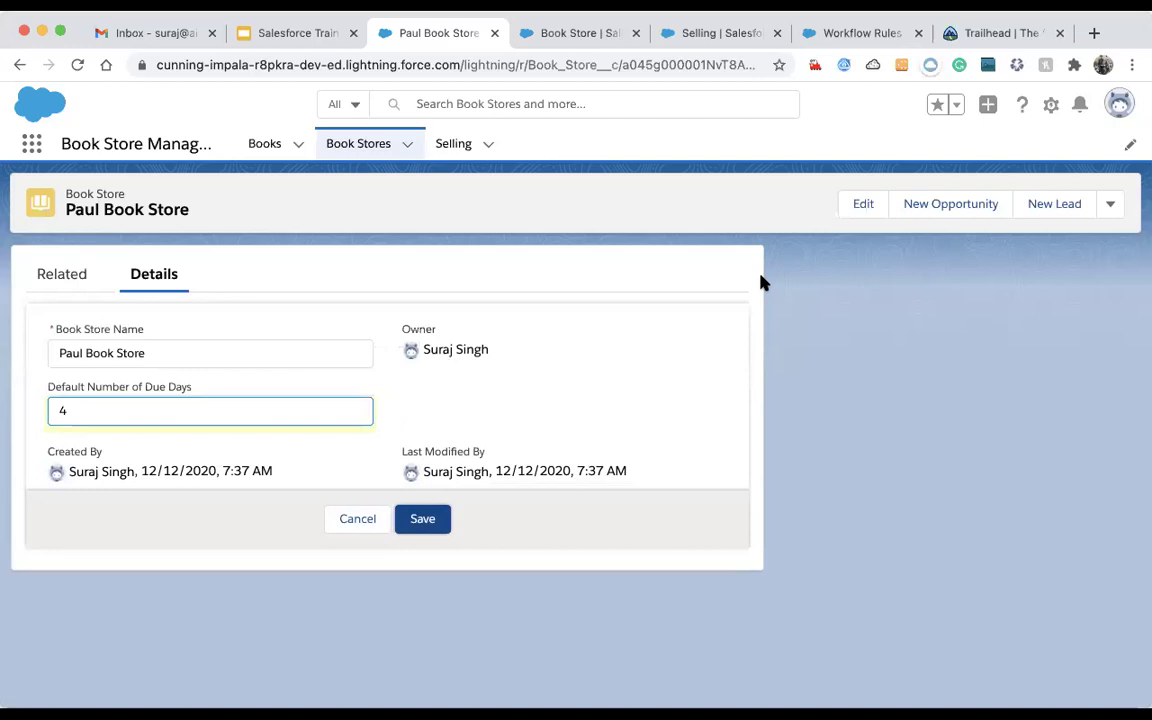
key(Return)
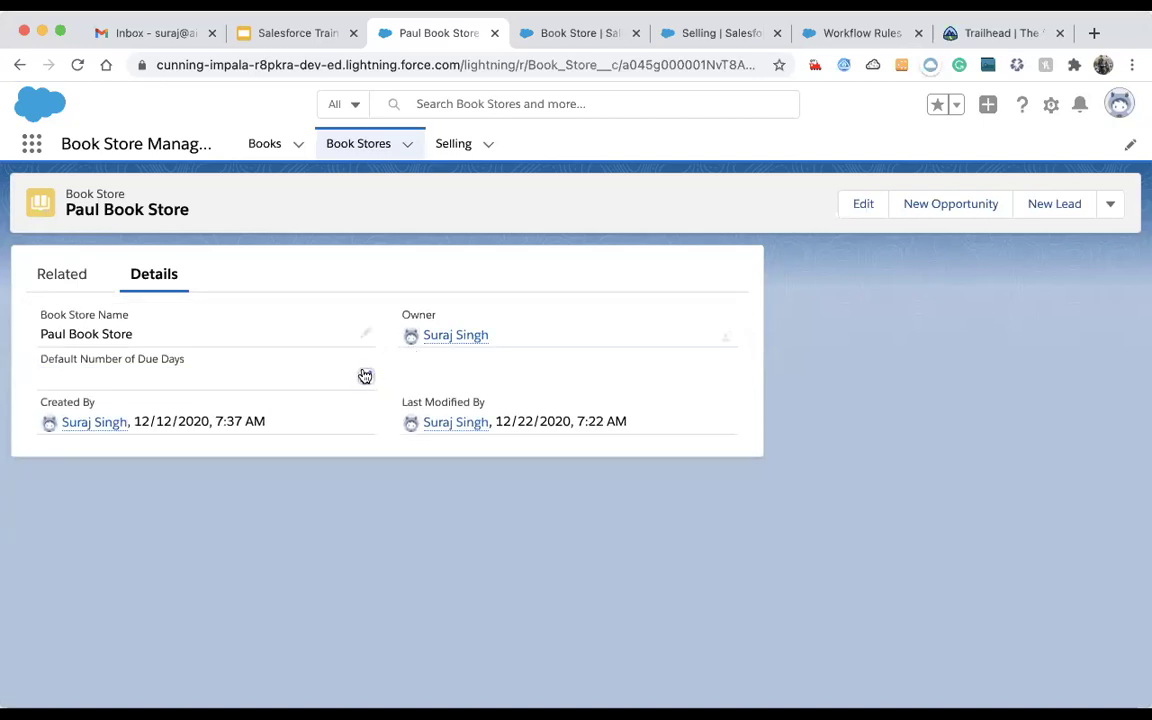
double_click(278, 403)
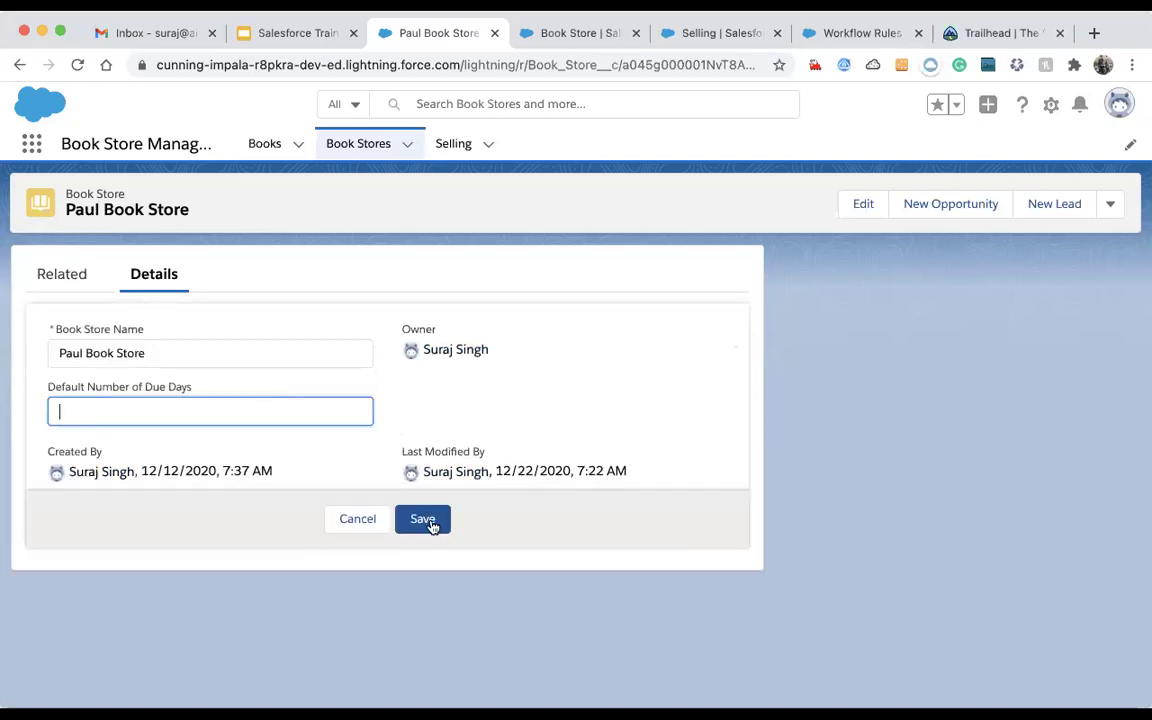
text(4)
key(Escape)
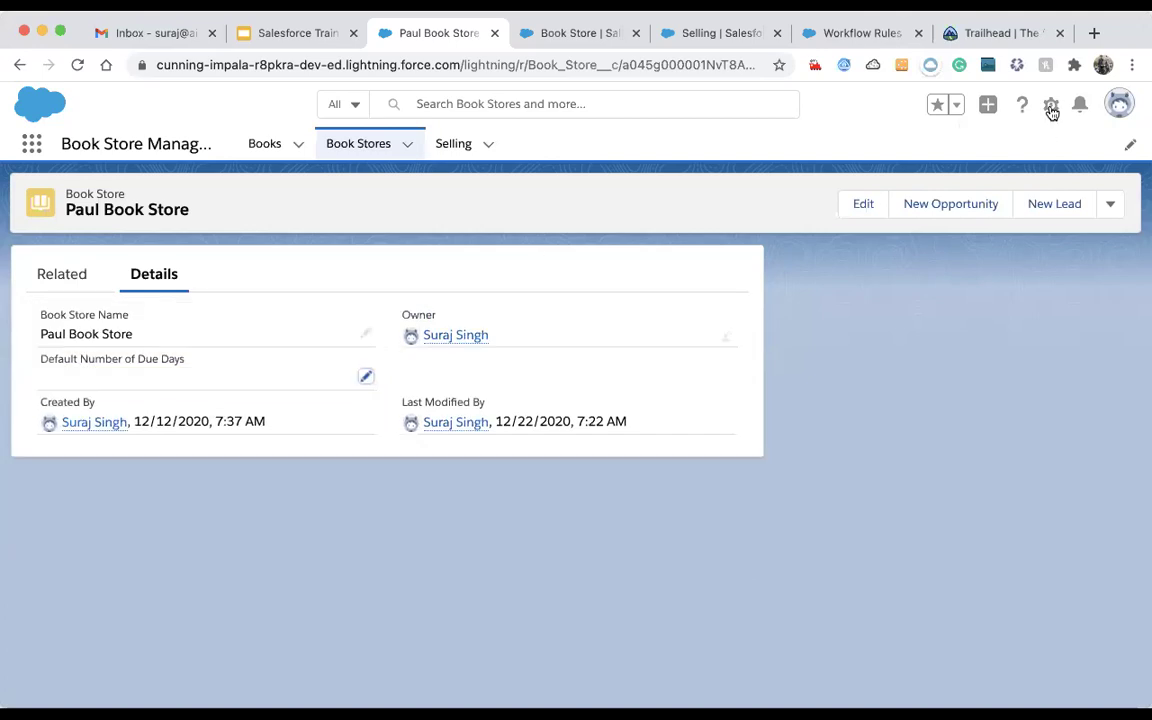
- Switch the org's interface from Lightning Experience to Salesforce Classic
click(1050, 108)
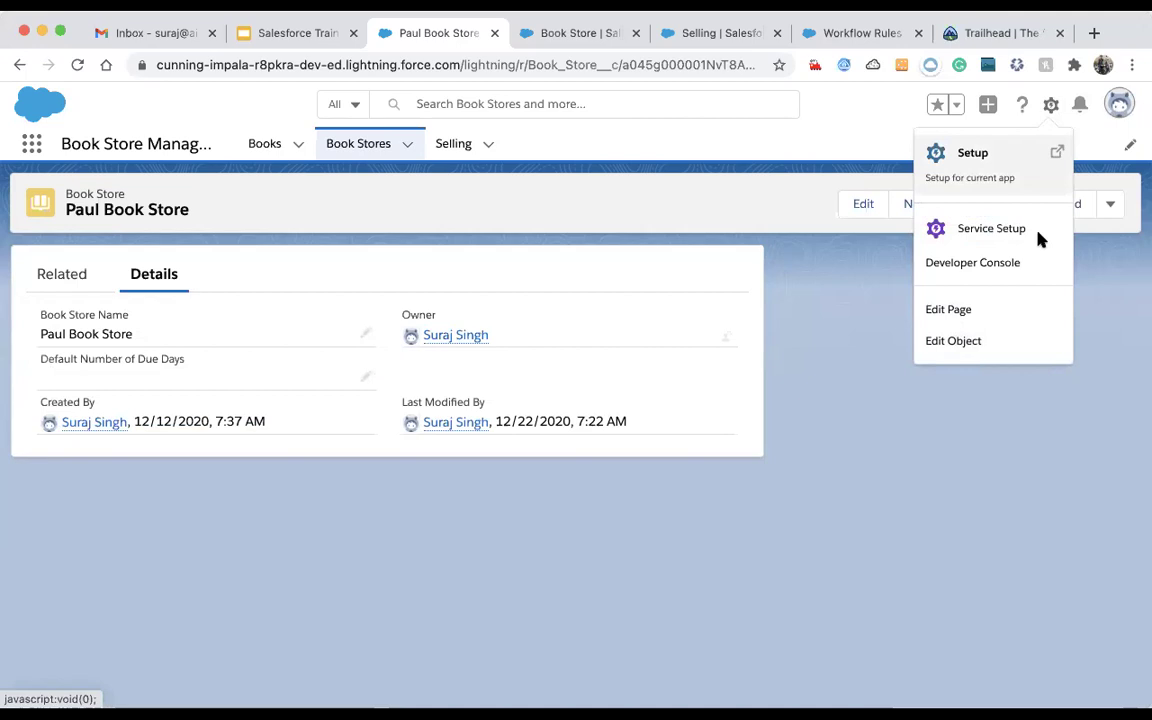
click(1119, 104)
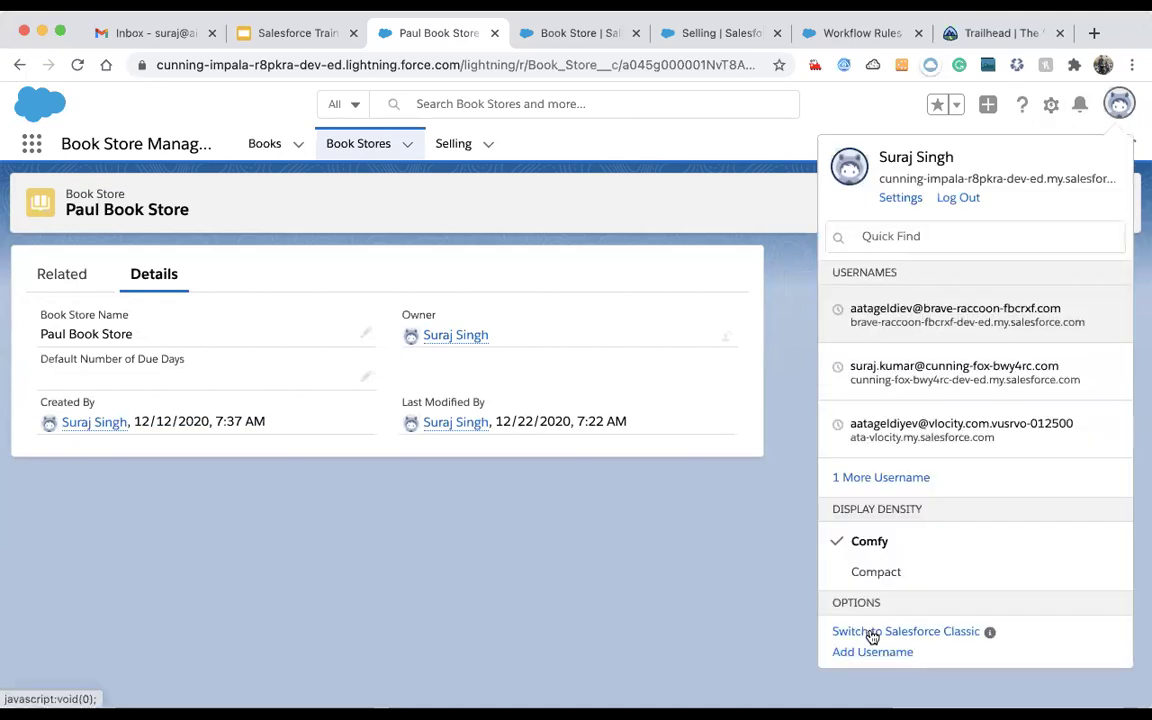
click(872, 634)
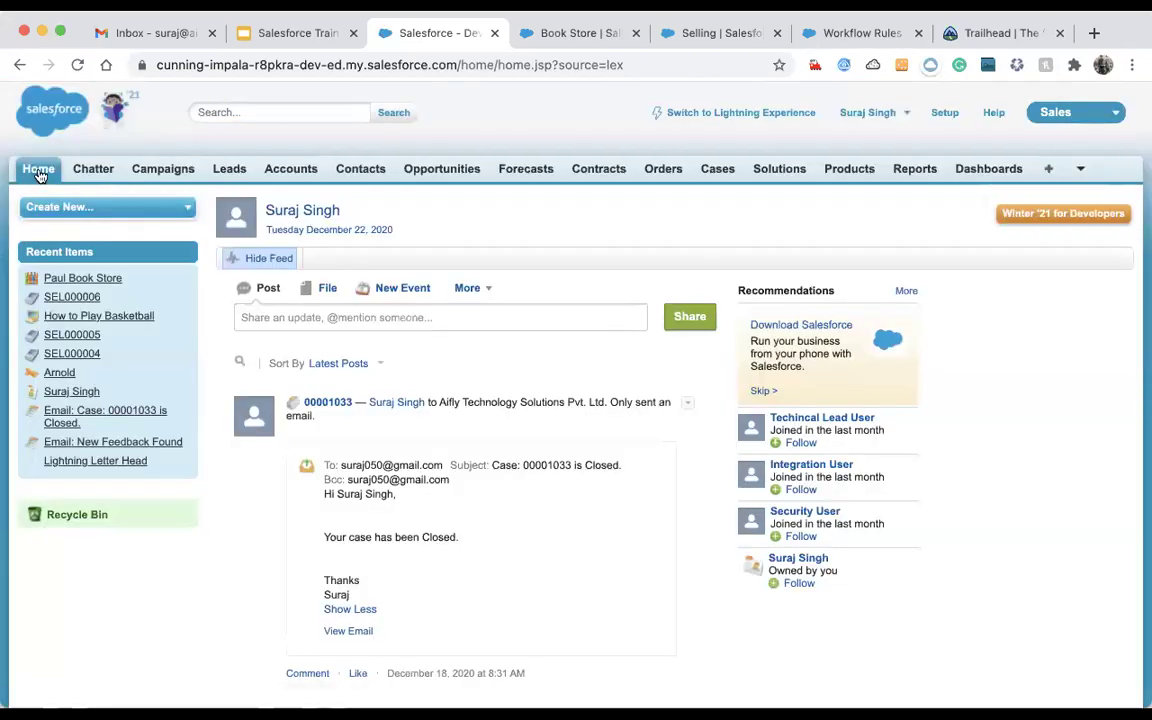
- Find Book Stores in the list of all tabs by searching the page for book, and open the Paul Book Store record
click(1048, 170)
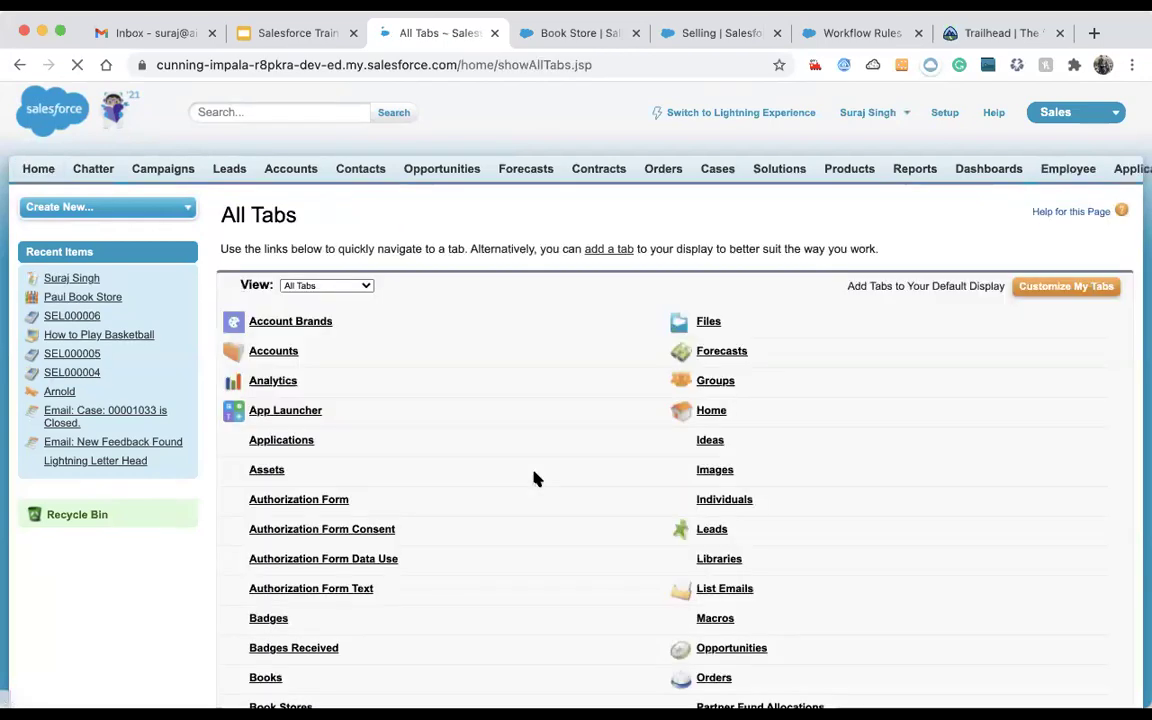
scroll(535, 479, down, 10)
scroll(535, 479, down, 1)
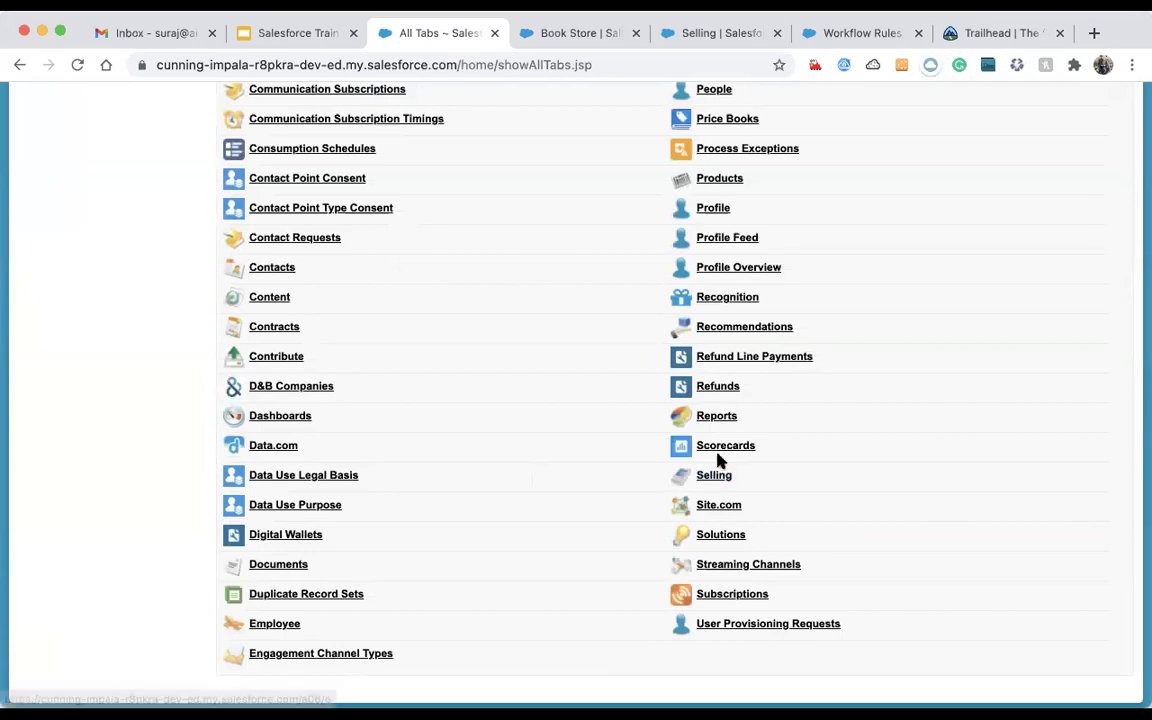
key(super+f)
text(book)
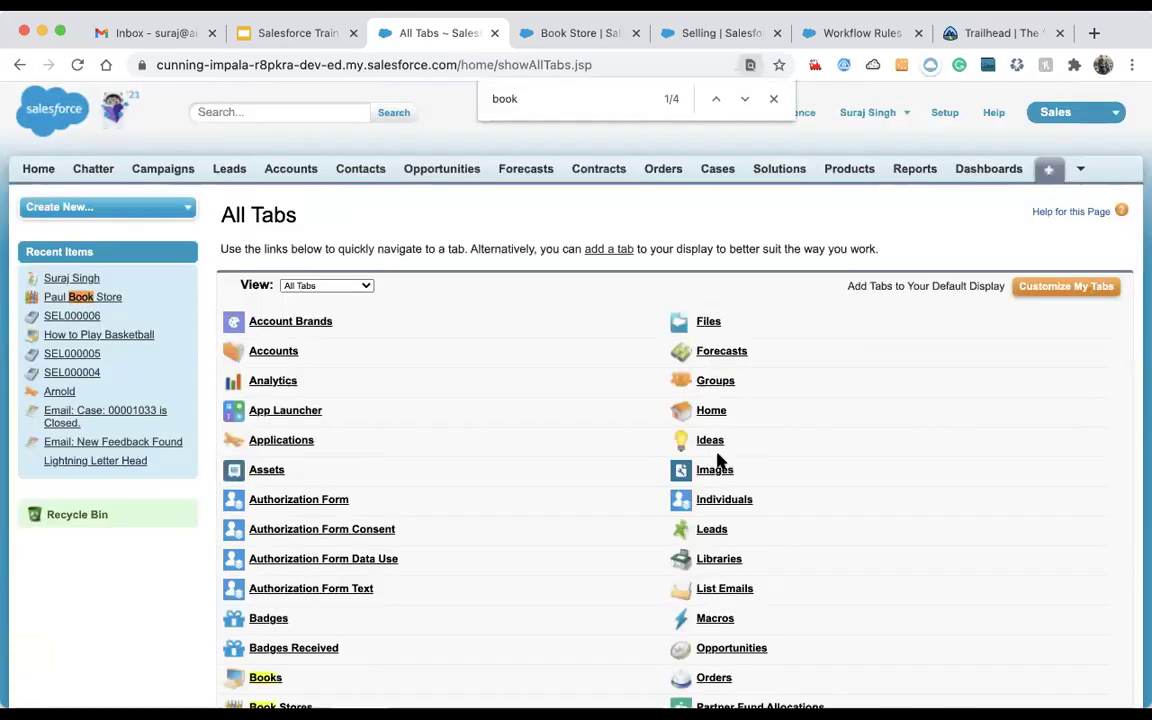
scroll(296, 535, down, 3)
click(290, 527)
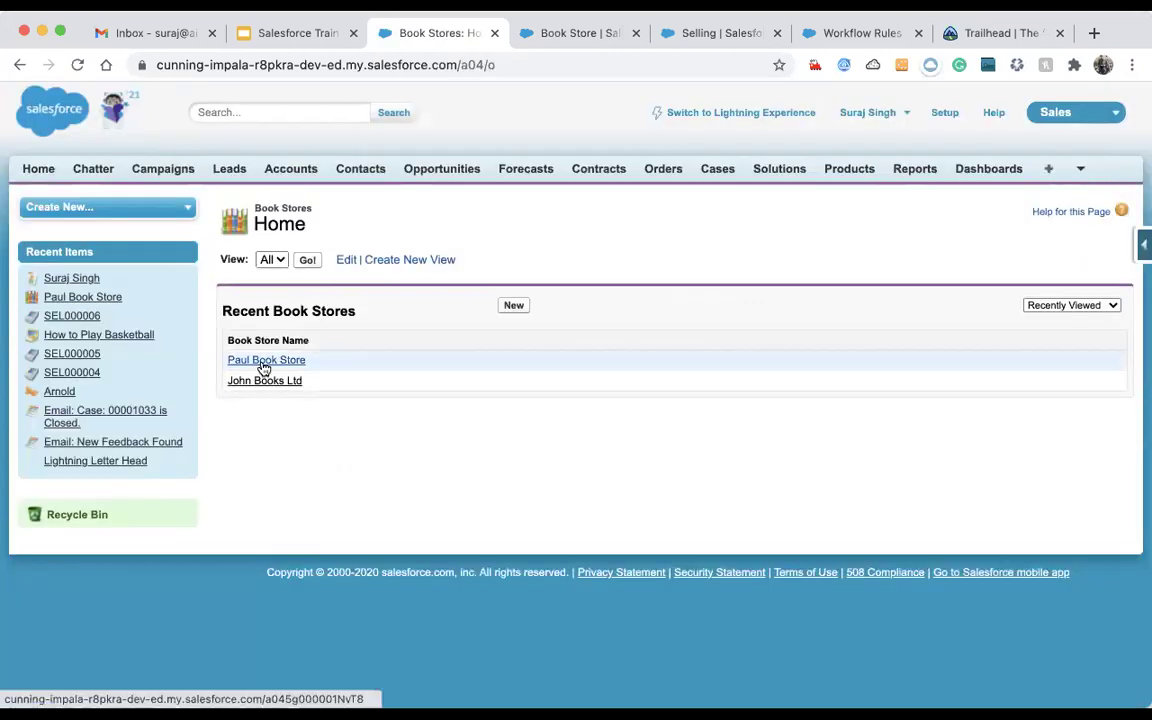
click(263, 367)
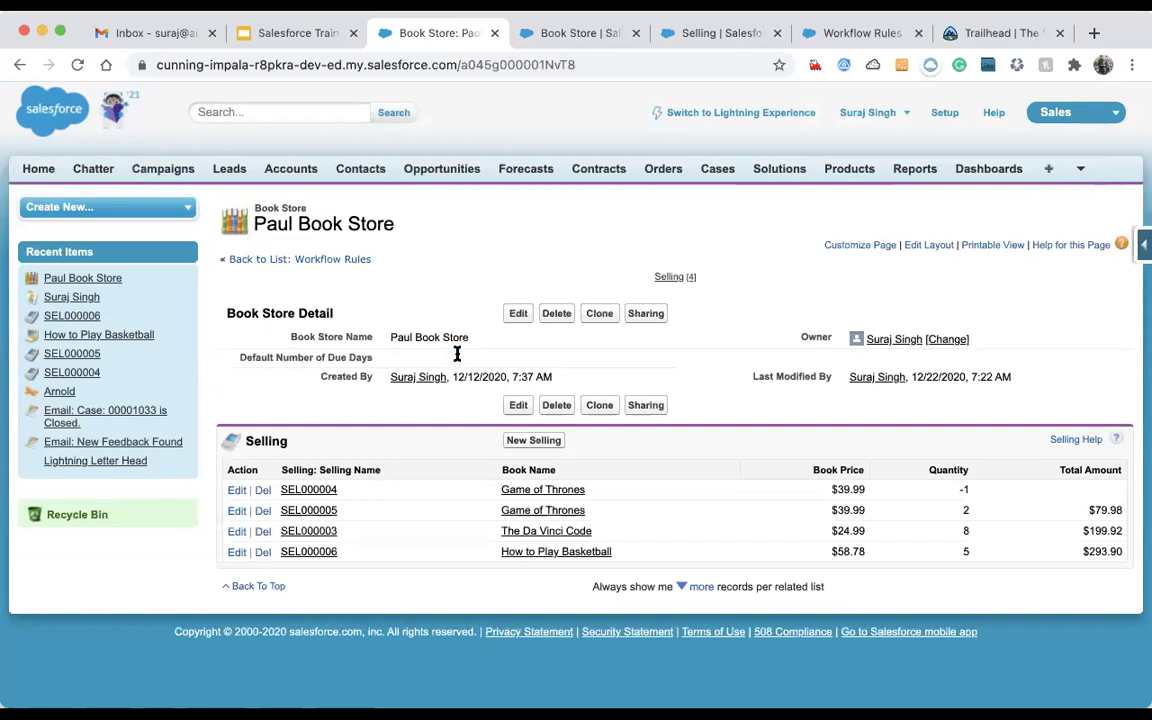
- Set Default Number of Due Days to 4 on Paul Book Store and save the record
double_click(437, 358)
text(4)
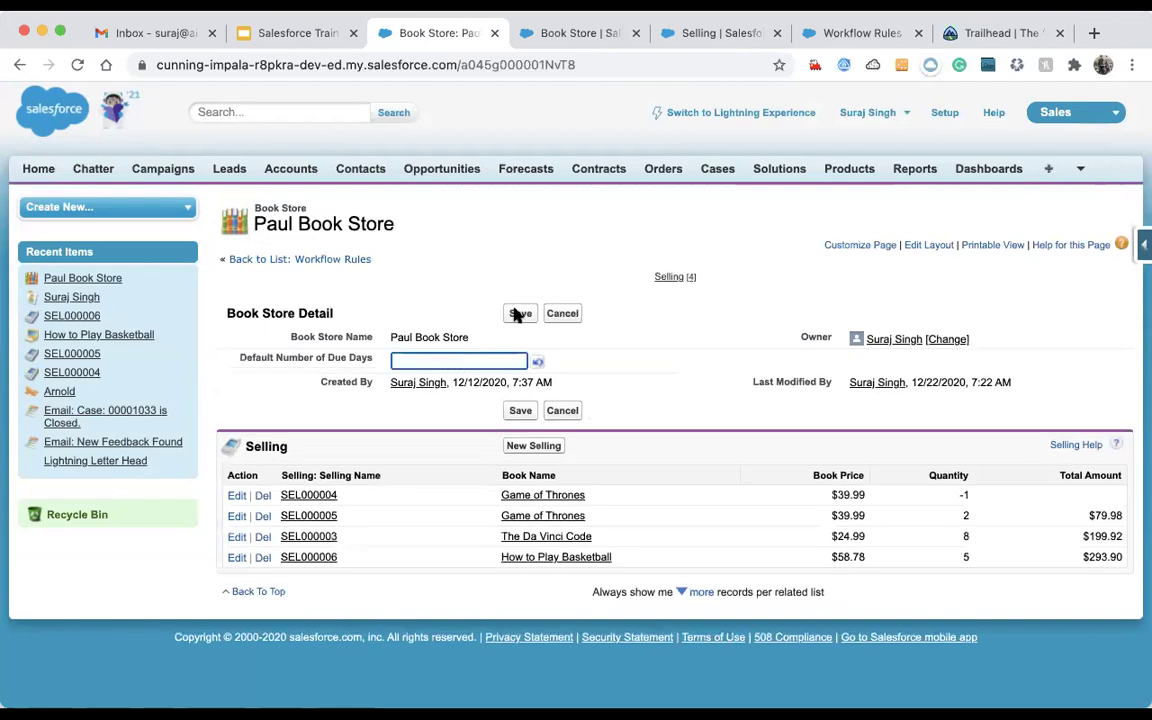
click(519, 312)
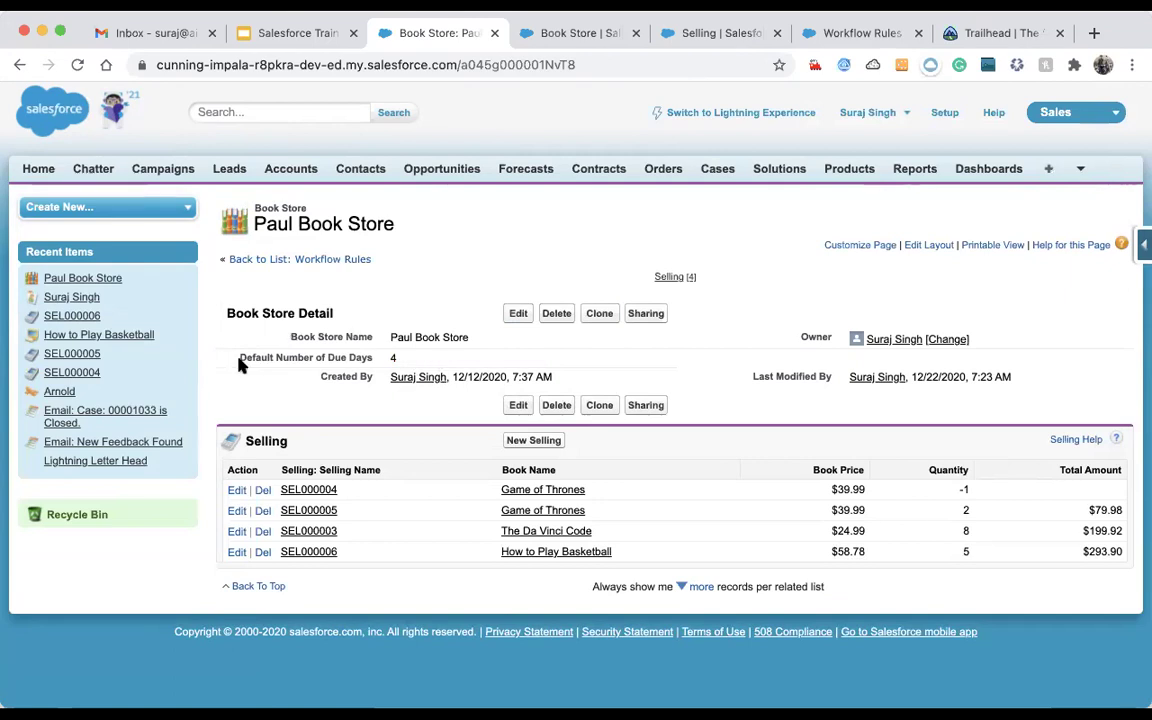
triple_click(352, 360)
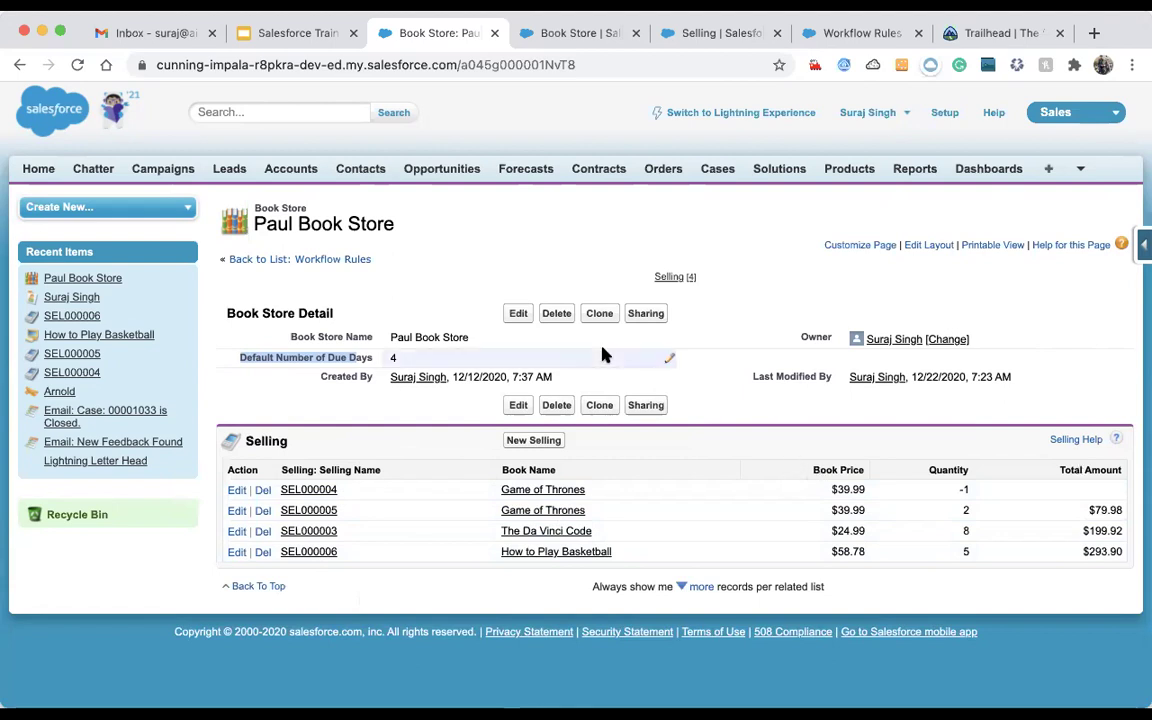
- Change Paul Book Store's Default Number of Due Days to 7 and save the record
double_click(515, 352)
double_click(515, 352)
text(7)
click(420, 420)
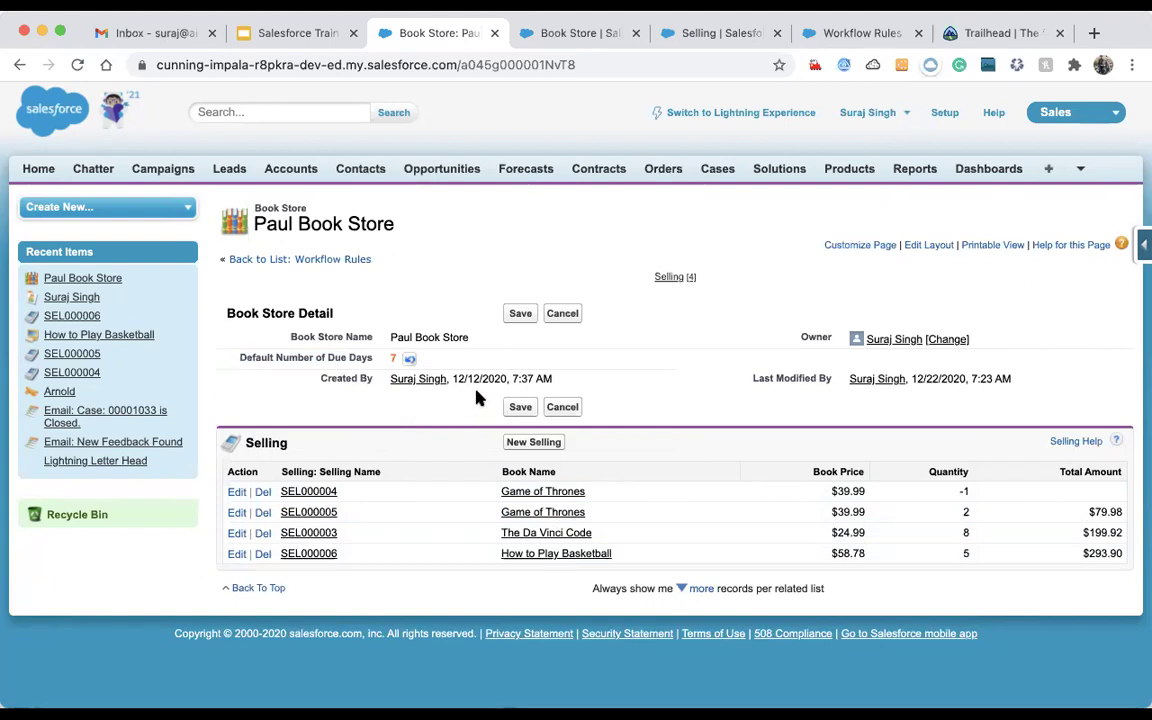
click(522, 313)
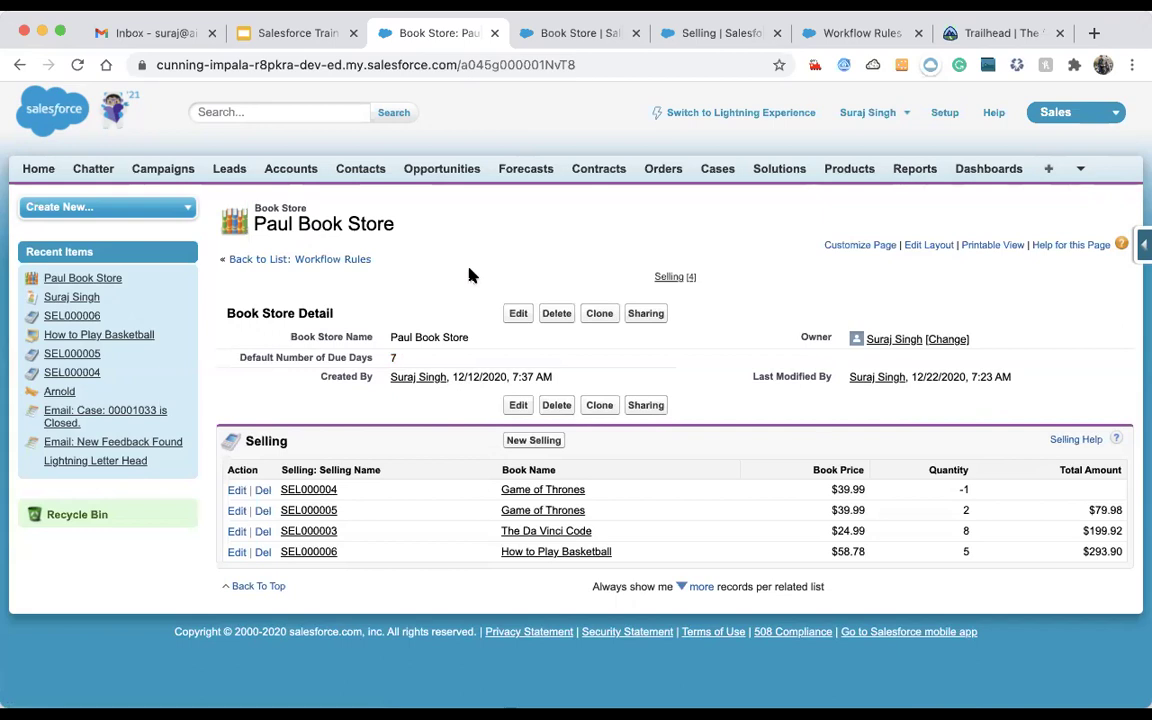
- Look over the open Setup pages and check the Agenda slide of the Salesforce Training Day-15 presentation in Google Slides
click(177, 33)
click(440, 36)
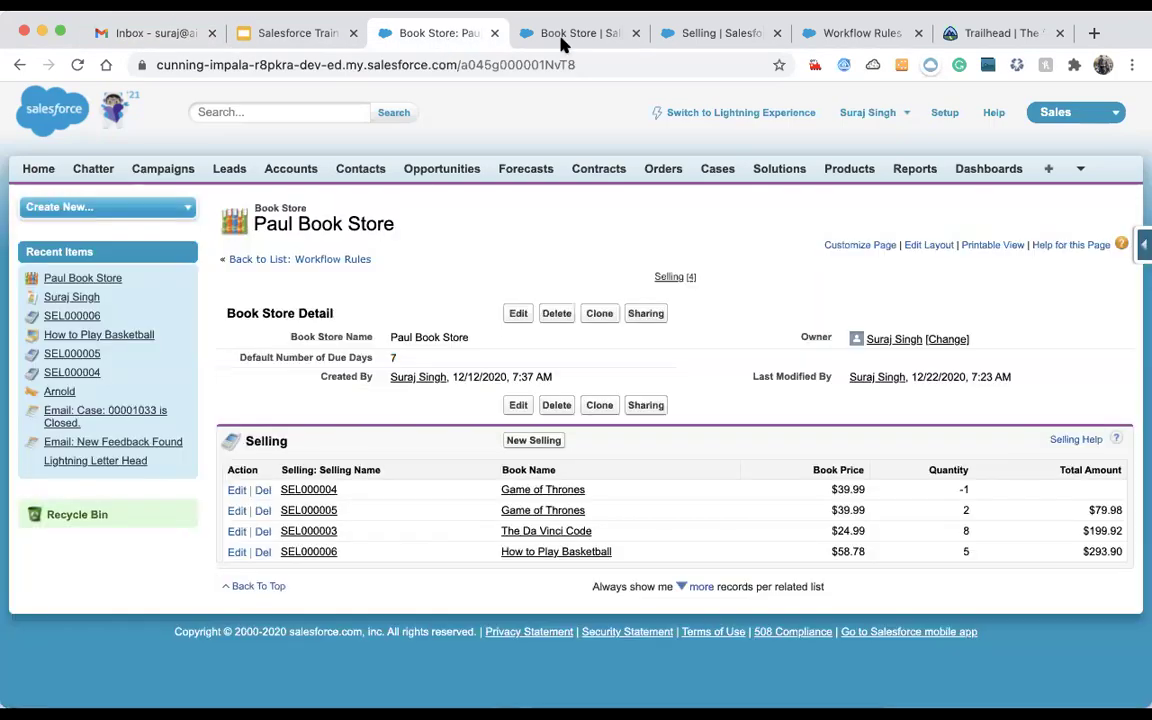
click(580, 33)
click(663, 33)
click(823, 36)
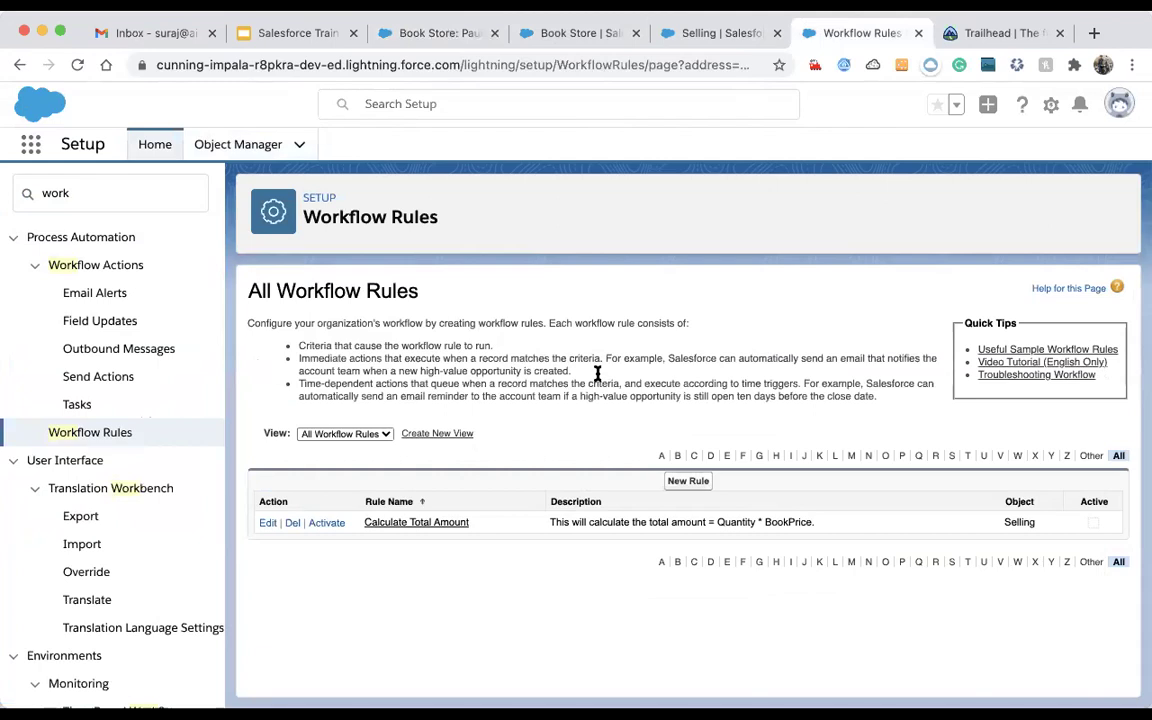
click(296, 35)
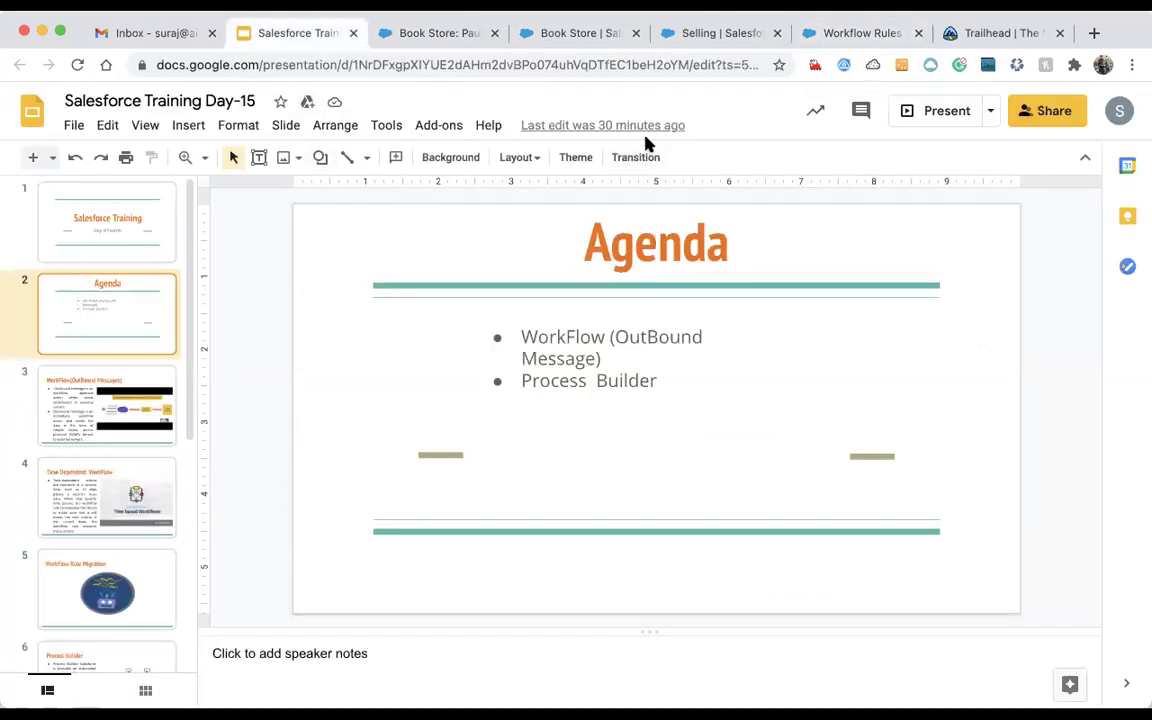
- Return to Salesforce Setup, search it for process build, and open Process Builder
click(849, 33)
click(95, 190)
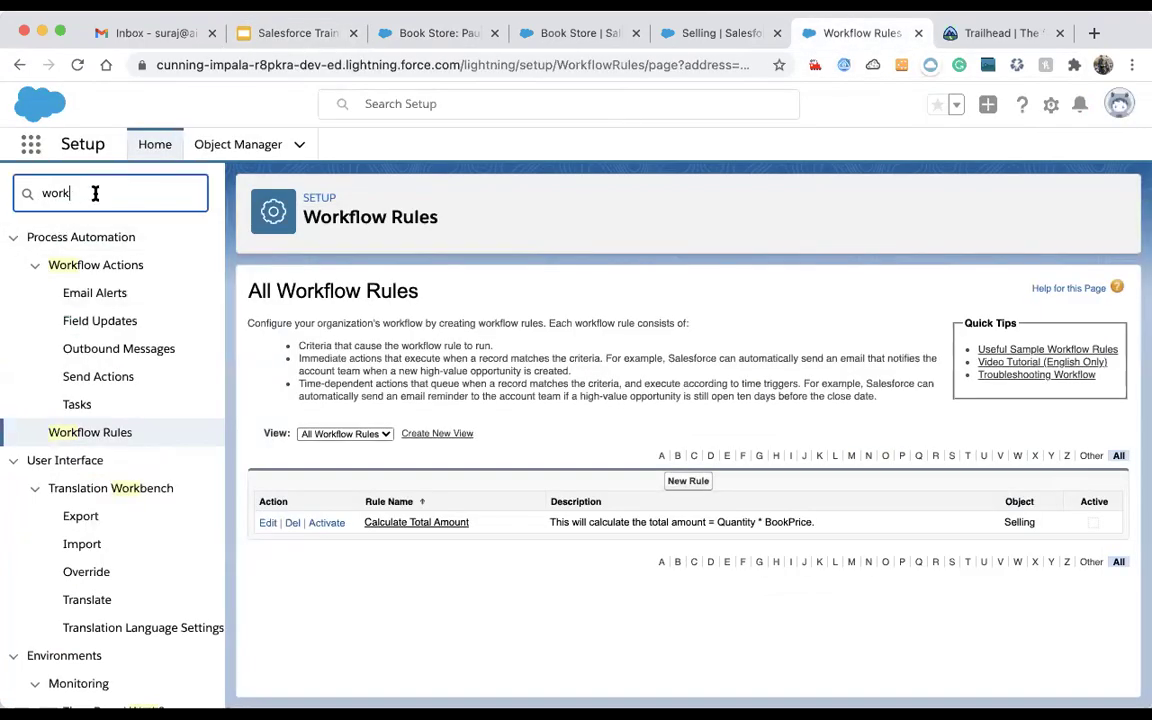
key(super+a)
text(process build)
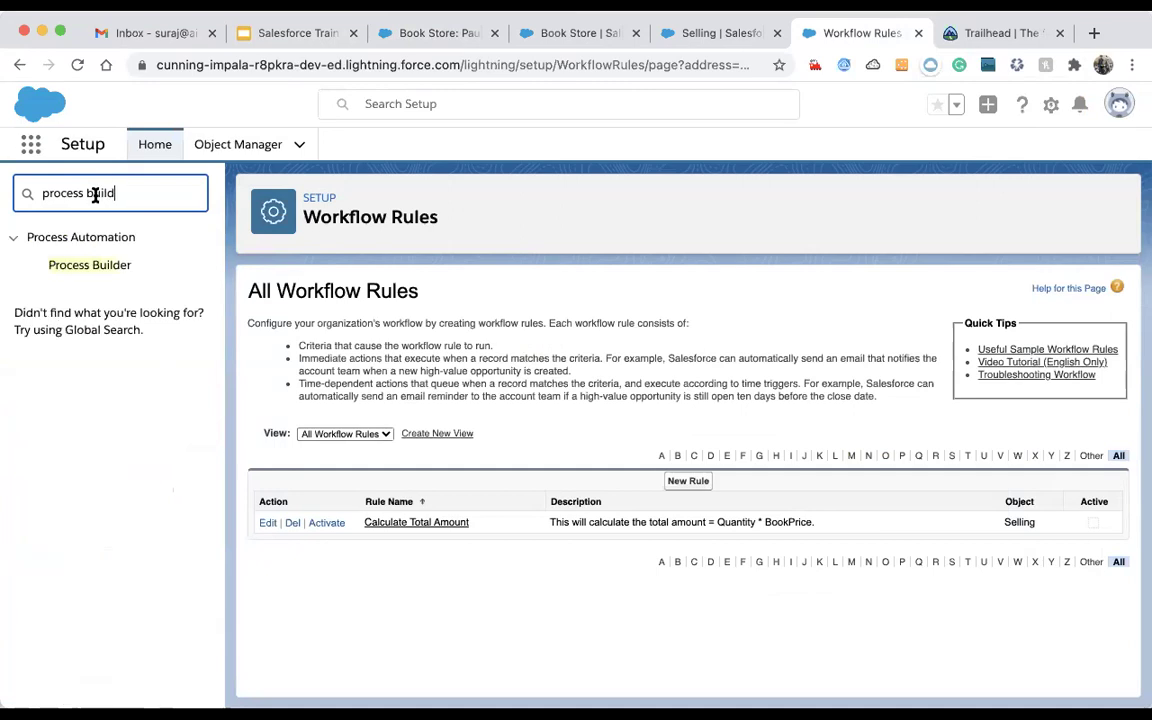
click(92, 265)
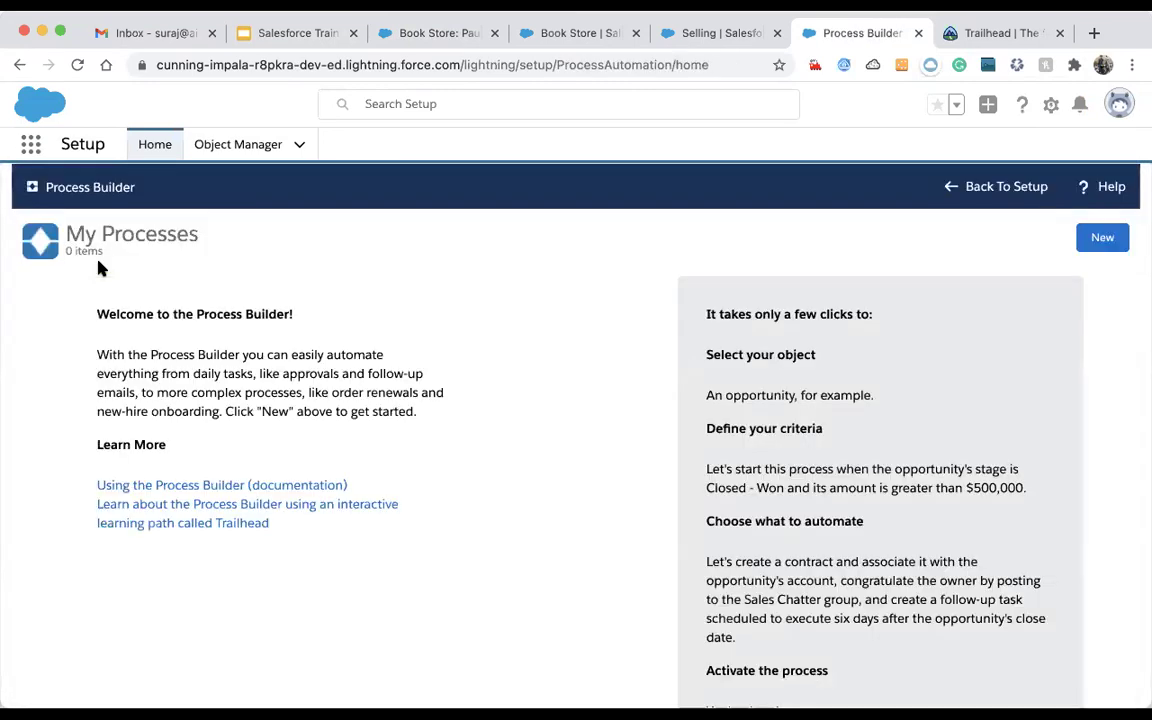
- Start a new process named Due Date Update, leaving its description blank
click(1102, 239)
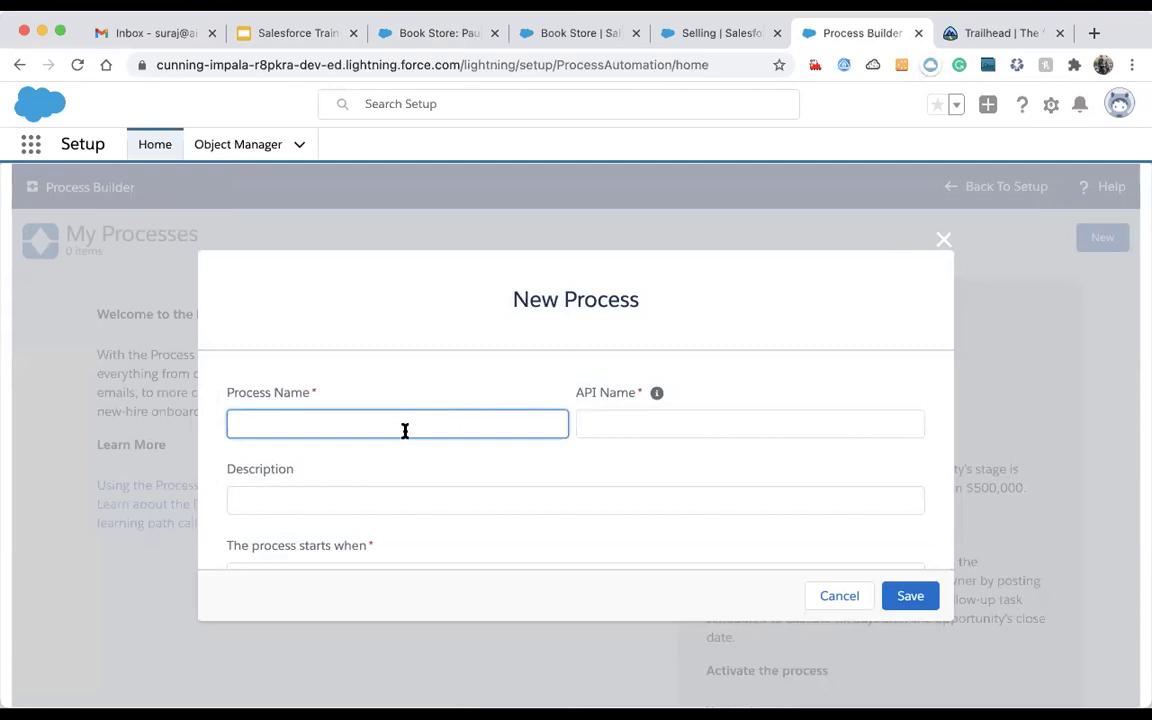
click(405, 424)
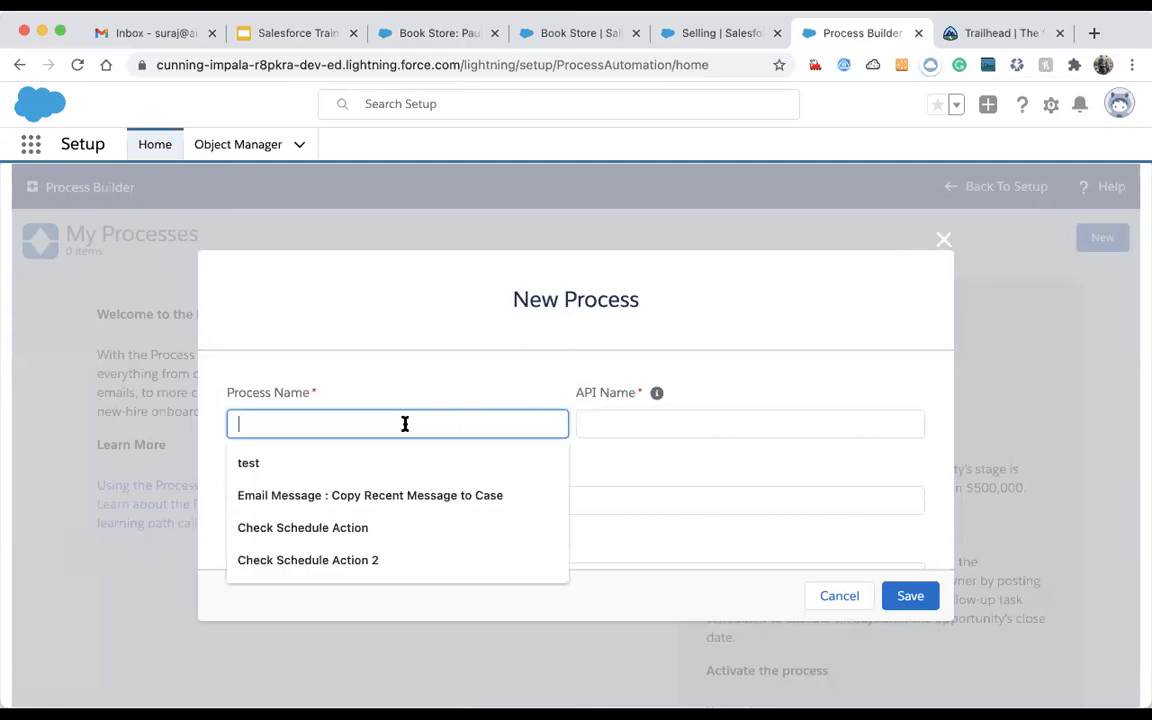
text(Due Date )
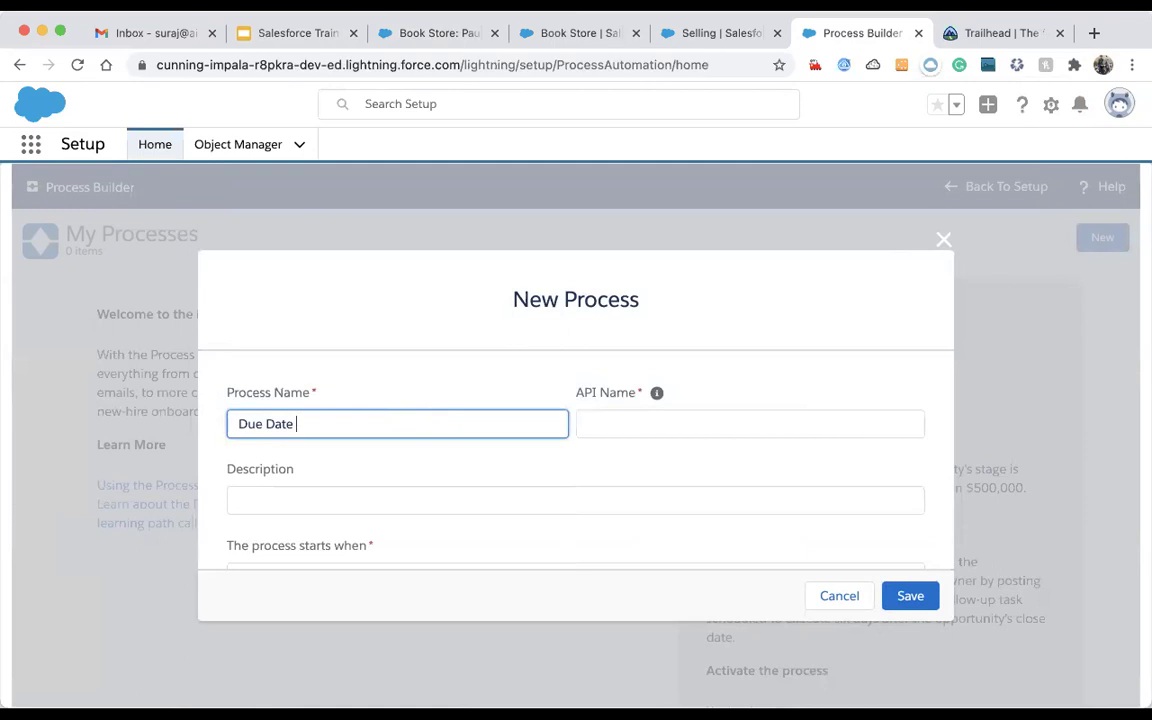
text(Update)
click(597, 422)
click(496, 505)
scroll(496, 510, down, 2)
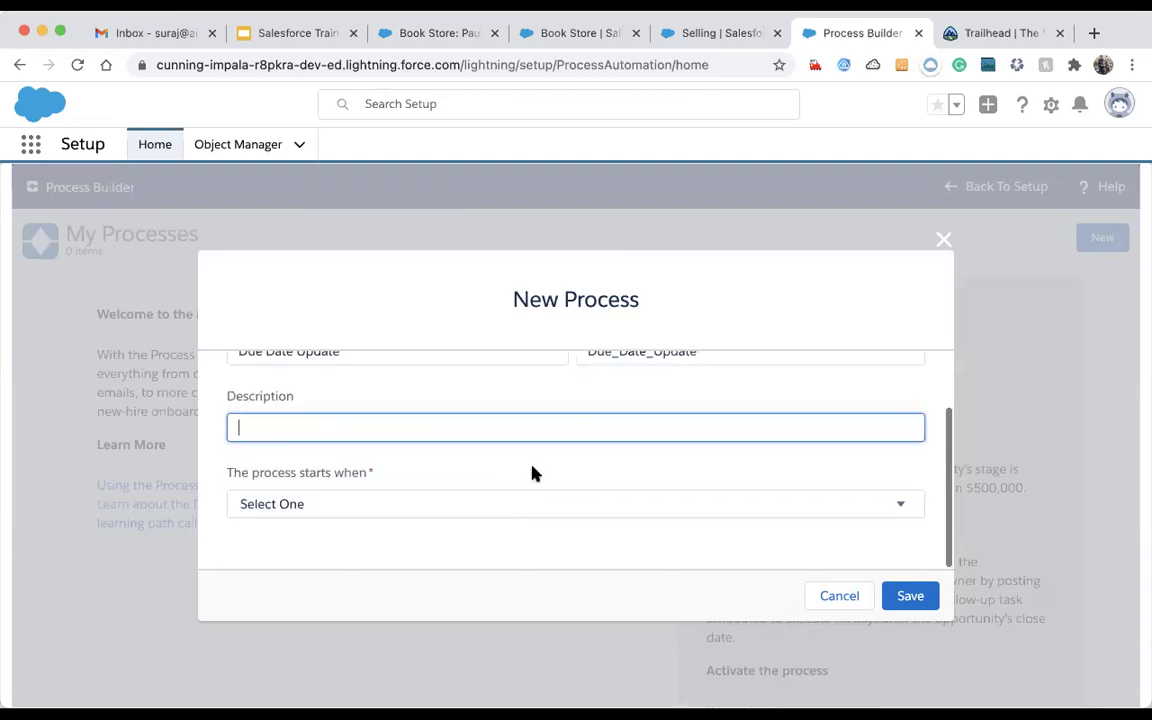
- Set the Due Date Update process to start when a record changes, and save it
click(462, 505)
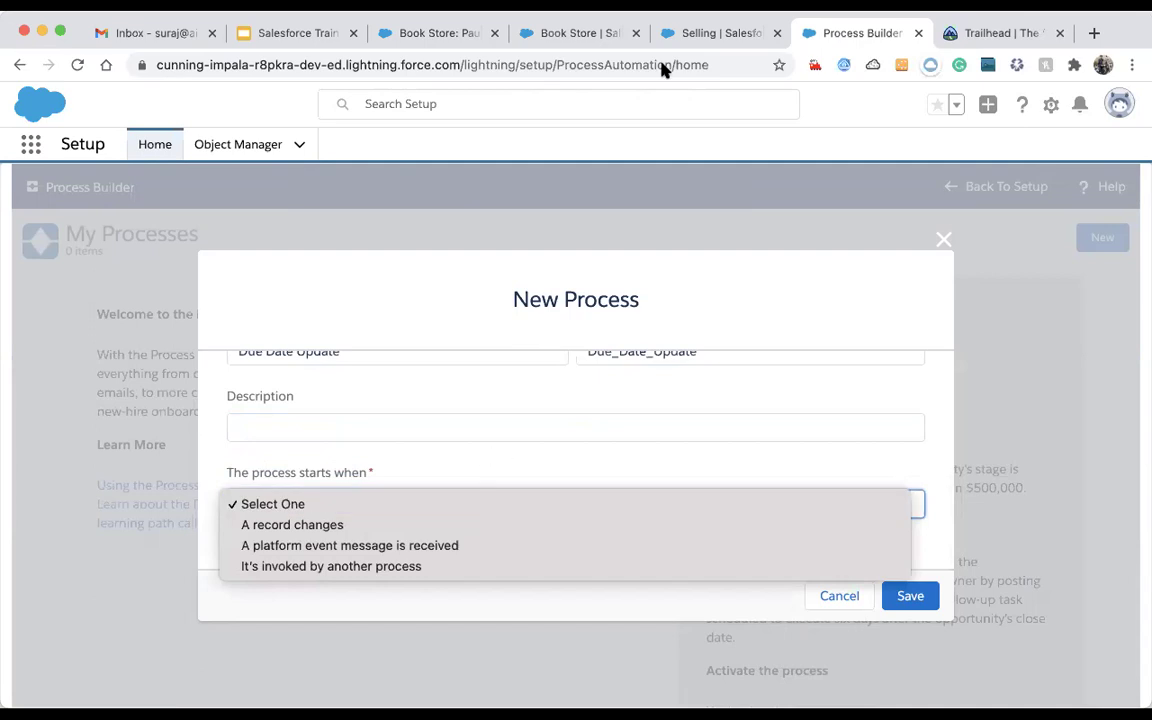
click(550, 35)
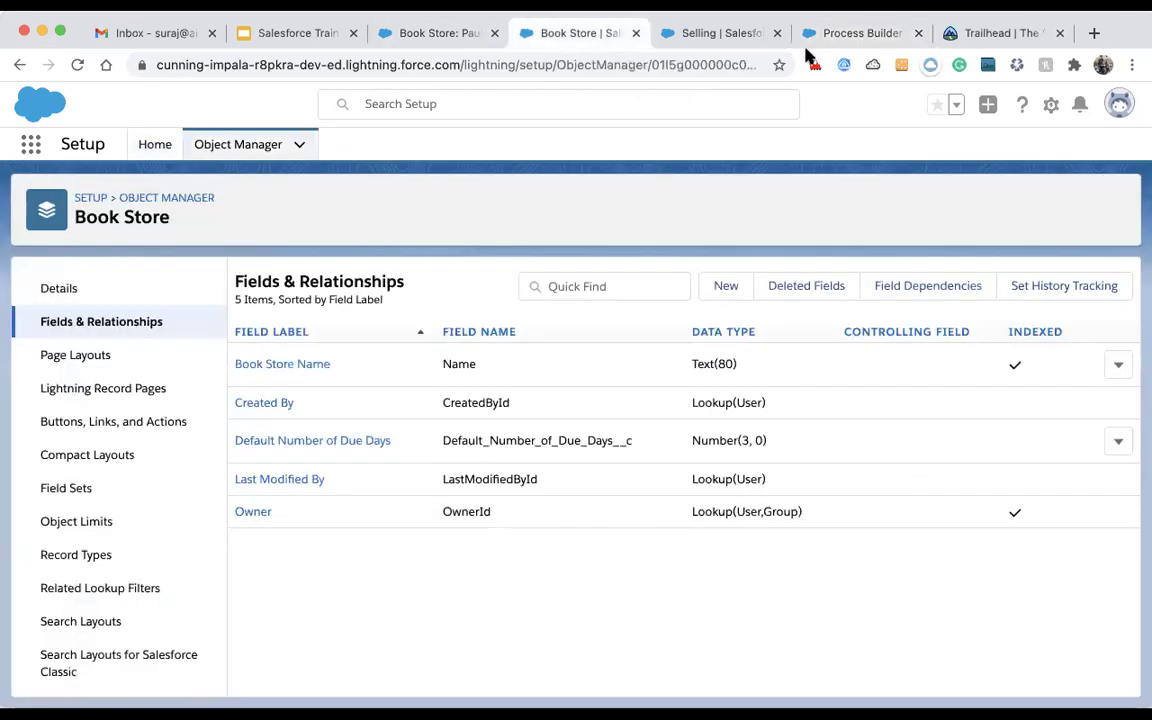
click(850, 33)
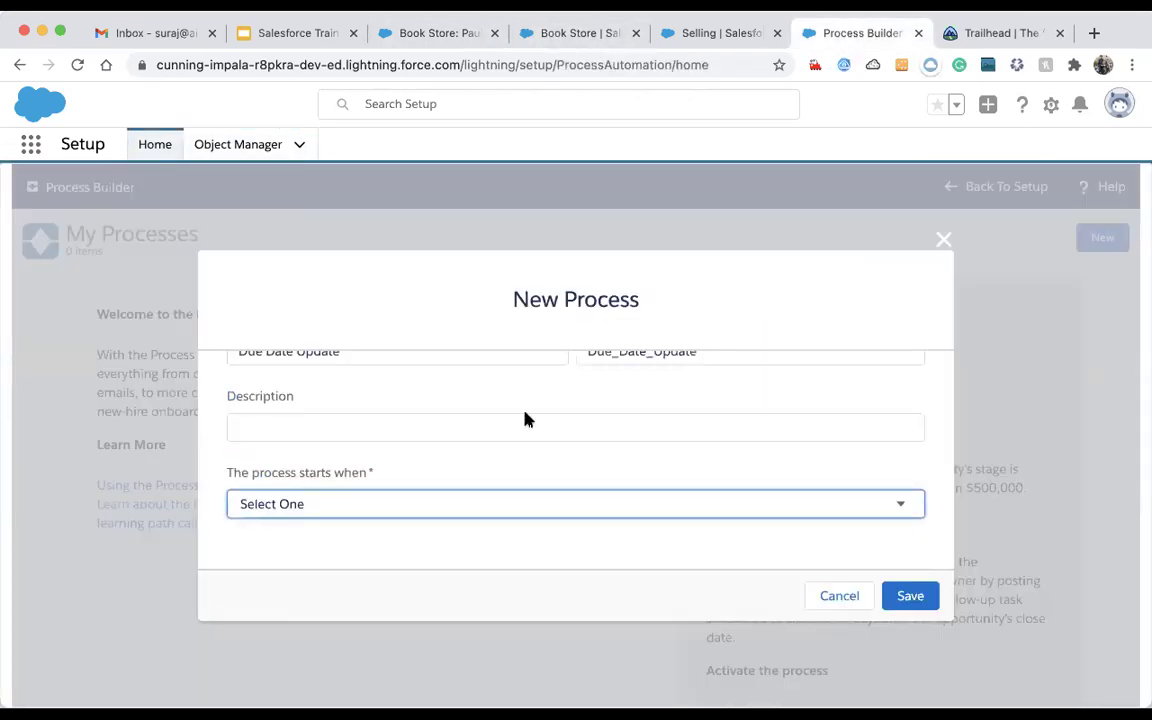
click(467, 503)
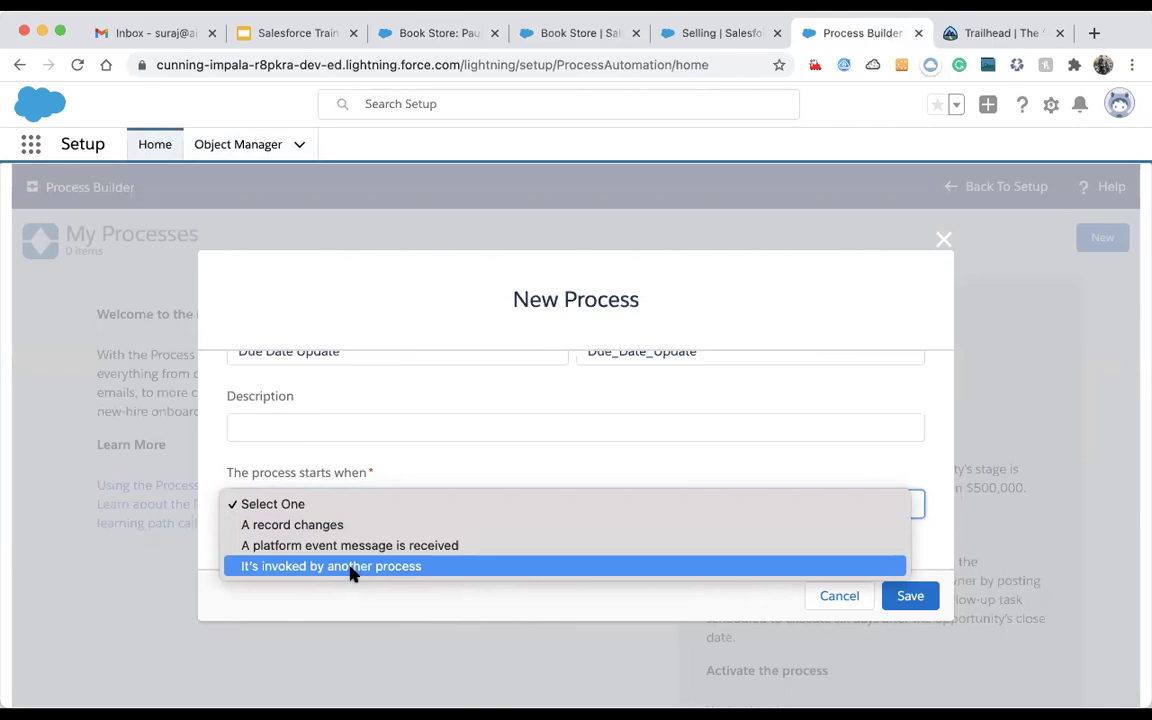
click(293, 525)
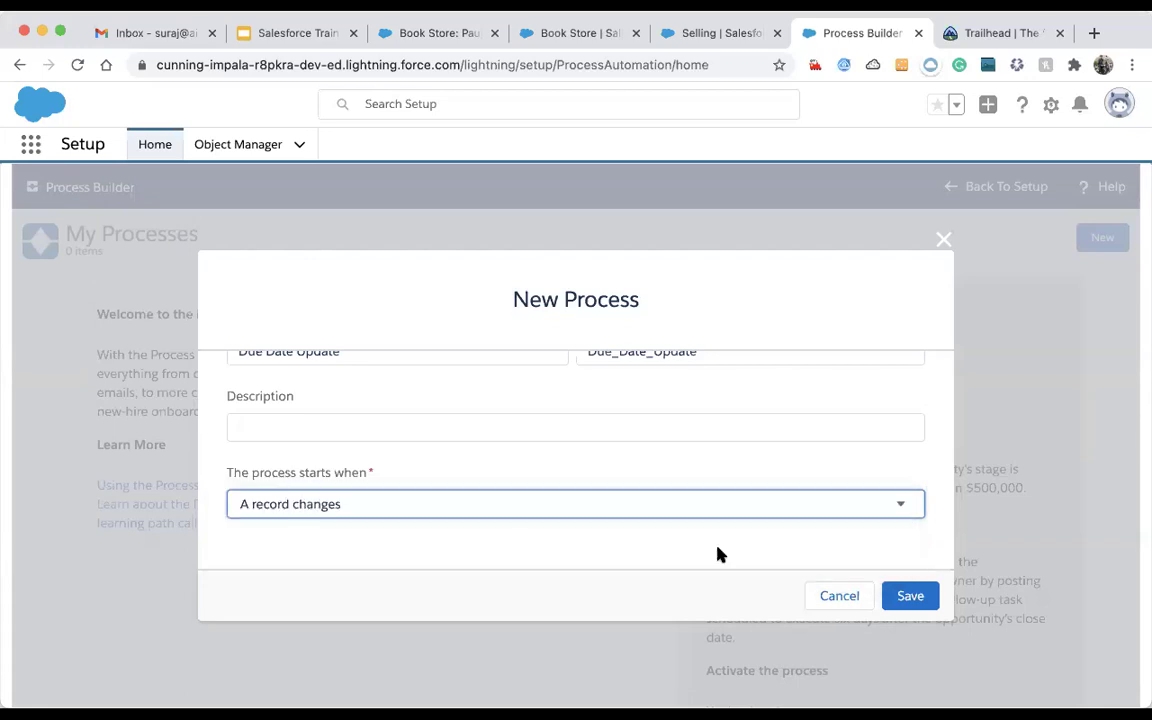
click(906, 596)
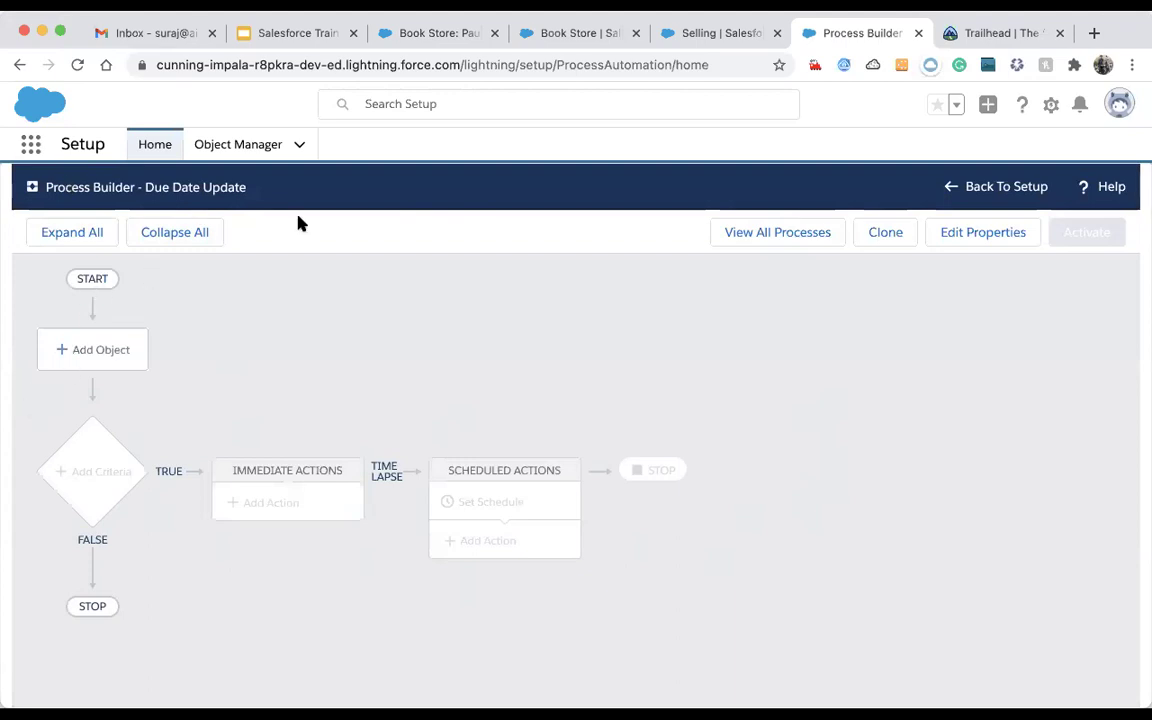
- Review the Book Store and Selling field lists and the open book store record, and return to Process Builder
click(684, 40)
click(572, 40)
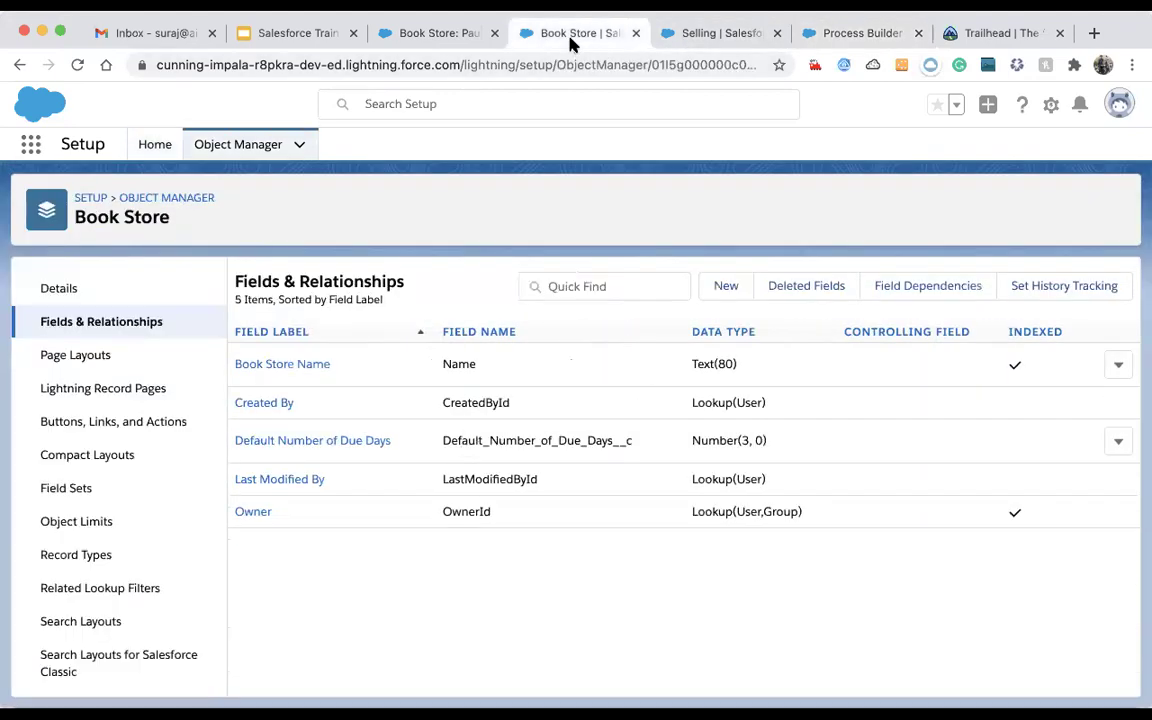
click(830, 33)
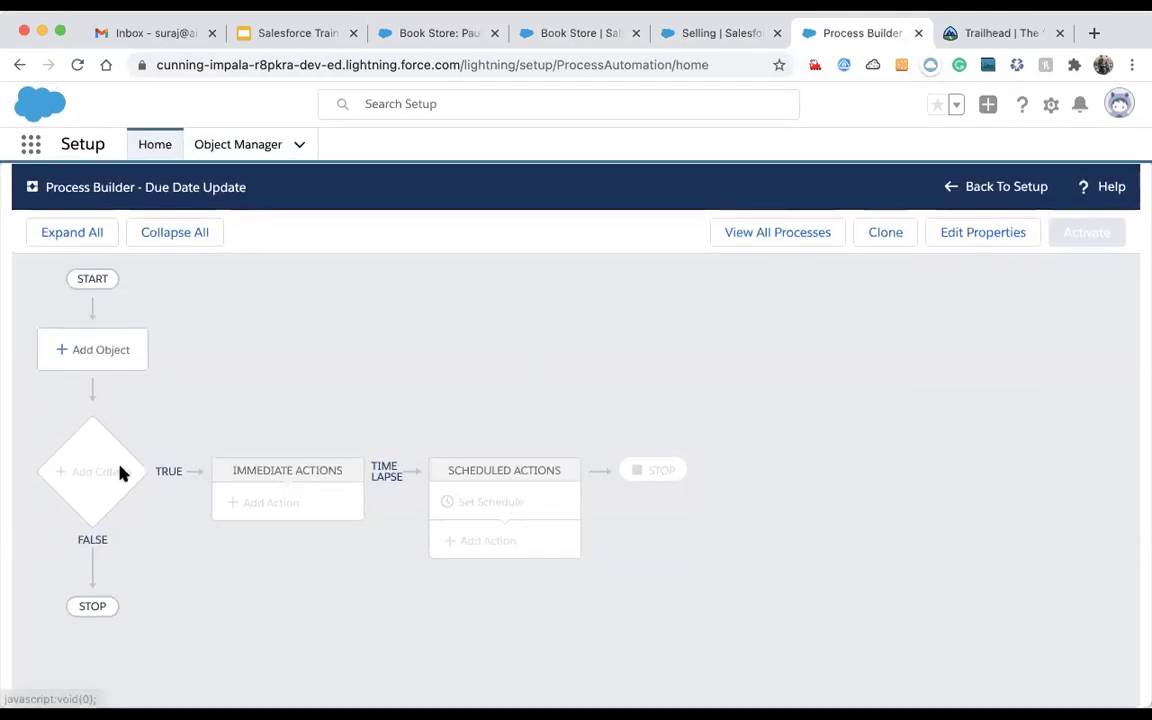
click(705, 33)
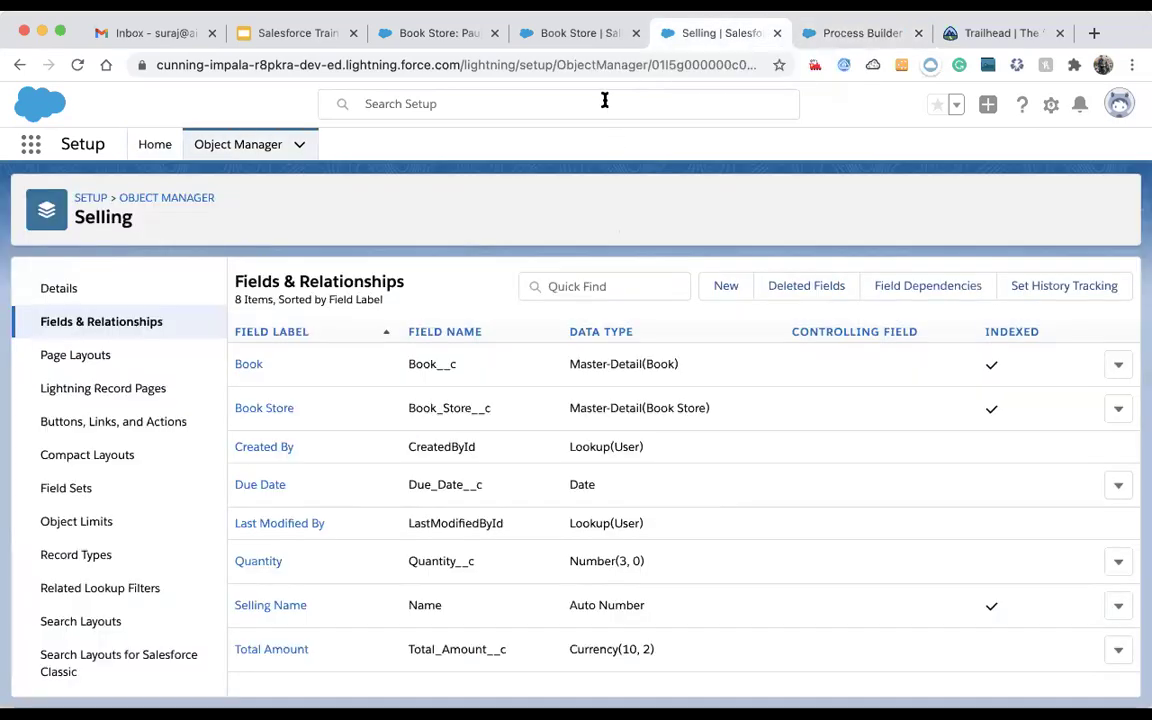
click(836, 36)
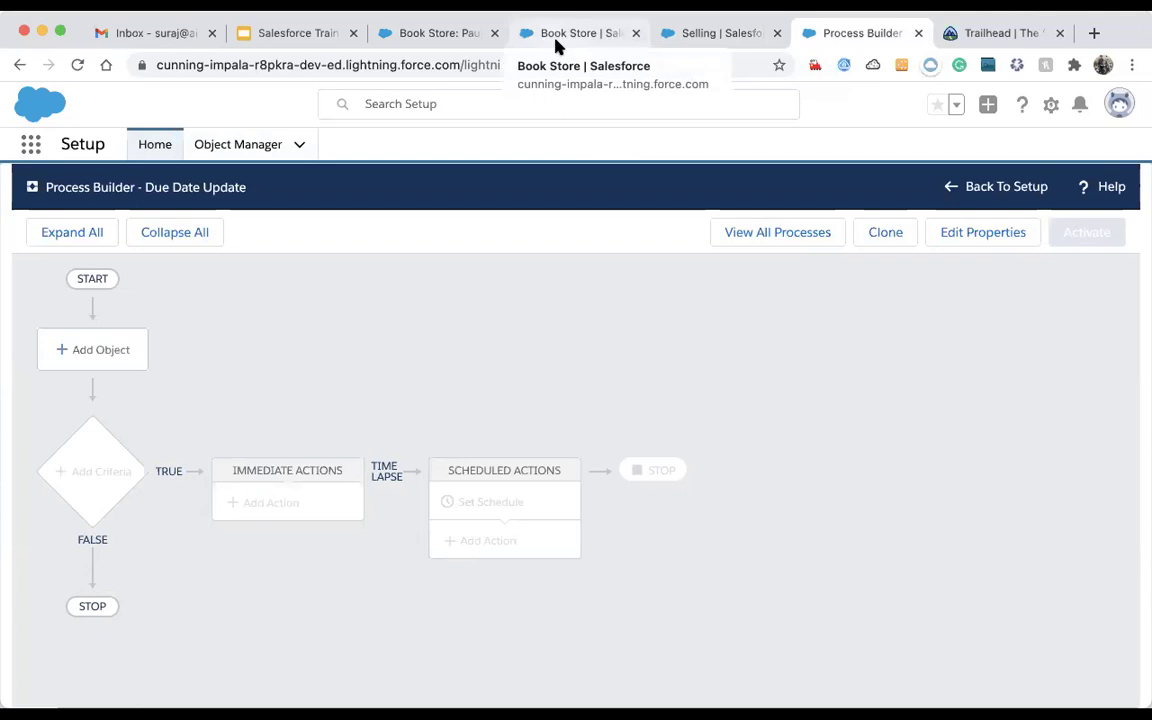
click(557, 40)
click(452, 38)
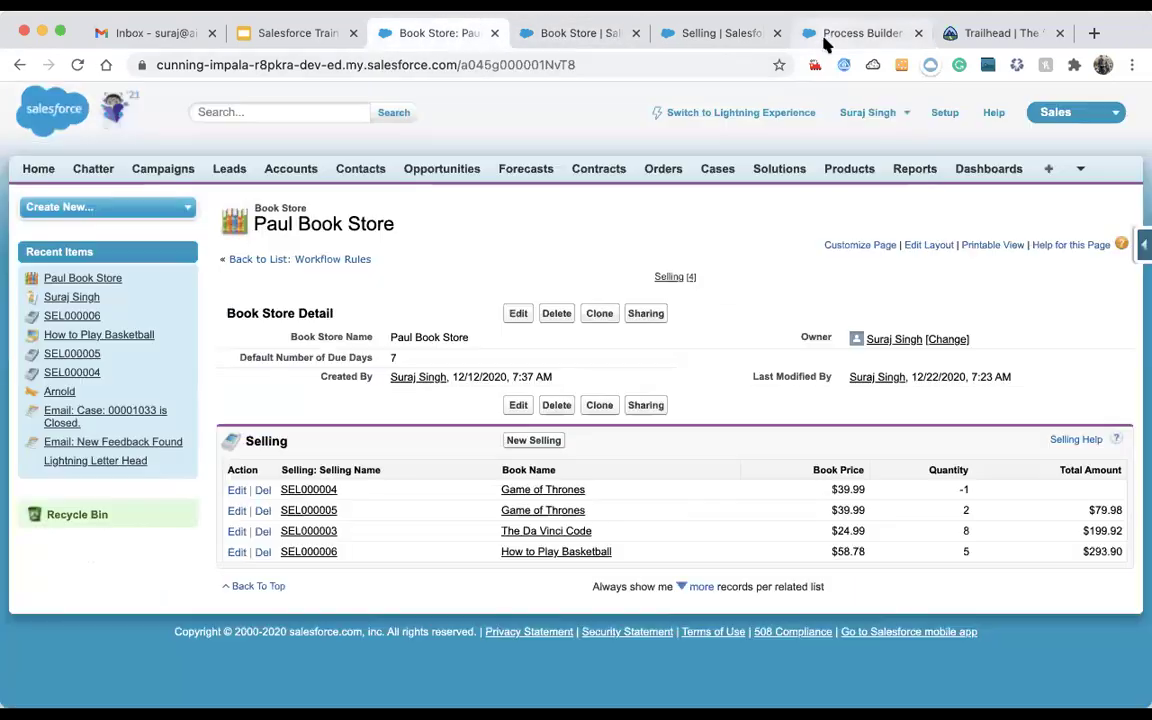
click(828, 38)
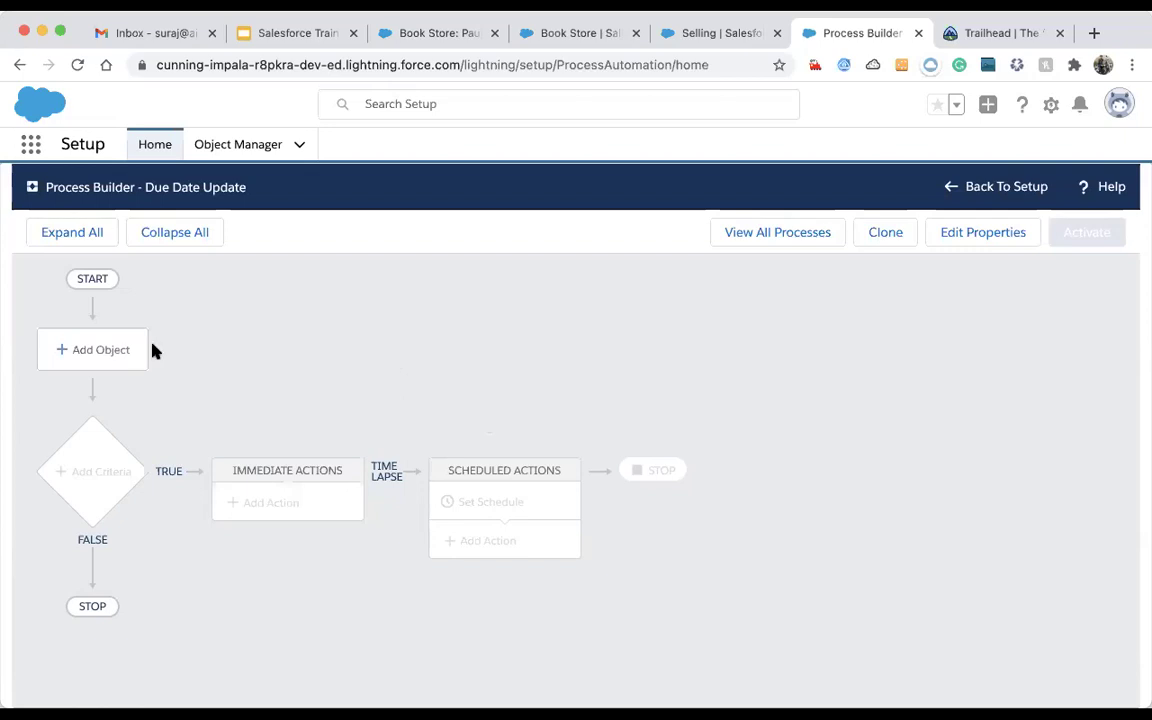
- Set the process's object to Book Store, starting when a record is created or edited, and save it
click(127, 353)
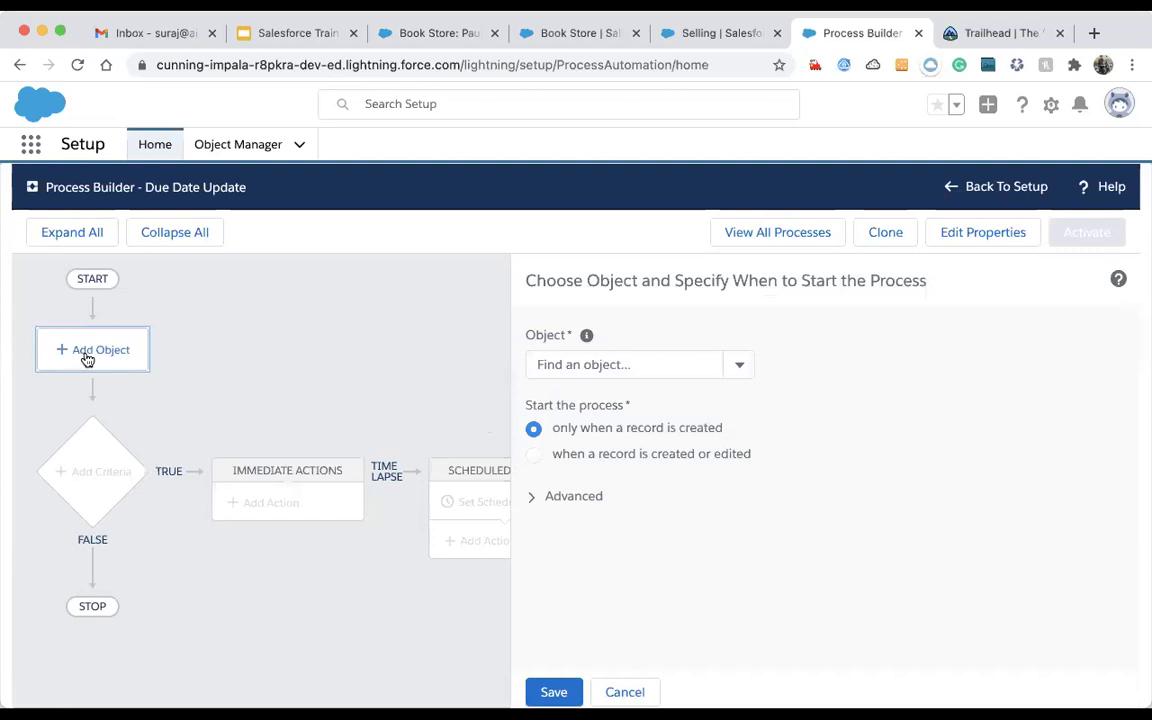
click(568, 367)
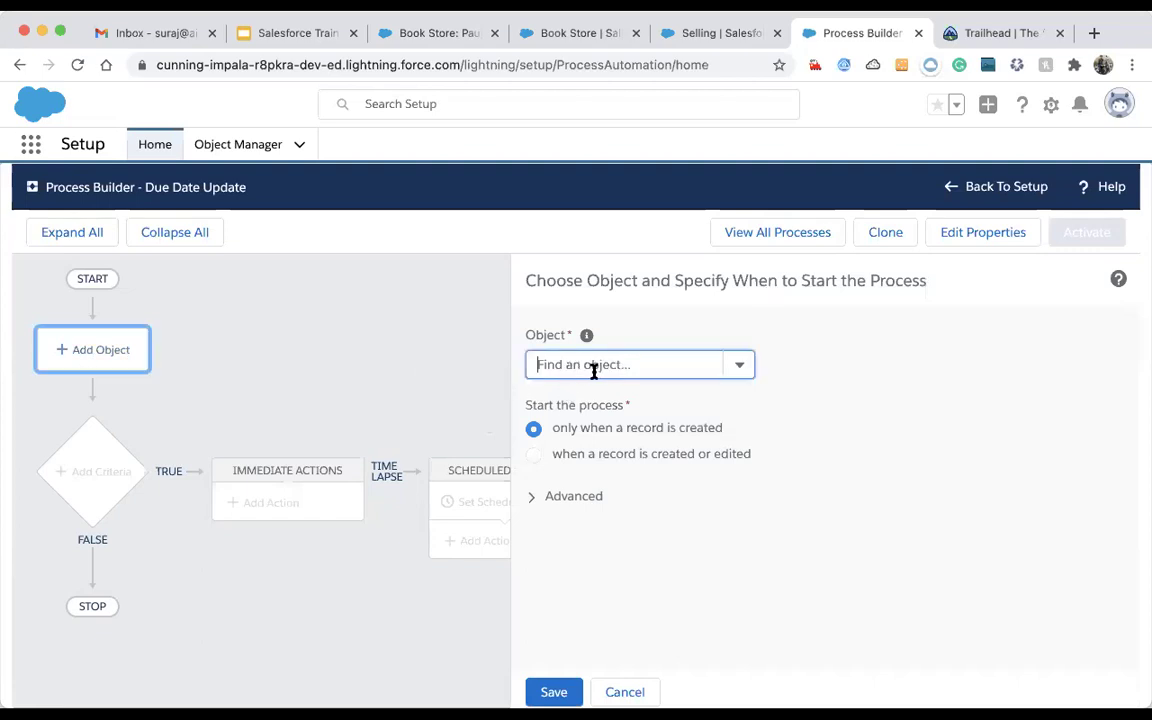
click(593, 368)
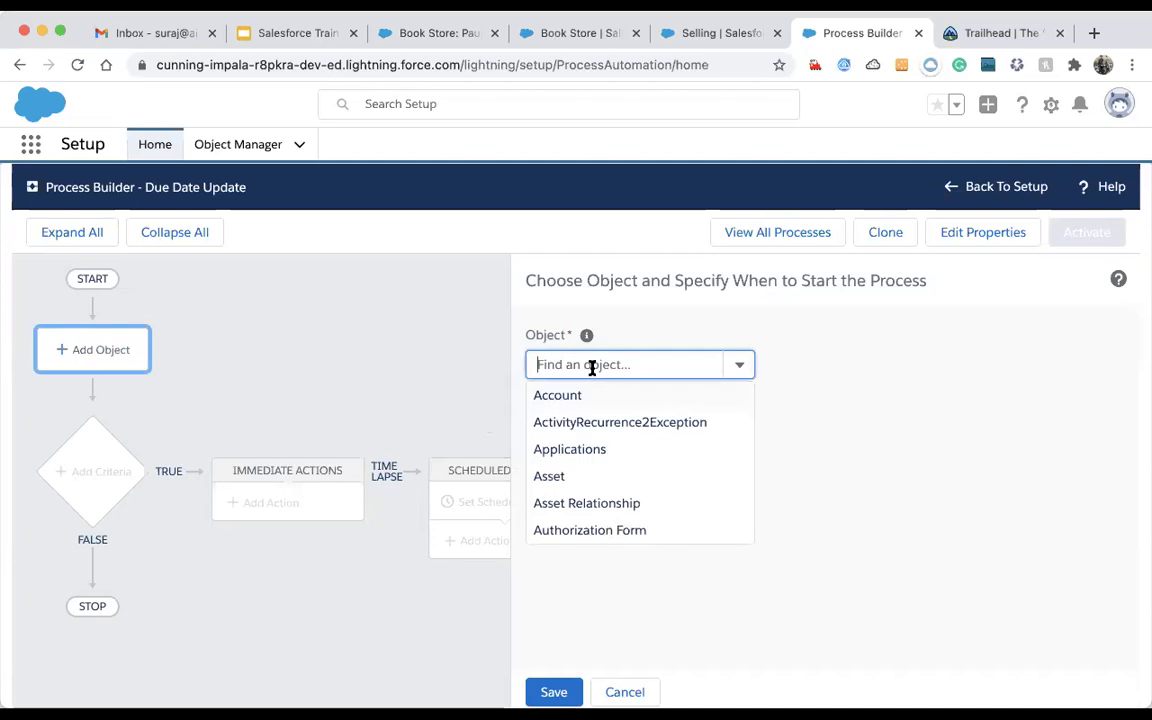
text(Sel)
key(BackSpace)
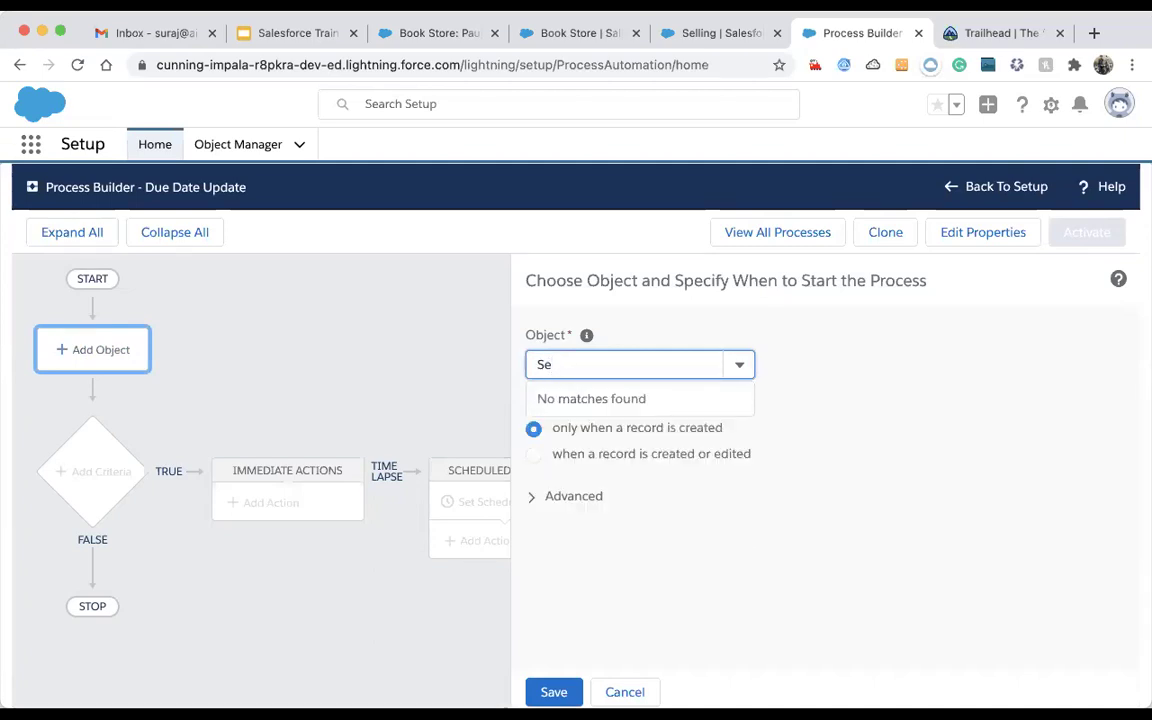
key(BackSpace)
key(BackSpace)
text(Bl)
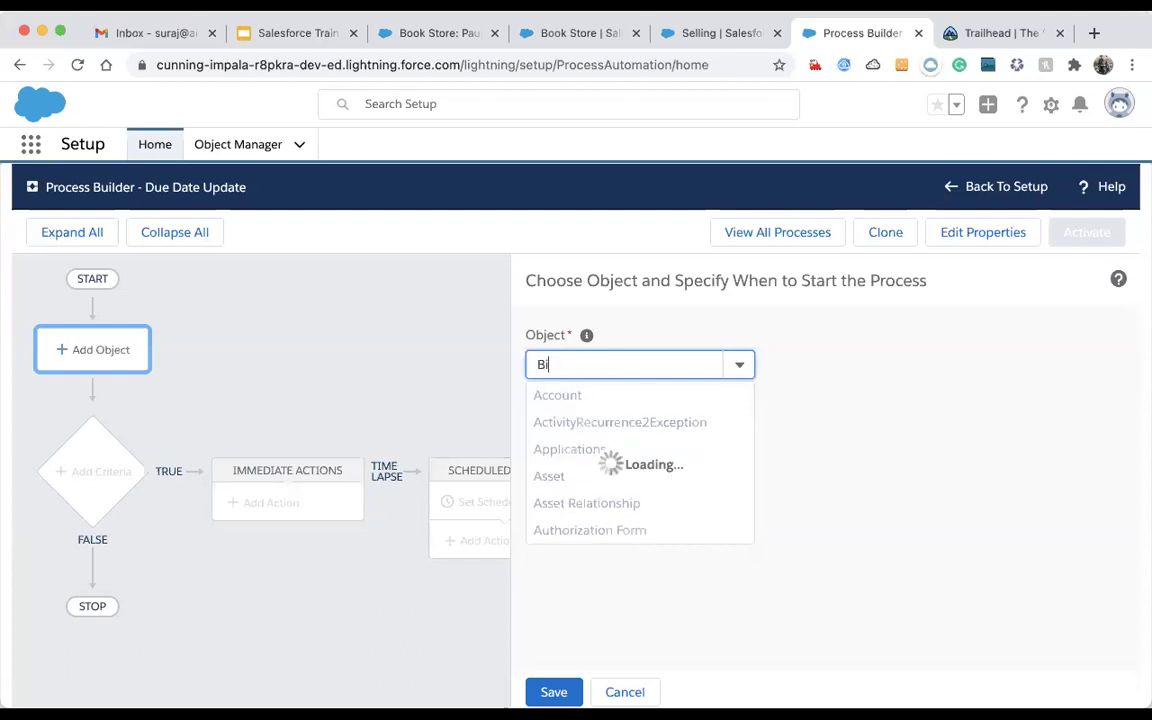
key(BackSpace)
text(ook)
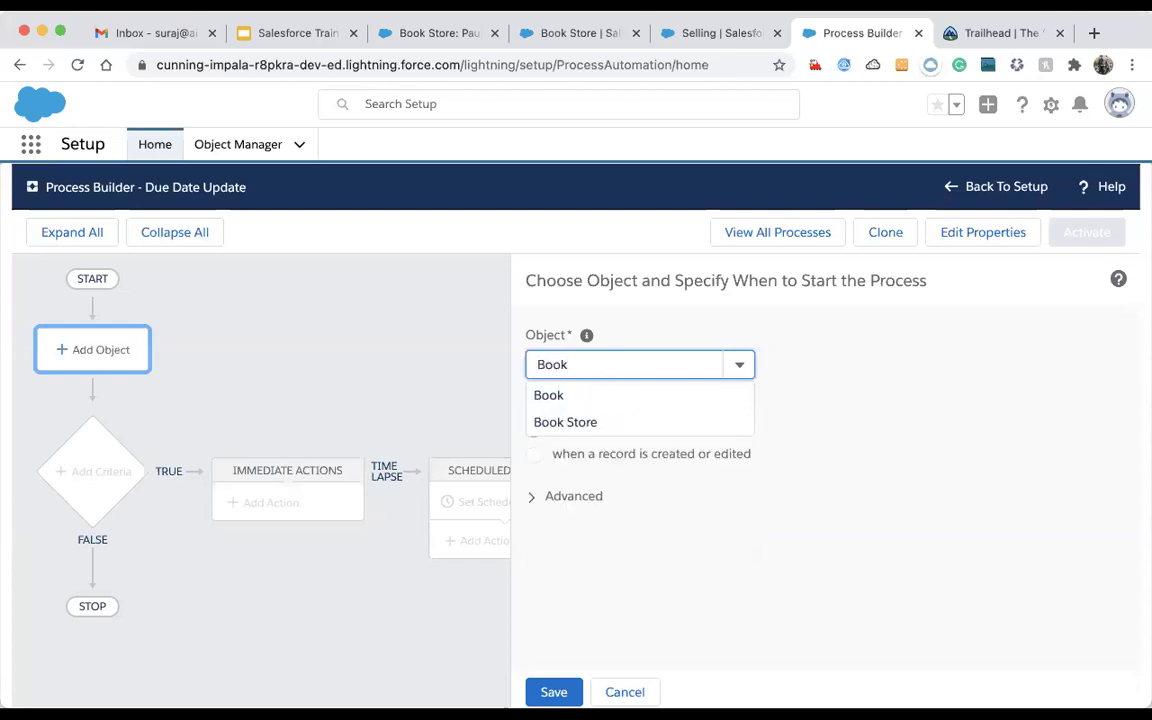
click(571, 424)
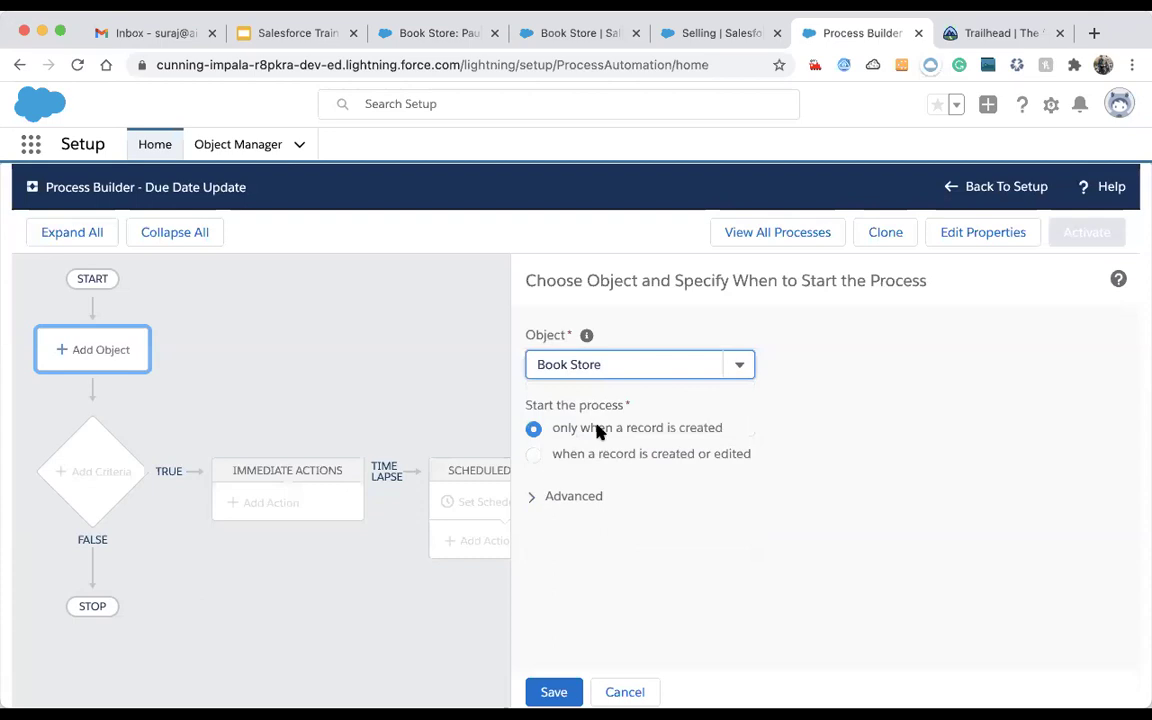
click(533, 456)
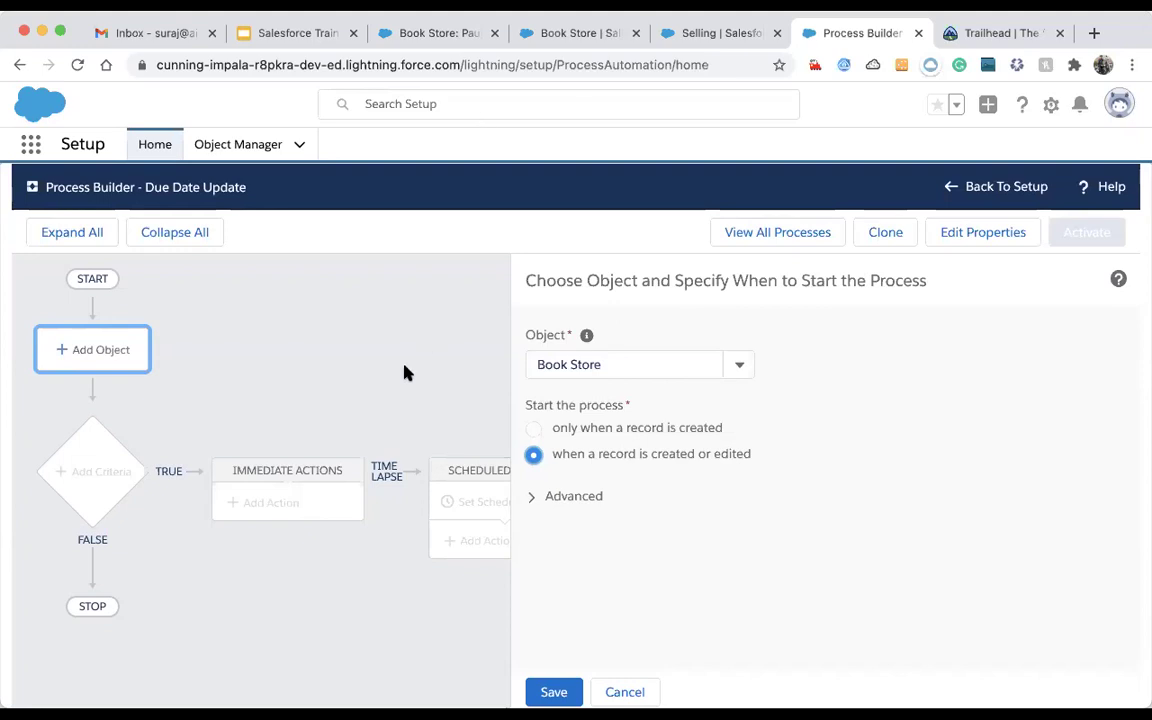
click(554, 694)
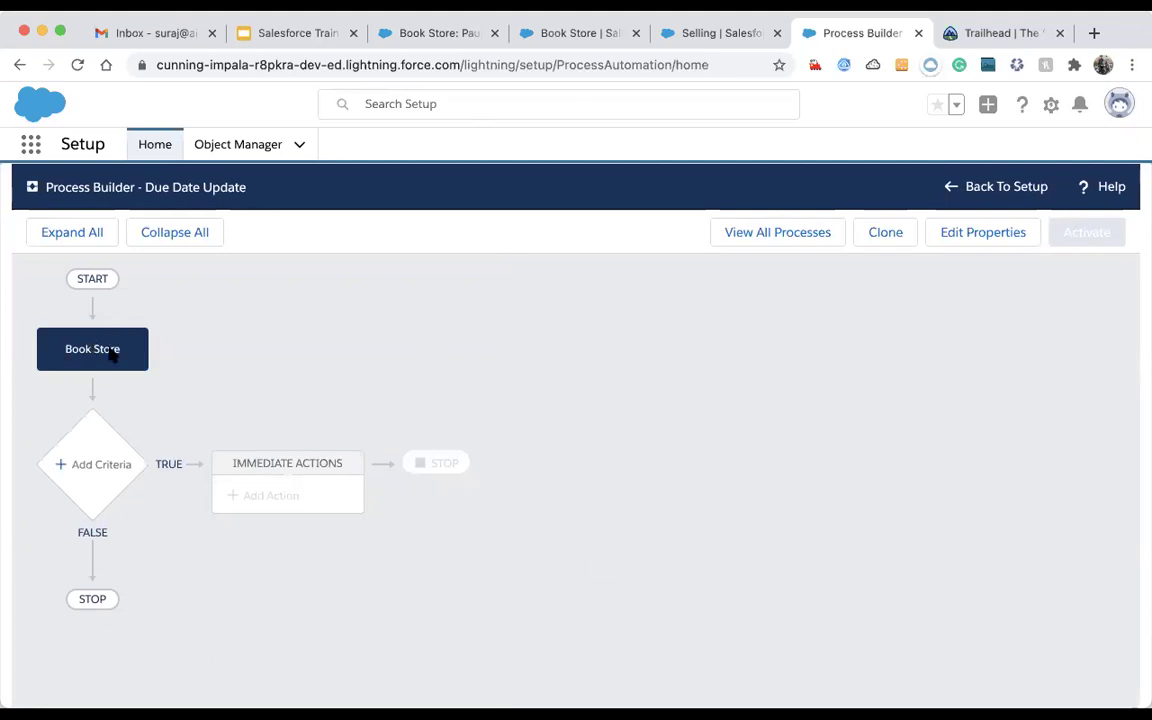
- Add a criteria node named No Criteria that executes its actions without criteria, and save it
click(110, 448)
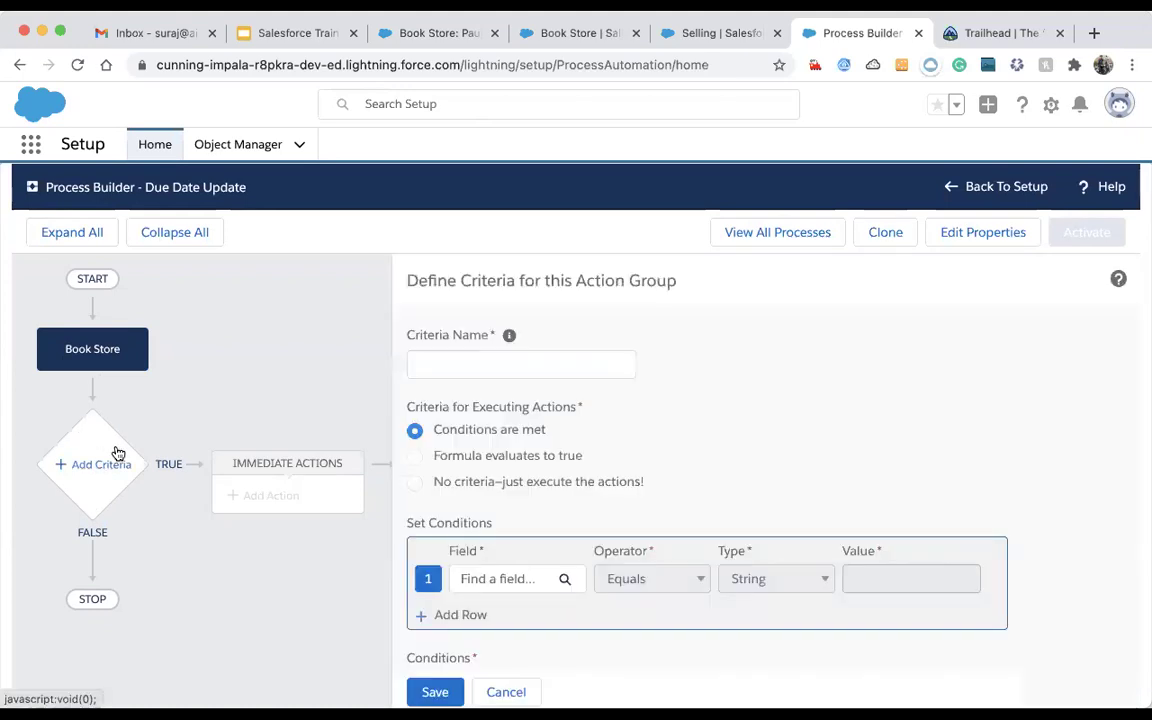
click(453, 359)
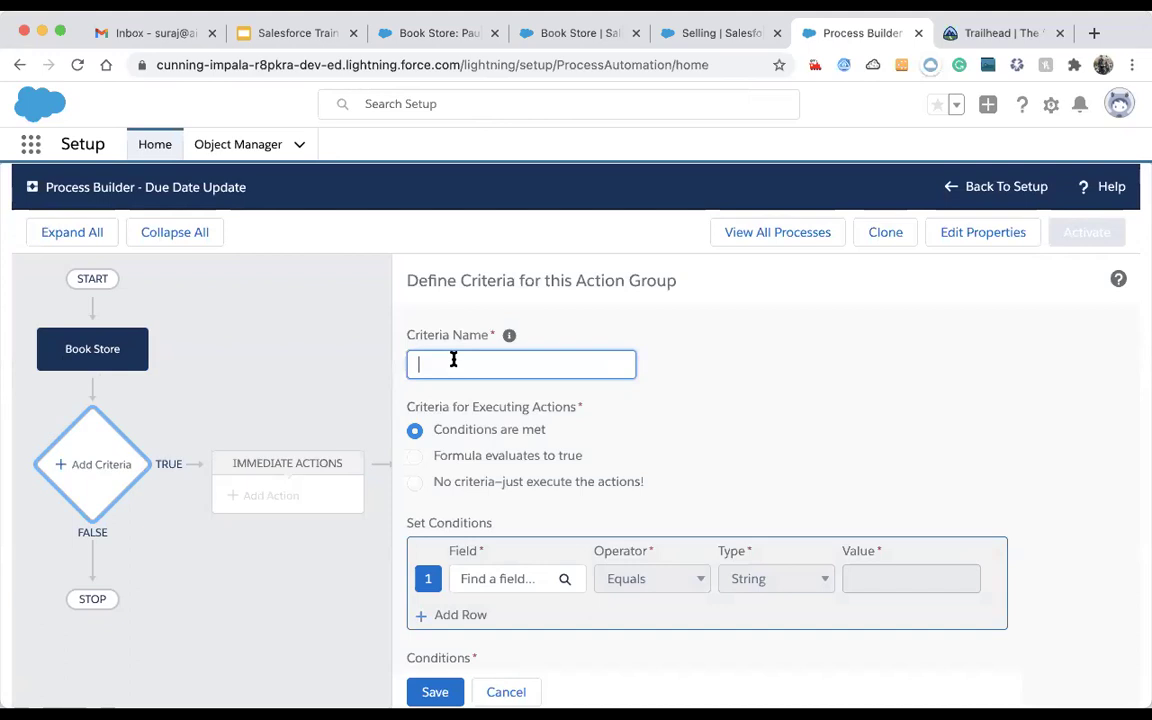
text(Due)
key(BackSpace)
key(BackSpace)
key(BackSpace)
click(416, 484)
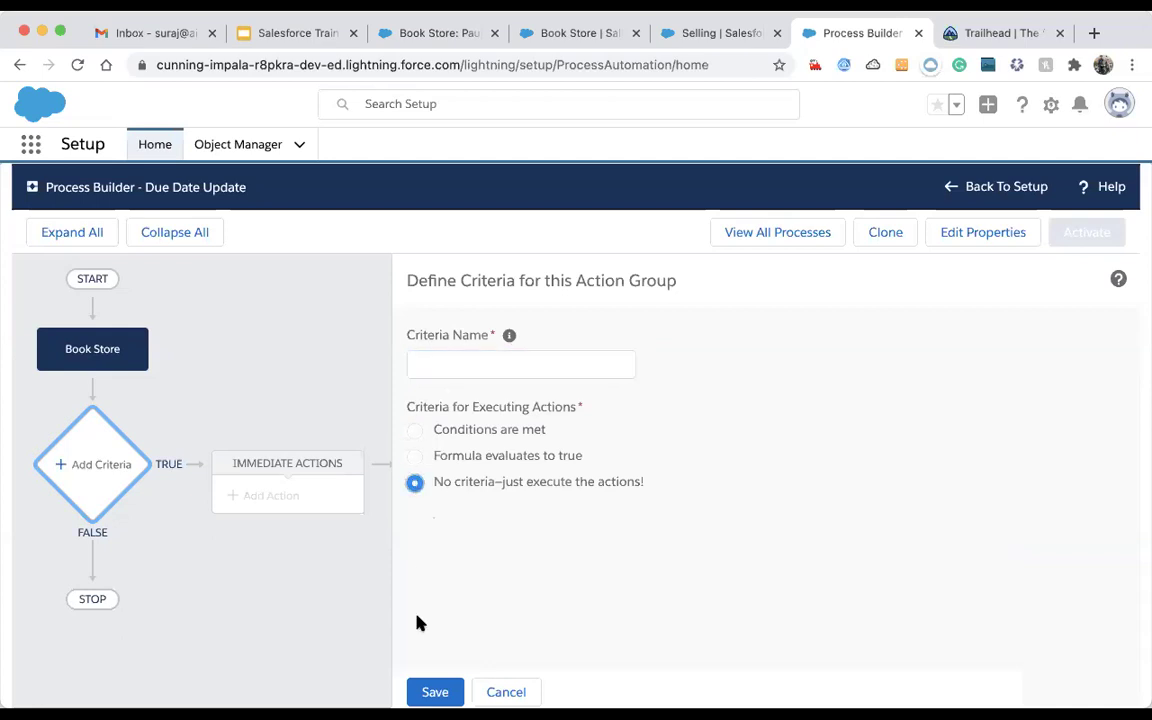
click(435, 692)
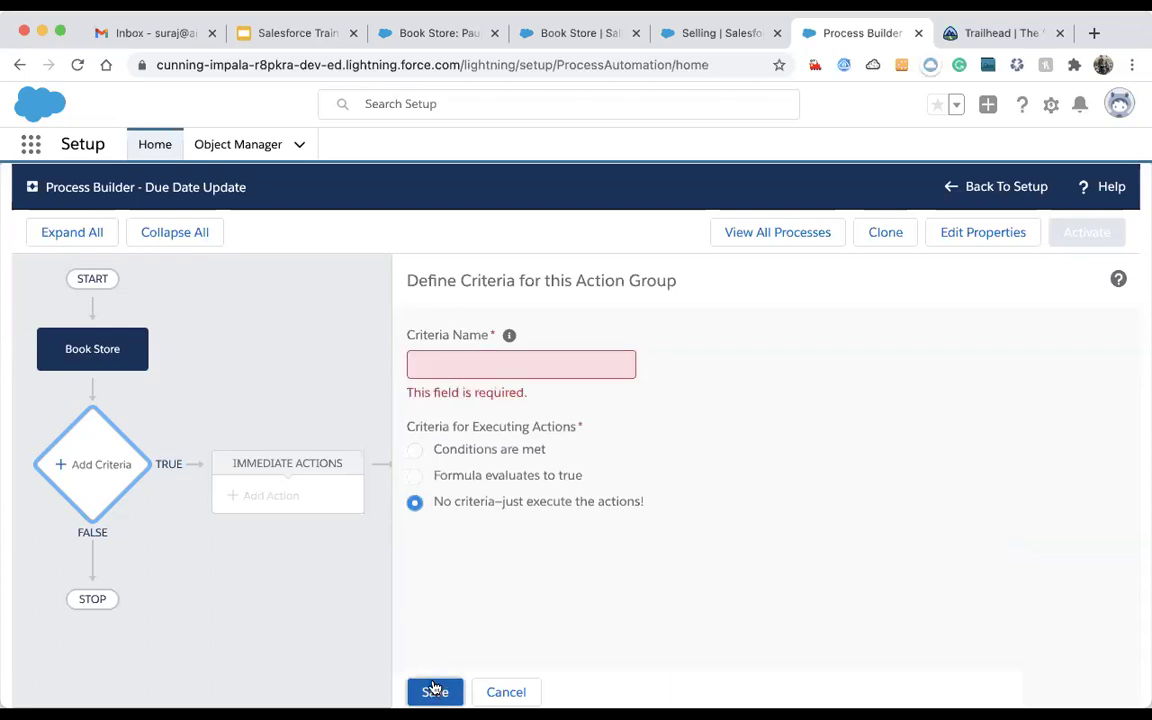
click(458, 360)
text(No C)
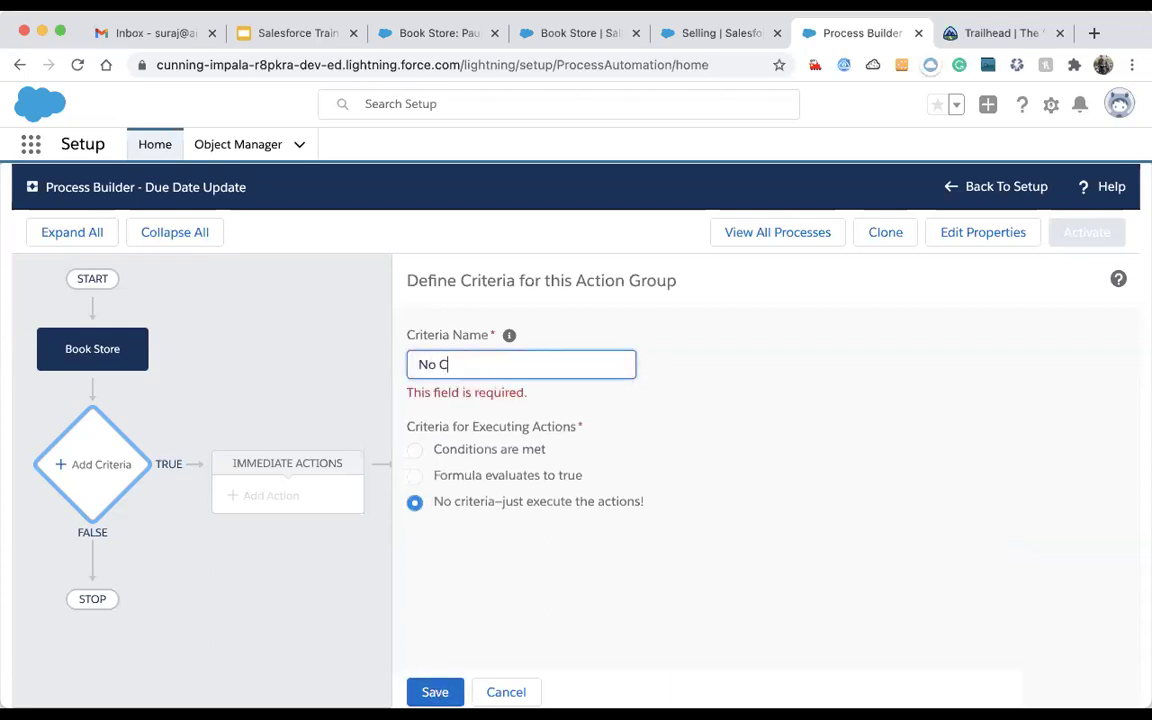
text(riteria)
click(435, 690)
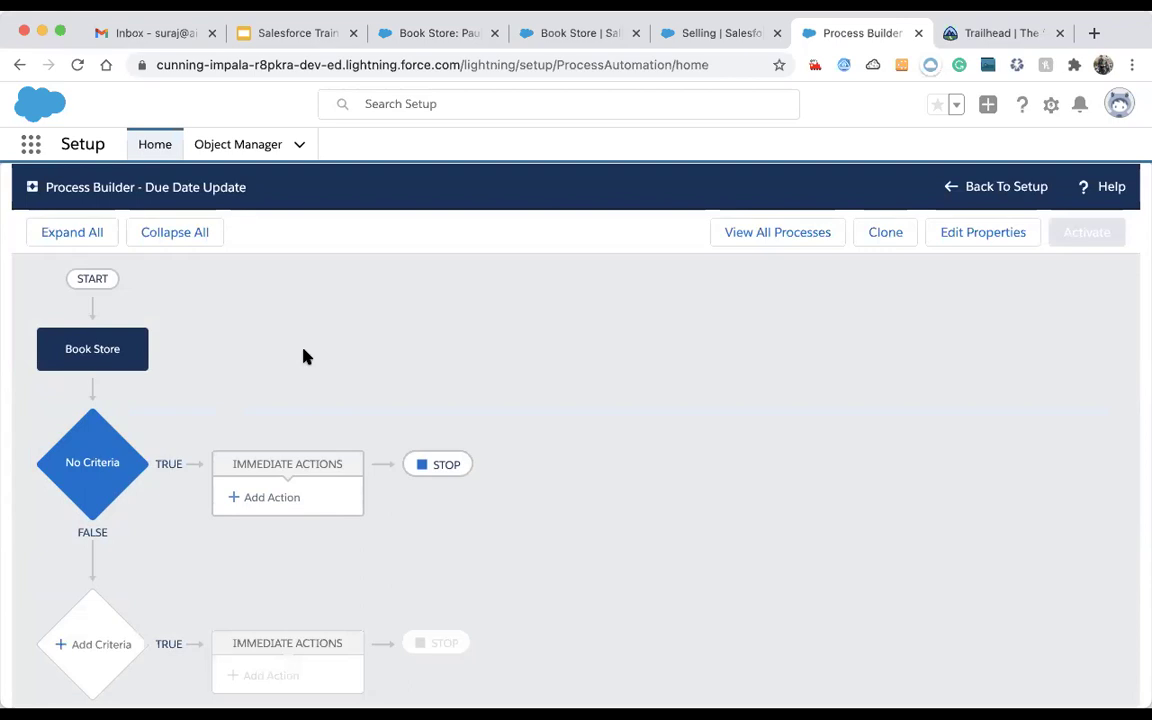
- Reopen the No Criteria node and rename it Number of Due Days Changed
click(78, 440)
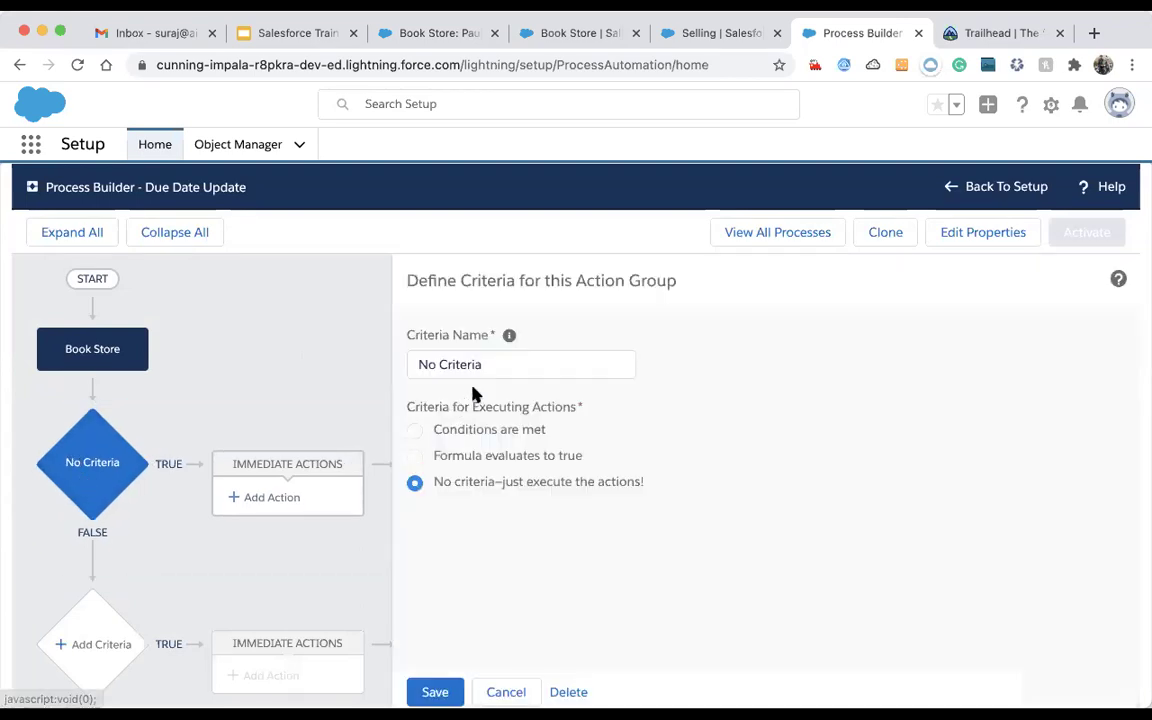
click(478, 364)
drag(478, 364, 391, 368)
key(BackSpace)
text(Du)
key(BackSpace)
text(N)
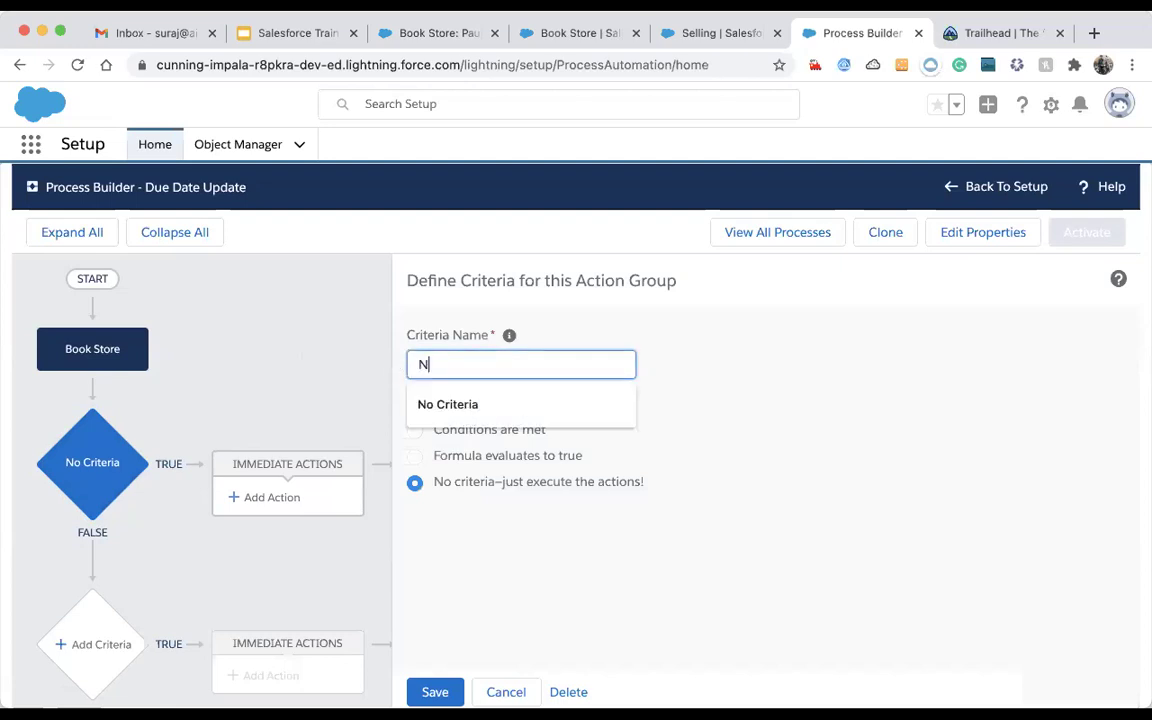
text(umber )
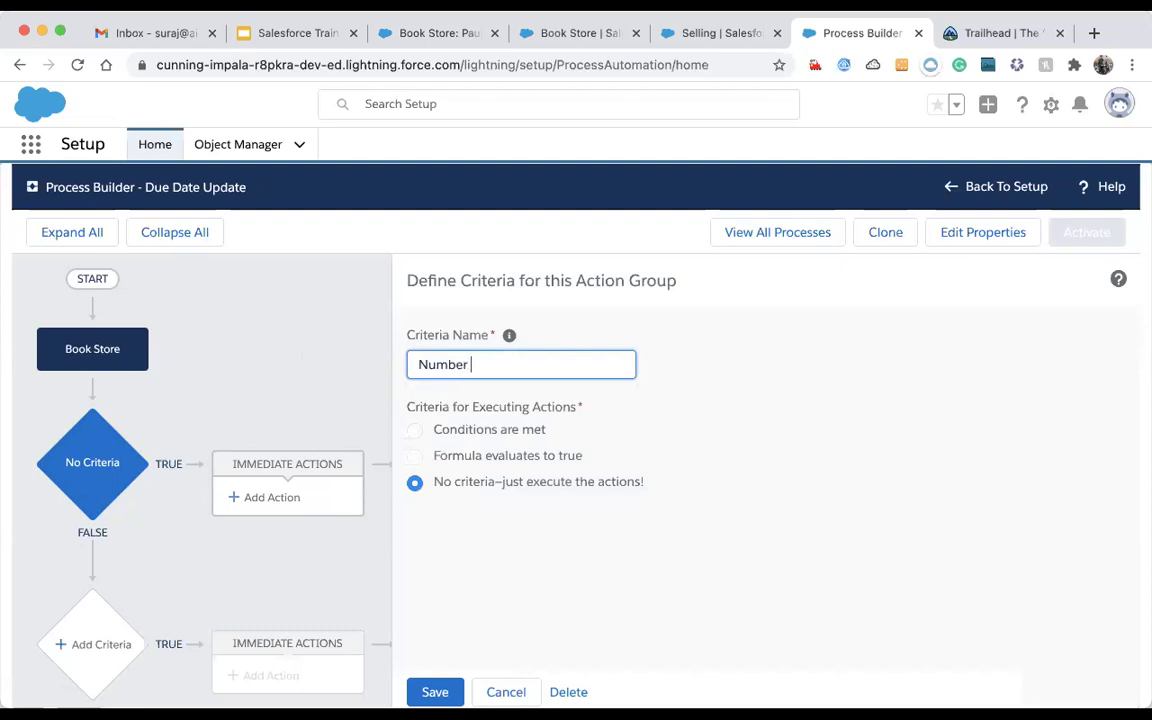
text(of Due Days Changed)
click(417, 432)
scroll(530, 470, down, 3)
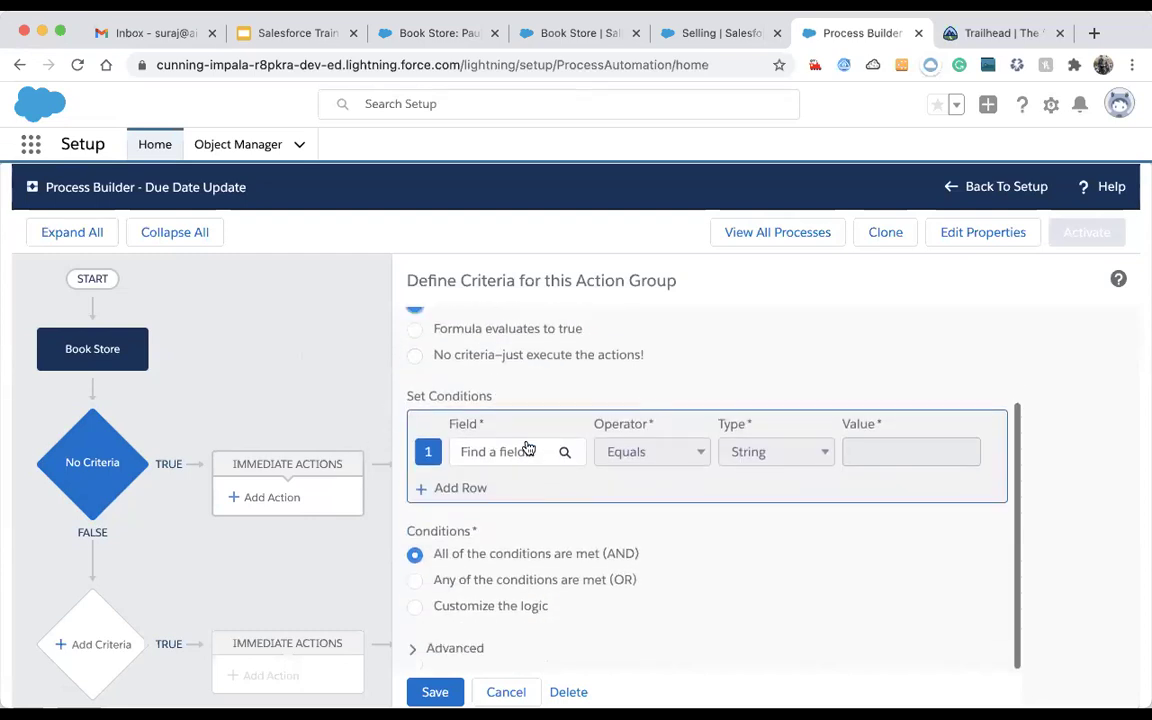
click(524, 451)
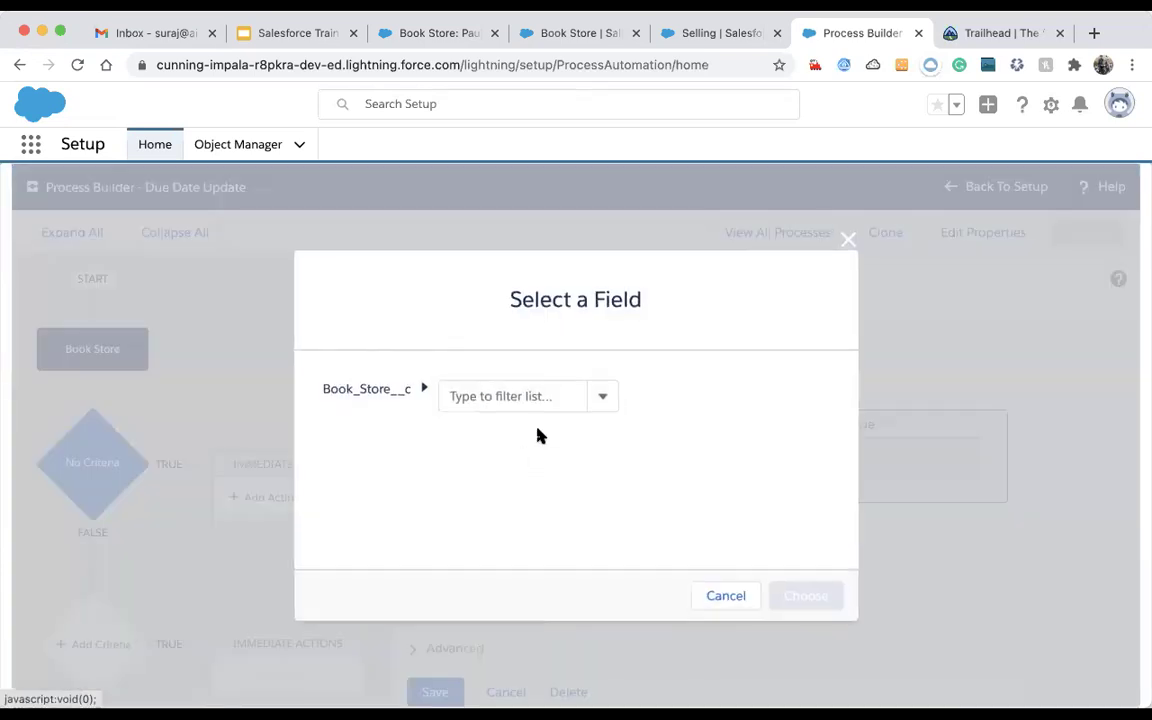
click(848, 241)
scroll(560, 400, up, 1)
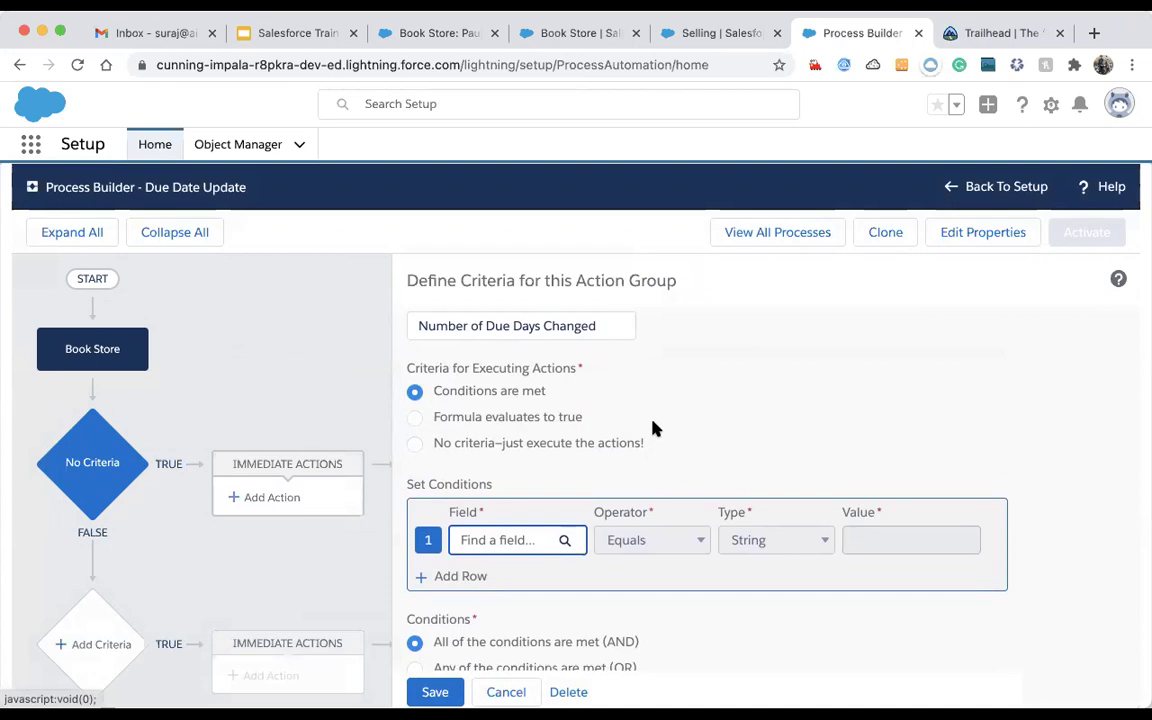
scroll(645, 430, up, 1)
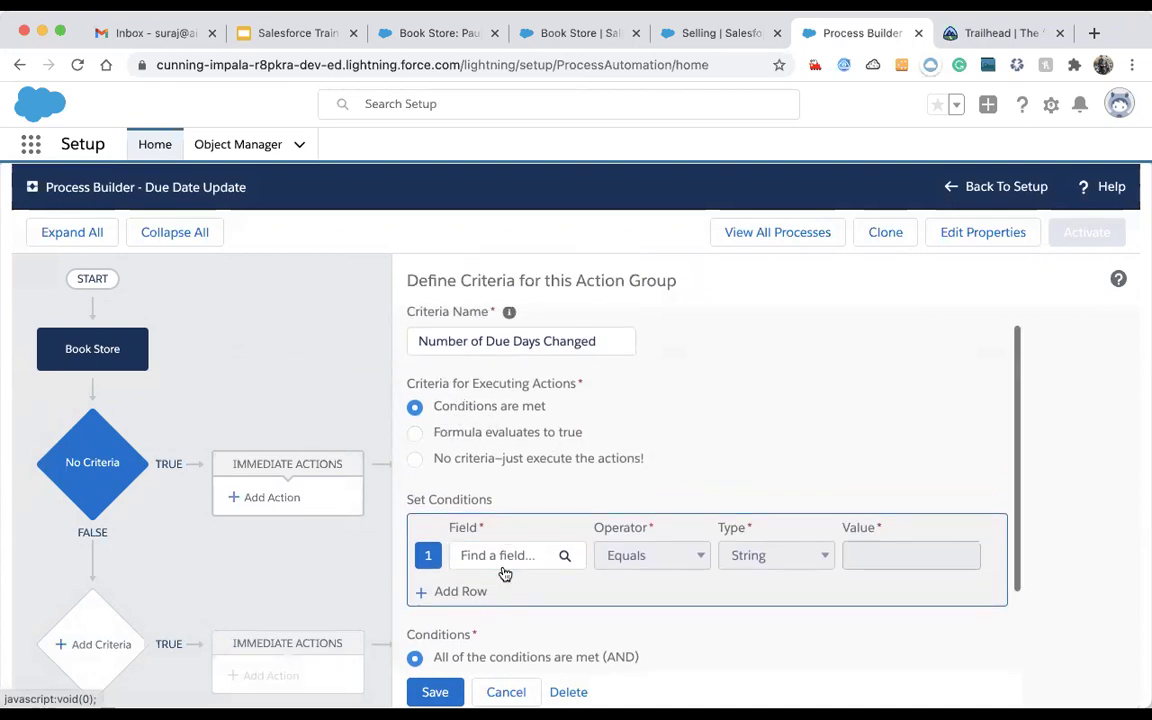
scroll(504, 571, down, 2)
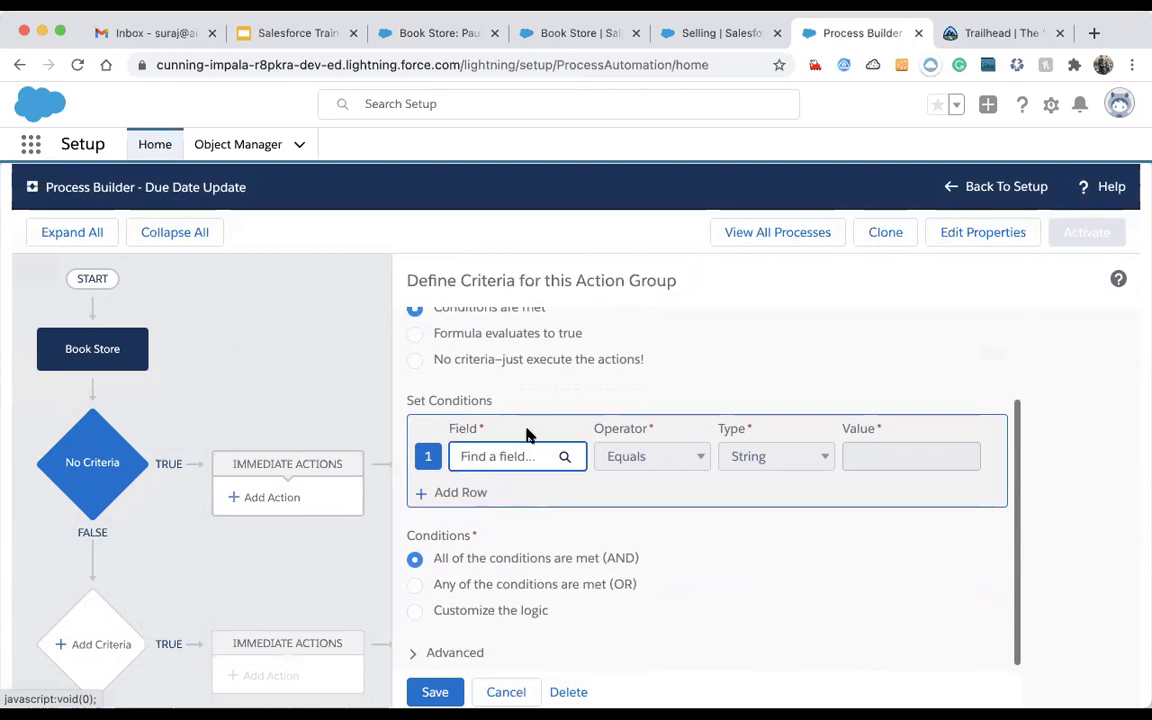
- Make the Number of Due Days Changed criteria execute when a formula evaluates to true, and open its empty formula for editing
scroll(527, 435, up, 1)
click(415, 401)
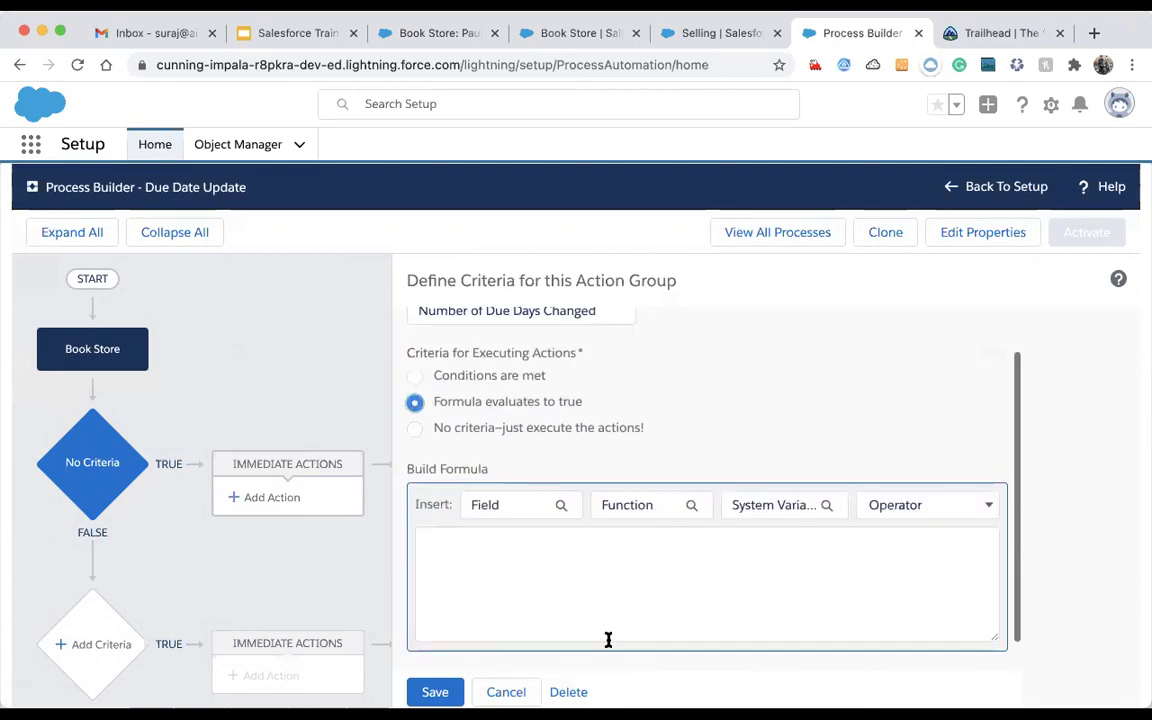
click(639, 579)
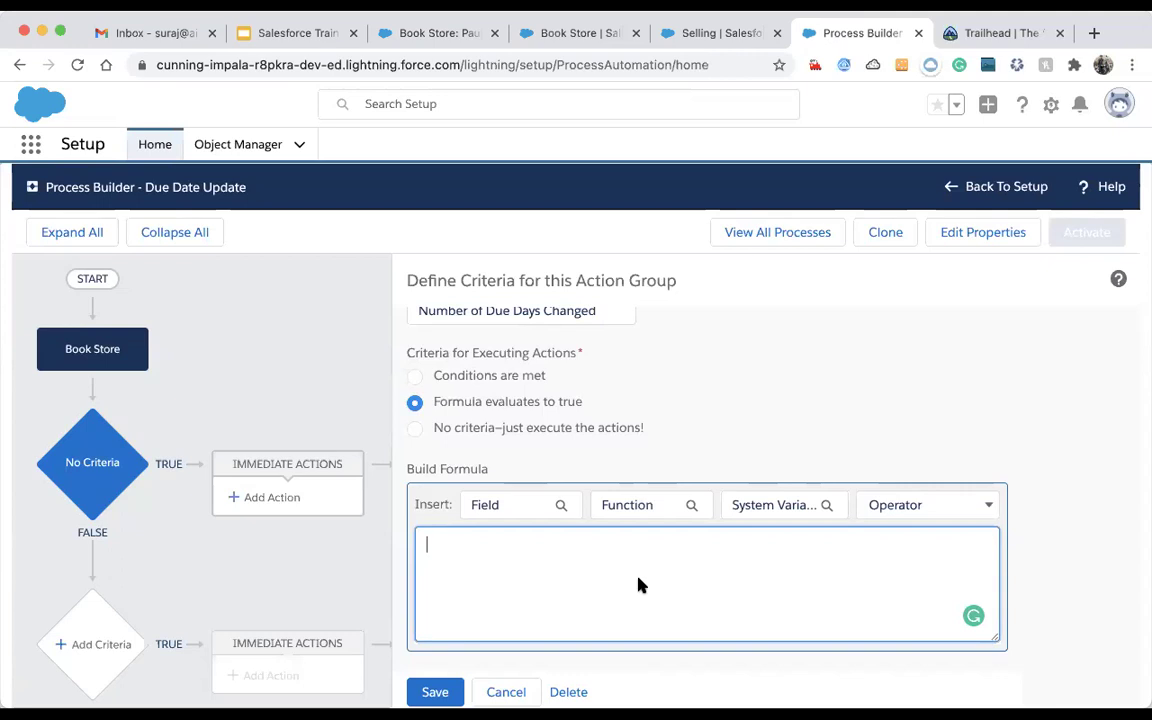
- Switch to the Salesforce Classic book store page, open Setup from there, and search it for workflow
click(378, 36)
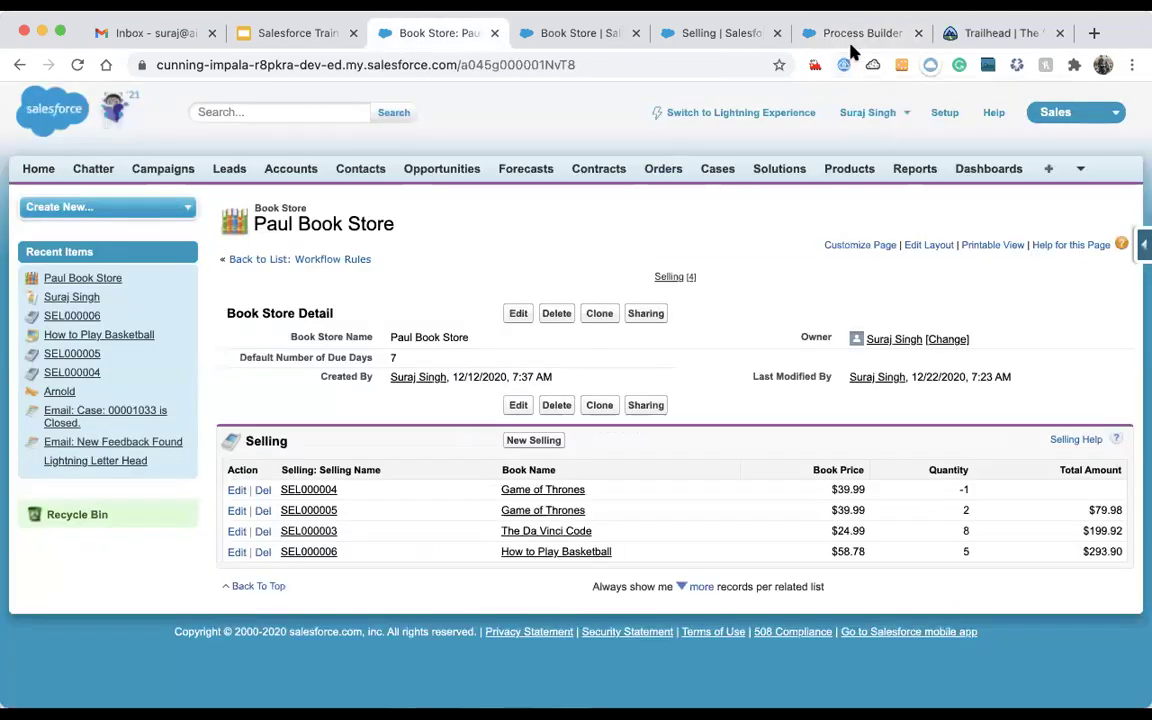
click(940, 115)
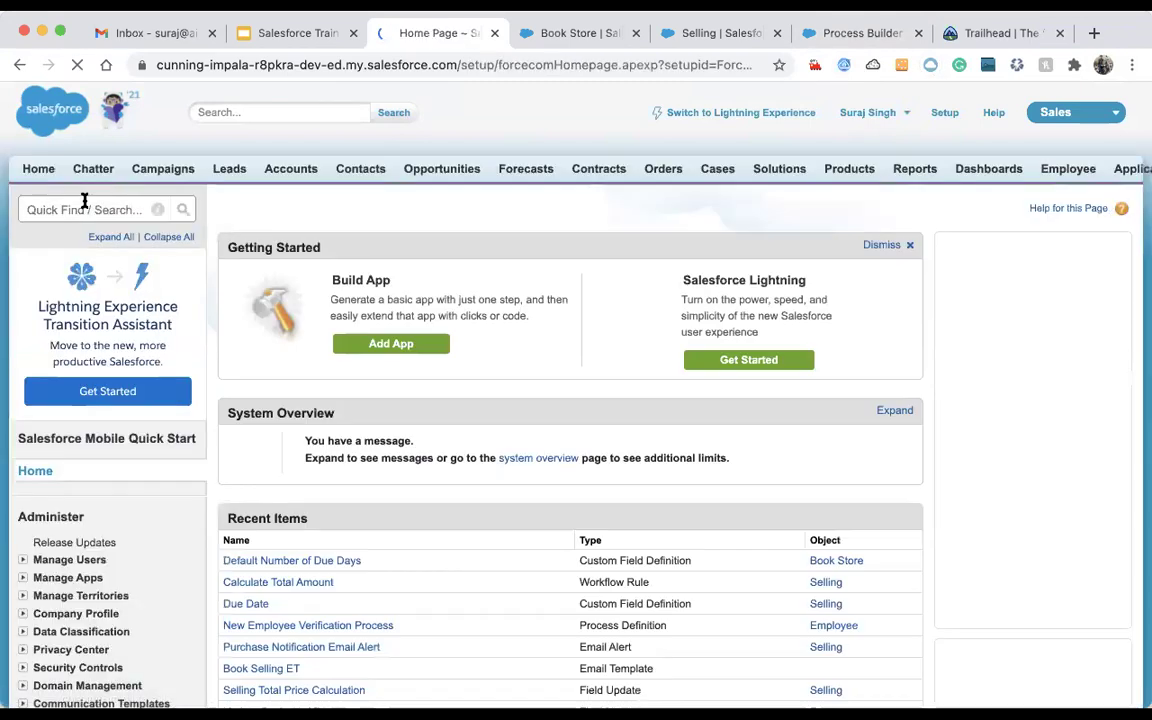
click(85, 207)
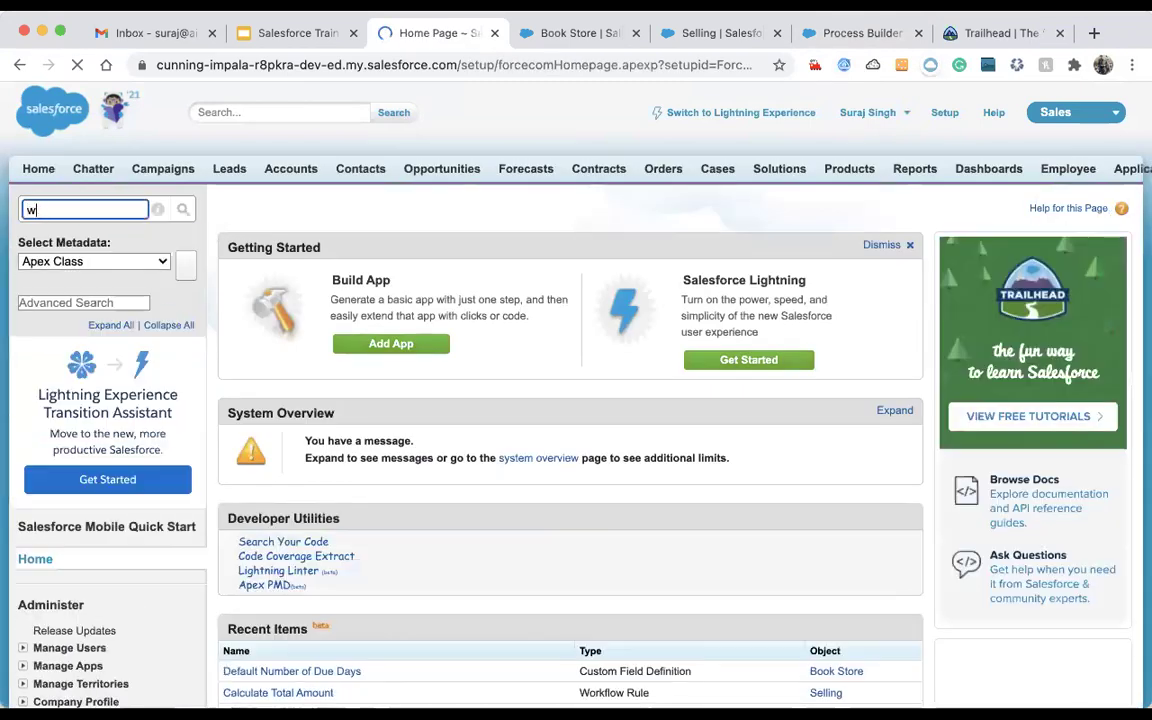
text(workflow)
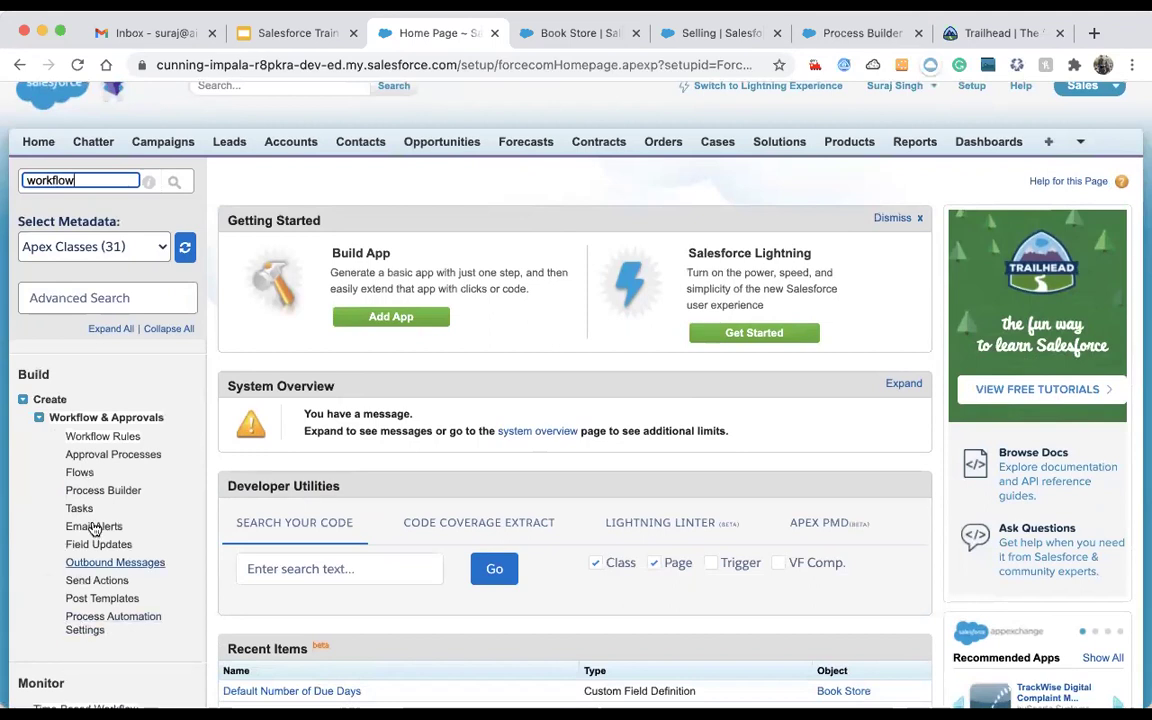
- Open the Calculate Total Amount workflow rule from the list of all workflow rules
scroll(113, 347, down, 3)
click(103, 317)
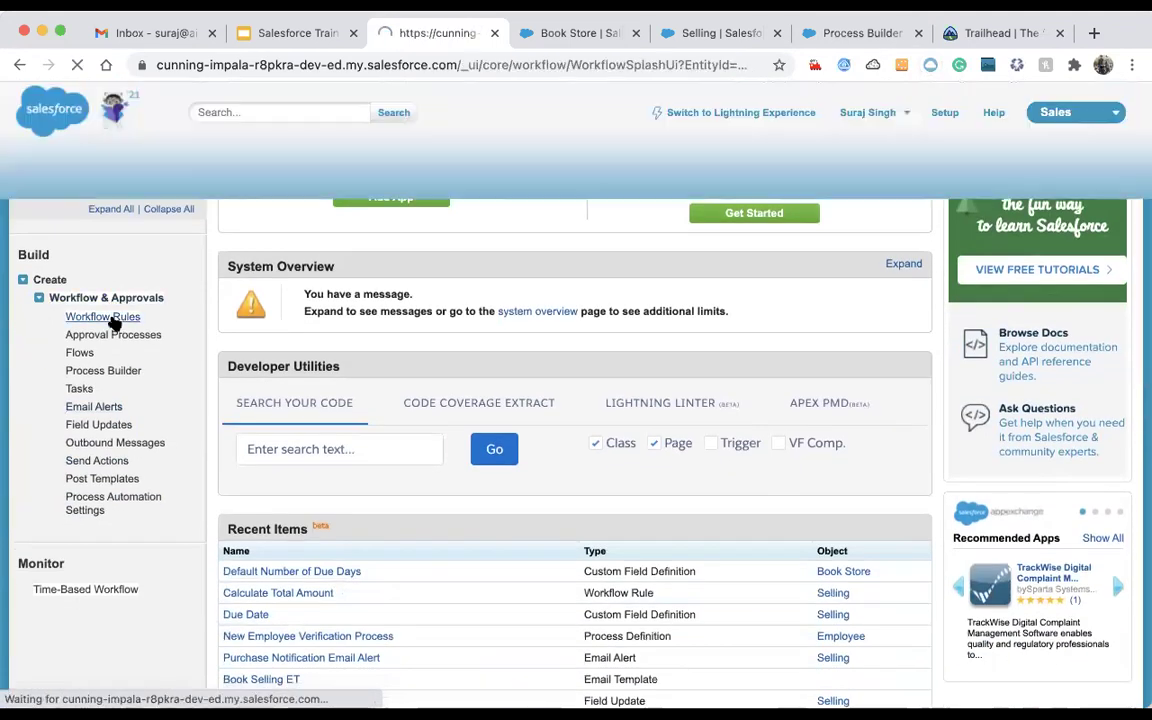
scroll(385, 463, down, 10)
scroll(250, 200, up, 3)
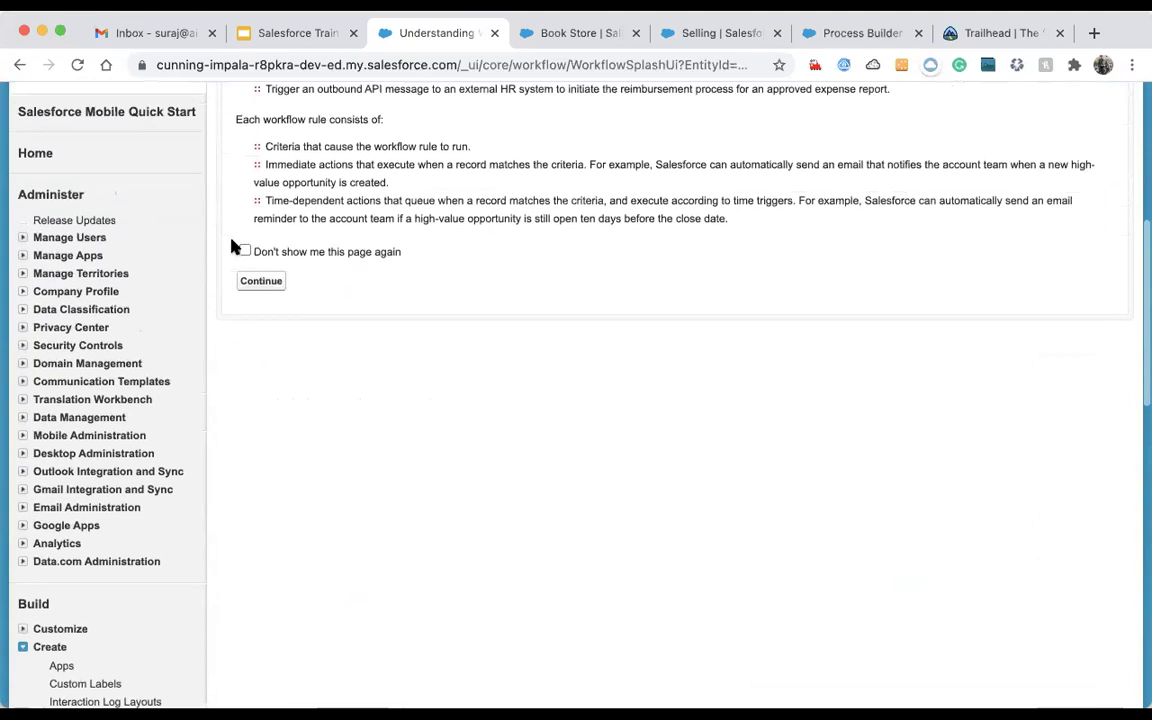
click(252, 290)
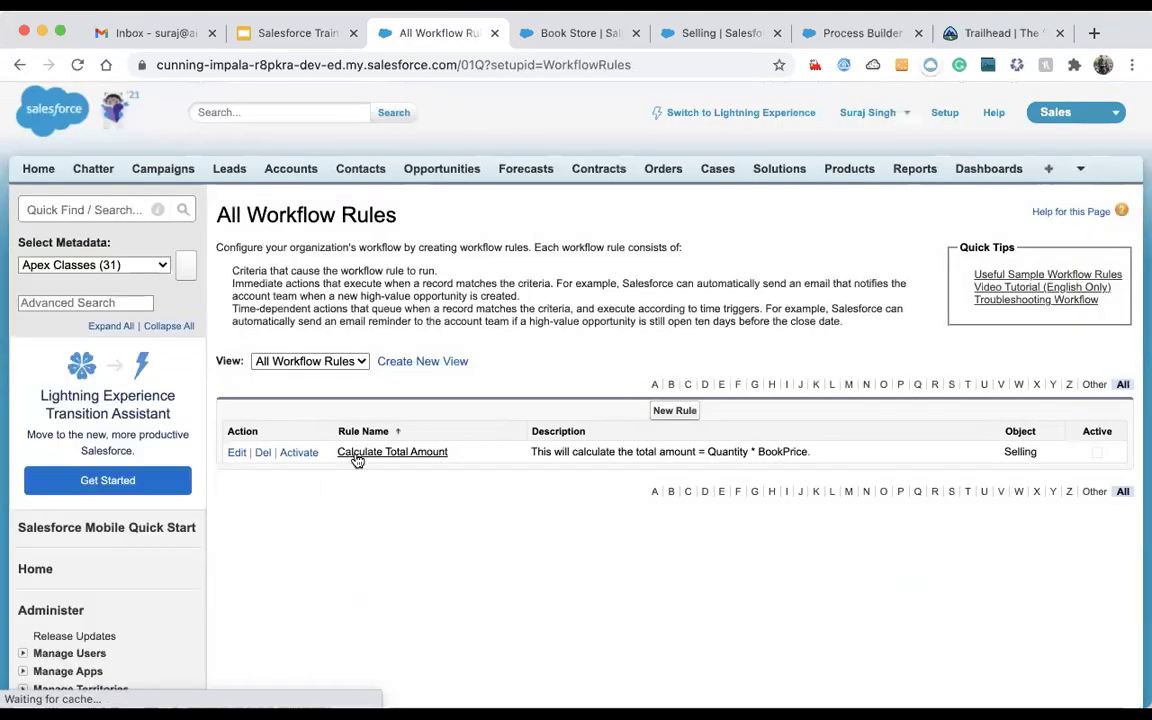
click(356, 452)
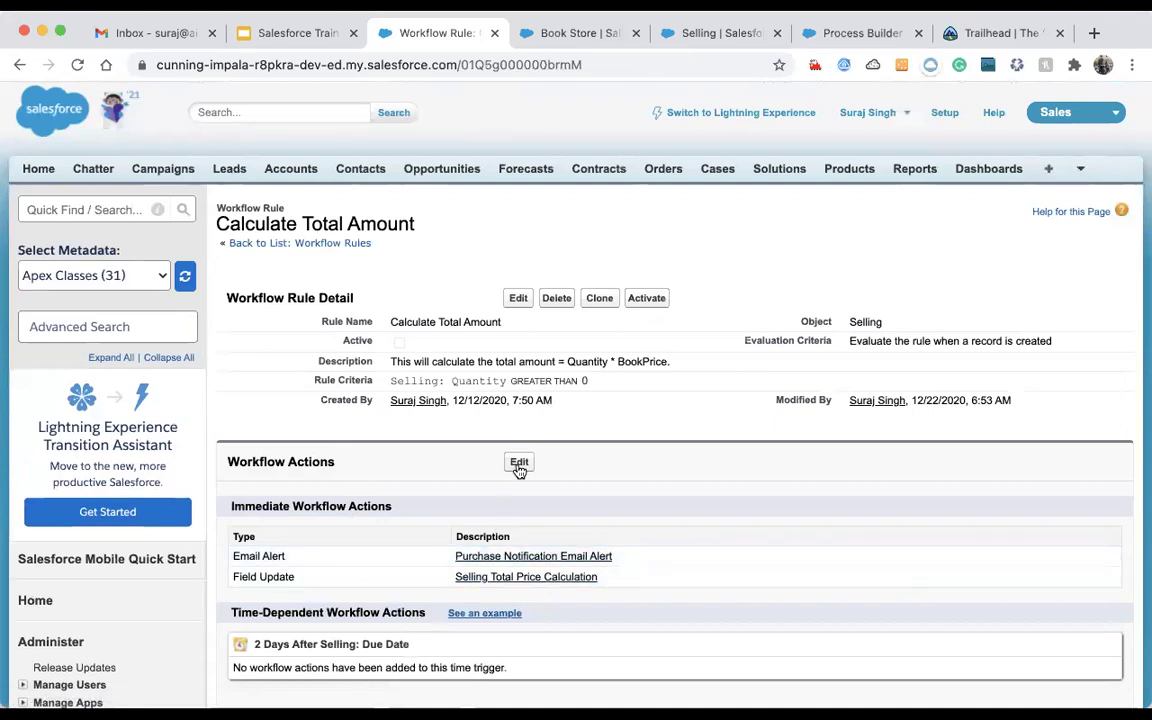
- Open the rule's Selling Total Price Calculation field update for editing and show its formula editor
click(461, 579)
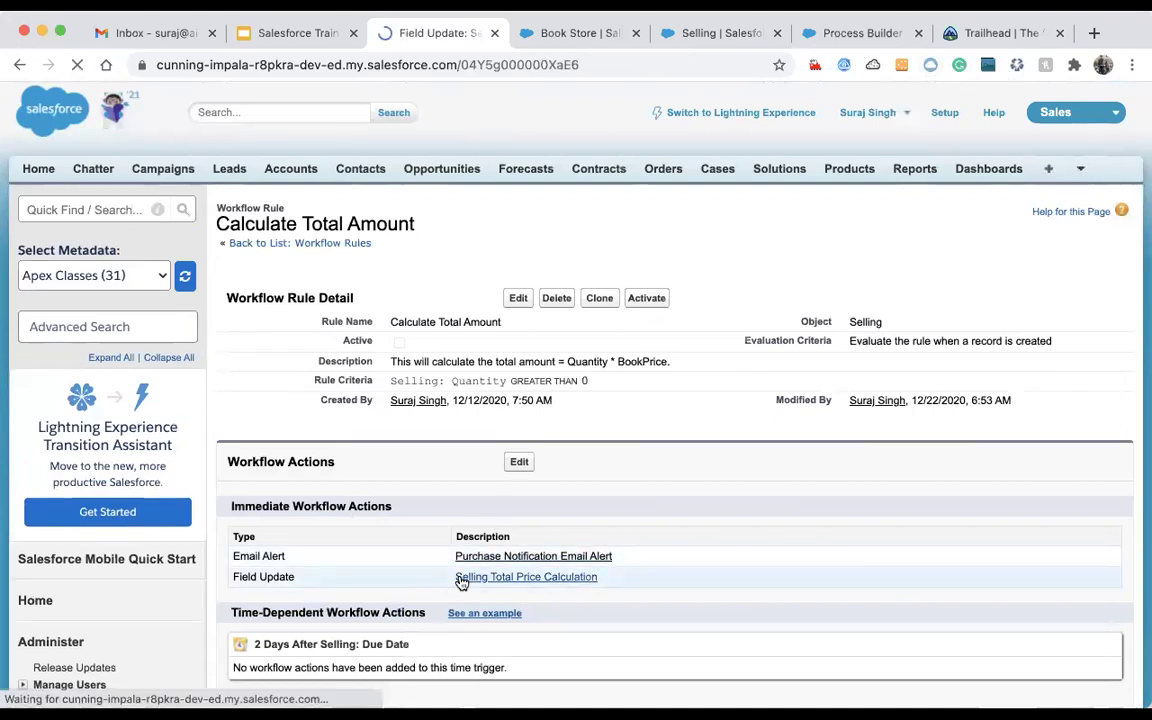
click(518, 298)
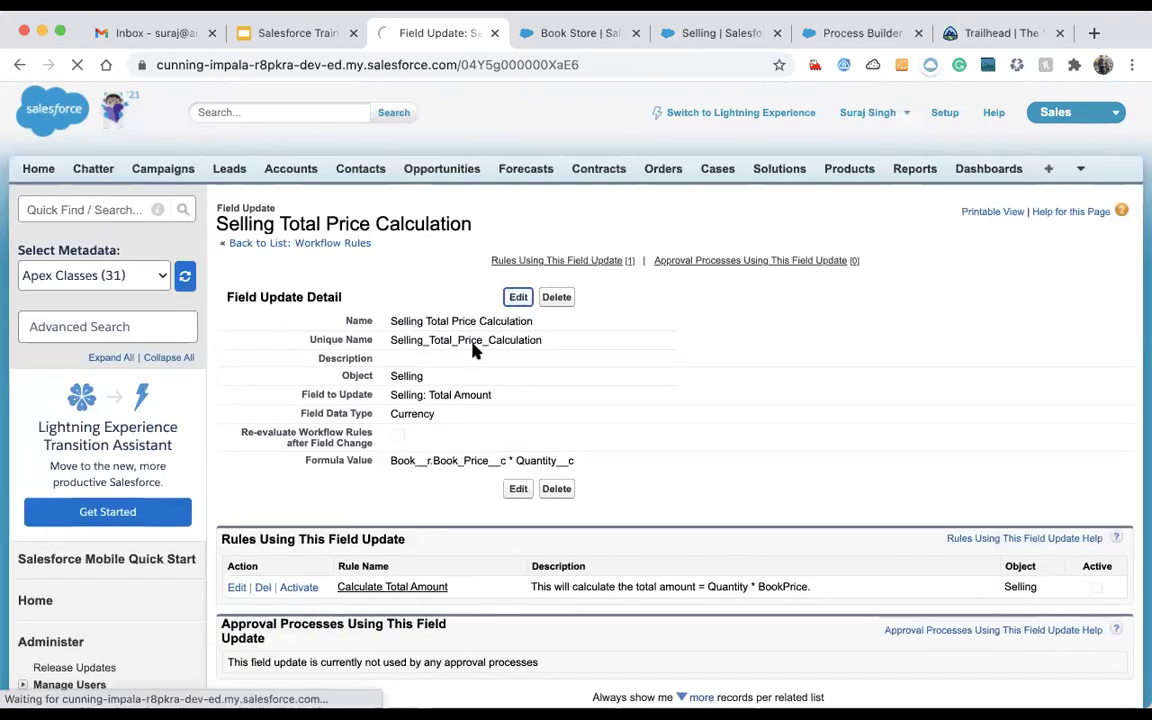
scroll(410, 495, down, 3)
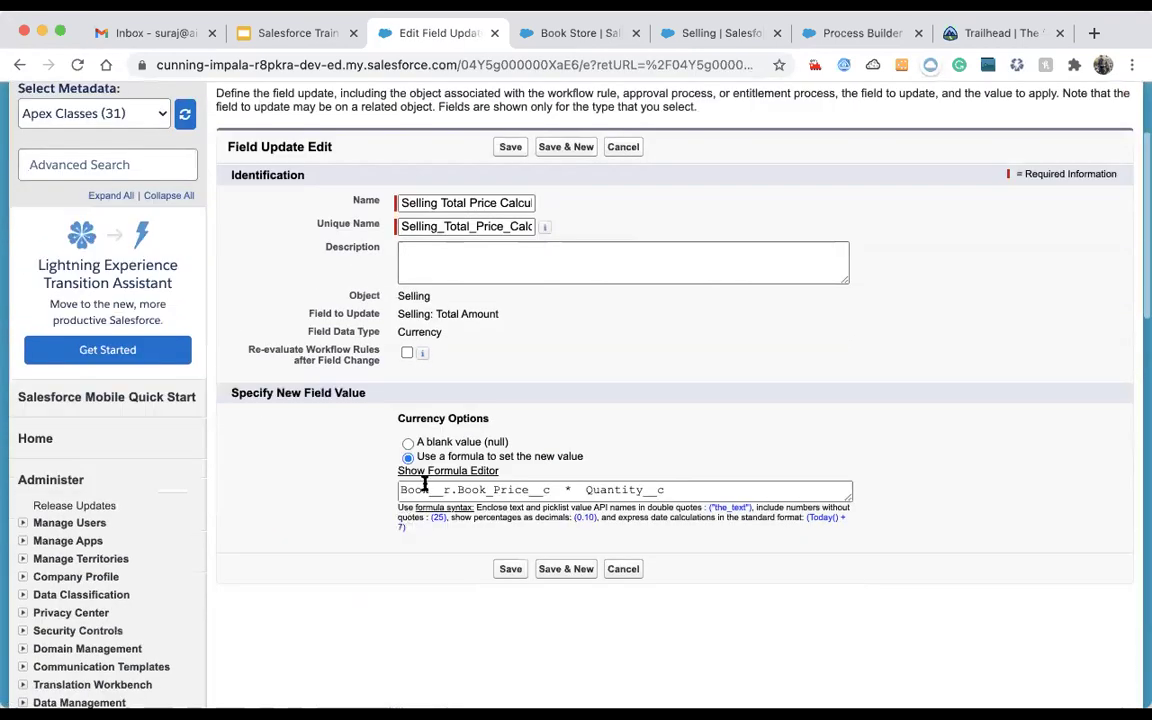
click(475, 470)
scroll(474, 486, down, 5)
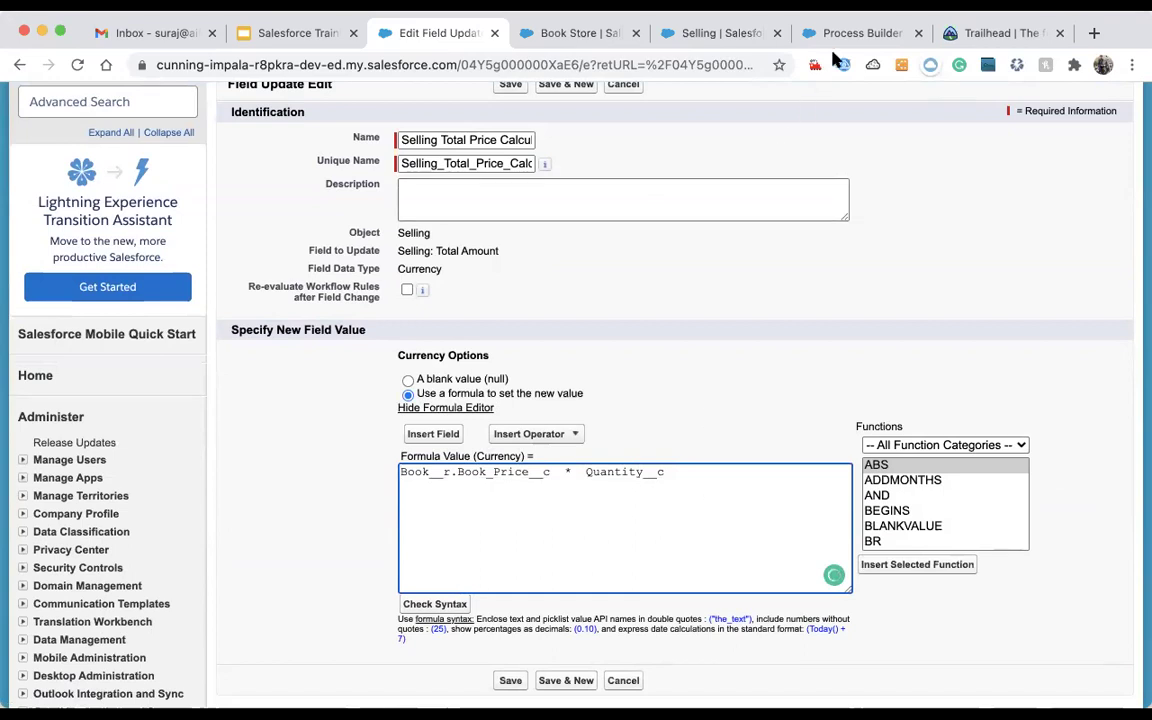
- Return to the Due Date Update process and make the Number of Due Days Changed criteria execute when conditions are met
click(846, 40)
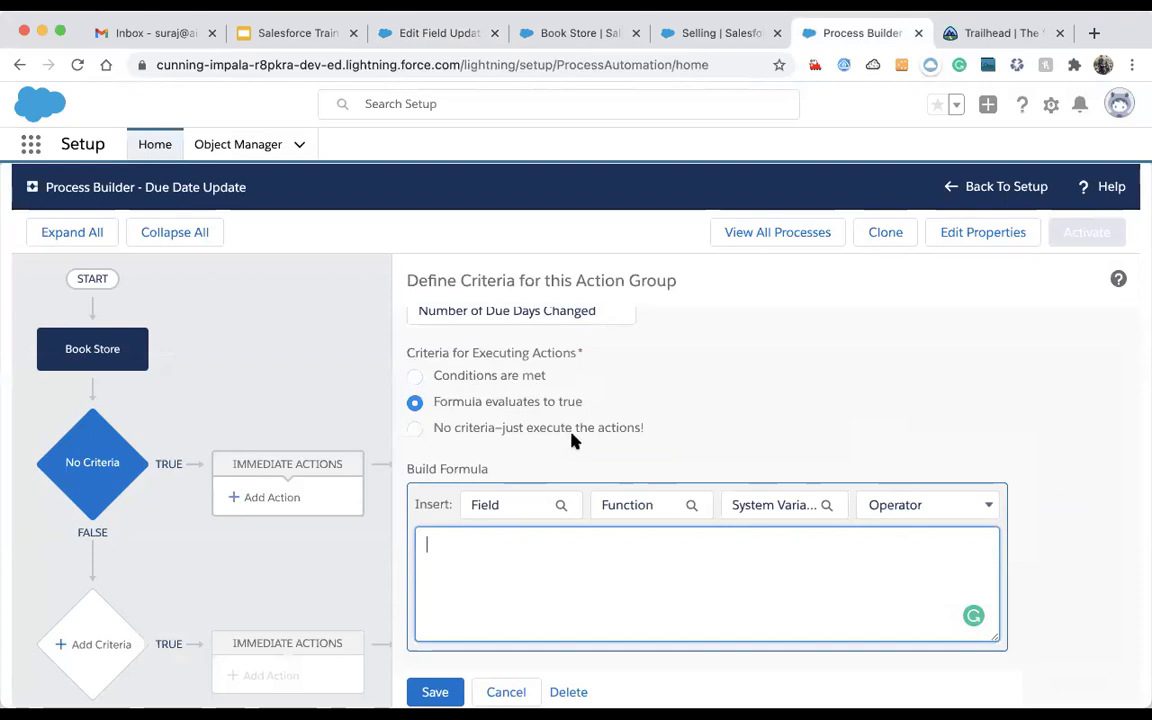
click(415, 377)
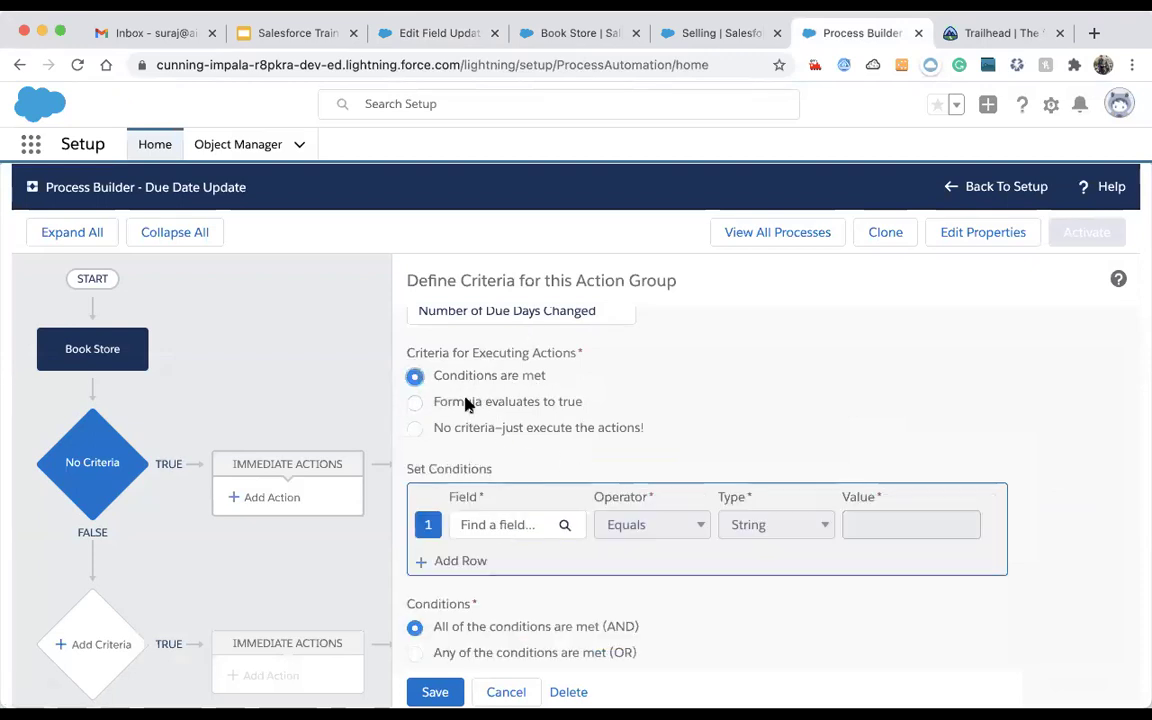
- Go back to the Classic field update, leave its edit page unsaved, and open the Calculate Total Amount rule for editing
click(757, 40)
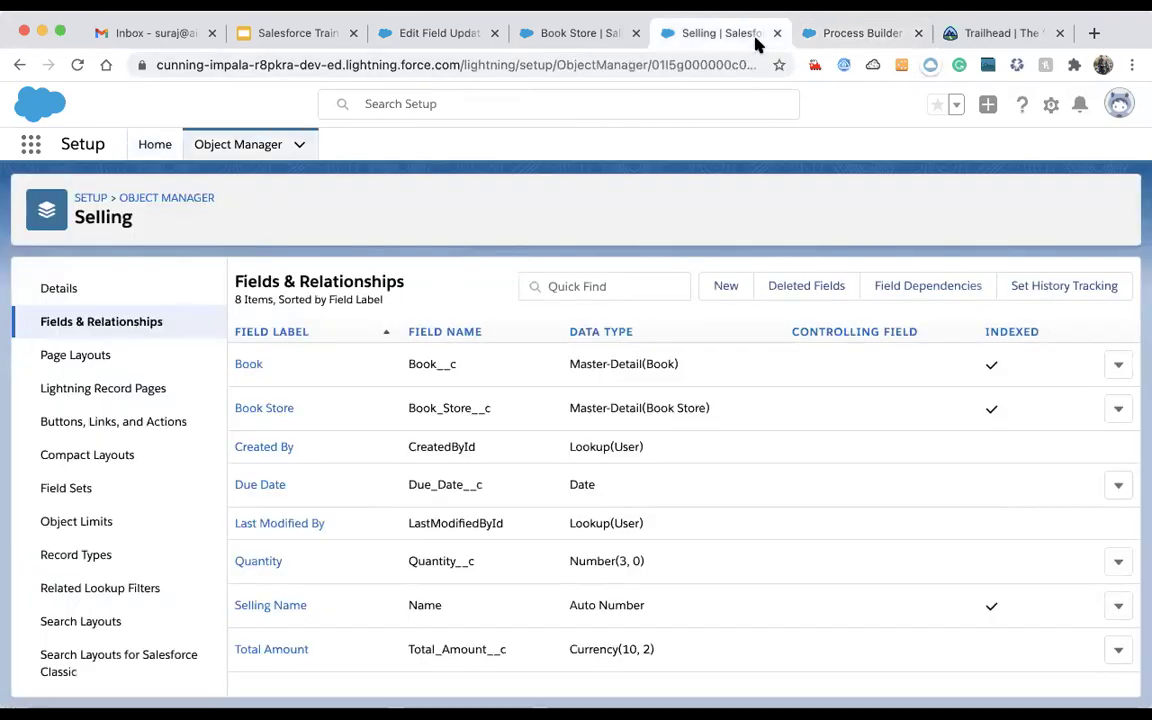
click(553, 40)
click(395, 33)
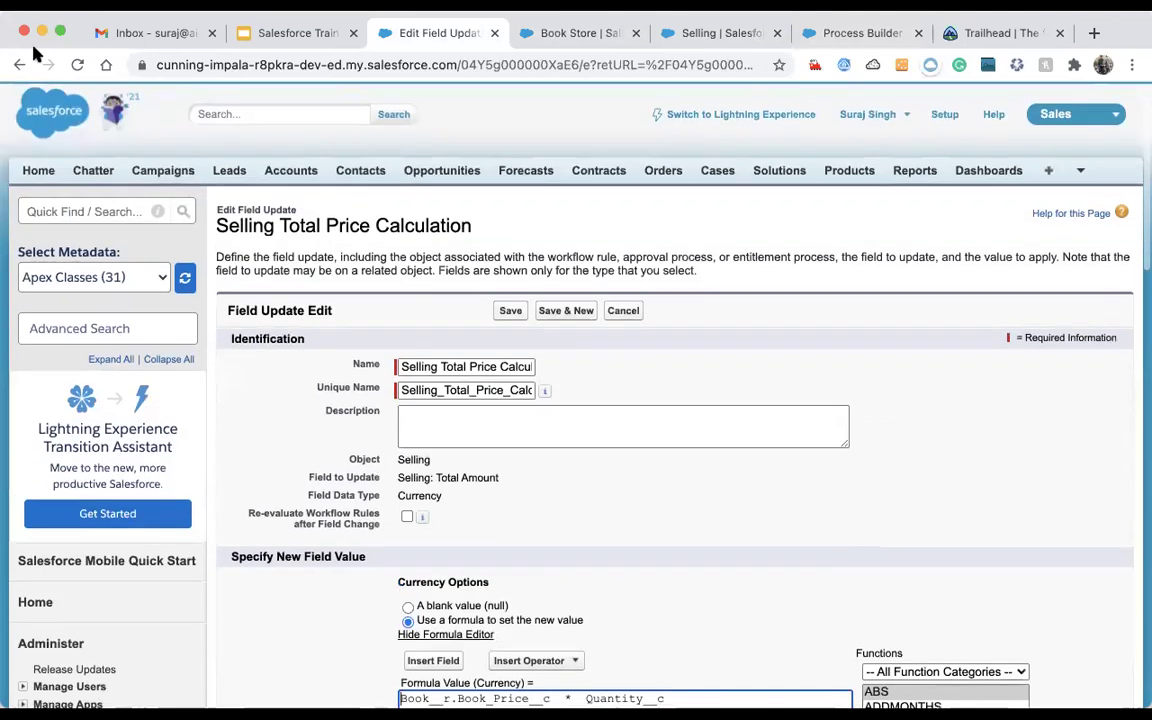
scroll(499, 432, down, 3)
scroll(30, 80, up, 3)
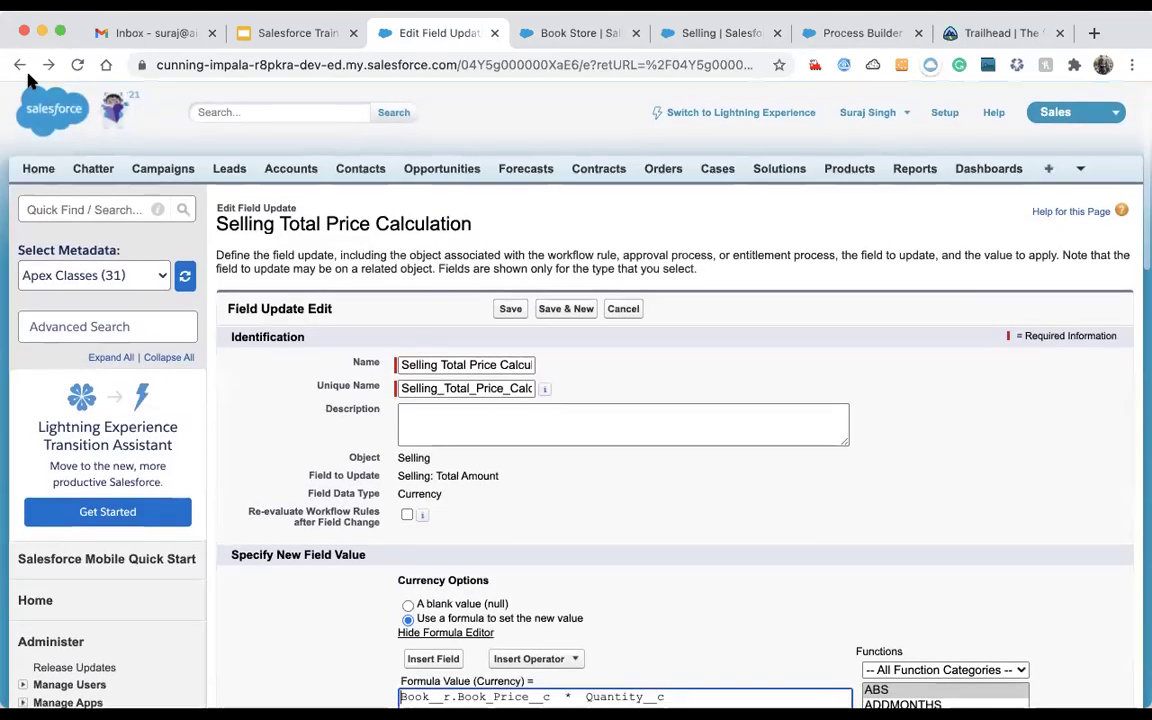
click(19, 64)
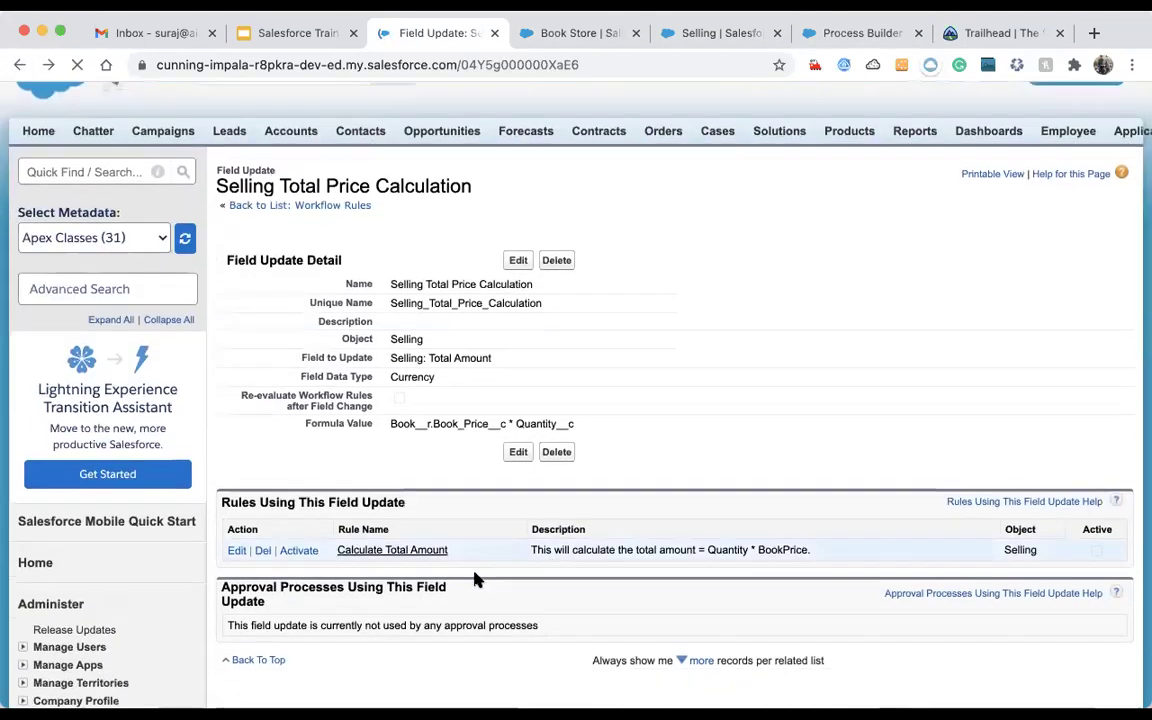
click(424, 523)
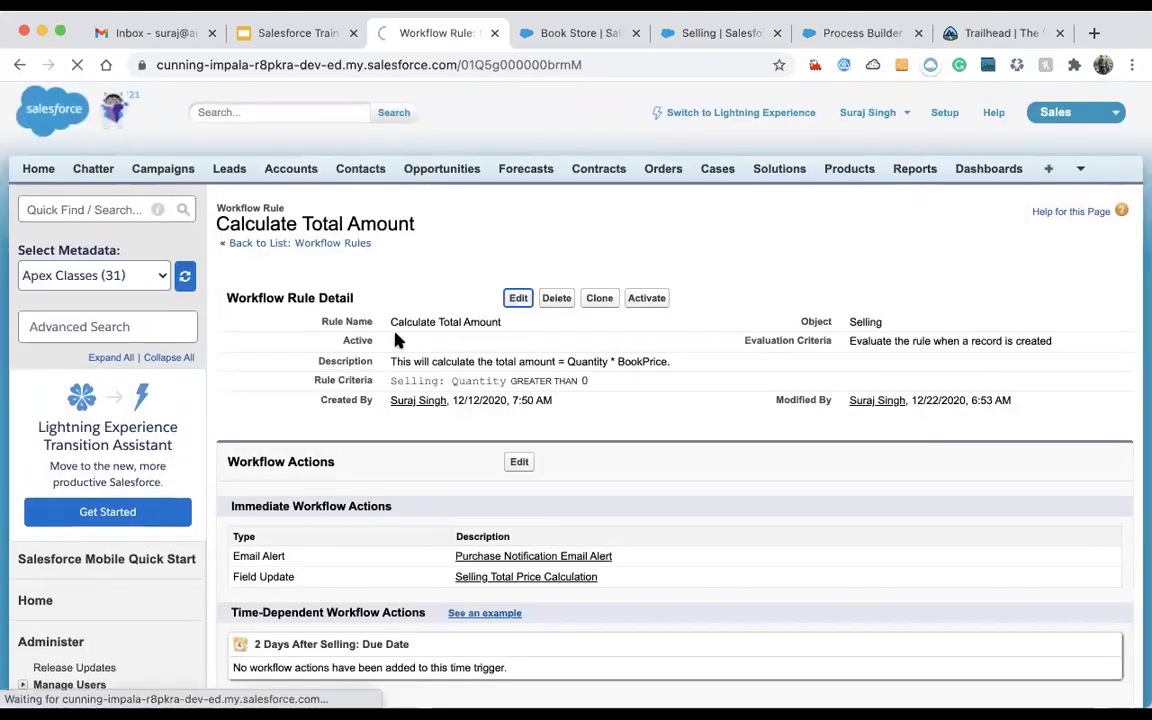
- Compare the workflow rule's "criteria are met" and "formula evaluates to true" options for running the rule
scroll(360, 300, down, 3)
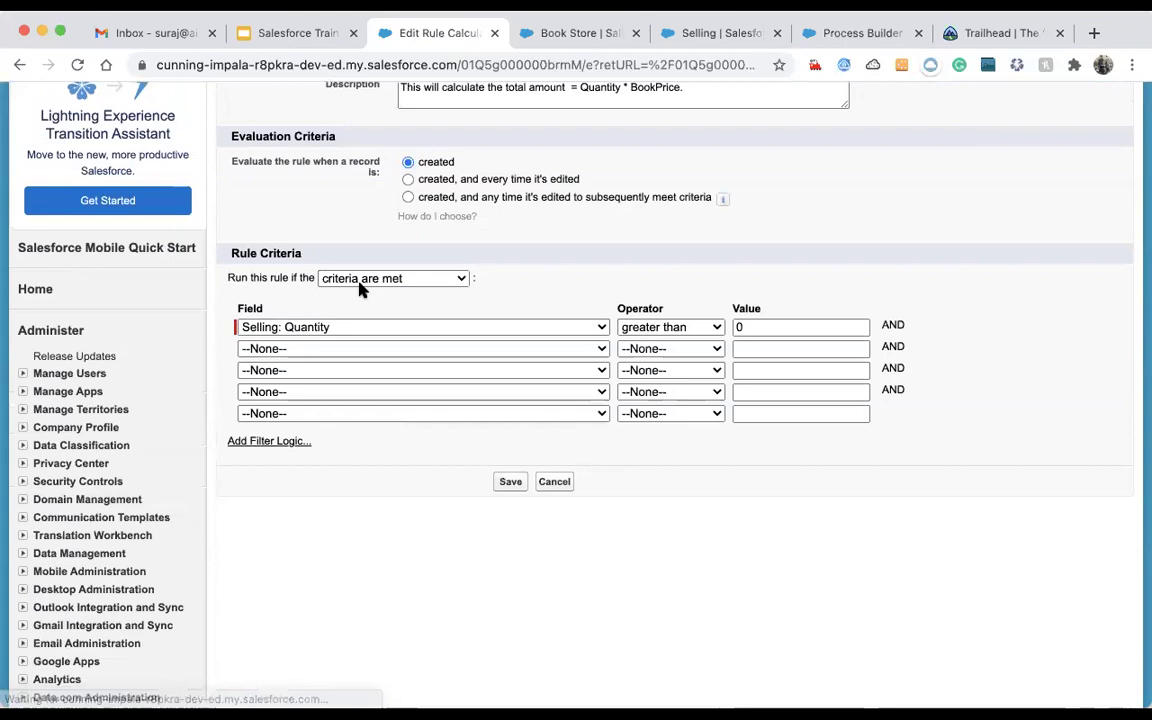
scroll(362, 289, down, 1)
click(342, 249)
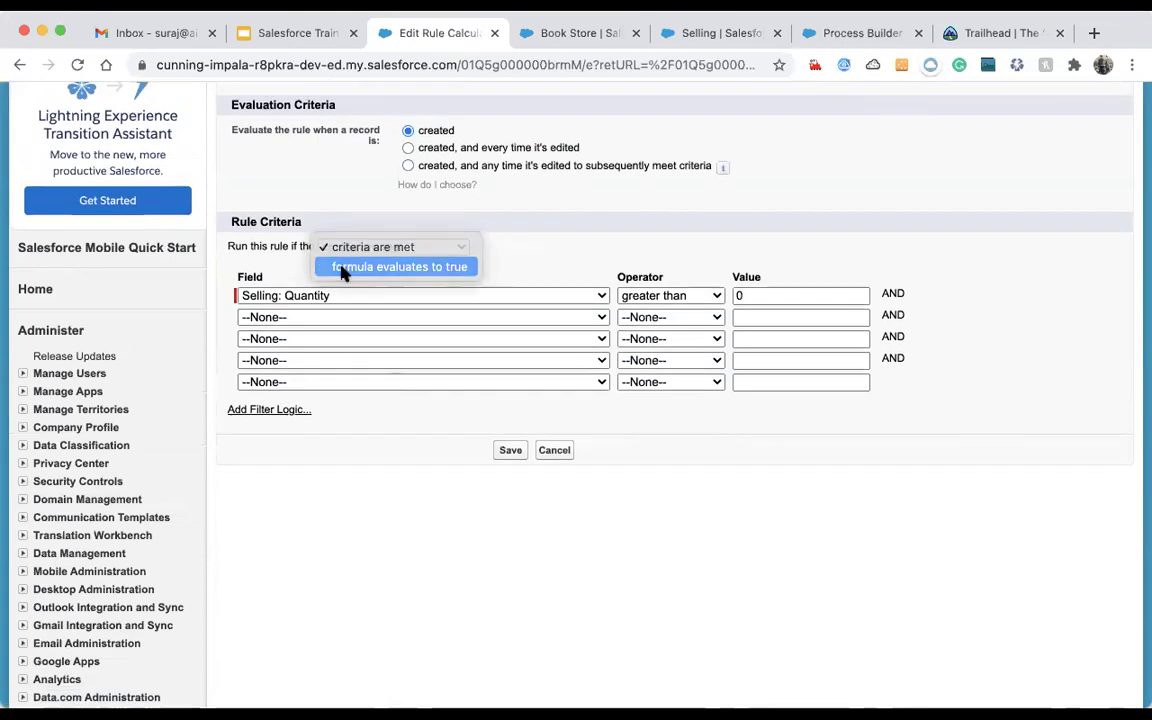
click(342, 268)
click(352, 248)
click(357, 229)
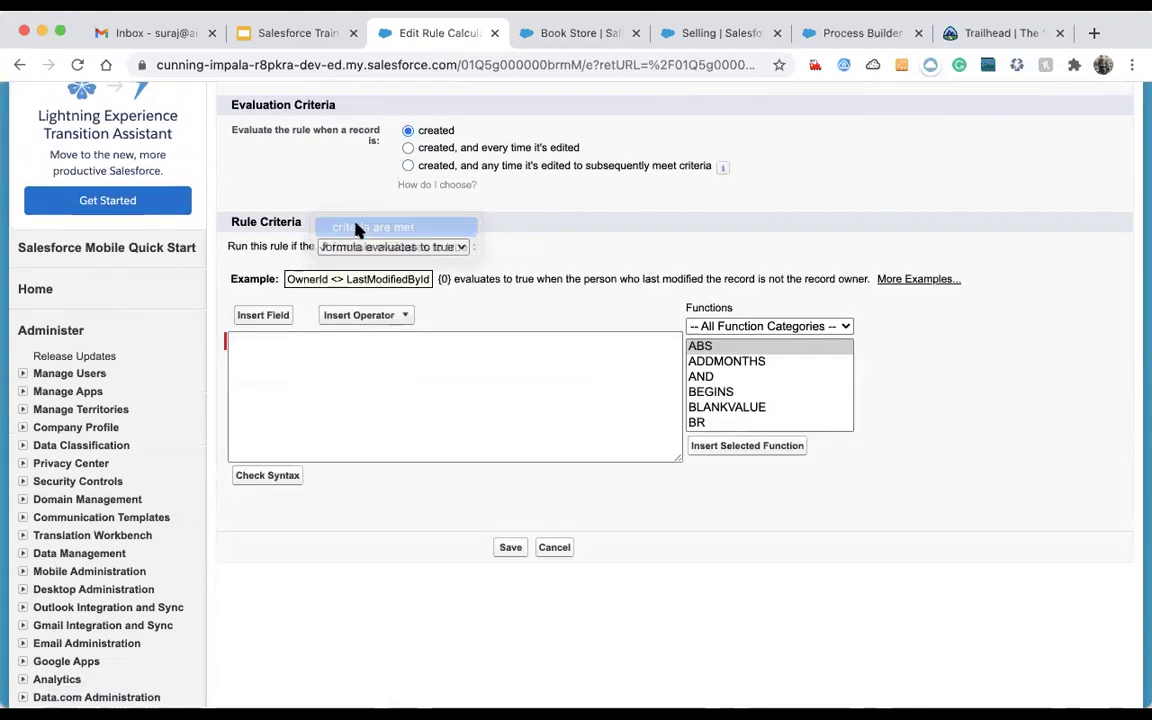
click(360, 248)
click(362, 265)
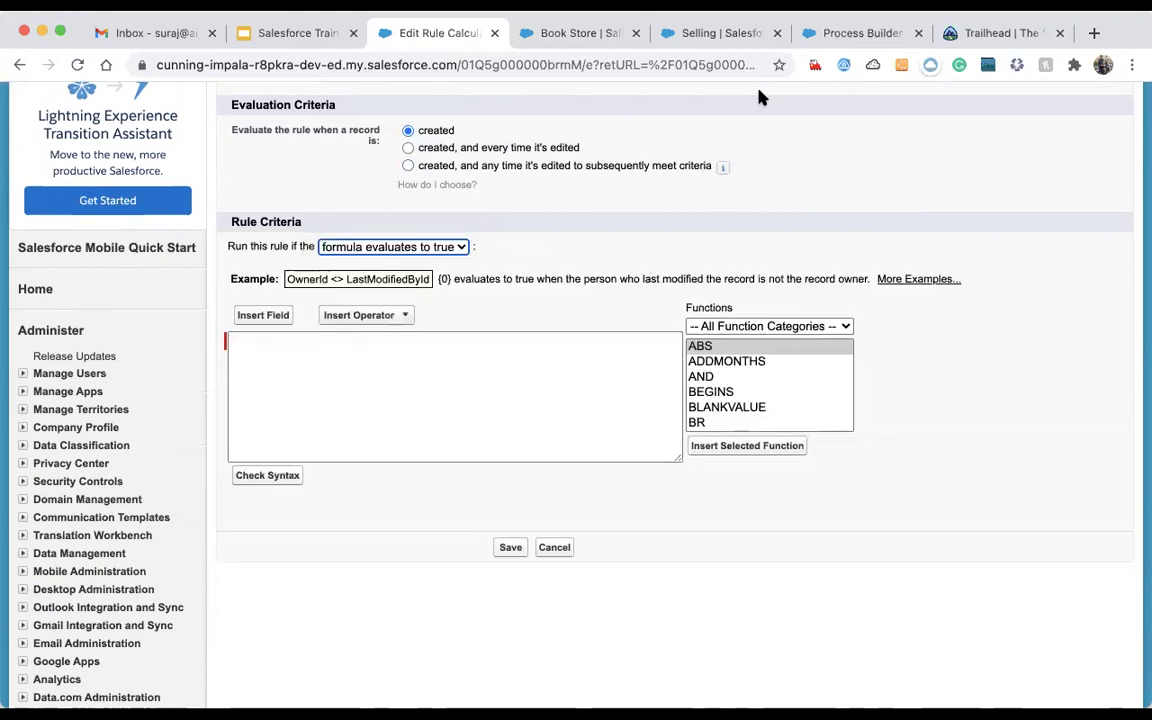
- Return to the Due Date Update process and choose Book Store's Default Number of Due Days as the first condition's field
click(832, 33)
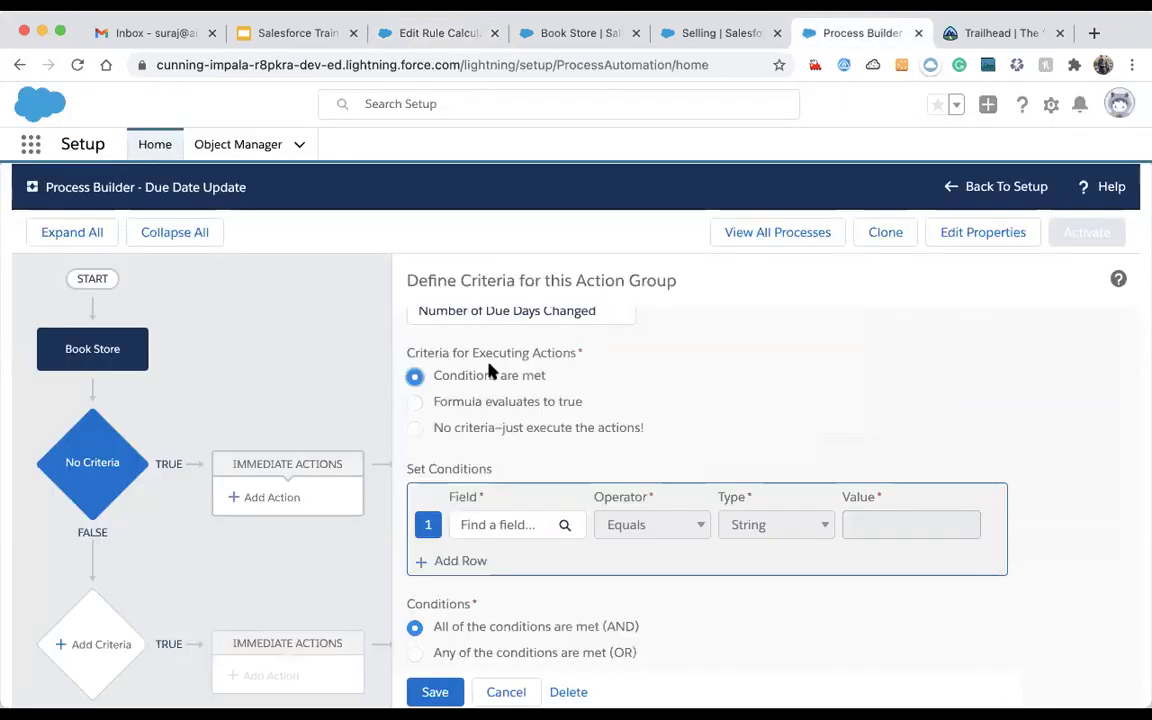
click(733, 36)
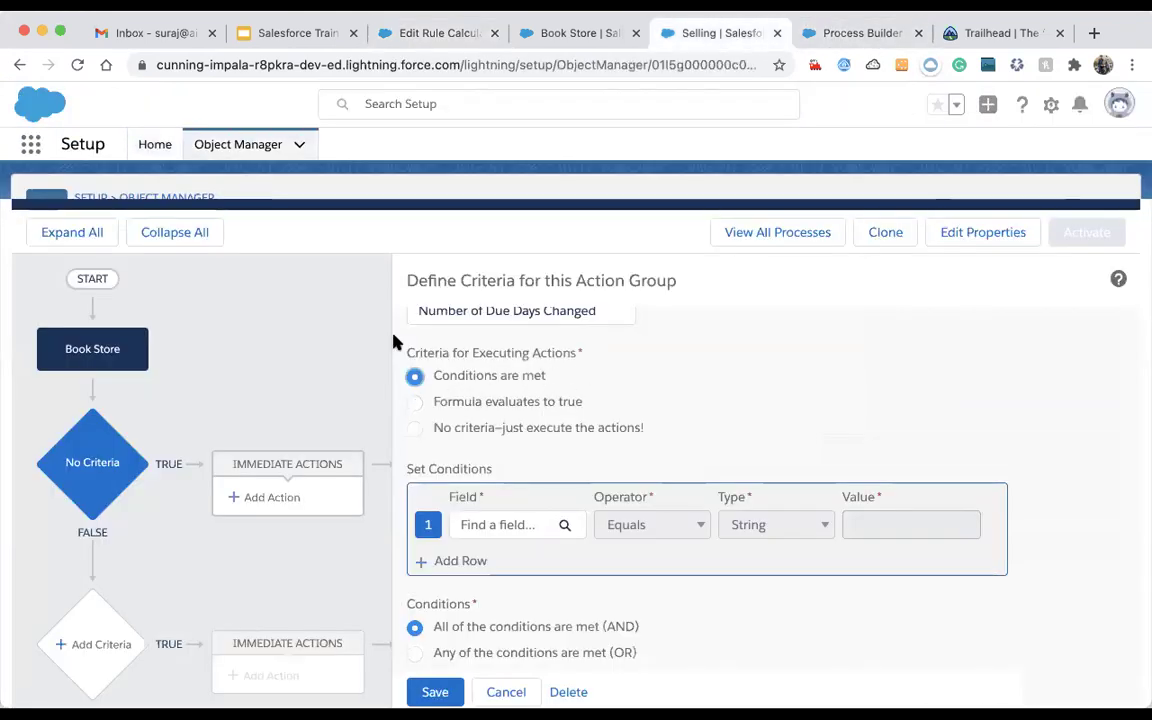
click(370, 34)
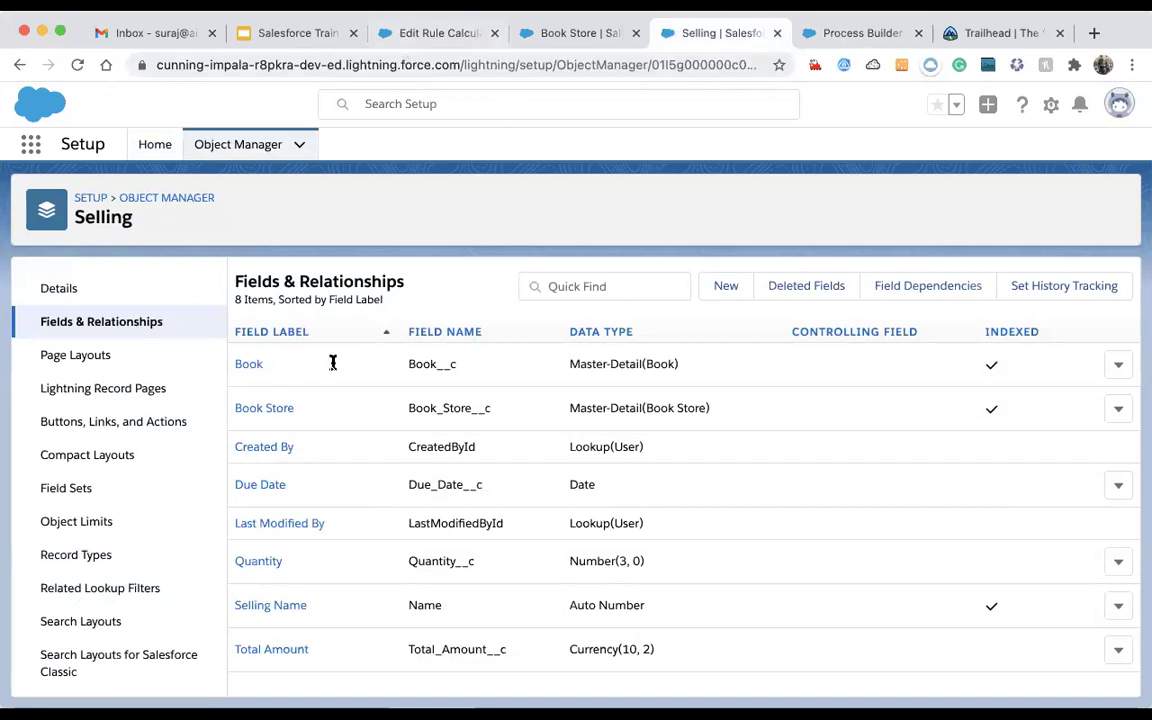
click(838, 33)
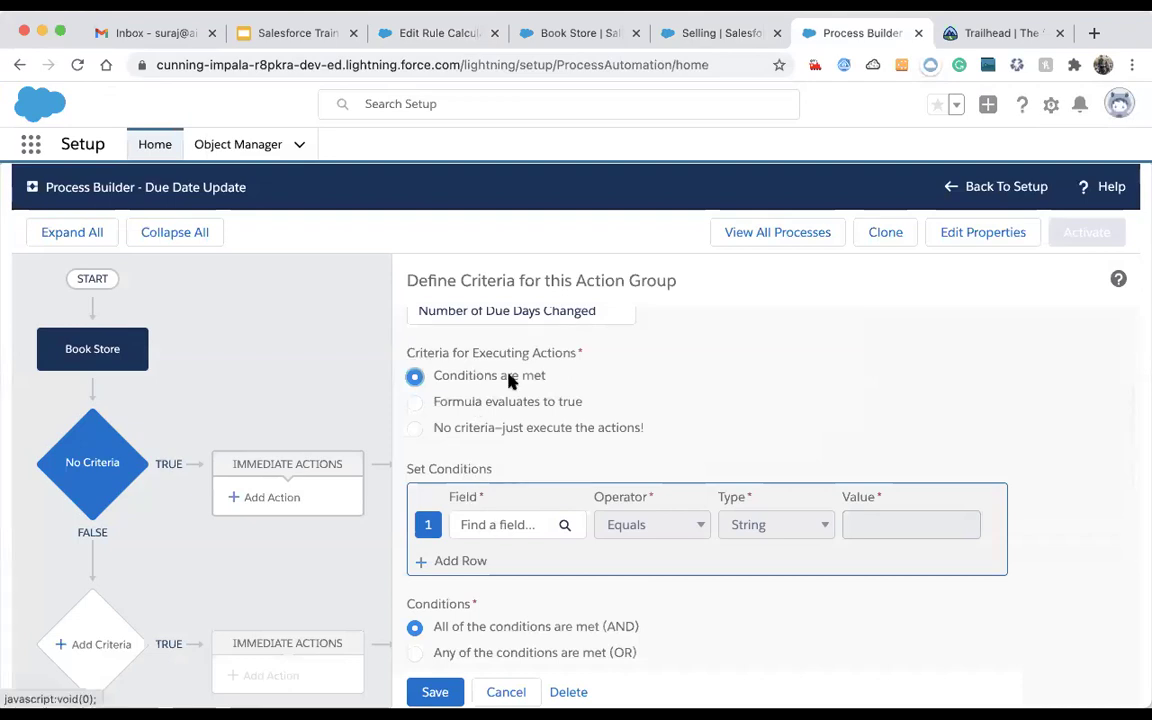
click(489, 527)
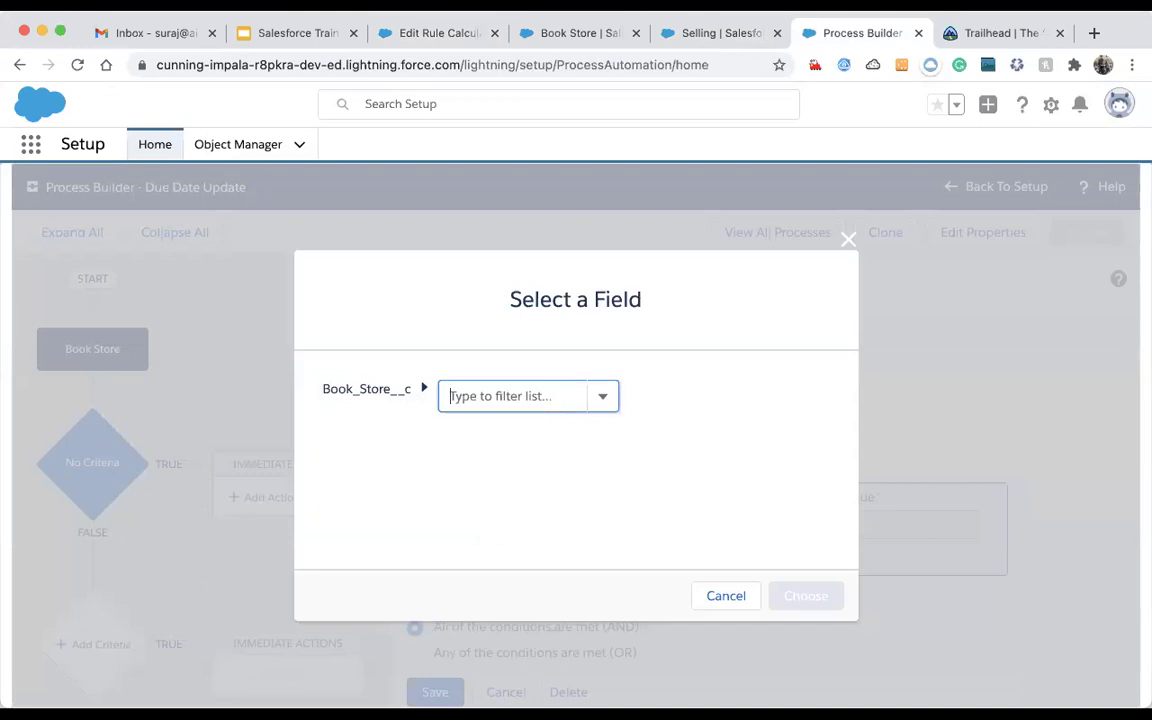
text(due)
key(BackSpace)
key(BackSpace)
key(BackSpace)
text(number)
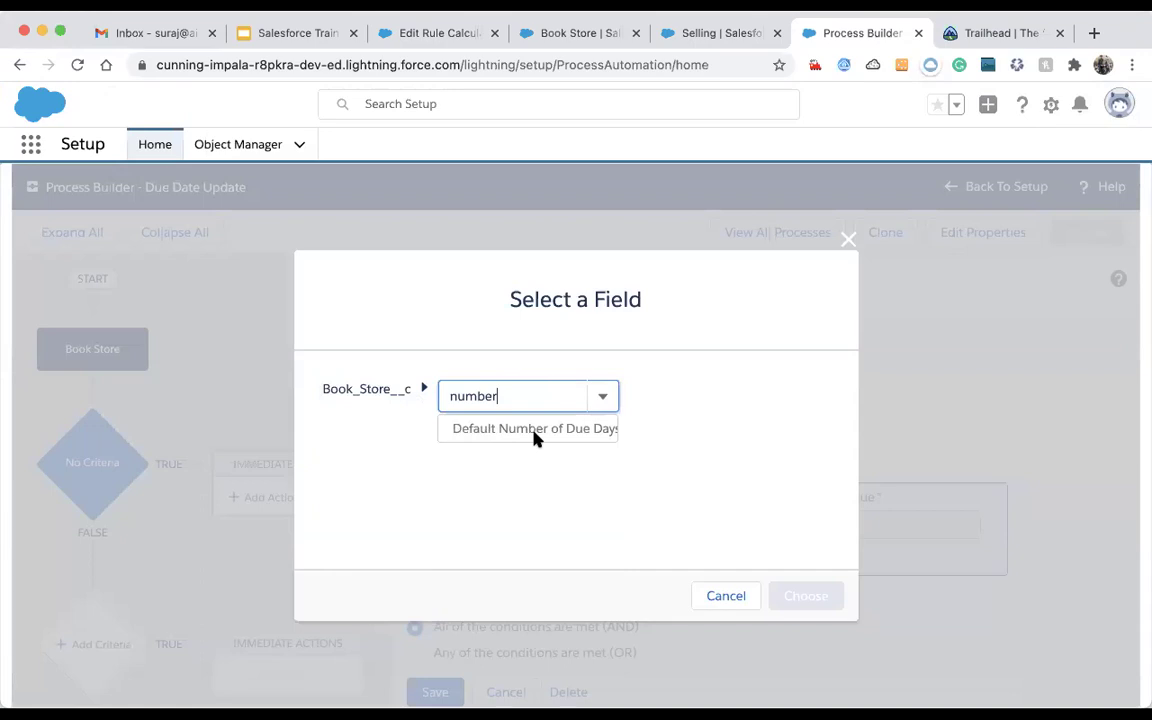
click(535, 430)
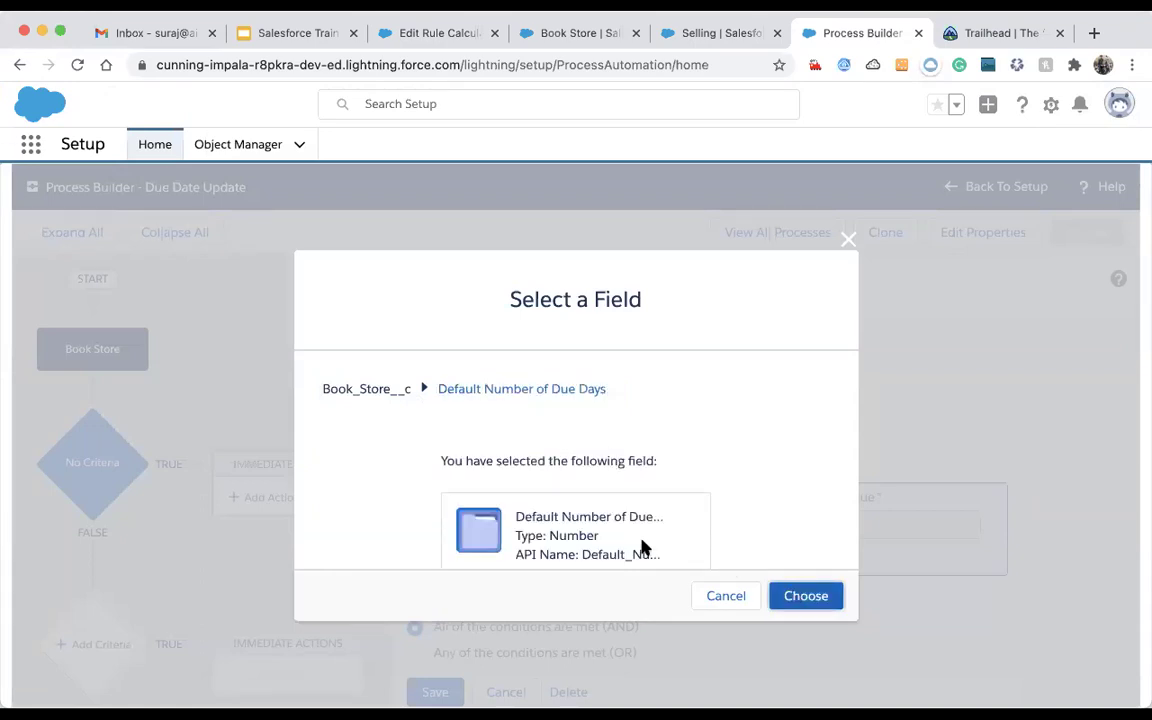
click(806, 595)
- Set the first condition's operator to Is changed and its value to True
click(755, 530)
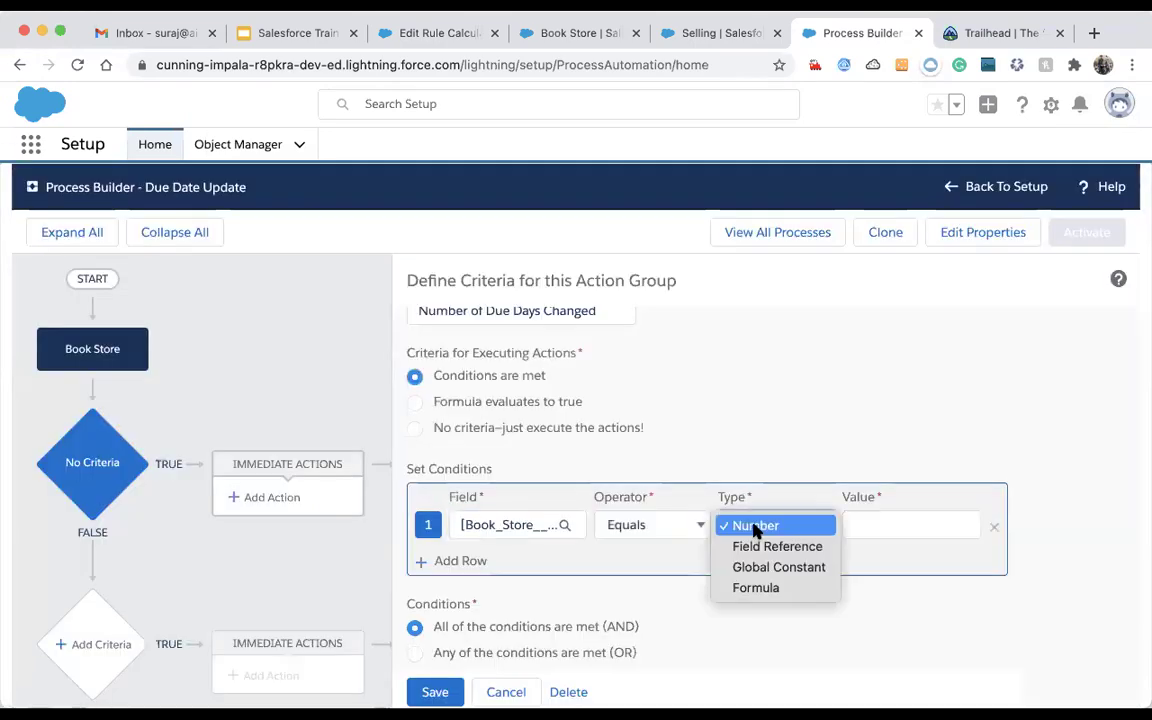
key(Escape)
click(651, 525)
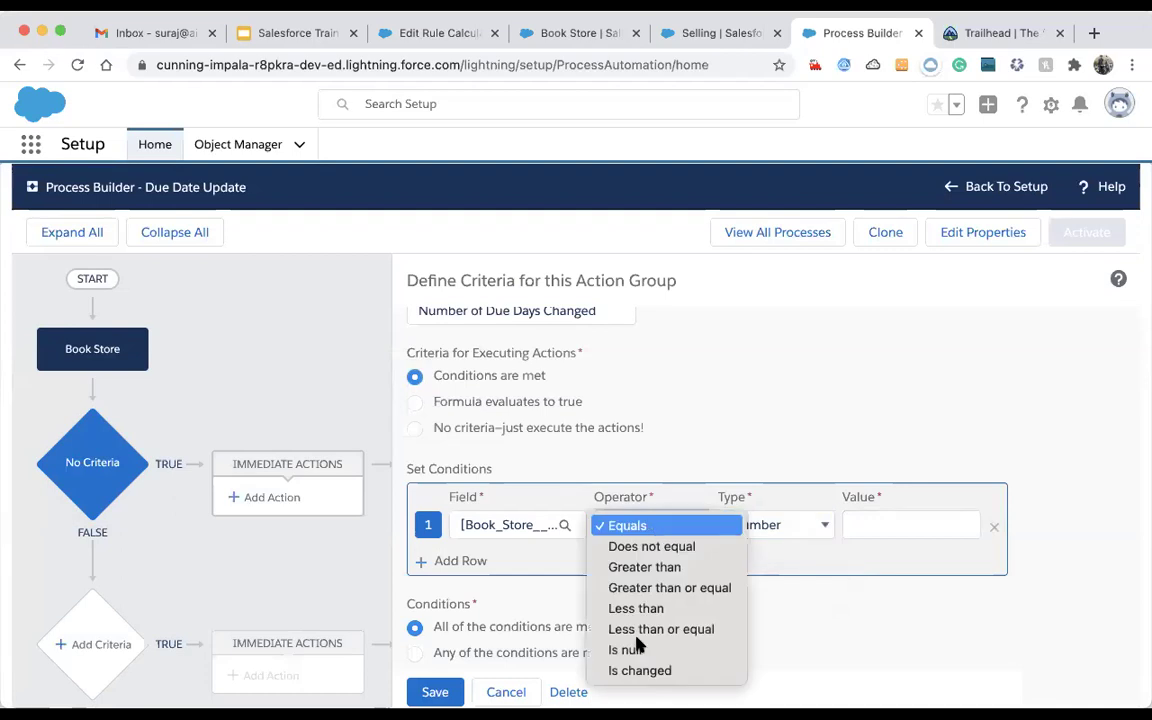
click(637, 671)
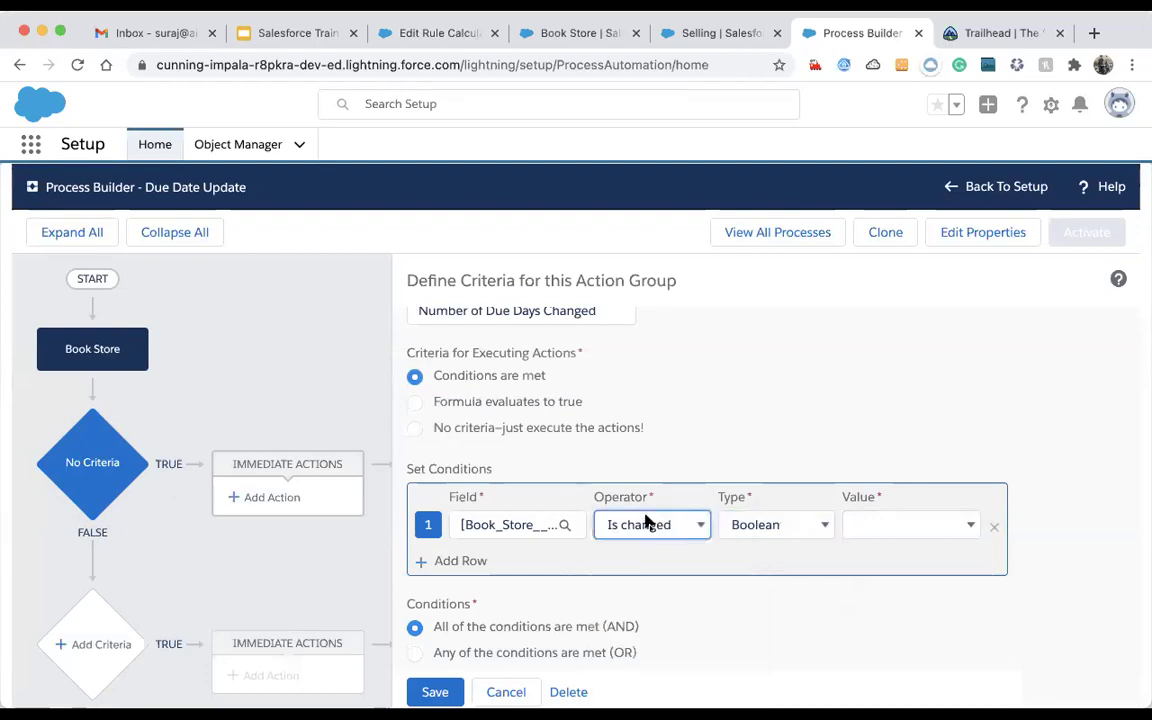
click(880, 517)
click(850, 506)
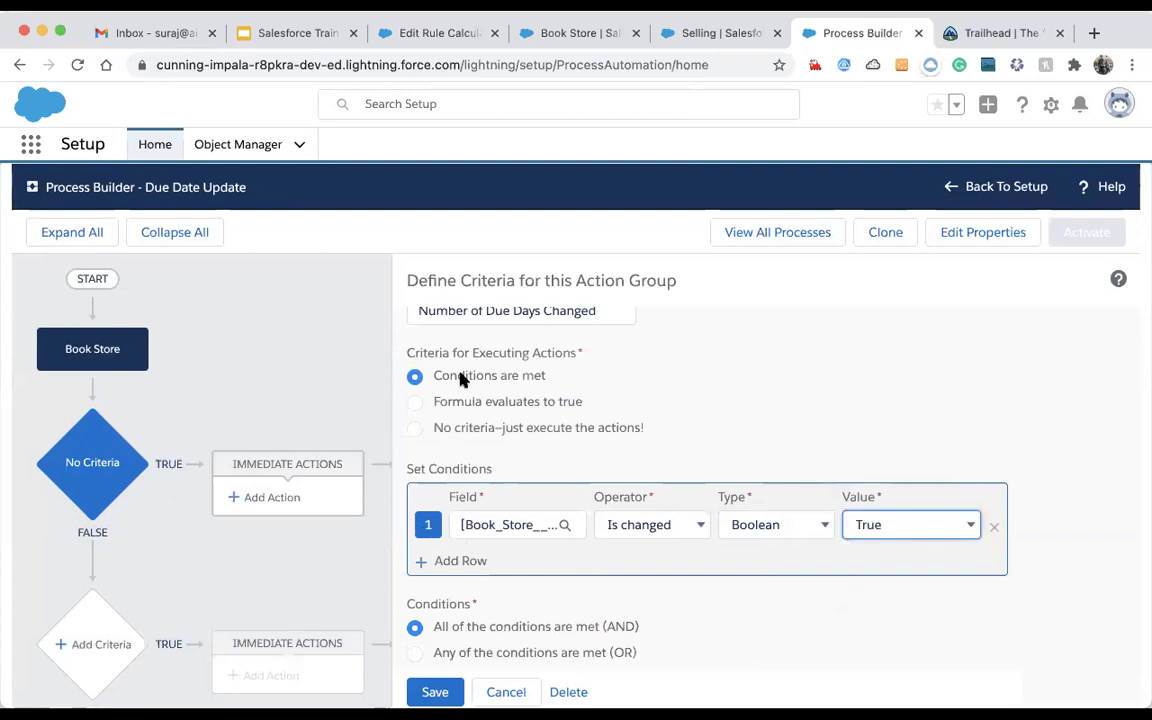
- Add three more empty condition rows below the Default Number of Due Days condition
scroll(460, 378, up, 1)
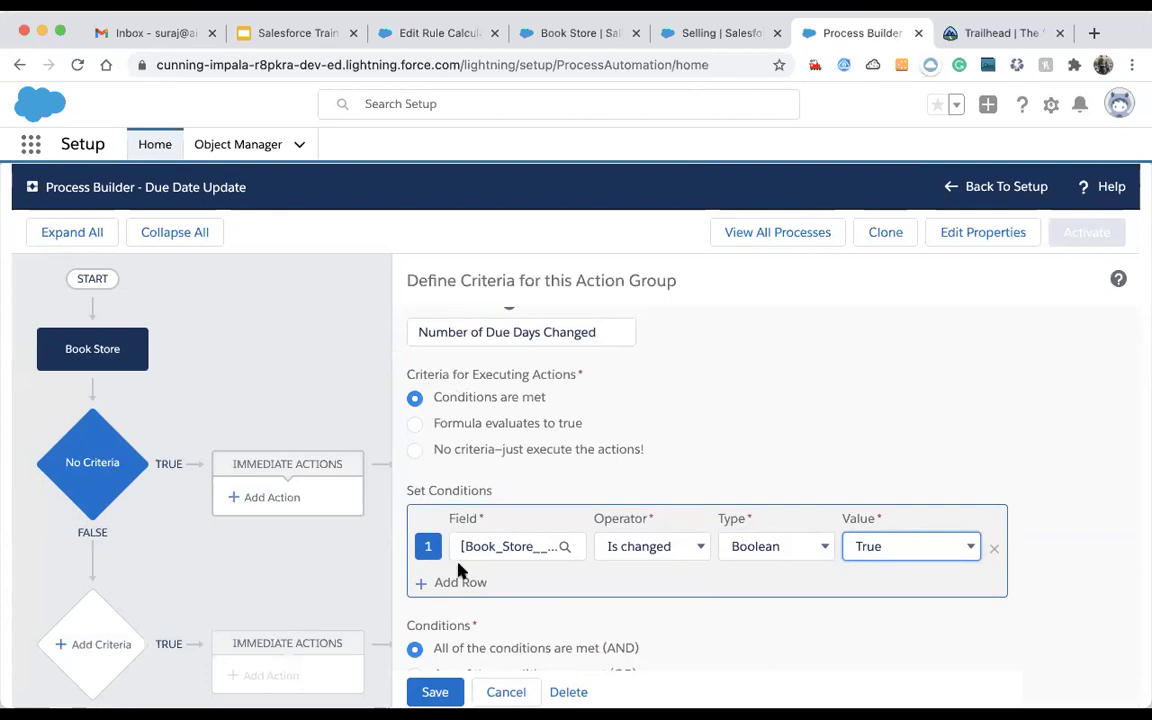
scroll(480, 560, down, 2)
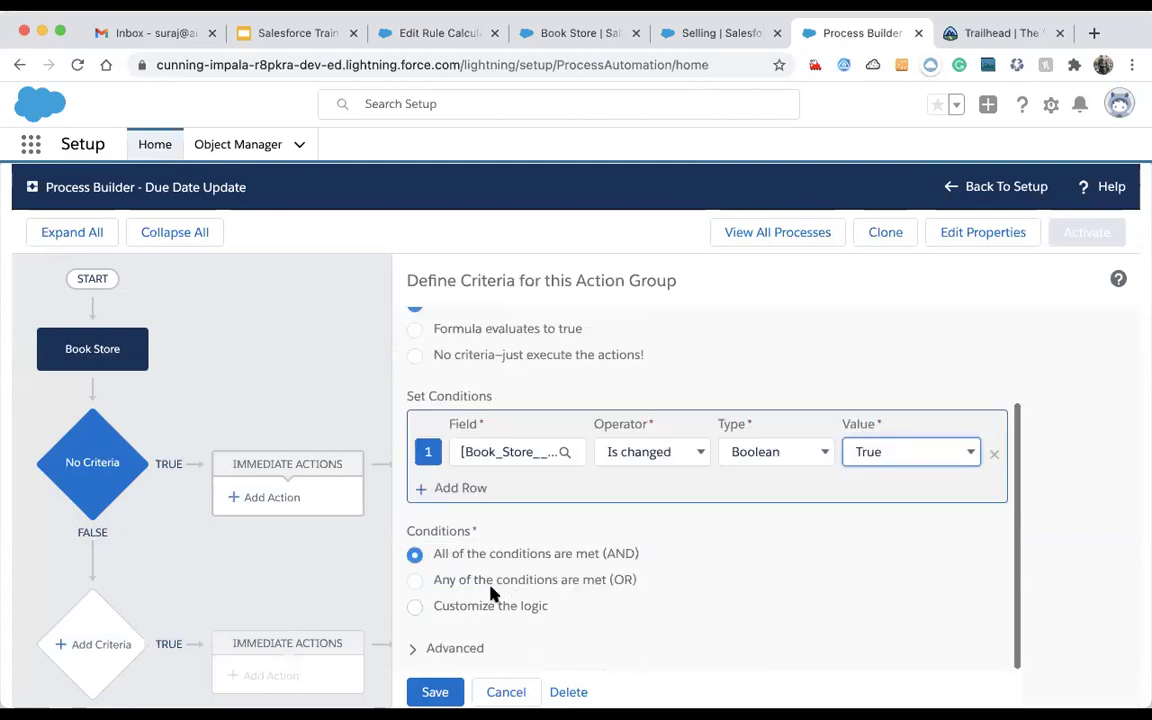
click(460, 488)
click(460, 524)
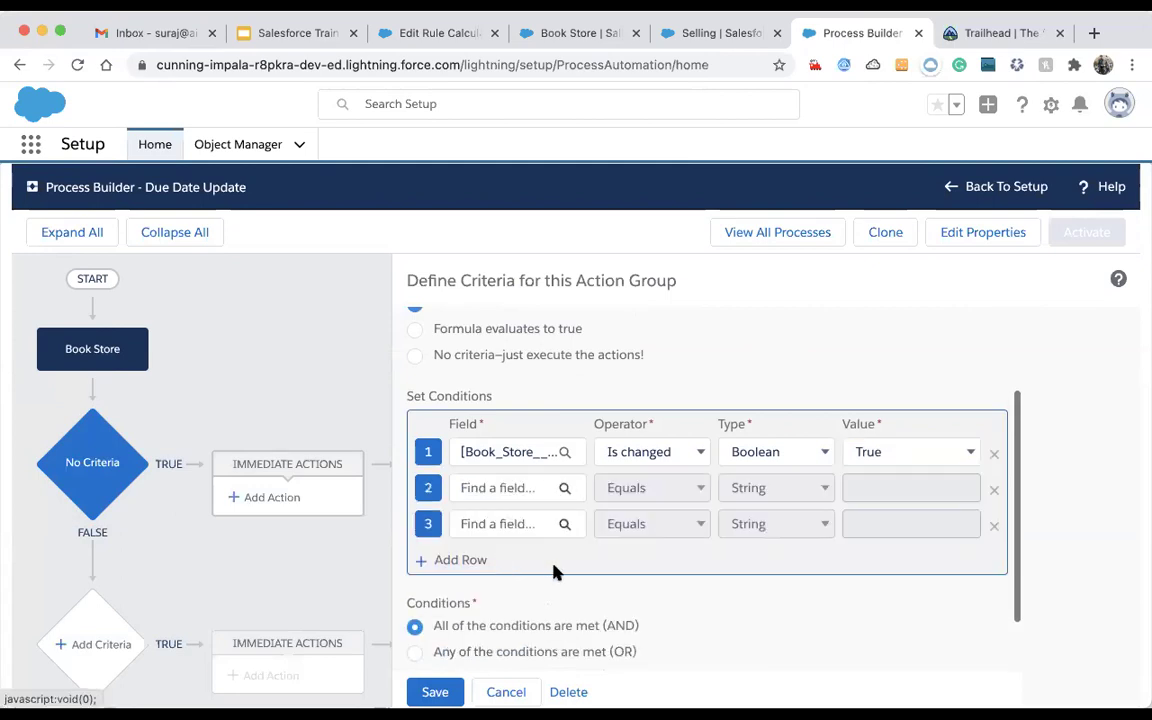
scroll(470, 500, down, 2)
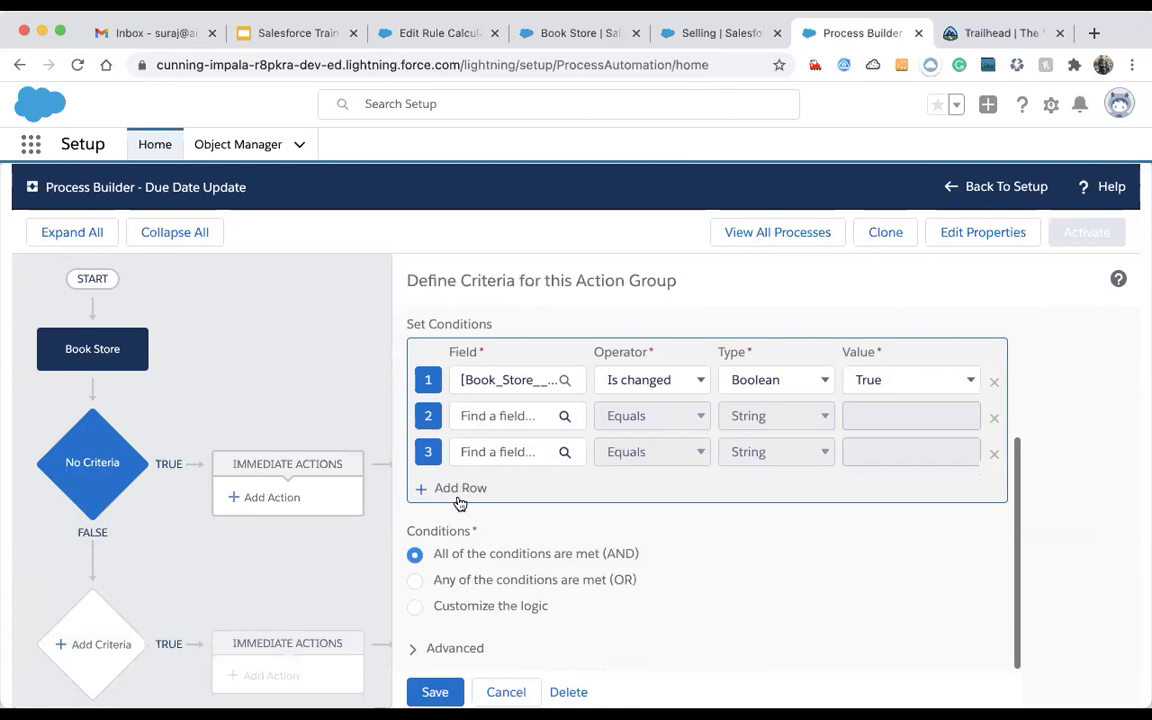
click(460, 490)
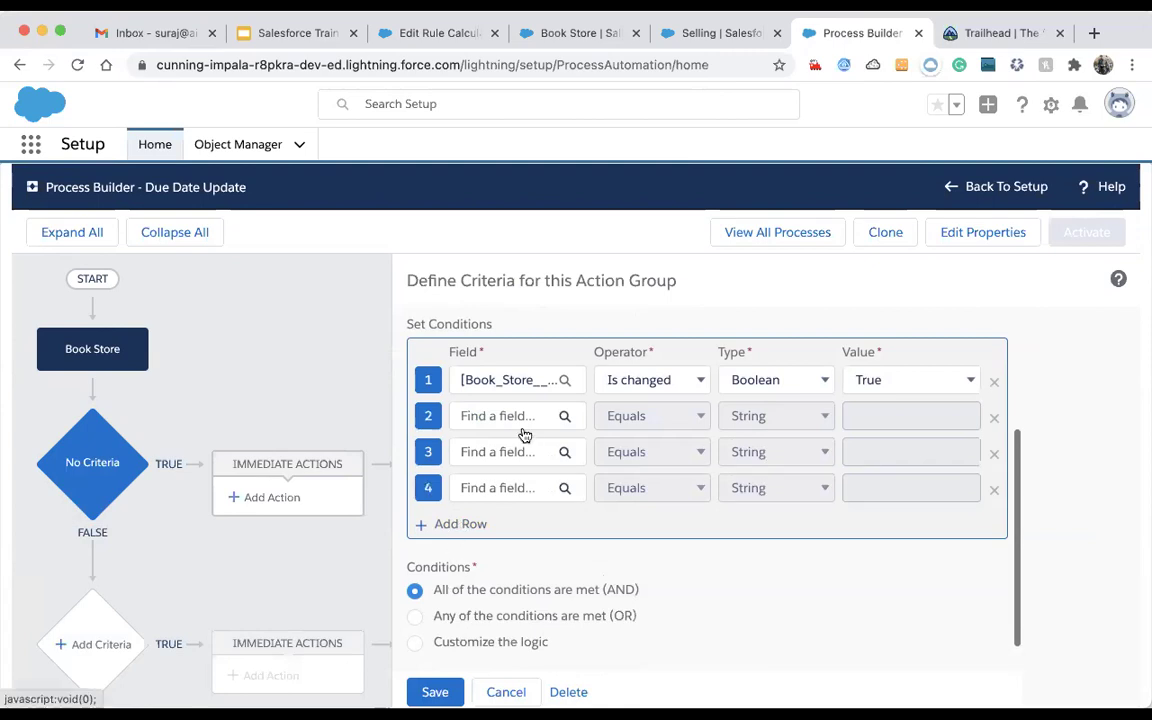
- Switch the conditions to customized logic and enter the expression 1 AND ( 2 OR 3) AND 4
scroll(524, 435, down, 1)
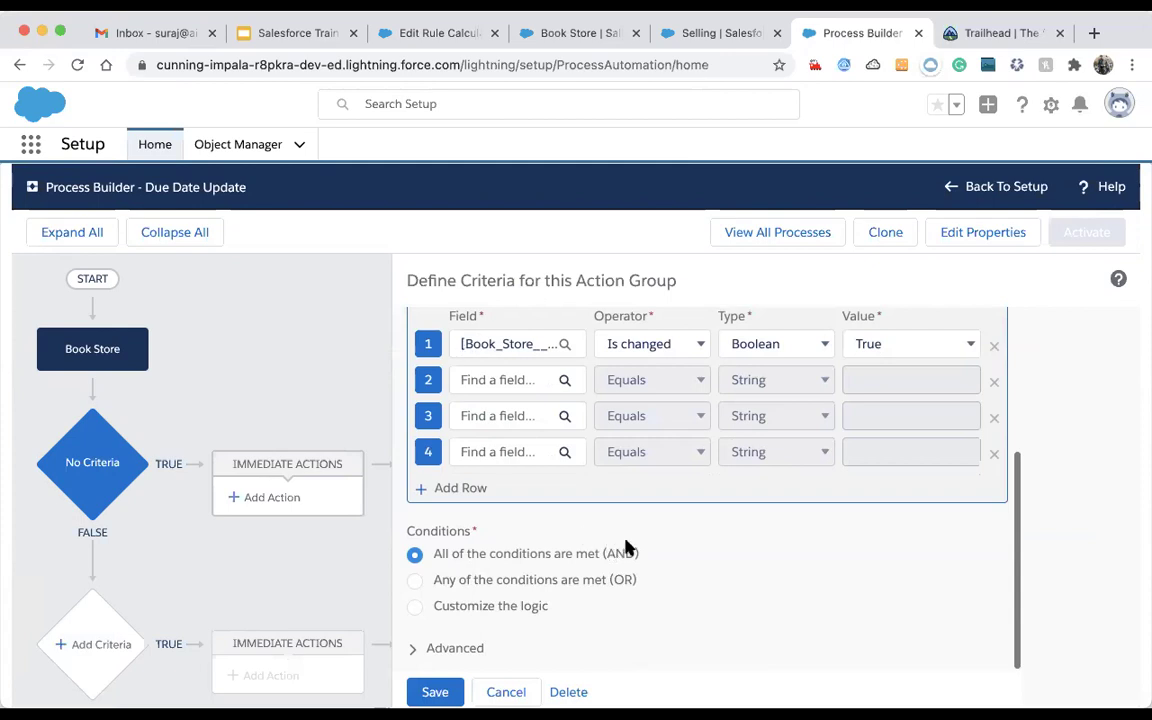
click(417, 607)
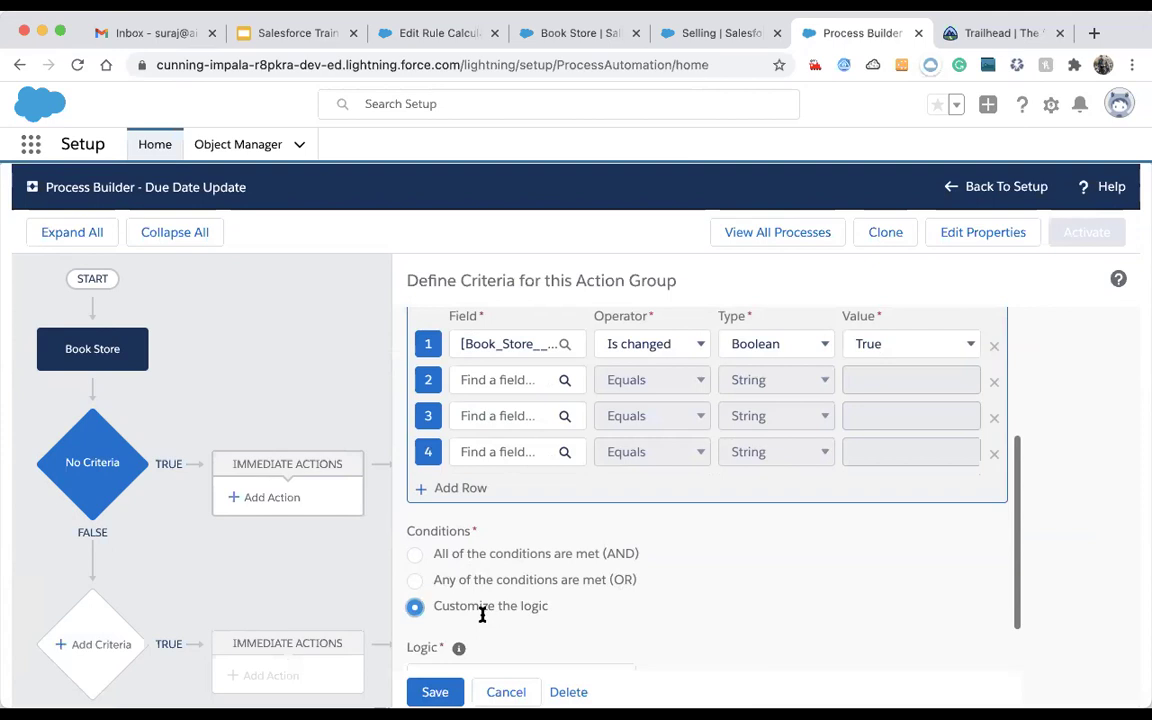
scroll(482, 614, down, 2)
text(1 AND)
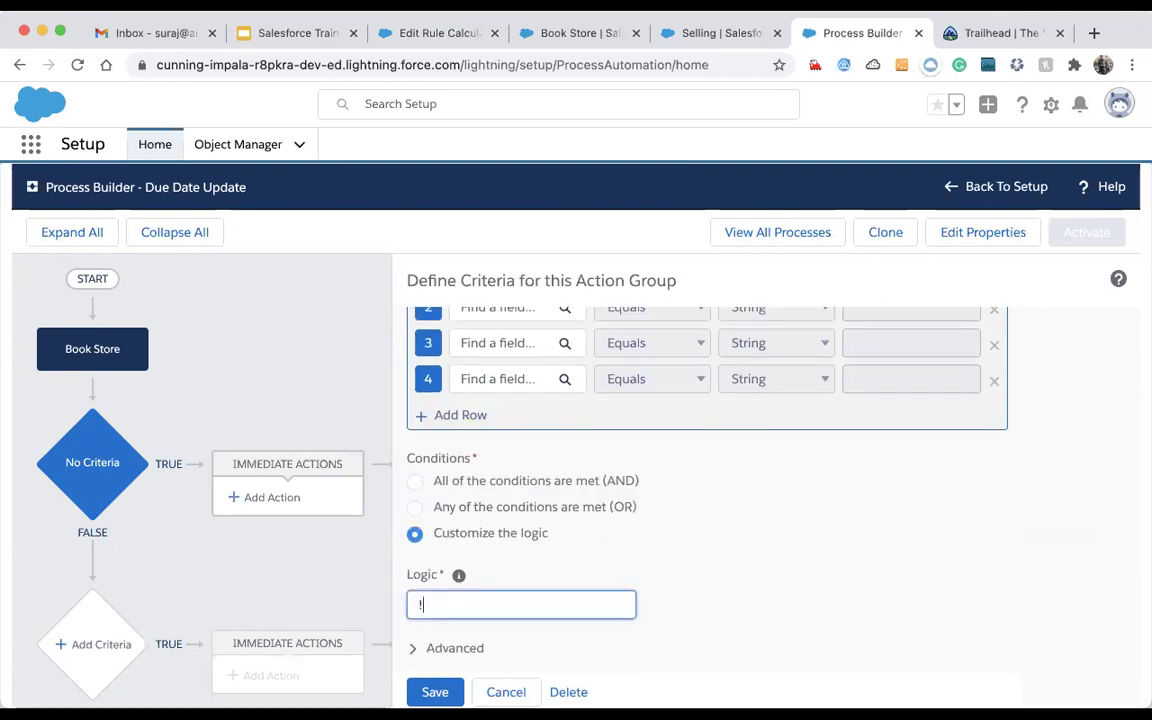
key(BackSpace)
key(BackSpace)
key(BackSpace)
key(BackSpace)
text(AND )
text(2 )
text(())
key(Left)
key(Delete)
key(BackSpace)
key(BackSpace)
key(Left)
text(( 2  OR 3) AND 4)
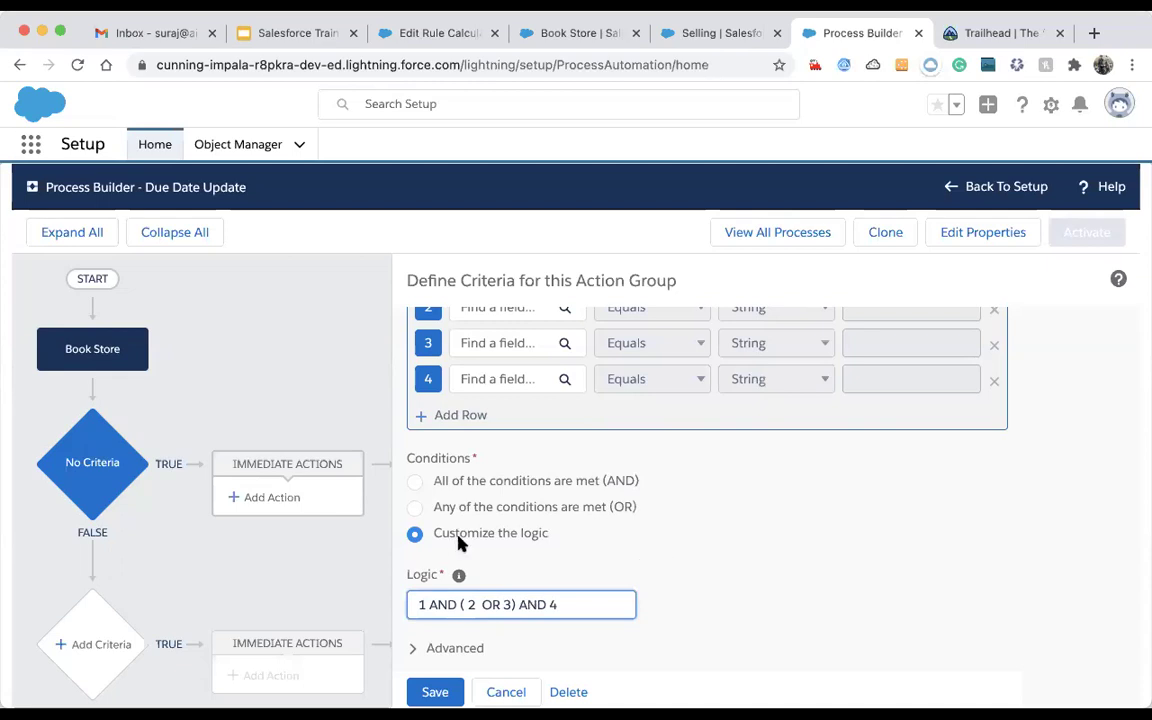
- Require all of the conditions to be met (AND), remove the three empty condition rows and save the criteria
click(423, 483)
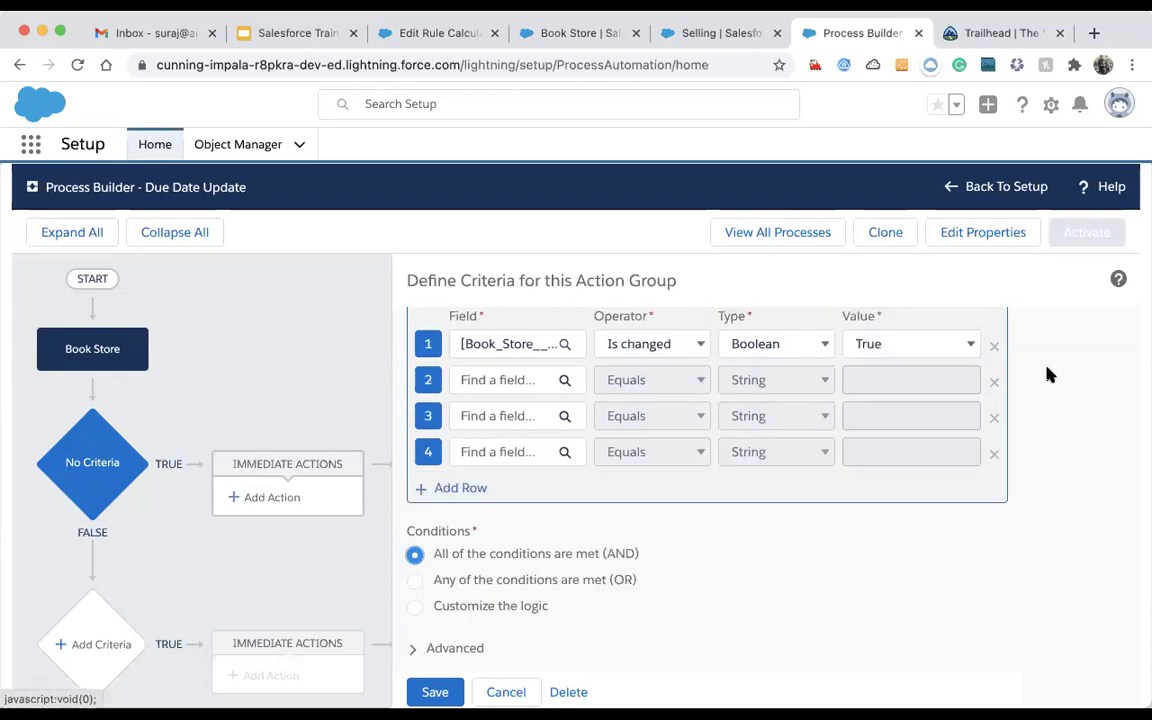
click(995, 455)
click(995, 455)
click(995, 455)
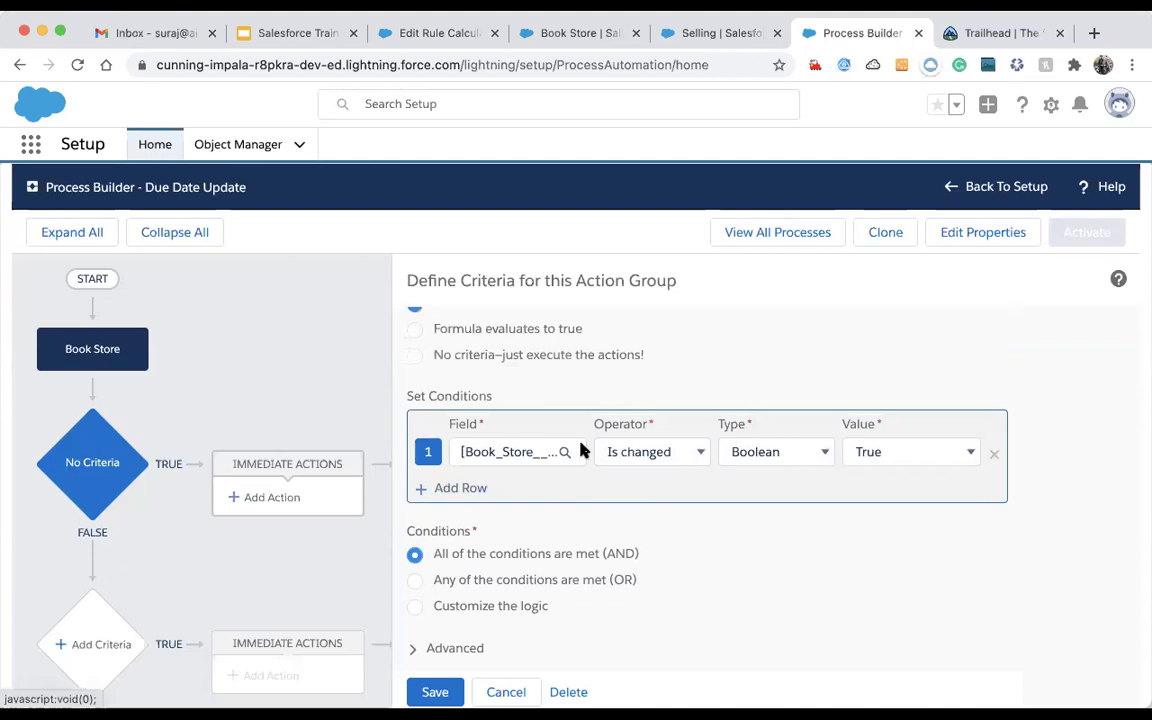
click(430, 692)
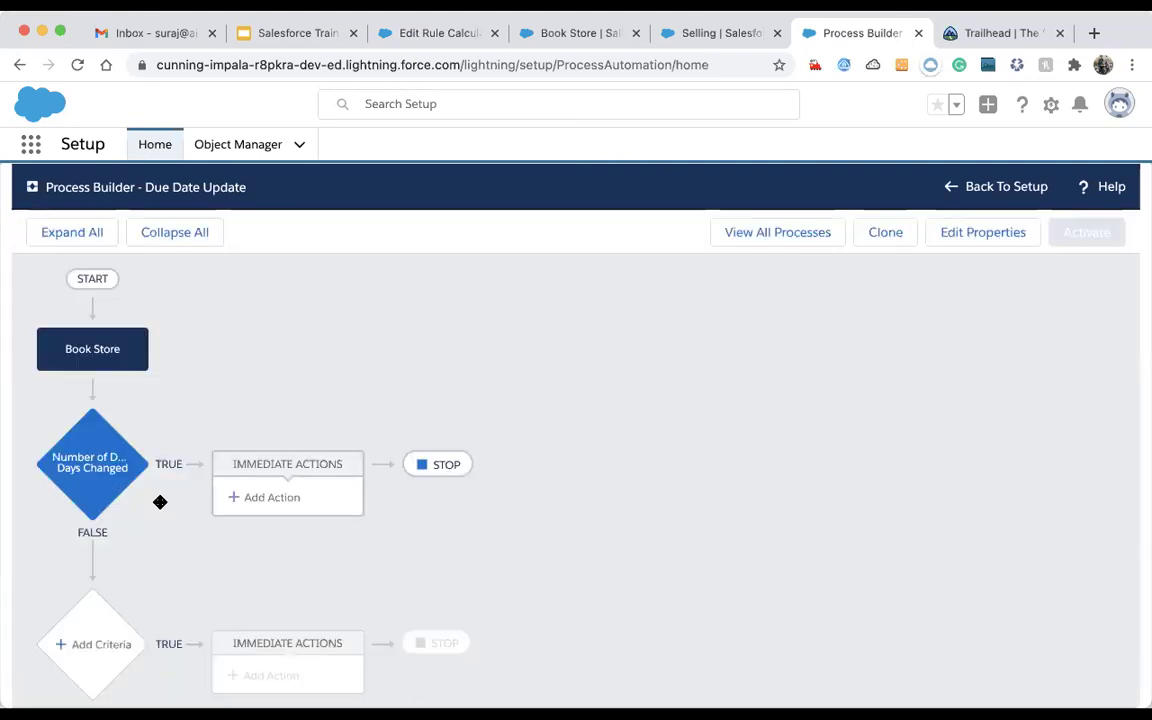
- Reopen the saved criteria and examine the advanced option for executing actions only when specified changes are made to the record
click(419, 406)
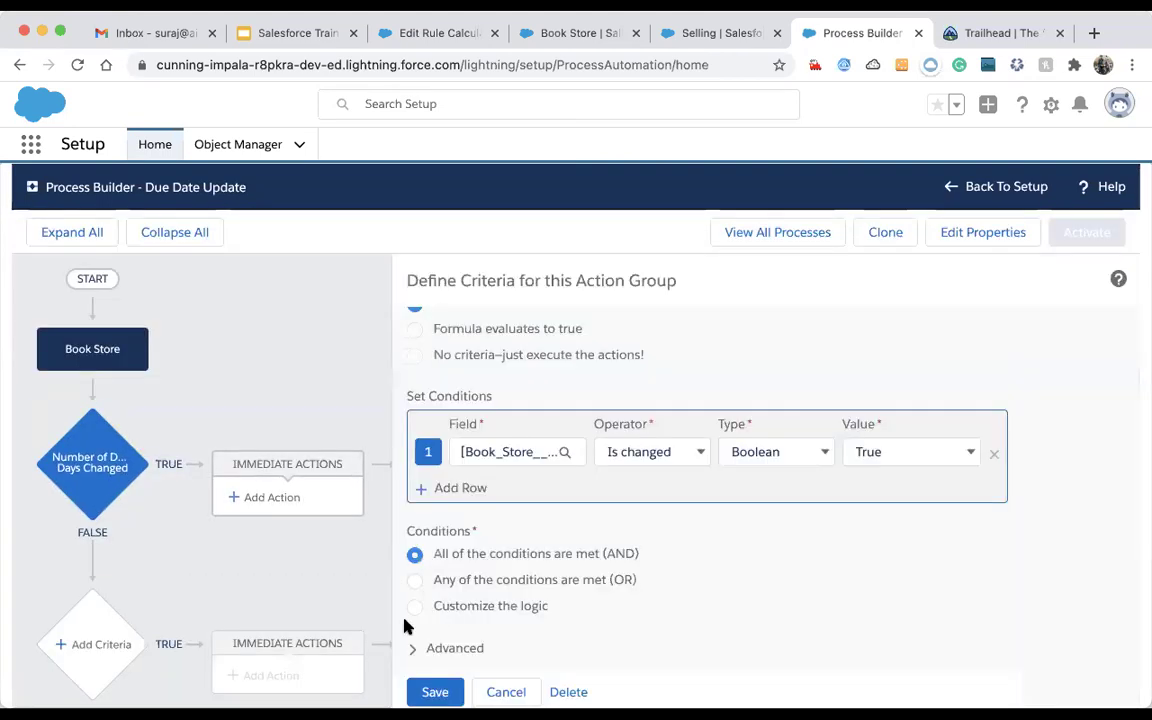
click(461, 633)
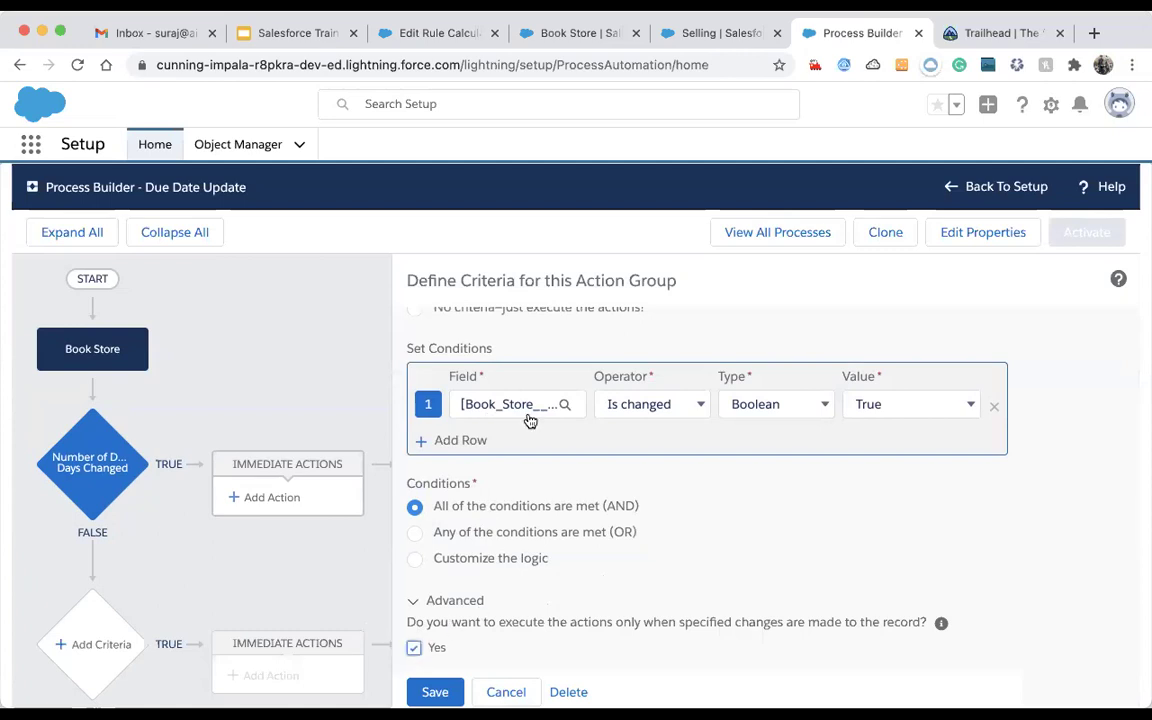
scroll(528, 418, up, 1)
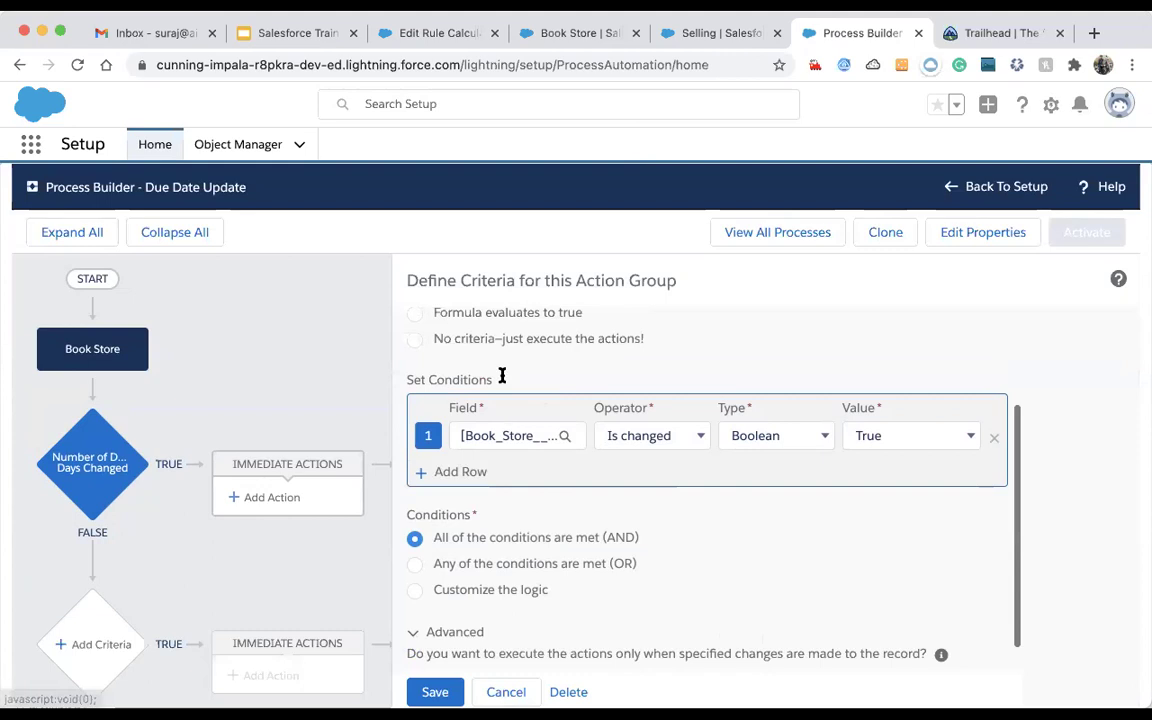
scroll(501, 375, up, 3)
scroll(500, 506, down, 4)
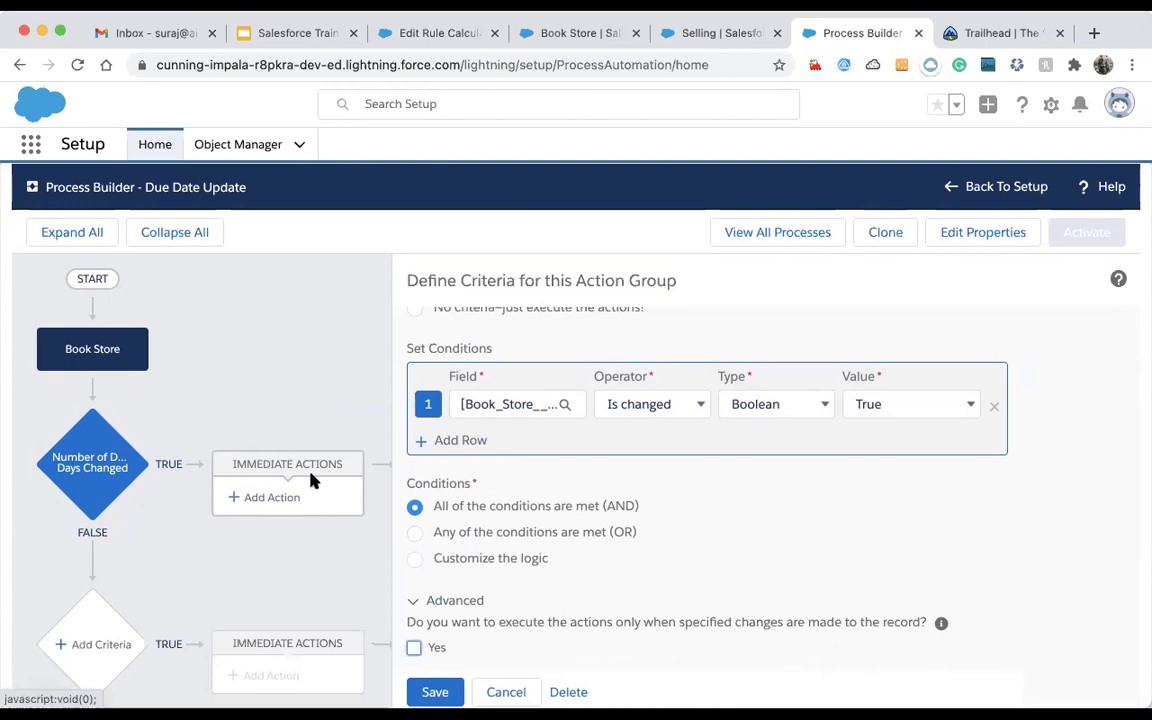
- Go to the workflow rule, cancel its edit and review the immediate workflow actions of Calculate Total Amount
click(738, 38)
click(577, 38)
click(386, 42)
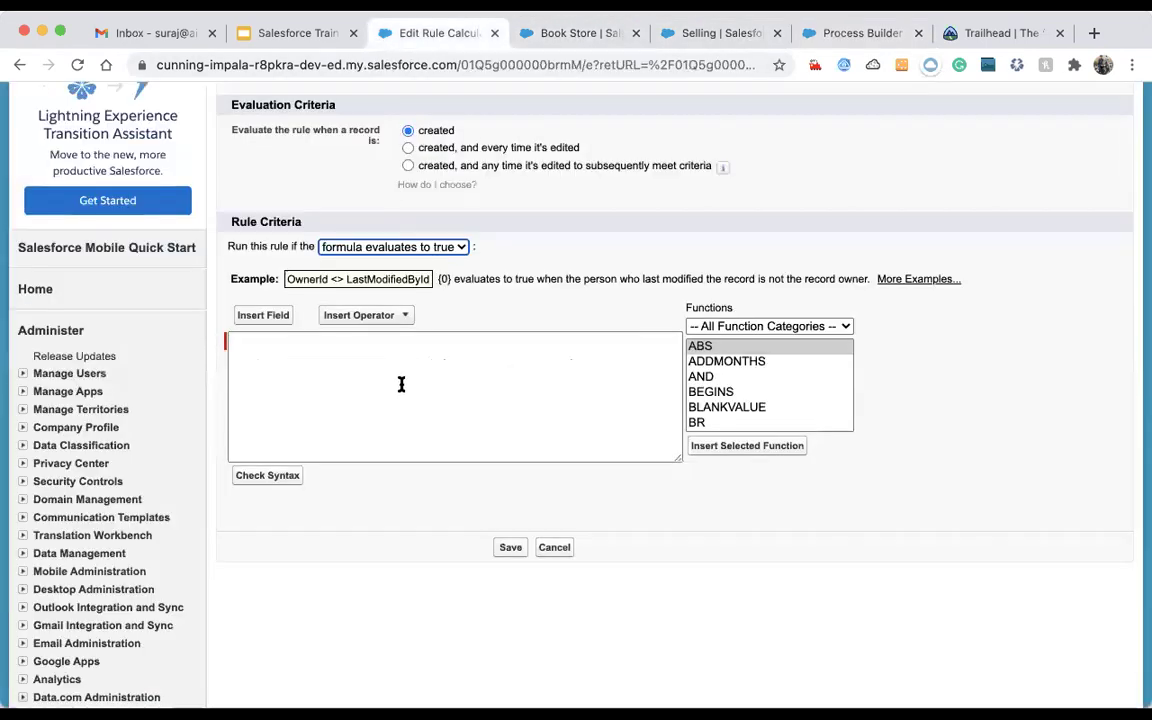
click(555, 548)
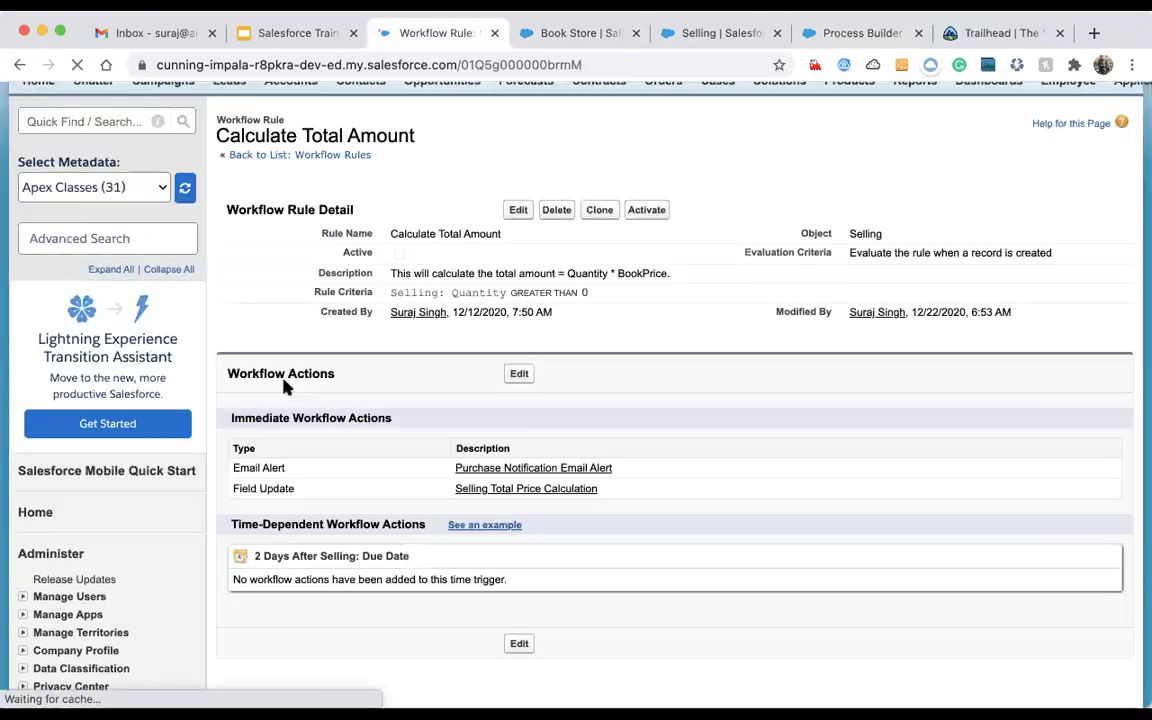
scroll(235, 362, down, 1)
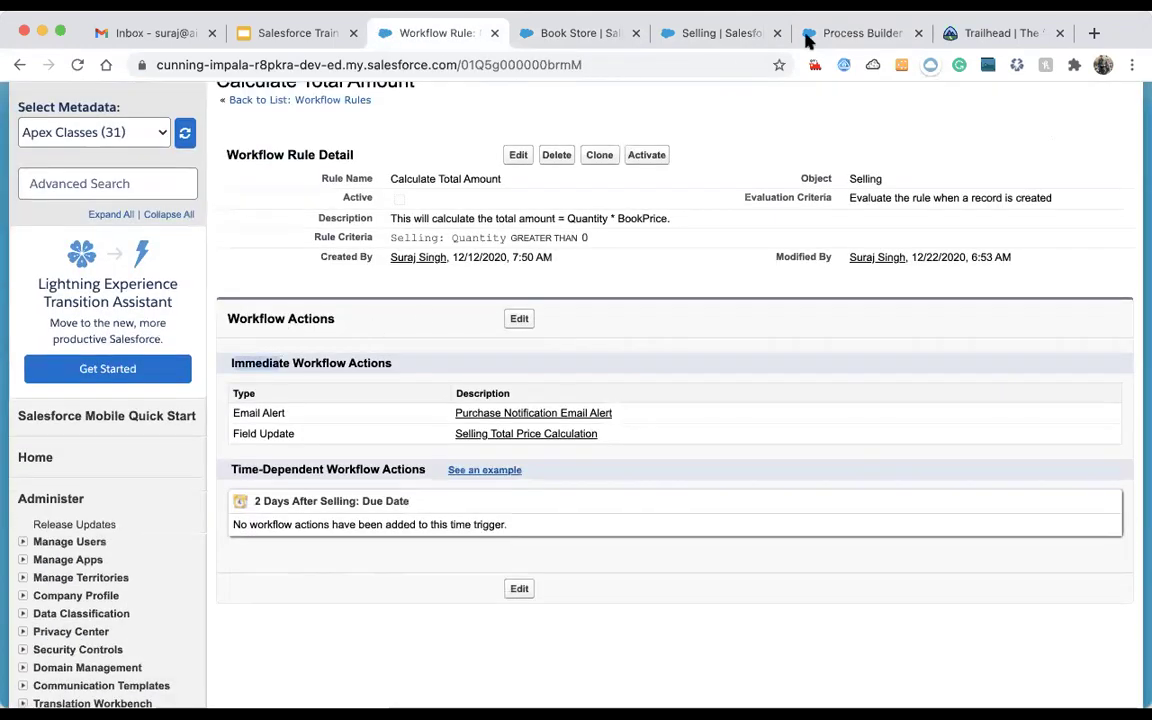
double_click(262, 363)
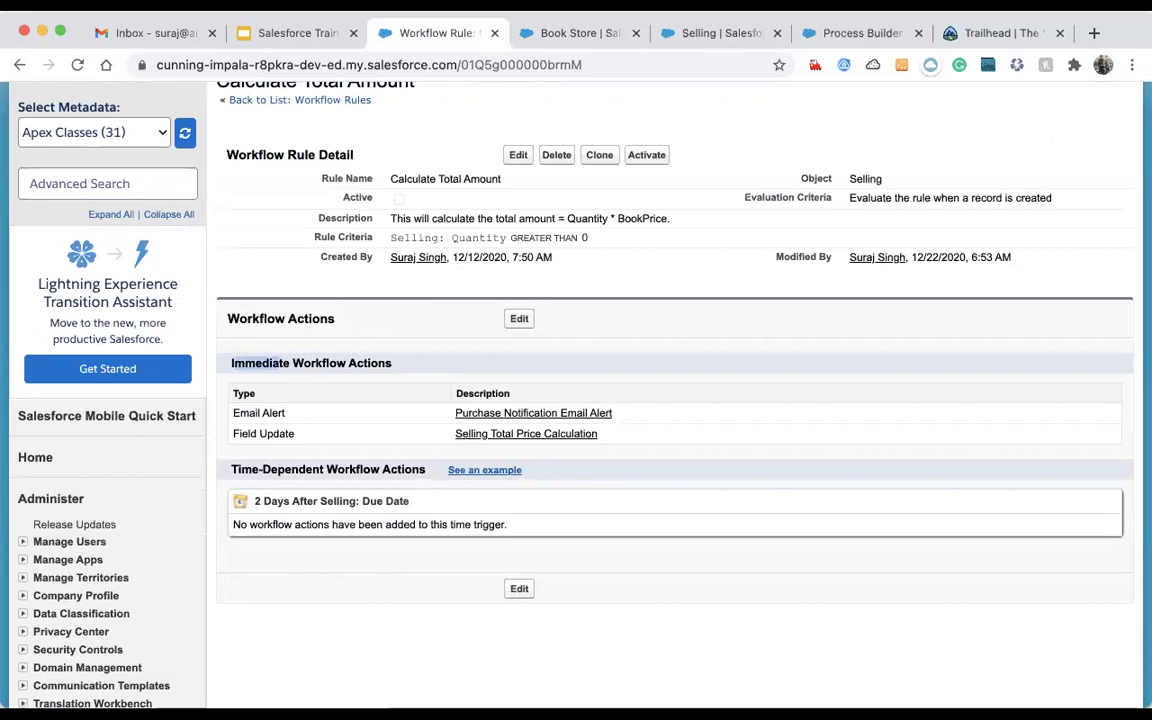
- Return to the Due Date Update process, add an immediate action of type Create a Record and review the other action types
click(862, 33)
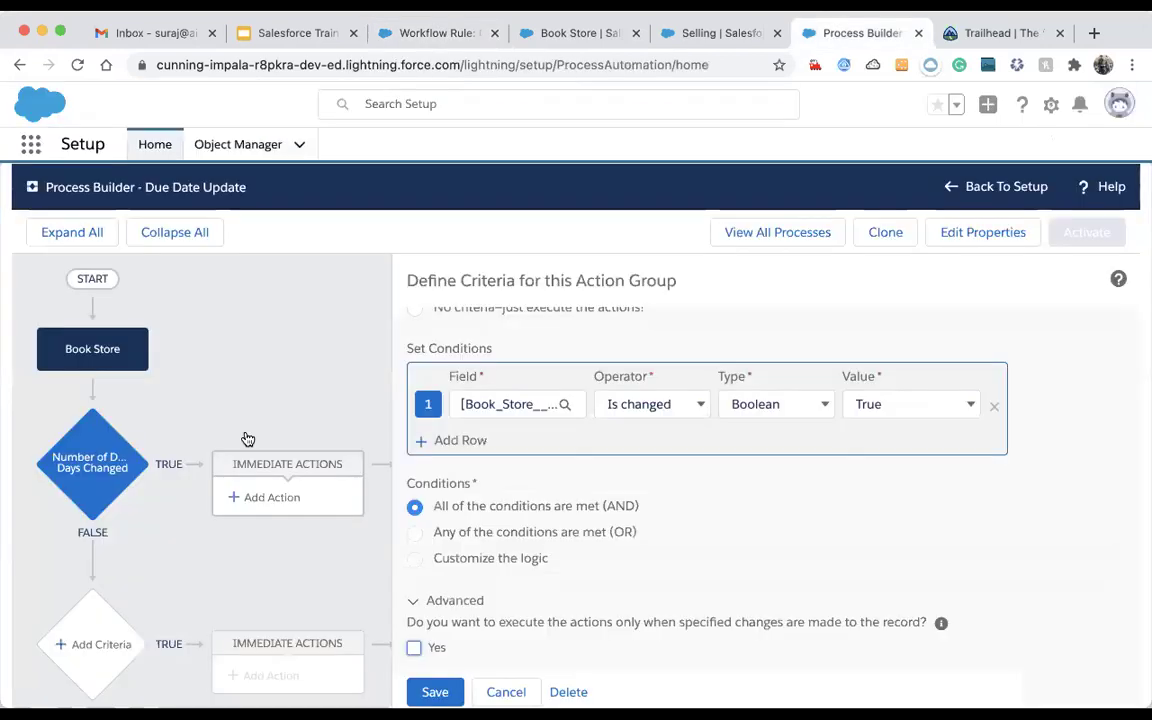
click(279, 505)
click(636, 367)
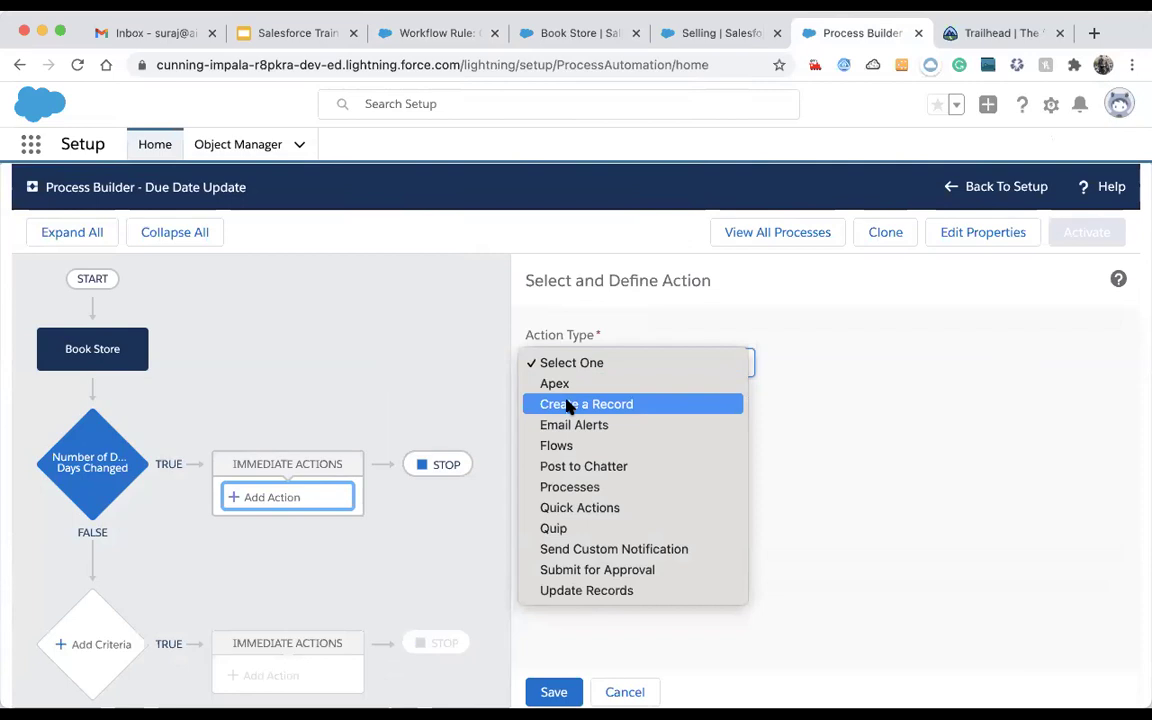
click(567, 405)
click(617, 366)
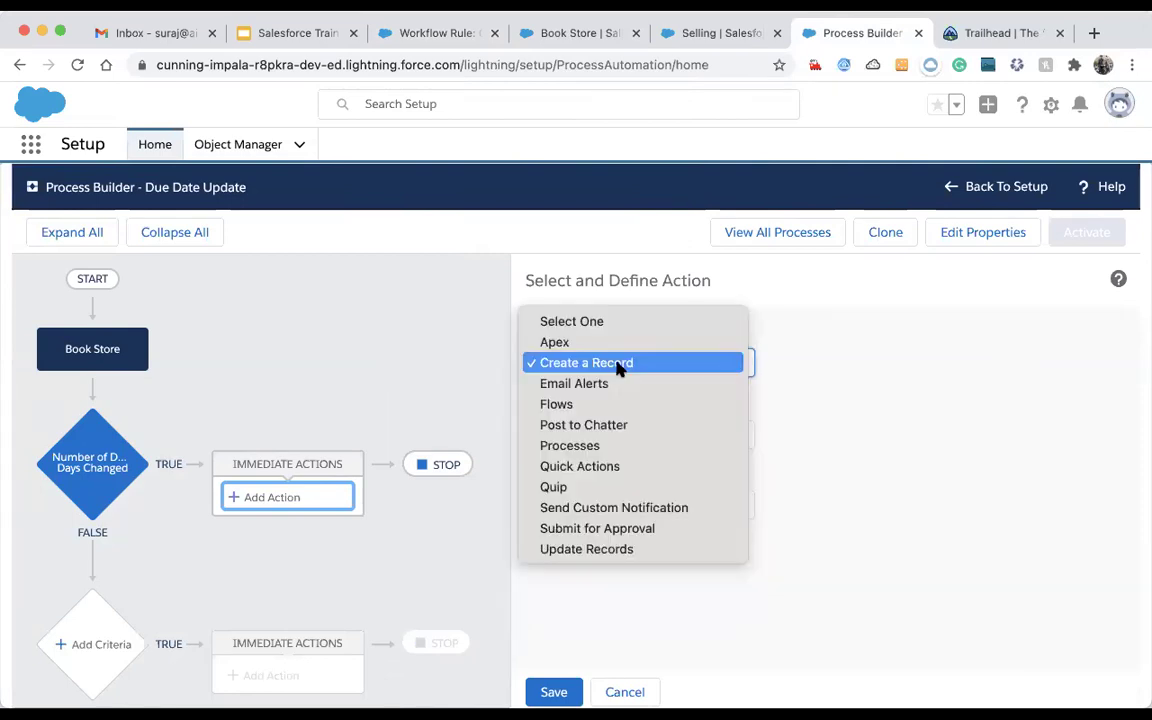
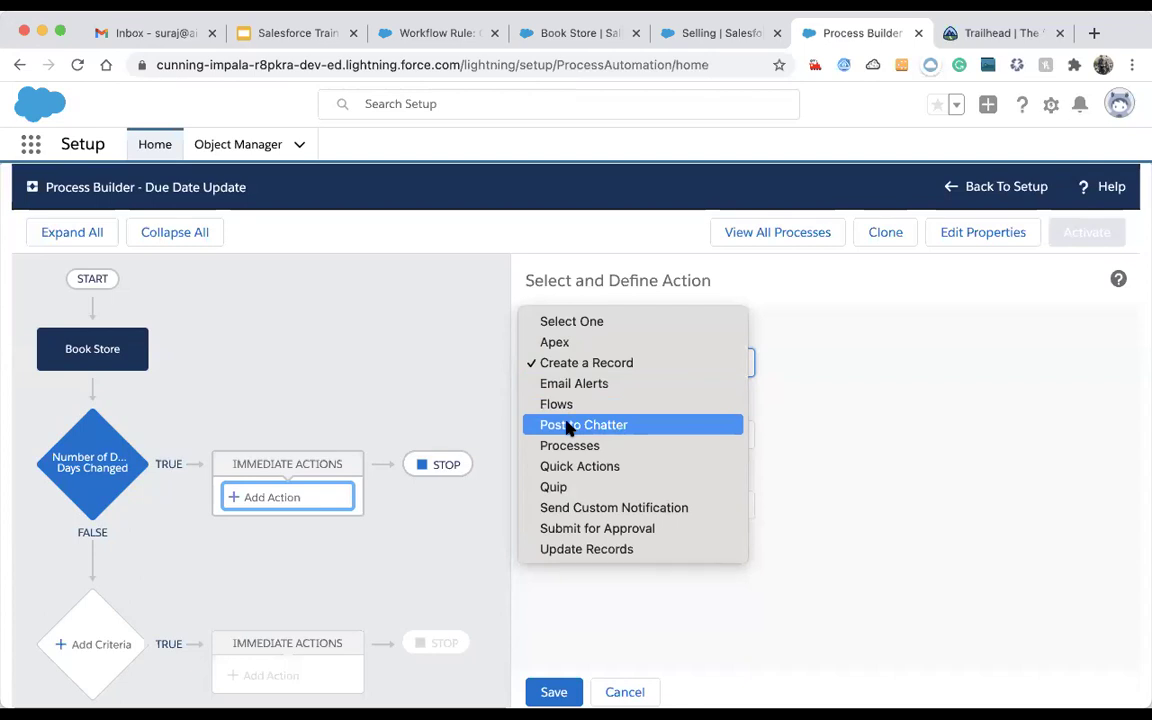
- Leave the process for the Selling page, search the apps for "cha" and open the Salesforce Chatter feed
click(738, 37)
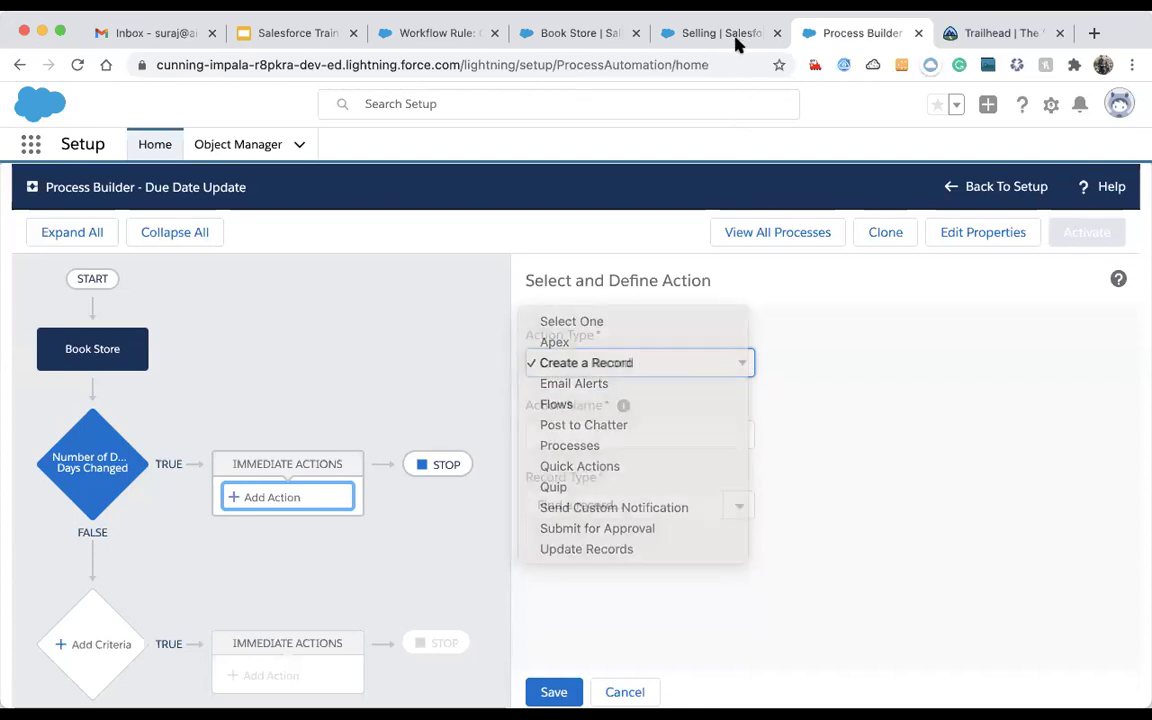
click(687, 37)
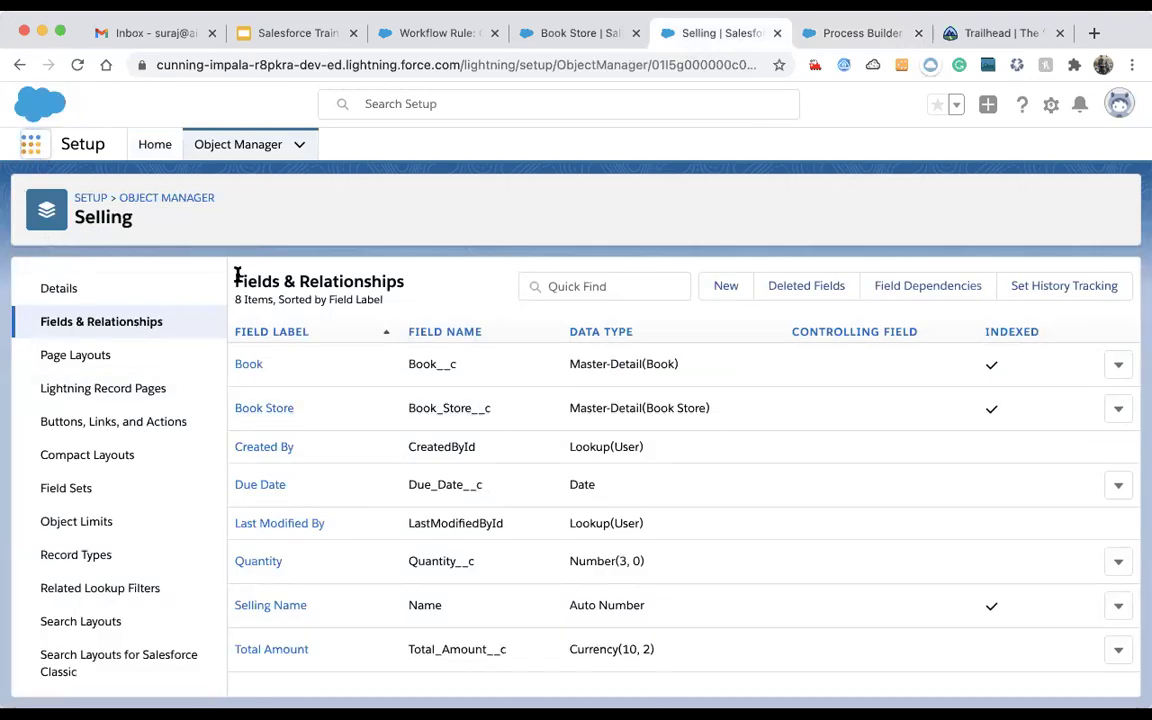
text(cha)
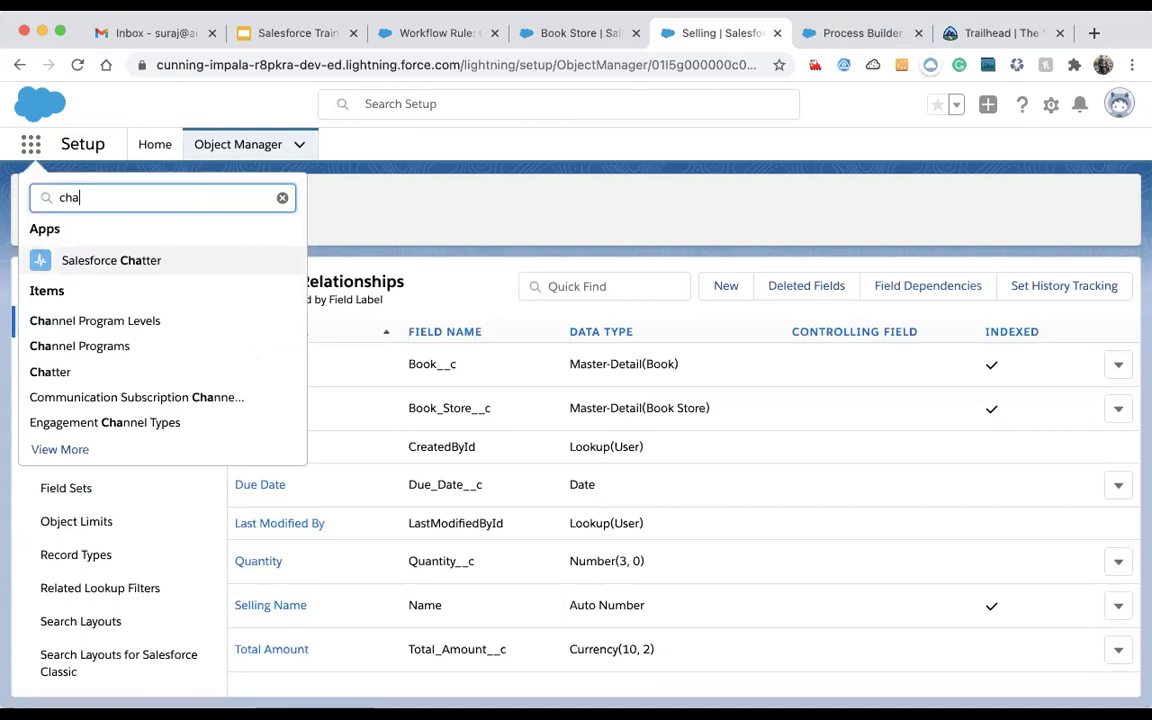
click(140, 261)
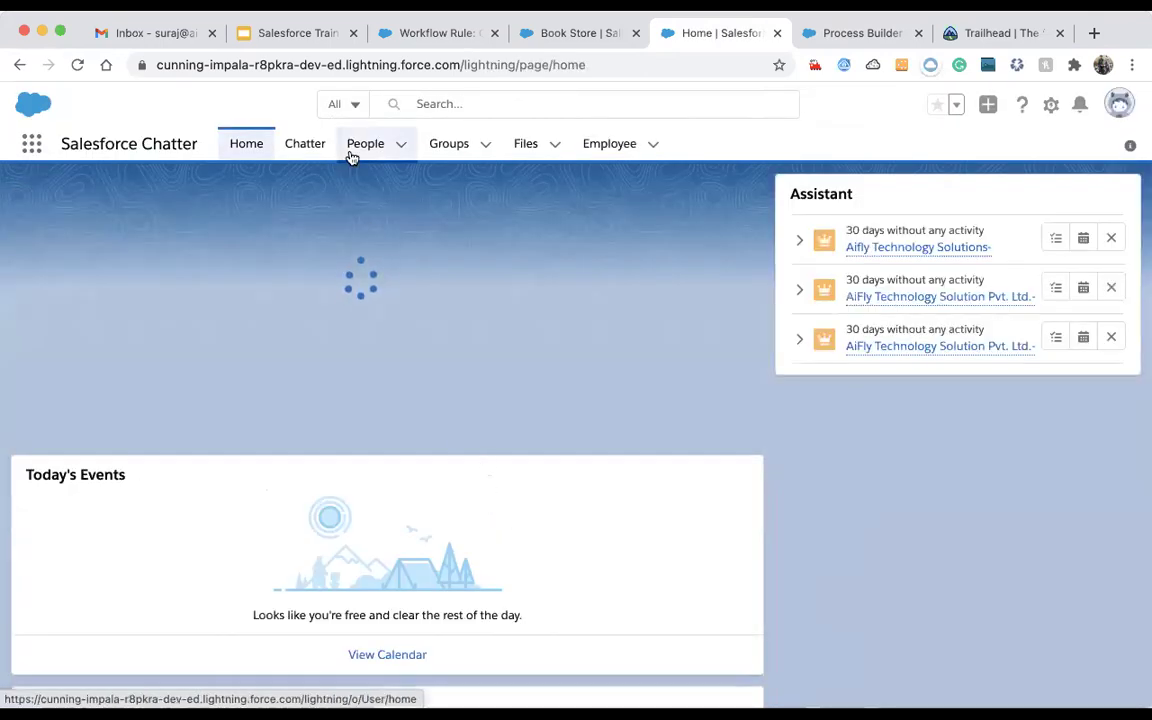
click(302, 146)
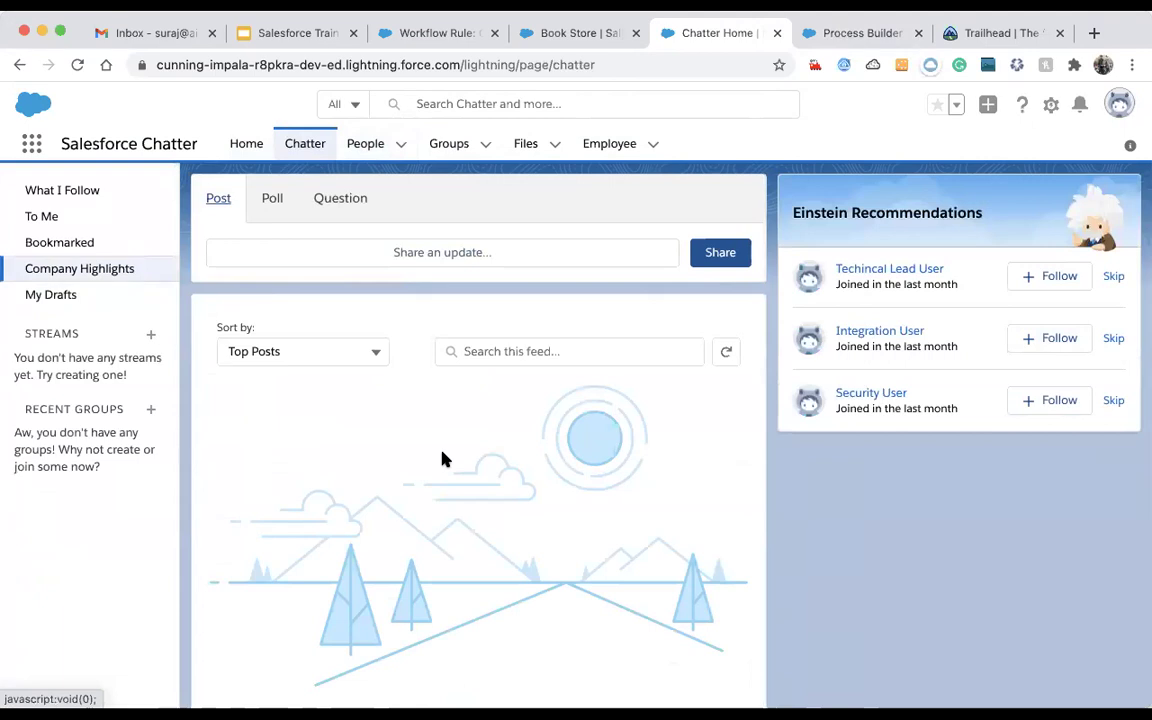
scroll(444, 457, down, 1)
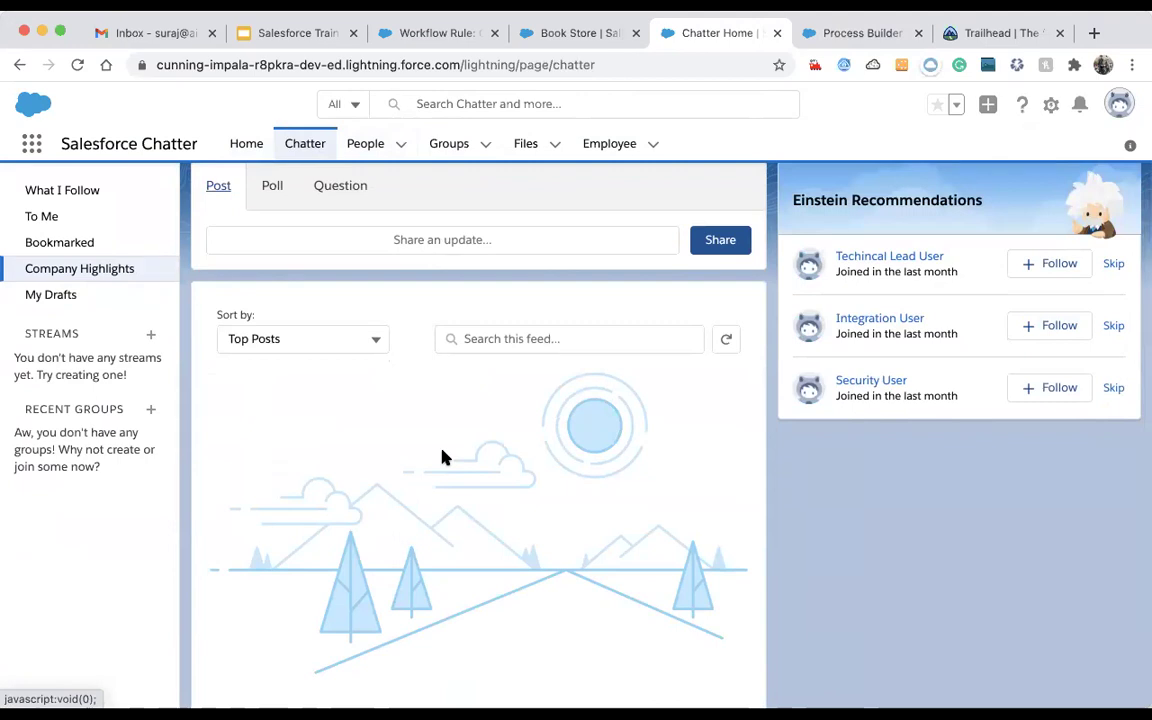
- Examine the Post, Poll and Question publishing options in the Chatter feed
click(432, 247)
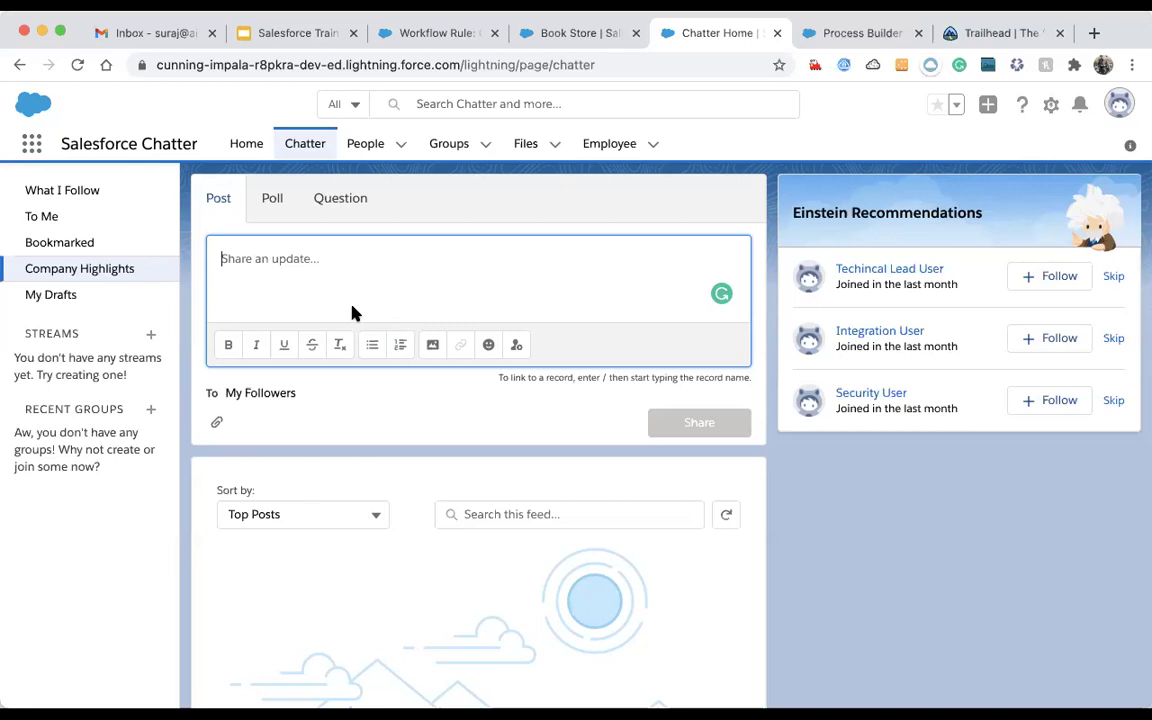
click(278, 199)
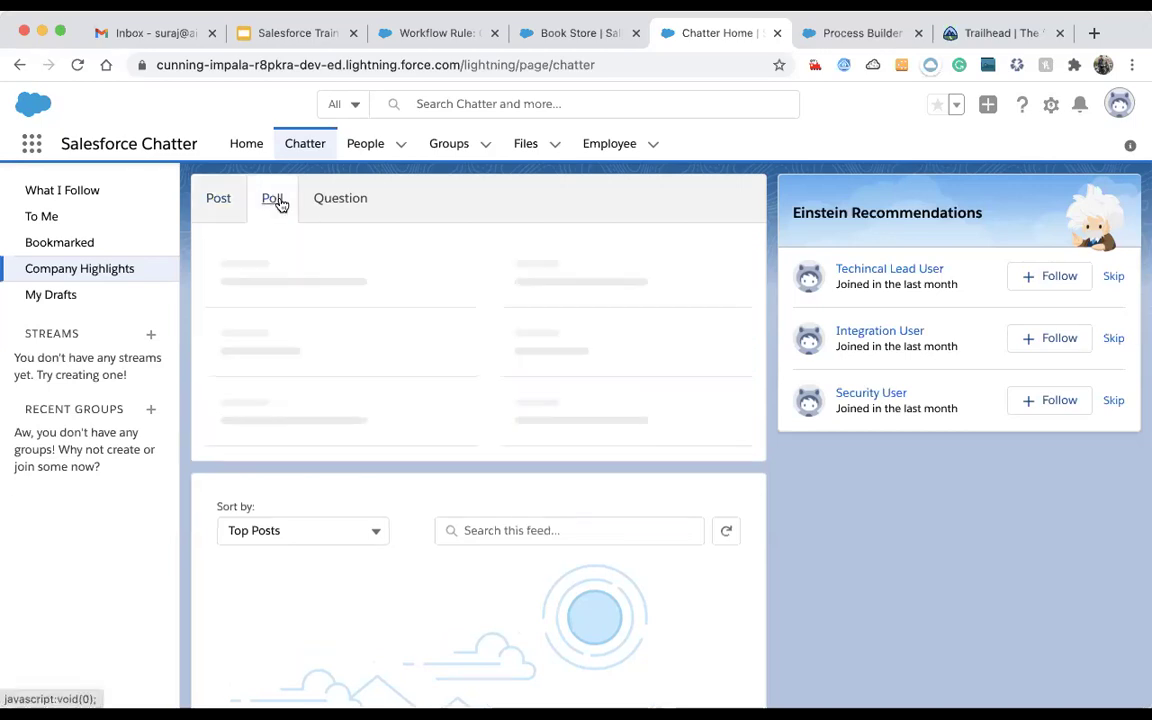
click(340, 206)
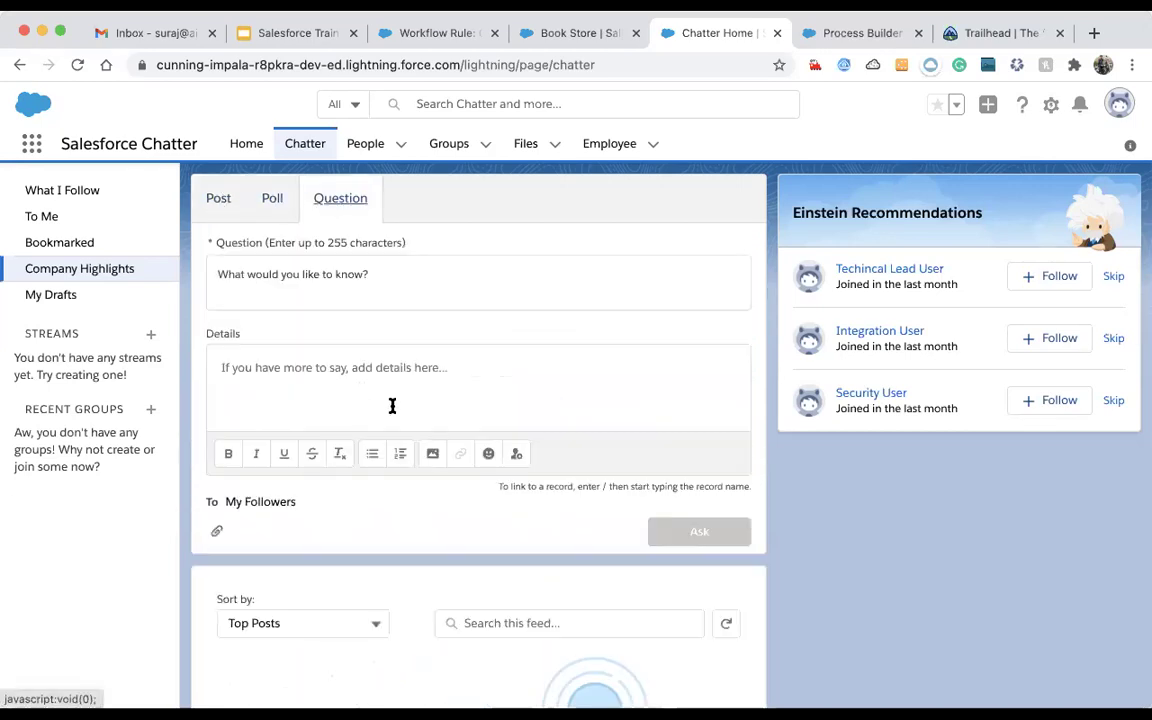
scroll(391, 404, down, 1)
scroll(391, 404, up, 1)
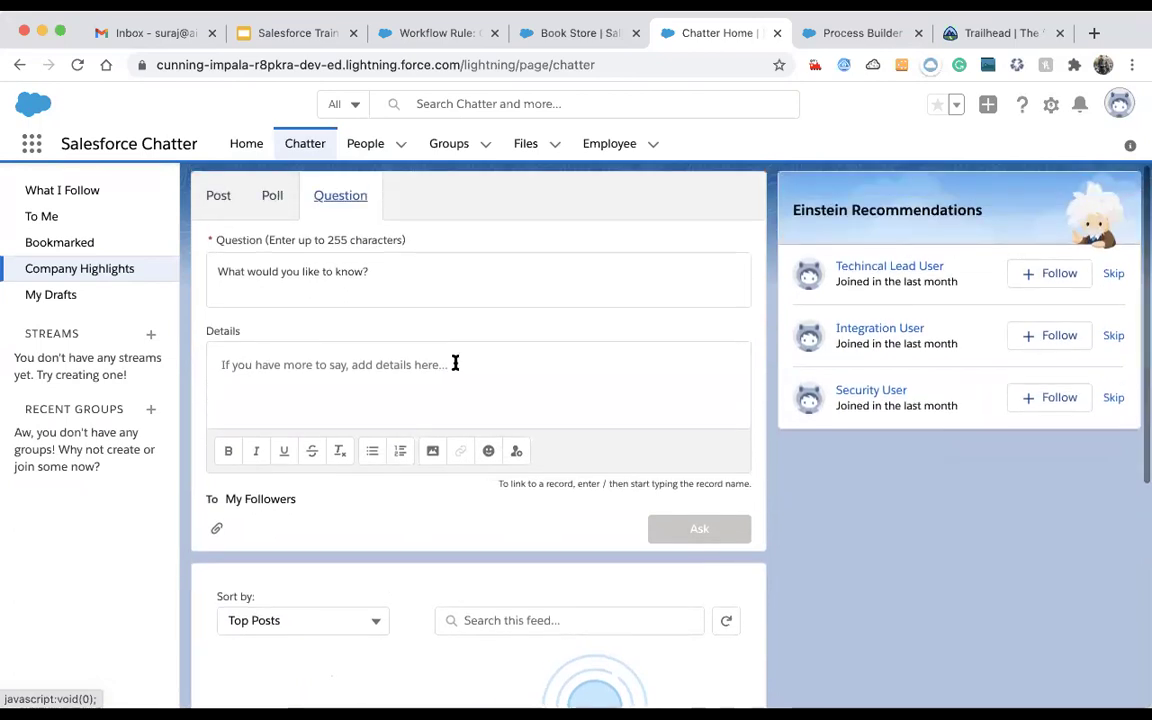
- Switch to the Book Store page, search the apps and items for Account and open the Accounts list
click(571, 36)
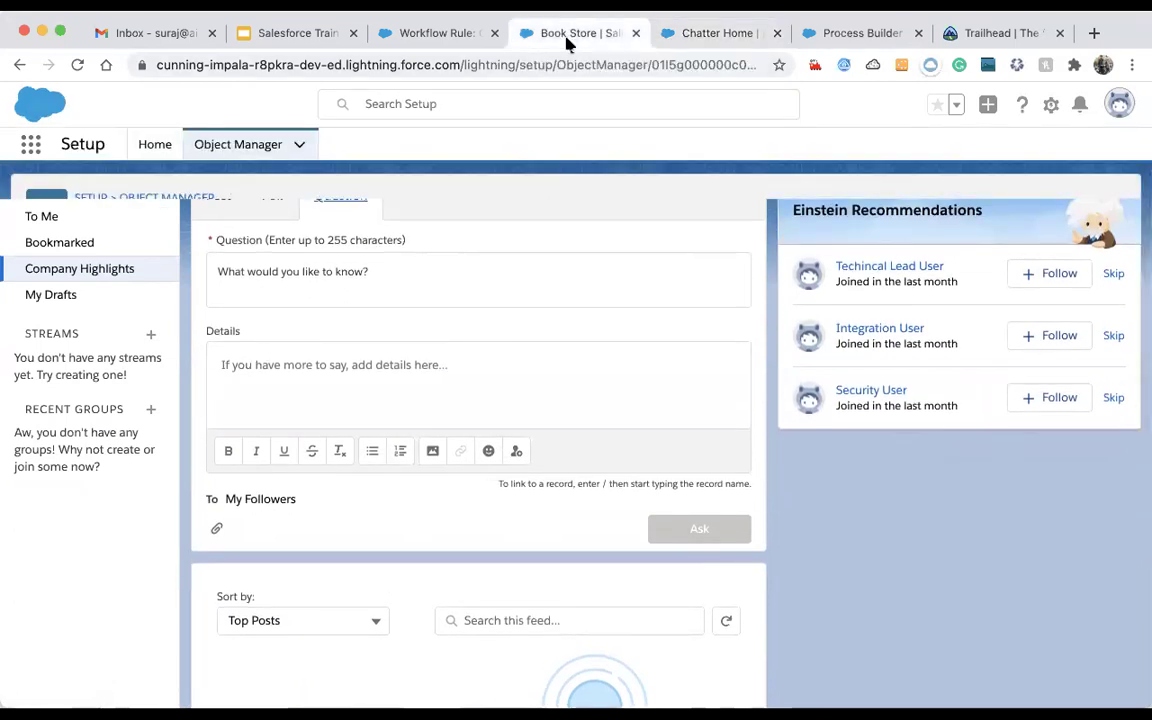
click(415, 33)
click(560, 35)
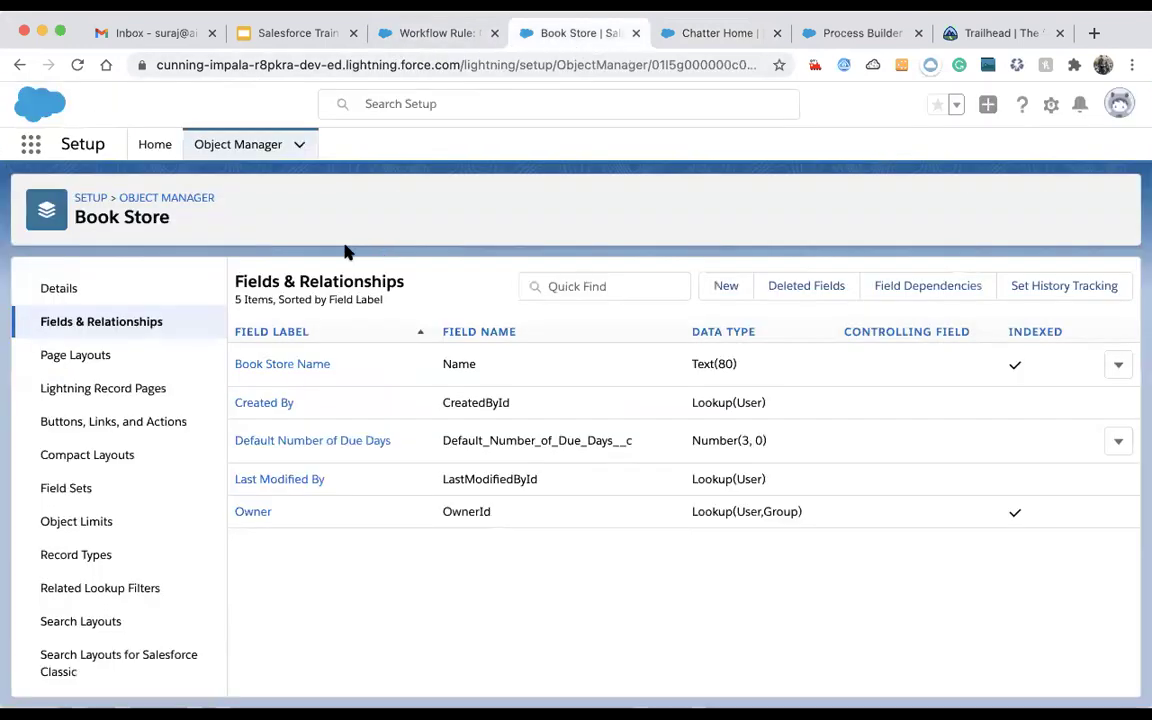
click(690, 33)
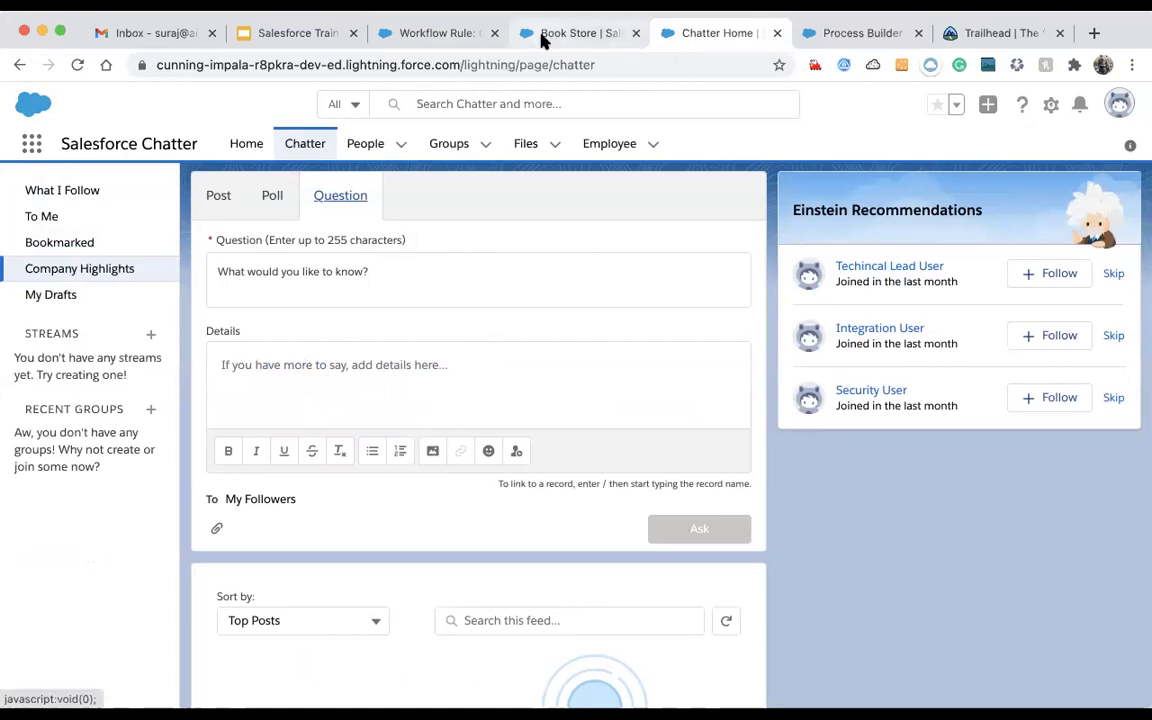
click(575, 33)
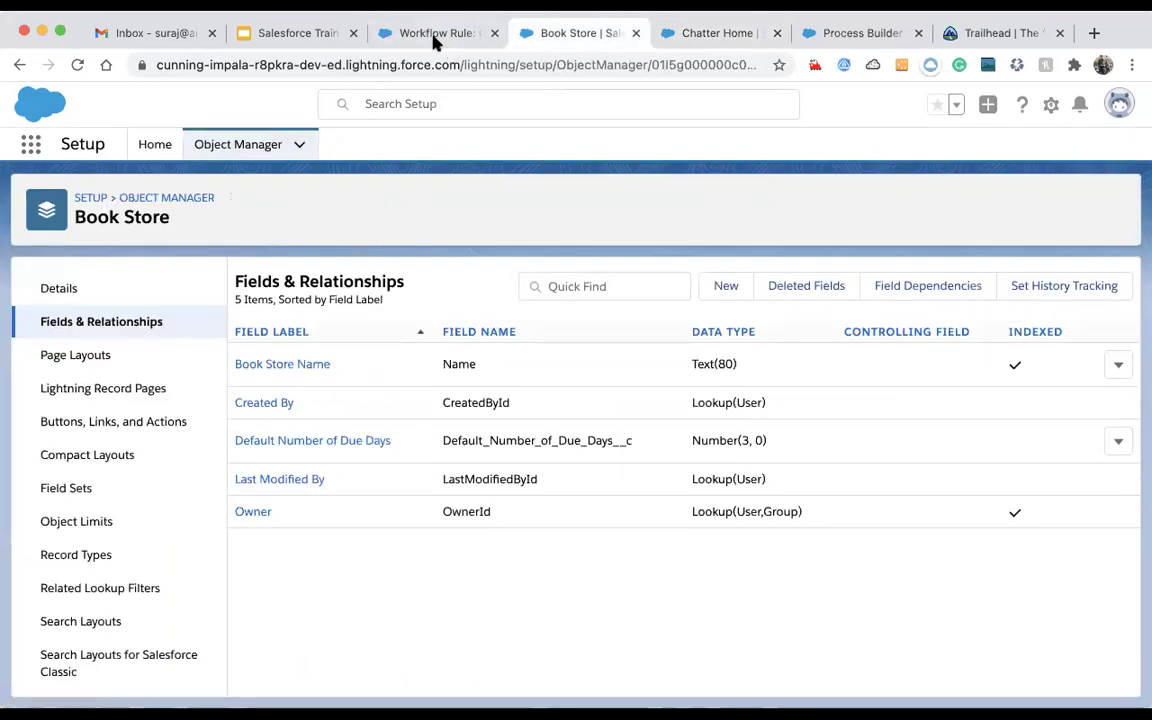
click(30, 144)
text(Account)
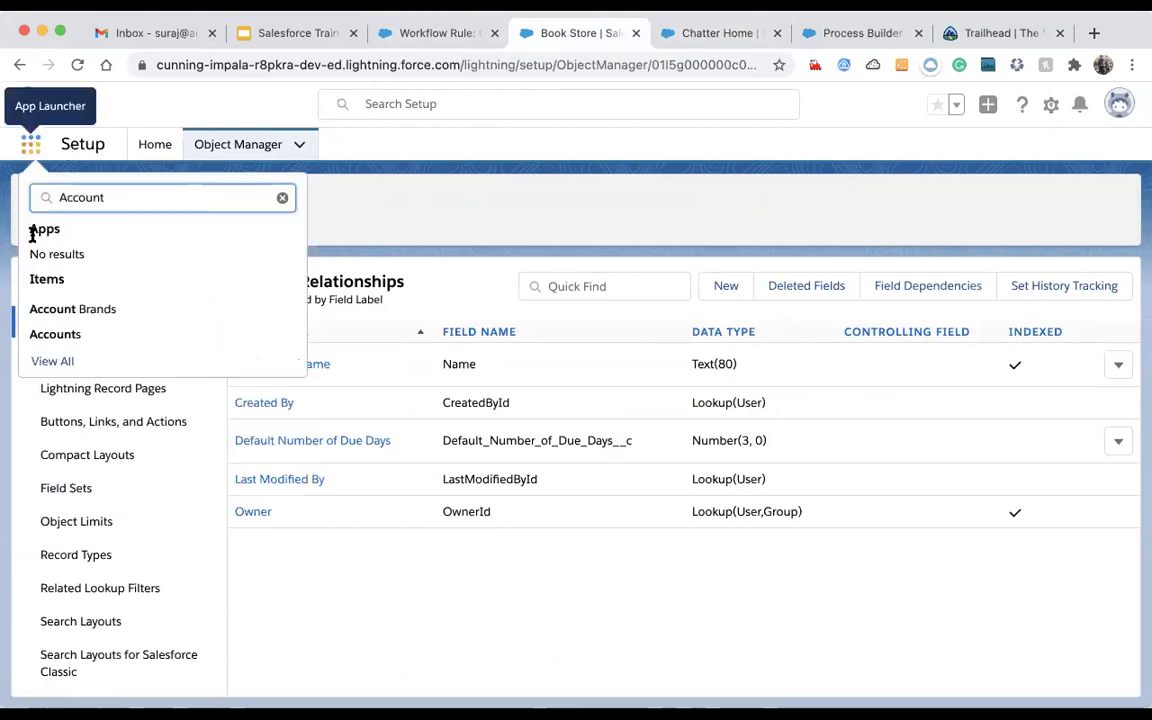
click(45, 334)
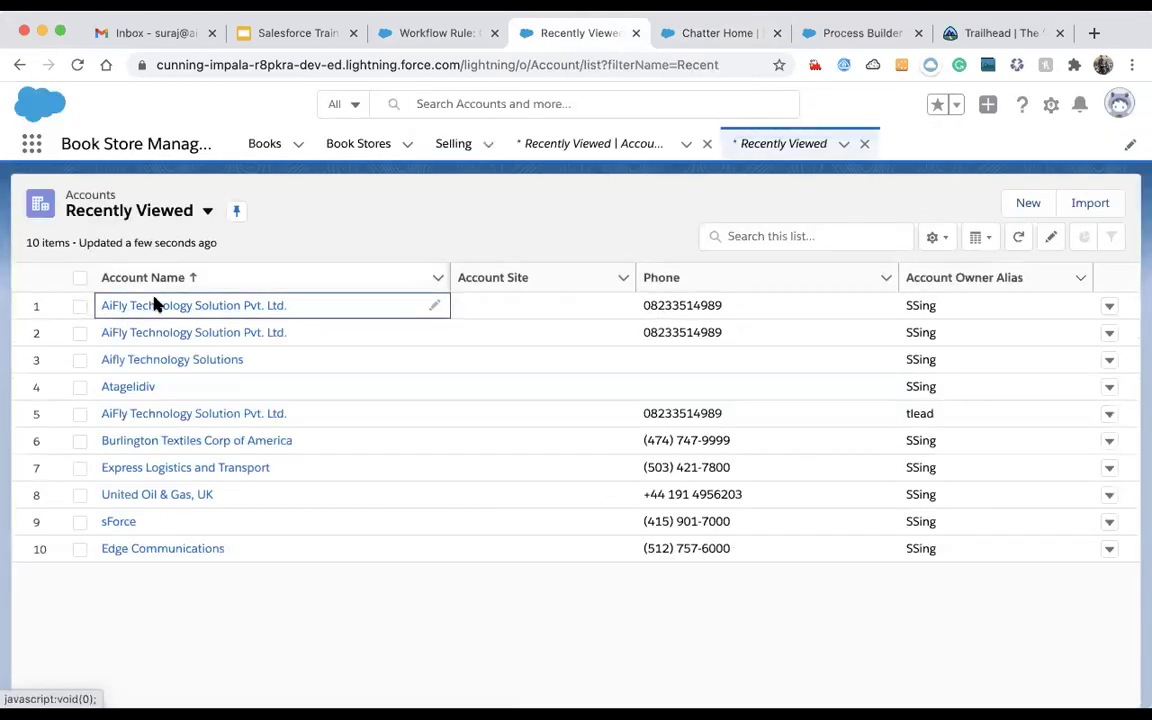
- Open the first AiFly Technology Solution Pvt. Ltd. account in the list and show its Chatter feed
click(155, 305)
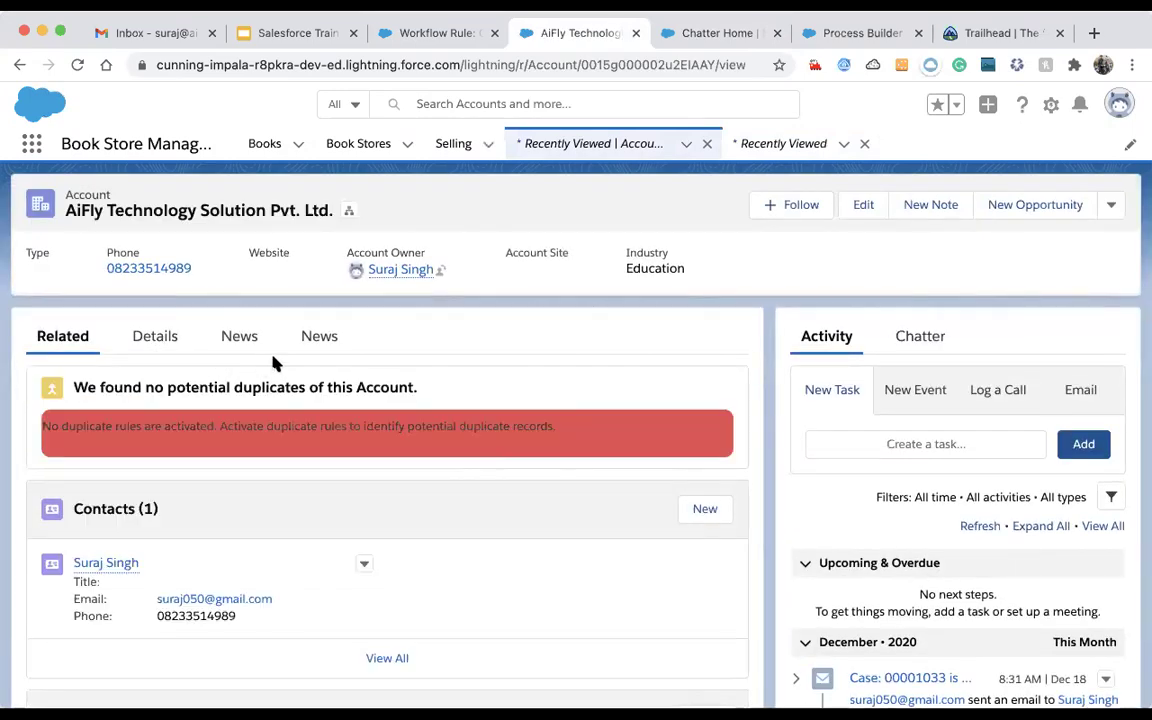
click(920, 345)
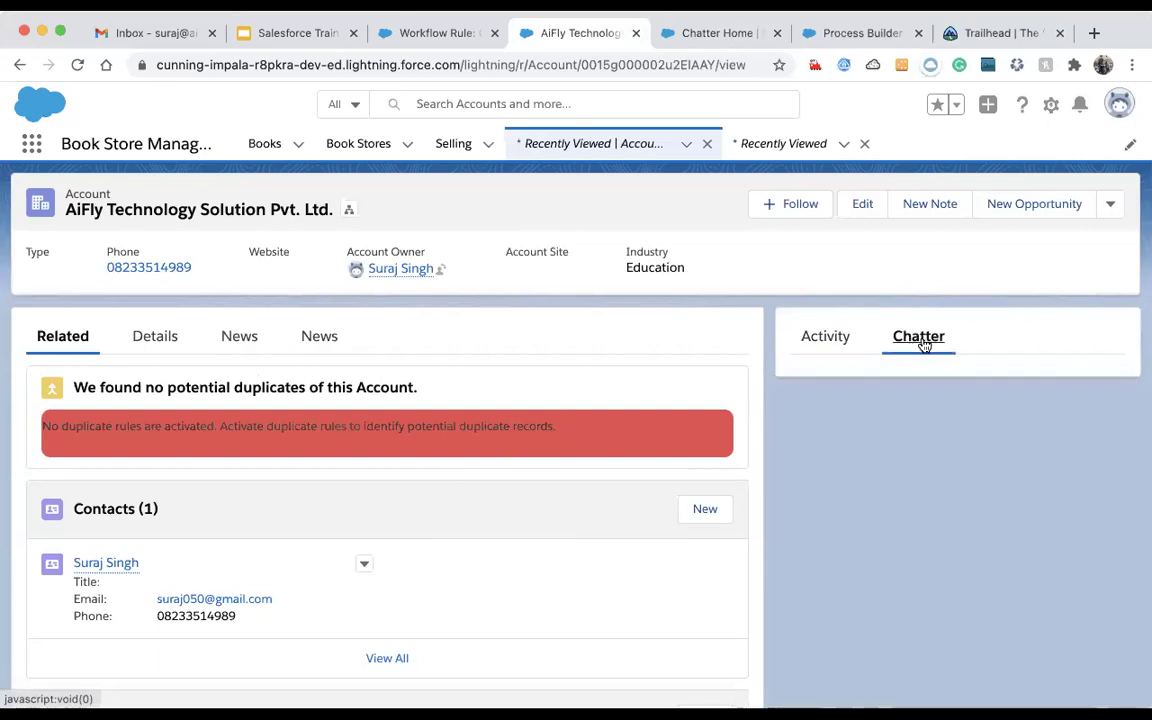
scroll(944, 300, down, 3)
scroll(944, 340, up, 1)
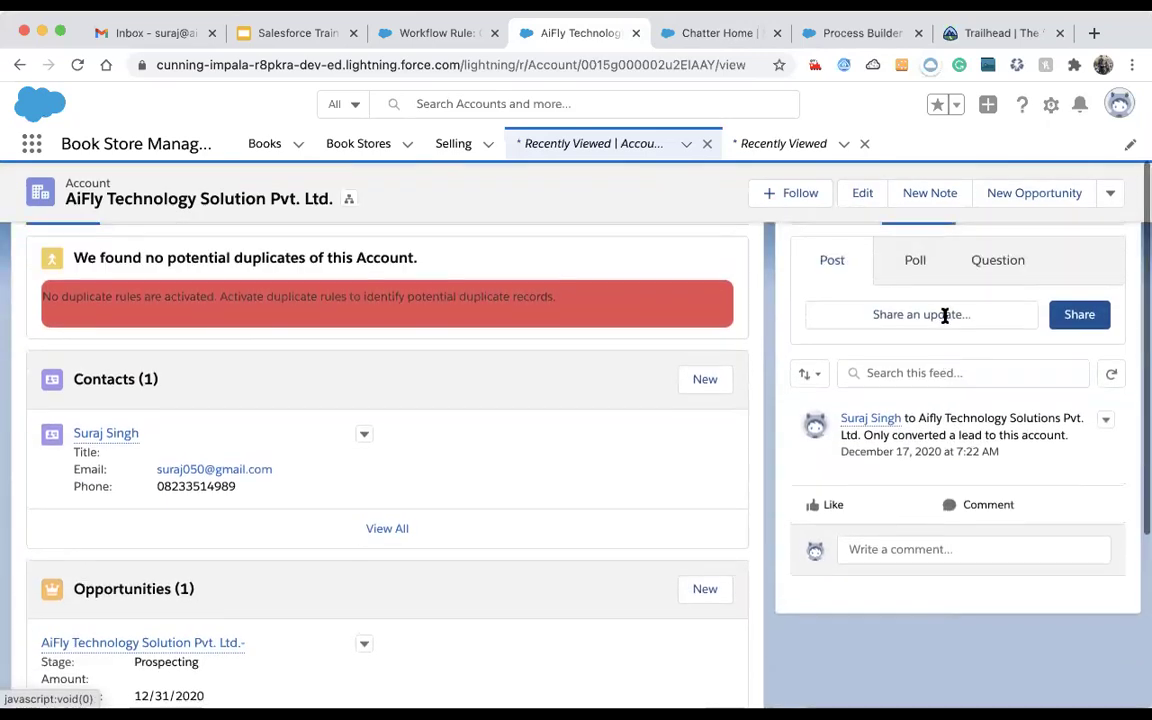
- Share the post "This is an testing Update." in the account's Chatter feed with visibility set to All with access
click(926, 314)
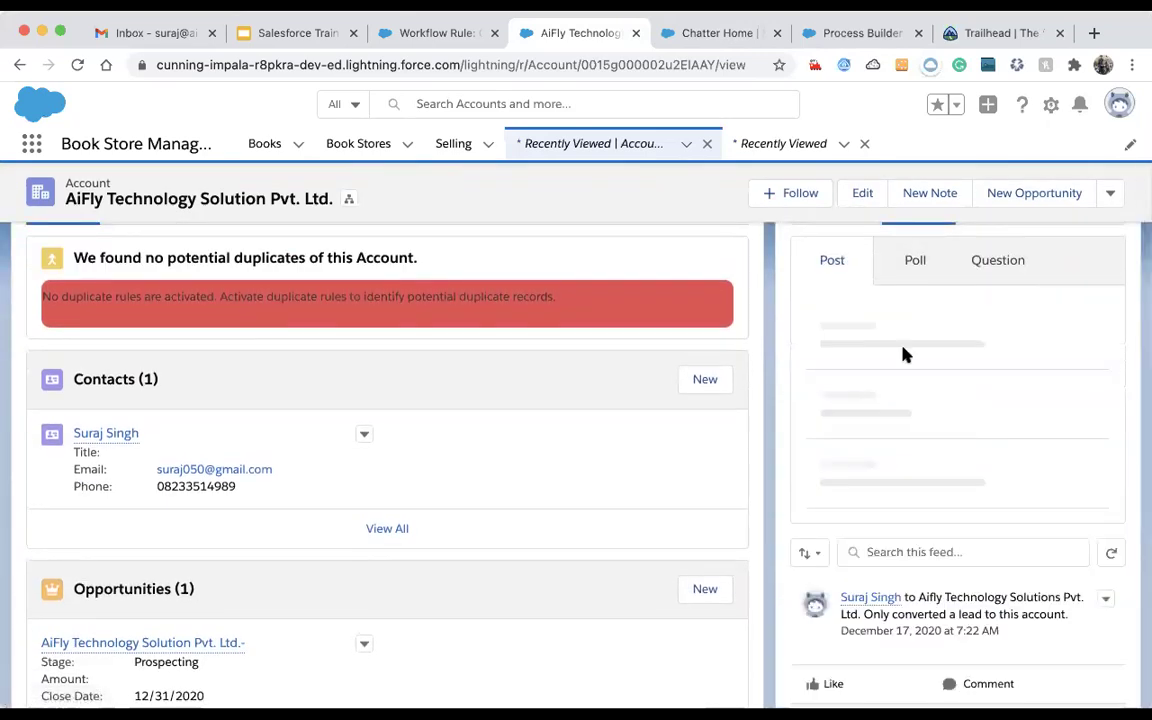
scroll(905, 352, up, 2)
text(Thi)
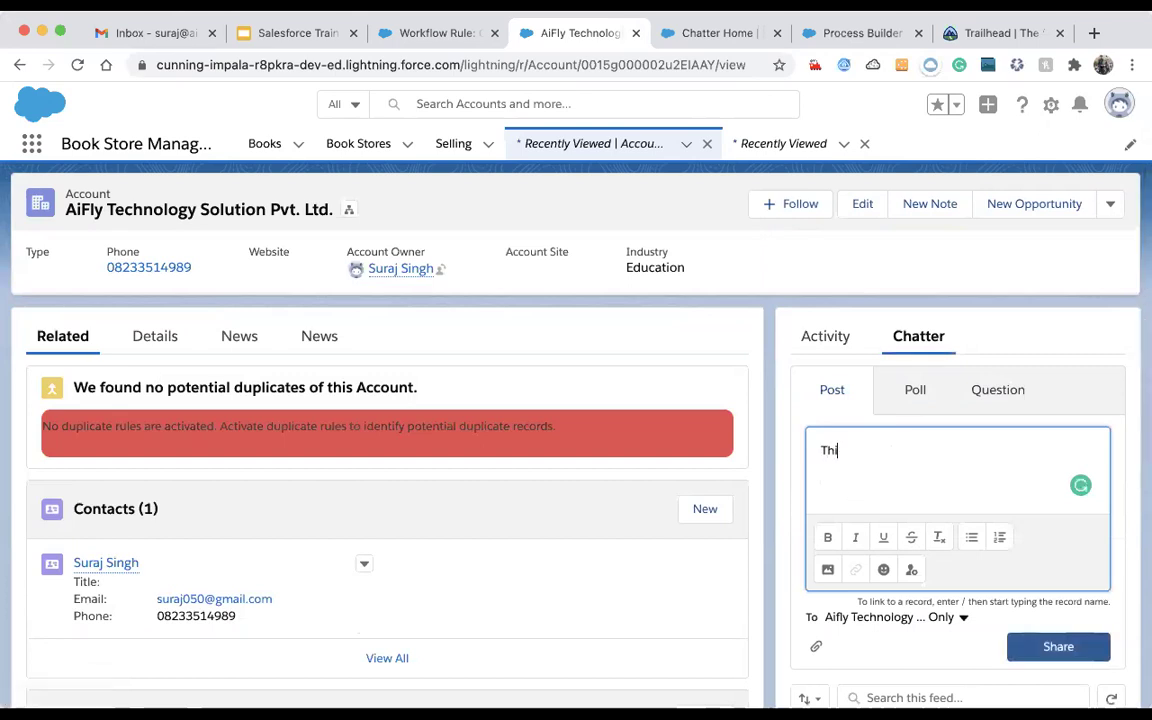
text(s is an te)
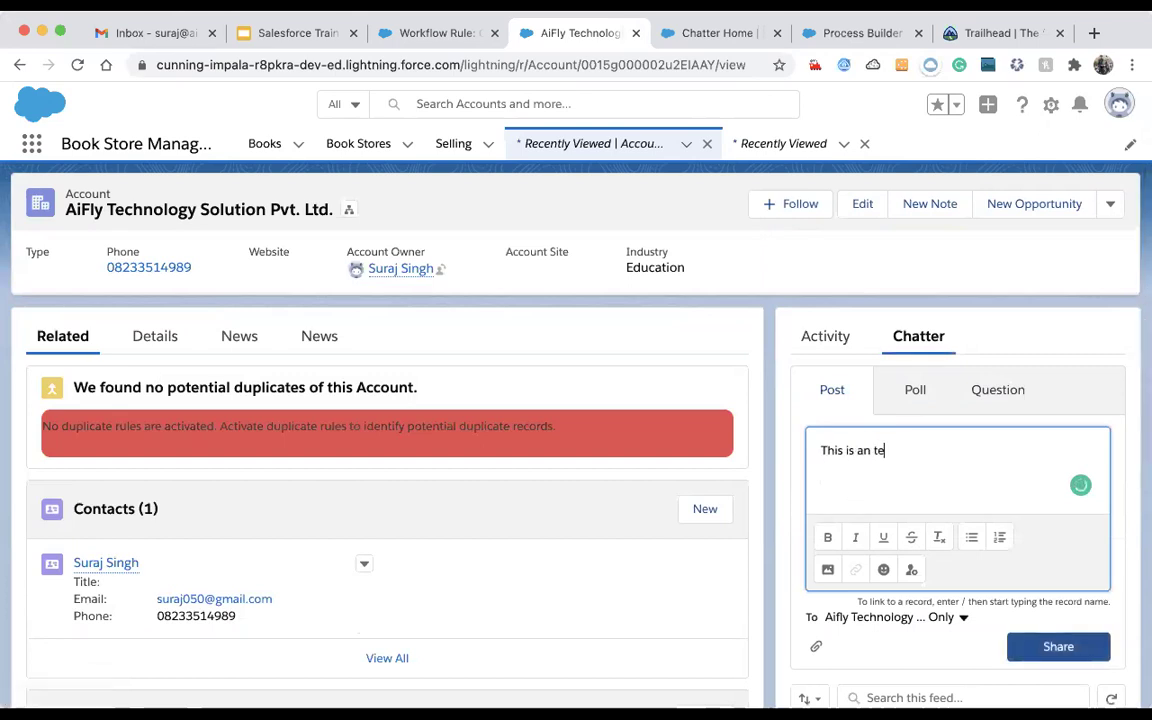
text(sting Update.)
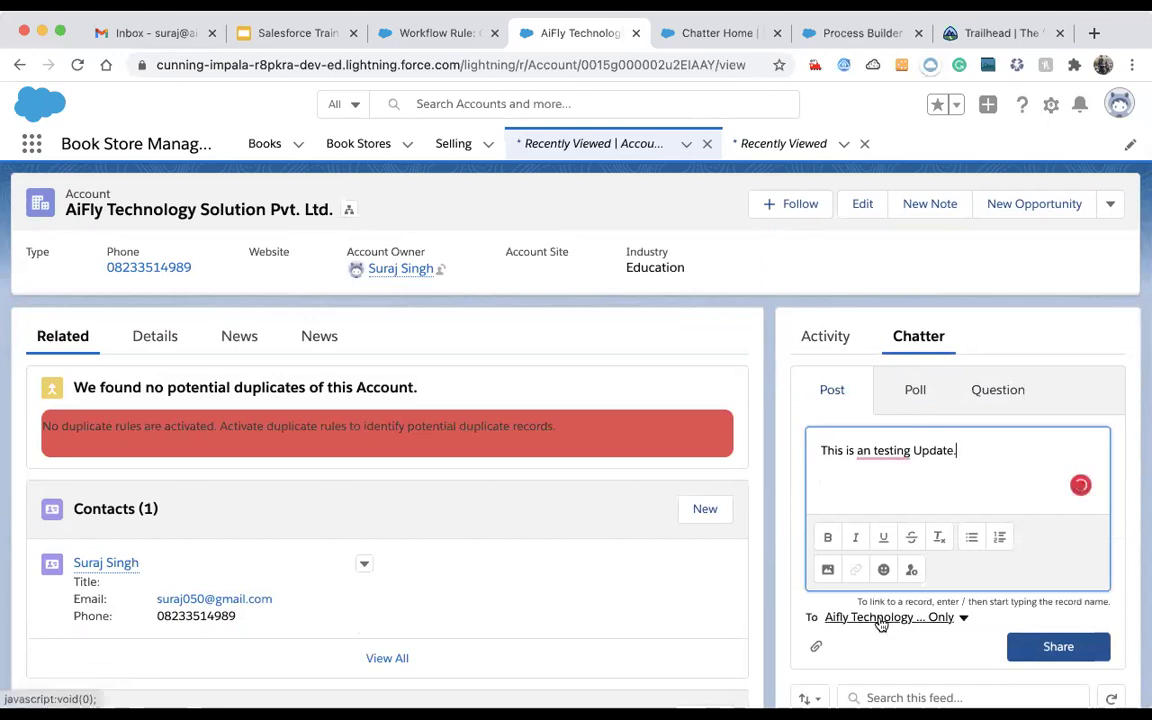
scroll(910, 580, down, 2)
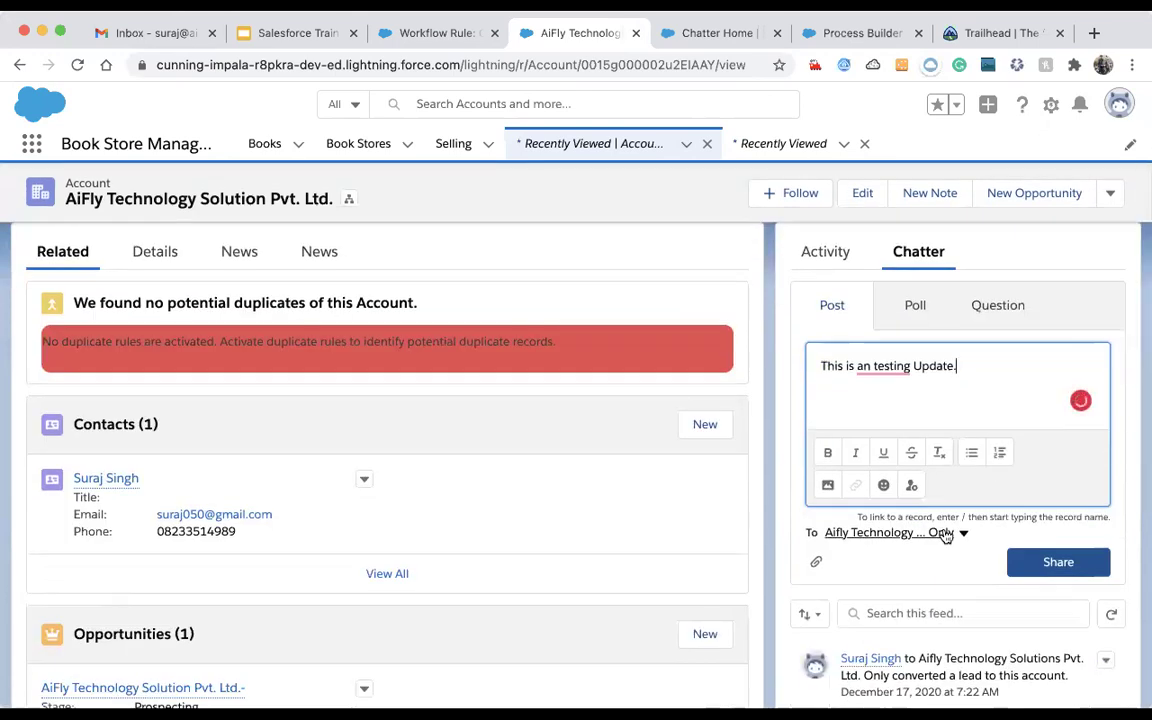
click(946, 532)
click(885, 600)
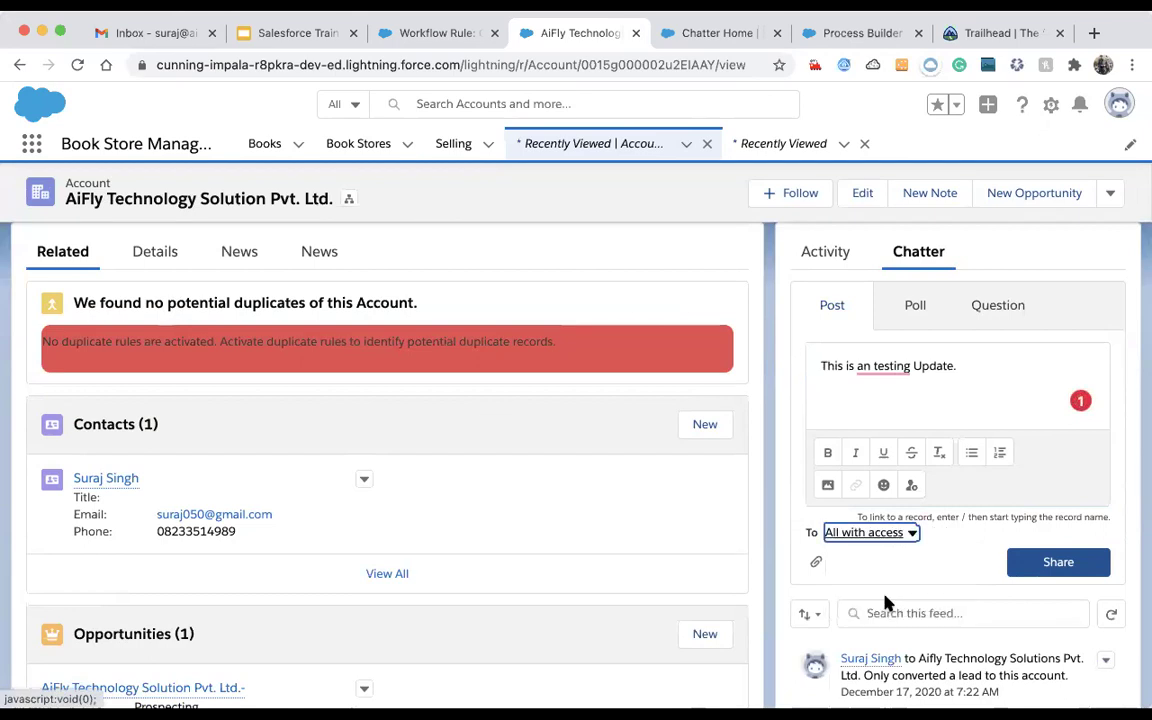
click(1053, 572)
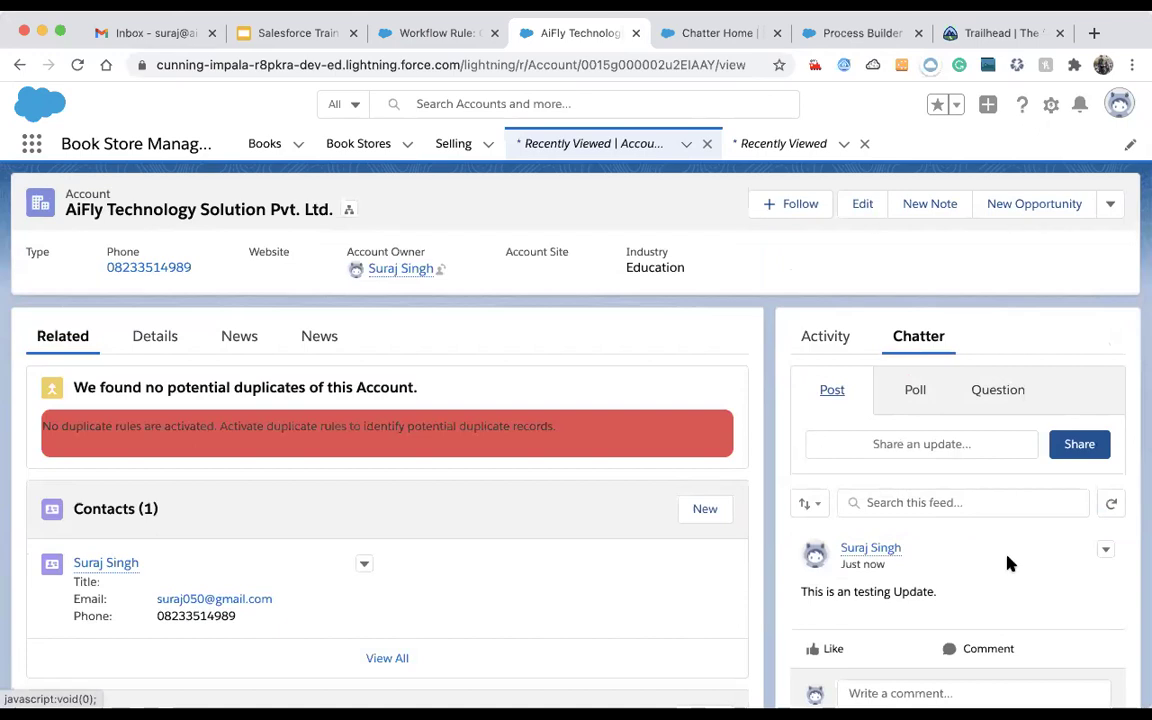
- Review the account's Chatter feed and examine the fields in the account details
scroll(1008, 563, down, 3)
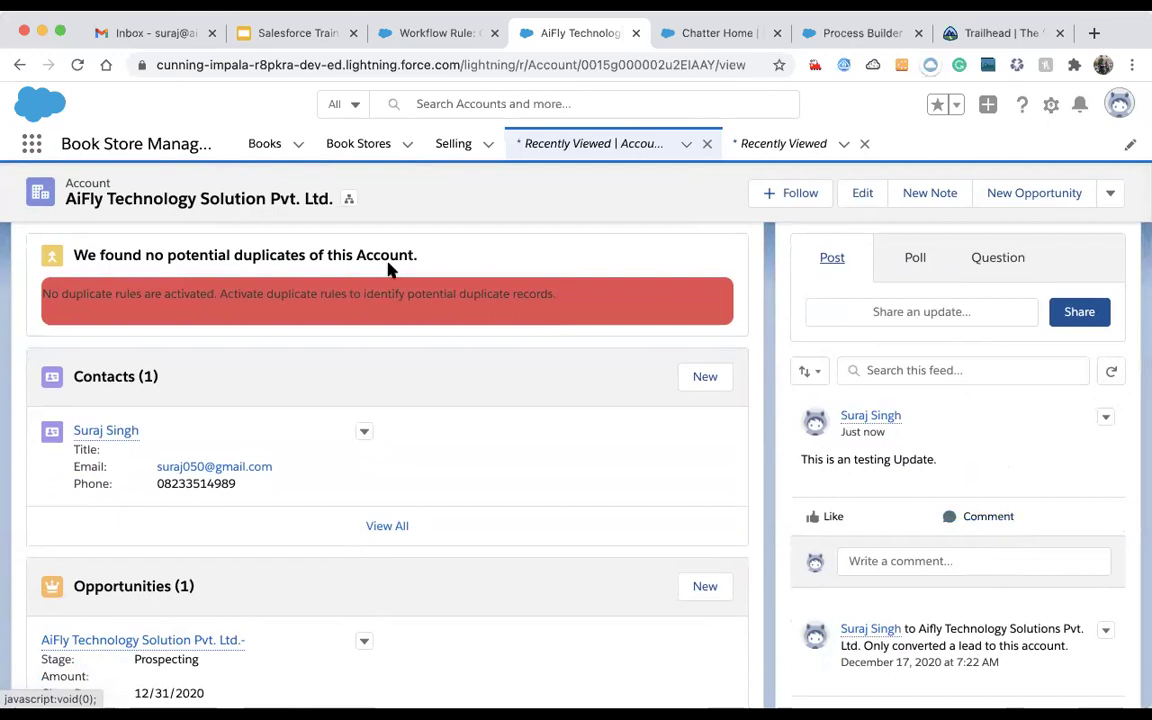
scroll(177, 406, up, 5)
click(154, 338)
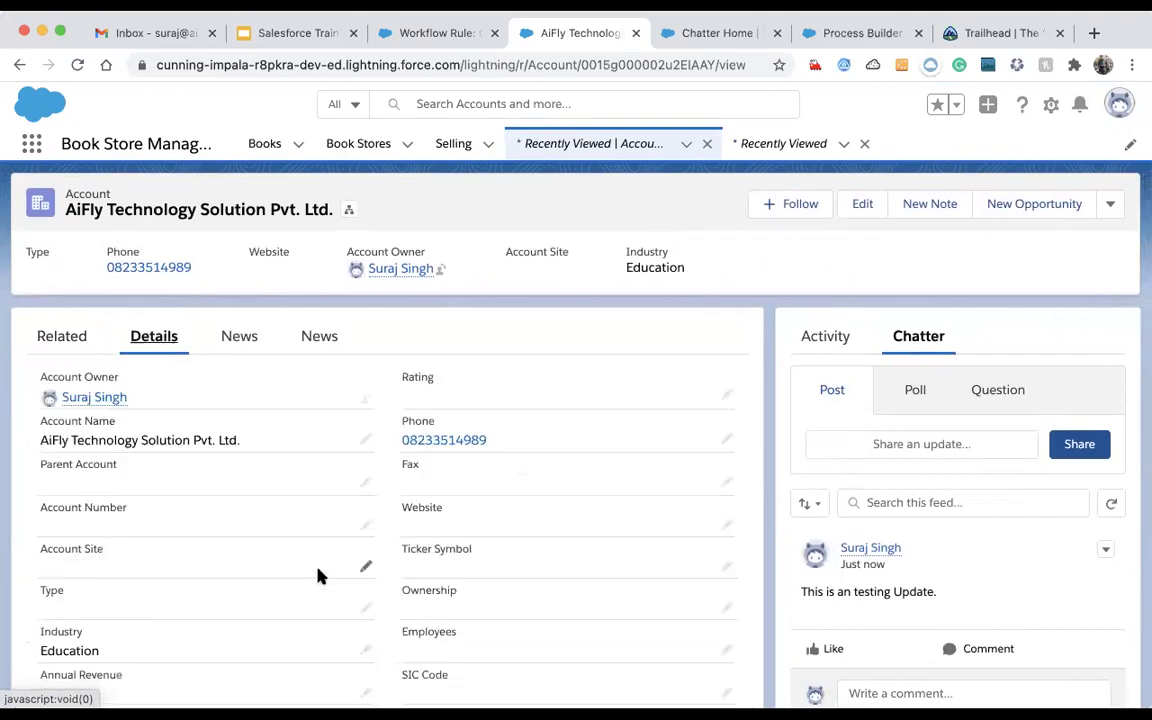
scroll(318, 576, down, 1)
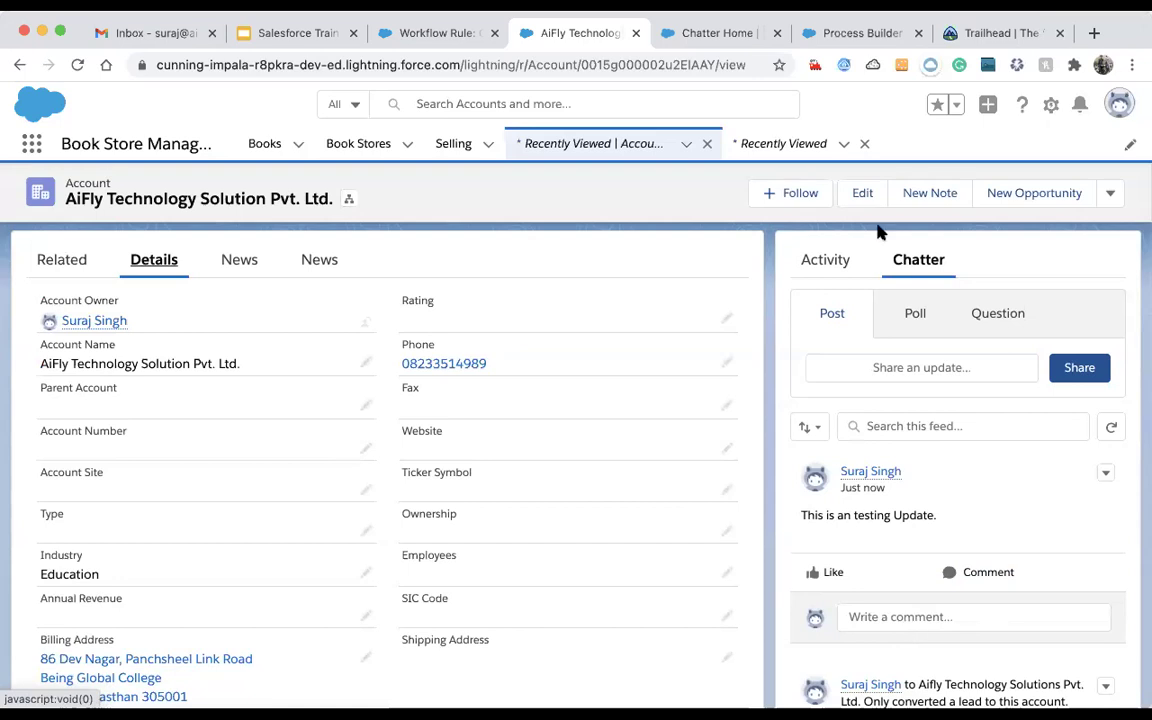
- Return to the Due Date Update process, set the action type to Processes and examine its invocable process field
click(868, 33)
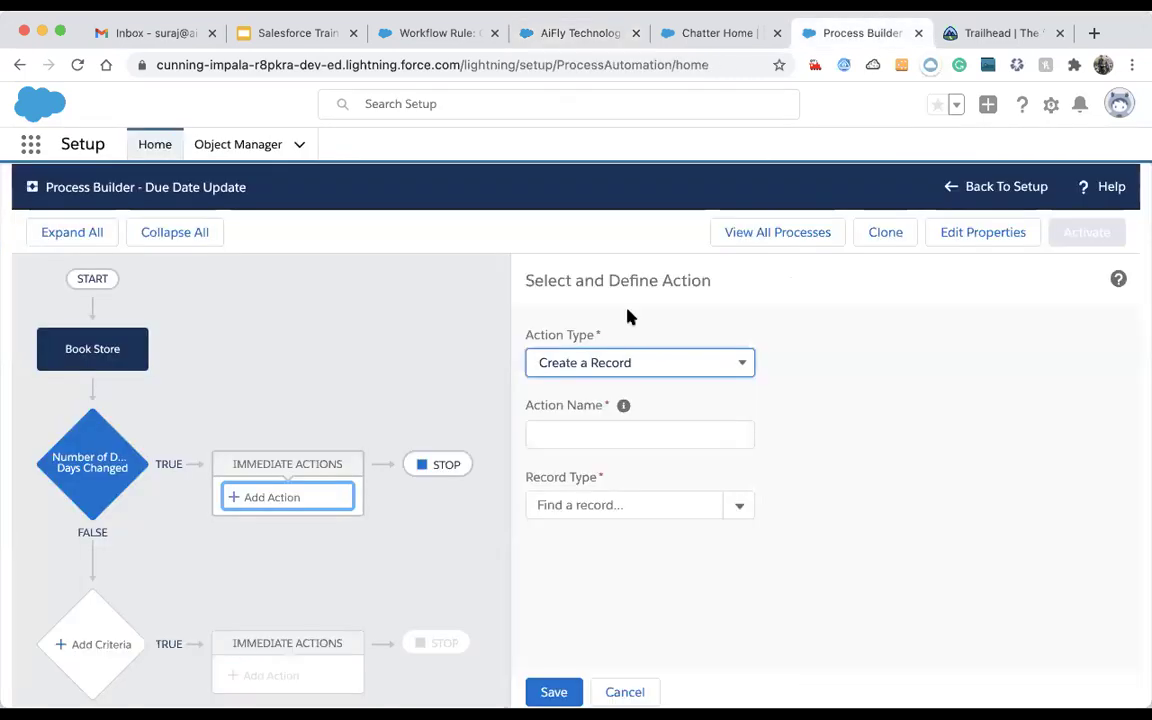
click(607, 362)
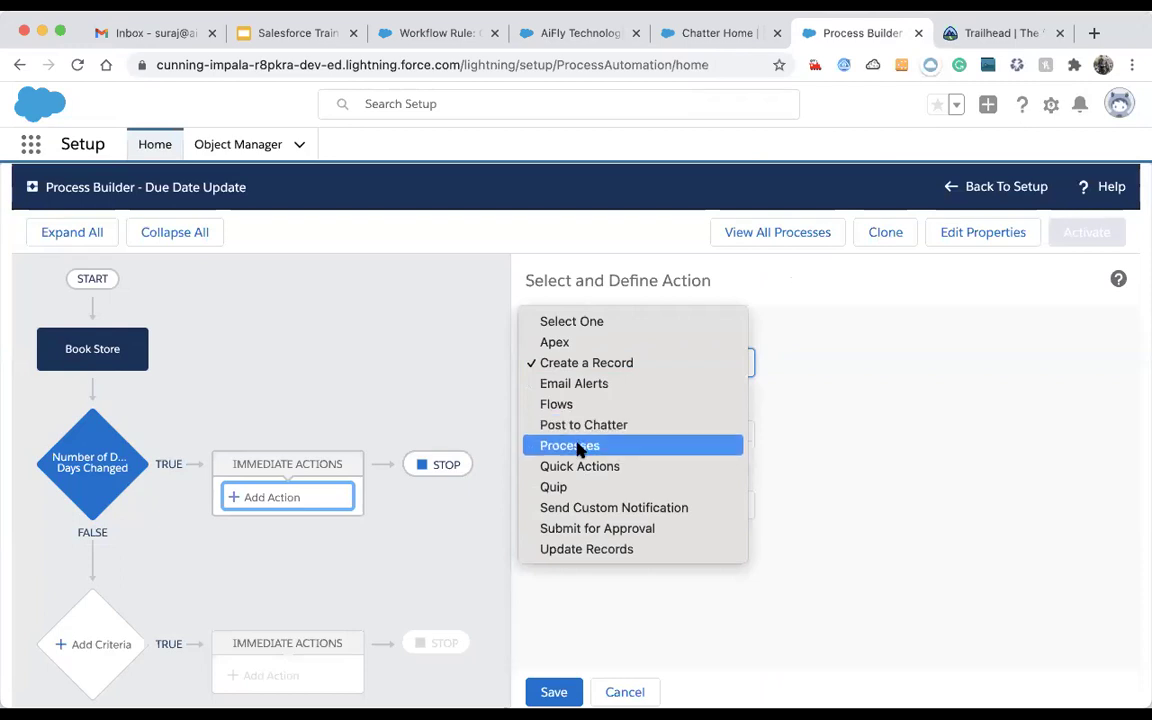
click(580, 445)
click(626, 504)
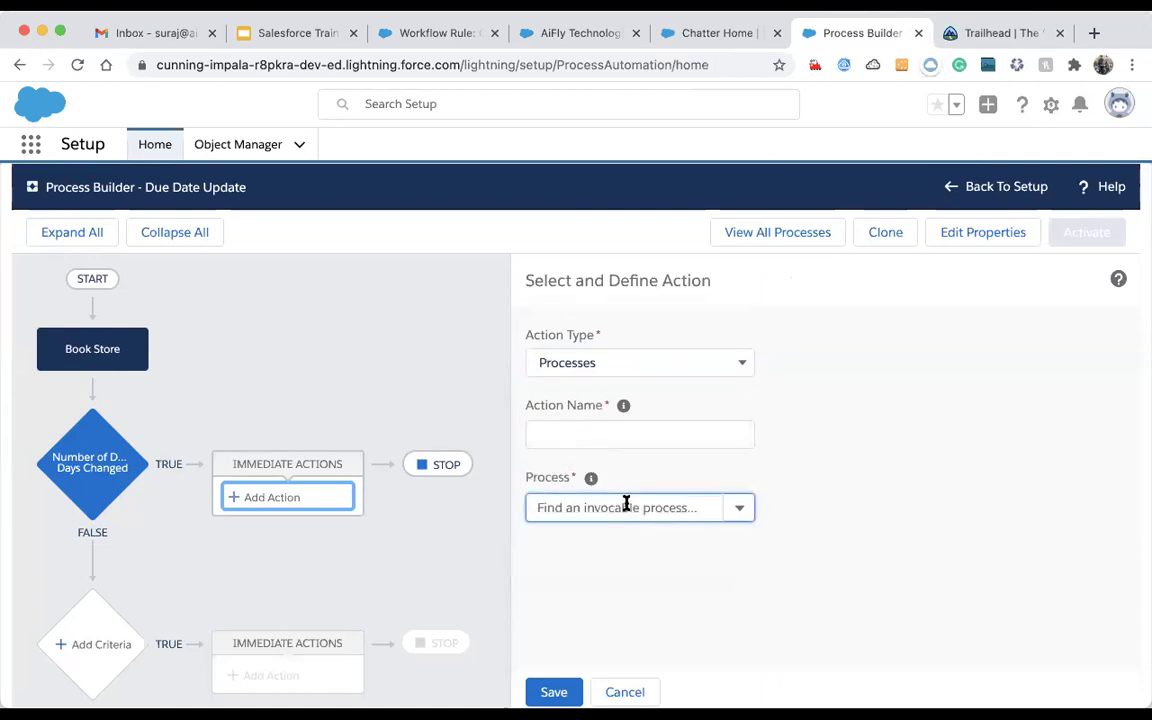
- Review the action types available for the immediate action, leaving the selection on Processes
click(648, 365)
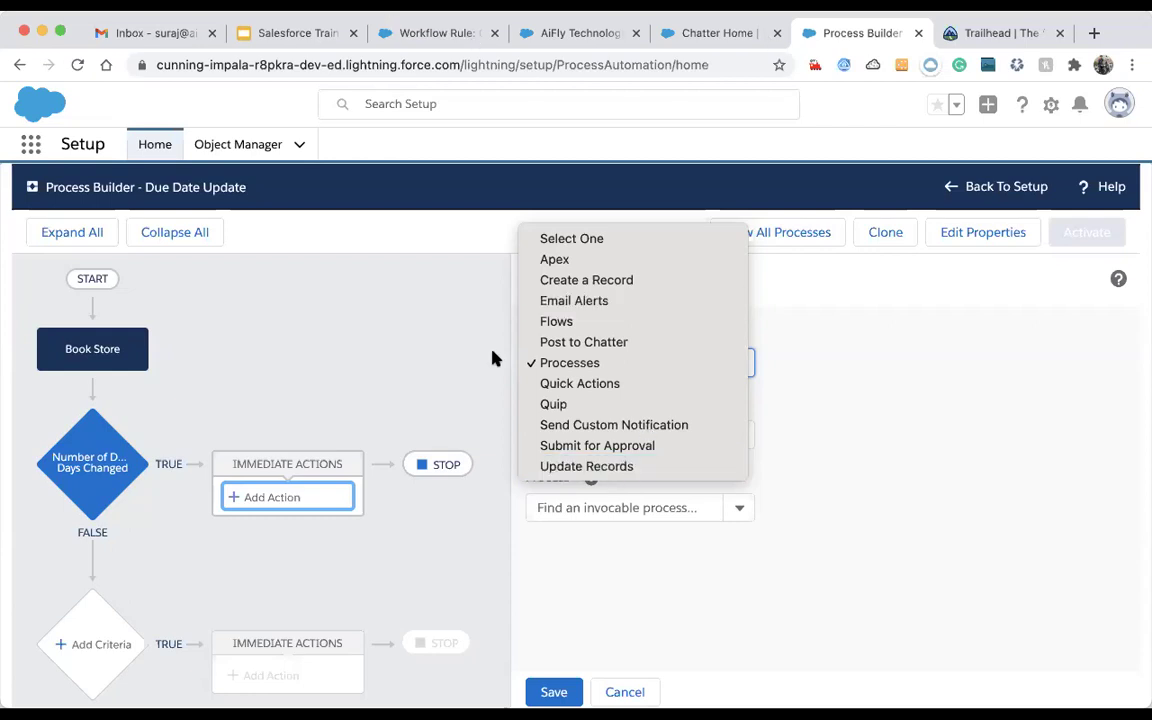
click(958, 396)
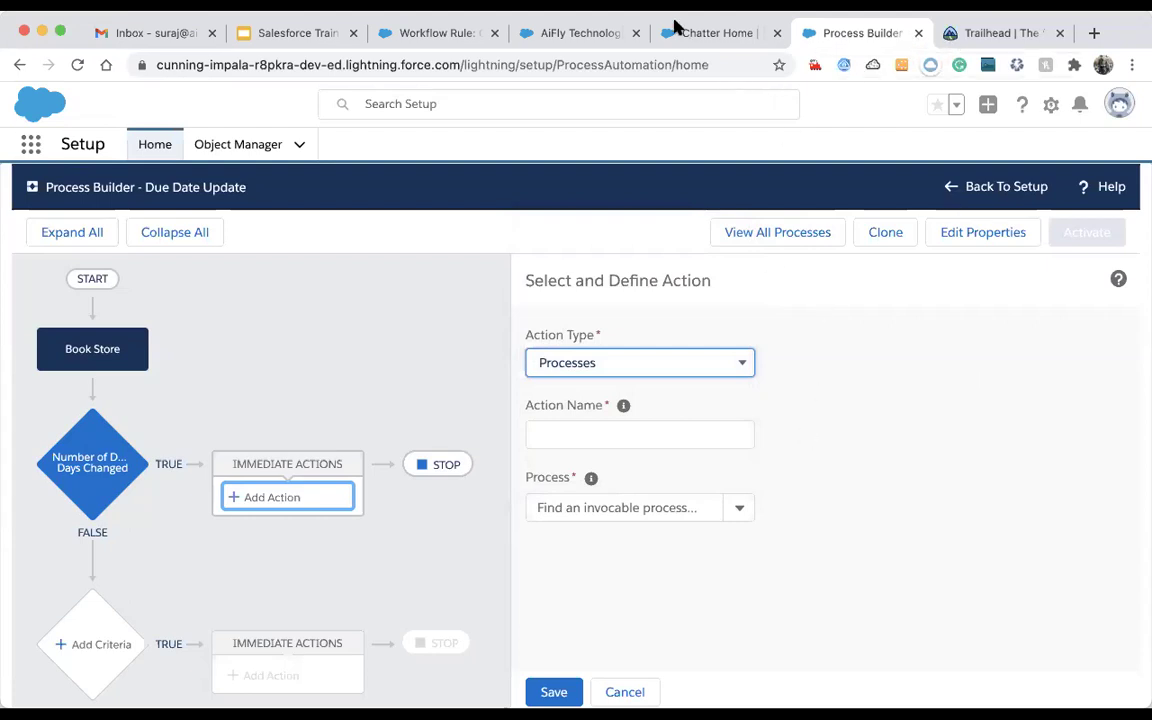
click(895, 553)
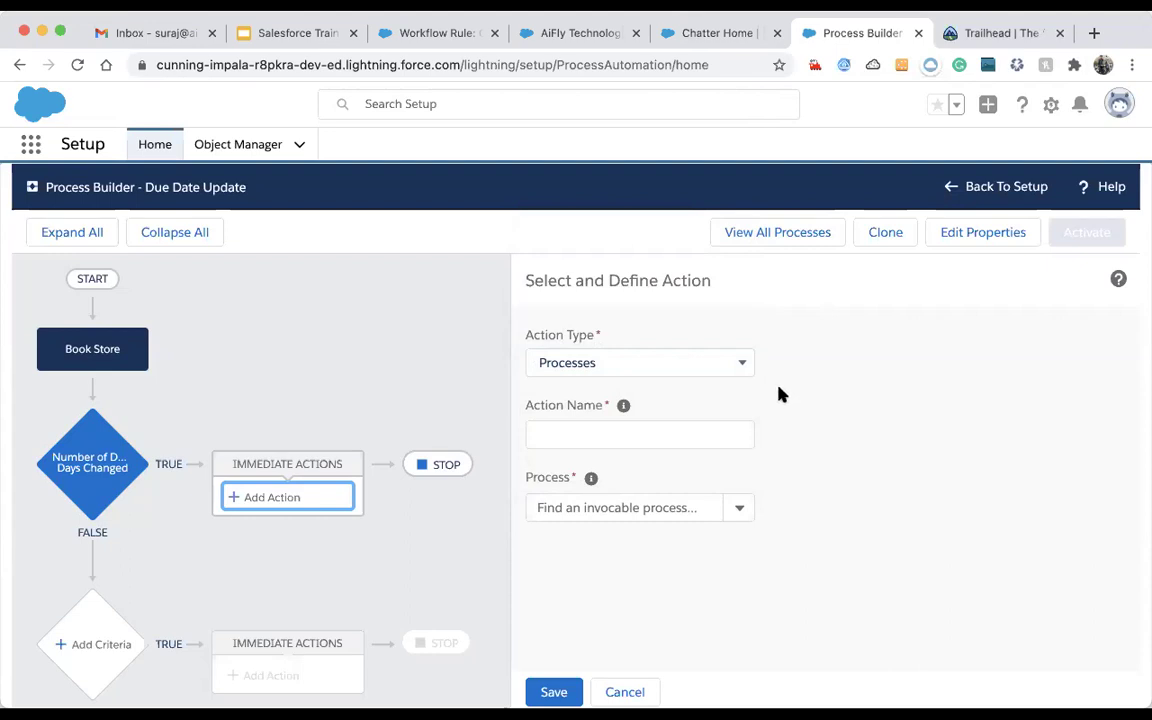
click(650, 360)
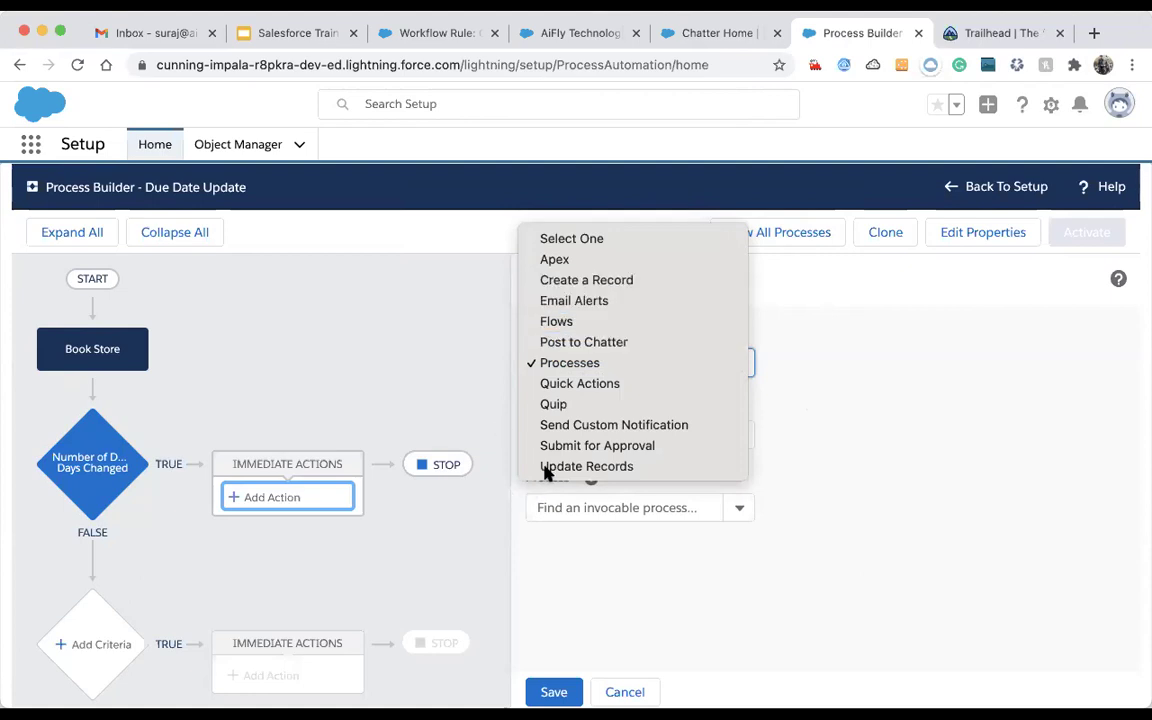
click(600, 490)
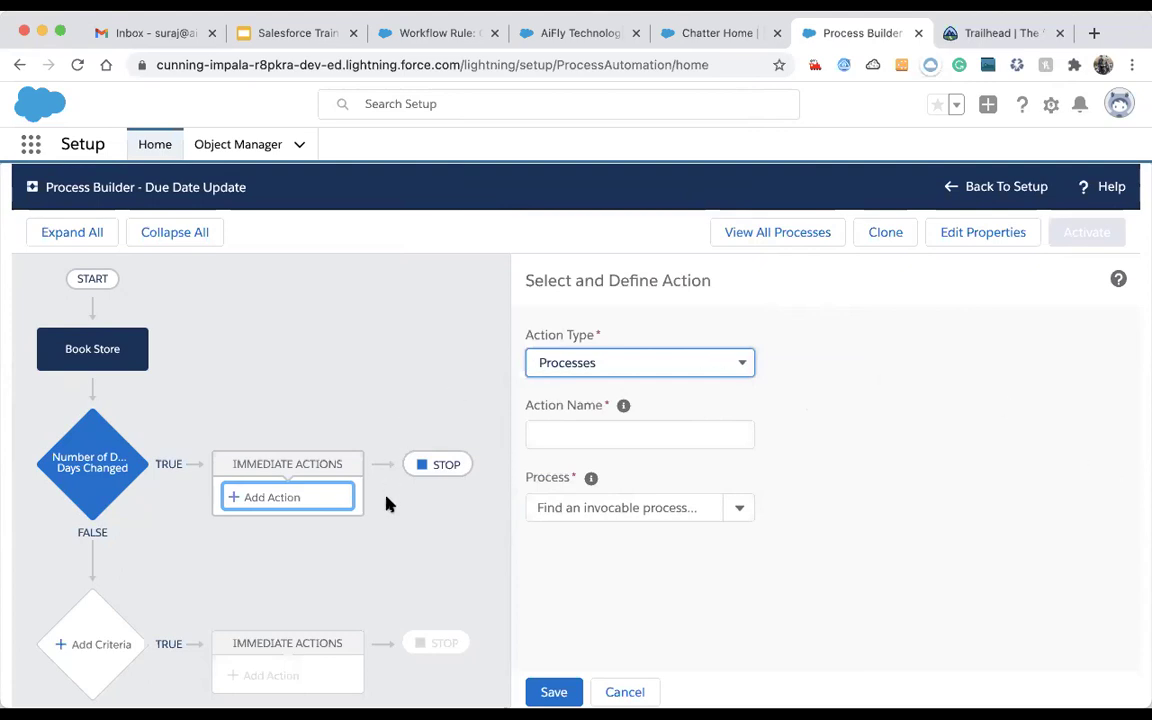
- Set the immediate action's type to Update Records and name it "Update Selling Recrods"
click(591, 370)
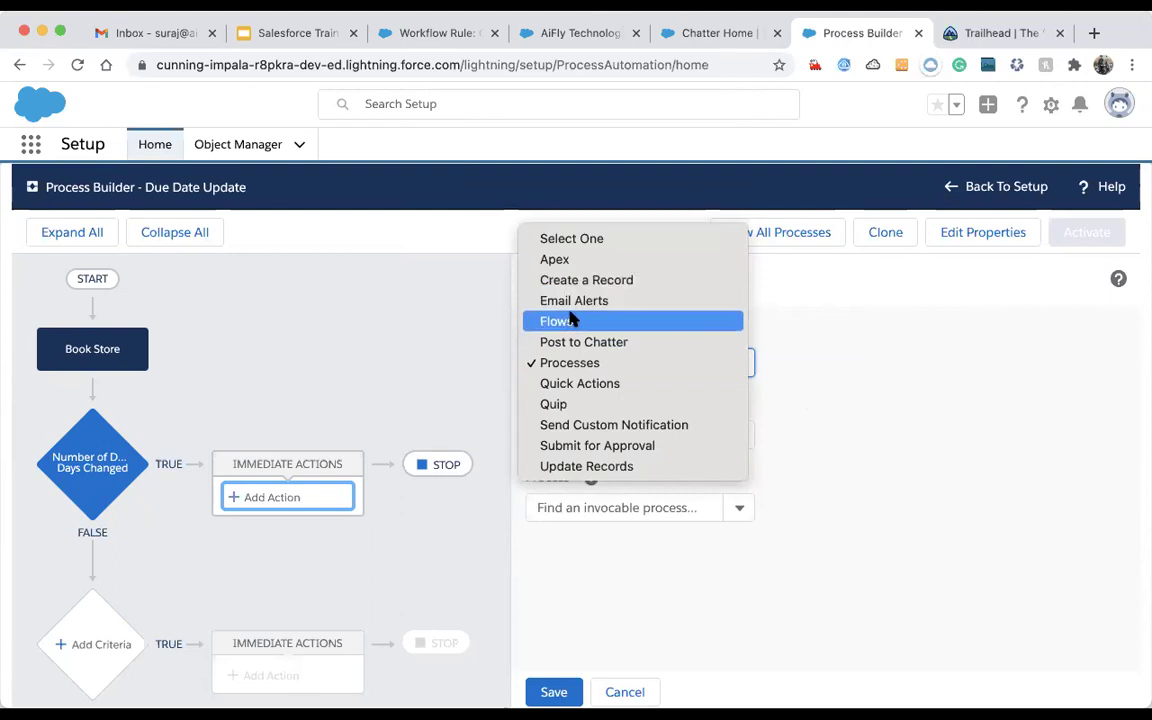
click(567, 467)
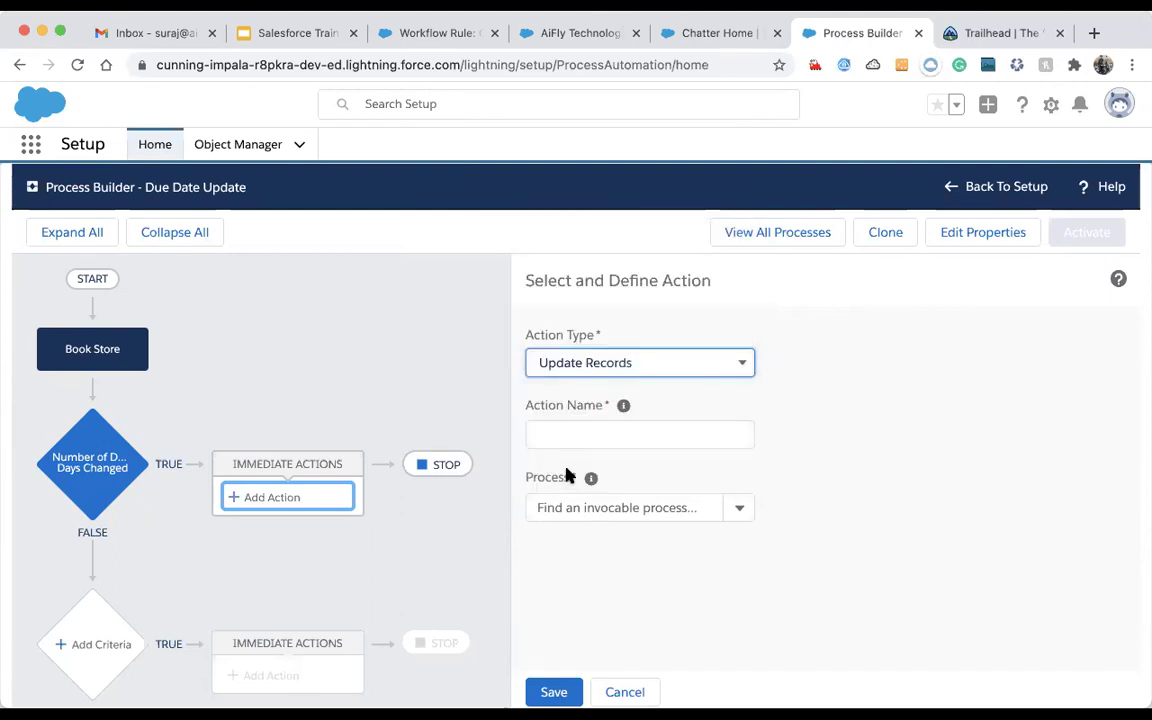
click(606, 433)
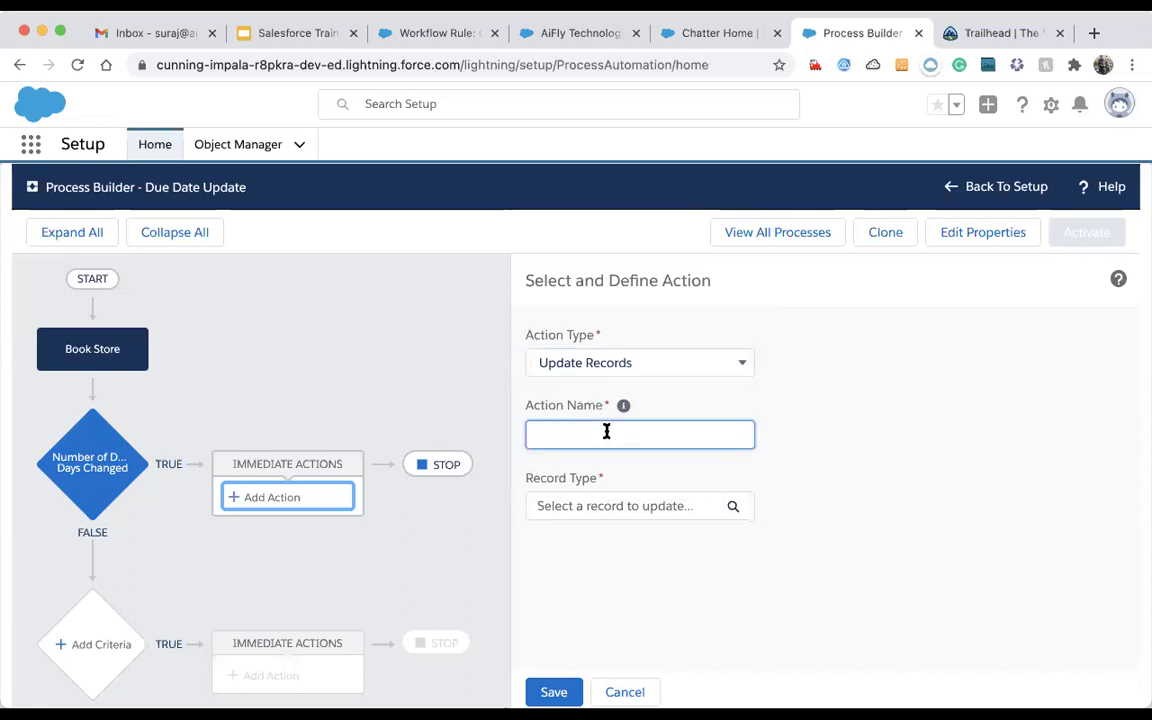
text(Update Selling Recrods)
- Choose Selling__r, a record related to Book_Store__c, as the record to update, filtering the relationships by "sell"
click(624, 516)
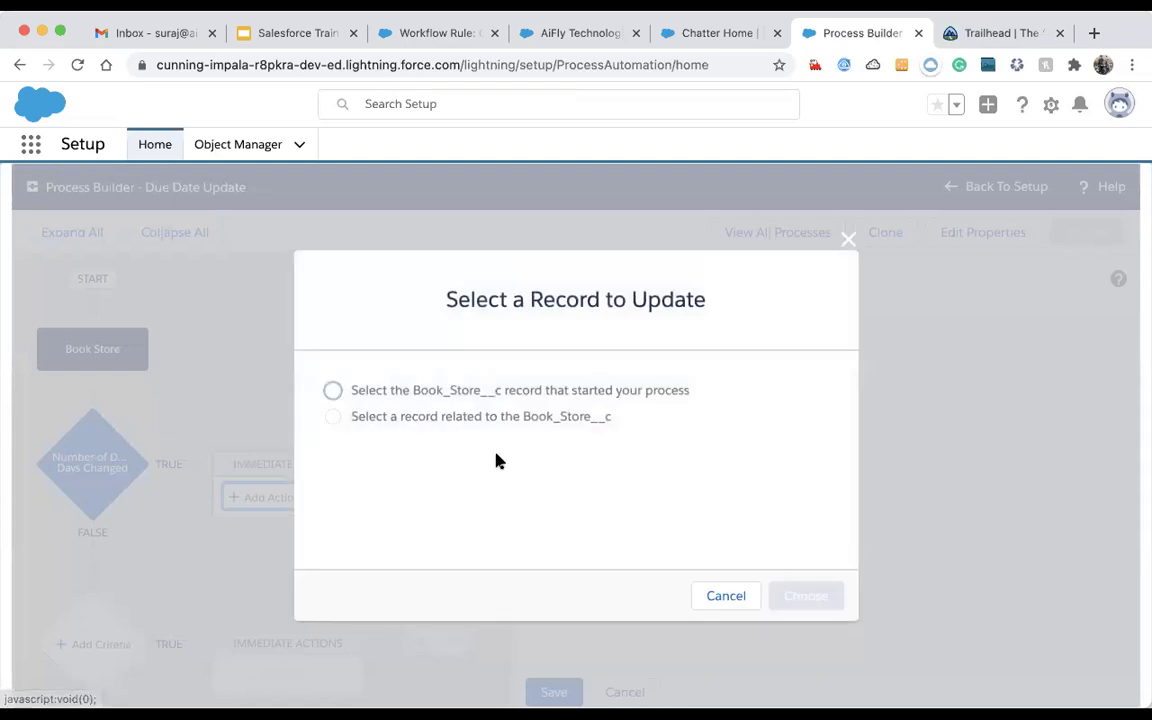
click(331, 415)
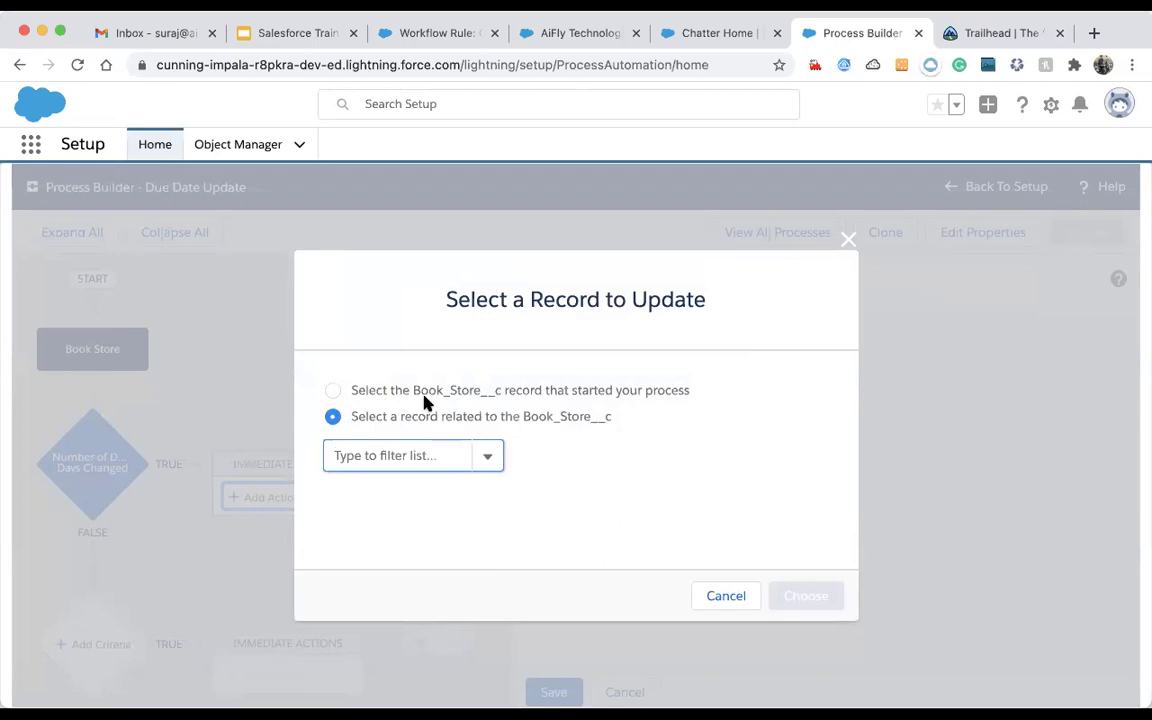
click(403, 457)
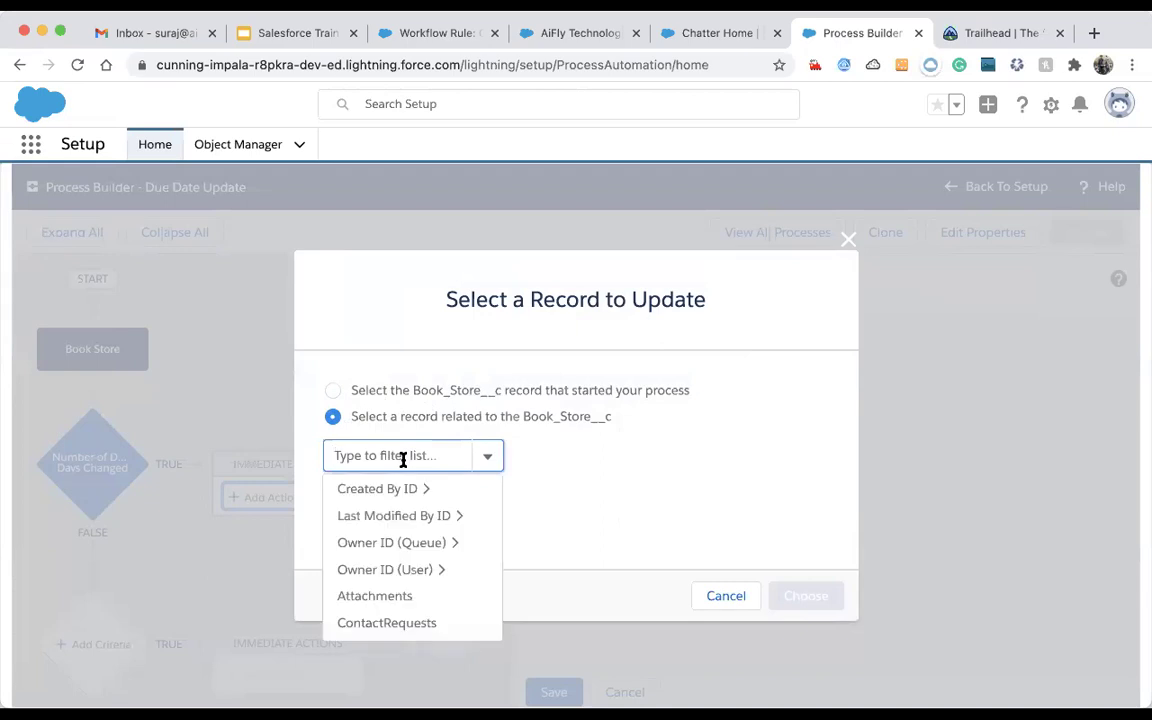
text(sell)
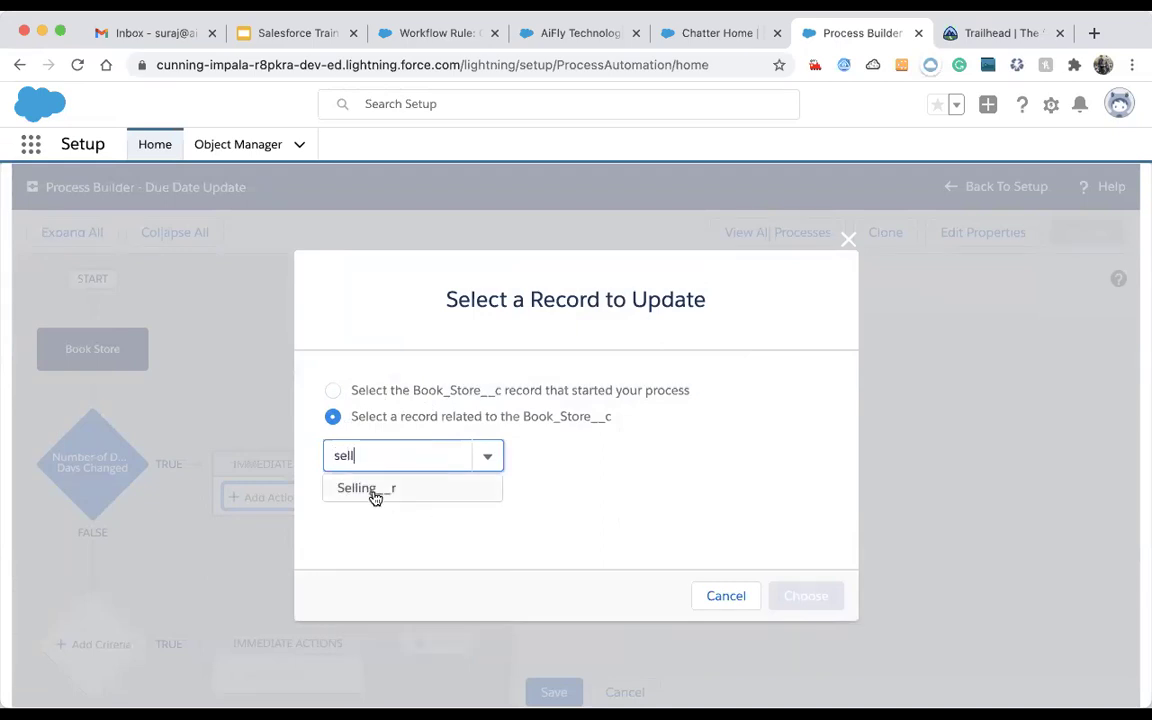
click(374, 490)
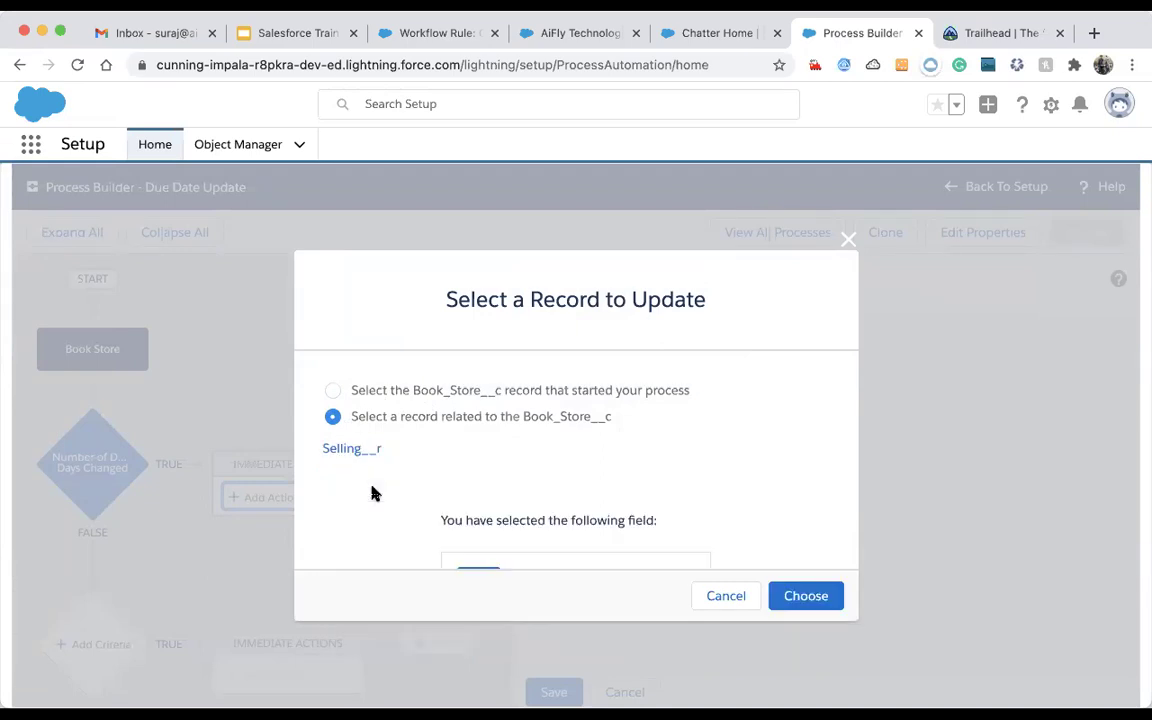
click(786, 596)
- Confirm Selling__r as the record to update and set its Due Date field's value type to Formula, opening the formula builder
scroll(845, 522, down, 2)
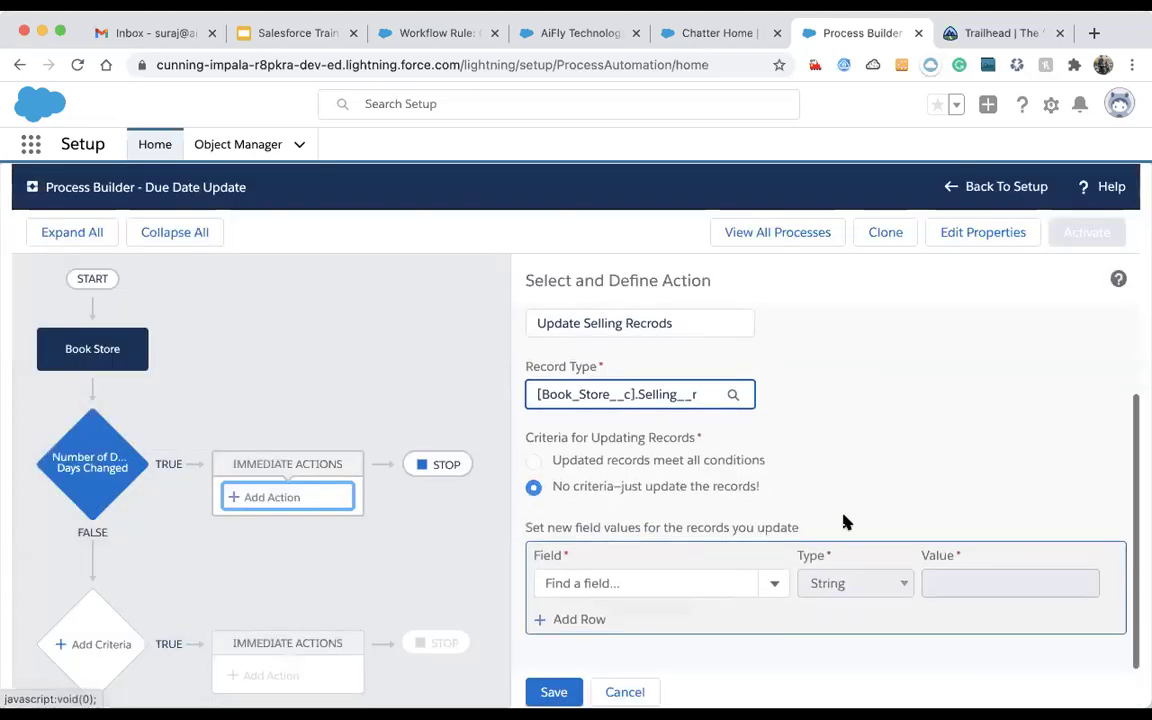
click(642, 583)
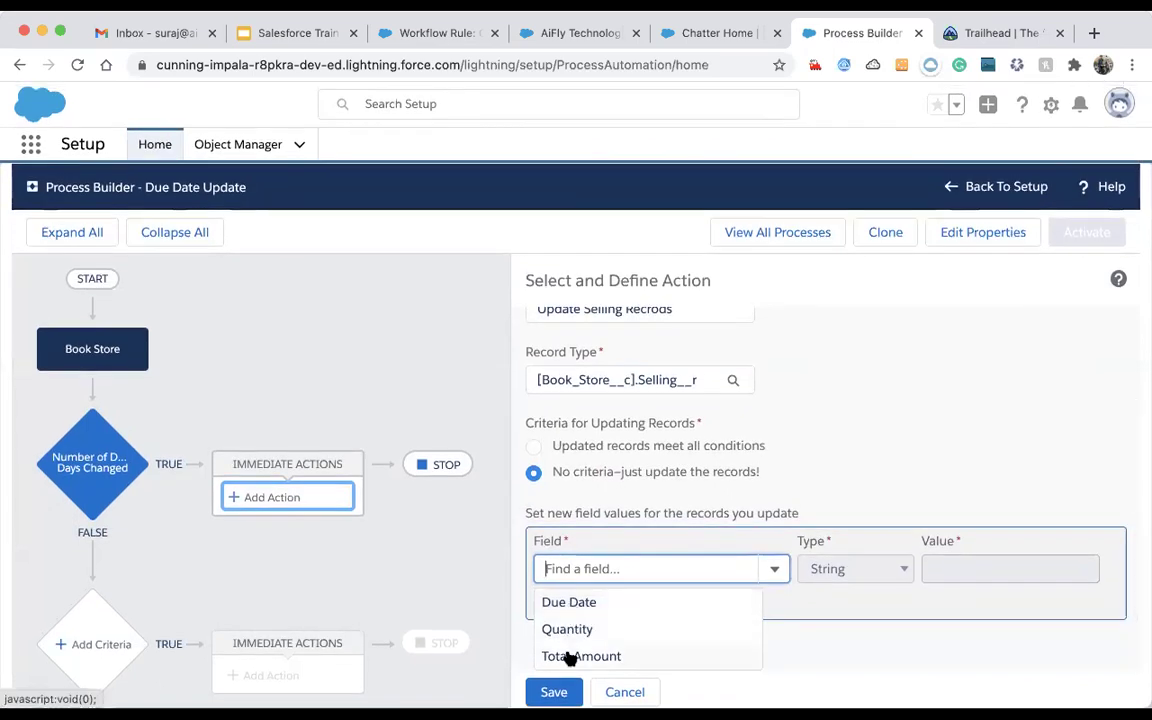
click(578, 603)
click(866, 591)
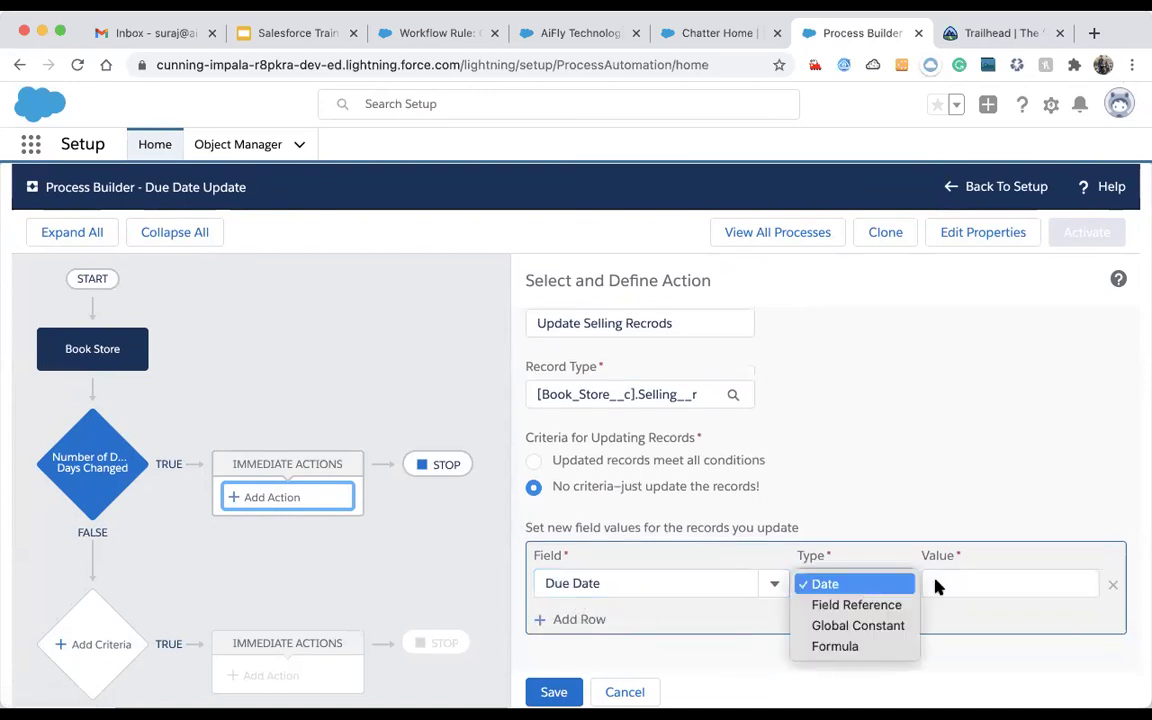
click(848, 648)
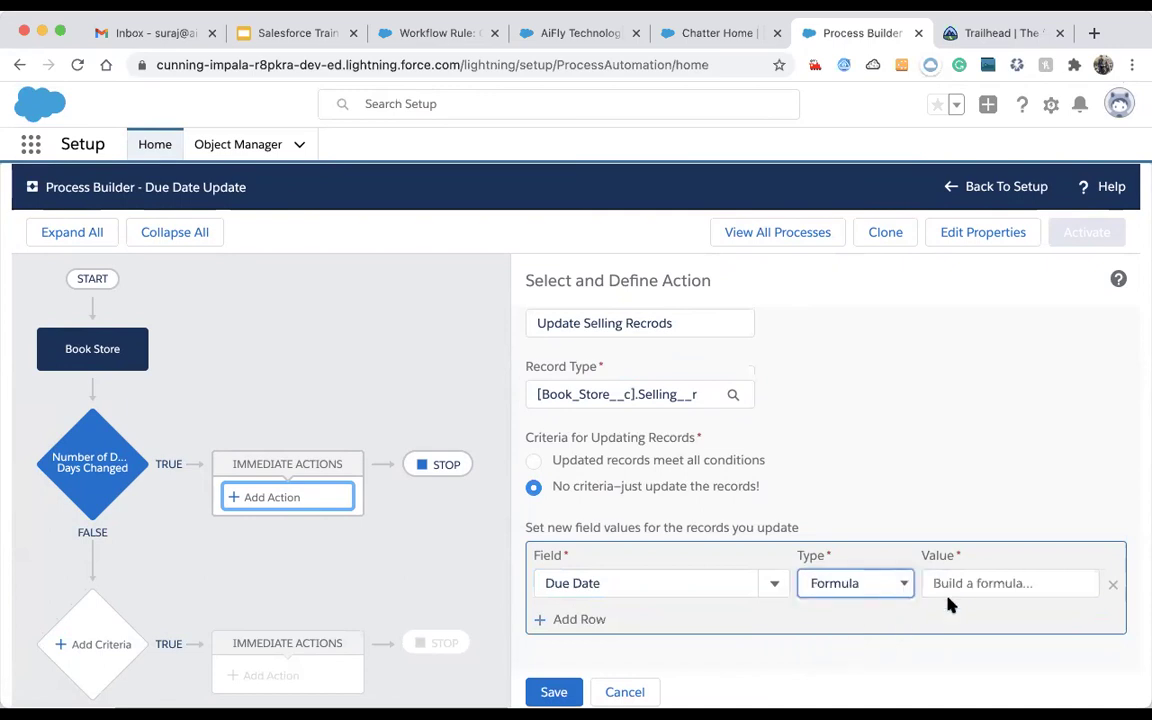
click(977, 583)
scroll(893, 350, down, 1)
scroll(880, 355, down, 2)
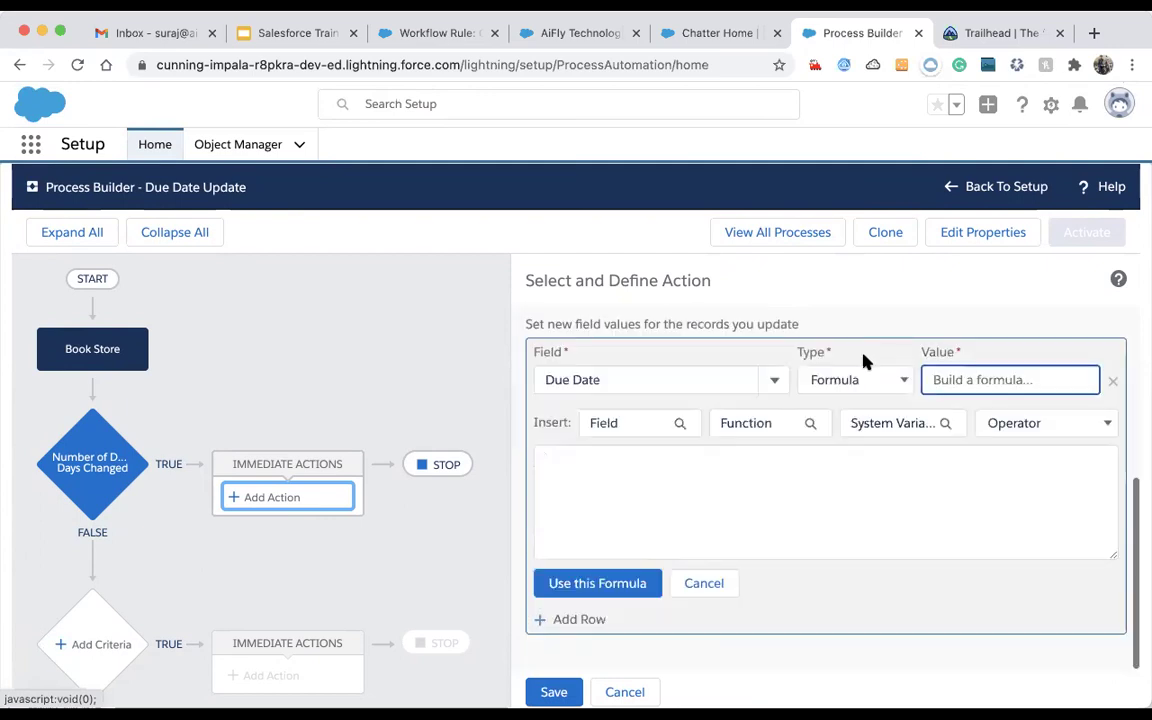
click(860, 380)
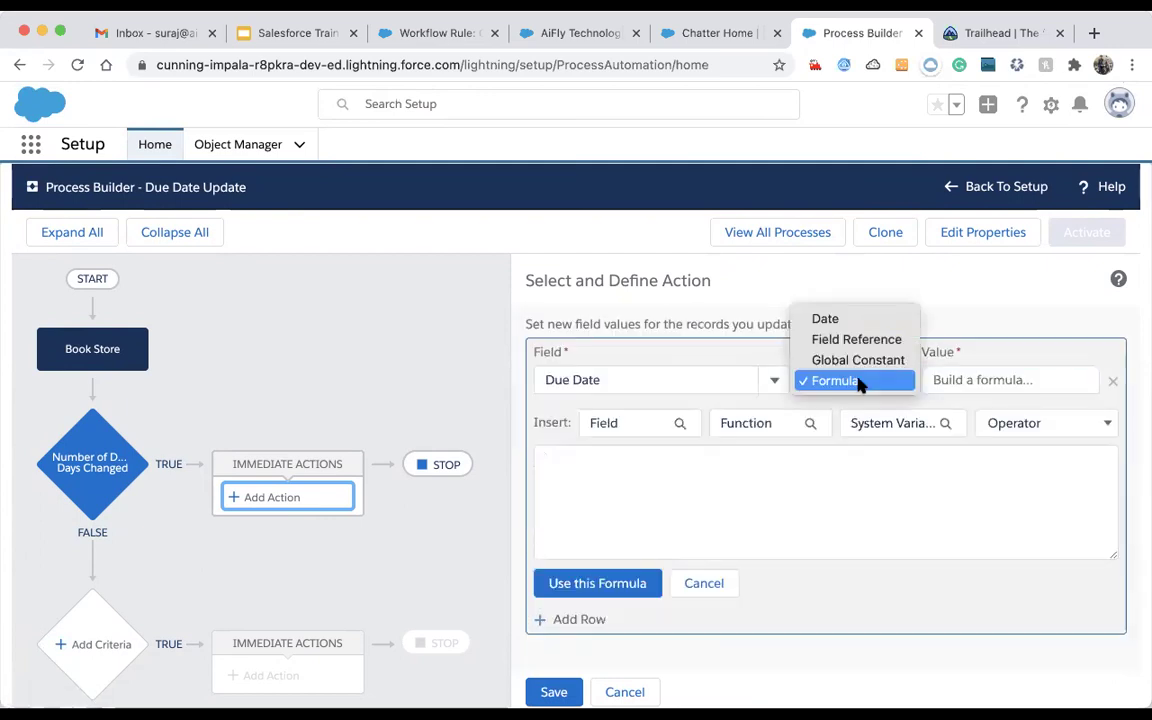
click(741, 515)
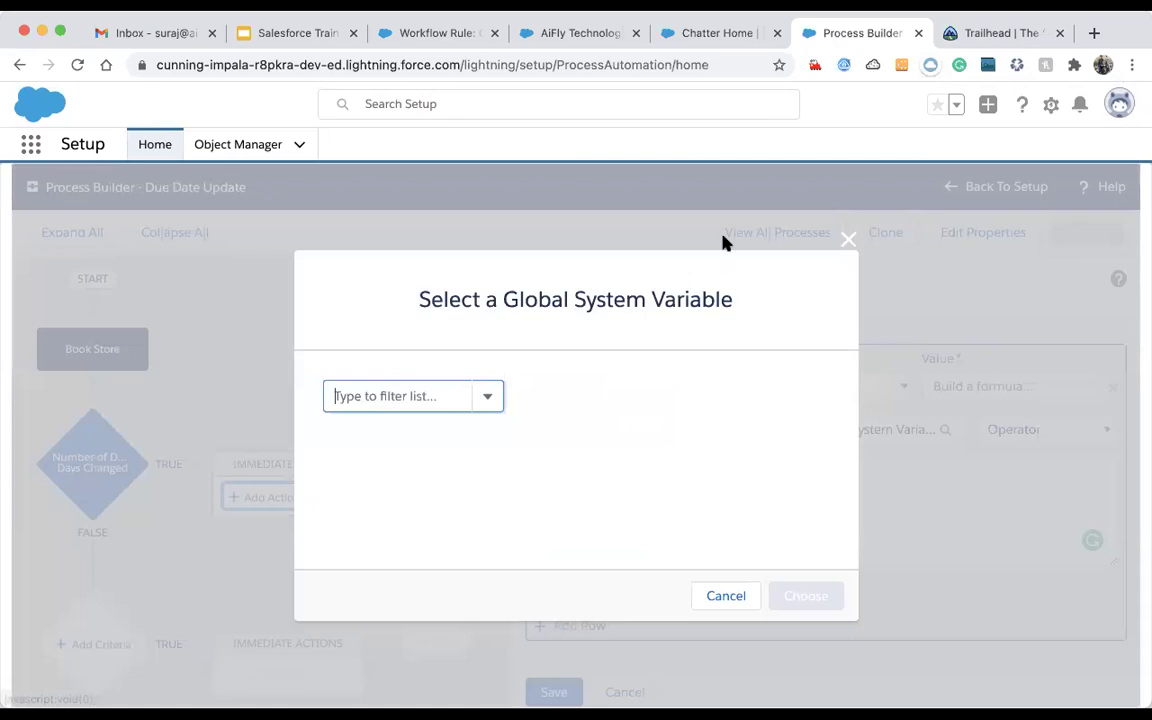
click(846, 241)
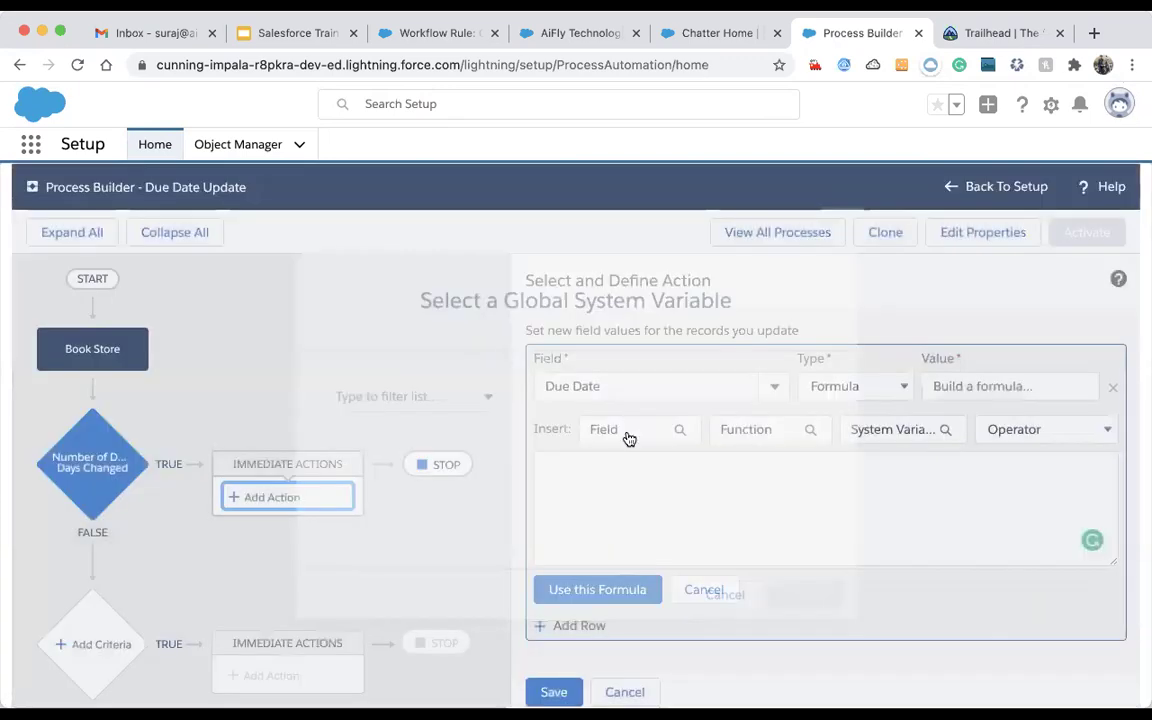
- Search the formula's function list for "Today" and clear the filter again
click(697, 410)
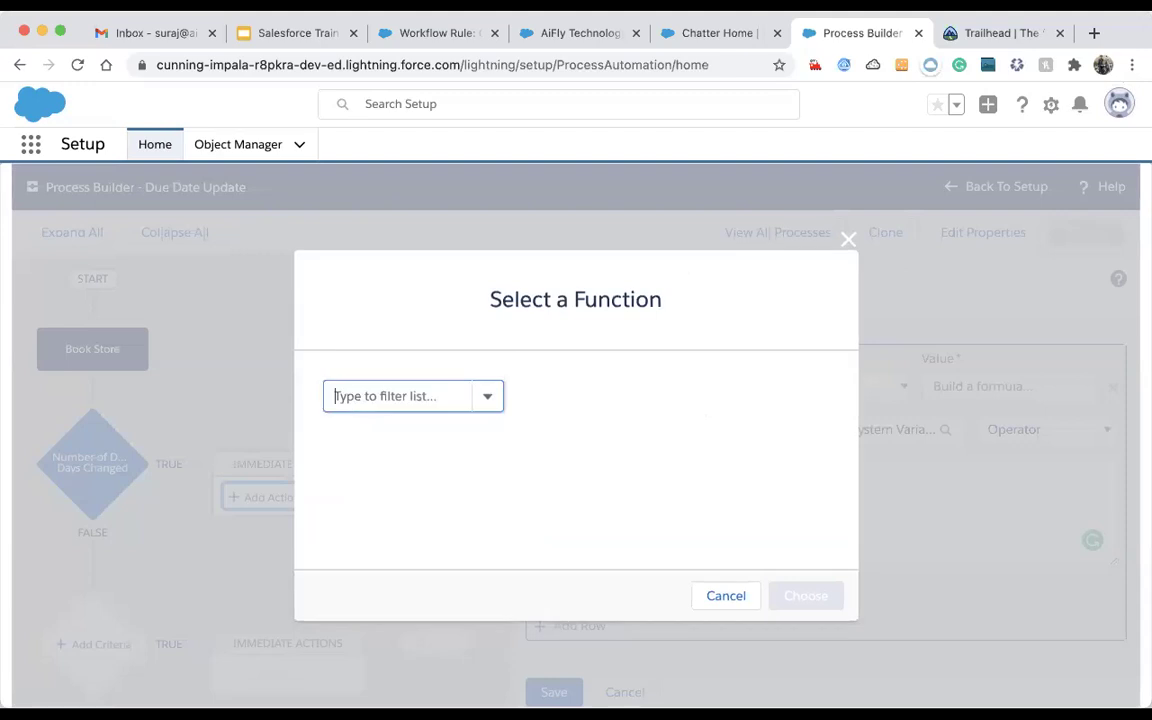
text(Today)
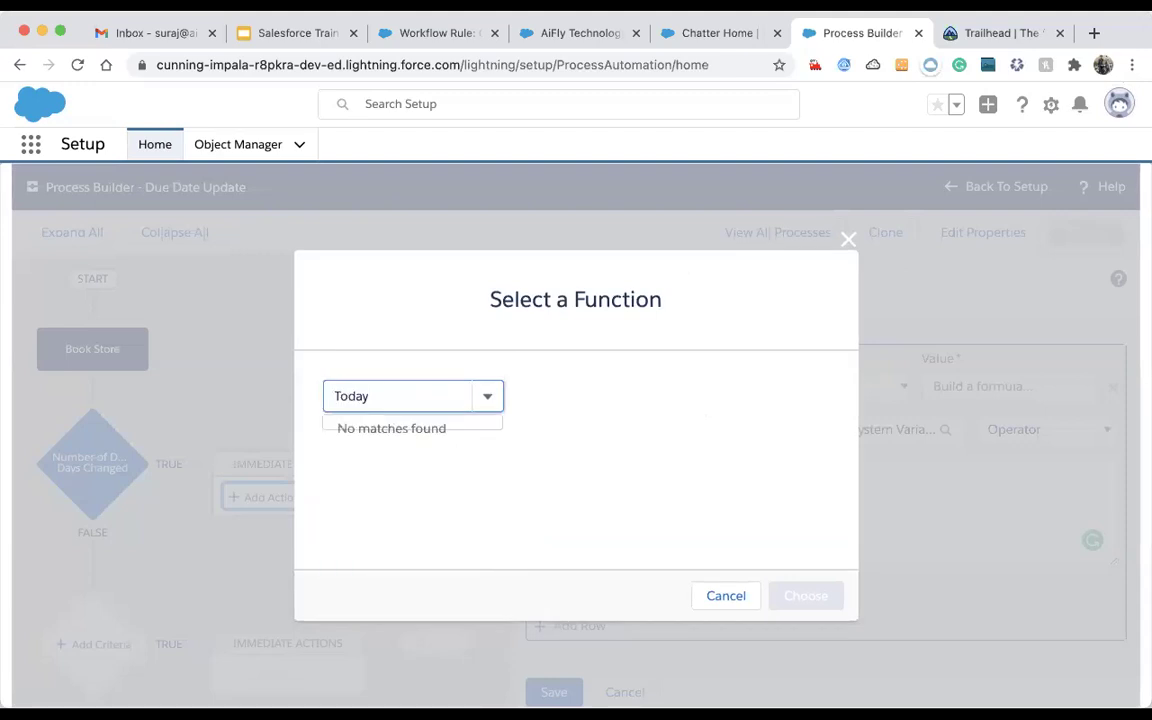
key(BackSpace)
key(BackSpace)
key(BackSpace)
key(BackSpace)
key(BackSpace)
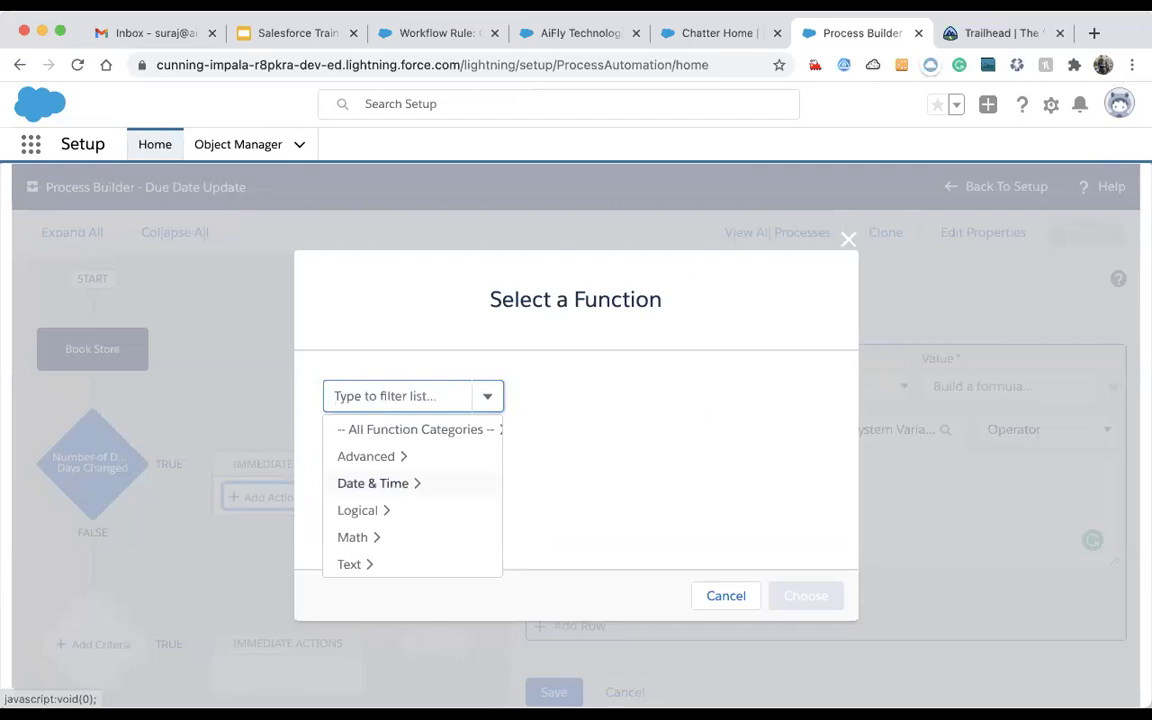
- Insert the TODAY function from the Date & Time category into the Due Date formula and add a plus sign after it
click(372, 483)
text(tod)
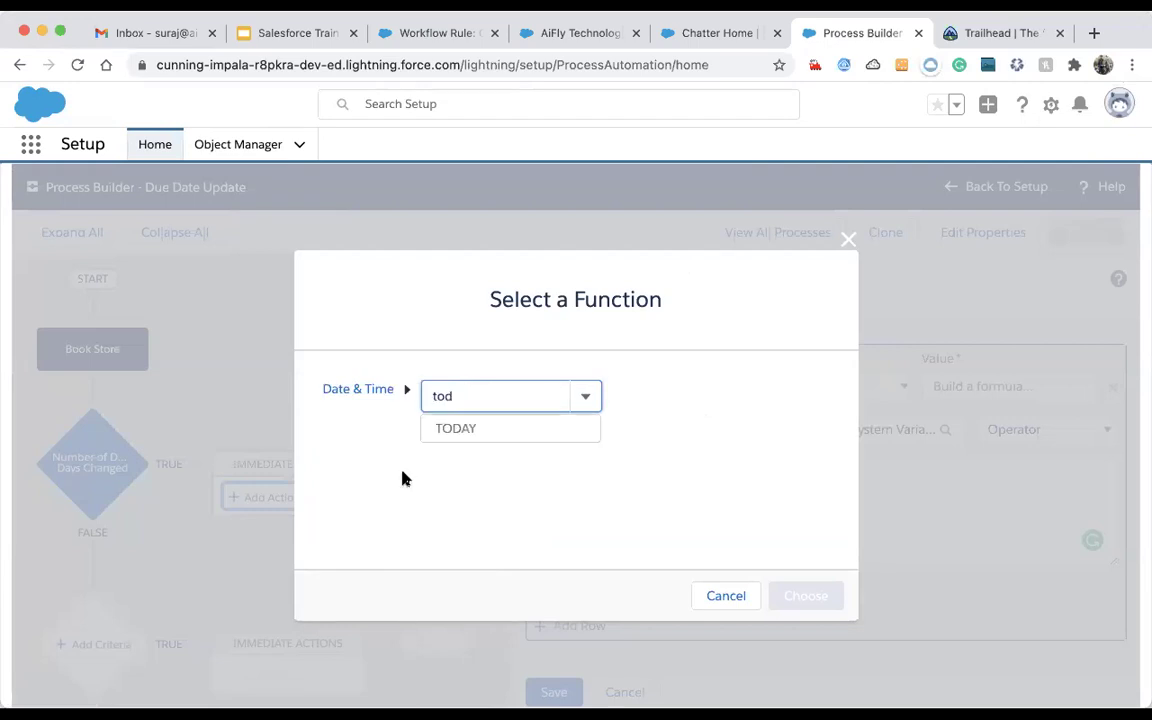
click(452, 428)
click(805, 596)
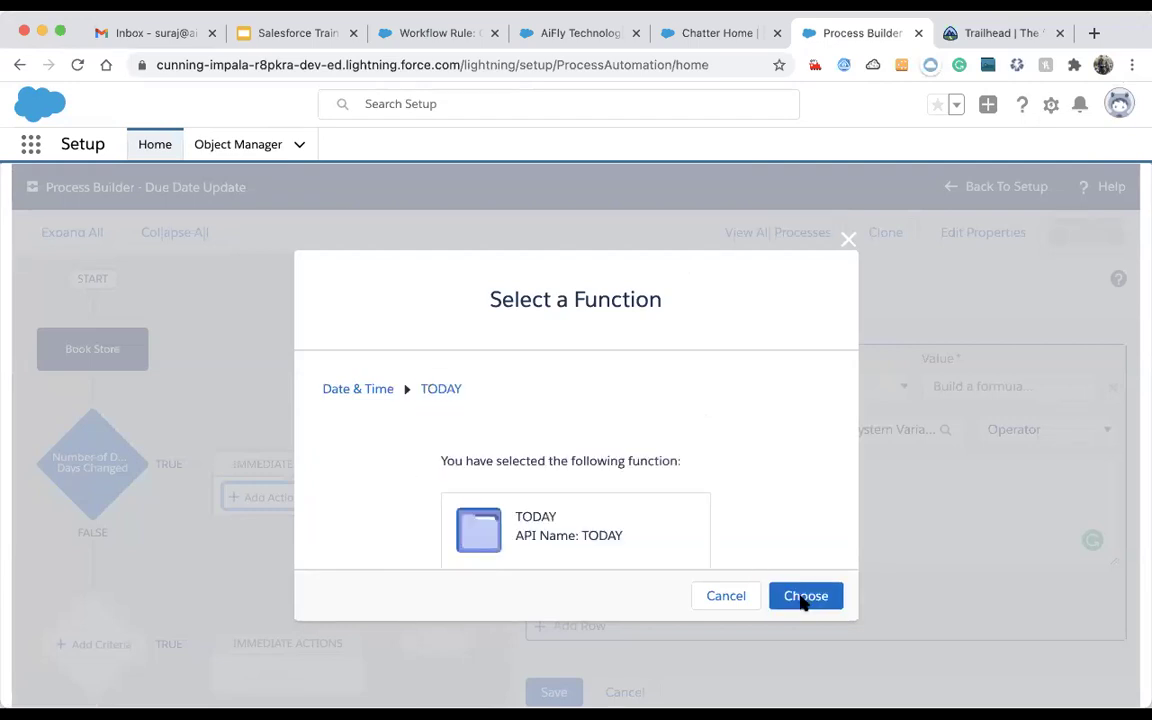
click(637, 470)
text(+)
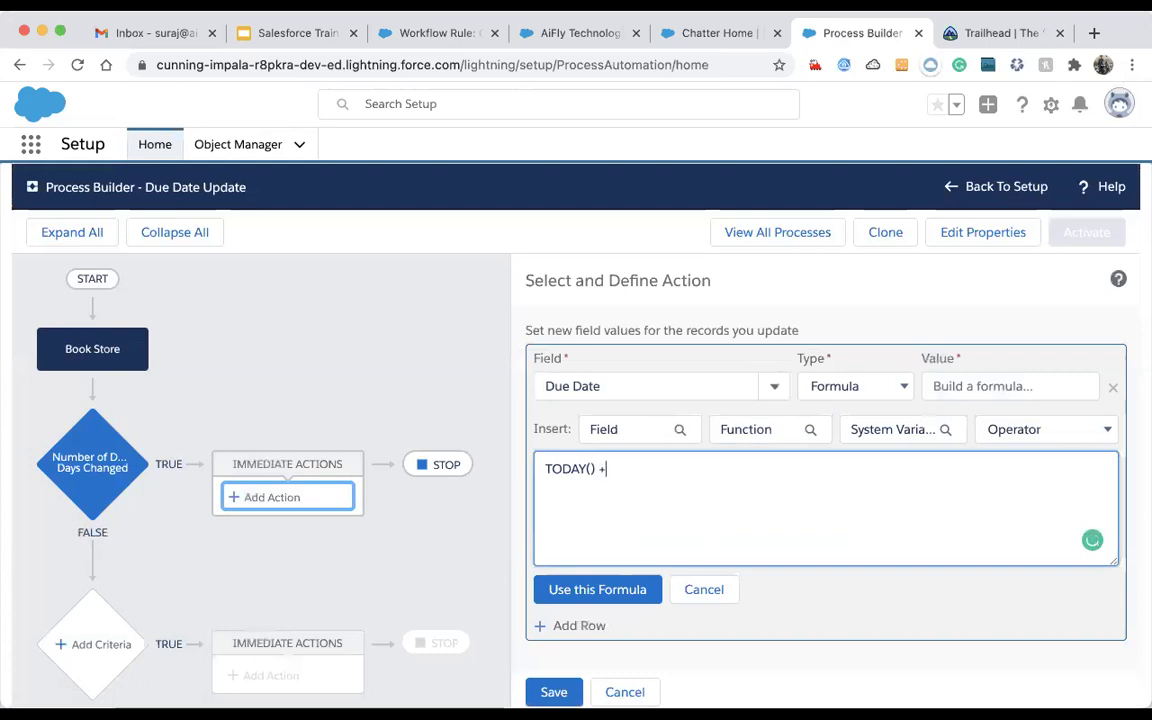
- Complete the formula as TODAY() + [Book_Store__c].Default_Number_of_Due_Days__c by inserting the Default Number of Due Days field, and apply it to Due Date
click(613, 432)
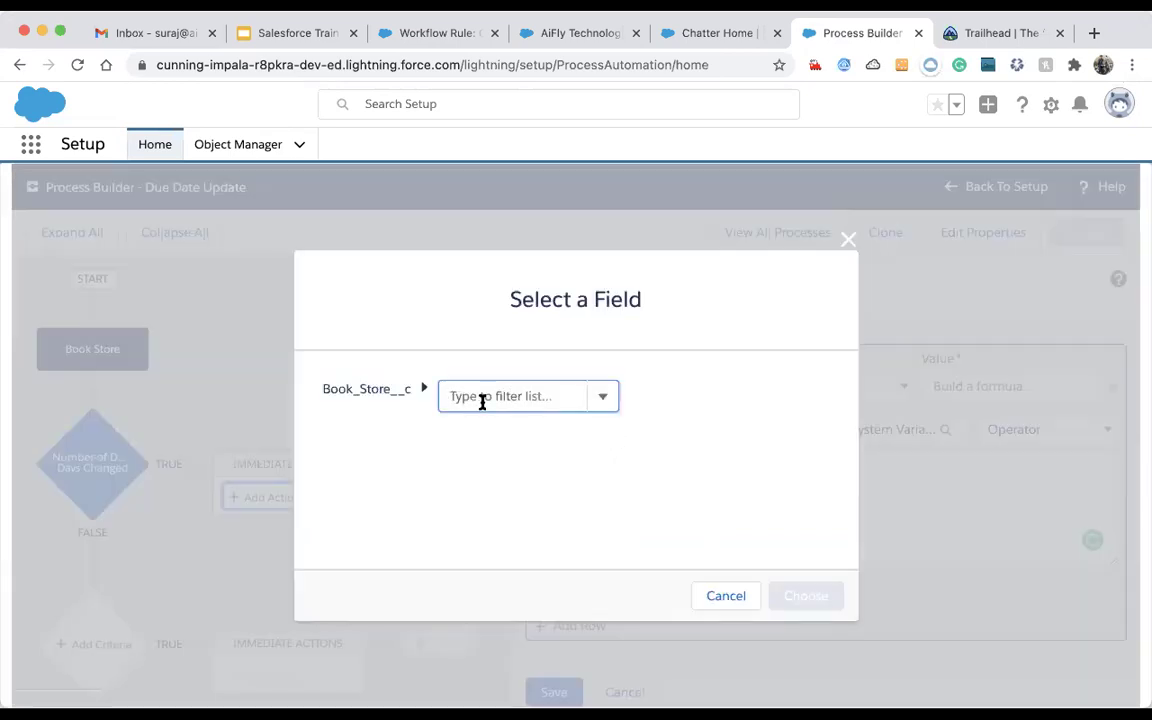
click(482, 398)
scroll(512, 545, down, 1)
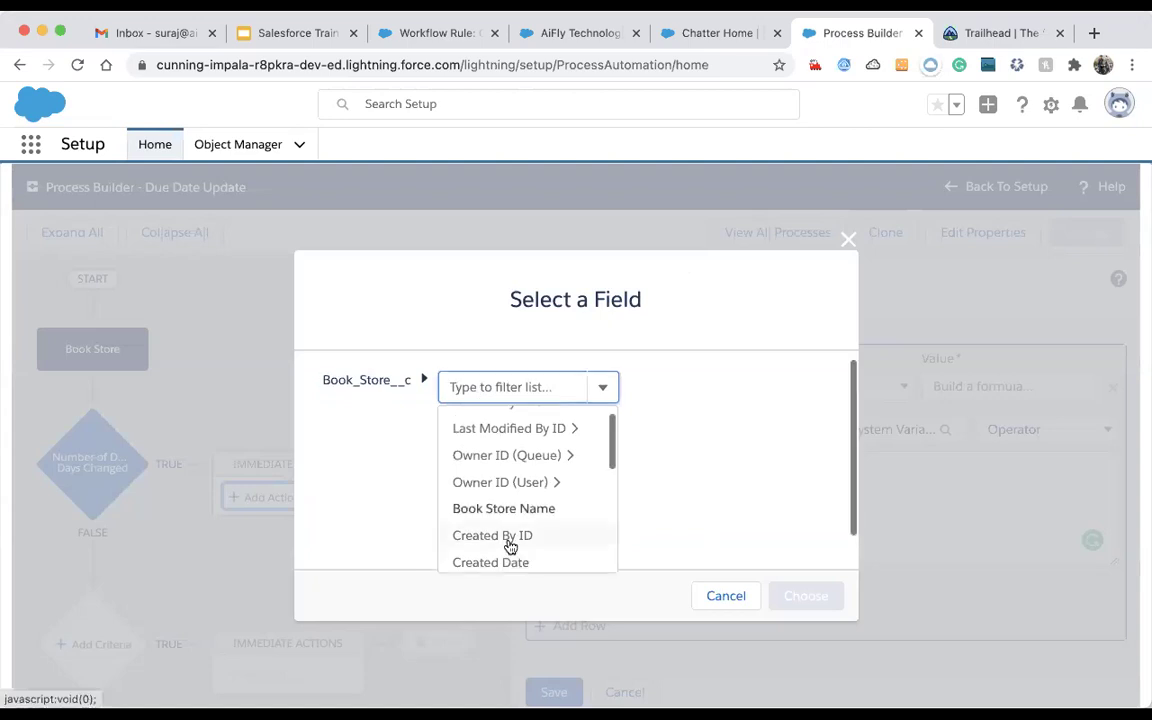
scroll(510, 545, up, 1)
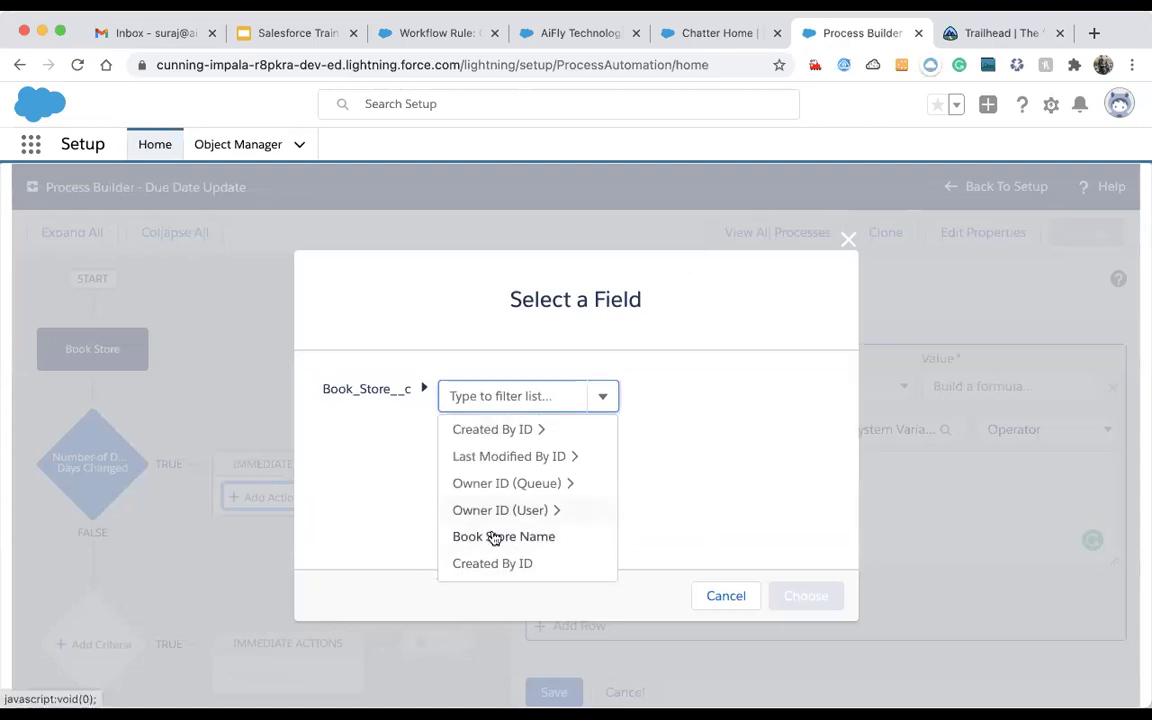
scroll(508, 545, down, 2)
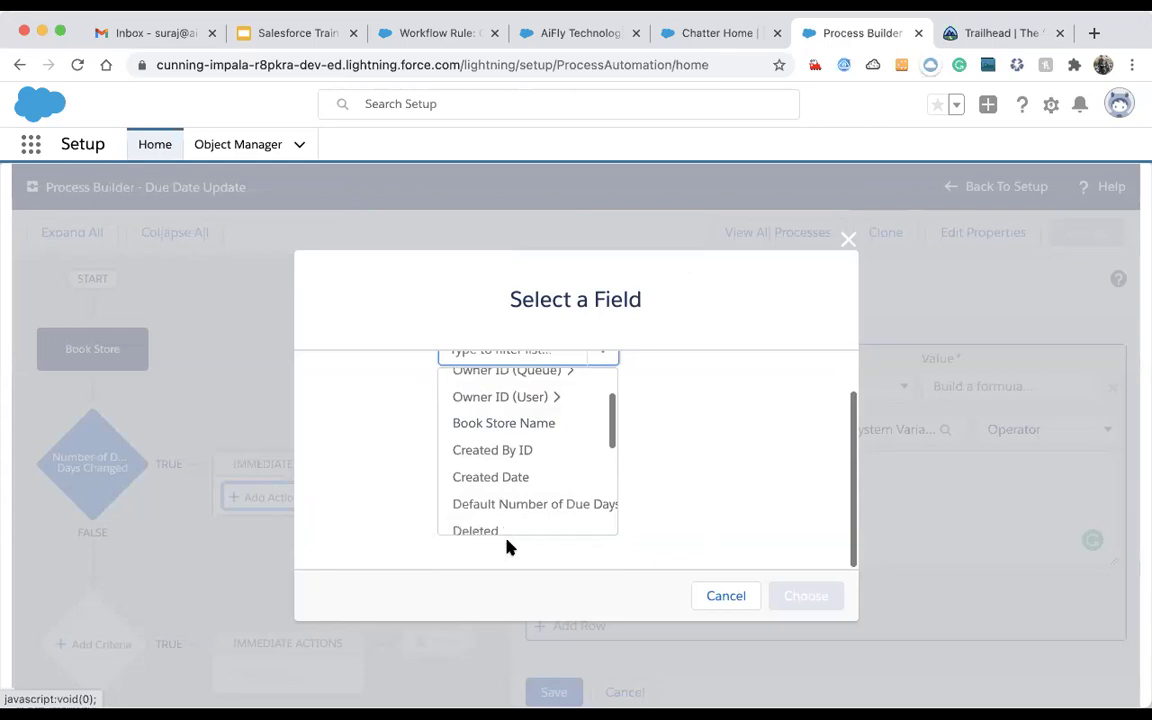
scroll(513, 411, down, 2)
click(513, 411)
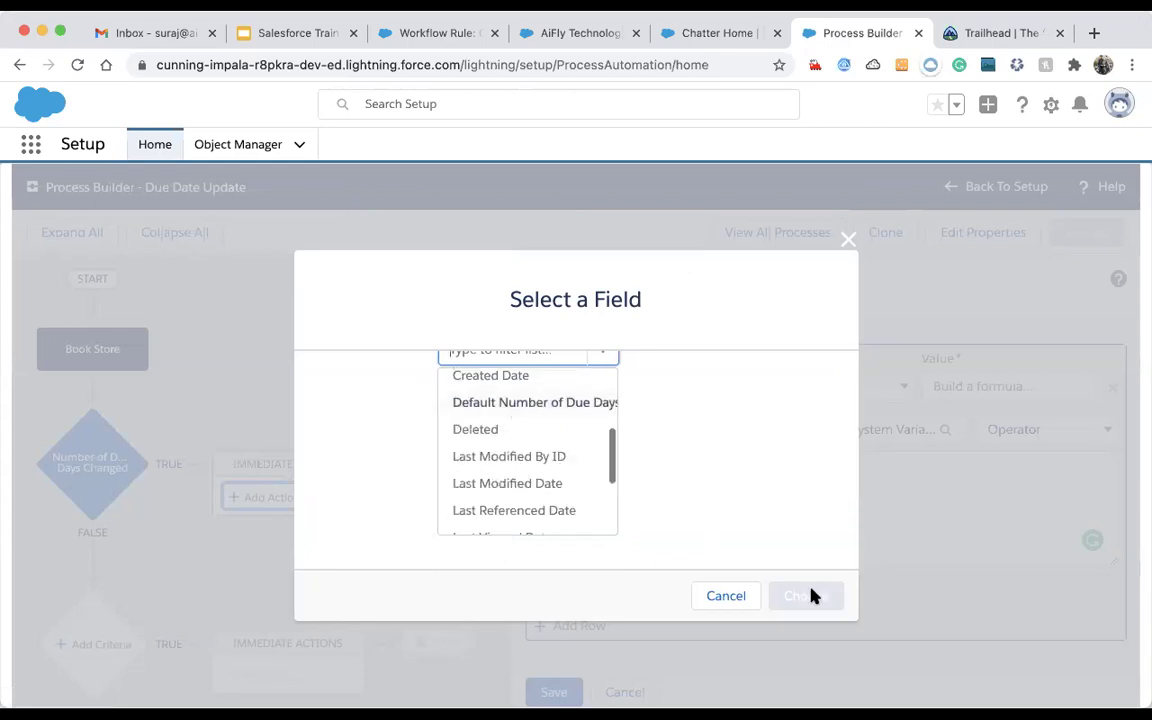
key(Return)
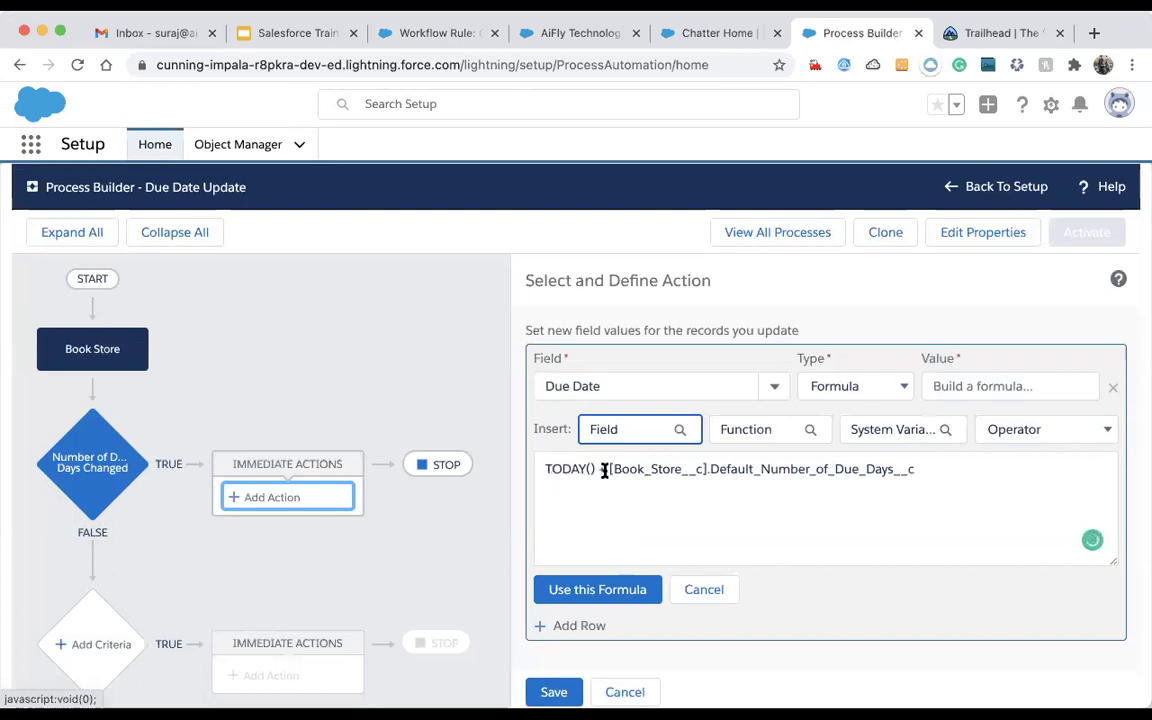
drag(607, 469, 907, 472)
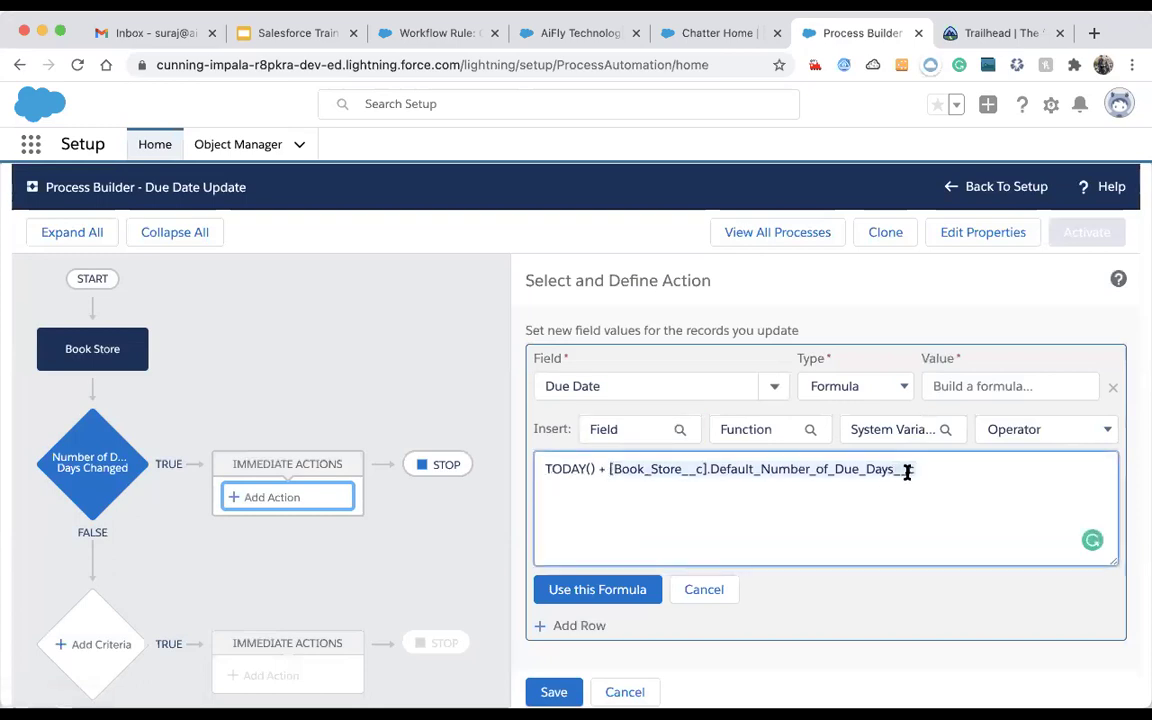
click(601, 588)
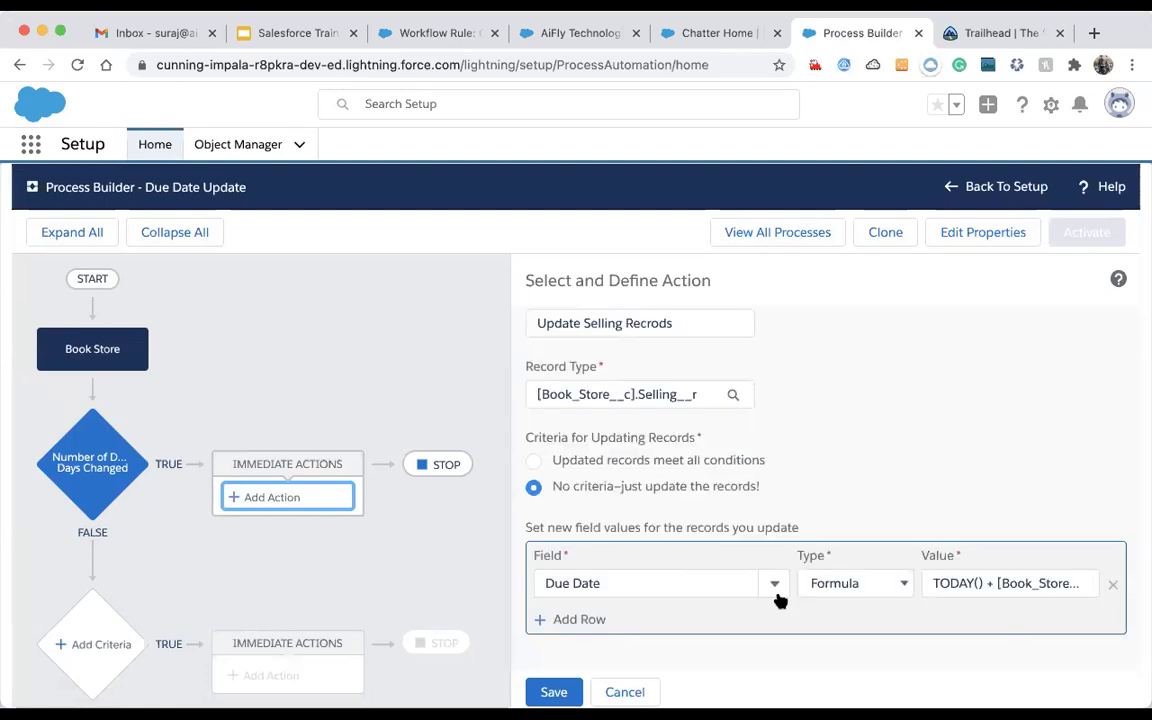
- Reopen the applied Due Date formula for a check and save the Update Selling Recrods action
click(927, 590)
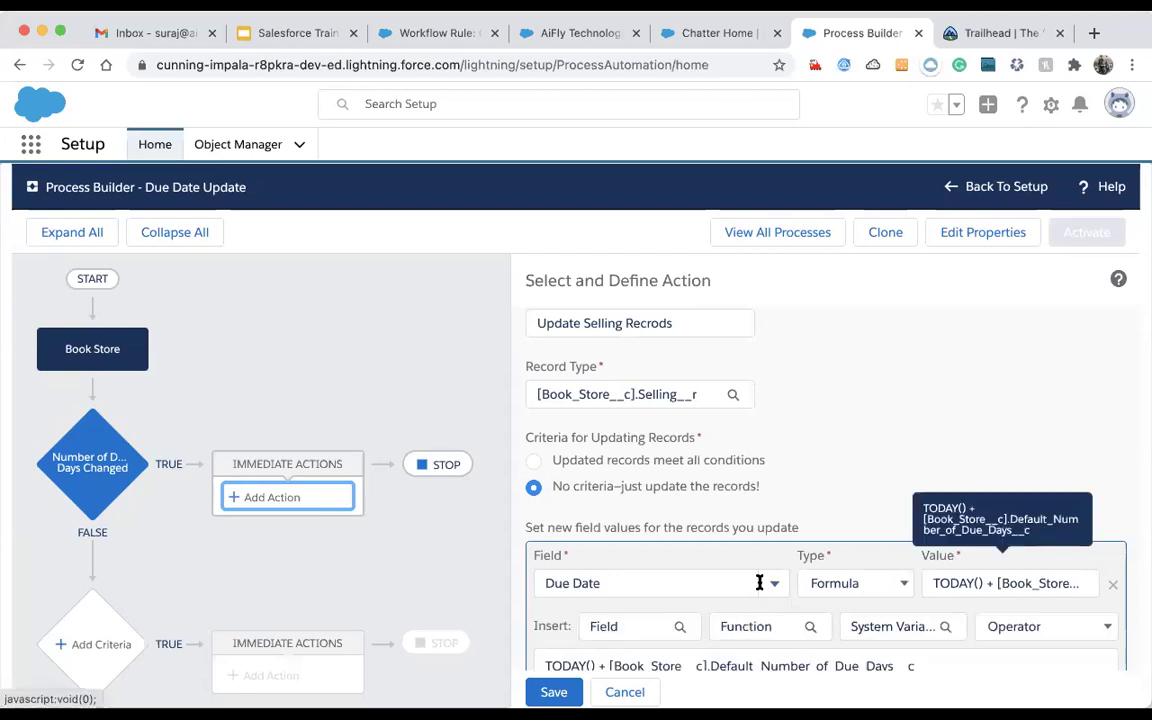
scroll(760, 582, down, 2)
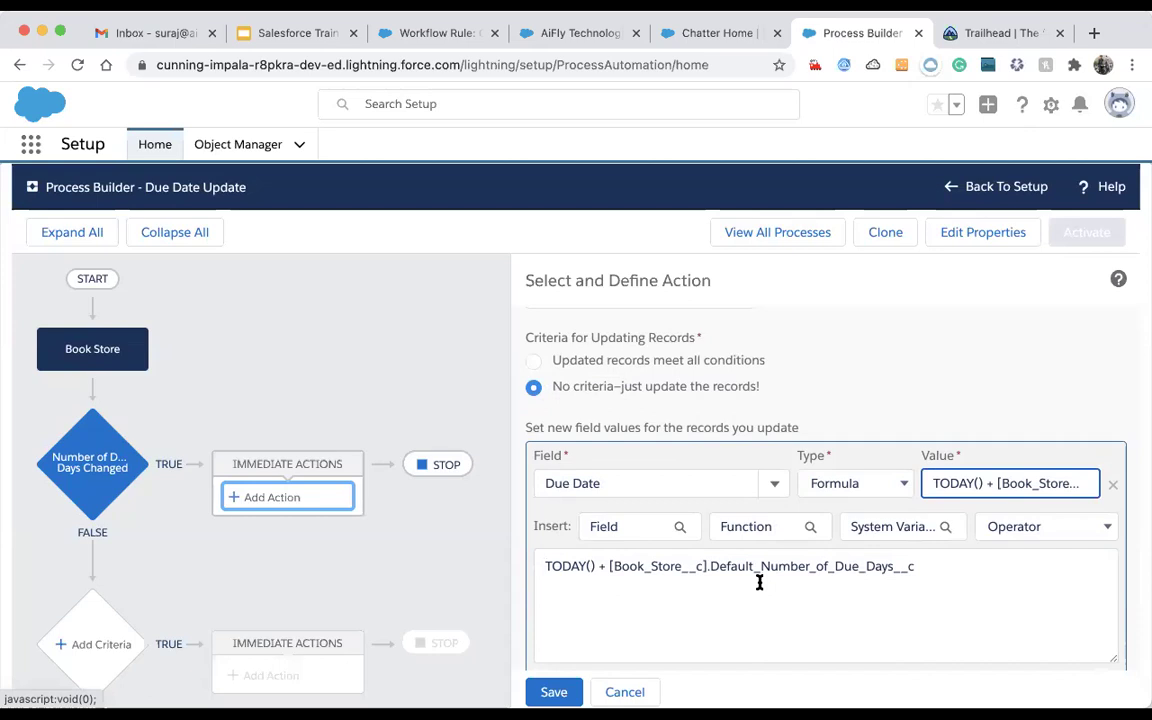
click(551, 692)
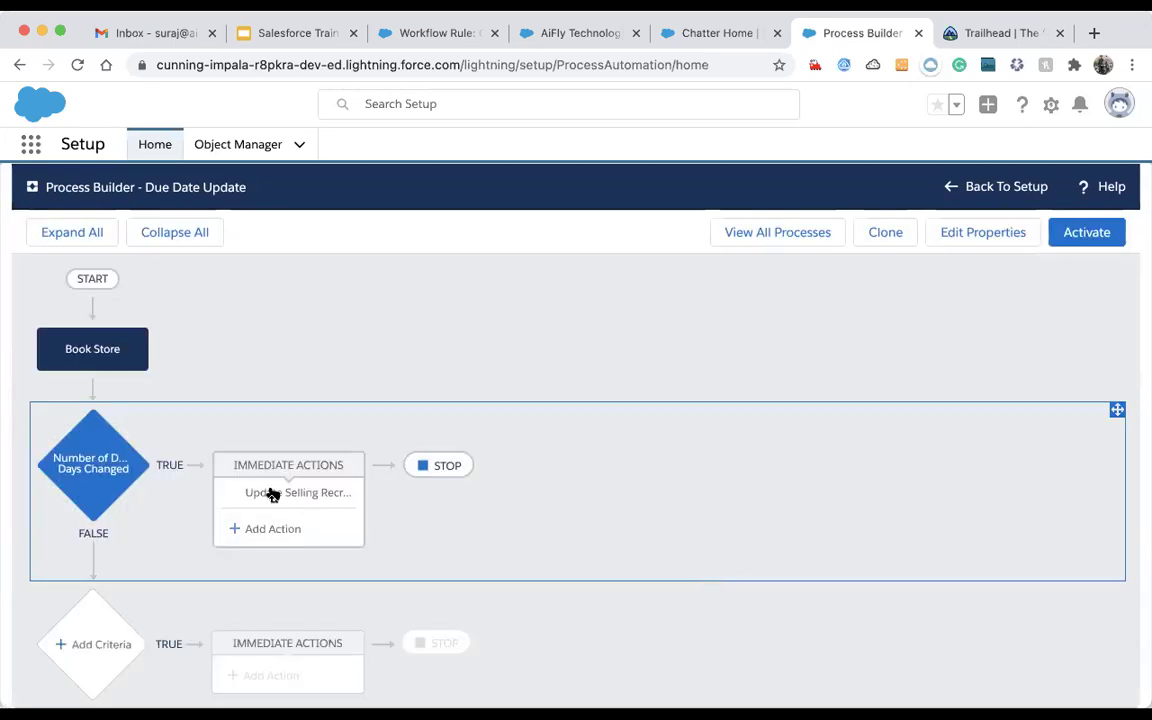
- Review the saved Update Selling Recrods action and the action types available for an additional immediate action
click(298, 490)
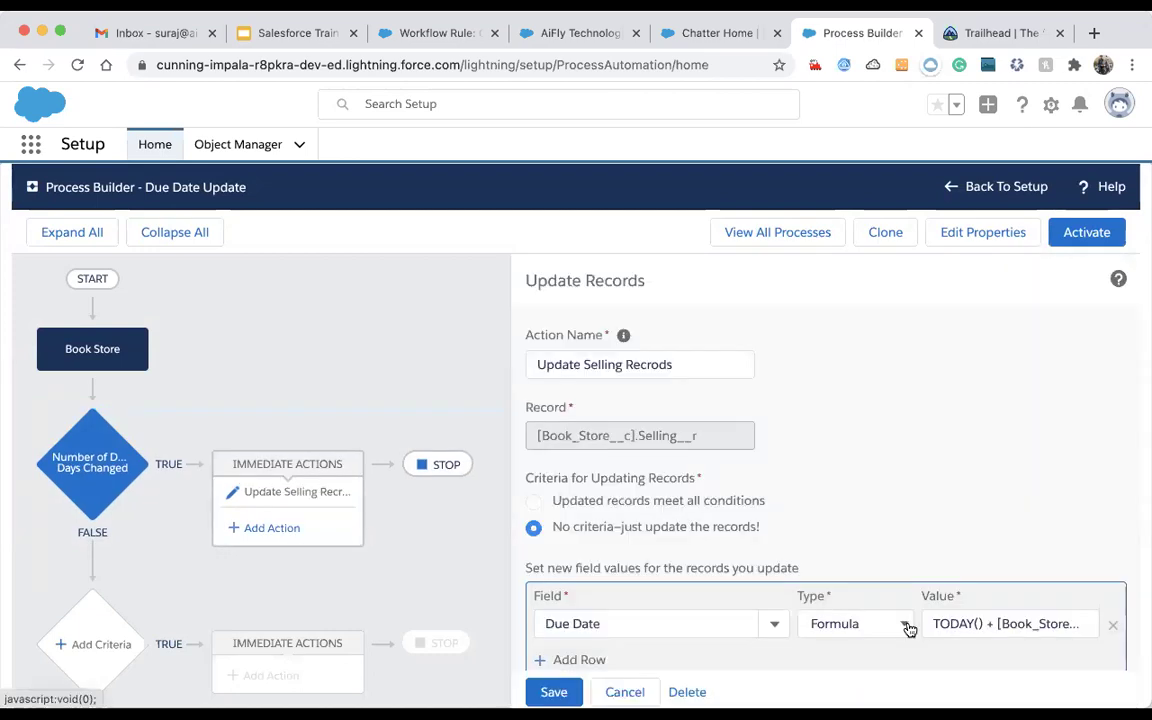
scroll(905, 625, down, 1)
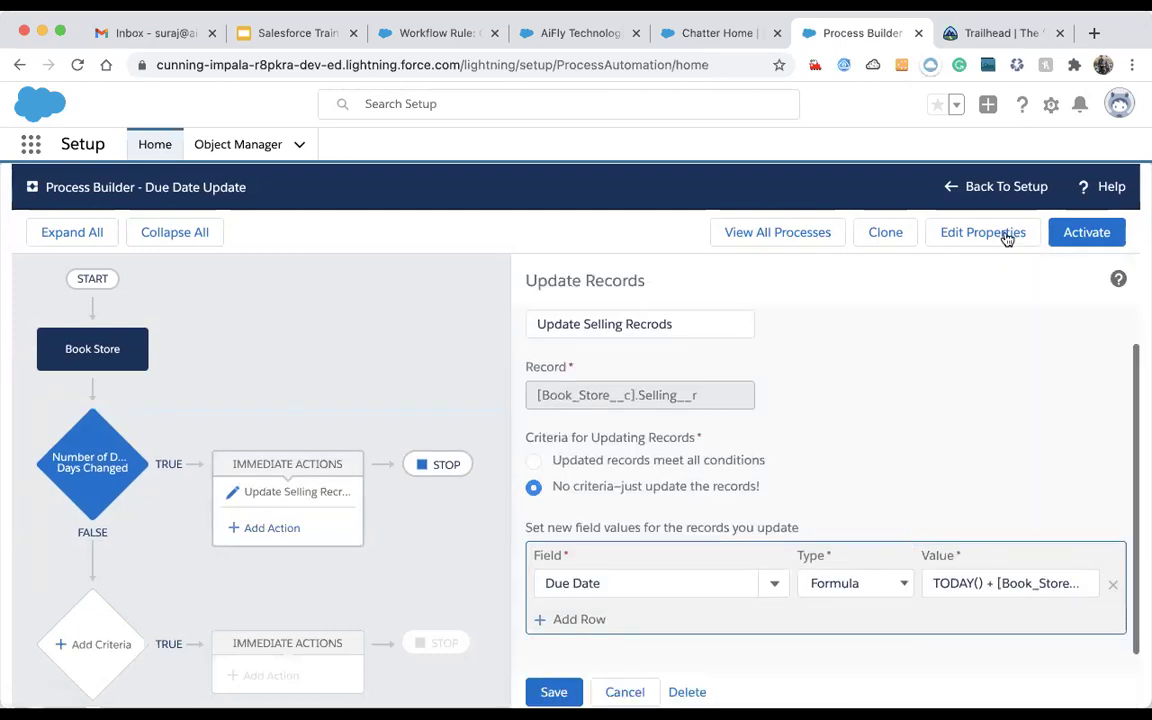
click(278, 533)
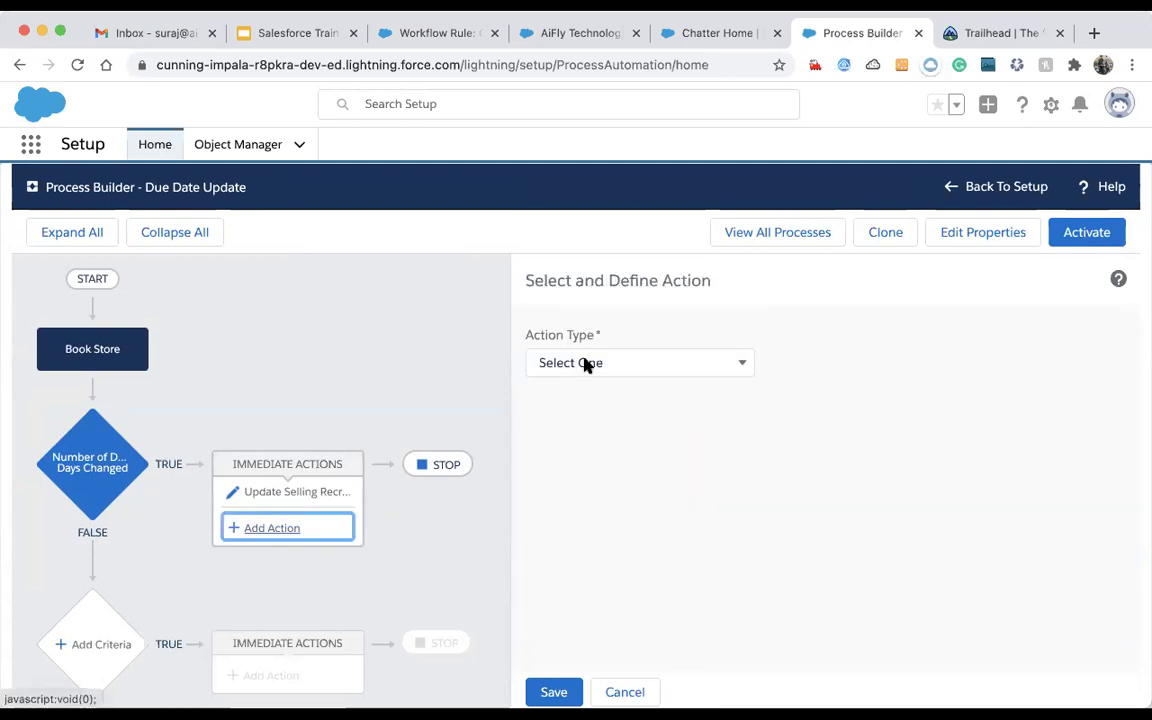
click(587, 364)
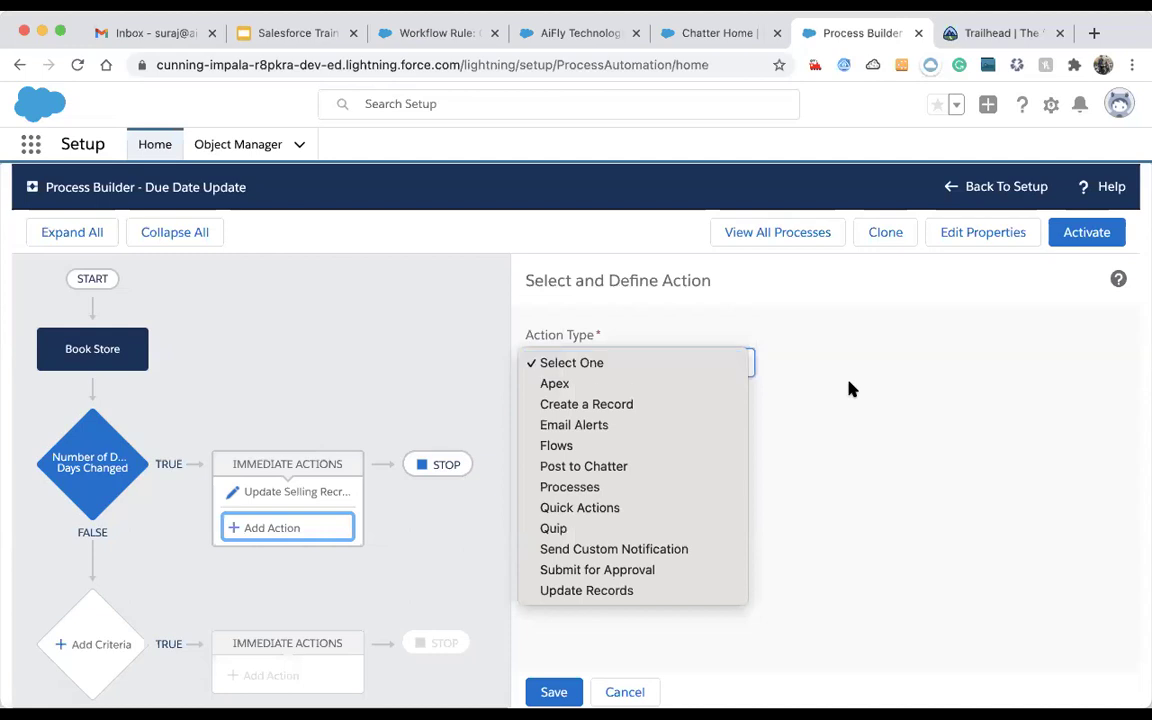
click(330, 580)
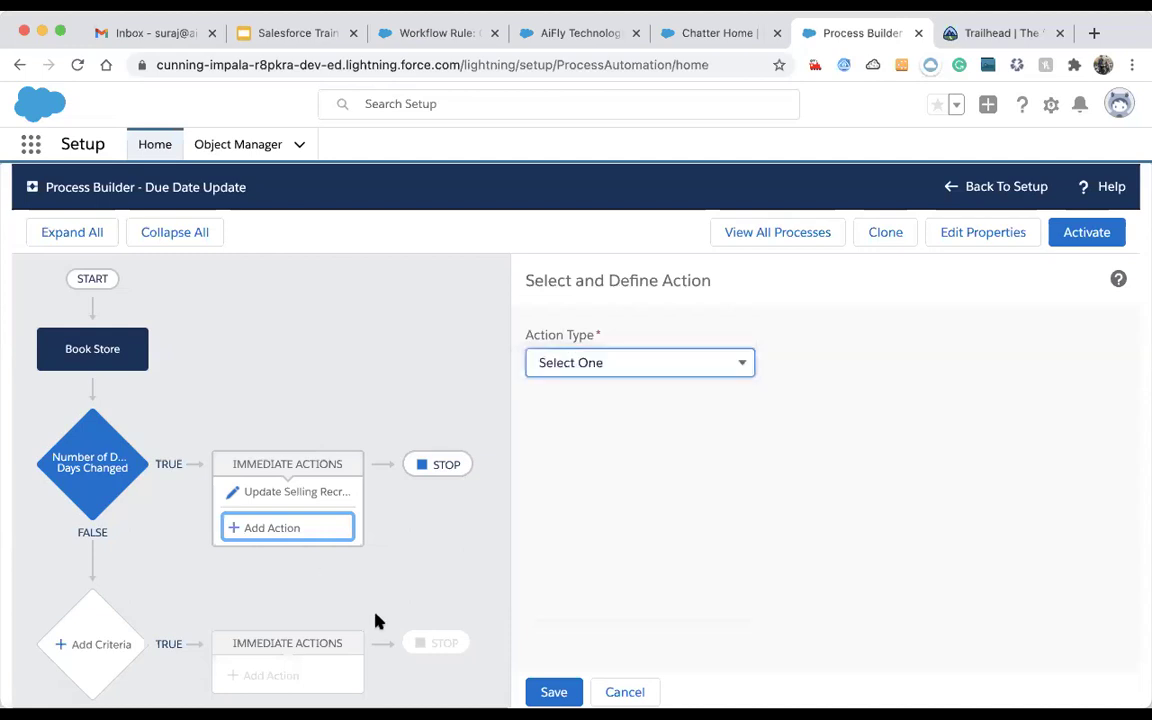
- Examine the search filter options of the Quick Actions type for an additional immediate action, and discard that new action
click(280, 527)
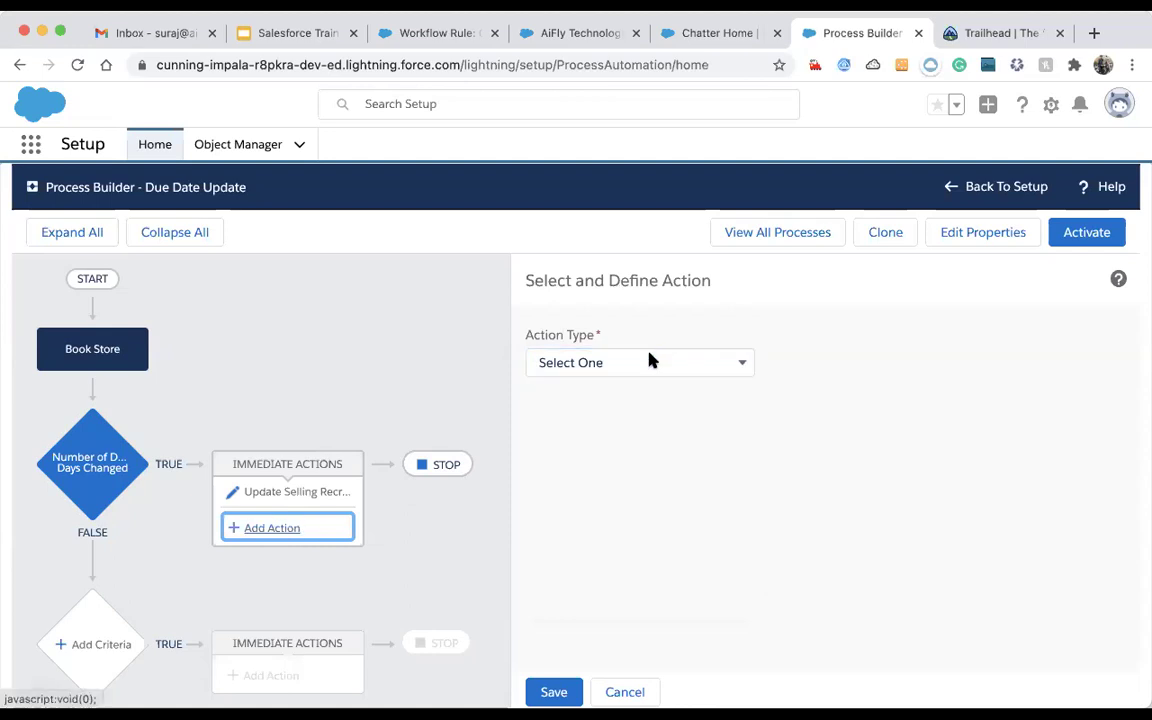
click(648, 360)
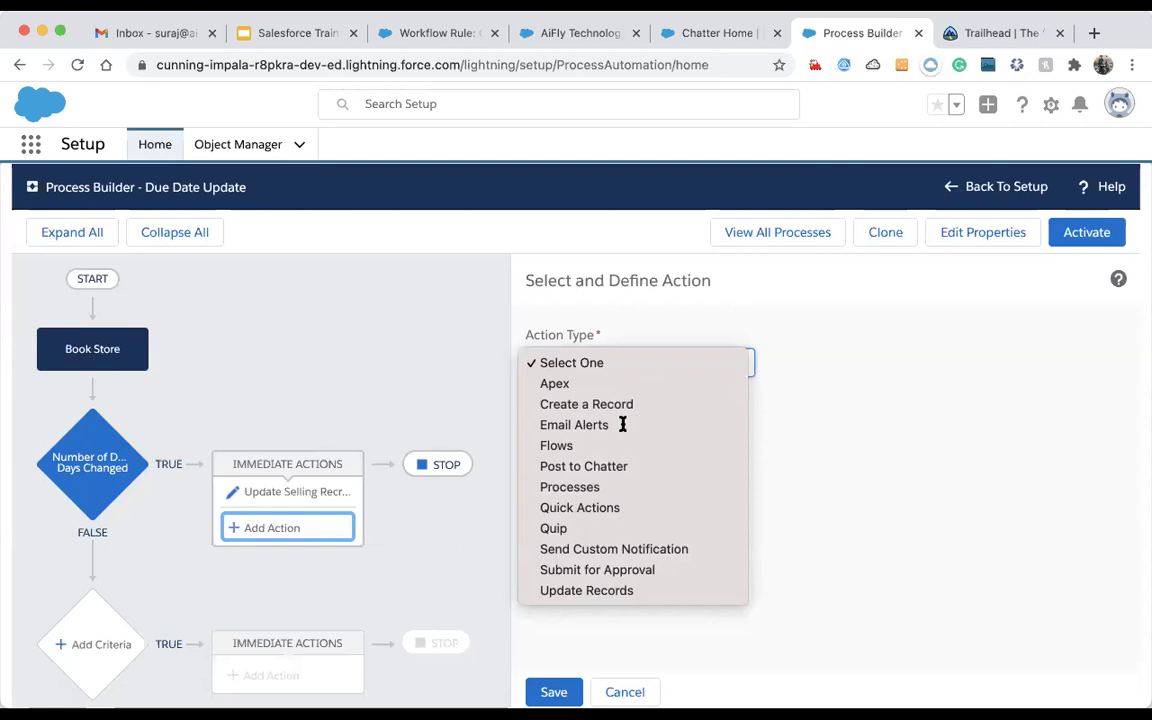
click(580, 508)
click(597, 504)
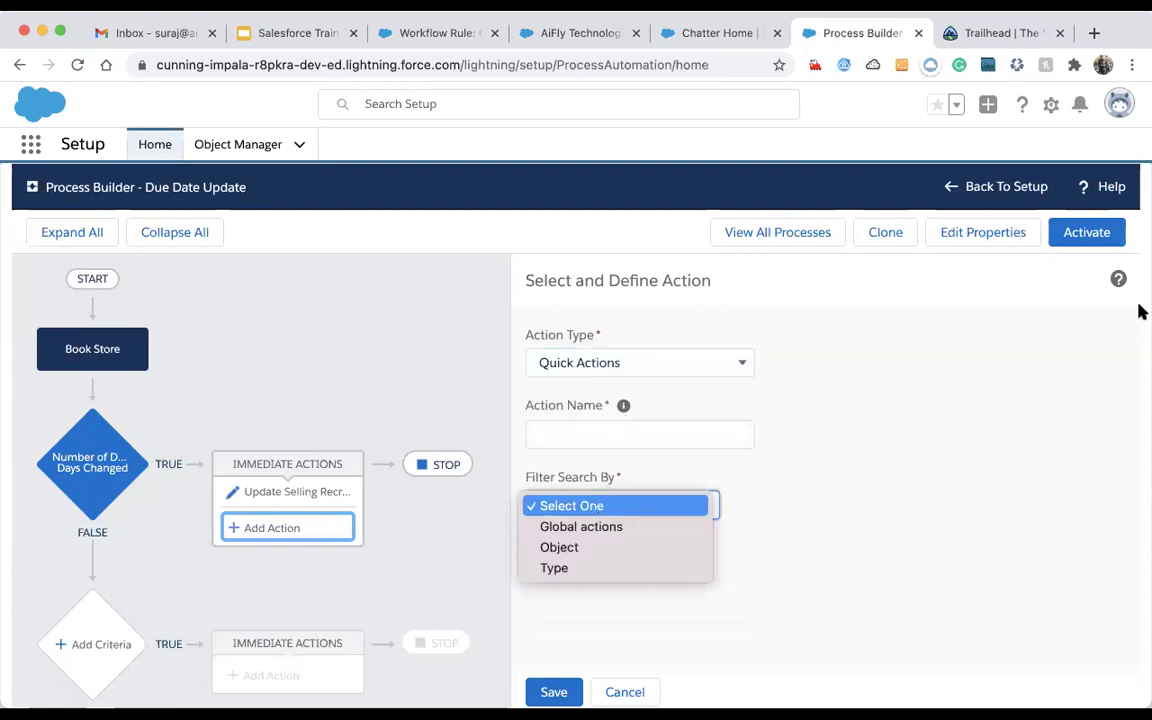
click(650, 597)
click(633, 690)
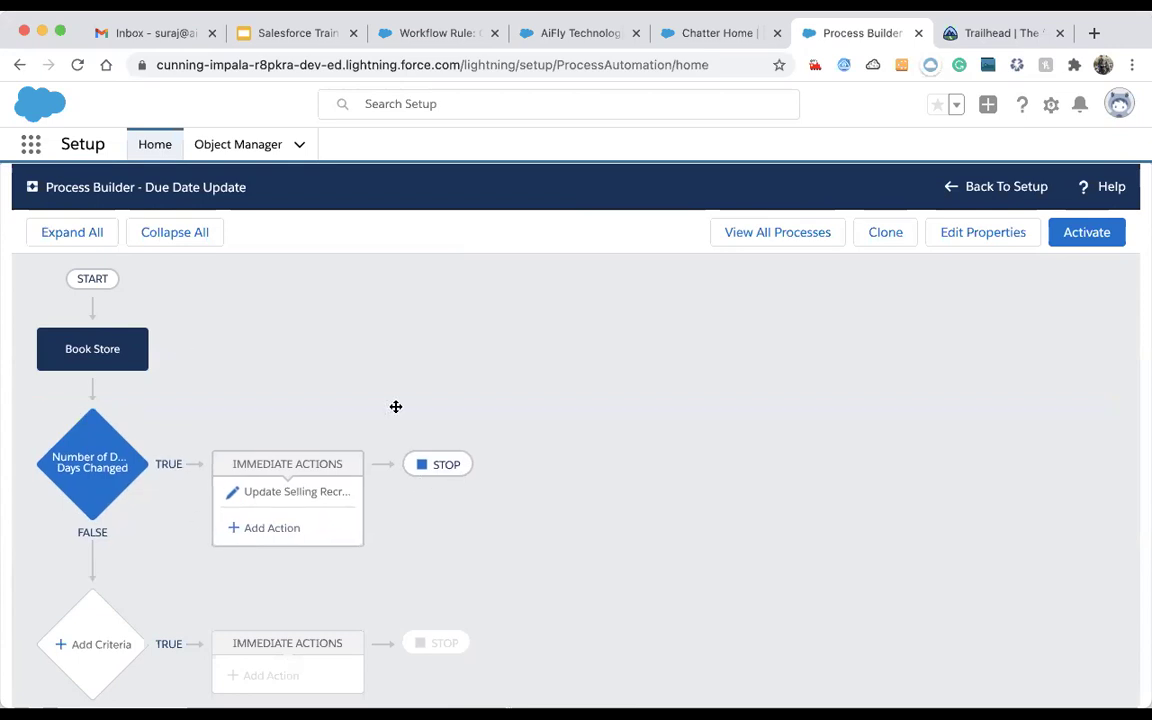
scroll(238, 536, down, 1)
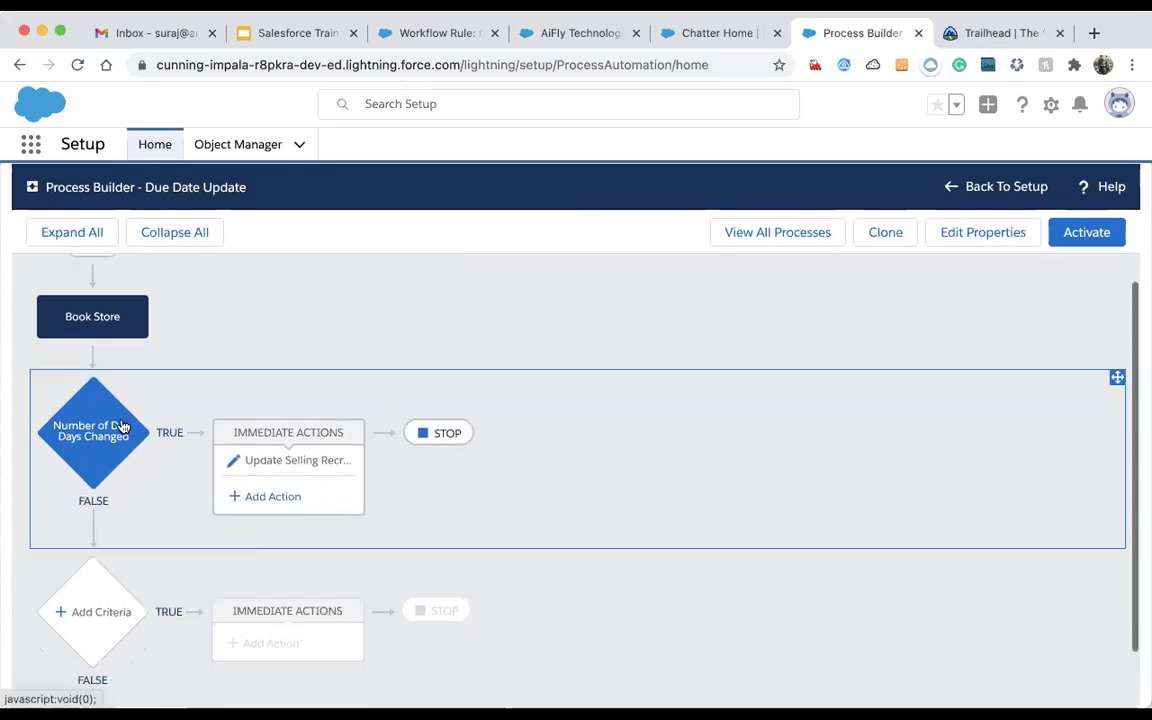
- Review the Book Store trigger and the due-days criteria, and activate the Due Date Update process
scroll(98, 355, up, 1)
click(92, 340)
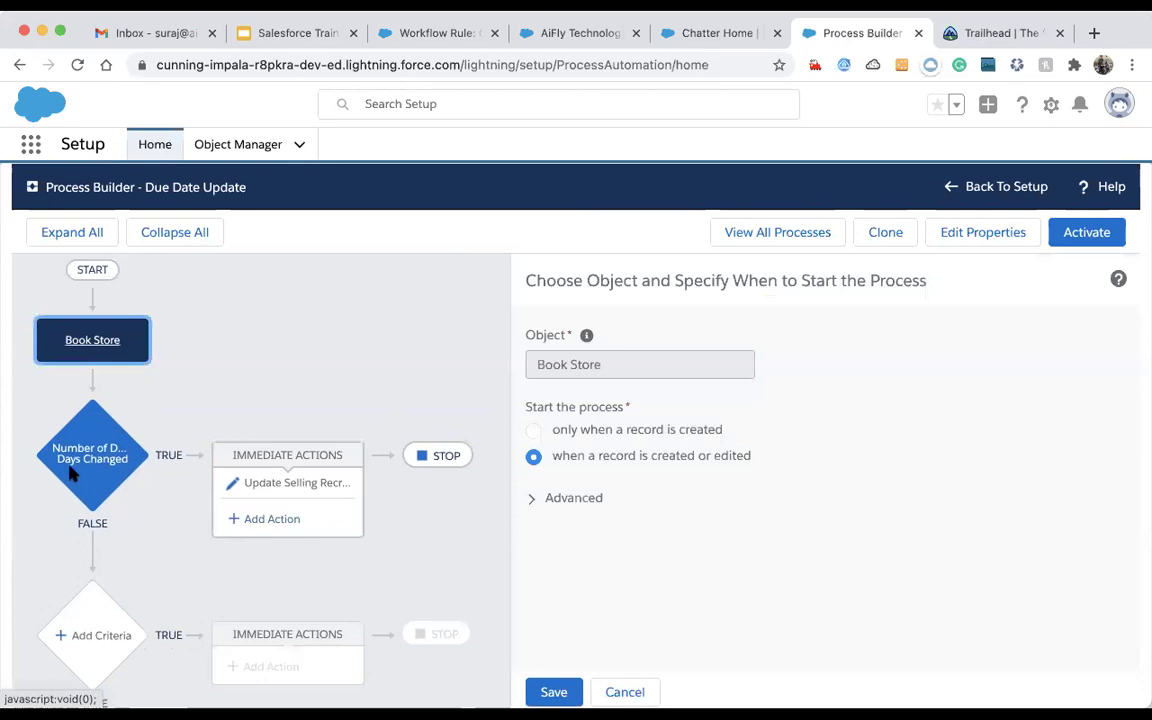
click(72, 440)
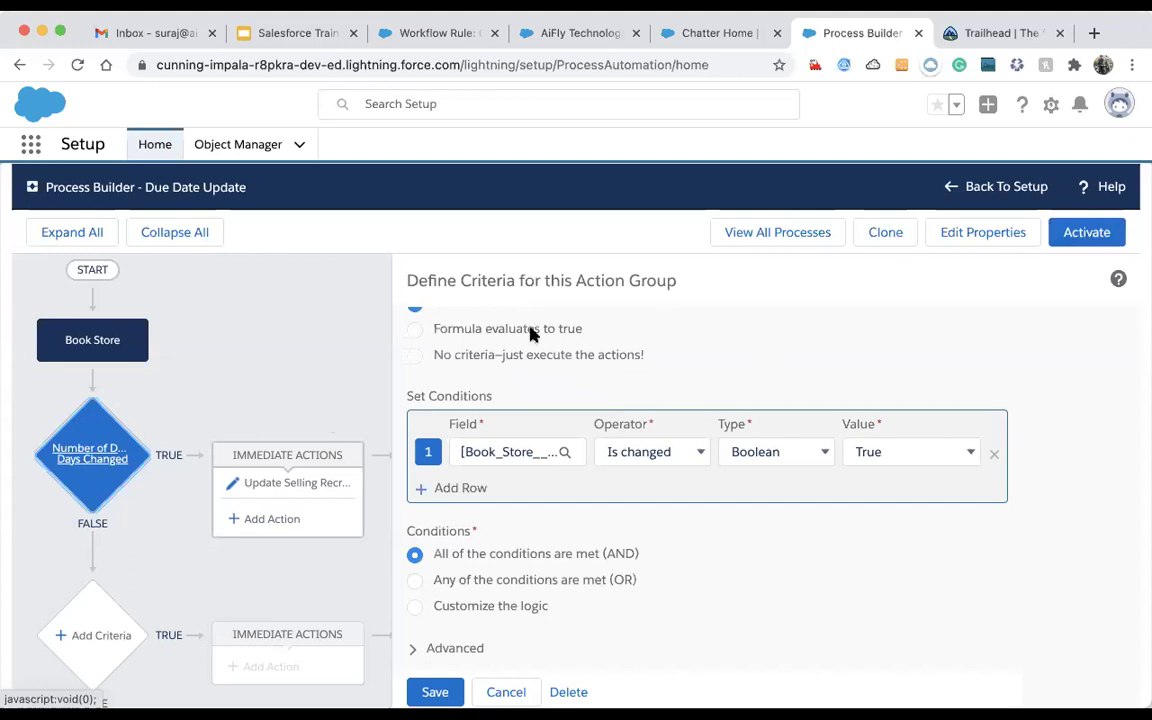
click(1097, 231)
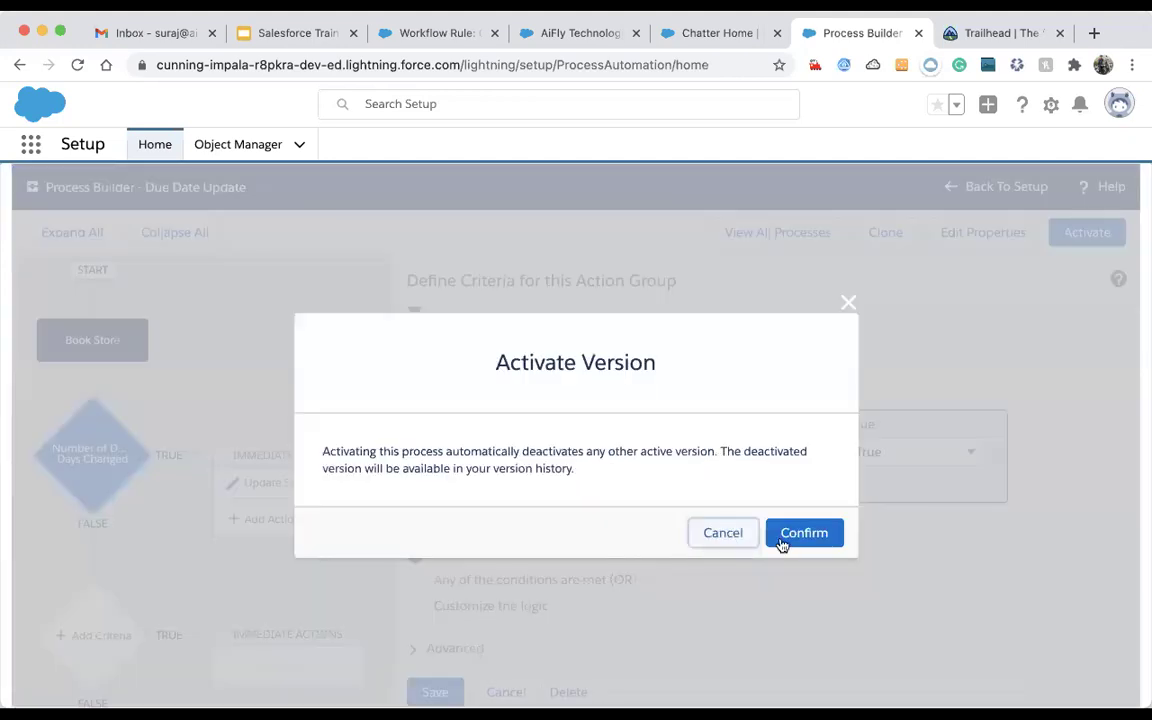
click(782, 540)
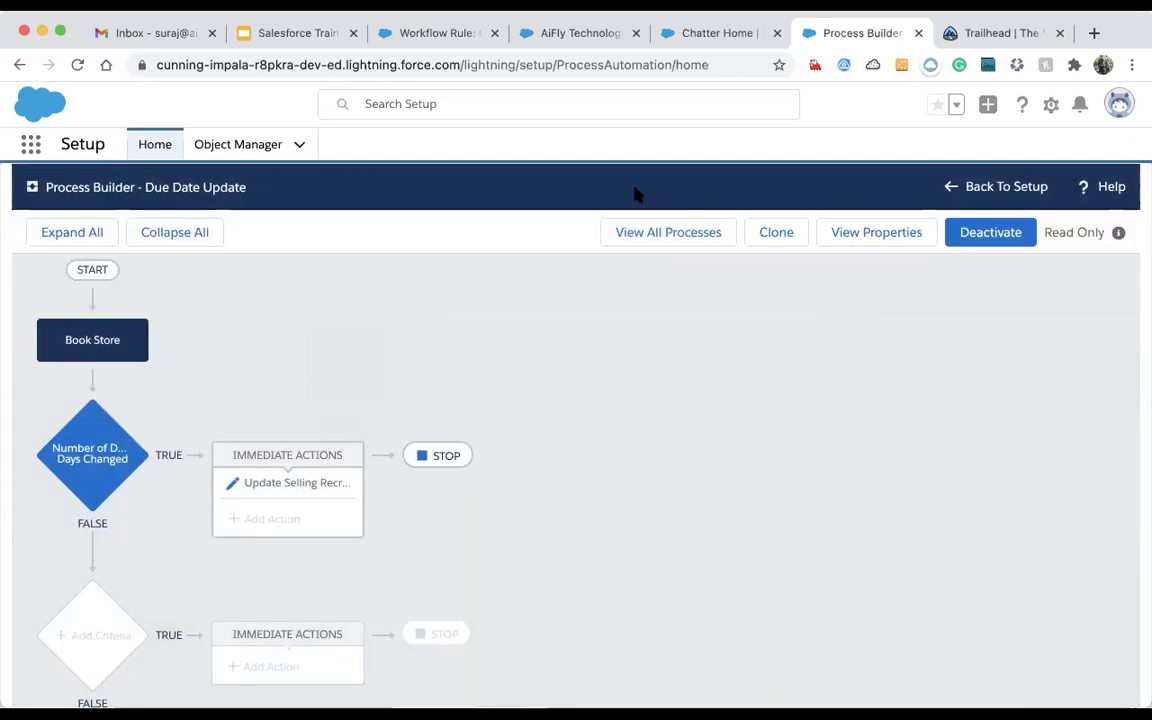
- Open the Paul Book Store record in the Book Store Management app and view its related Selling records
click(583, 33)
key(ctrl+shift+Tab)
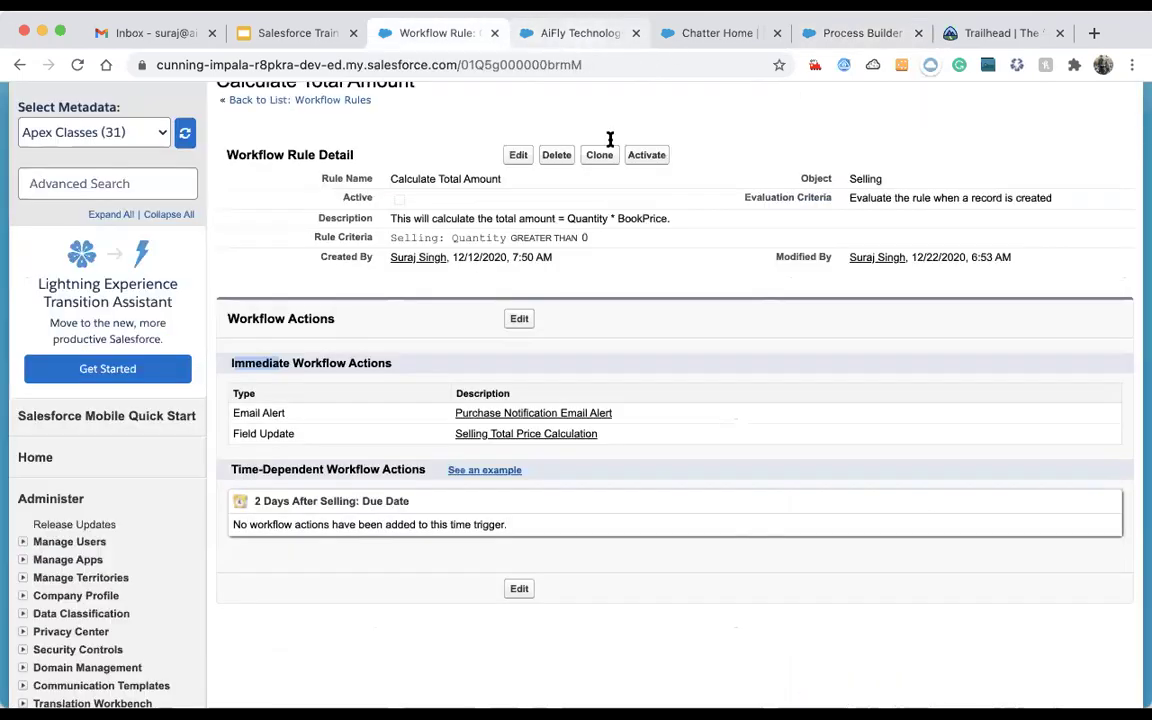
key(ctrl+Tab)
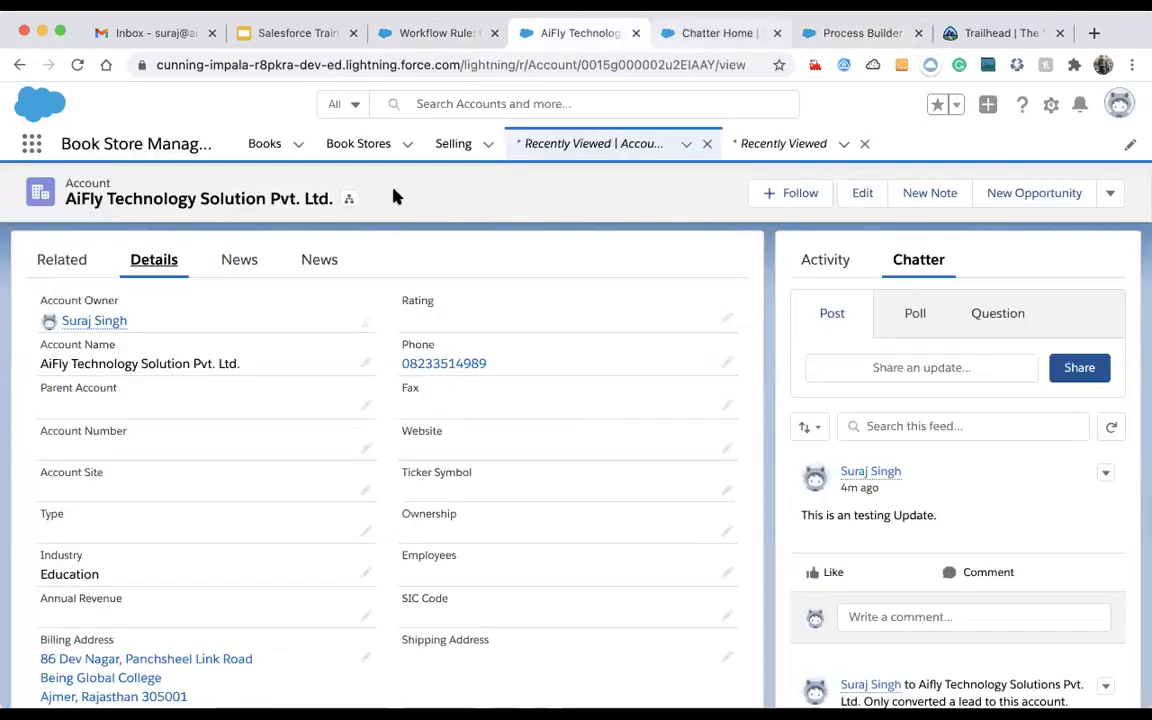
click(350, 150)
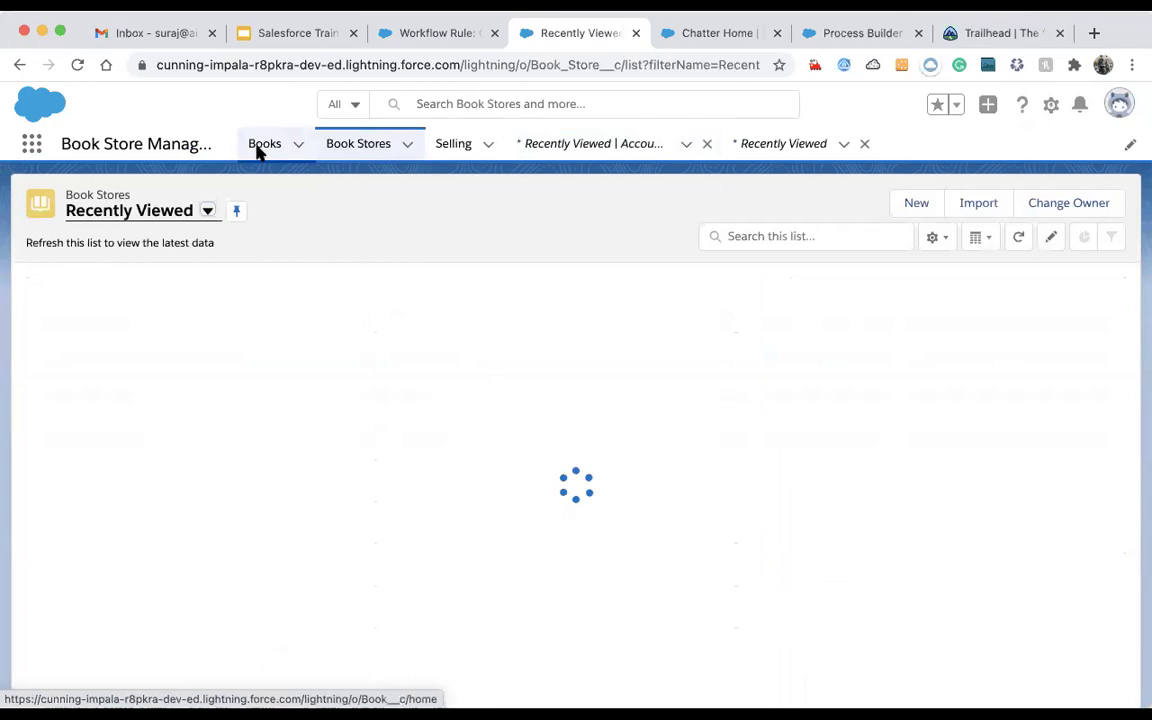
click(257, 145)
click(334, 147)
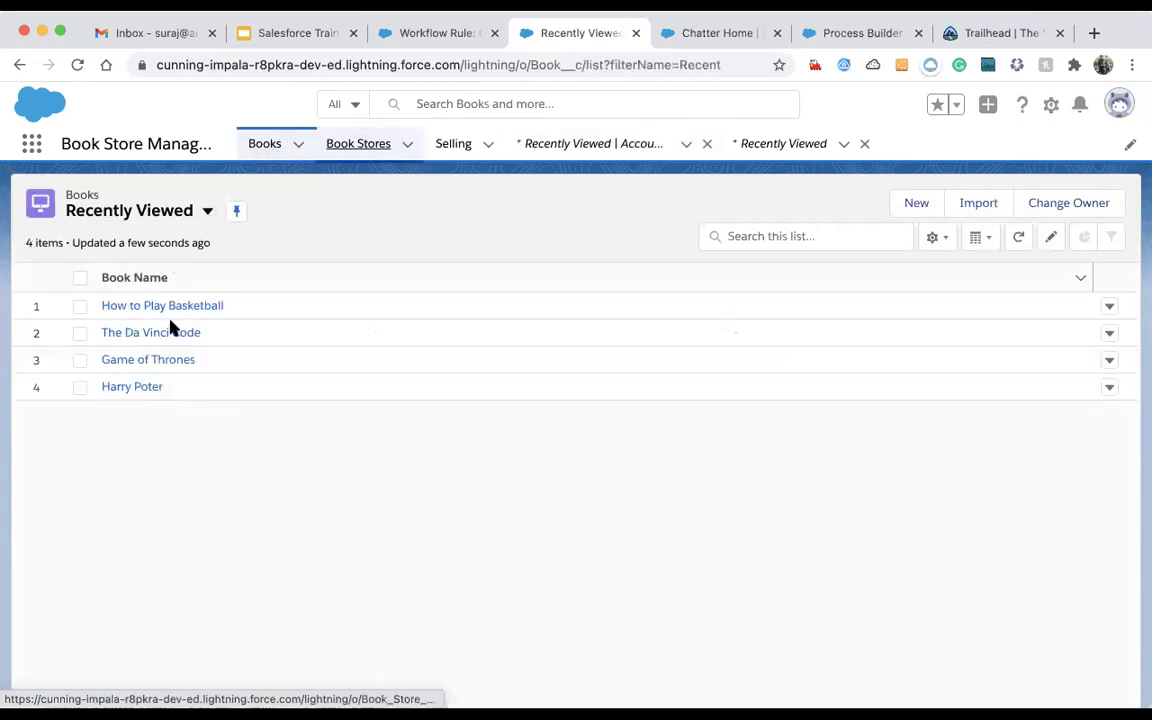
click(142, 307)
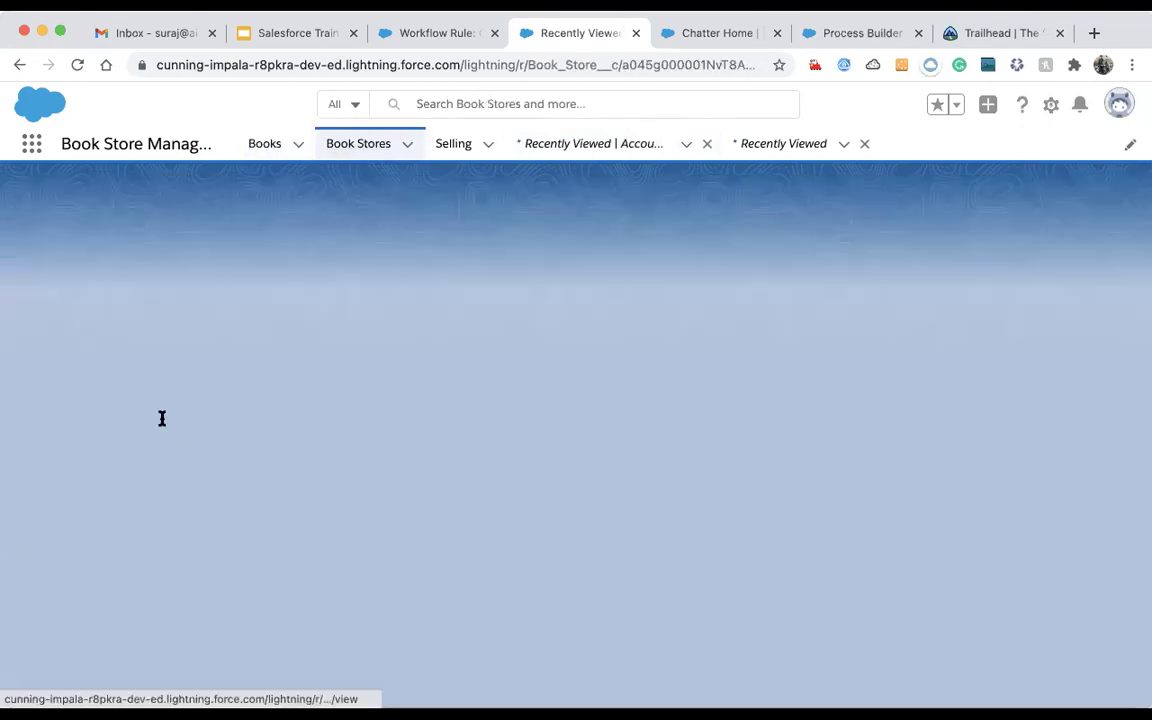
click(51, 281)
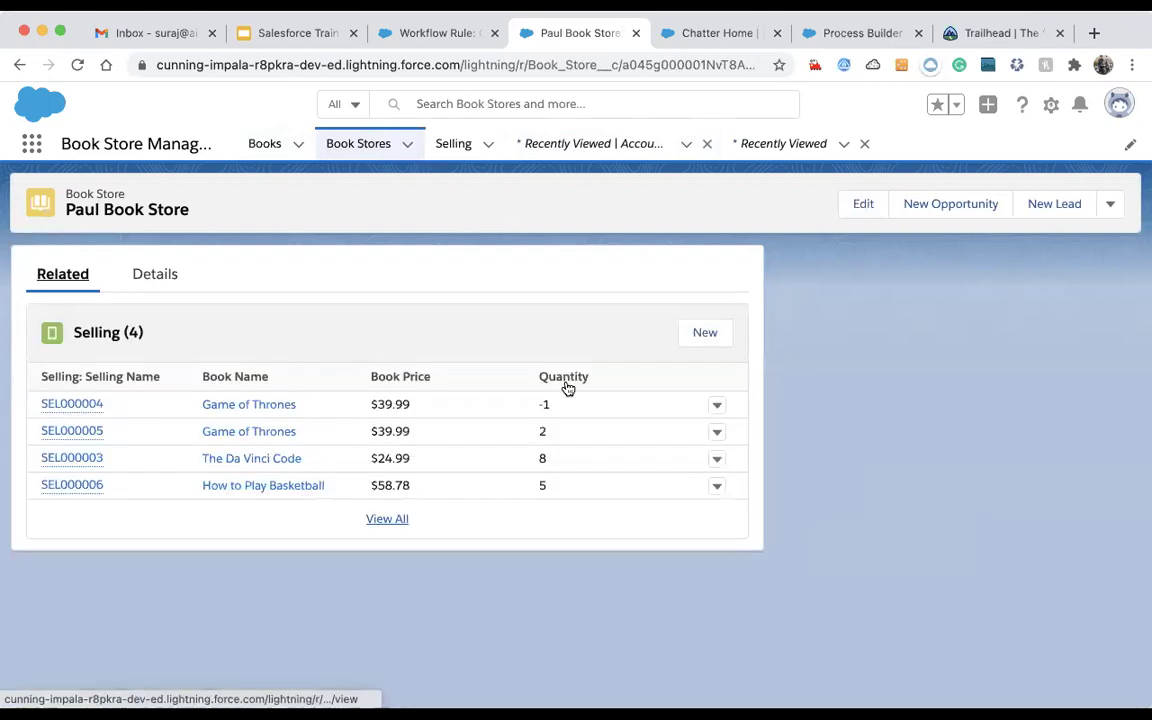
- Open the Book Store object's page layout in the layout editor and find its Selling related list
click(1050, 108)
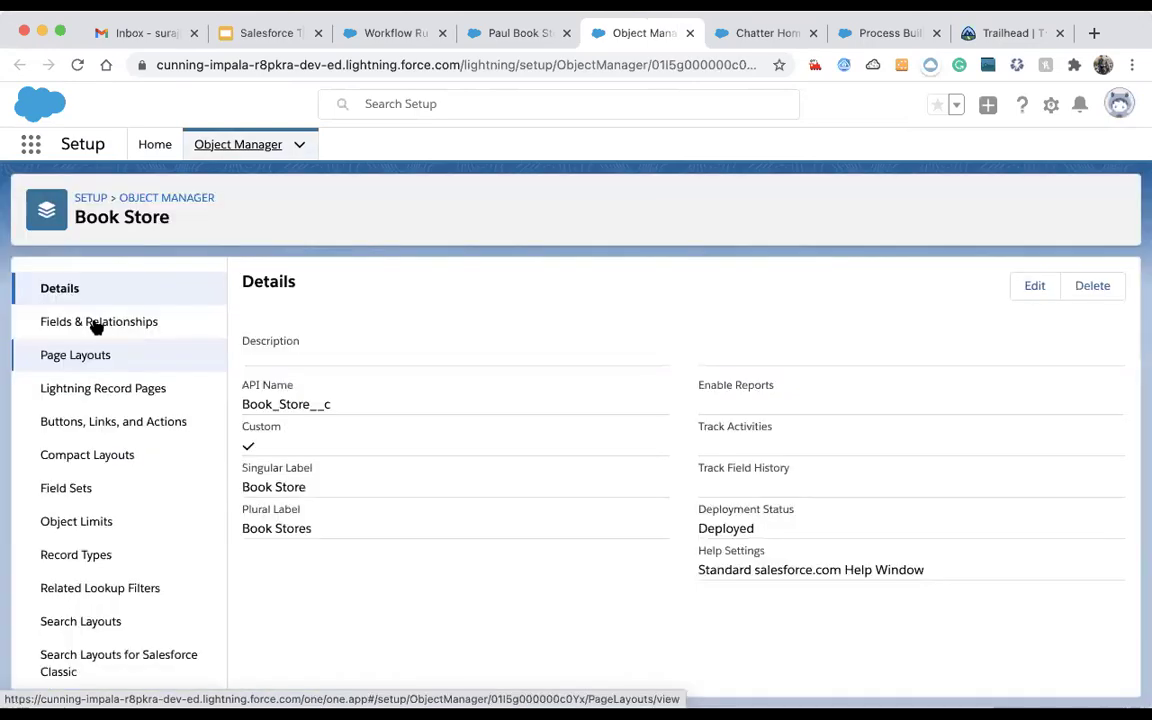
click(93, 323)
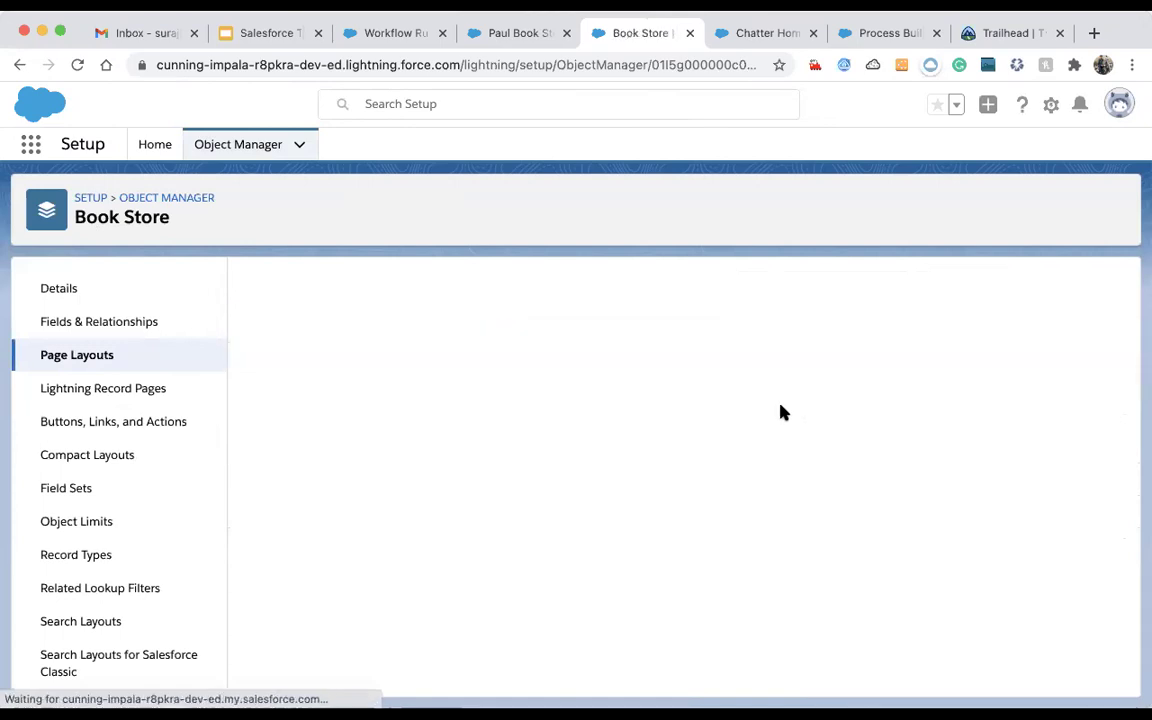
scroll(816, 508, down, 3)
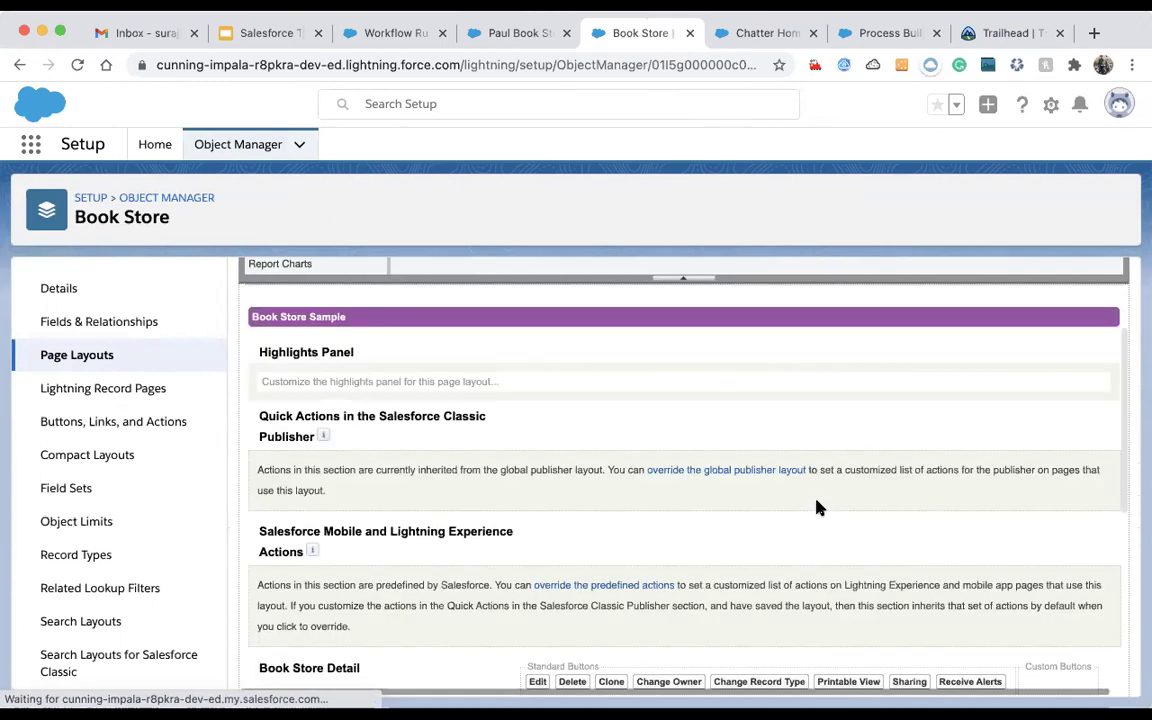
scroll(816, 508, down, 10)
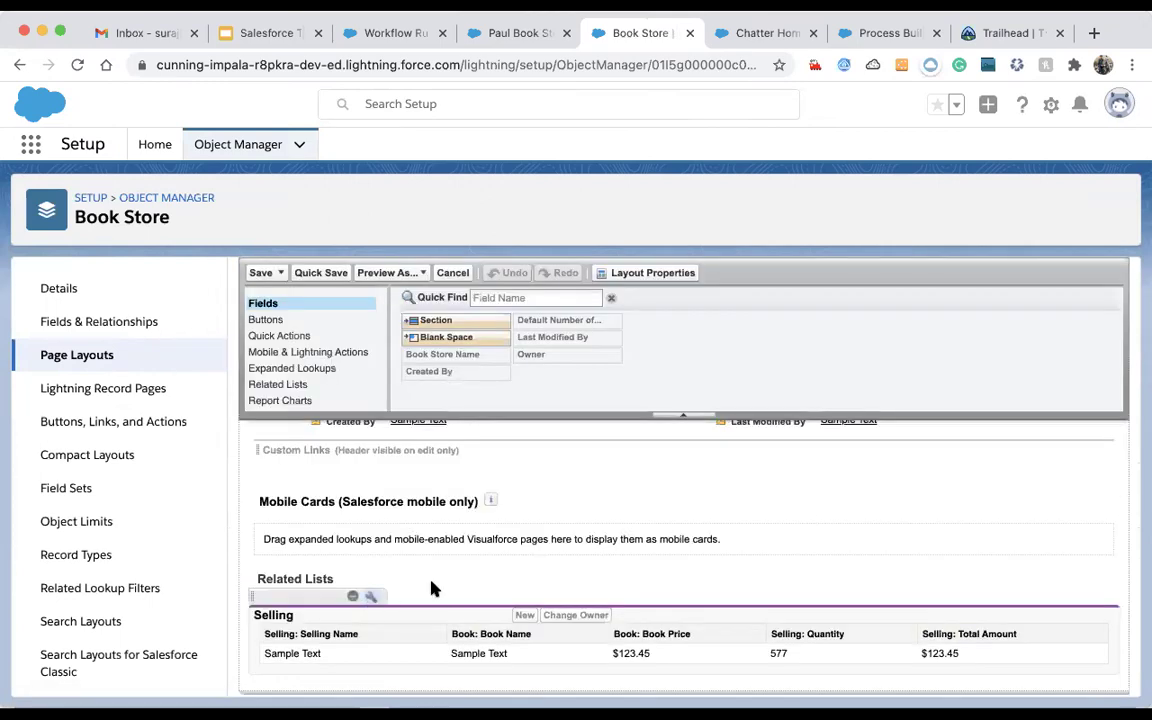
- Add Selling: Due Date to the Selling related list's columns, place it directly above Selling: Quantity, and save the layout
click(370, 597)
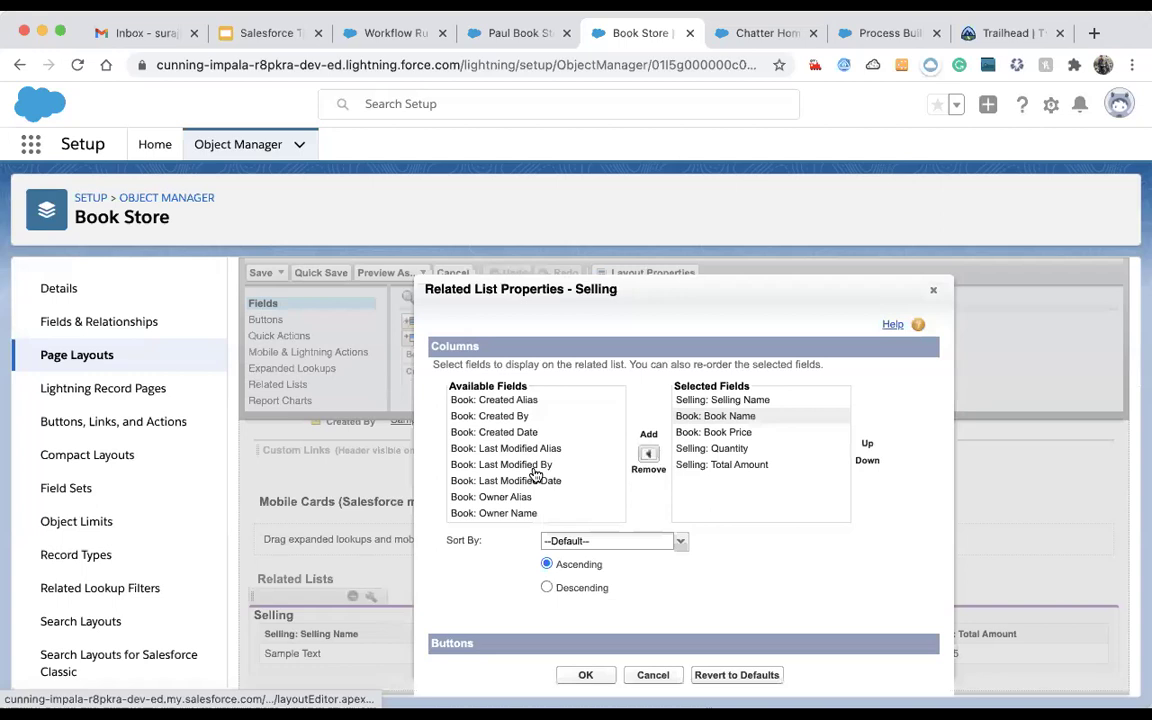
scroll(525, 490, down, 3)
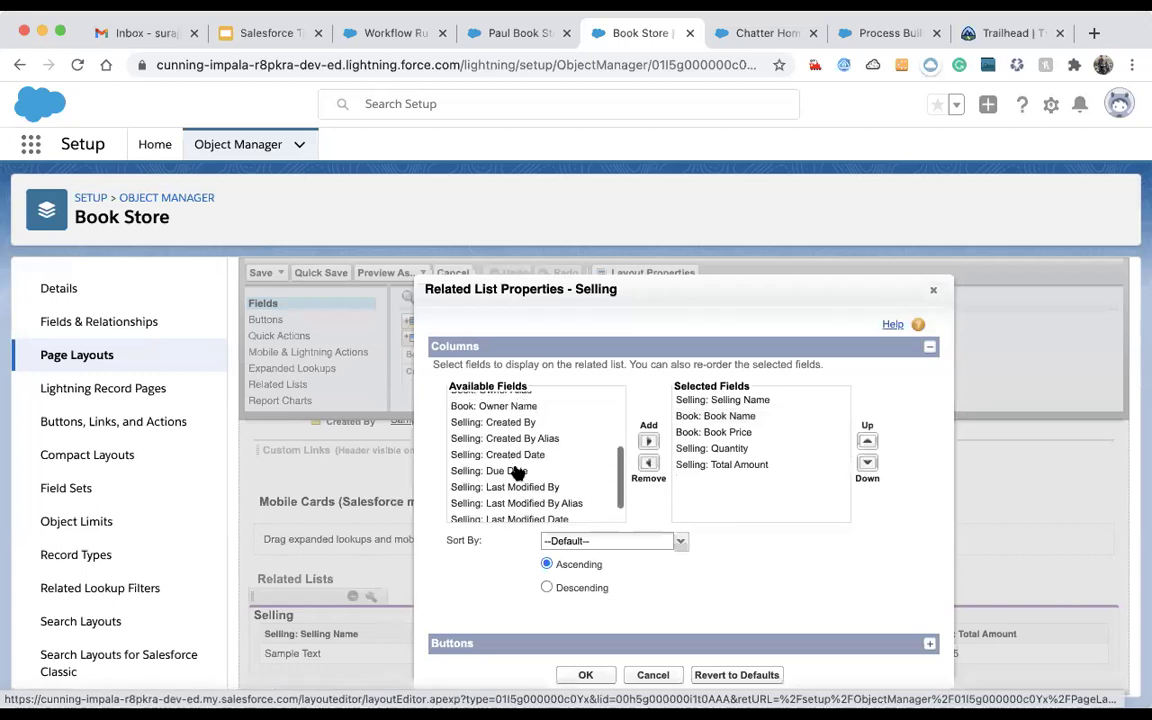
click(517, 470)
click(650, 443)
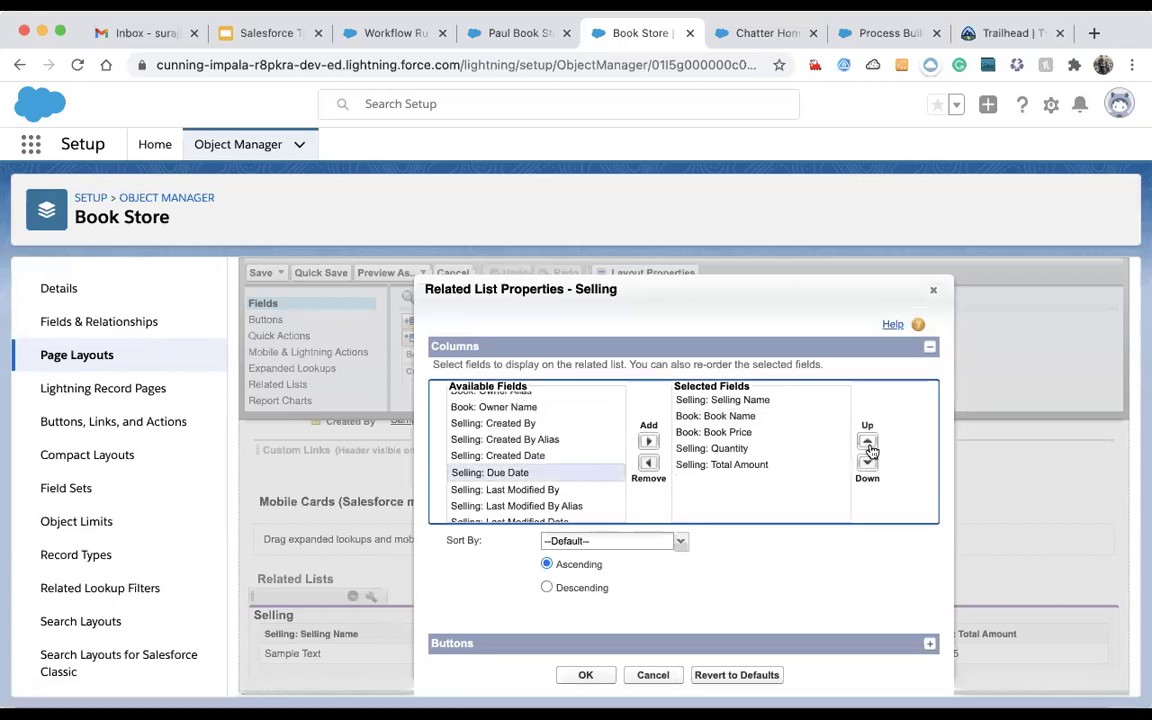
click(868, 443)
click(868, 443)
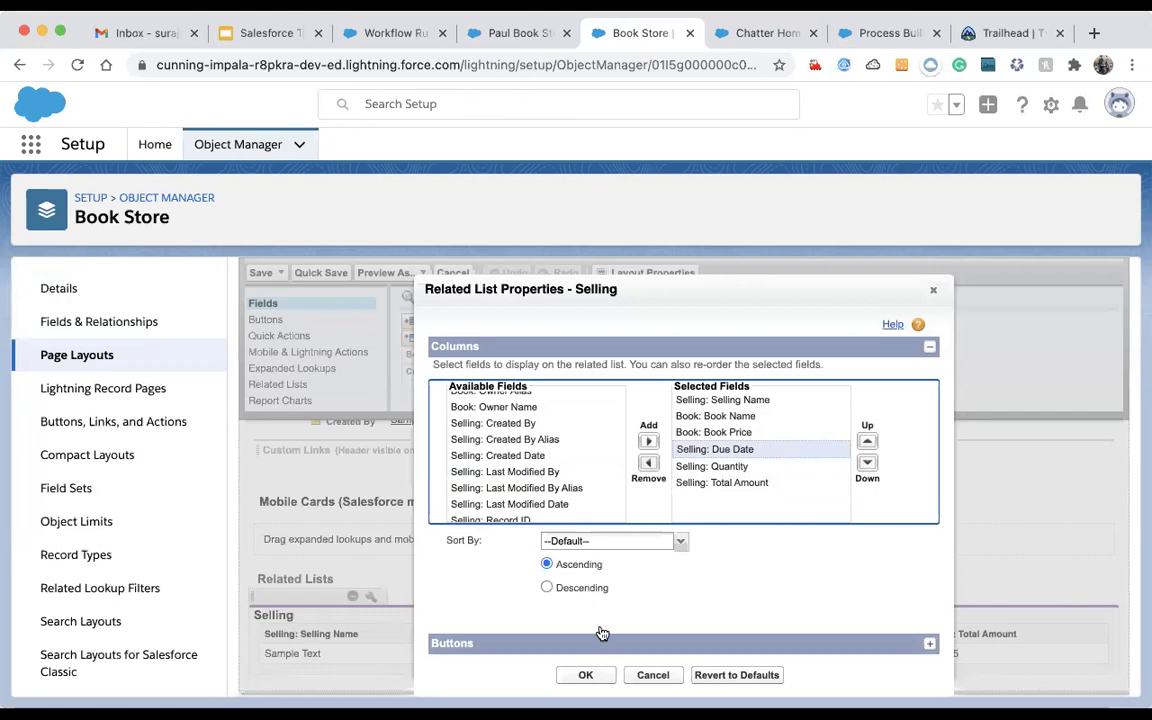
click(586, 676)
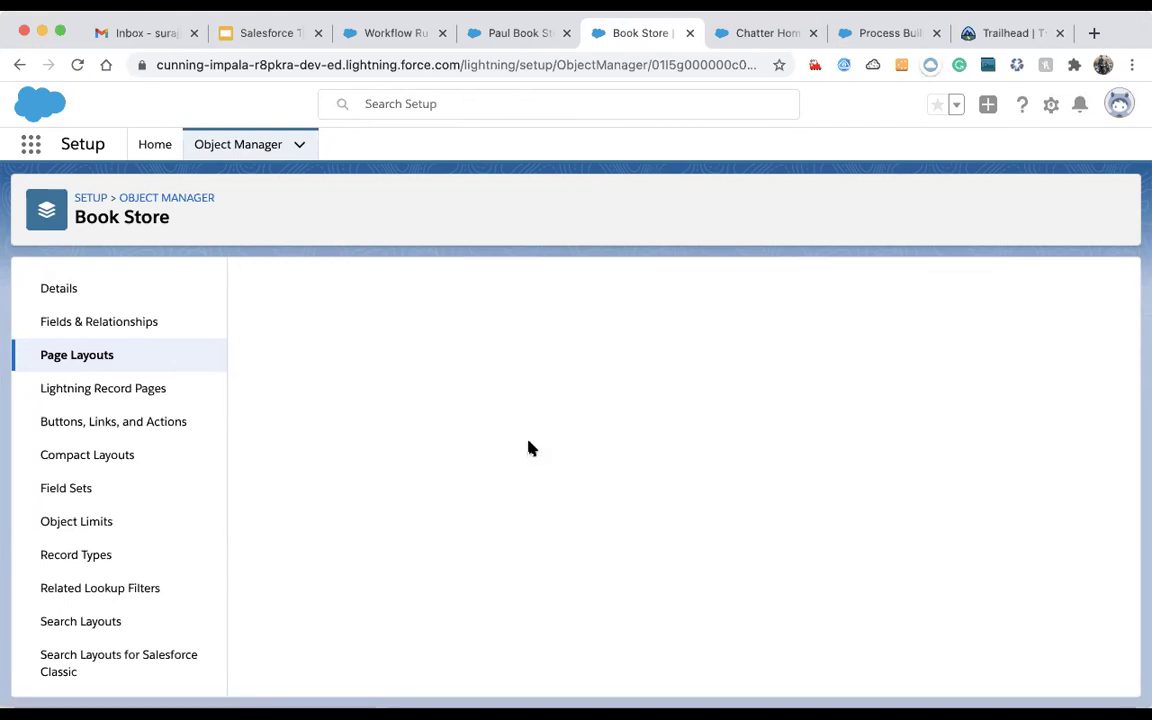
- Set the reloaded Paul Book Store record's Default Number of Due Days to 8, save it, and check the related Selling due dates
click(502, 40)
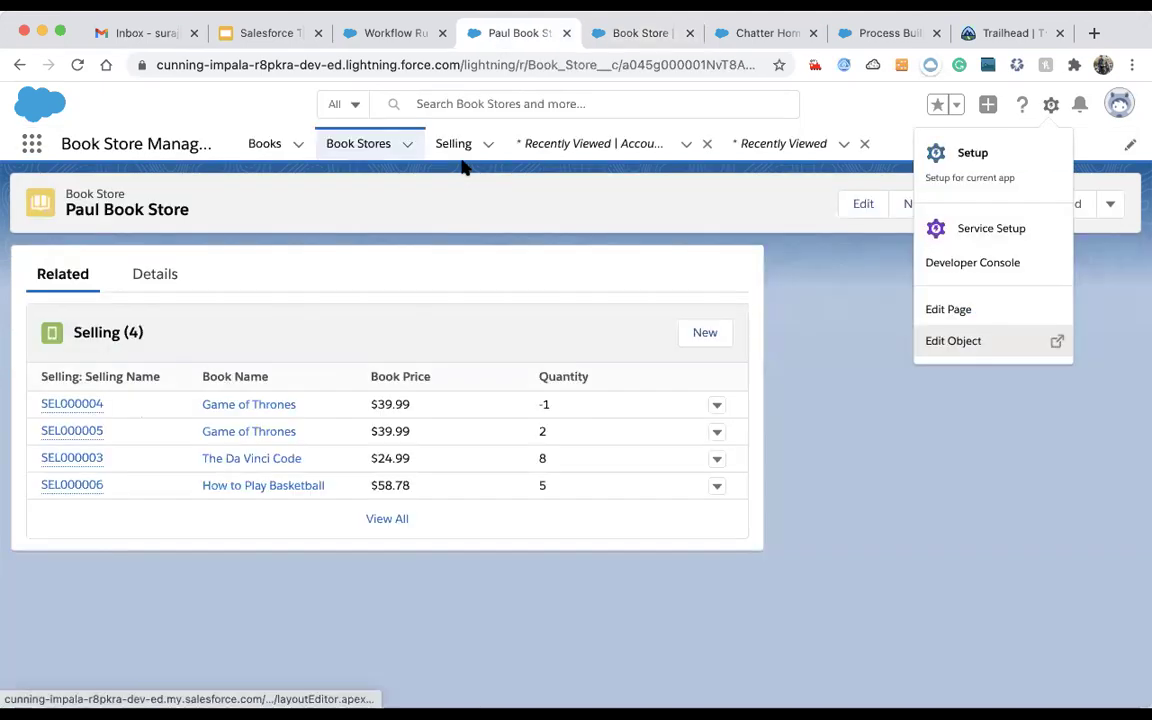
key(super+r)
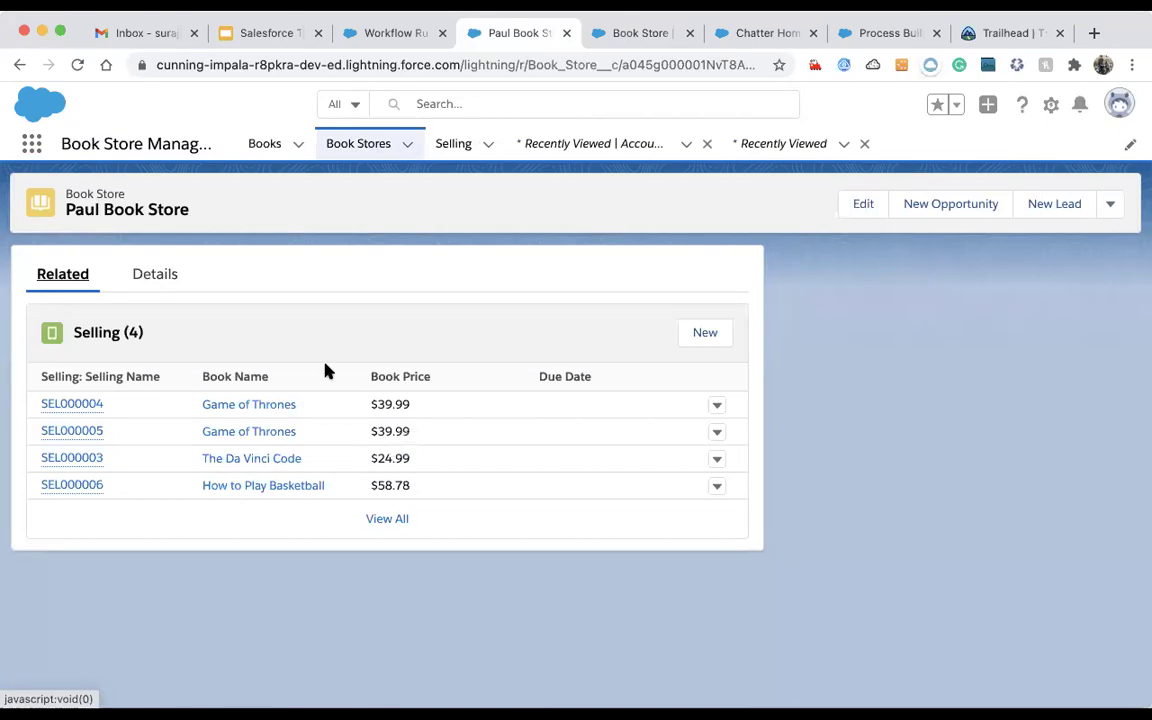
click(366, 381)
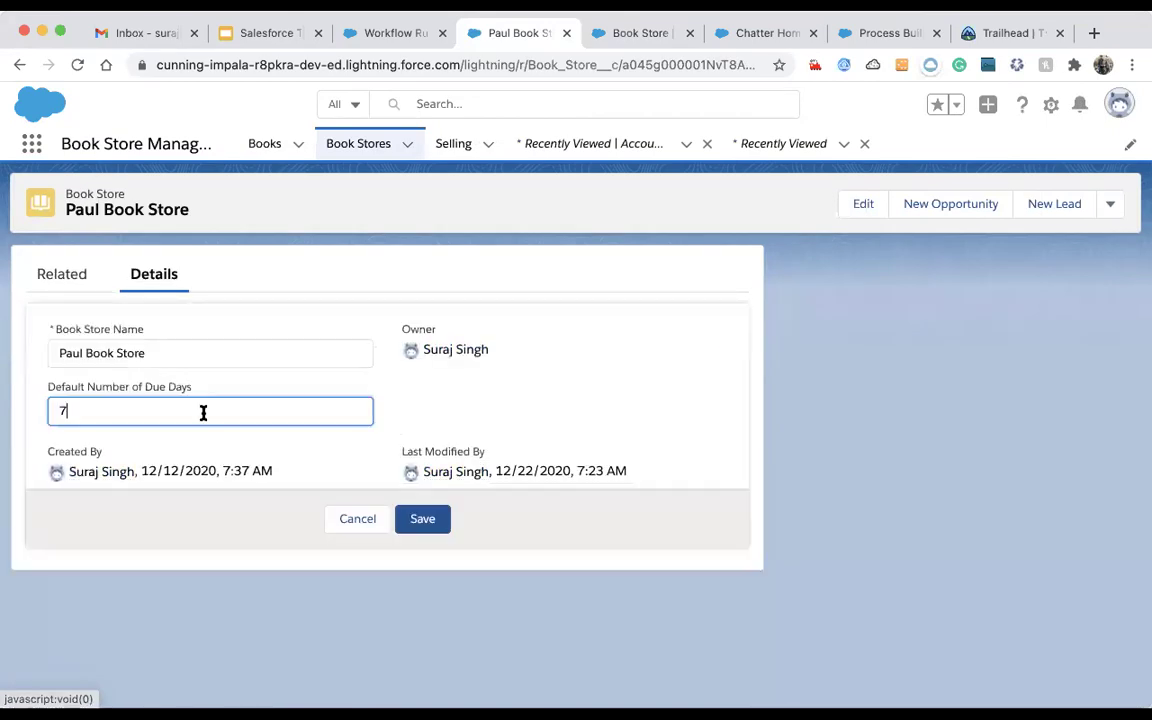
key(BackSpace)
text(8)
click(422, 518)
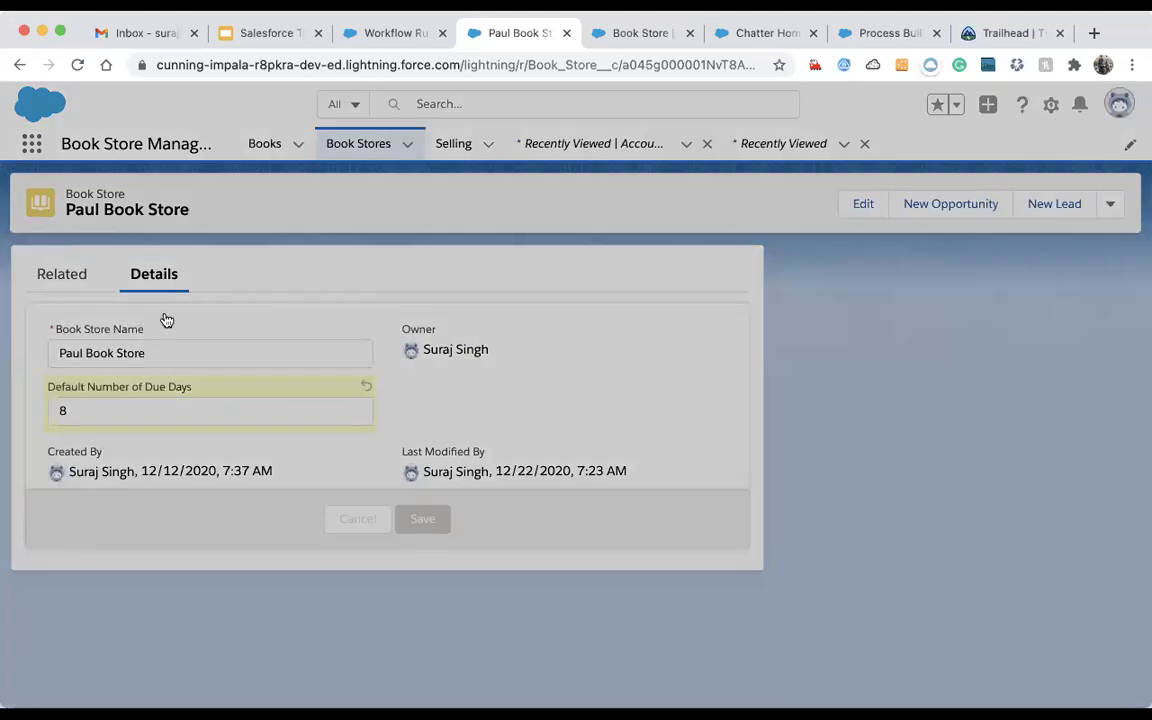
click(60, 288)
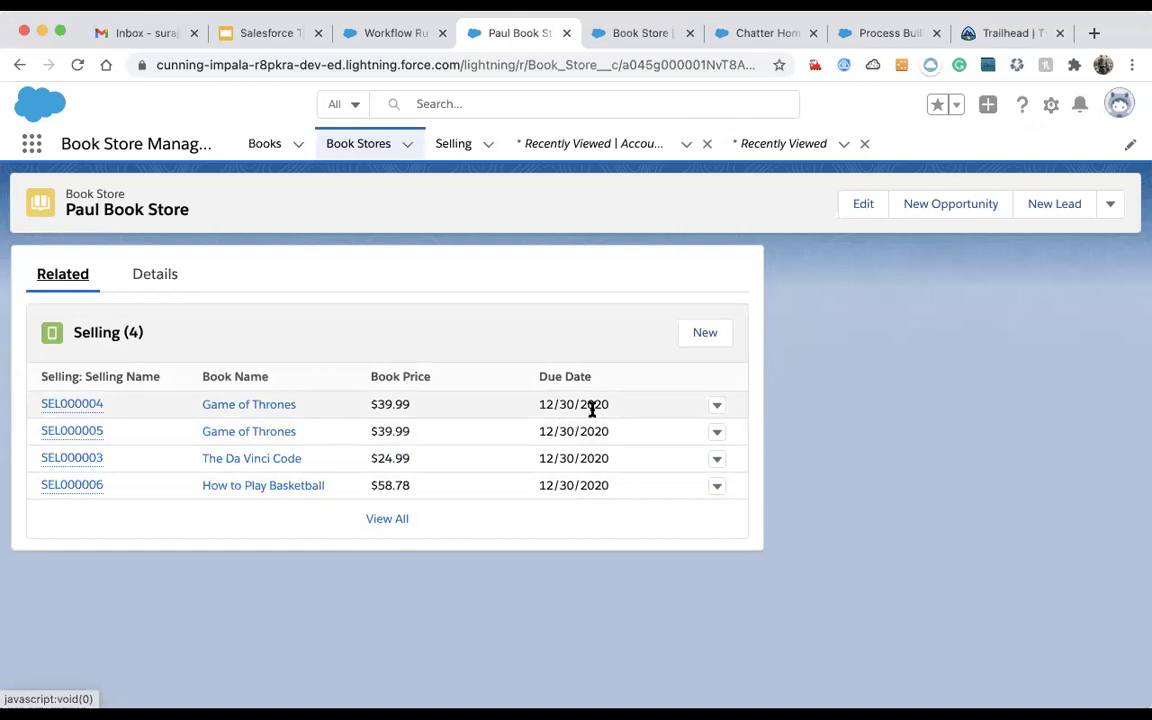
- Set Paul Book Store's Default Number of Due Days to 9, save it, and check the Due Date column of its Selling records
click(152, 277)
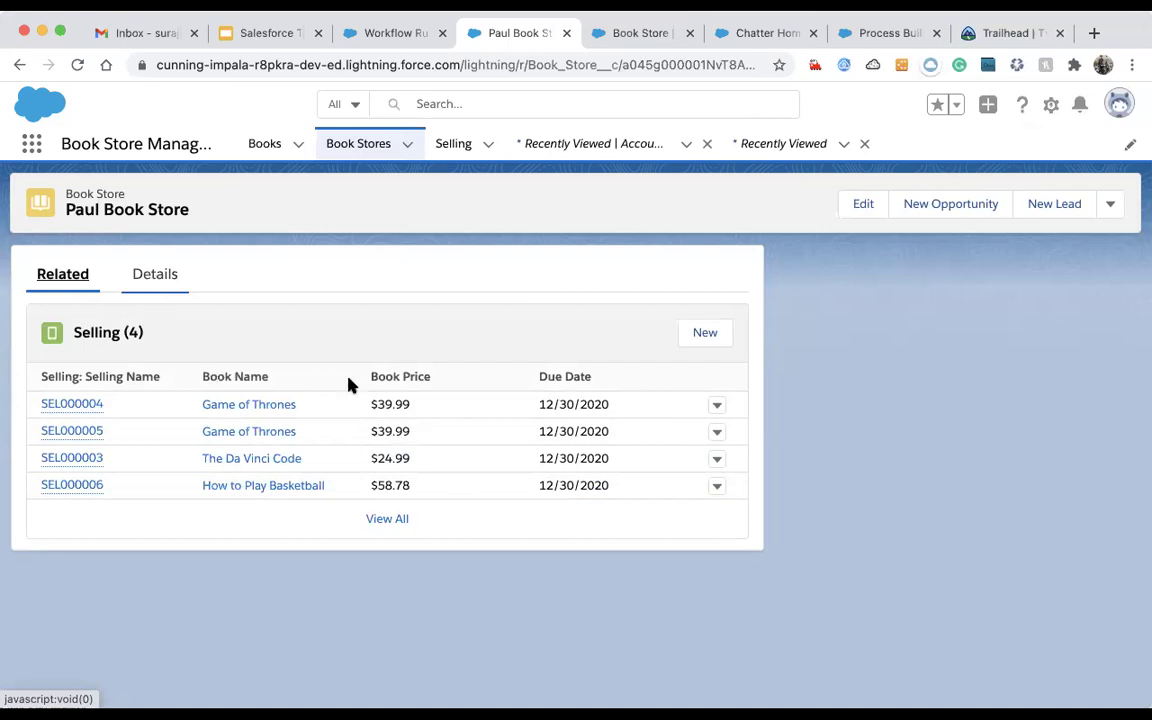
click(363, 377)
key(BackSpace)
text(9)
click(418, 520)
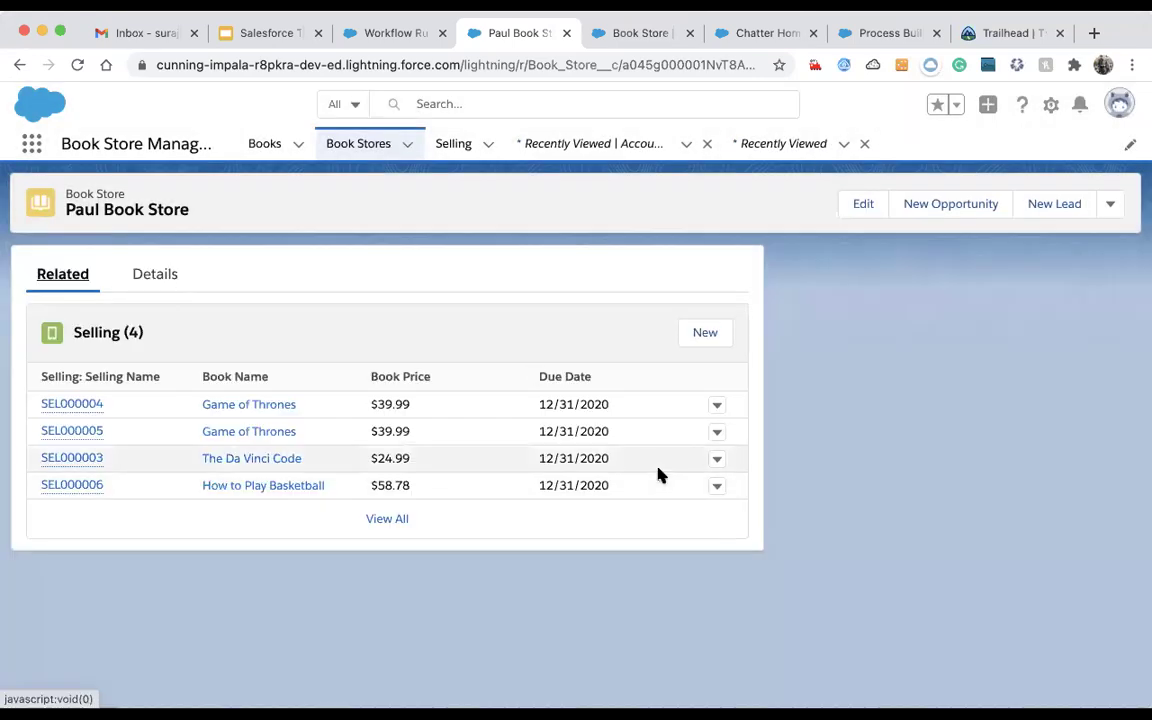
click(152, 288)
click(62, 272)
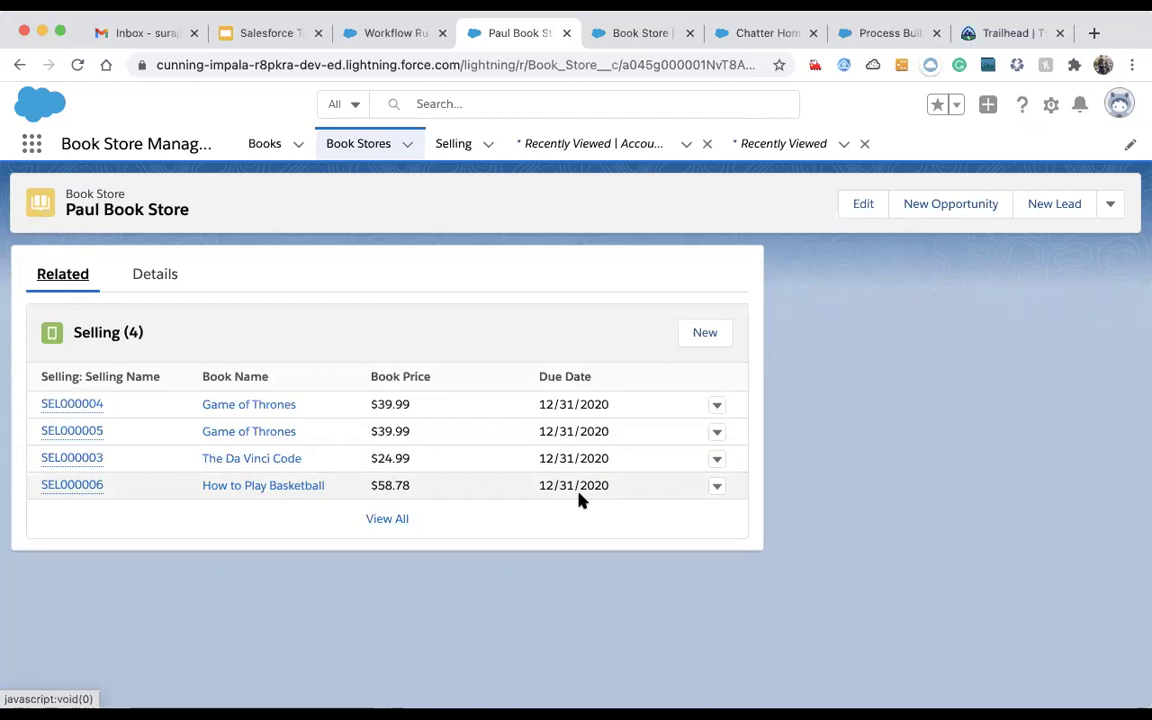
- Review the Update Selling Recrods action of the active Due Date Update process, and clone the process as a version of the current process
click(885, 35)
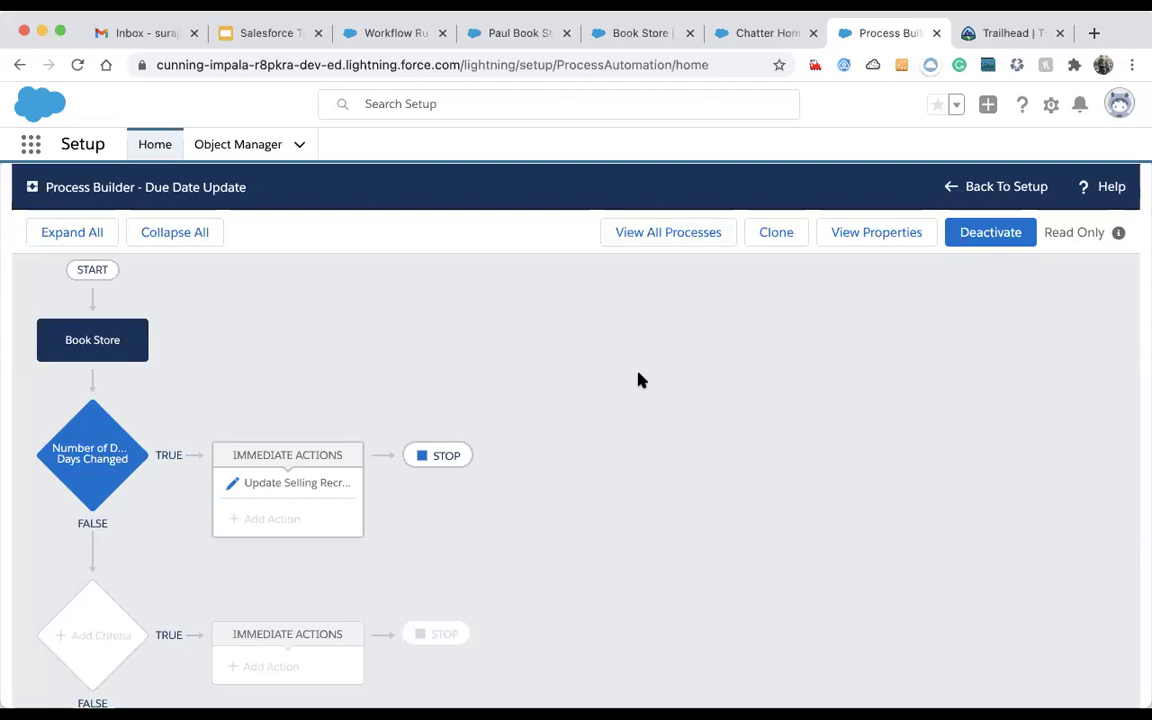
click(285, 487)
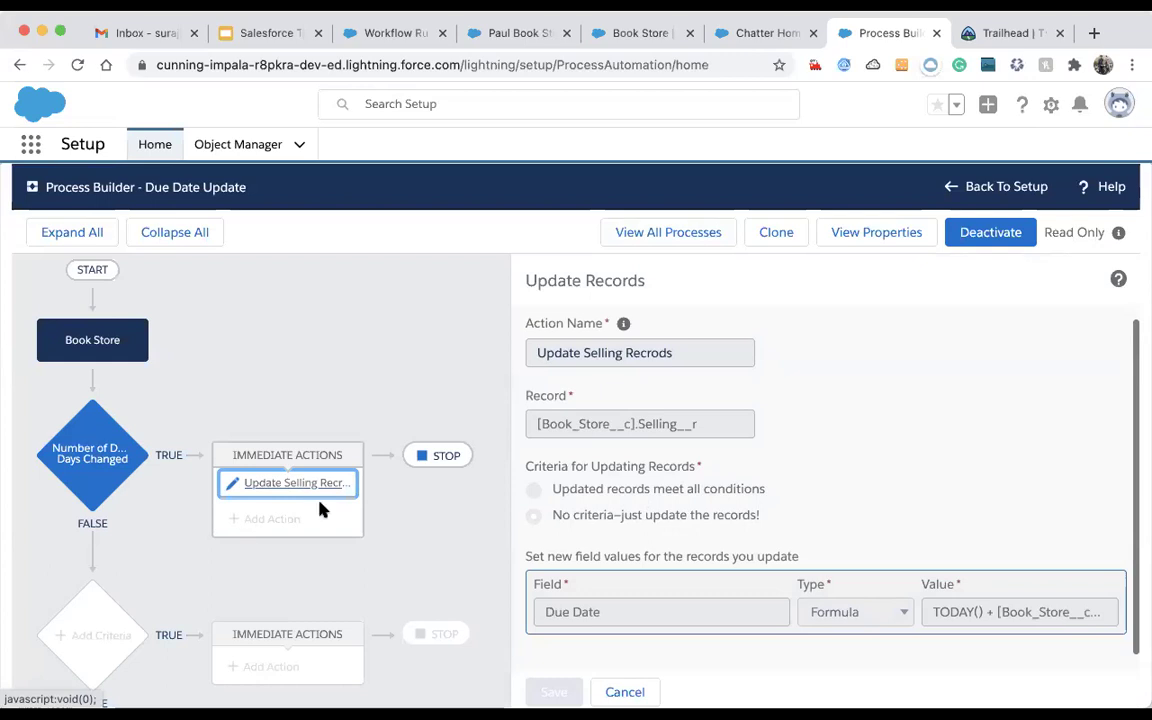
scroll(200, 450, down, 2)
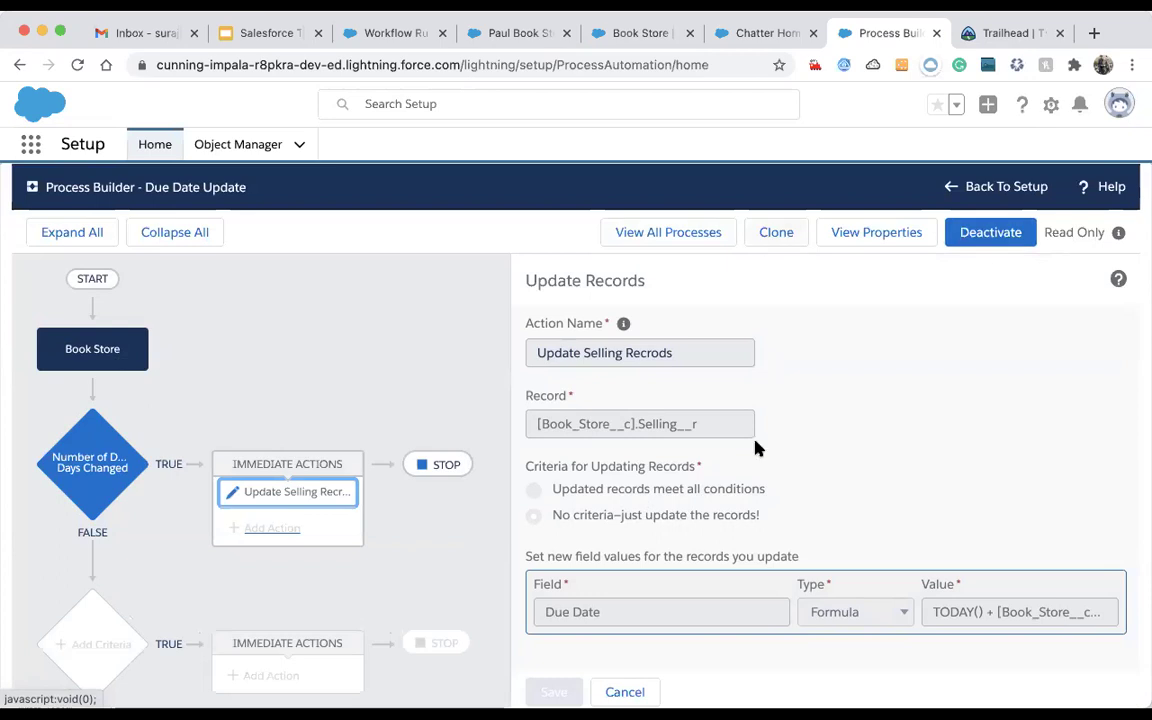
click(776, 232)
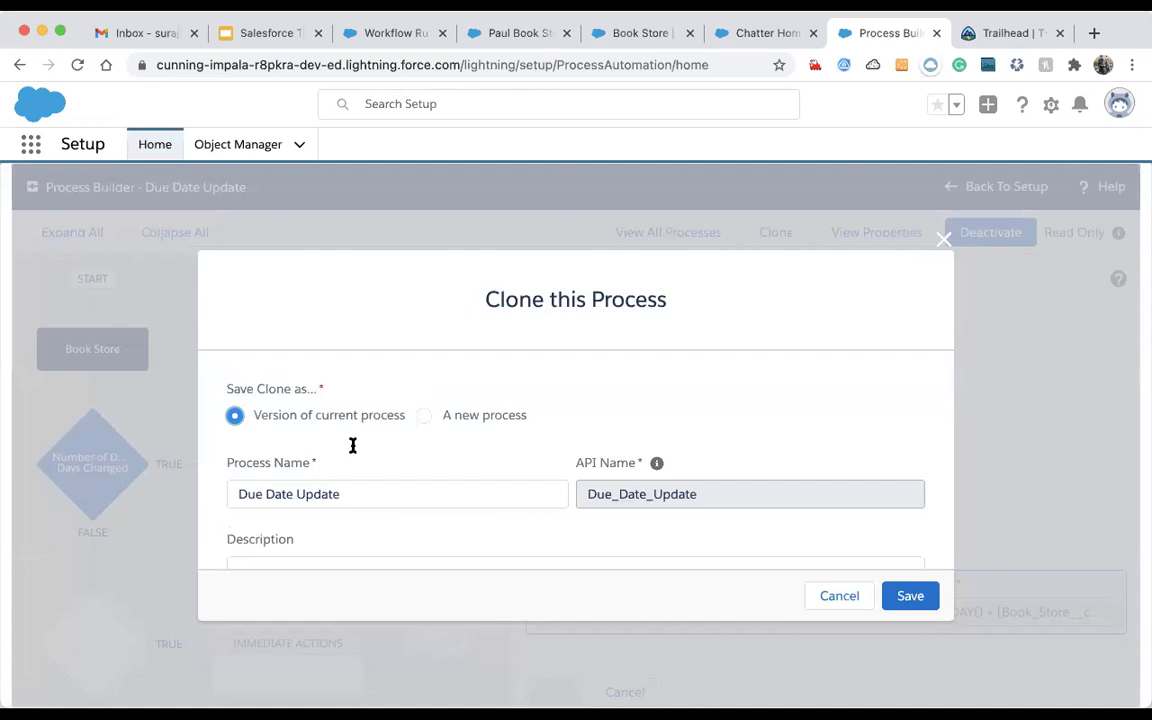
scroll(910, 596, down, 2)
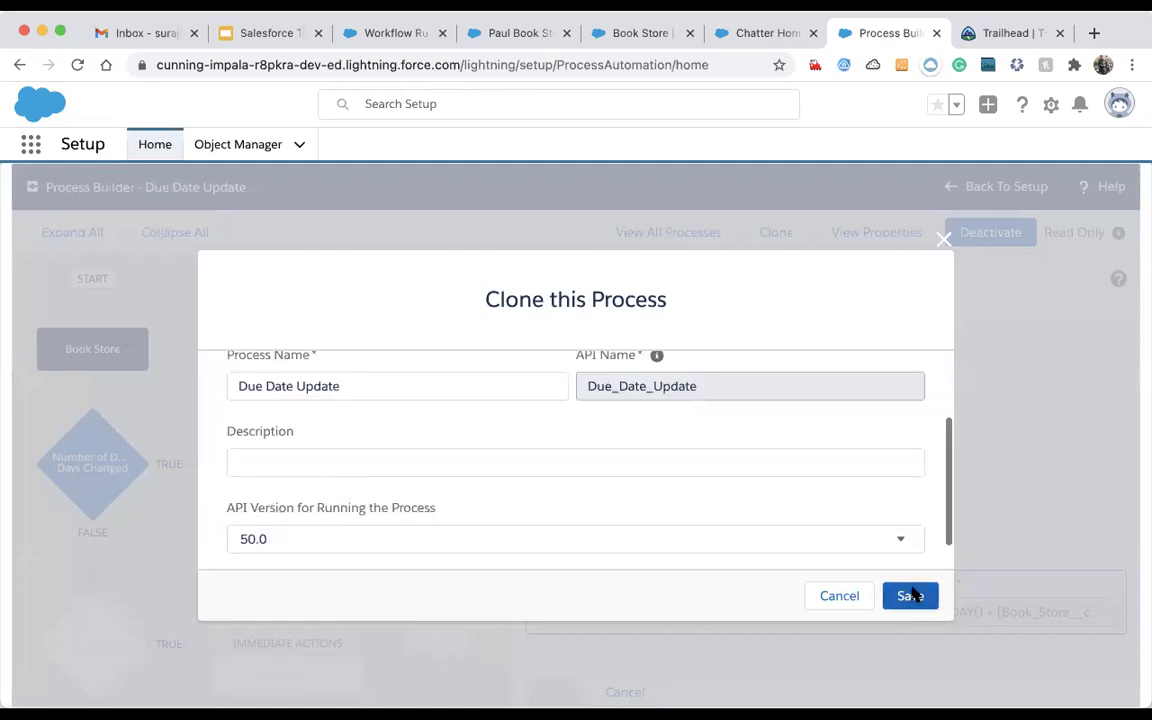
click(910, 596)
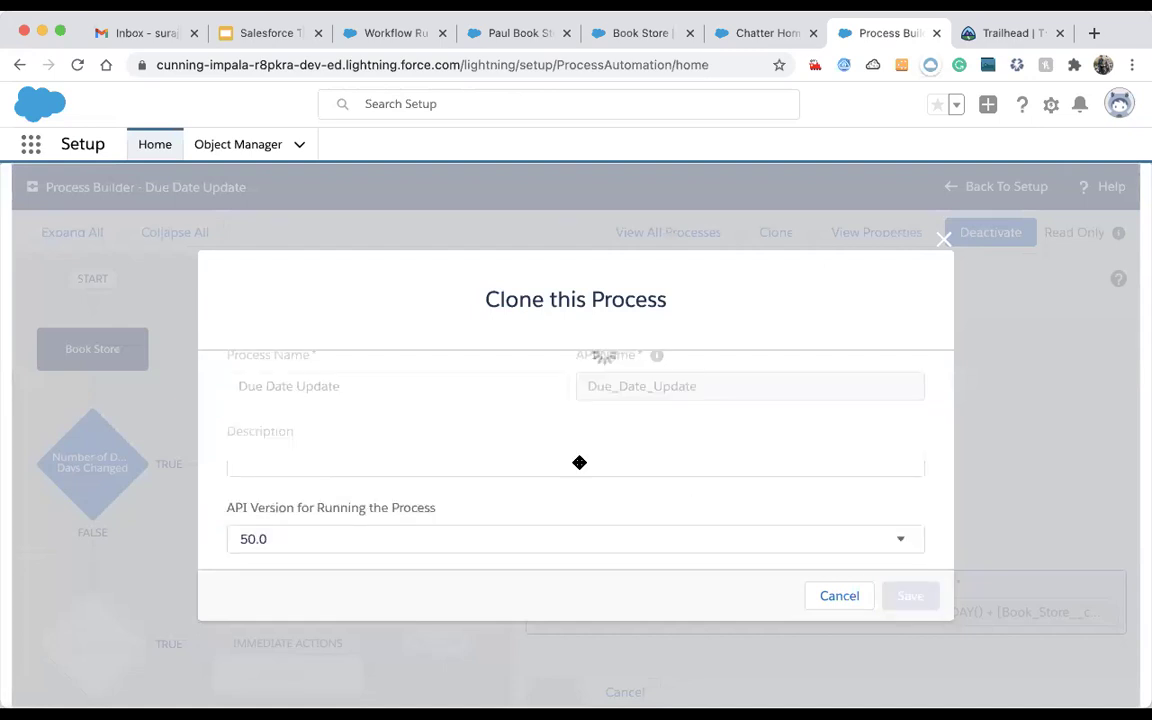
- Start another immediate action under the Days Changed criteria and review the available action types without choosing one
scroll(233, 495, down, 1)
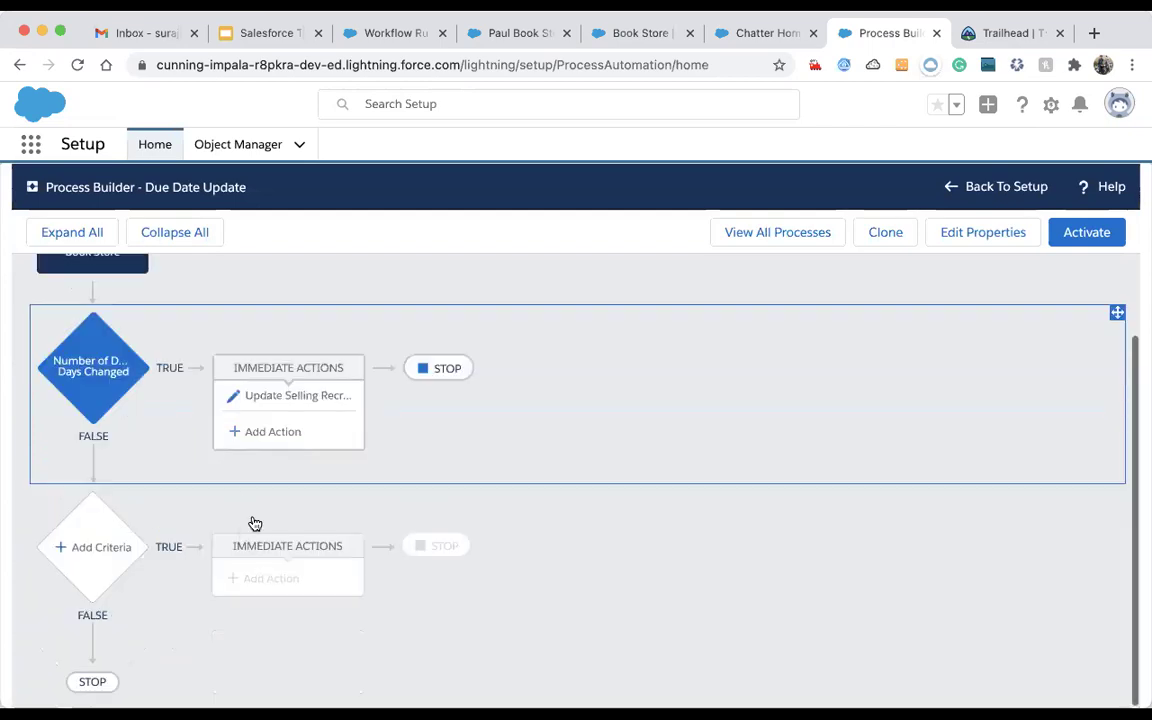
scroll(255, 523, up, 1)
click(265, 514)
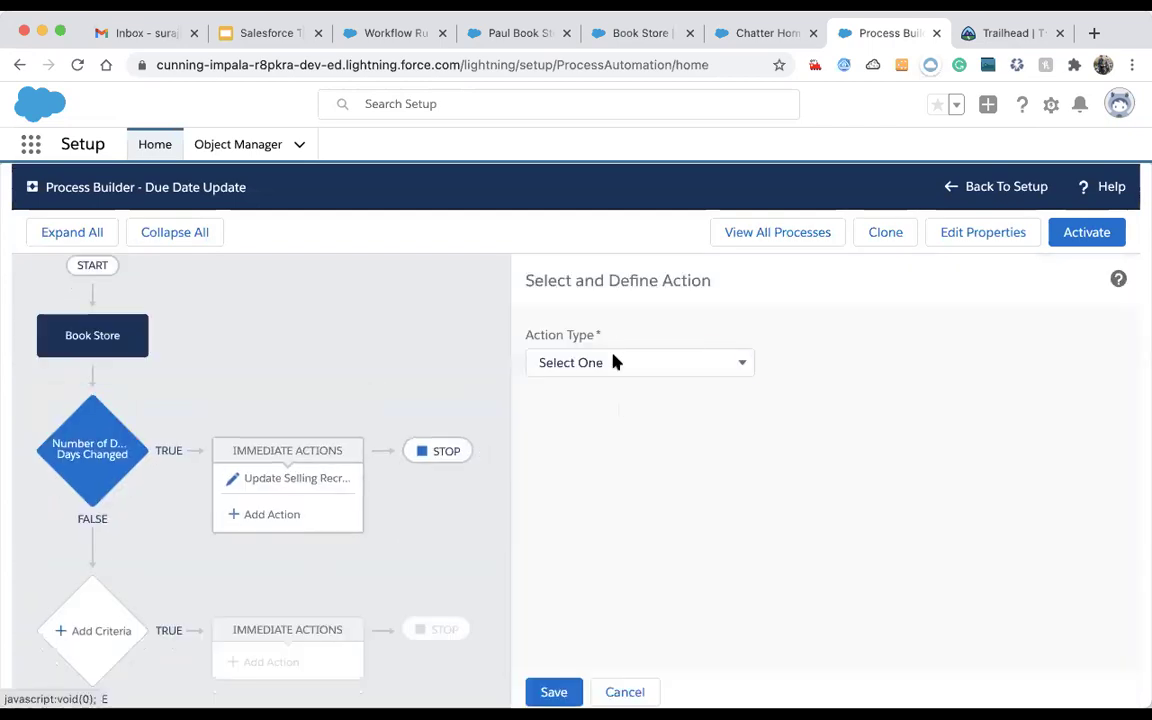
click(614, 362)
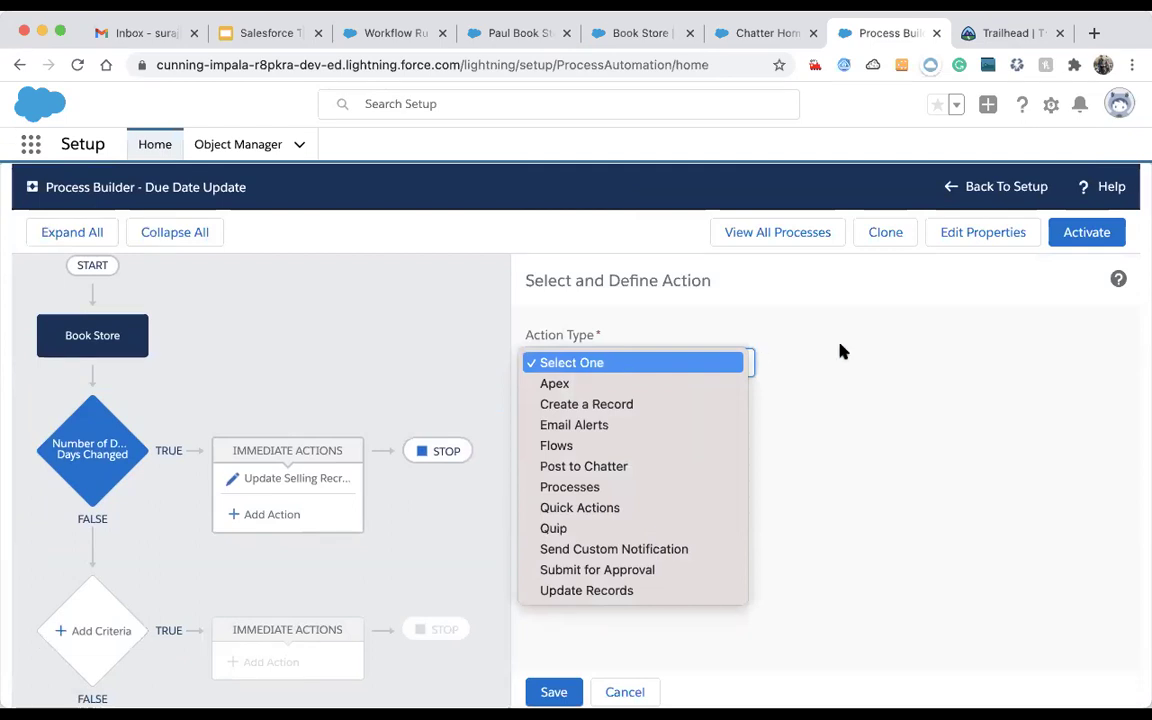
click(490, 358)
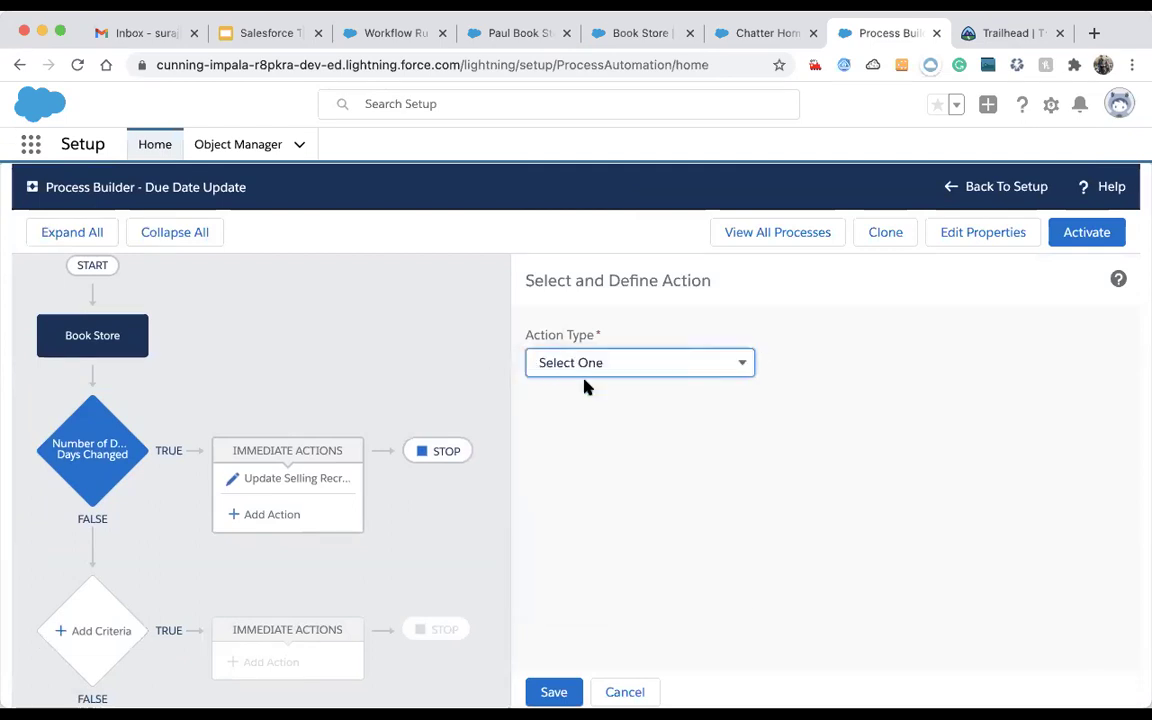
click(580, 365)
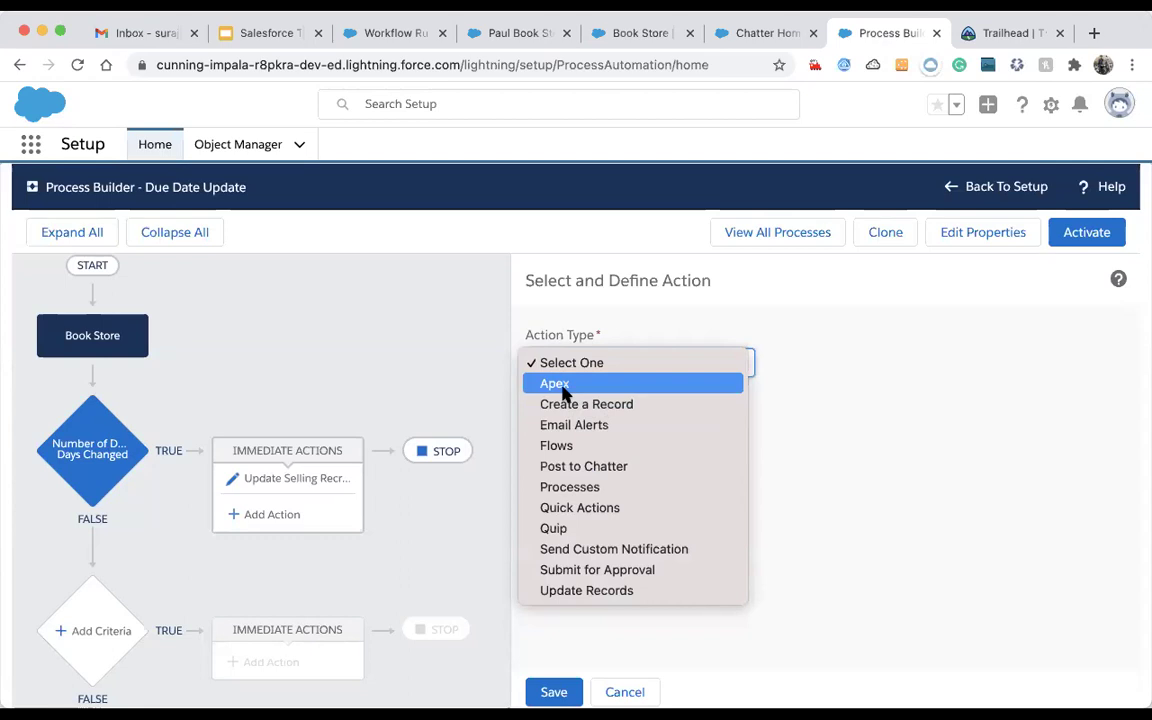
click(327, 445)
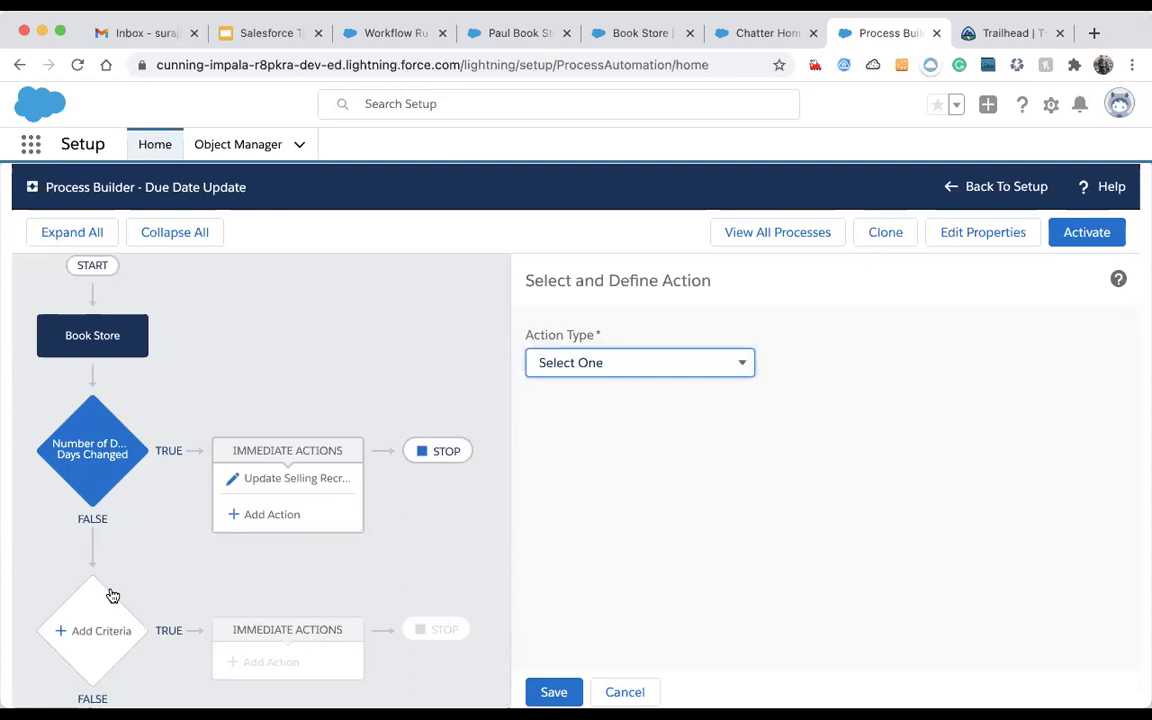
scroll(113, 596, down, 2)
click(101, 547)
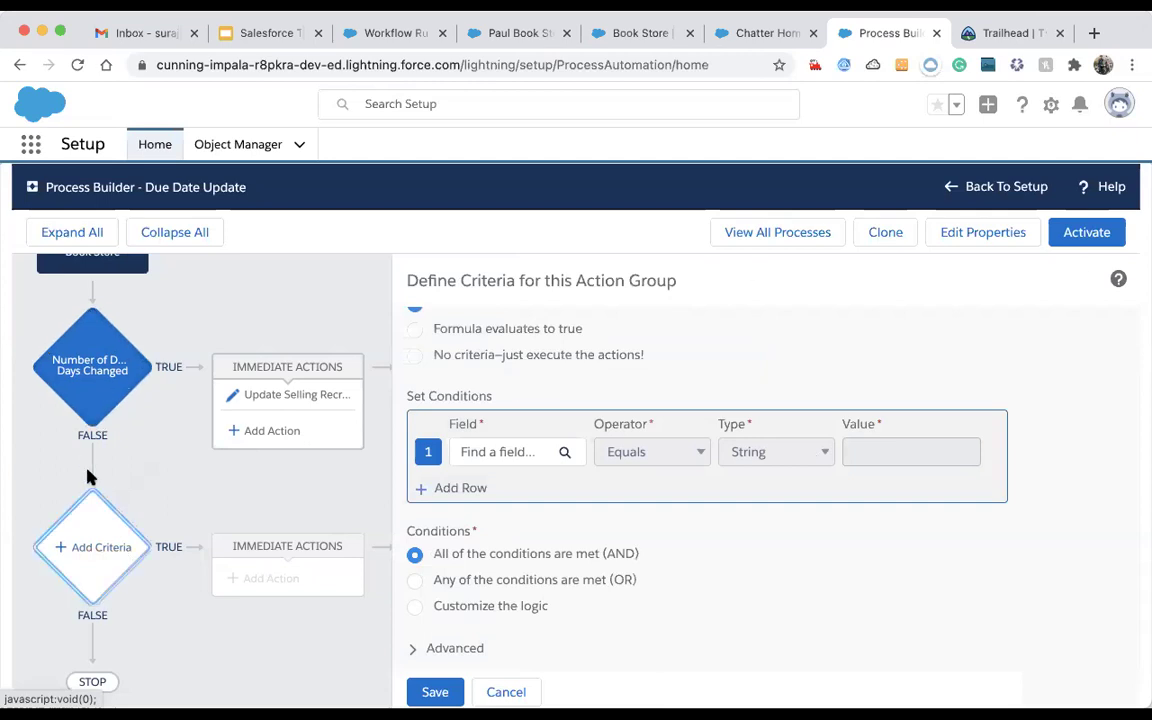
click(507, 690)
- Try to change the STOP setting after the Days Changed criteria's immediate actions, and open a new criteria definition for the node below
click(441, 369)
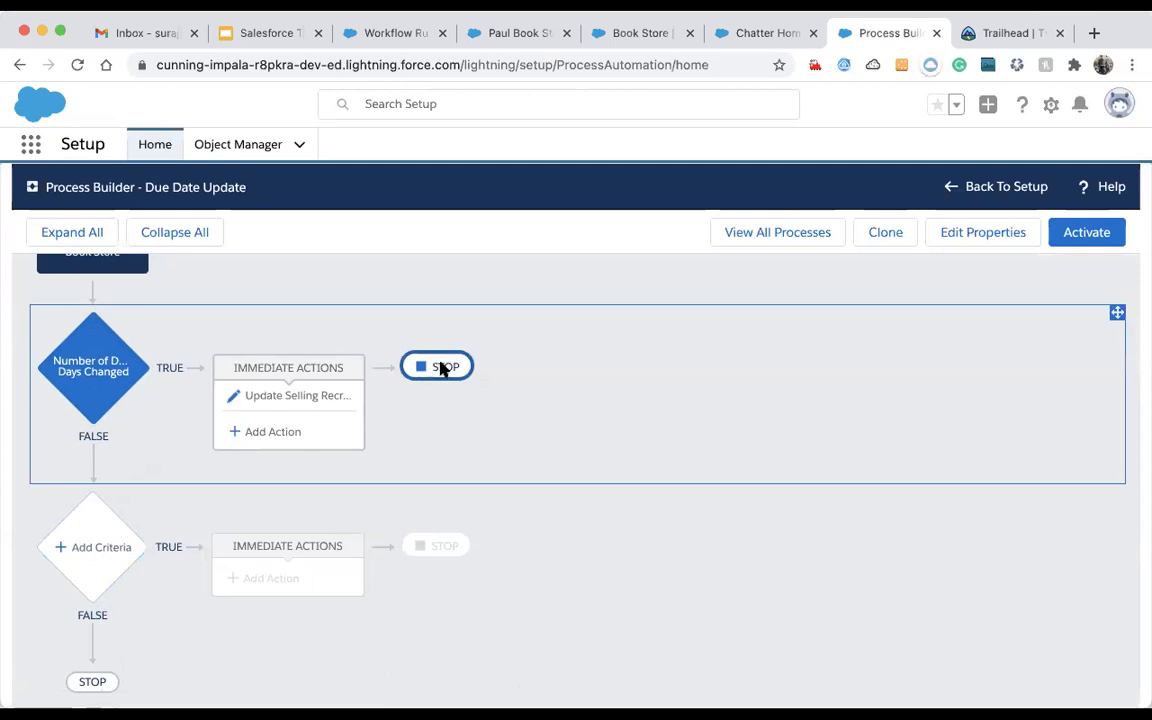
click(841, 315)
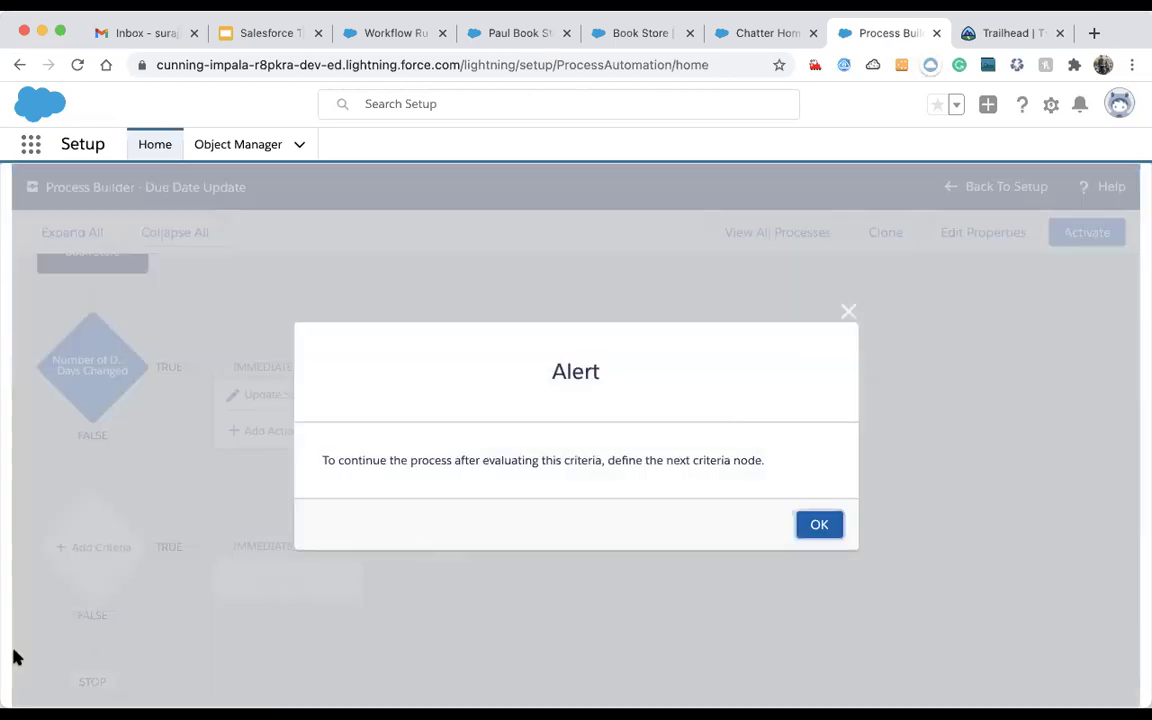
click(73, 572)
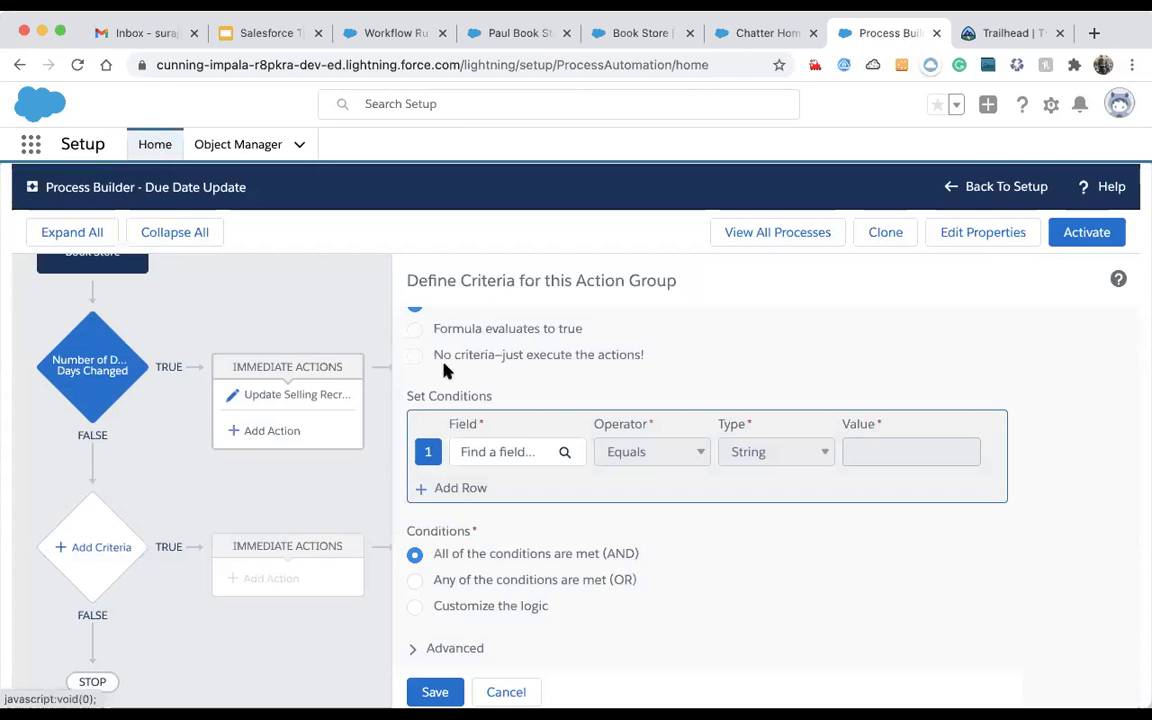
scroll(408, 385, up, 3)
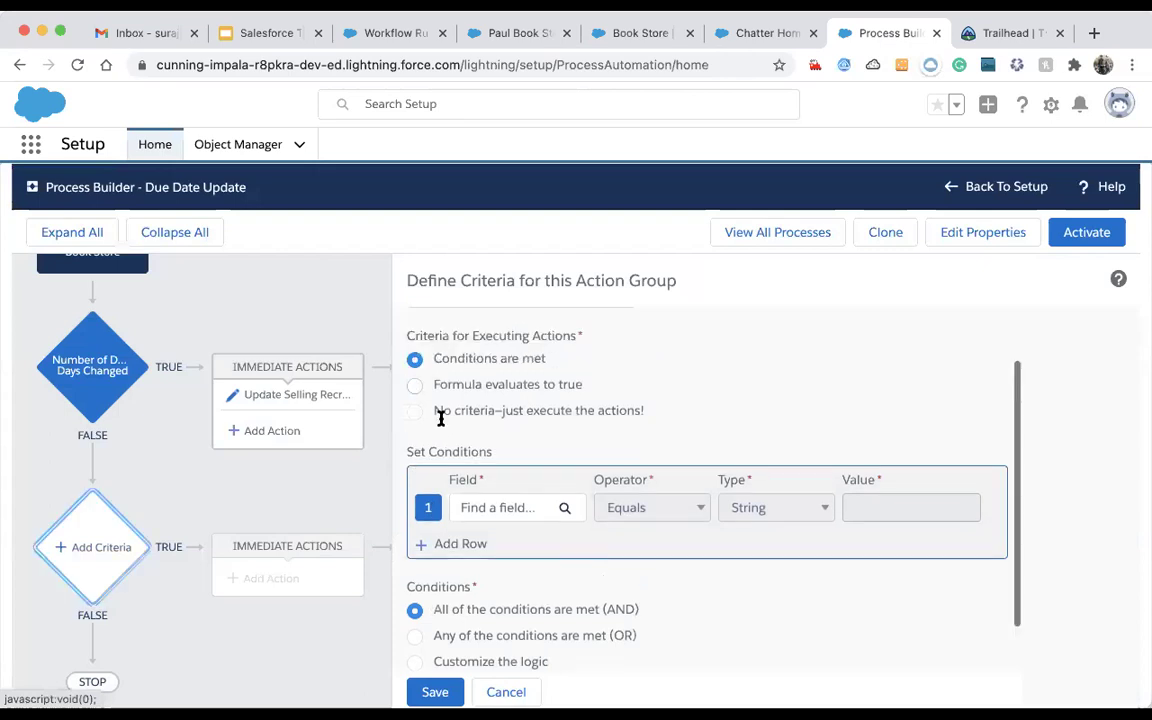
click(479, 366)
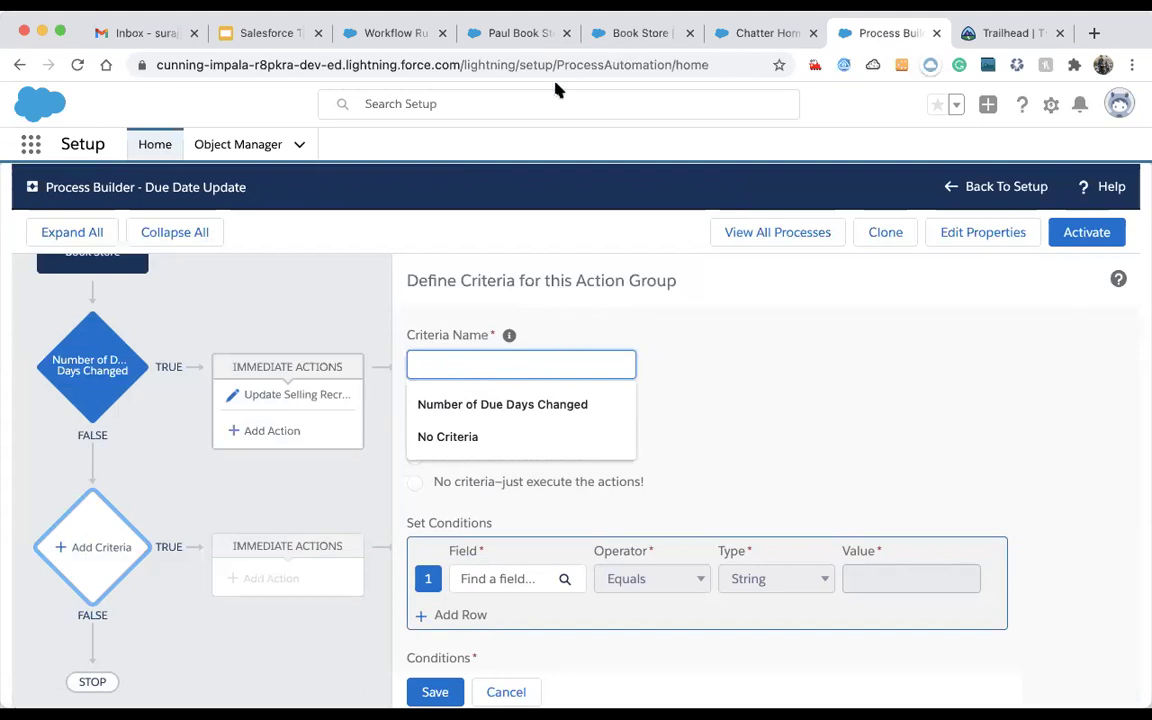
- Examine the SEL000004 selling record in the Book Store app, along with the details of its parent, Paul Book Store
click(625, 33)
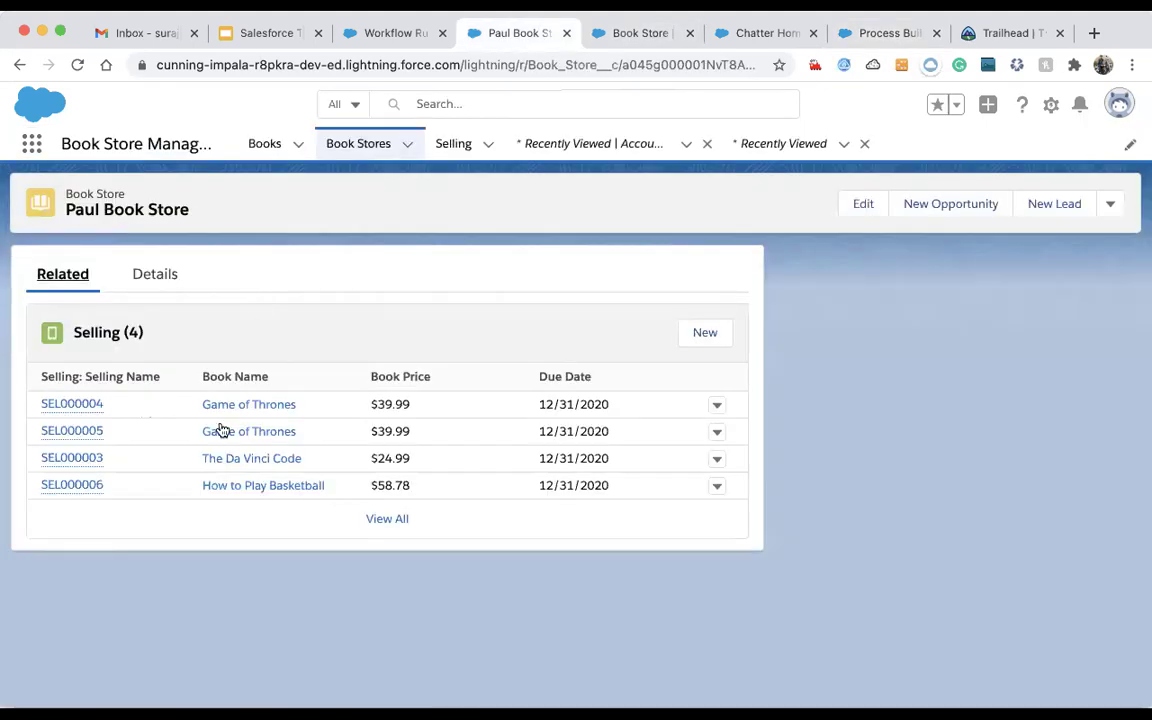
click(147, 279)
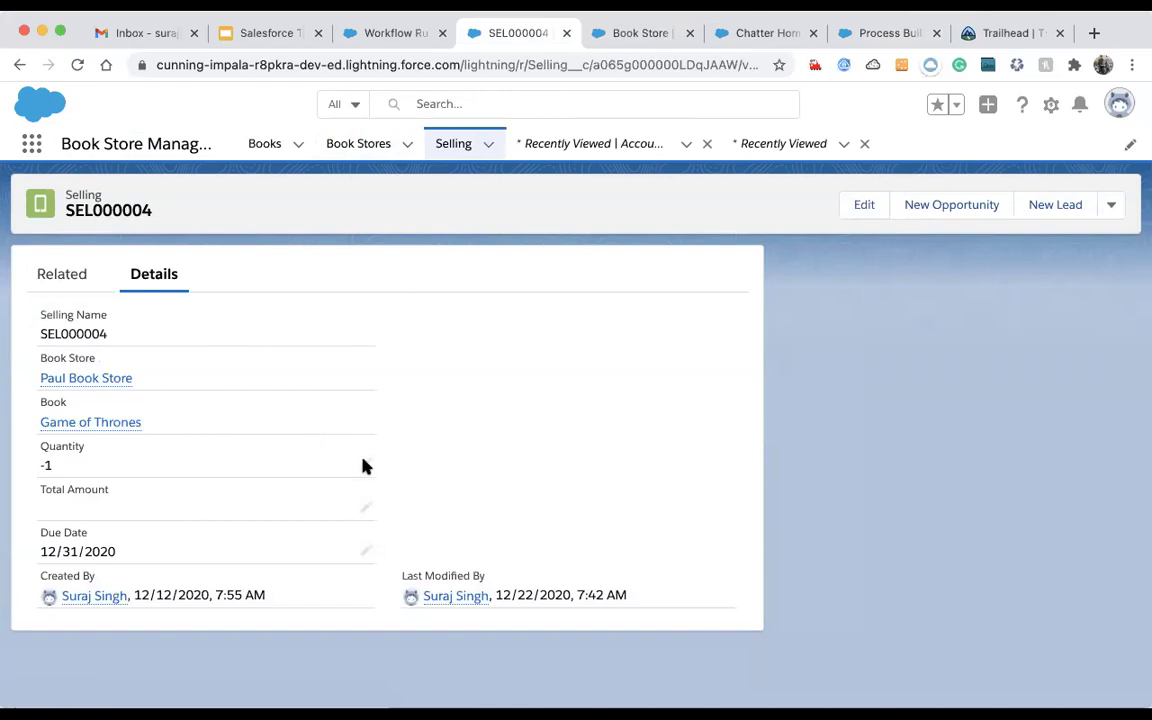
double_click(167, 479)
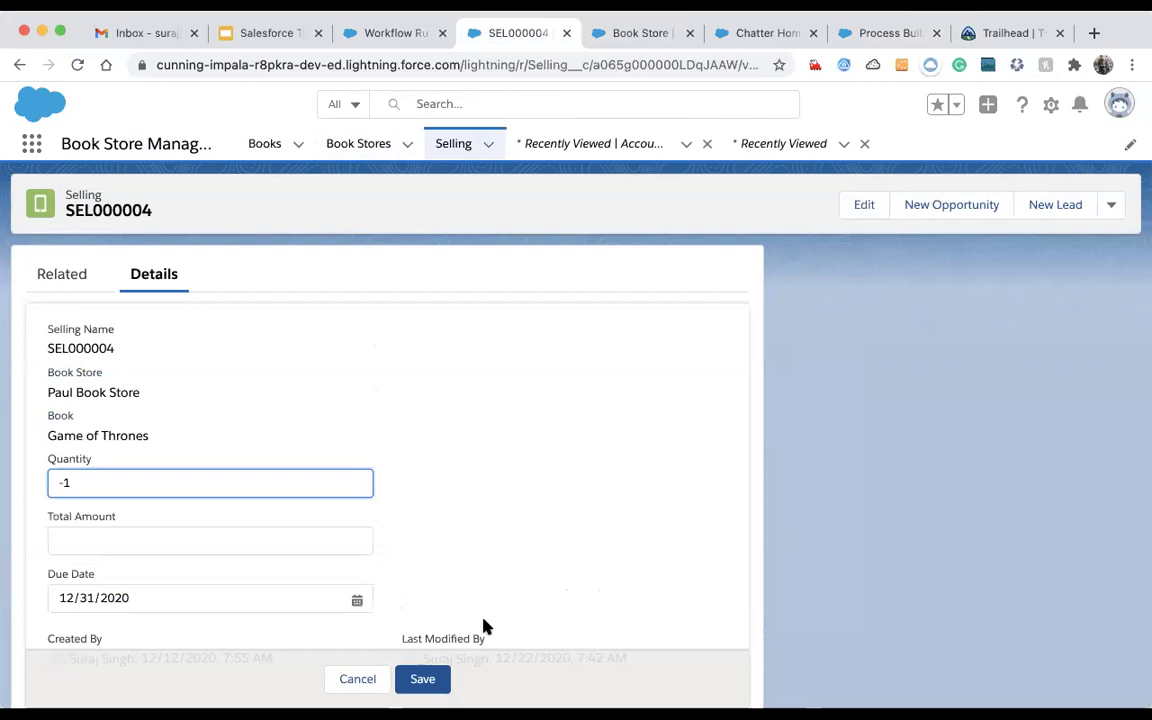
click(396, 680)
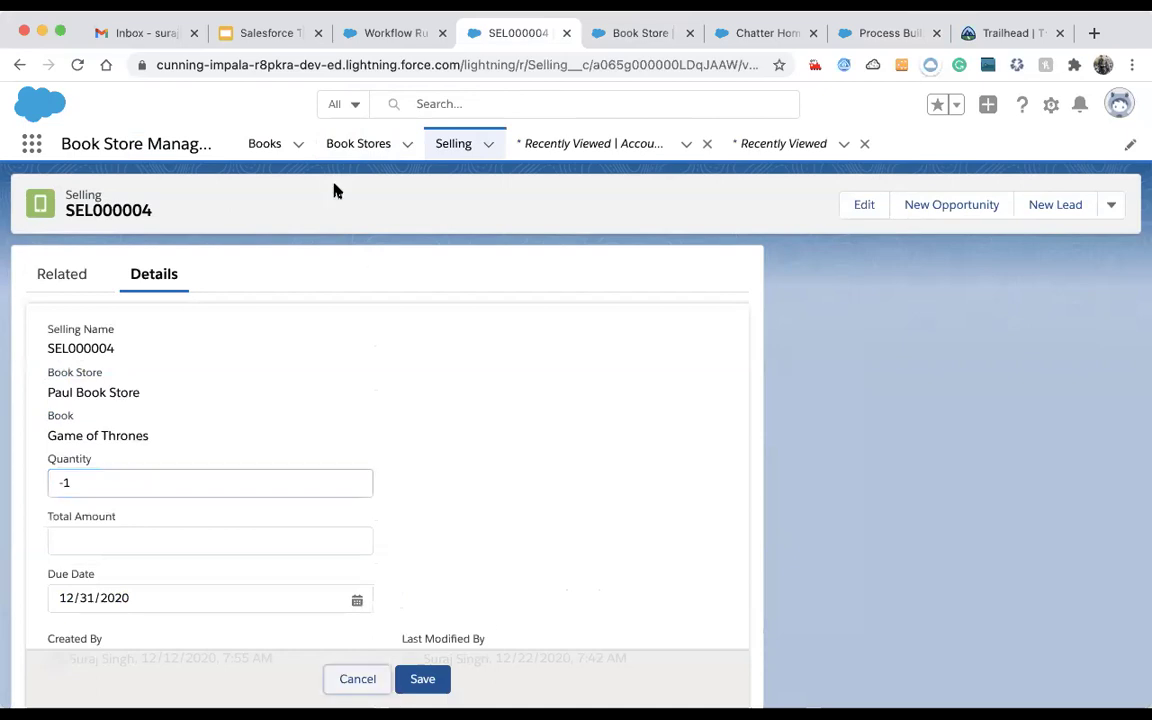
click(356, 152)
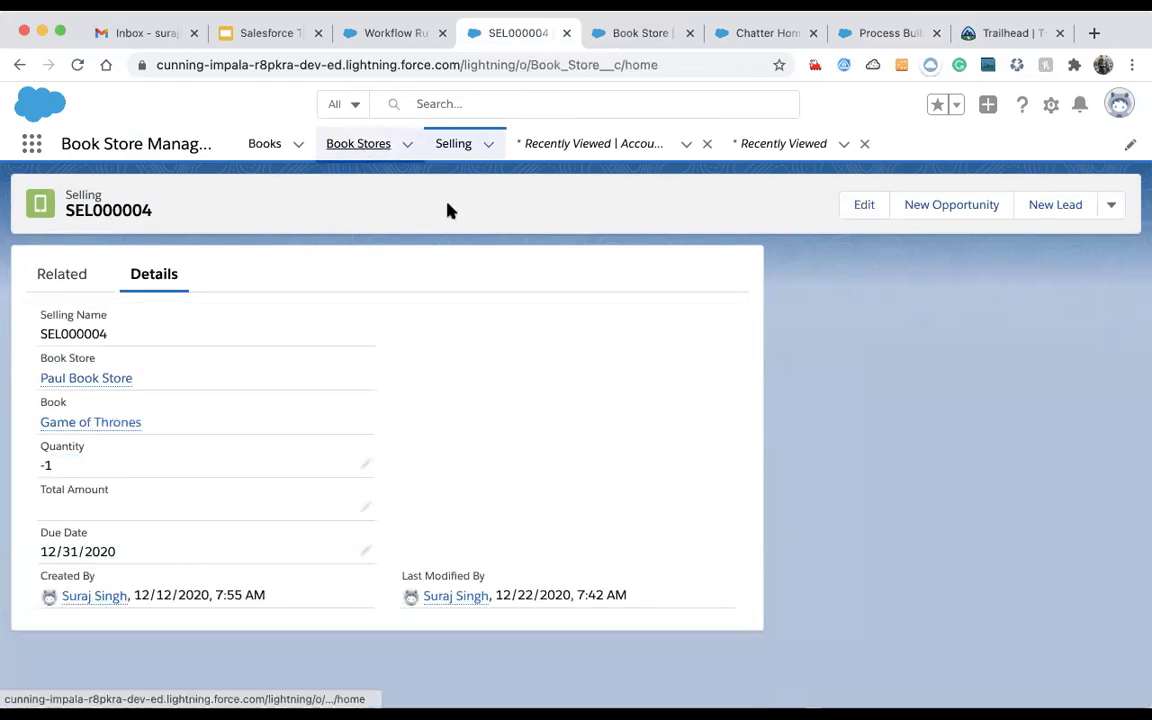
click(445, 148)
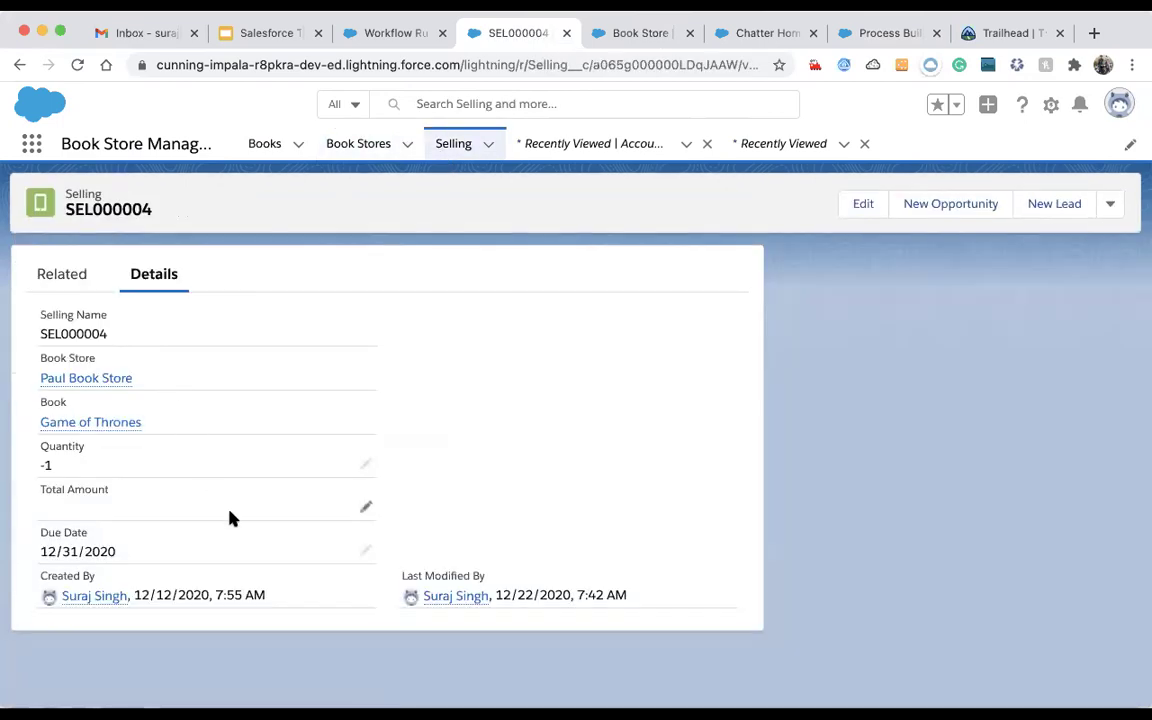
click(358, 143)
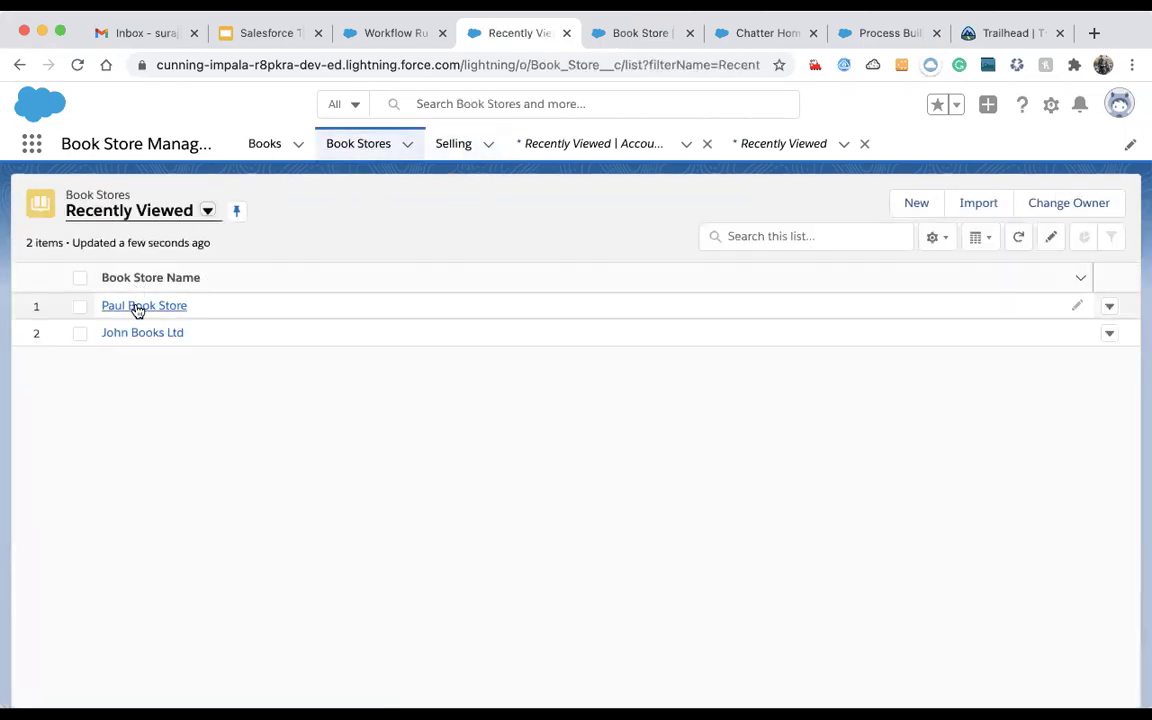
click(136, 306)
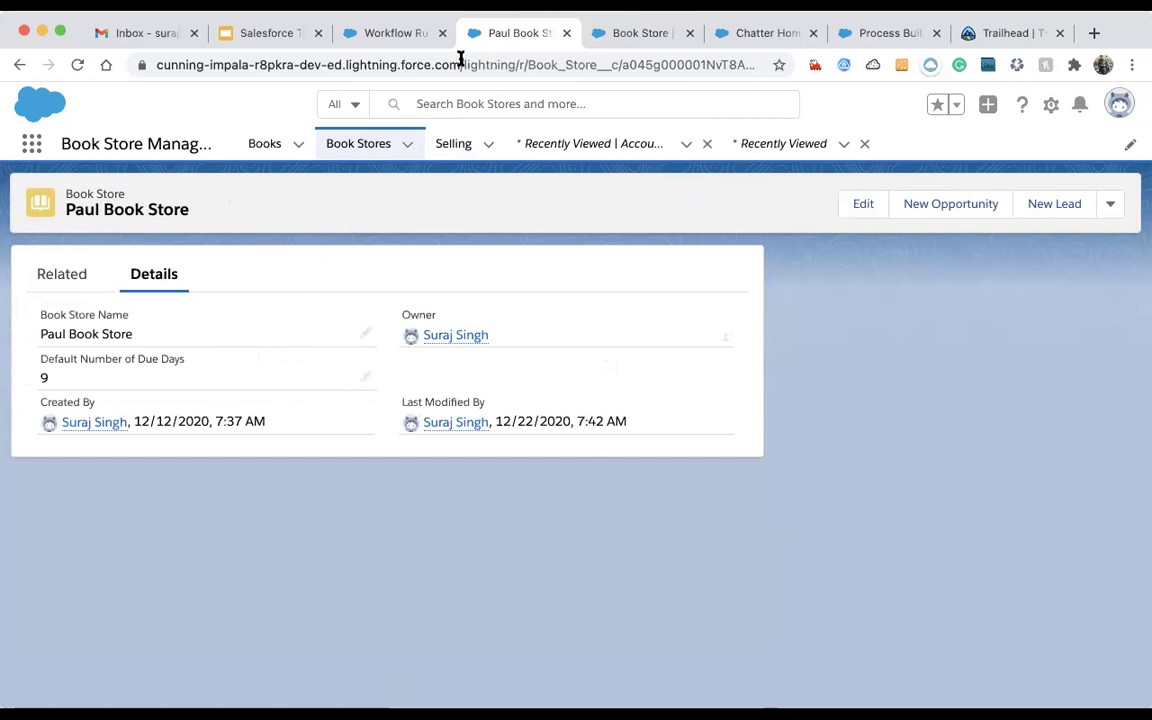
- Return to the Due Date Update process and save the new criteria as "No Criteria", set to just execute the actions without criteria
click(392, 33)
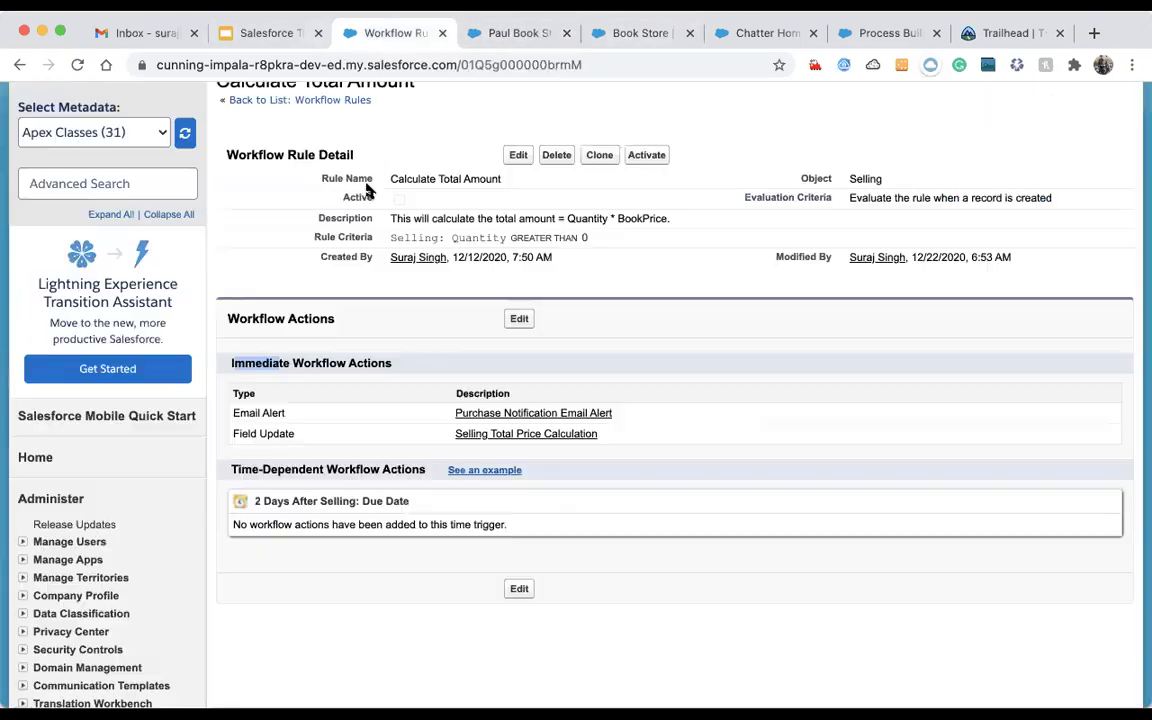
click(625, 38)
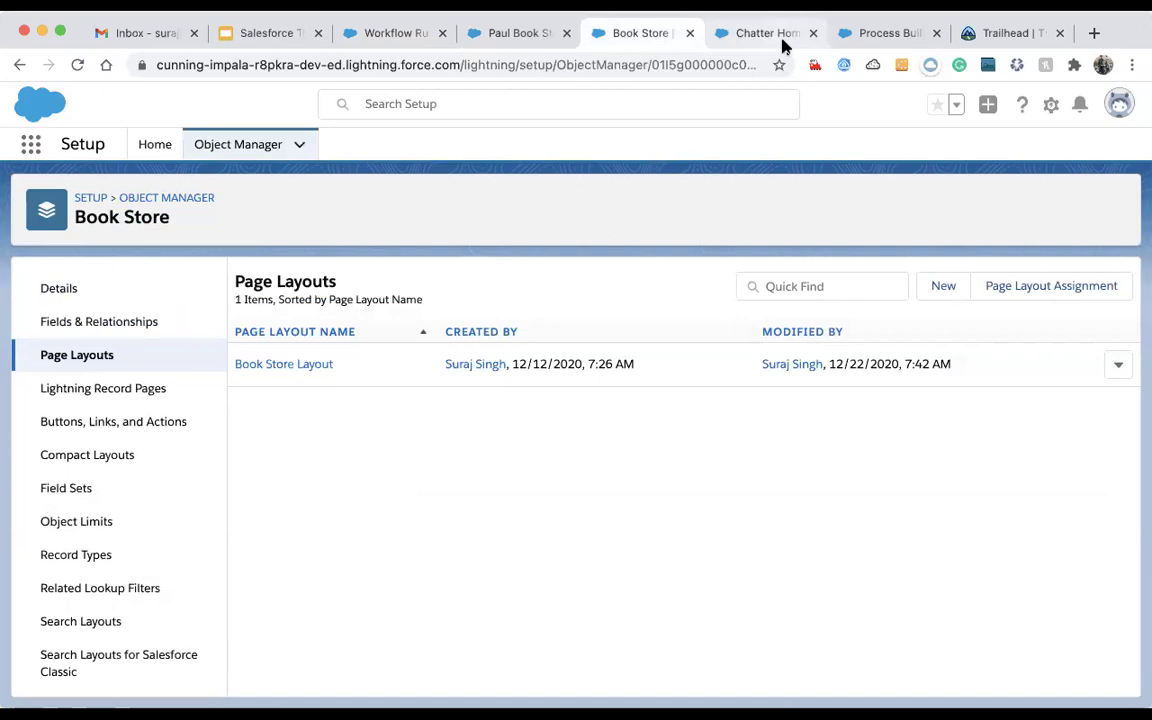
click(775, 40)
click(858, 38)
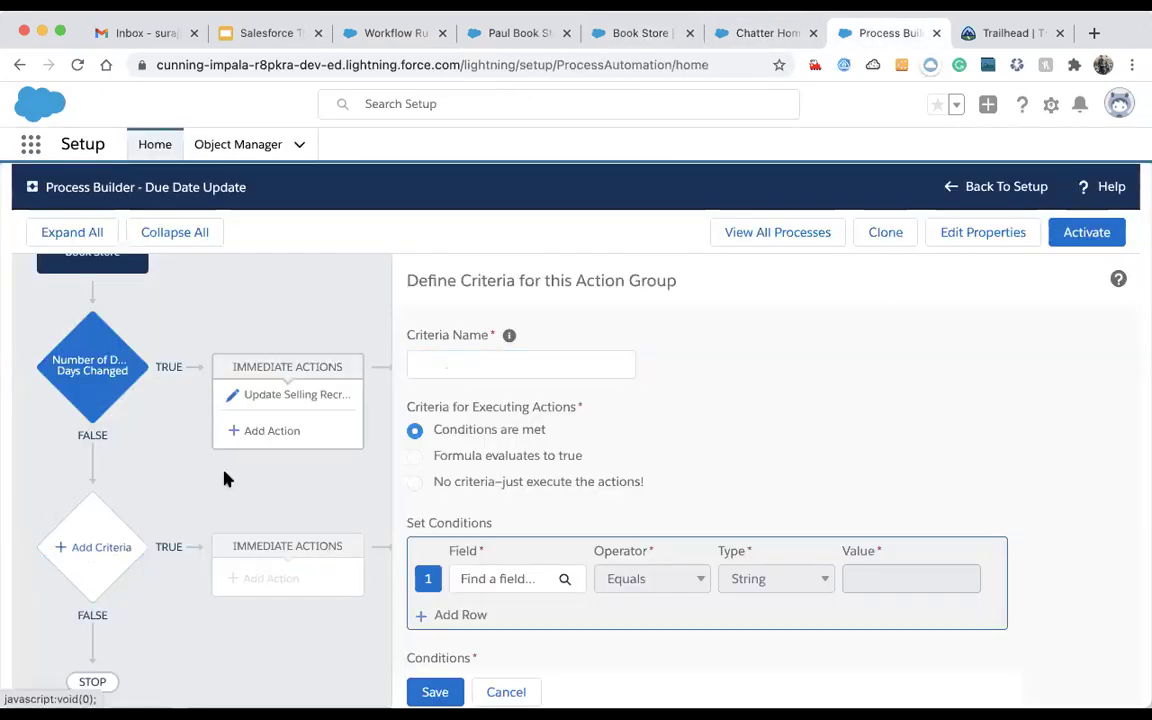
click(477, 363)
click(447, 436)
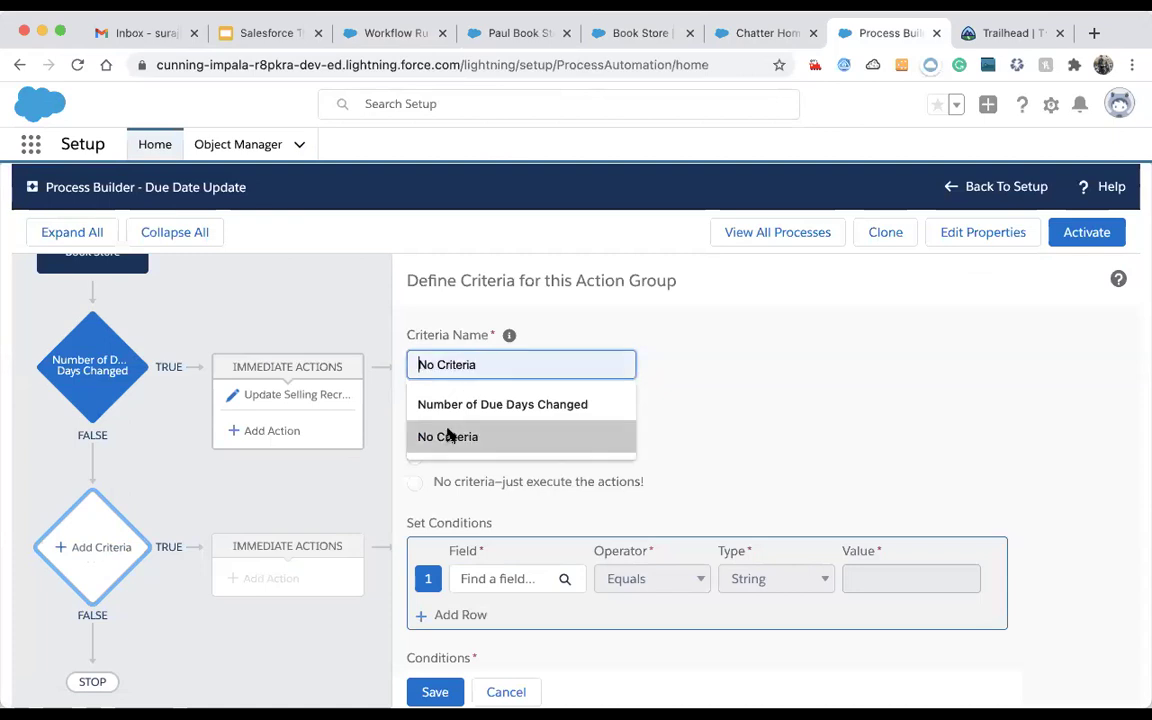
click(427, 484)
click(435, 691)
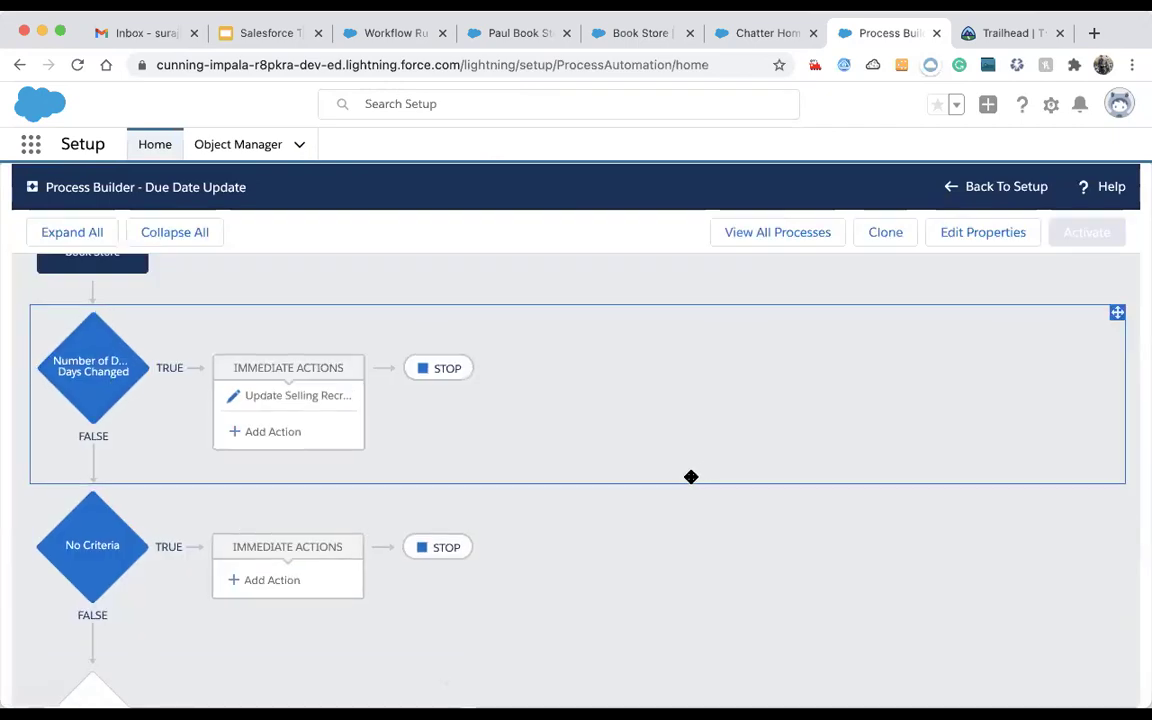
- Review the conditions defined for the Number of Due Days Changed criteria without changing them
scroll(140, 372, up, 1)
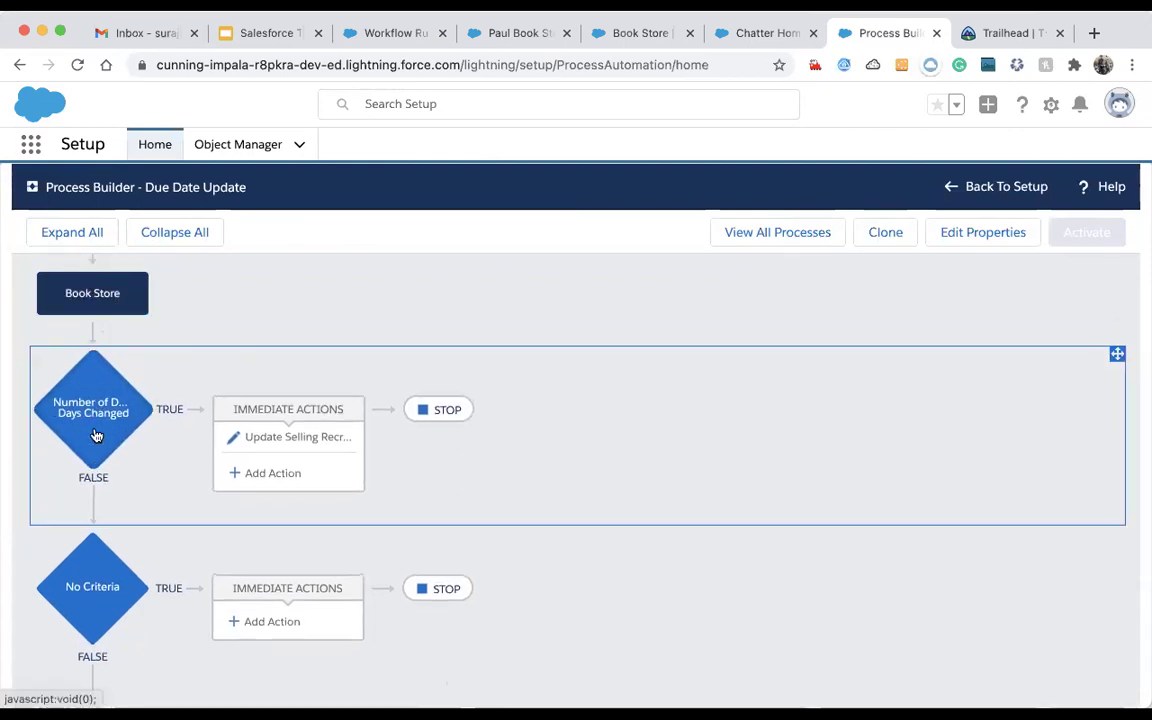
click(101, 372)
click(115, 425)
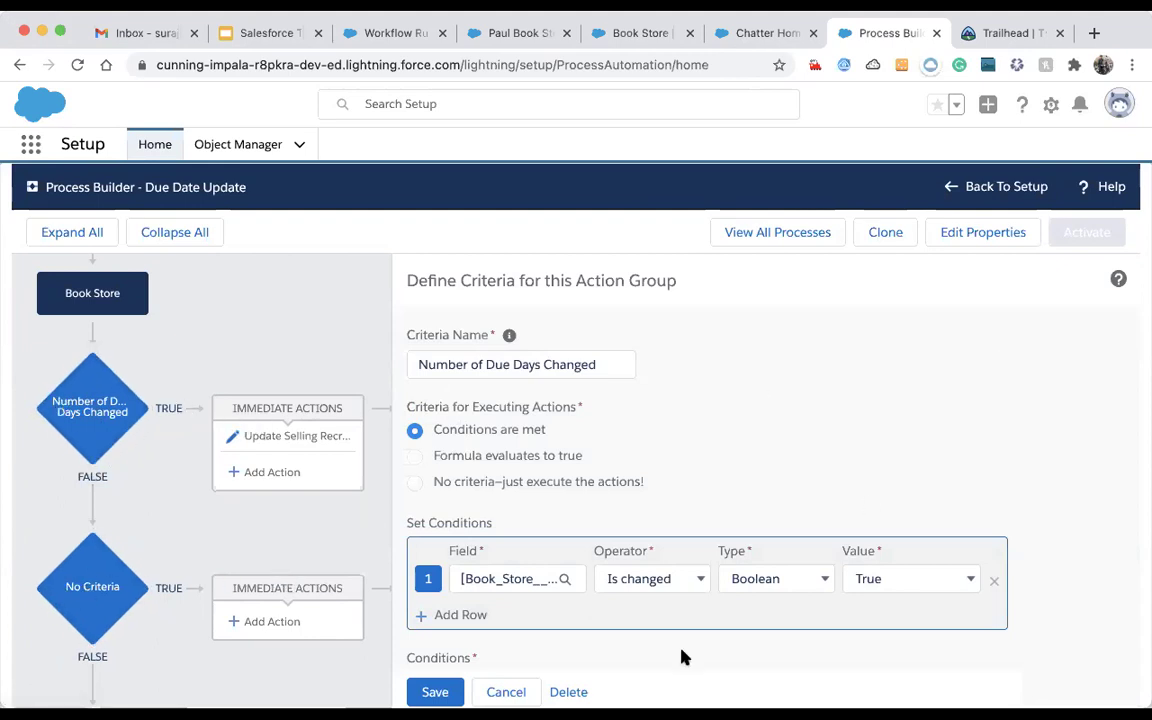
click(503, 691)
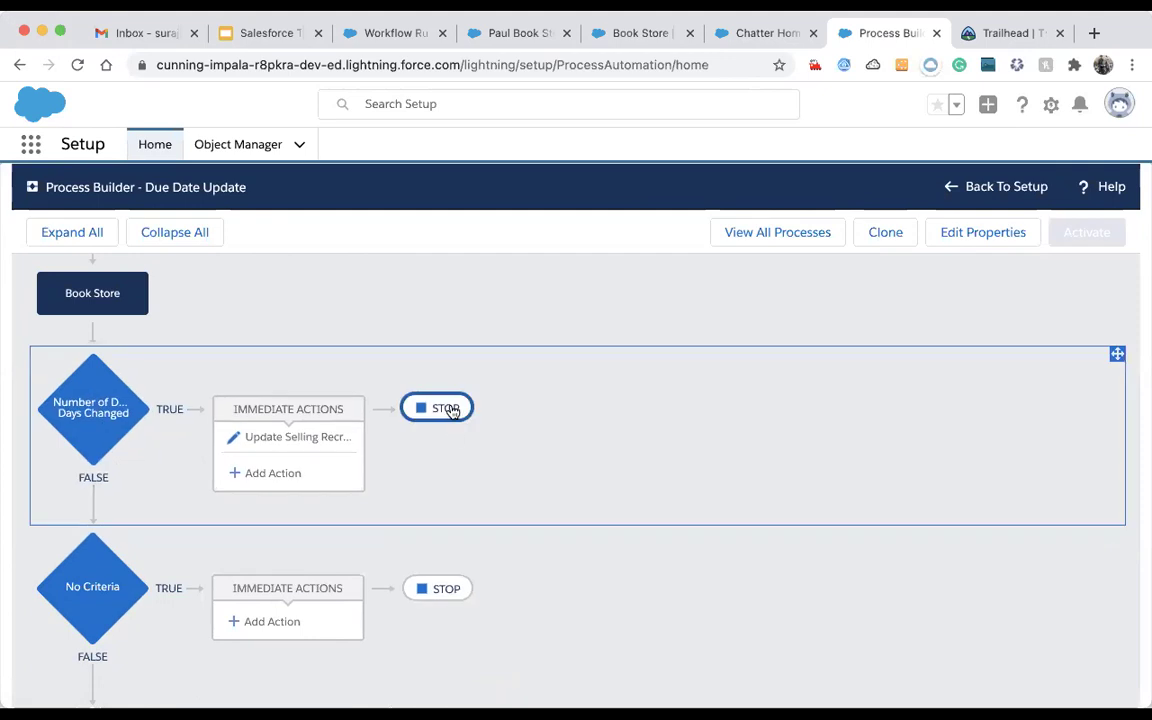
- Make the process evaluate the next criteria after the Number of Due Days Changed actions run, instead of stopping
click(452, 411)
click(533, 397)
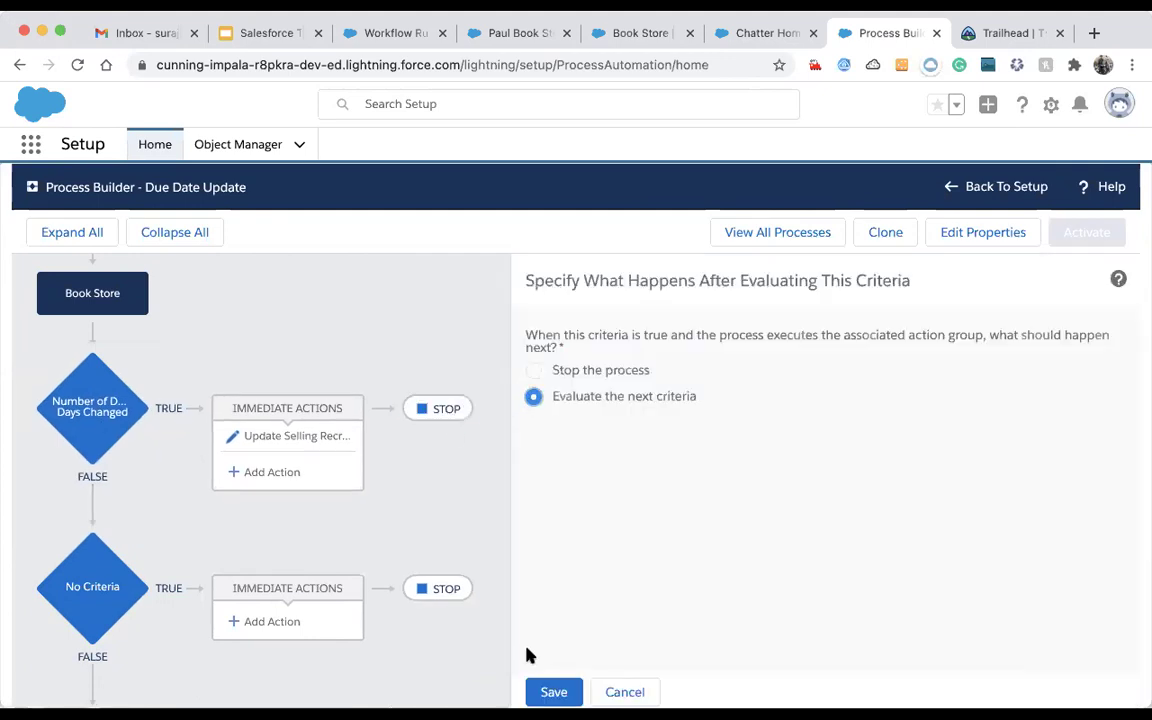
click(553, 690)
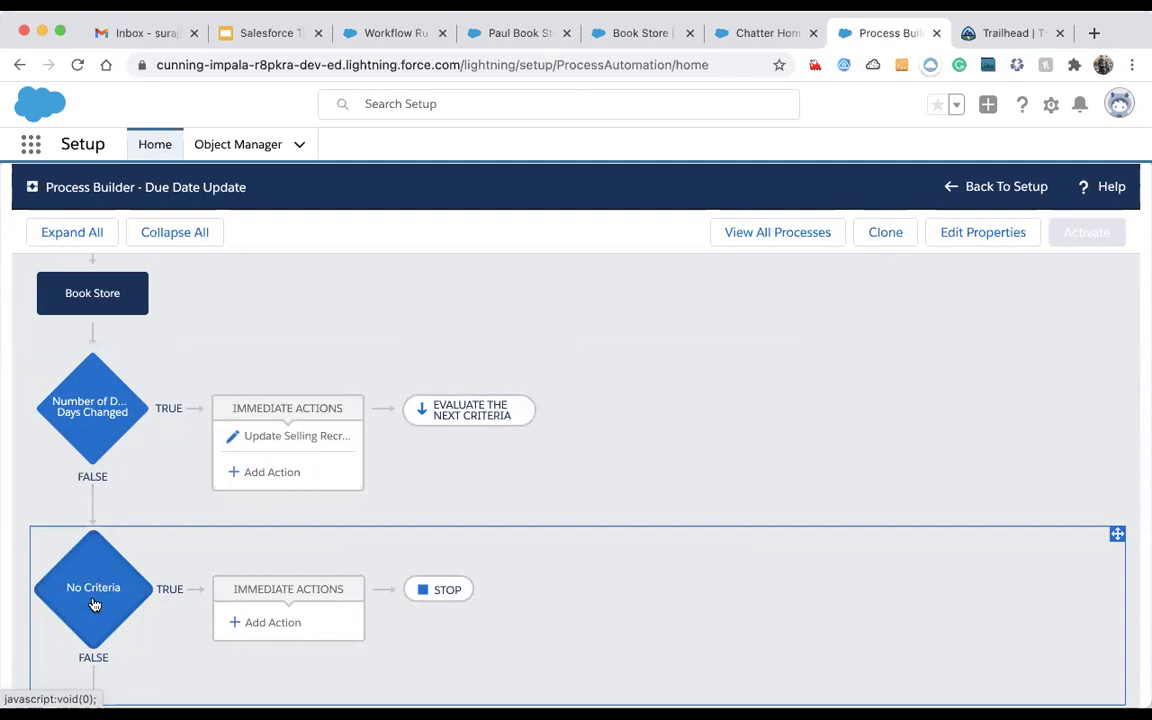
scroll(349, 520, down, 1)
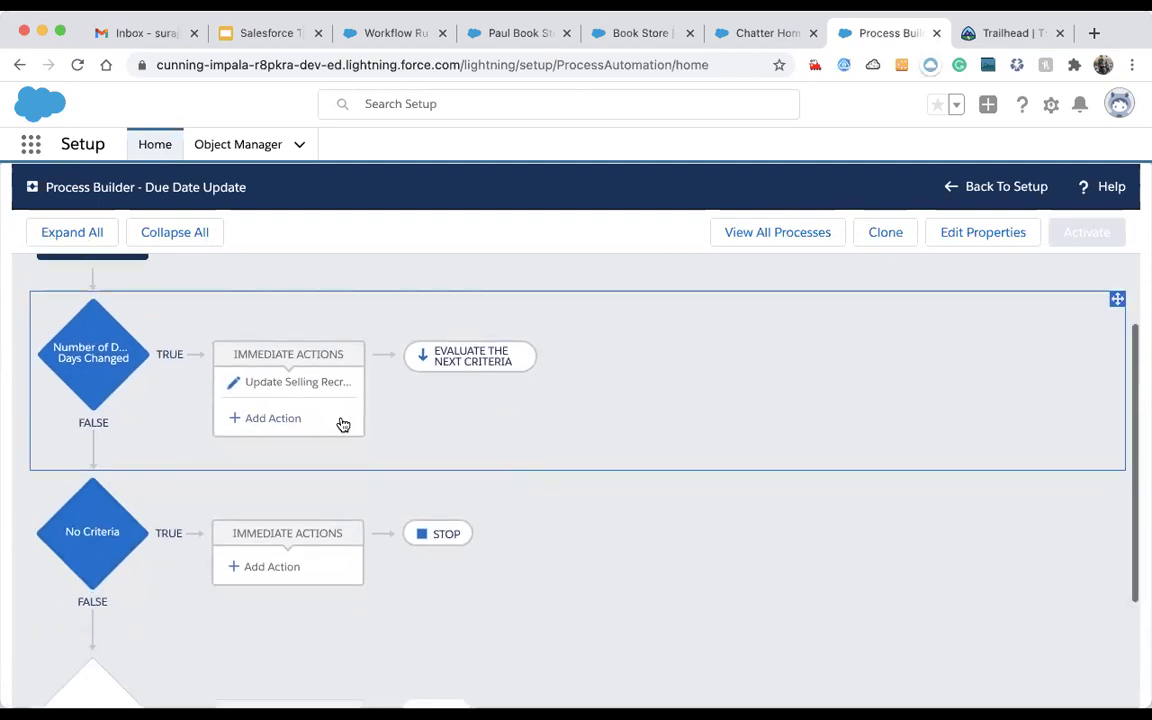
scroll(339, 424, up, 1)
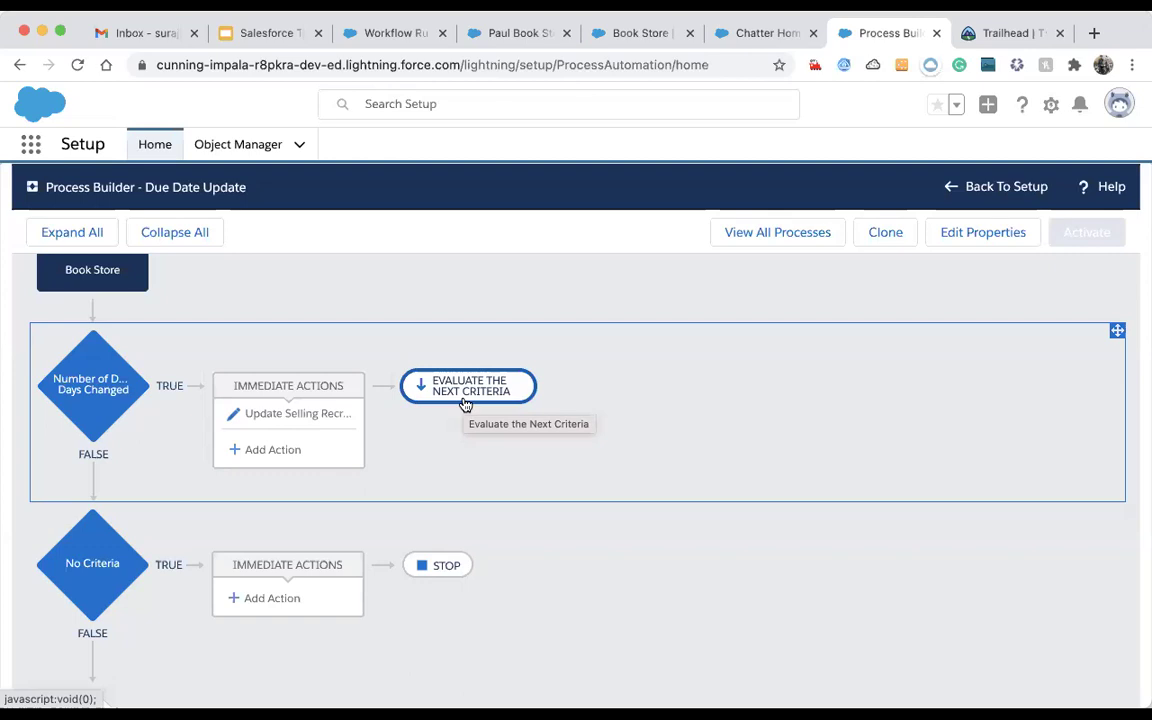
- Switch to the Salesforce Training Day-15 presentation and review its slides up to the Process Builder vs Workflow Rules slide
click(270, 31)
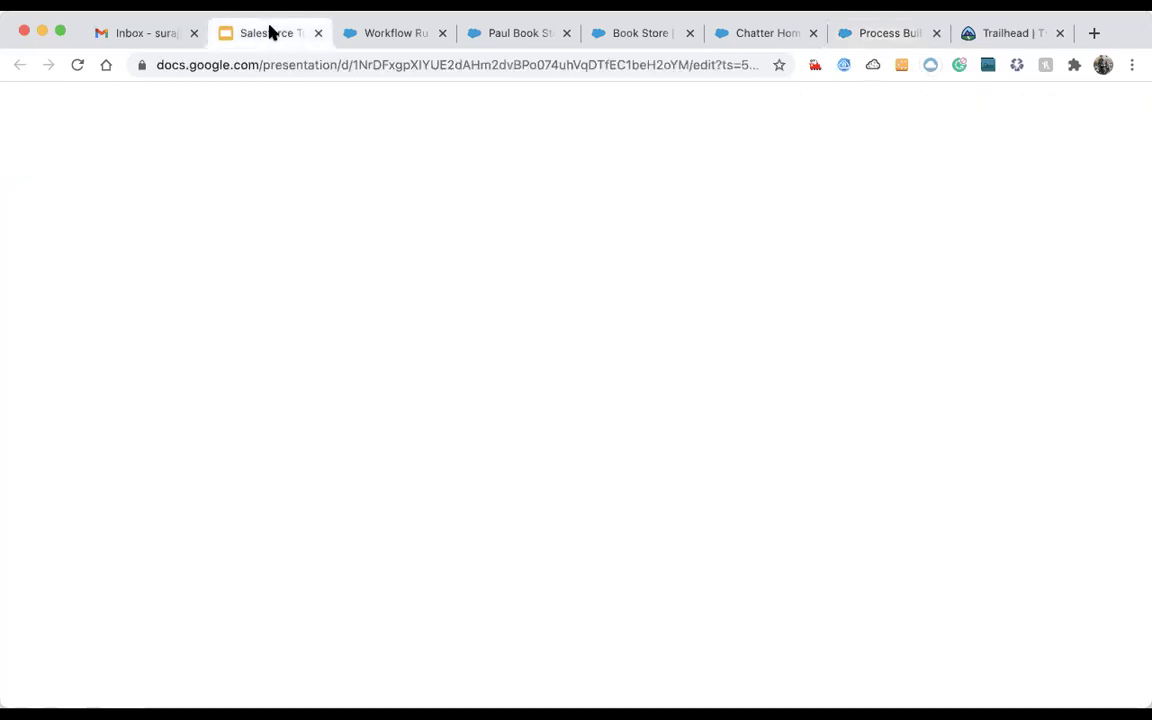
click(115, 391)
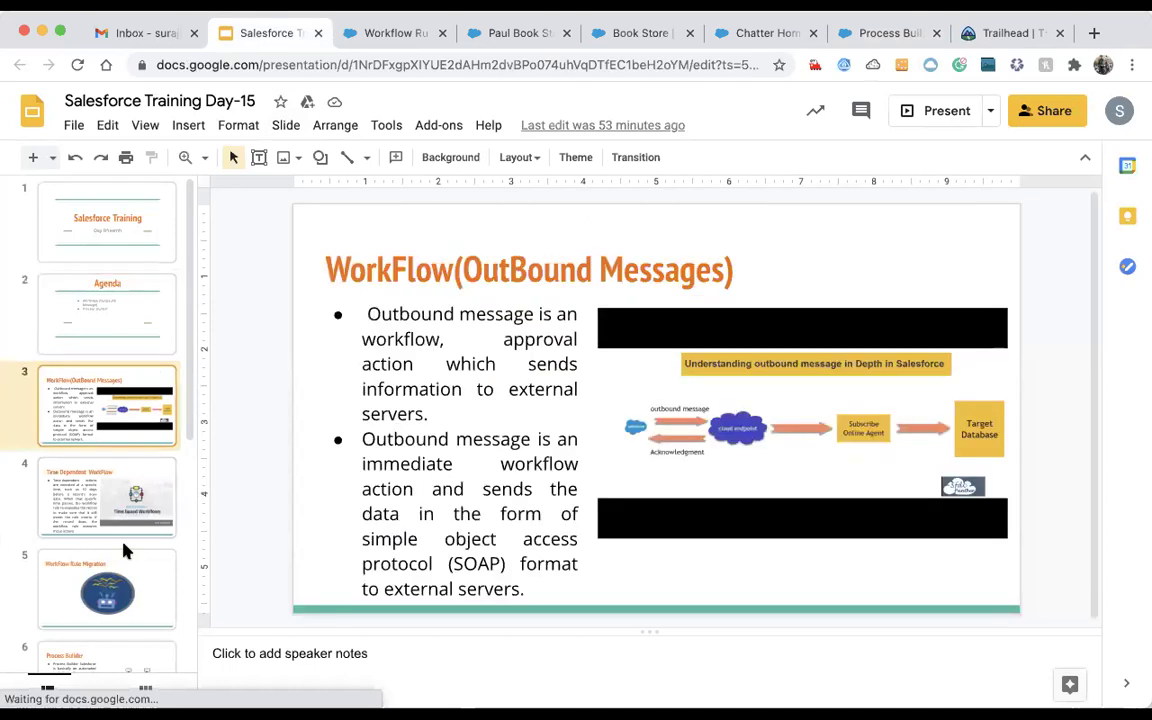
click(109, 484)
scroll(115, 560, down, 2)
scroll(120, 580, down, 2)
click(105, 447)
click(110, 527)
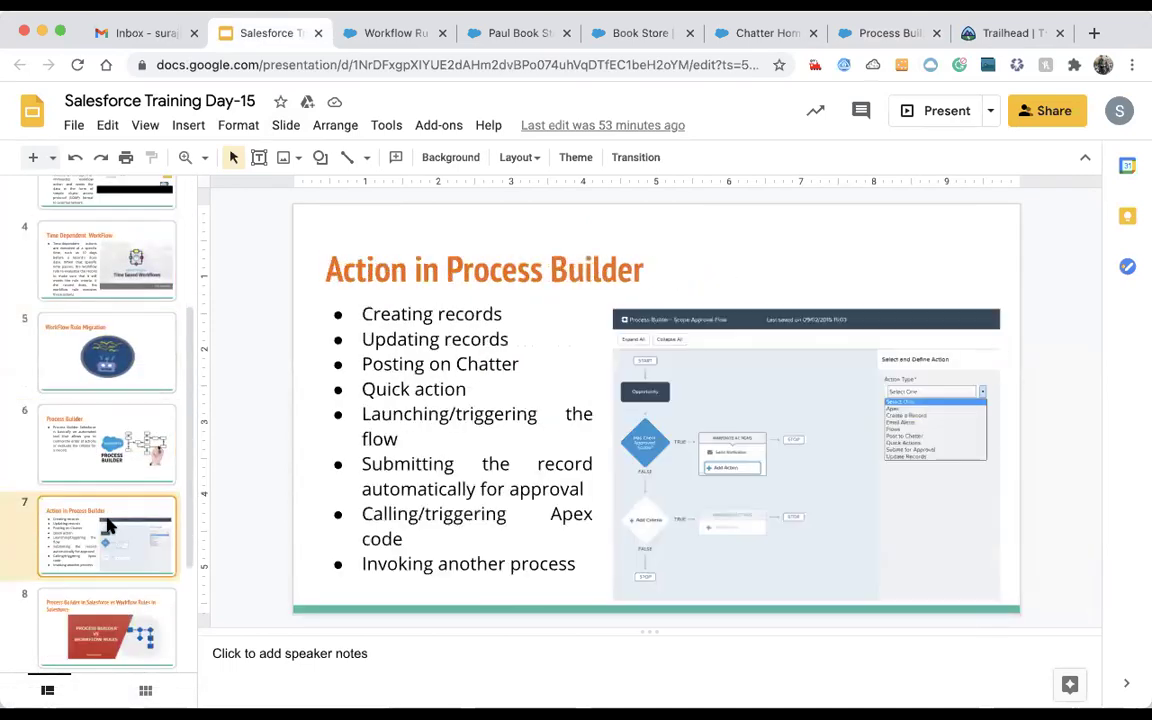
click(107, 620)
key(Up)
key(Down)
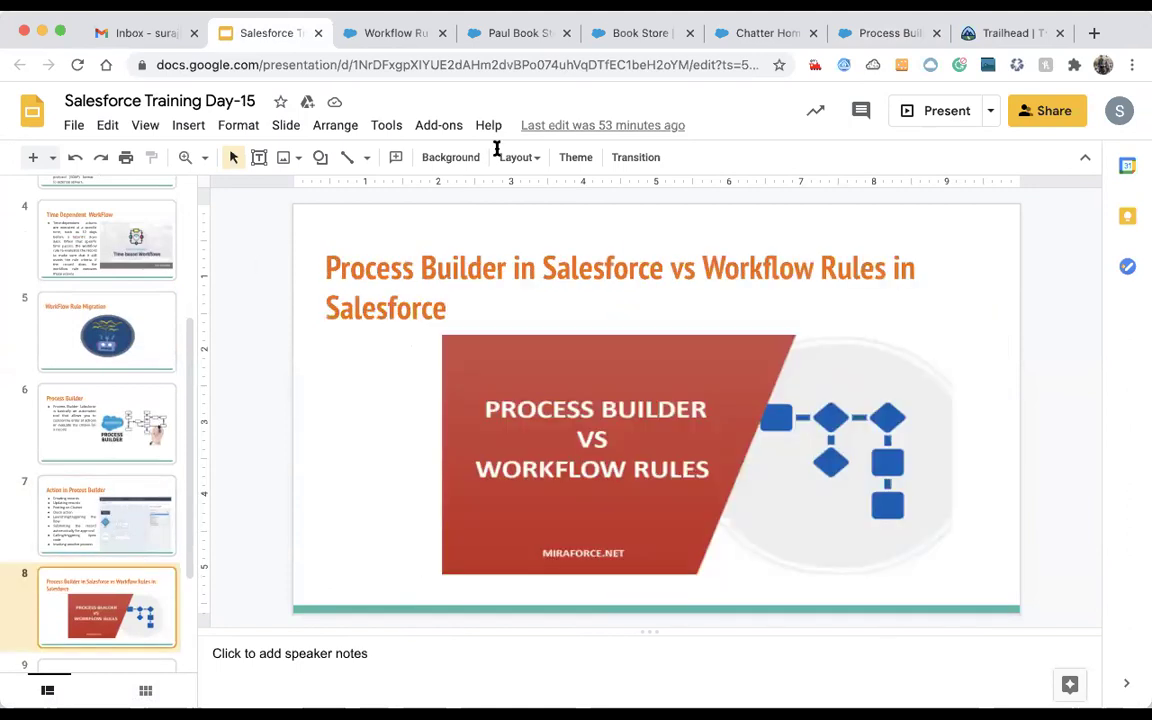
- Return to the Due Date Update process and examine the action types available for Number of Due Days Changed, adding none
click(880, 30)
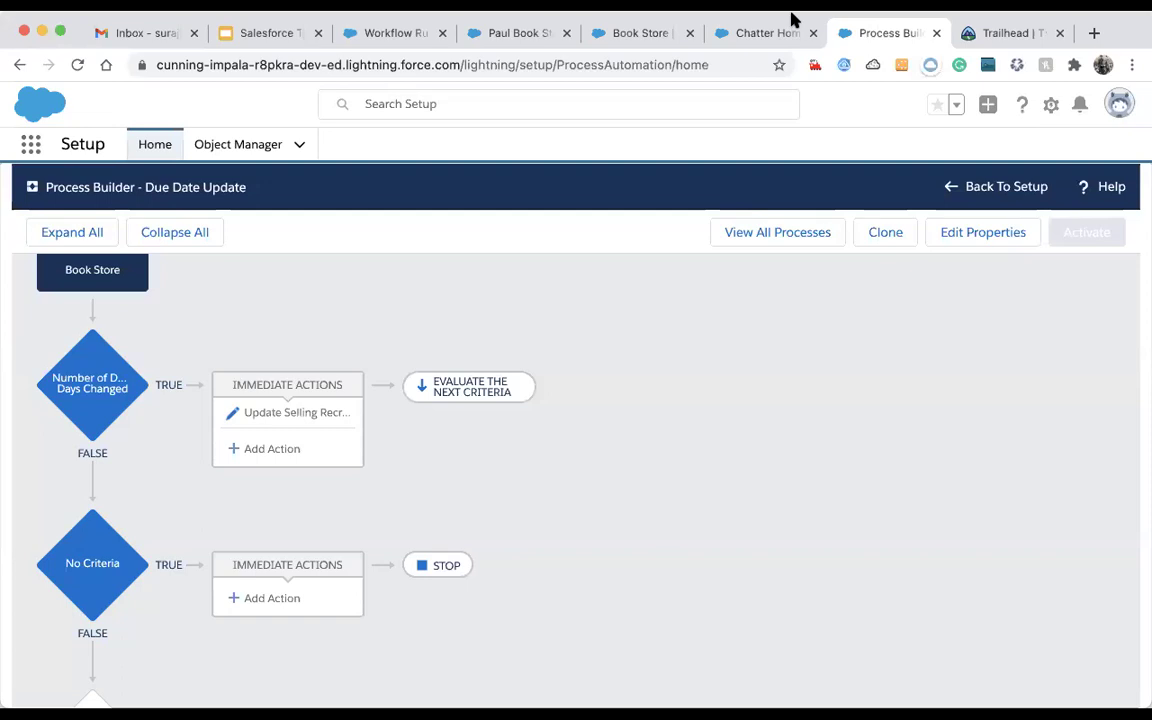
click(779, 31)
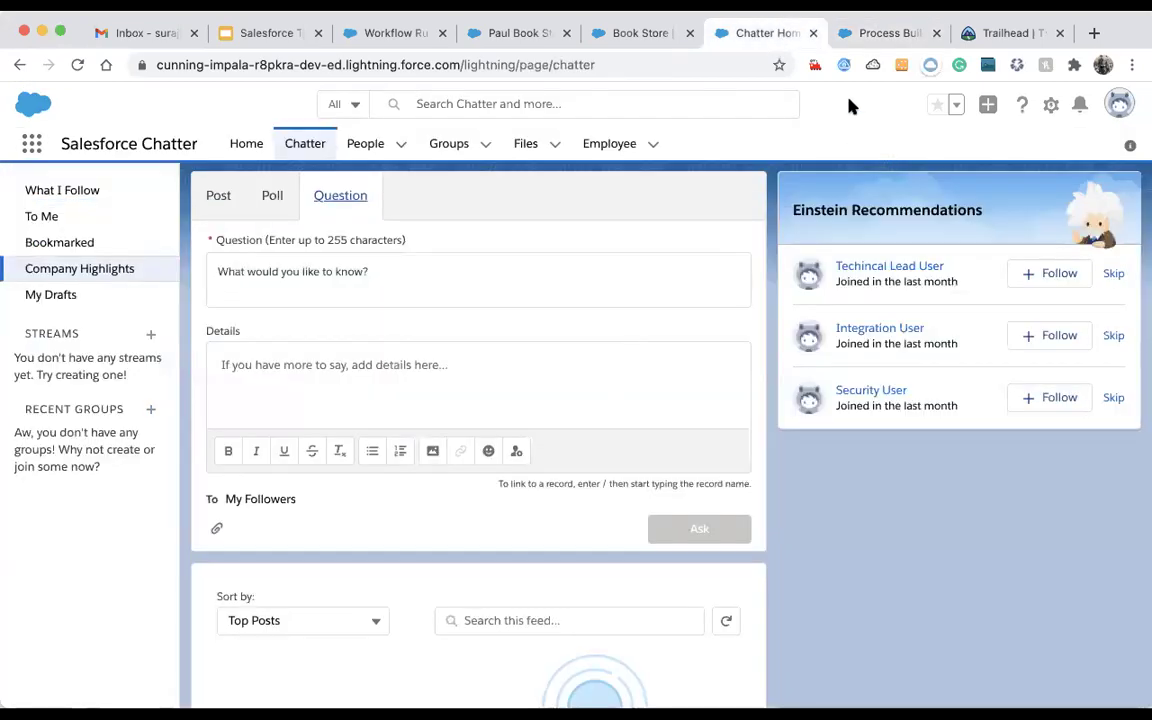
click(877, 31)
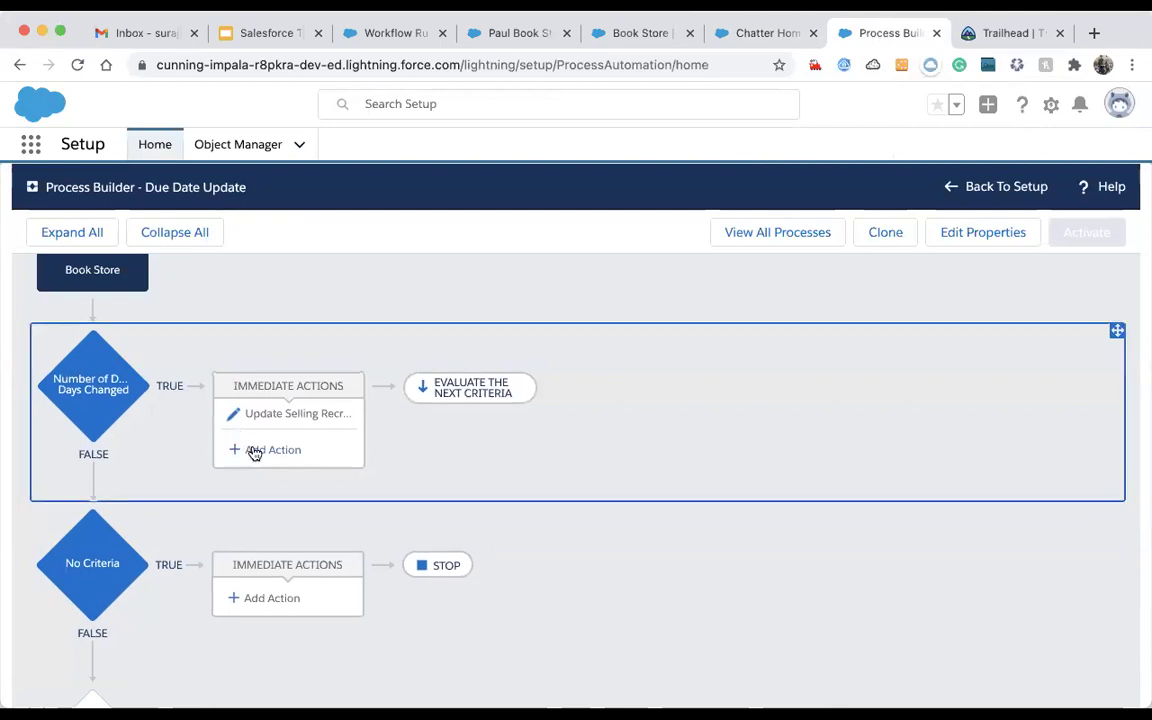
click(289, 453)
click(689, 360)
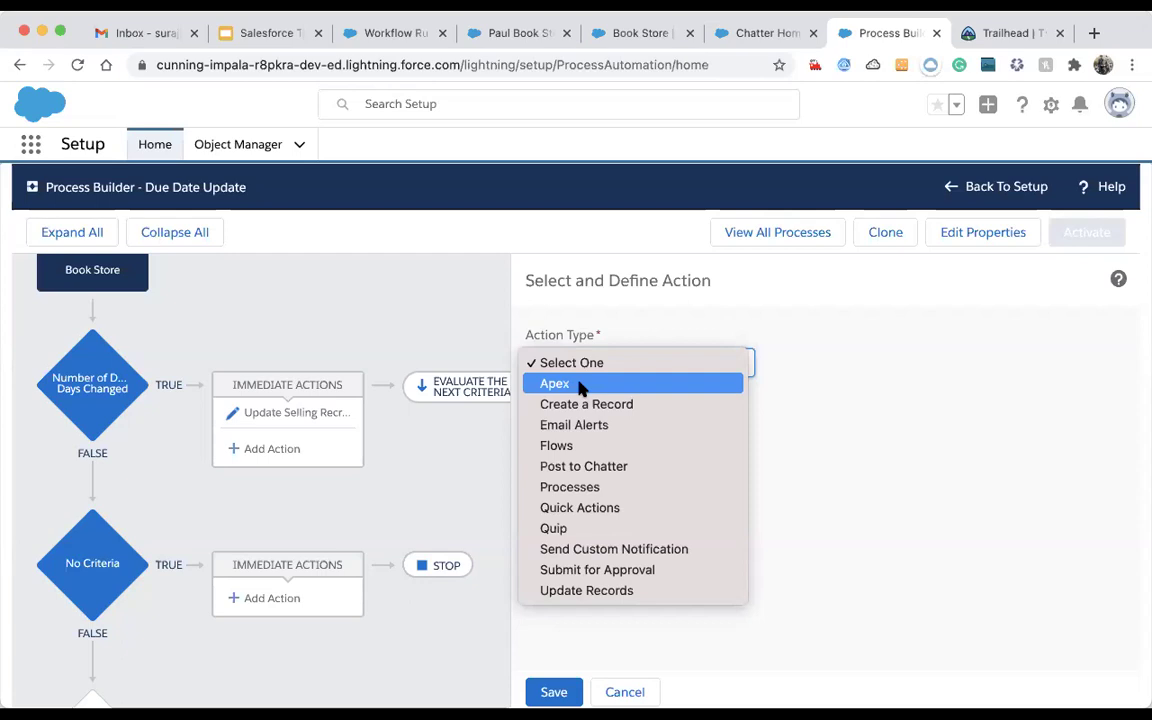
click(836, 418)
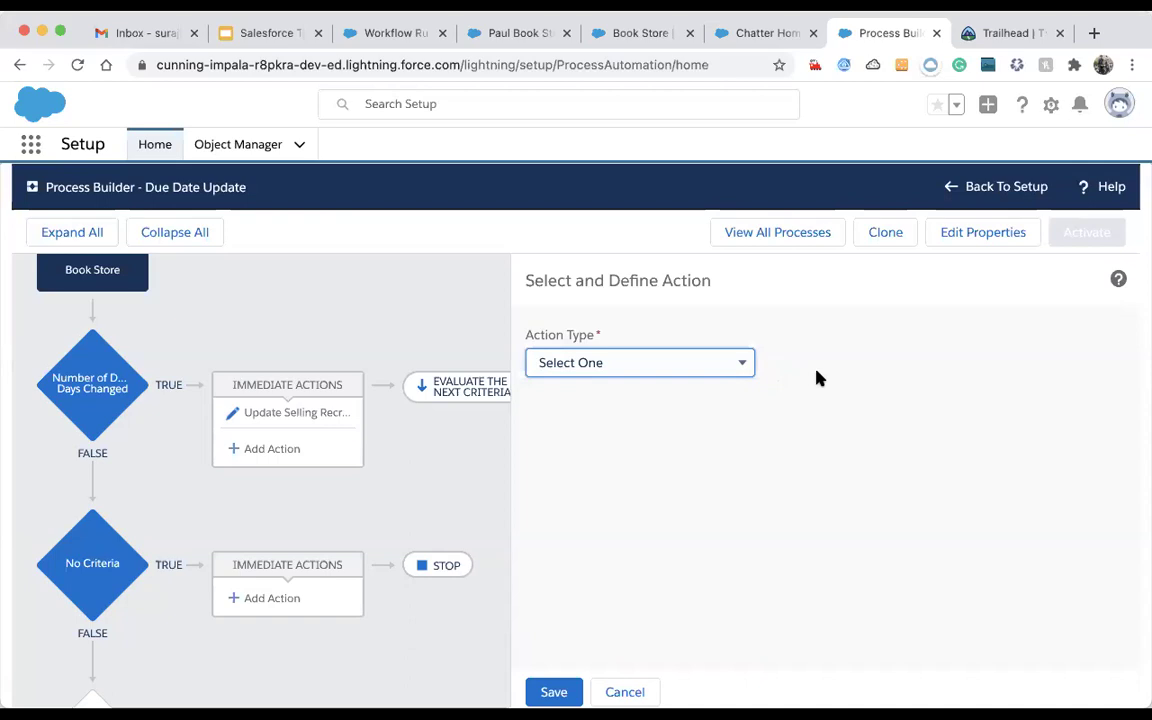
click(624, 692)
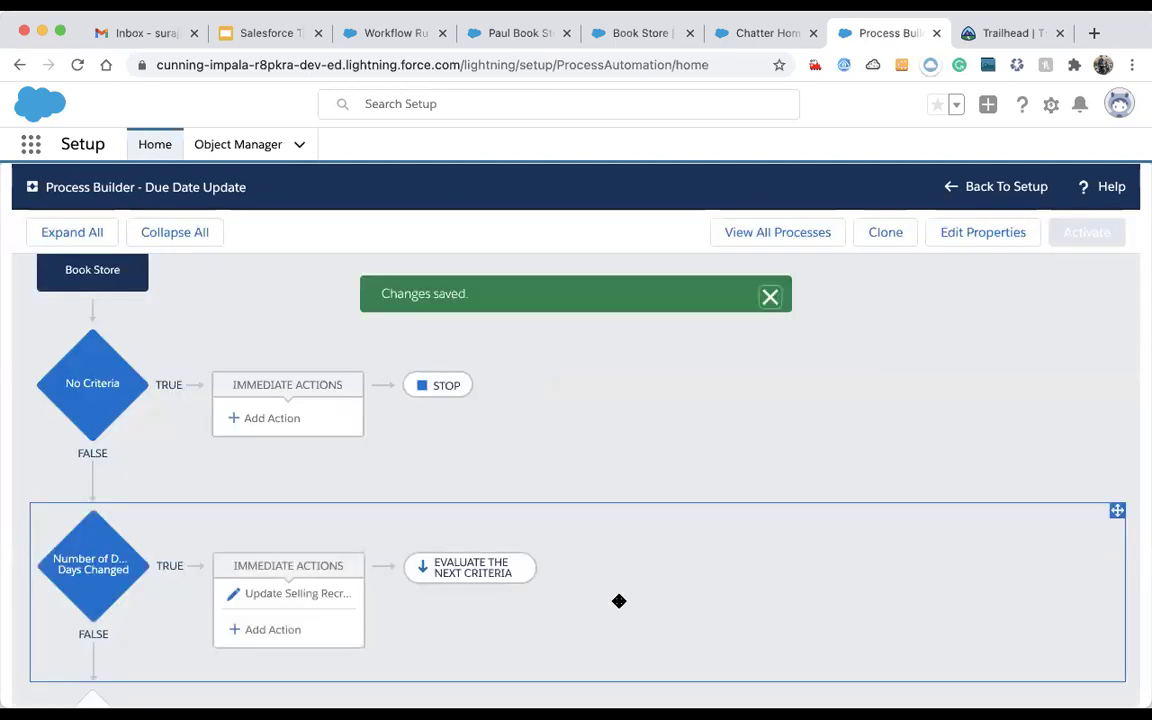
- Reorder the process so the Number of Due Days Changed criteria comes before No Criteria
drag(617, 581, 612, 351)
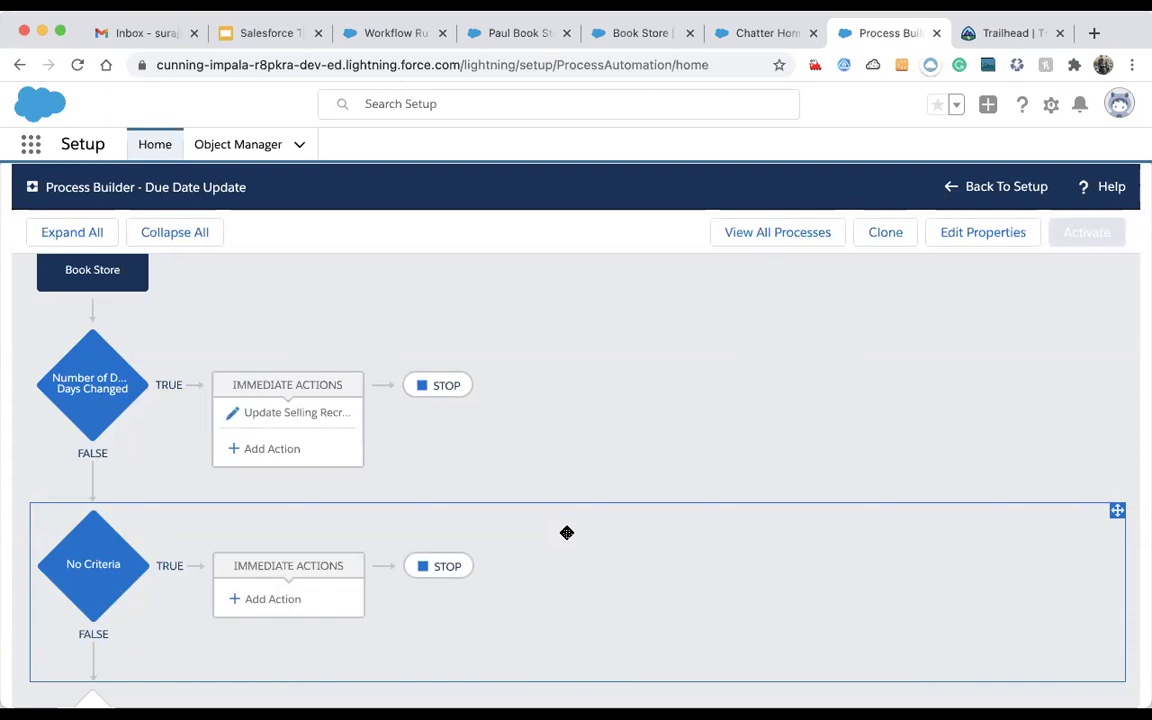
- Start a new immediate action for Number of Due Days Changed and look over the action type options again
click(288, 452)
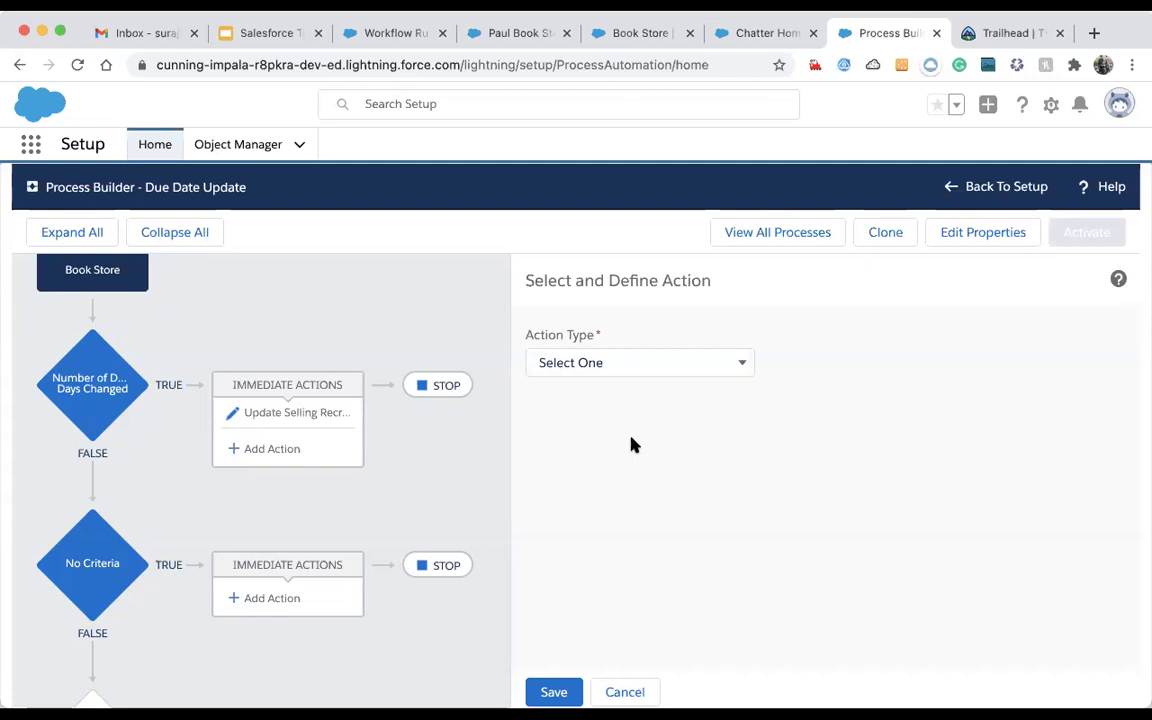
click(651, 362)
click(632, 298)
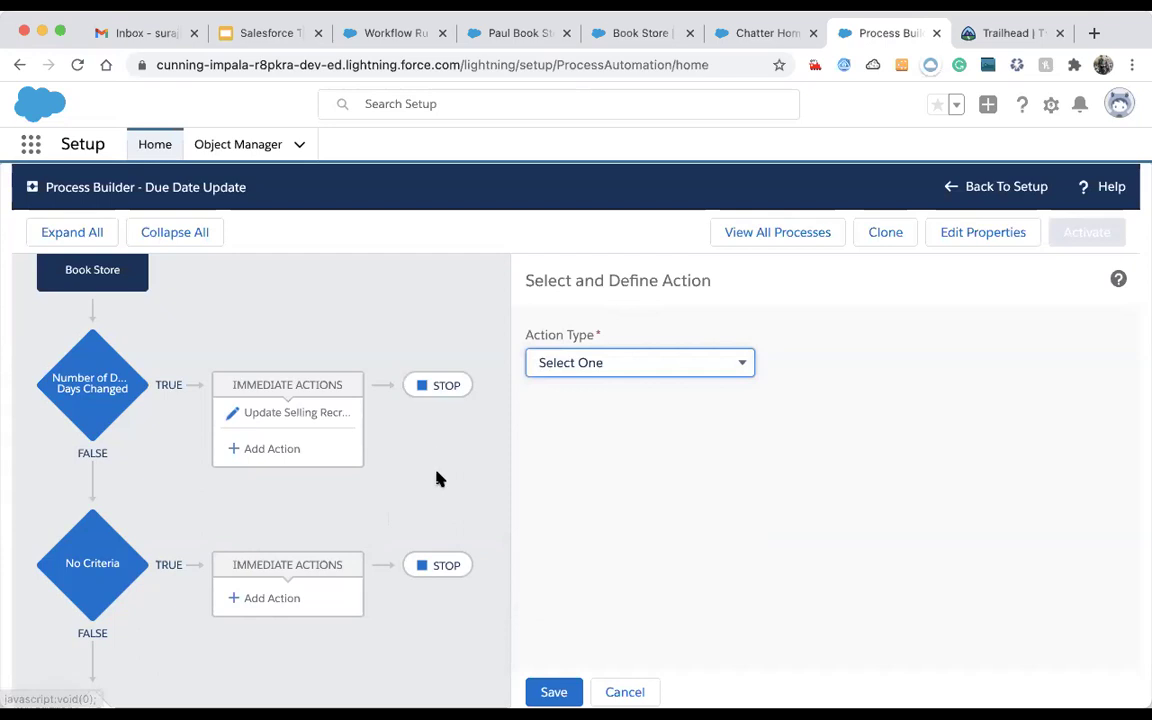
- Delete the No Criteria node and its associated actions from the Due Date Update process
click(108, 567)
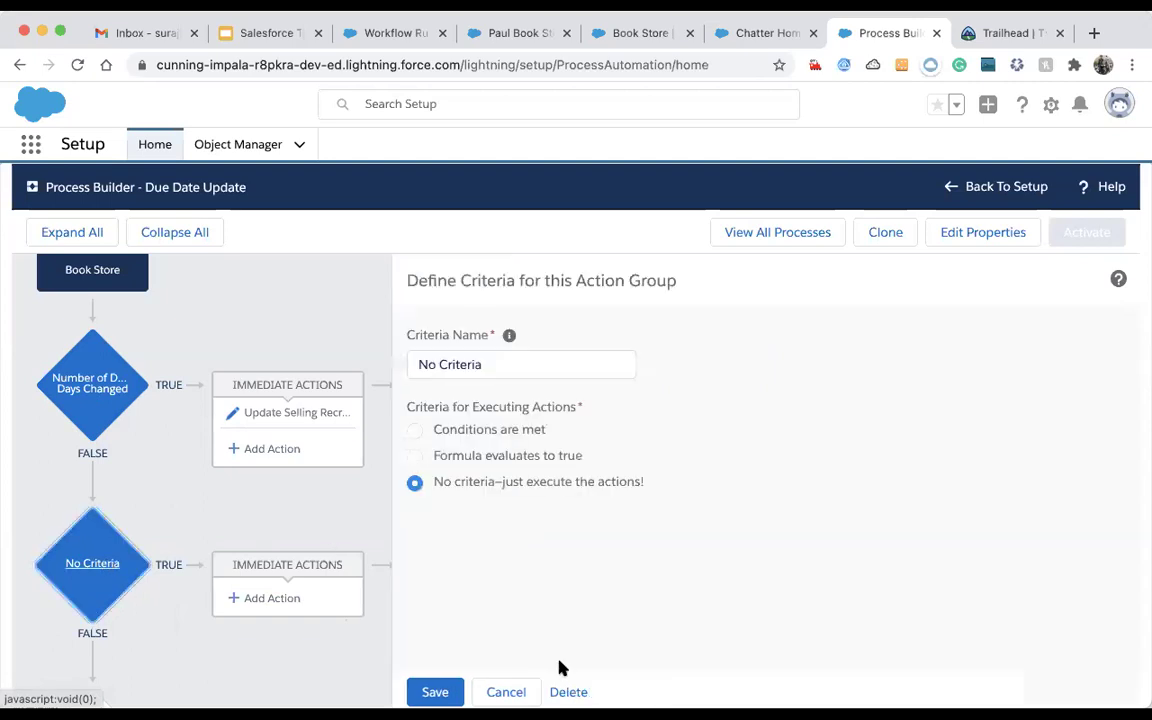
click(568, 692)
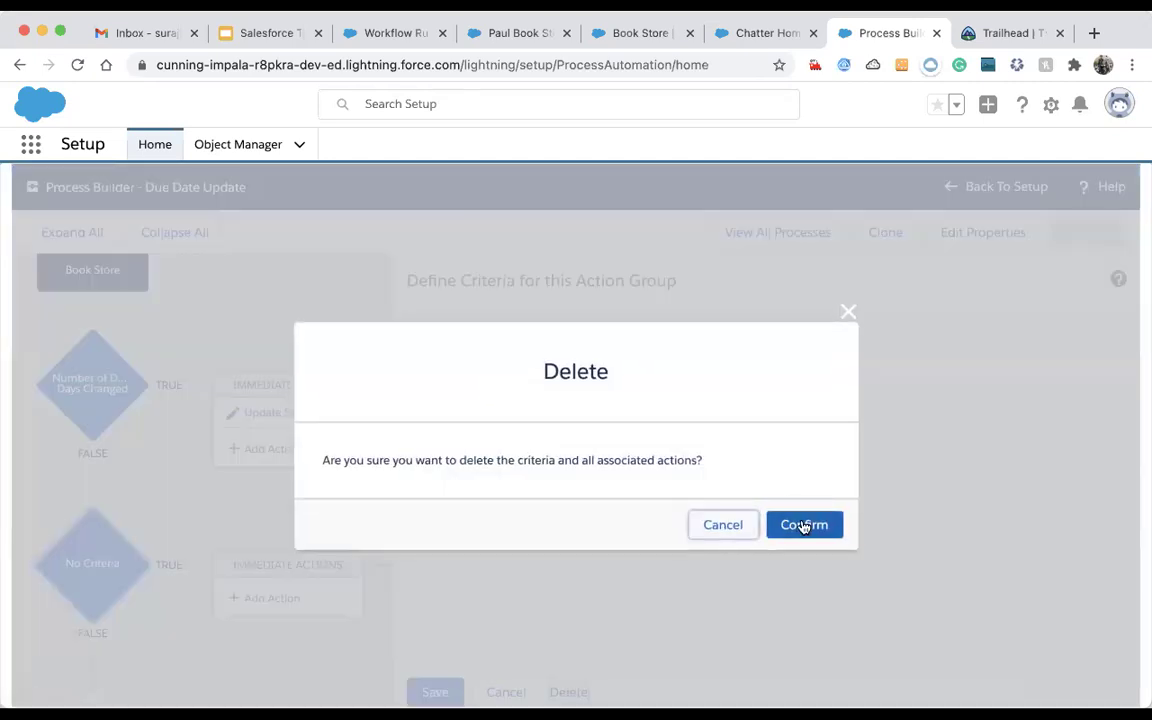
click(805, 524)
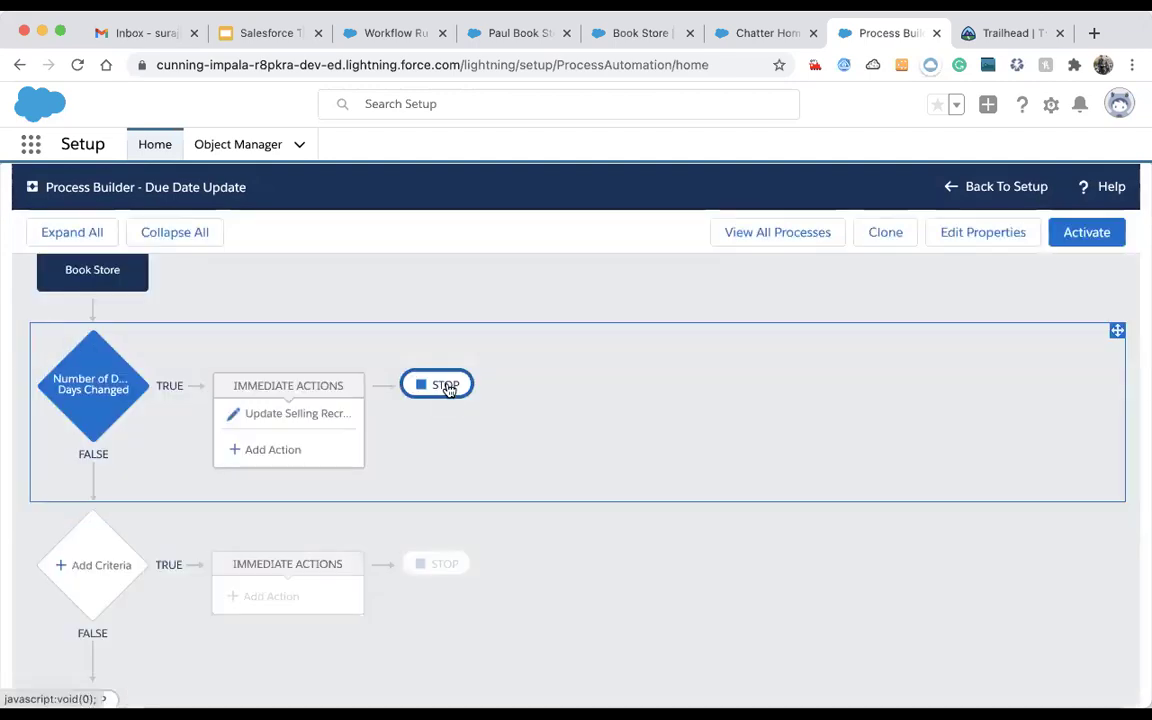
- Try to make the process continue evaluating after the Number of Due Days Changed actions without defining a second criteria
click(447, 386)
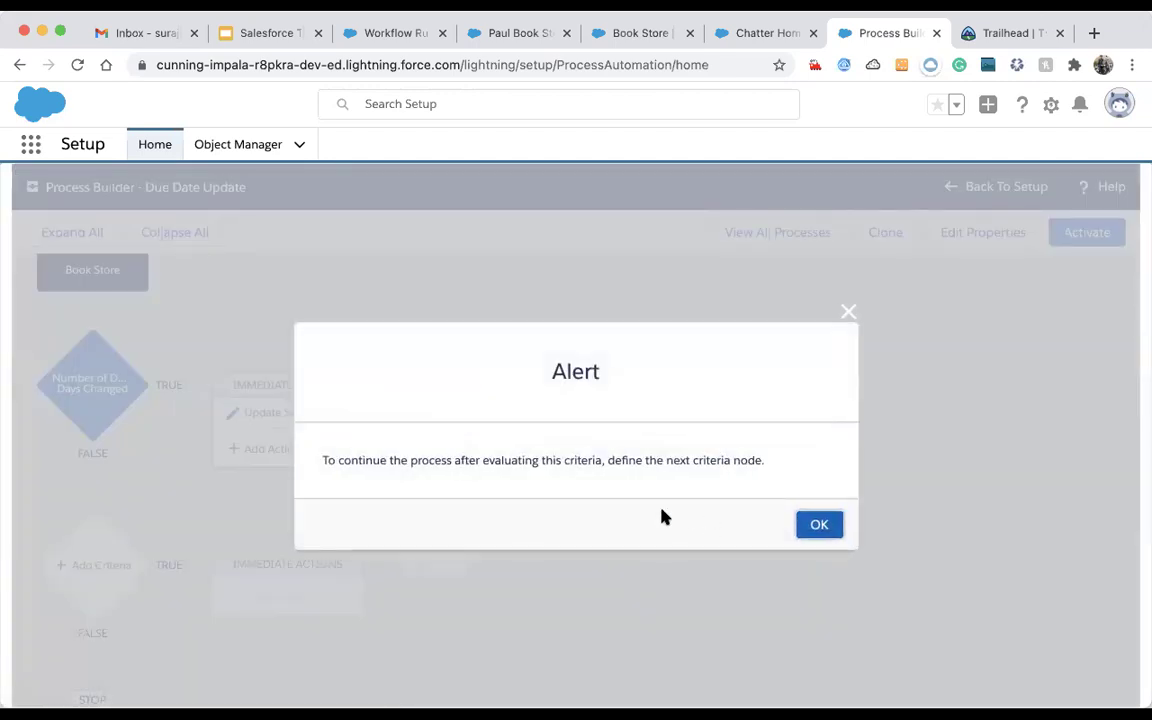
click(851, 323)
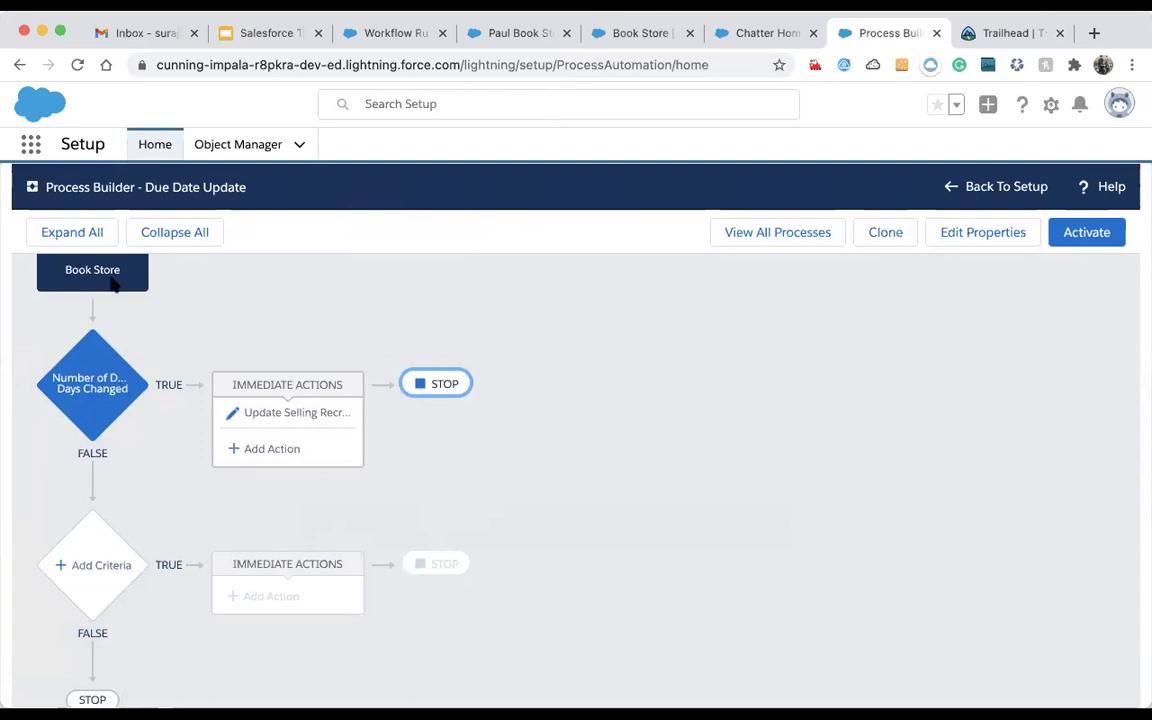
click(85, 380)
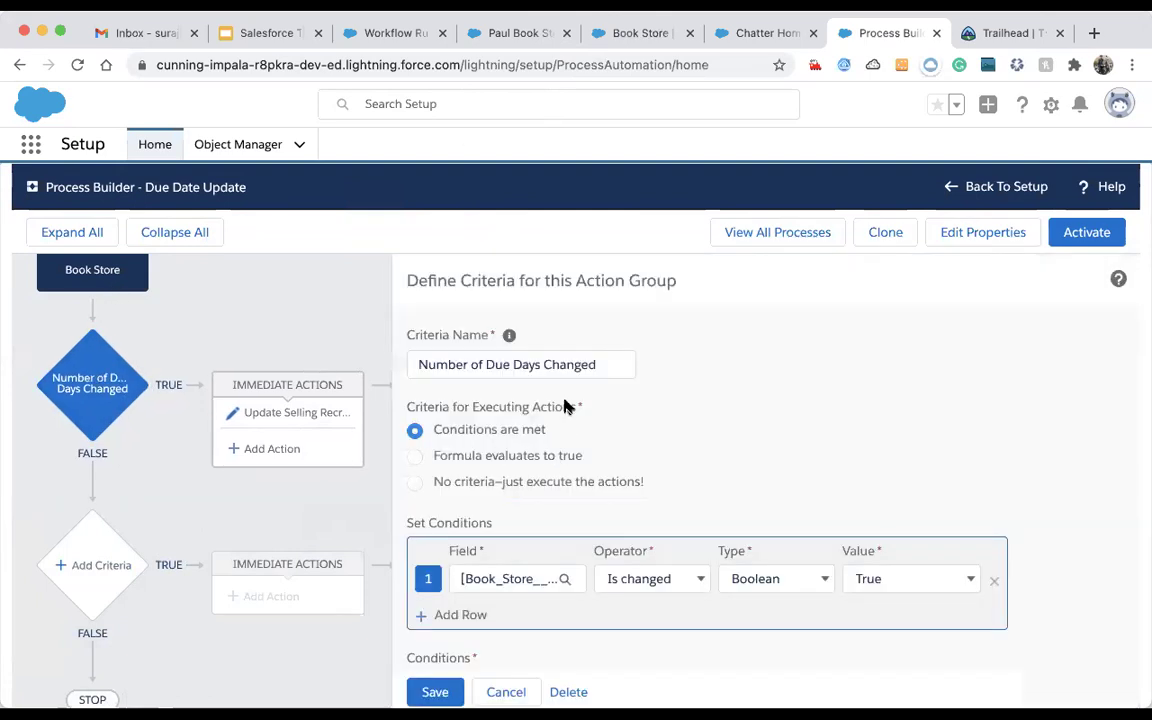
click(96, 568)
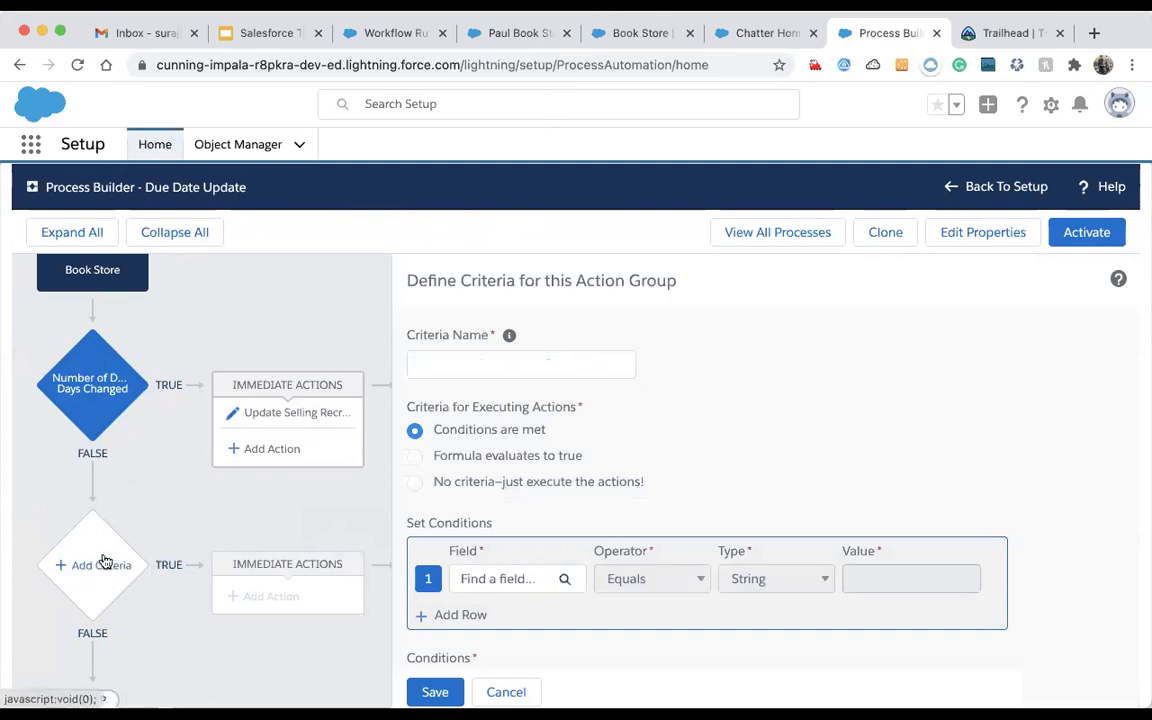
click(497, 688)
click(436, 392)
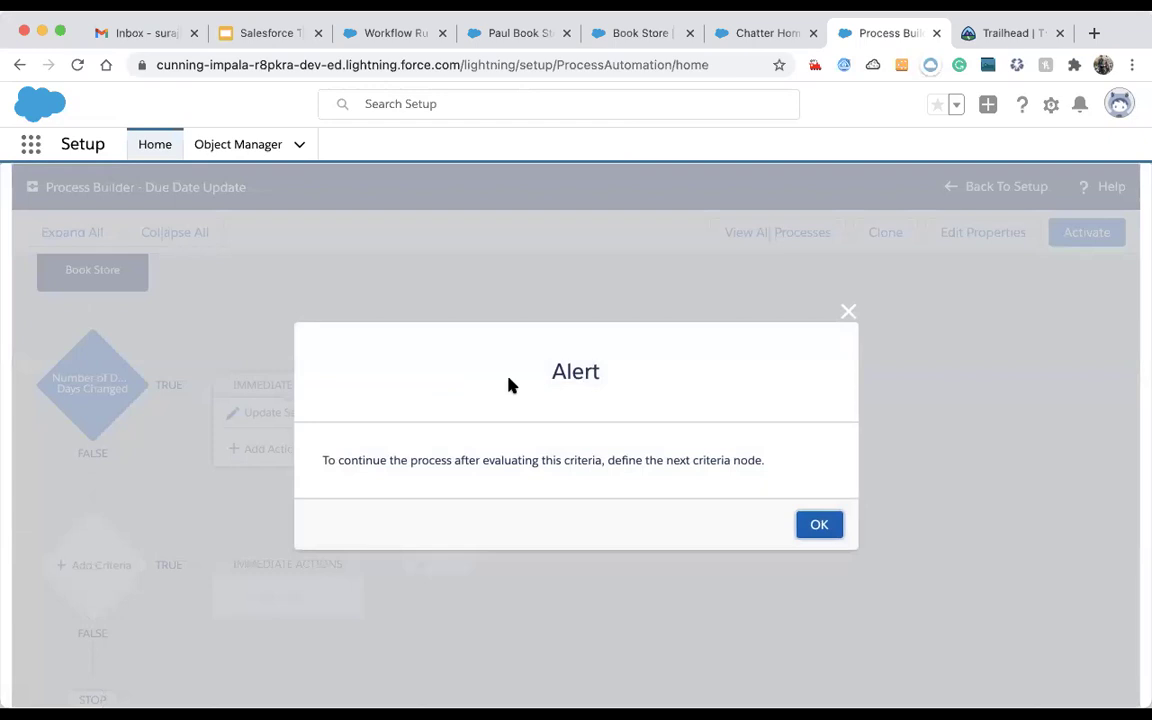
click(850, 314)
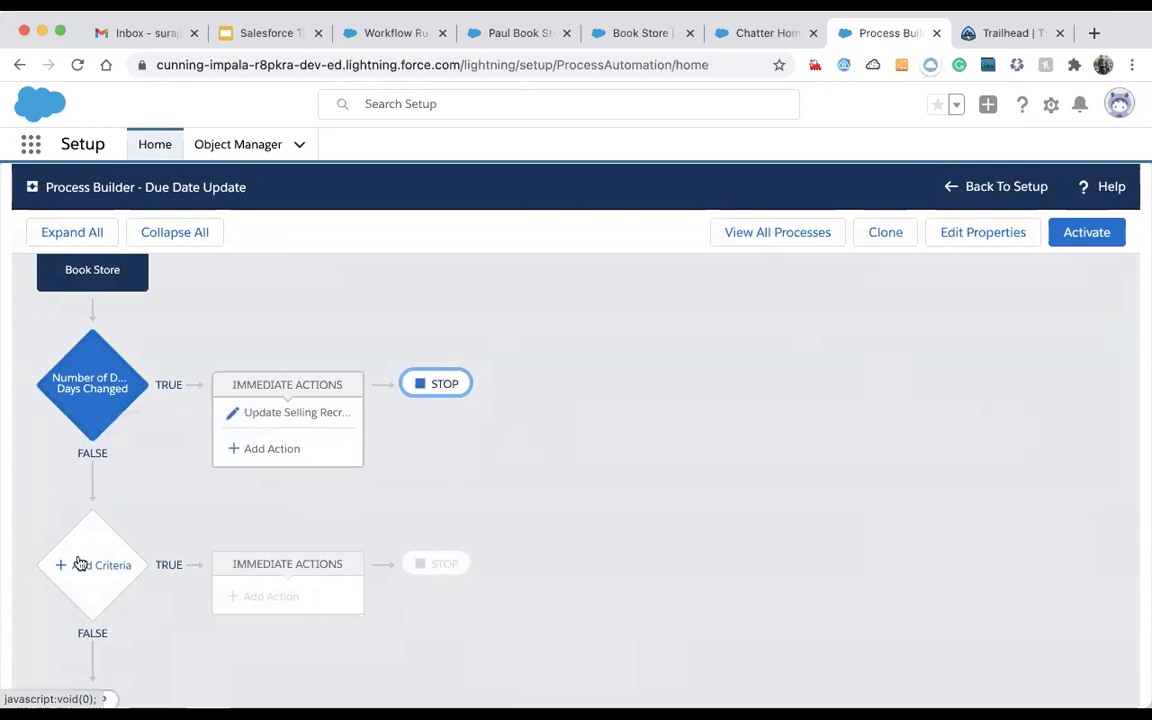
- Start a Create a Record immediate action for Number of Due Days Changed and name it Create a Record
scroll(80, 562, down, 1)
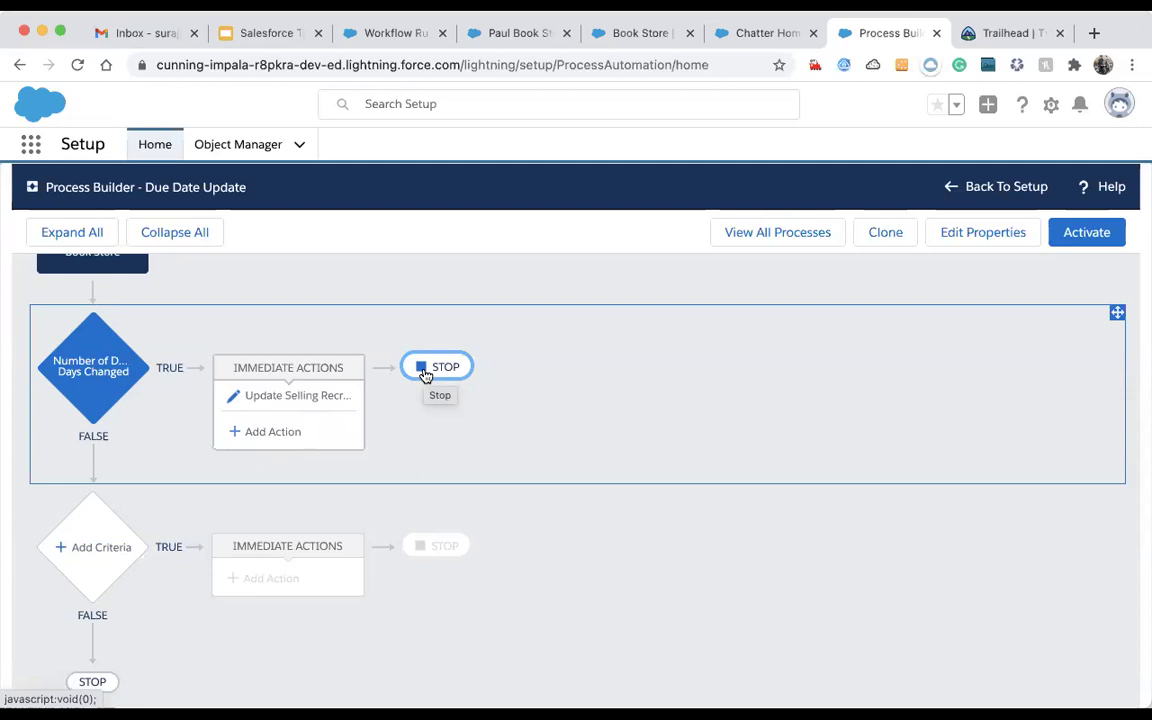
click(270, 431)
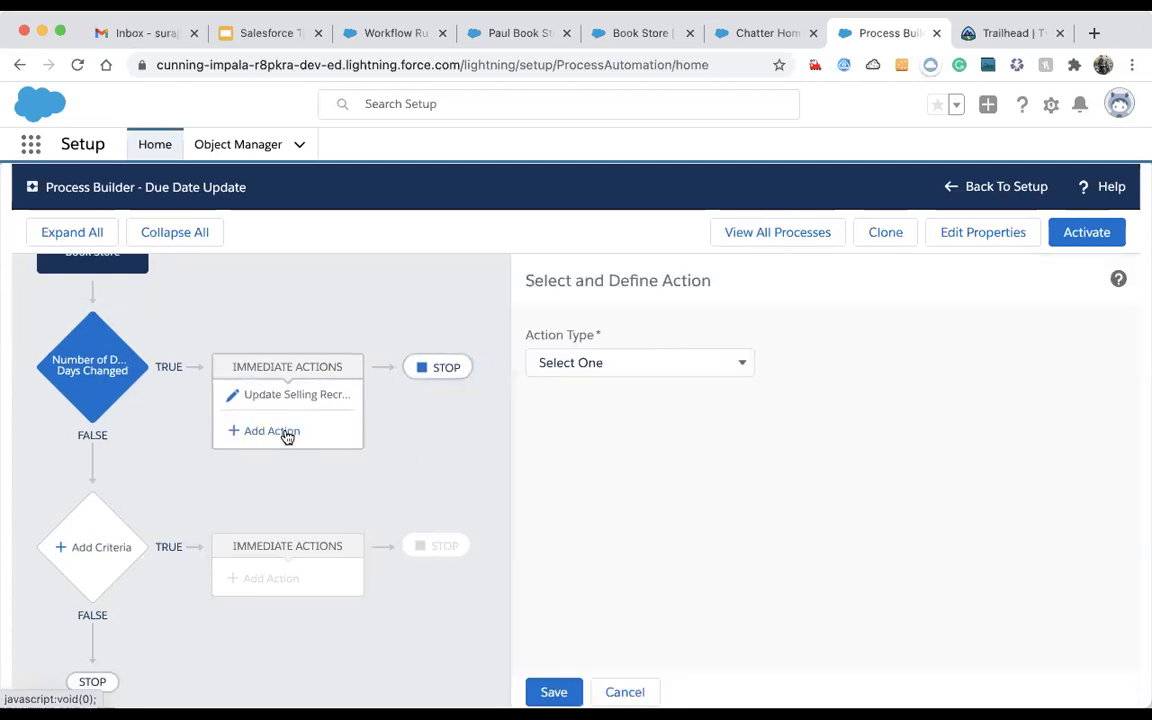
click(605, 362)
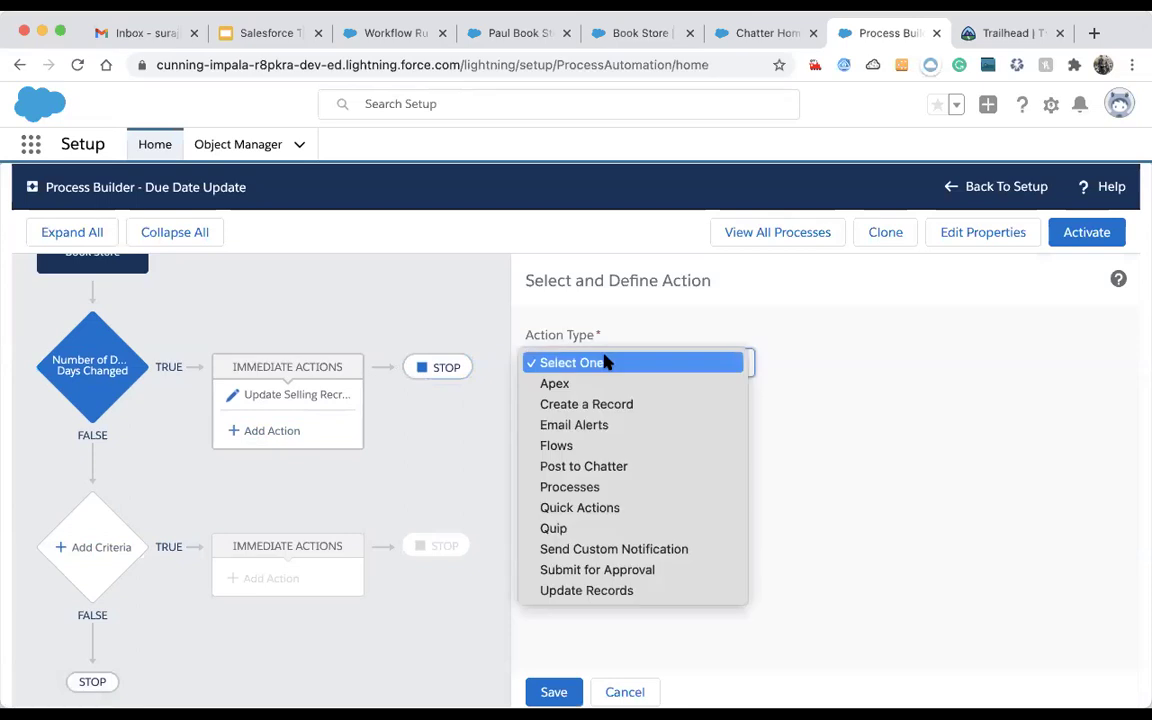
click(568, 404)
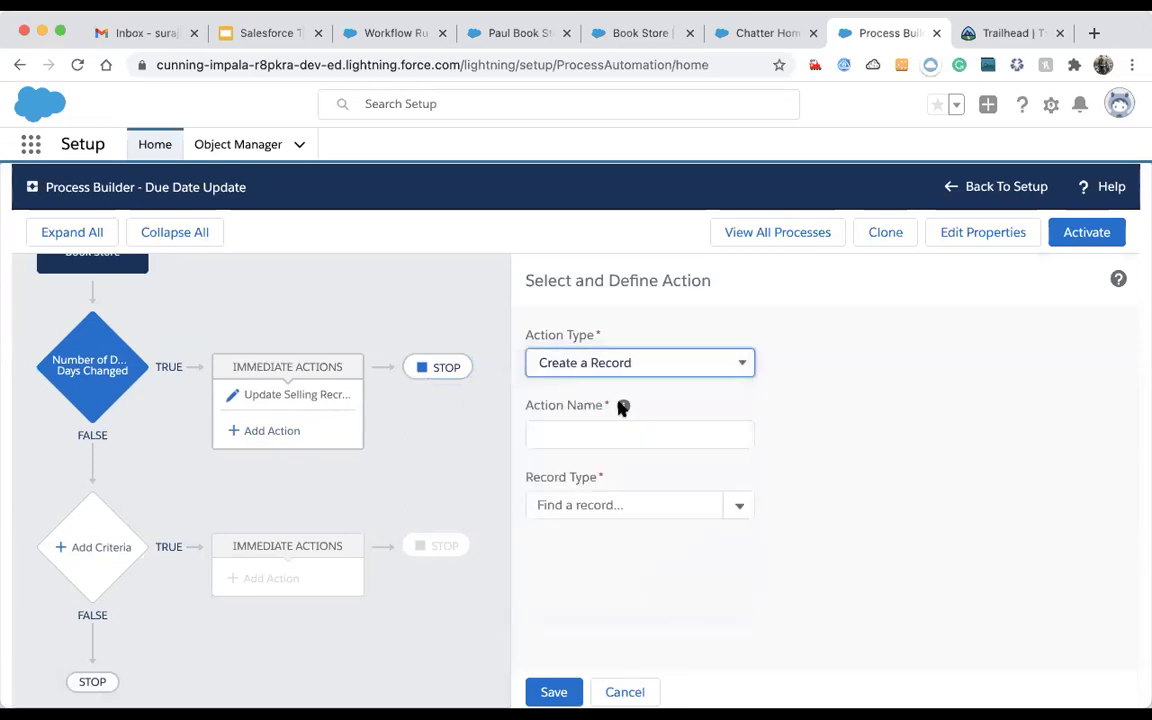
click(578, 505)
click(624, 436)
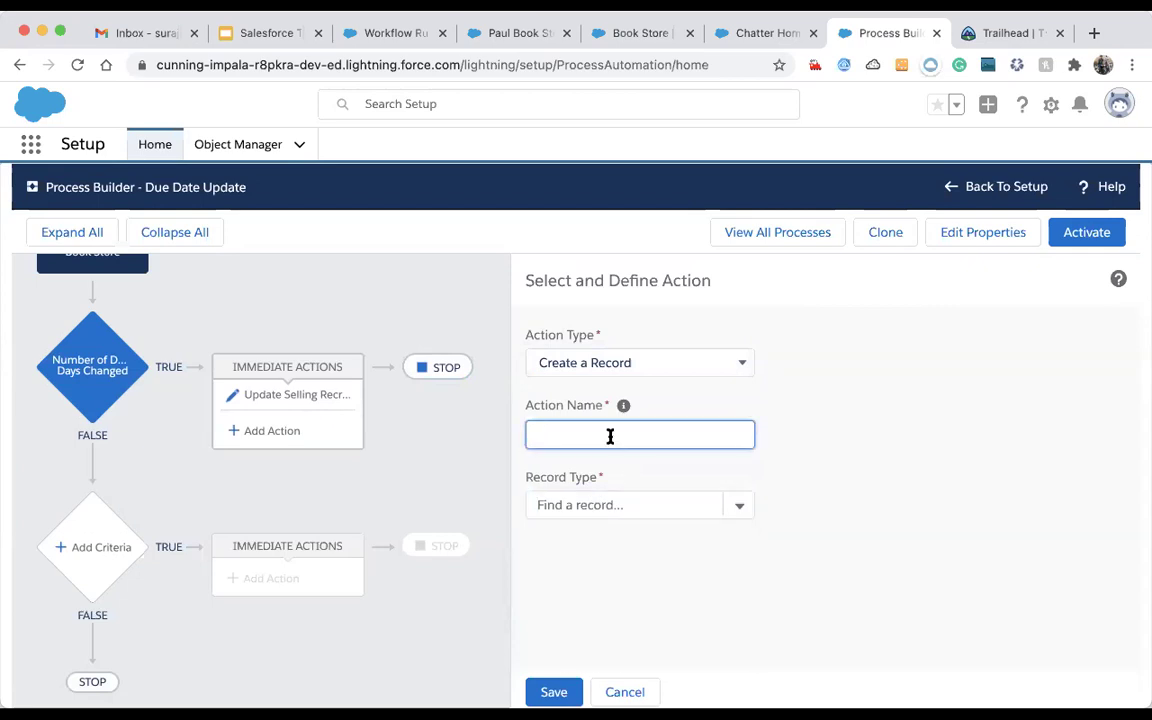
text(Create a Record)
click(620, 503)
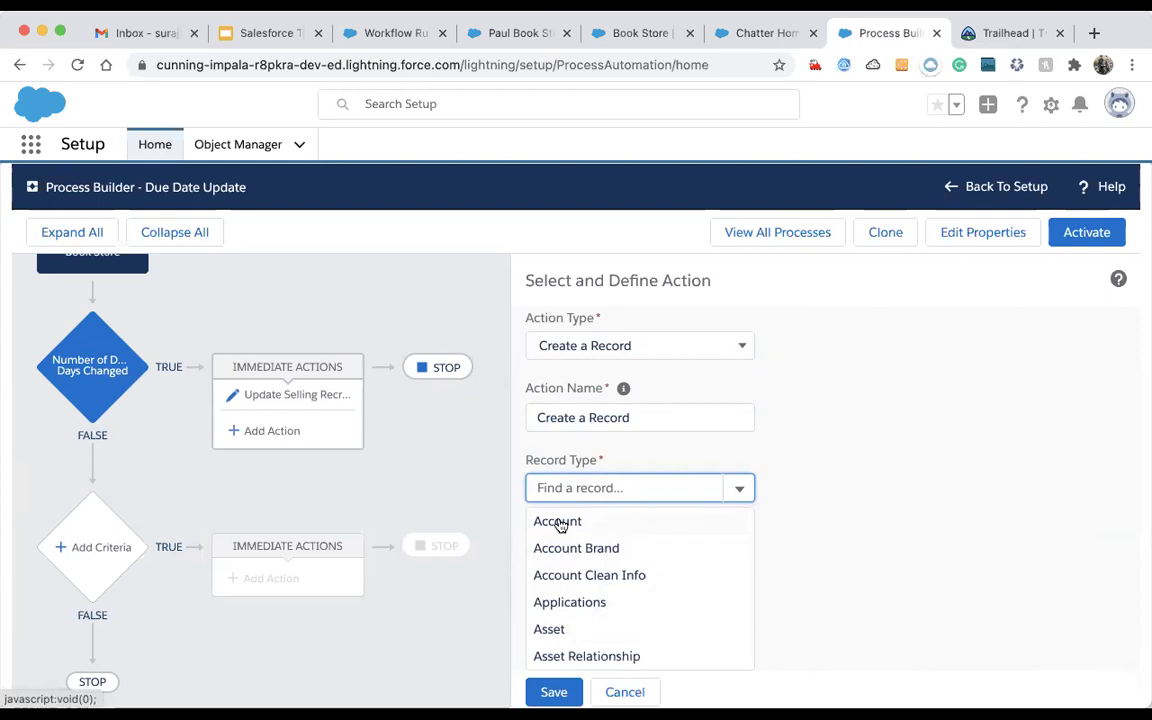
text(Sellin)
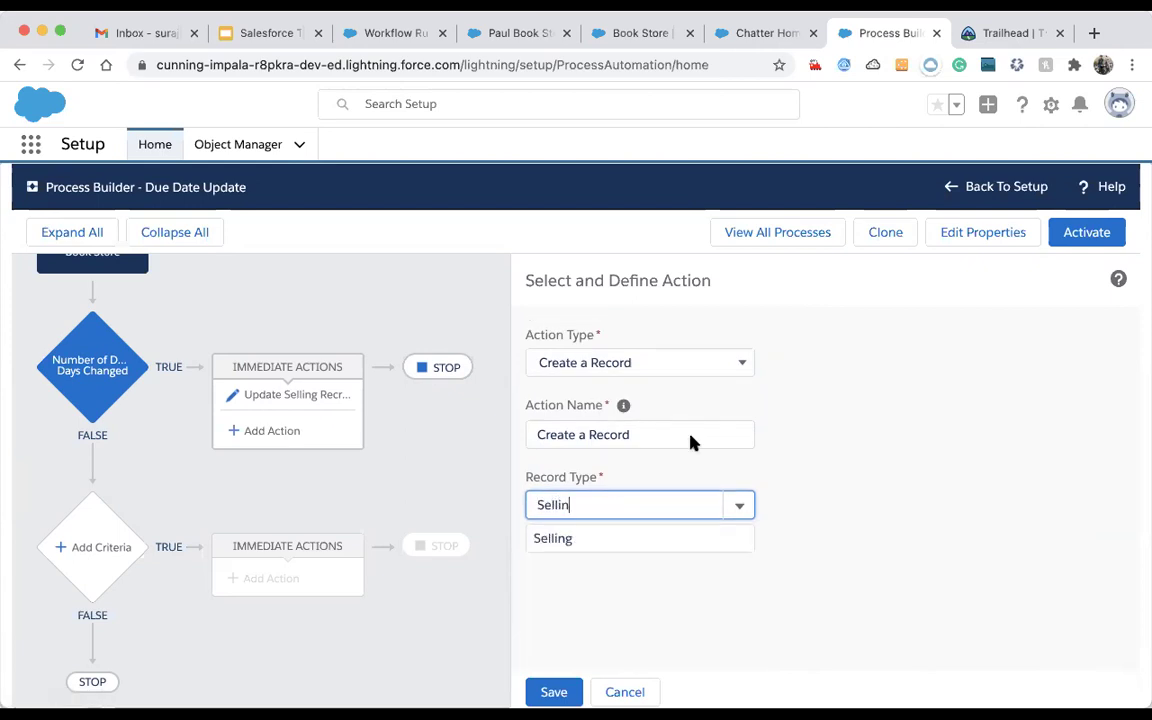
click(580, 537)
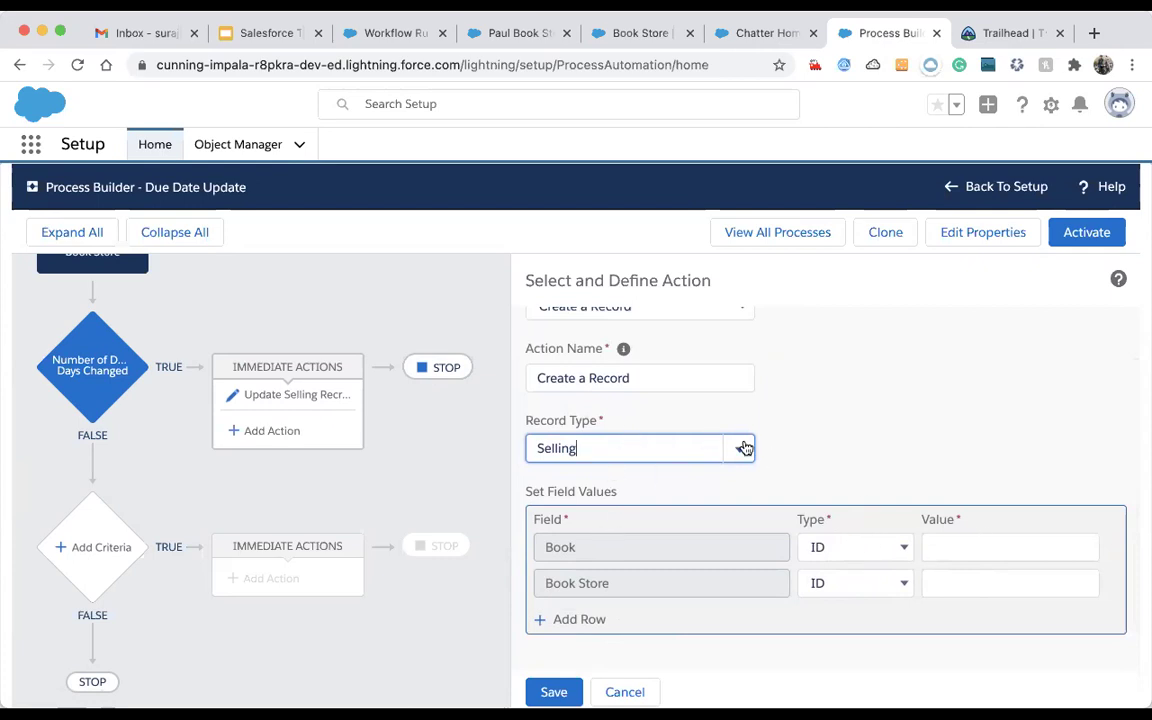
- Set the action's record type to Account, give Account Name the string value Test, and save the action
key(BackSpace)
text(Acc)
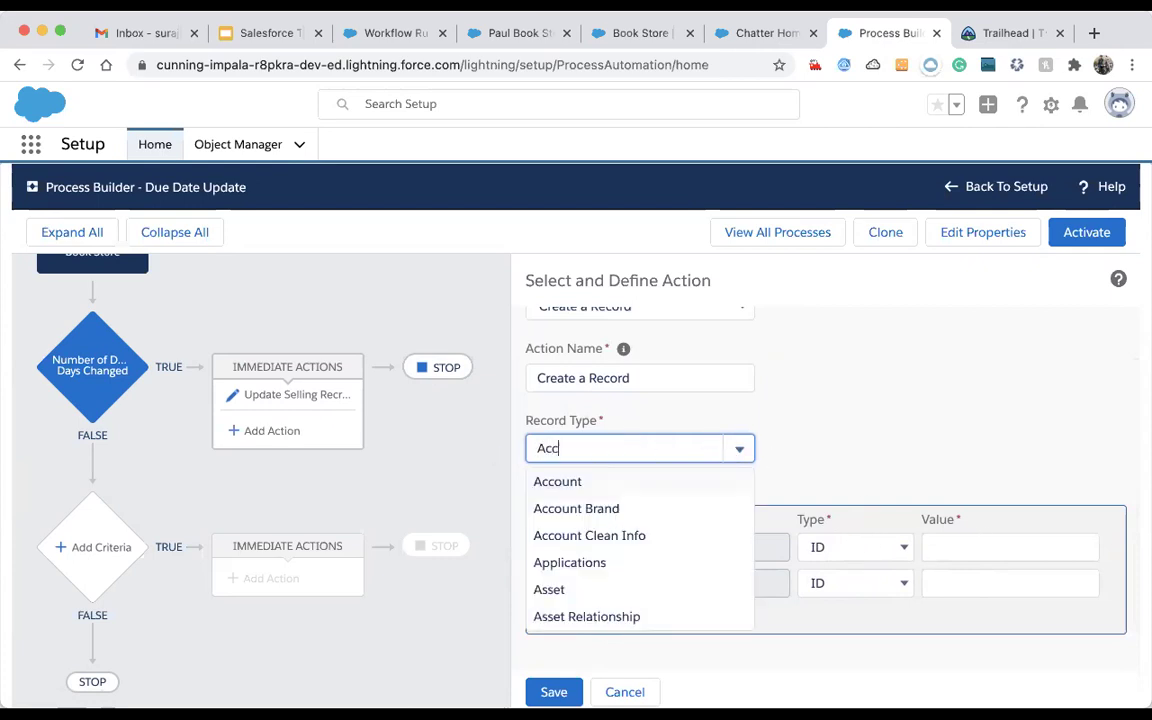
click(581, 487)
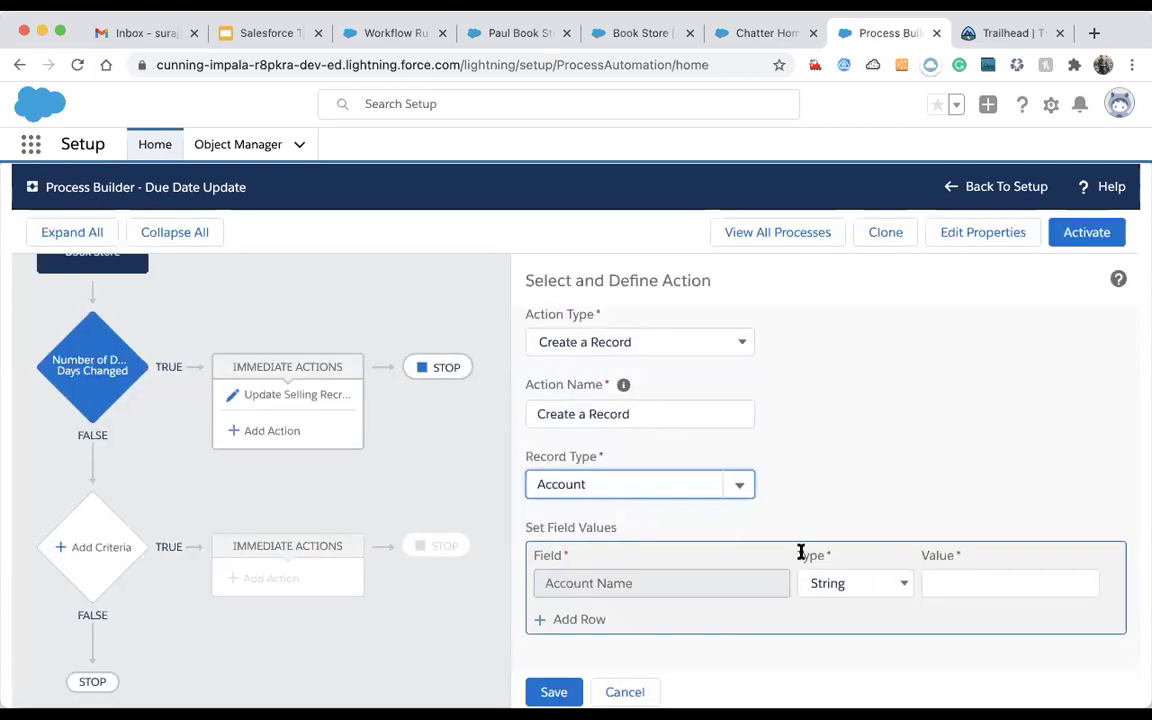
click(855, 593)
click(882, 537)
click(553, 692)
click(979, 580)
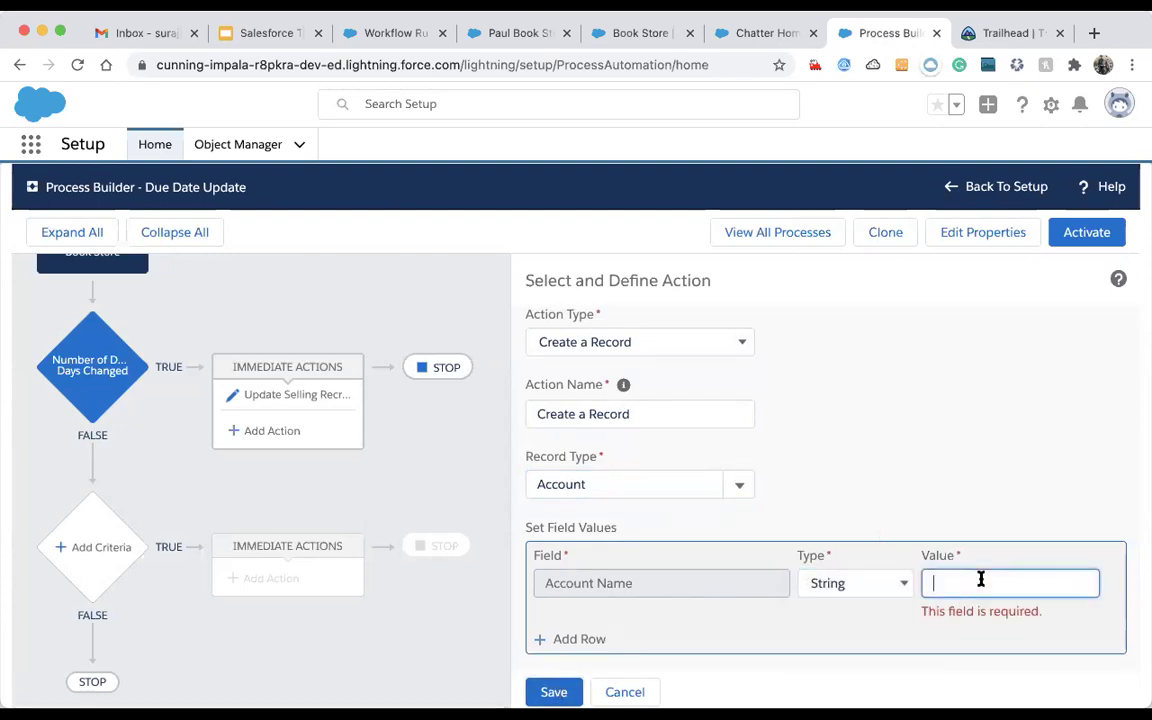
text(Test)
click(553, 692)
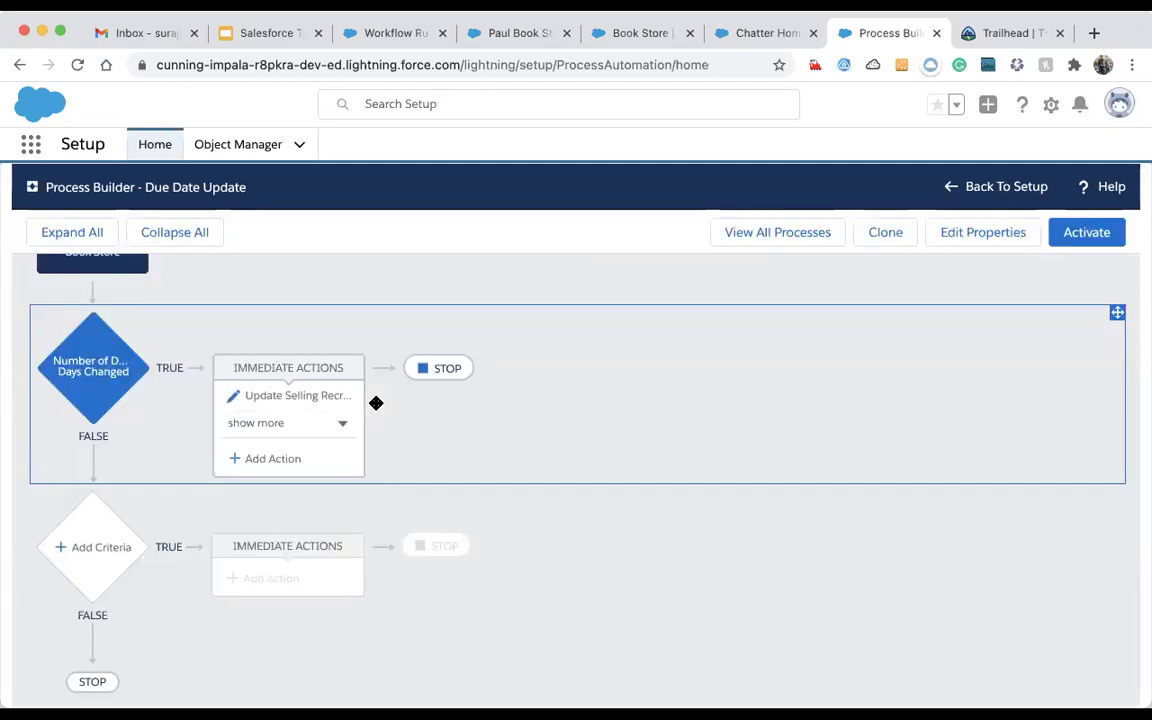
- Examine the full list of immediate actions under Number of Due Days Changed and the new action form, adding none
click(272, 424)
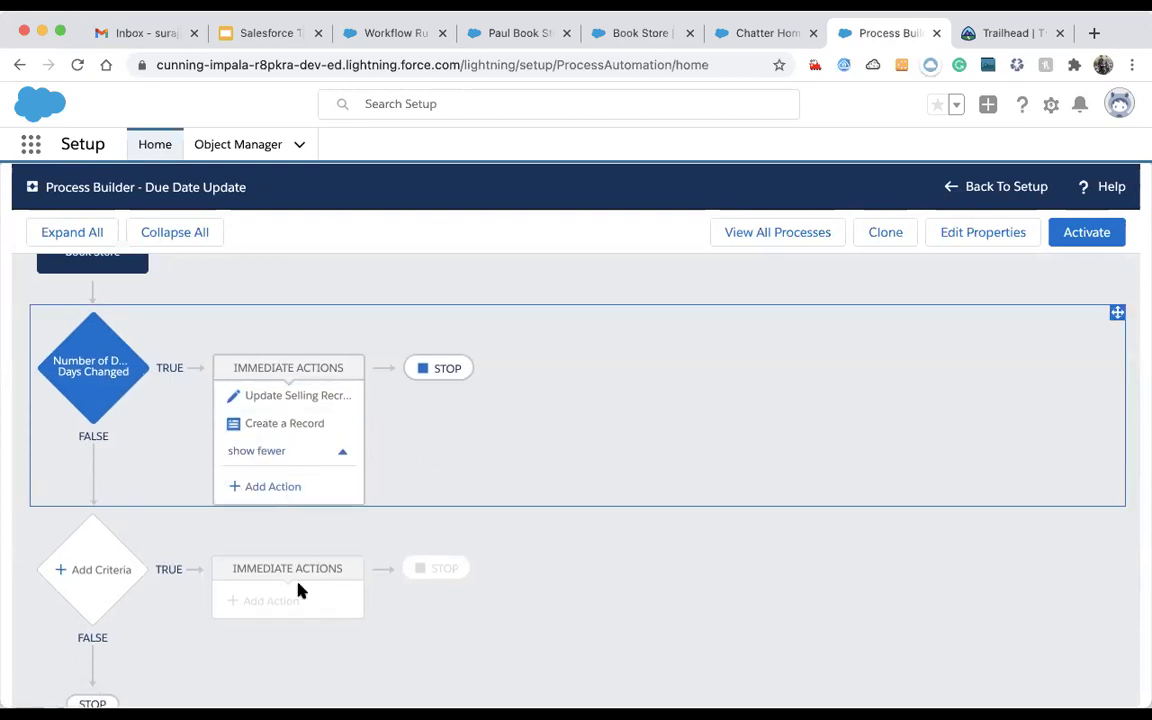
click(279, 490)
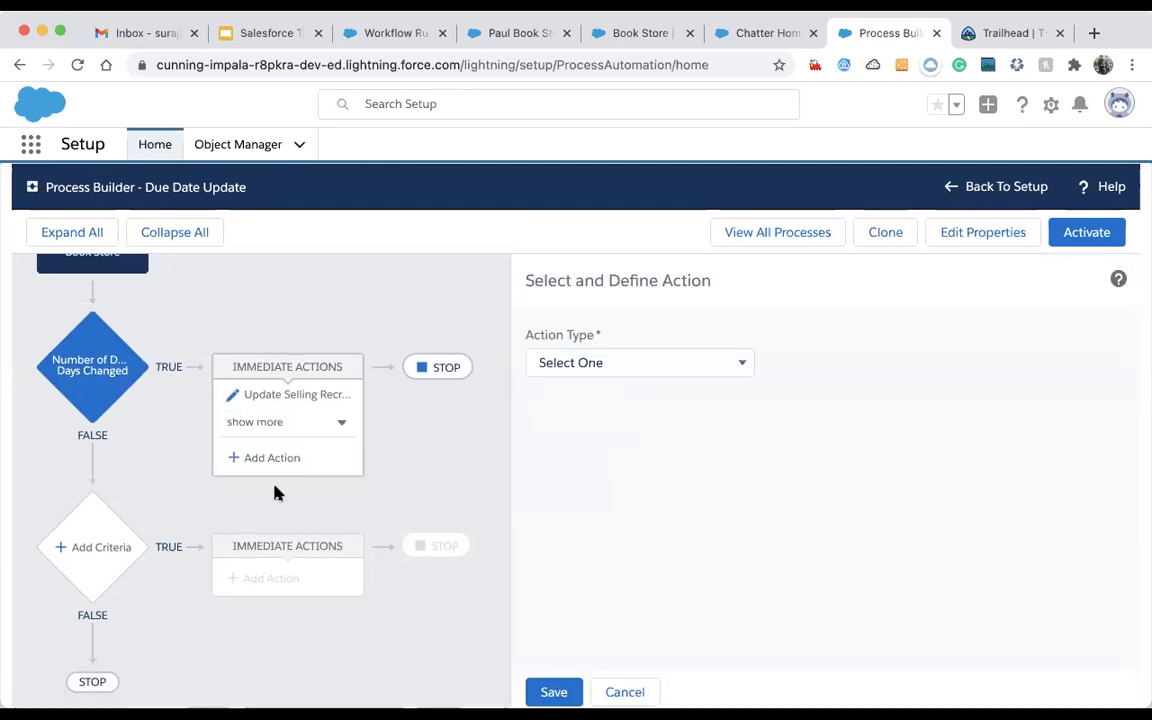
click(619, 692)
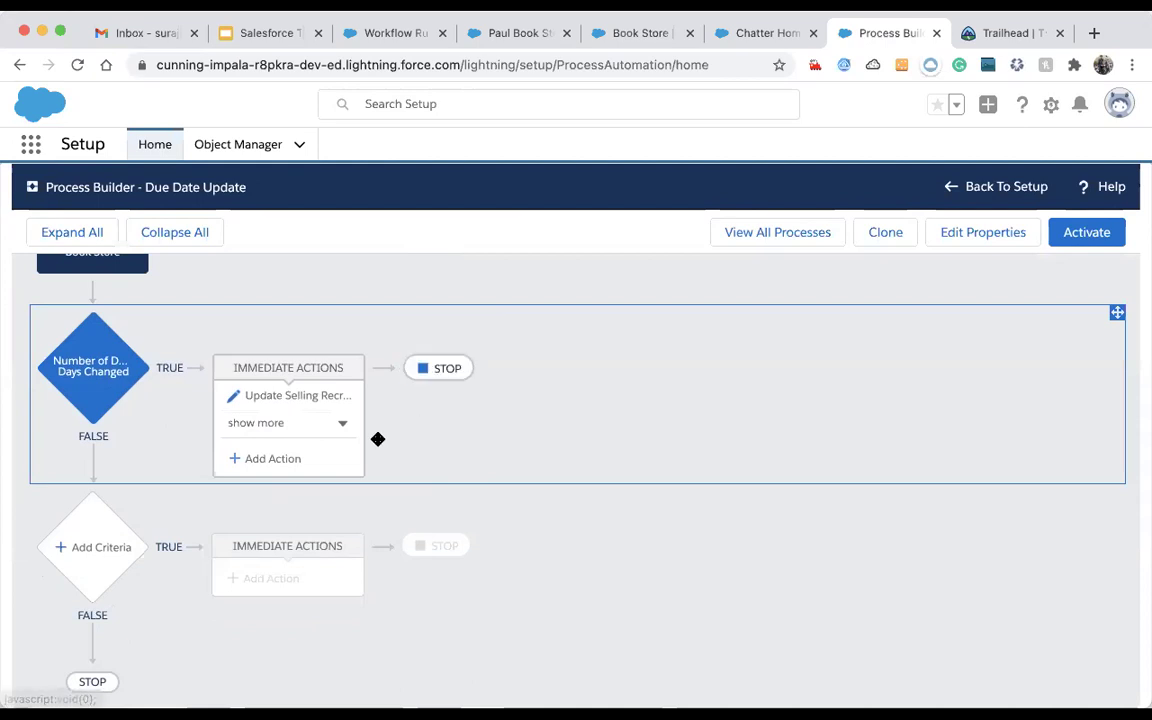
click(332, 424)
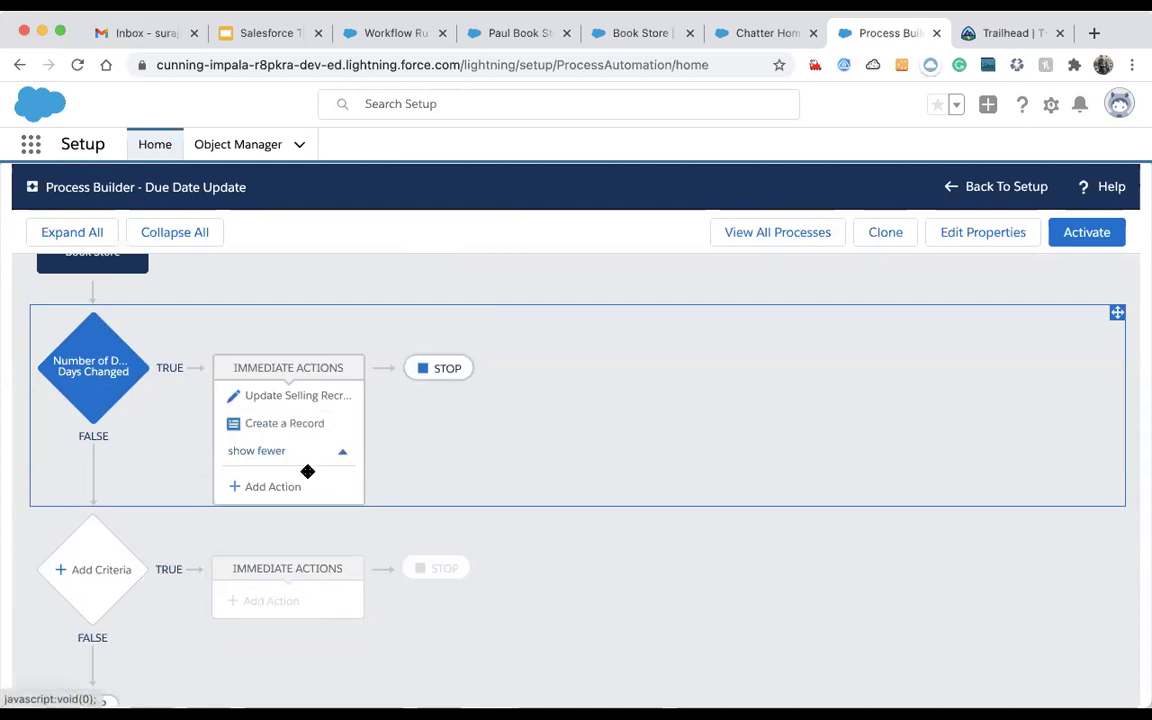
click(277, 486)
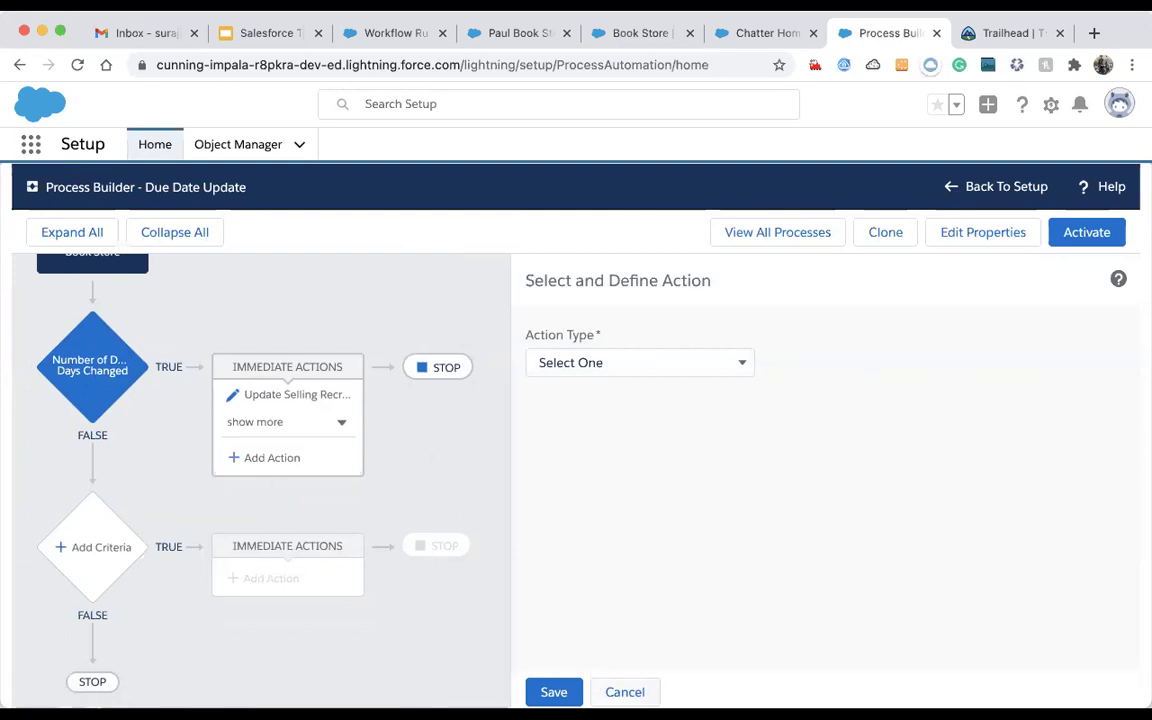
click(625, 692)
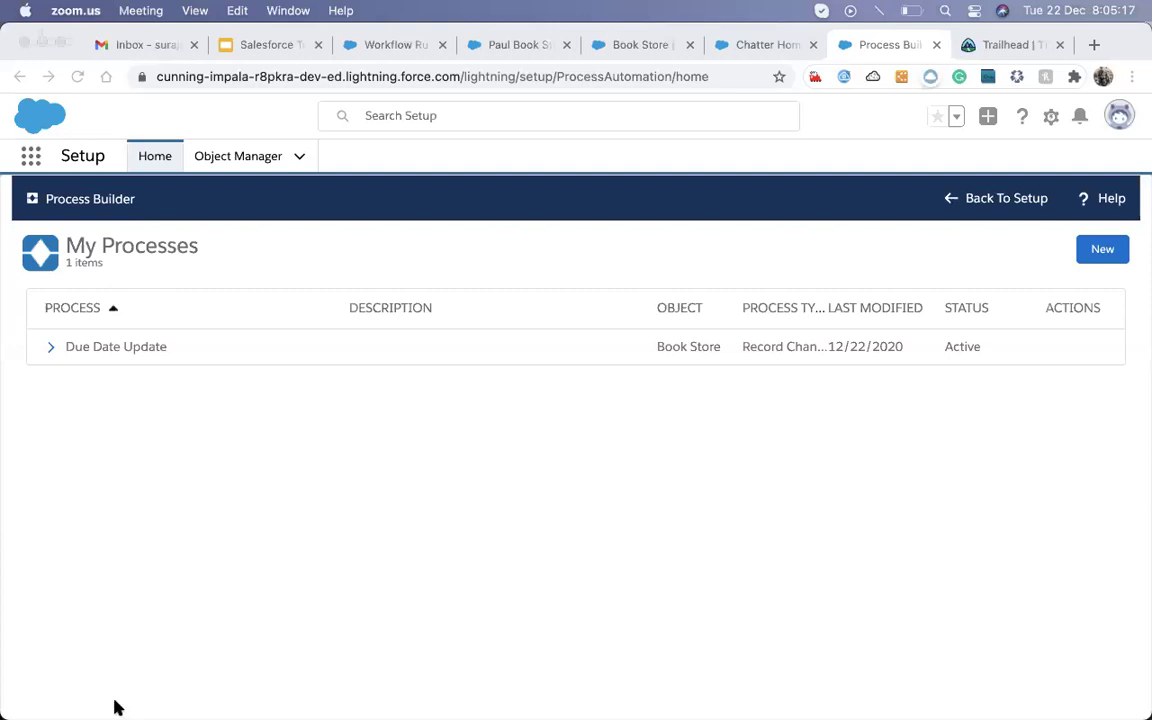
- Switch to the Book Store Management app and view the Game of Thrones selling record for Paul Book Store
mouse_move(113, 702)
click(588, 256)
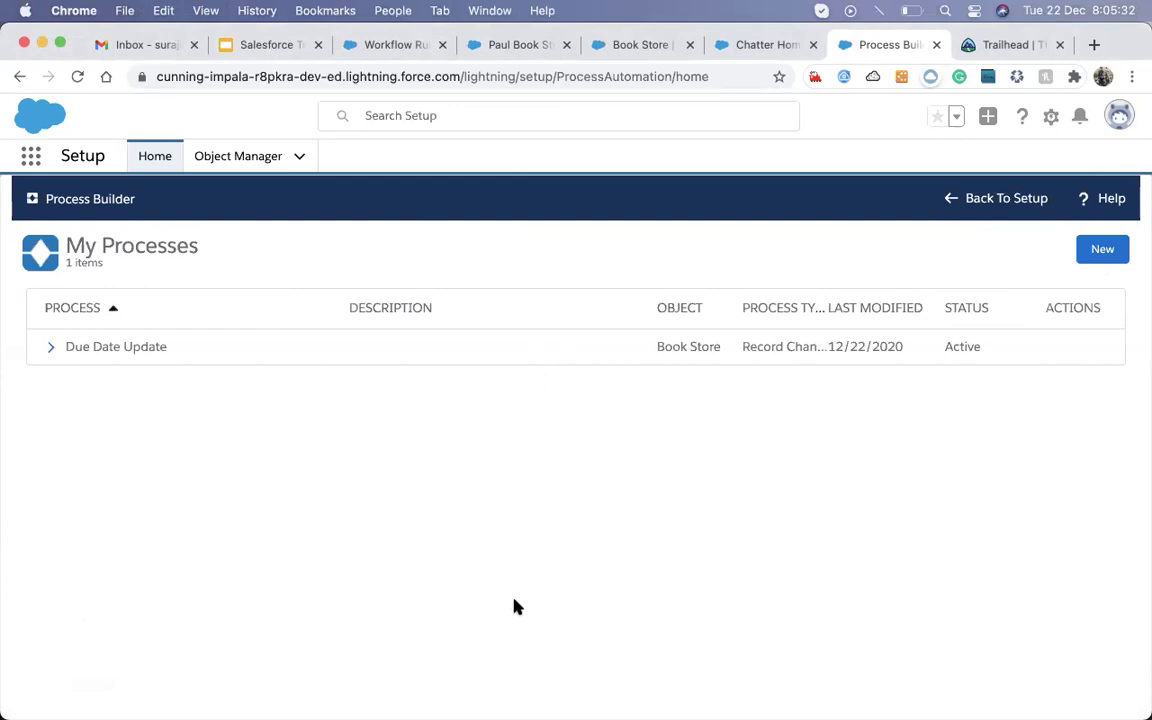
click(492, 45)
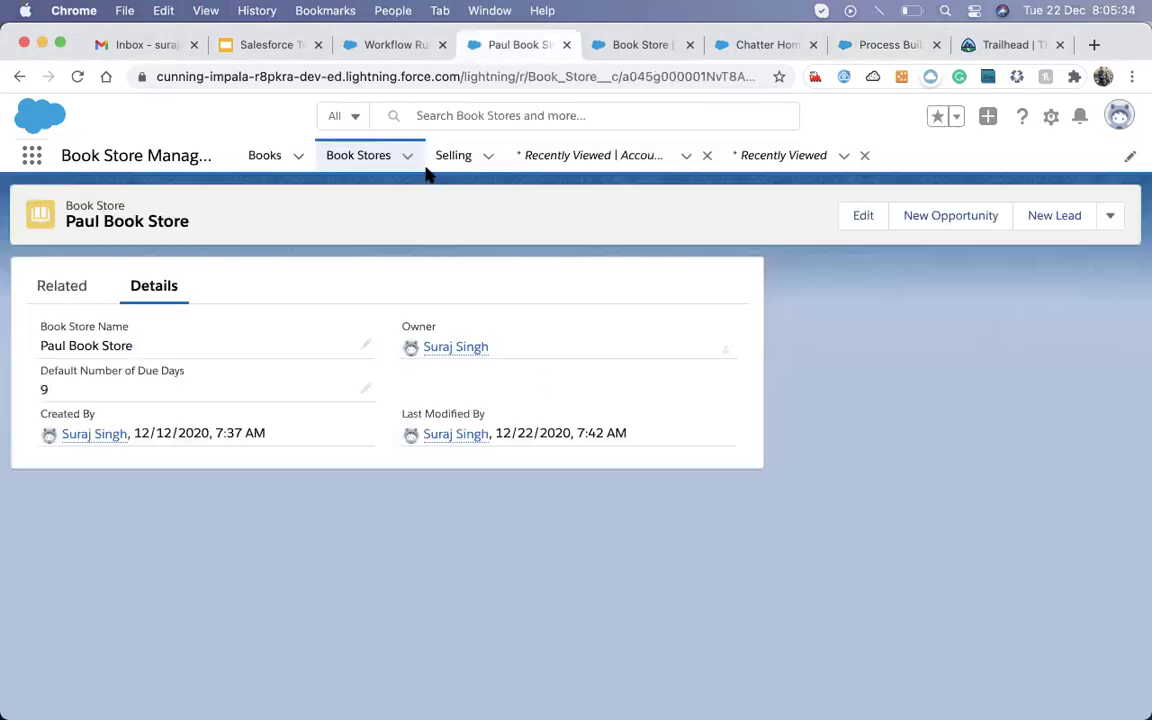
click(355, 155)
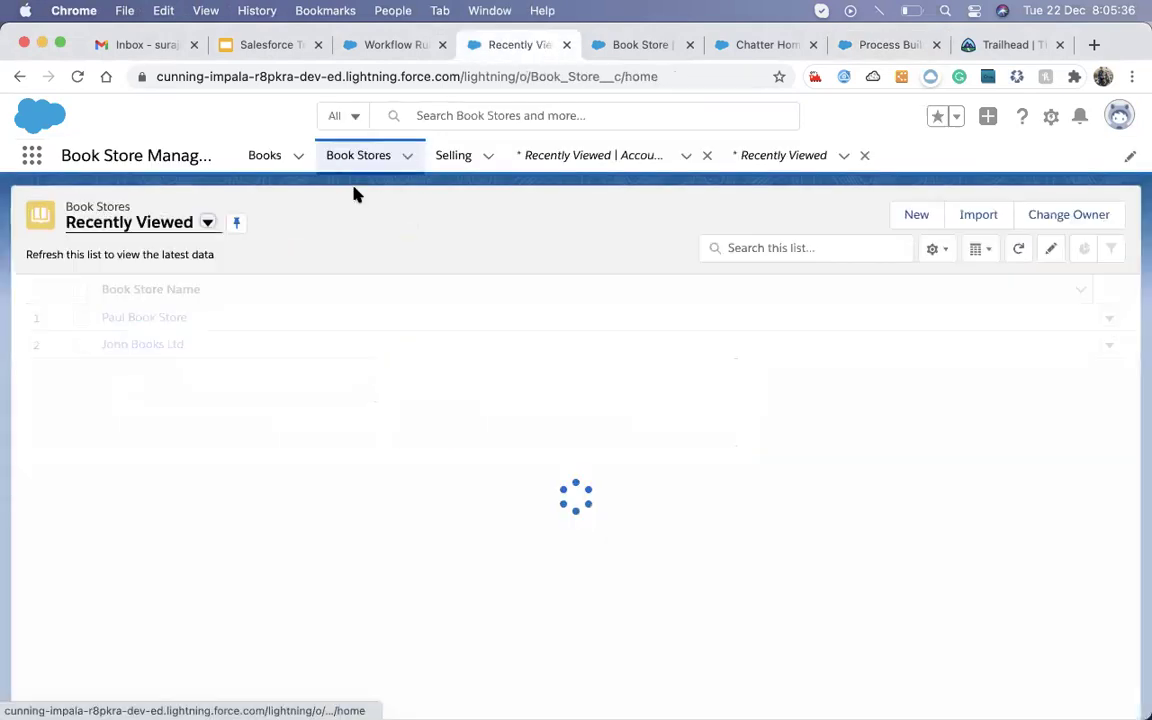
click(451, 158)
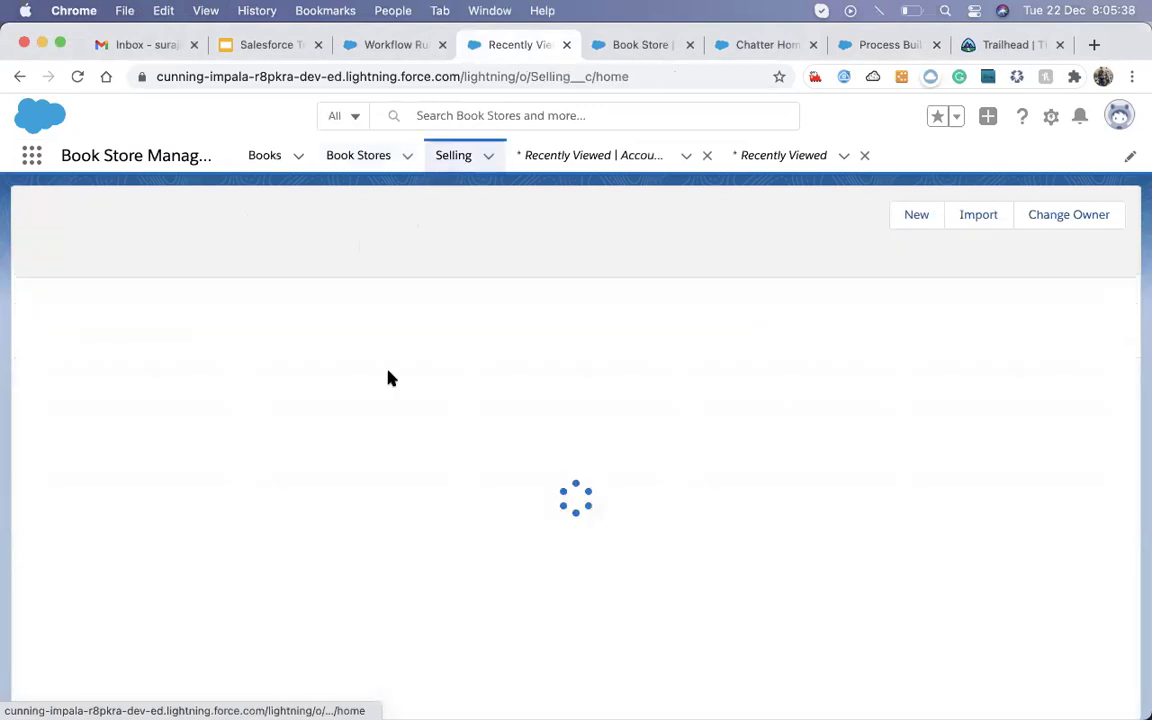
click(100, 318)
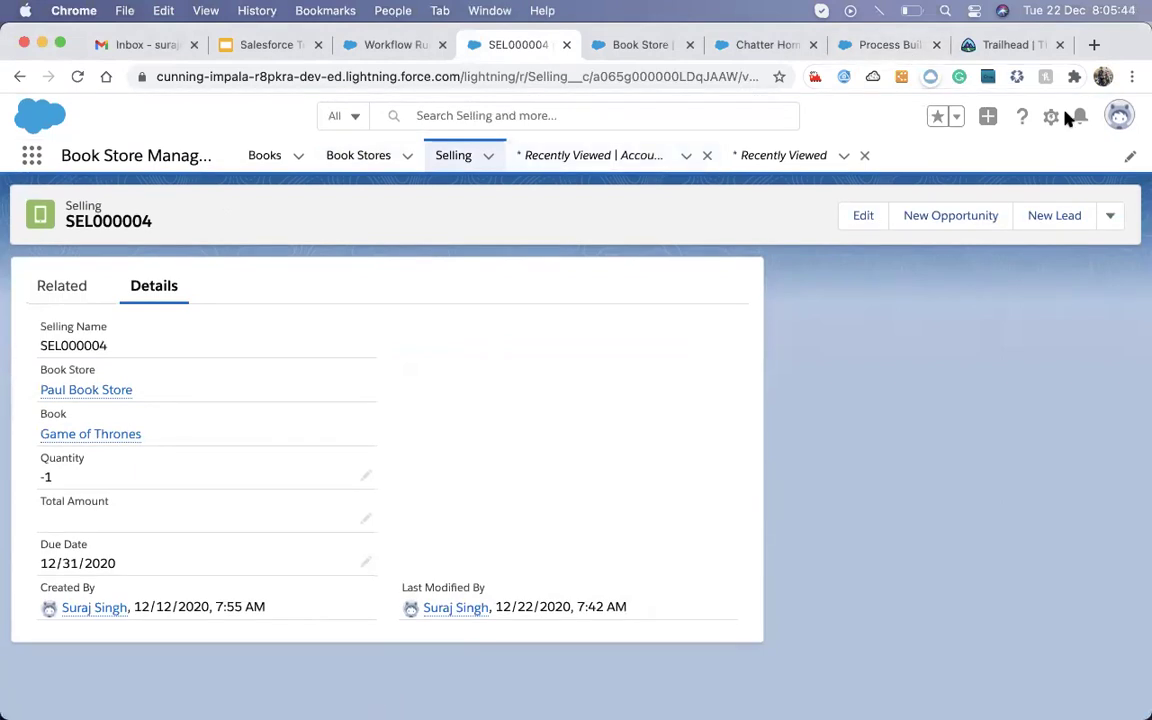
- Switch the org to Salesforce Classic and open the list of all tabs
click(1119, 116)
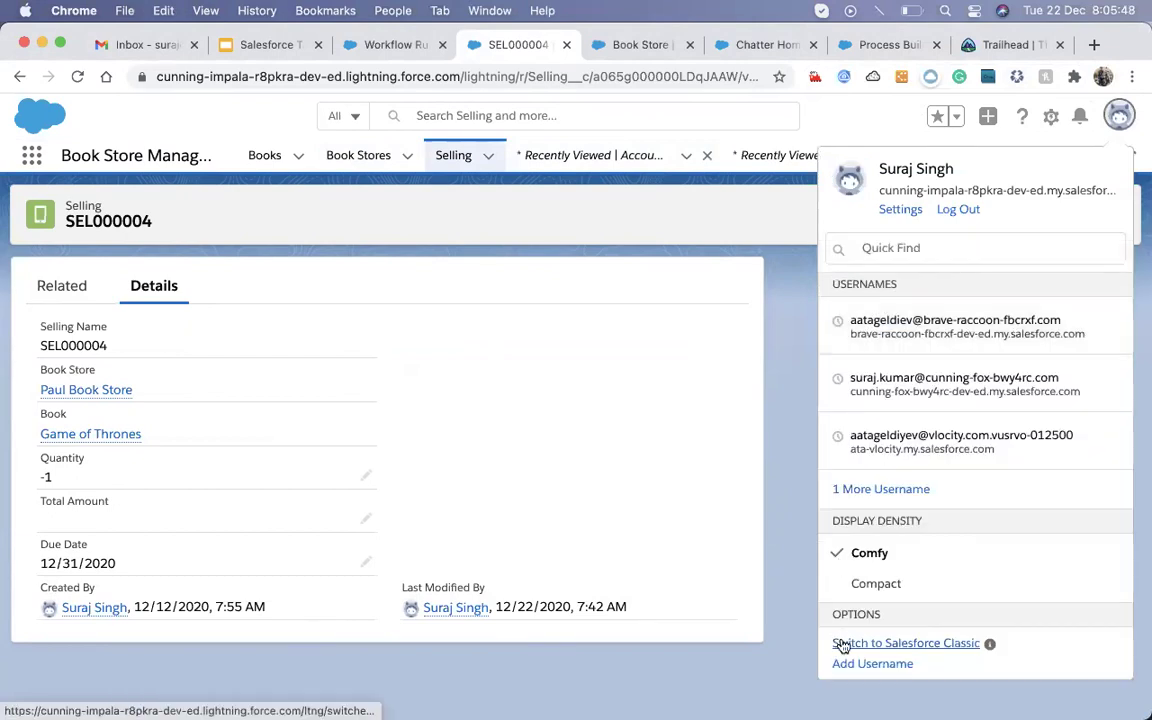
click(845, 644)
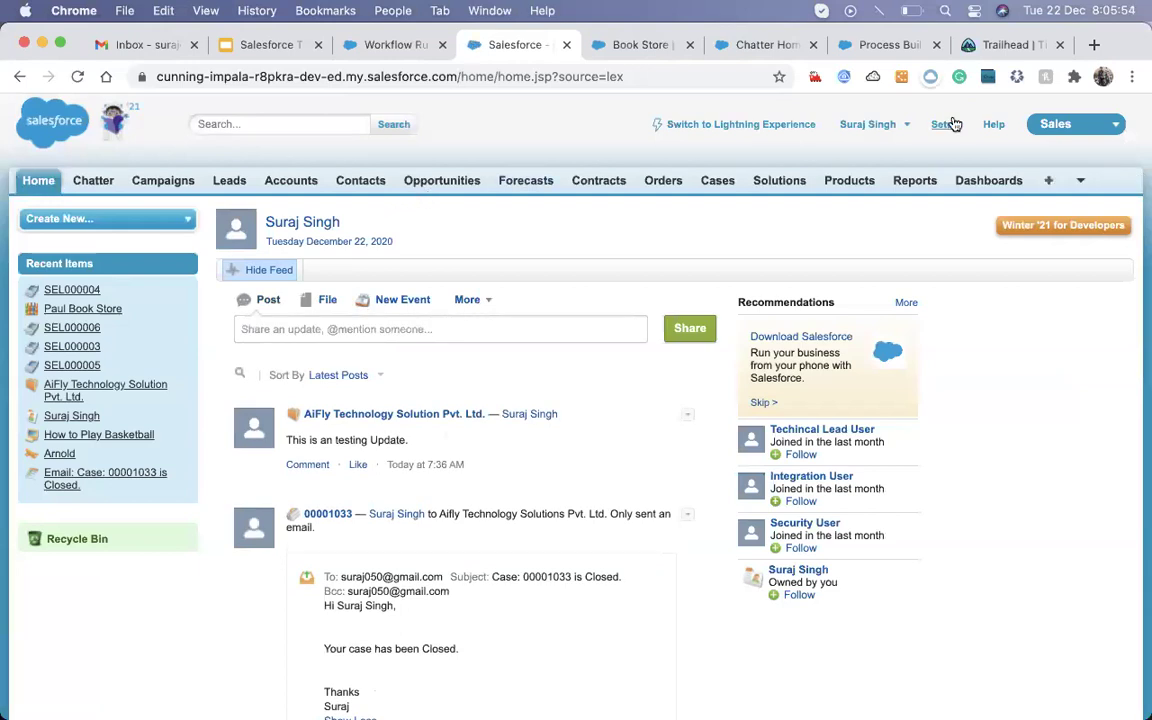
click(1022, 187)
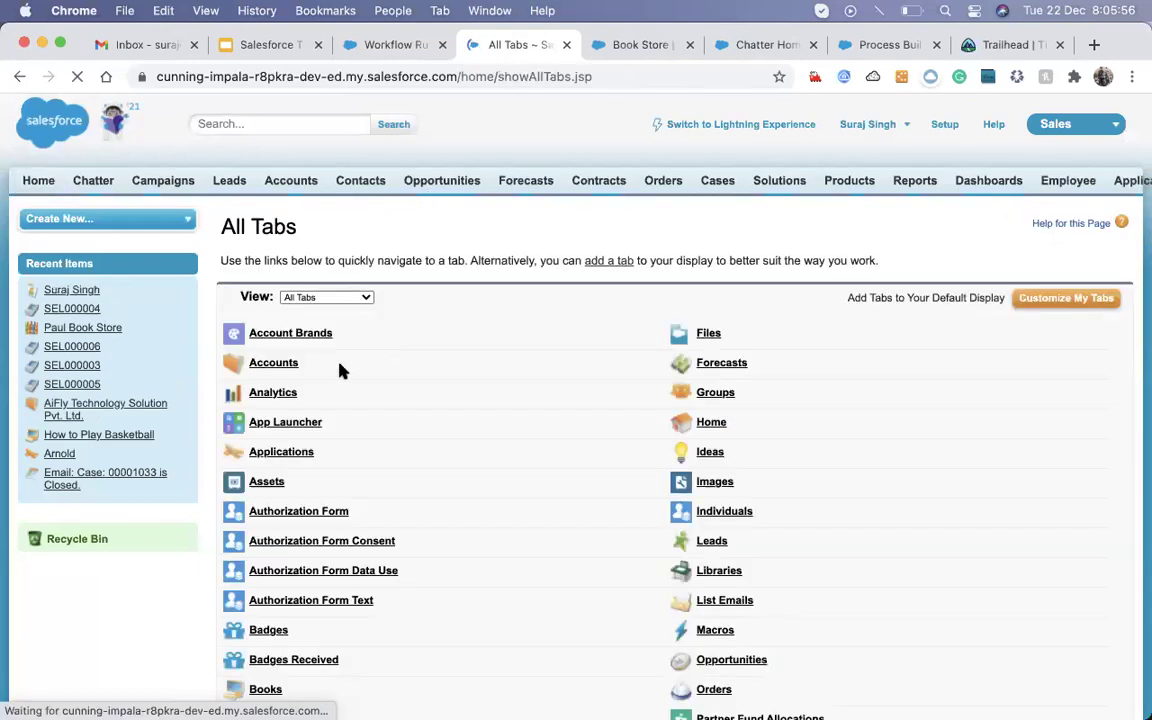
- Open selling record SEL000004, set its Quantity to 3 and save the record
click(72, 310)
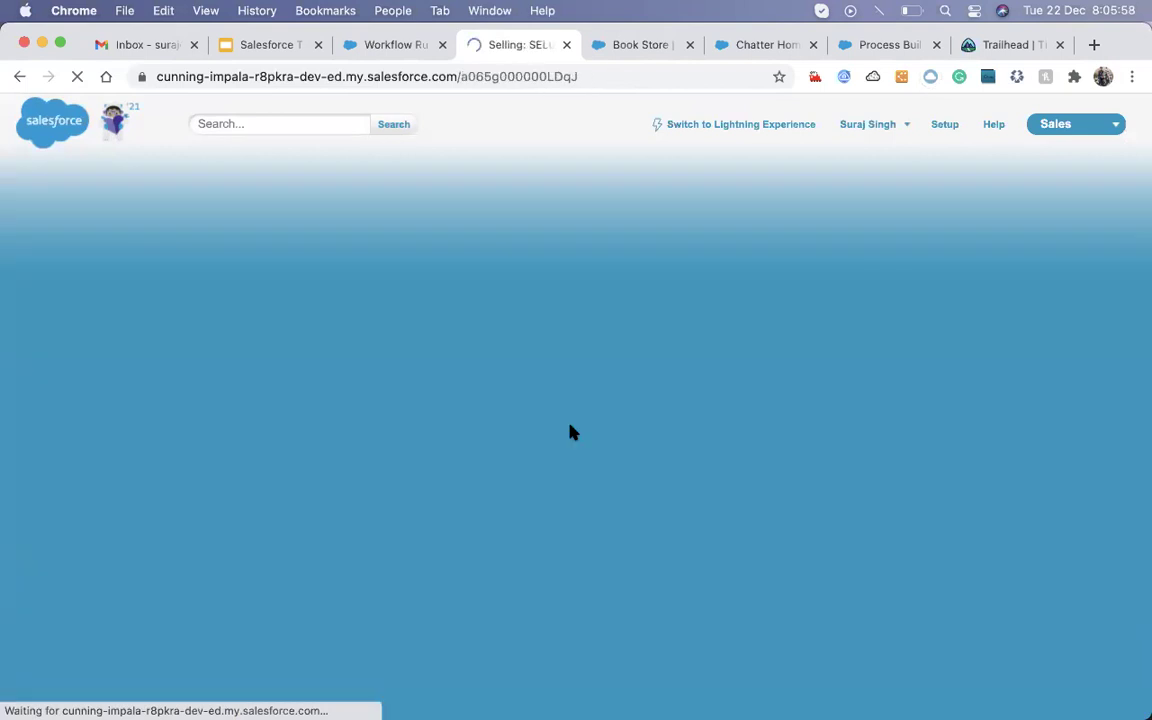
double_click(504, 390)
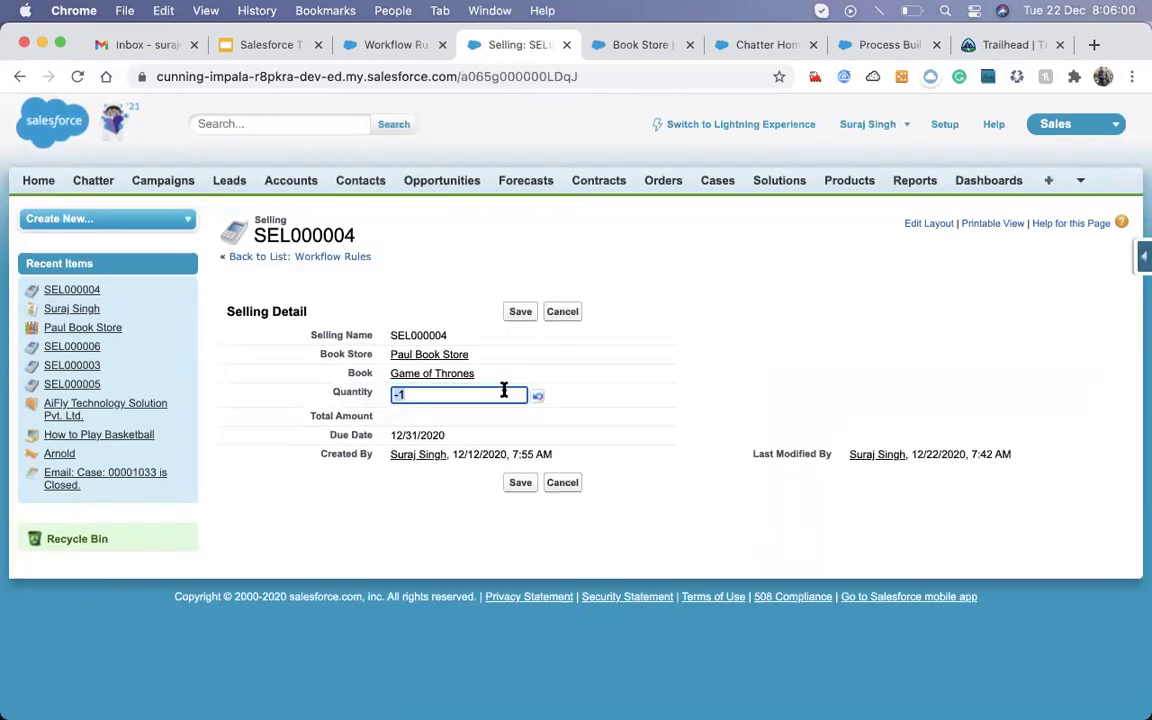
text(3)
click(520, 310)
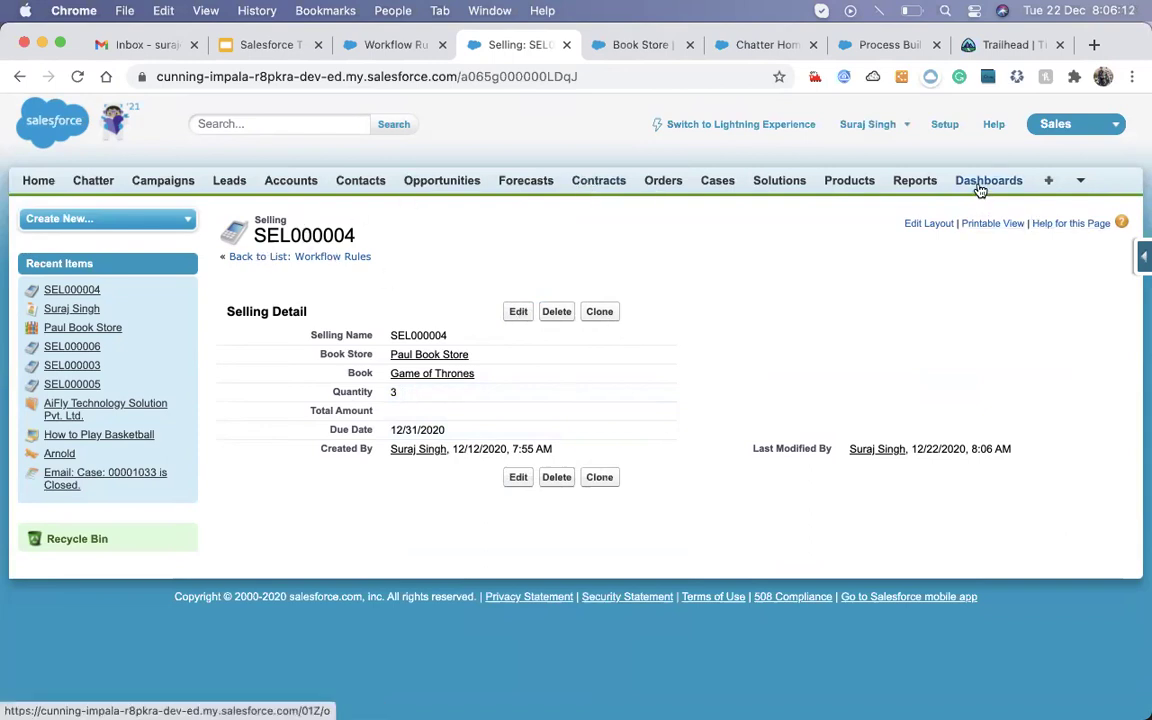
- Check the Due Date of selling record SEL000004
double_click(390, 429)
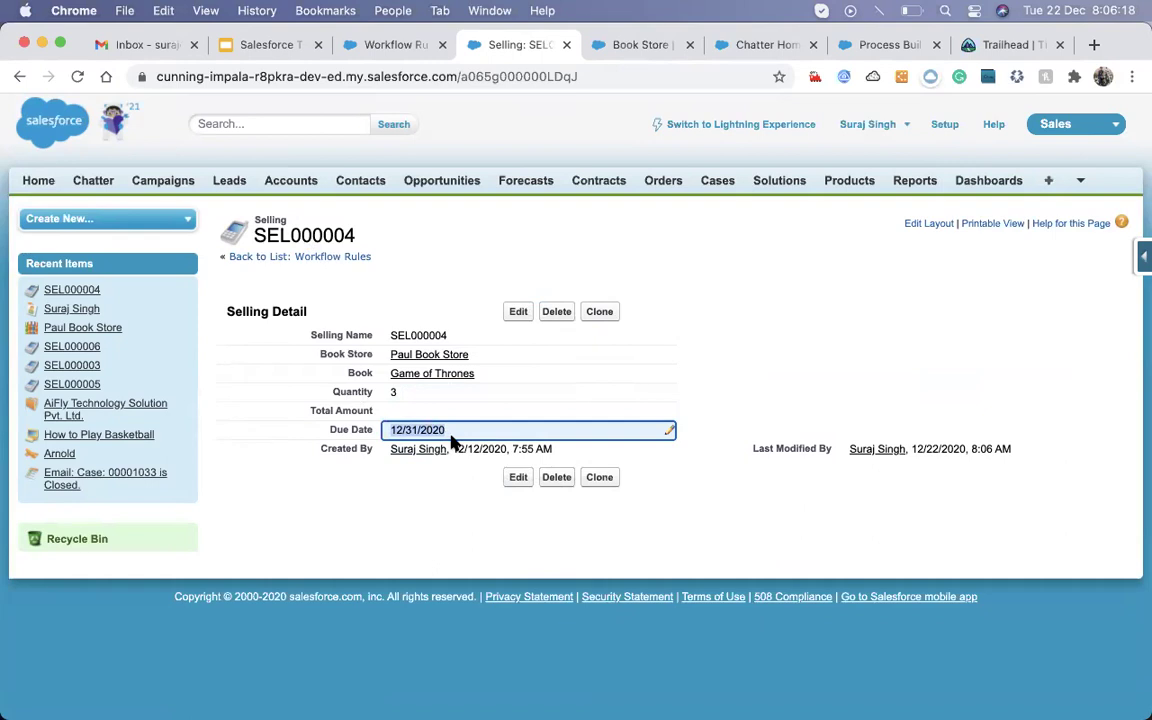
click(392, 431)
click(378, 481)
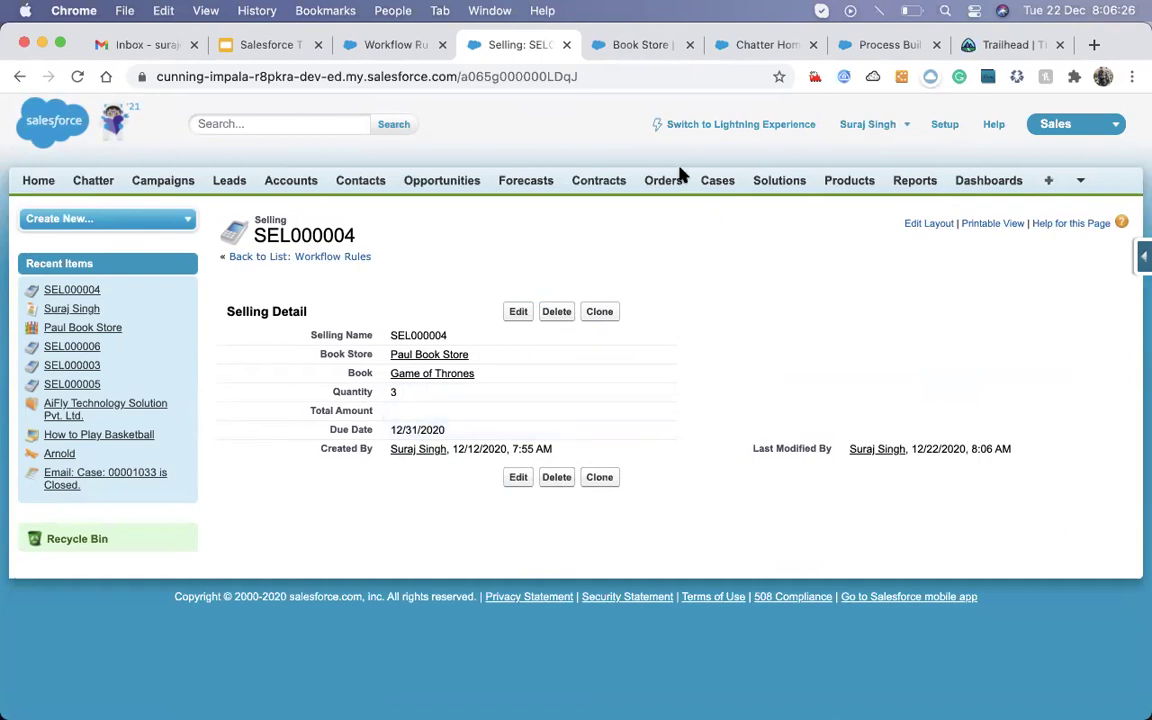
- Switch from the Calculate Total Amount workflow rule to Lightning Experience and show the Selling records list
click(386, 45)
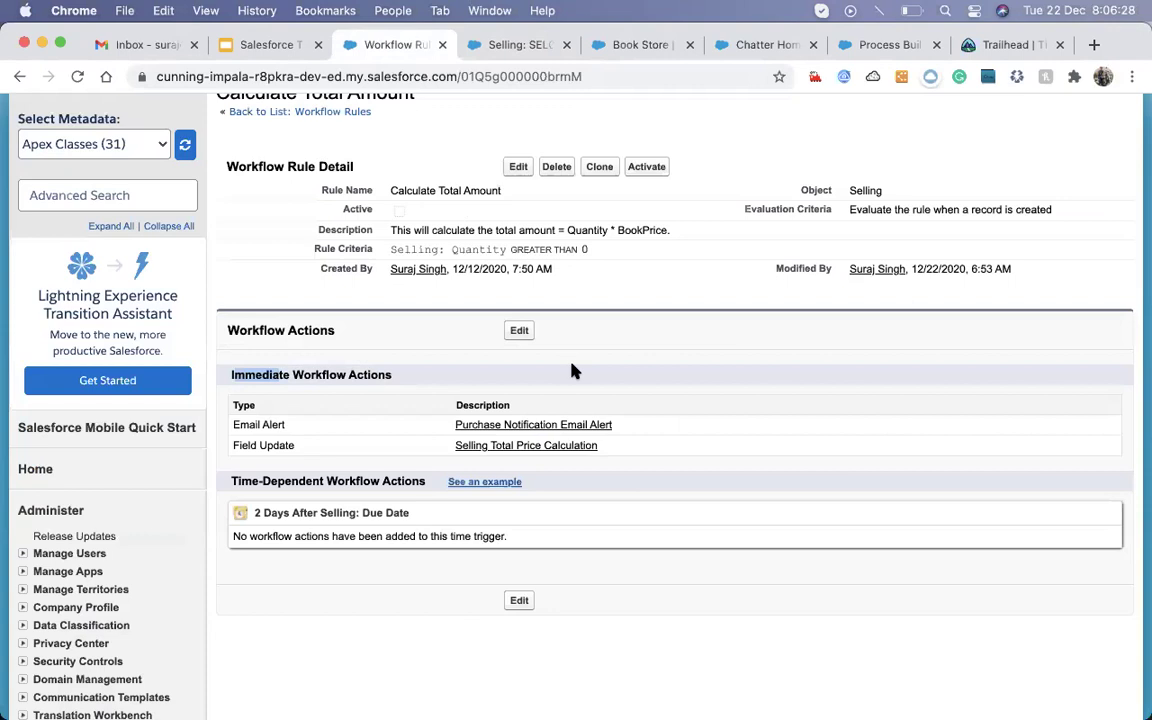
scroll(610, 362, up, 3)
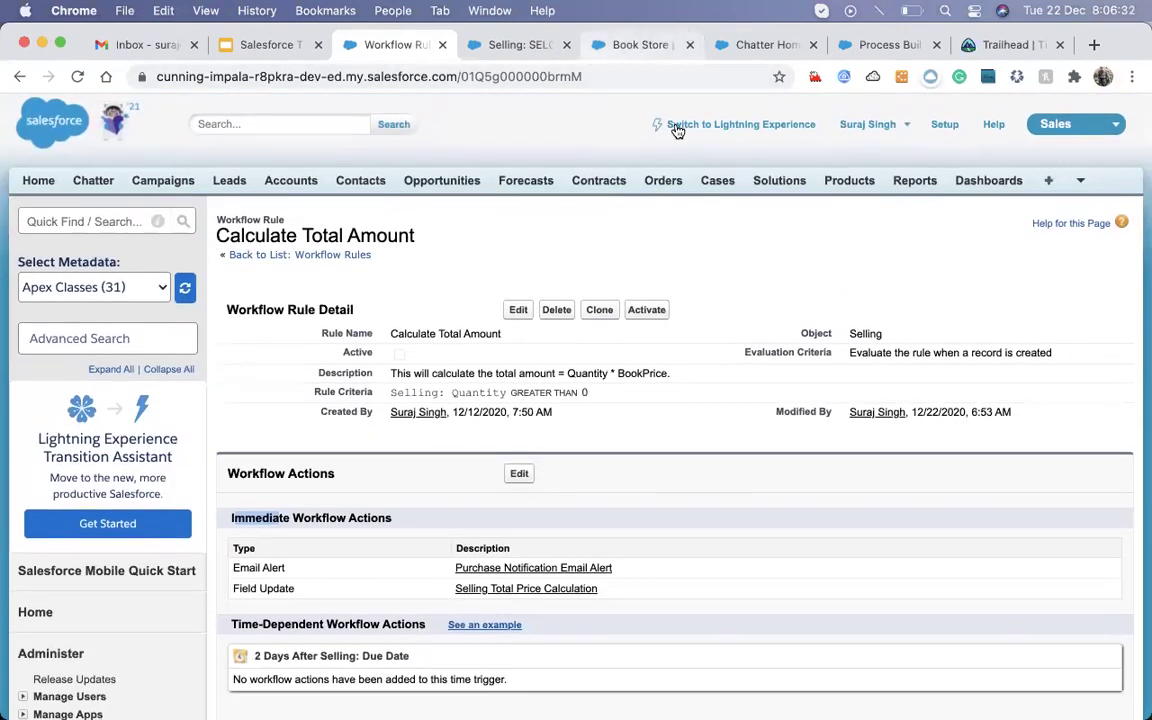
click(715, 124)
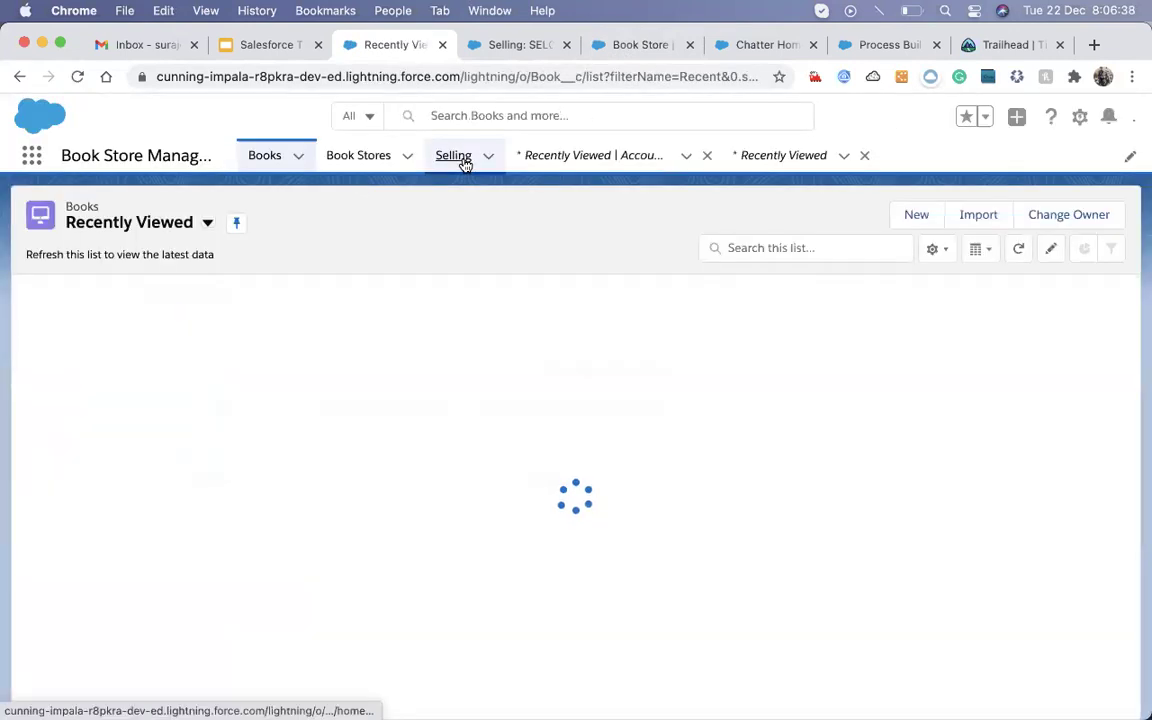
click(455, 158)
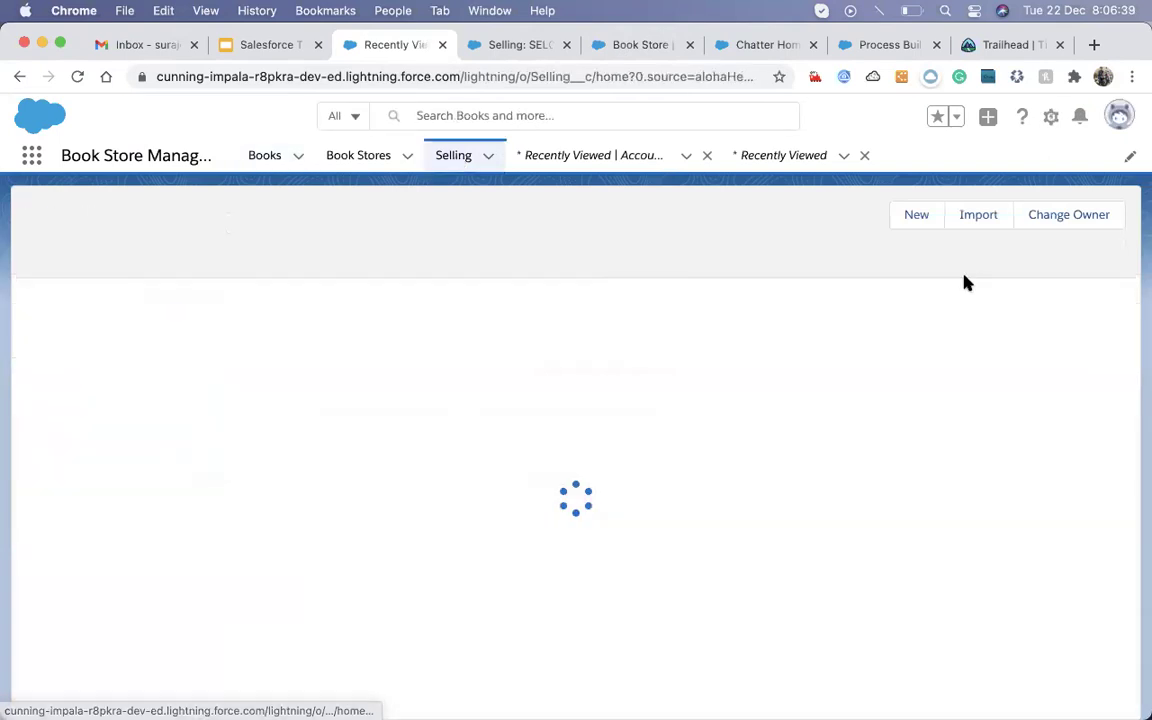
- Open the Selling object's Fields & Relationships in Object Manager
click(1047, 119)
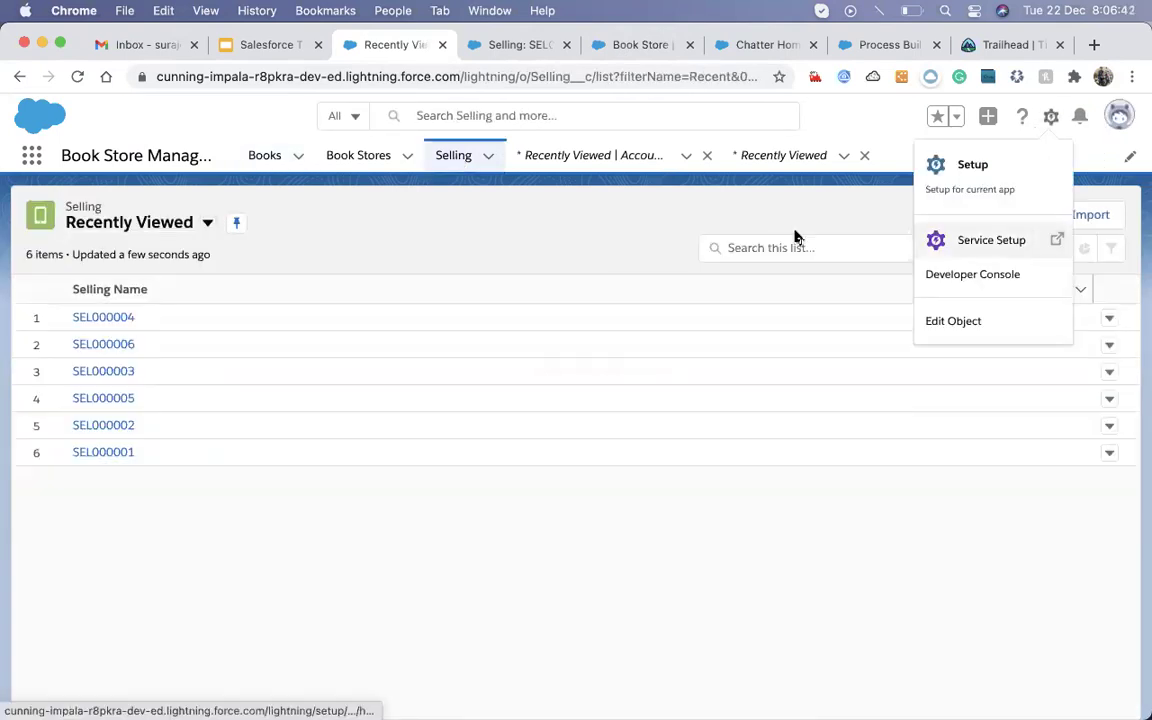
click(934, 255)
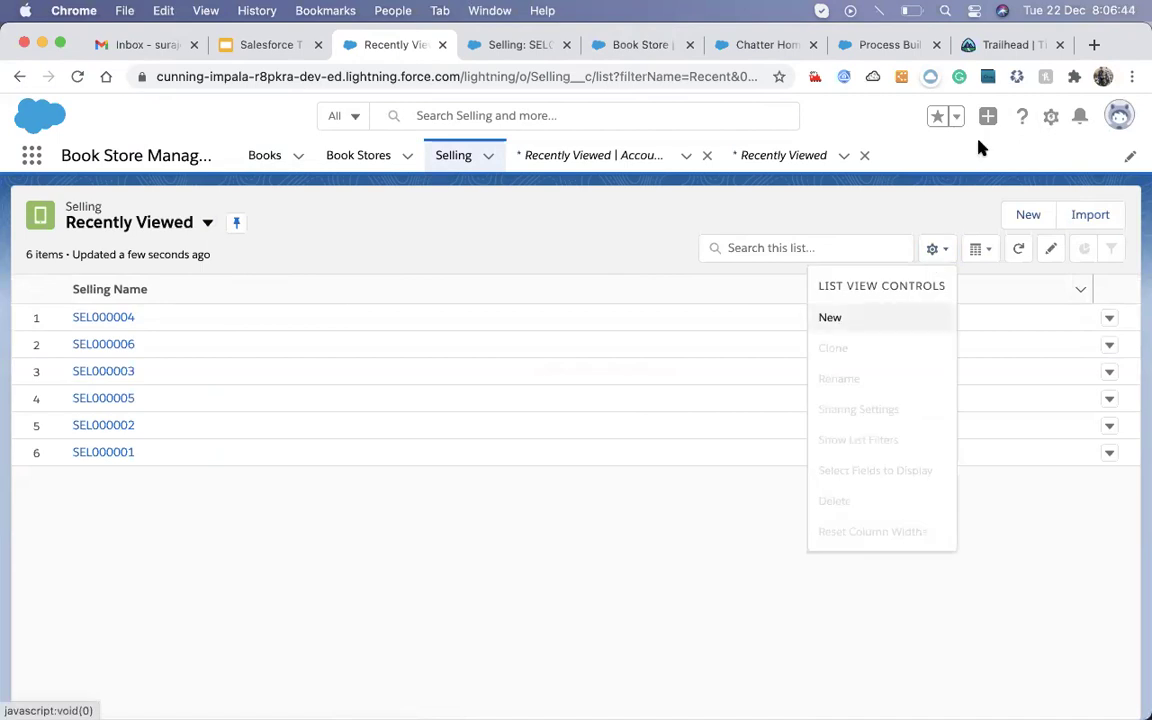
click(913, 200)
click(1050, 119)
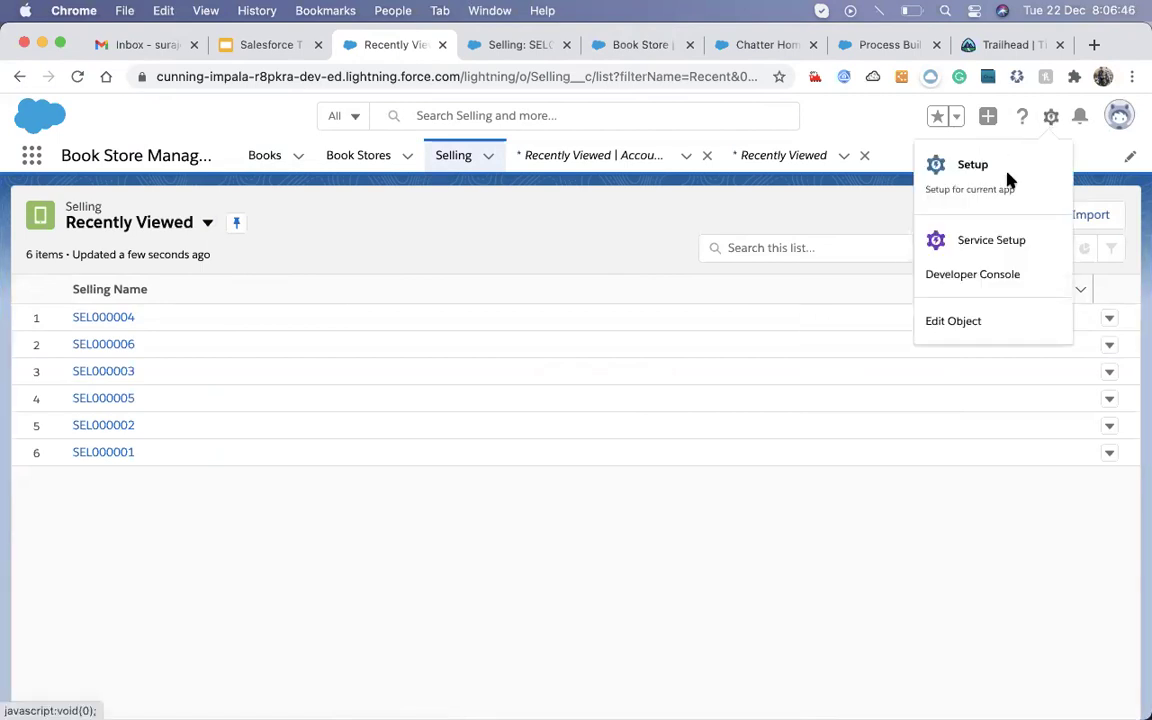
click(944, 323)
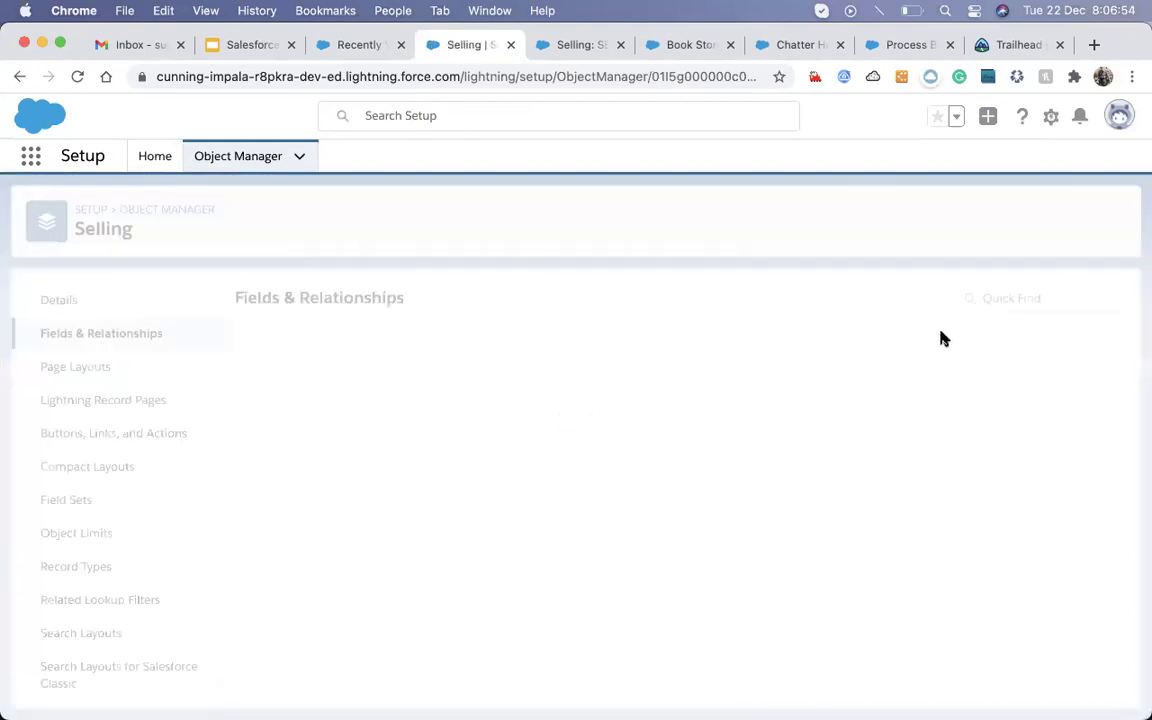
- Start a new custom field on the Selling object with the Checkbox data type
click(722, 298)
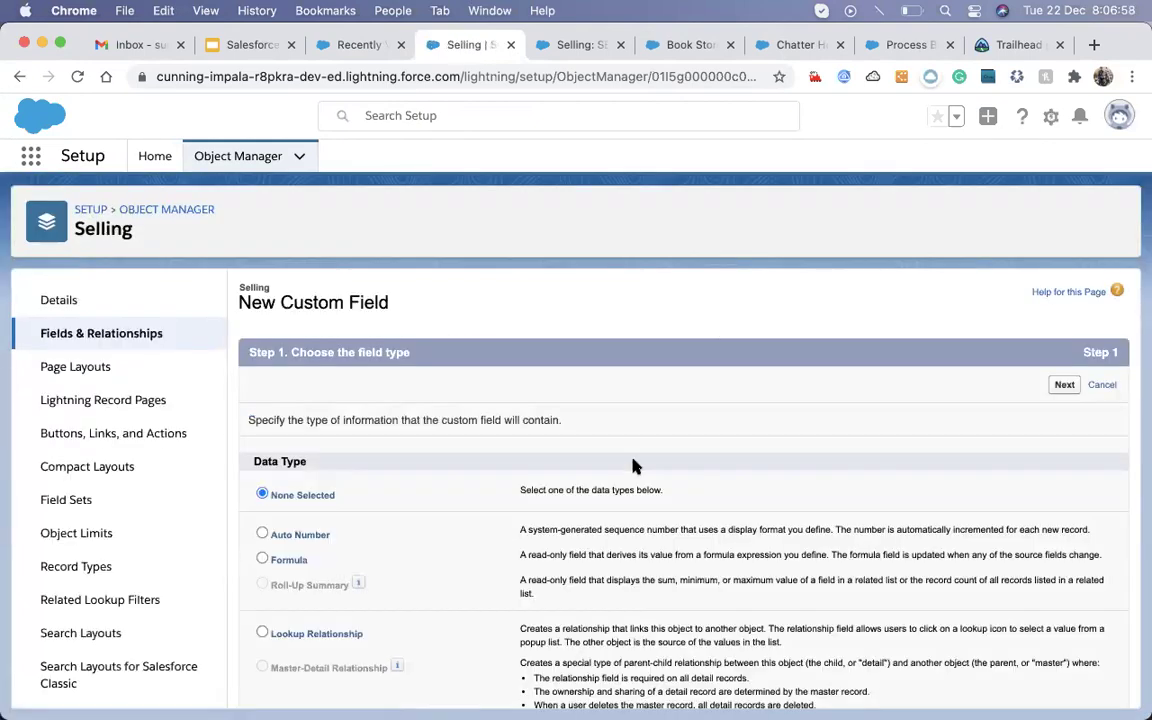
scroll(633, 465, down, 5)
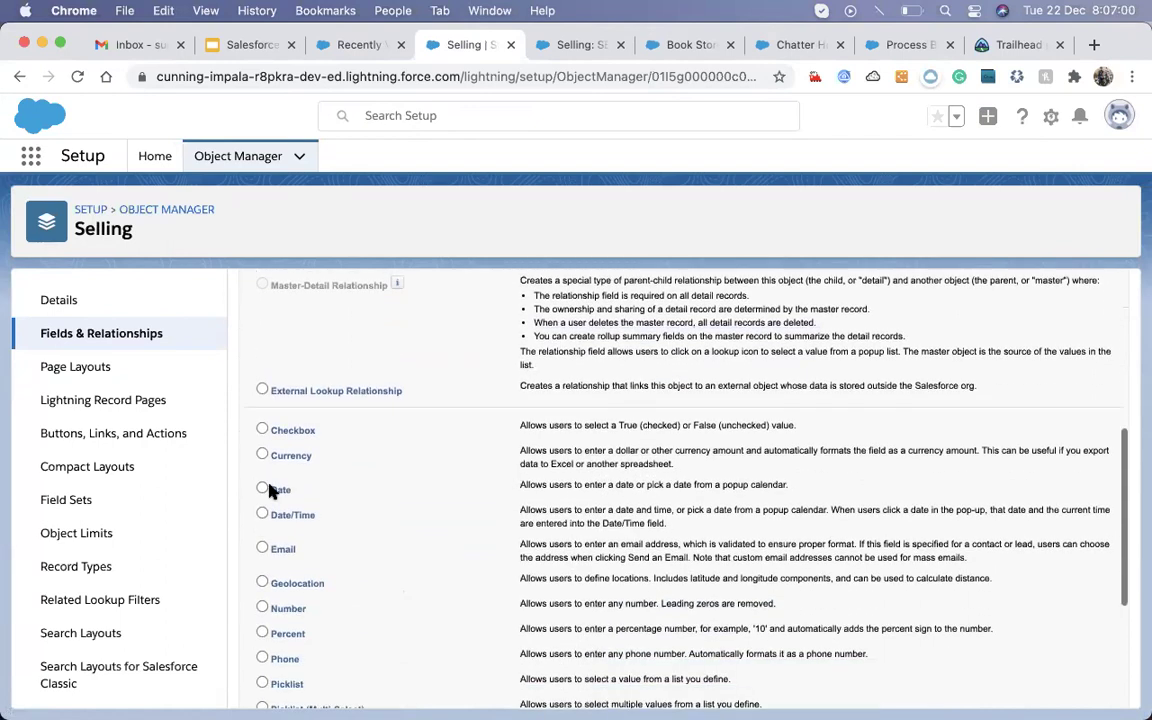
click(261, 430)
scroll(576, 360, up, 5)
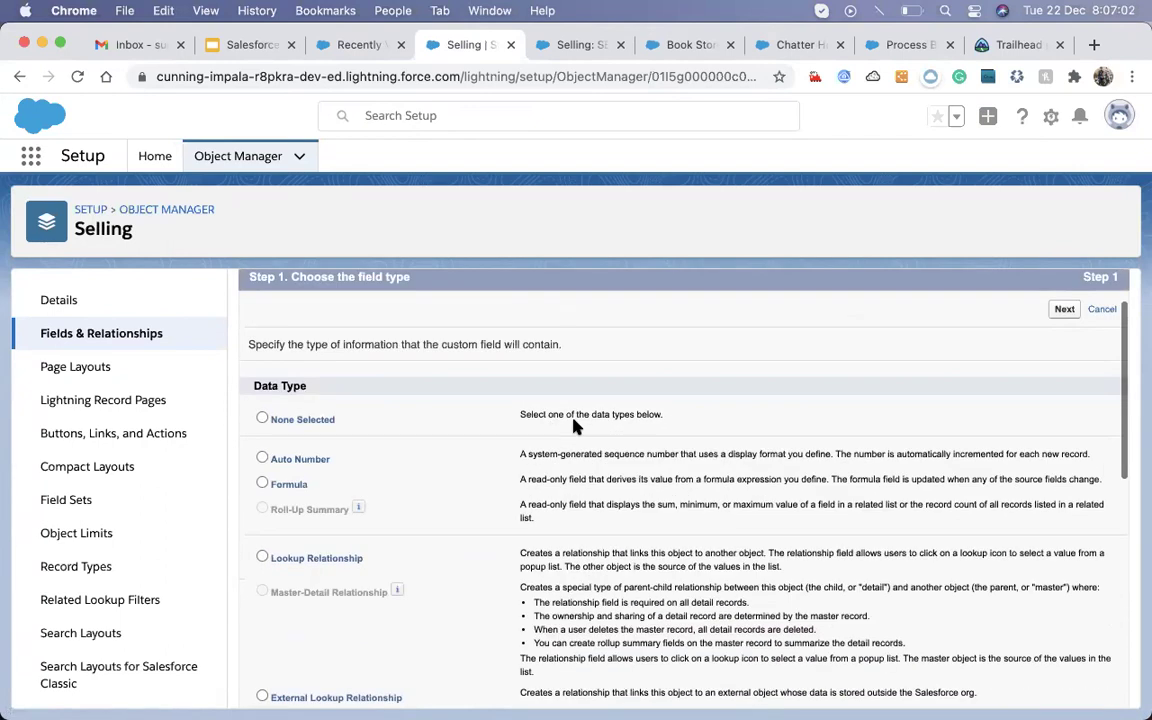
click(1060, 384)
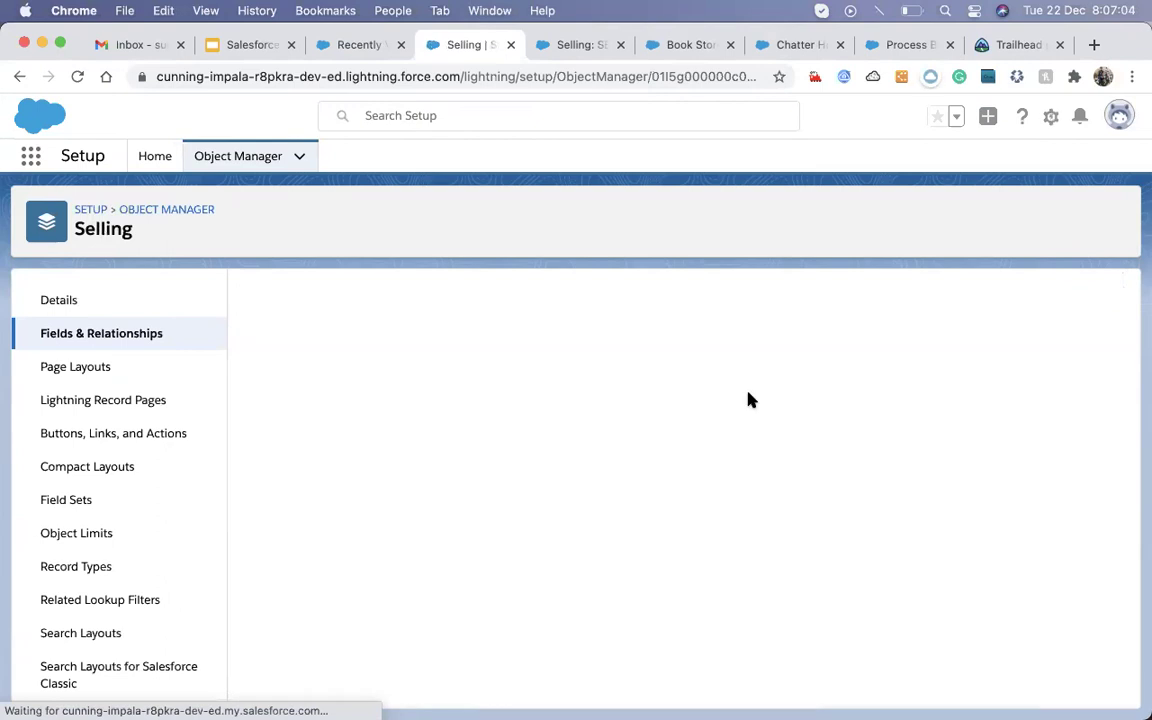
- Label the checkbox field Payment Confirmed, keeping the default value Unchecked, and proceed to field-level security
text(Pa)
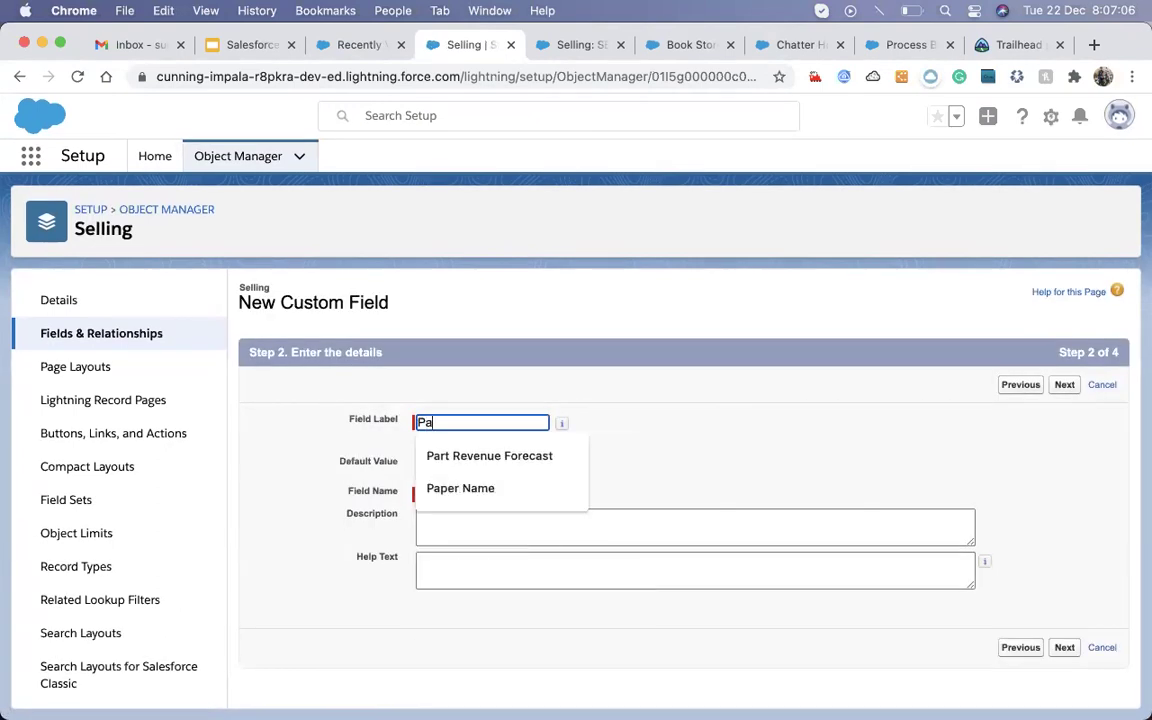
text(yment Confirme)
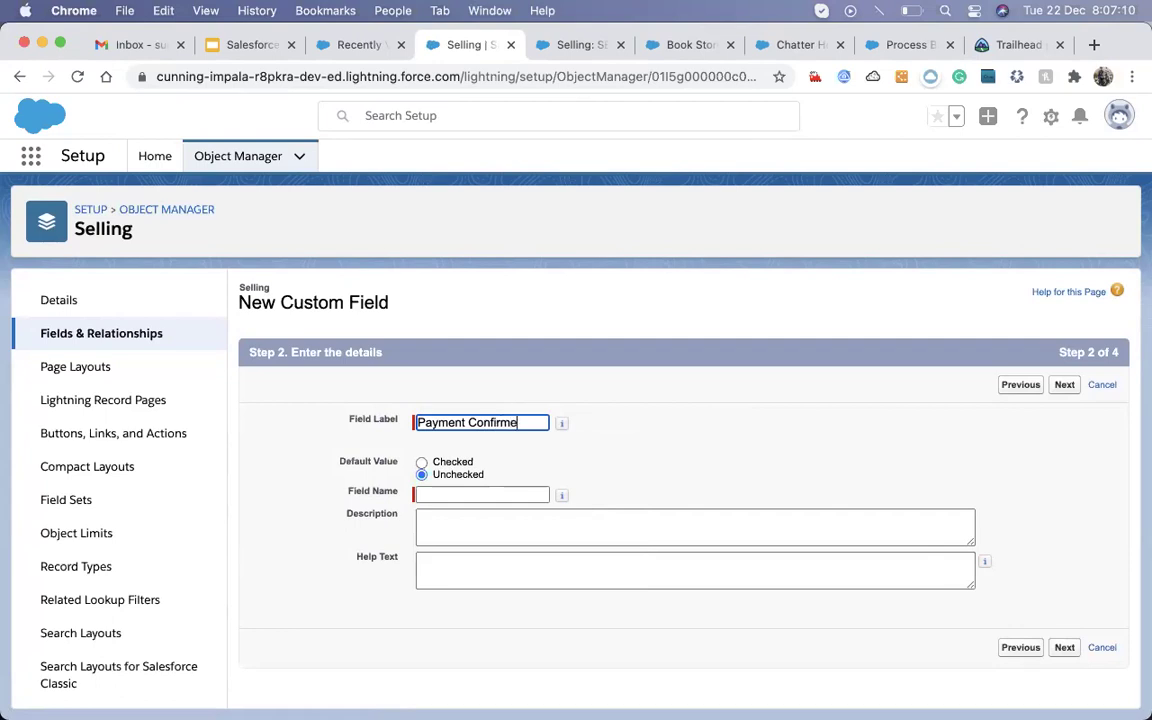
key(BackSpace)
key(BackSpace)
text(med)
click(603, 454)
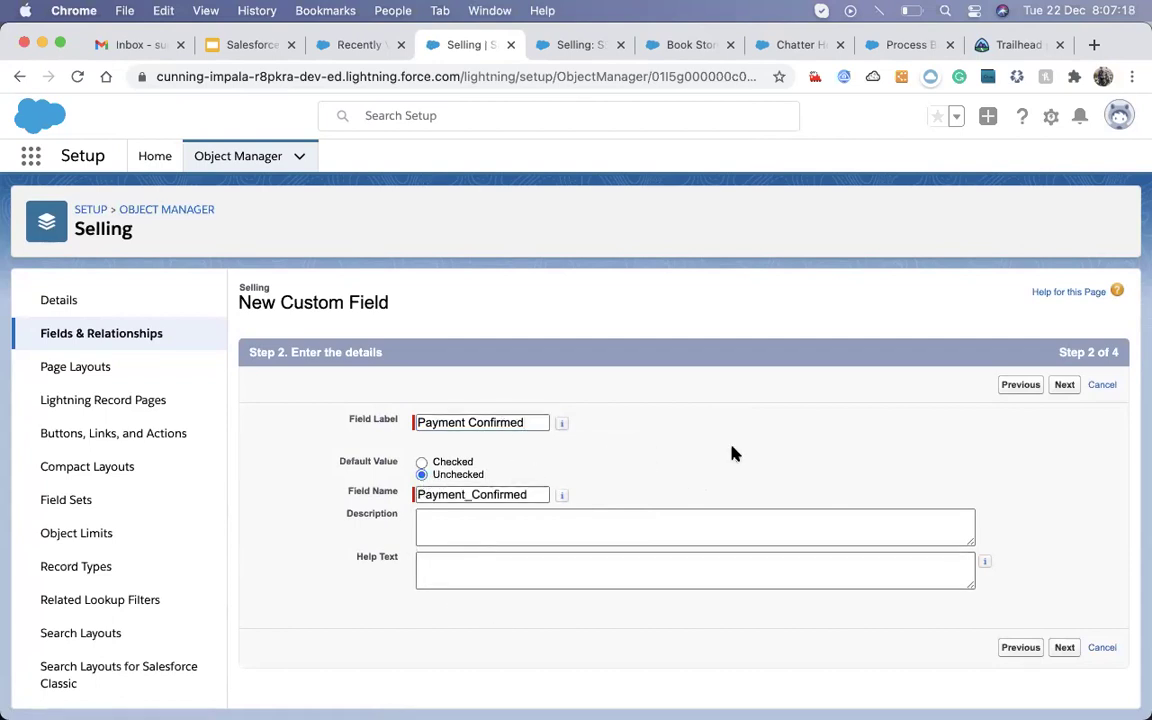
click(1064, 386)
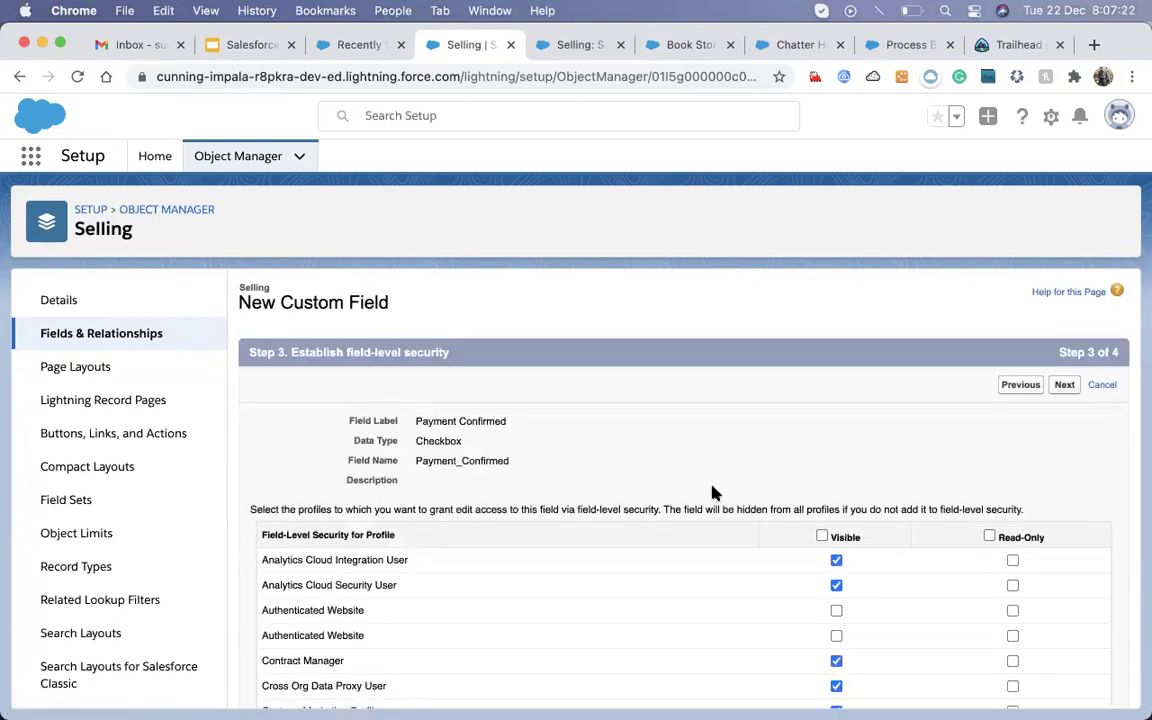
- Accept the default field-level security, include the field on the Selling Layout, and save the Payment Confirmed field
scroll(712, 490, down, 10)
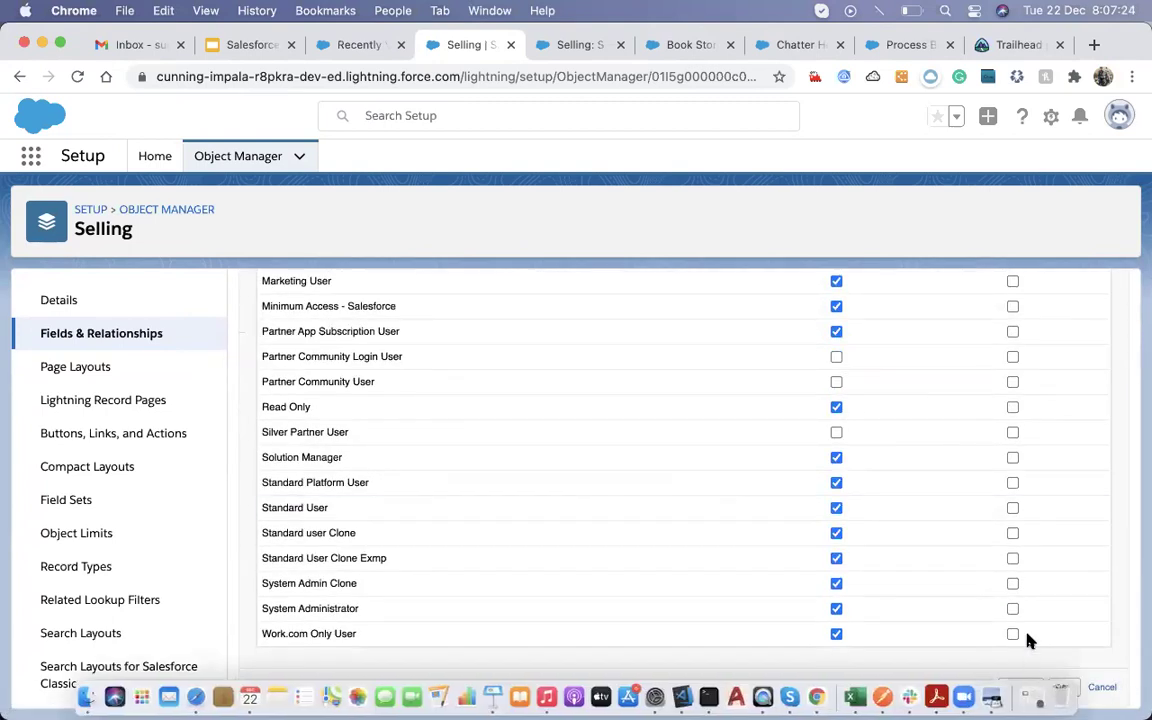
click(1064, 687)
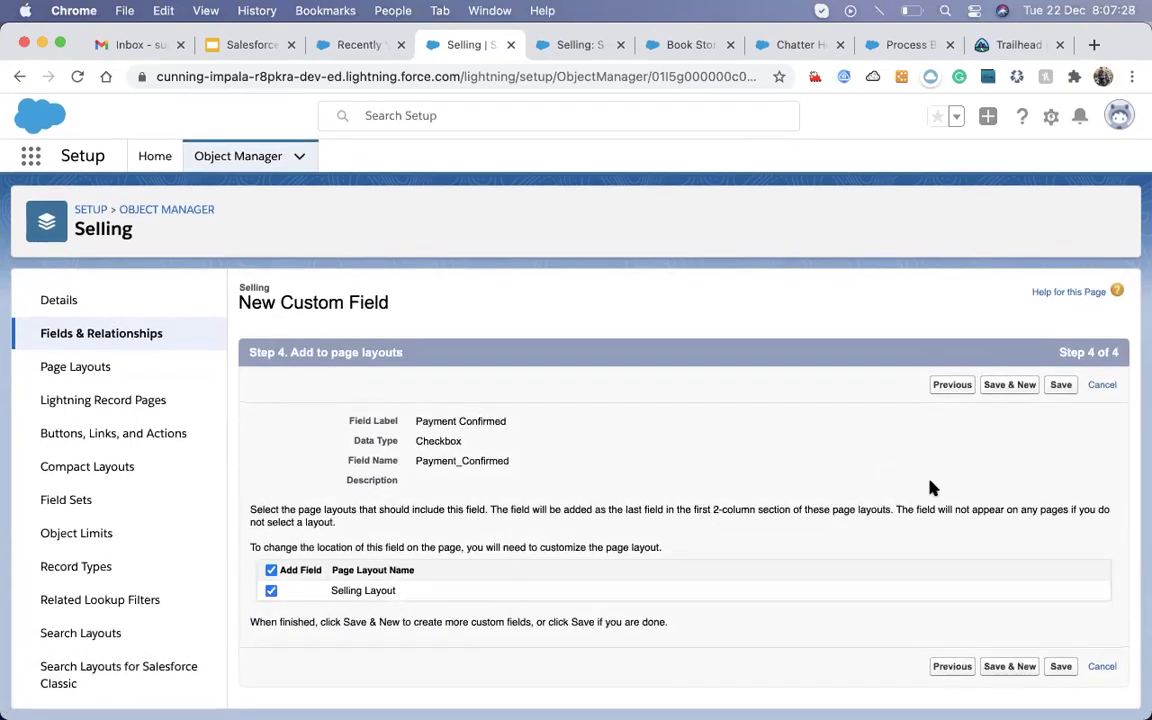
click(1060, 387)
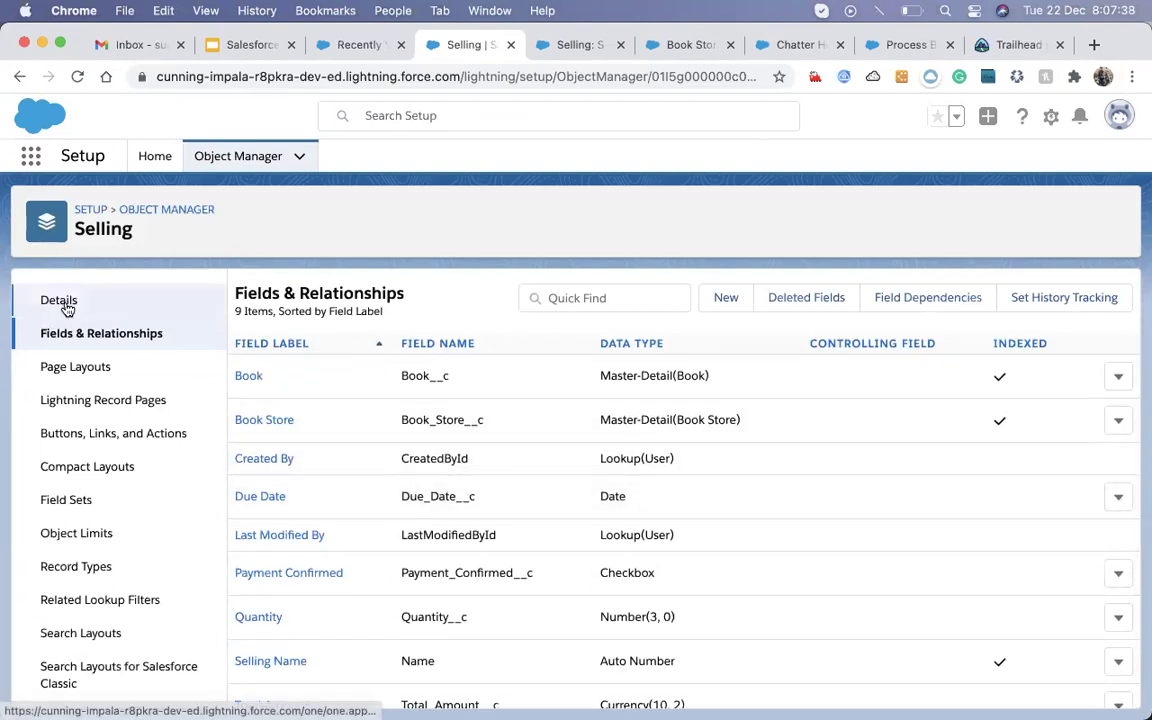
- Examine the Payment Confirmed field and its API name in the list of Selling fields
scroll(505, 543, down, 1)
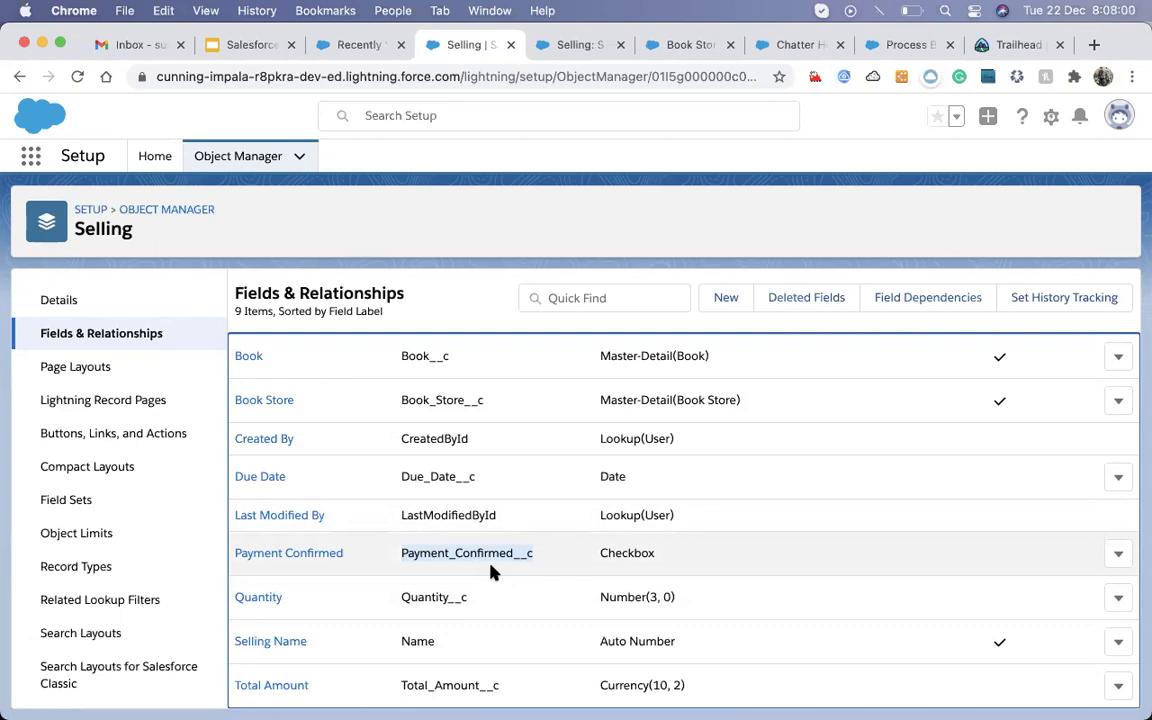
scroll(491, 571, up, 1)
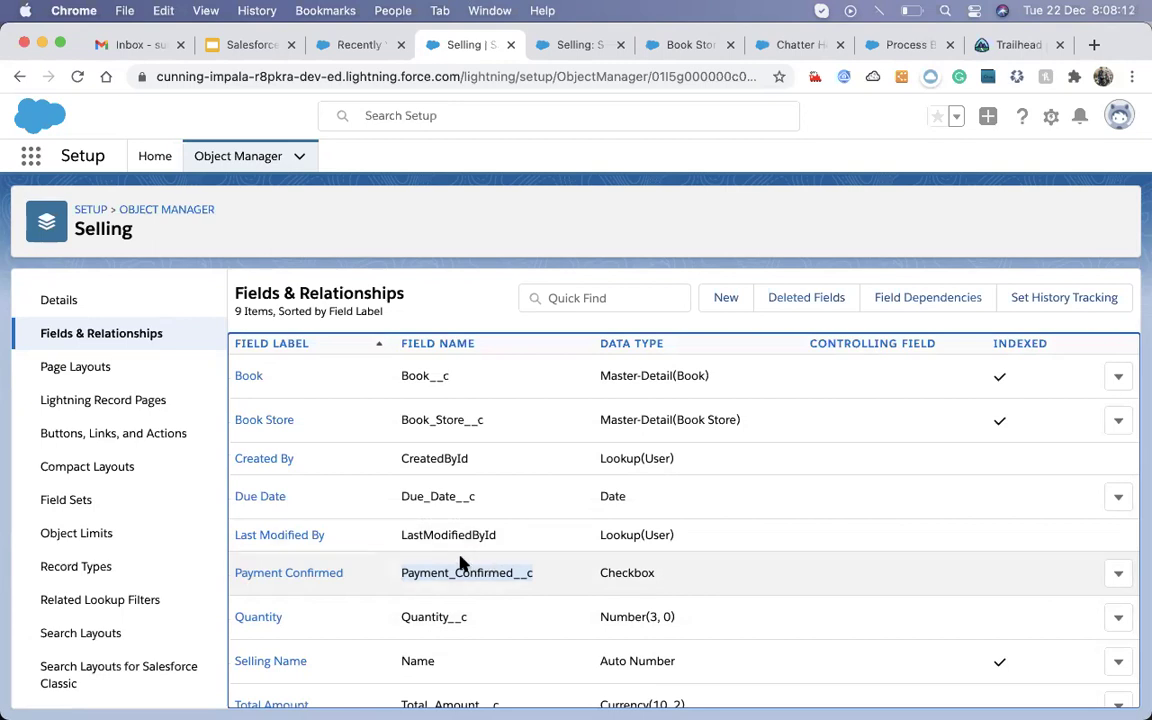
click(502, 562)
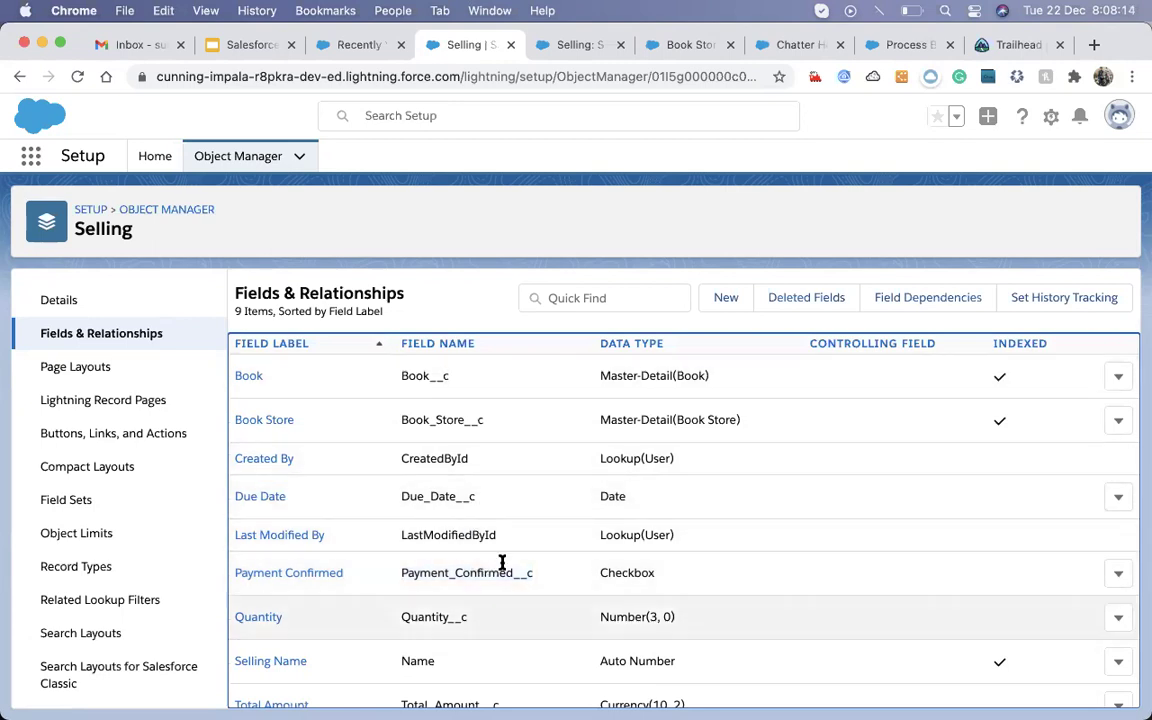
double_click(480, 570)
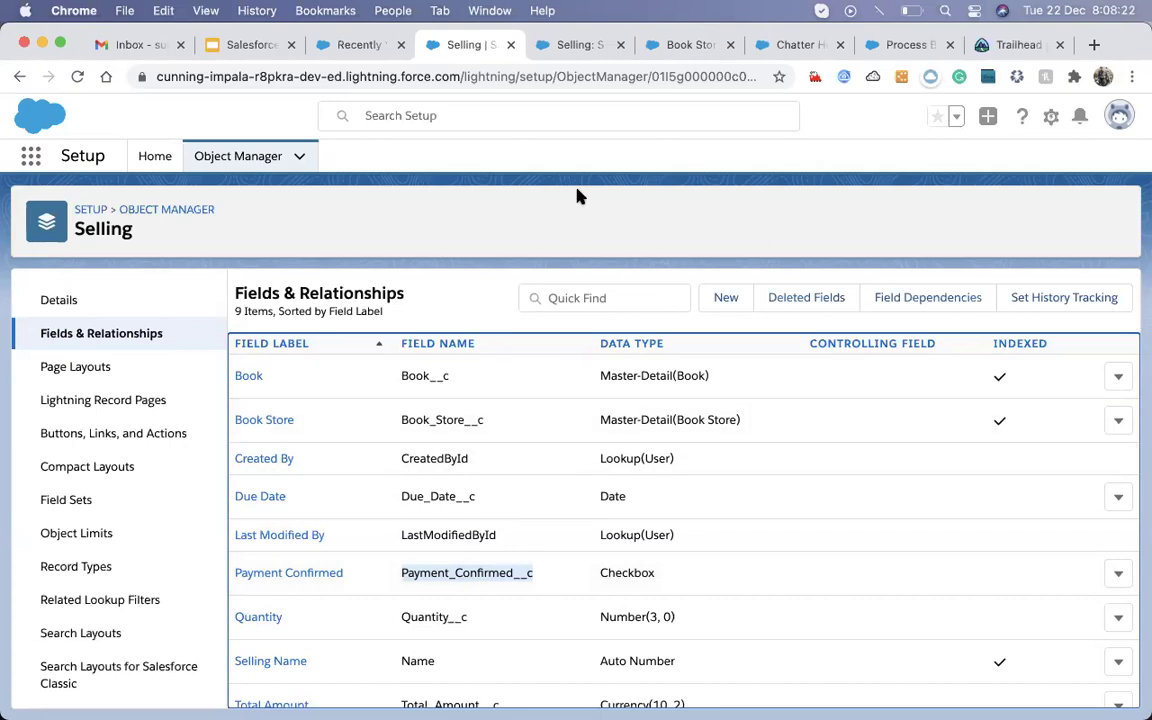
- Return to Process Builder, list the versions of Due Date Update, and open Version 1
click(576, 50)
click(680, 42)
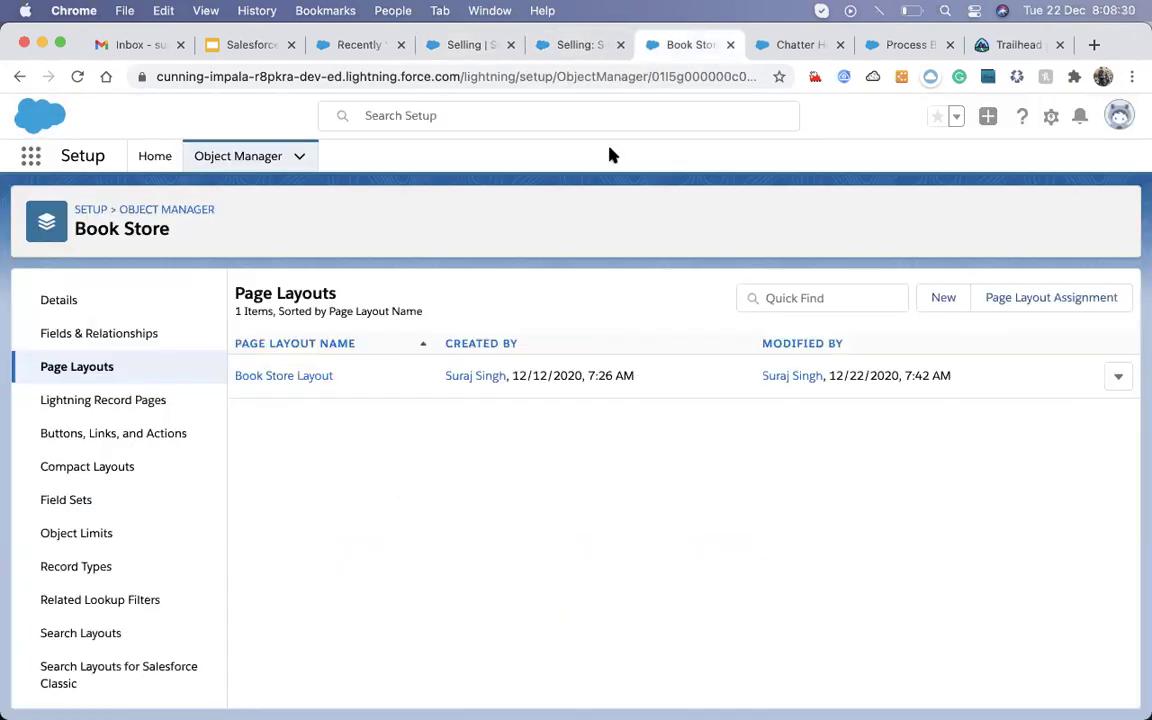
click(795, 44)
click(912, 44)
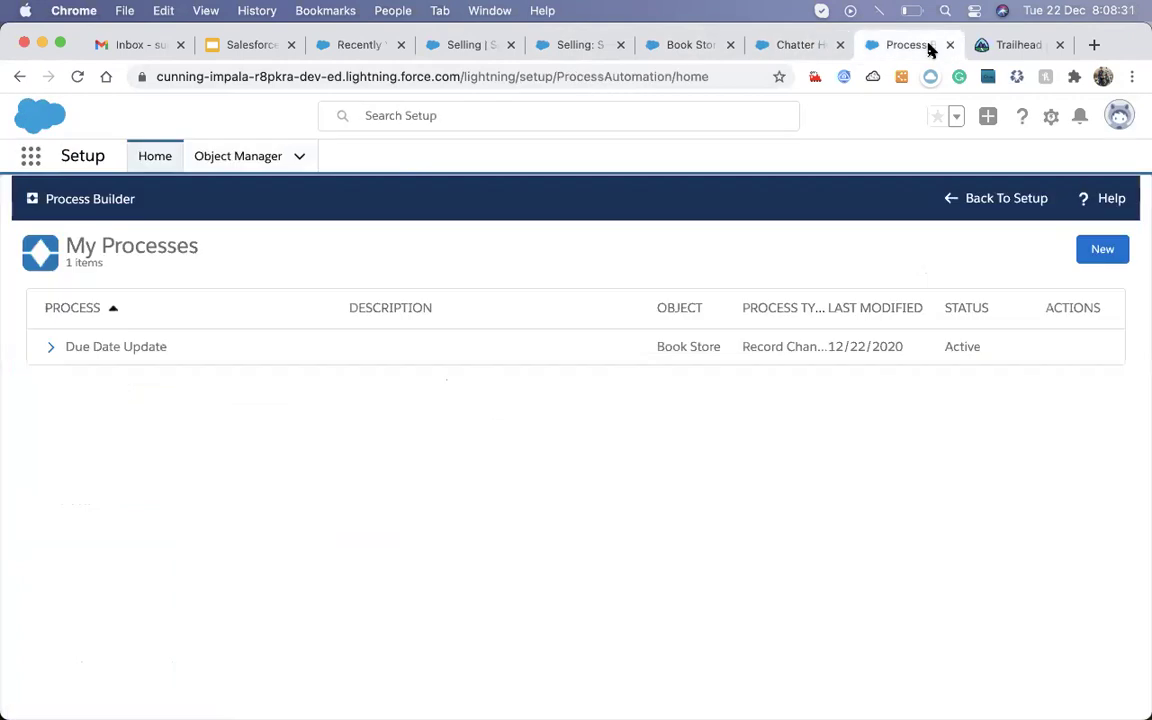
click(50, 350)
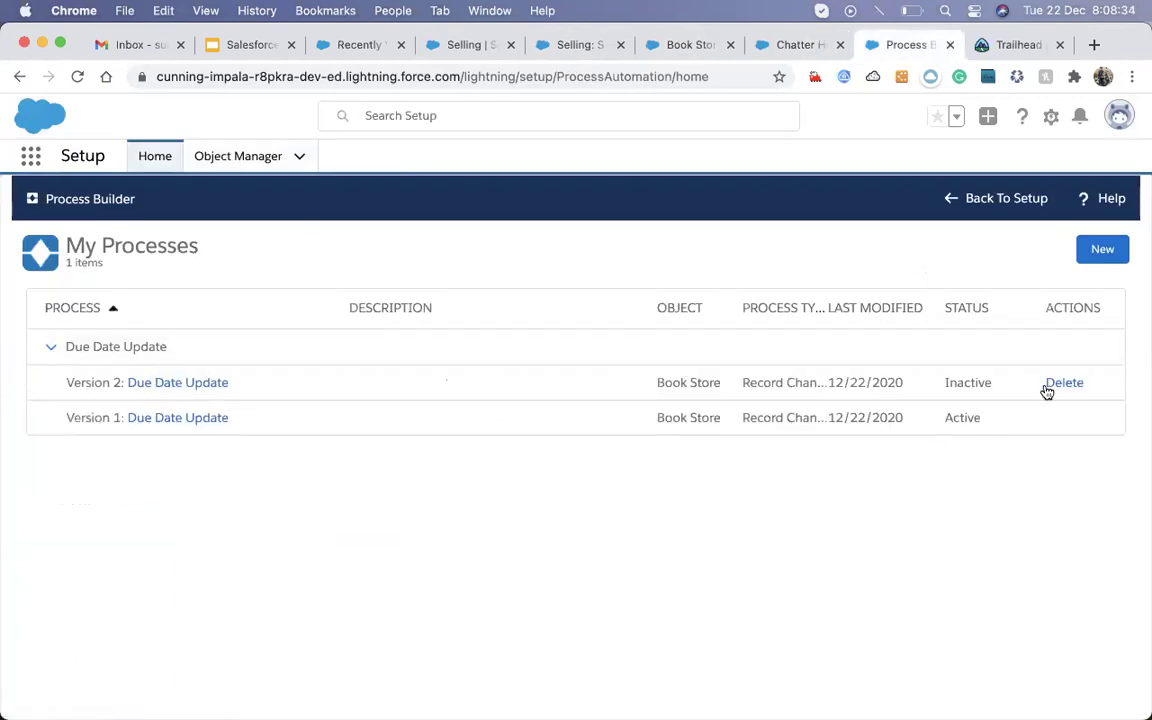
click(1061, 386)
click(208, 419)
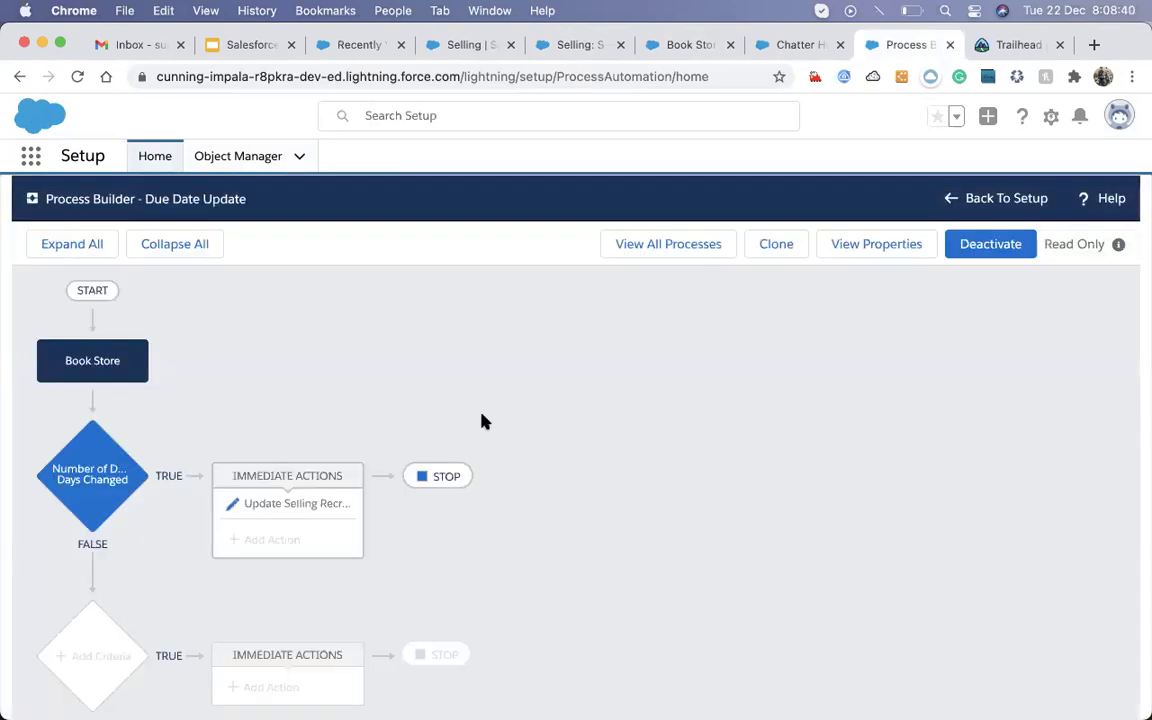
- Review the Book Store trigger object, the Number of Due Days Changed criteria and its Update Selling action in the process
scroll(139, 401, down, 2)
click(95, 380)
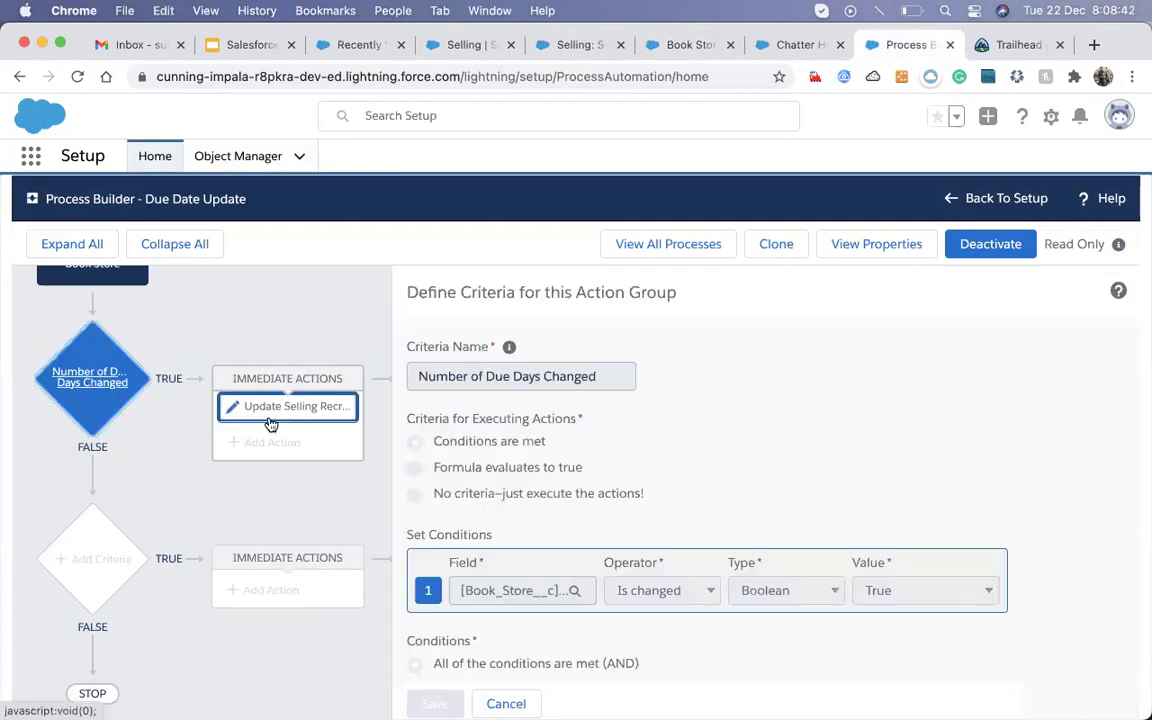
click(290, 408)
click(103, 378)
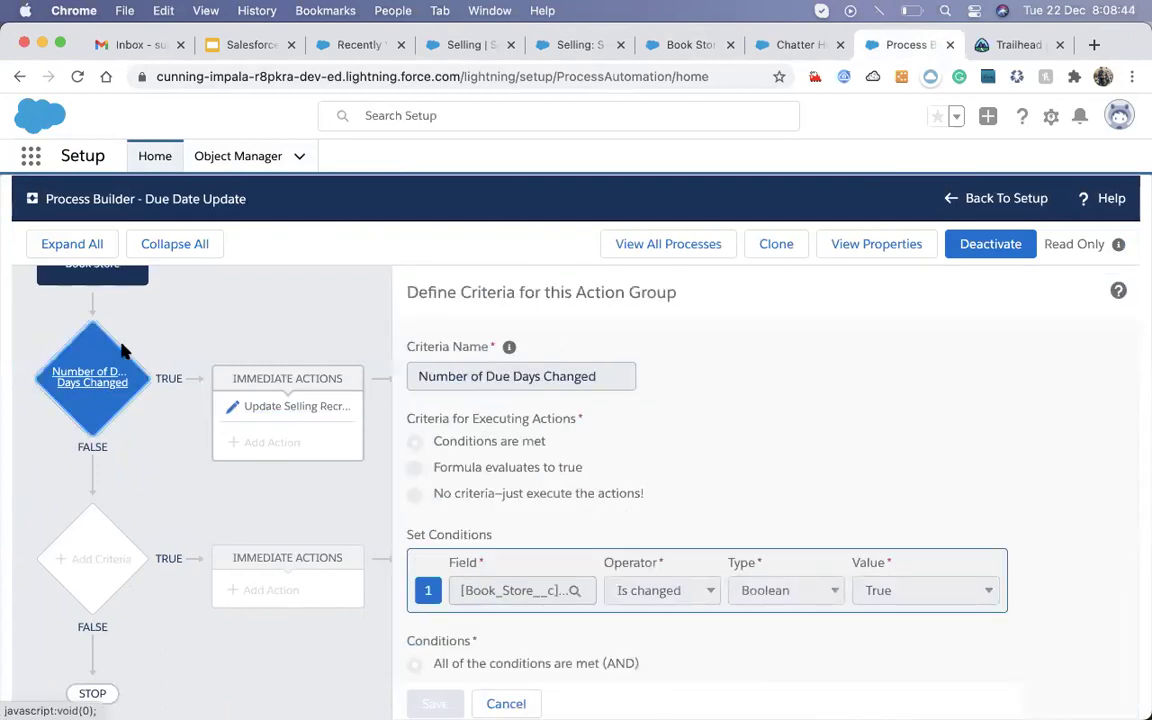
scroll(122, 350, up, 2)
click(70, 366)
click(64, 465)
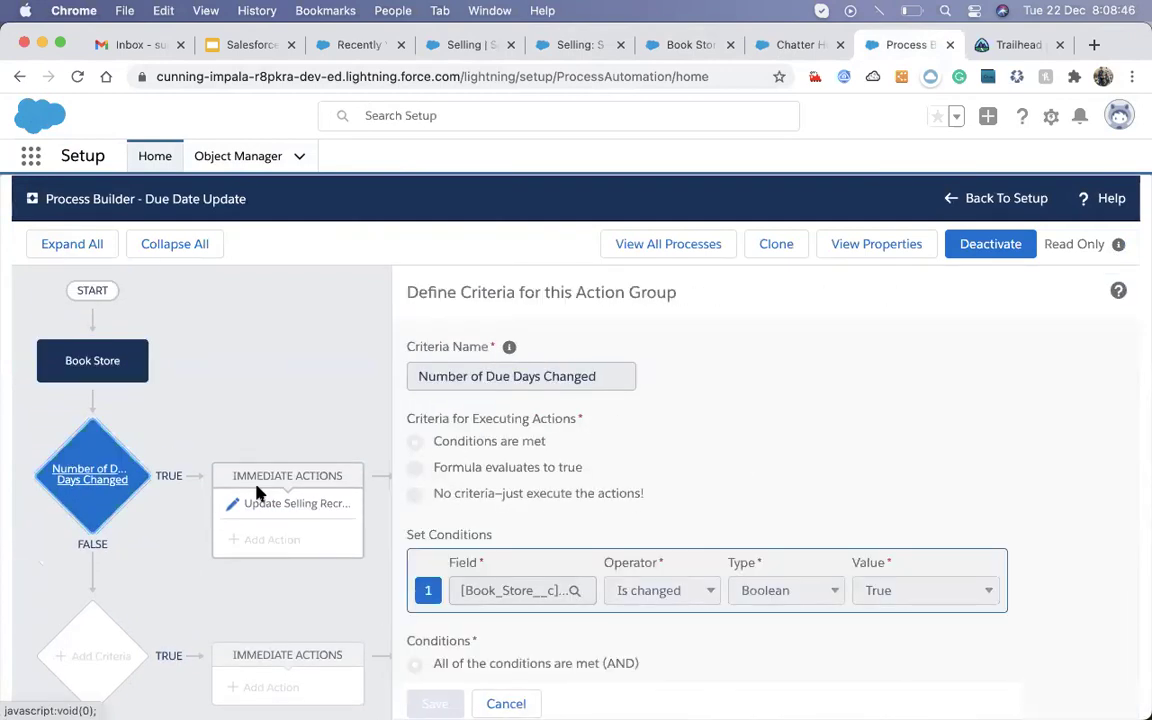
- Recheck the trigger object and the full condition settings of Number of Due Days Changed in the read-only Version 1
click(251, 505)
click(78, 440)
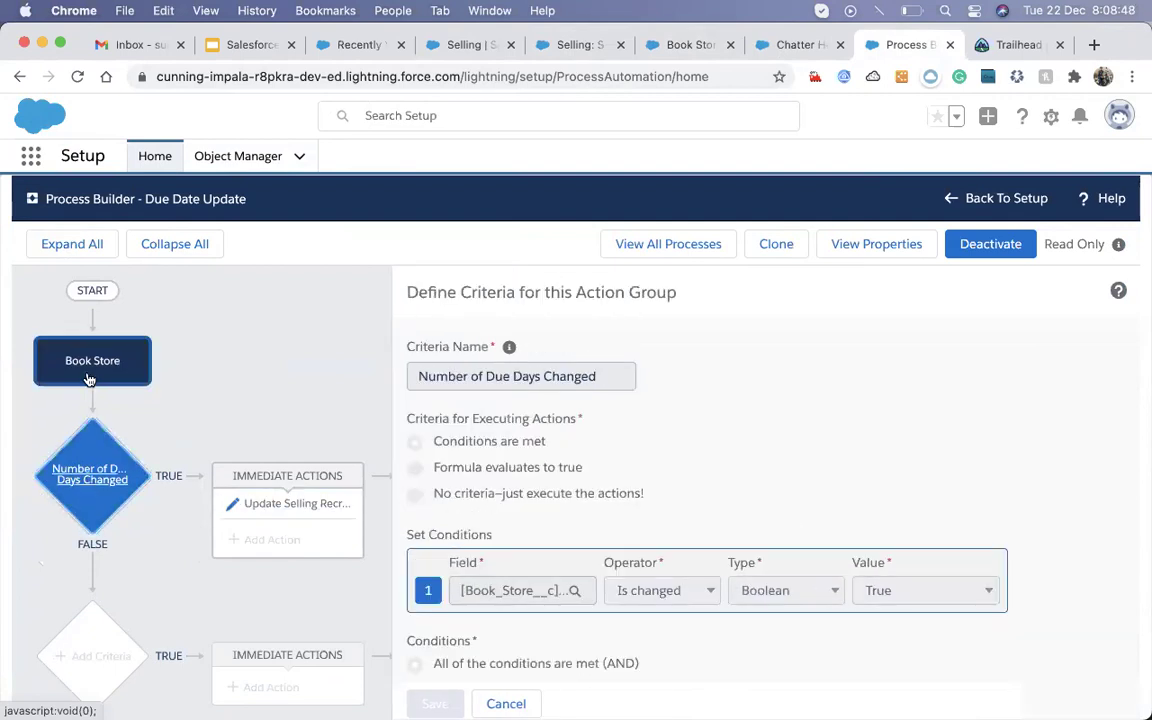
click(88, 380)
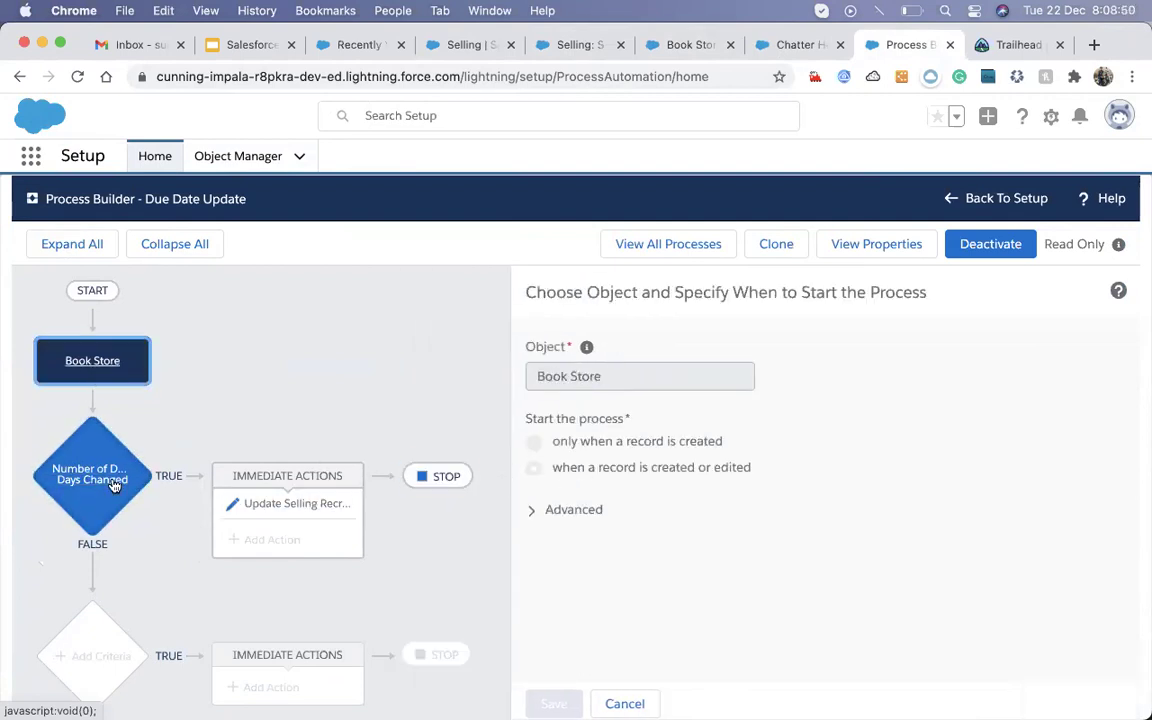
click(114, 486)
scroll(780, 555, down, 3)
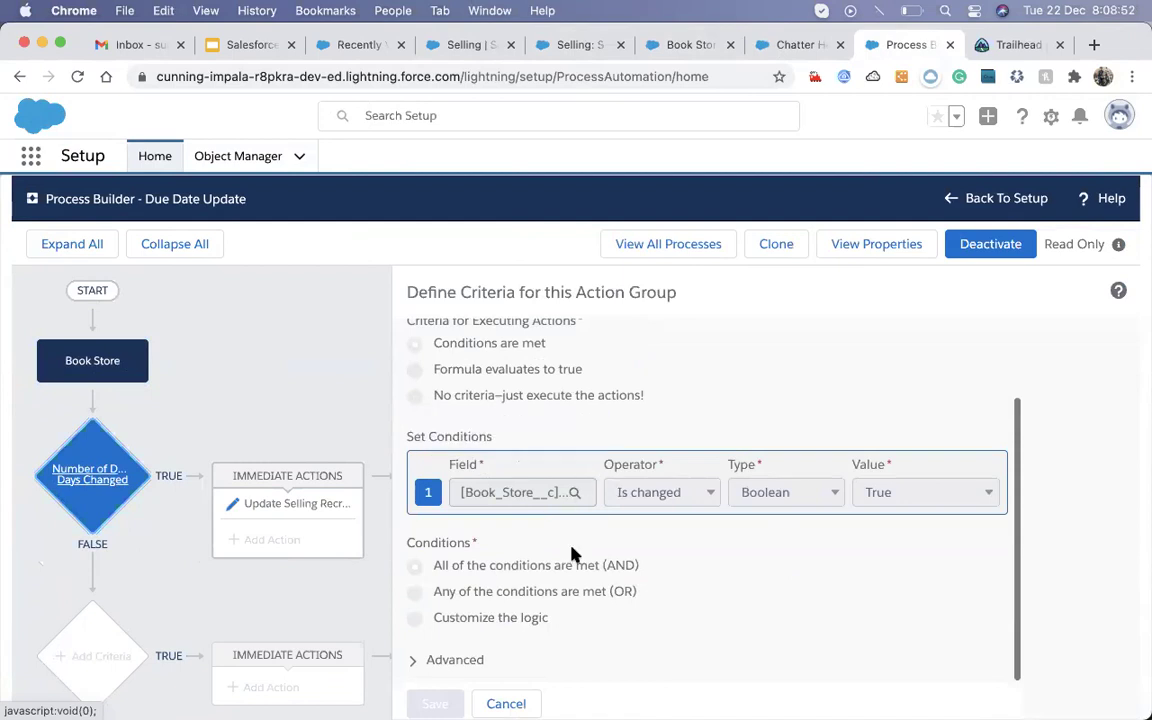
scroll(740, 470, up, 3)
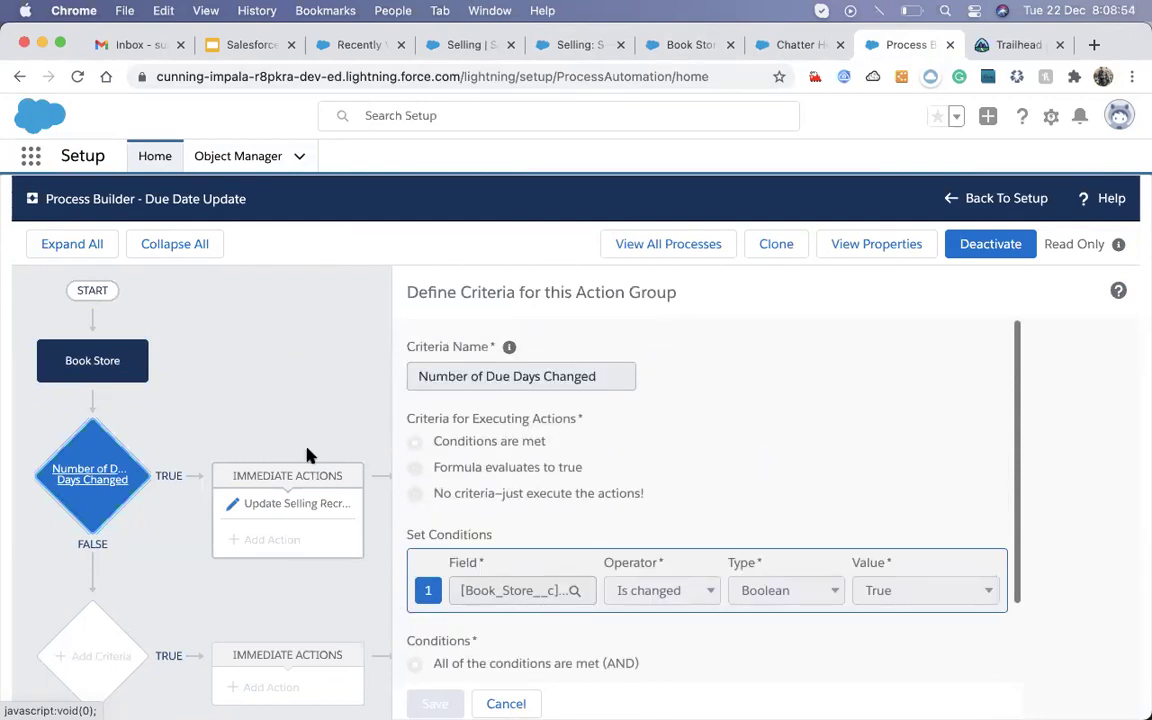
- Clone the Due Date Update process as a version of the current process, keeping its name and API version 50.0
click(773, 245)
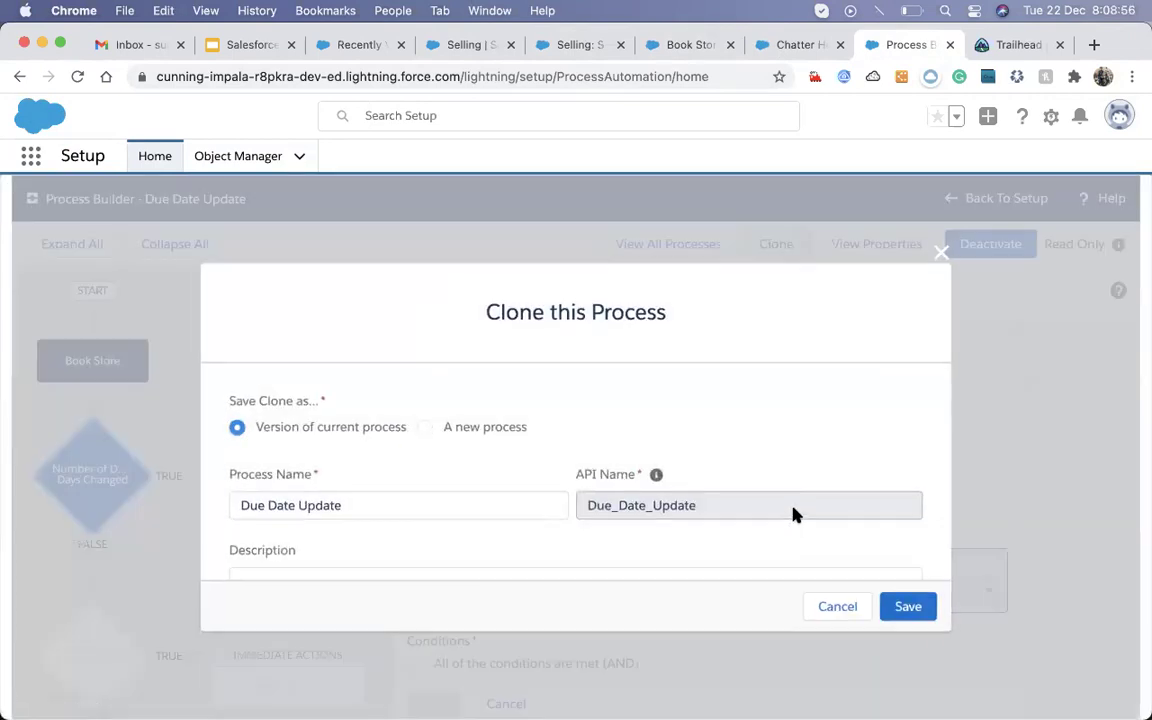
scroll(684, 445, down, 3)
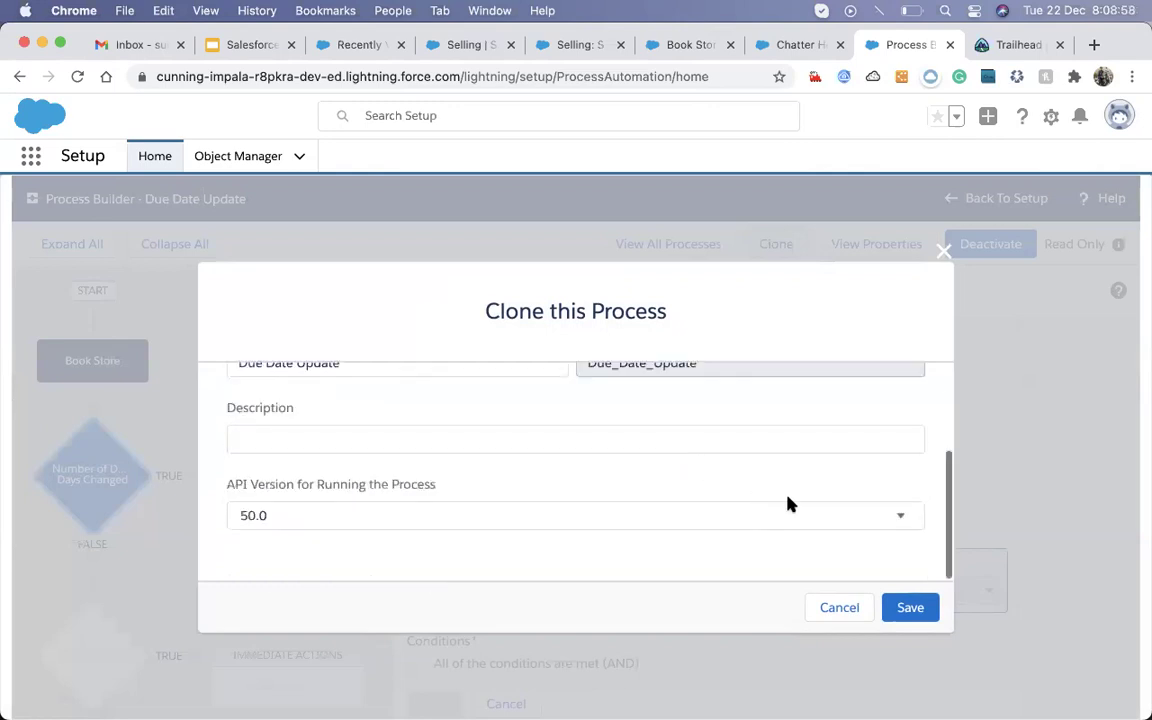
scroll(450, 420, up, 3)
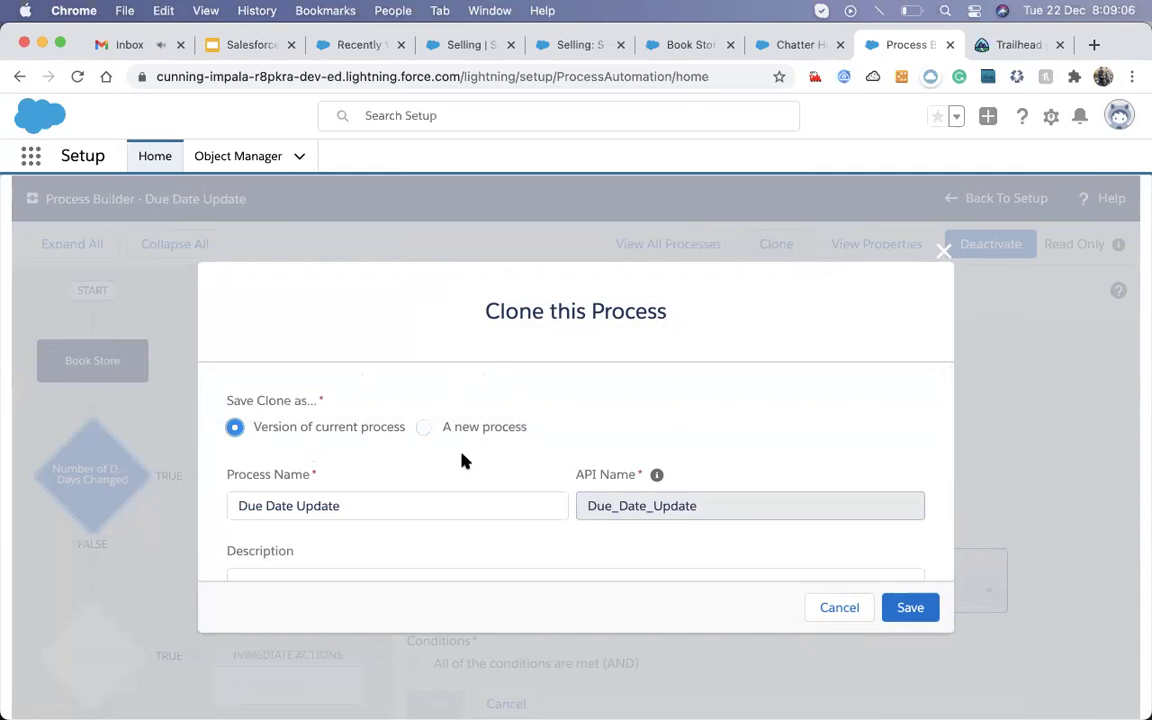
scroll(540, 518, down, 3)
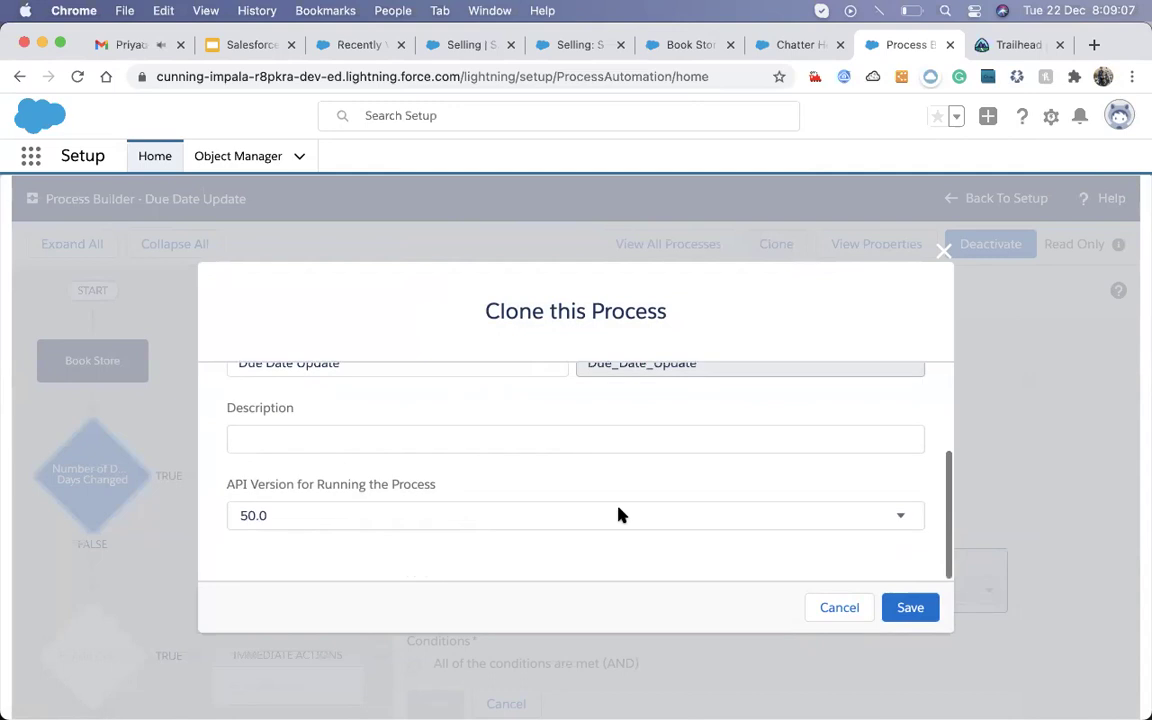
click(908, 607)
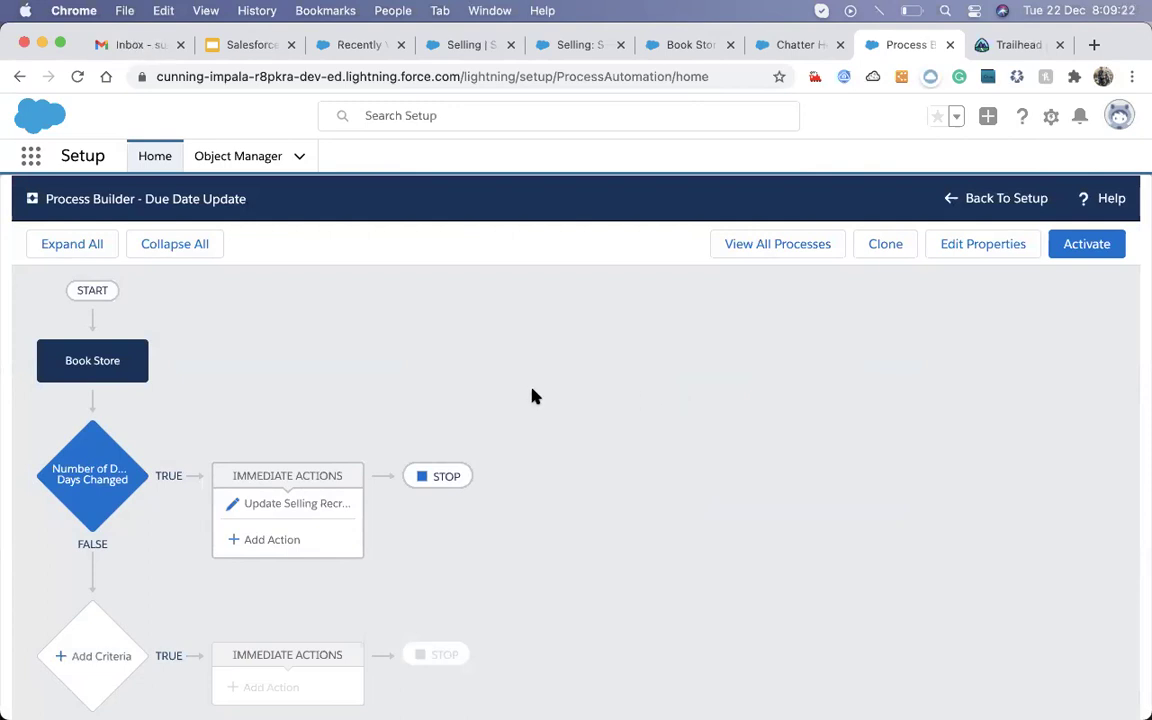
- Review the editable Book Store start settings and the Number of Due Days Changed conditions in the cloned version
click(103, 360)
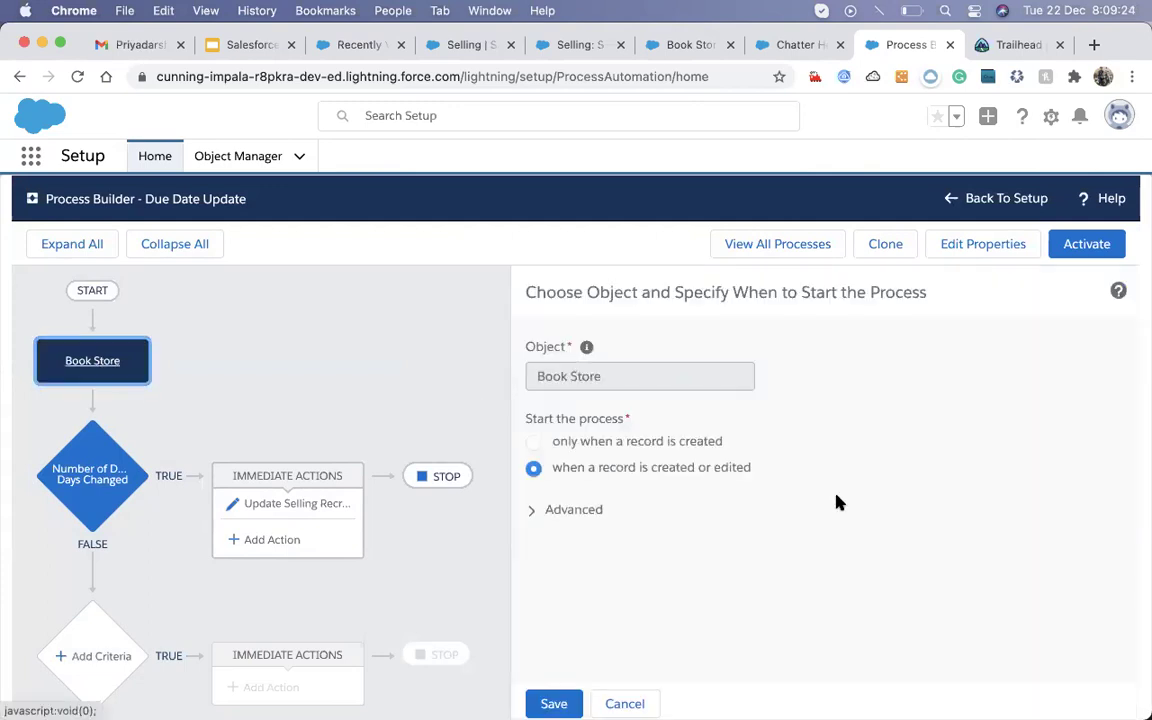
click(113, 489)
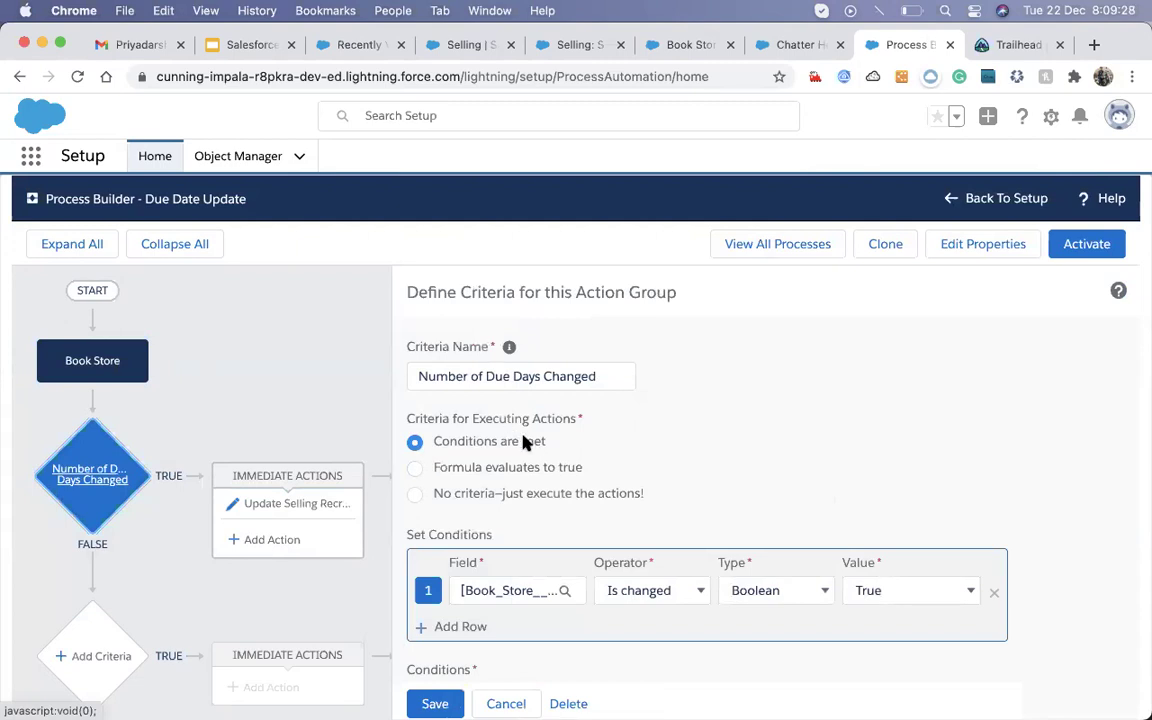
scroll(525, 443, down, 3)
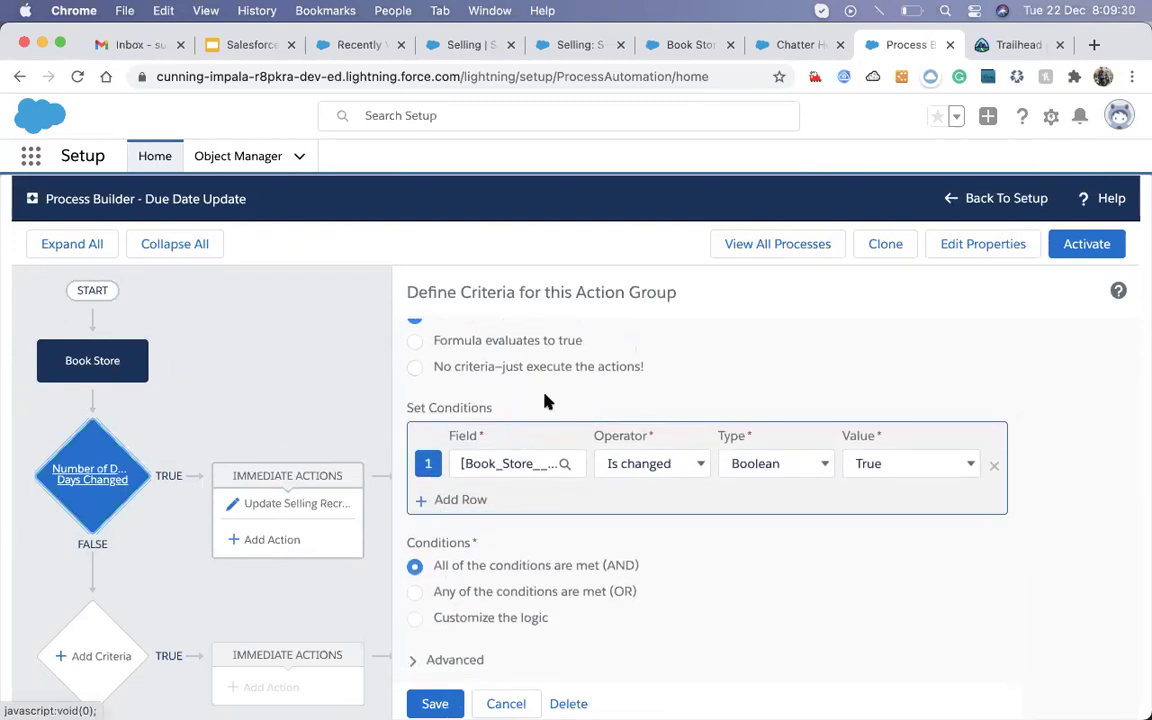
scroll(546, 400, up, 2)
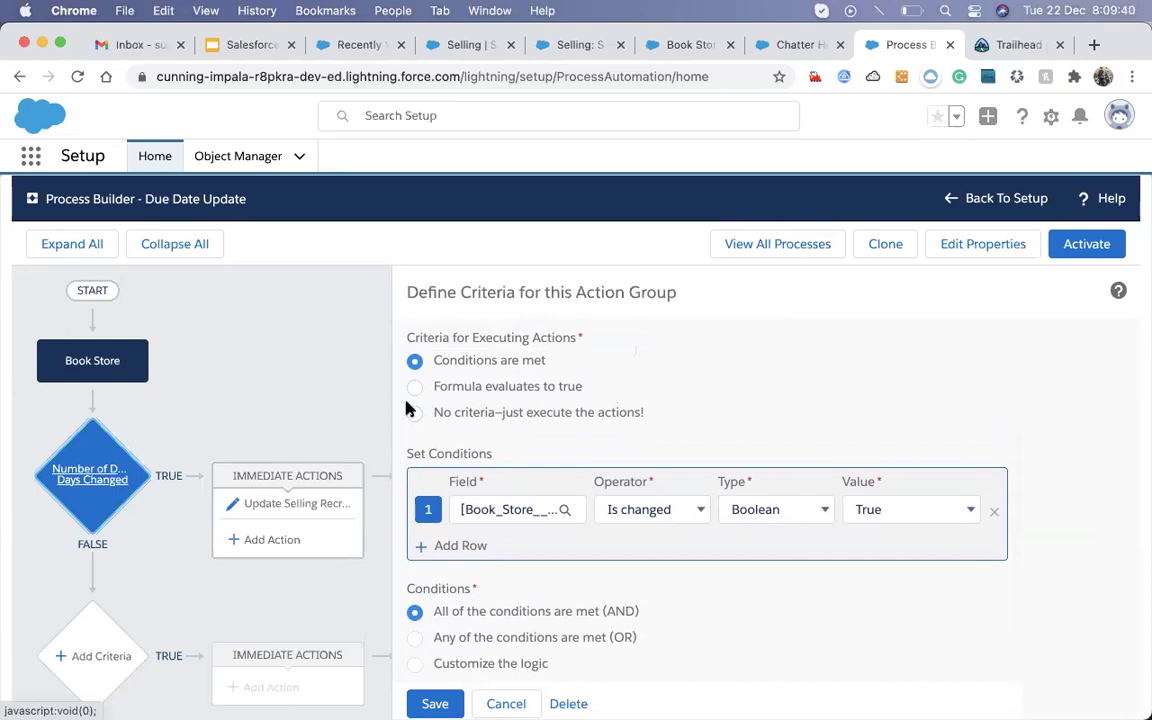
- Open the Update Selling action in the cloned version and examine its Due Date formula without changing it
click(305, 505)
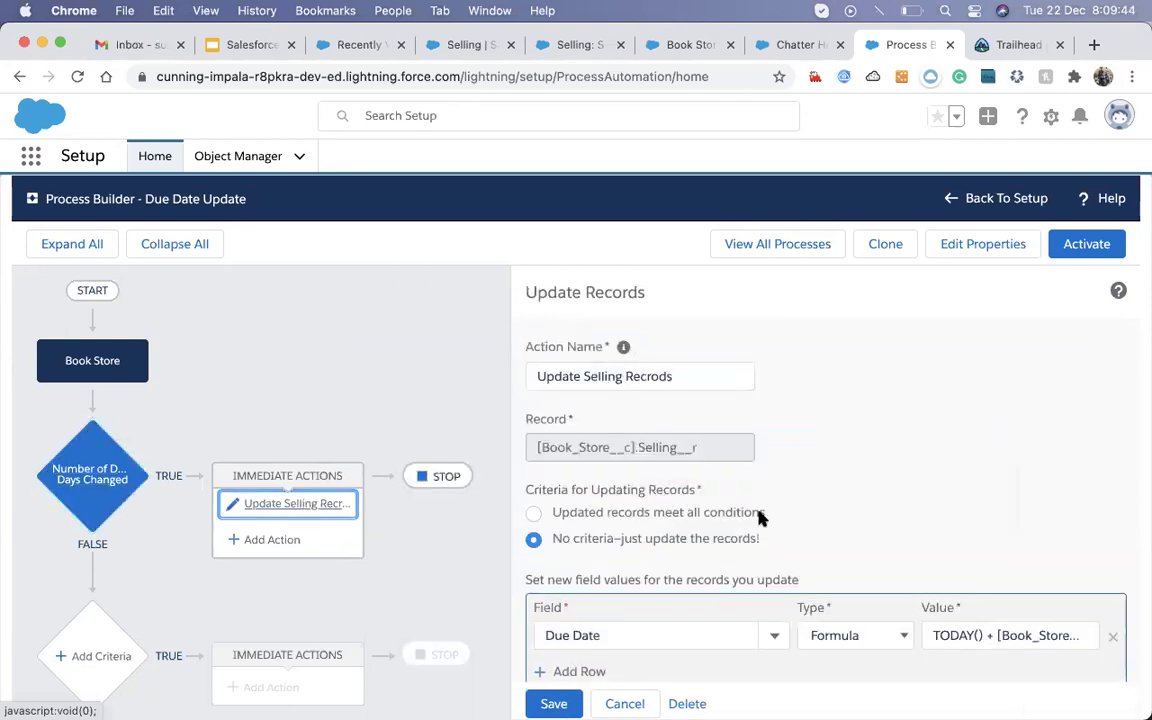
scroll(680, 454, down, 2)
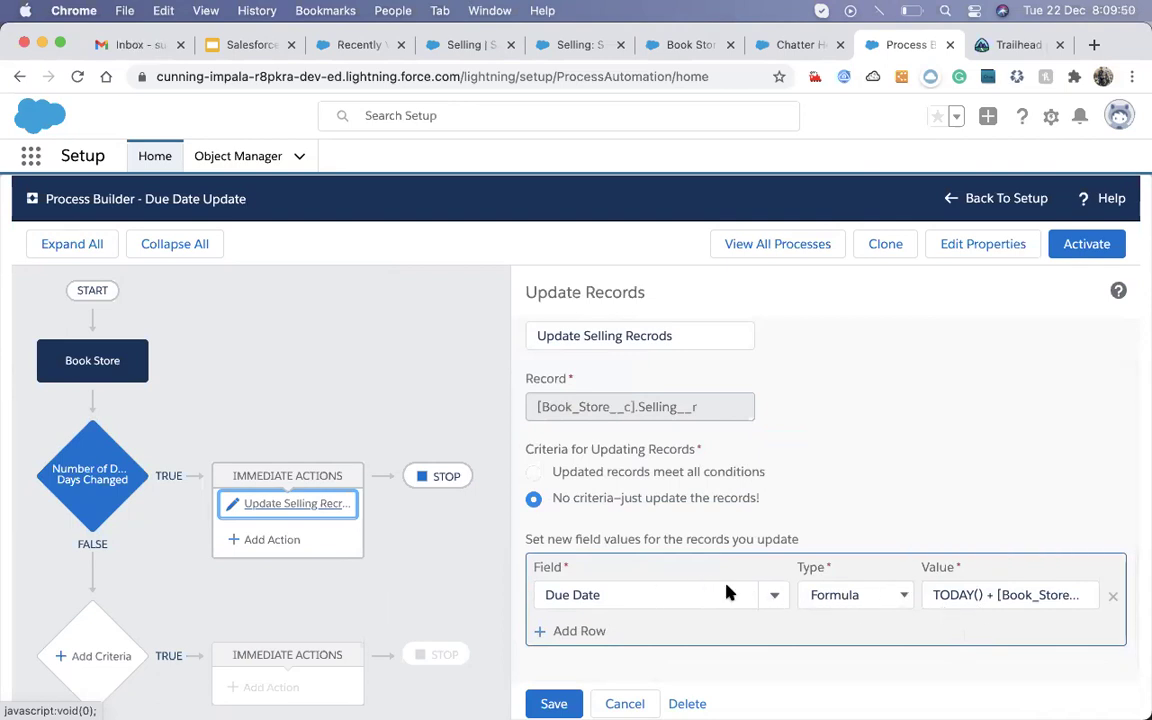
click(972, 600)
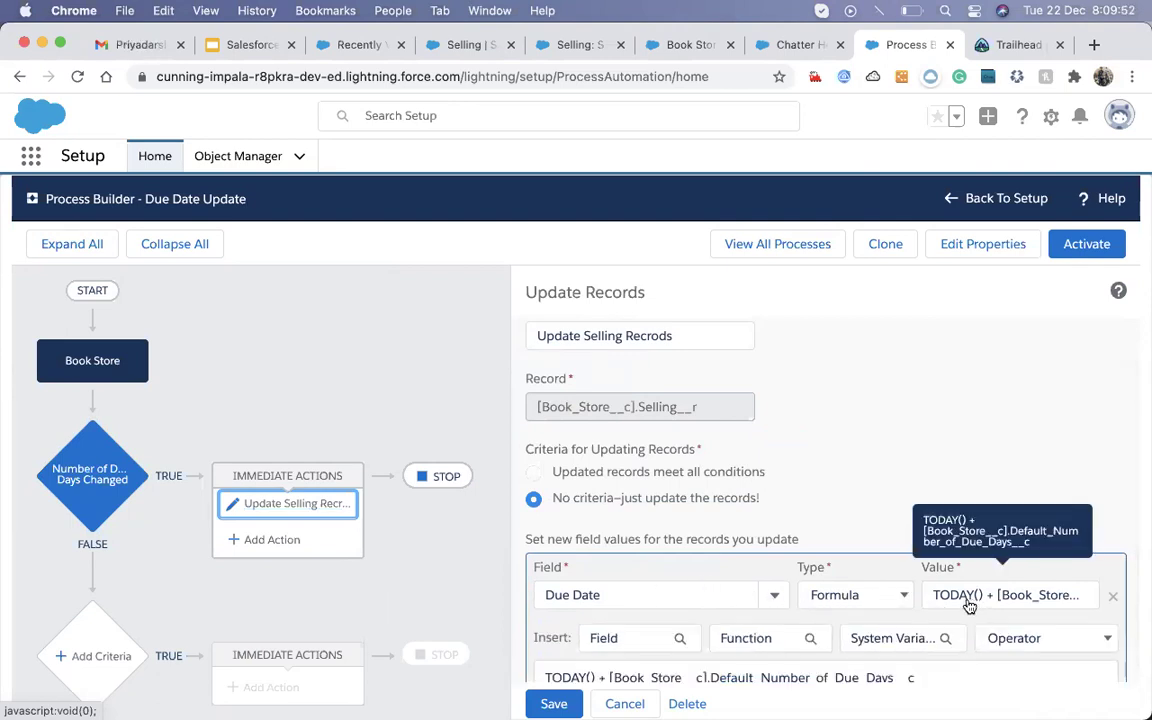
scroll(760, 590, down, 3)
scroll(761, 590, up, 5)
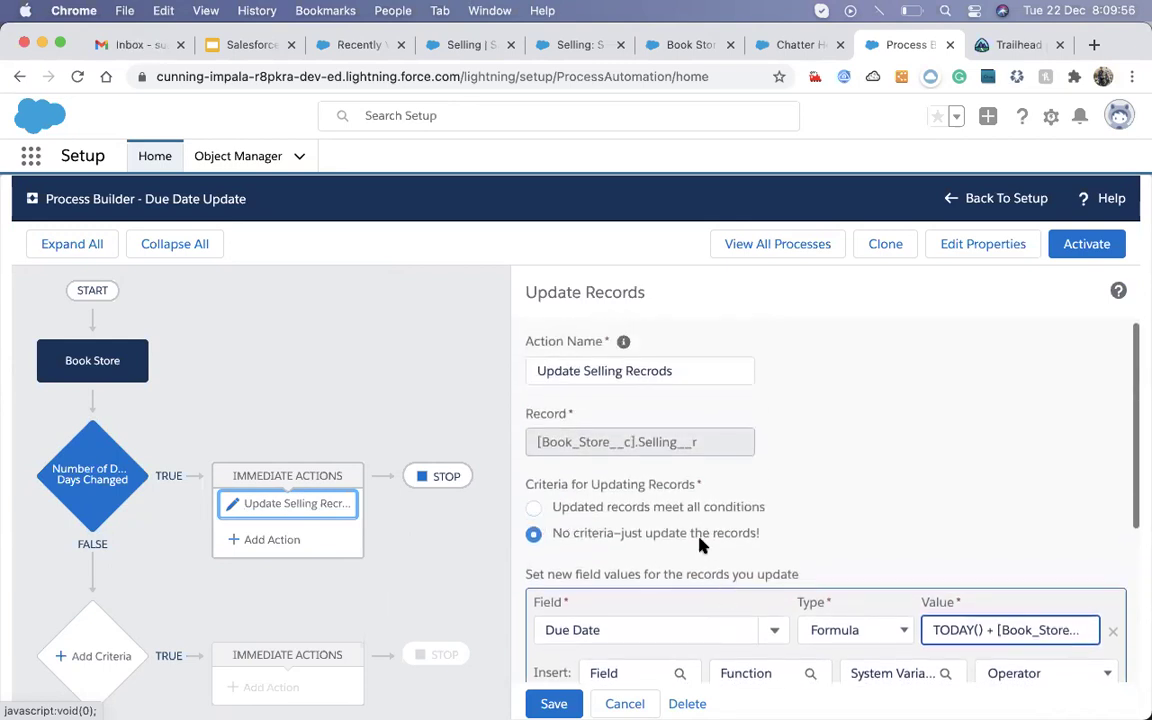
scroll(810, 558, down, 4)
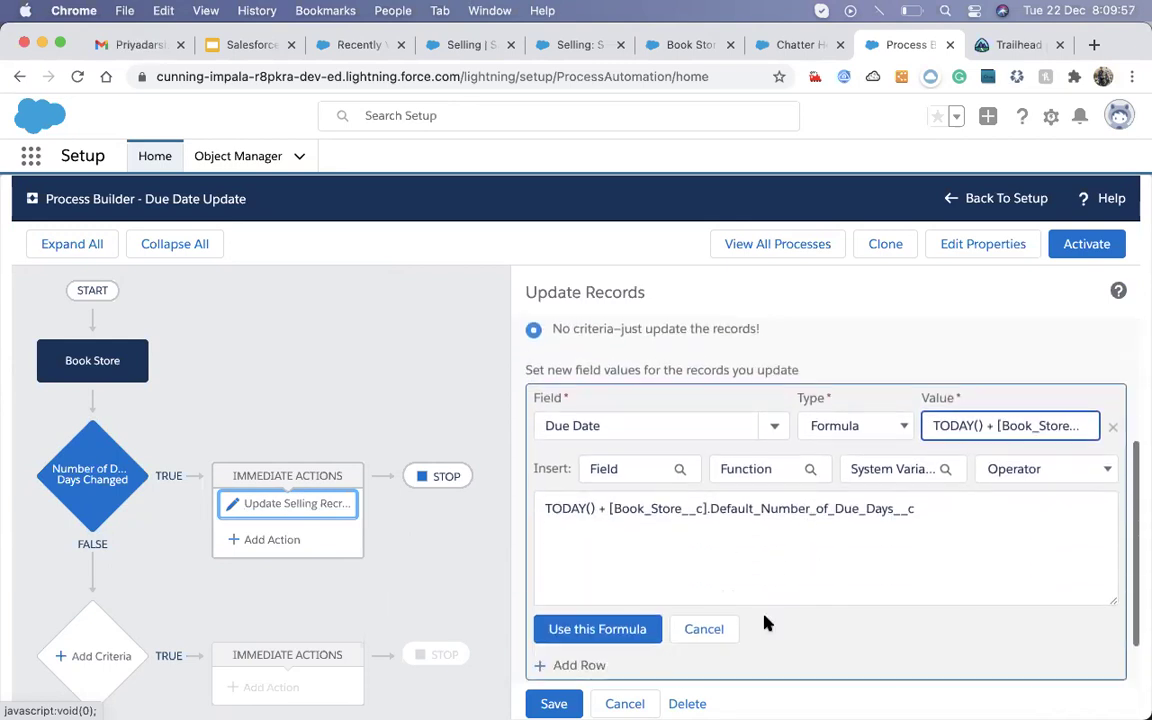
click(703, 629)
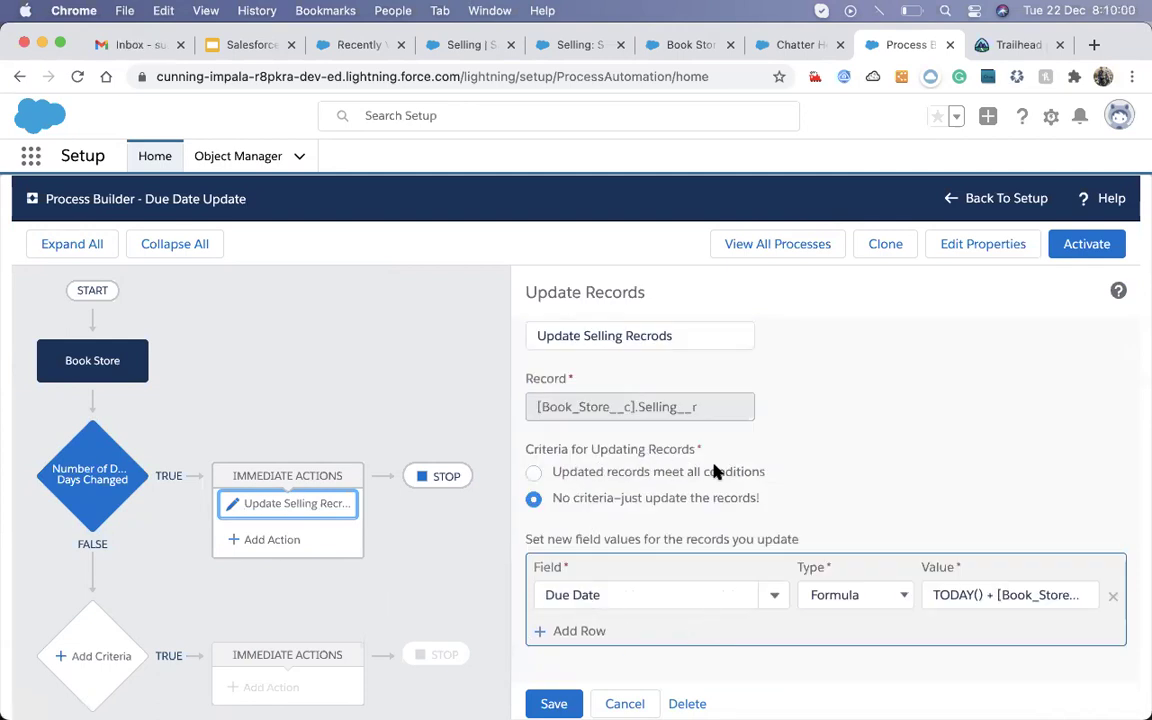
- Restrict the Selling update to records meeting all conditions, with Payment Confirmed Equals Boolean False as the filter
click(533, 475)
scroll(609, 560, down, 2)
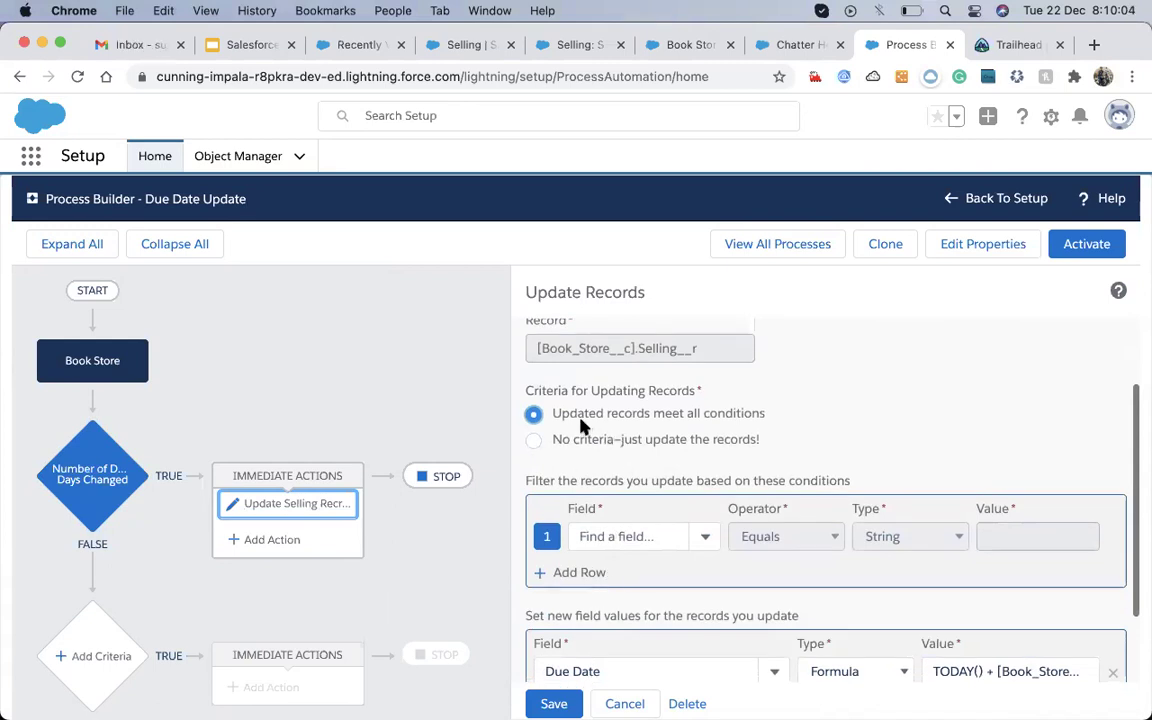
click(622, 538)
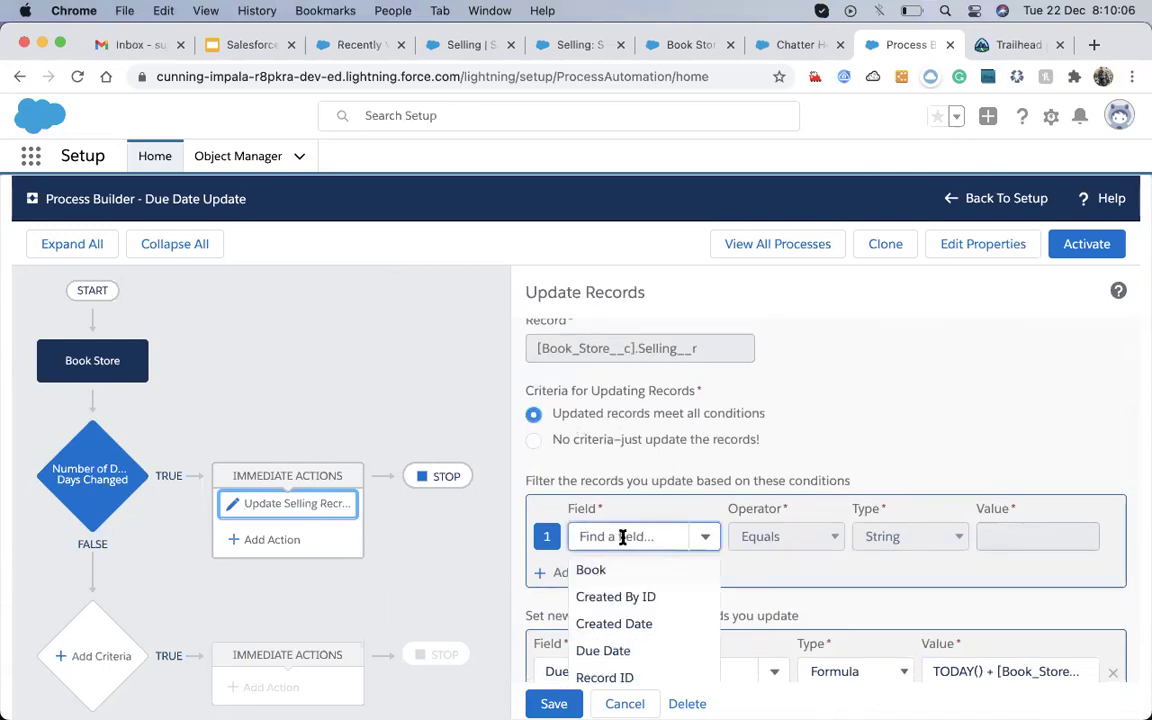
text(pay)
click(633, 567)
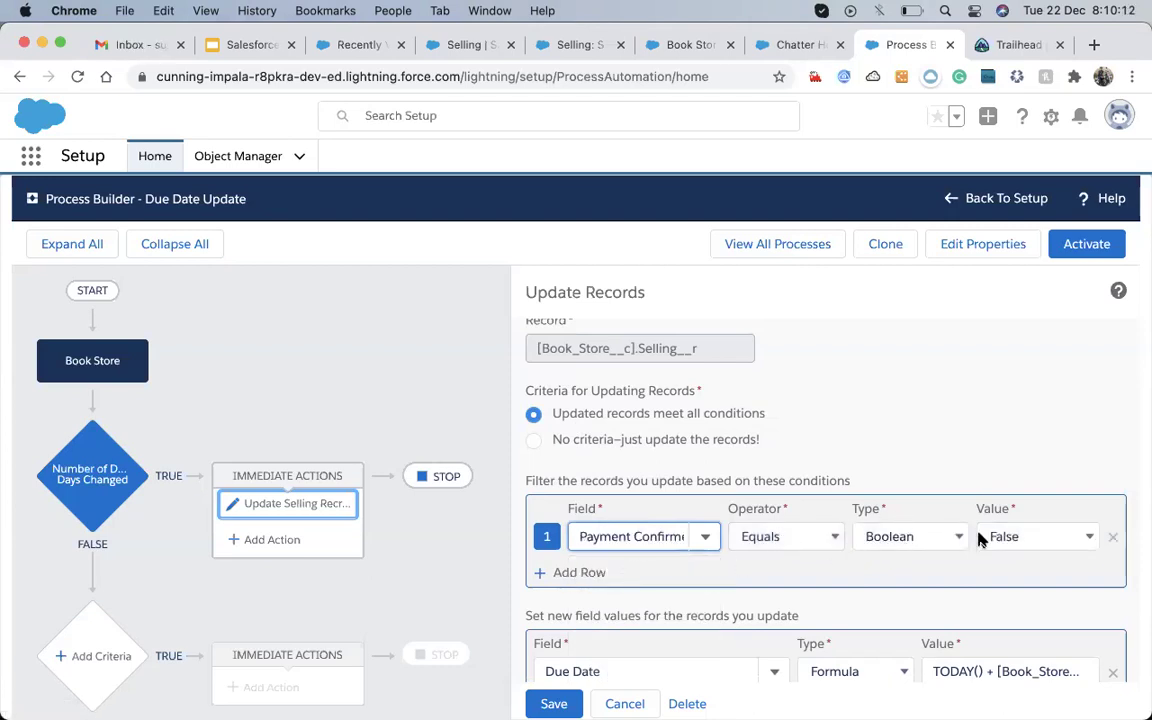
- Save the Update Selling action and activate the cloned version of the Due Date Update process
scroll(1013, 489, down, 1)
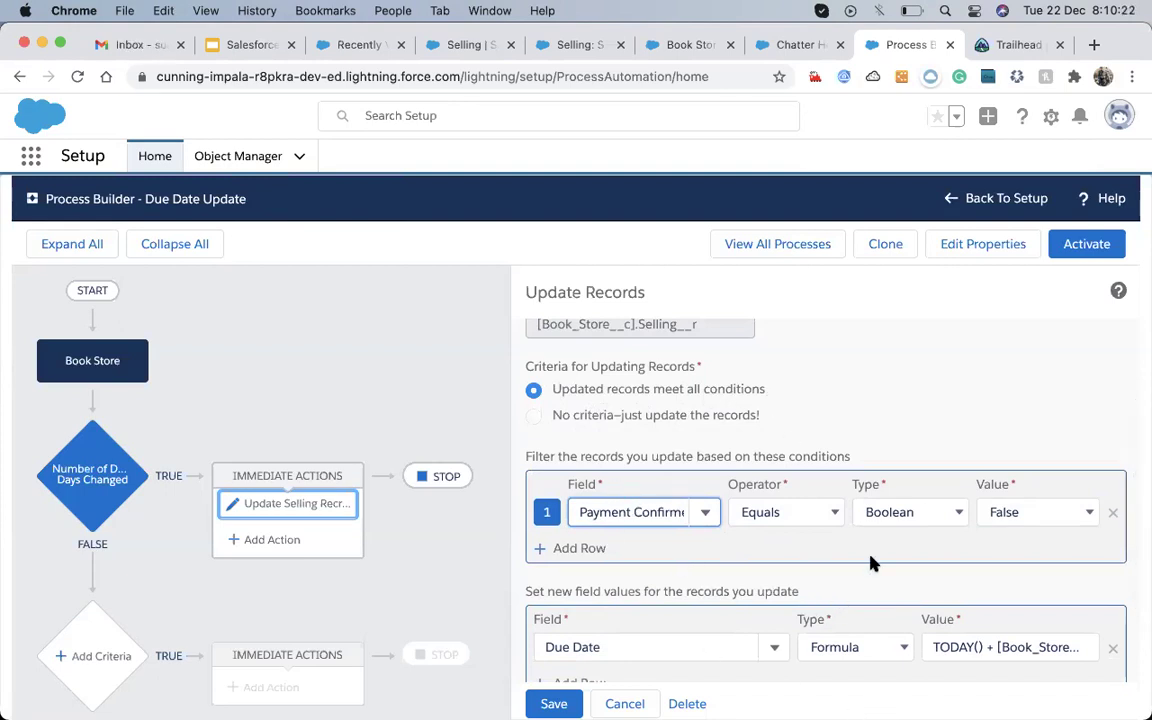
scroll(898, 522, down, 2)
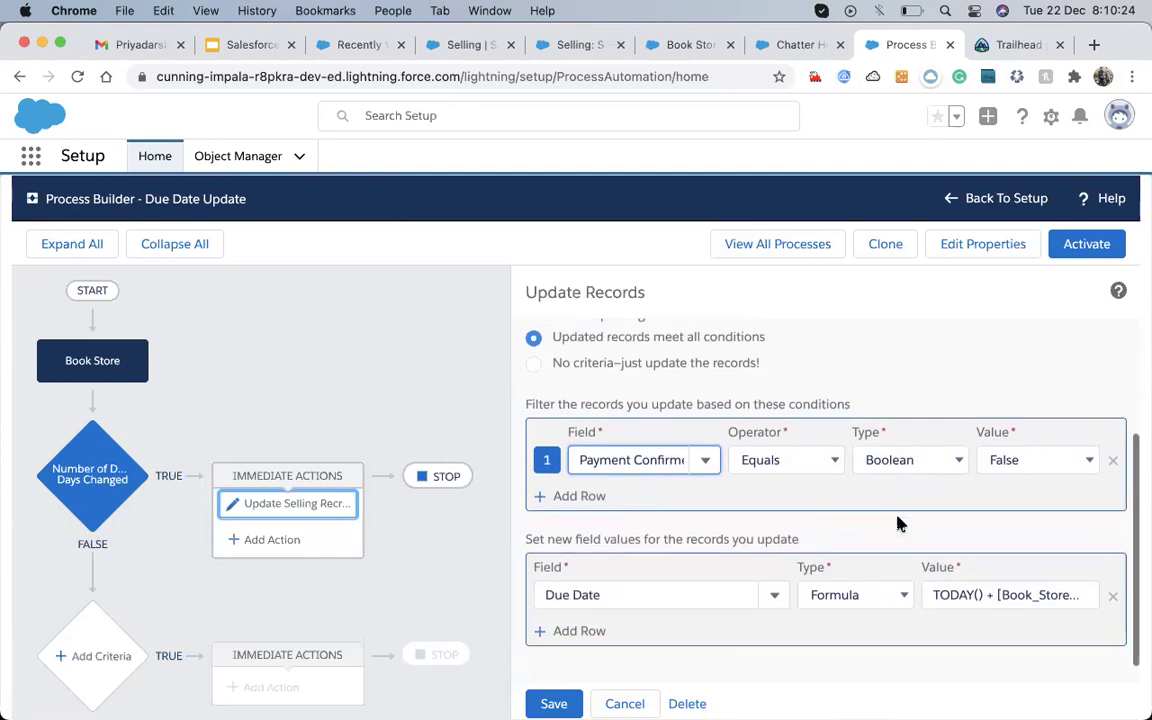
click(554, 704)
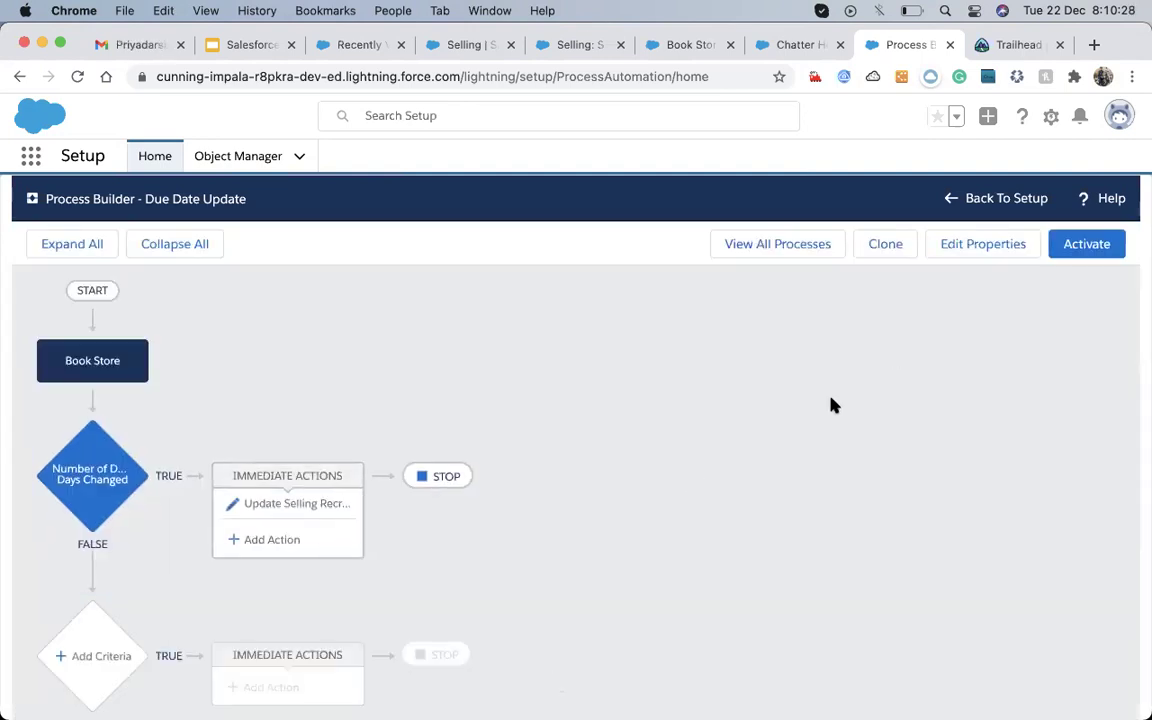
click(1085, 244)
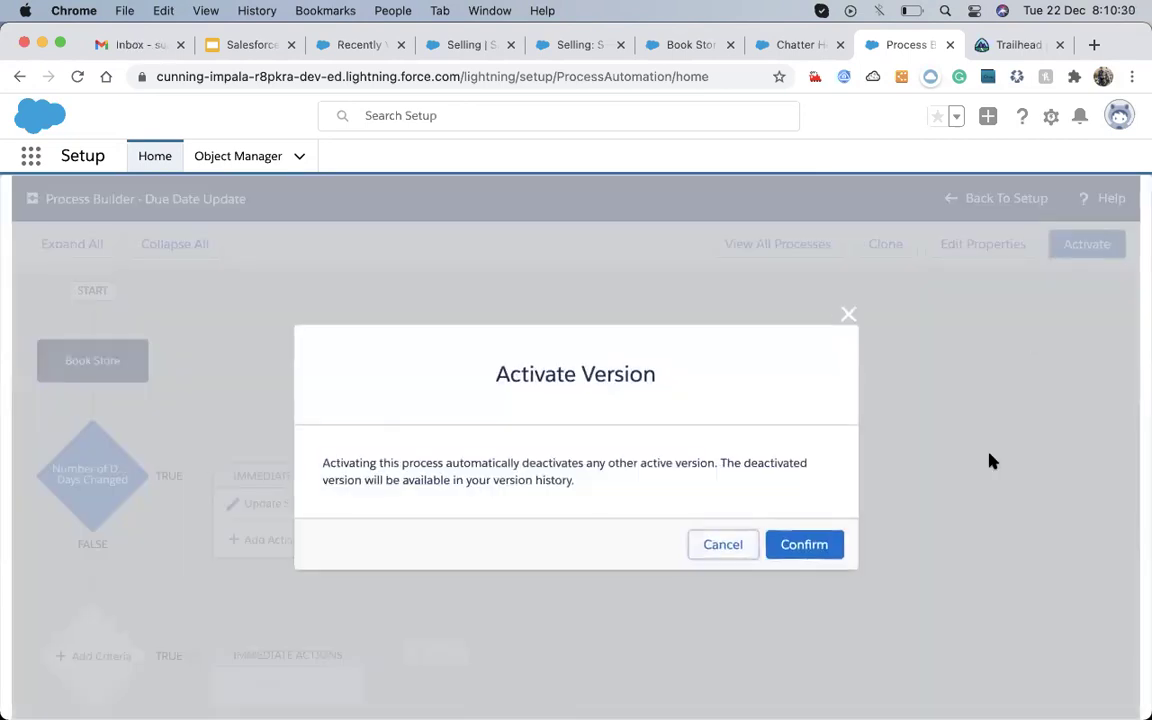
click(794, 548)
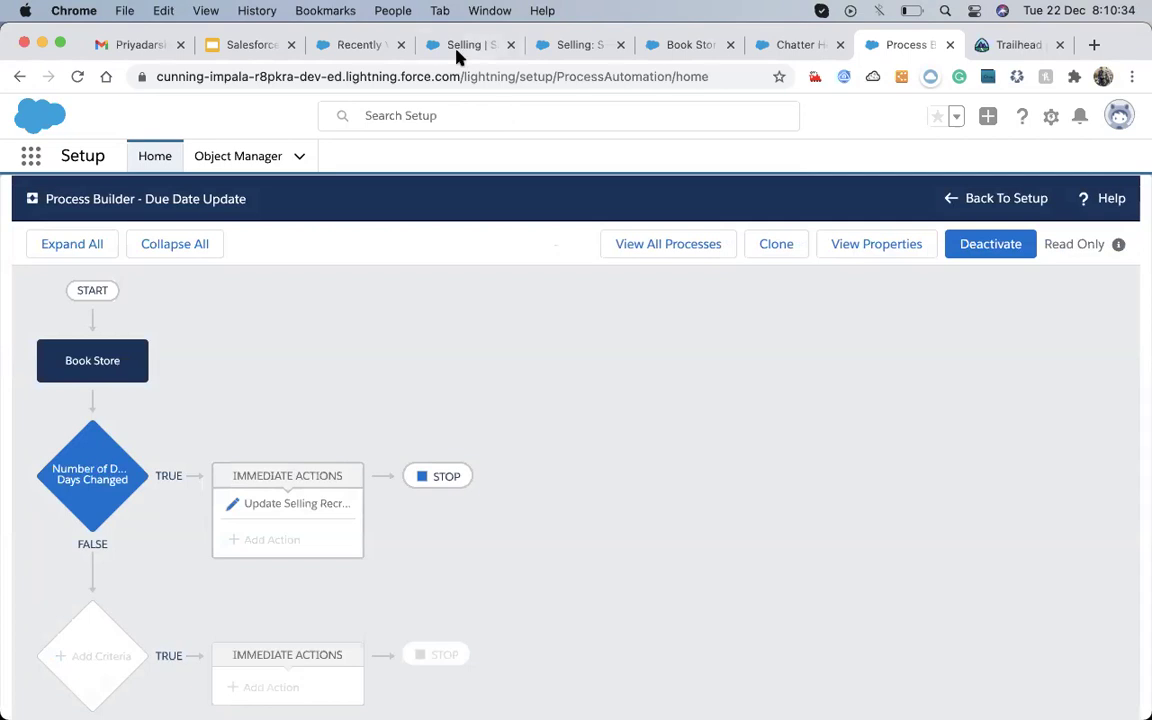
- Return to the Book Store Management app and inspect the related lists and details of the first recently viewed selling record
click(434, 45)
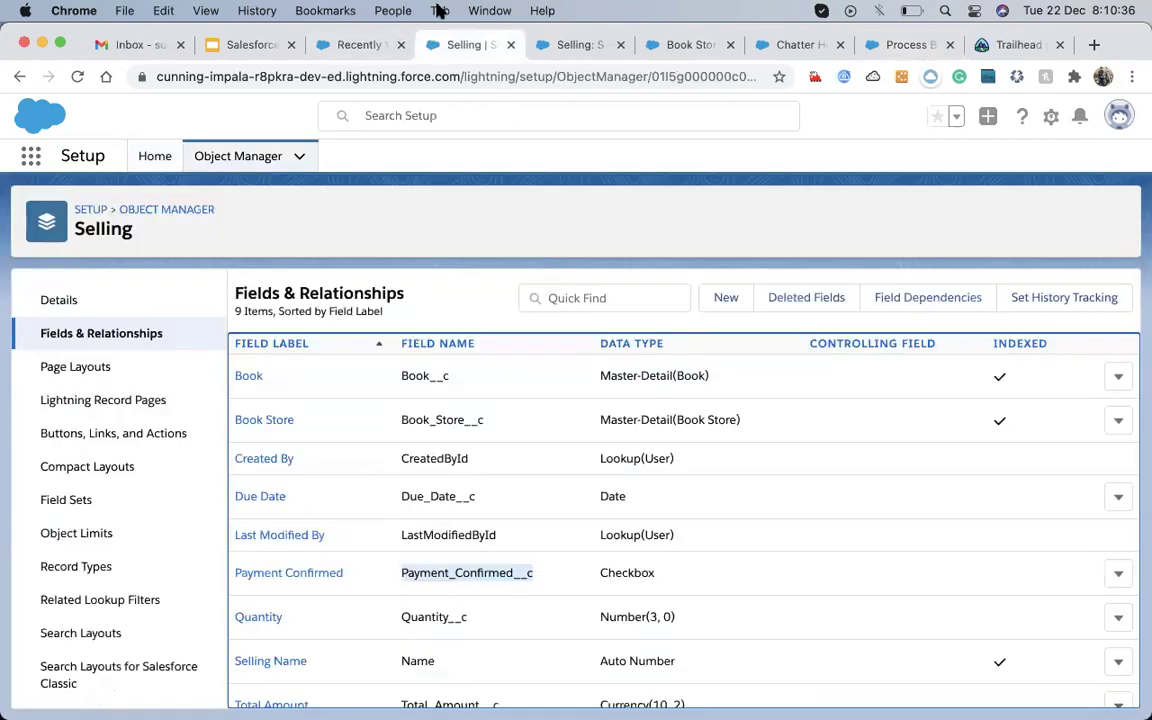
click(356, 45)
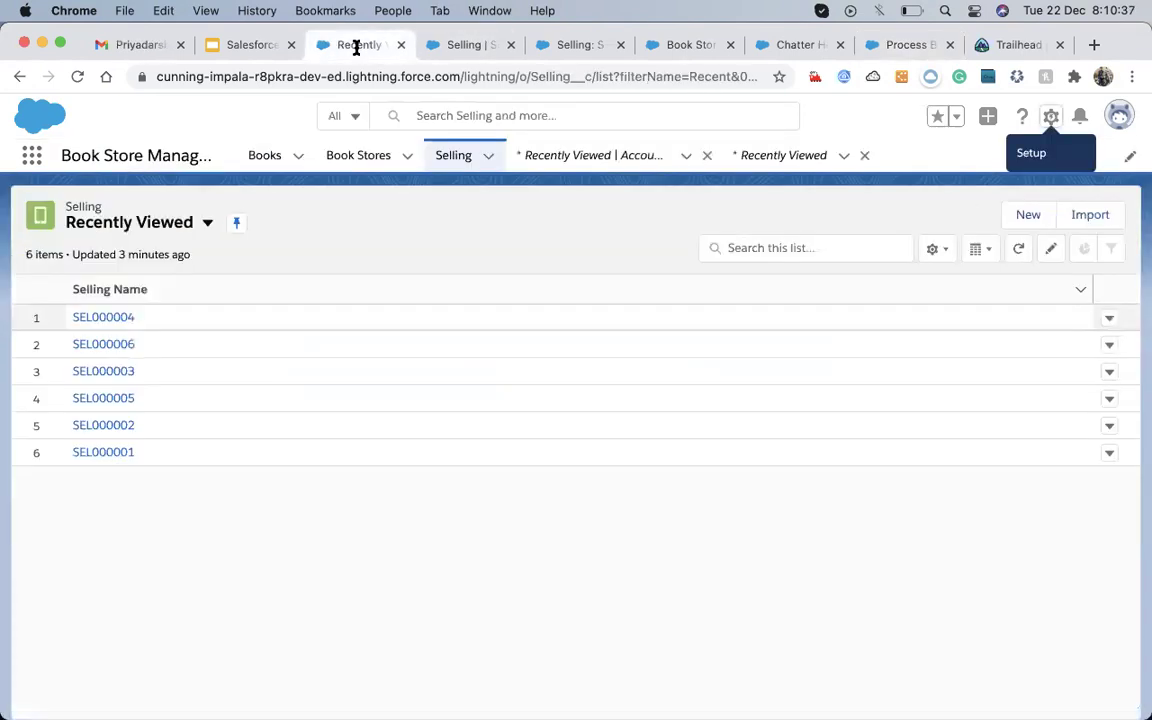
click(112, 317)
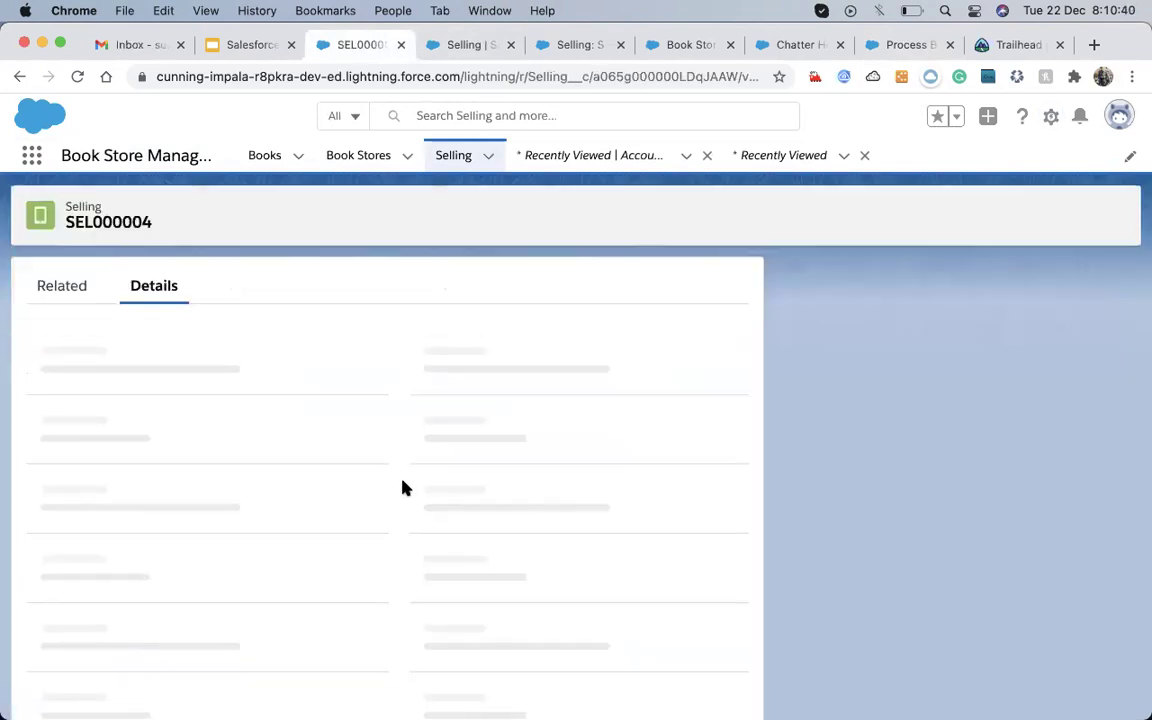
click(82, 288)
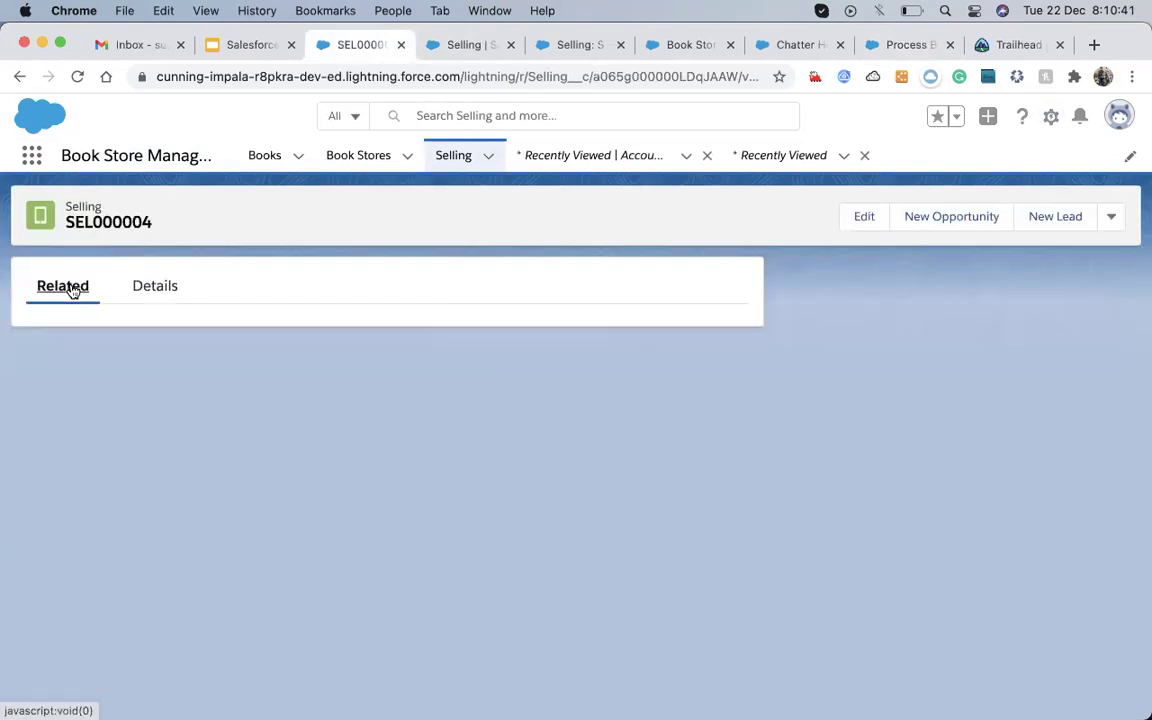
click(153, 289)
- Open the Paul Book Store record and bring up the Book Store object's setup page for editing
click(355, 155)
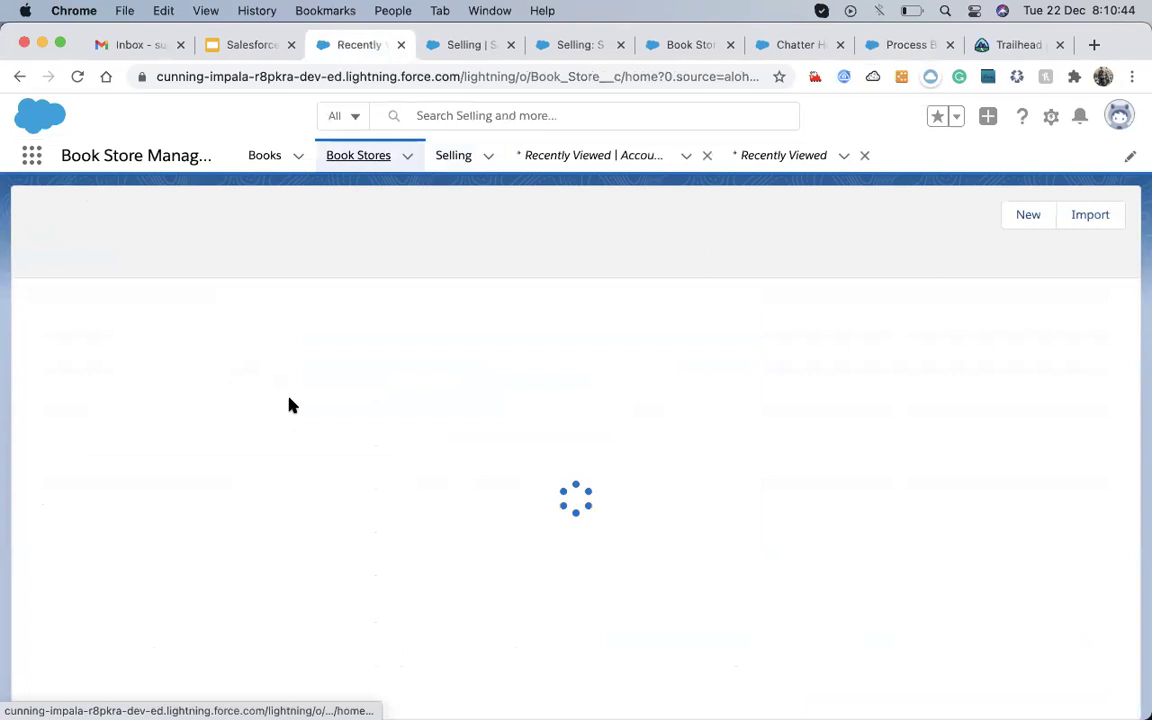
click(150, 319)
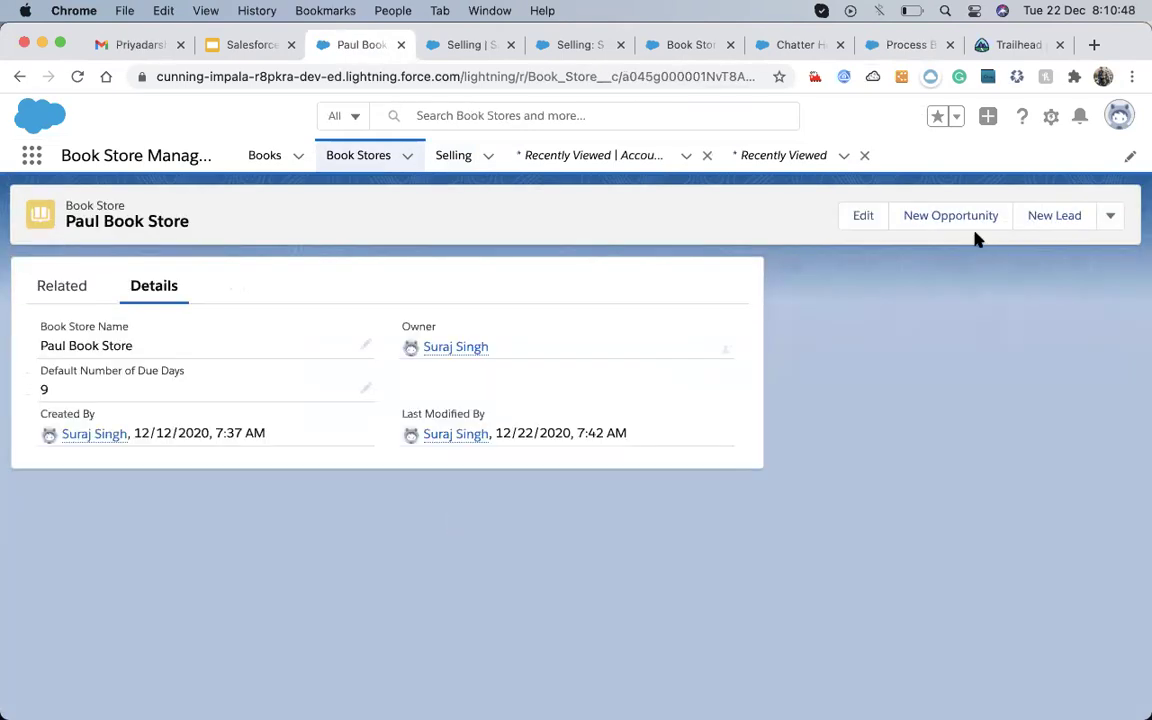
click(1050, 118)
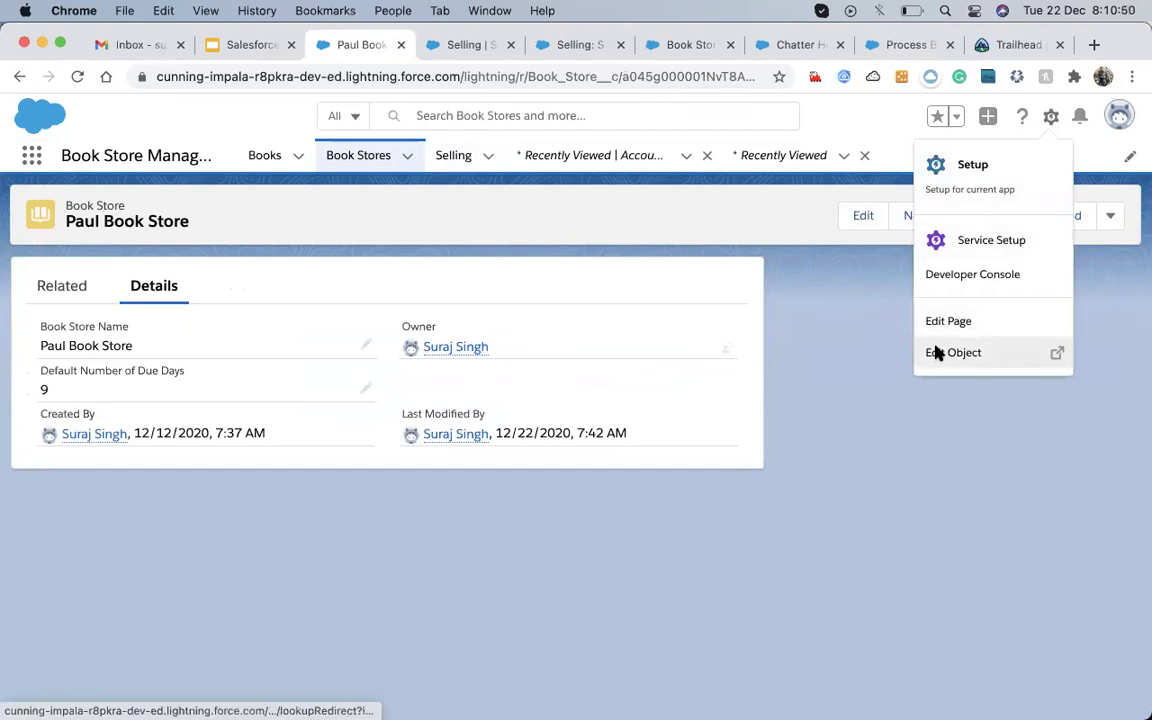
click(950, 352)
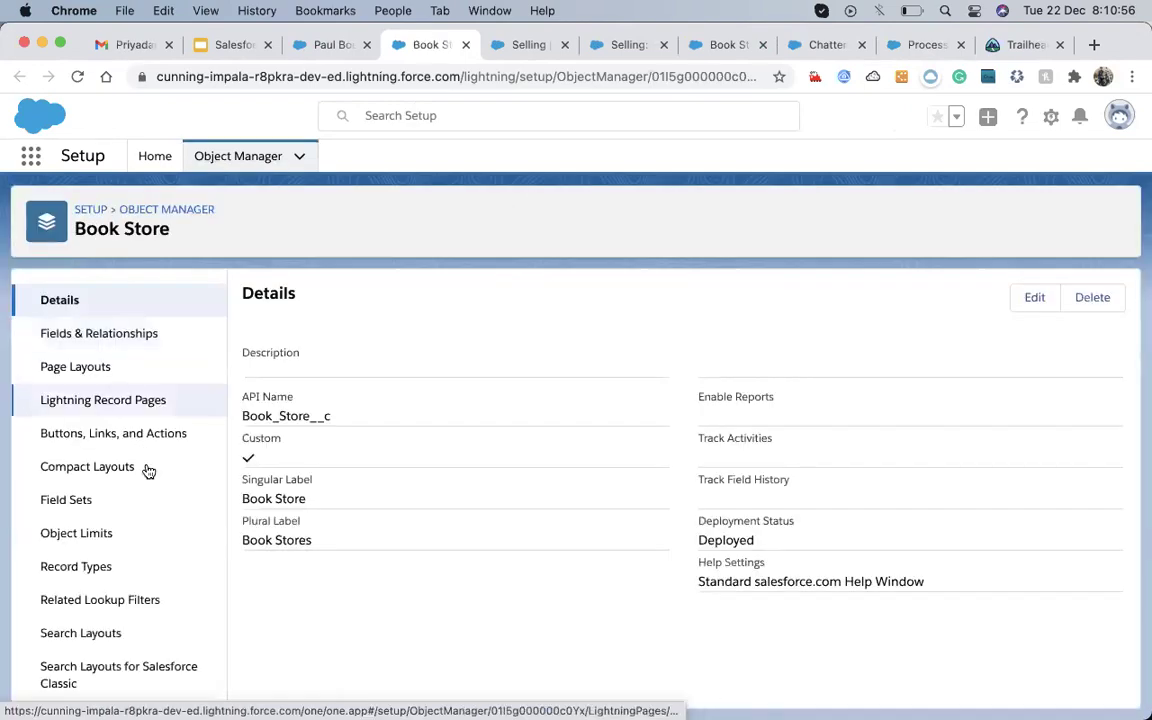
- Open the Book Store Layout page layout and bring up the properties of its Selling related list
click(90, 372)
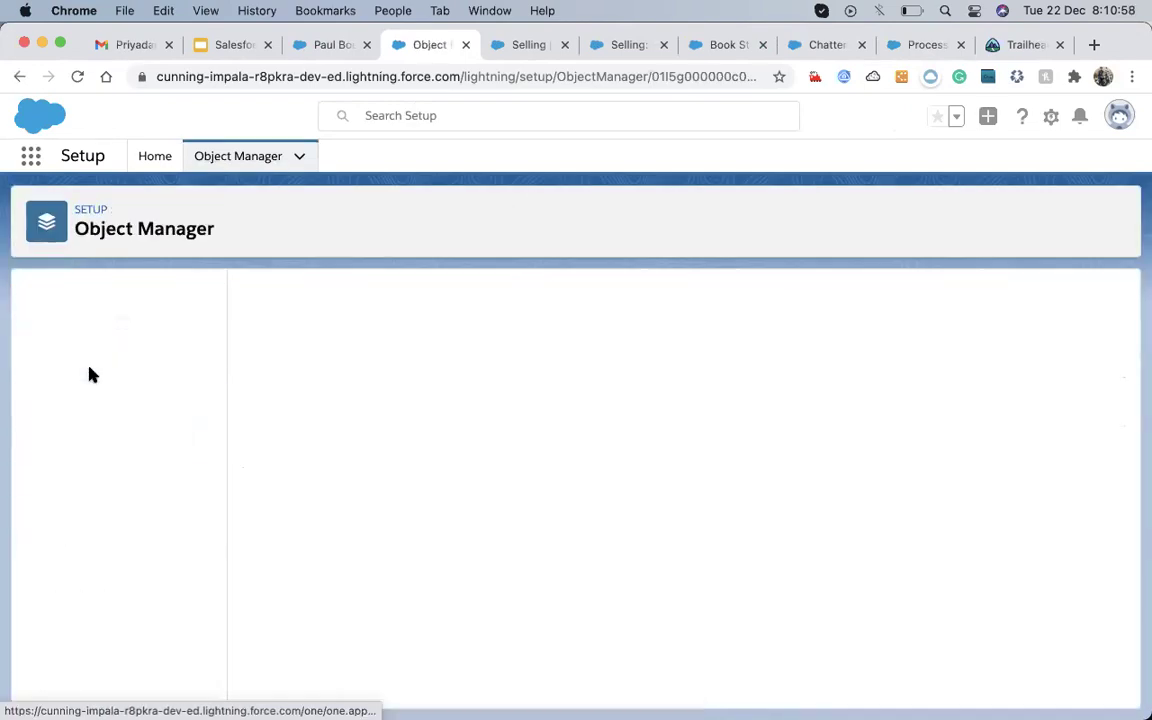
click(300, 378)
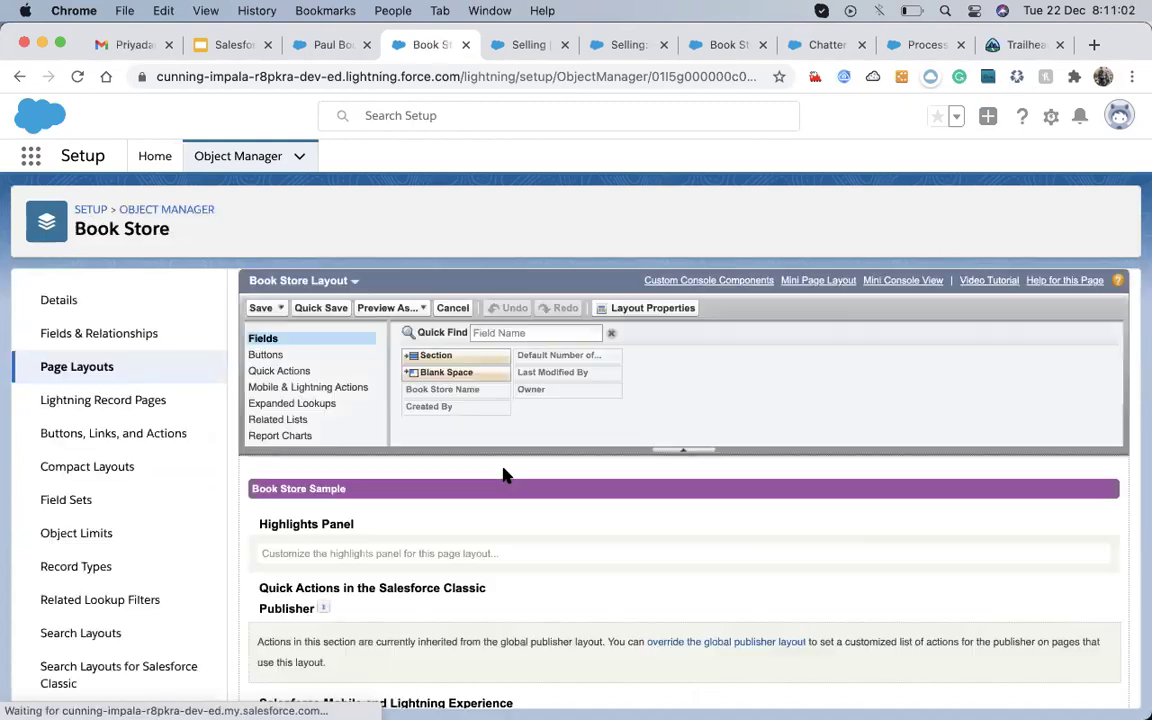
scroll(504, 475, down, 10)
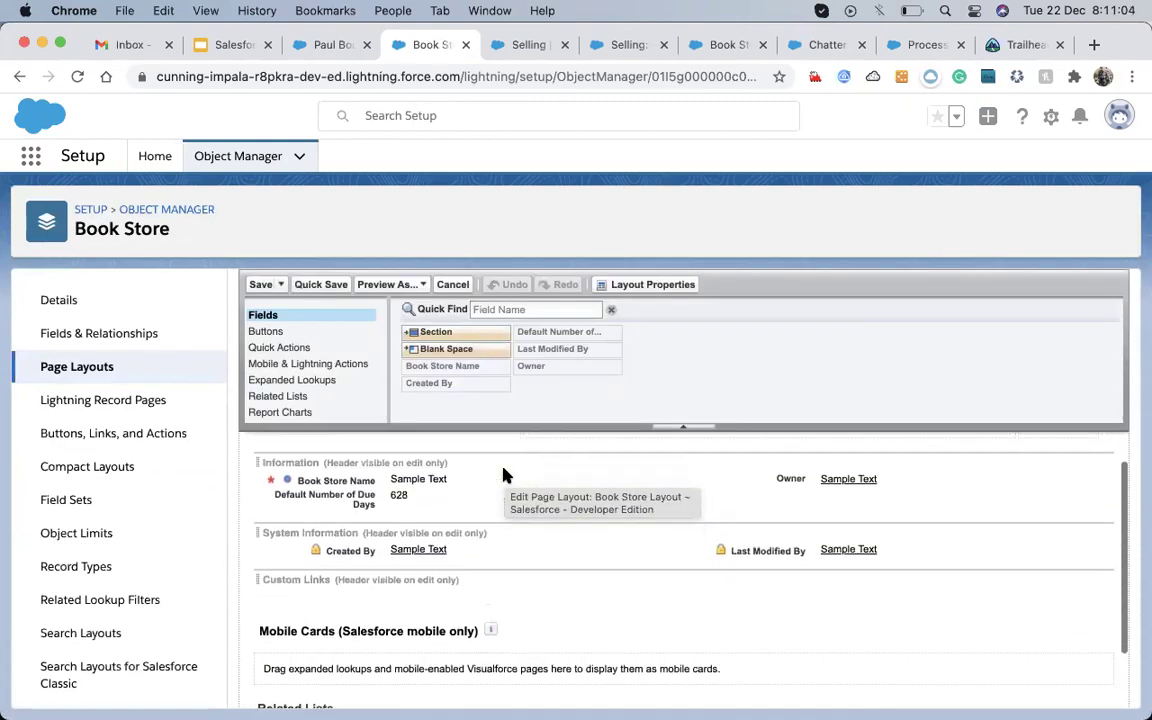
scroll(399, 590, down, 3)
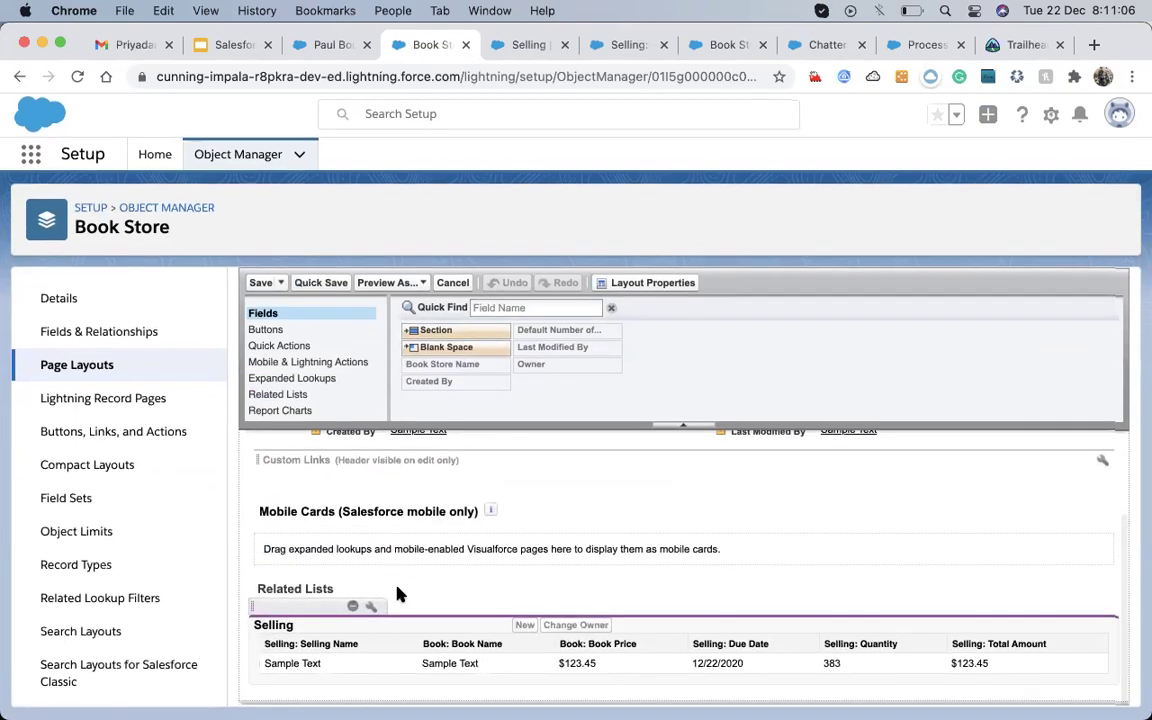
click(371, 607)
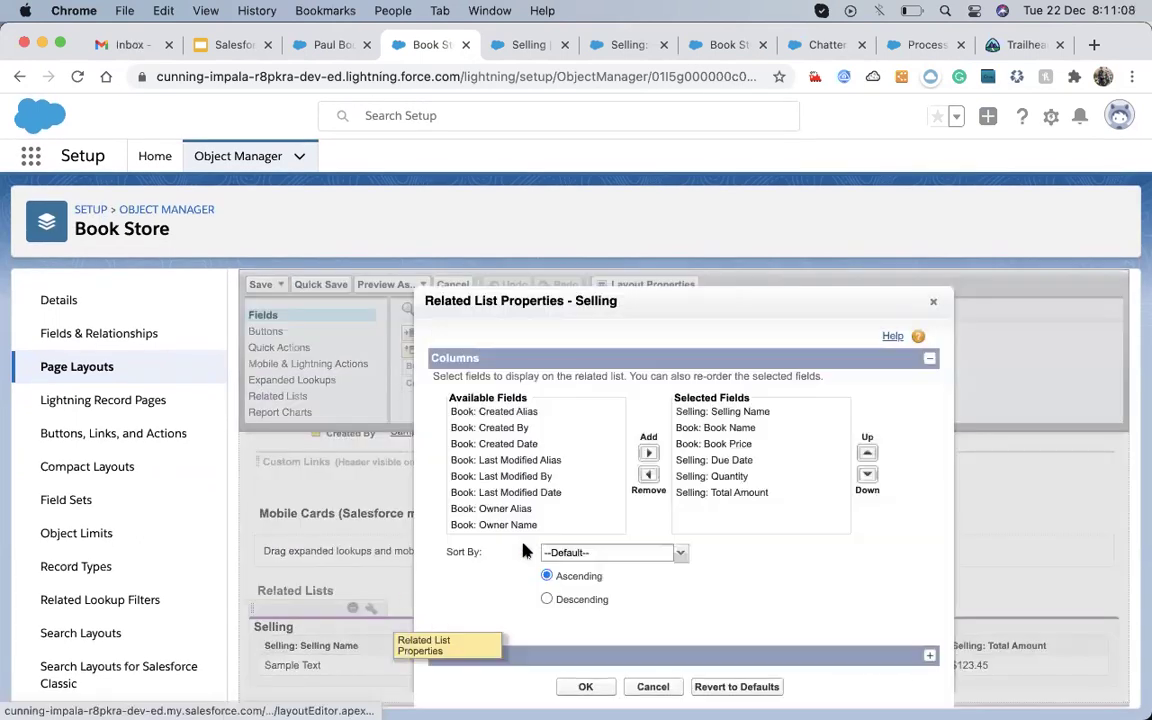
- Add Selling: Payment Confirmed to the related list's columns after Book Name, and move Book Price below Due Date
scroll(520, 496, down, 5)
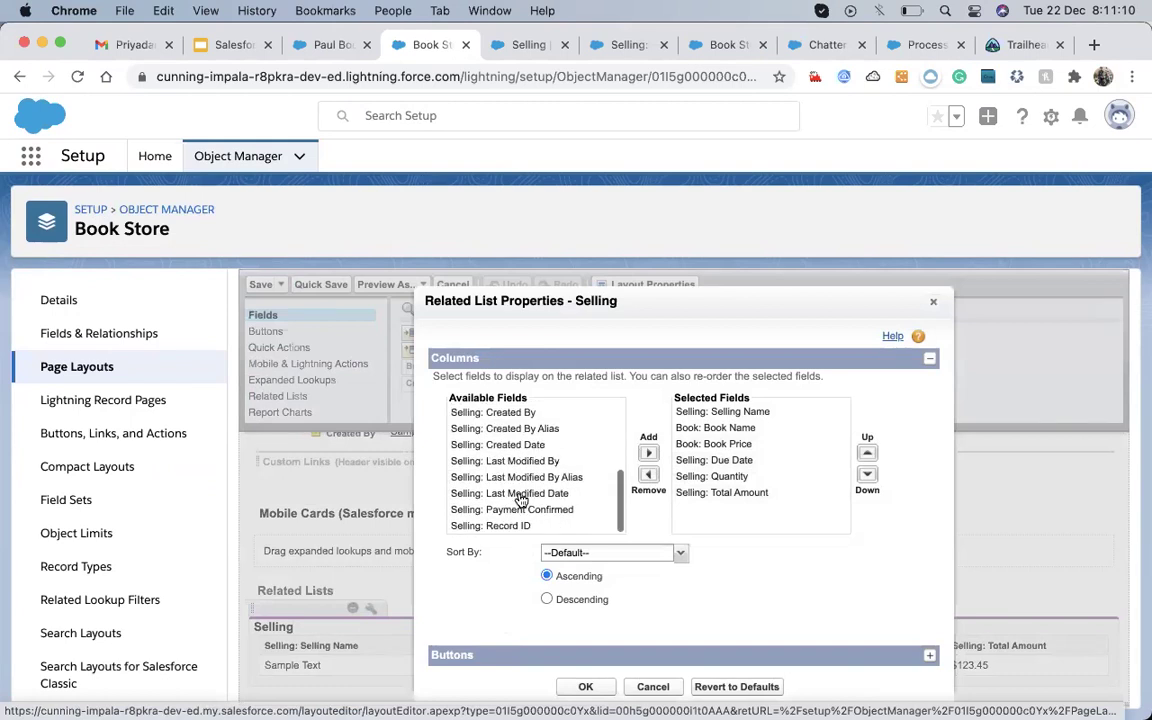
click(522, 510)
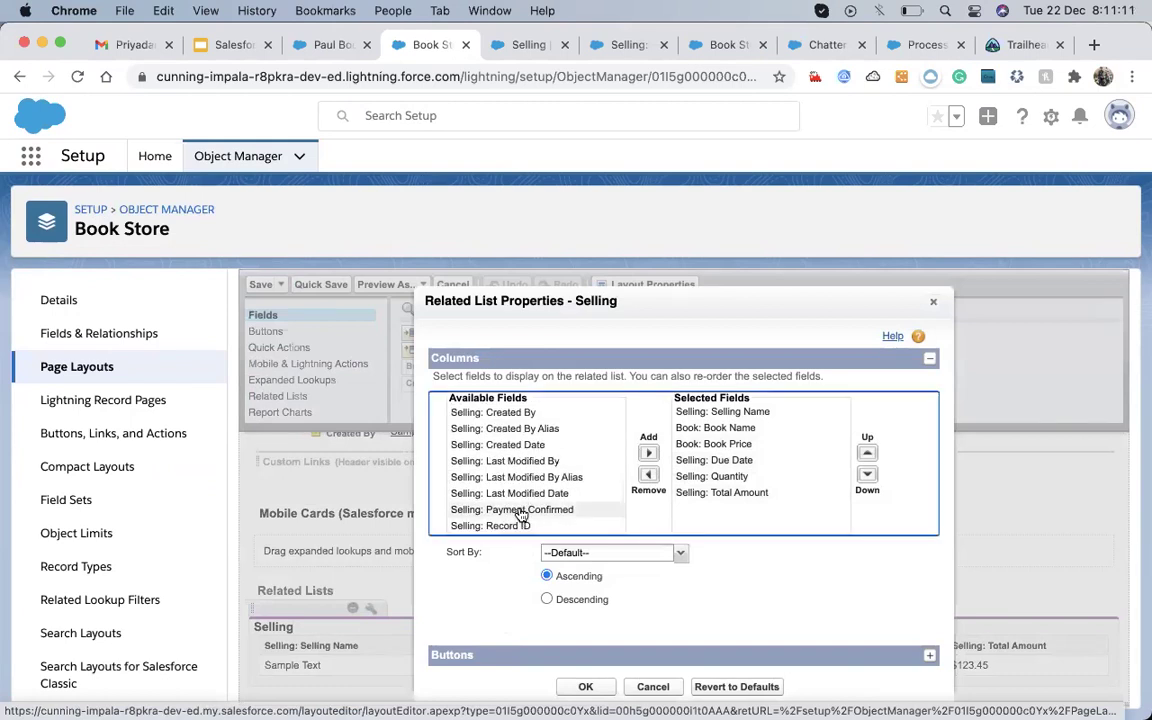
click(648, 453)
click(868, 453)
click(868, 453)
click(868, 453)
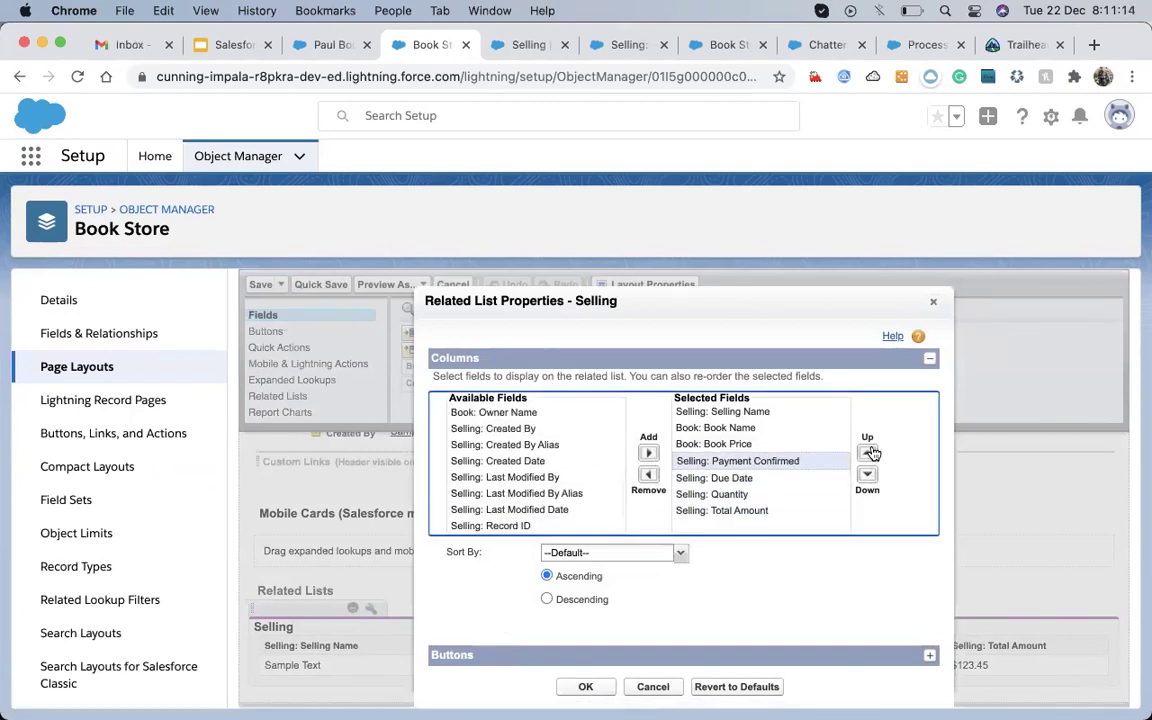
click(729, 446)
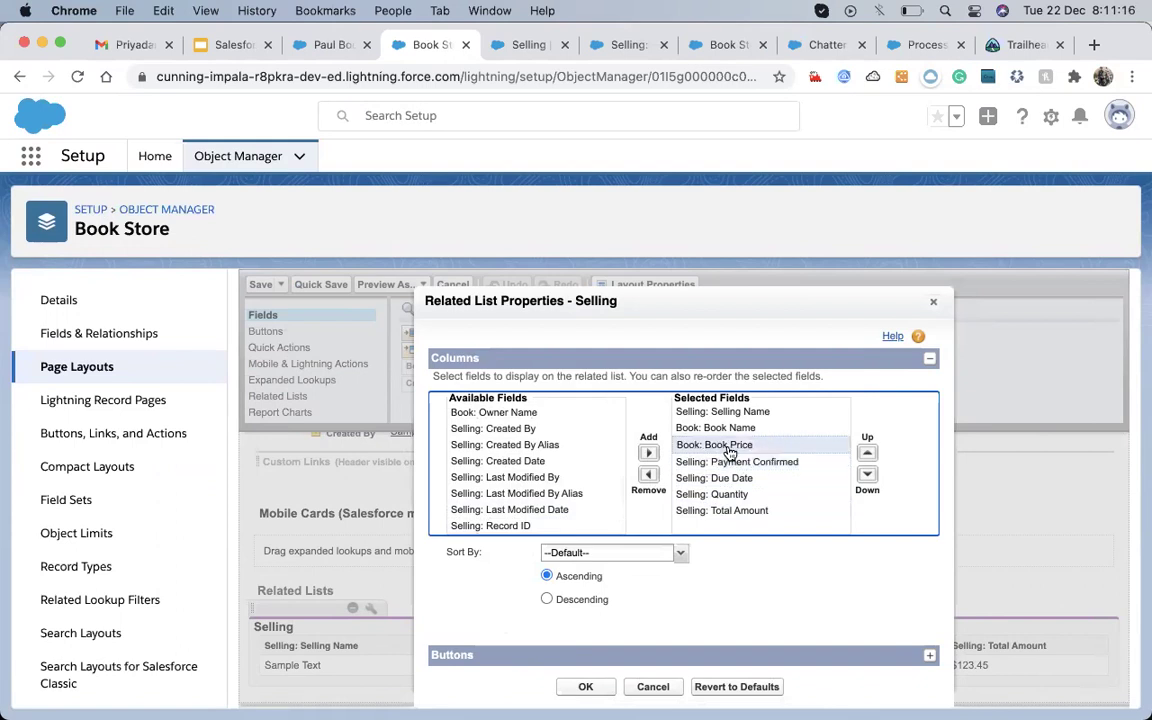
click(868, 474)
click(868, 474)
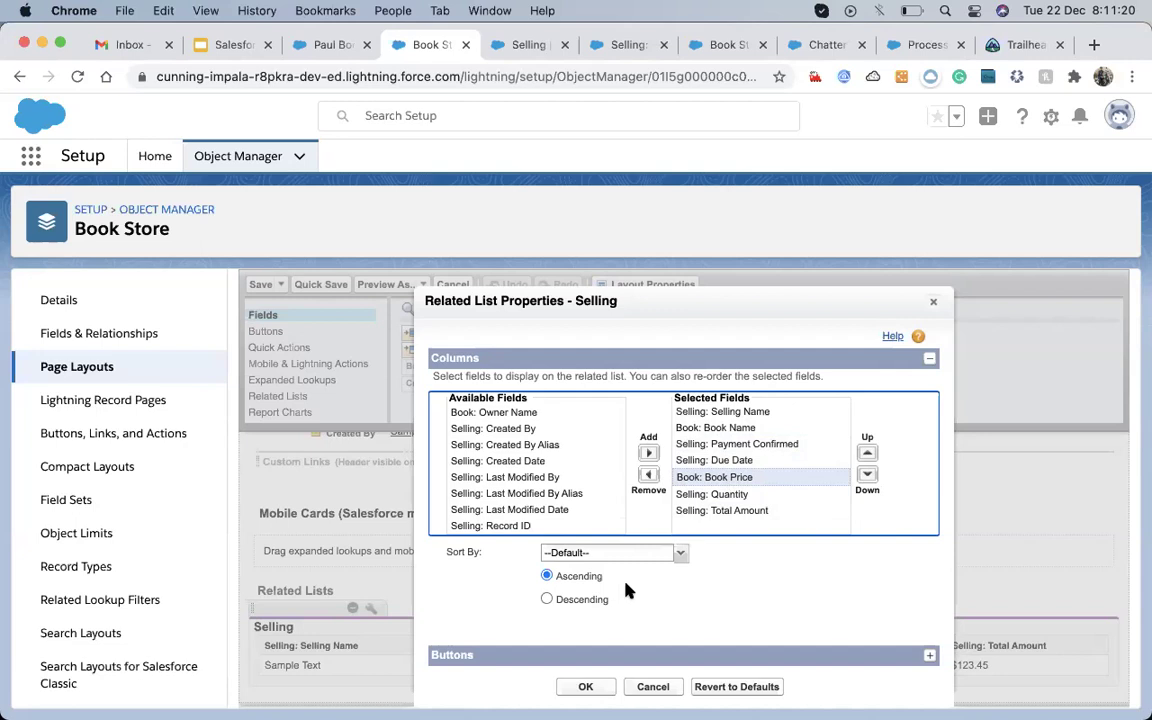
- Apply the Selling related list column changes and save the Book Store Layout
scroll(620, 585, down, 1)
click(585, 677)
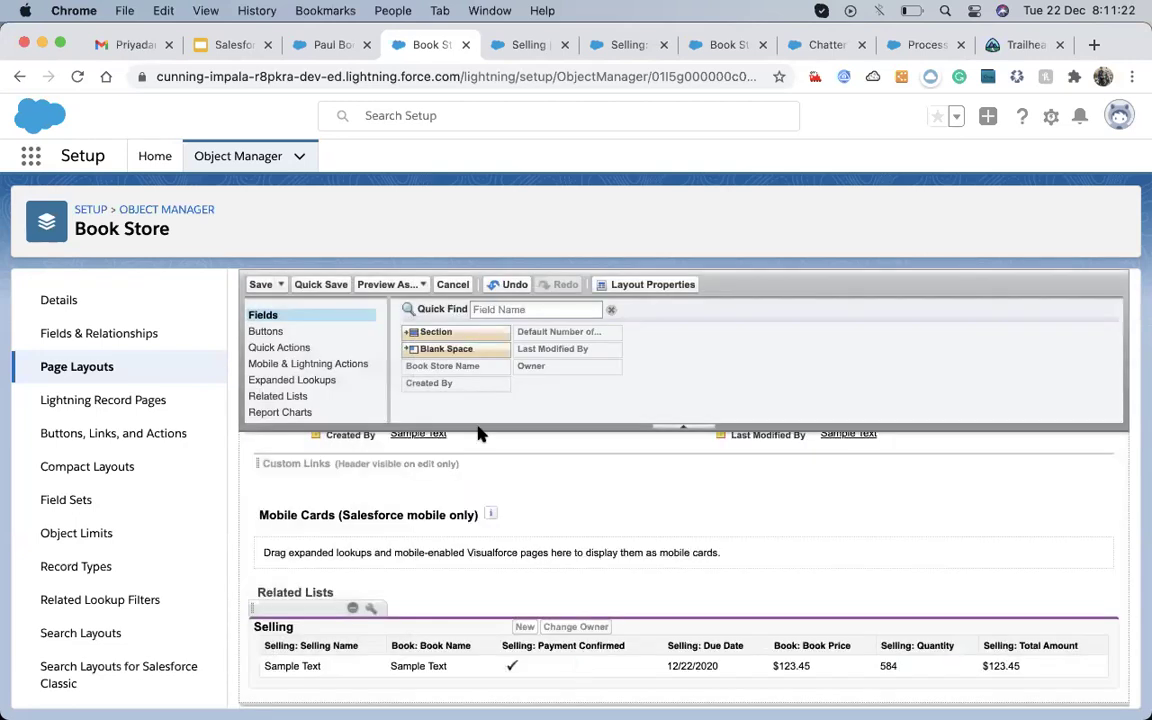
click(259, 284)
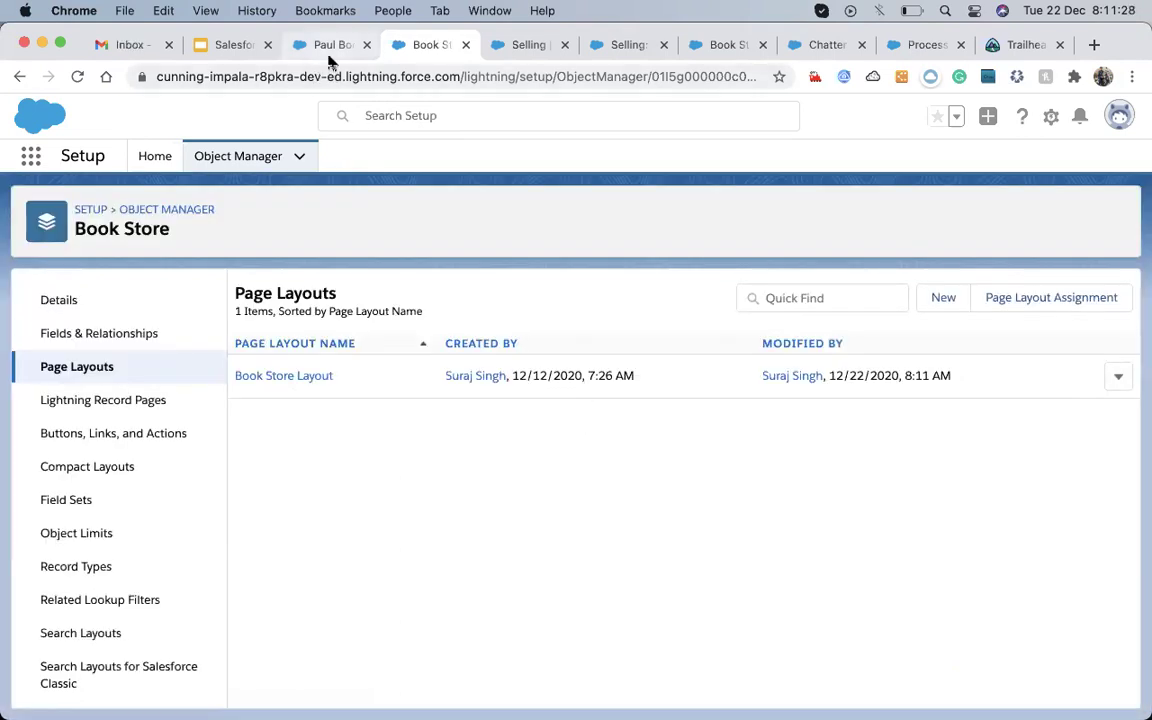
- From Paul Book Store's related lists, open the second Game of Thrones selling record, check Payment Confirmed and save it
click(298, 48)
click(66, 288)
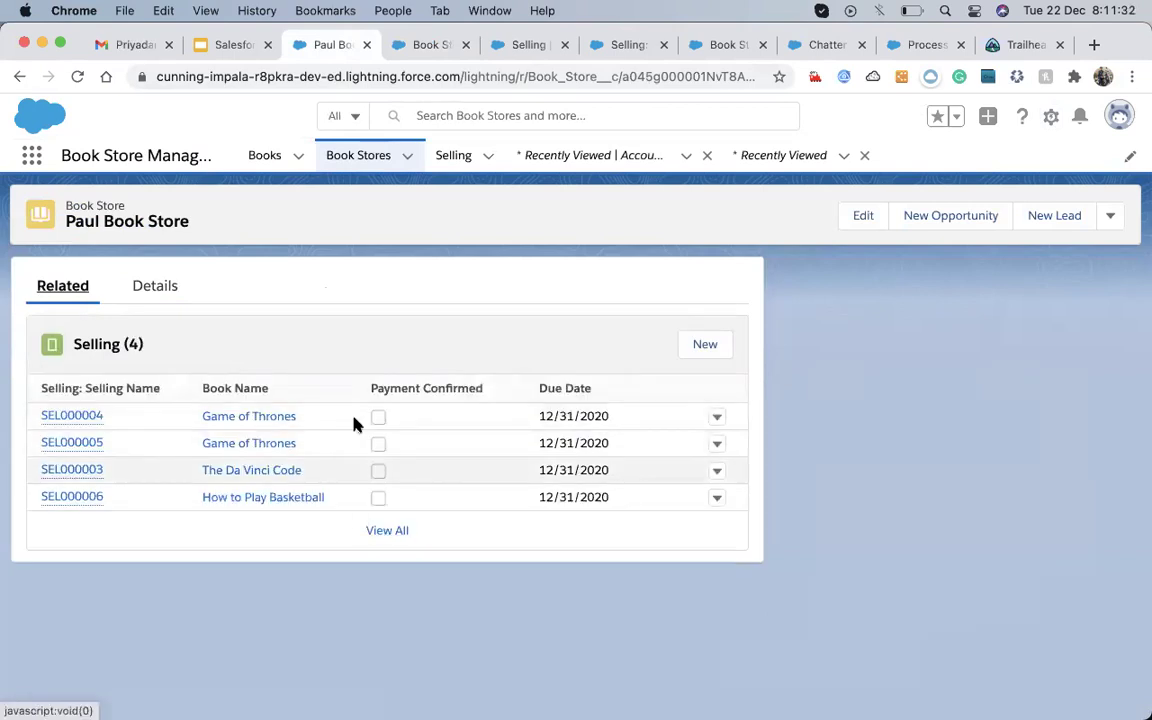
click(227, 447)
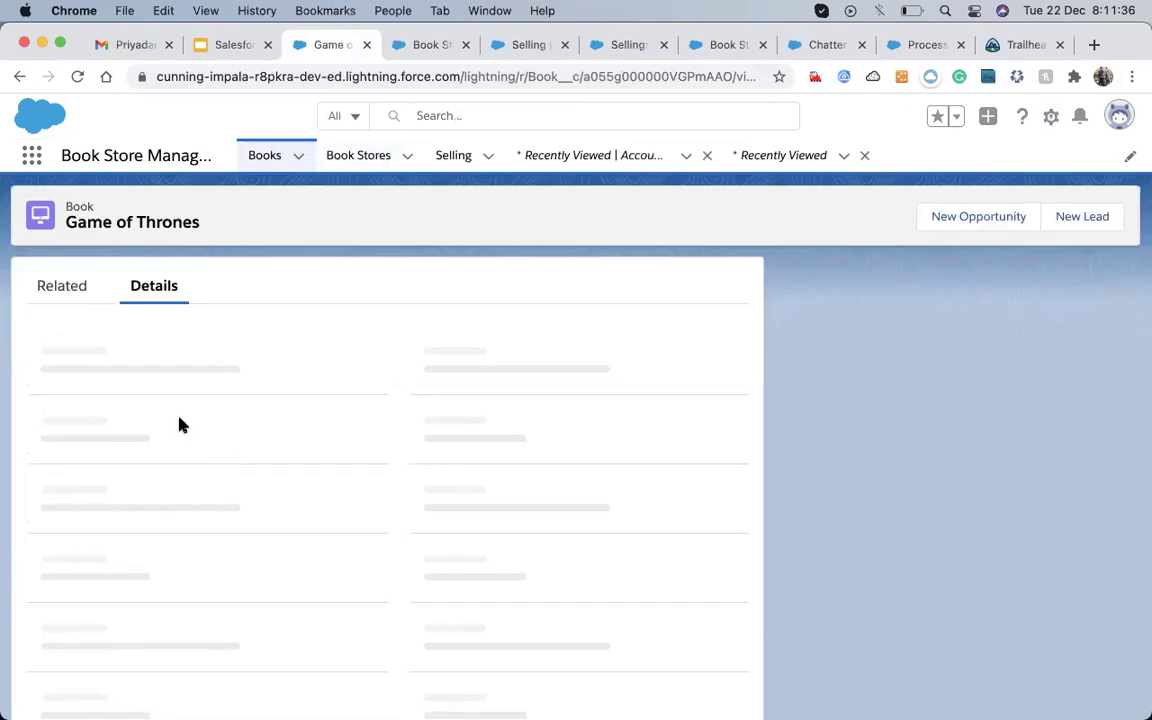
click(19, 76)
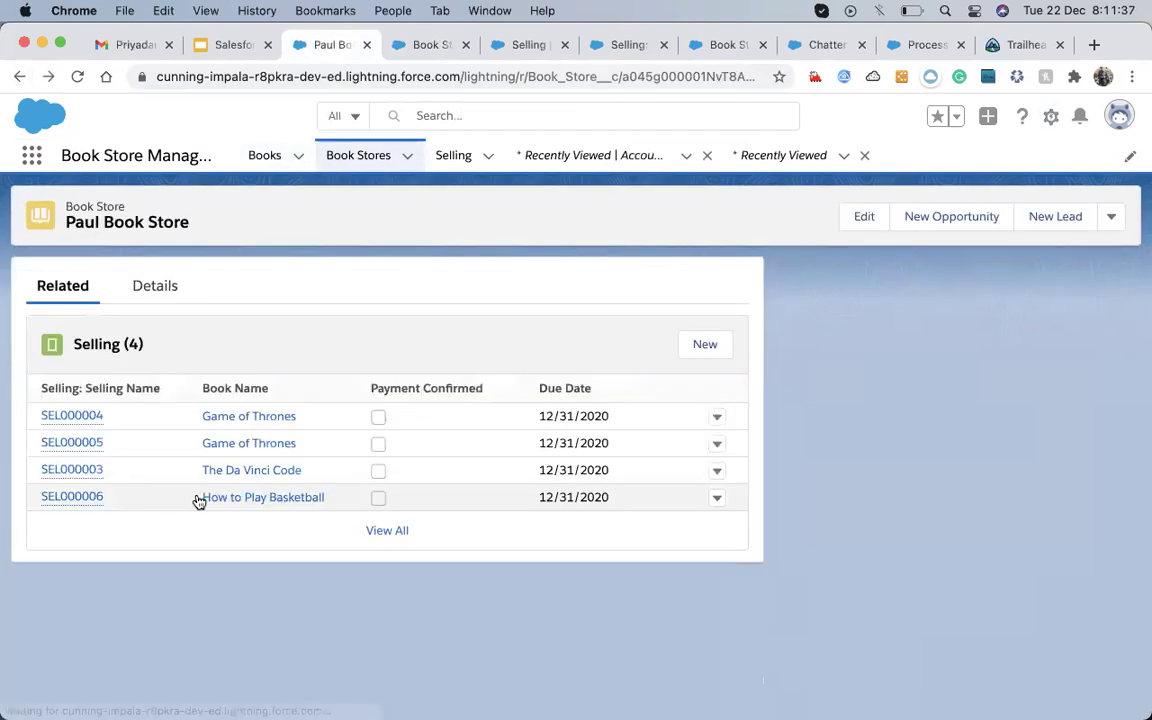
click(85, 442)
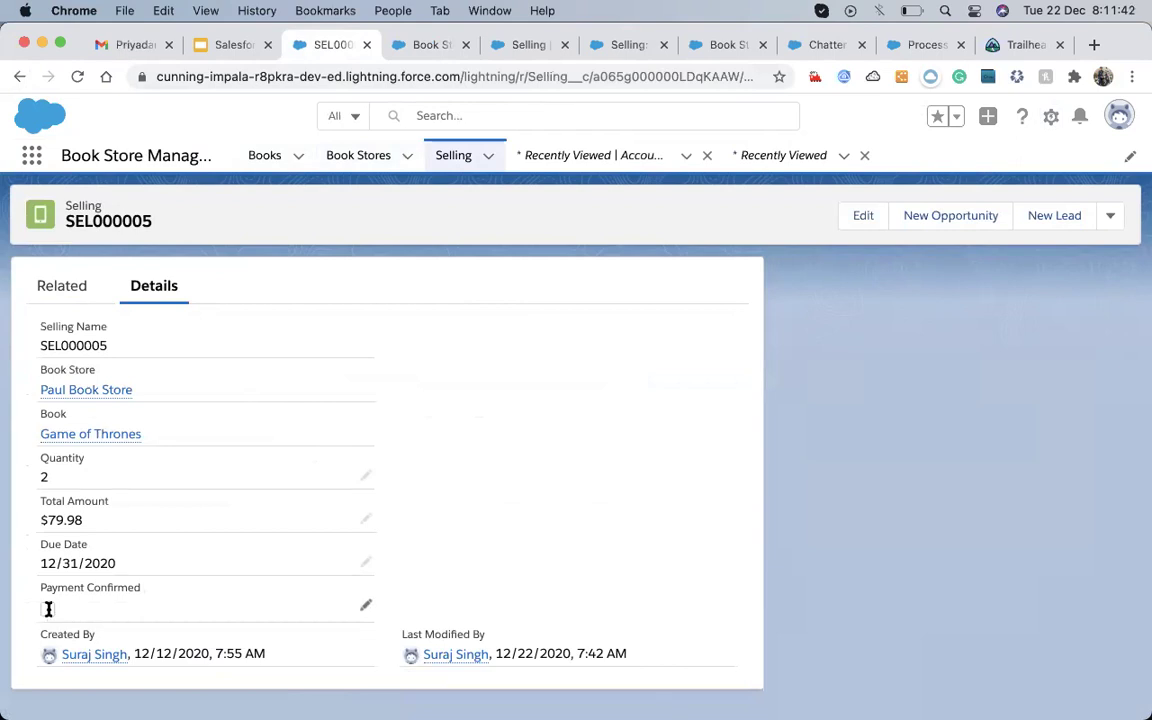
click(48, 610)
click(423, 690)
- Go back to Paul Book Store's related lists, open The Da Vinci Code selling record, check Payment Confirmed and save it
click(84, 392)
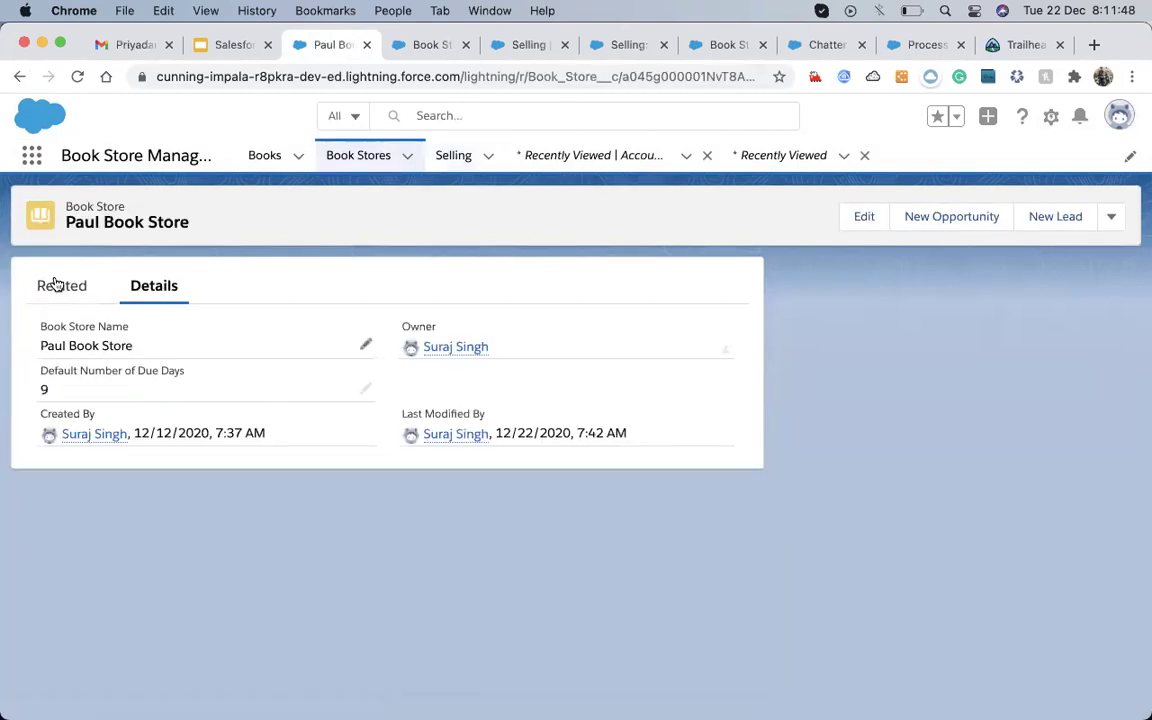
click(56, 287)
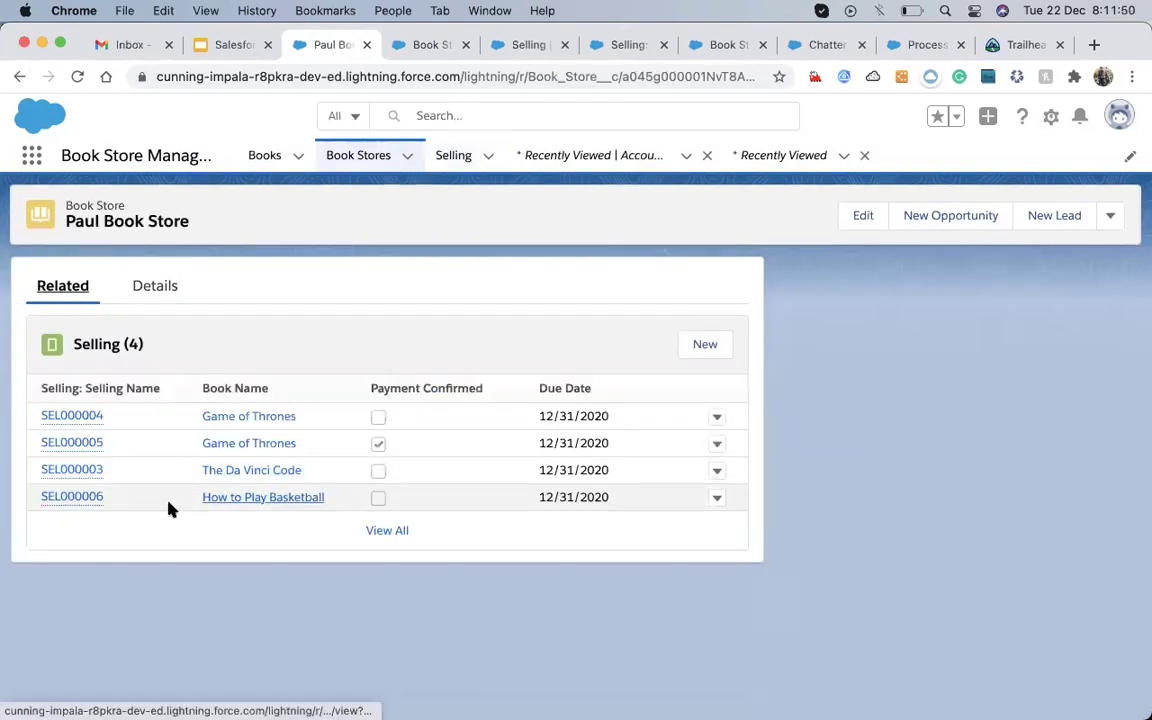
mouse_move(72, 480)
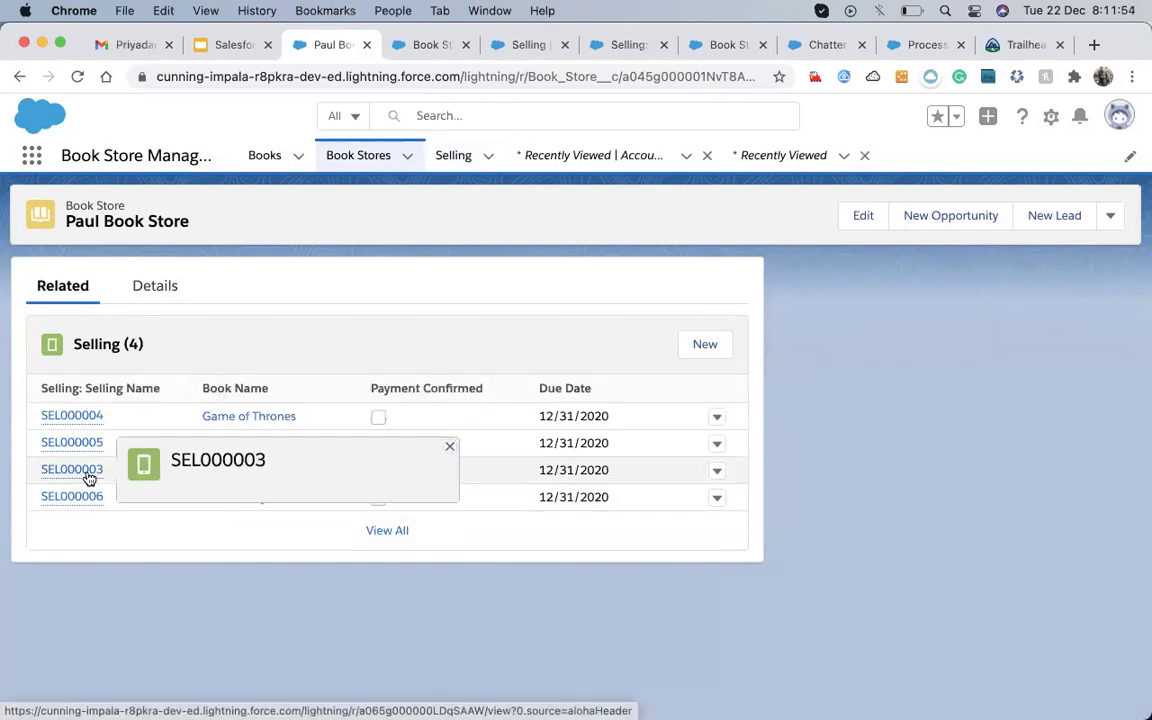
click(88, 479)
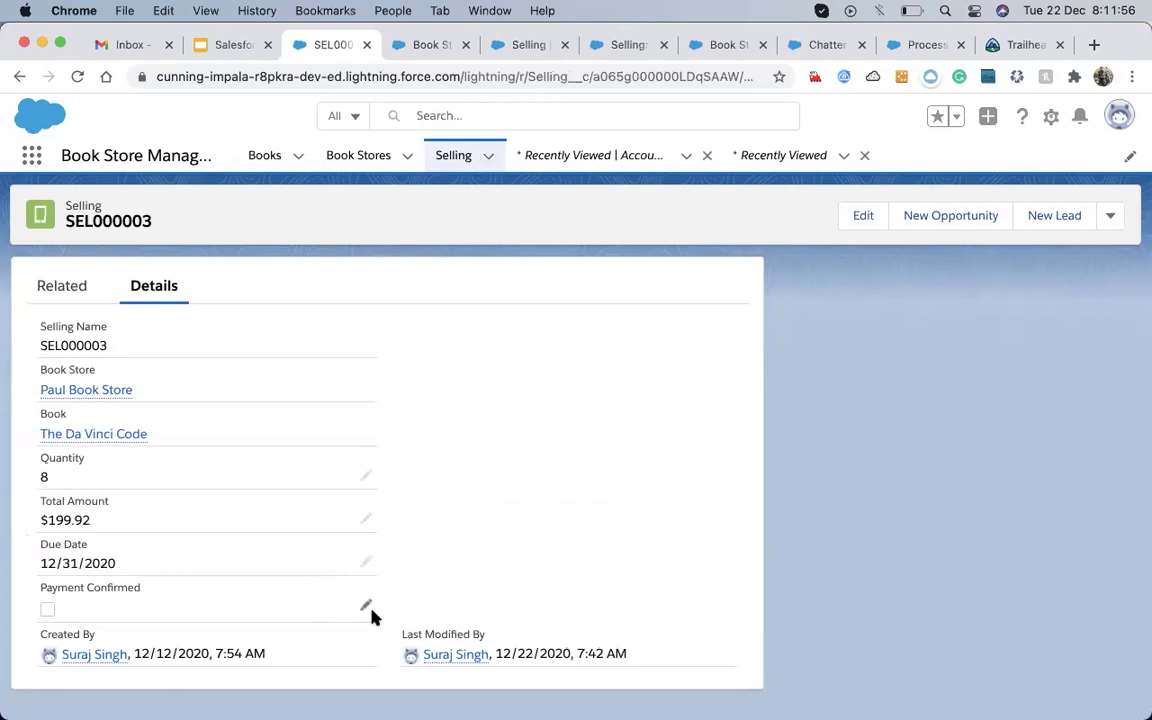
click(367, 609)
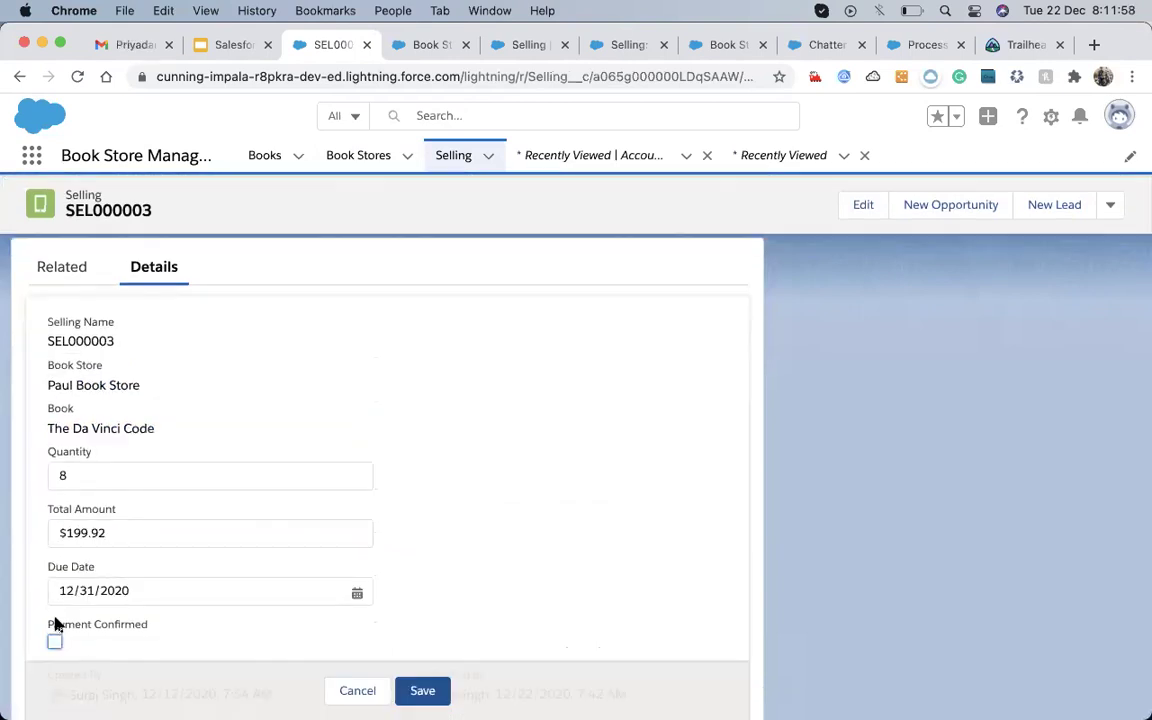
click(54, 557)
click(423, 658)
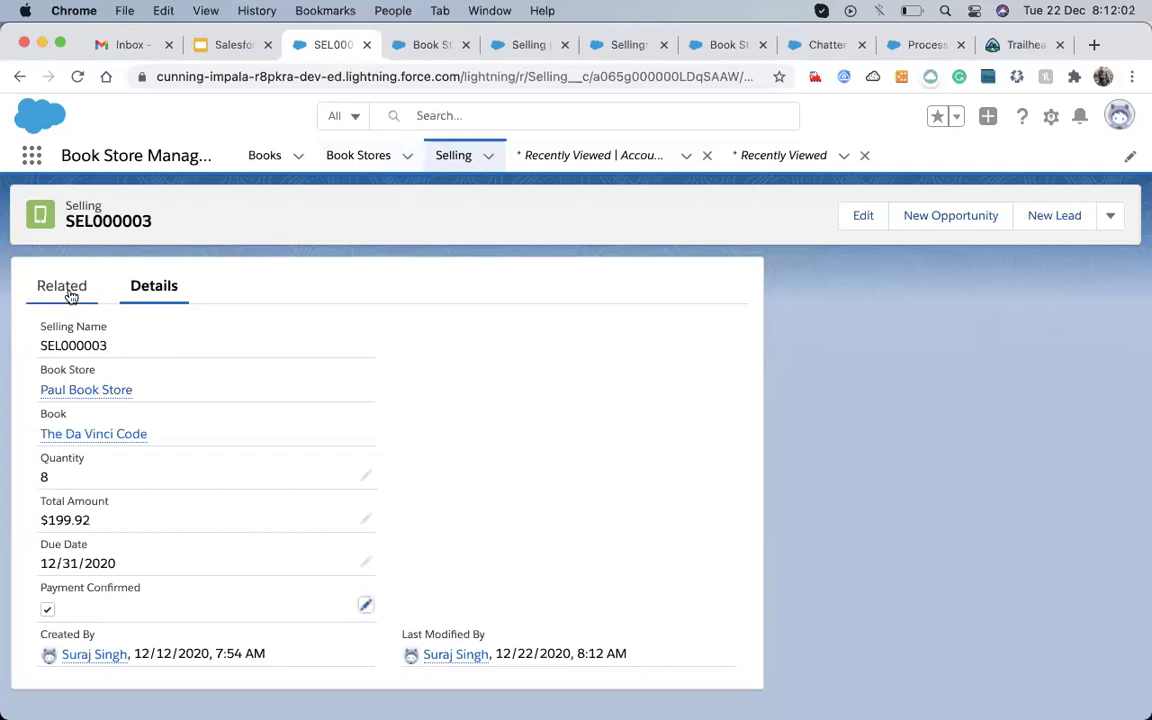
- Return to the Paul Book Store details, set Default Number of Due Days to 15 and save the record
click(70, 297)
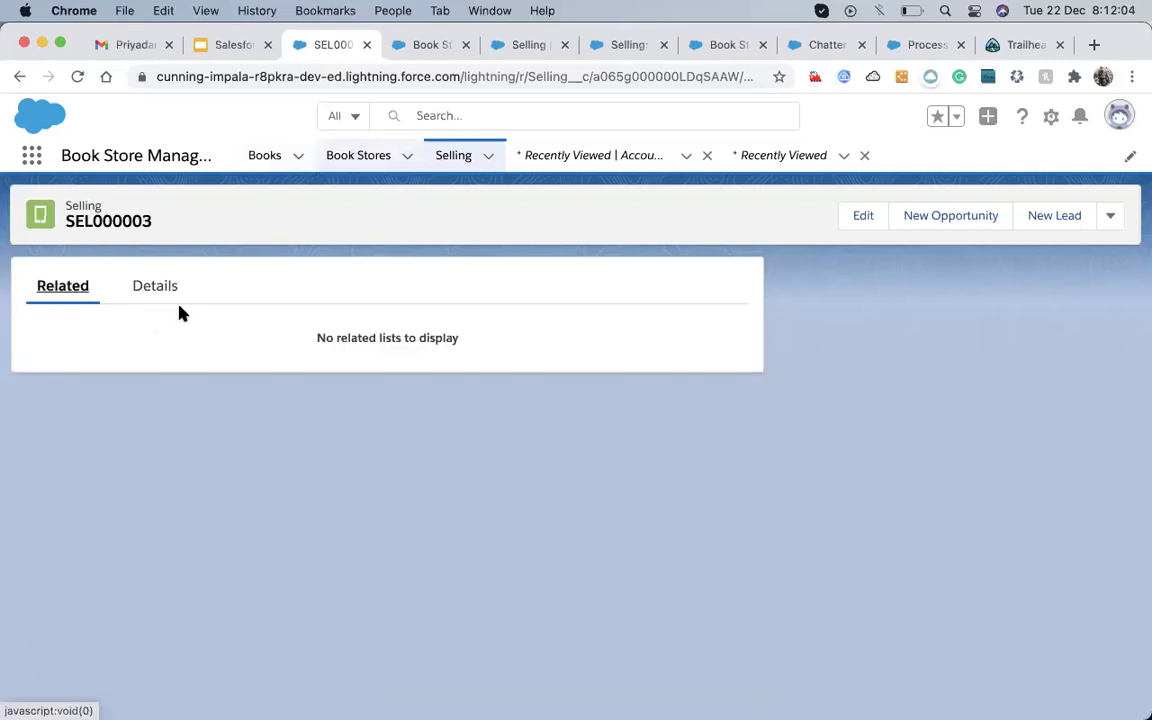
click(152, 292)
click(105, 393)
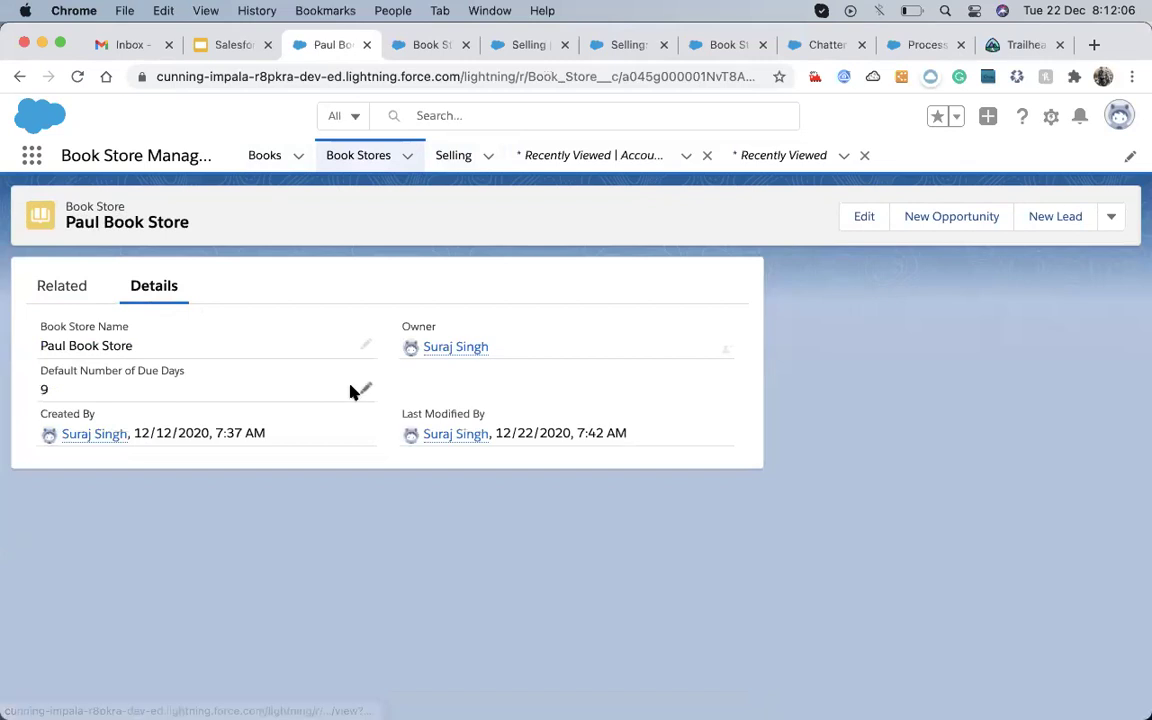
click(364, 390)
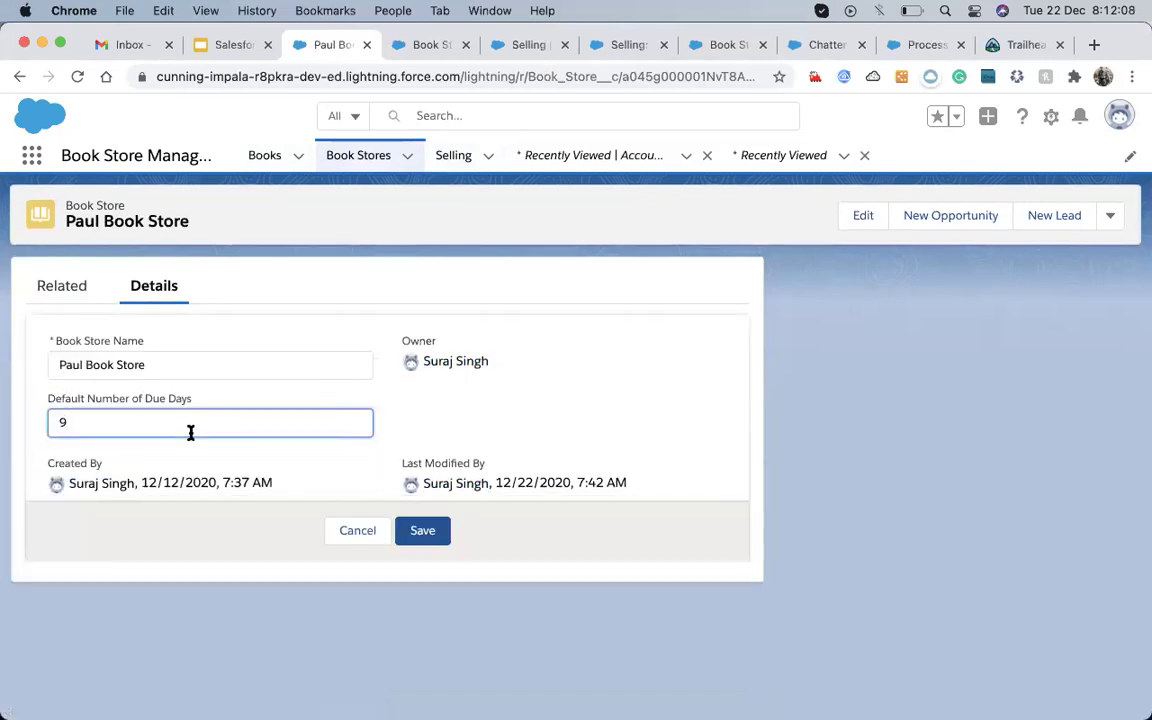
key(BackSpace)
click(420, 531)
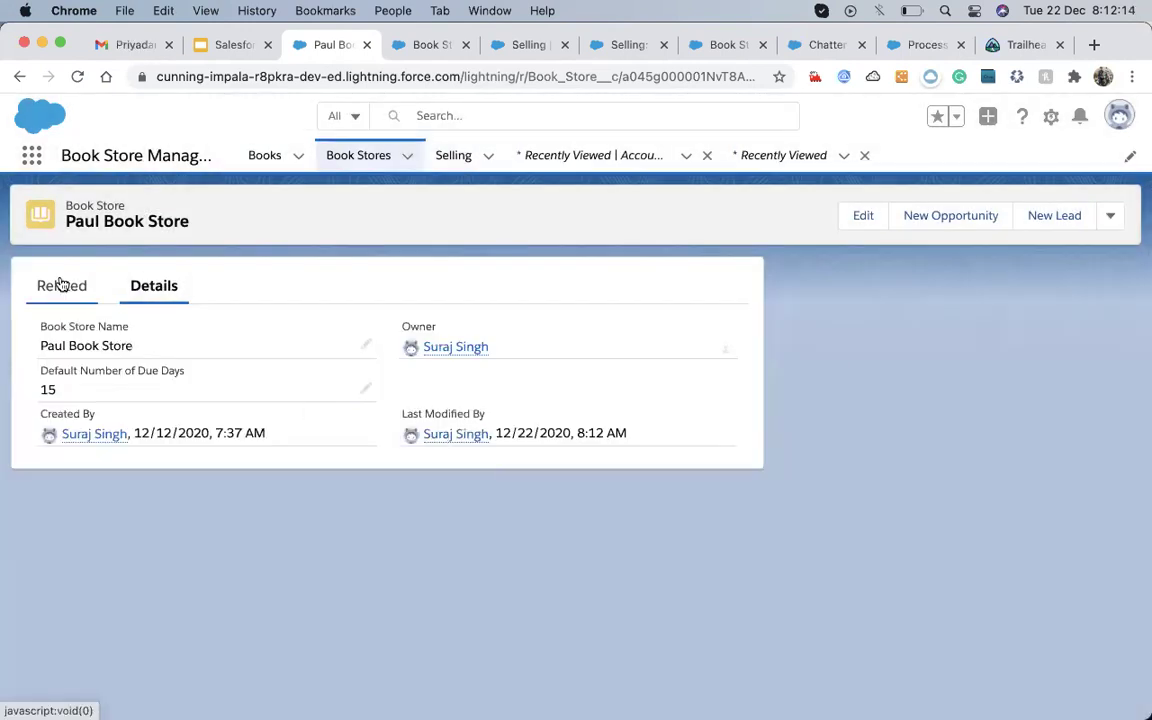
- Check the due dates of Paul Book Store's selling records against the Due Date Update process's trigger, criteria and record-update filter
click(59, 284)
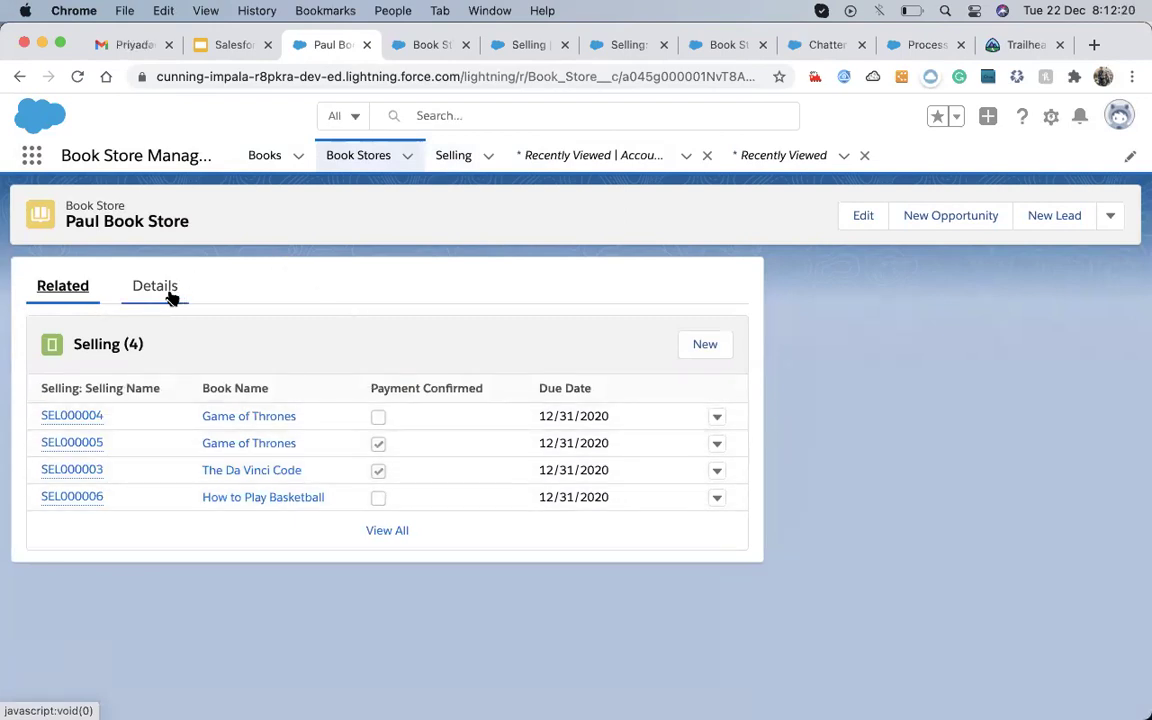
click(905, 44)
click(97, 472)
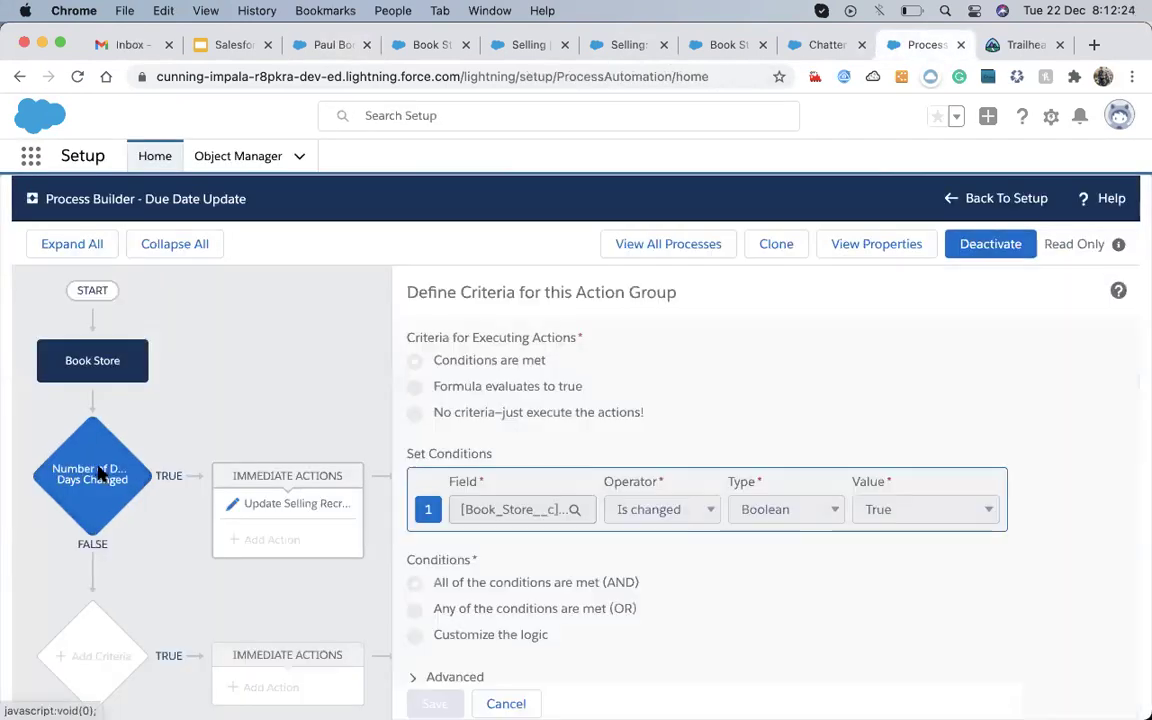
scroll(535, 485, down, 1)
click(272, 505)
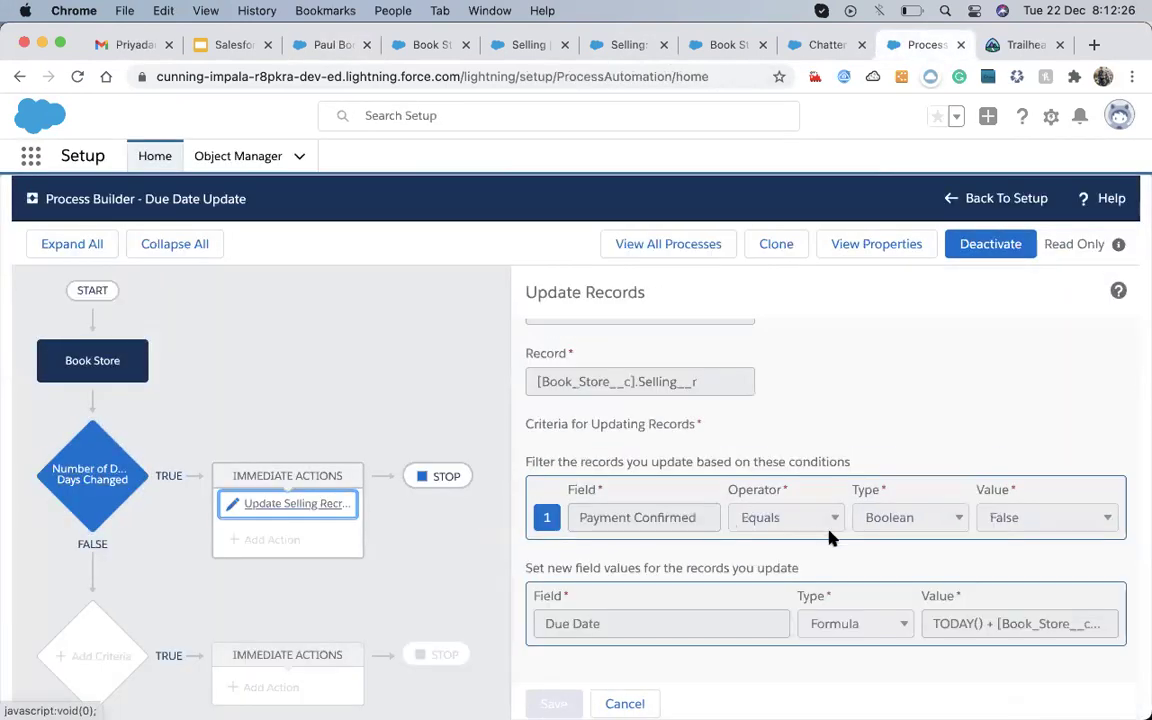
scroll(838, 548, down, 1)
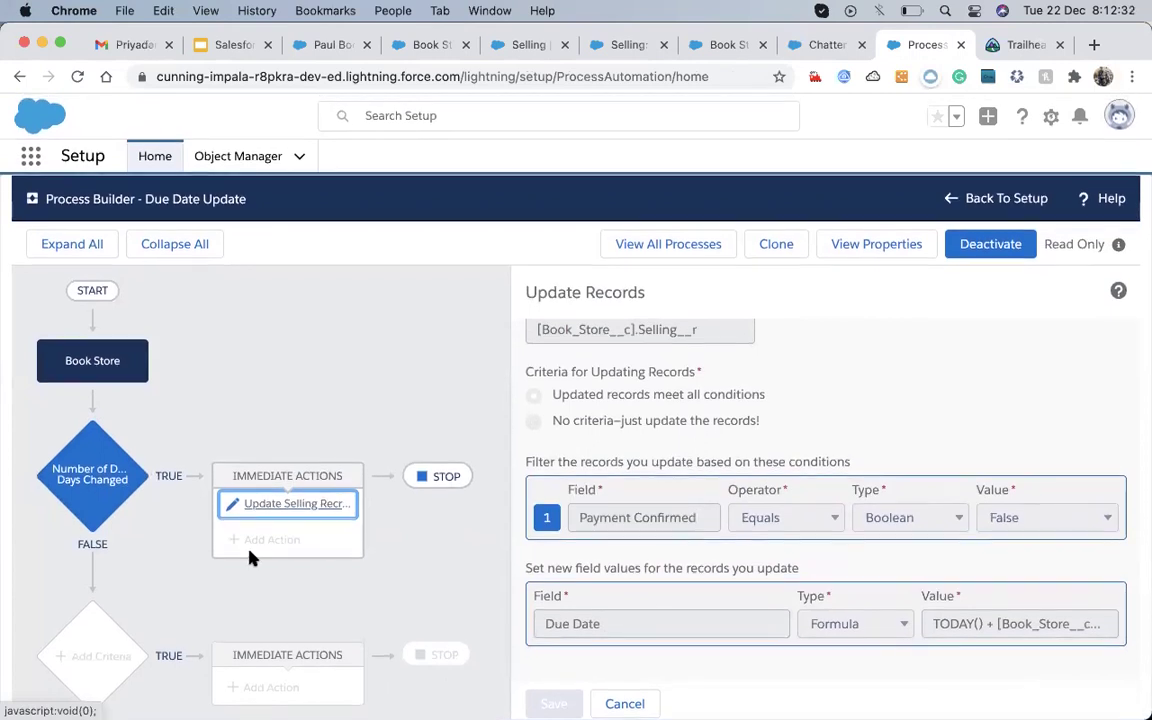
click(80, 460)
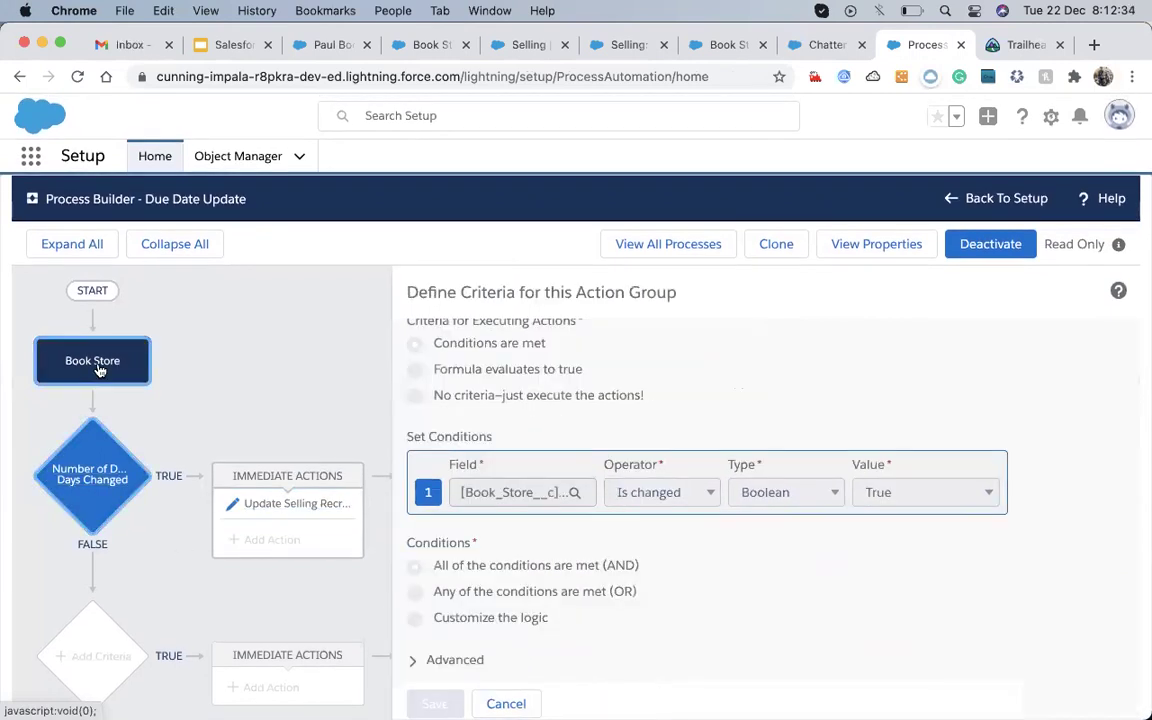
click(98, 370)
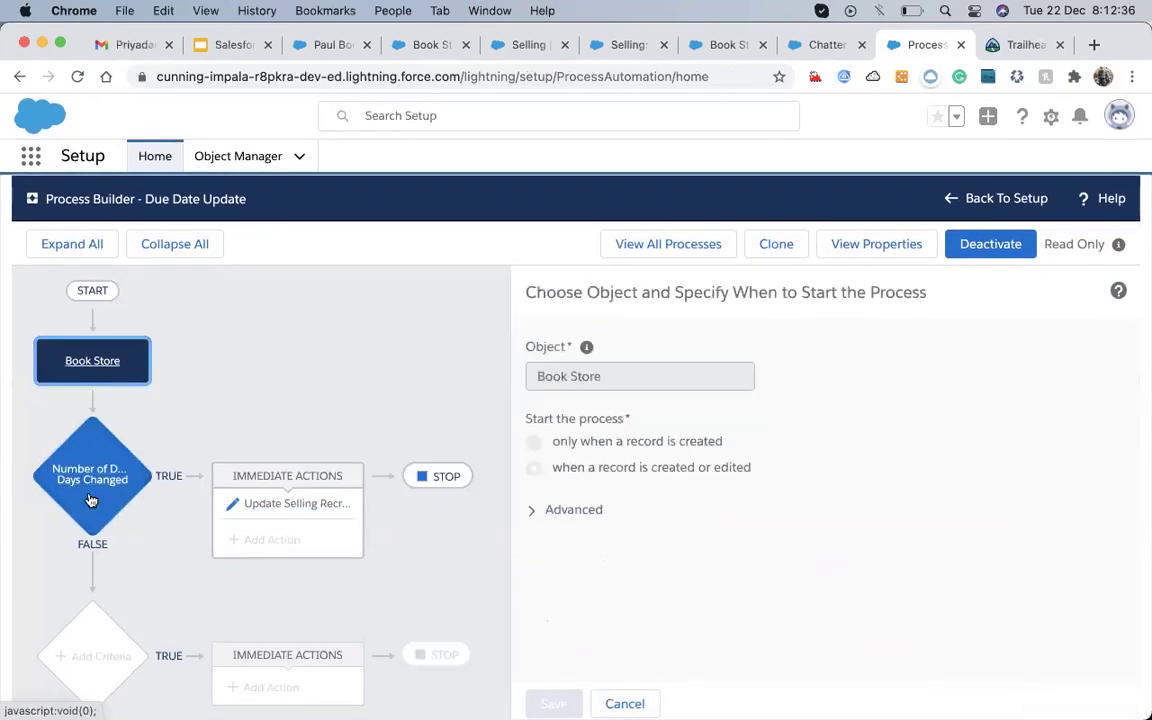
click(90, 498)
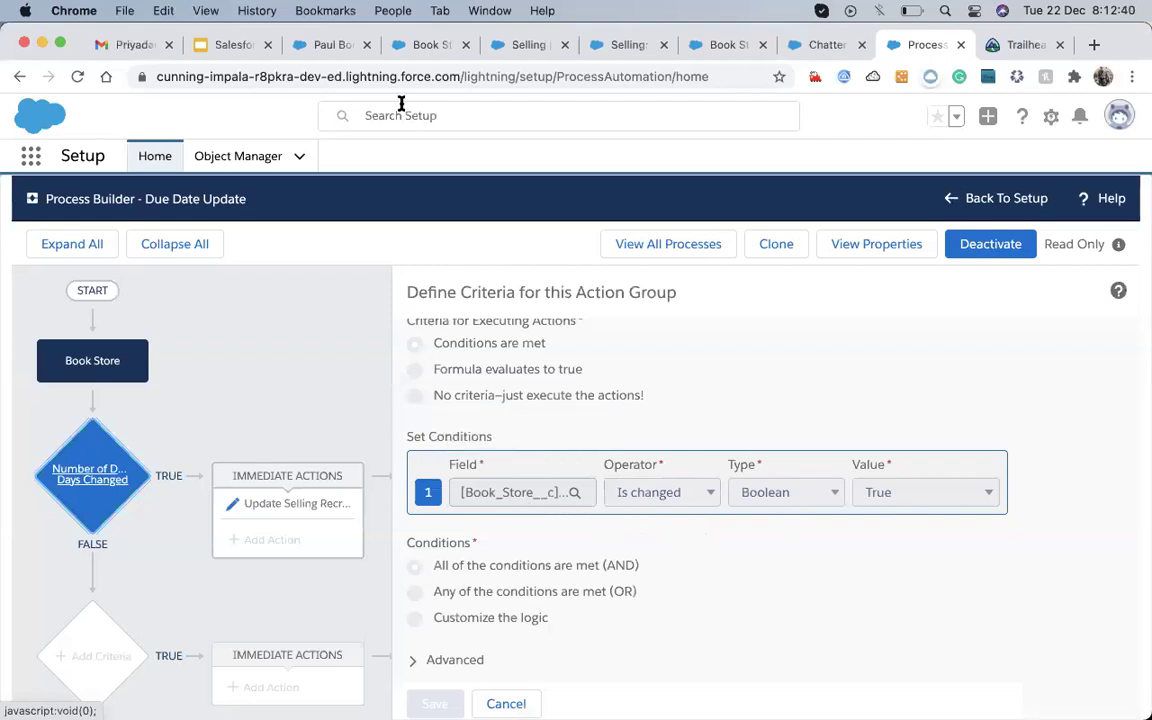
- Refresh the Paul Book Store record and check the due dates of its related selling records
click(318, 45)
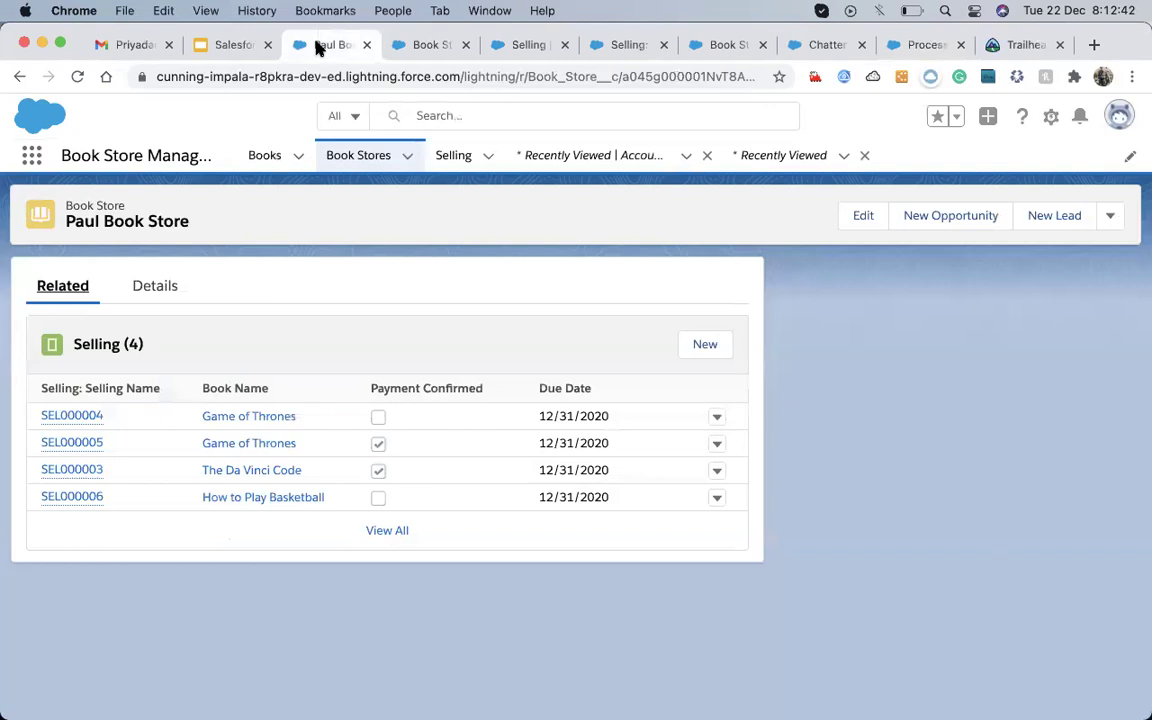
key(super+r)
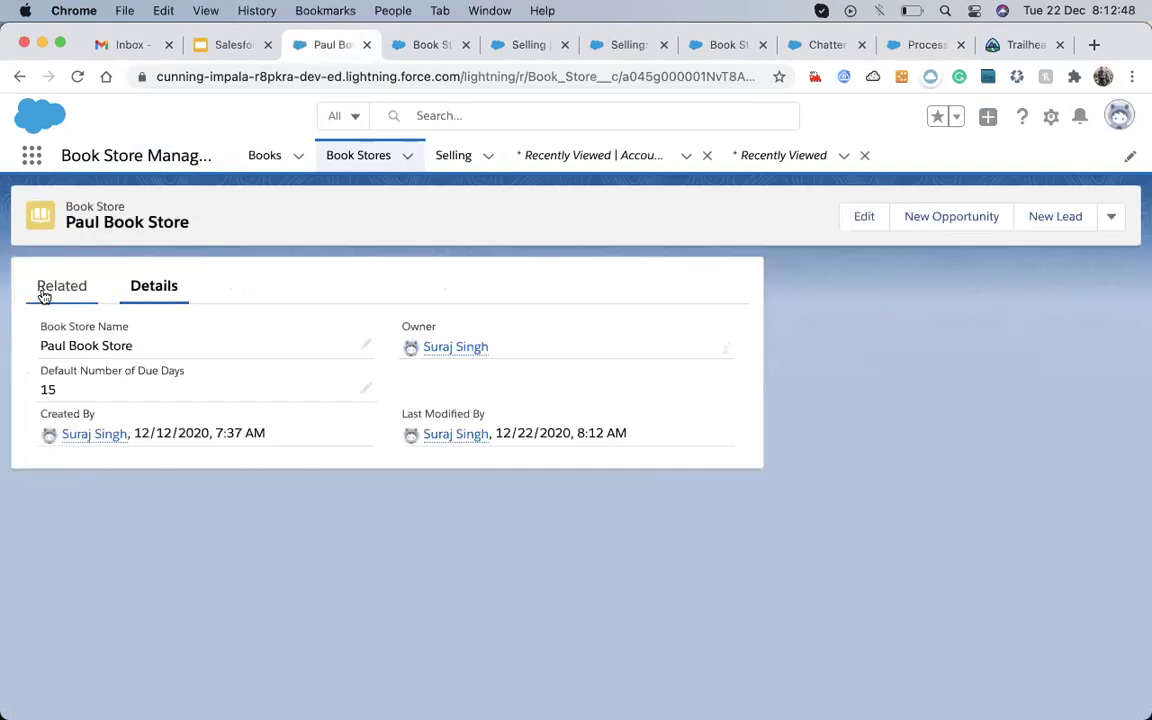
click(44, 296)
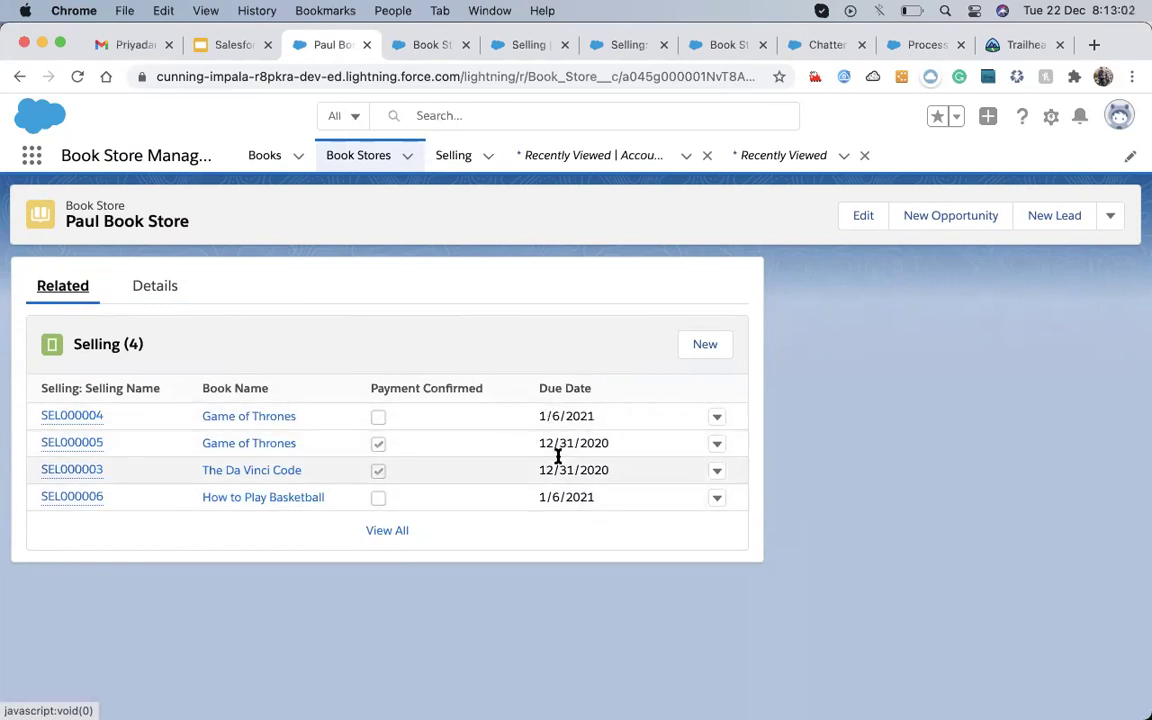
- Review the Due Date Update process's Selling record update, including its Payment Confirmed filter and Due Date formula
click(925, 46)
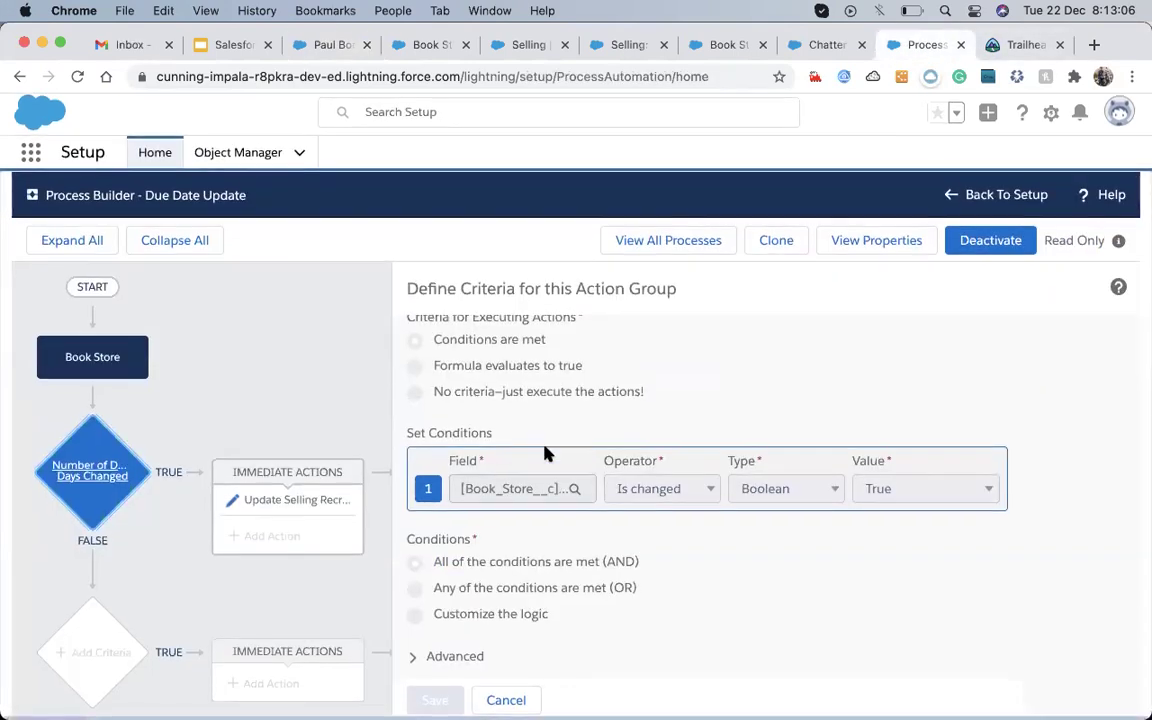
click(270, 504)
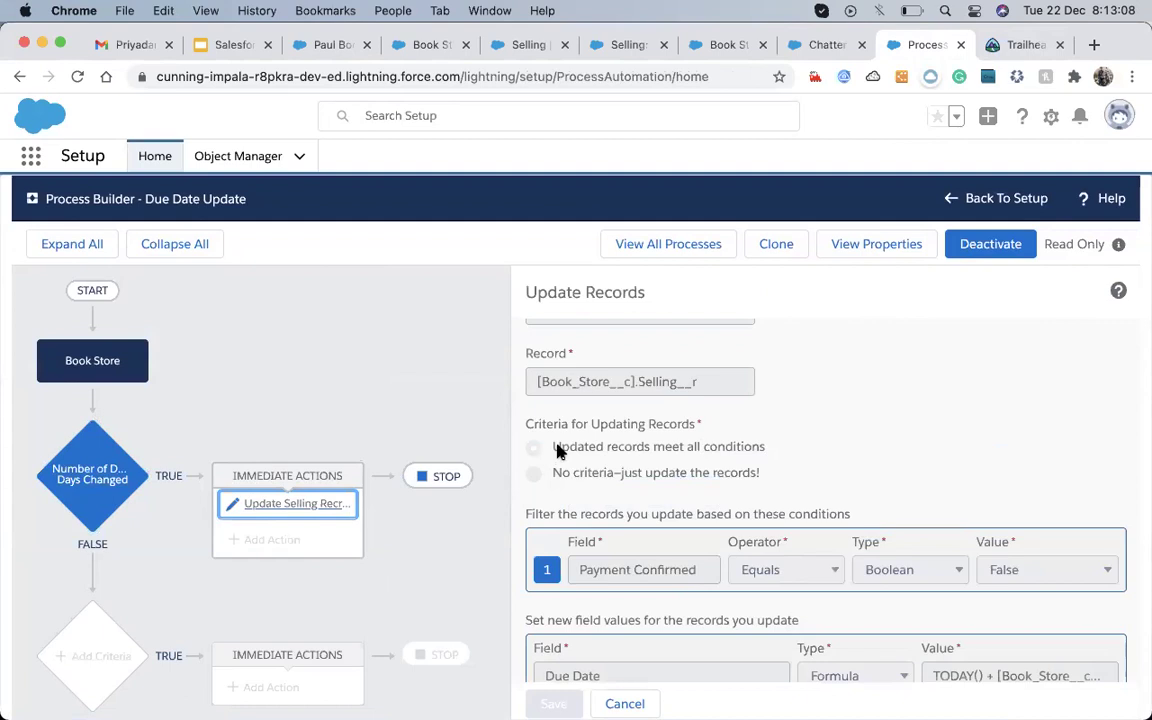
drag(550, 452, 765, 446)
scroll(663, 619, down, 1)
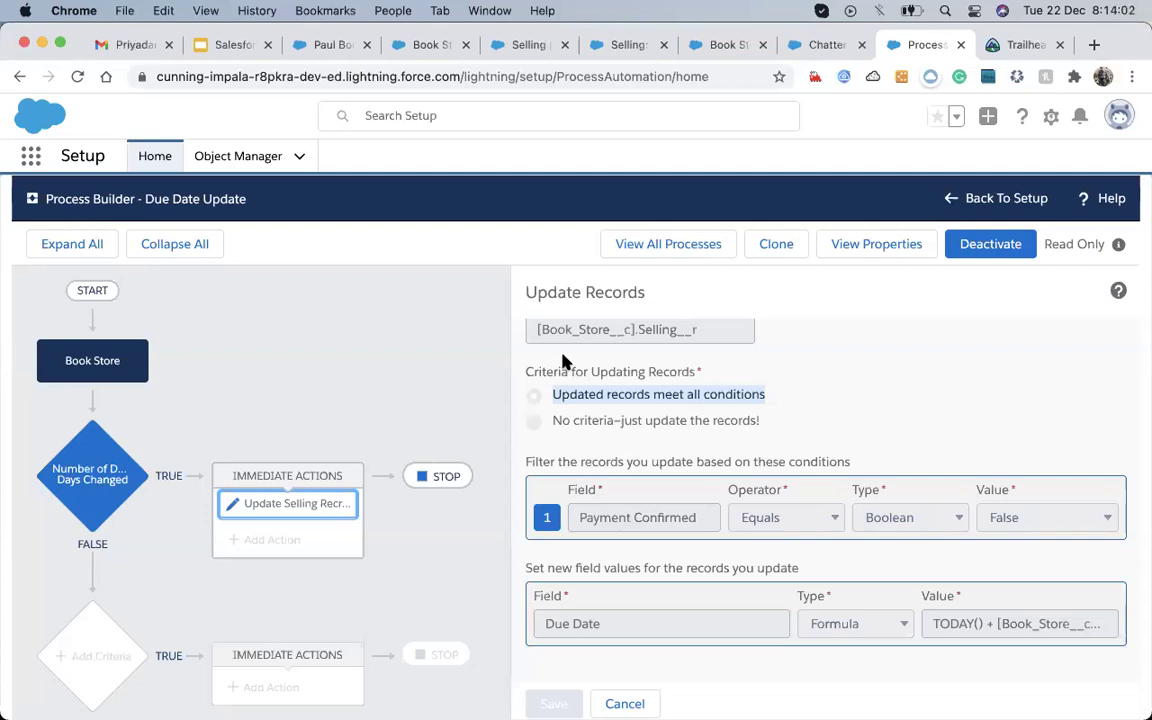
click(818, 44)
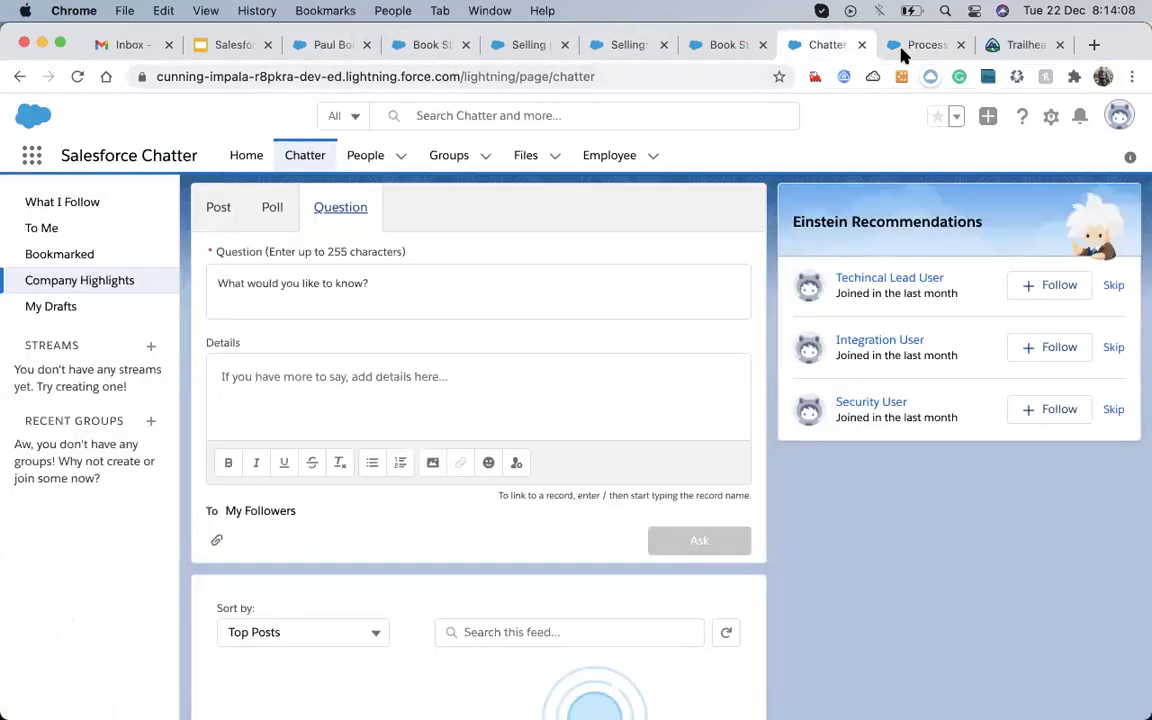
click(905, 47)
click(711, 45)
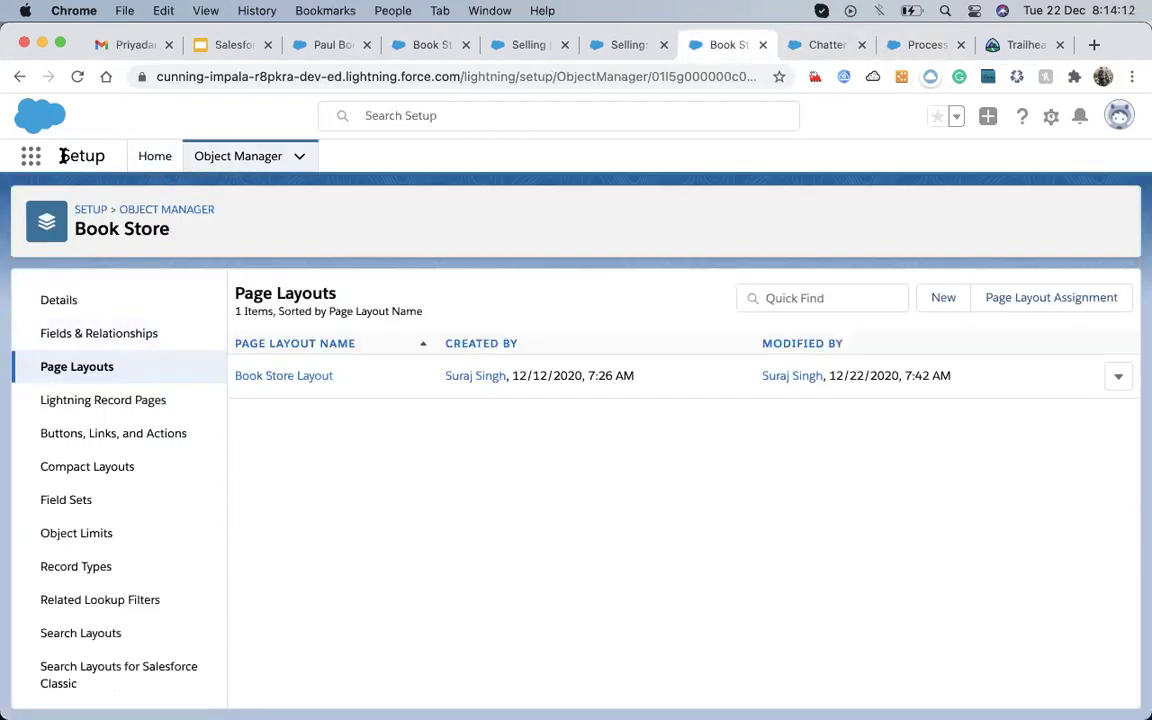
click(27, 164)
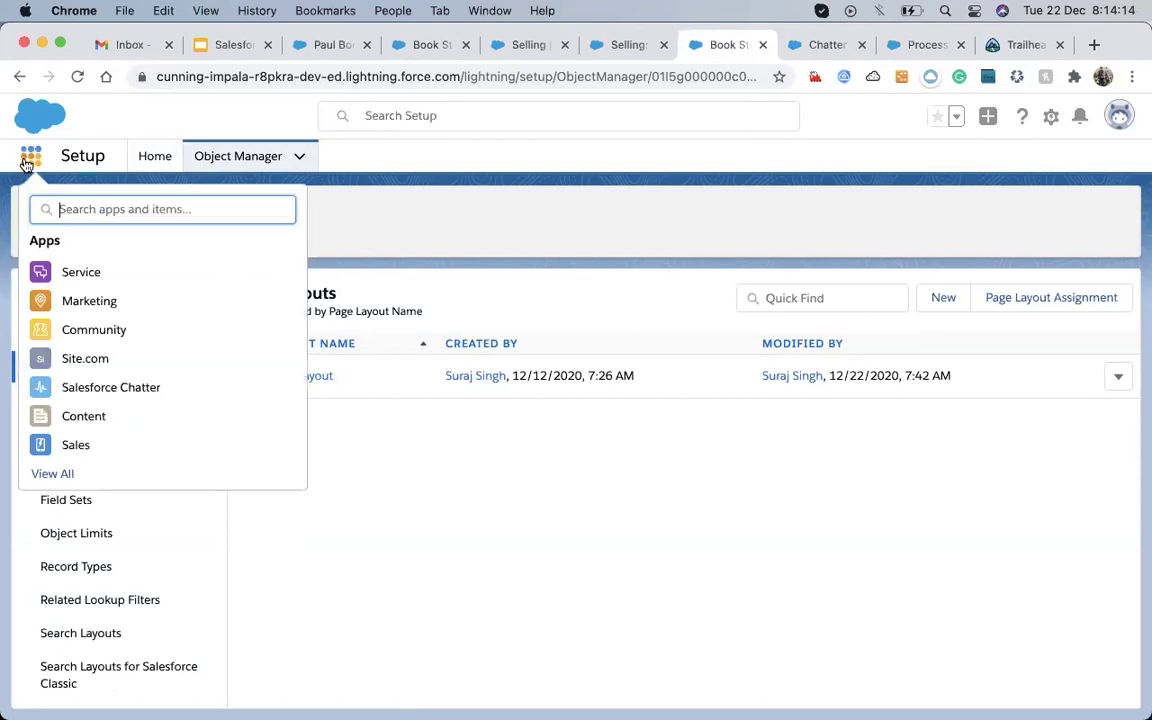
text(Email te)
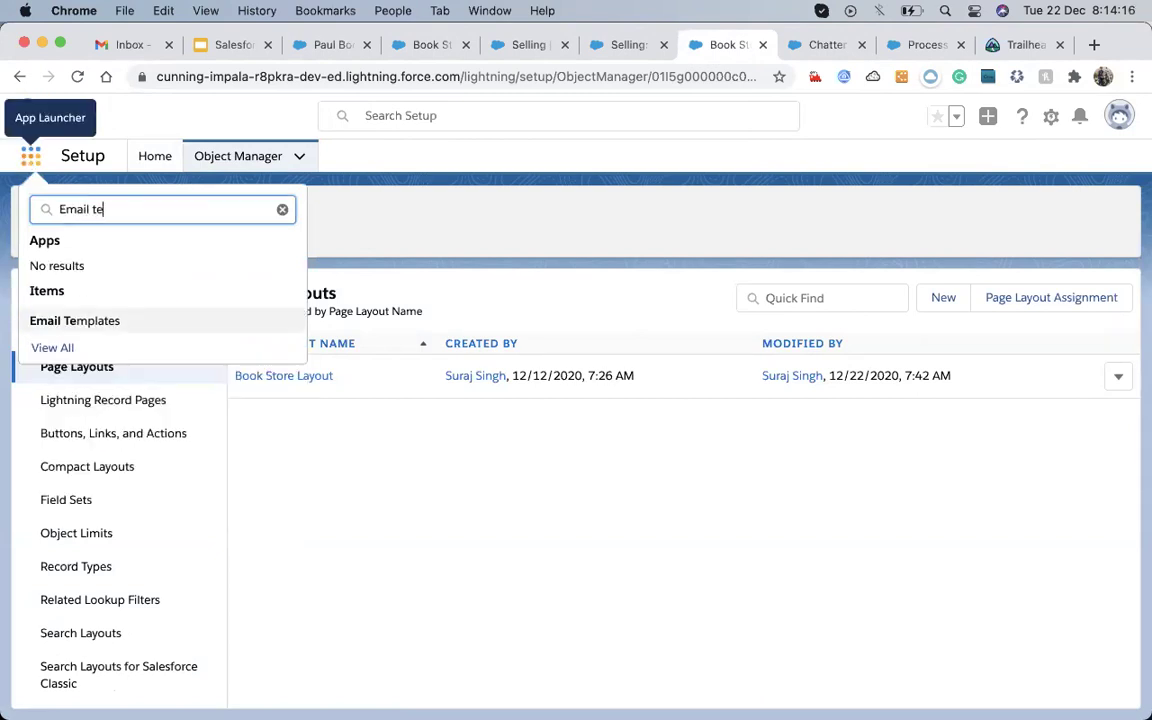
click(75, 320)
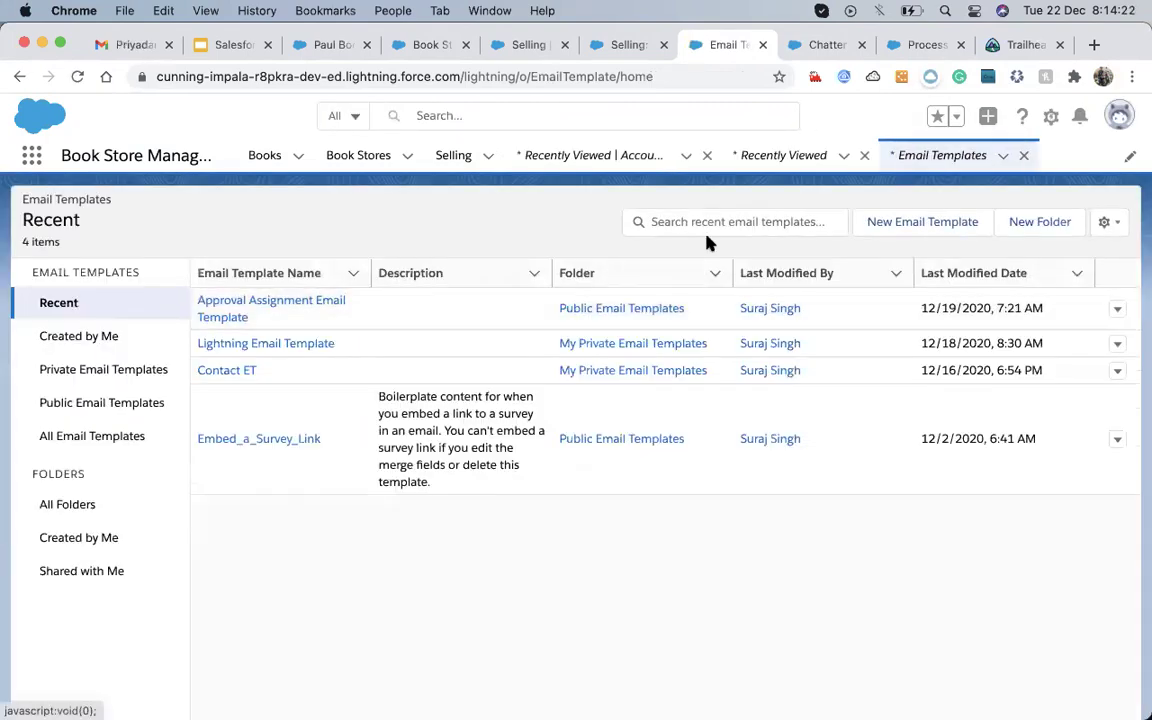
click(940, 228)
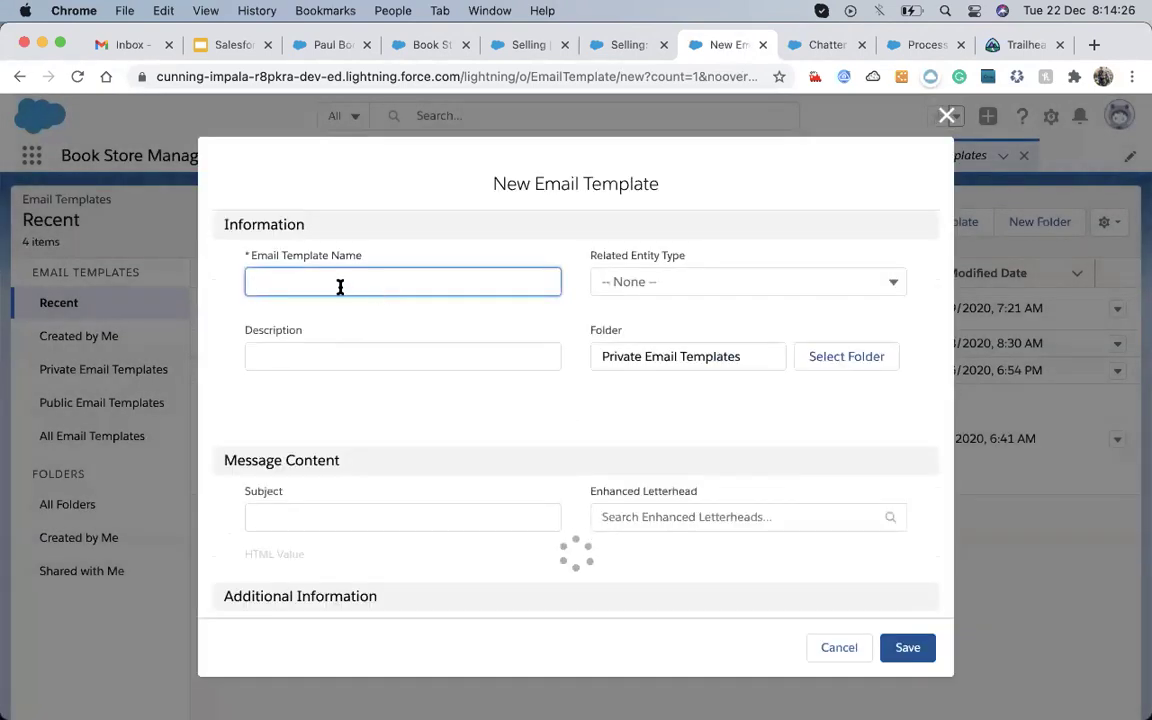
text(Selling)
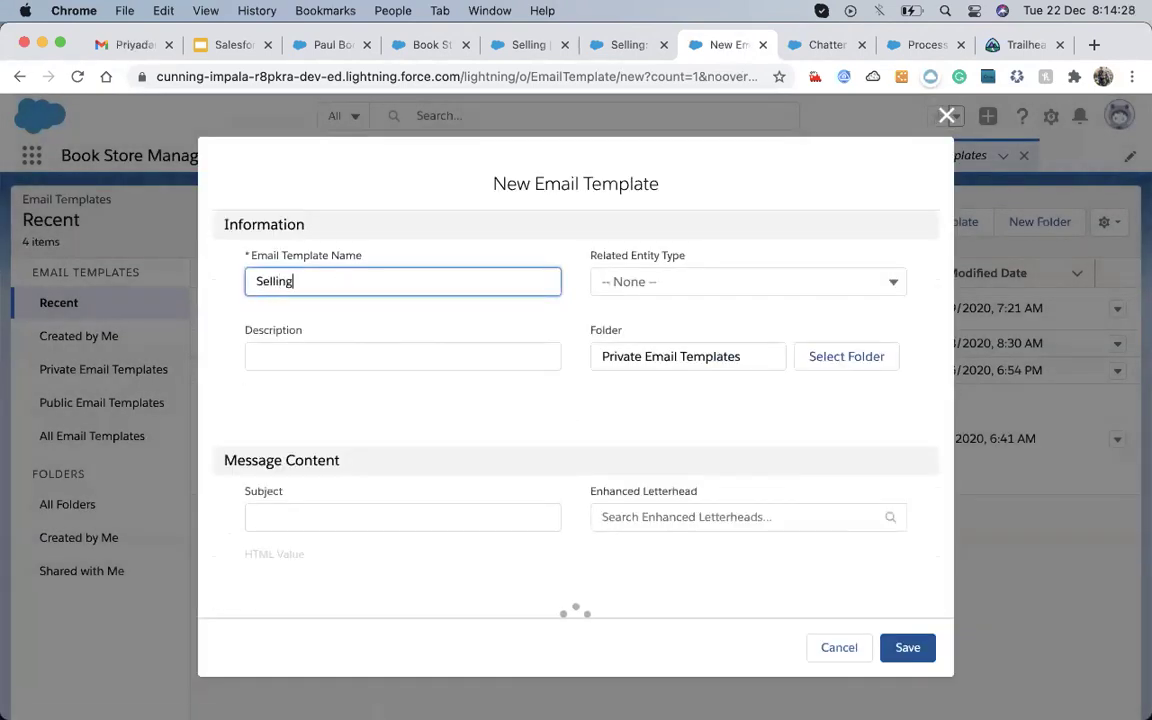
text( Due )
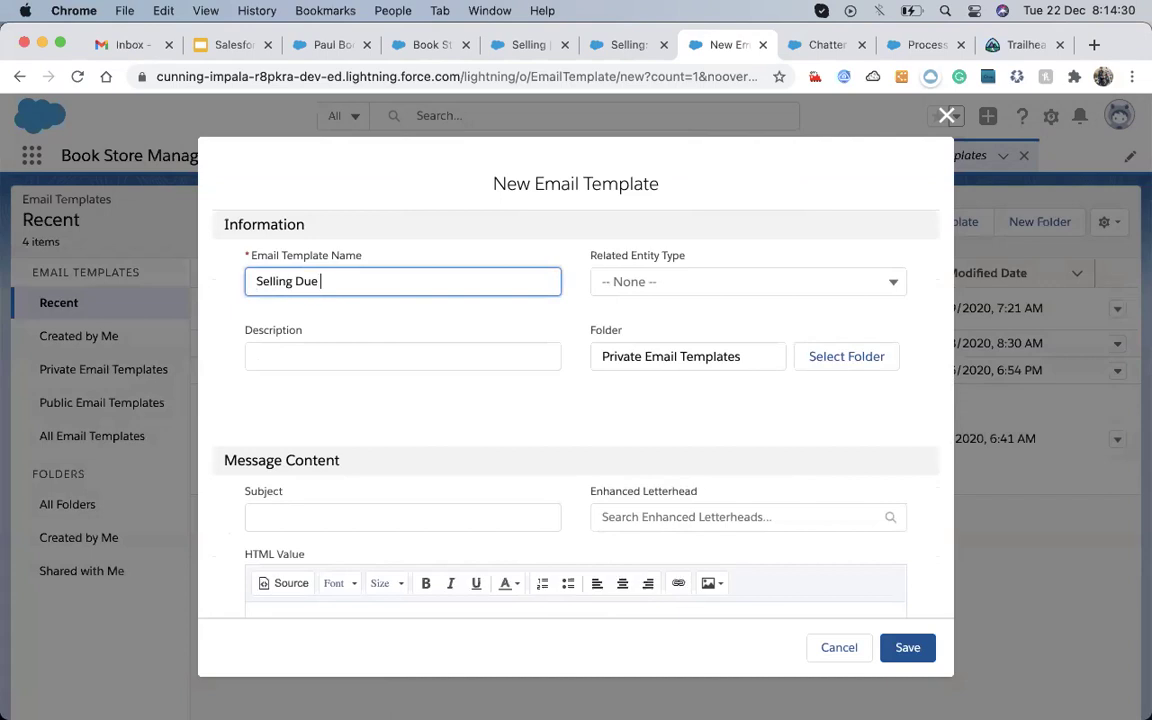
text(D)
text(ate Notification)
key(Tab)
click(645, 288)
scroll(638, 432, down, 10)
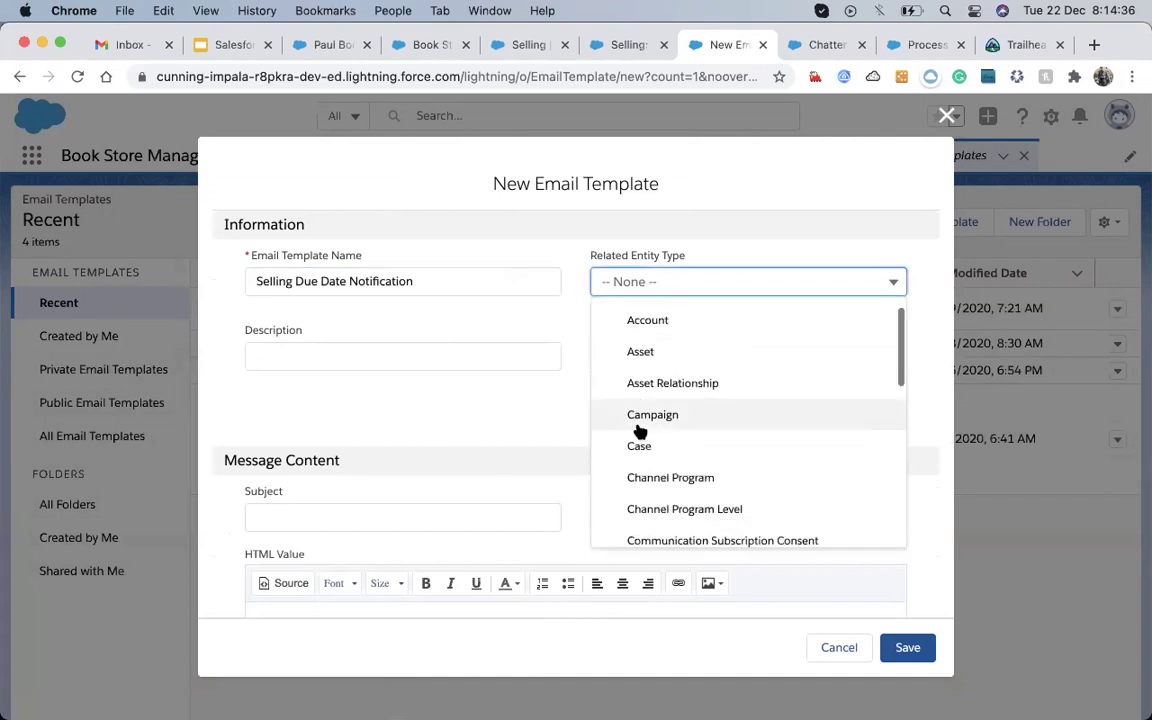
scroll(638, 432, up, 1)
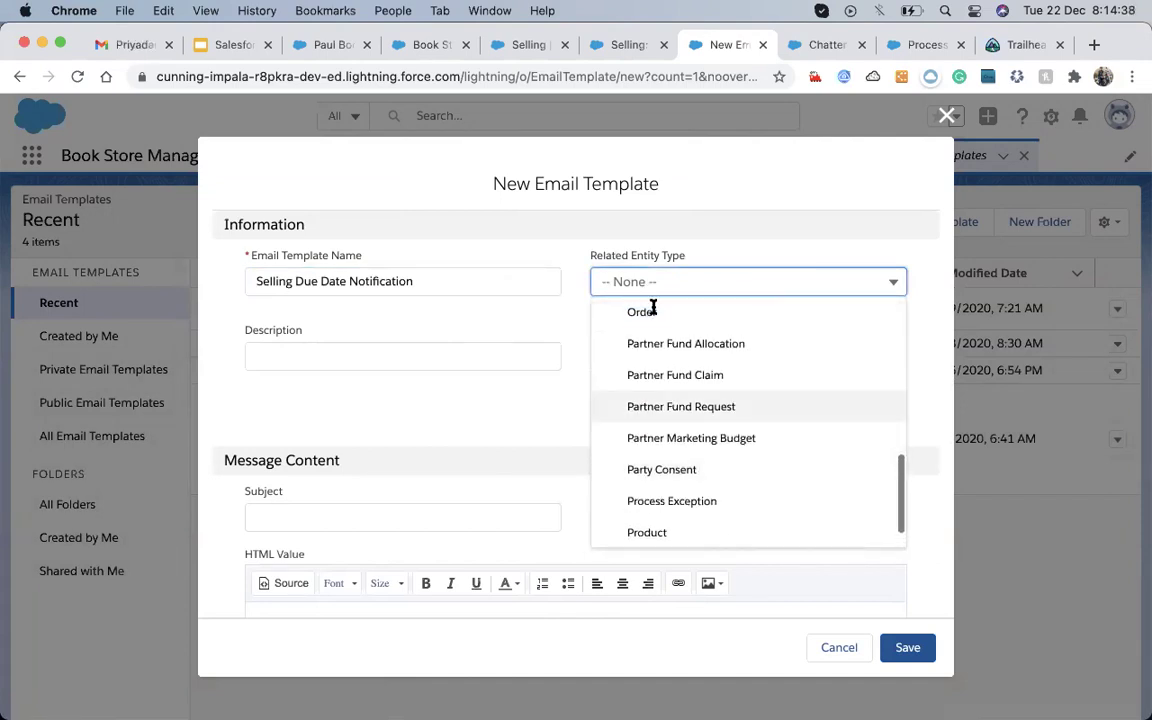
scroll(653, 396, up, 10)
scroll(654, 400, down, 1)
scroll(654, 400, down, 4)
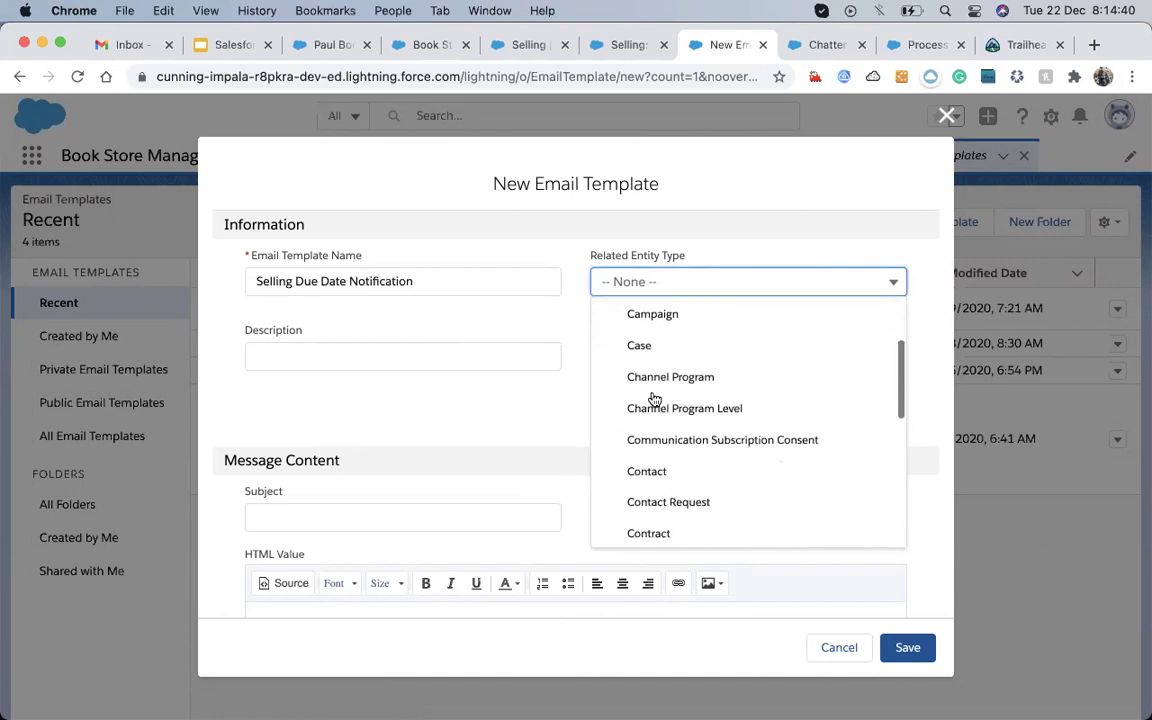
scroll(654, 400, down, 7)
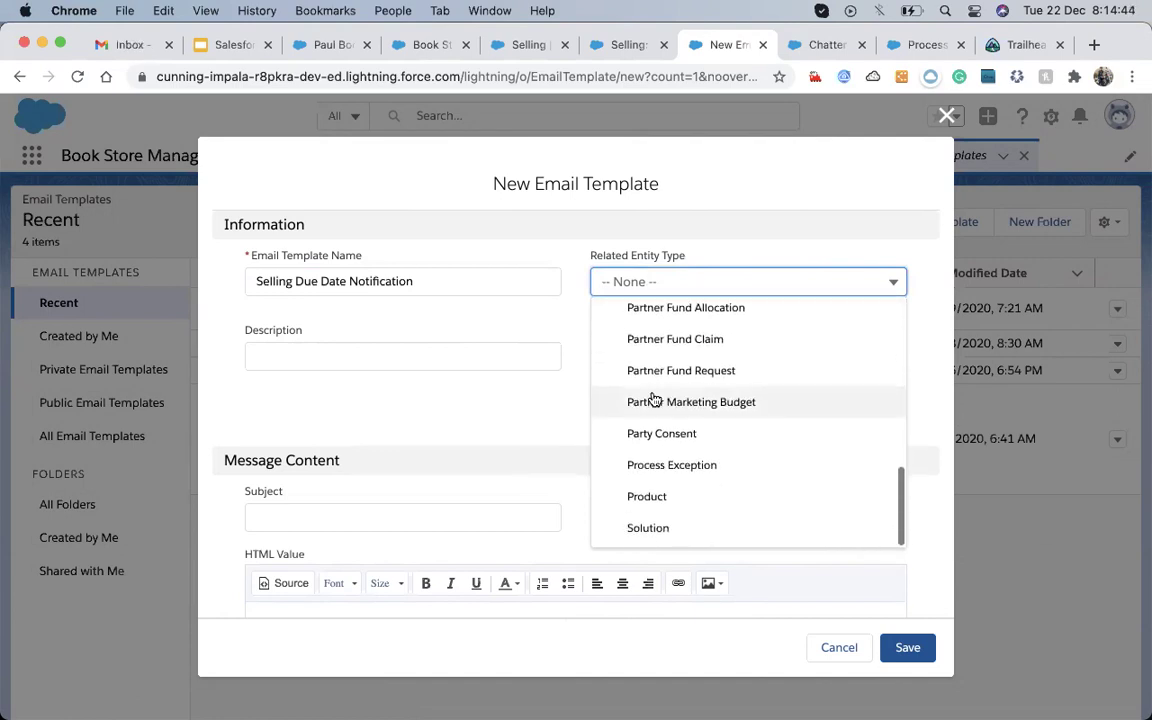
scroll(654, 400, up, 10)
scroll(654, 400, down, 2)
scroll(654, 400, down, 1)
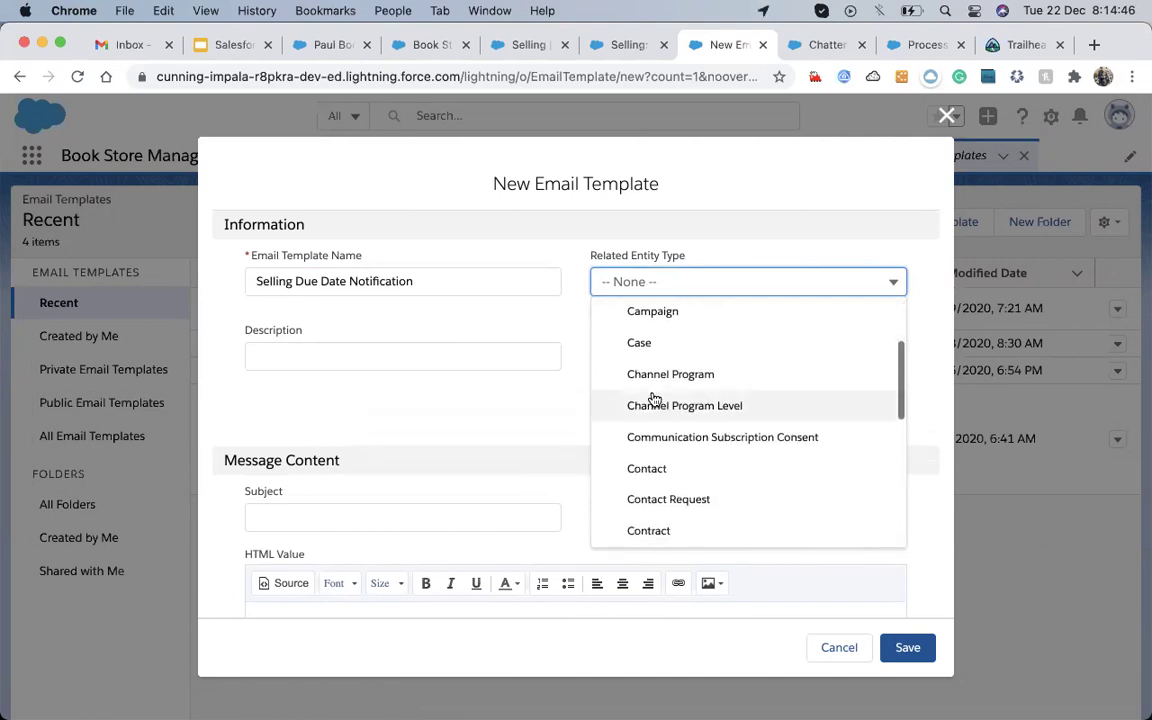
click(433, 435)
scroll(432, 458, down, 5)
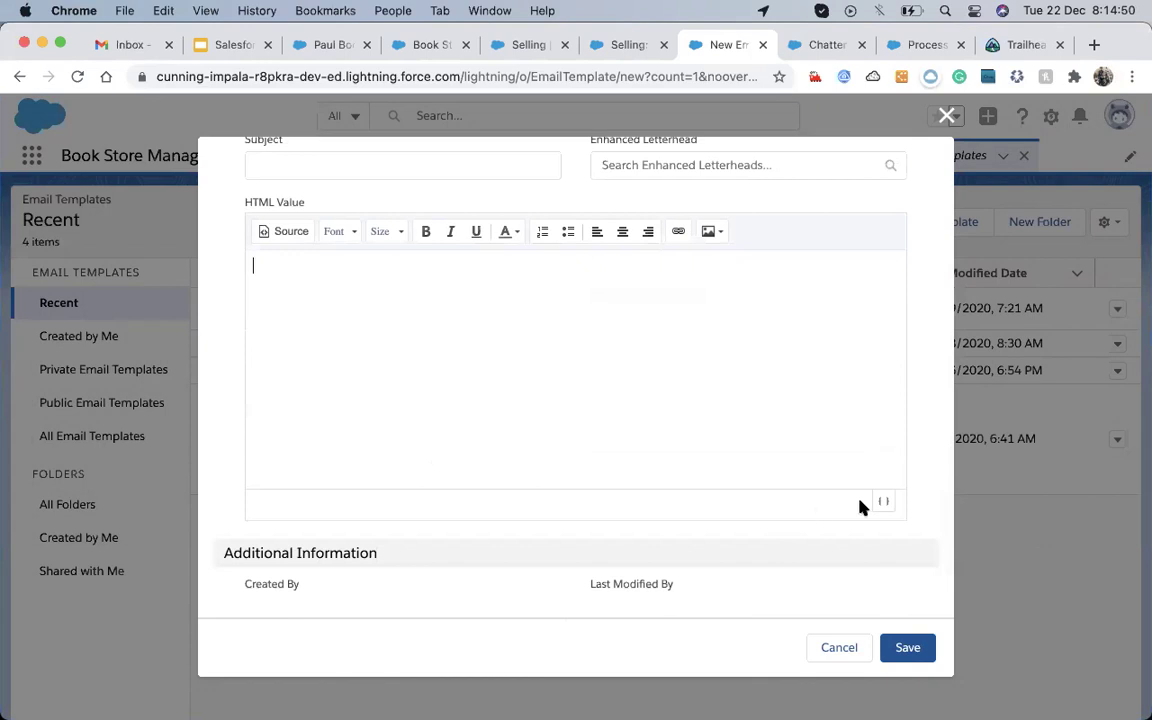
click(883, 503)
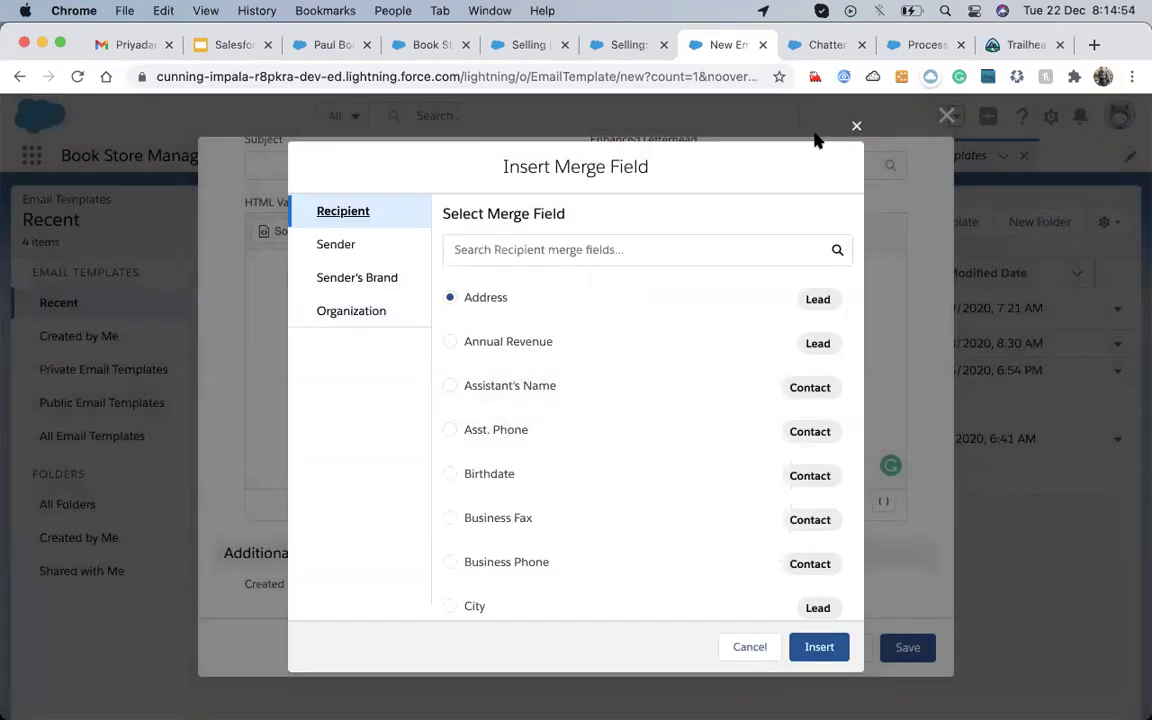
click(856, 122)
key(Escape)
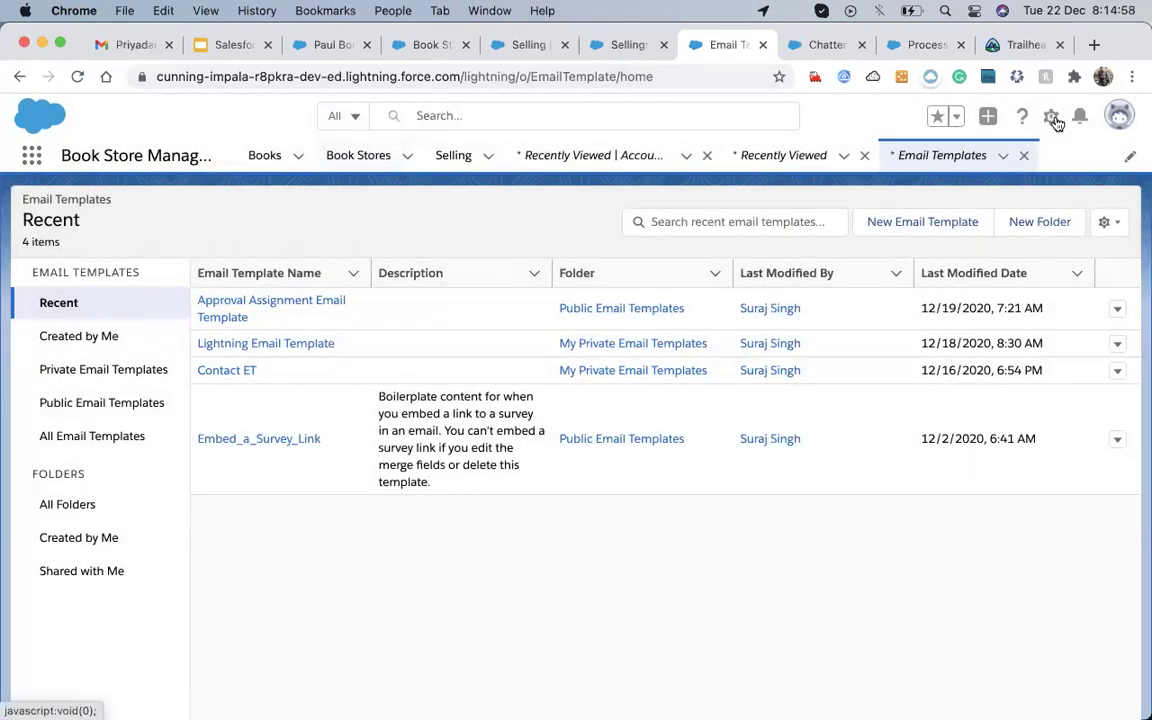
- Open Setup and find the Classic Email Templates page by searching for "Email te"
click(1051, 116)
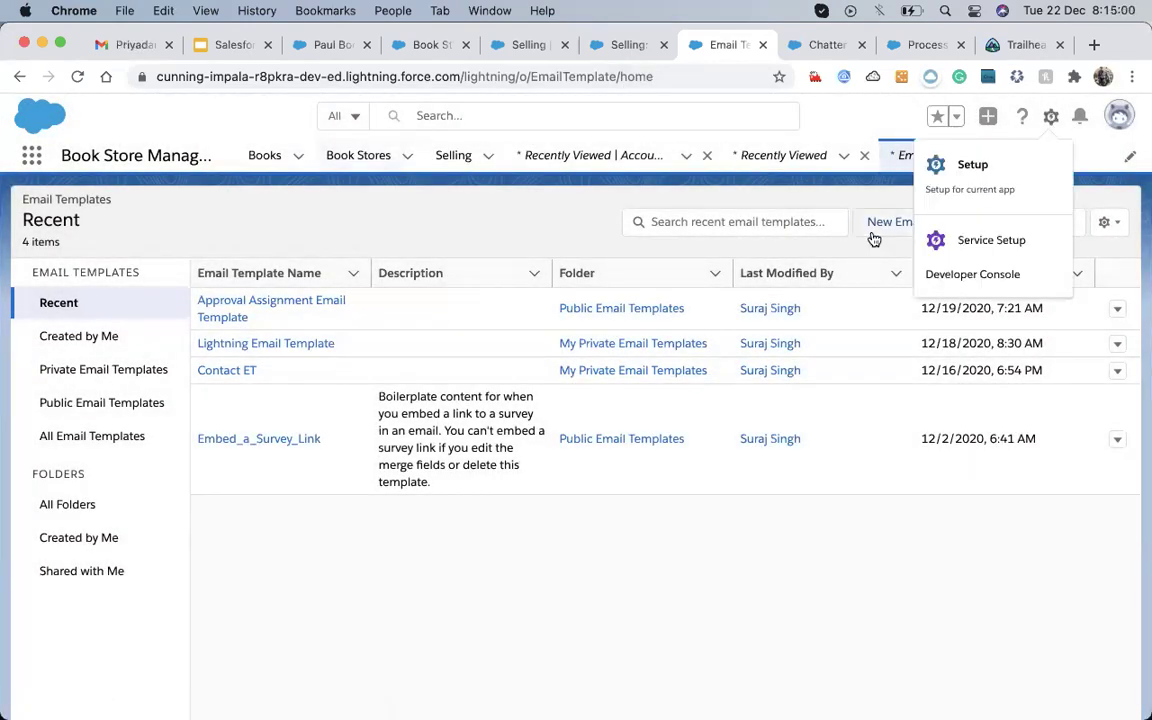
click(940, 185)
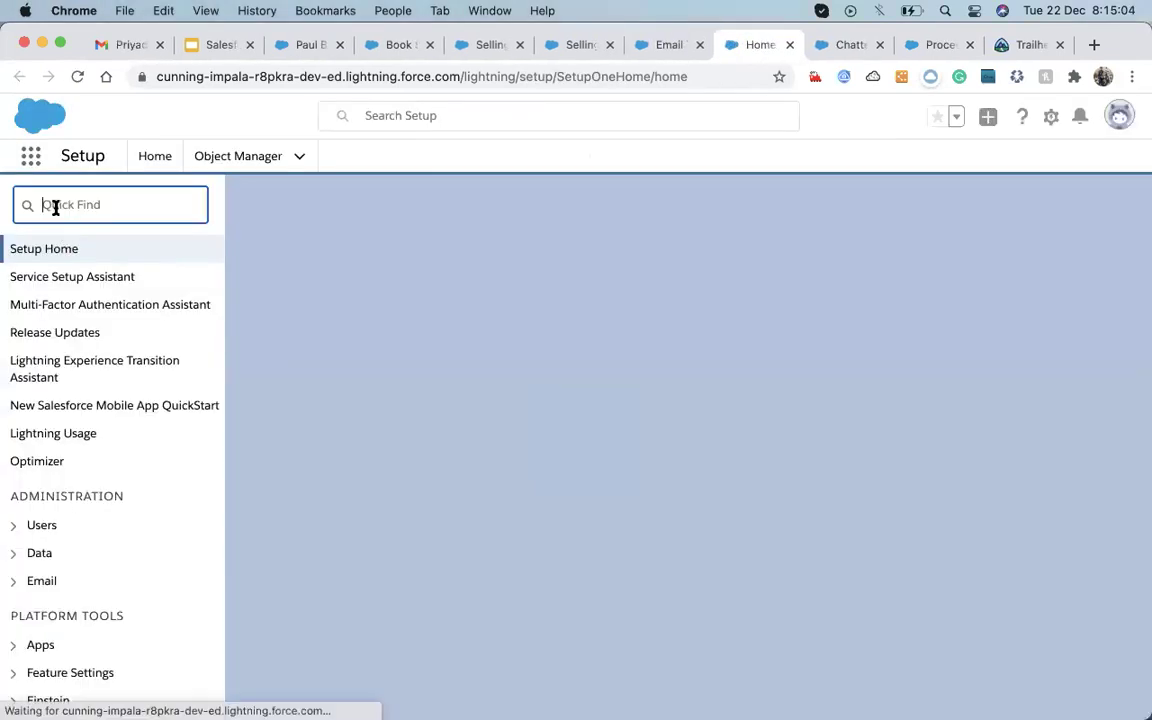
click(56, 207)
text(Email te)
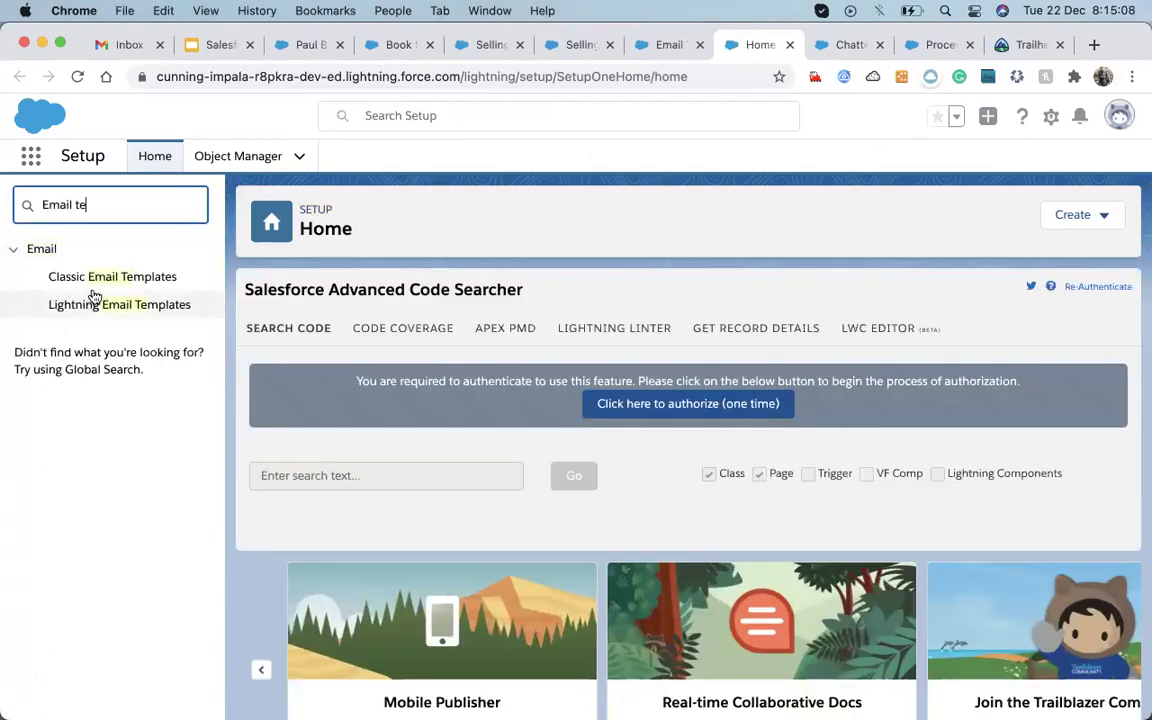
click(97, 280)
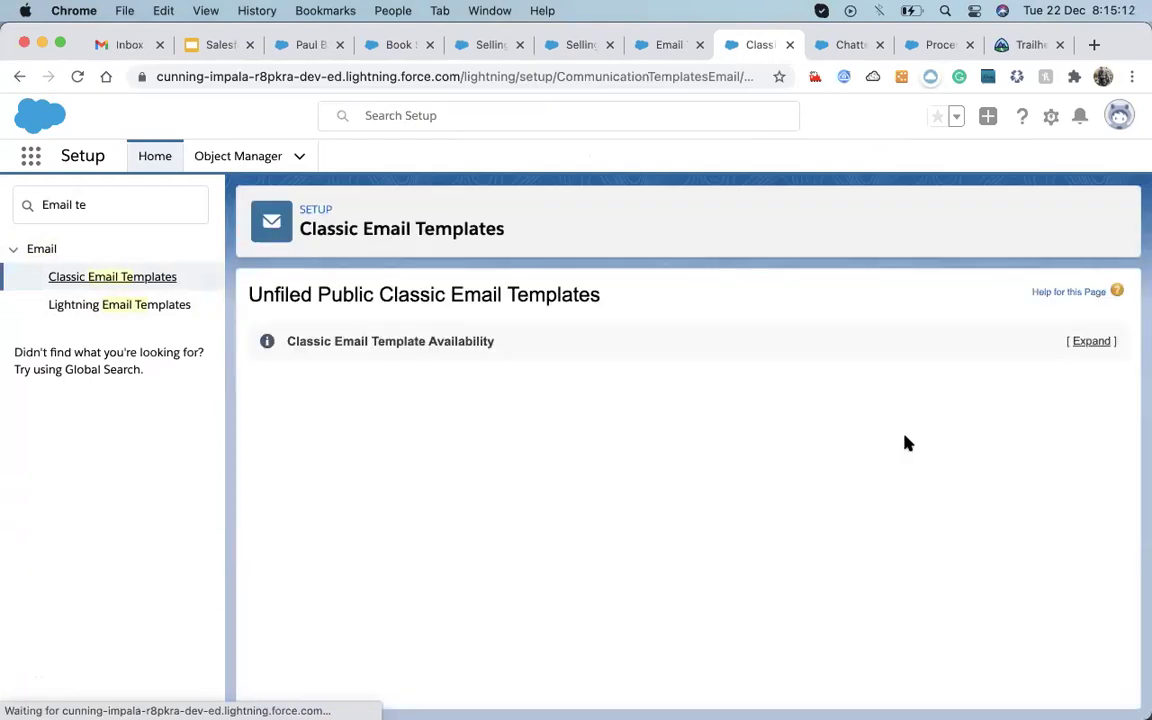
- Start a new Classic email template of the type Custom (without using Classic Letterhead)
click(558, 434)
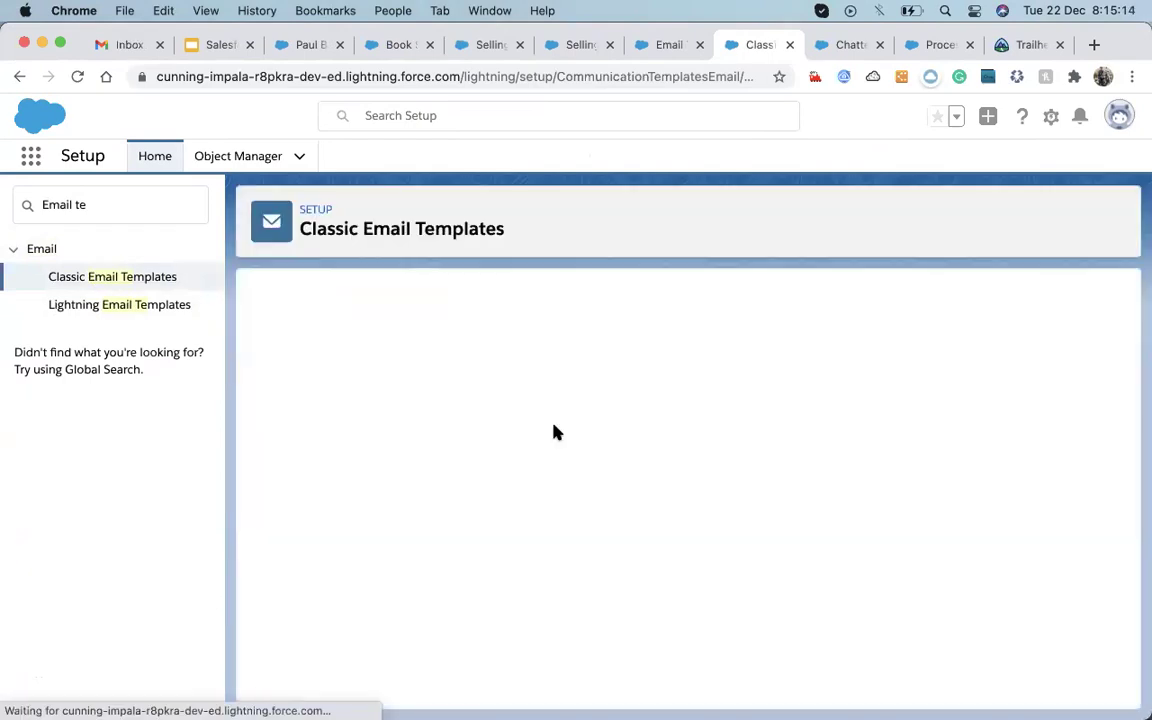
click(274, 484)
click(1058, 386)
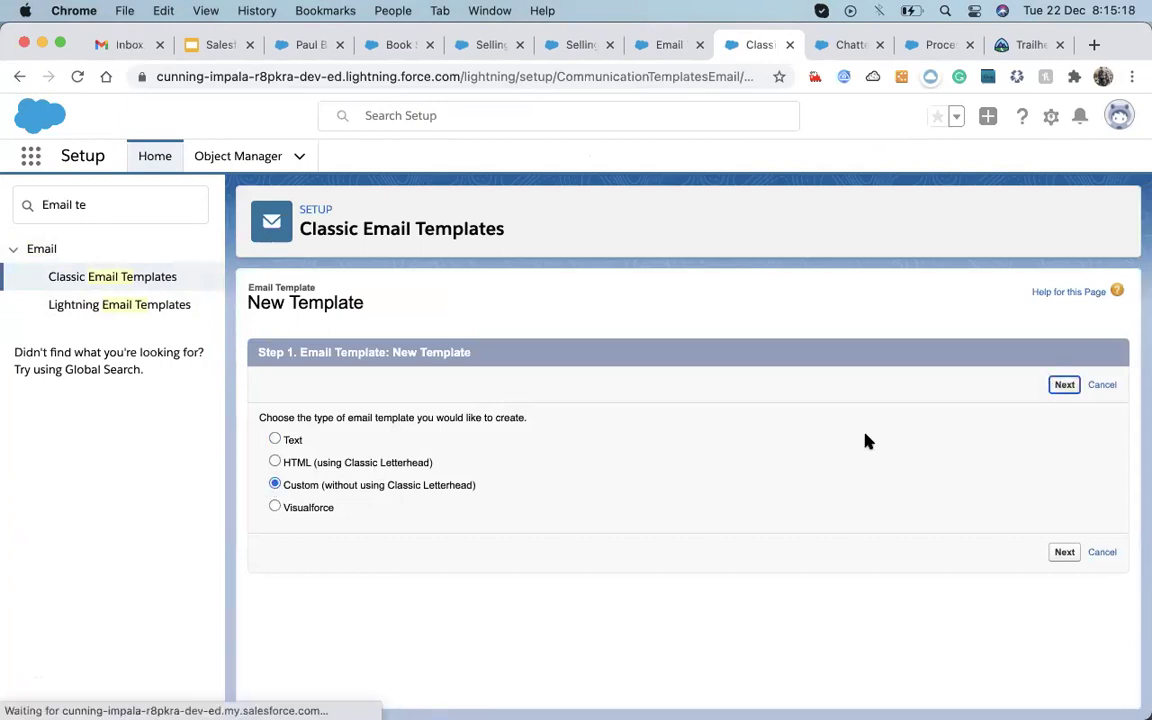
- Make the template available for use, name it Selling Due Date Notification, and continue to its HTML version
click(432, 524)
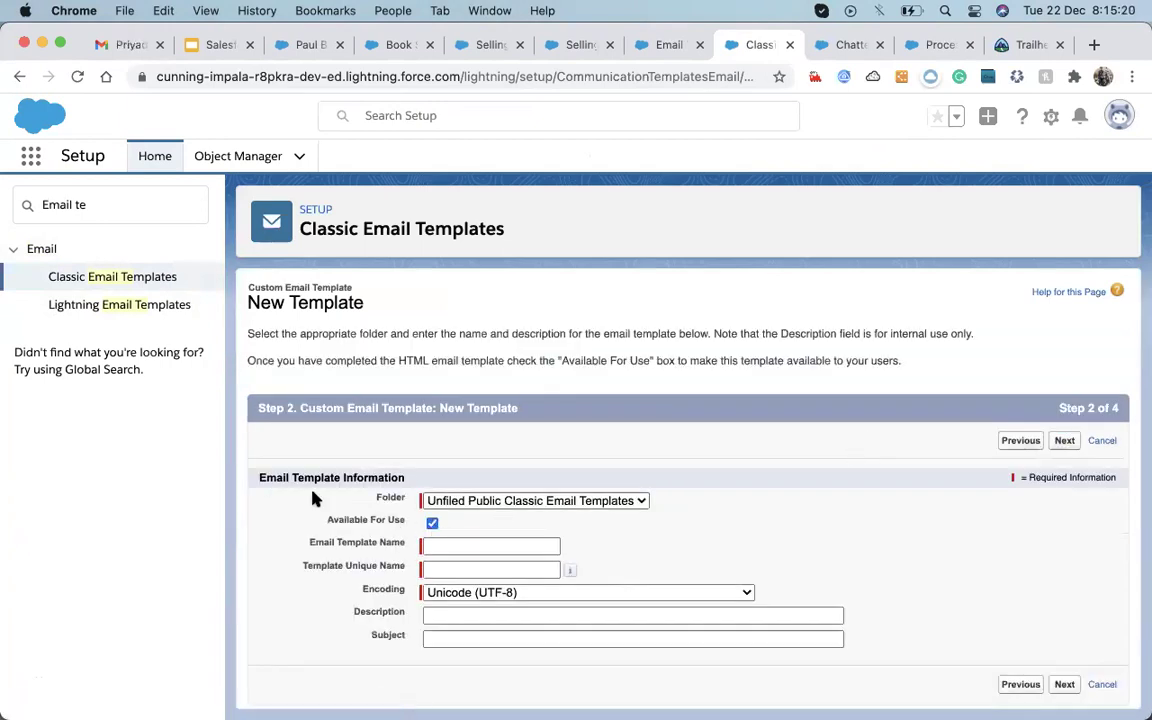
click(444, 548)
text(Seeling)
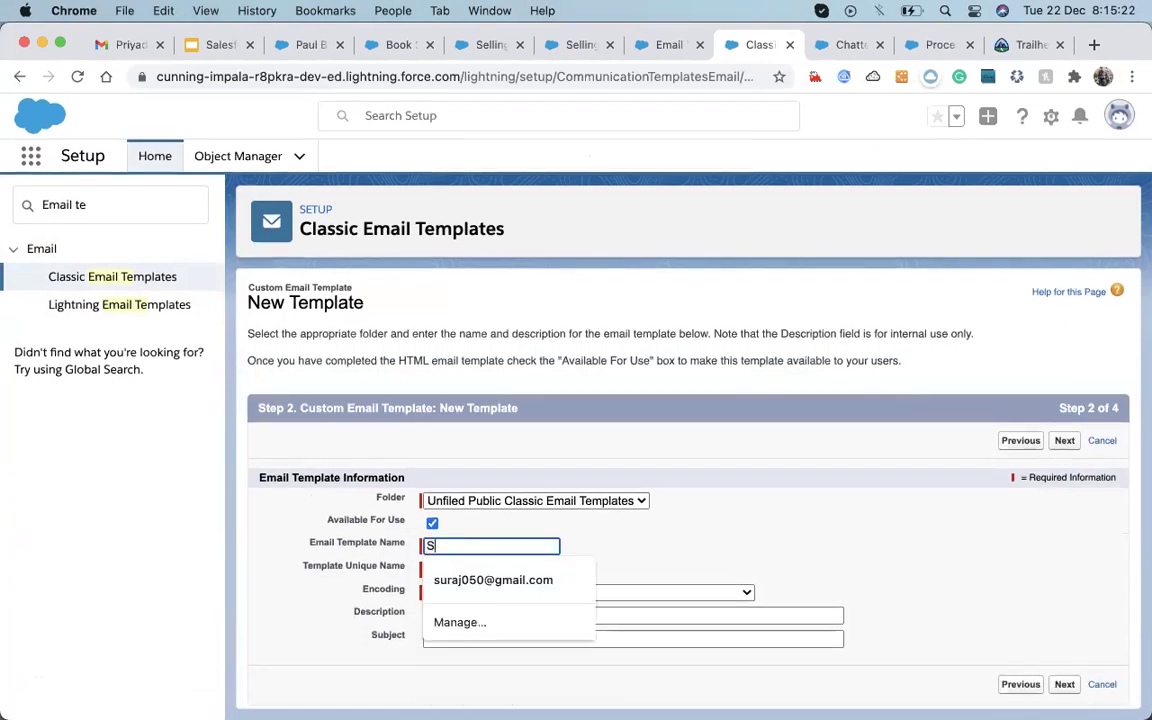
key(BackSpace)
key(BackSpace)
key(BackSpace)
key(BackSpace)
key(BackSpace)
key(BackSpace)
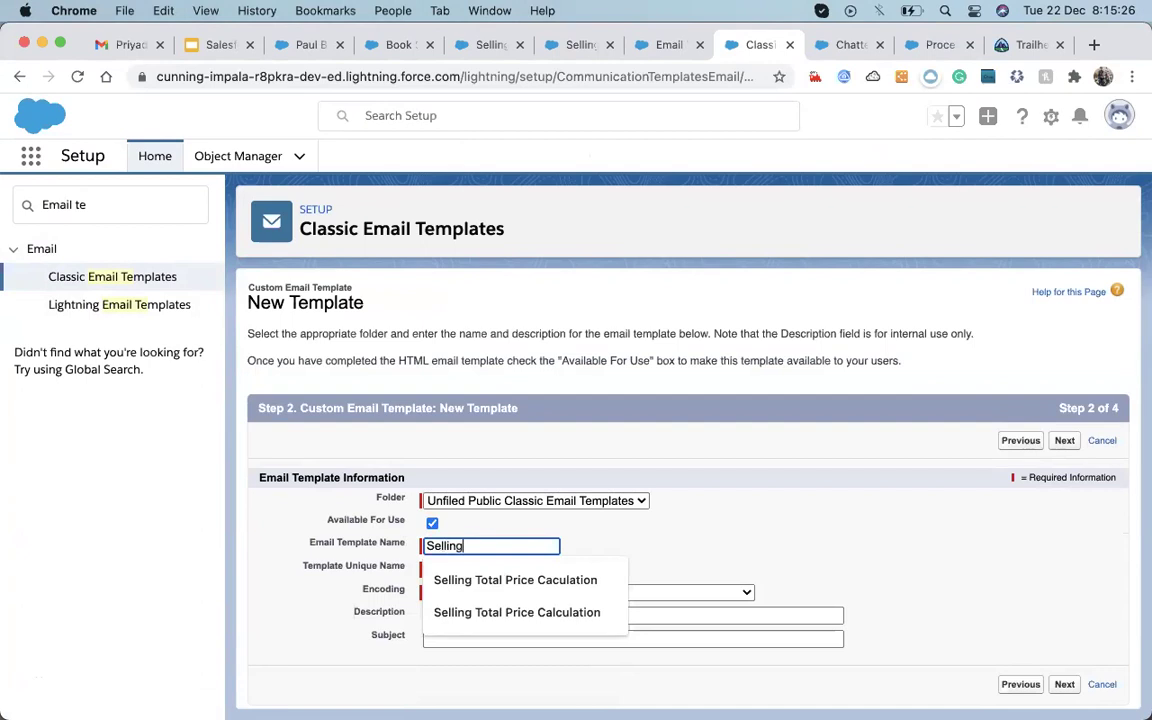
text(lling D)
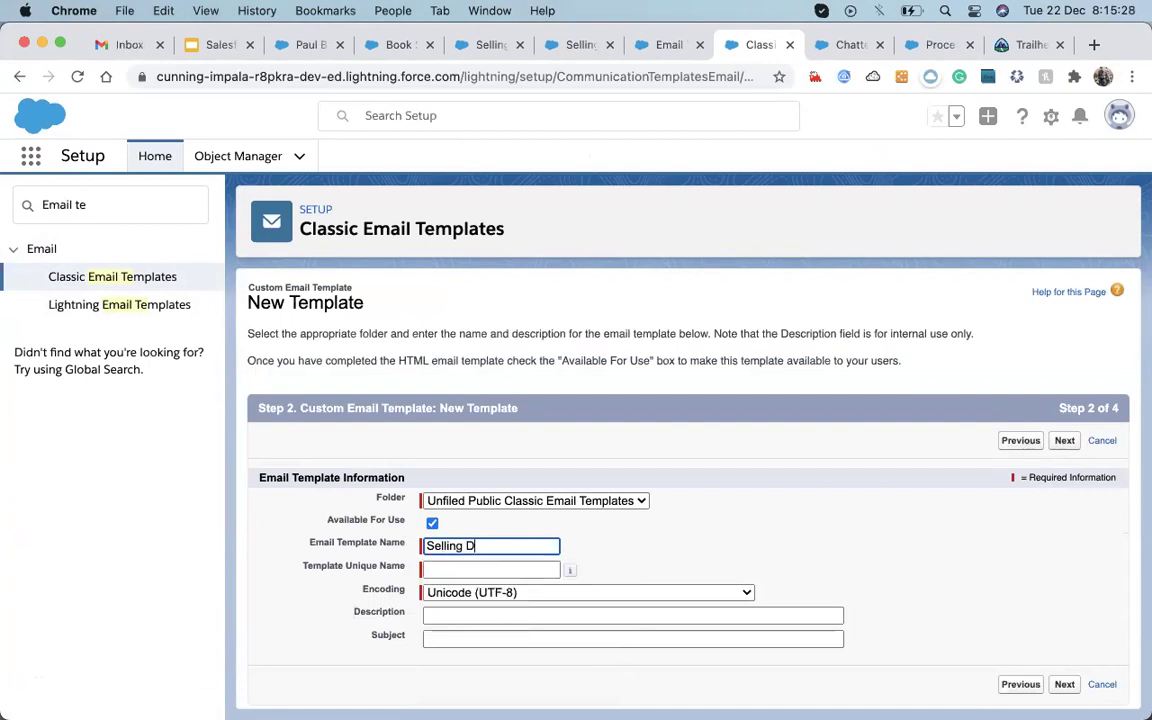
text(ue Date Notification)
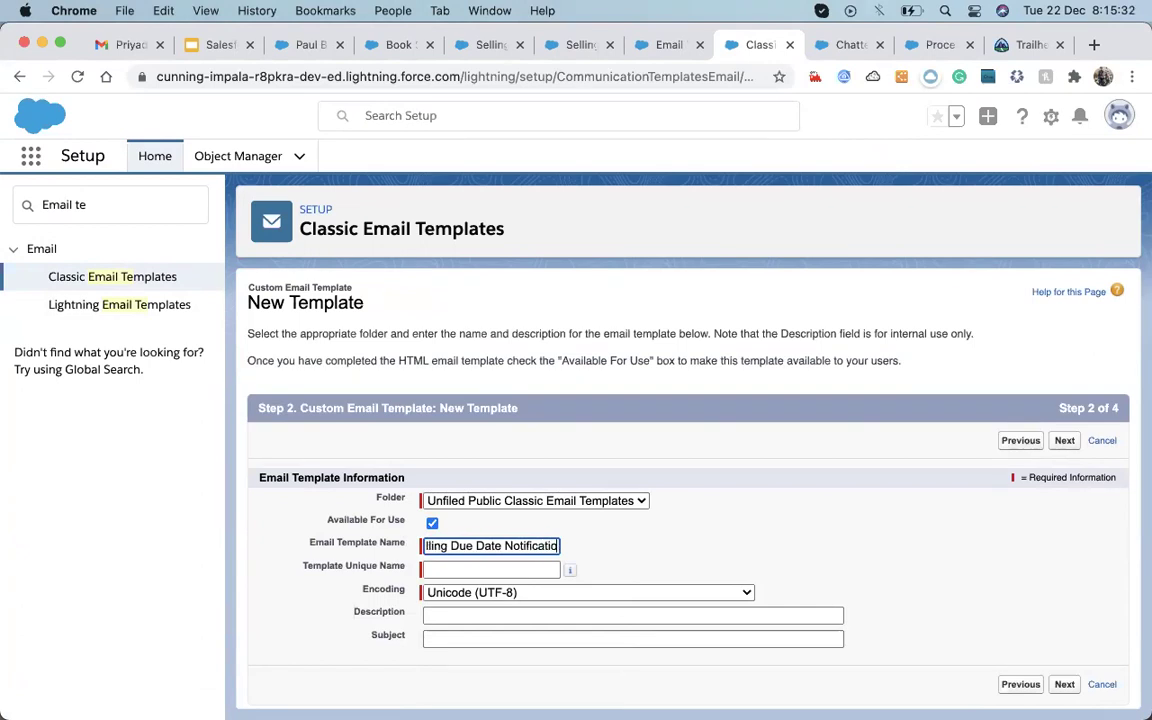
key(Tab)
click(605, 614)
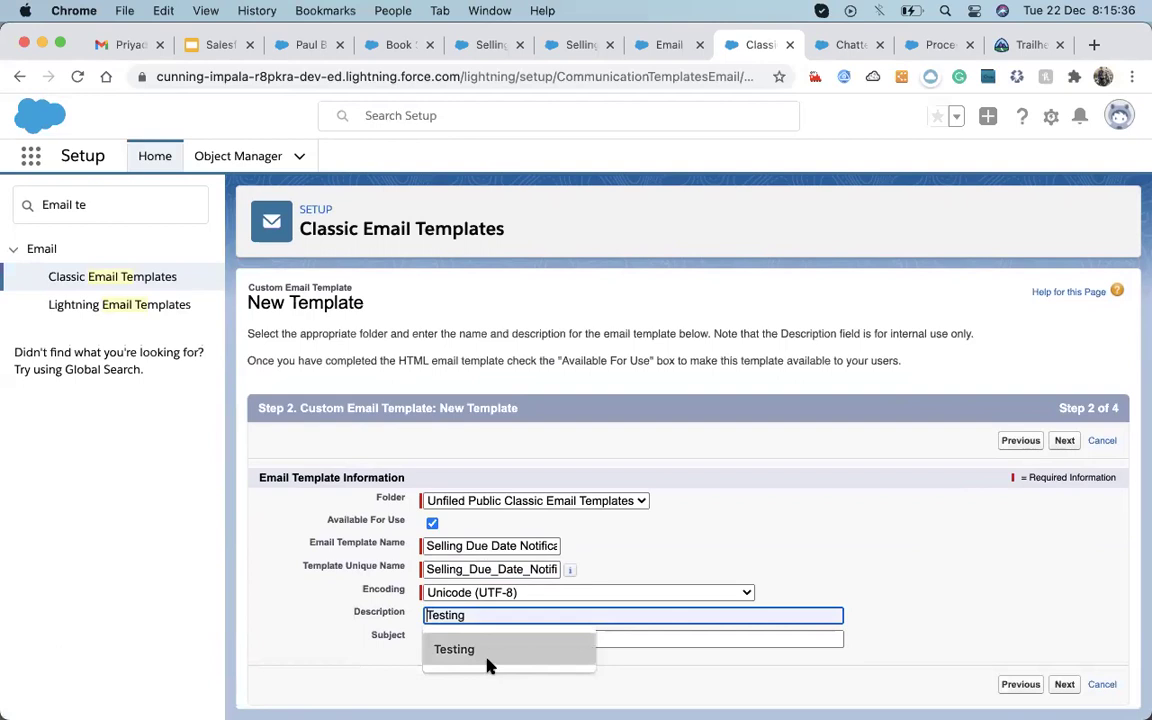
click(750, 645)
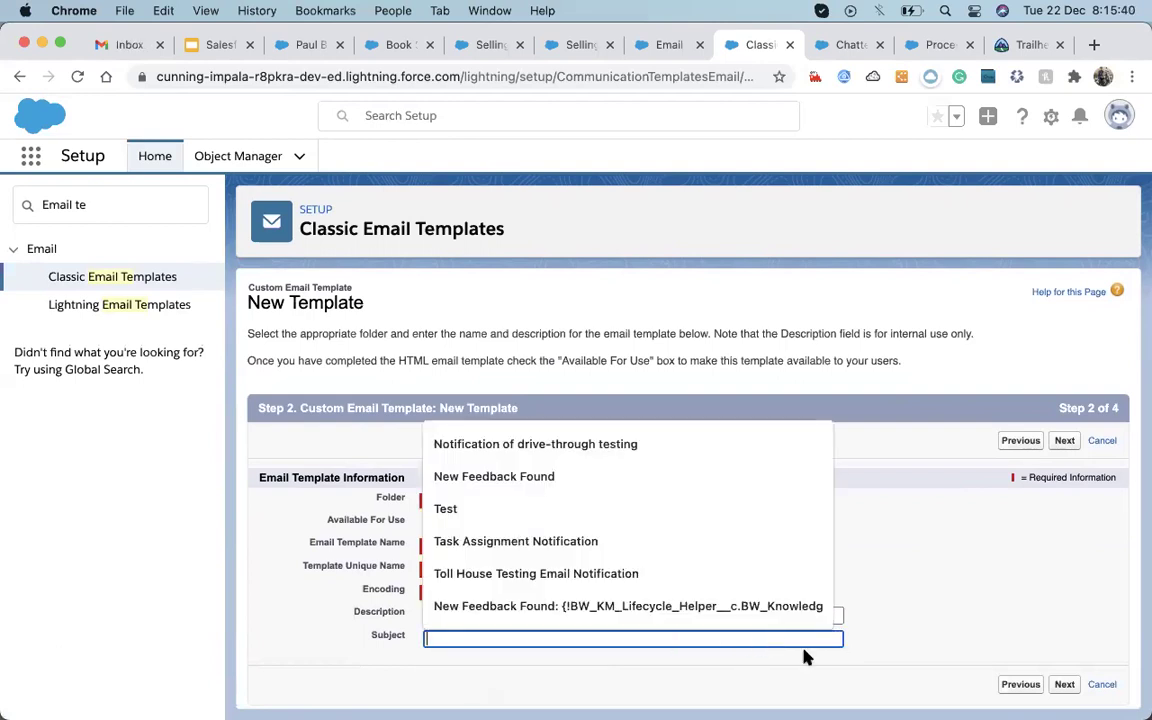
click(1062, 685)
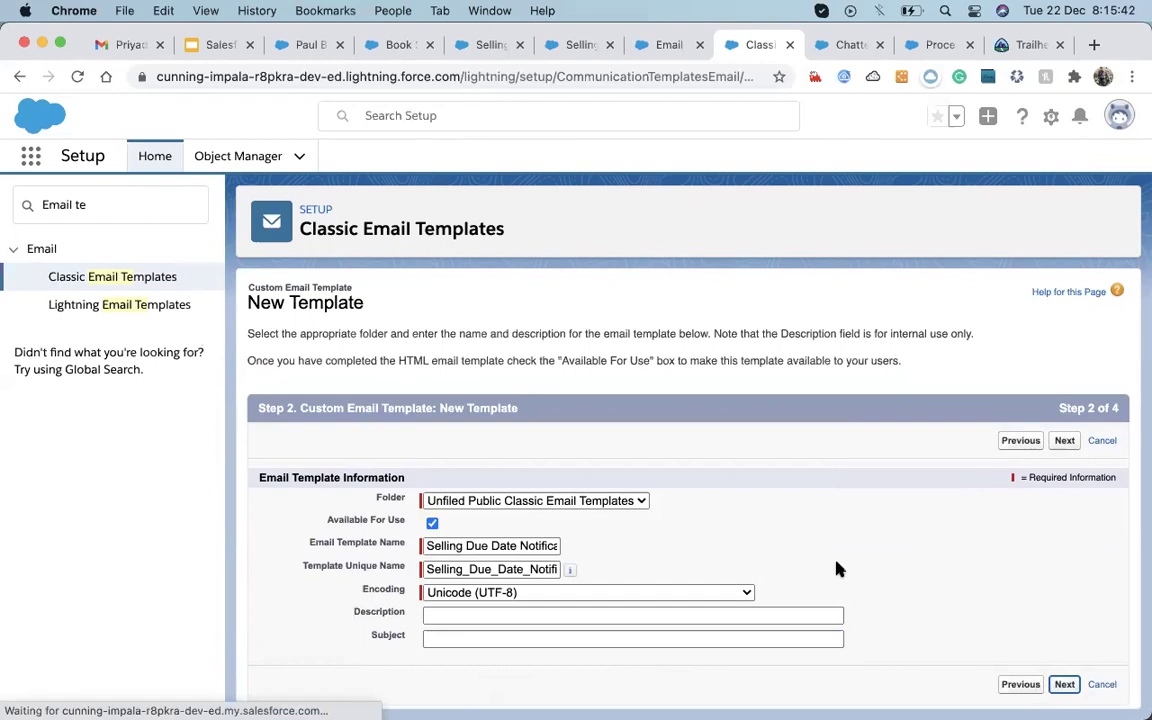
- Enter "You Payment Due Date is" as the subject of the HTML email
scroll(424, 548, down, 4)
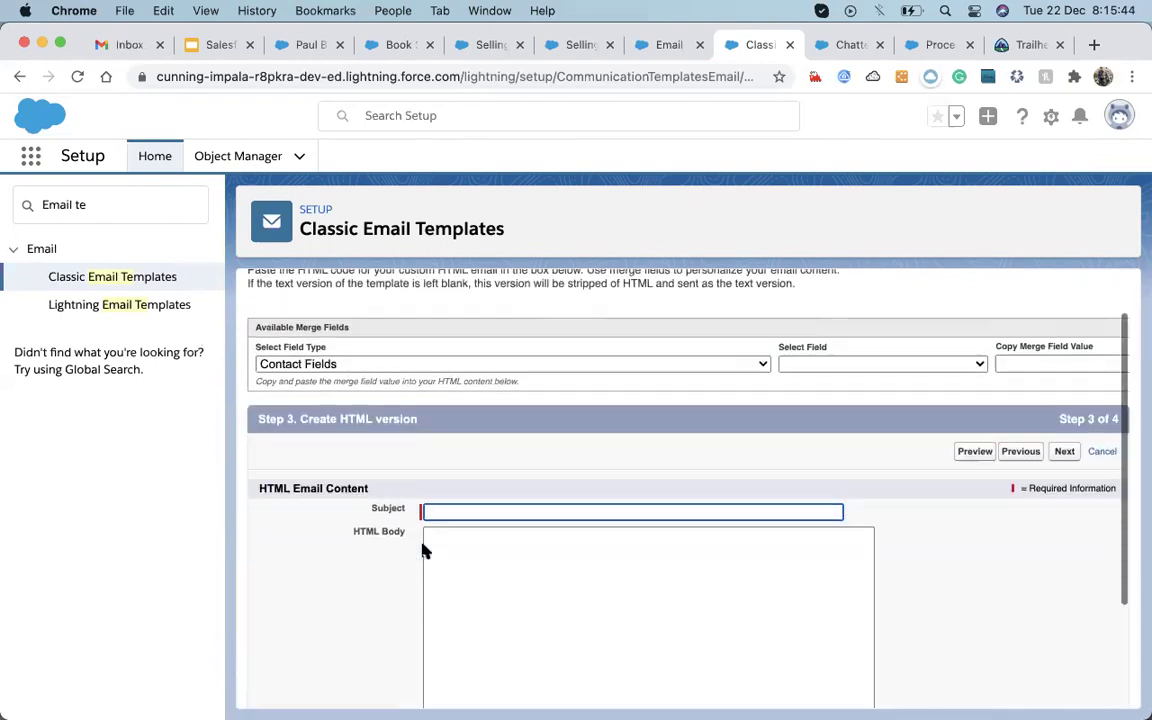
text(You )
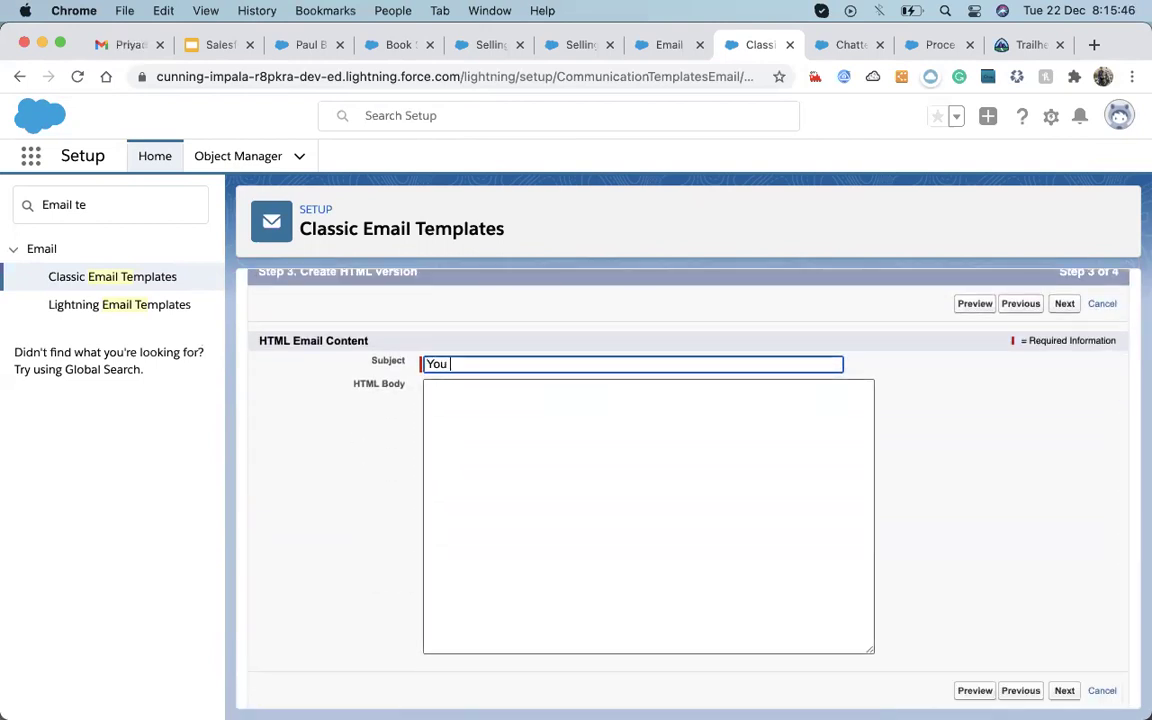
text(Due Date is)
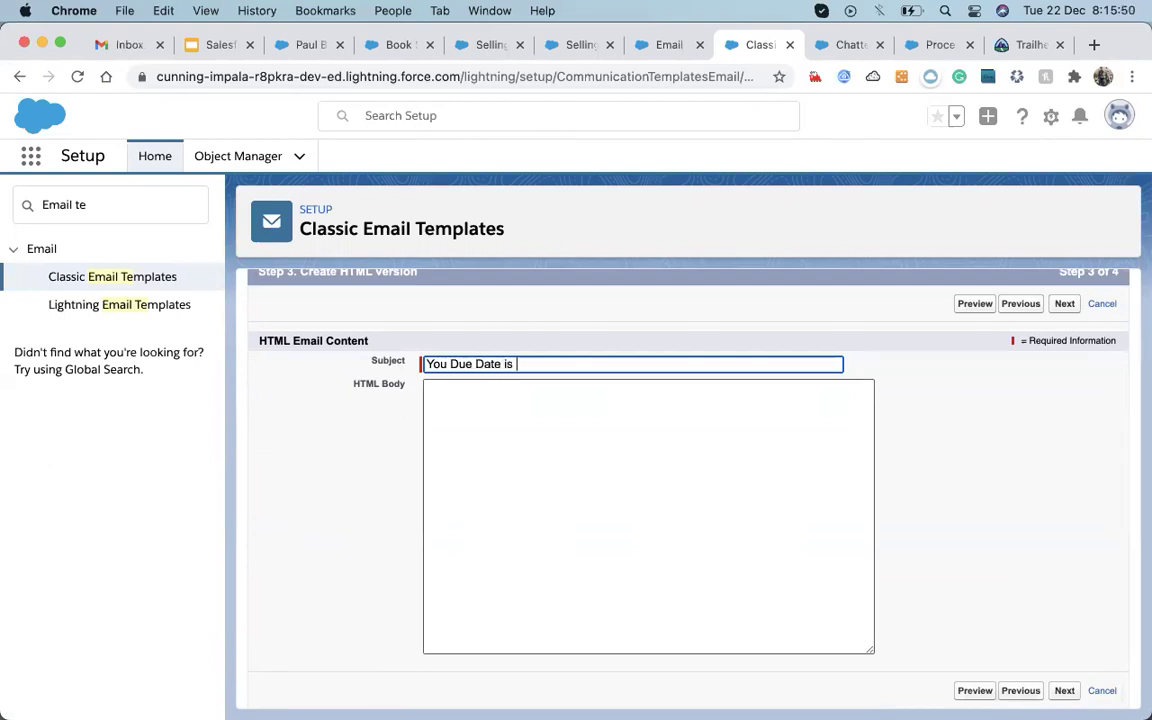
click(446, 363)
text(Payment)
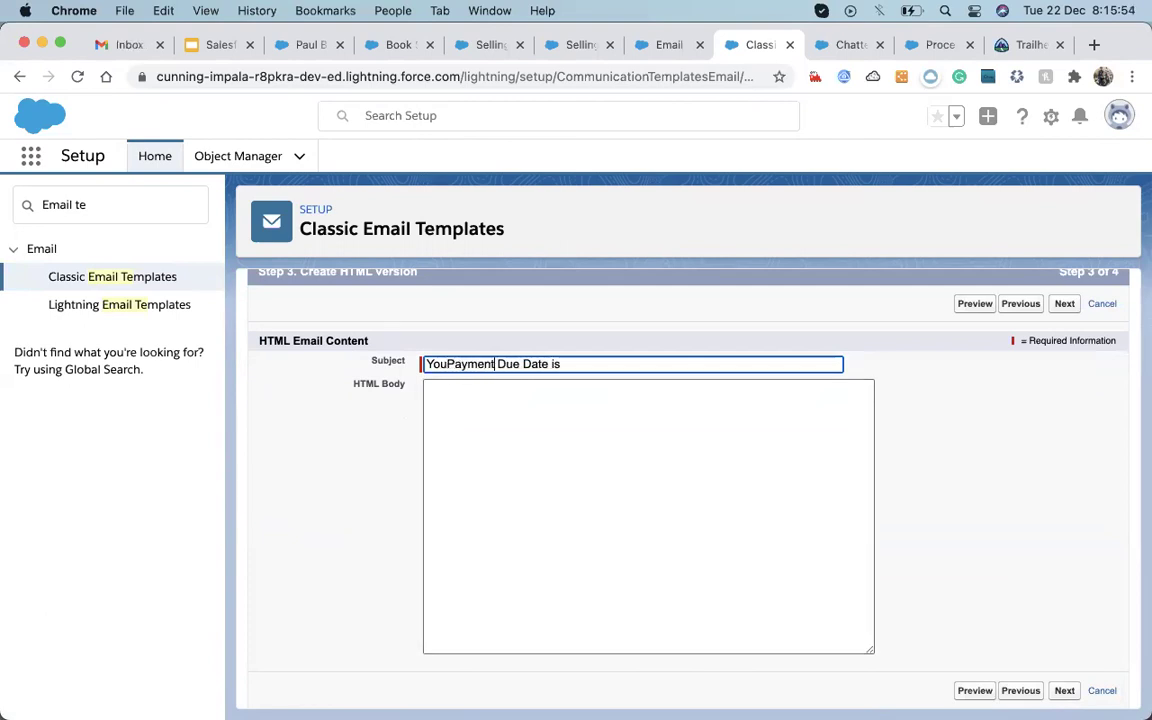
click(446, 363)
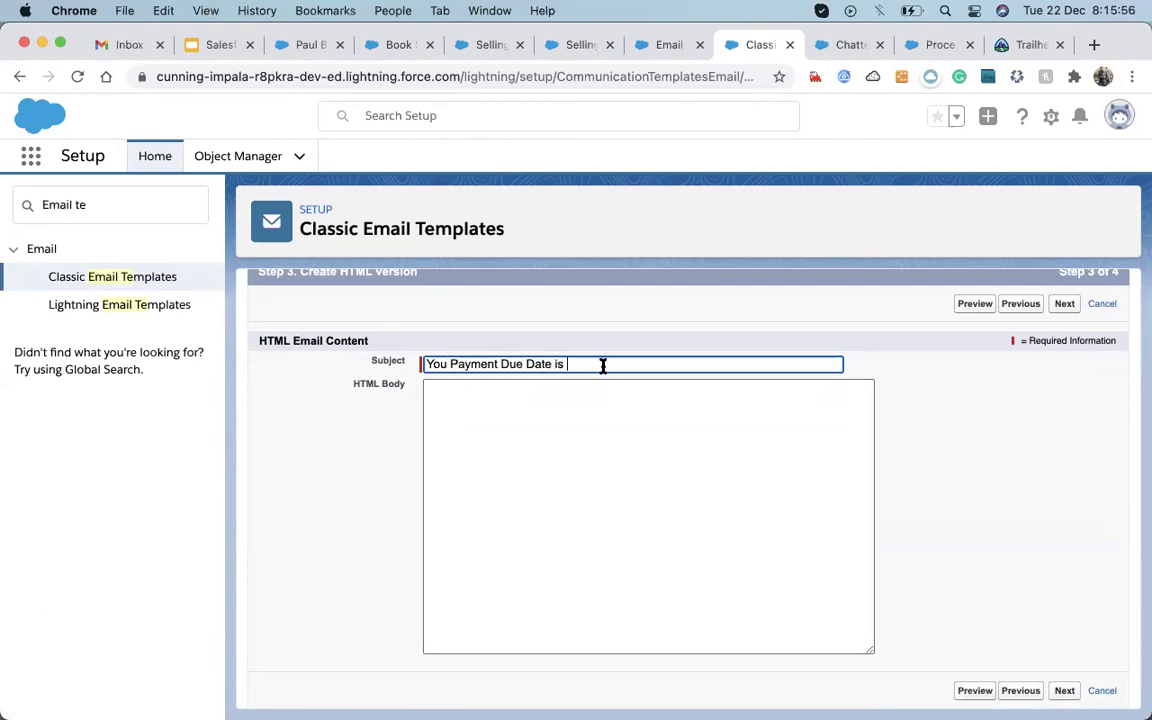
- Append the Selling Due Date merge field {!Selling__c.Due_Date__c} to the end of the email subject
scroll(602, 365, up, 3)
click(545, 577)
click(596, 521)
click(390, 371)
scroll(395, 543, down, 2)
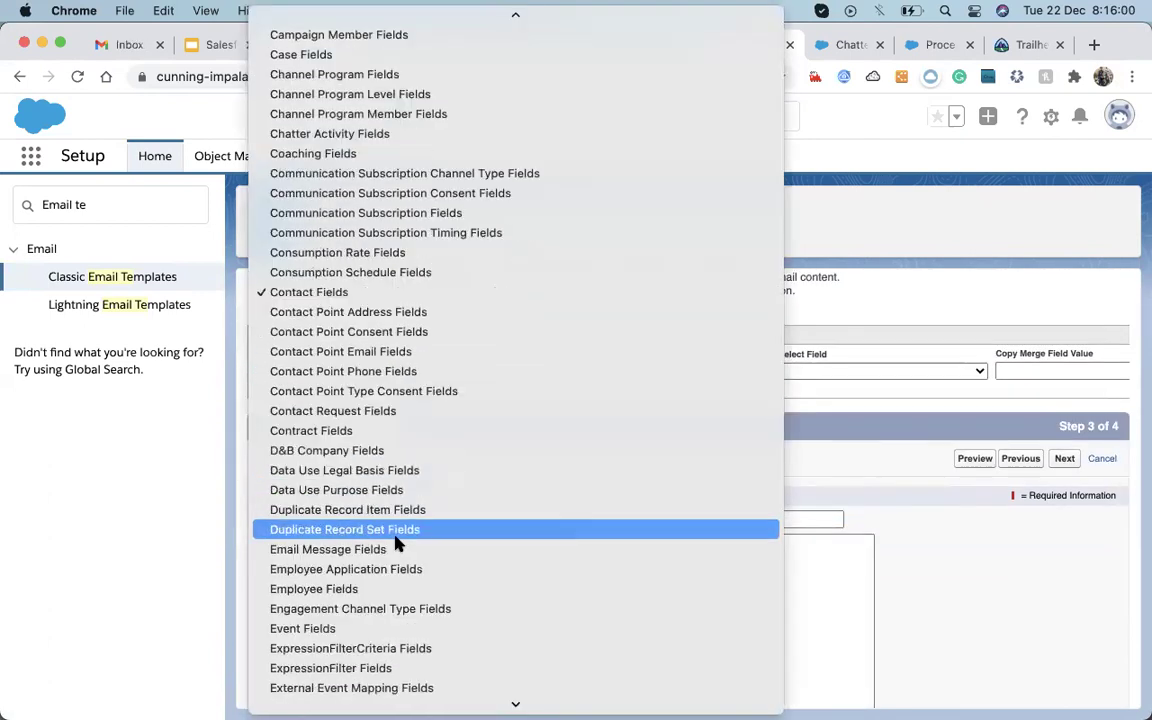
scroll(397, 543, down, 10)
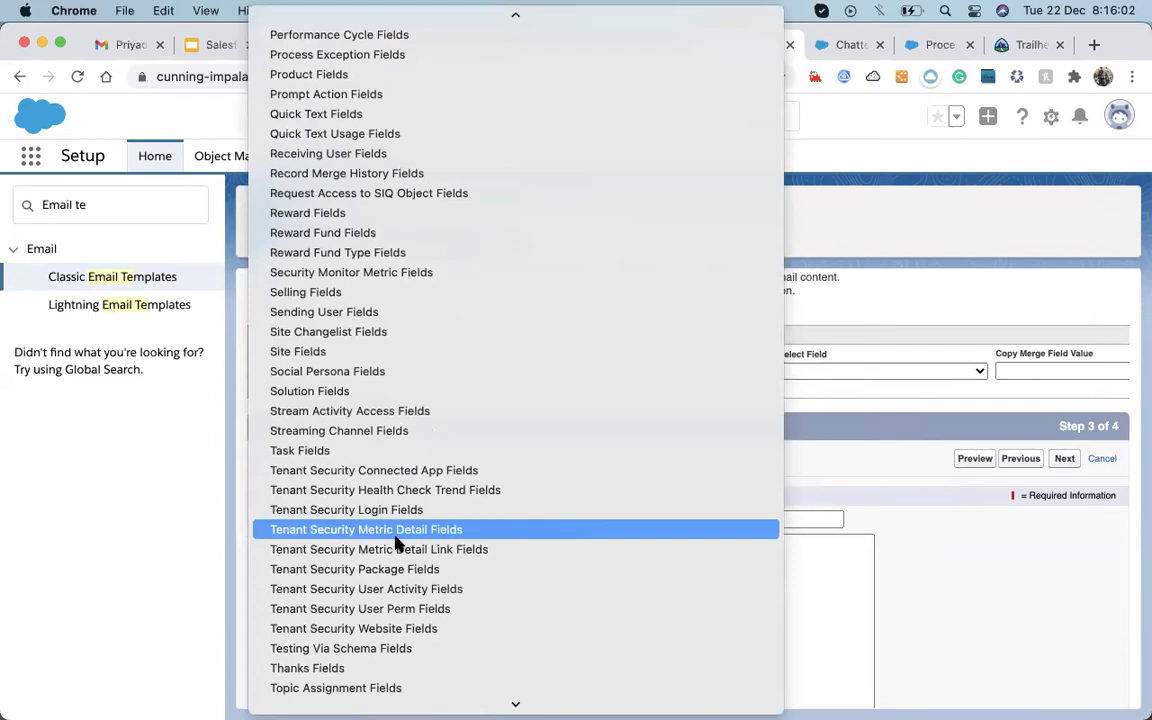
scroll(397, 543, up, 3)
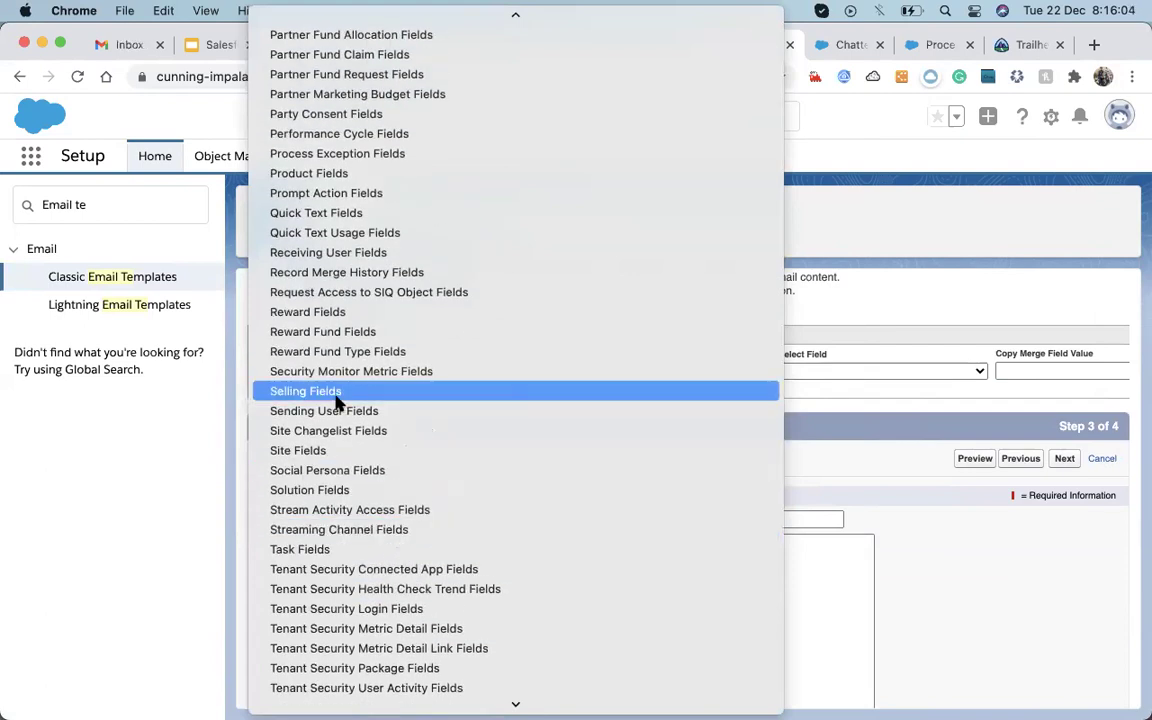
click(337, 394)
click(870, 372)
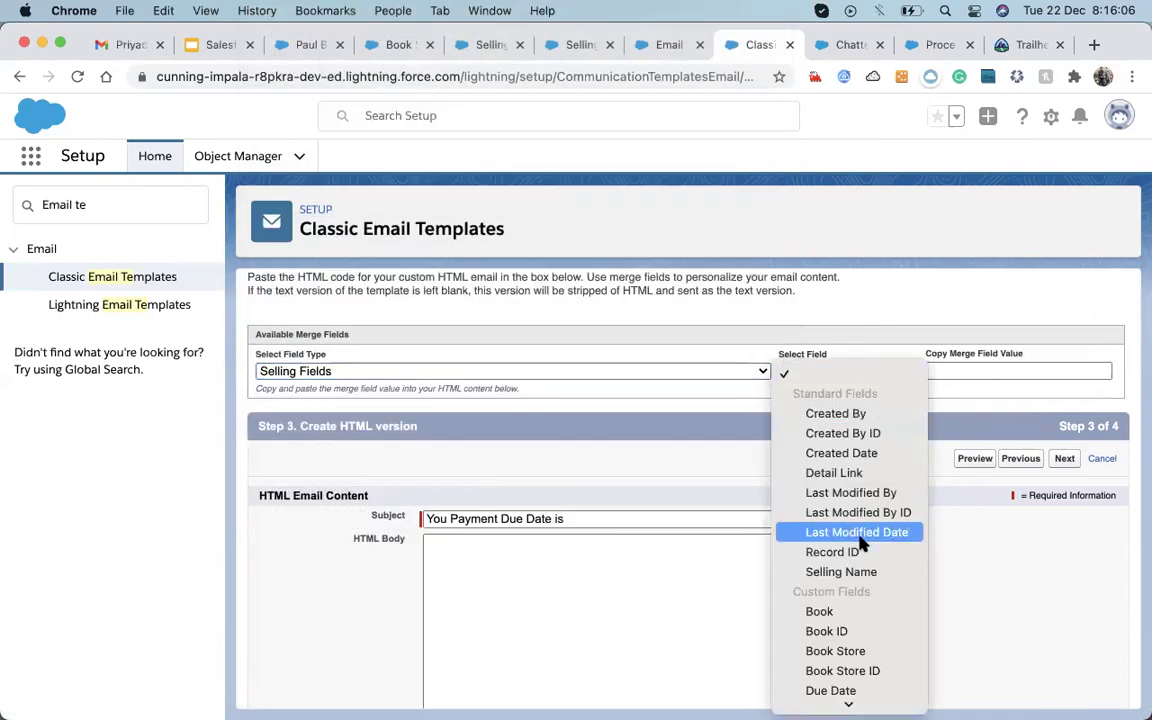
click(840, 690)
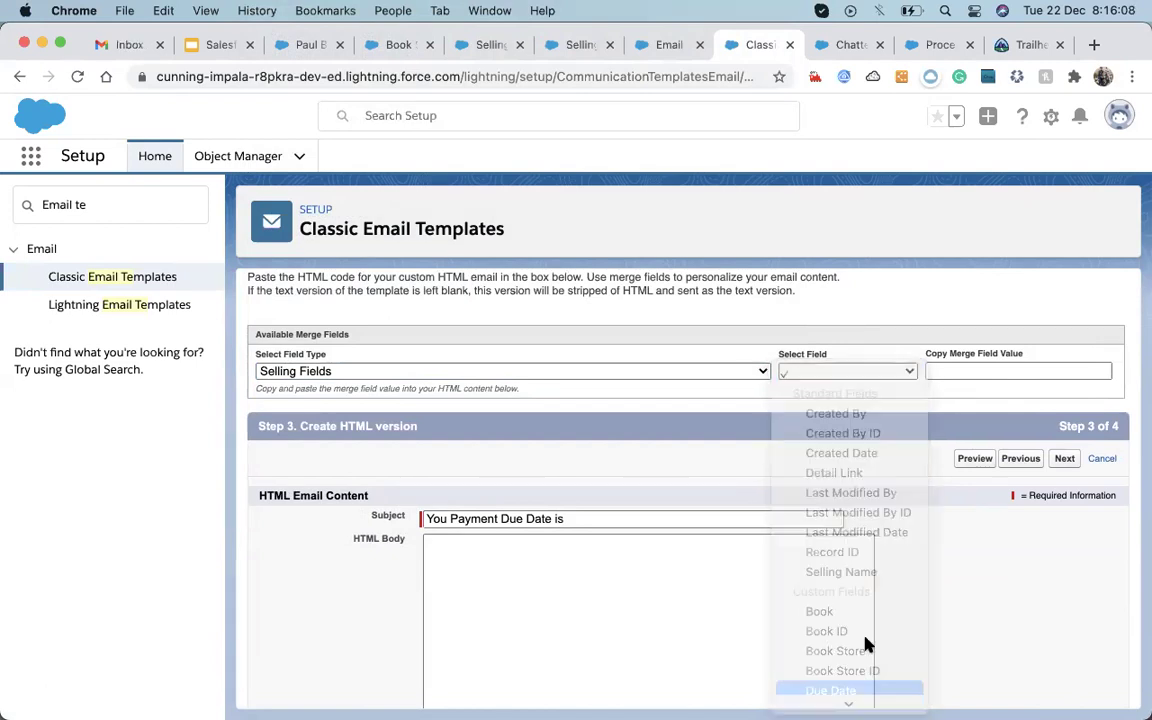
key(super+c)
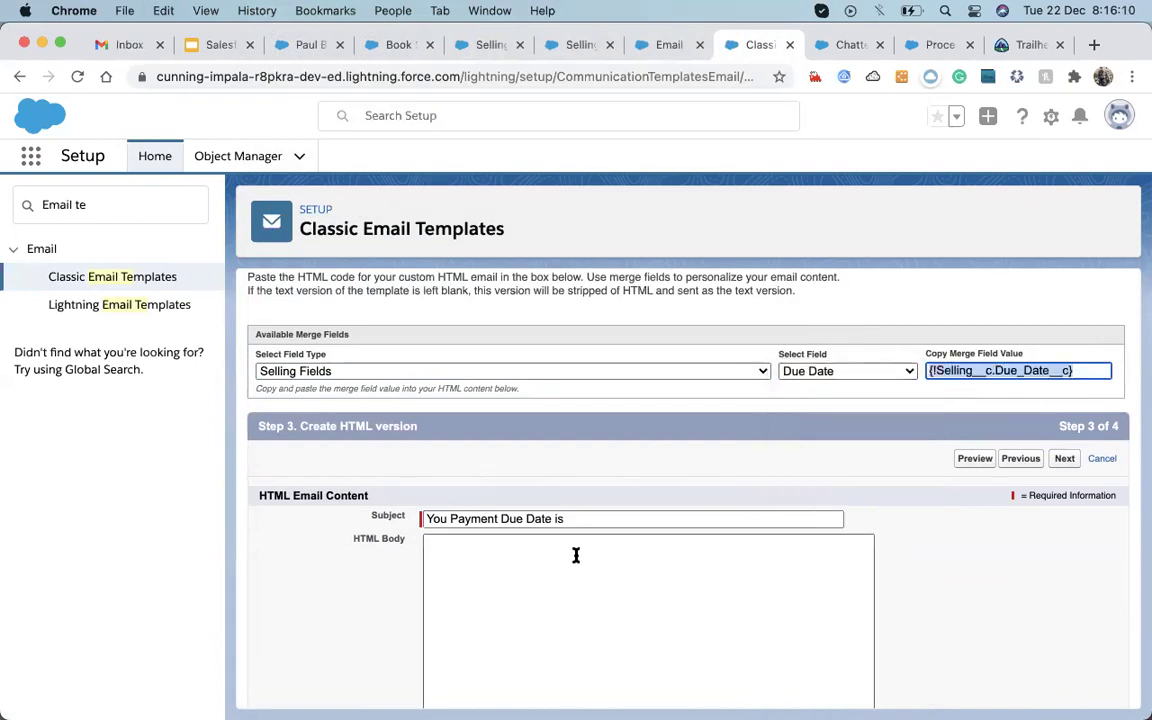
click(586, 519)
key(super+v)
- Begin the HTML body with the greeting "Hi" on its own line
click(558, 570)
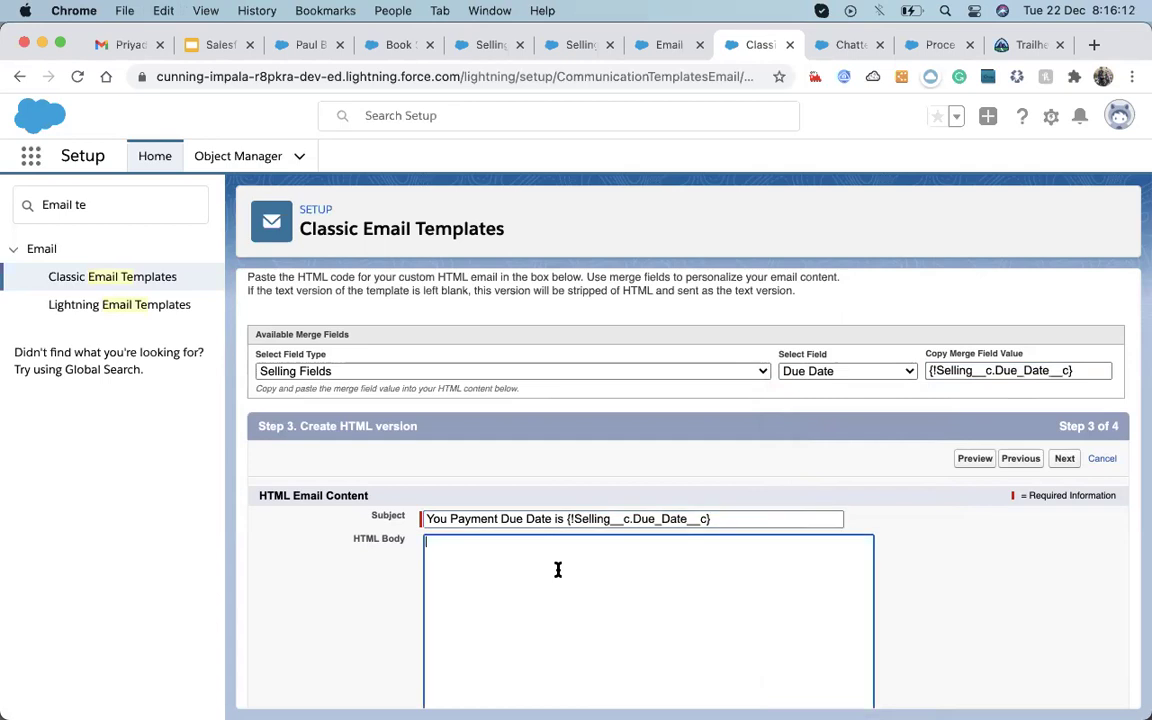
text(Hi)
key(Return)
- Examine the available merge field types and the fields offered for the Selling object
click(350, 378)
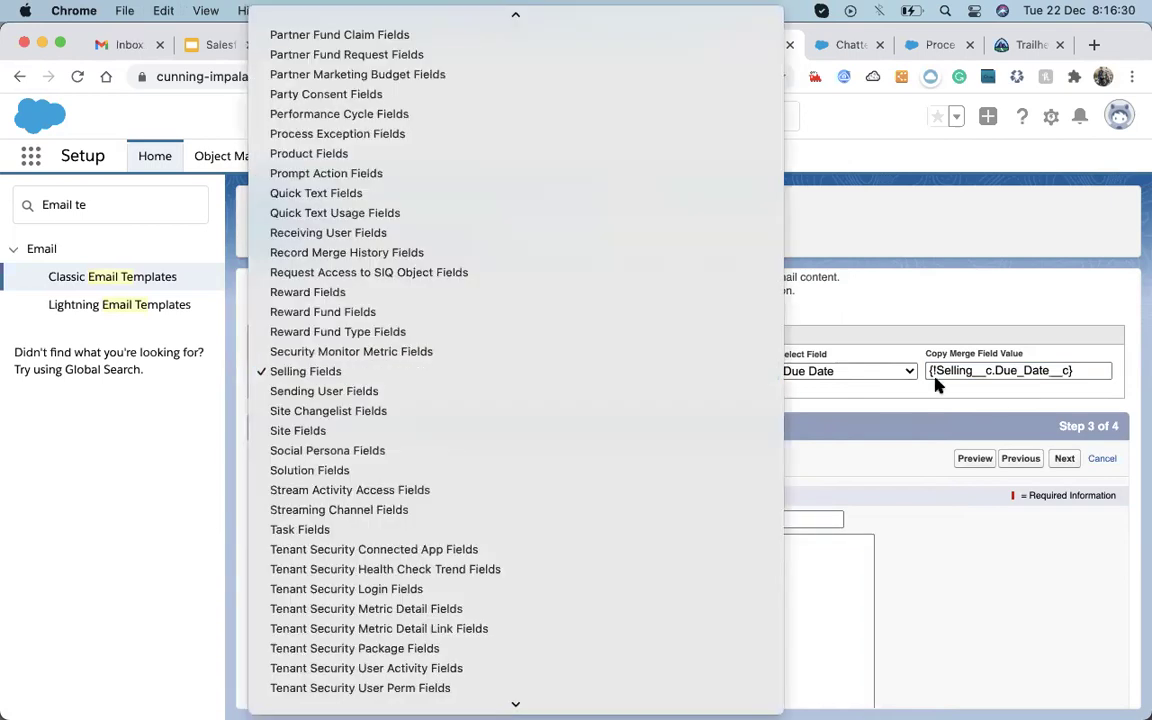
click(890, 377)
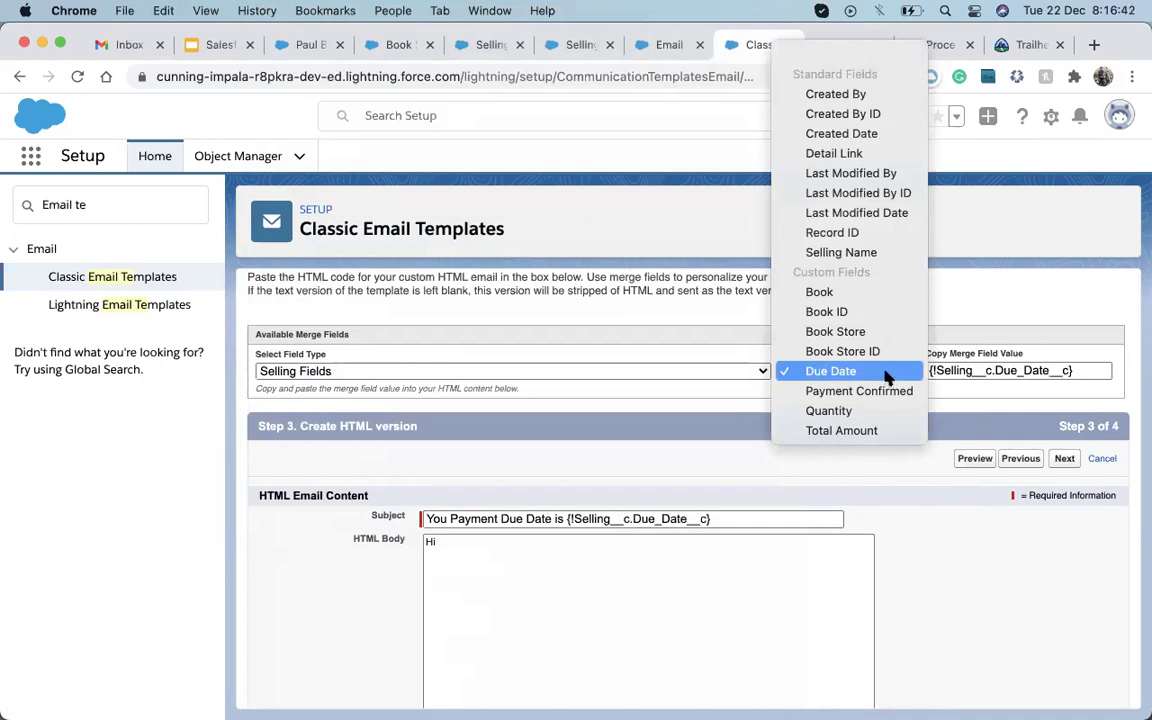
click(413, 375)
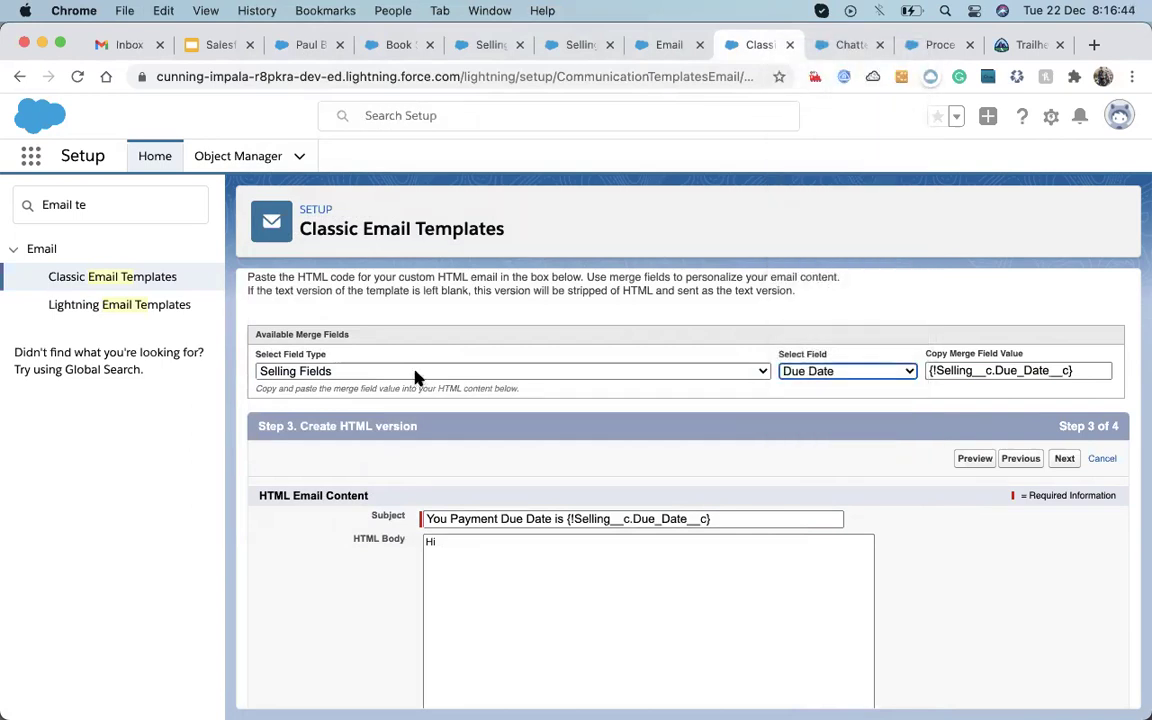
click(415, 377)
scroll(442, 231, up, 15)
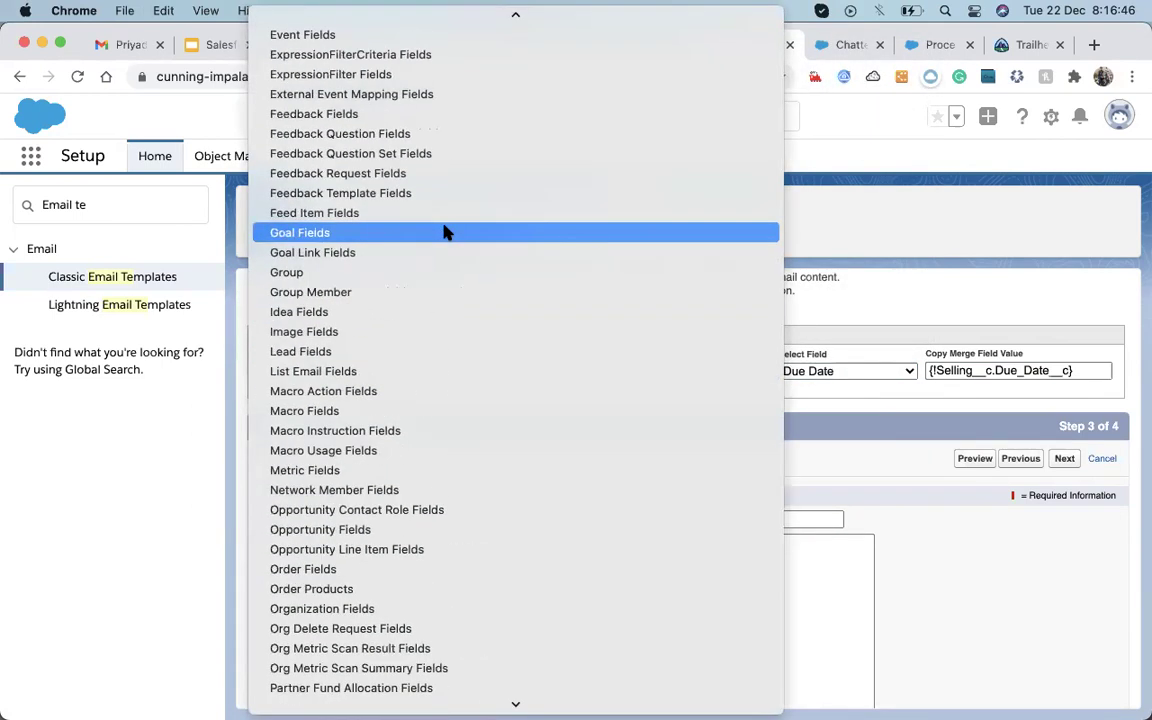
scroll(446, 232, up, 1)
scroll(446, 232, down, 17)
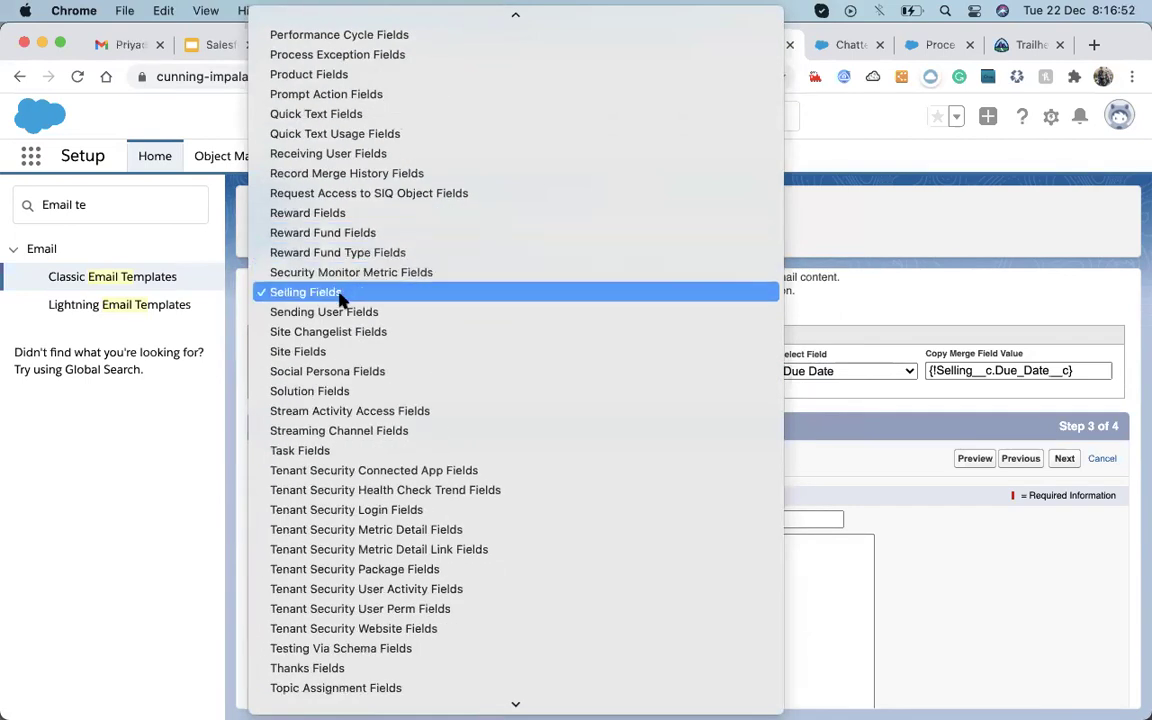
click(340, 301)
- Add the label "You BookName:" below the greeting in the HTML body, separated by a blank line
click(496, 573)
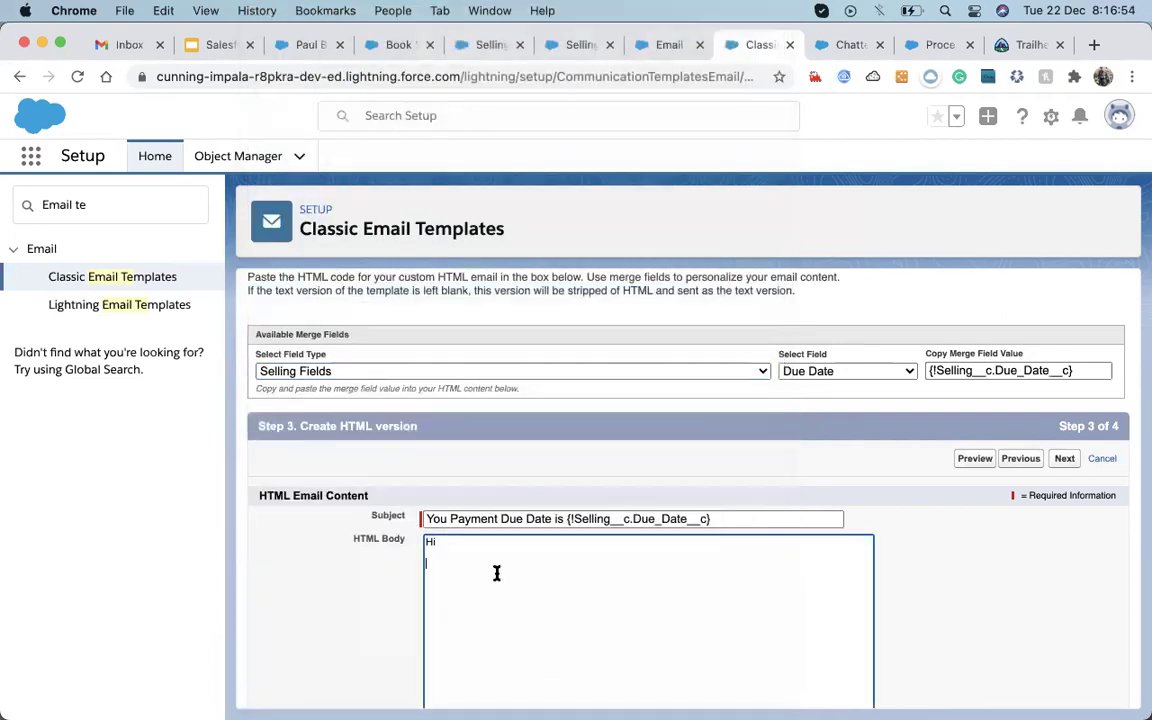
text(Hi)
key(Return)
key(Return)
text(You BookName:)
- Insert the Selling Book merge field {!Selling__c.Book__c} after the book name label in the HTML body
scroll(955, 412, down, 1)
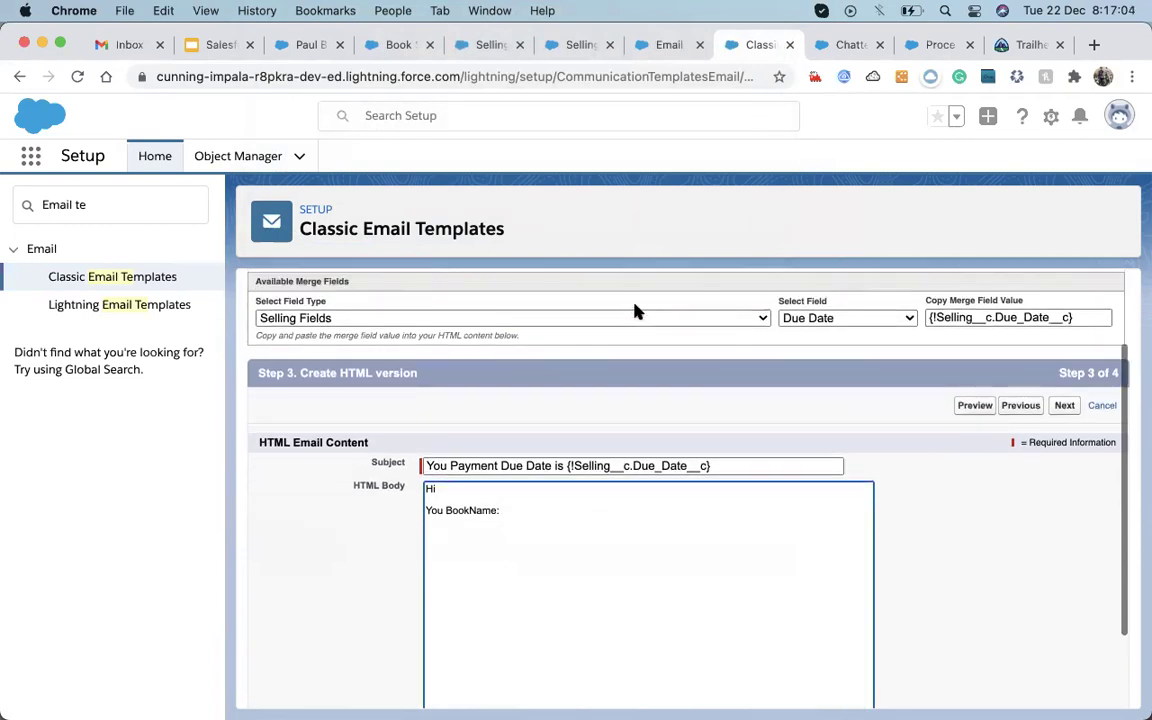
click(863, 323)
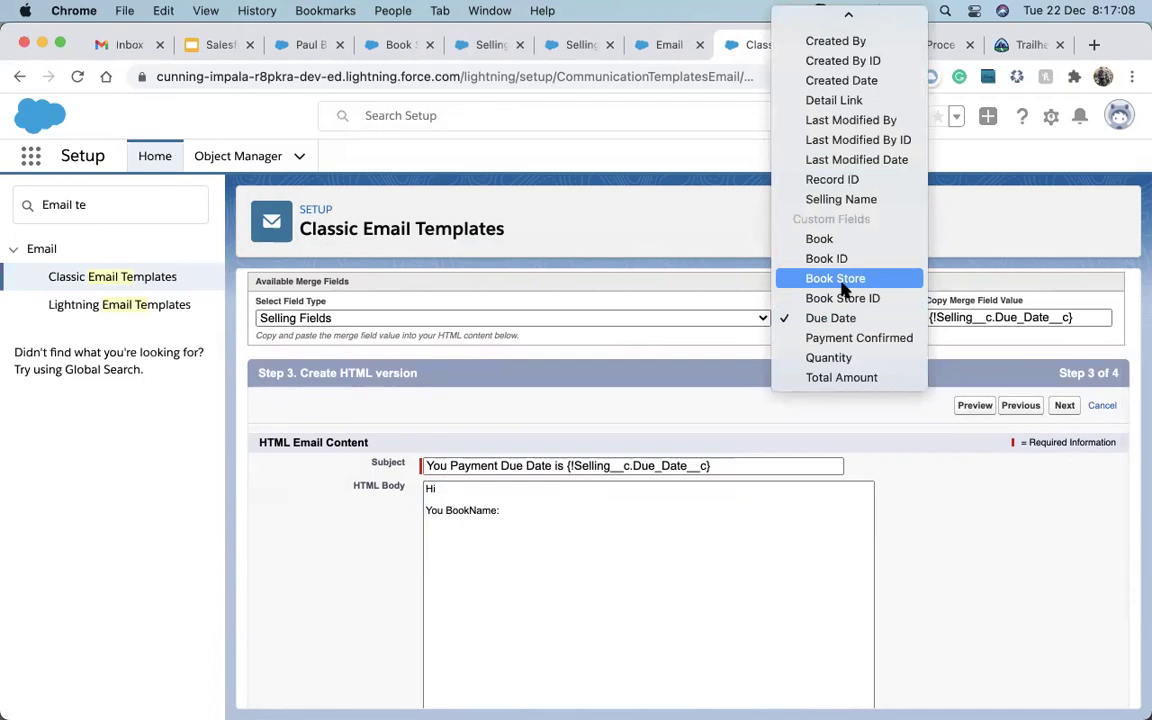
click(826, 258)
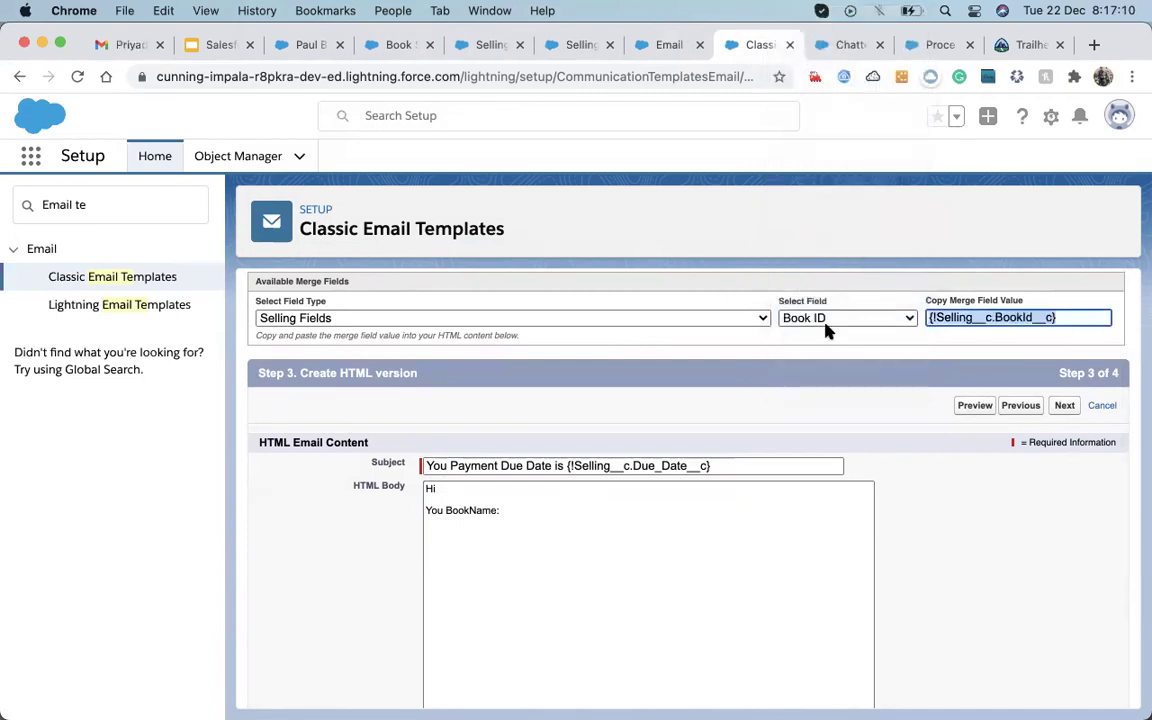
click(828, 322)
click(819, 298)
click(527, 512)
key(ctrl+v)
- Add a line labelled "Total Amount to Pay:" with the merge field {!Selling__c.Total_Amount__c} below the book name
key(Return)
text(P)
text(ook Pr)
text(ice:)
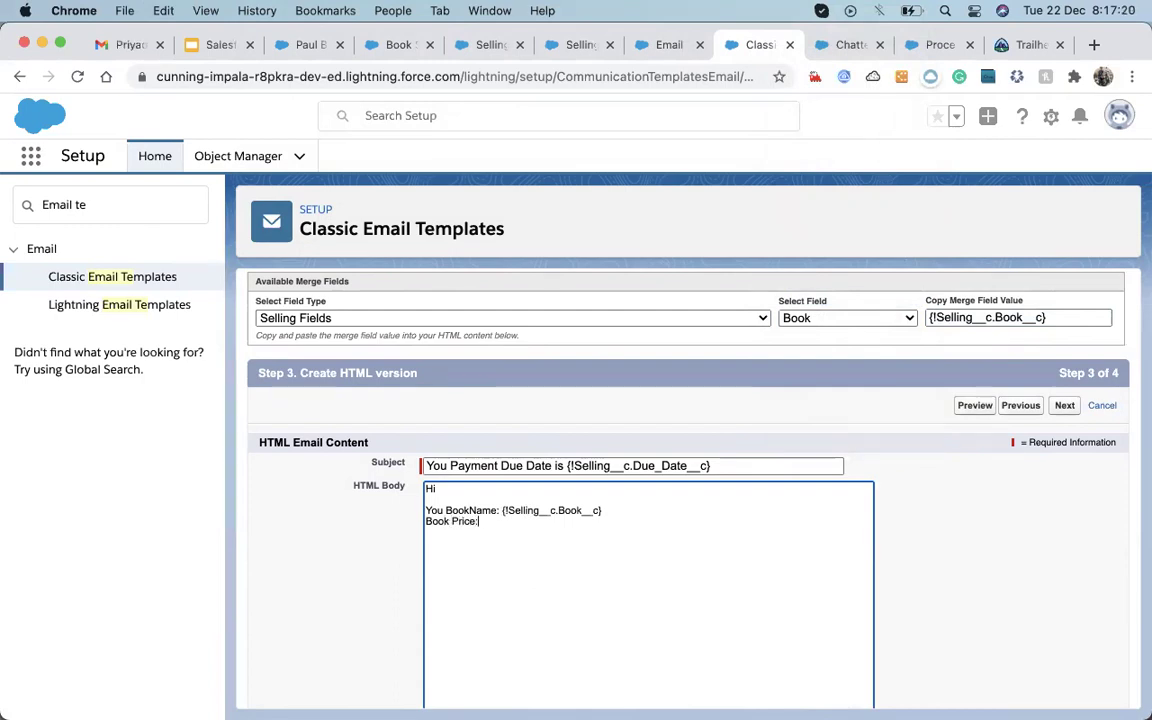
click(885, 319)
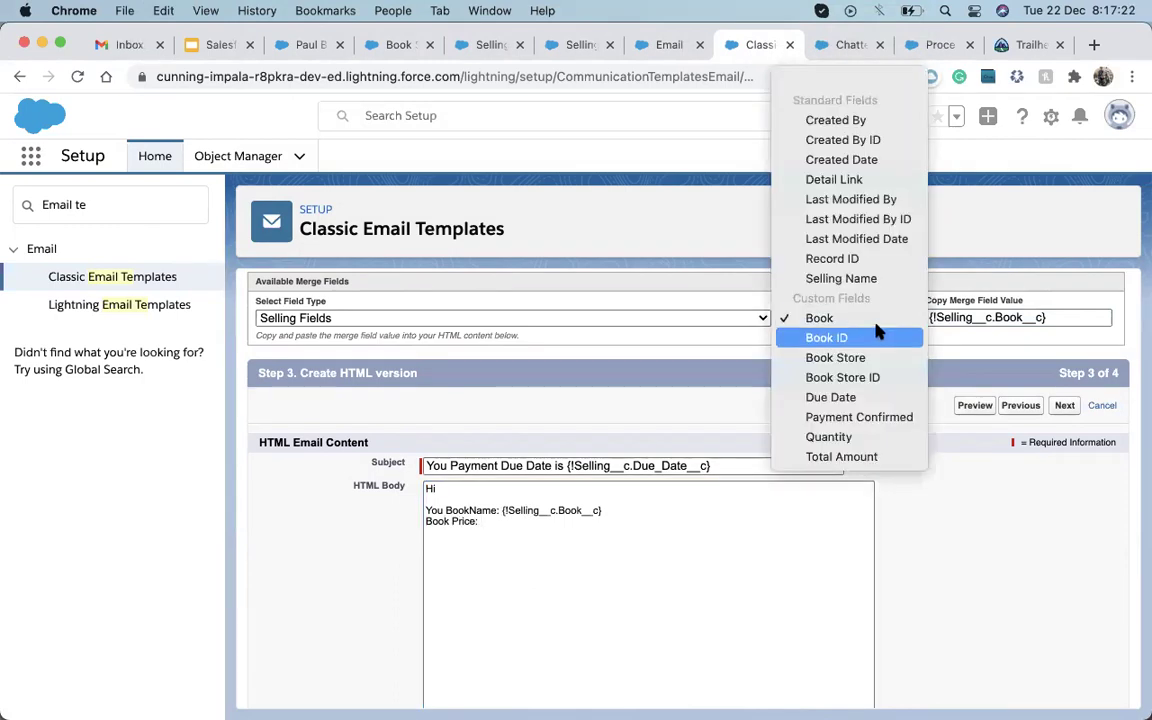
click(838, 457)
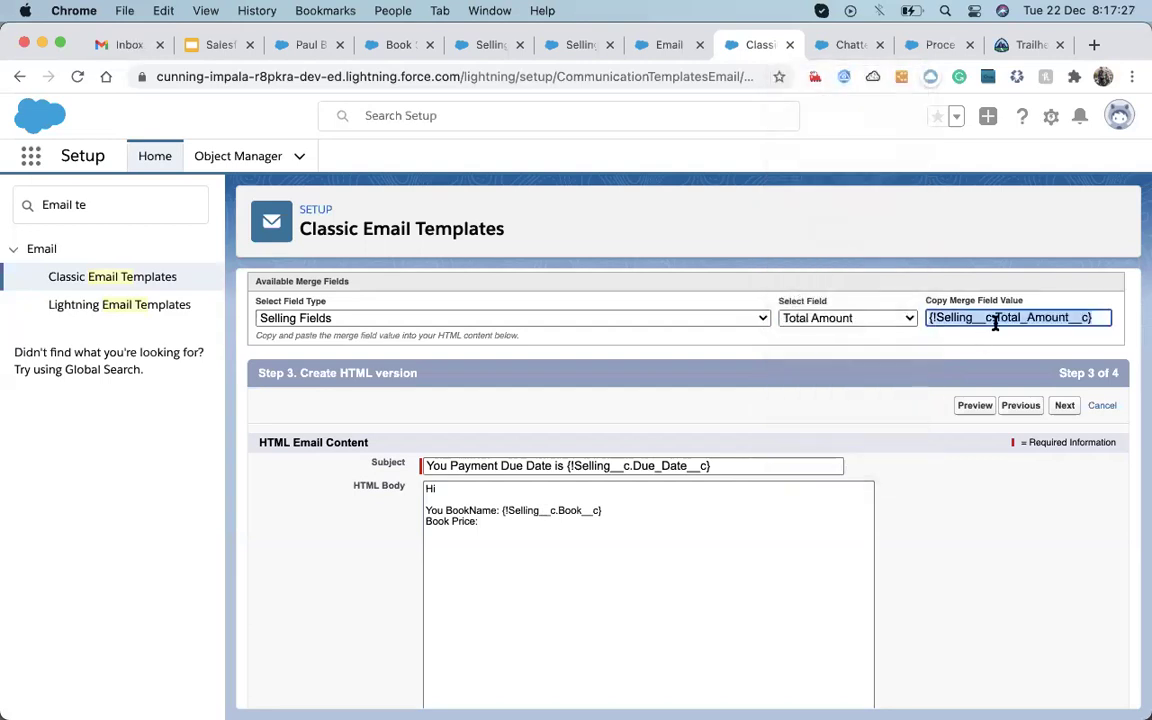
click(478, 522)
key(super+v)
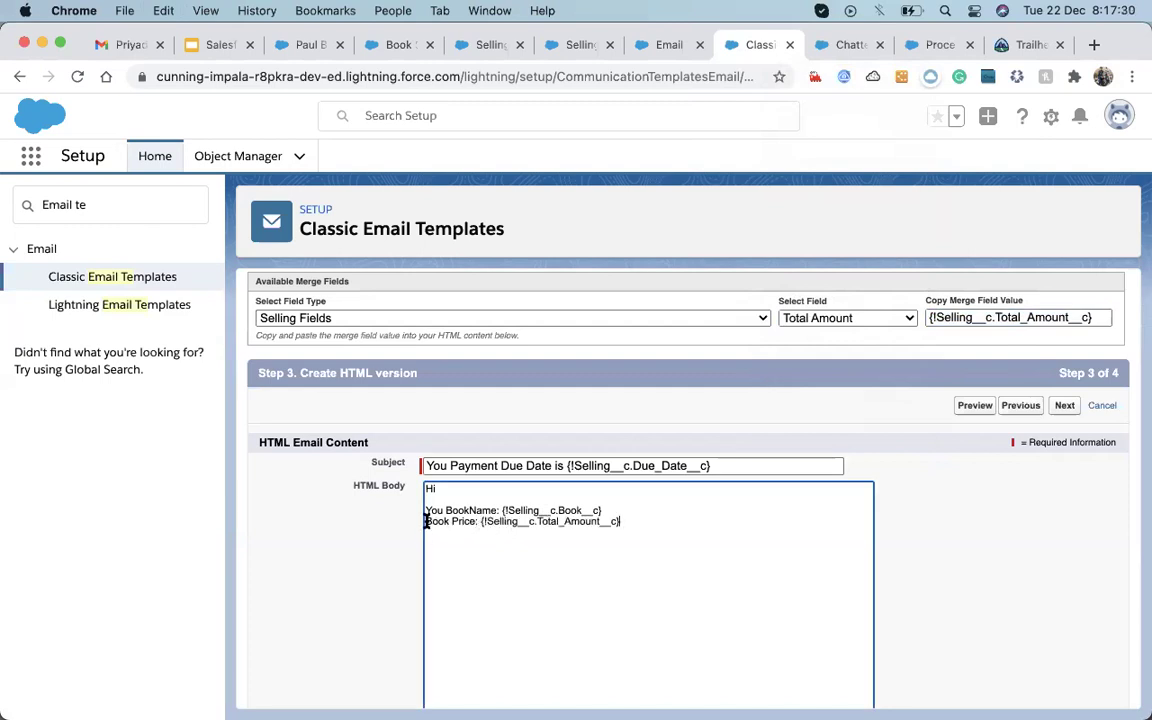
drag(426, 521, 477, 522)
text(Total Amount to Pay:)
- Close the HTML body with "Thanks" after a blank line and continue to the text-only version
click(699, 518)
key(Return)
text(Thanks)
scroll(342, 643, down, 2)
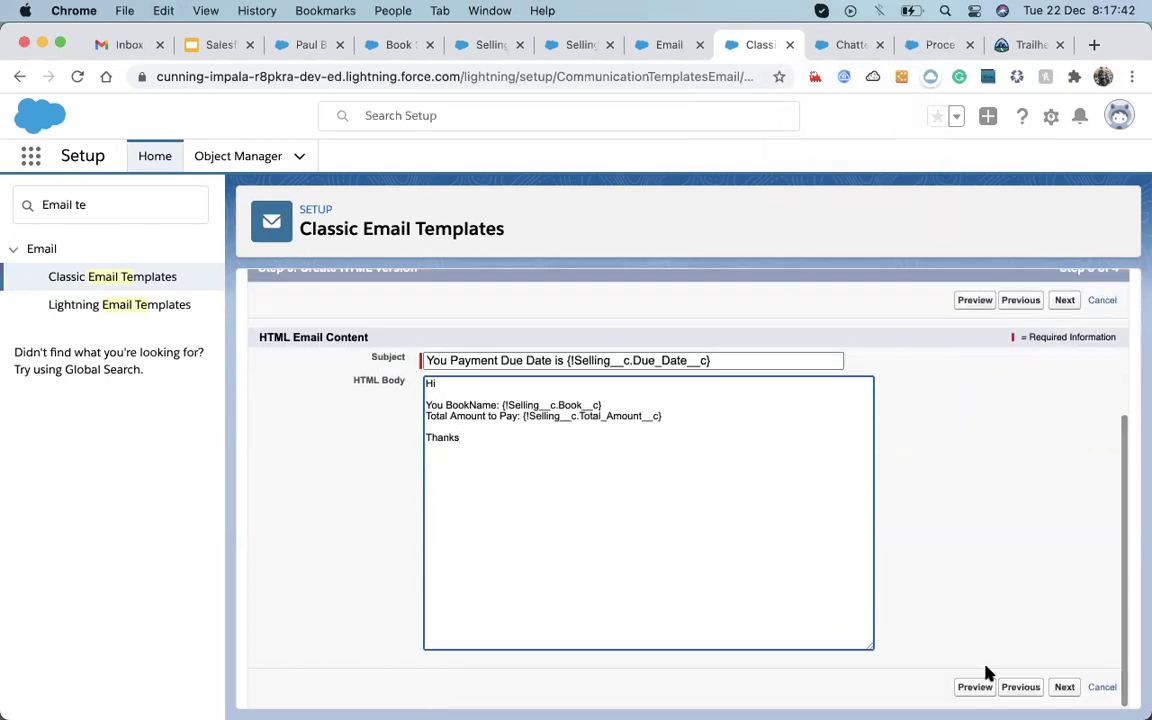
click(1064, 687)
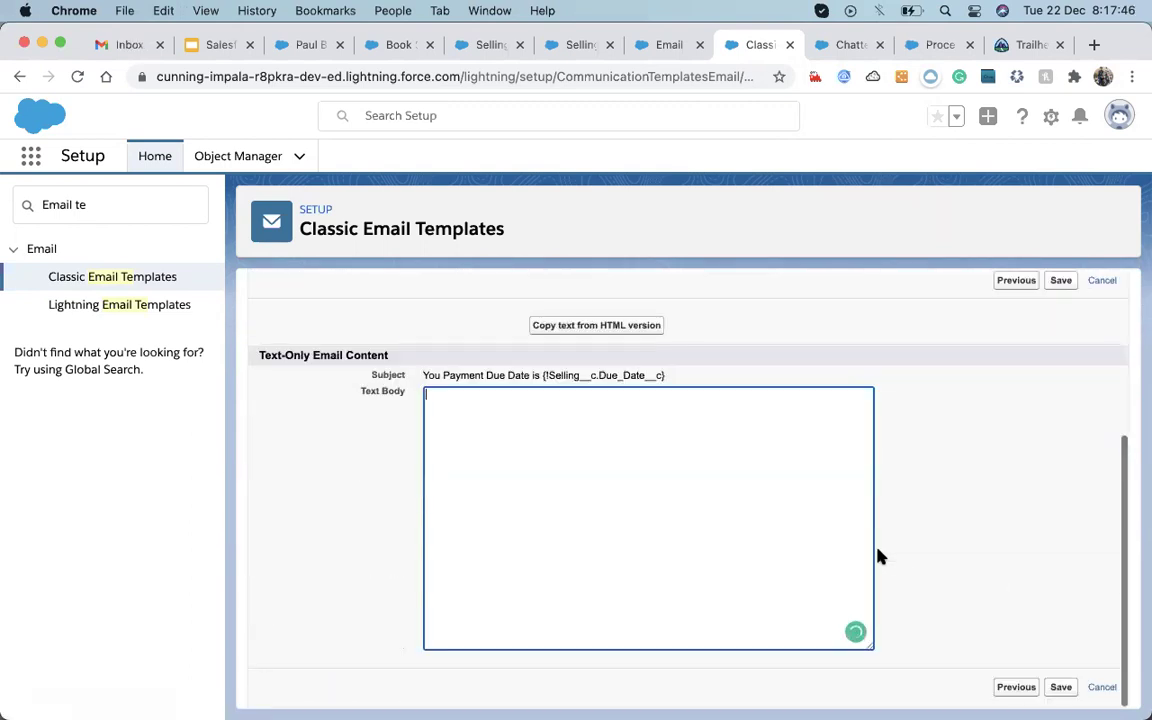
- Fill the text-only body with the HTML version's text and separate the "Hi" greeting with a blank line
click(572, 328)
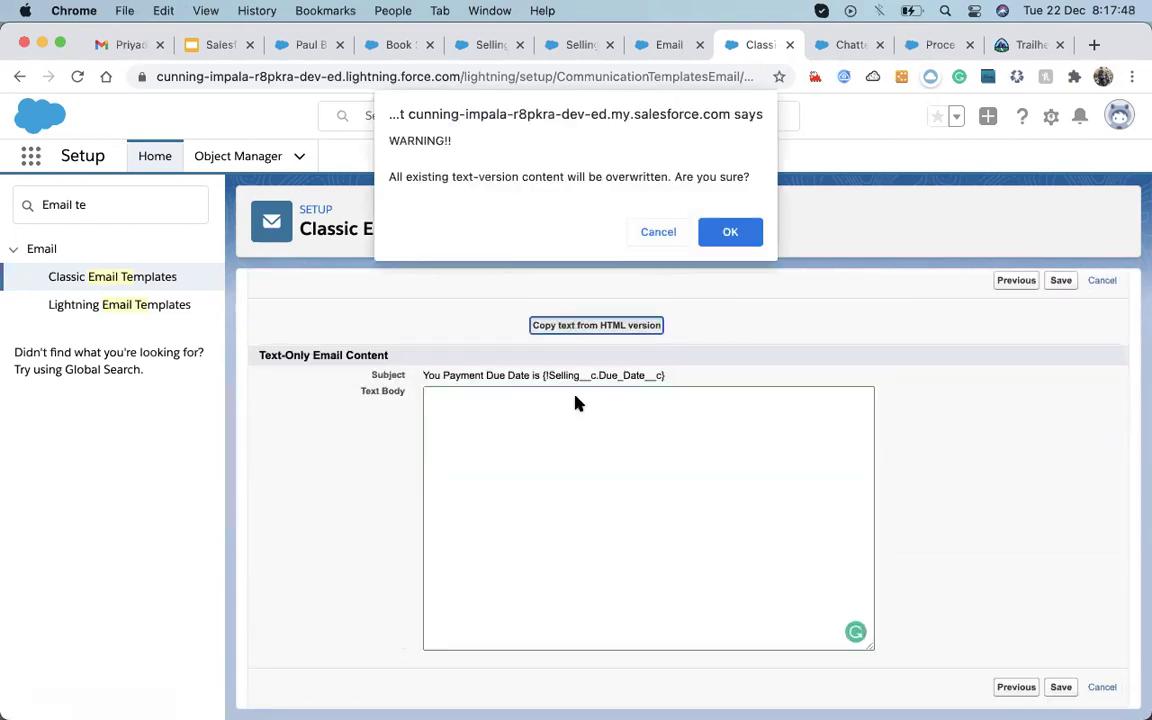
click(733, 228)
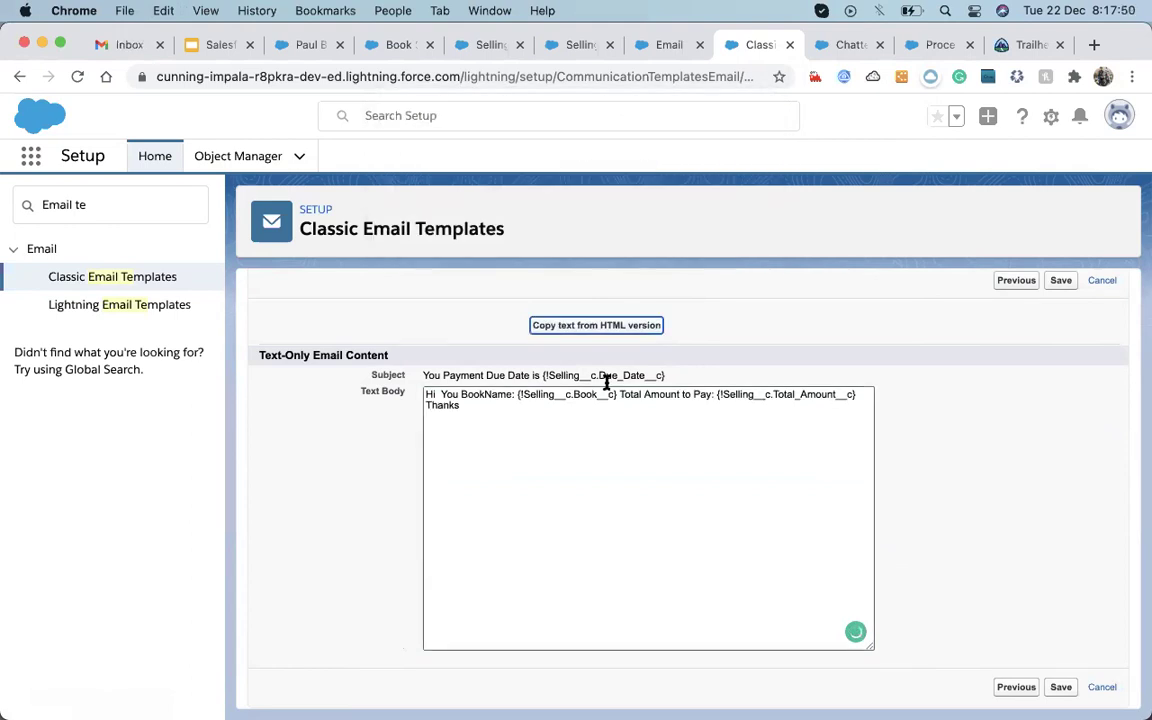
click(440, 395)
key(Return)
key(Return)
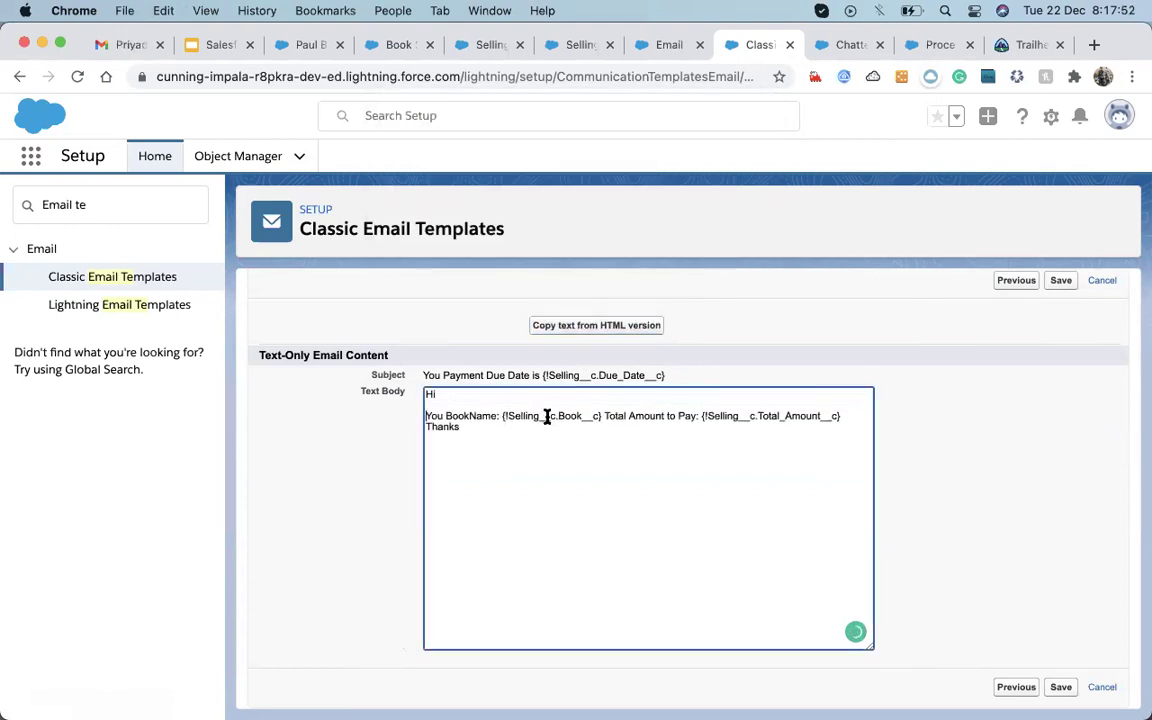
- Place the book name, total amount and "Thanks" on separate lines in the text body, with blank lines before "Thanks"
click(604, 421)
key(Return)
key(Return)
click(666, 437)
key(Return)
key(Return)
key(Return)
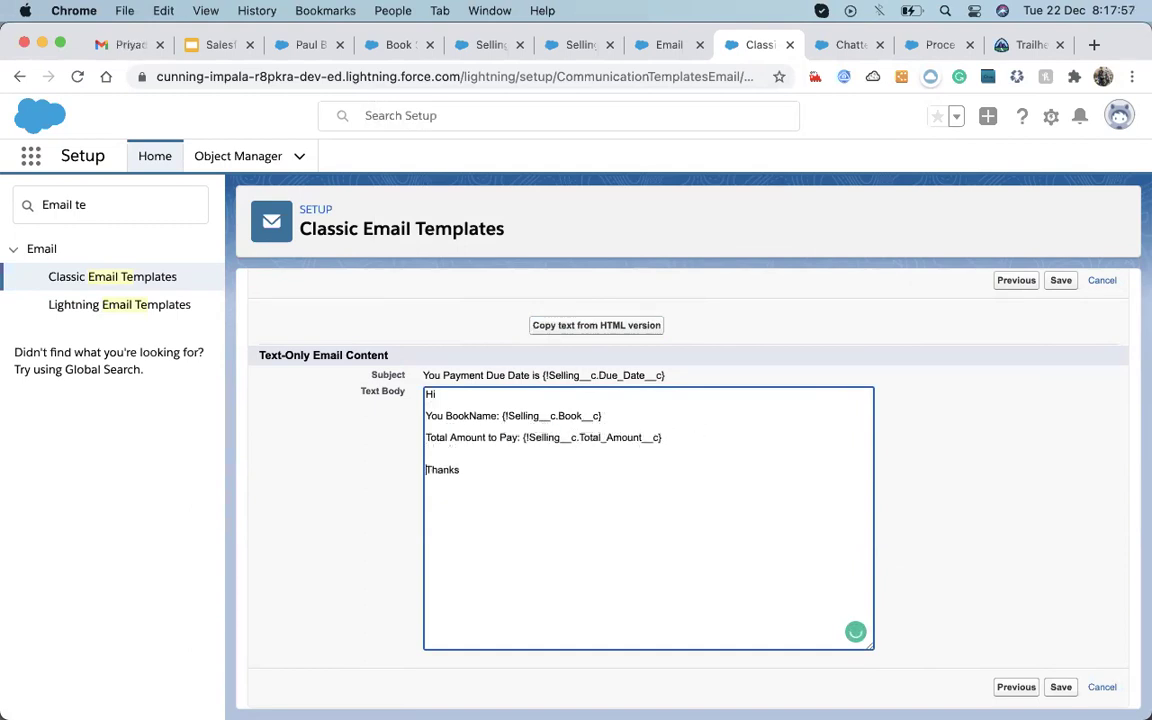
click(426, 437)
key(BackSpace)
- Return to the HTML version and add <br> after the "Hi" greeting and on the blank line below it
click(1016, 687)
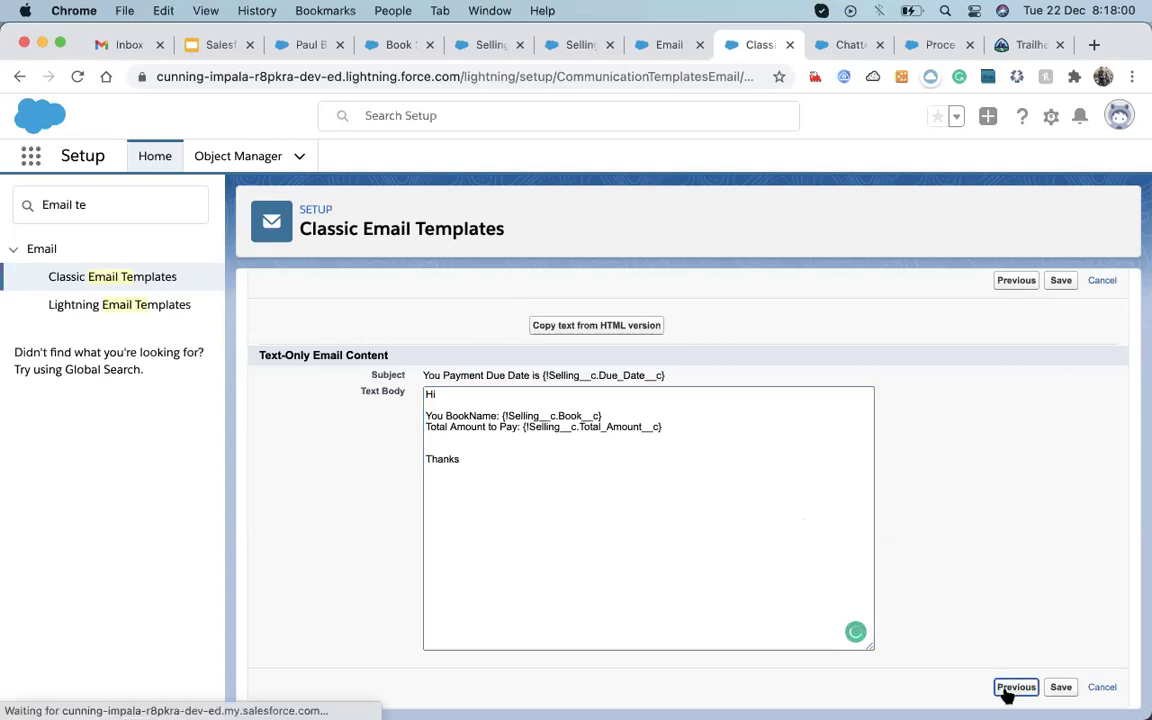
scroll(545, 540, down, 2)
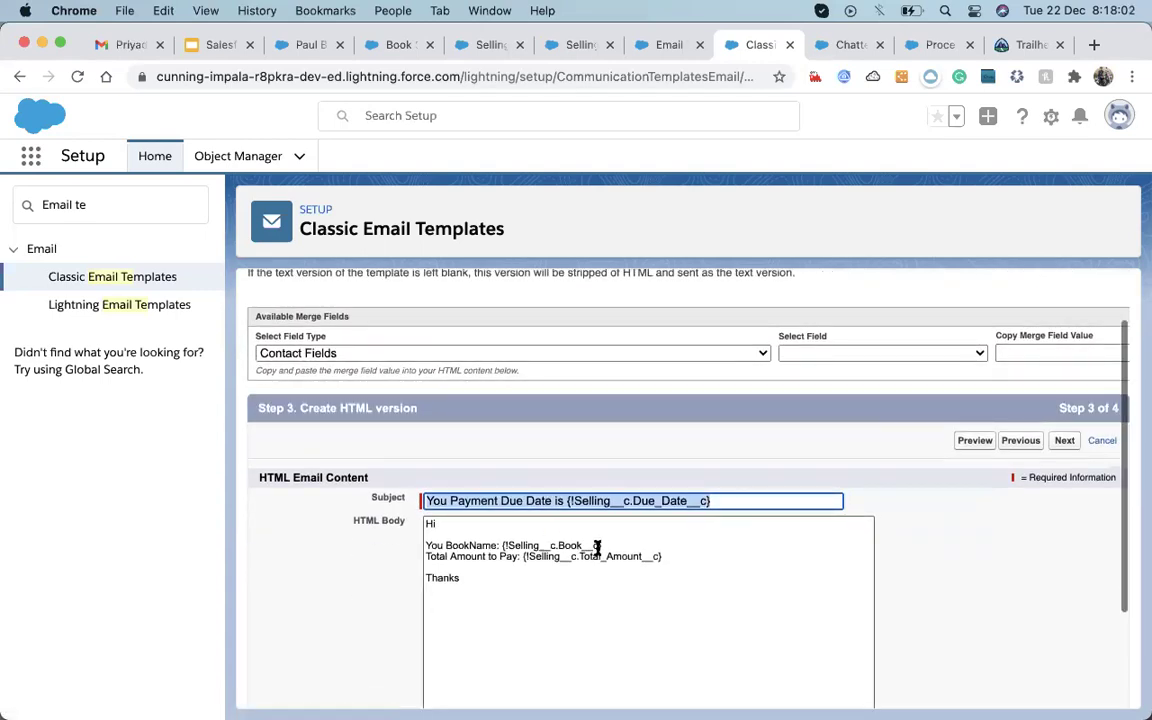
click(536, 524)
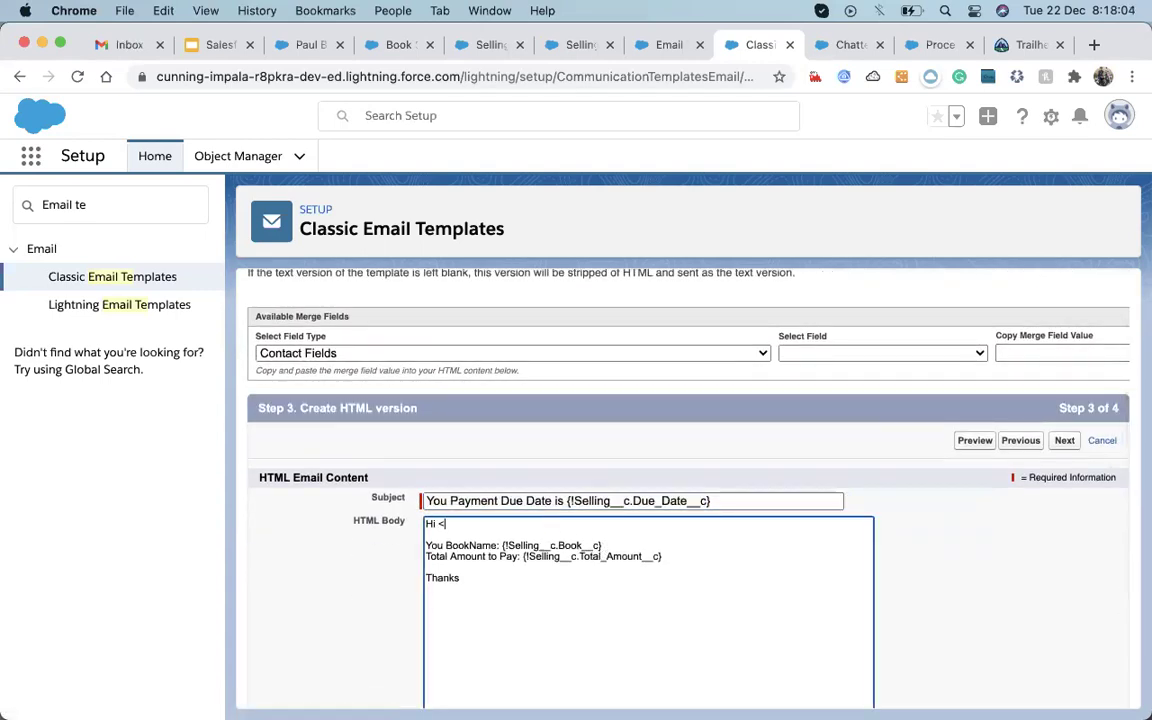
shift+click(439, 524)
key(super+c)
click(436, 538)
key(super+v)
- Add <br> to the book name line, the total amount line, the following blank line and the "Thanks" line
click(638, 543)
key(super+v)
click(687, 557)
key(super+v)
click(617, 568)
key(super+v)
key(super+v)
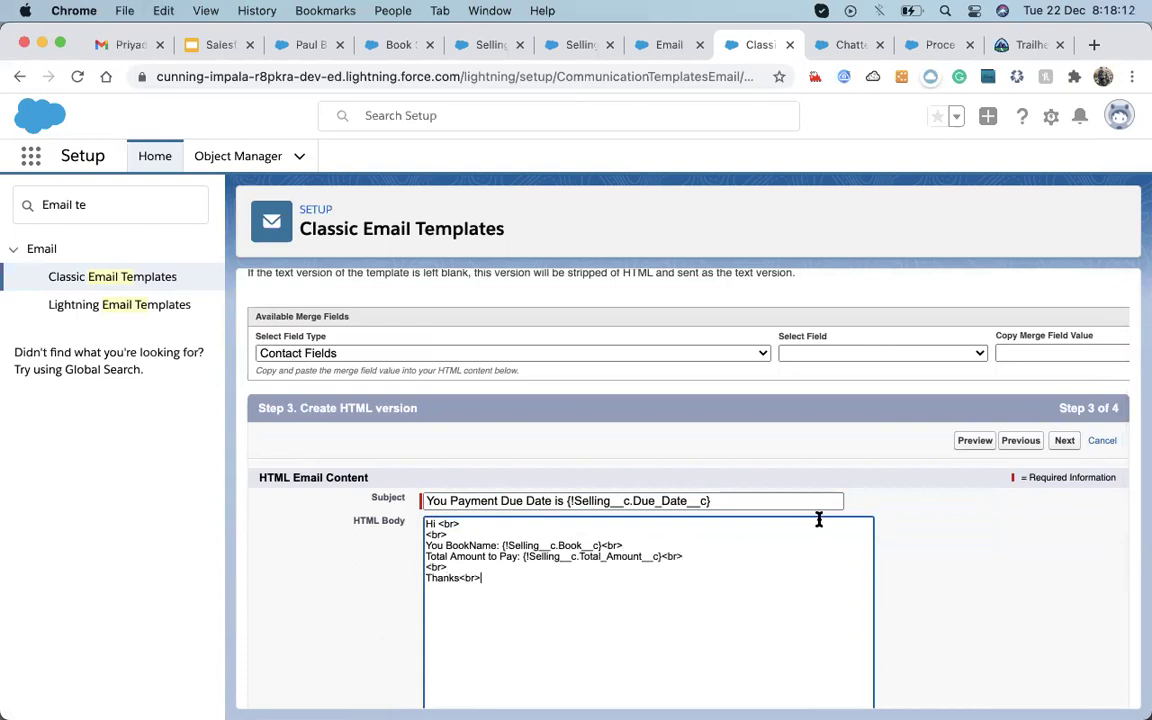
- Continue to the text-only version, save the email template and review its preview
scroll(818, 517, down, 3)
click(1064, 300)
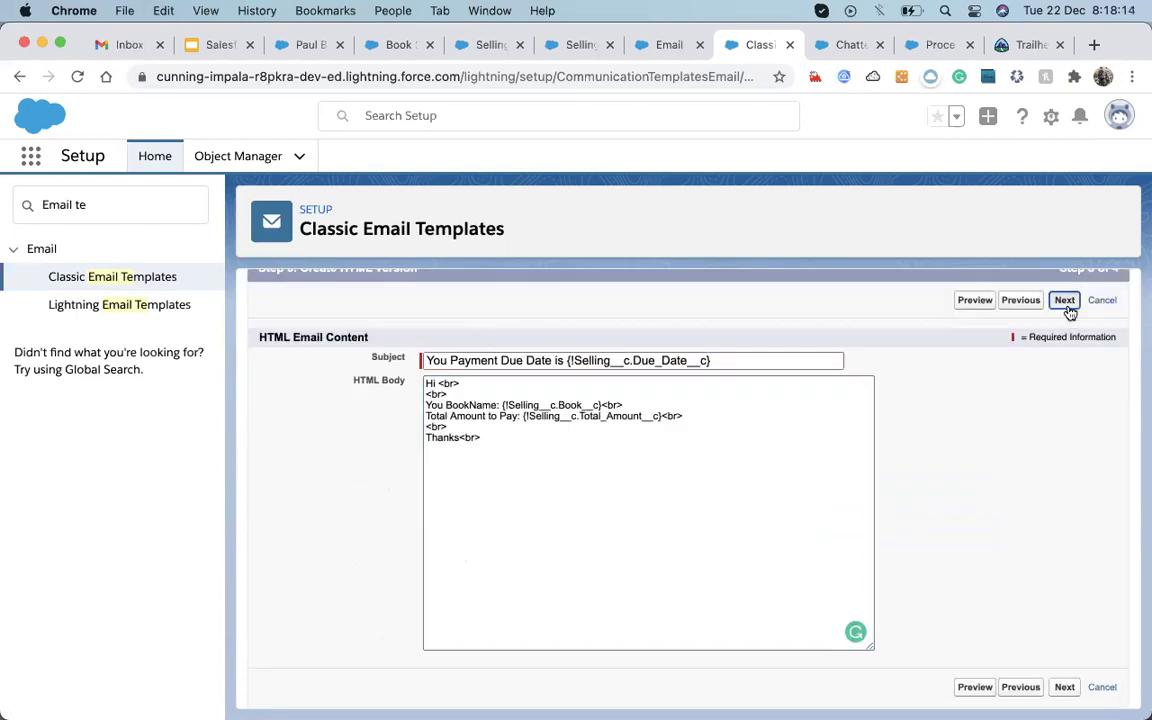
scroll(925, 505, down, 4)
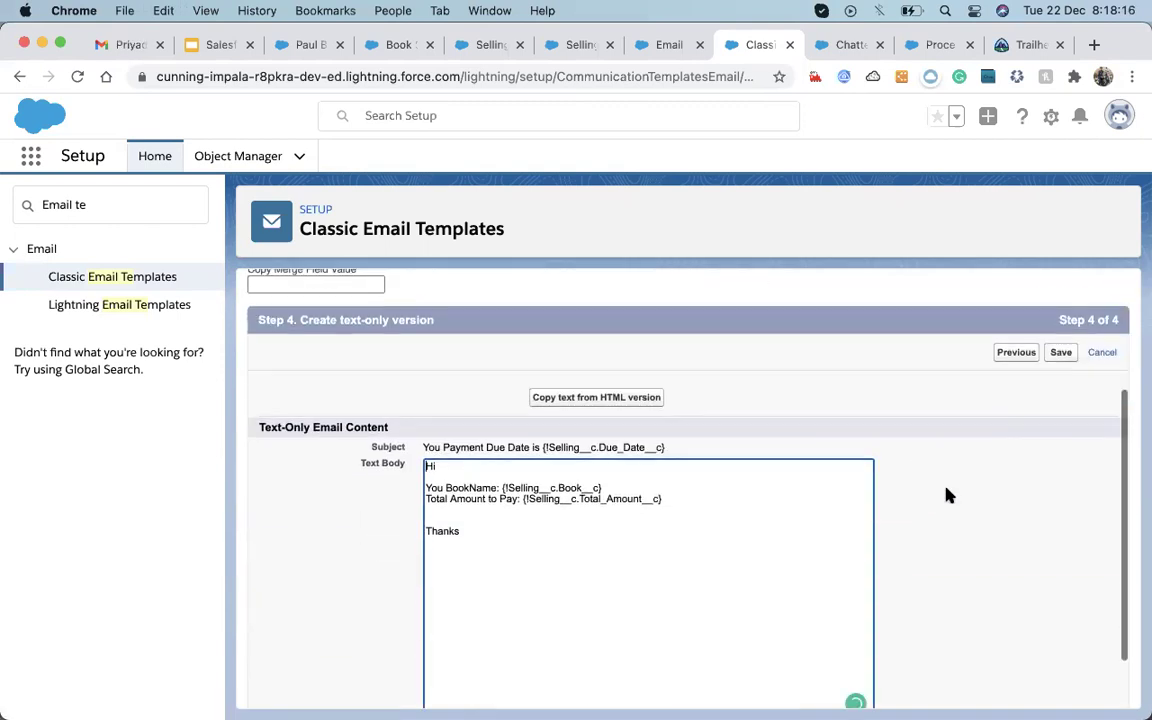
click(1061, 353)
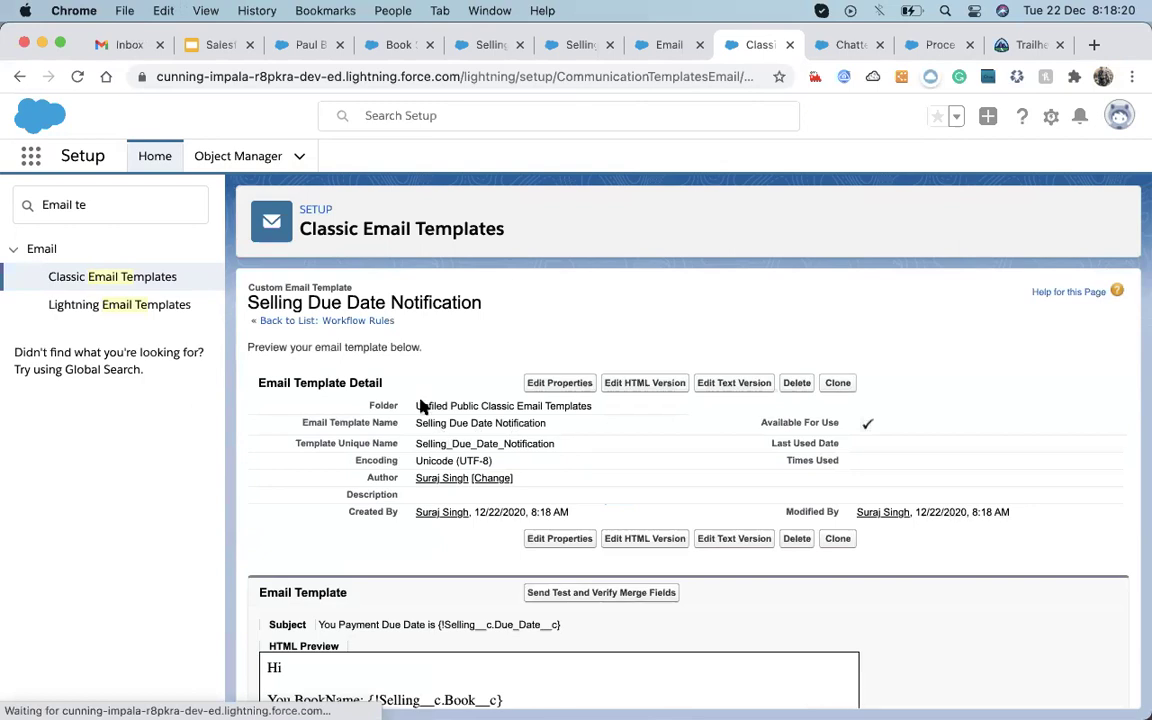
scroll(625, 566, down, 3)
scroll(653, 607, up, 2)
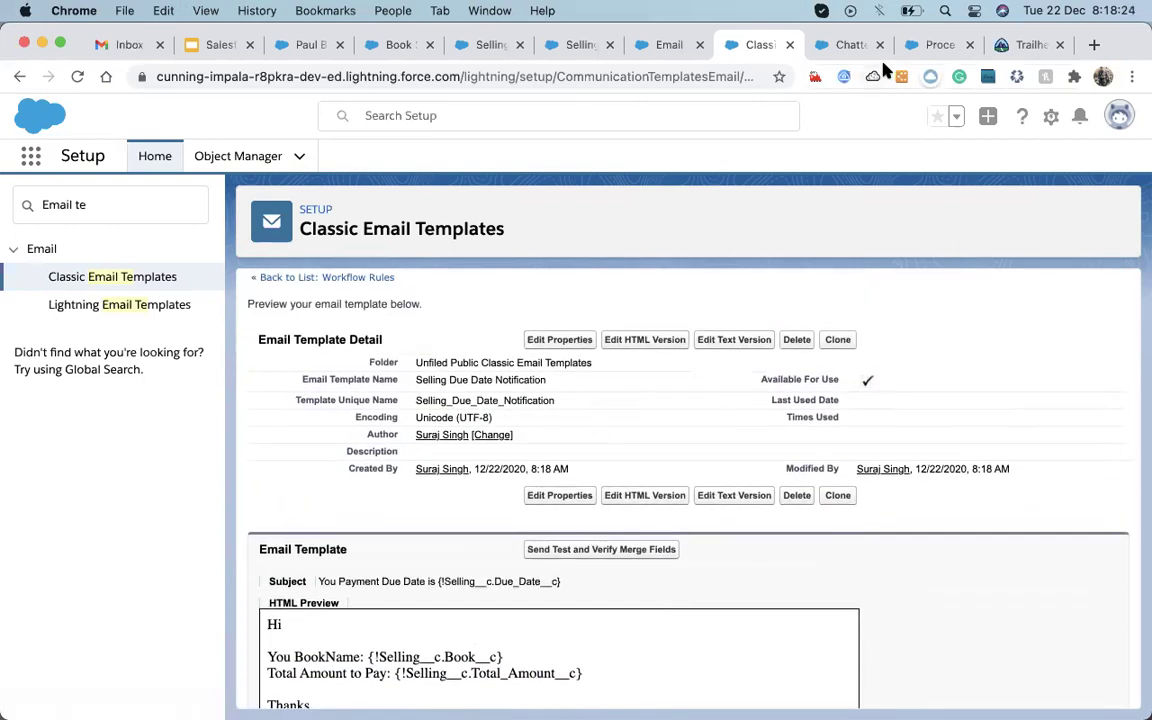
- Go back to the open Due Date Update process, show all processes and start a new process
click(940, 44)
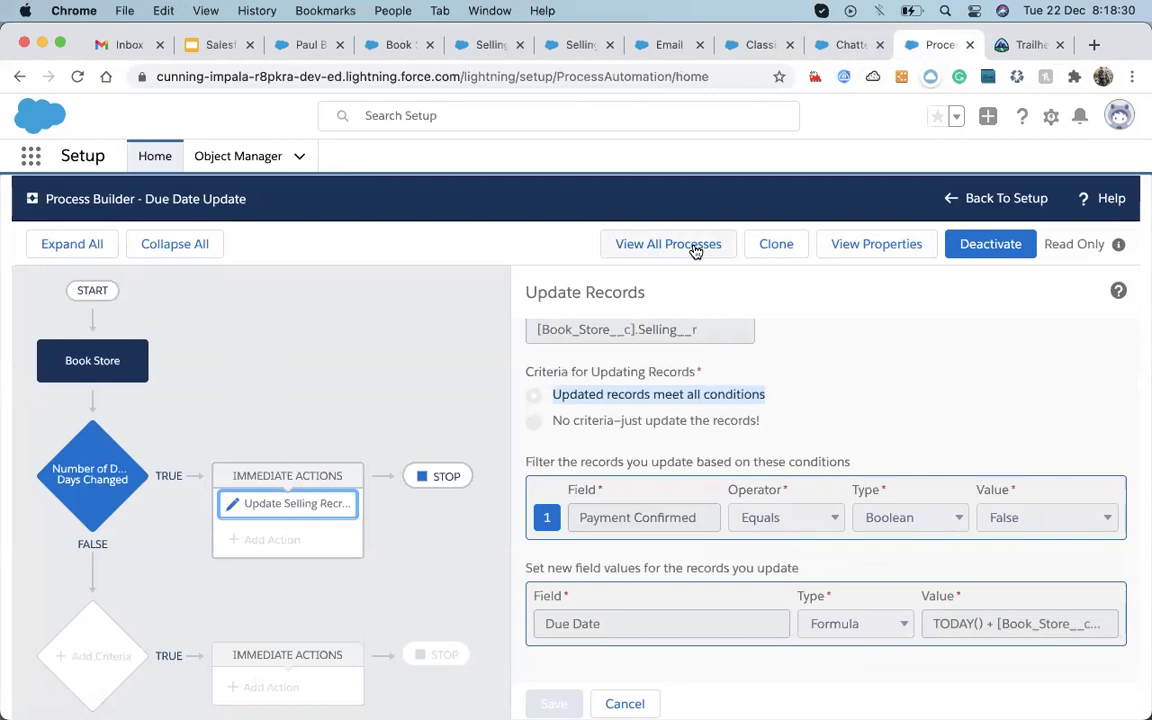
click(668, 245)
click(1108, 250)
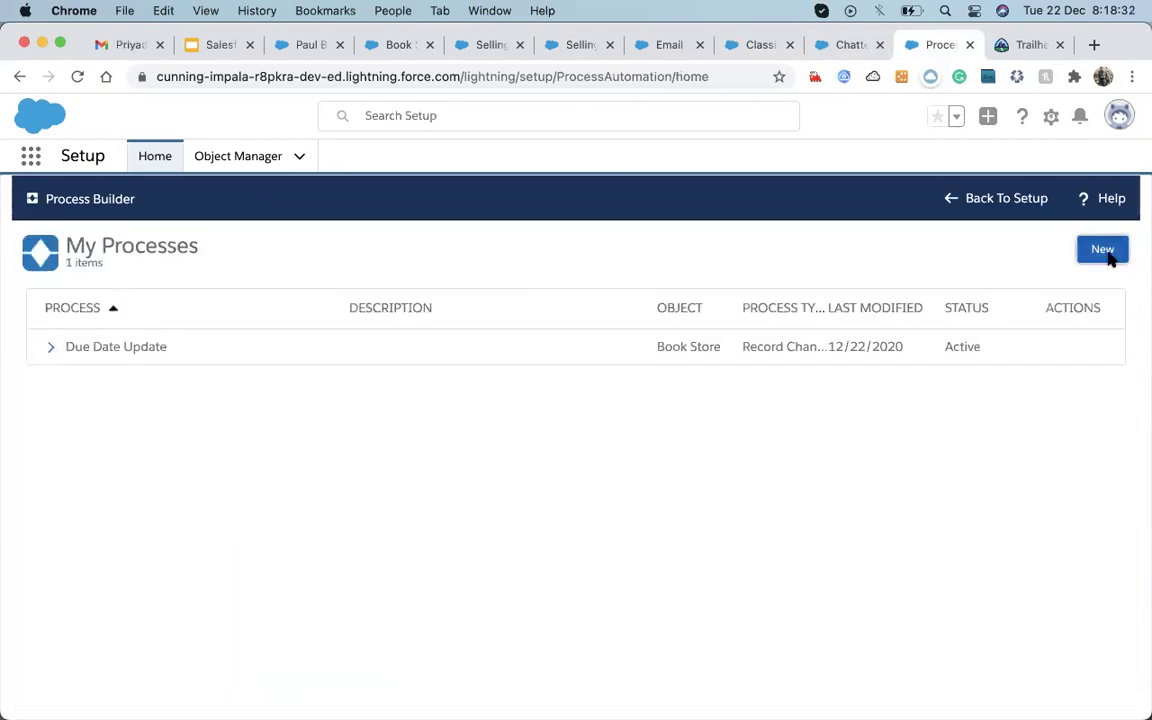
text(Send)
key(BackSpace)
key(BackSpace)
key(BackSpace)
key(BackSpace)
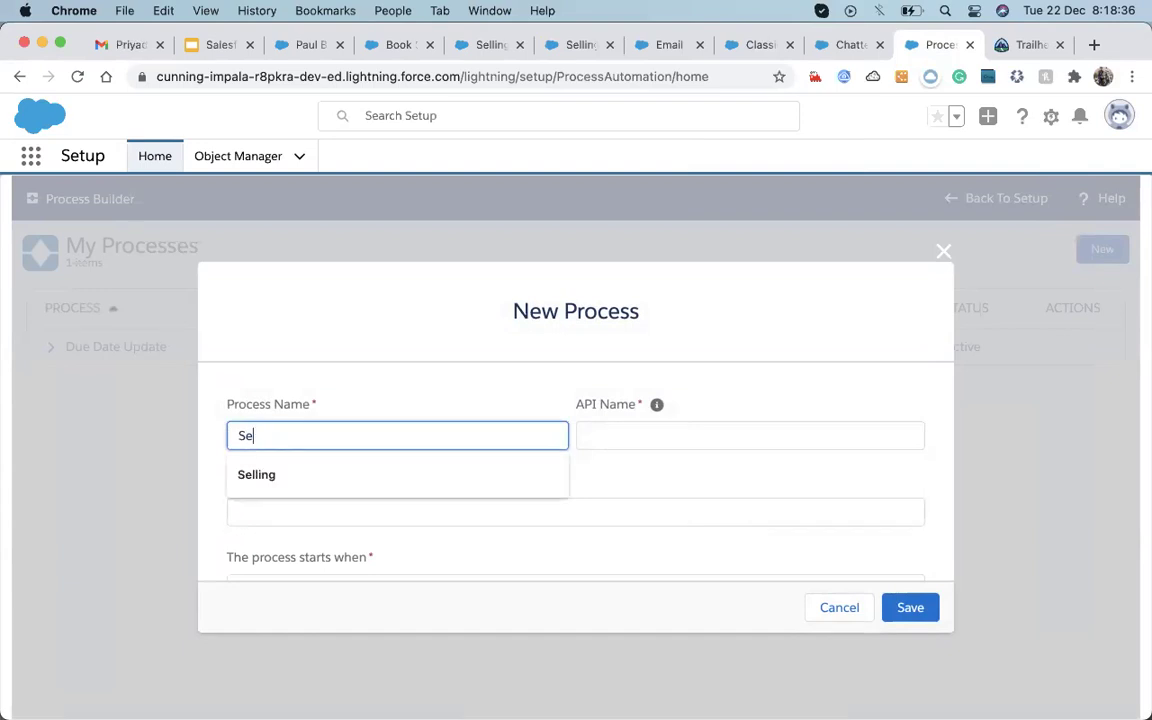
text(Send)
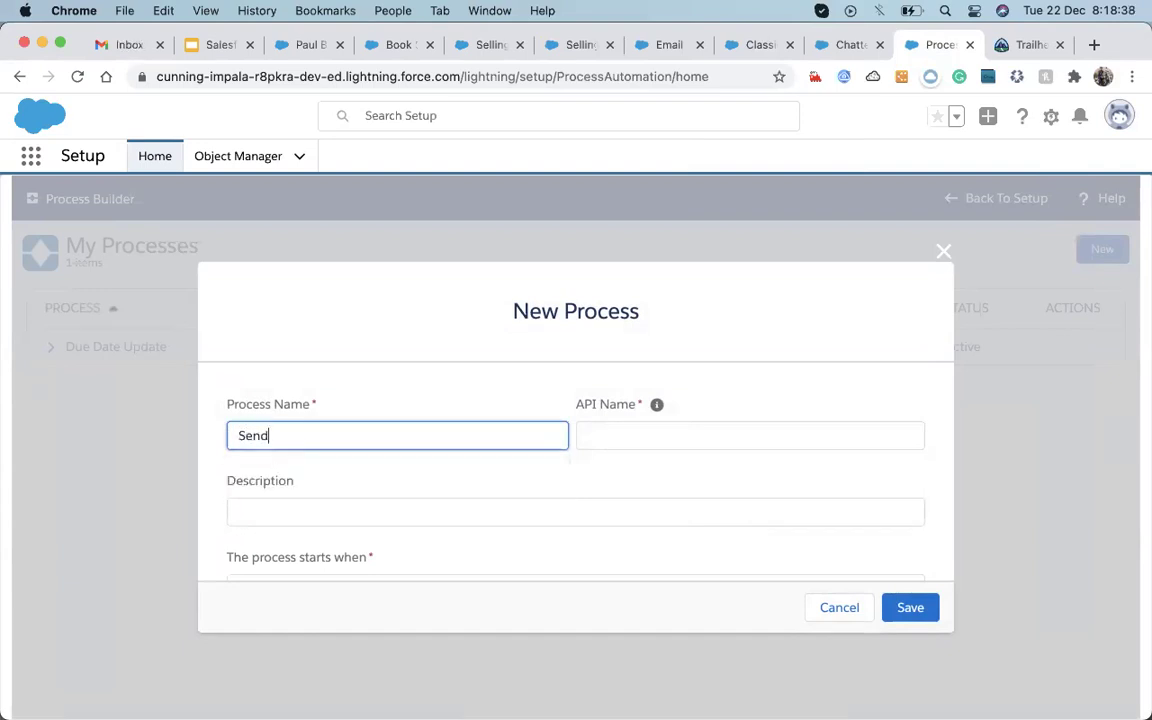
key(BackSpace)
key(BackSpace)
key(BackSpace)
- Name the new process "Selling: Sending Due Date Notfication" and let the API name fill in
text(Selling: )
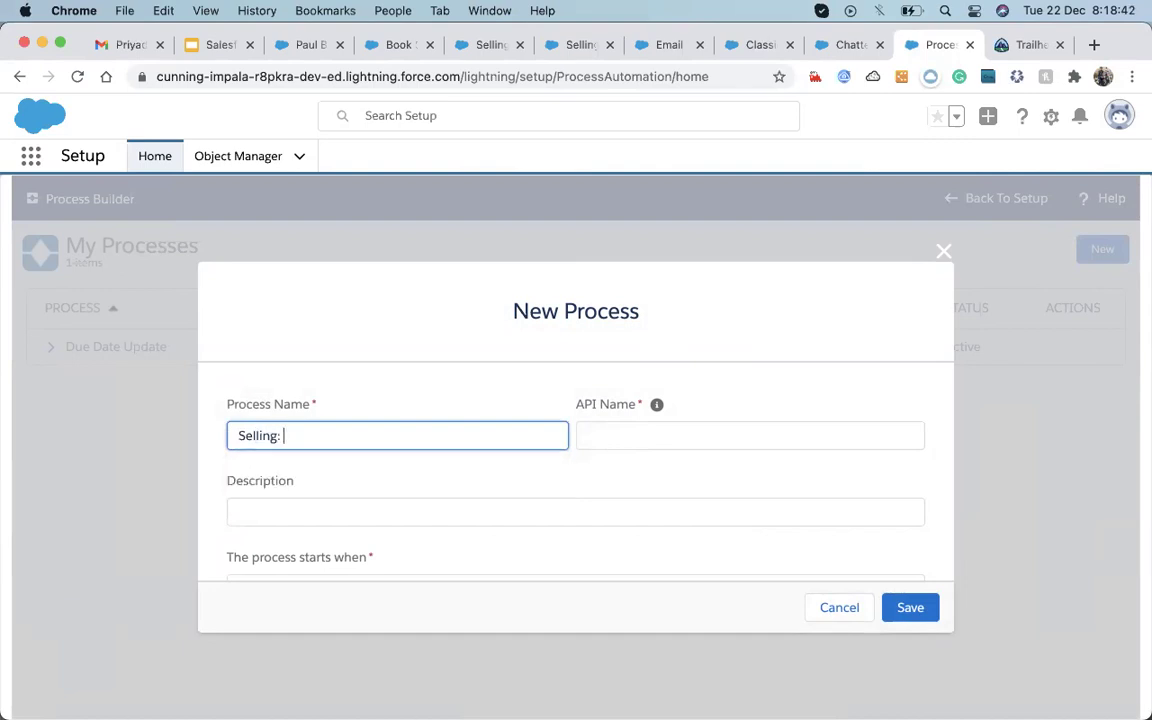
text(Sending)
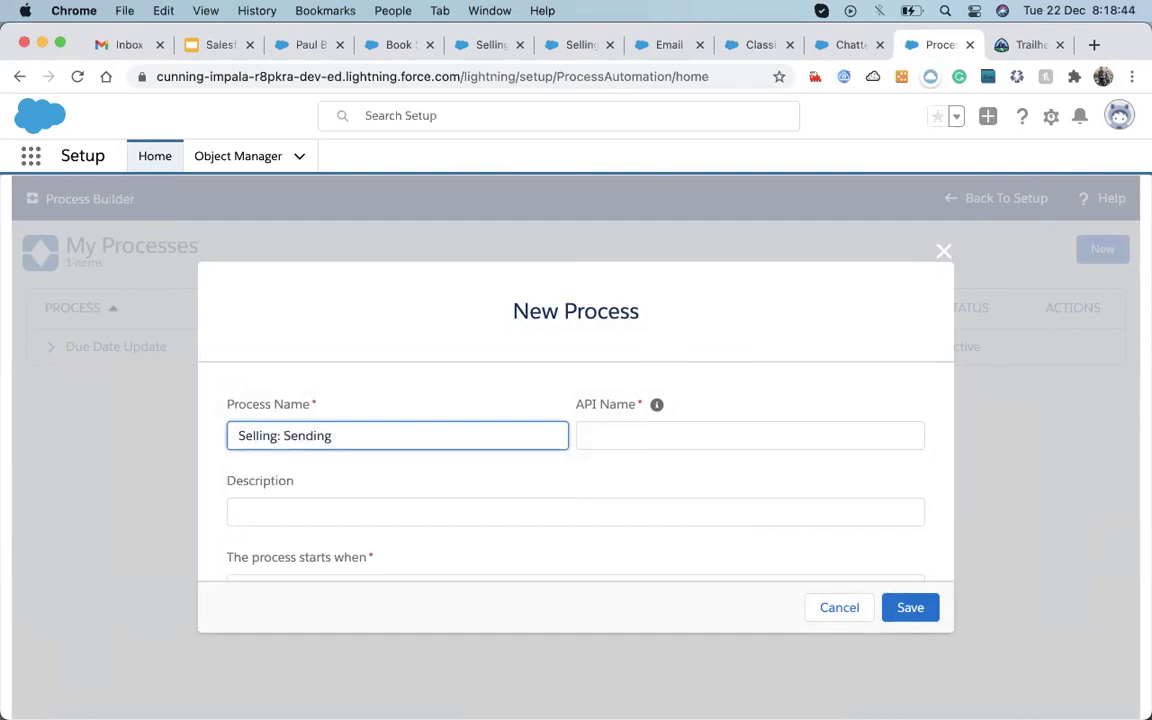
text( Due Date Notificati)
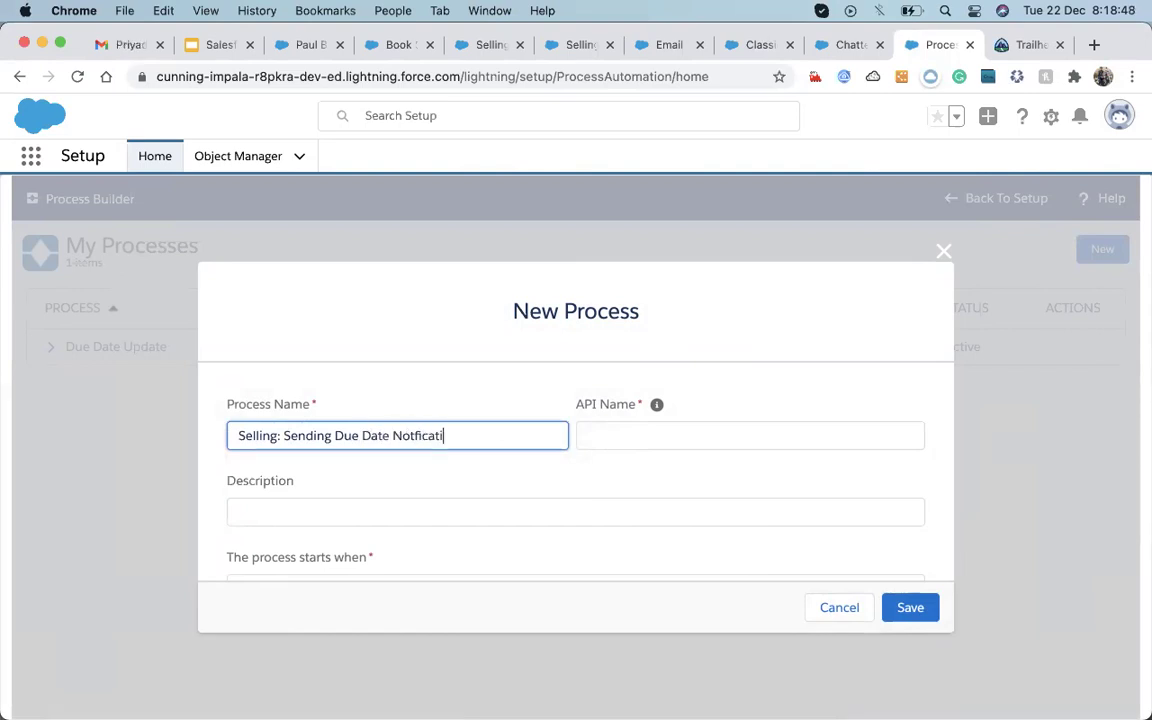
text(on)
key(Tab)
- Set the new process to start when a record changes and save it
scroll(427, 500, down, 3)
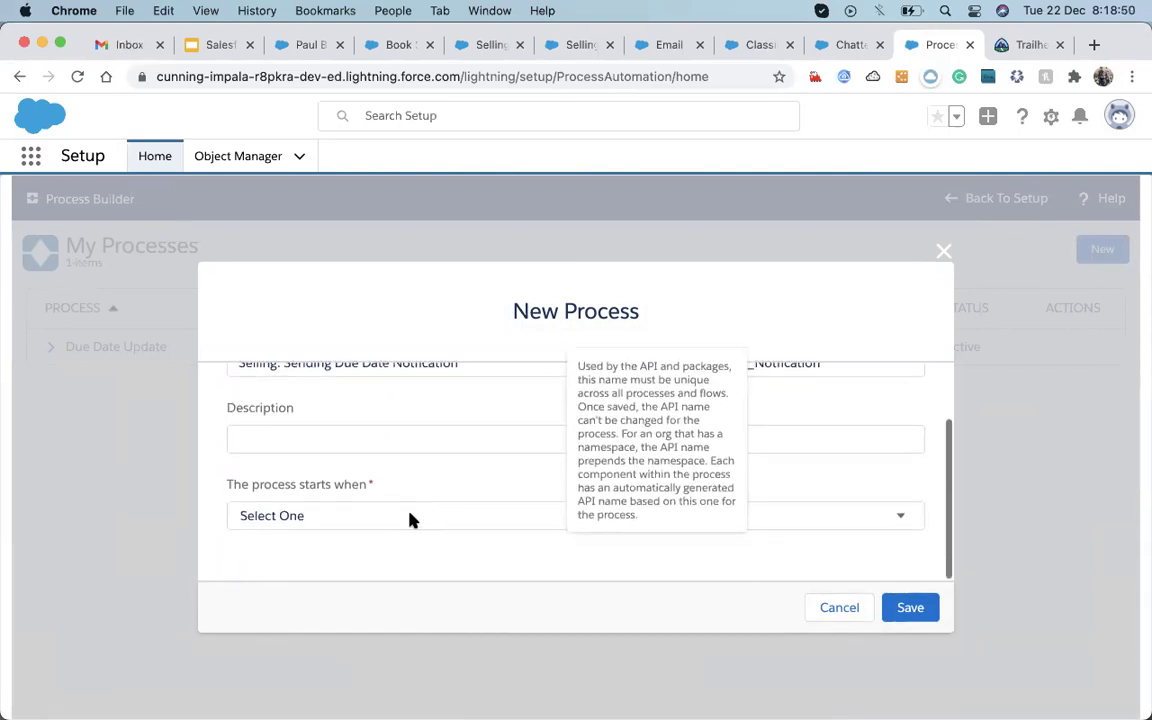
click(405, 515)
click(392, 537)
click(905, 607)
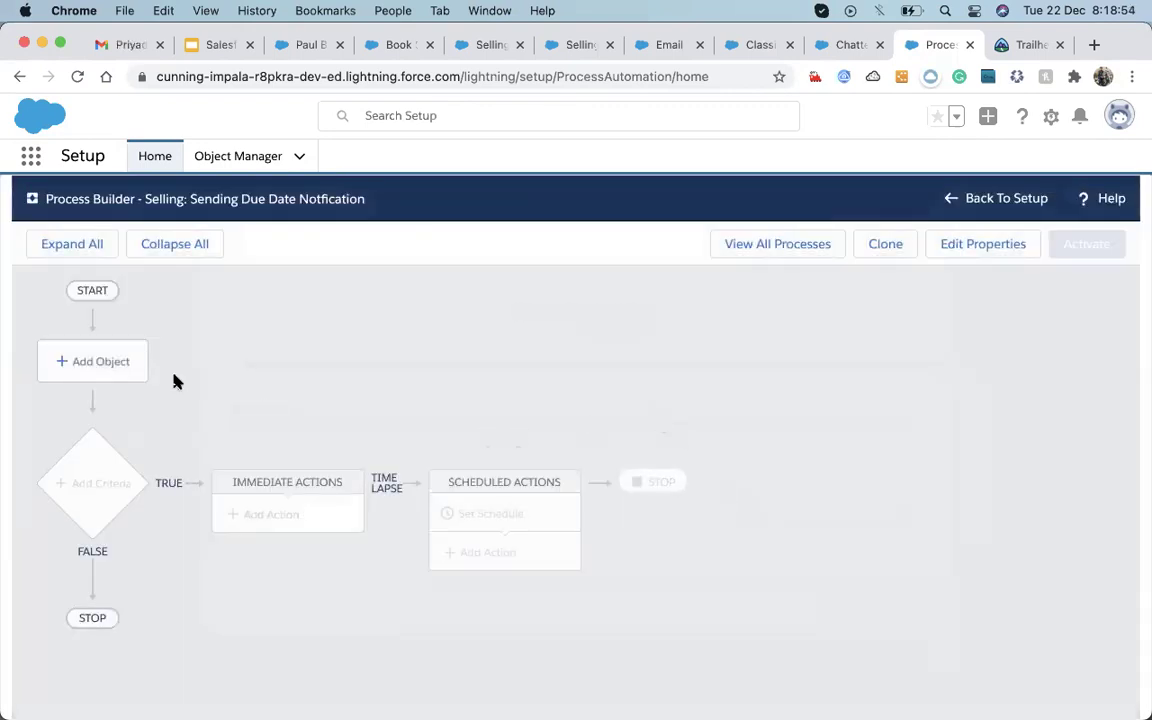
- Add Selling as the process object, starting only when a record is created, and save it
click(110, 363)
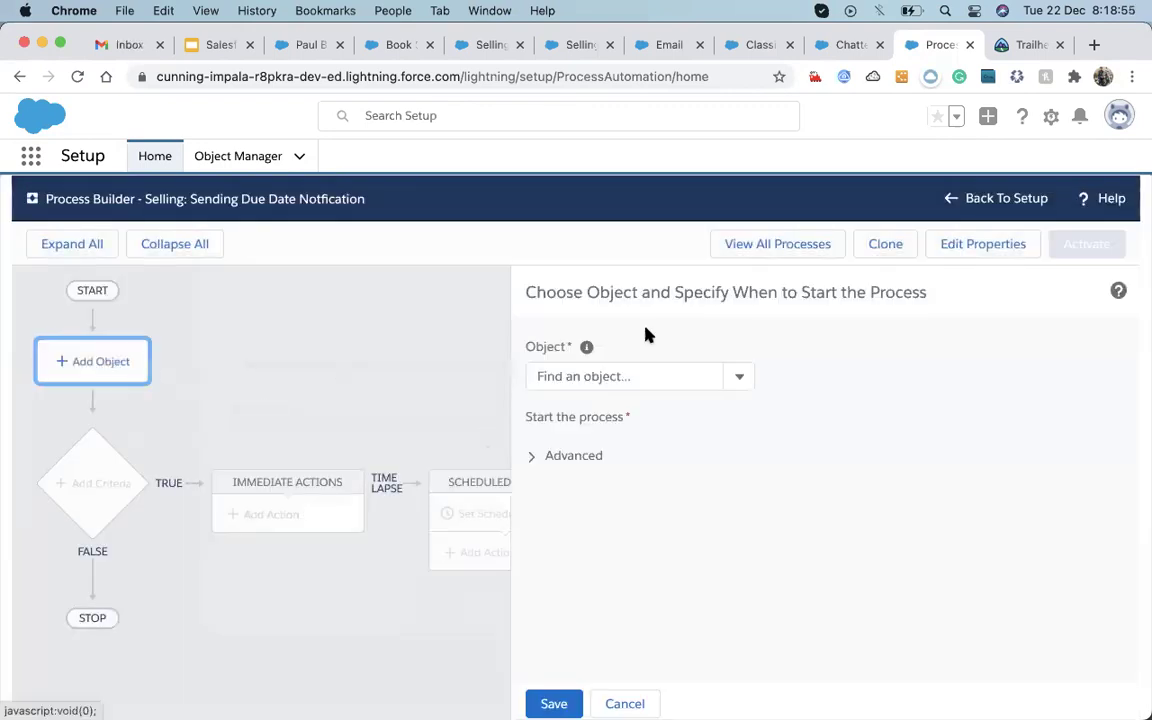
click(565, 381)
text(sell)
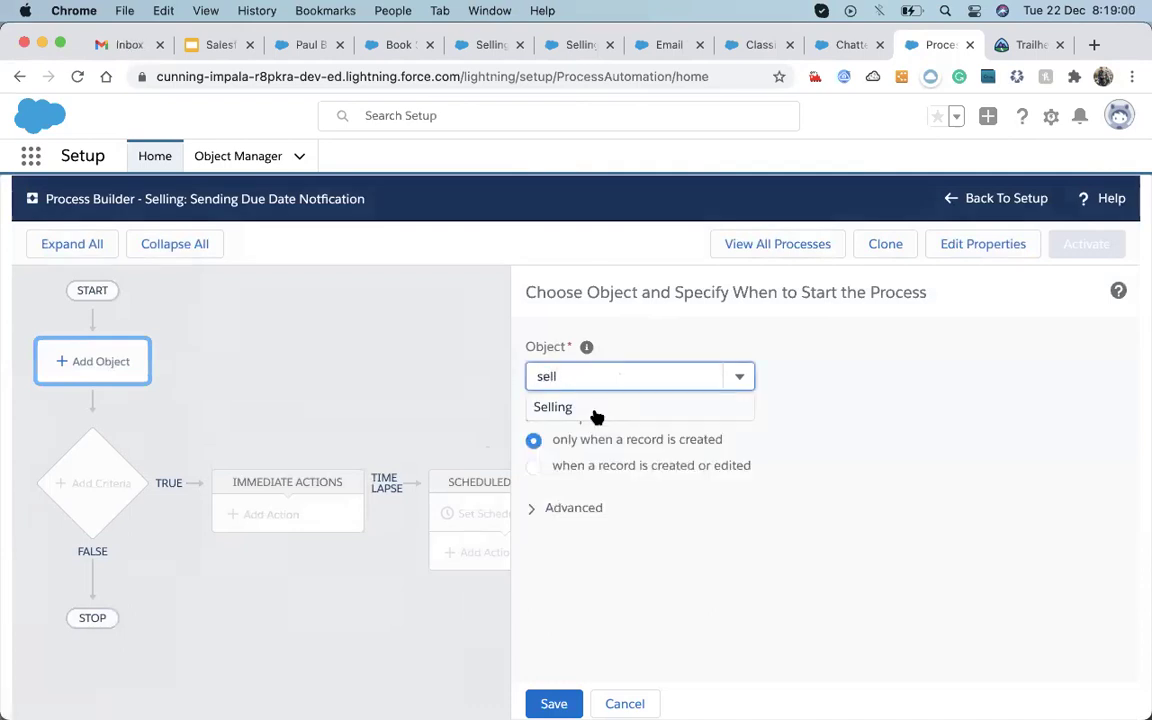
click(594, 408)
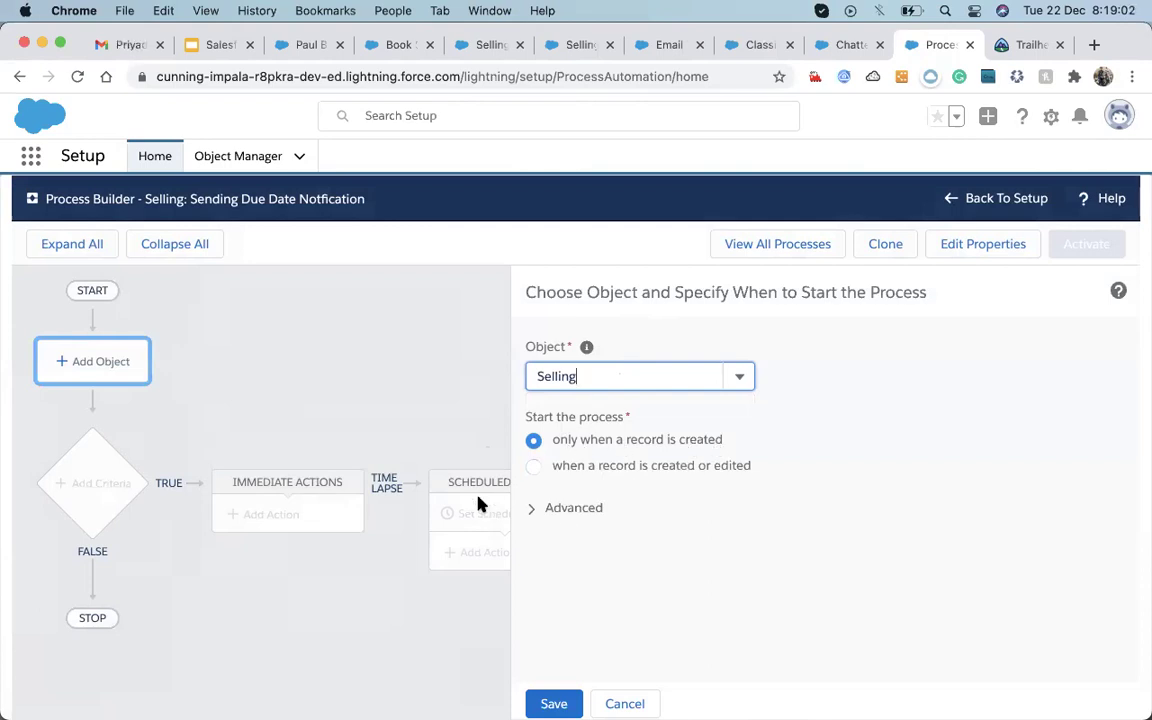
click(553, 703)
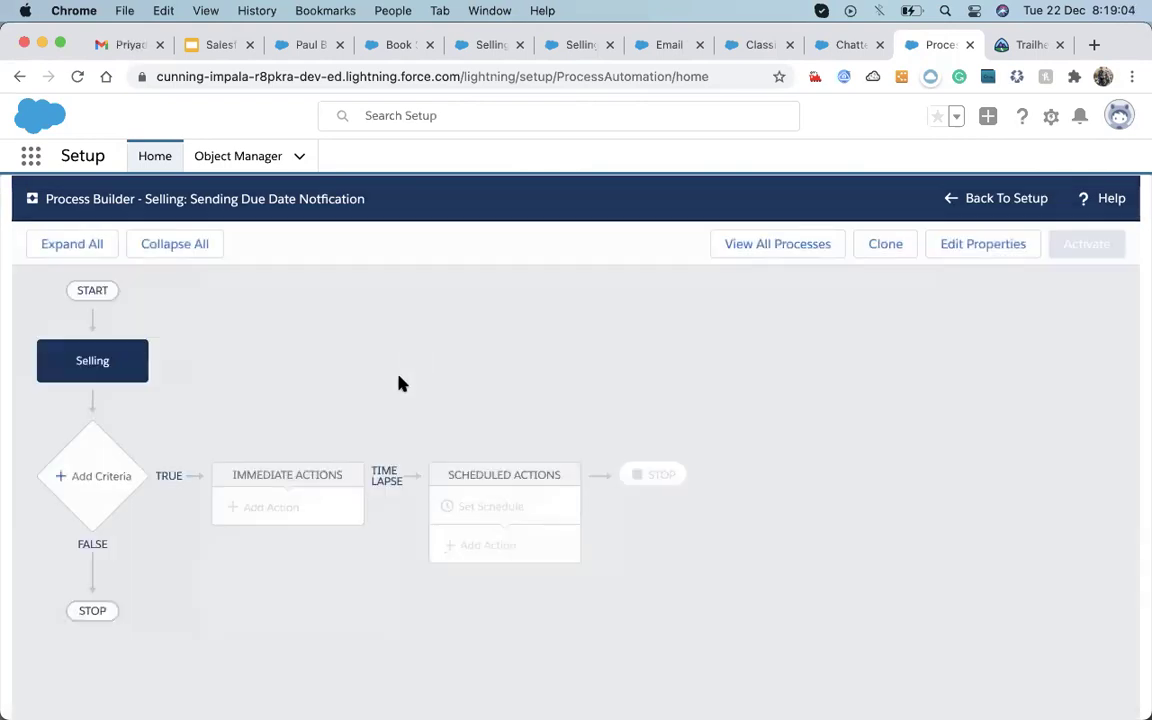
- Add a criteria node to the process and name it "Payment is not Confirmed"
click(101, 477)
click(525, 373)
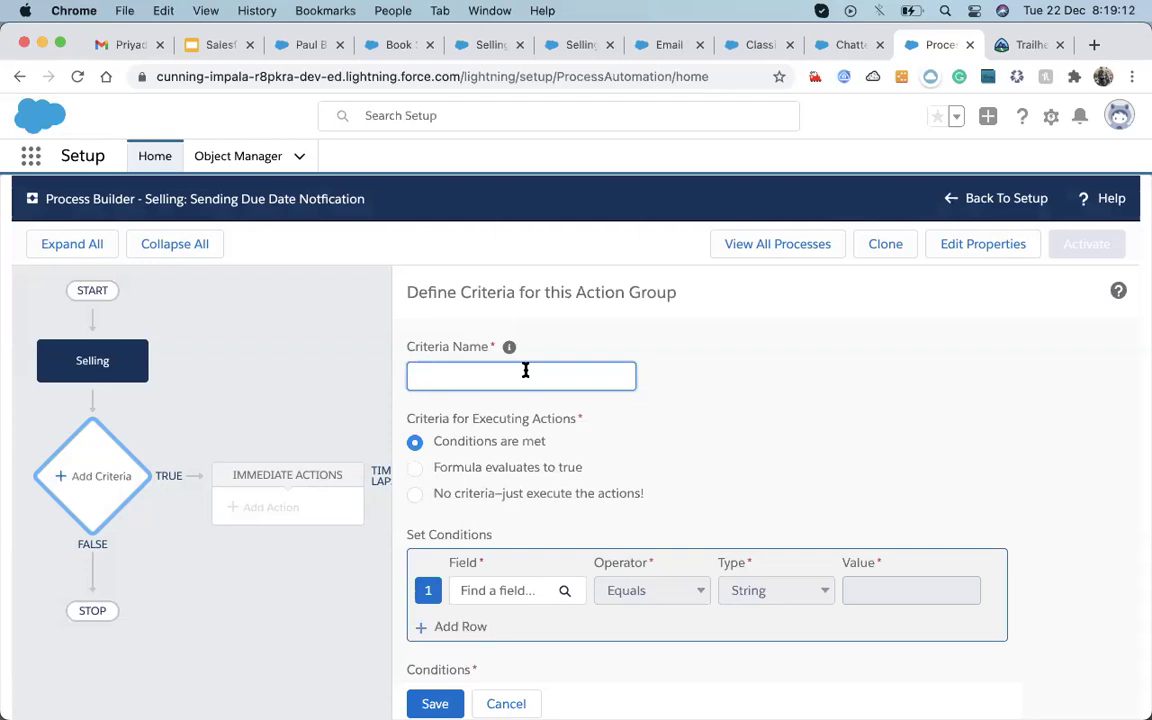
text(Payment id)
key(BackSpace)
key(BackSpace)
text(s Not Confirmed)
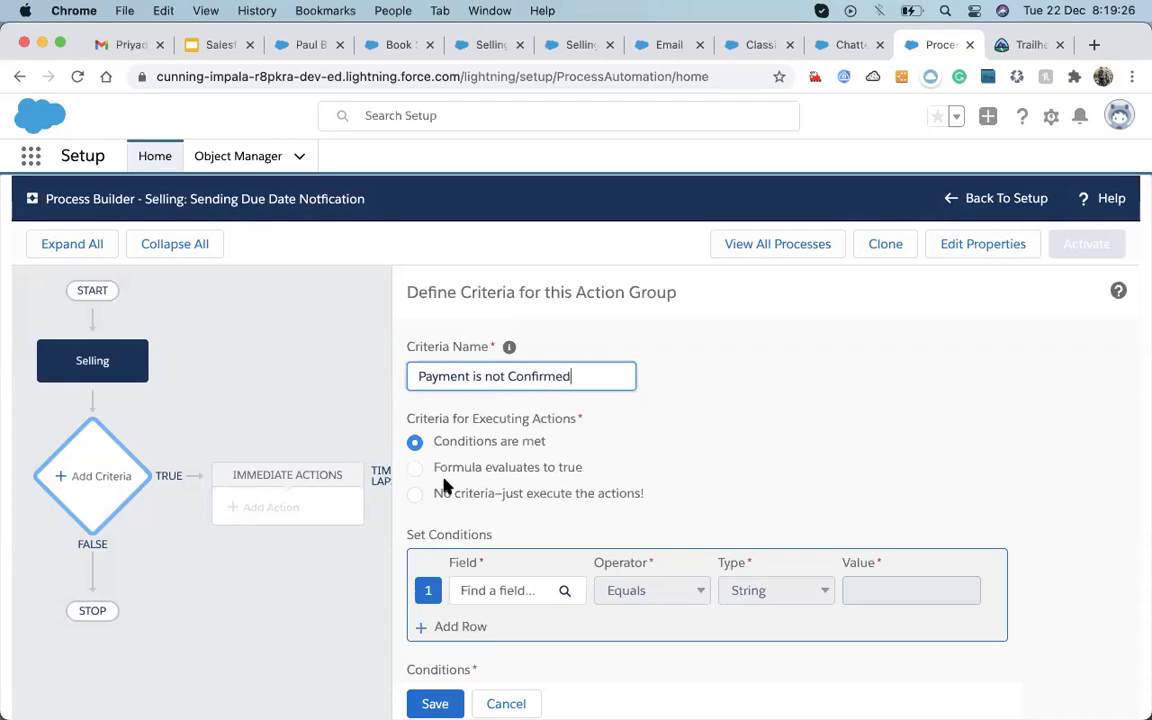
- Set the criteria condition to Selling's Payment Confirmed field Equals Boolean False and save the criteria
scroll(460, 512, down, 1)
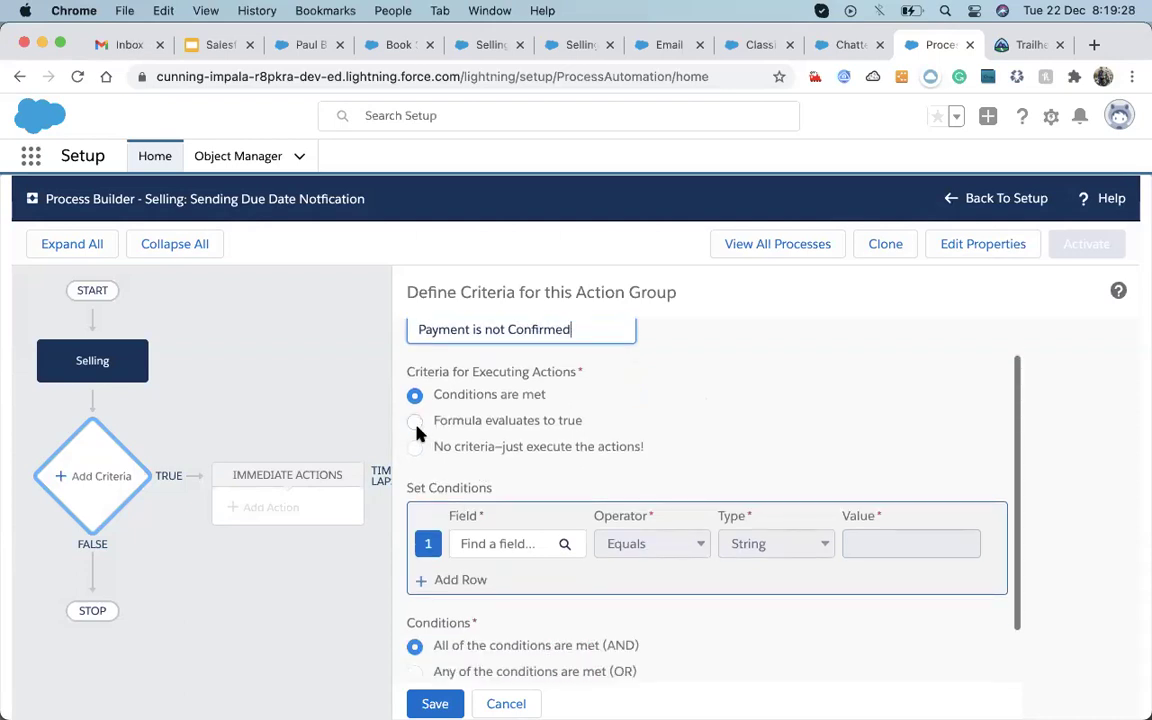
click(458, 543)
text(pa)
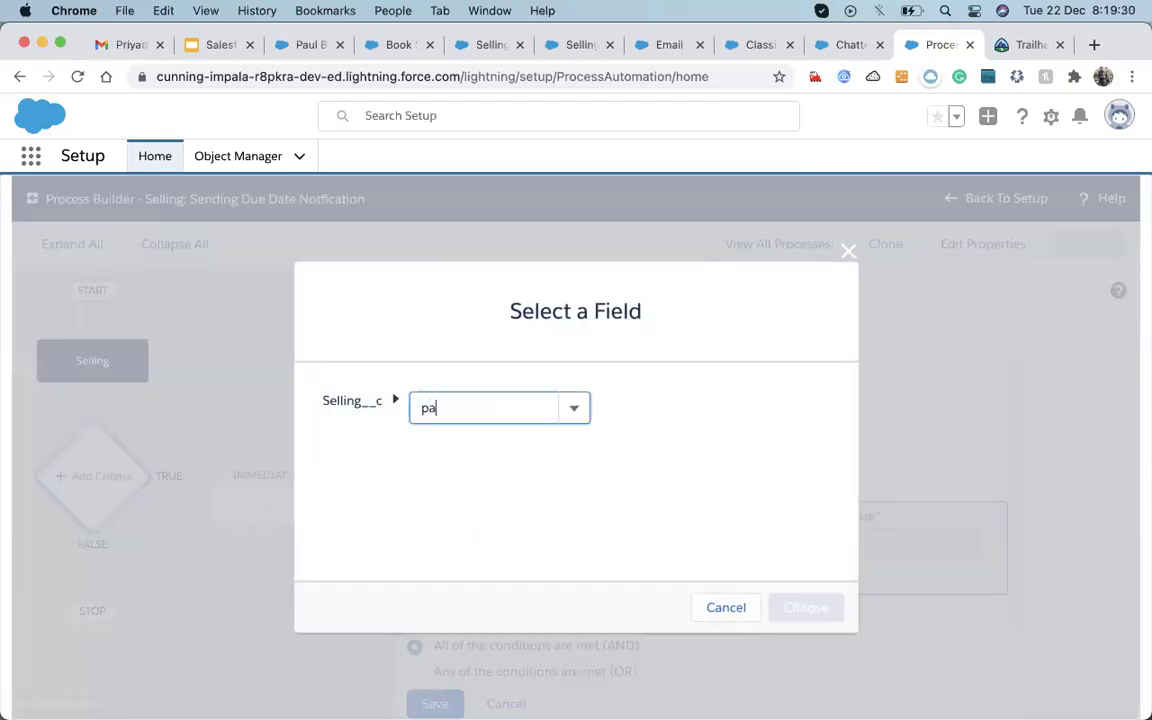
text(y)
click(490, 446)
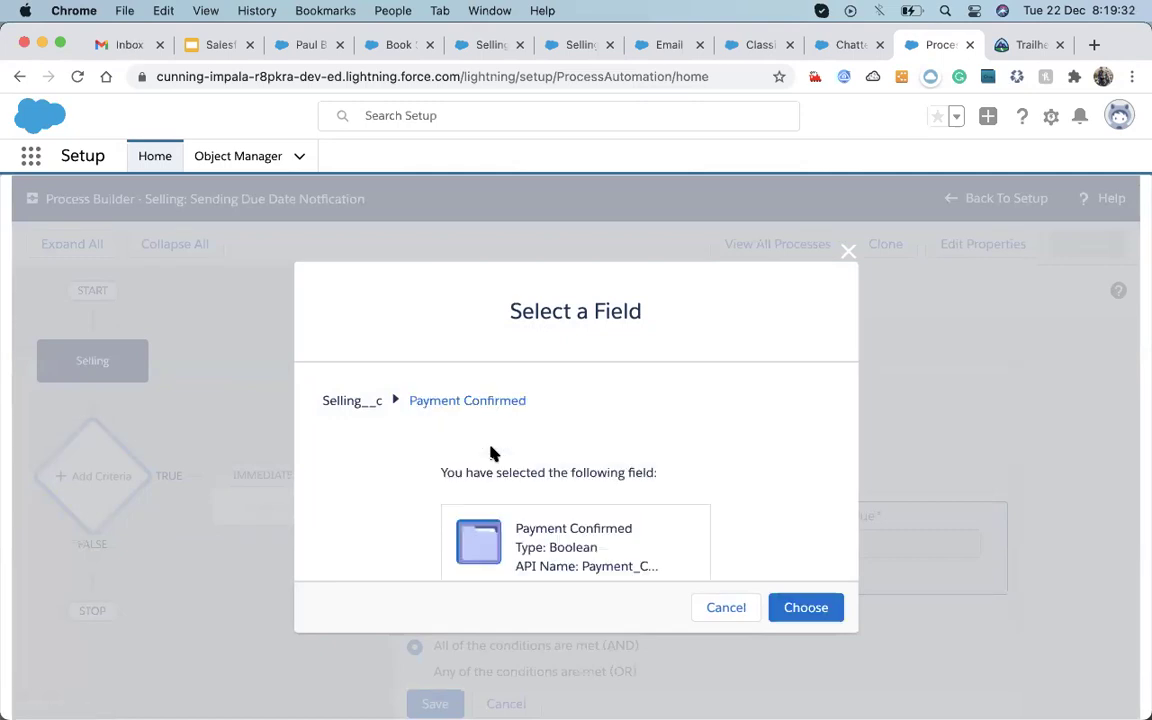
click(805, 612)
click(874, 549)
click(874, 548)
scroll(600, 550, down, 2)
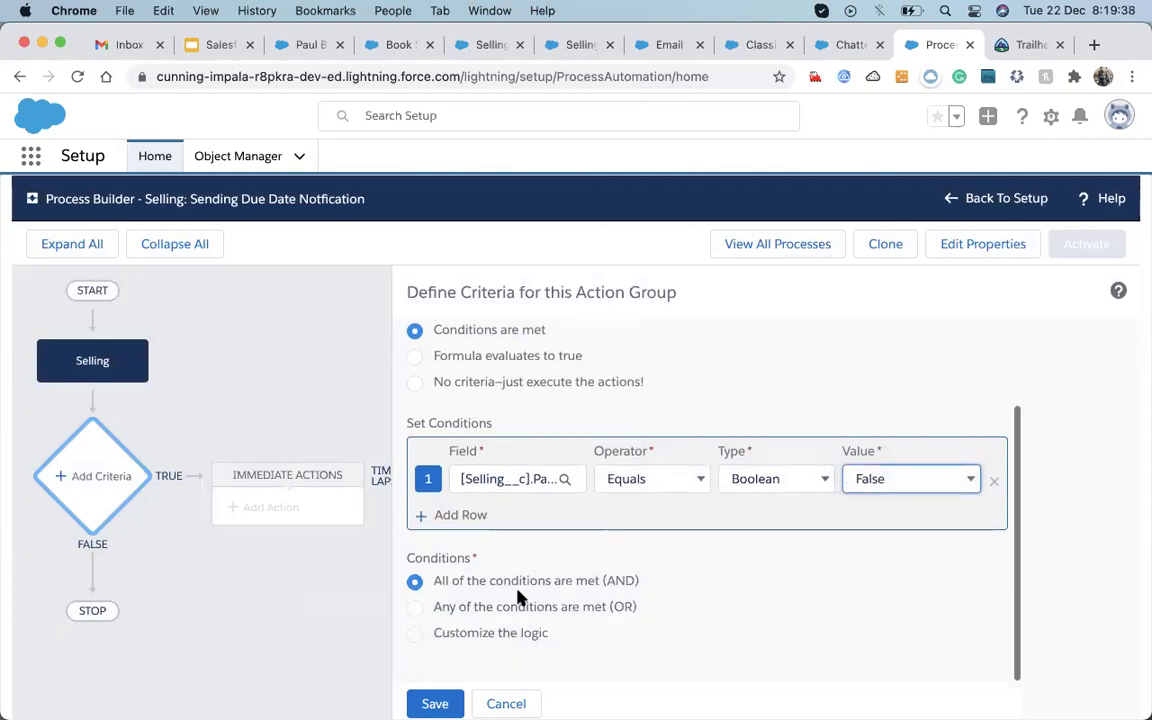
click(435, 704)
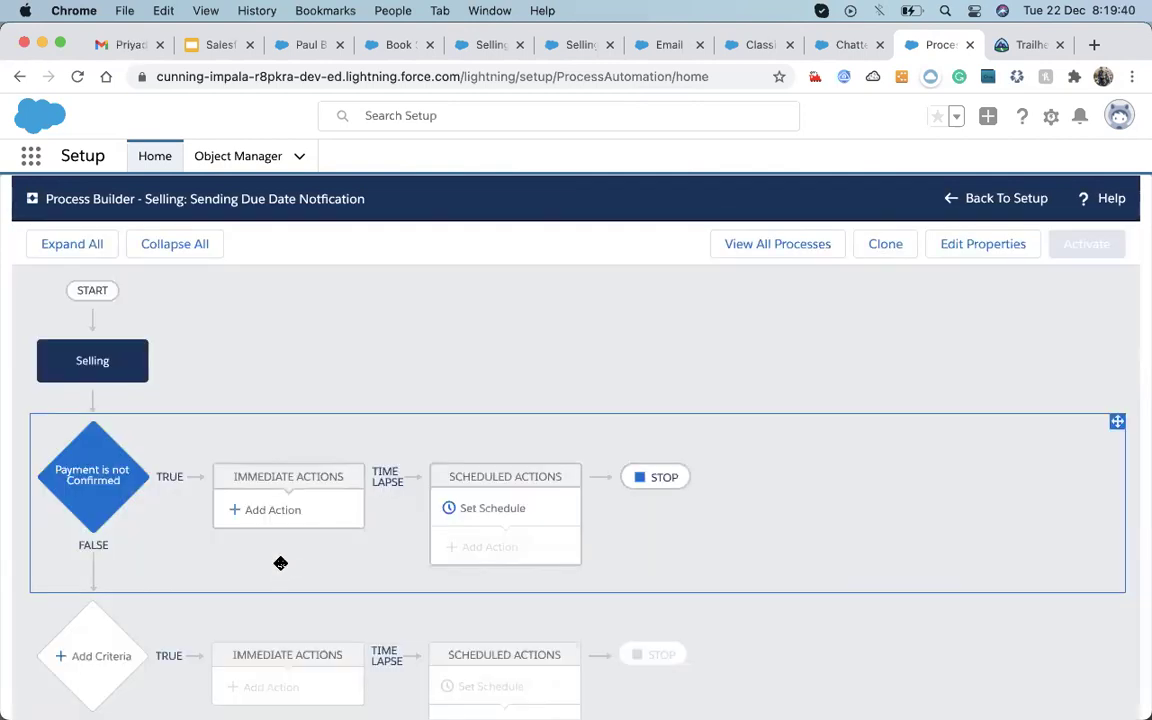
- Schedule the Payment is not Confirmed actions for 2 Days Before the Due Date and save the schedule
click(478, 512)
click(577, 355)
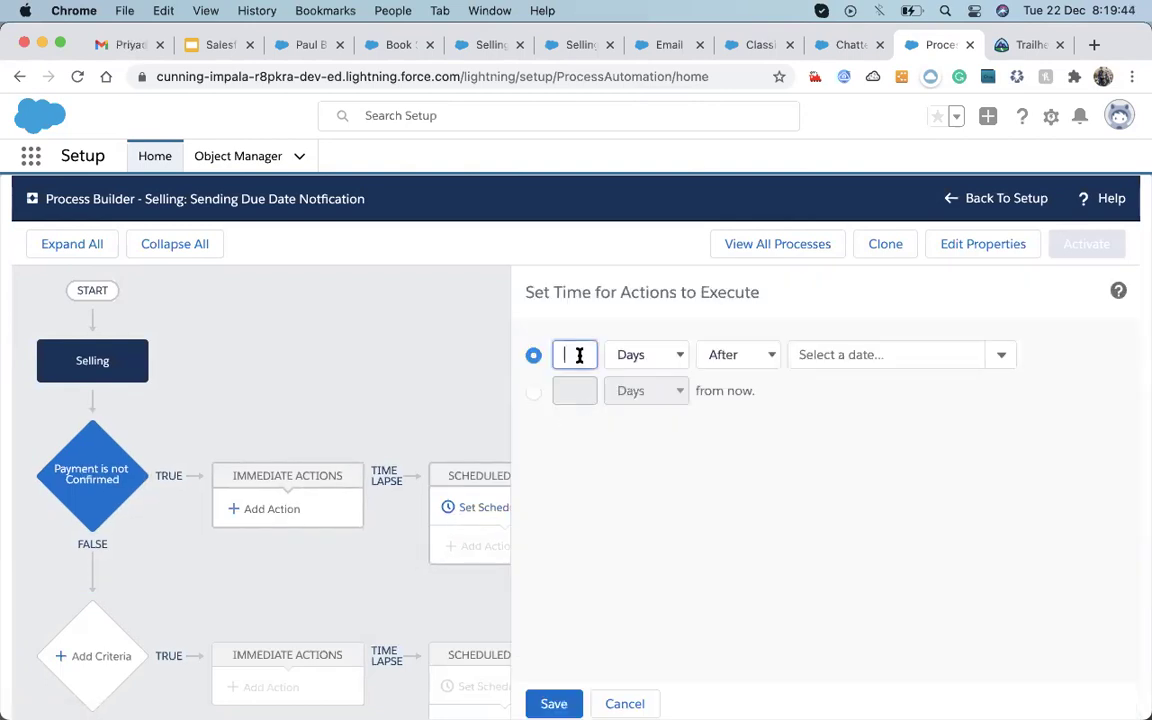
text(2)
click(658, 356)
click(676, 355)
click(712, 355)
click(714, 375)
click(826, 354)
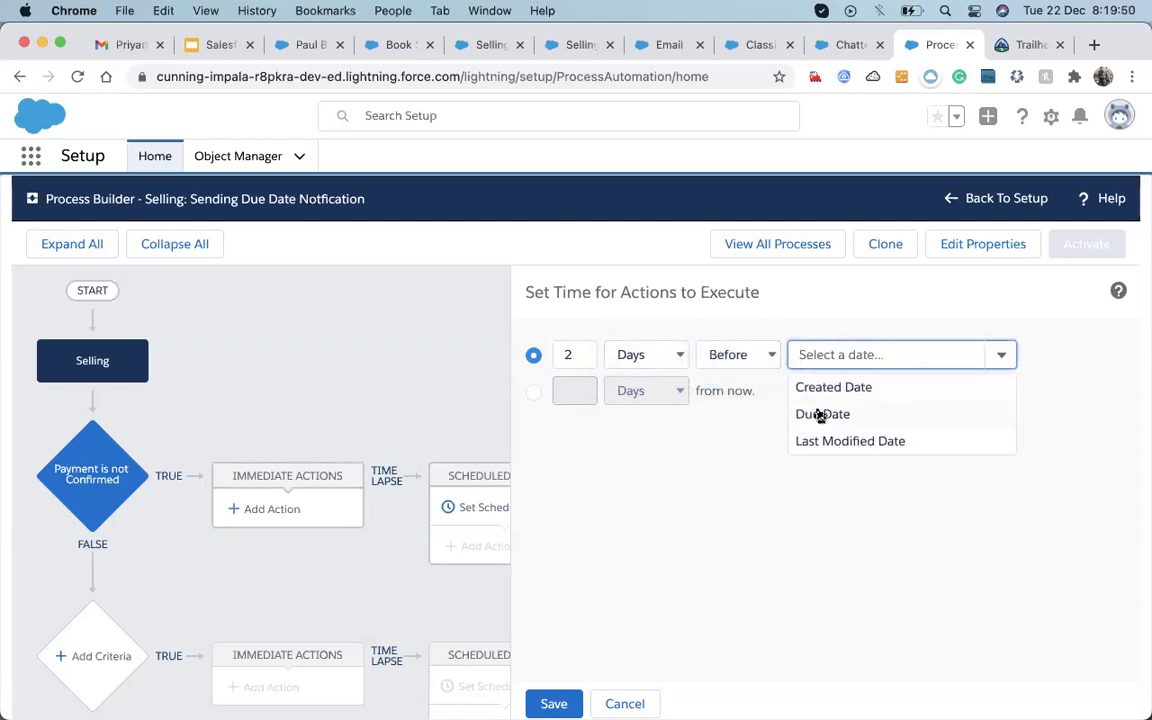
click(826, 414)
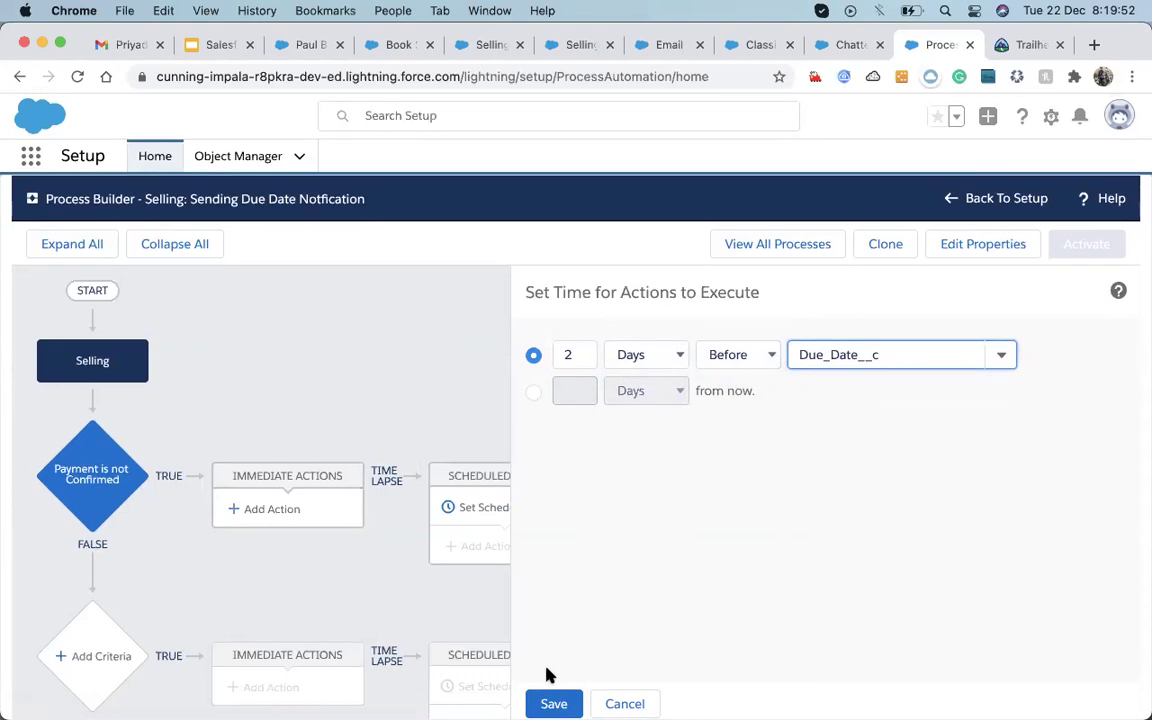
click(550, 703)
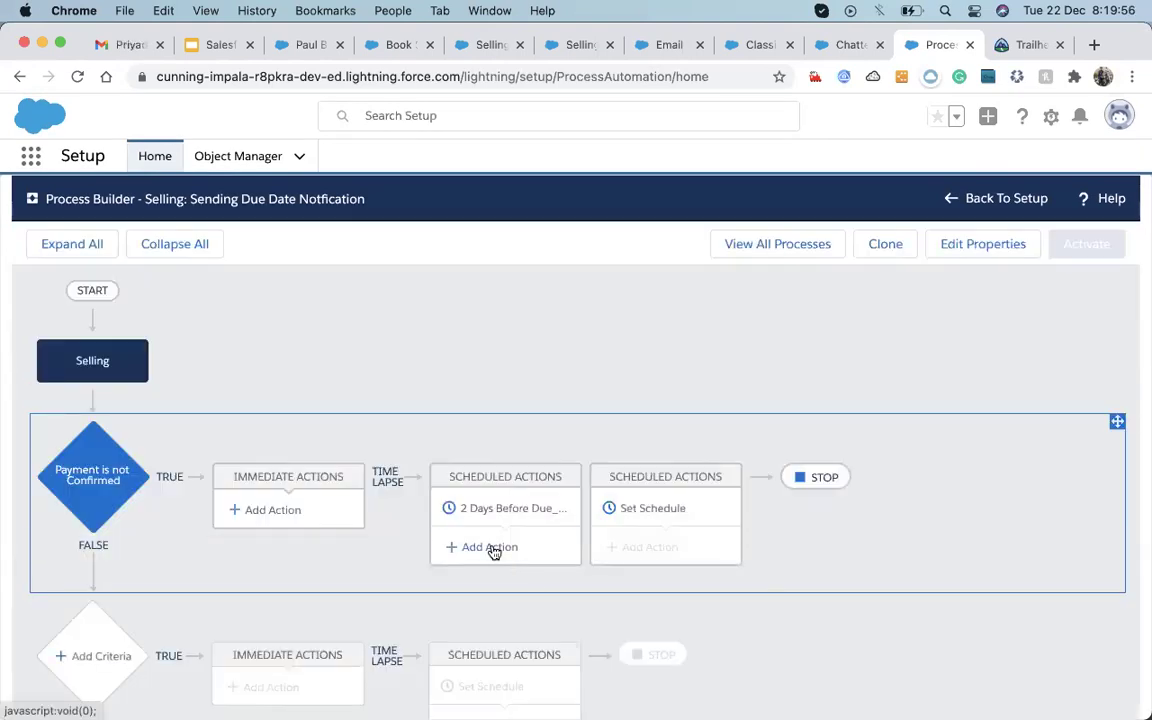
- Add an Email Alerts action to the 2-days-before schedule and name it "Send Notification"
click(490, 547)
click(612, 377)
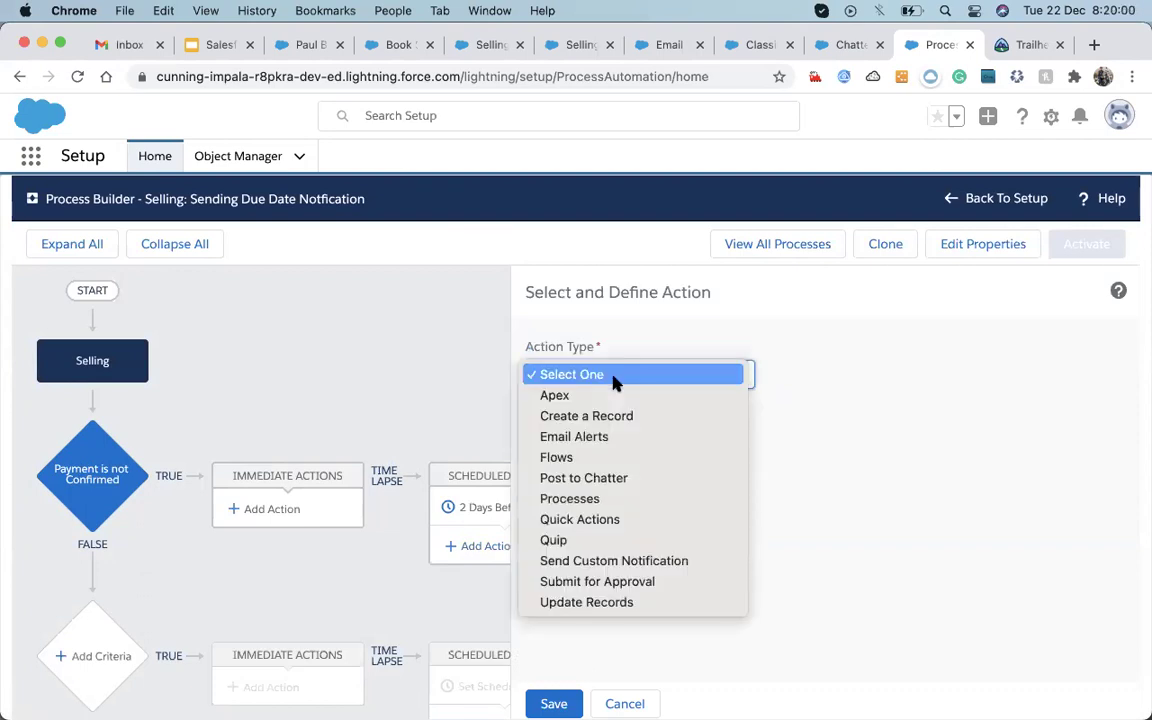
click(574, 437)
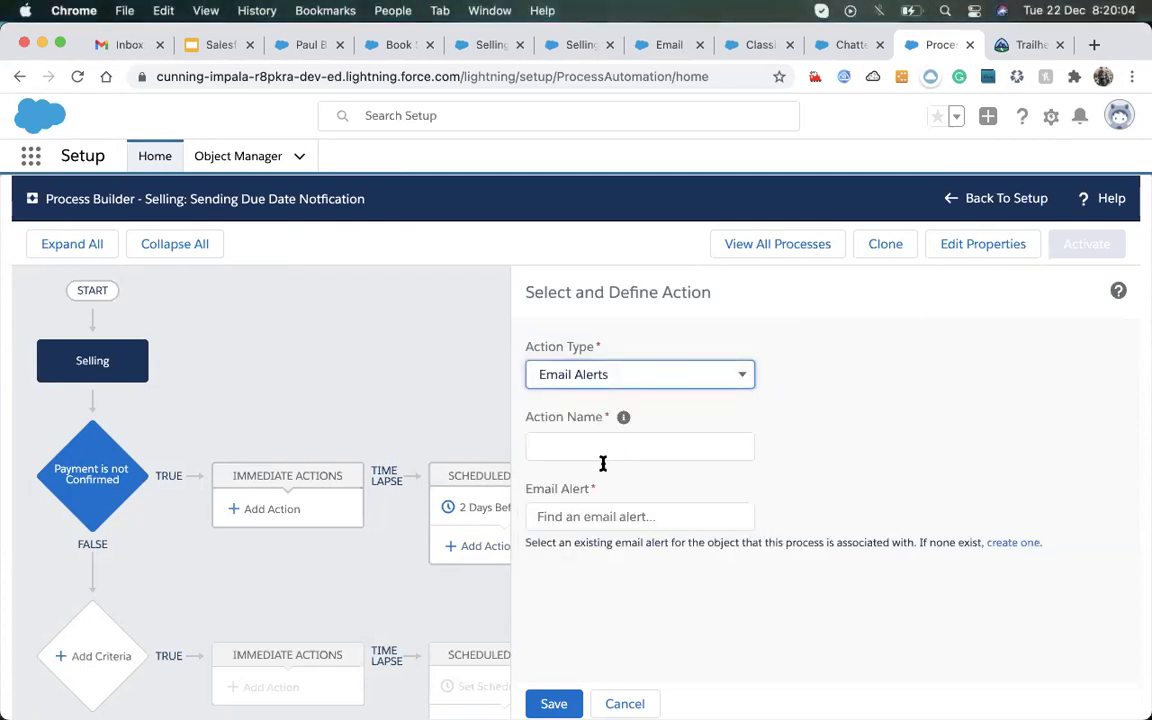
click(592, 444)
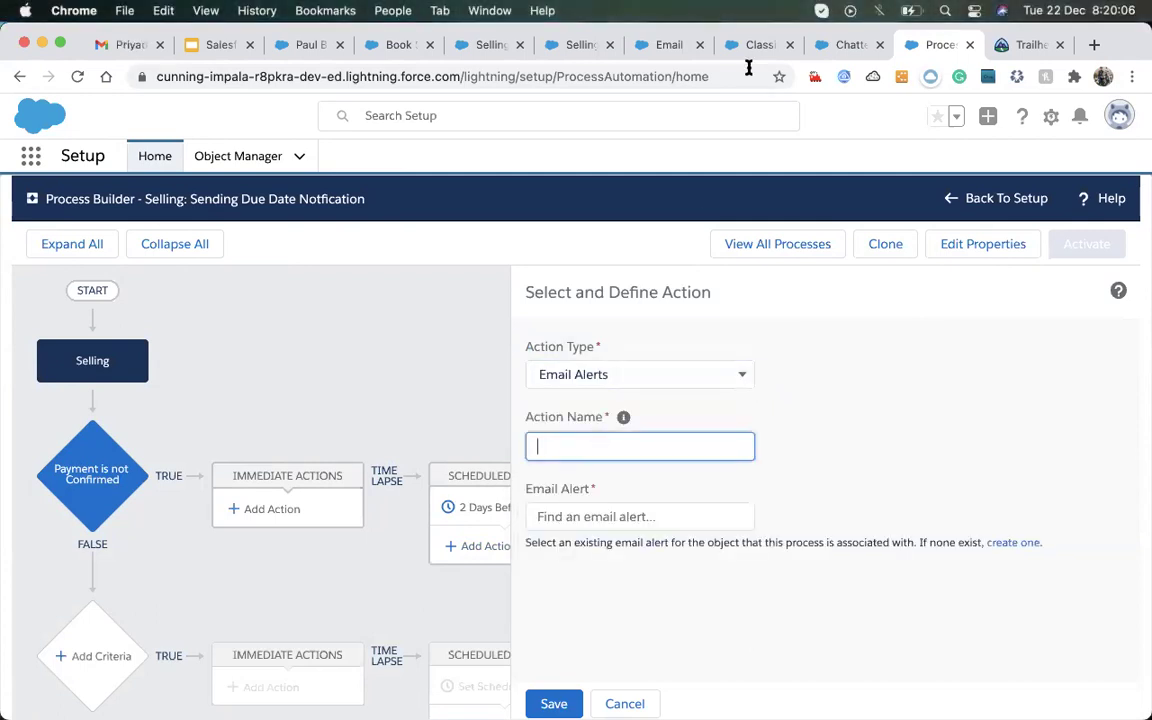
click(673, 50)
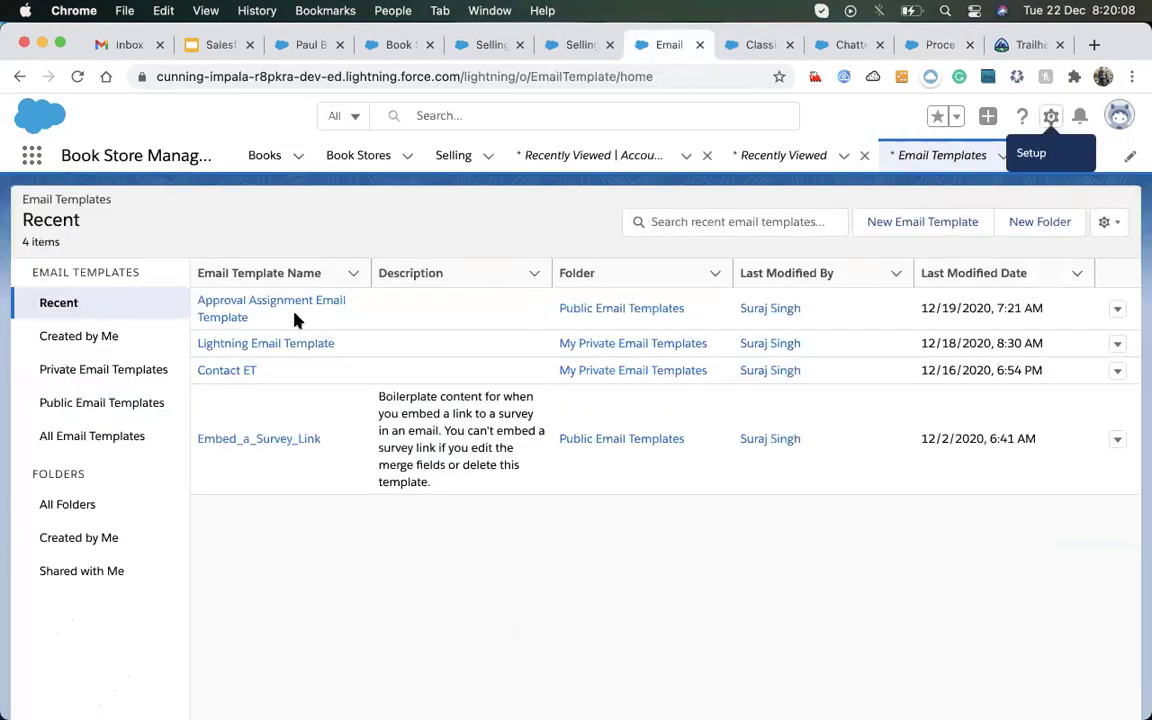
click(935, 45)
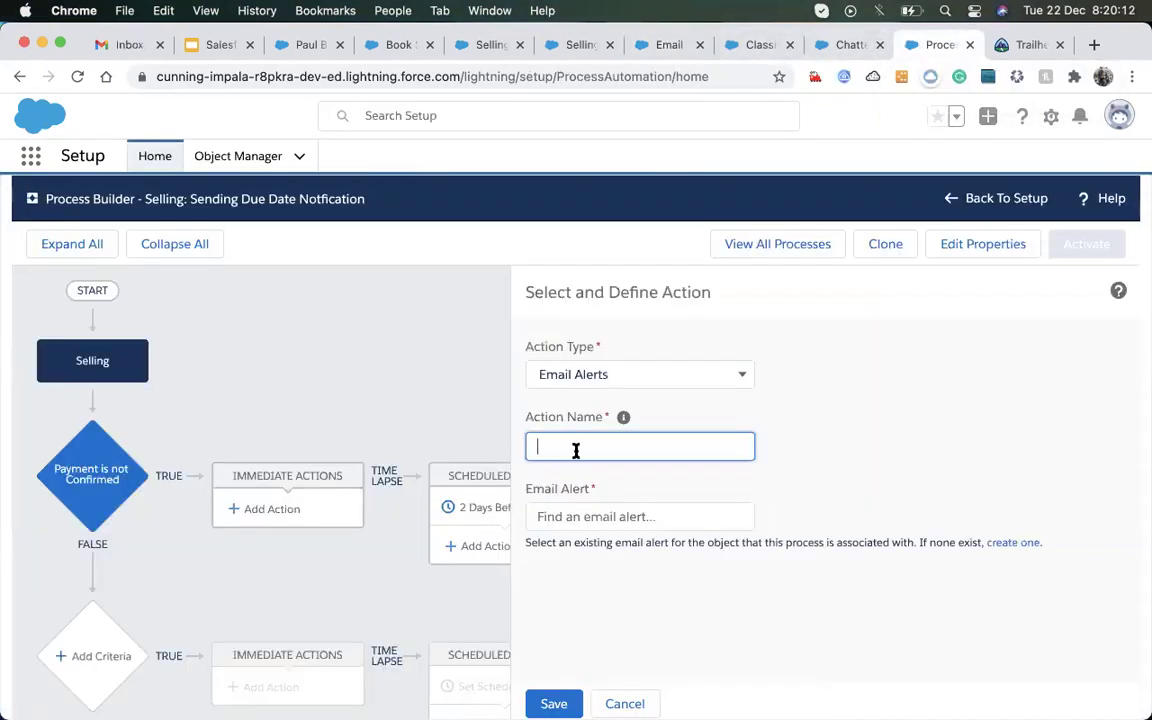
text(Send Notification)
- Start a new email alert with the description "Notification Alert for Book Selling Due Date" and an automatically filled unique name
click(604, 510)
click(1000, 543)
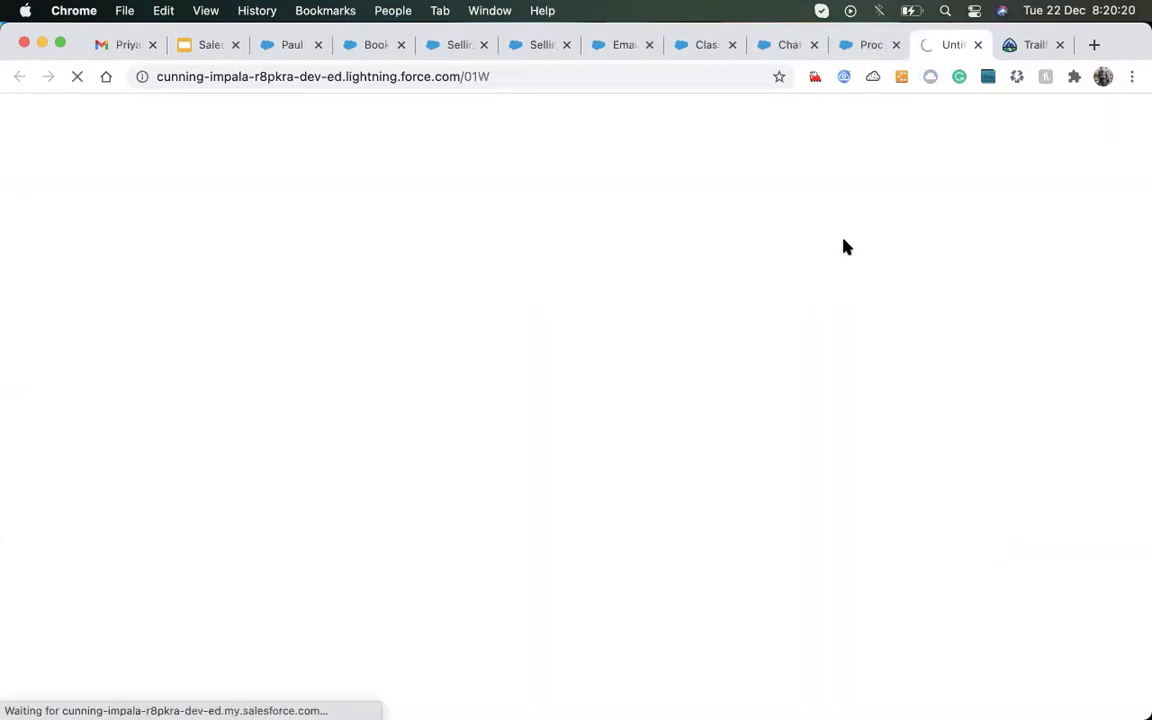
click(667, 340)
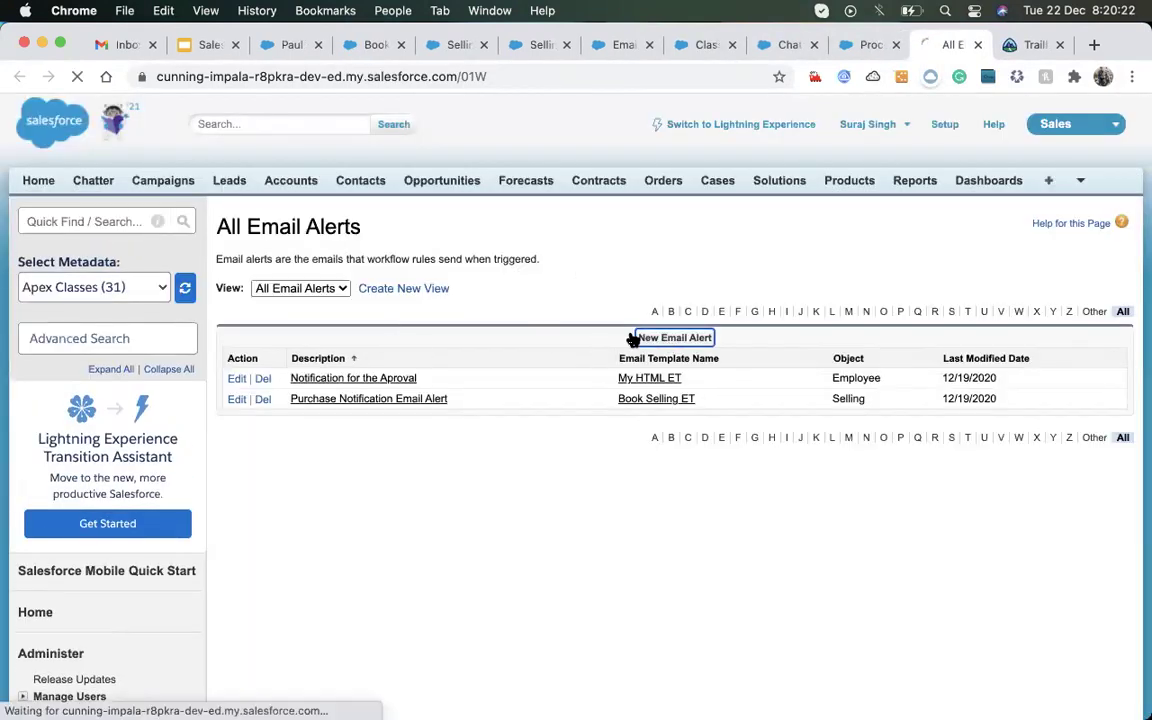
click(464, 353)
text(Notifica)
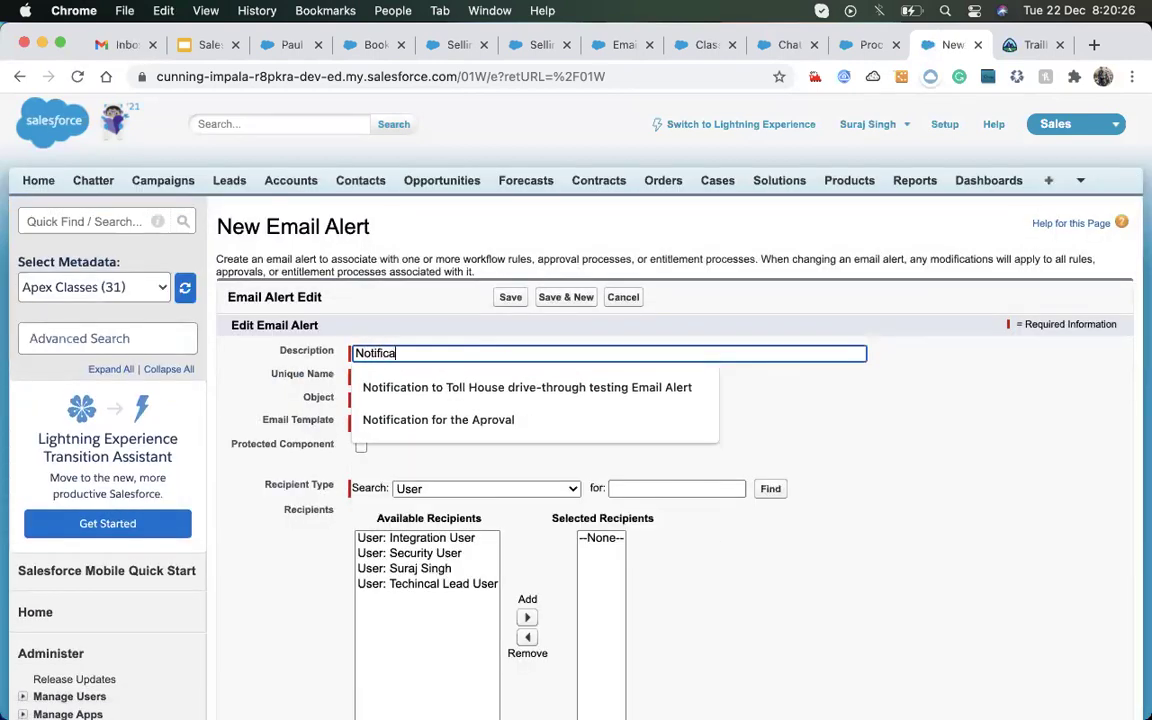
text(tion Alert for Due Date)
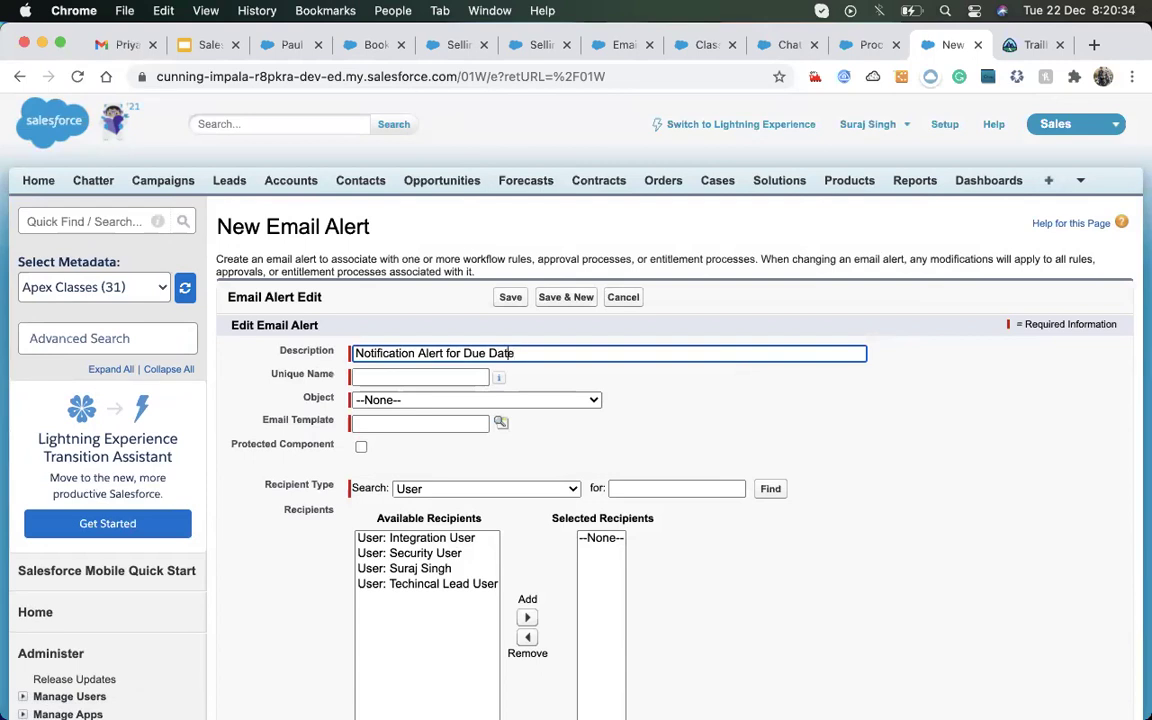
text(Book )
text(Selling)
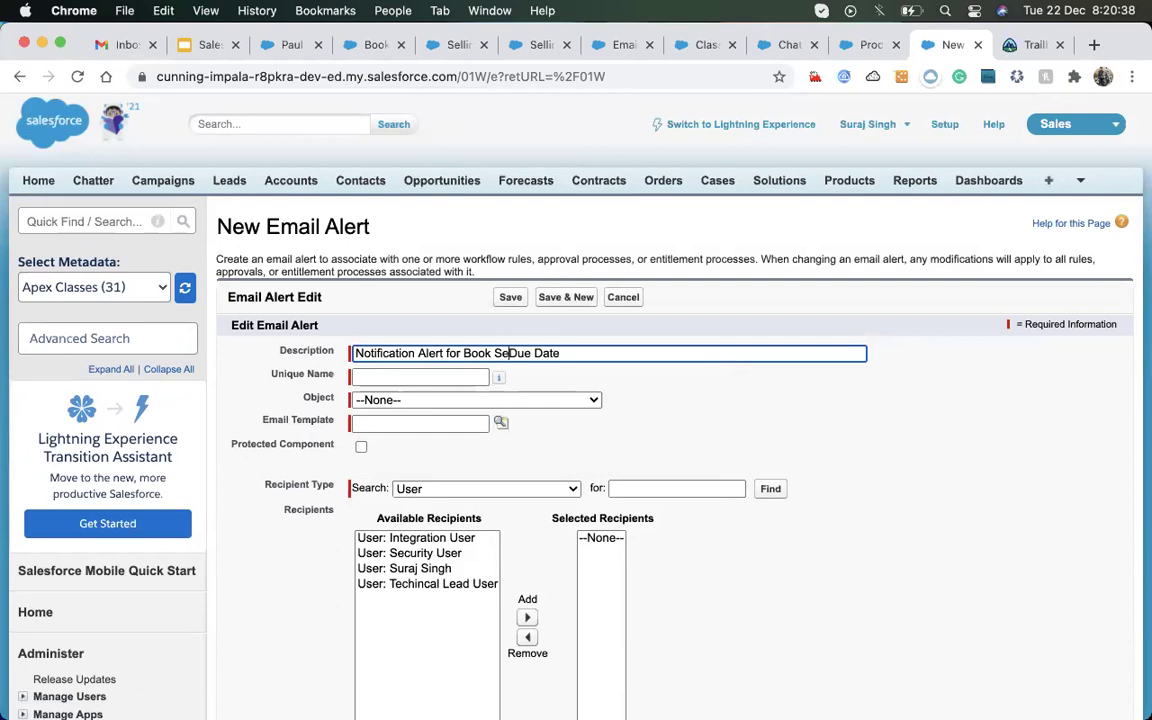
click(581, 432)
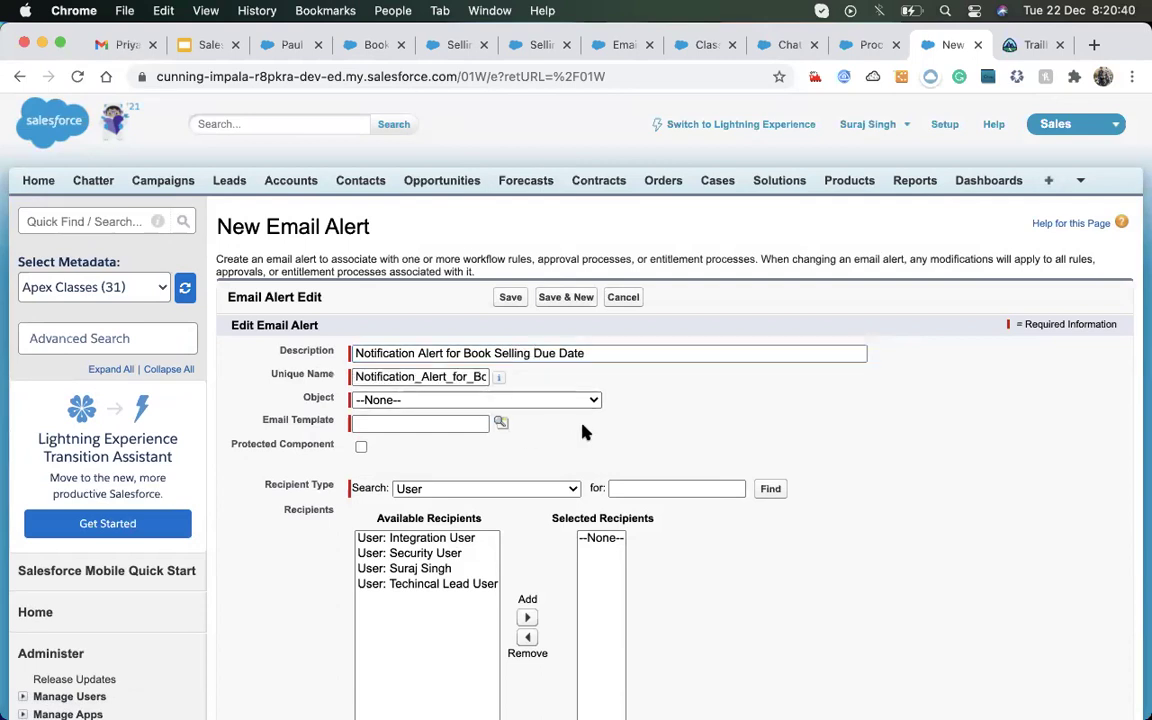
- Set the new email alert's object to Selling
click(542, 399)
scroll(510, 547, down, 5)
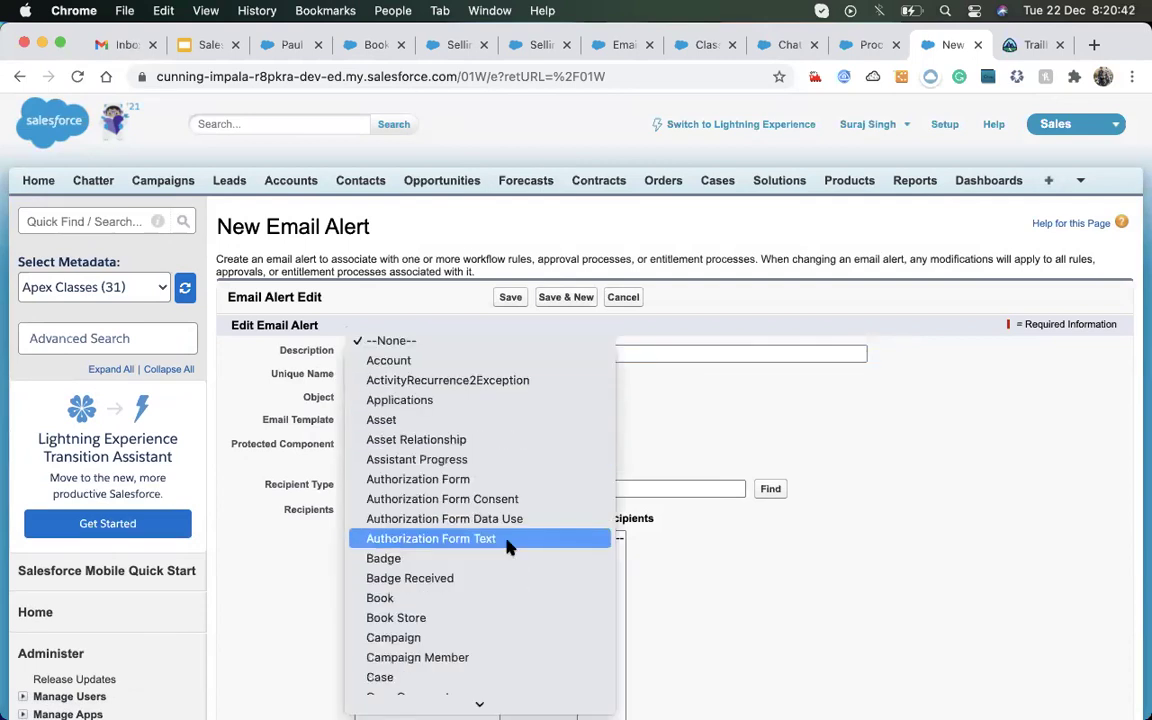
scroll(510, 547, down, 2)
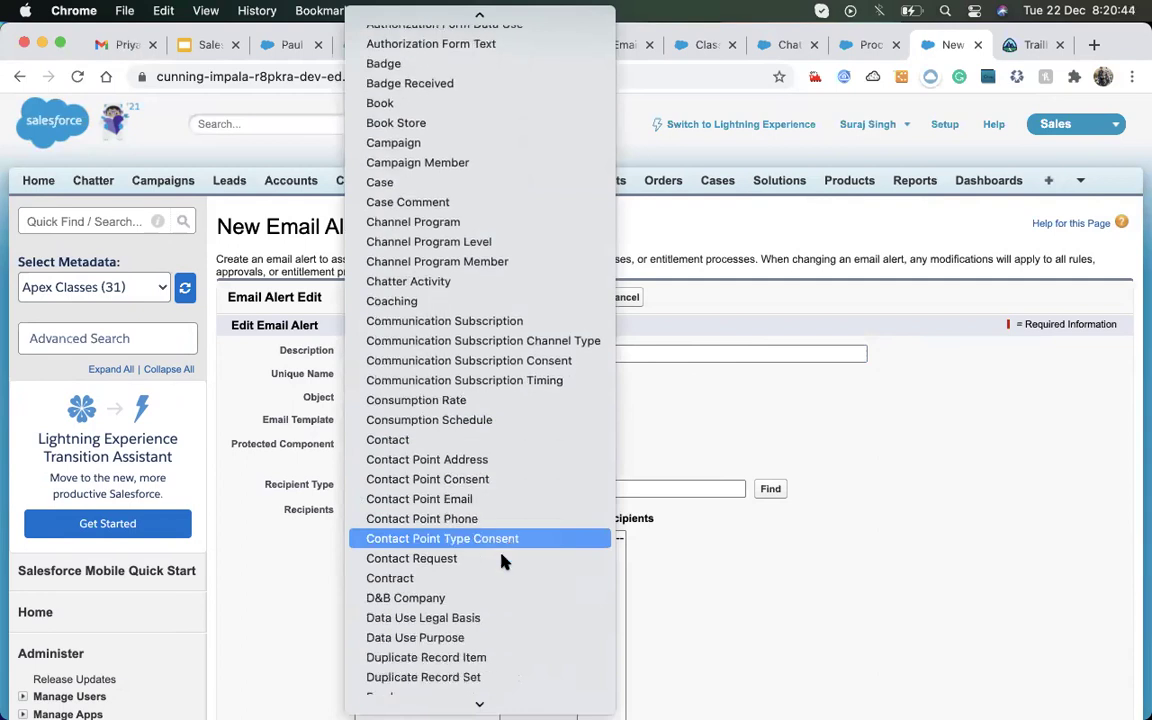
scroll(503, 562, down, 6)
scroll(501, 575, down, 1)
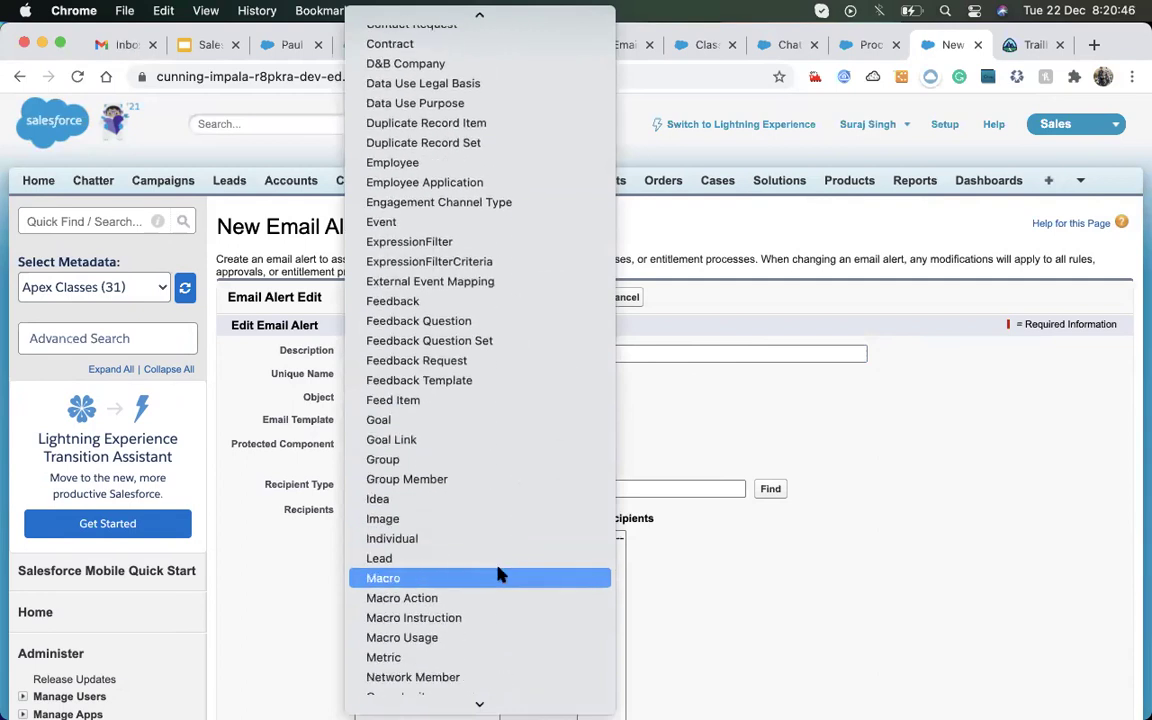
scroll(501, 575, down, 7)
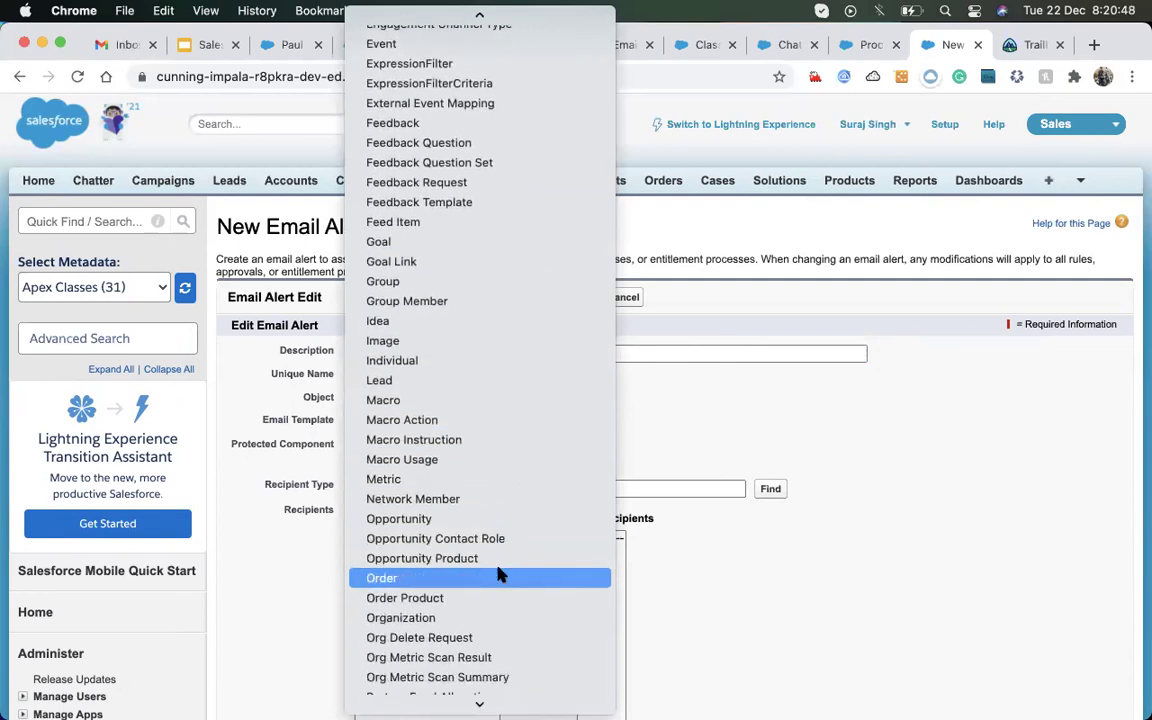
scroll(501, 575, down, 2)
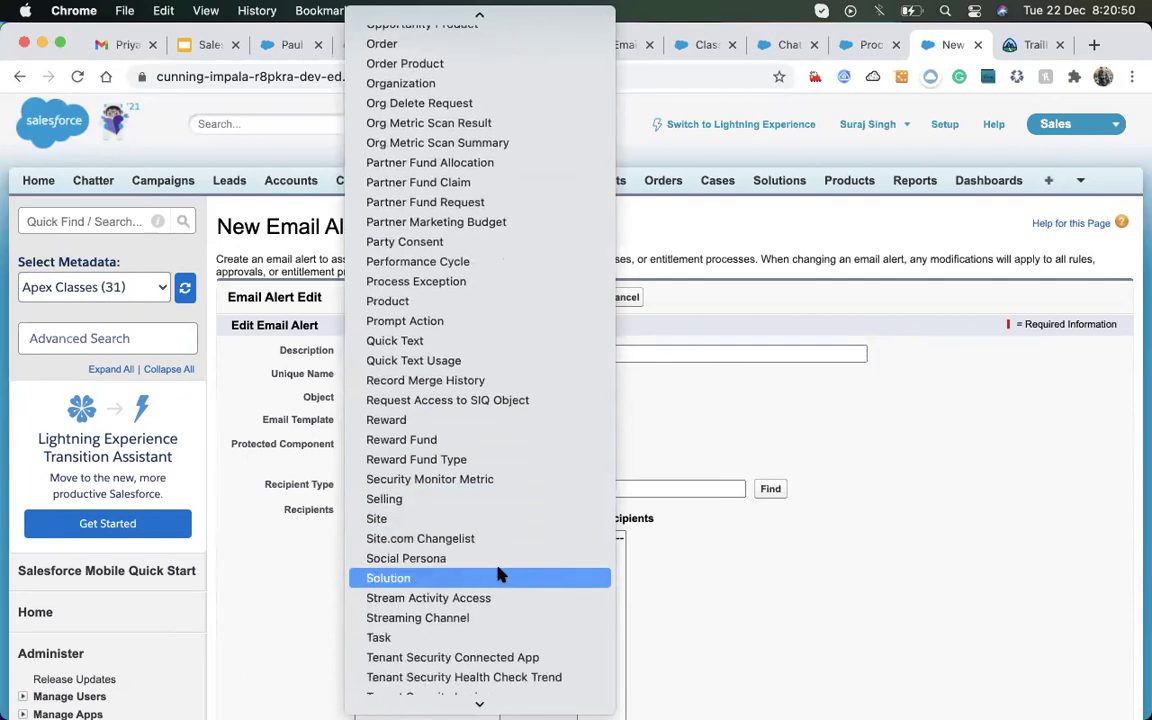
click(418, 506)
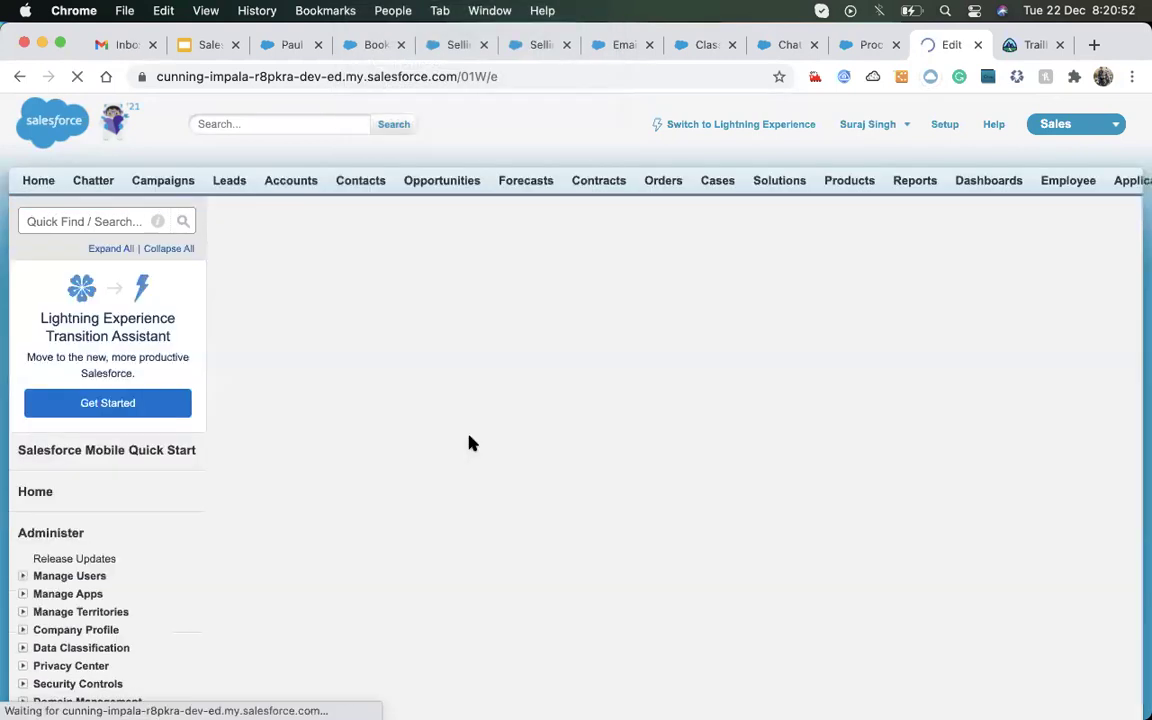
- Look up the Selling Due Date Notification template and assign it to the email alert
click(500, 429)
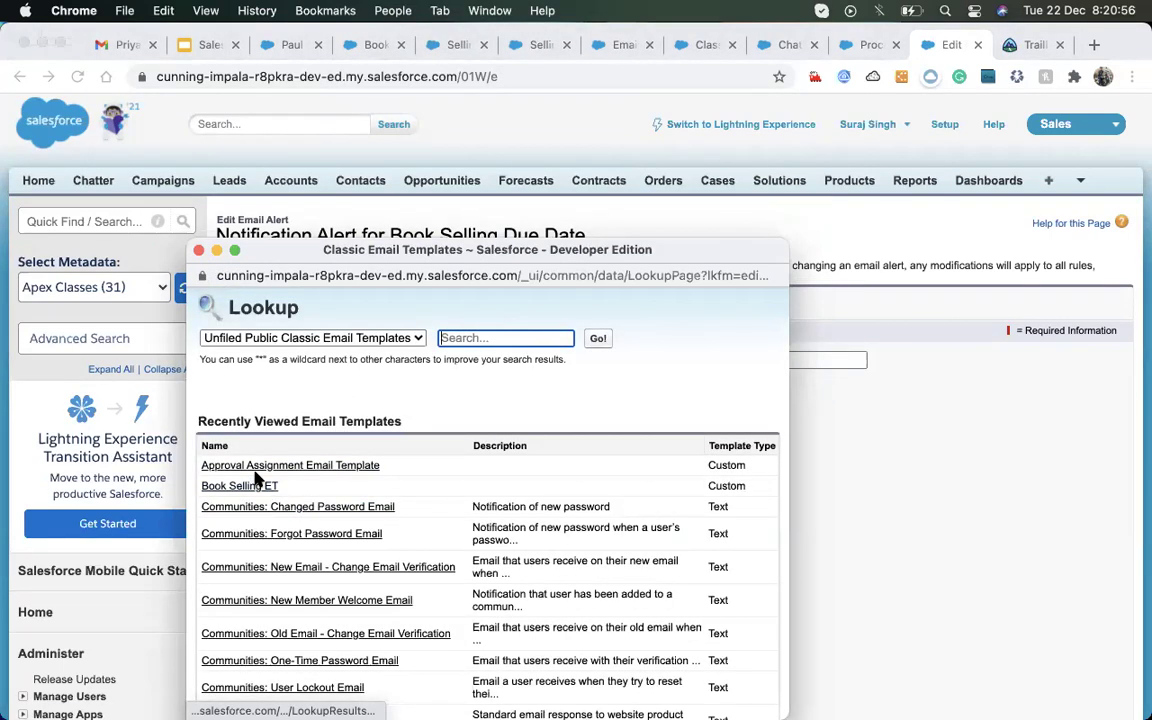
scroll(311, 550, down, 5)
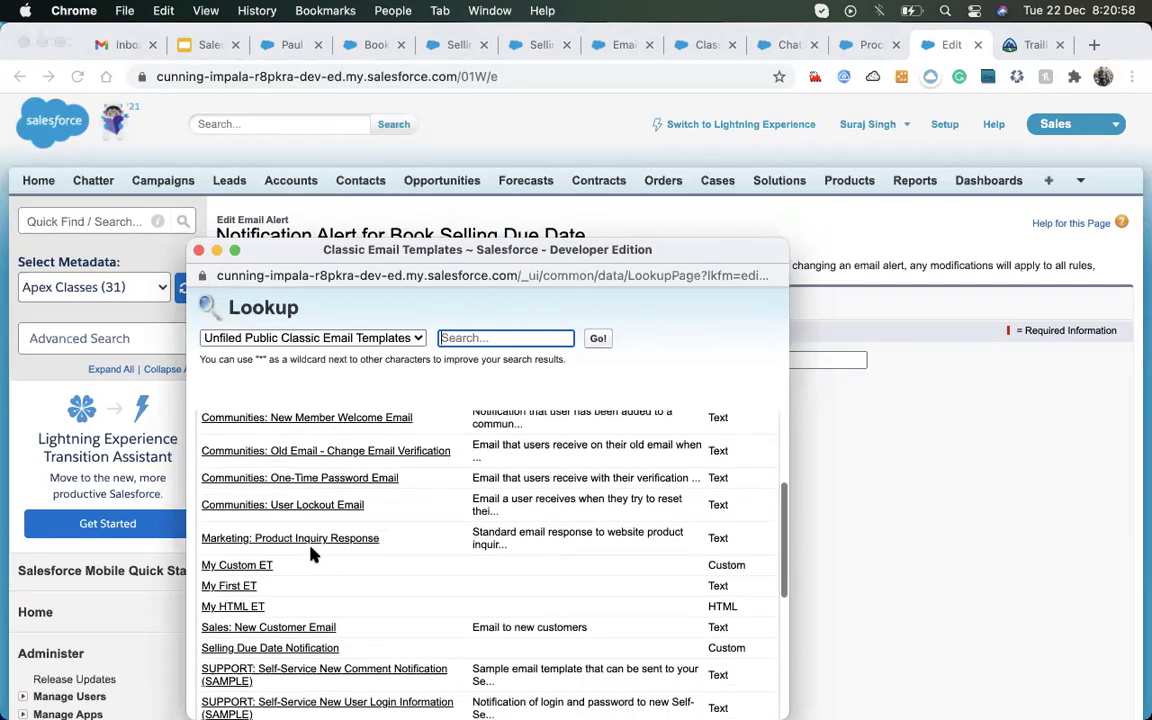
scroll(309, 660, down, 2)
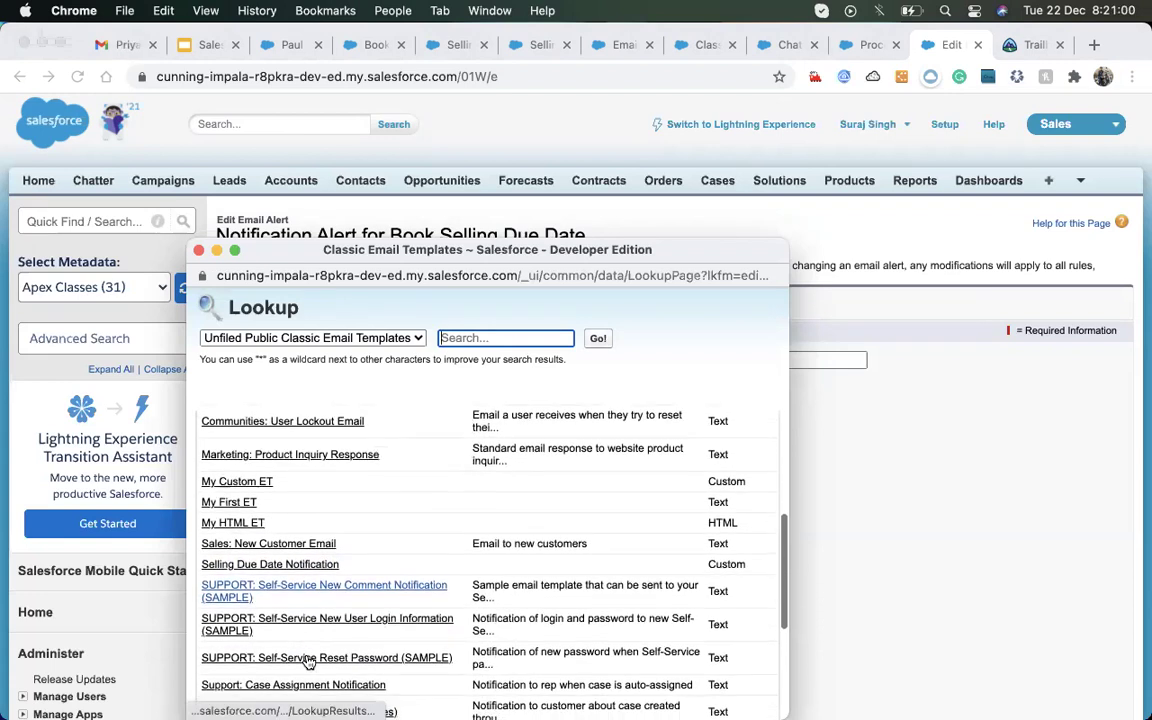
click(268, 562)
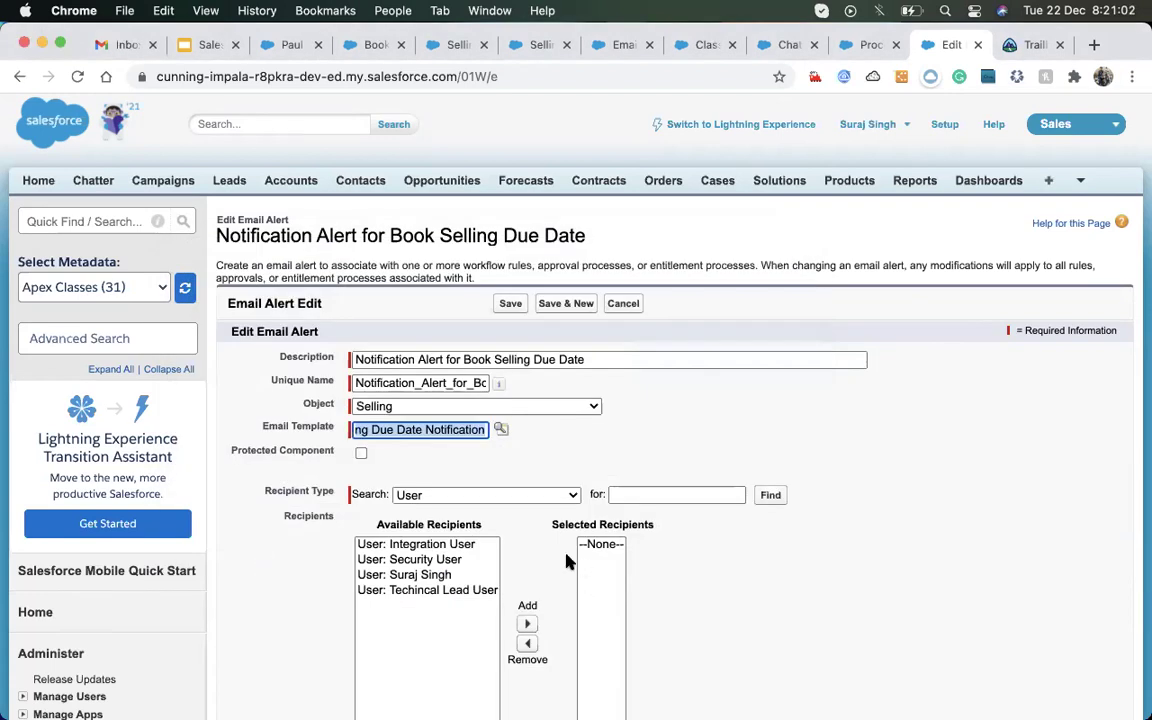
scroll(566, 562, down, 2)
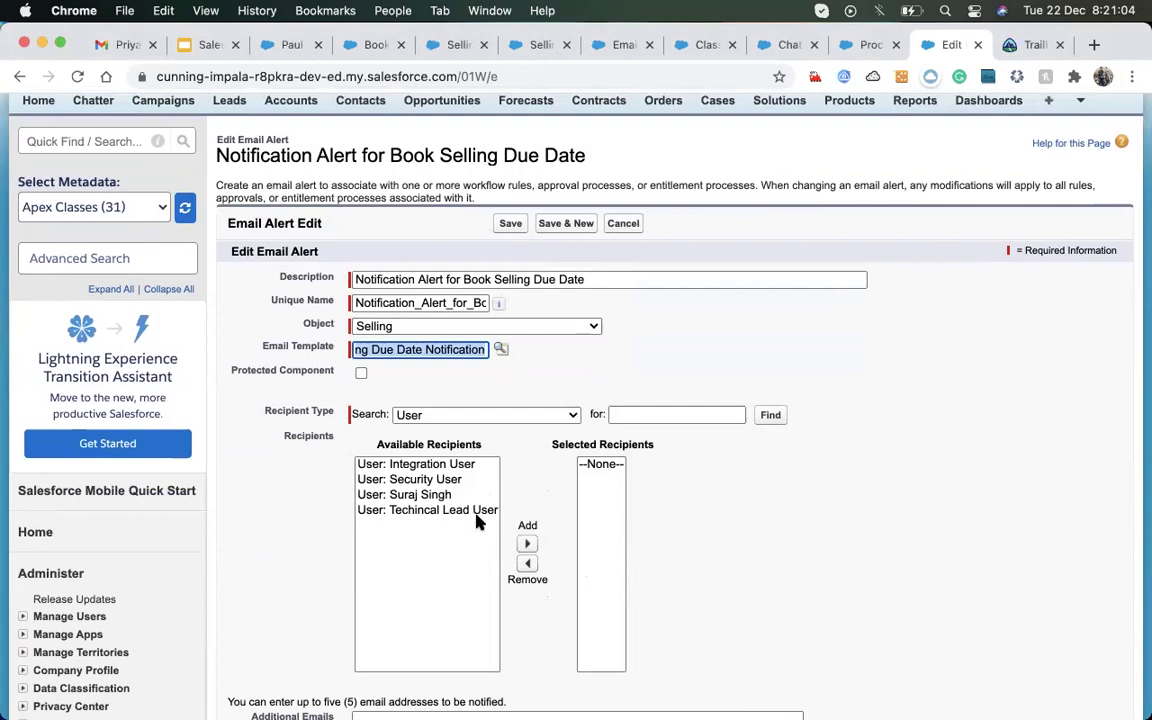
click(433, 414)
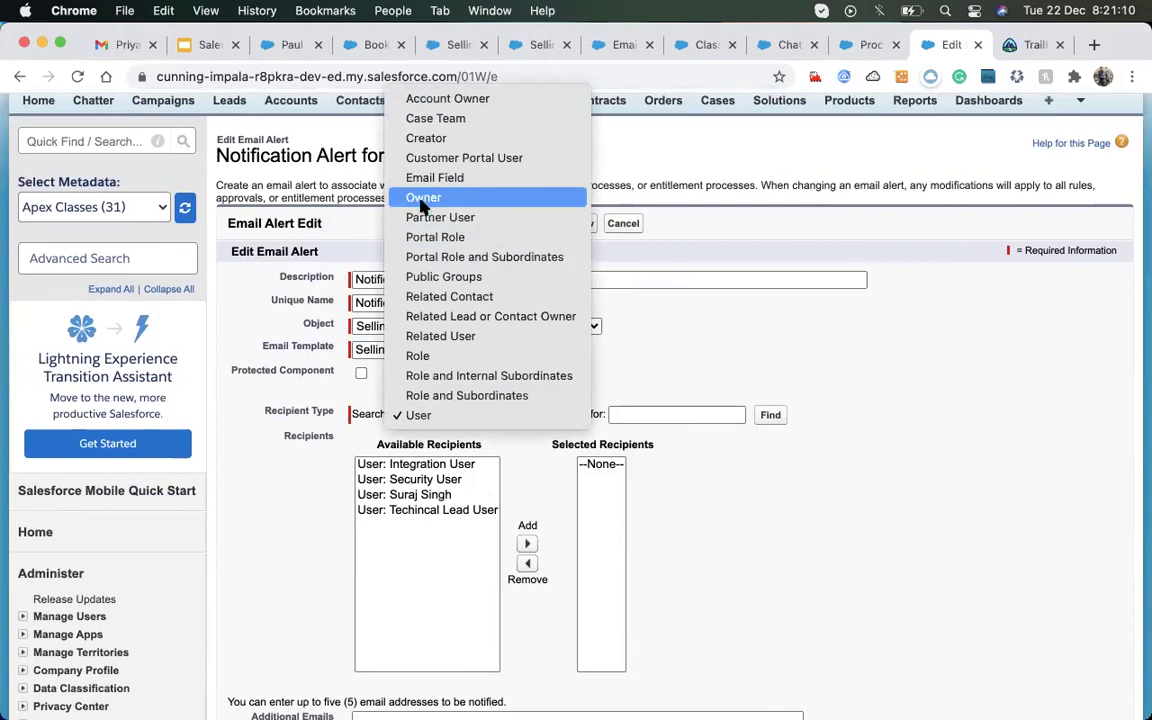
click(423, 199)
click(421, 464)
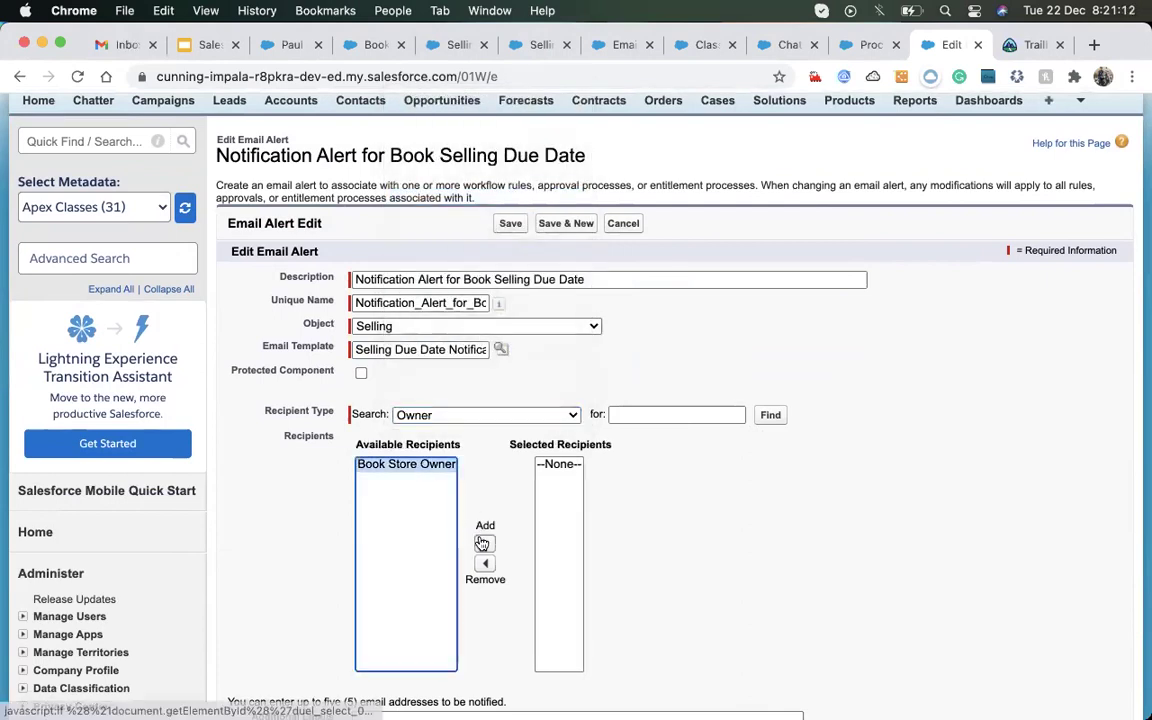
click(484, 543)
click(483, 563)
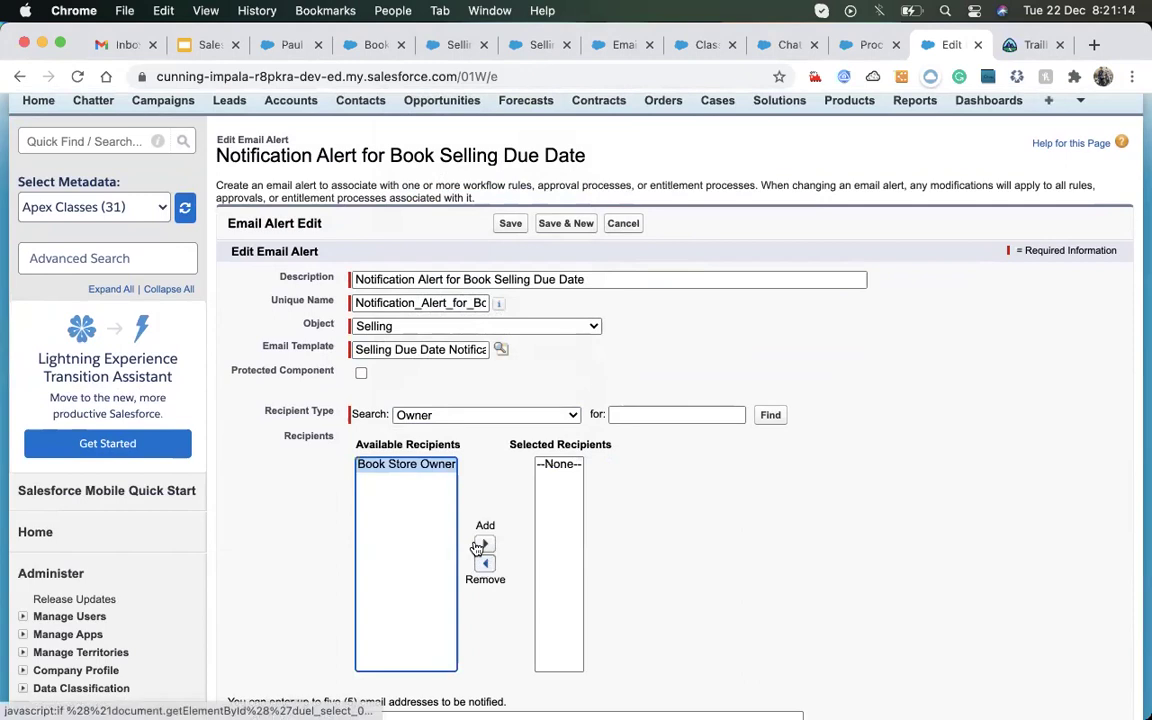
click(455, 414)
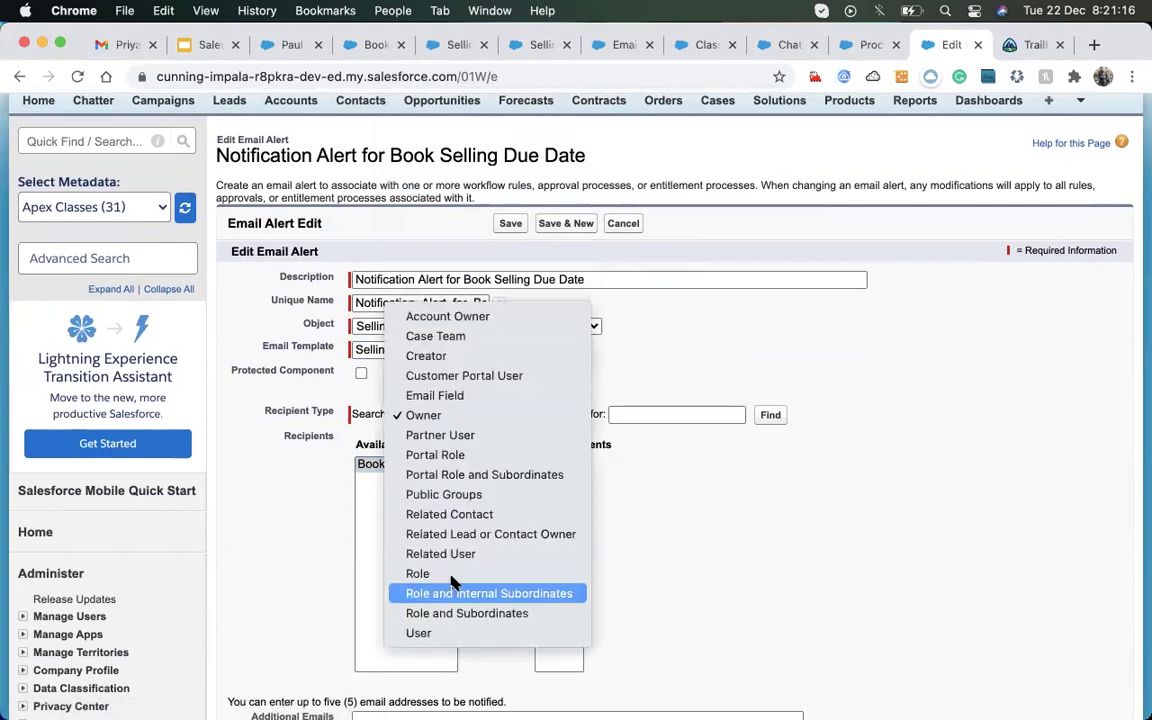
click(445, 632)
- Add the Techincal Lead User as the email alert's recipient and save the alert
click(420, 510)
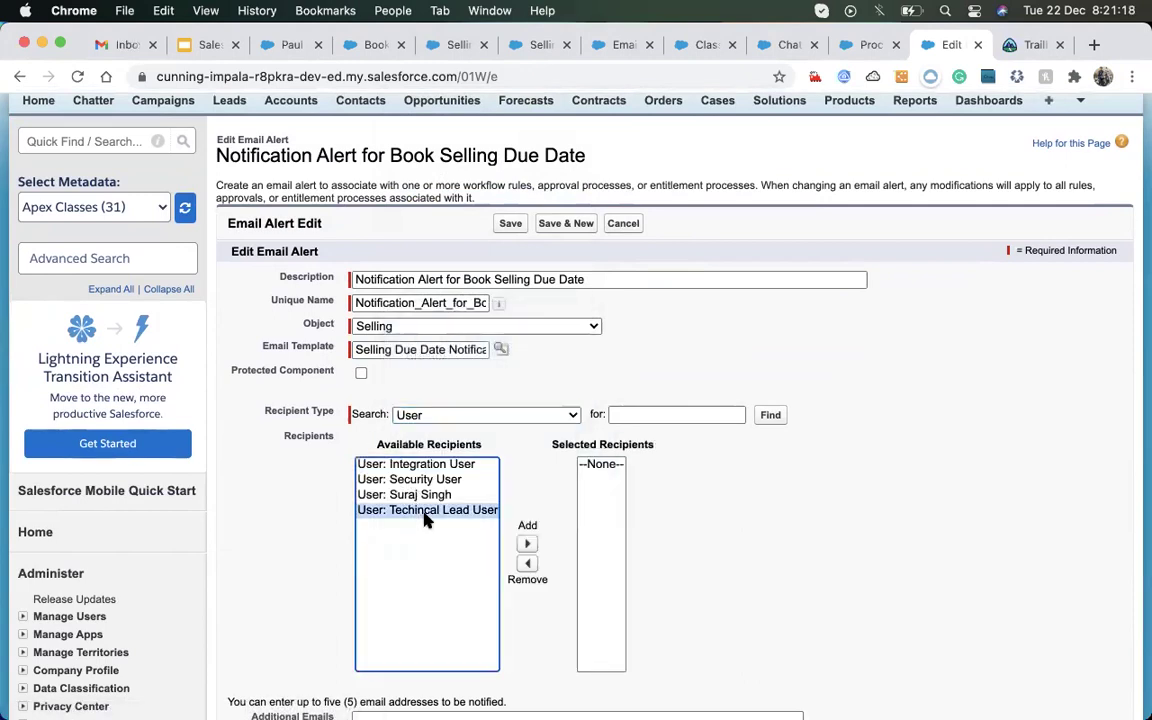
click(504, 543)
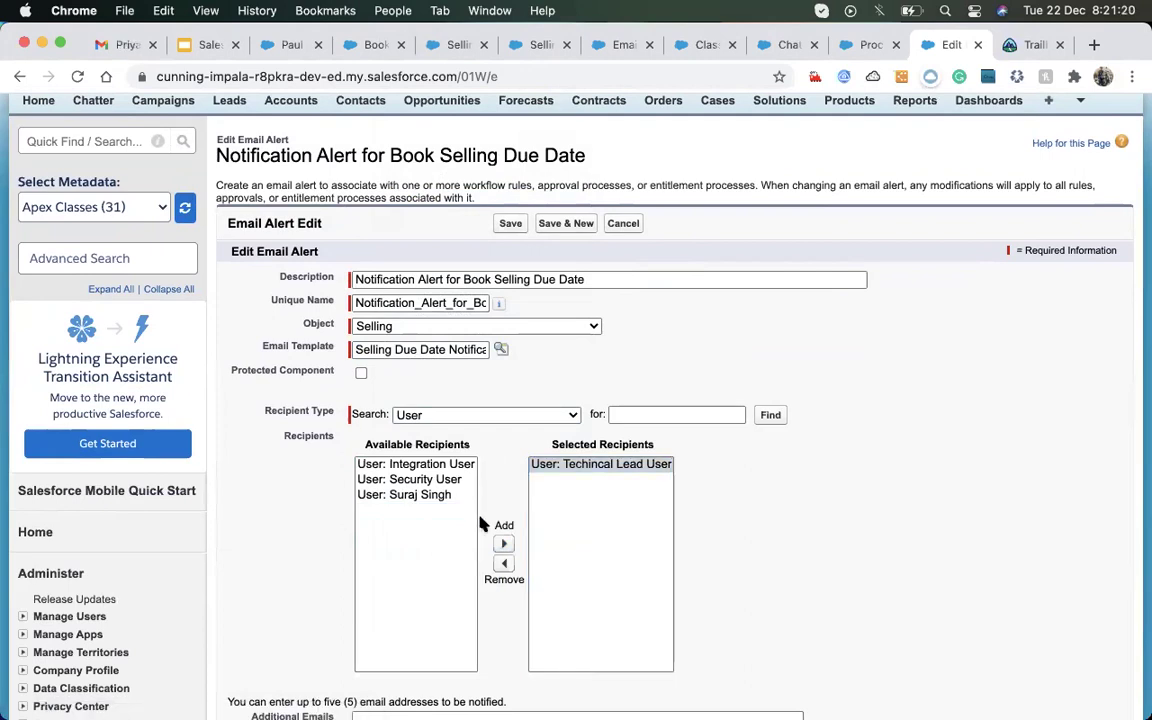
scroll(480, 520, down, 5)
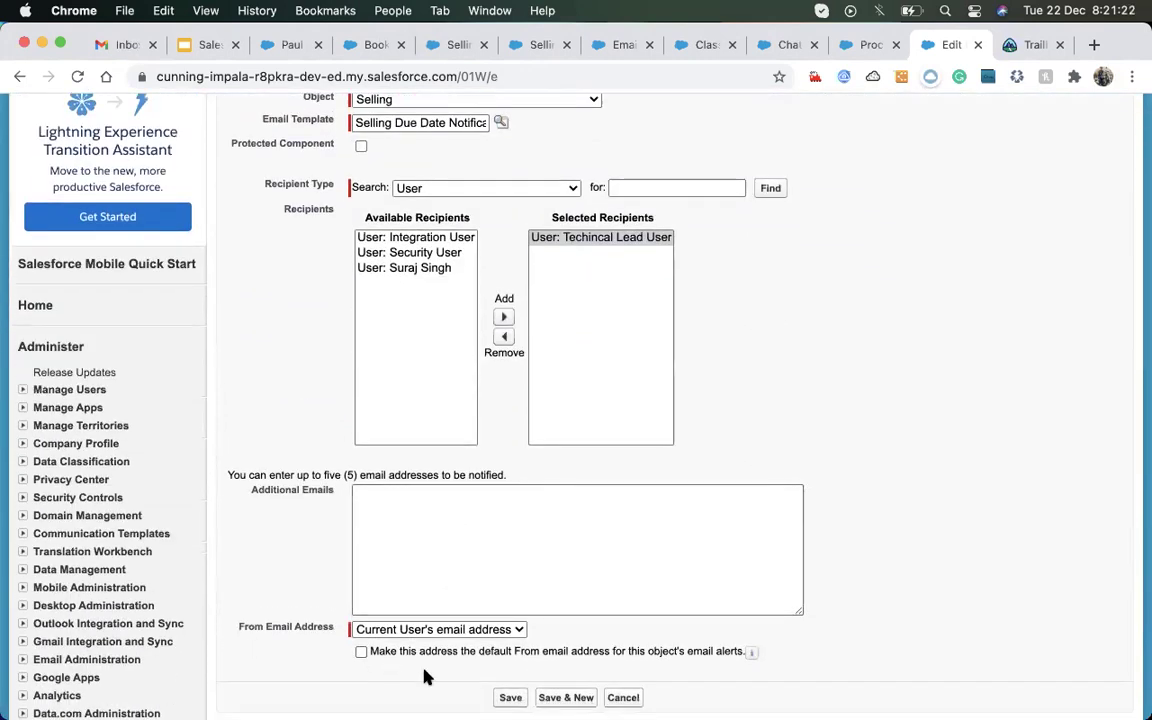
scroll(427, 676, down, 2)
click(504, 604)
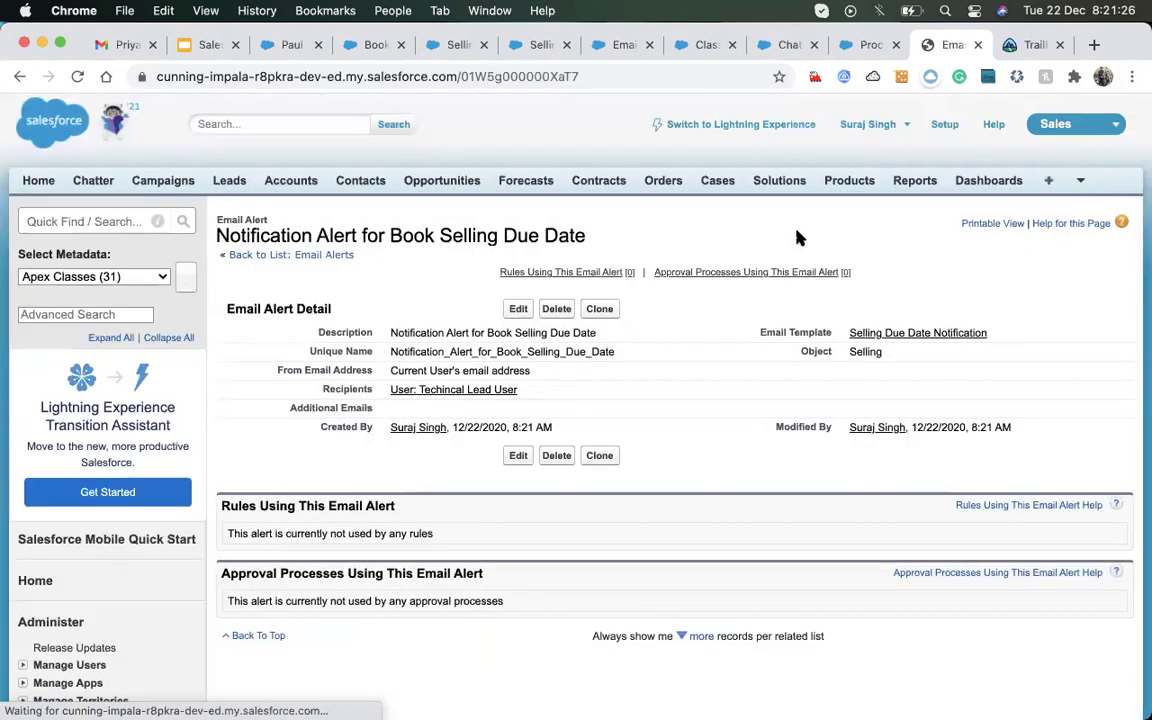
- Assign the Notification_Alert_for_Book_Selling_Due_Date email alert to the Send Notification action and save the action
click(867, 45)
click(640, 516)
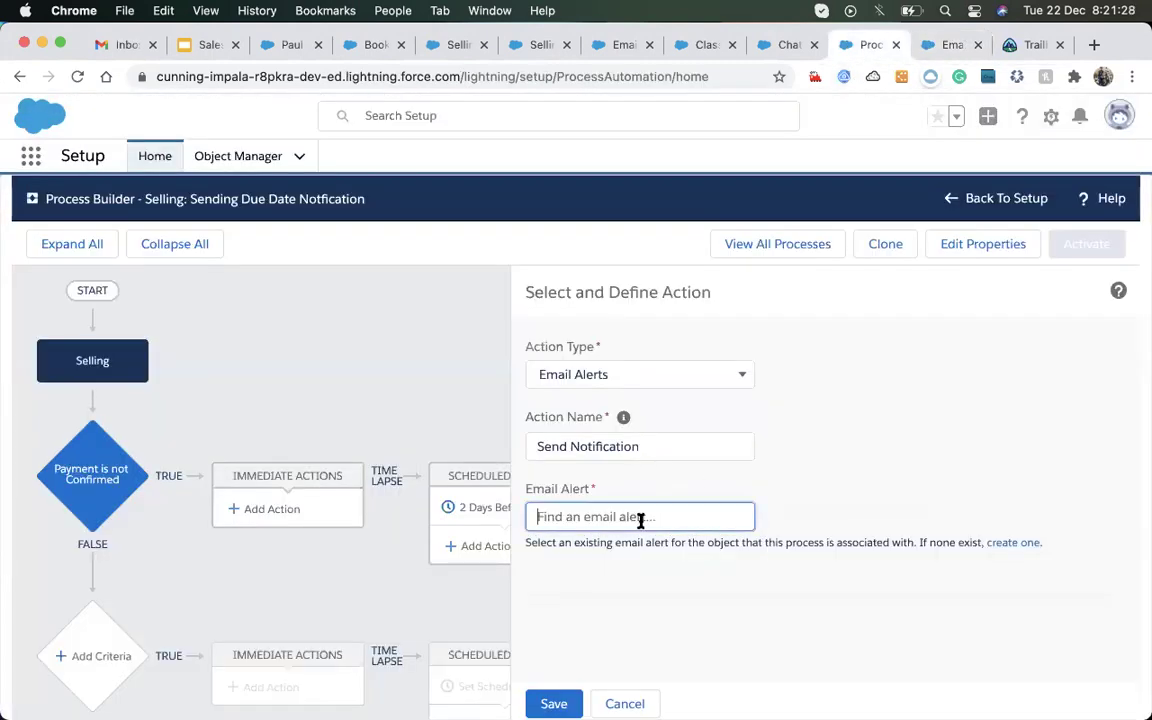
text(No)
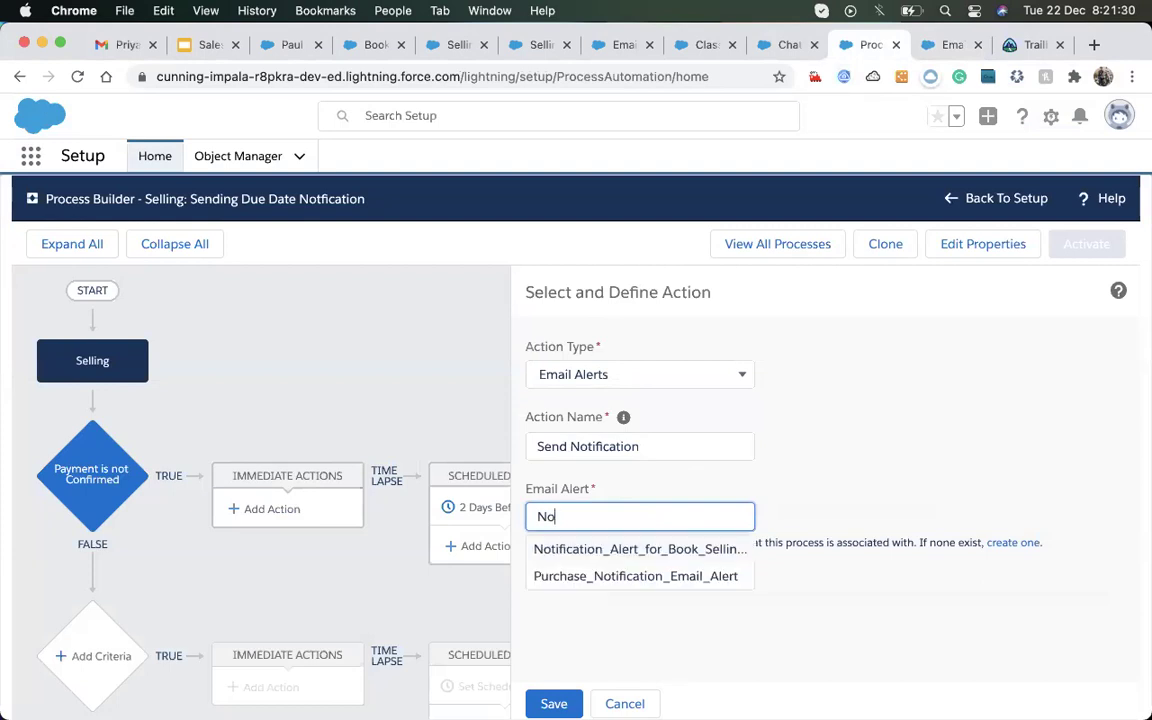
click(640, 549)
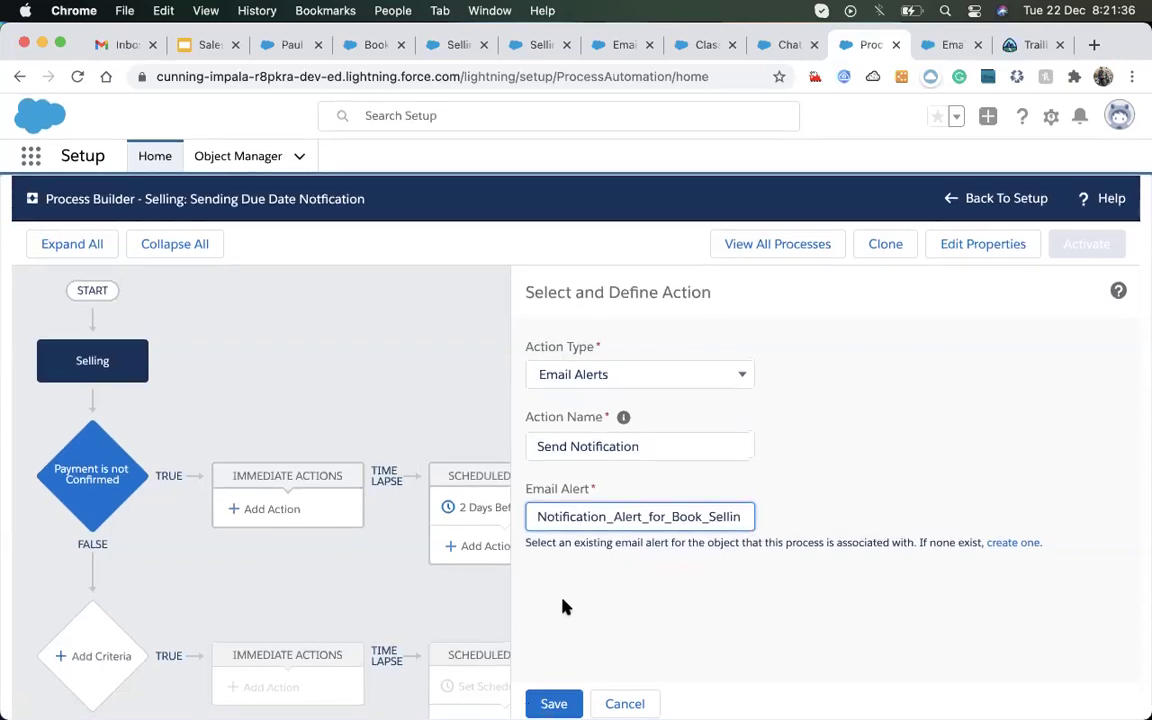
click(718, 603)
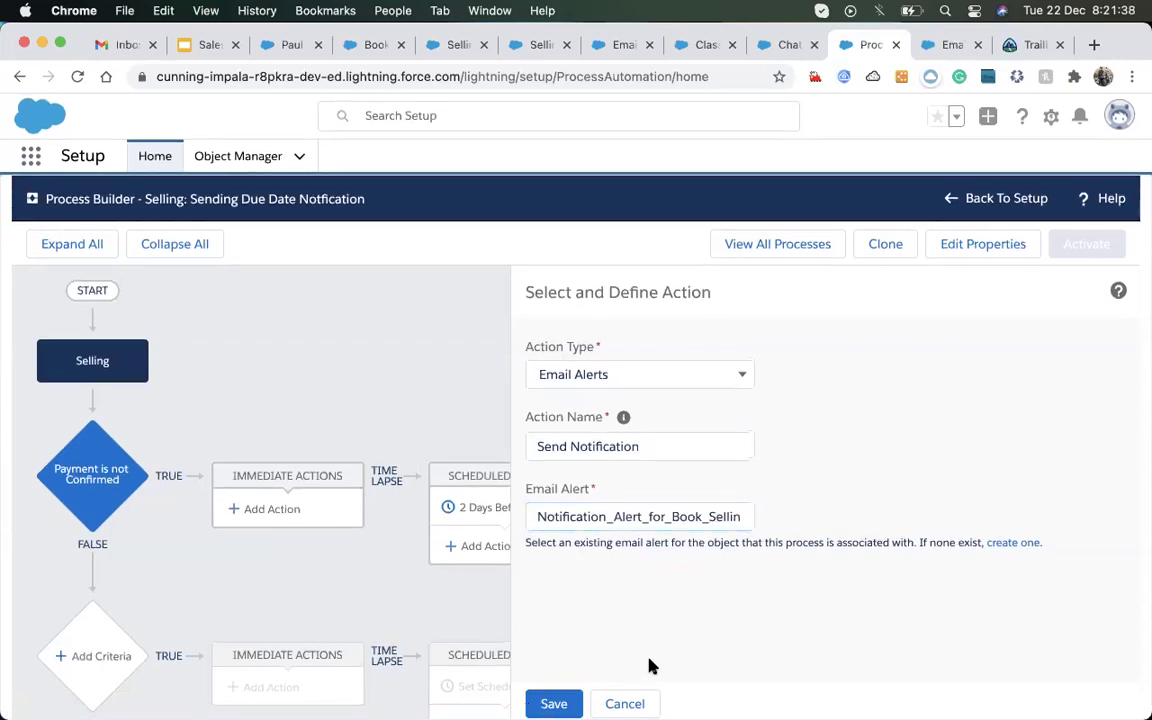
click(548, 700)
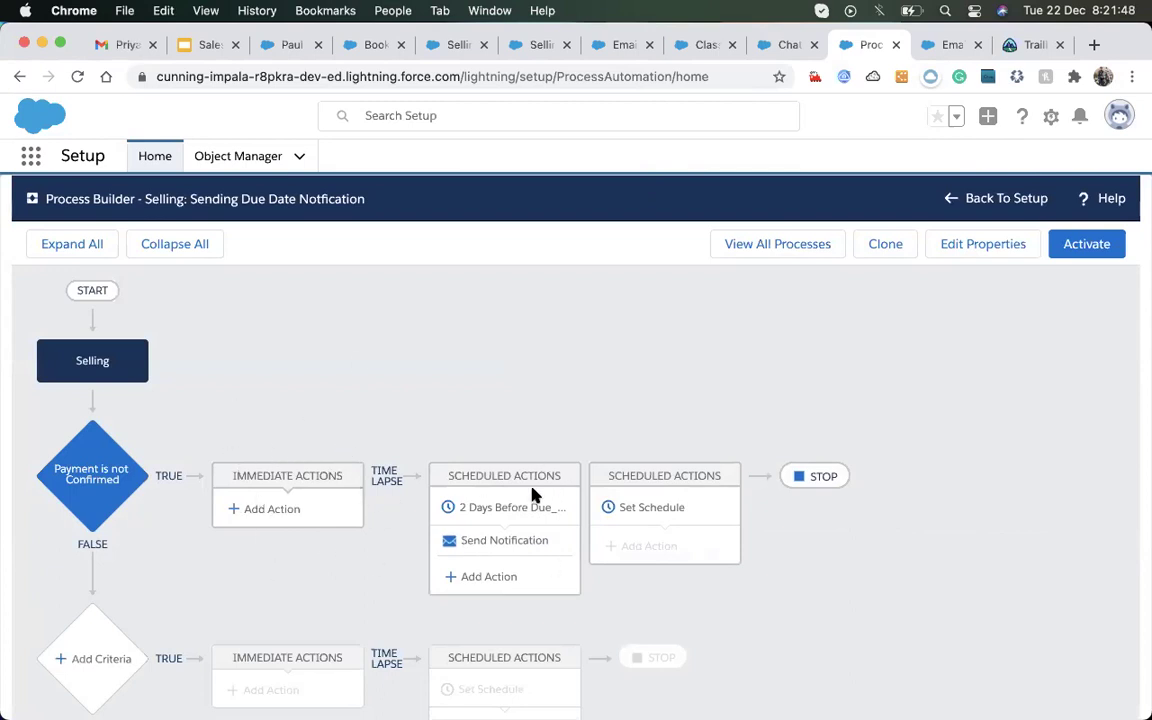
- Add another schedule to the Payment is not Confirmed criteria, set to 1 day before the Due Date, and save it
click(645, 510)
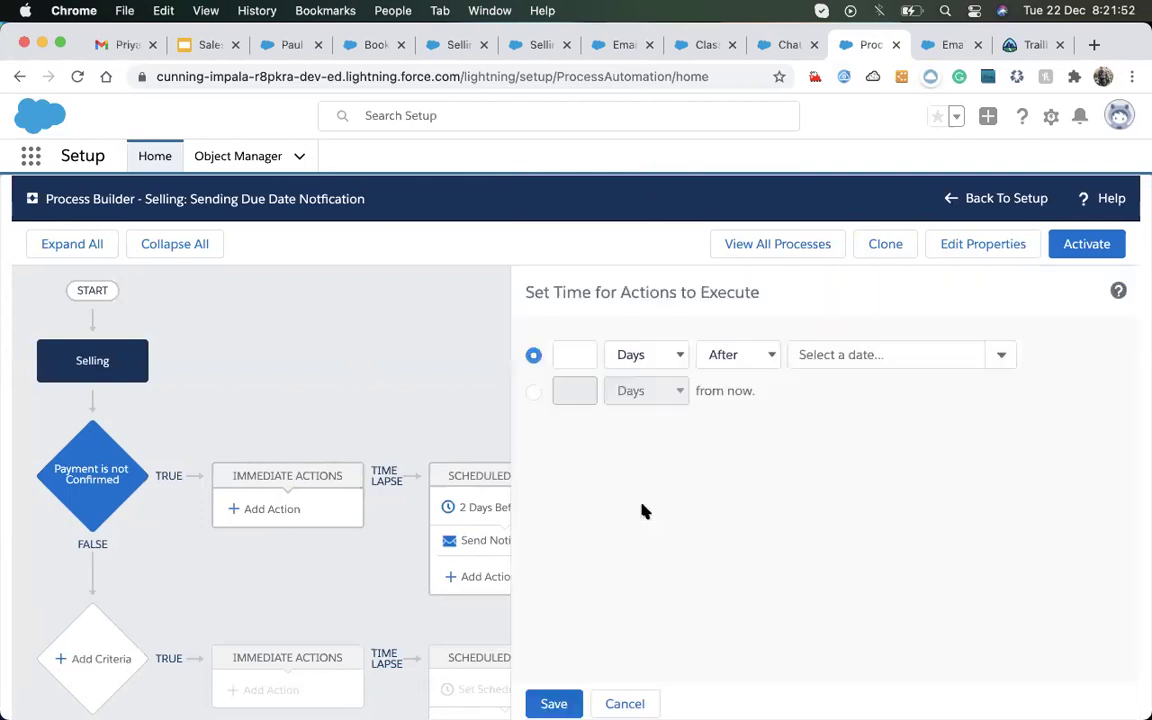
click(575, 355)
text(1)
click(650, 358)
click(674, 309)
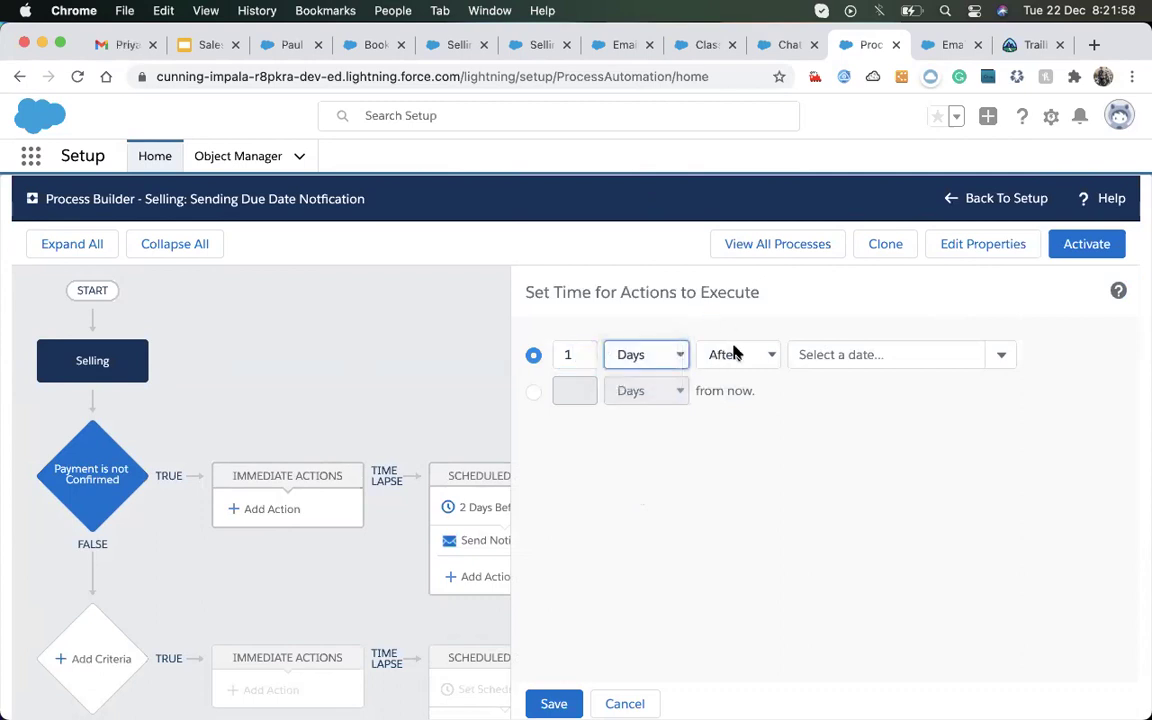
click(735, 354)
click(729, 374)
click(812, 356)
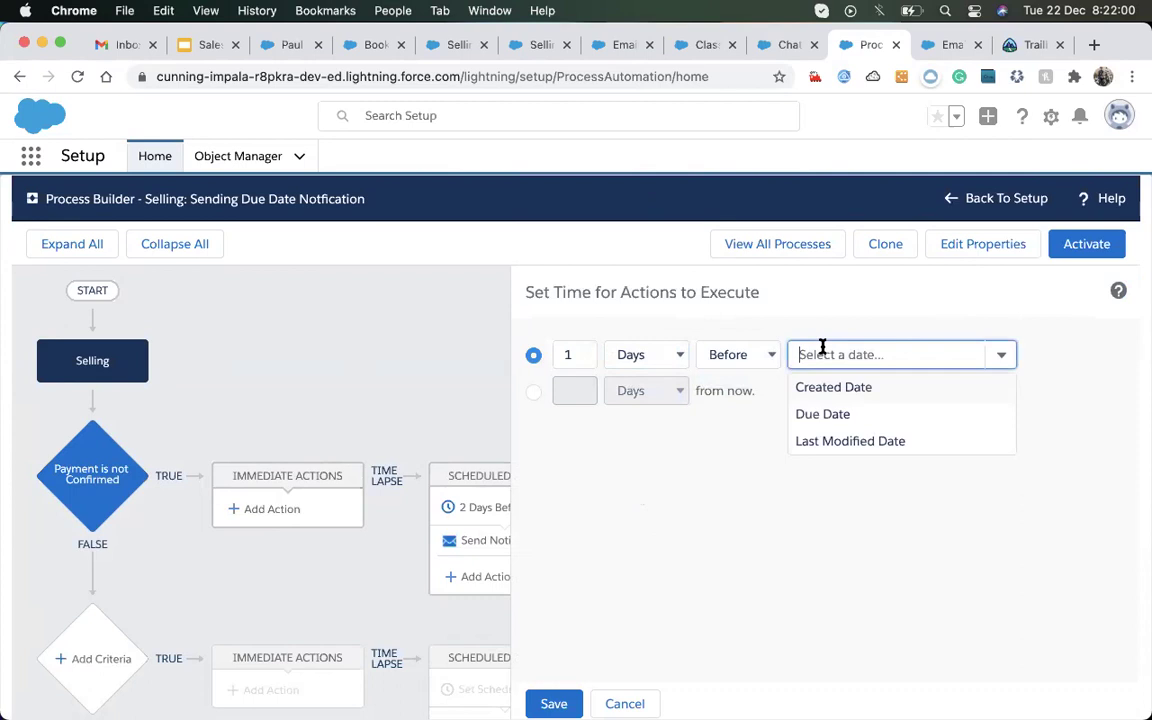
click(820, 413)
click(554, 702)
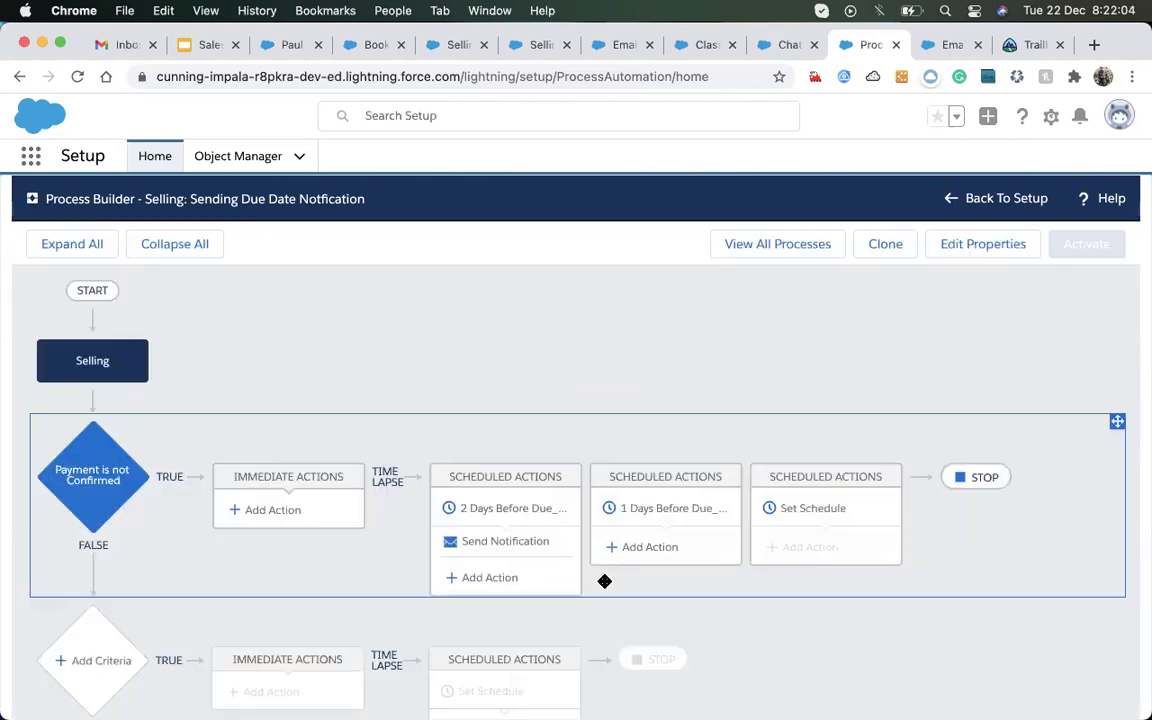
- Add an Email Alerts action named "Send Notification Alert" to the 1-day schedule, using the book selling due date notification alert
click(648, 545)
click(620, 373)
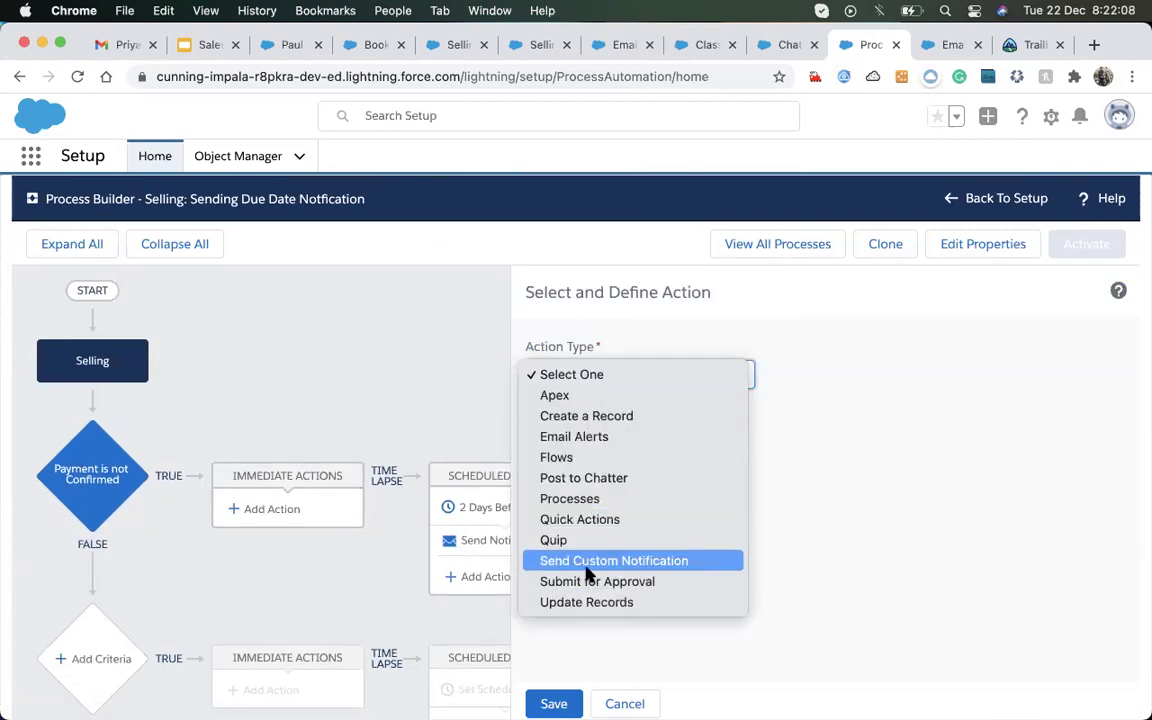
click(576, 438)
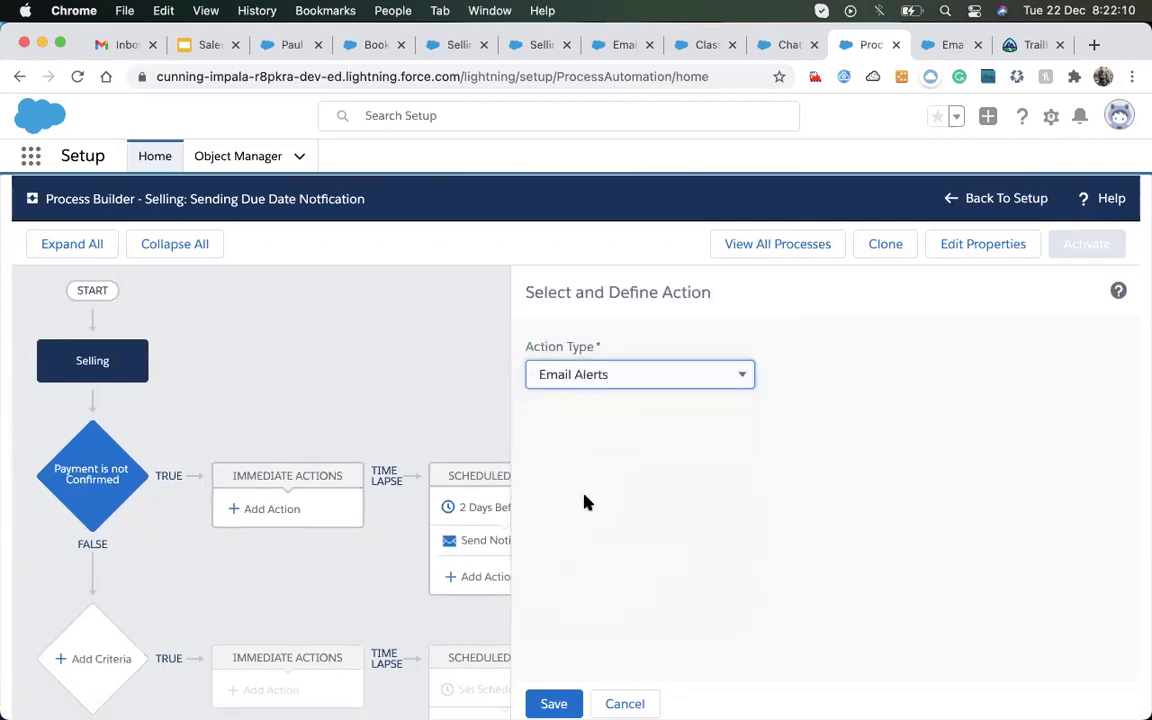
click(606, 450)
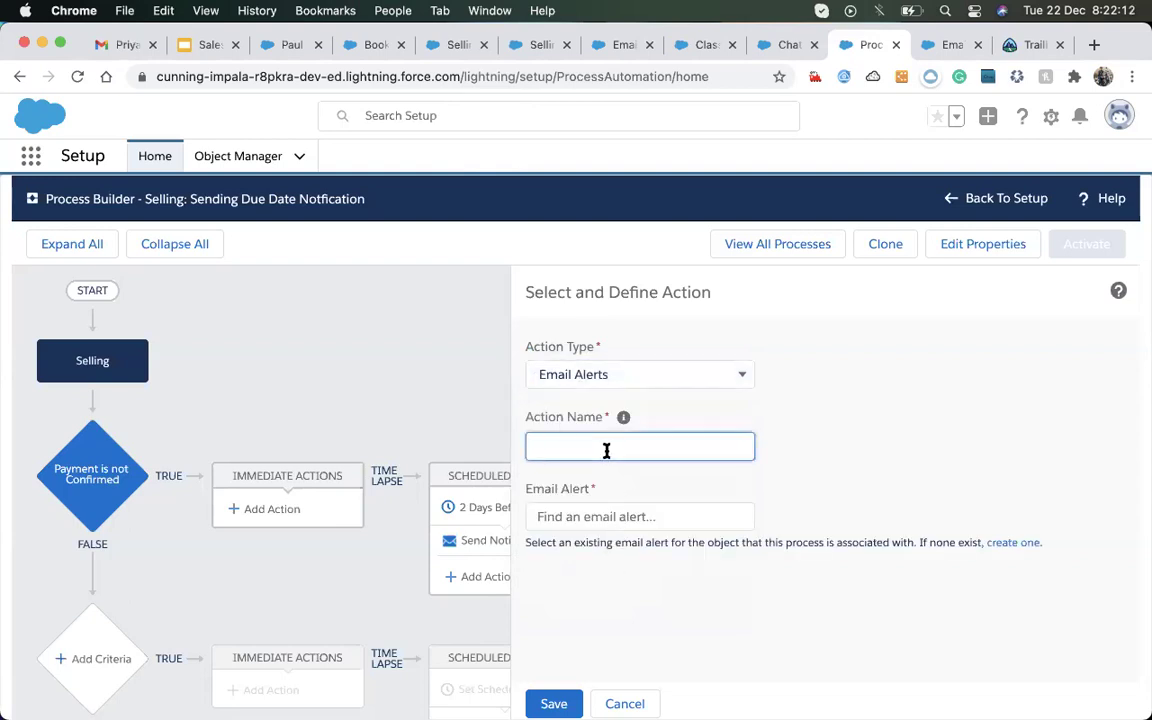
text(Send Notification Alert)
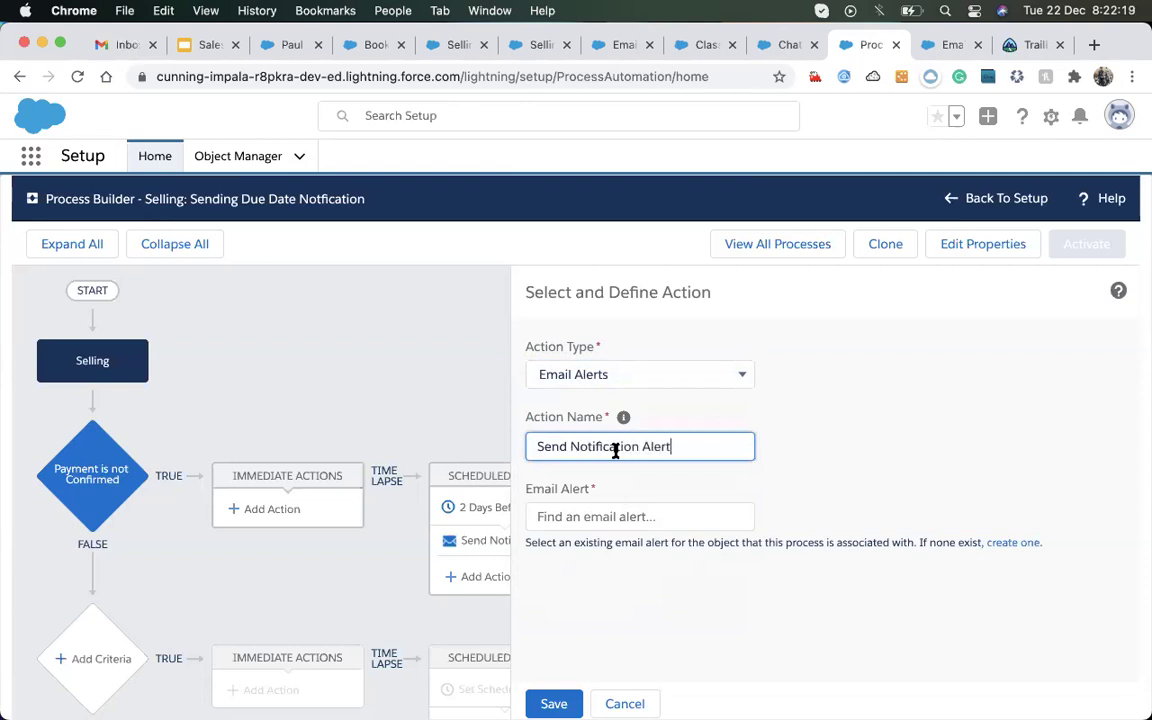
click(675, 476)
click(628, 517)
text(noti)
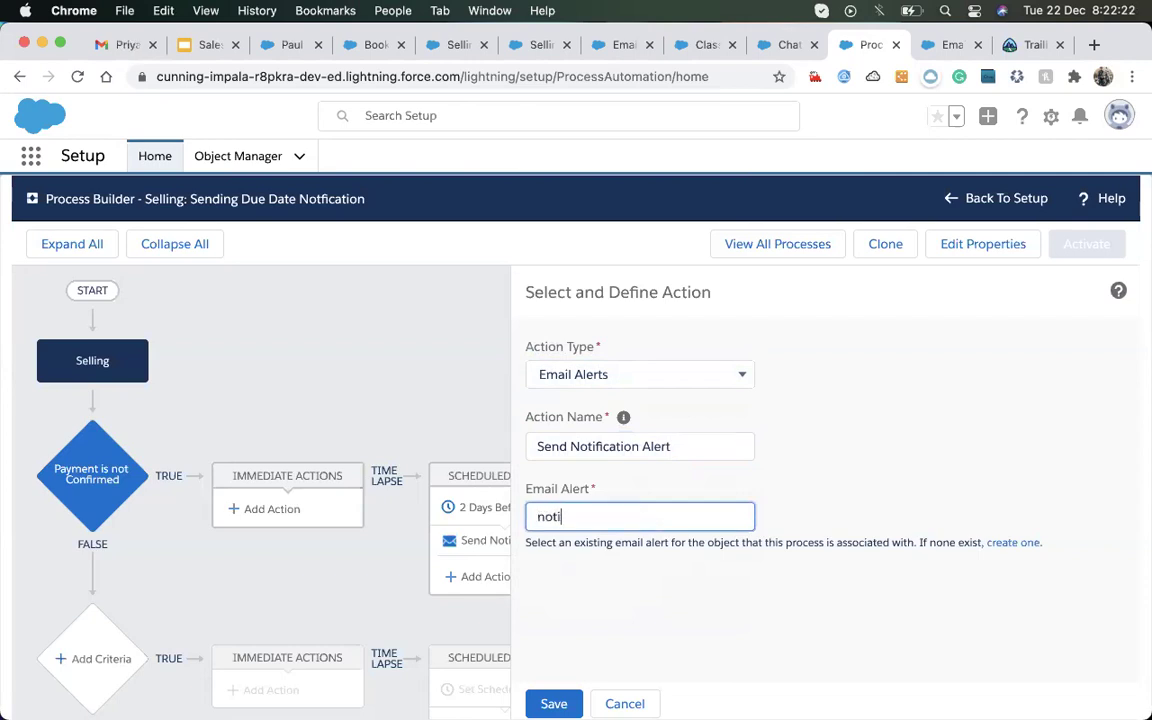
click(632, 548)
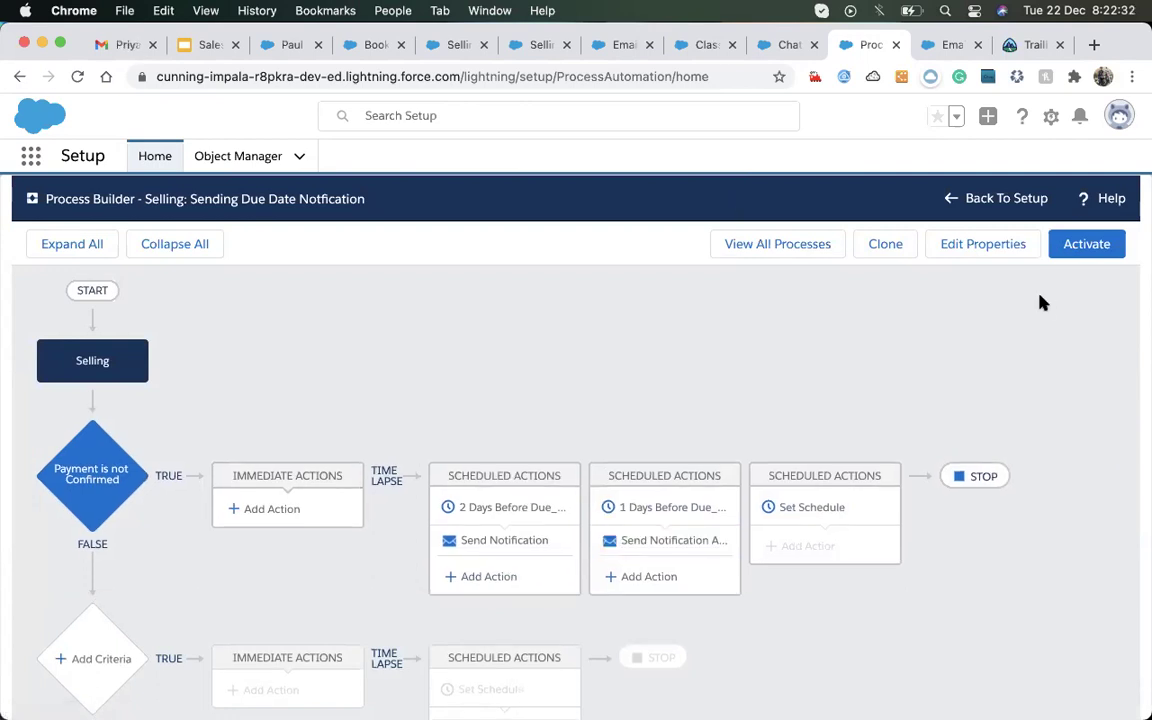
- Activate the Selling: Sending Due Date Notfication process and confirm the activation
click(1071, 253)
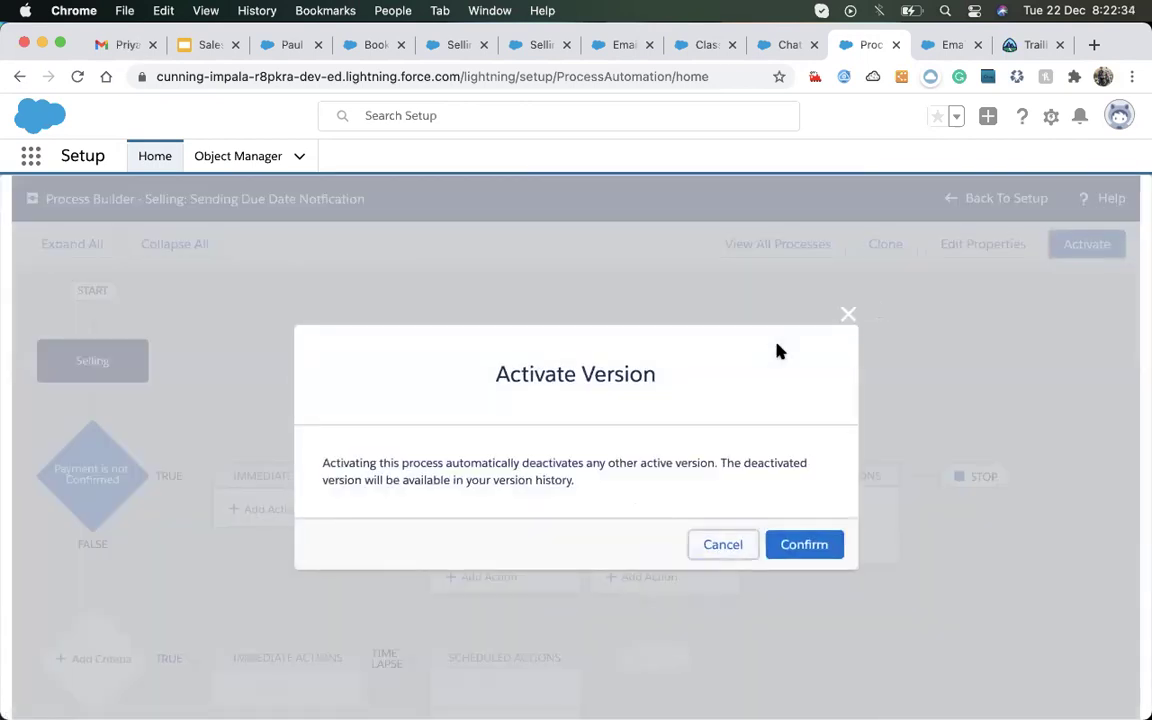
click(797, 542)
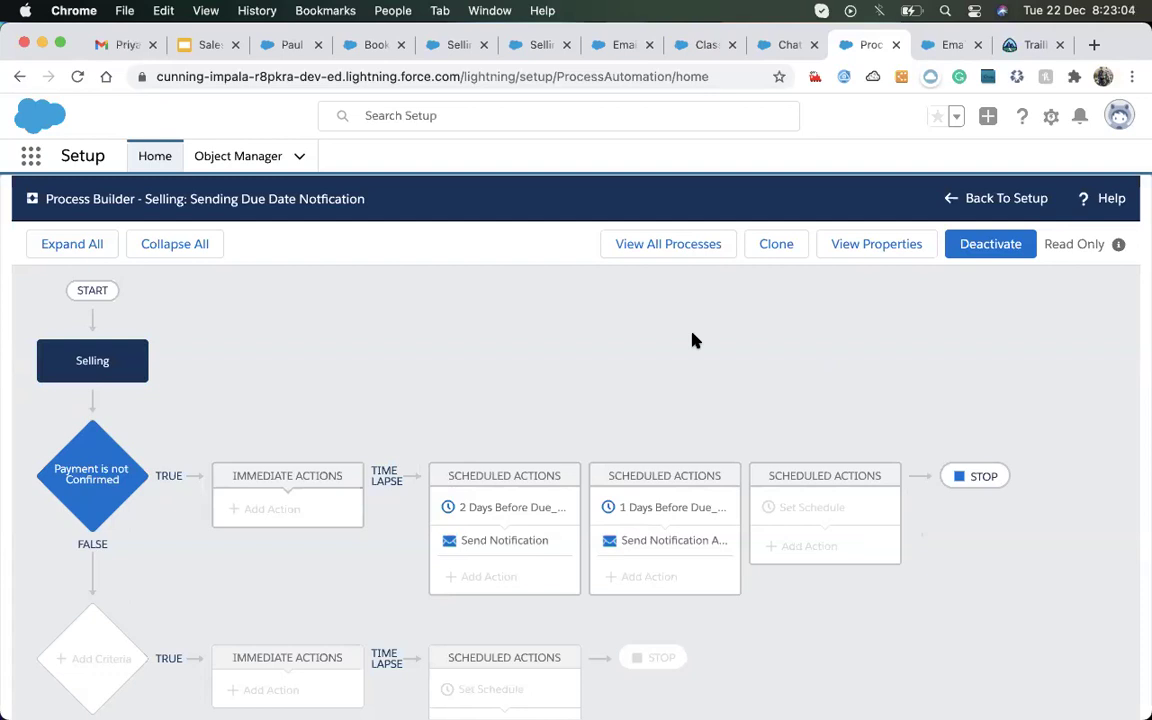
- Review the Selling object's setting for when the process starts, and close it without changes
click(105, 350)
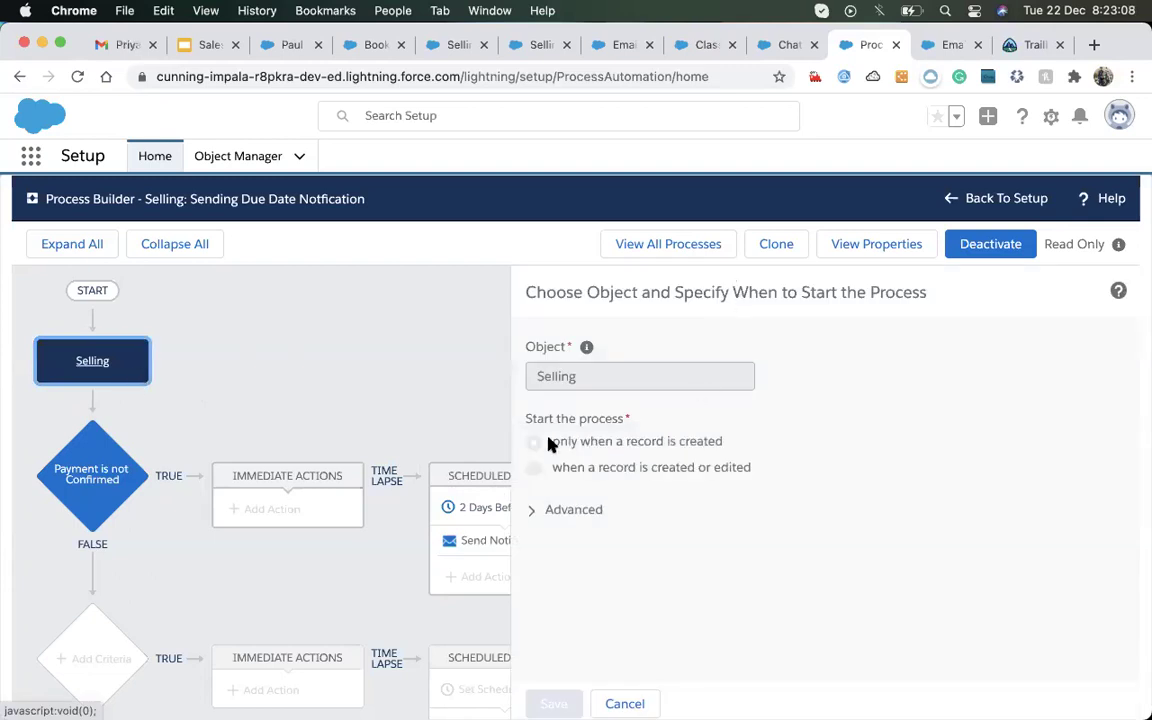
drag(548, 443, 662, 446)
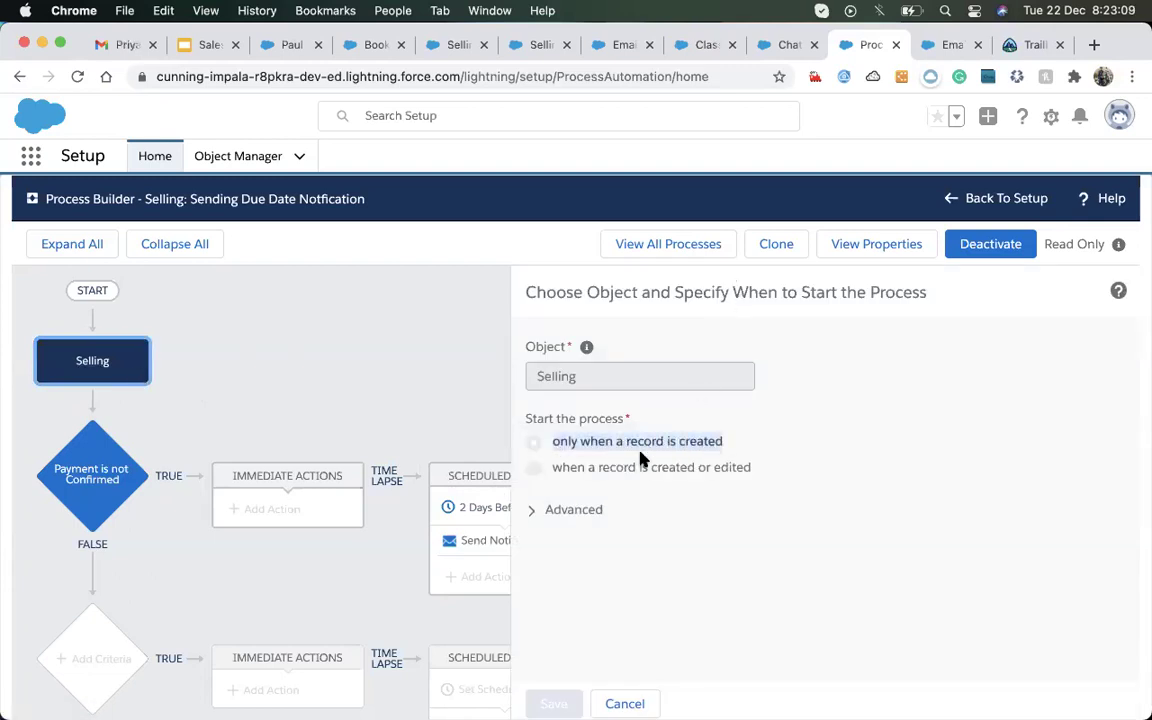
click(597, 344)
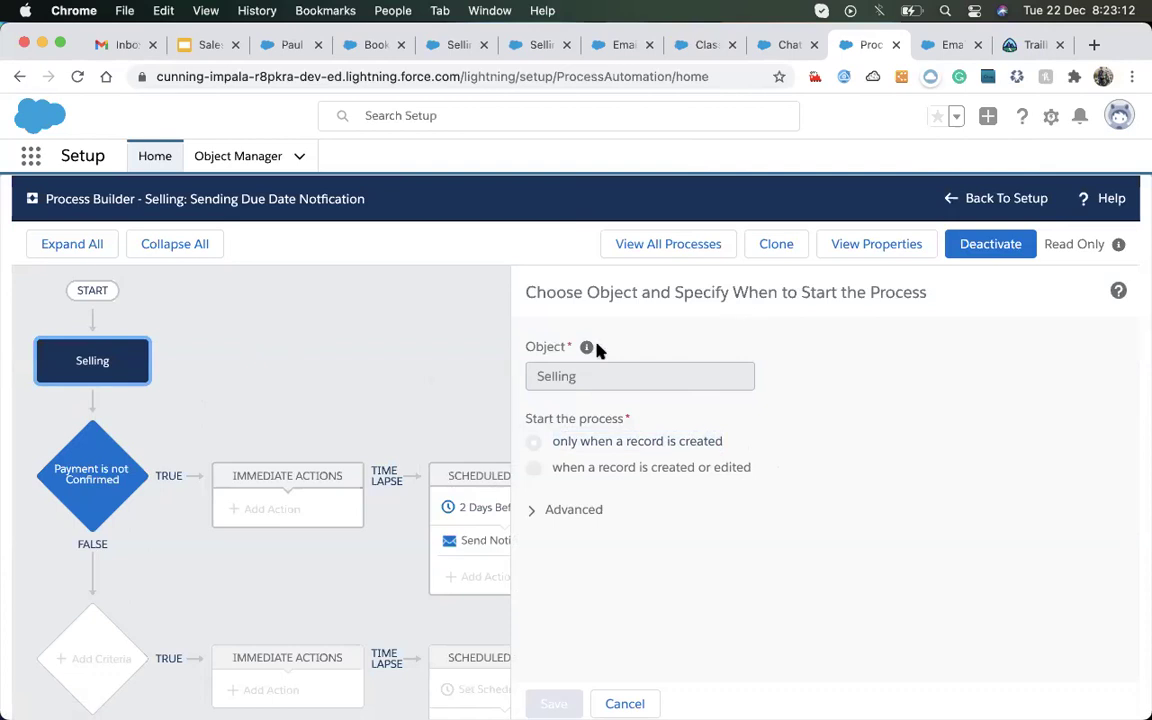
click(617, 702)
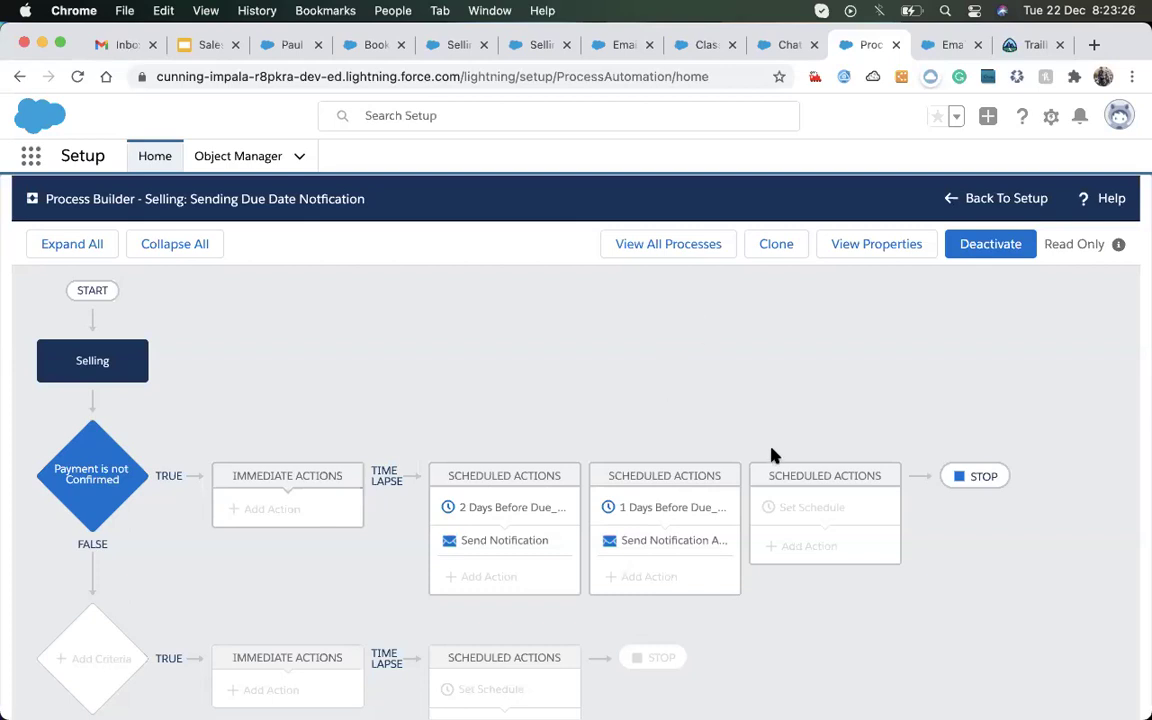
click(90, 372)
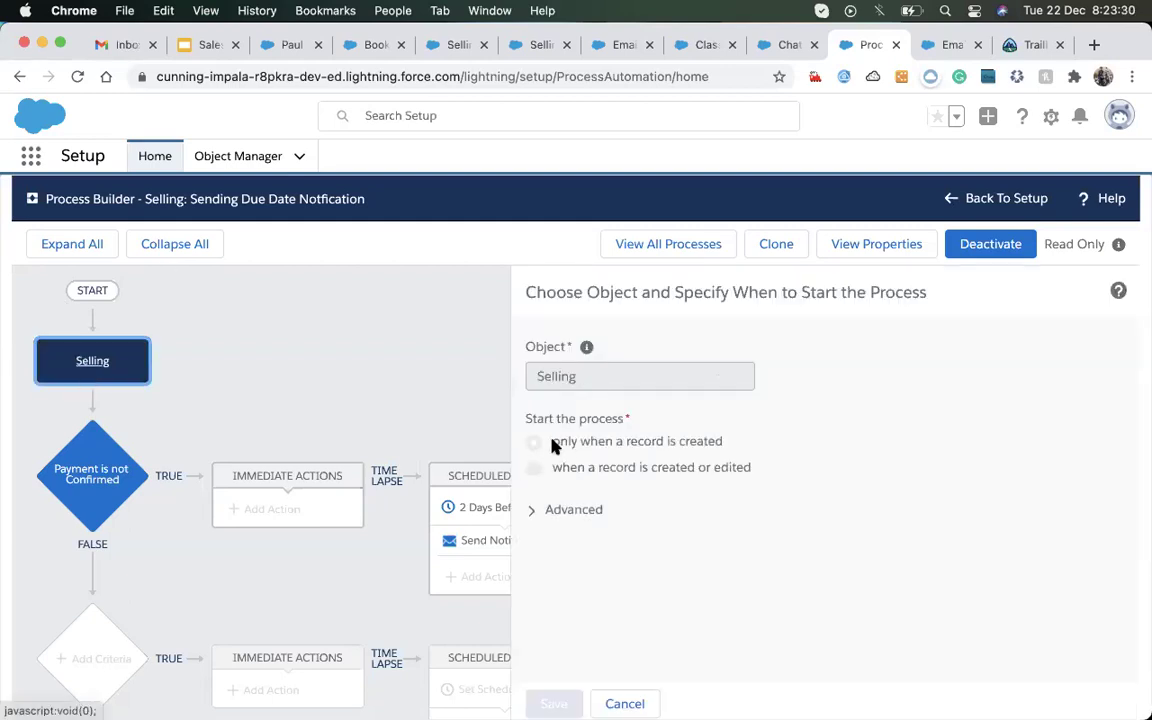
drag(552, 440, 660, 440)
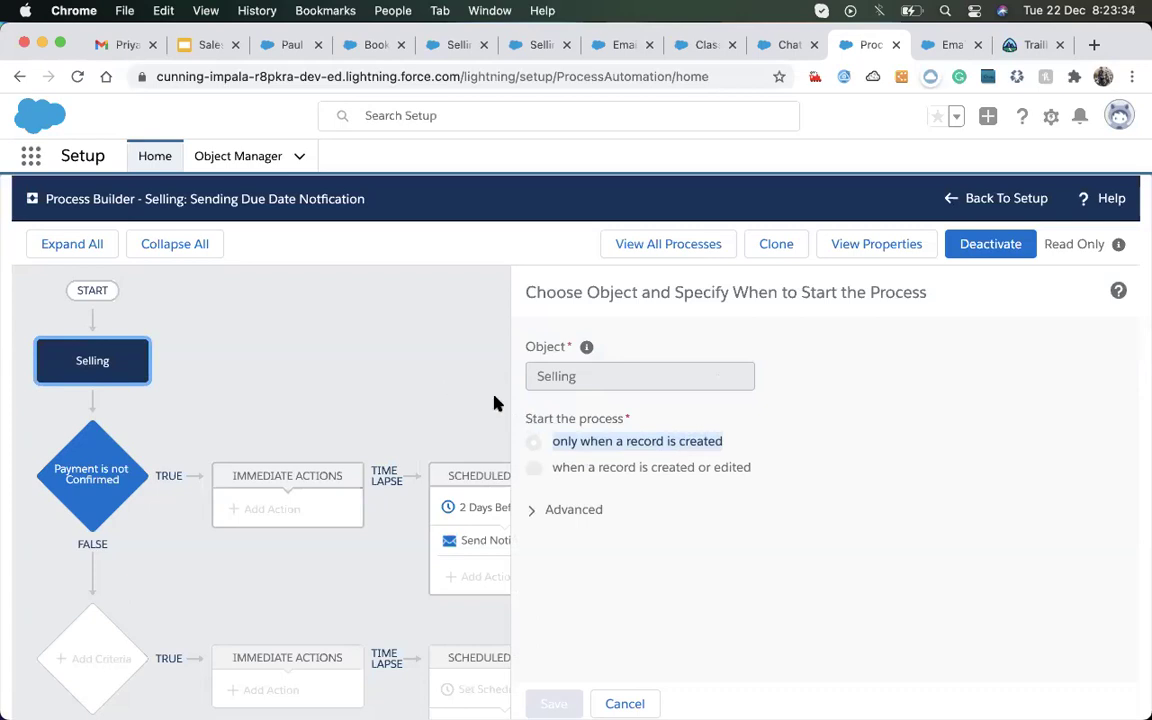
click(620, 703)
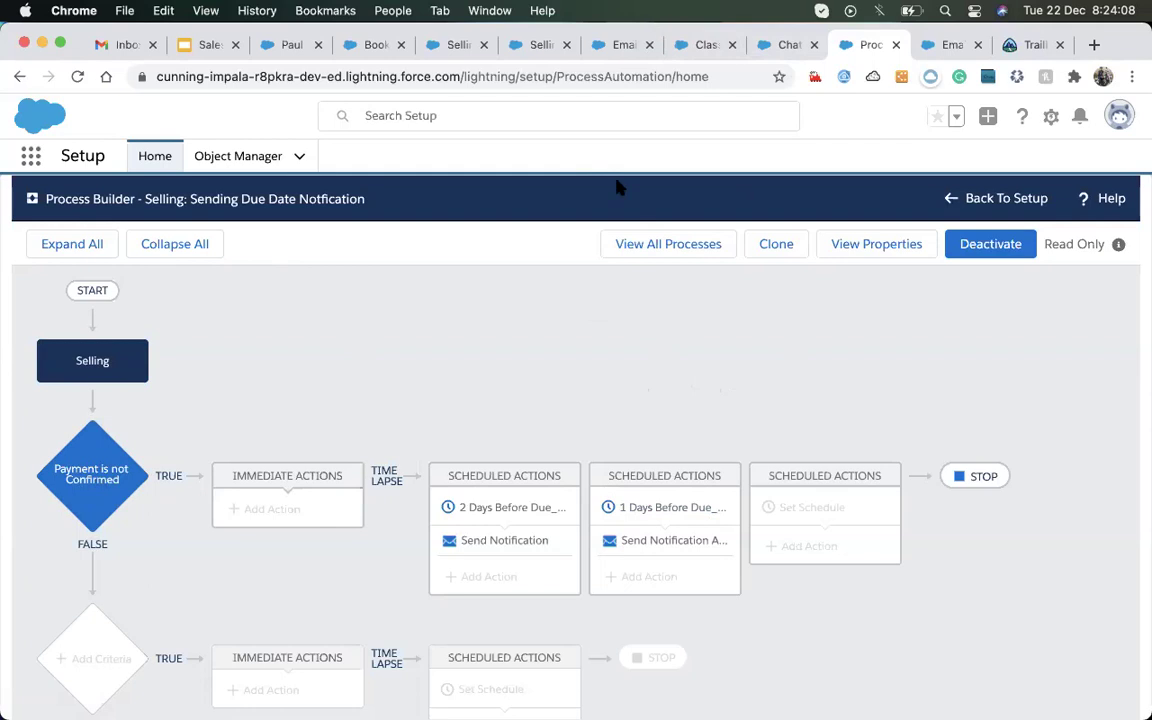
click(538, 47)
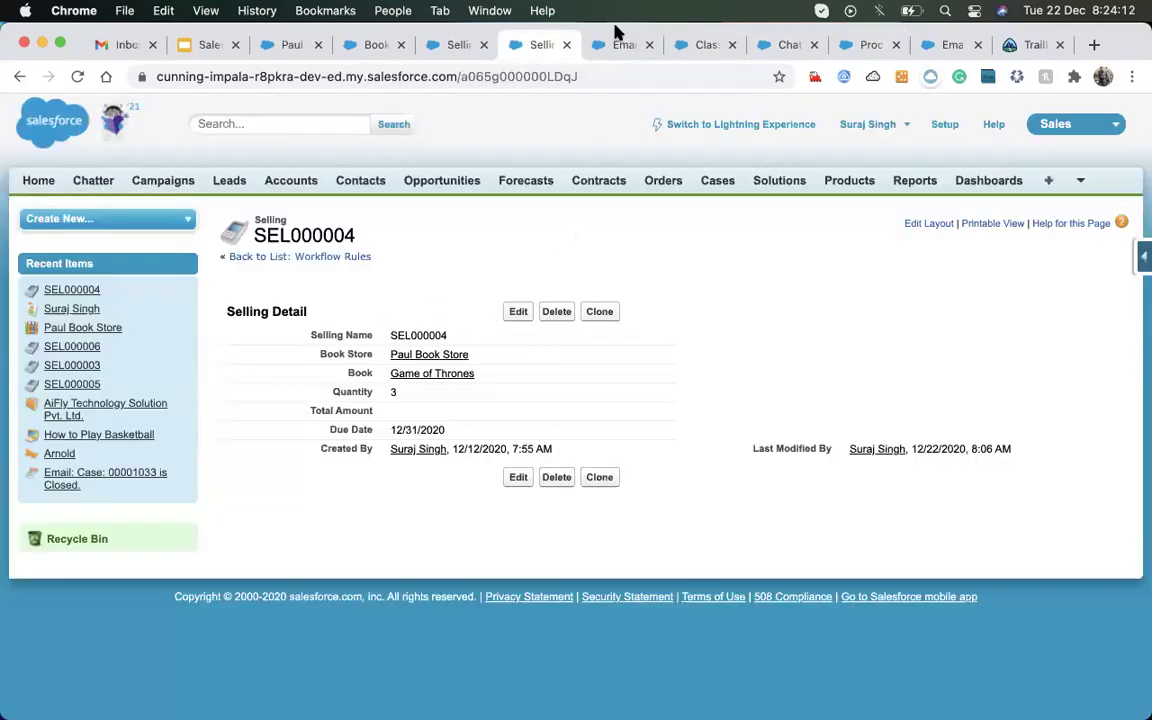
click(455, 46)
click(385, 52)
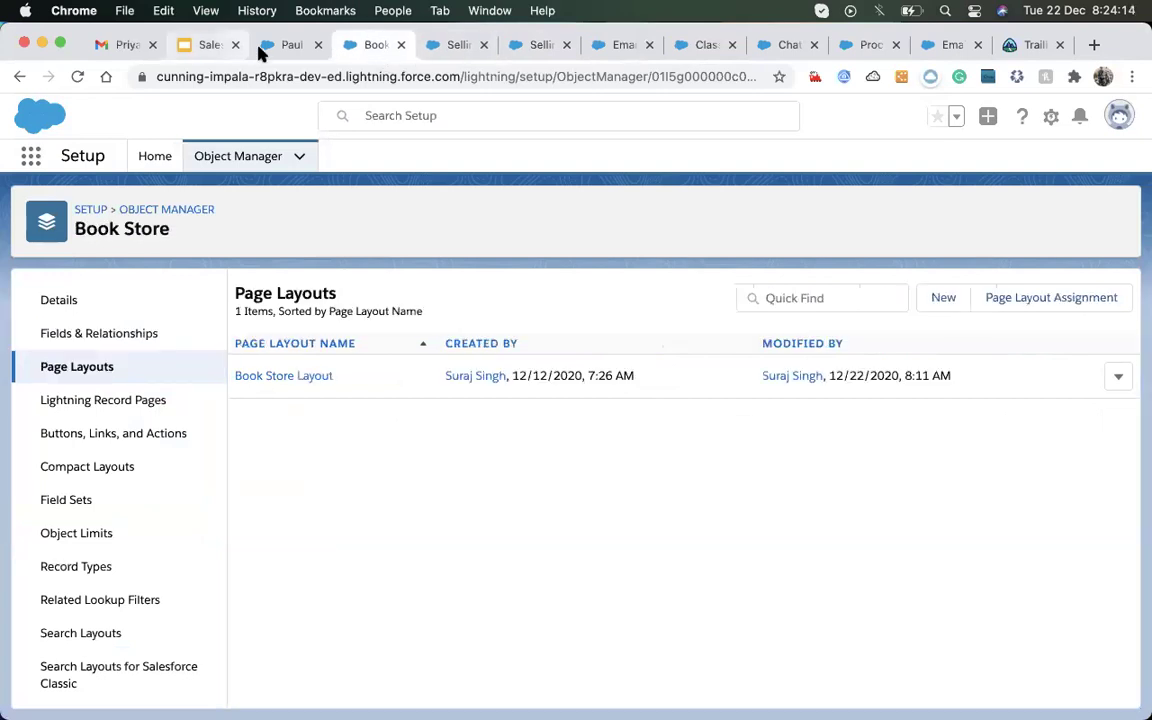
click(288, 46)
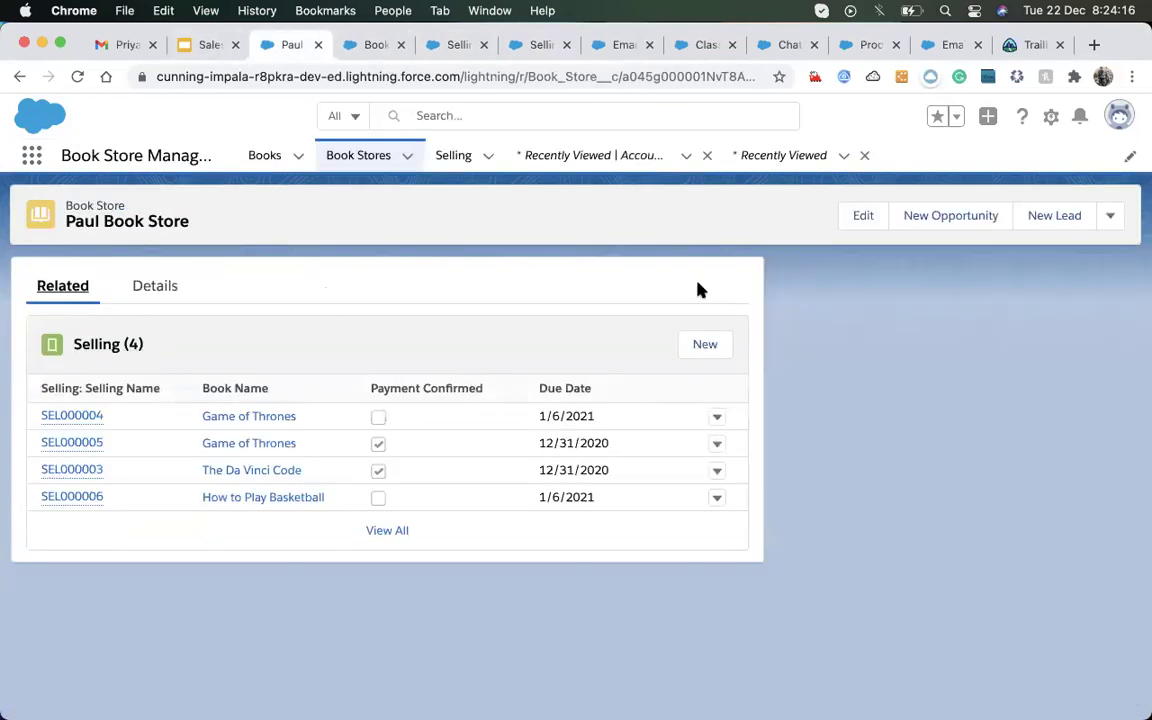
click(704, 344)
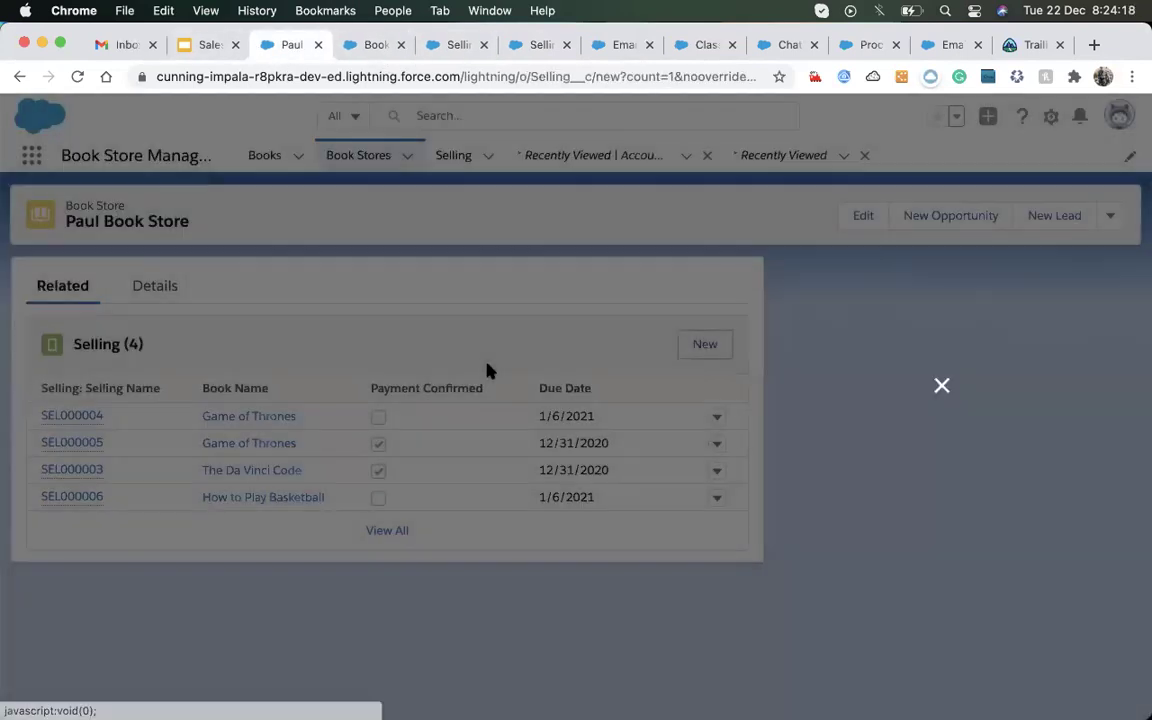
click(347, 371)
click(288, 518)
click(319, 431)
text(8)
click(315, 483)
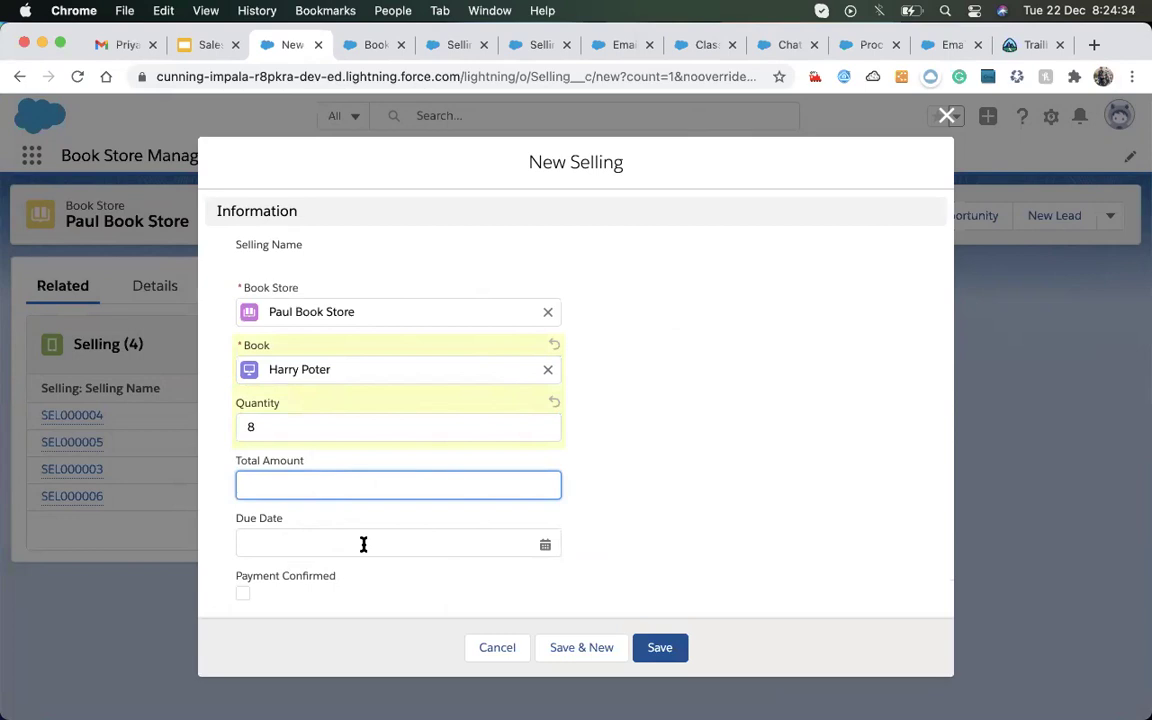
click(946, 115)
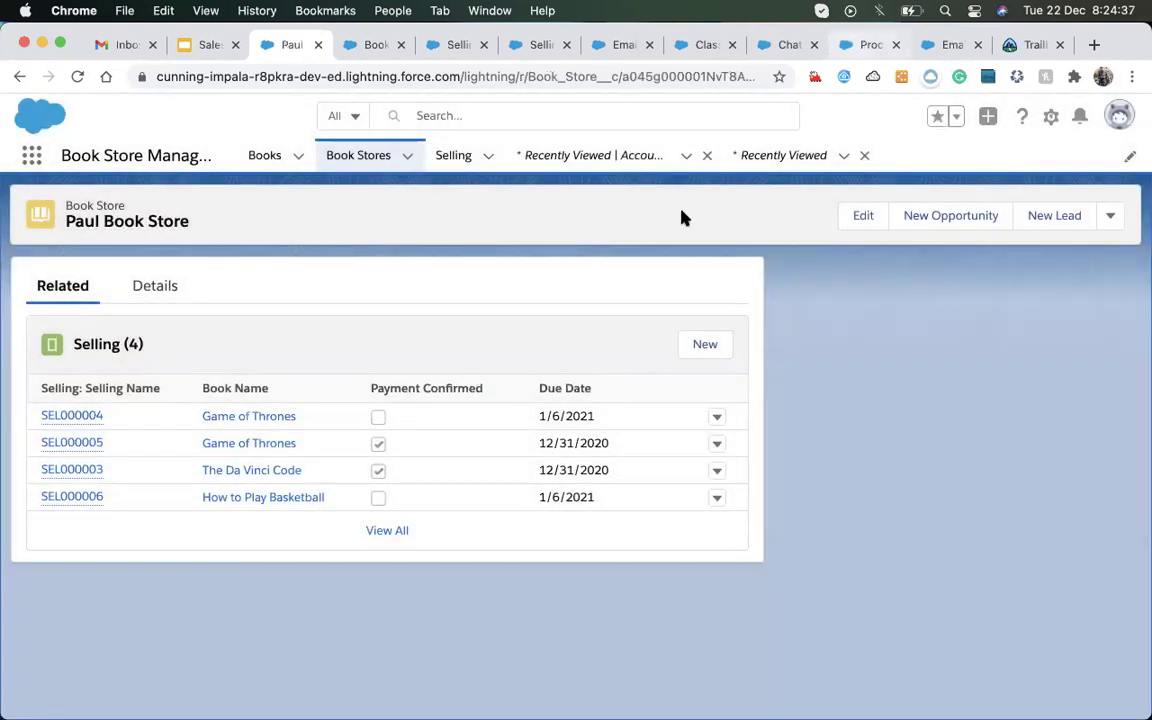
- Return to the process and review the conditions of the Payment is not Confirmed criteria
click(870, 44)
scroll(154, 458, down, 1)
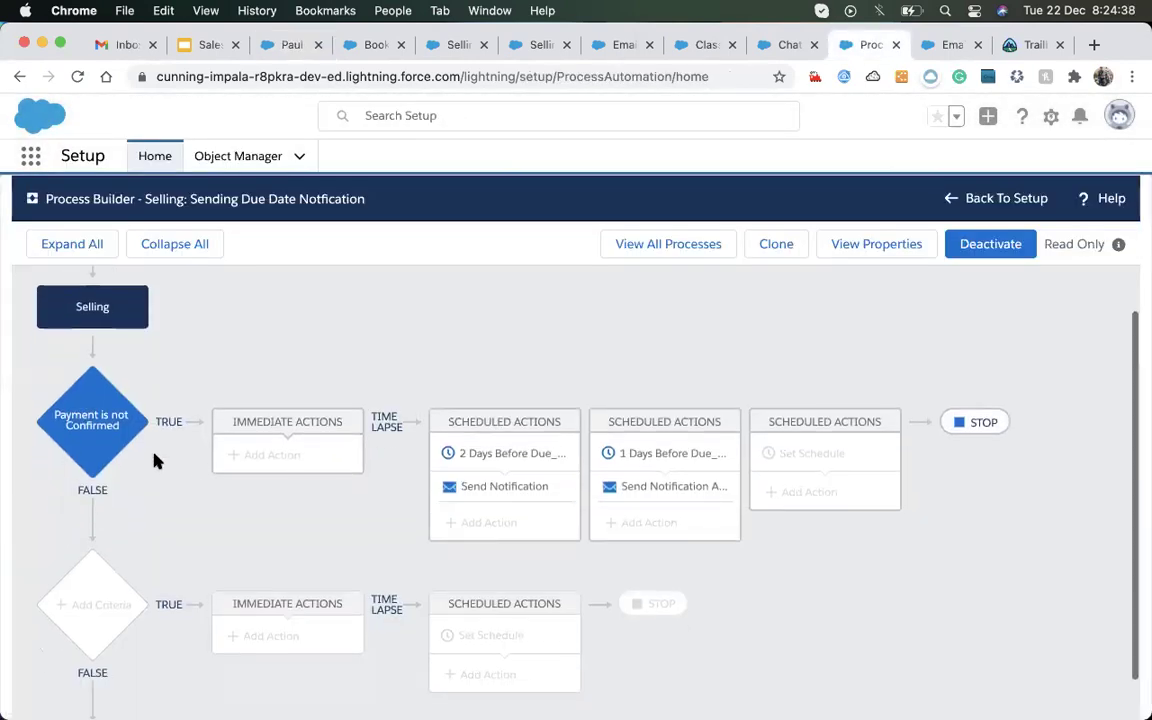
click(108, 443)
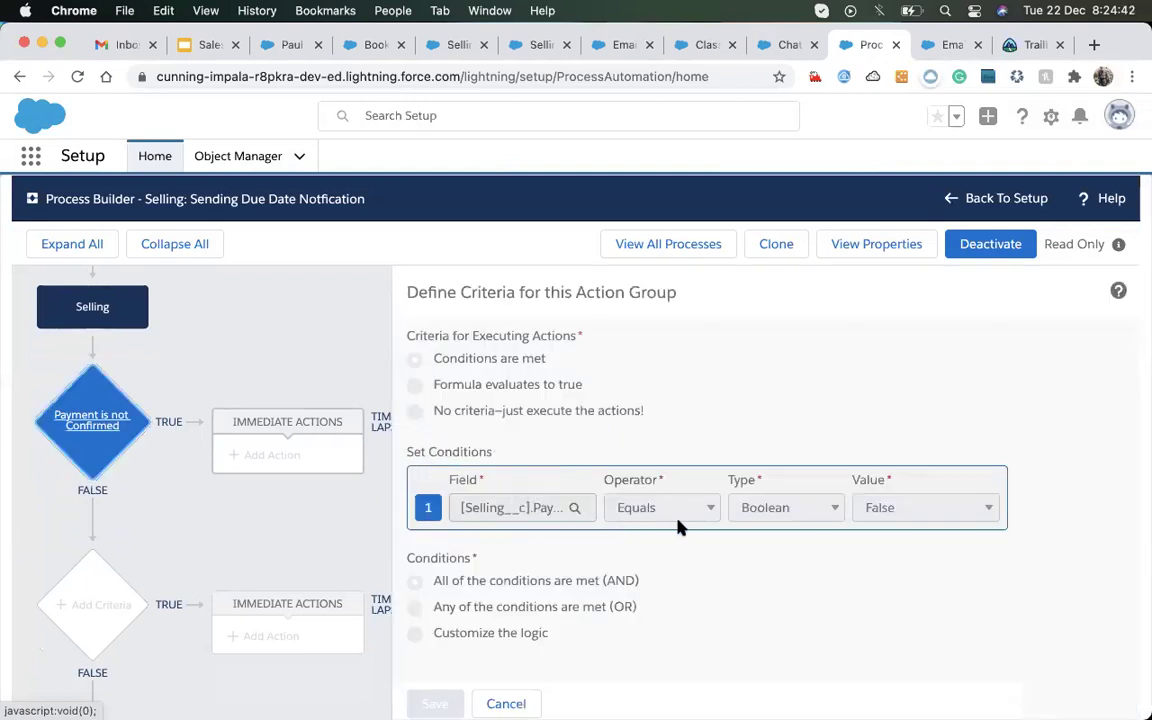
scroll(188, 390, up, 1)
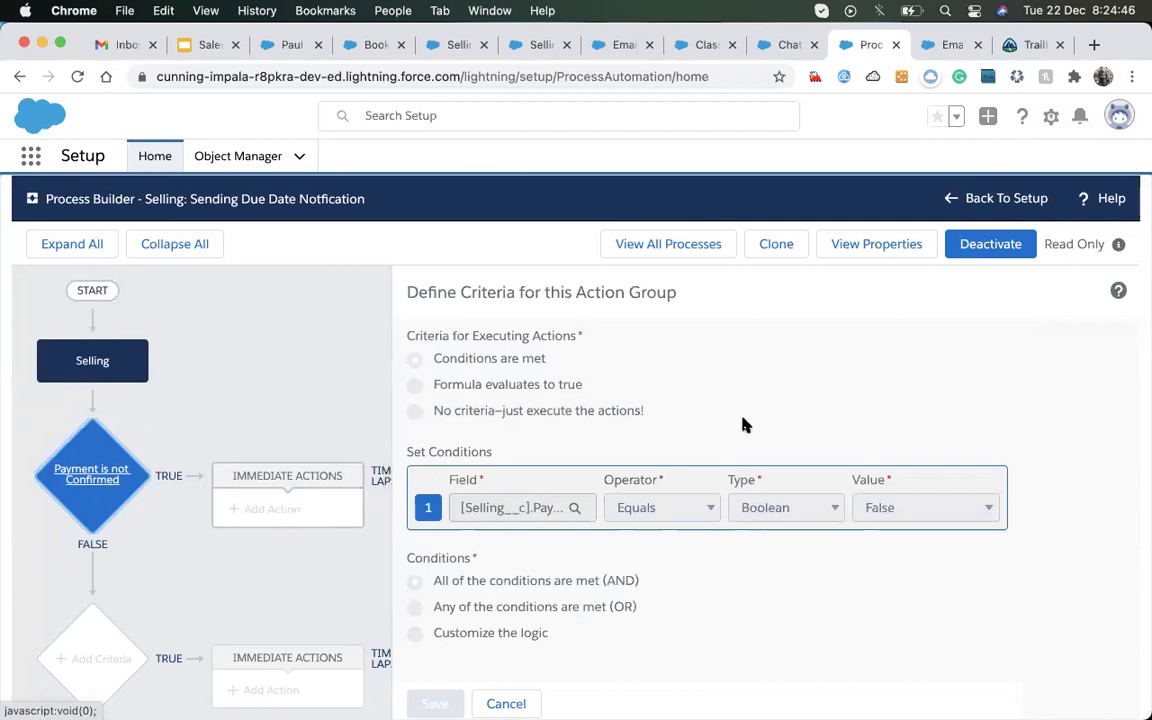
scroll(250, 533, down, 1)
scroll(250, 533, down, 2)
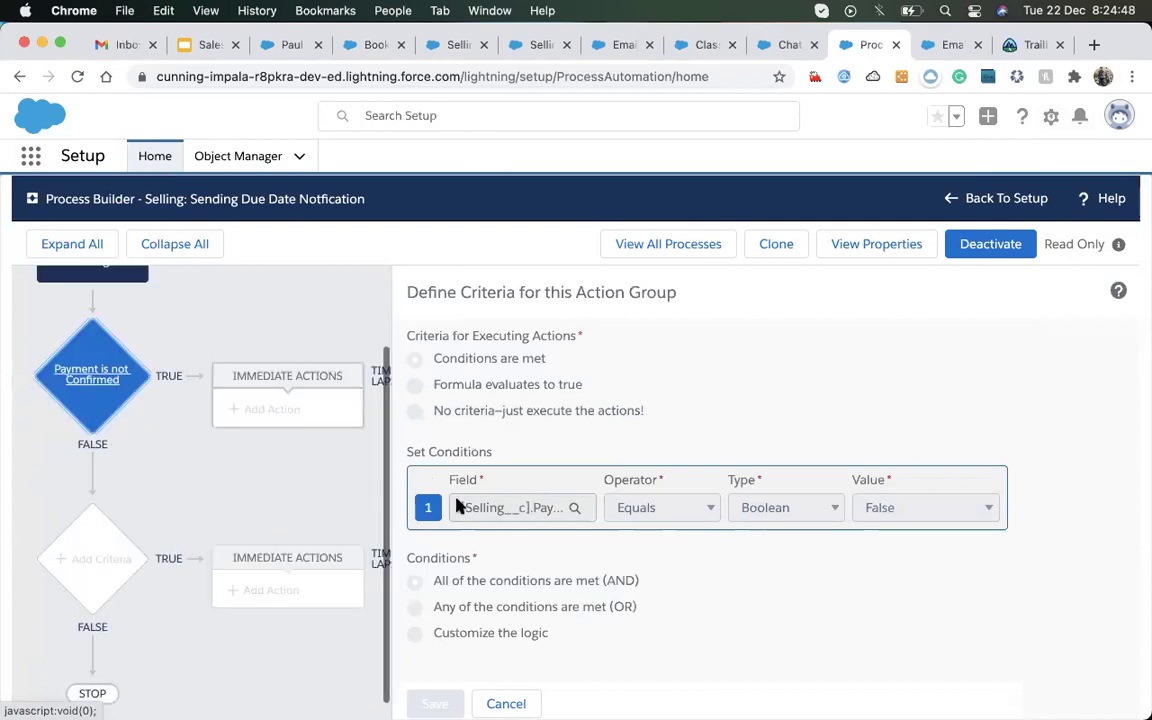
scroll(643, 457, up, 2)
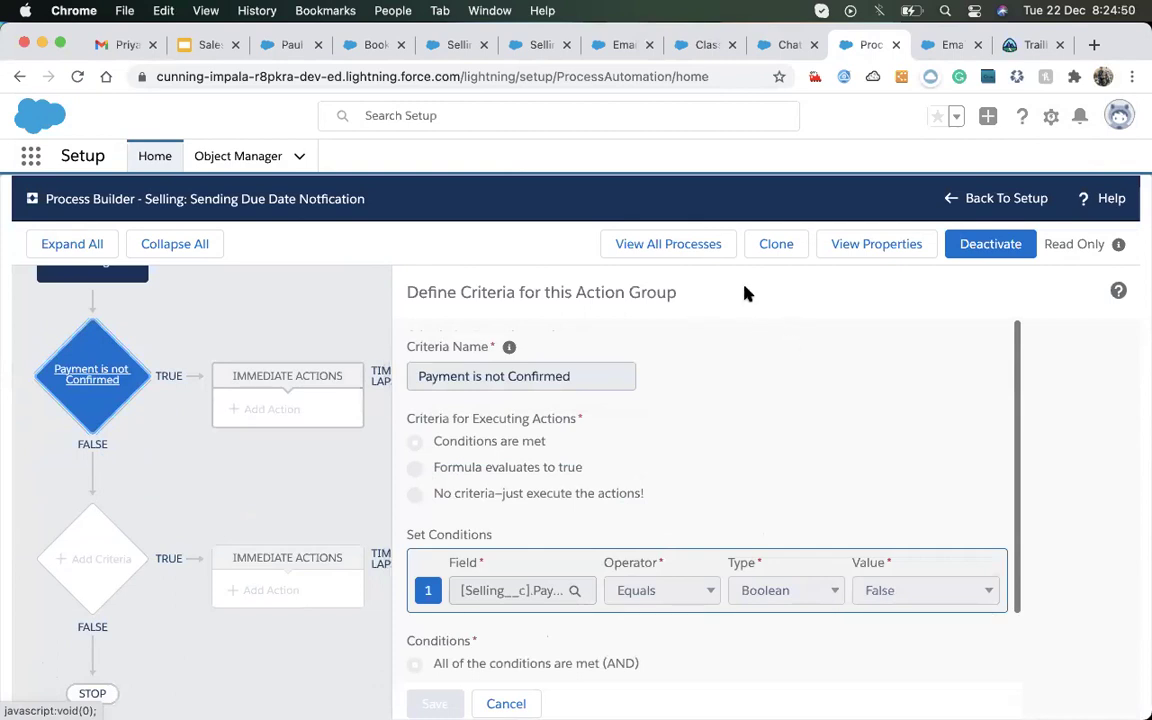
- Clone the active process and add an Update Records immediate action to the Payment is not Confirmed criteria
scroll(298, 460, up, 2)
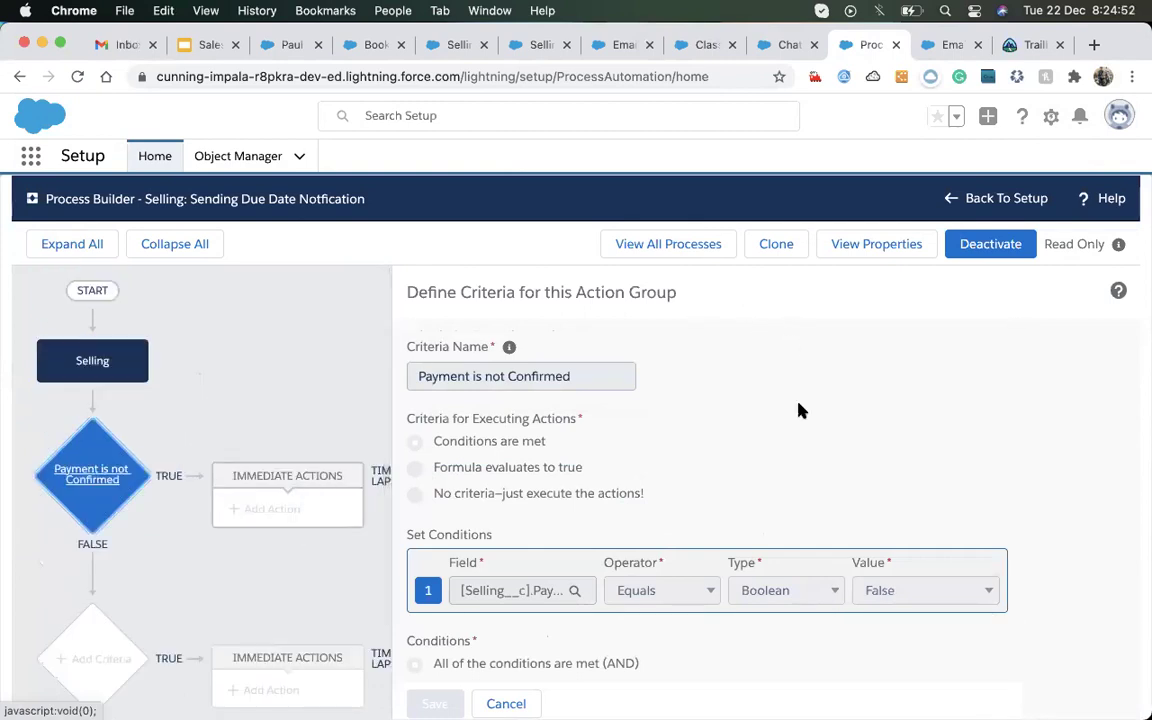
click(775, 250)
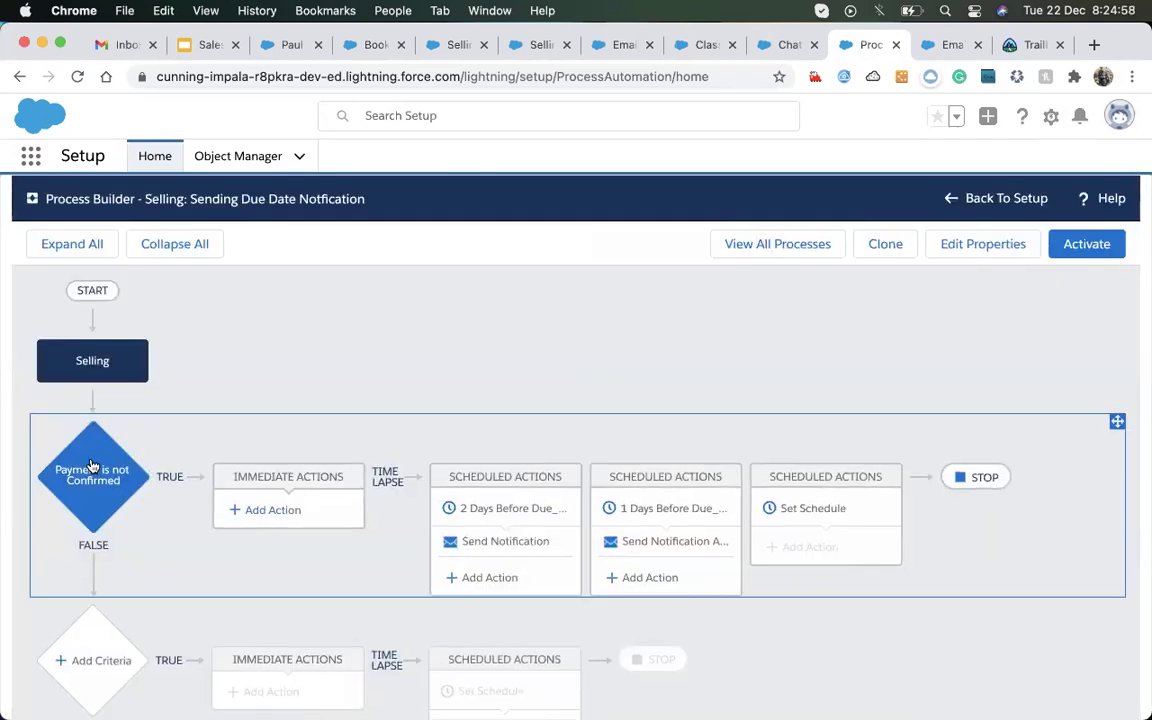
click(301, 508)
click(600, 376)
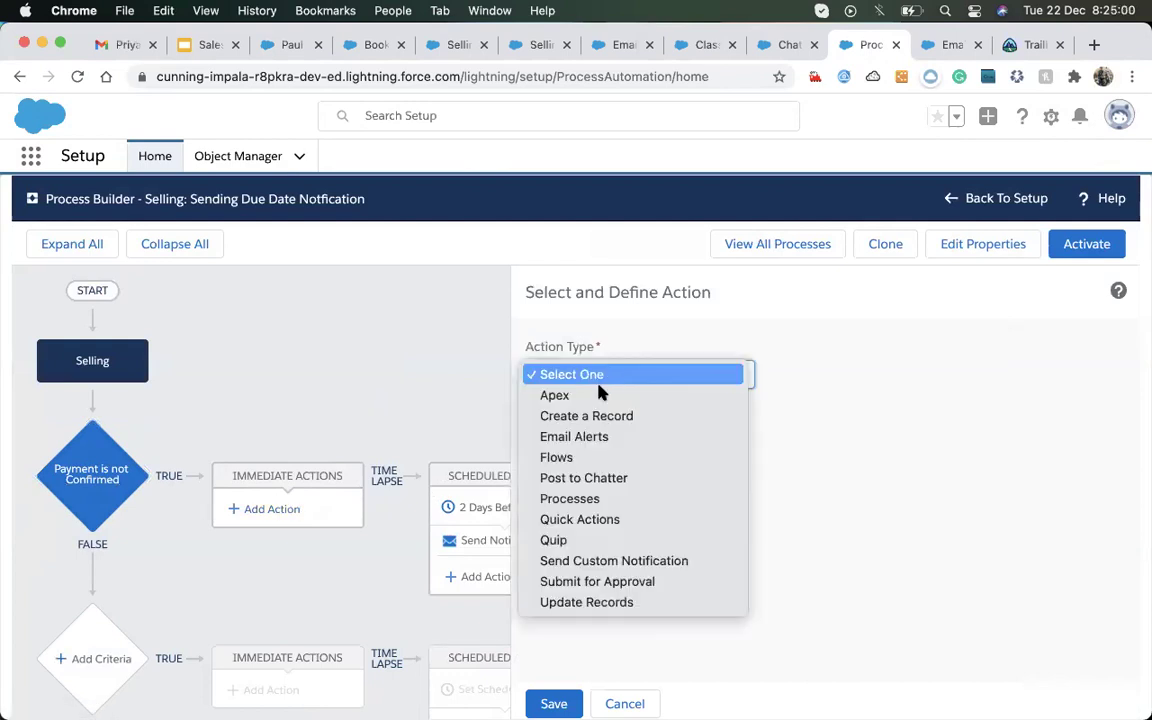
click(578, 603)
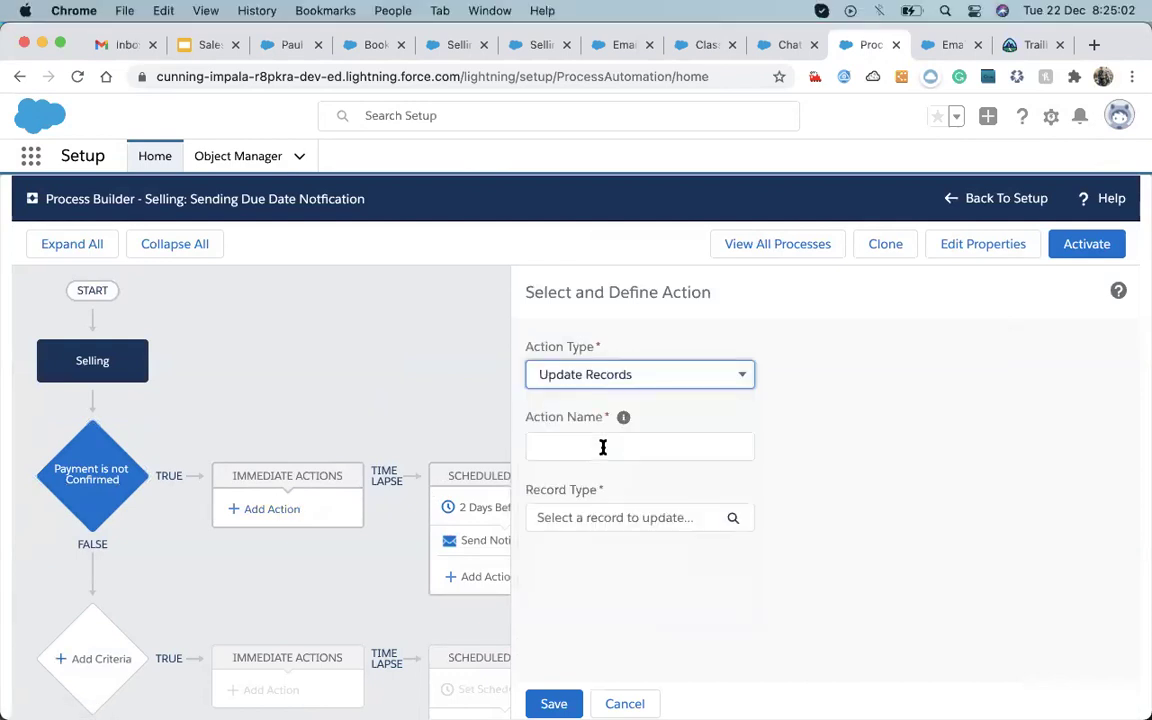
- Name the action "Update the Due date from parent BookStore" and target the Selling__c record that started the process
click(585, 449)
text(Updat)
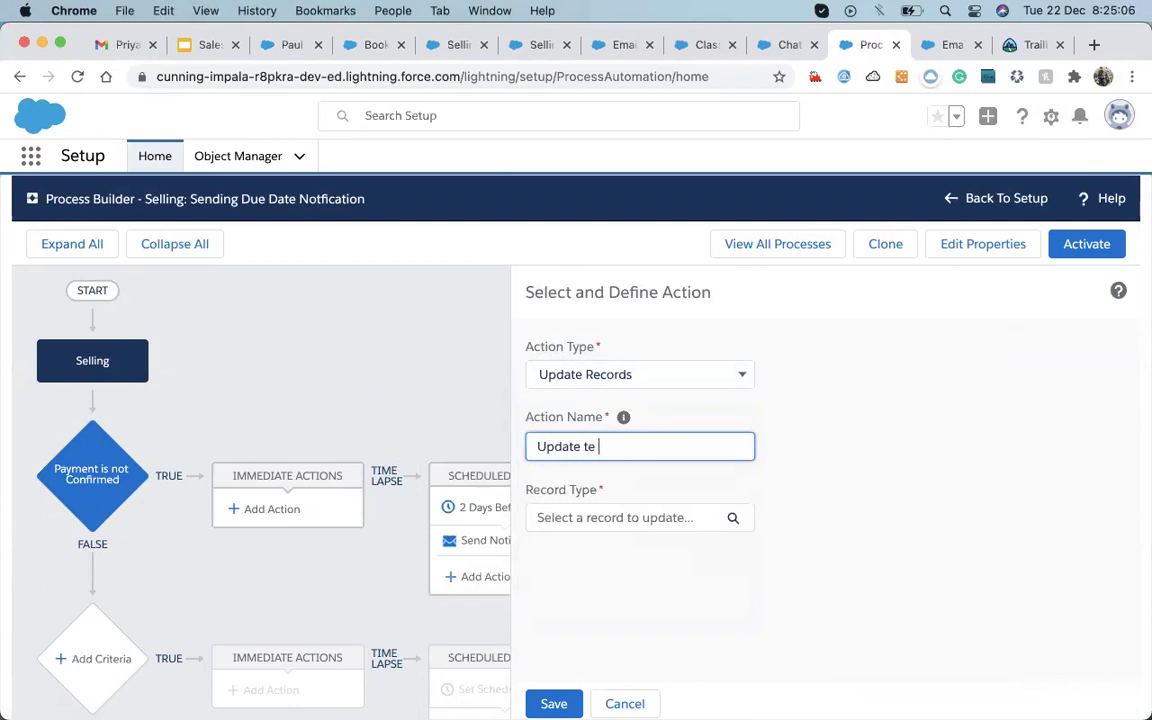
text(e the Due date from pa)
text(rent Book)
text(Store)
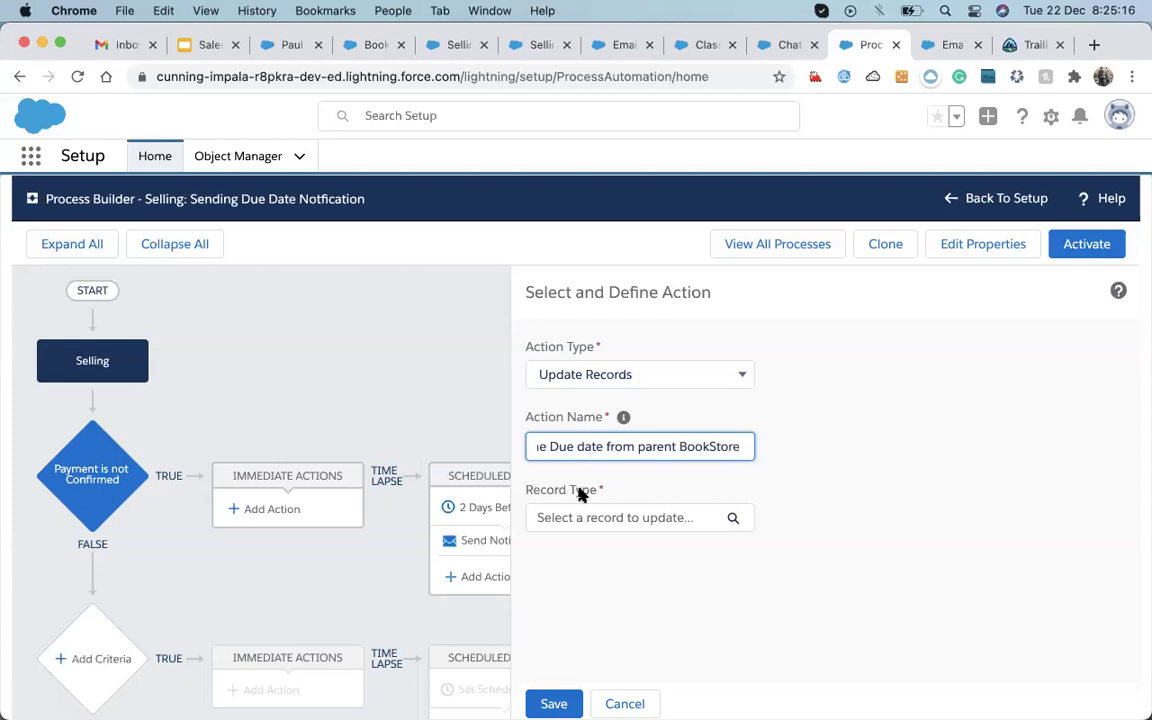
click(589, 522)
click(333, 401)
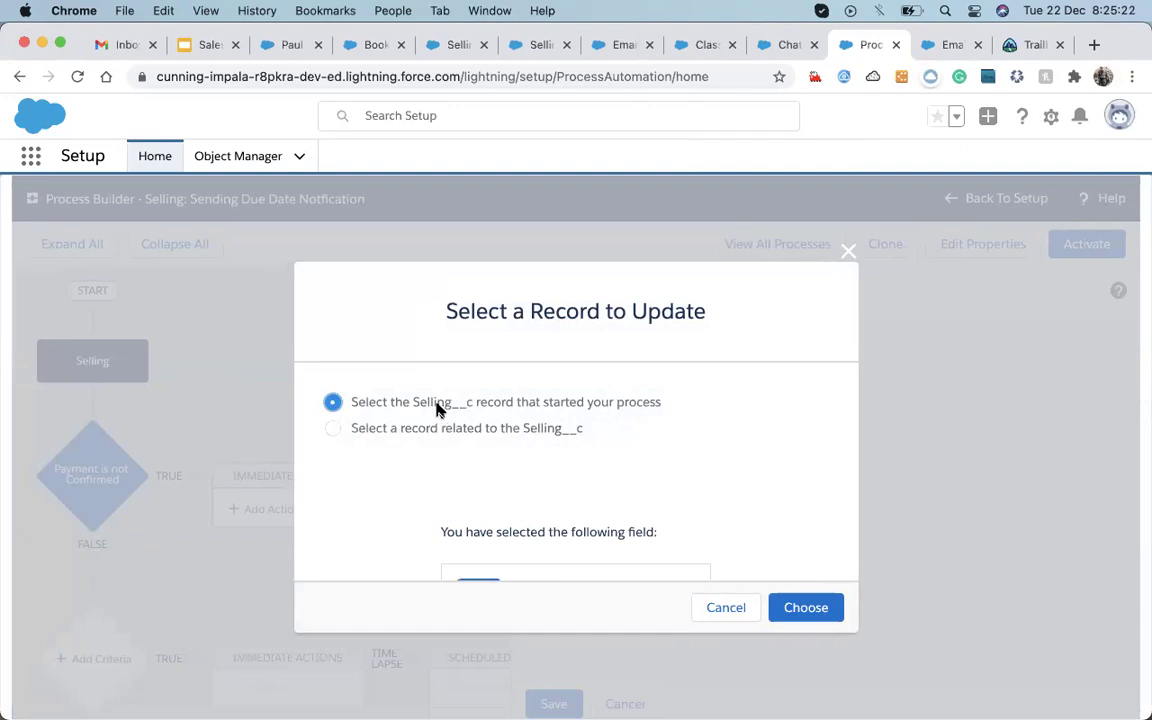
click(813, 611)
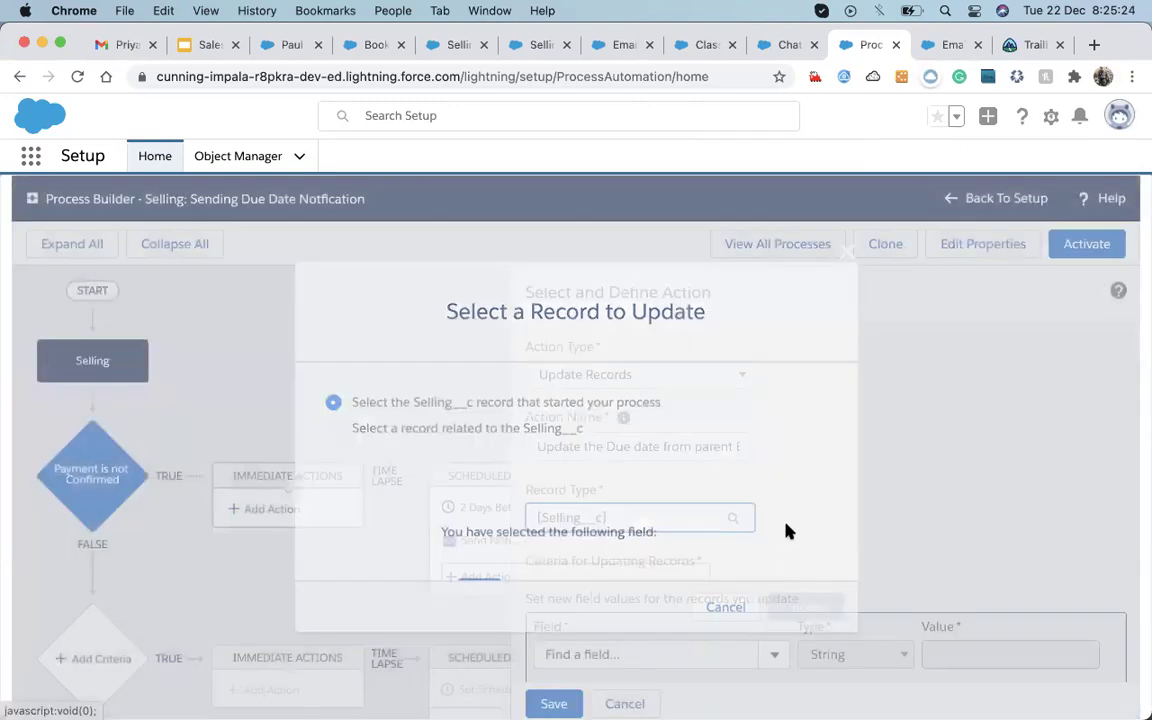
- Choose Due Date as the field to update, with type Formula, and start its formula with TODAY() +
click(635, 594)
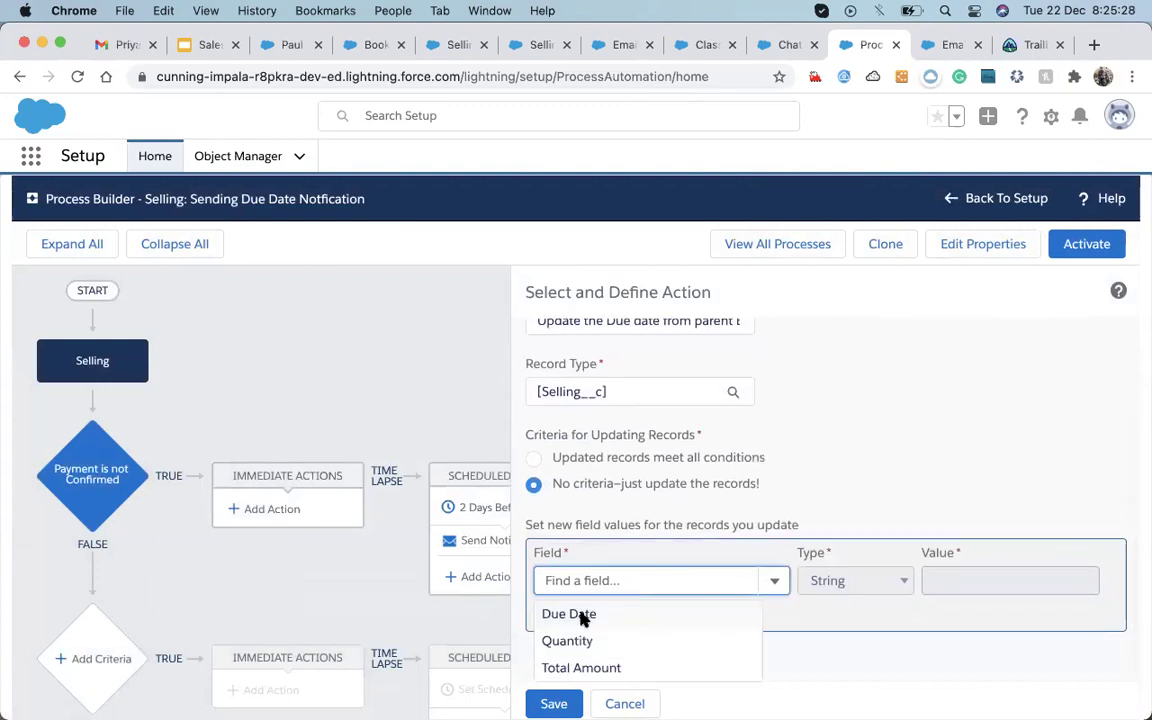
click(590, 613)
click(857, 595)
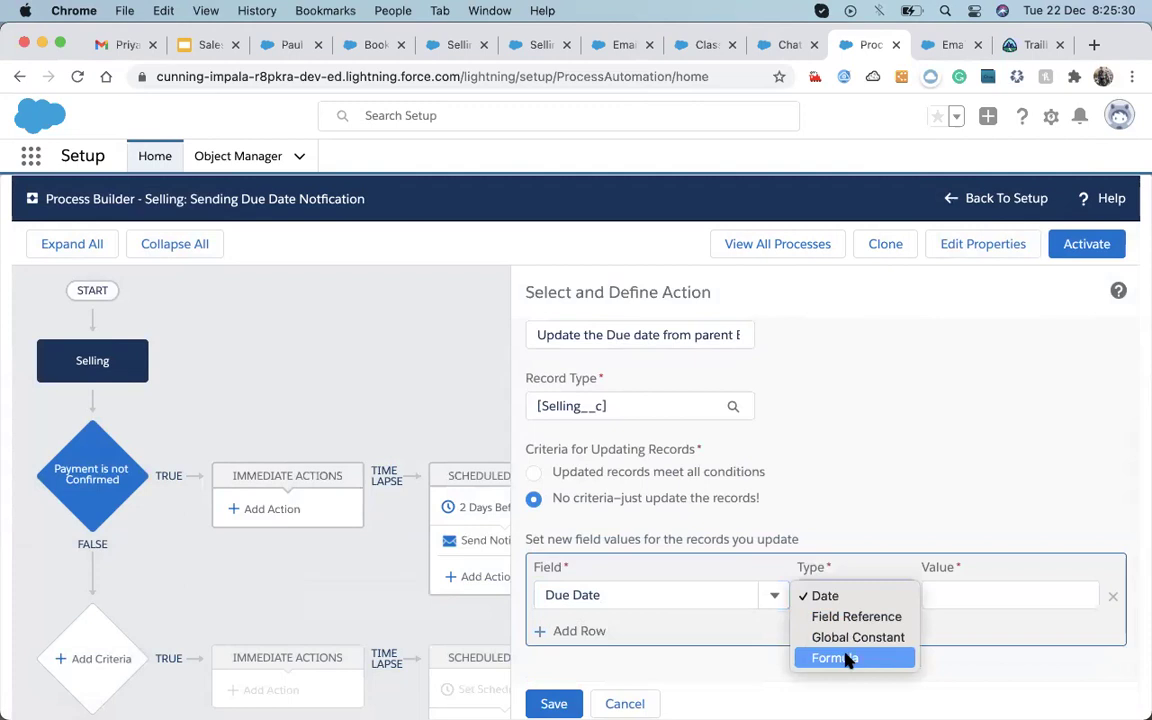
click(834, 657)
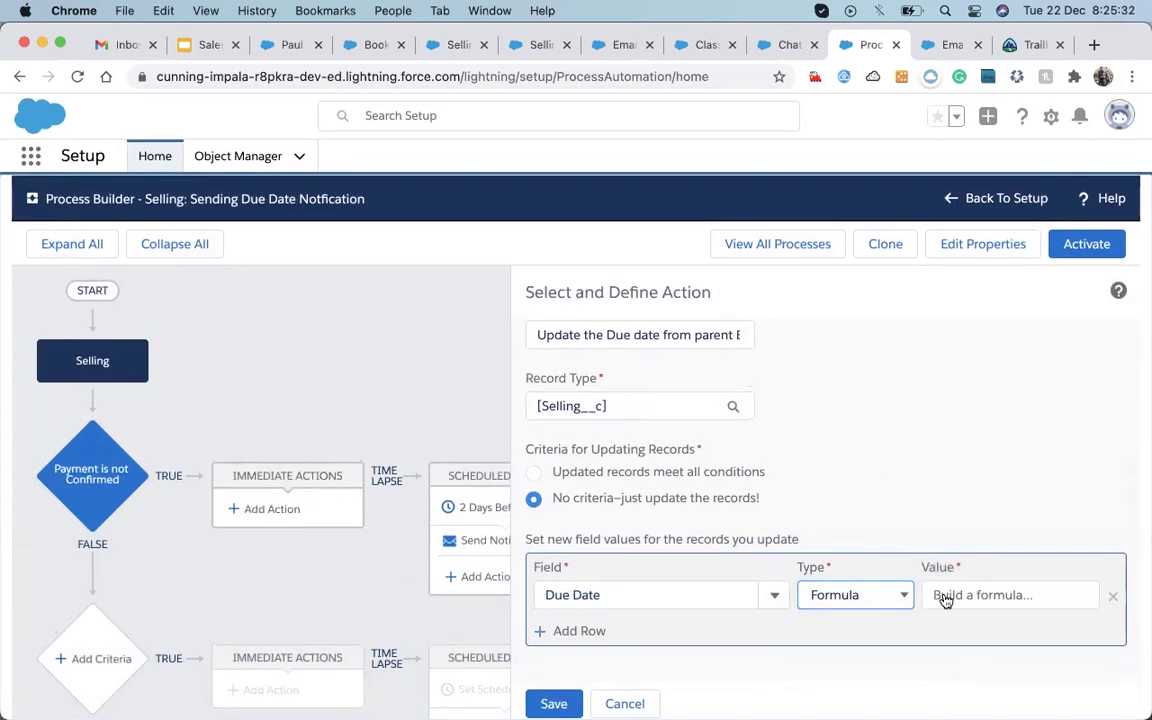
click(941, 594)
scroll(663, 468, down, 3)
click(628, 470)
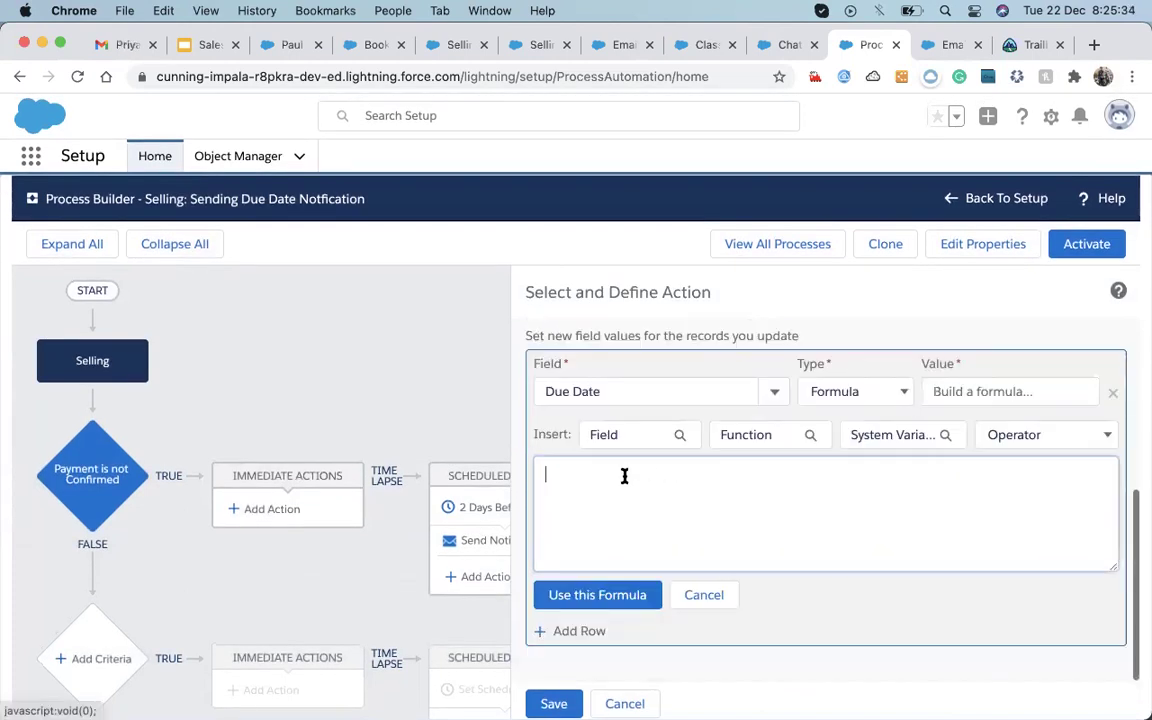
text(TODAY() +)
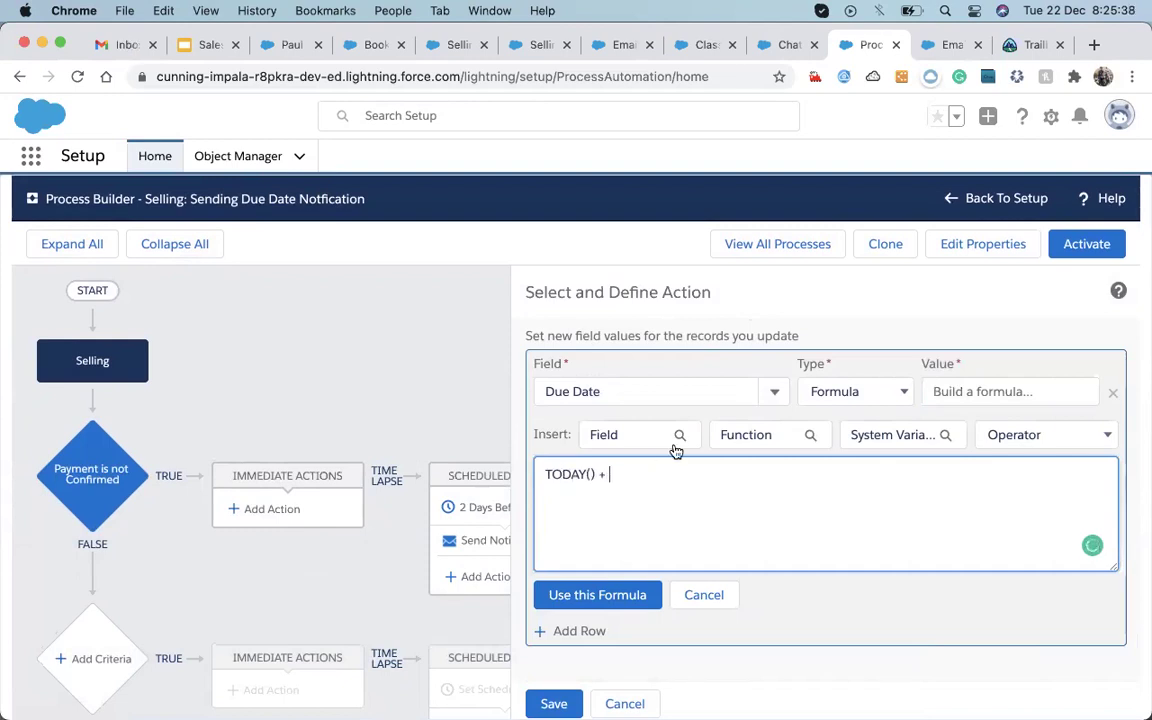
- Complete the formula with the Selling's Book Store field Default Number of Due Days and apply it
click(654, 436)
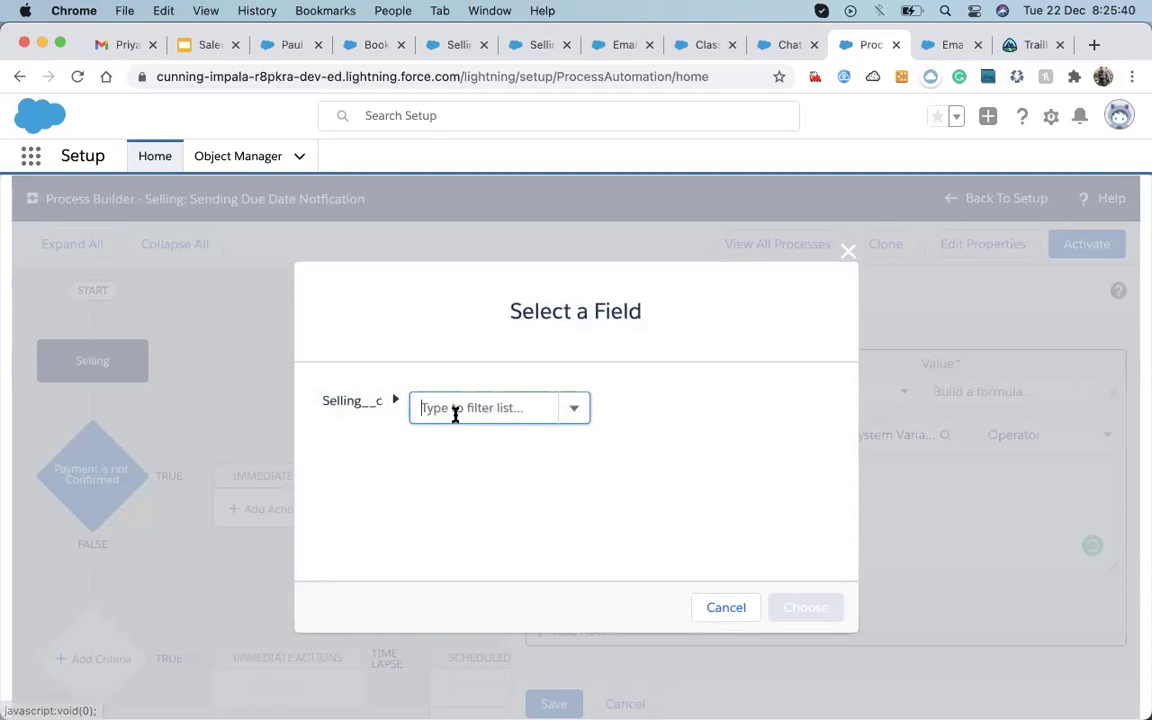
click(524, 410)
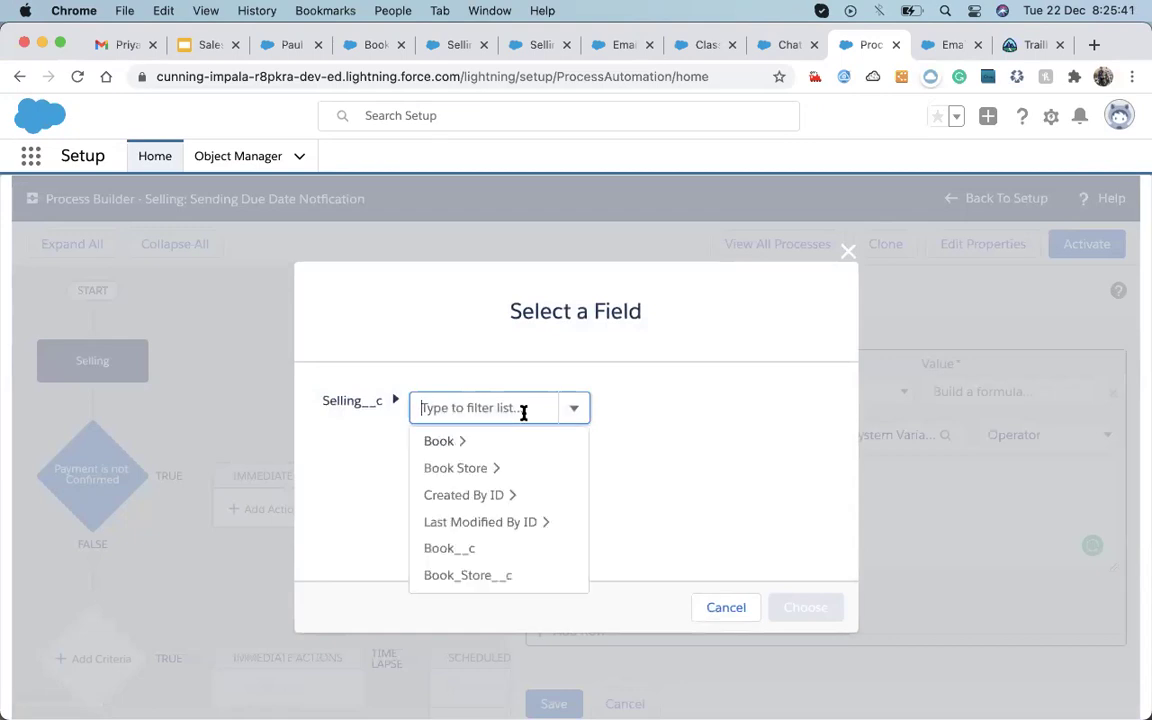
click(494, 470)
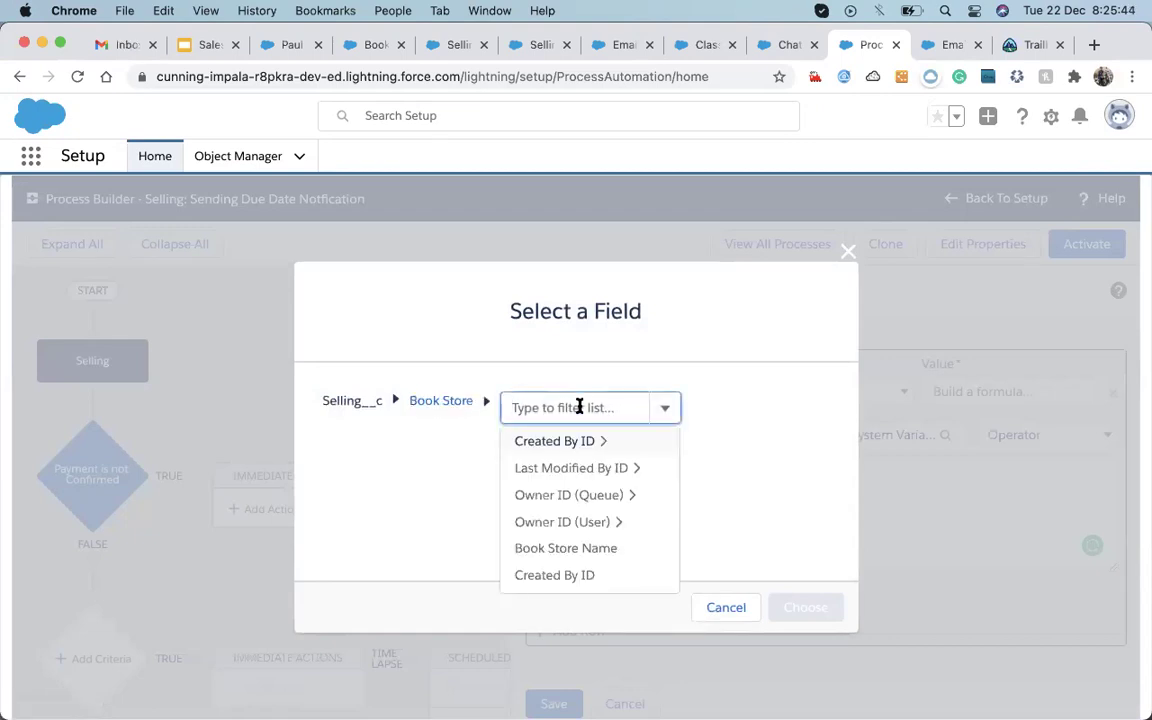
scroll(579, 540, down, 5)
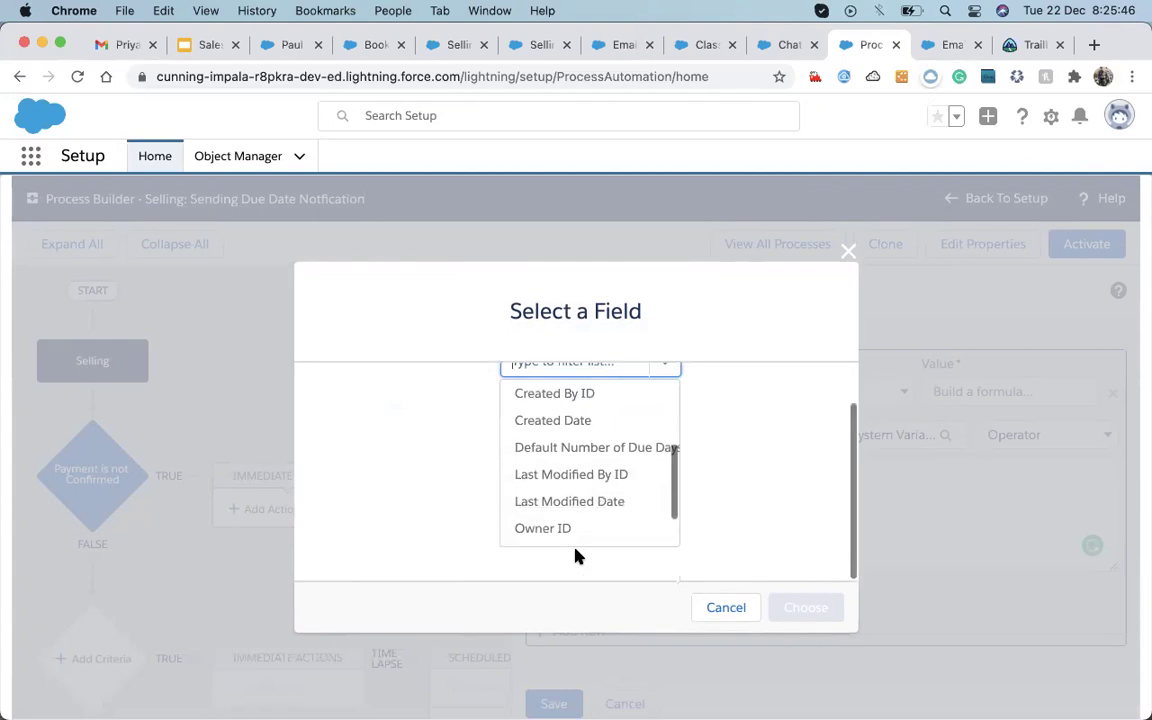
click(569, 450)
click(800, 607)
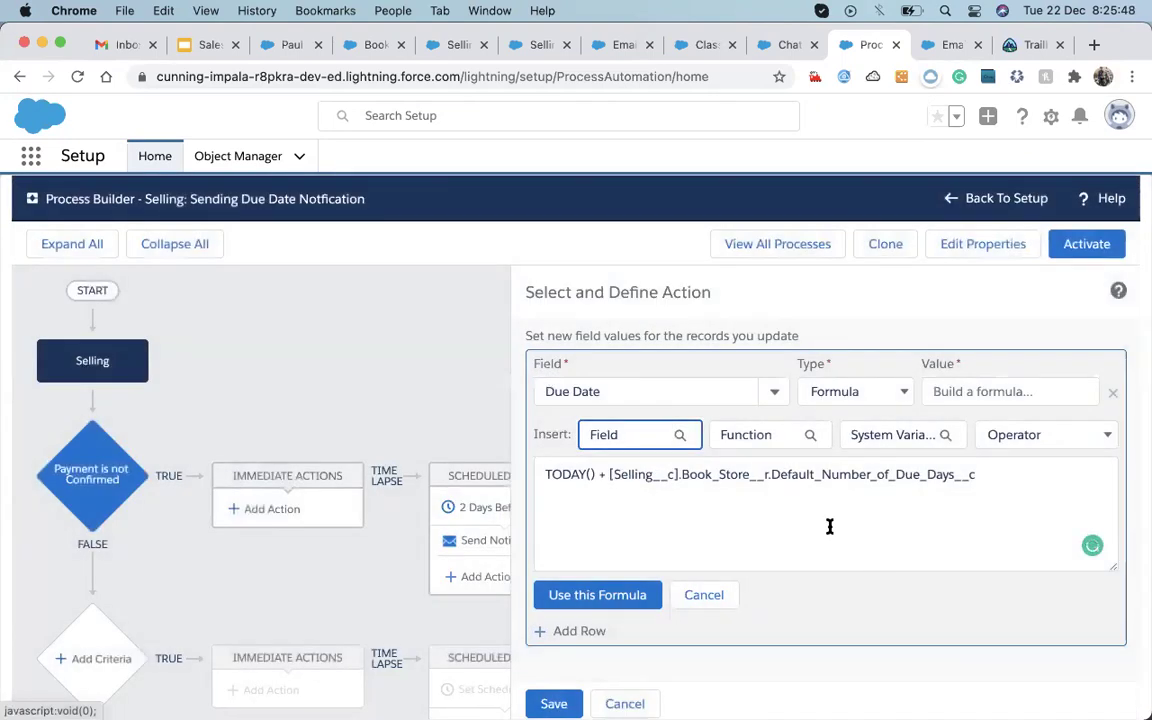
click(622, 590)
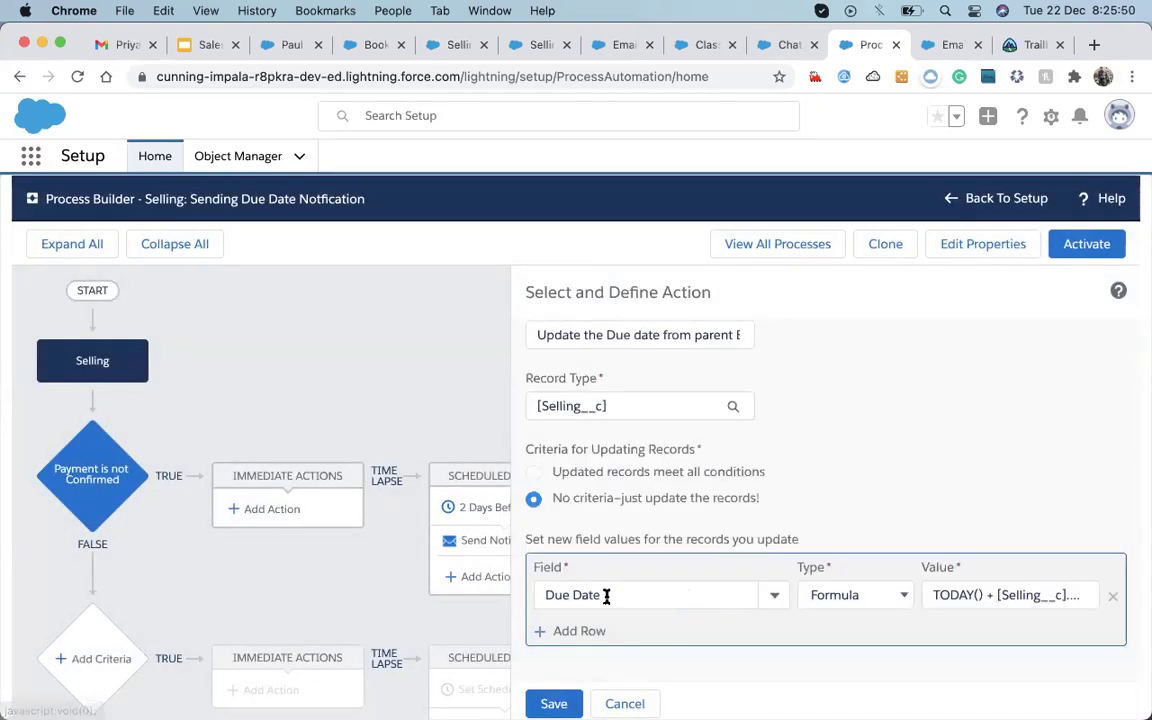
- Save the due date update action, activate the process version and confirm the activation
click(556, 703)
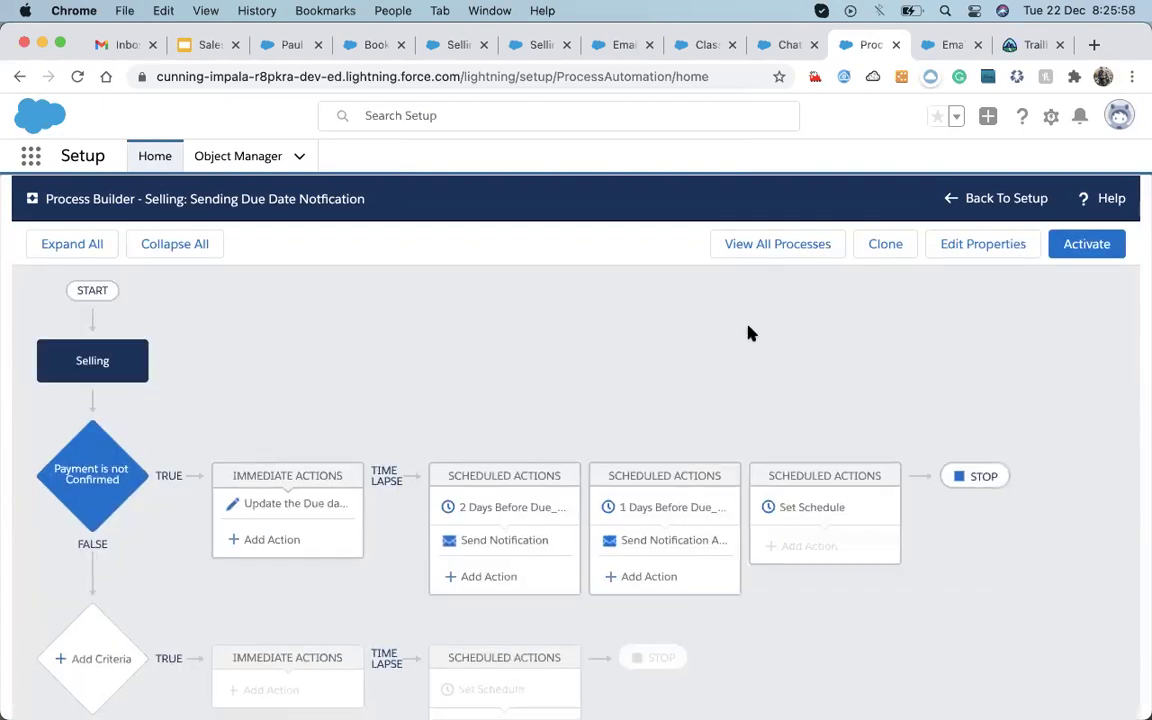
click(1060, 246)
click(789, 562)
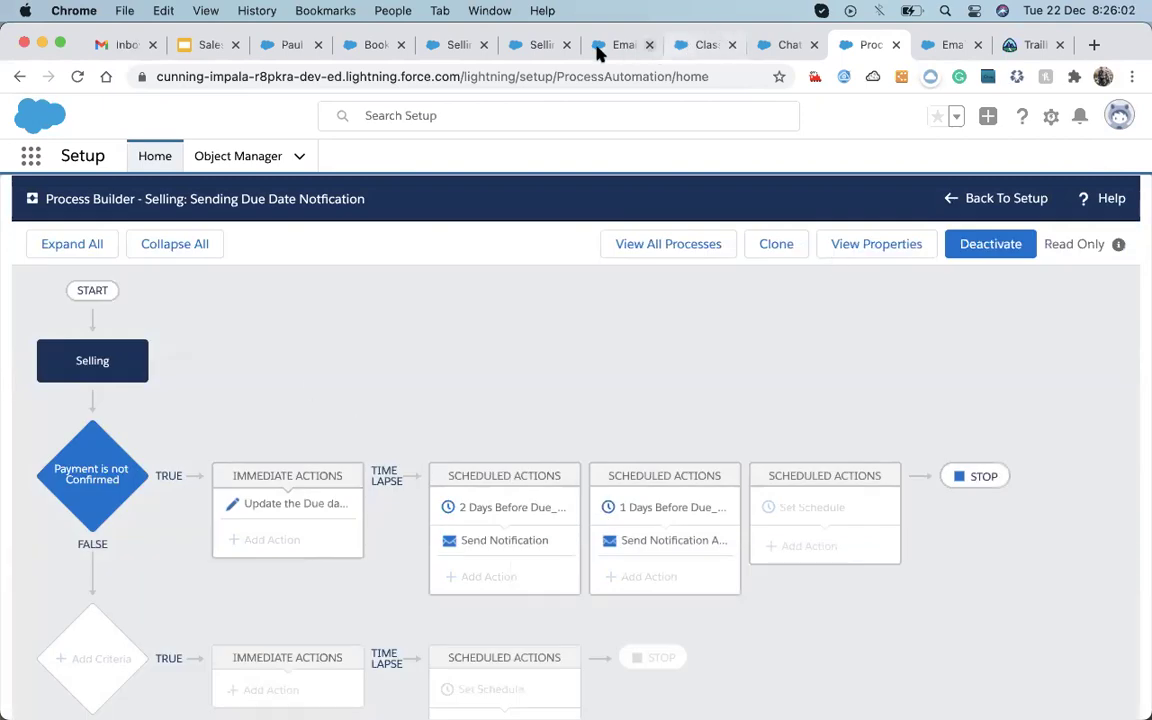
click(518, 44)
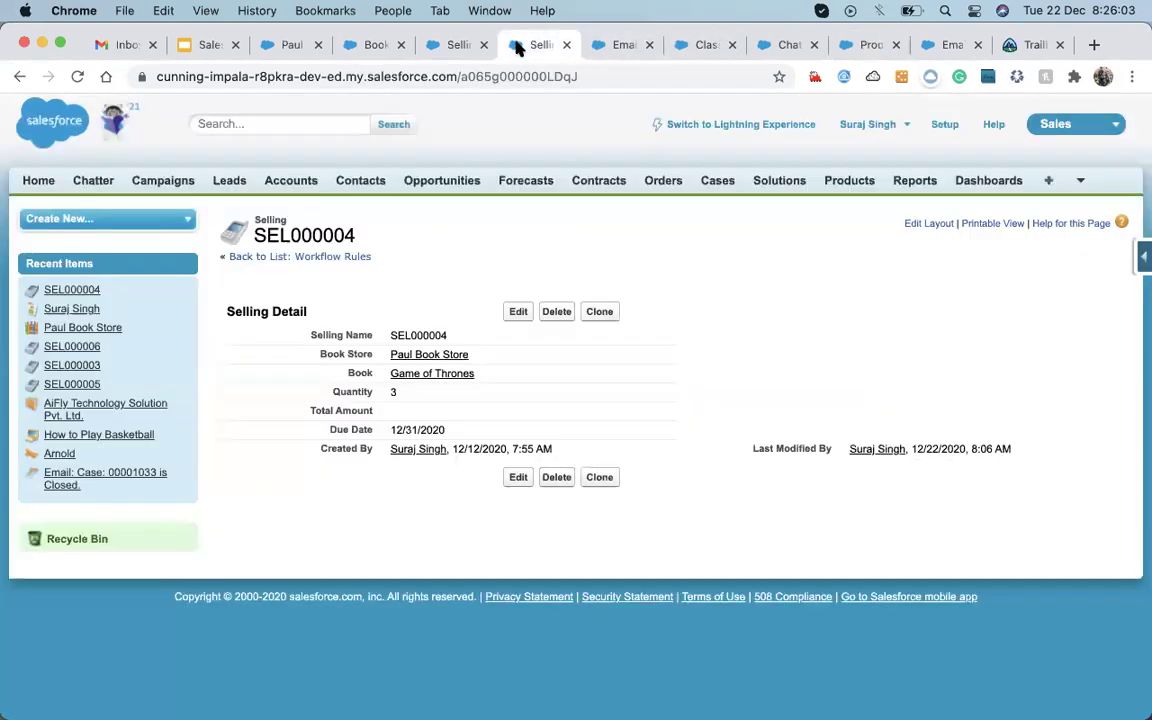
click(458, 46)
click(370, 45)
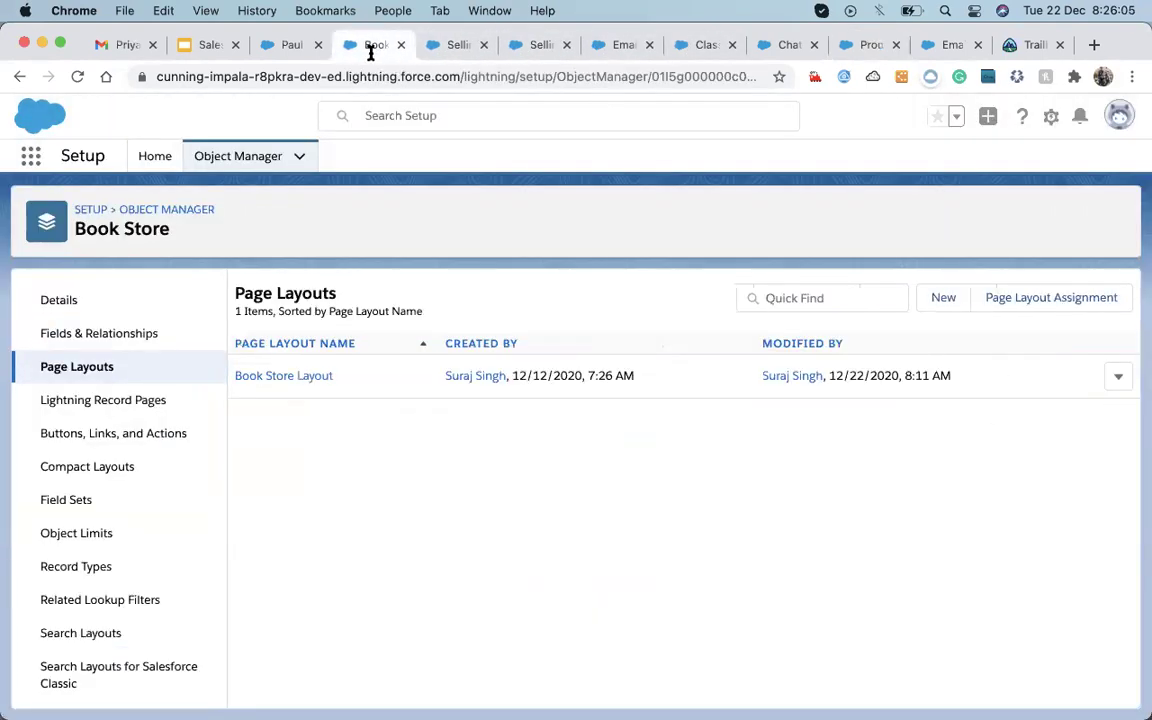
click(288, 45)
click(694, 353)
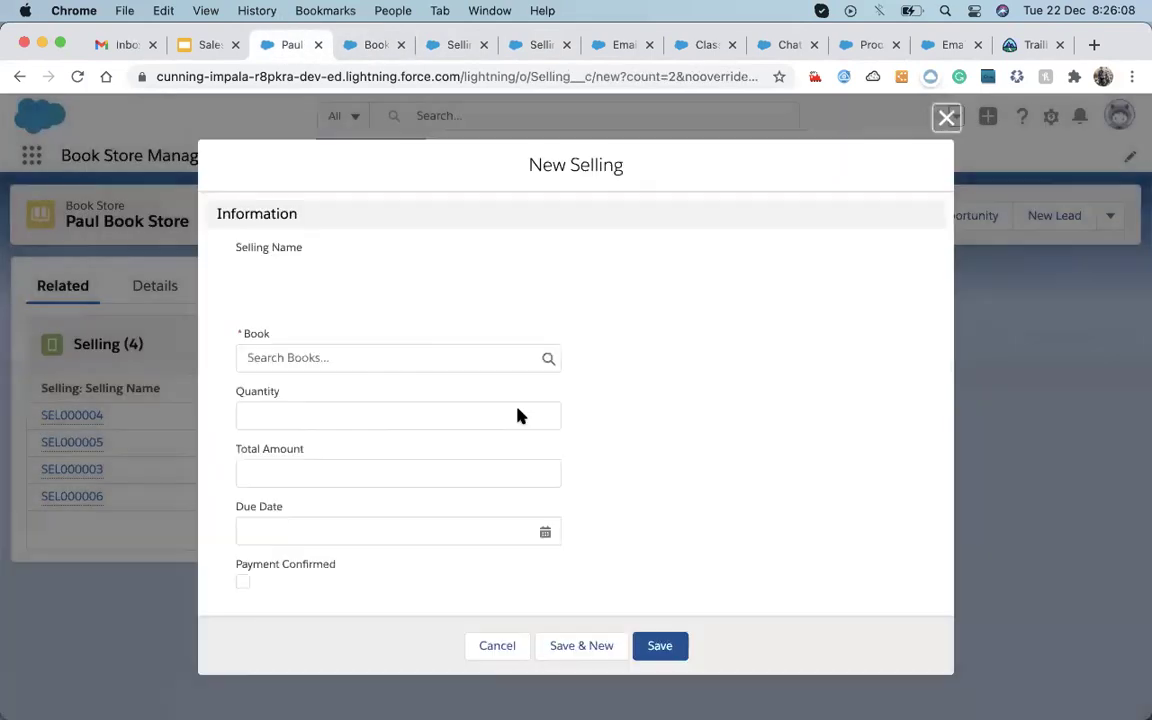
click(350, 370)
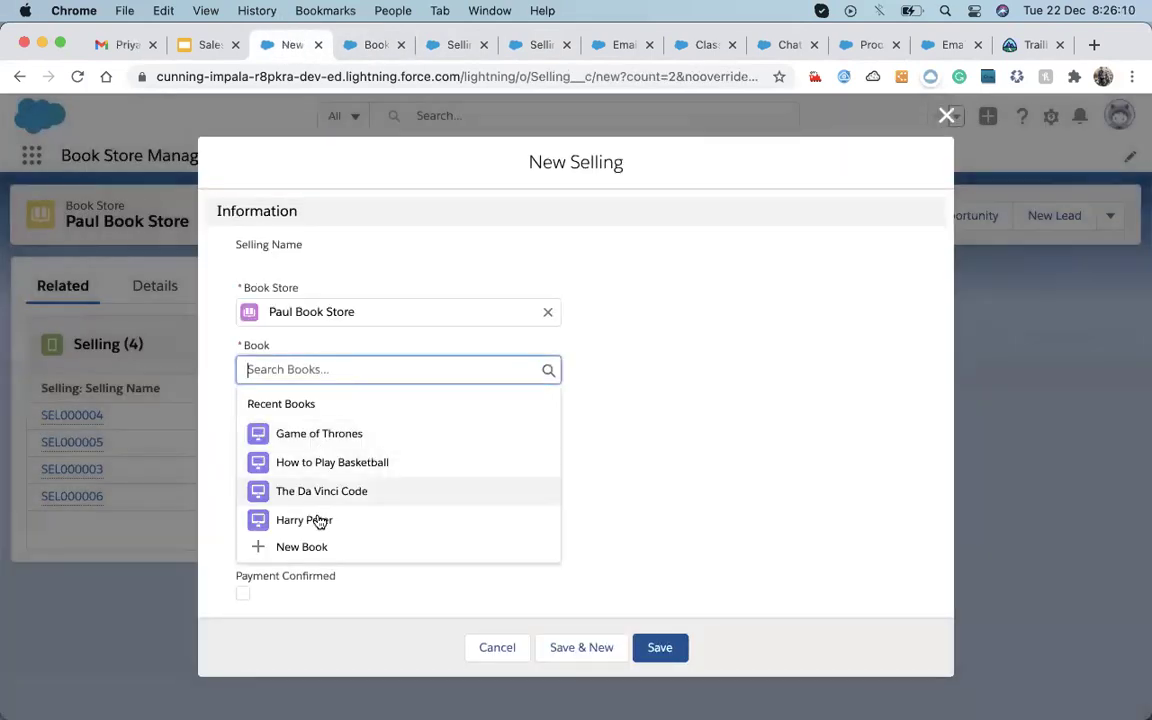
click(318, 520)
click(311, 436)
click(290, 500)
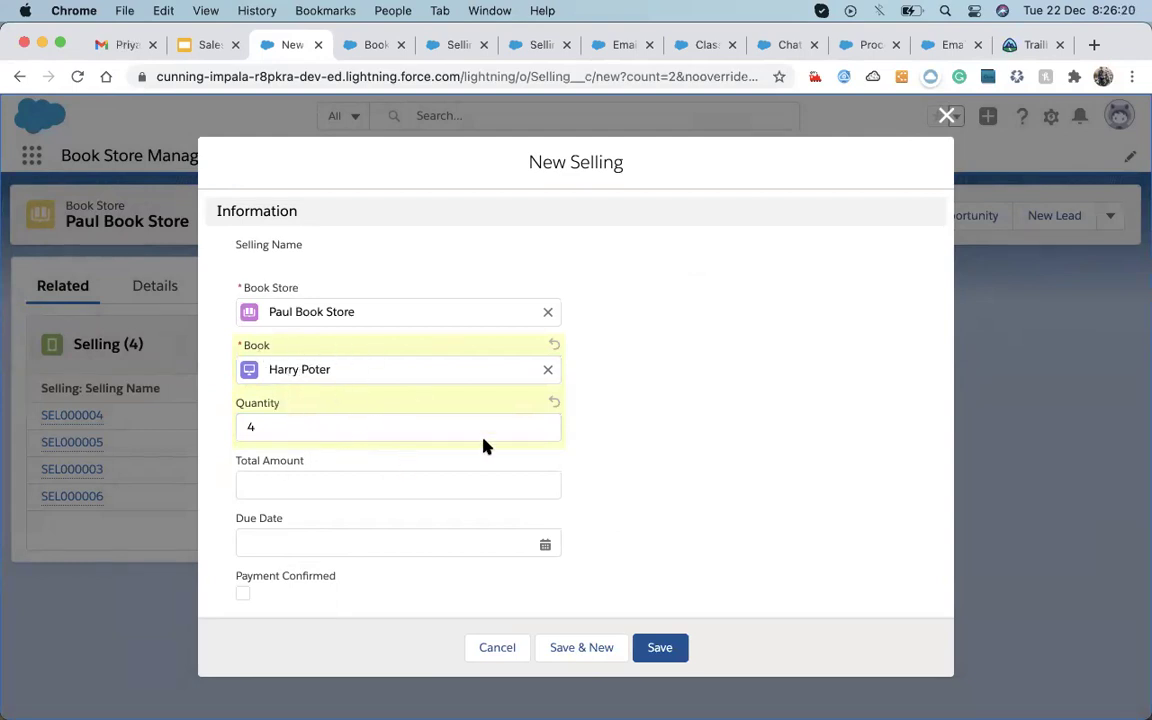
click(946, 116)
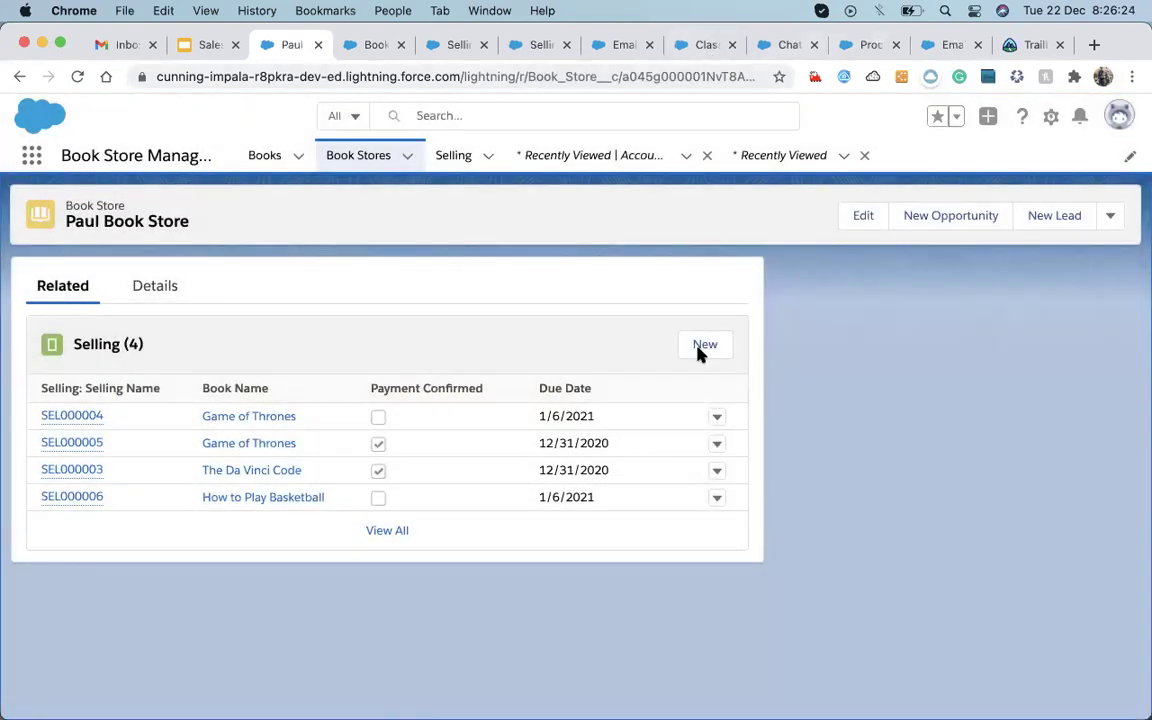
- Return to the Selling: Sending Due Date Notfication process and clone it for further editing
click(866, 44)
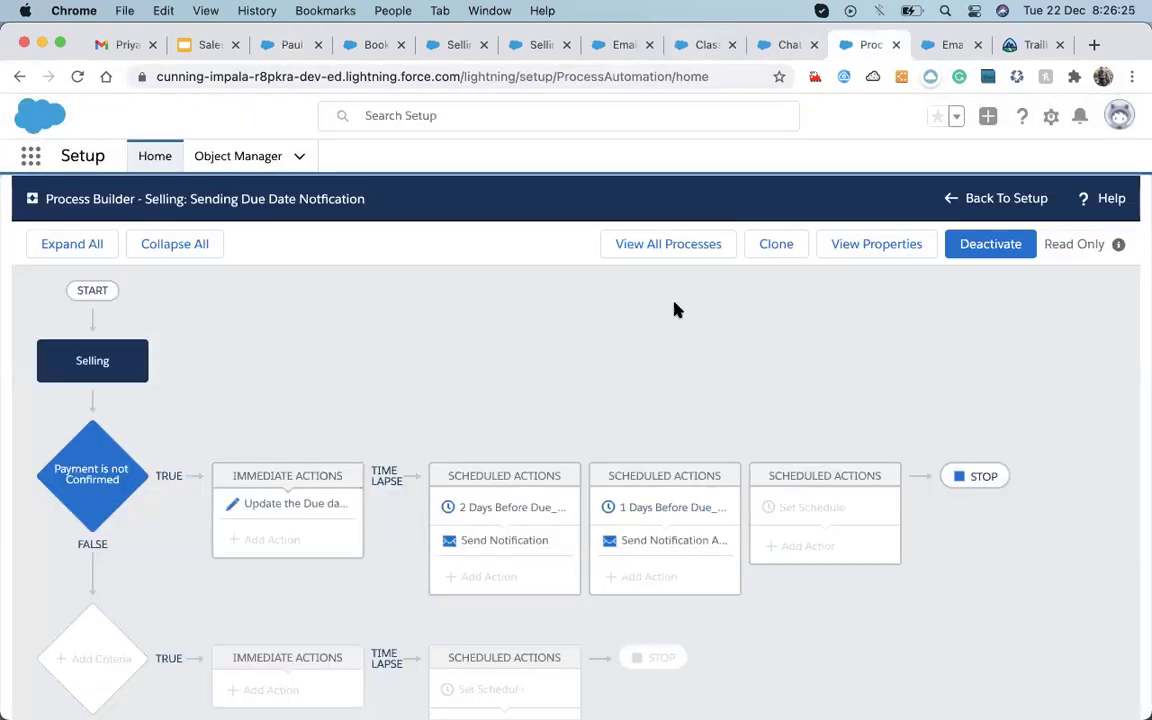
click(776, 246)
click(910, 610)
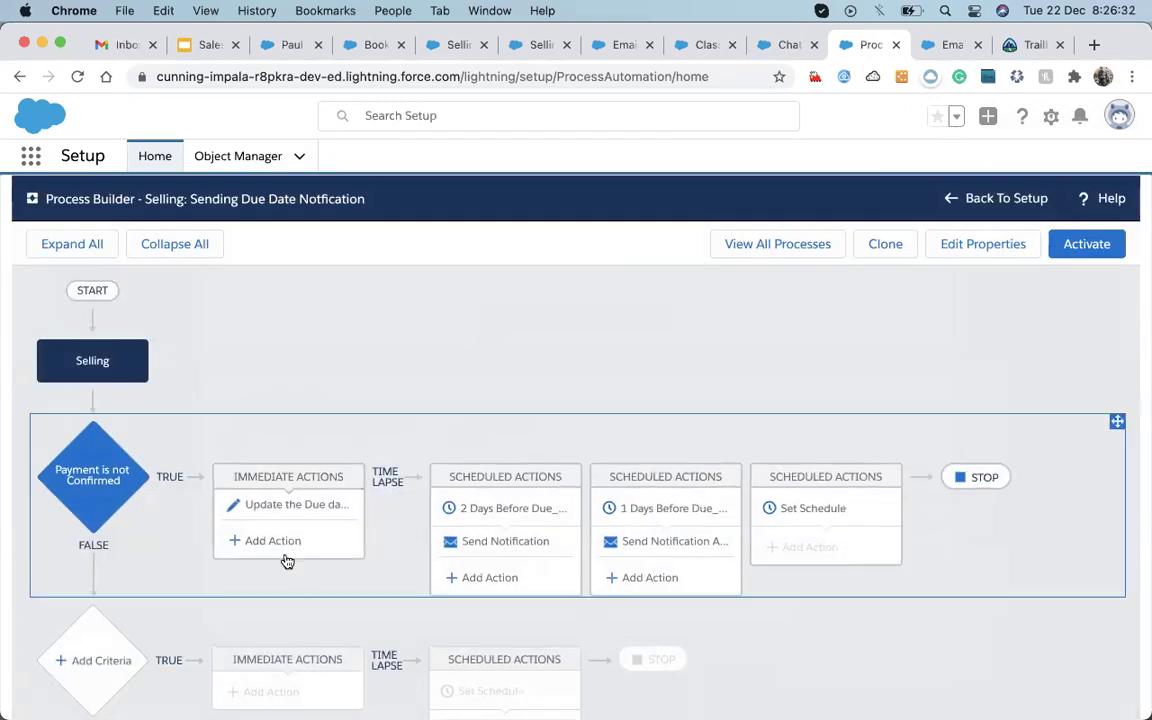
click(275, 548)
click(595, 372)
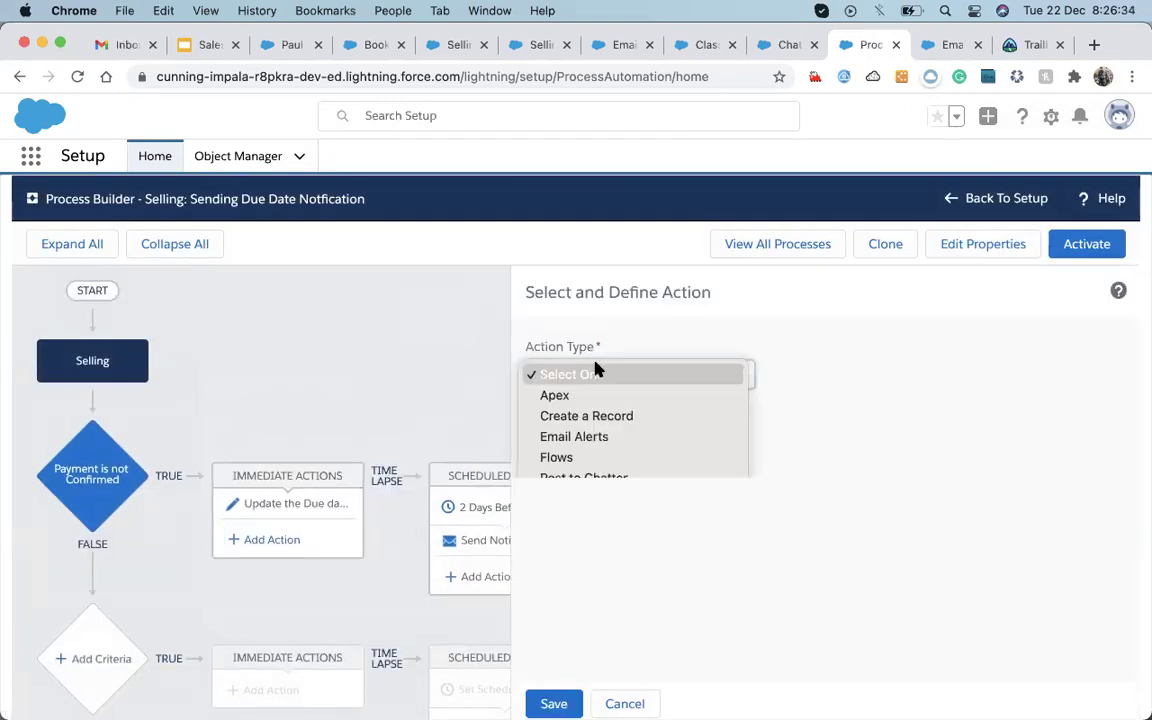
click(577, 602)
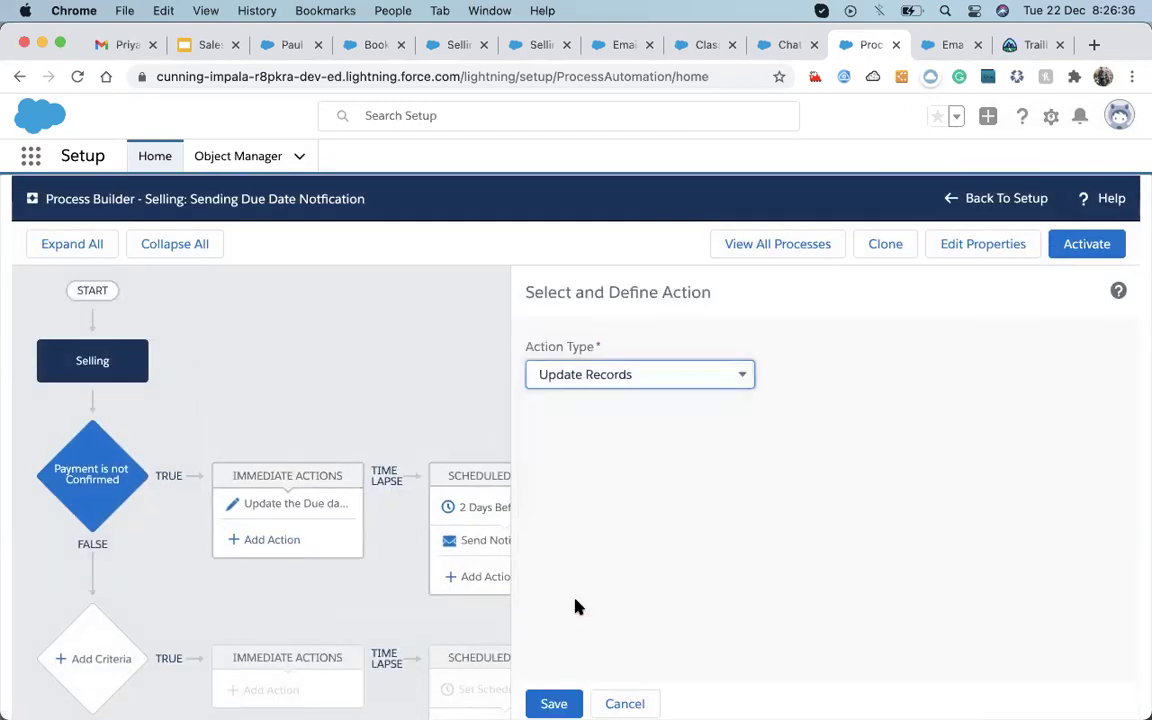
click(616, 697)
- Open the immediate action that updates the due date and add a Total Amount field update with type Formula
click(305, 508)
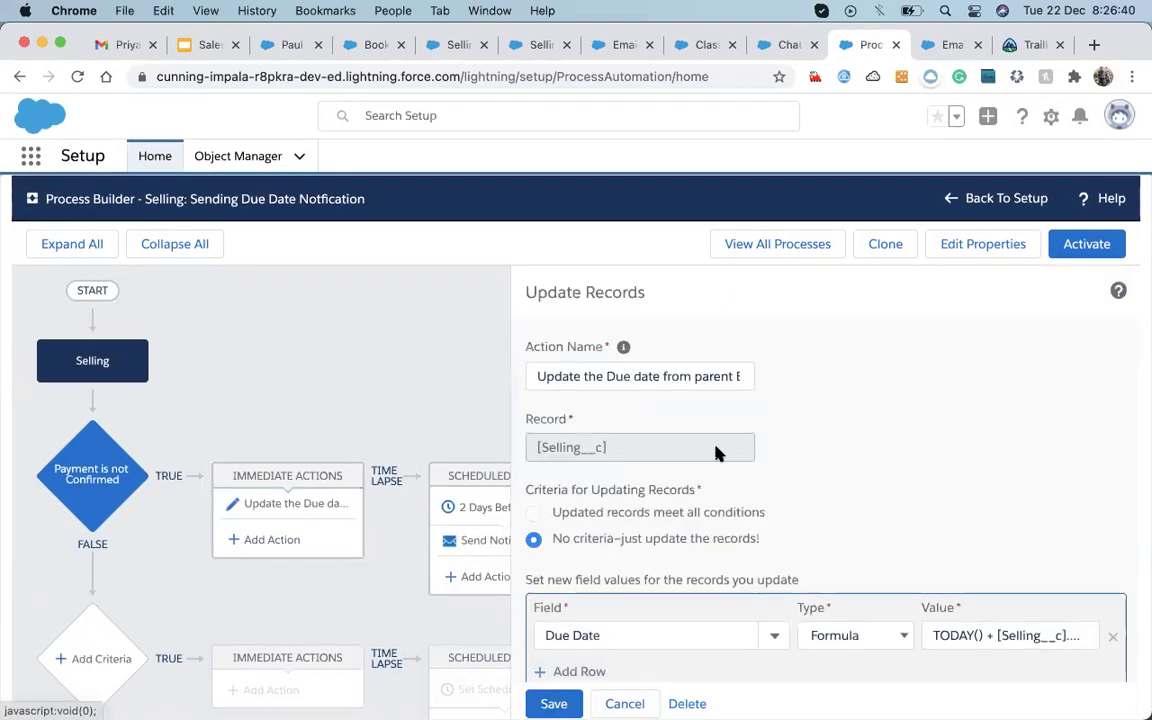
scroll(711, 465, down, 1)
click(586, 630)
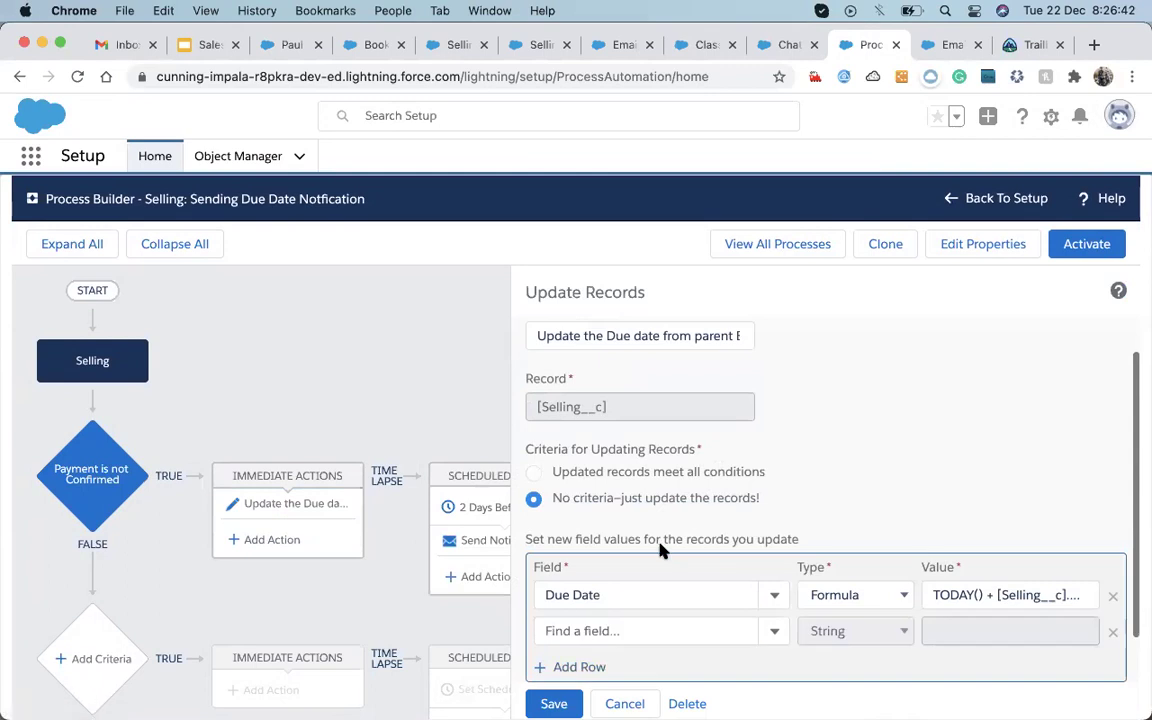
scroll(660, 550, down, 1)
click(613, 596)
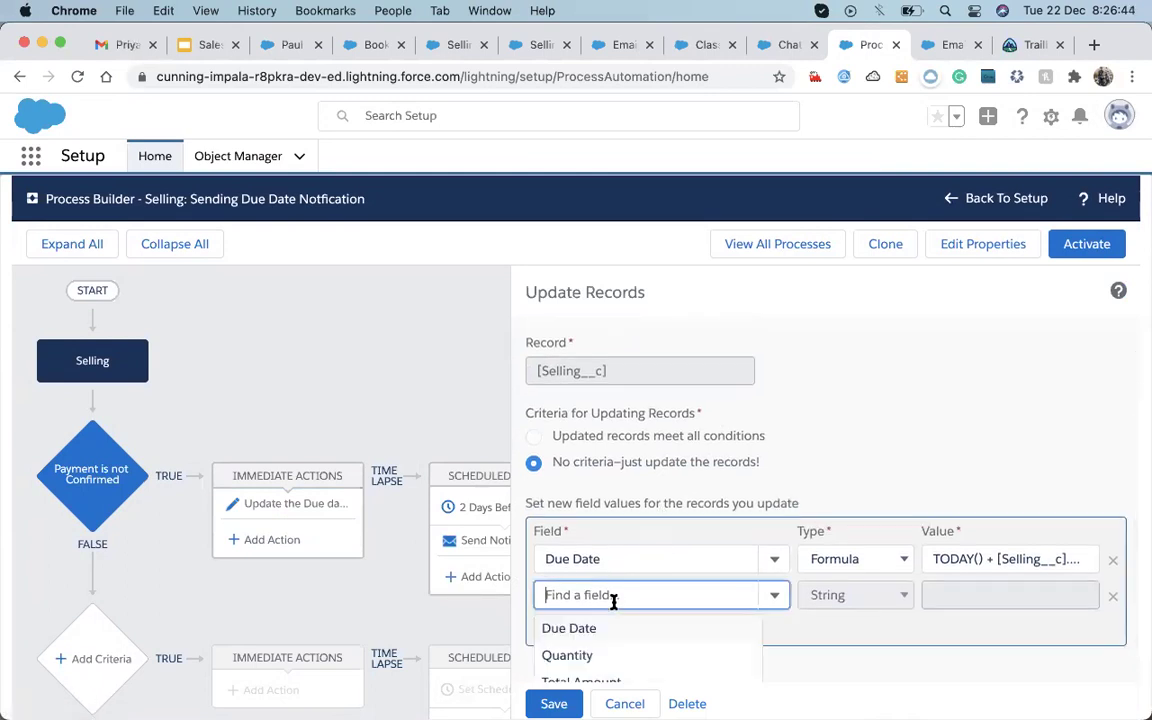
scroll(635, 603, down, 1)
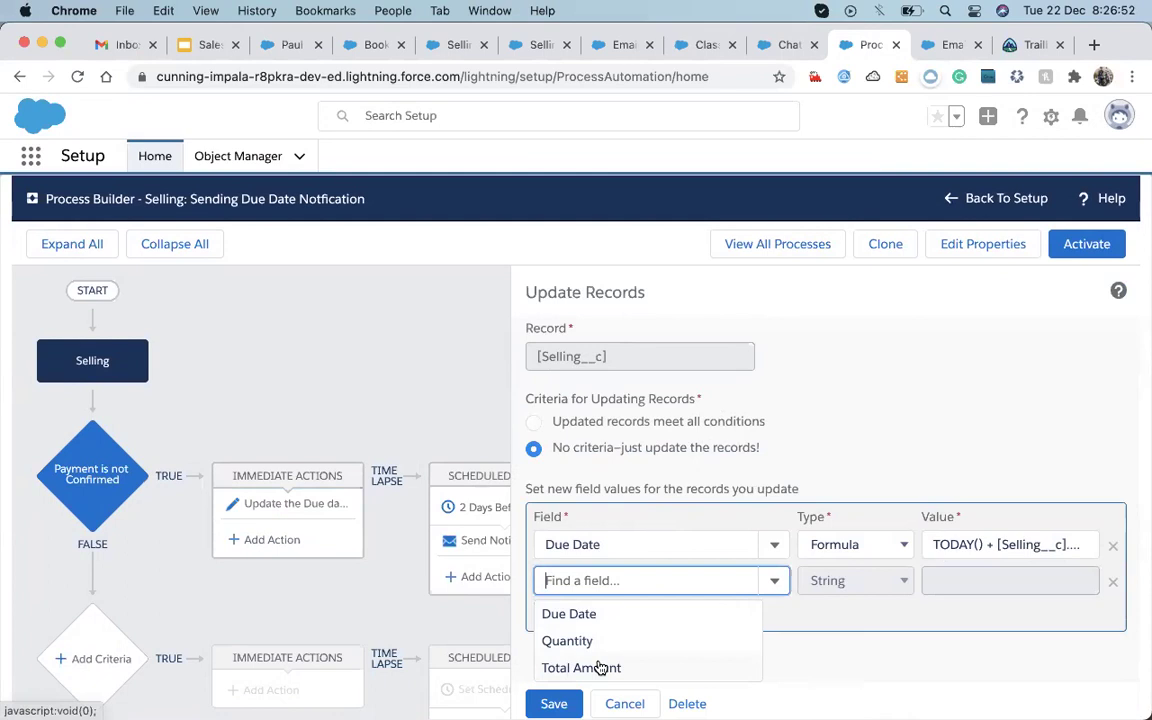
click(600, 667)
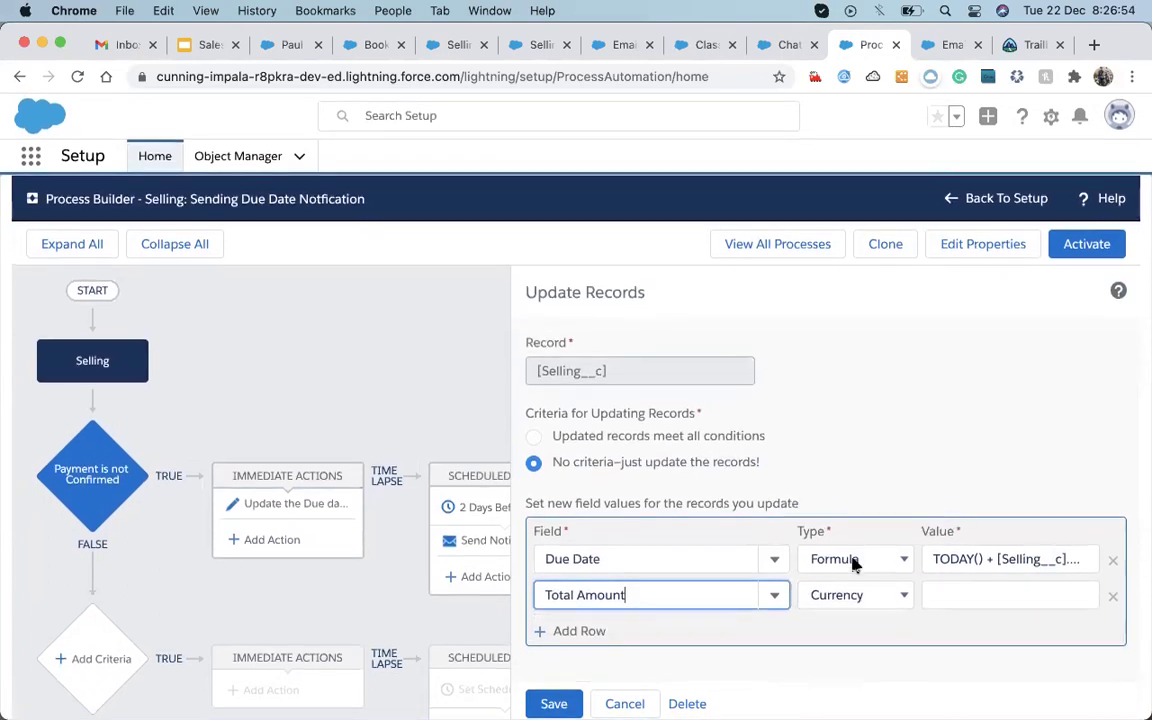
click(850, 596)
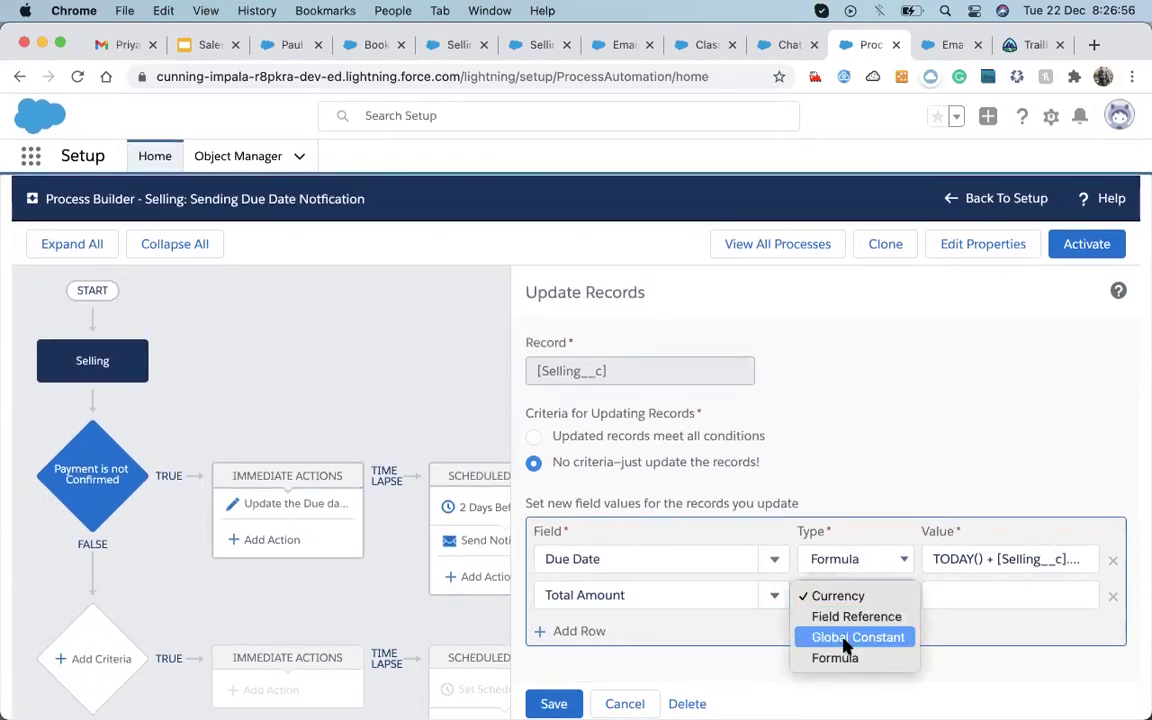
click(841, 661)
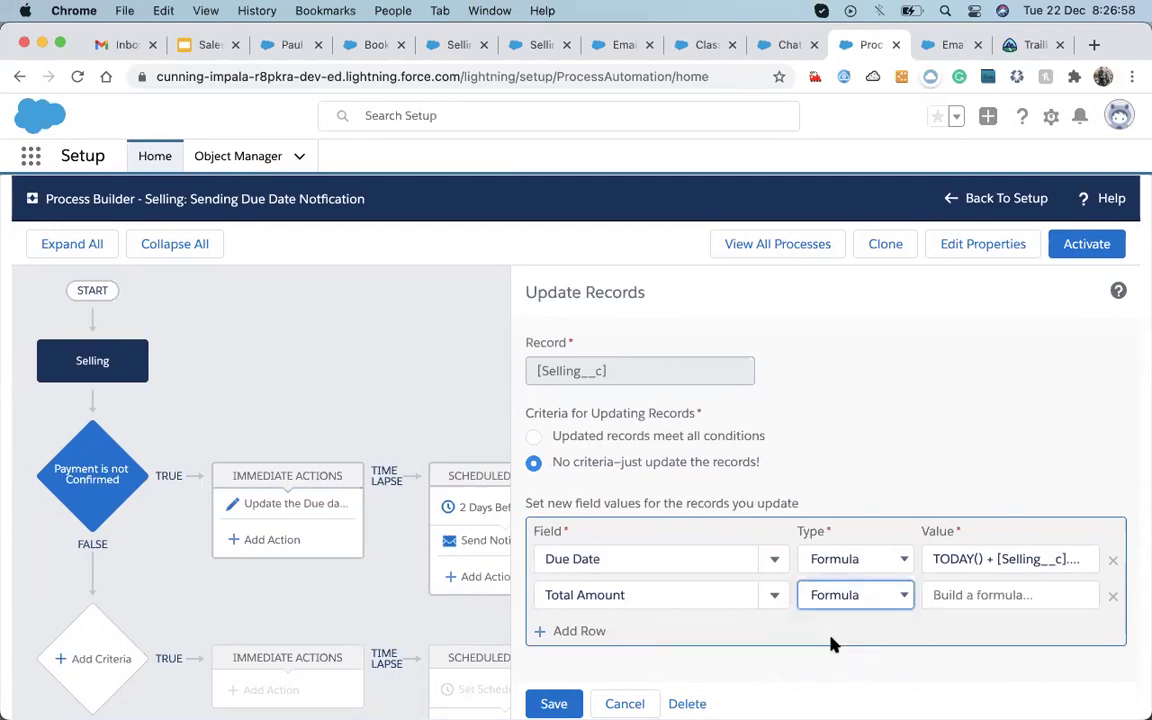
- Start the Total Amount formula with the Selling's Quantity field
click(983, 595)
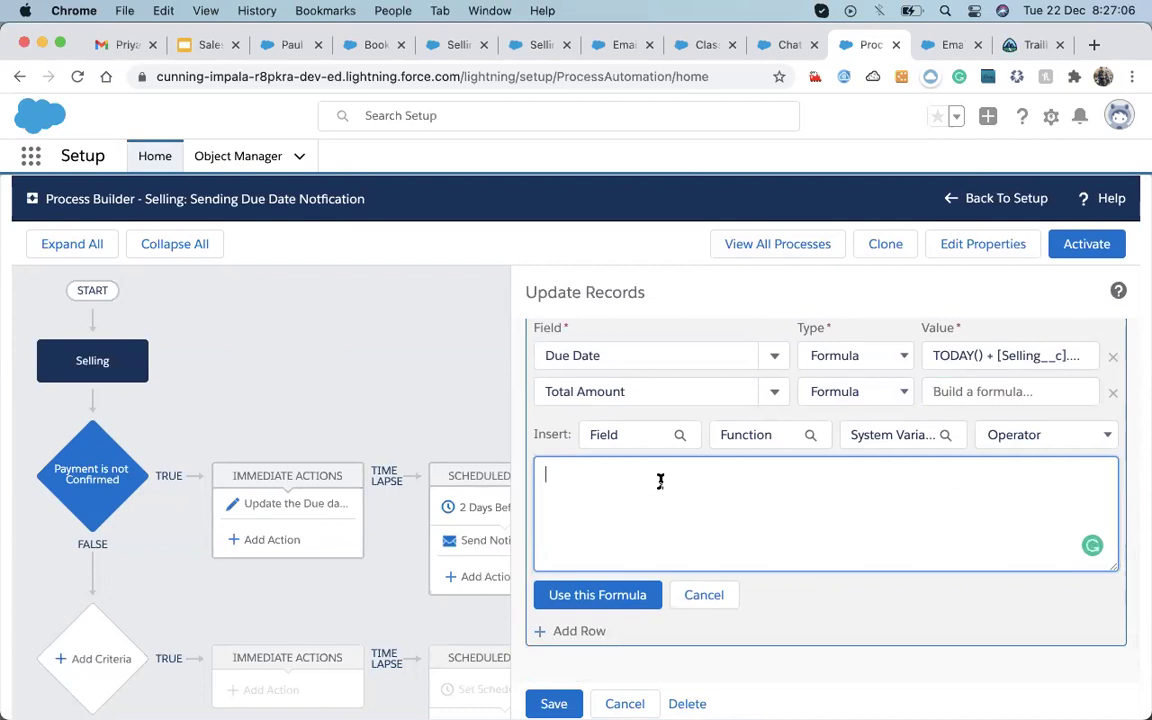
click(617, 436)
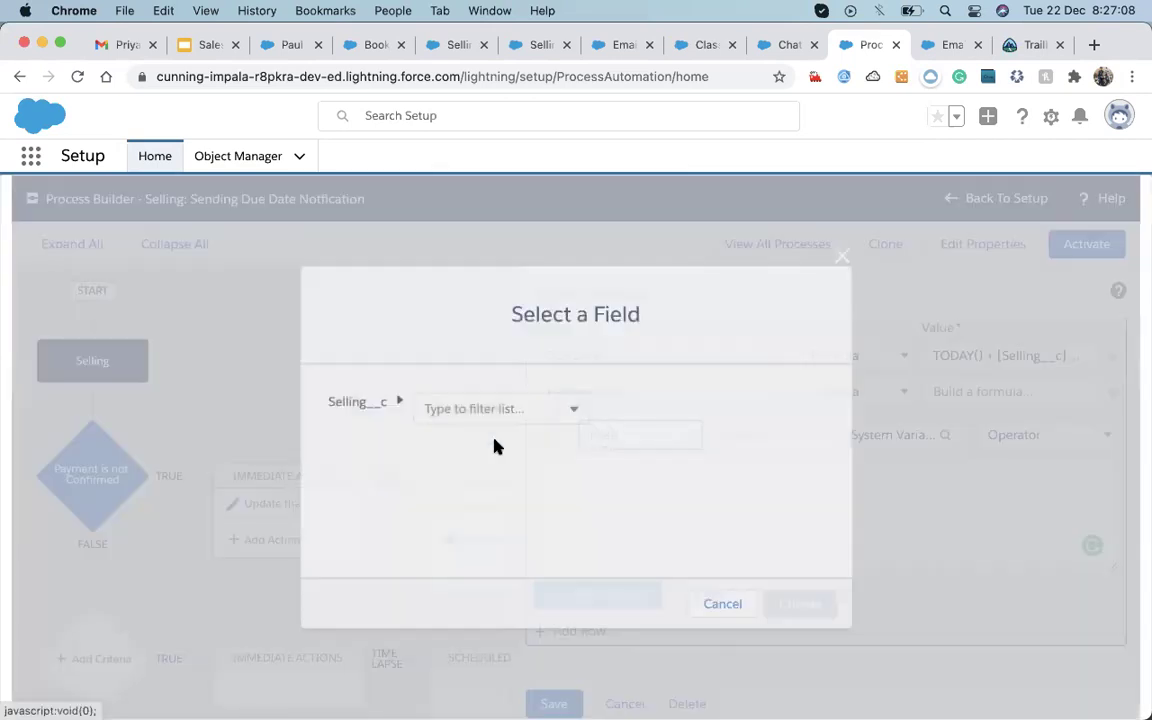
click(455, 404)
text(Qua)
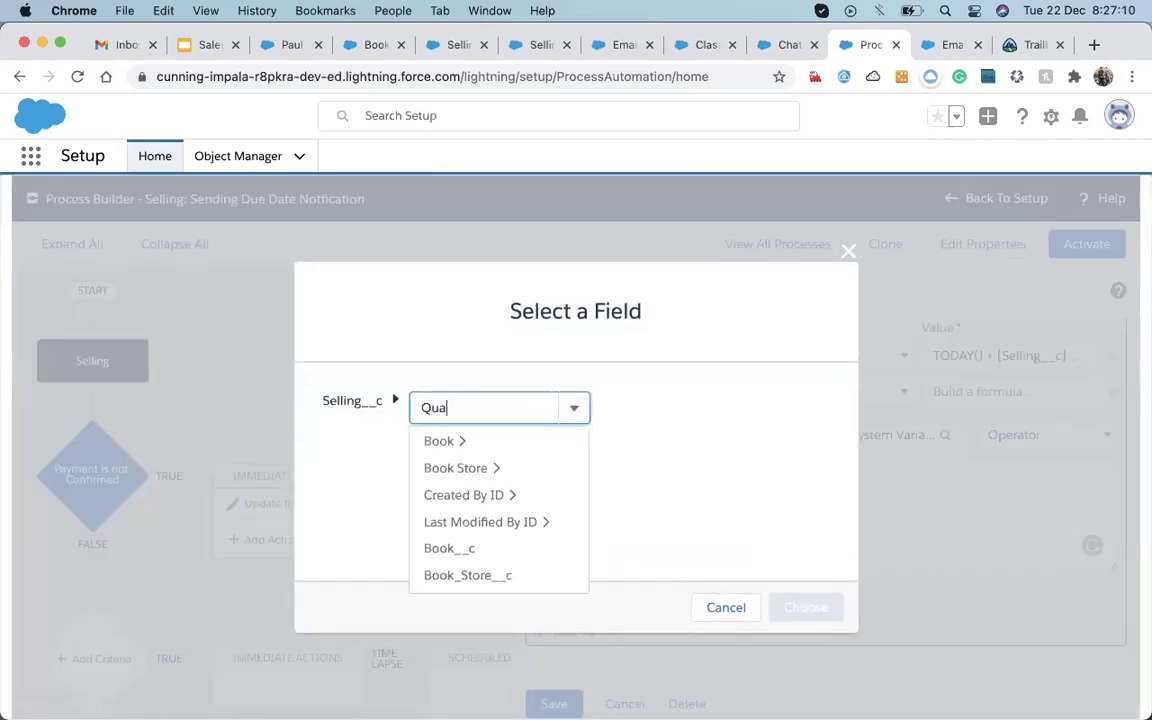
text(ti)
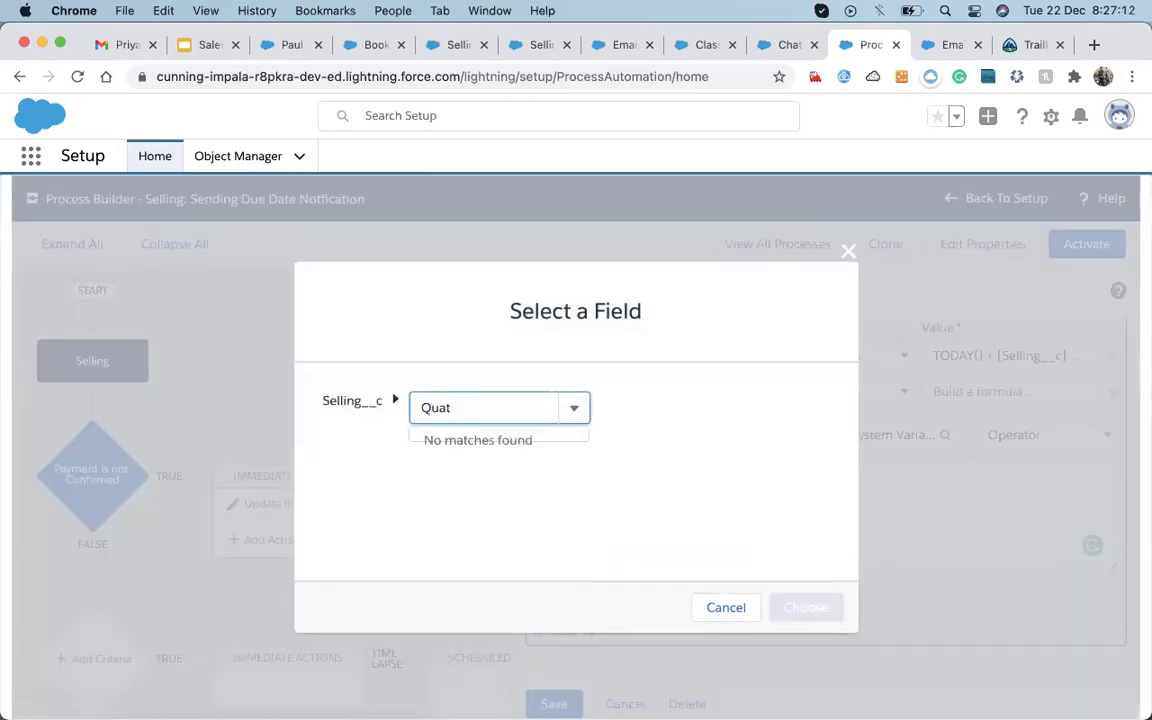
key(BackSpace)
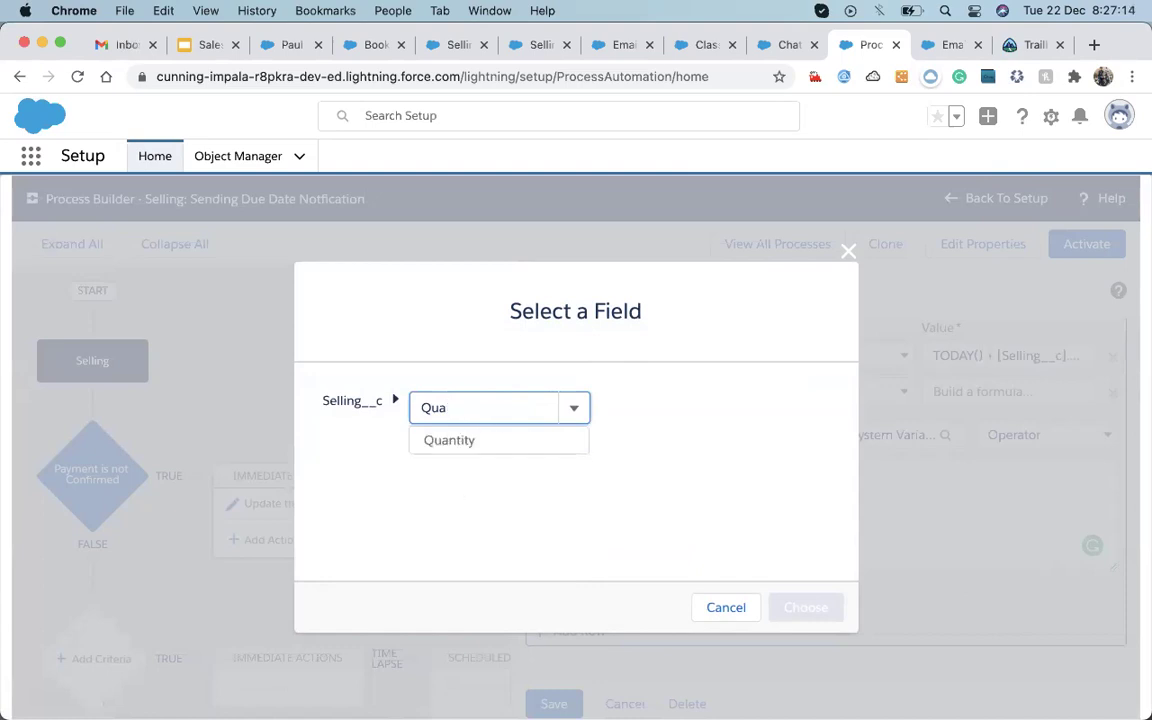
click(450, 441)
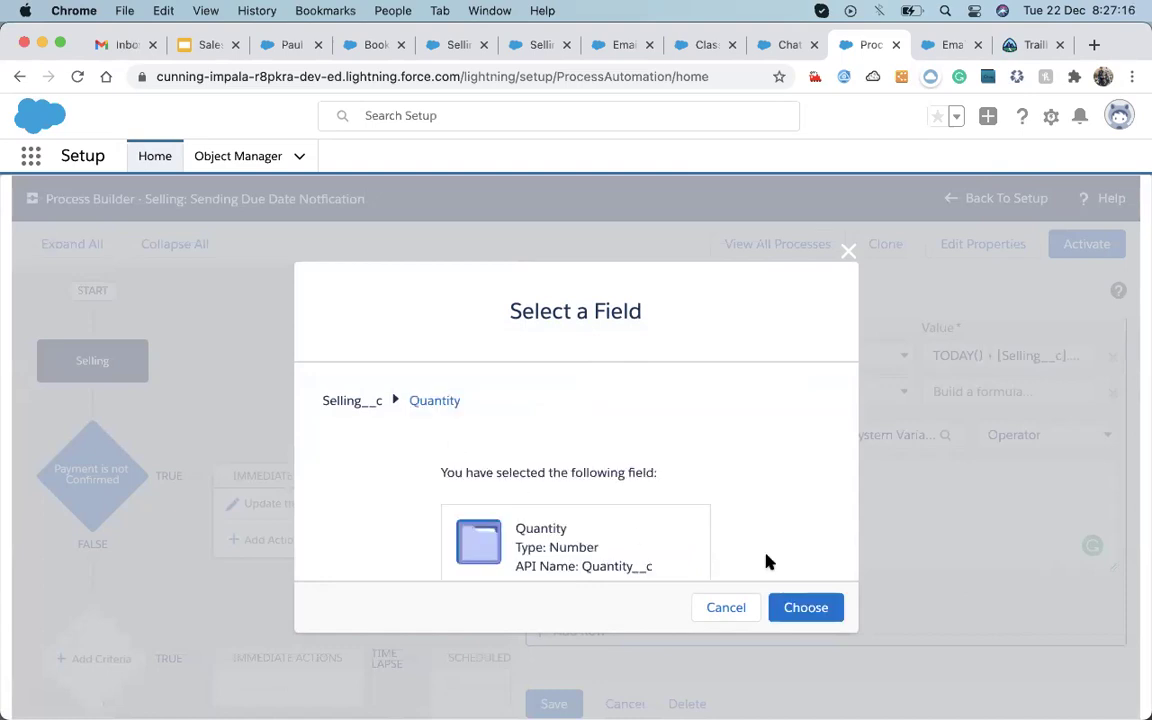
click(811, 616)
click(722, 473)
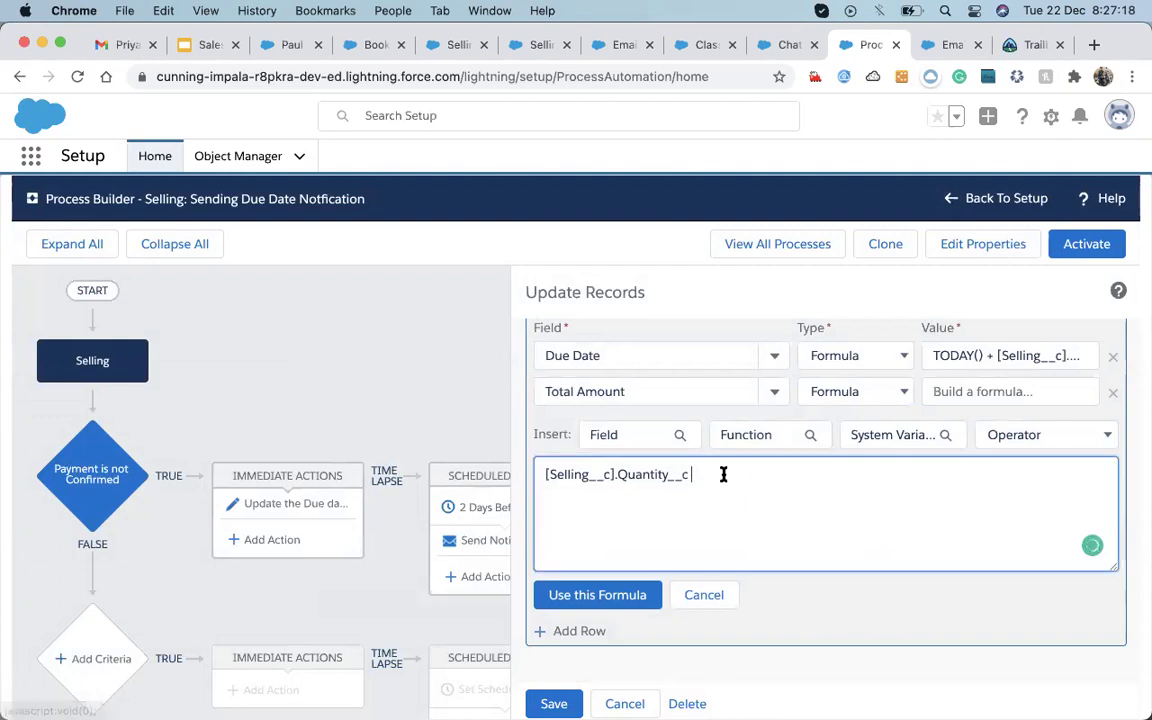
- Add the Multiply operator to the Total Amount formula and go into the Selling's related Book to pick the second factor
click(1030, 435)
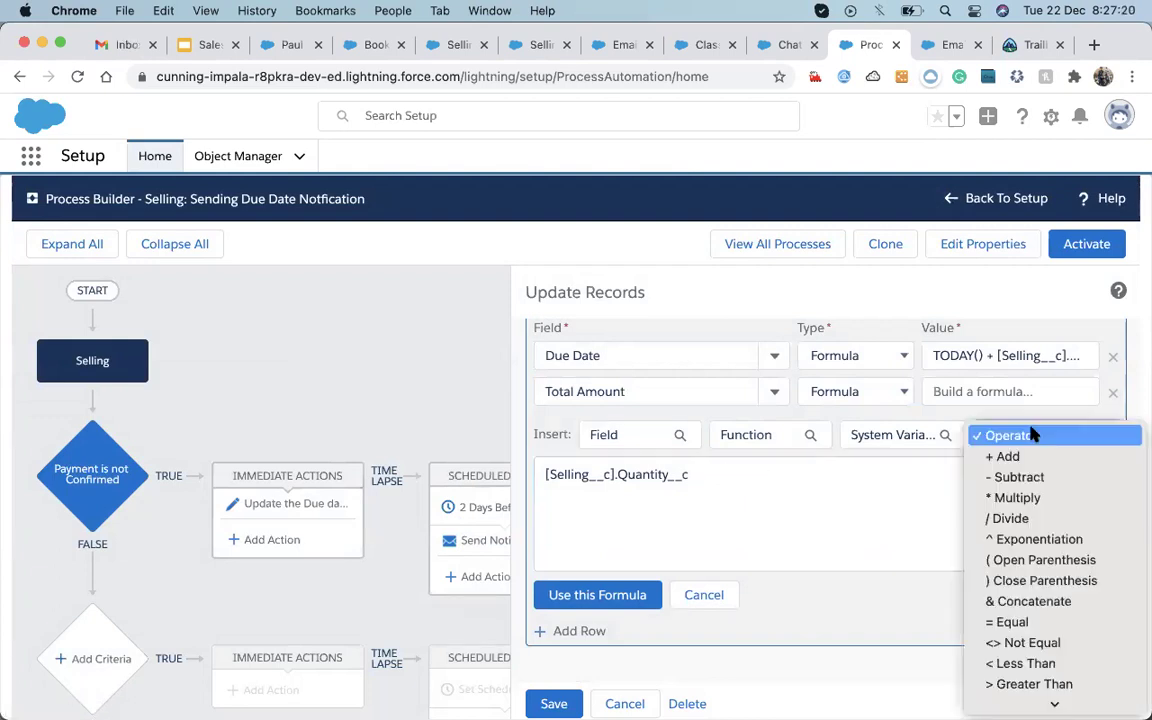
click(1015, 497)
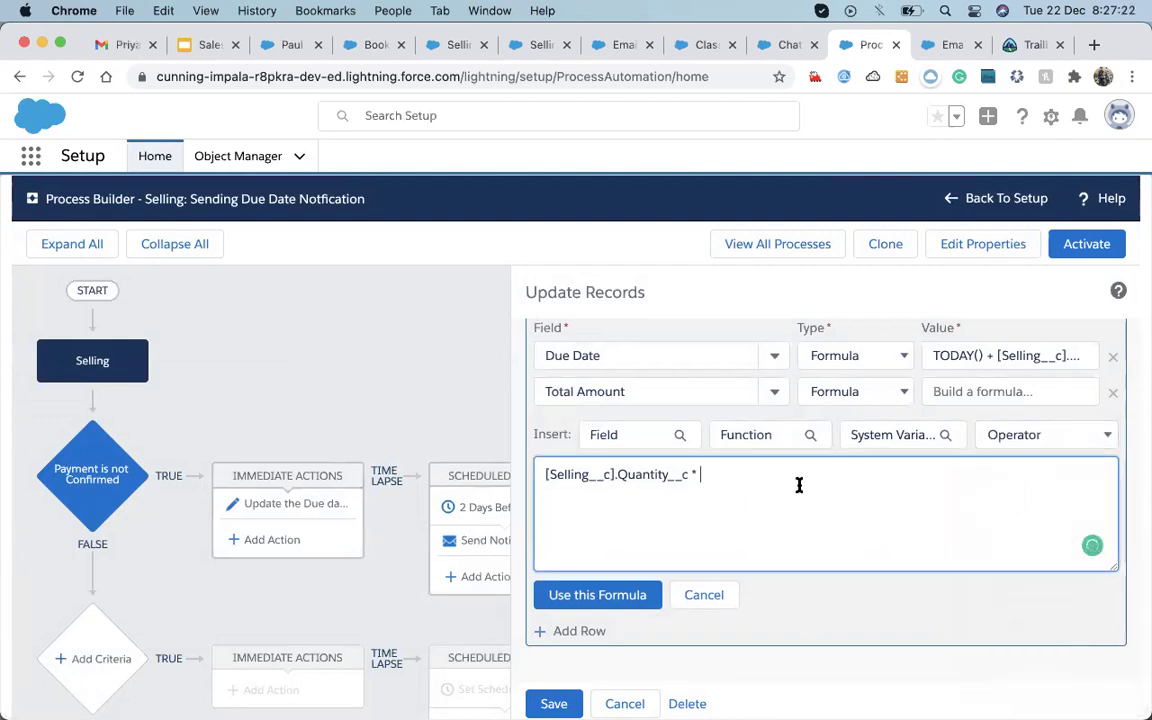
click(671, 443)
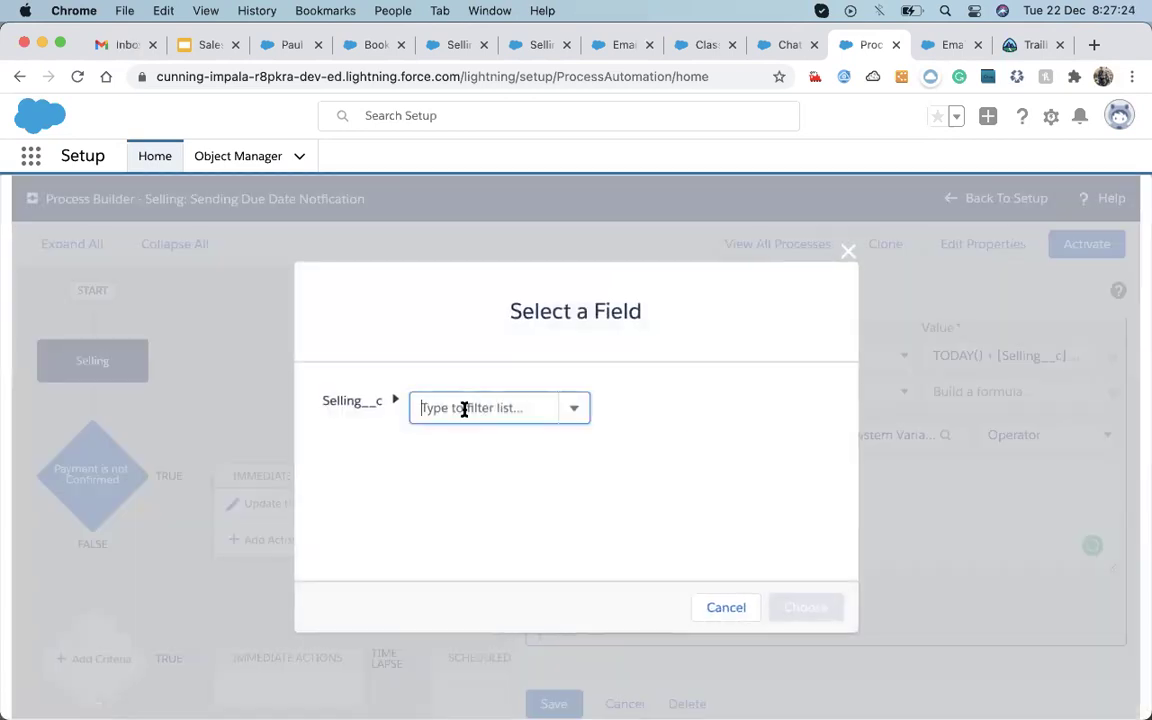
click(464, 408)
text(Boo)
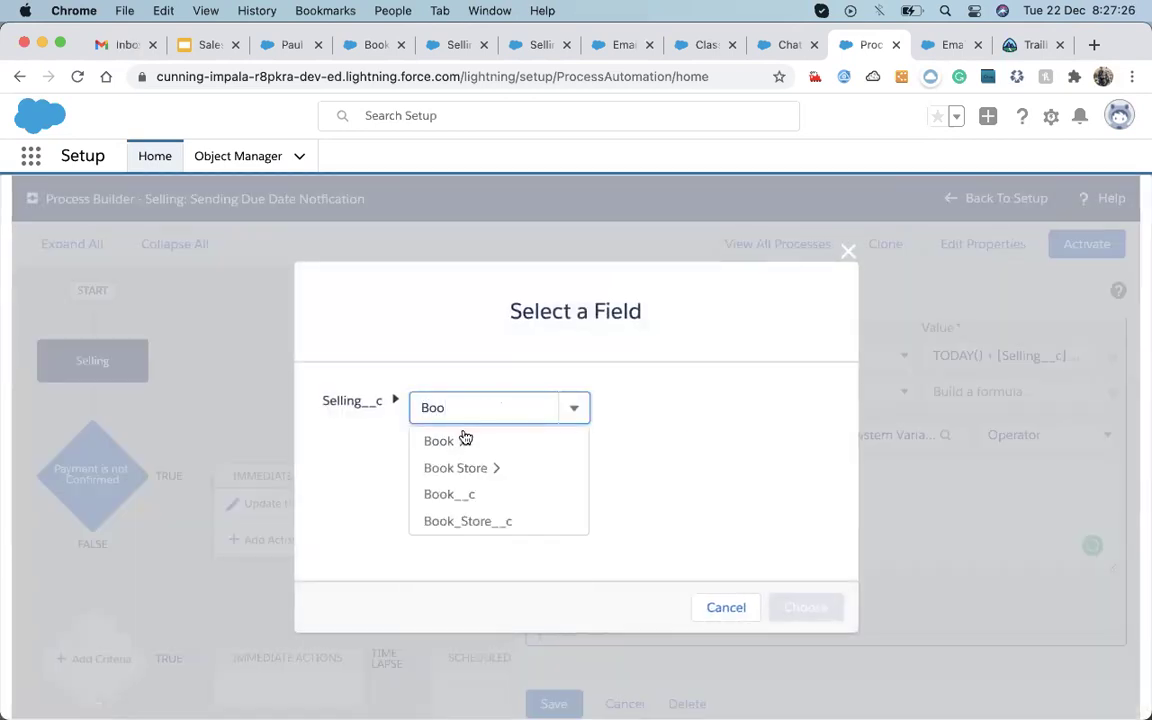
click(463, 441)
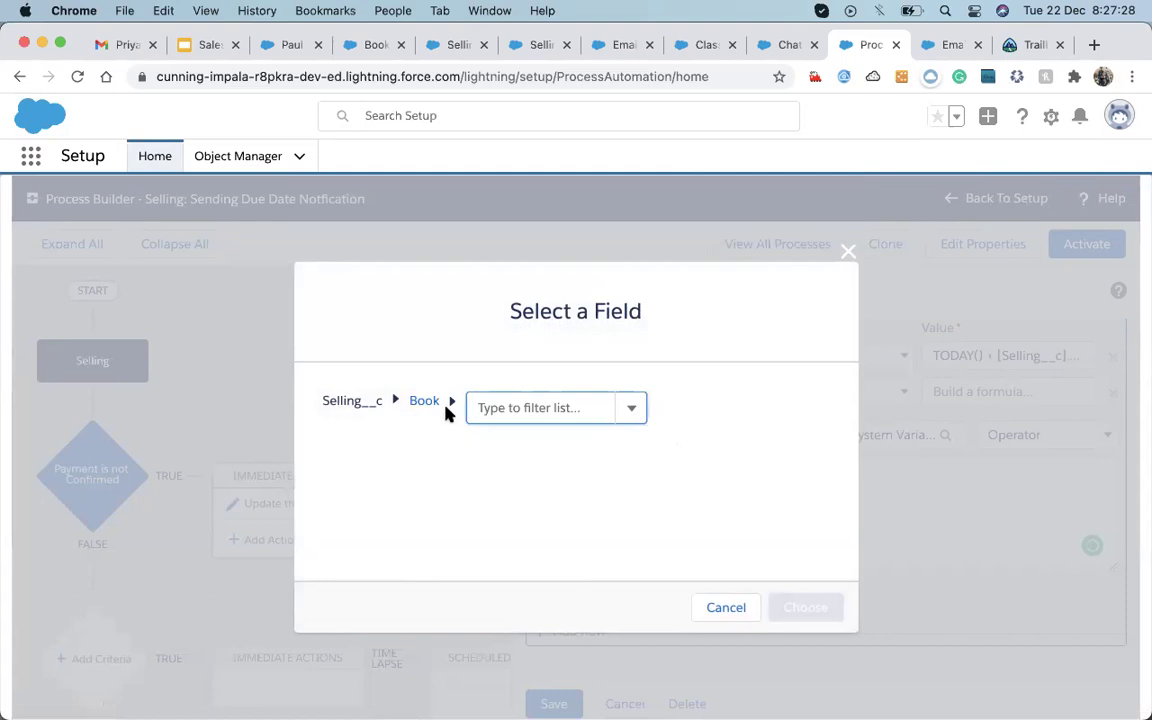
- Insert the related book's Book Price field into the Total Amount formula, giving [Selling__c].Quantity__c * [Selling__c].Book__r.Book_Price__c
click(425, 402)
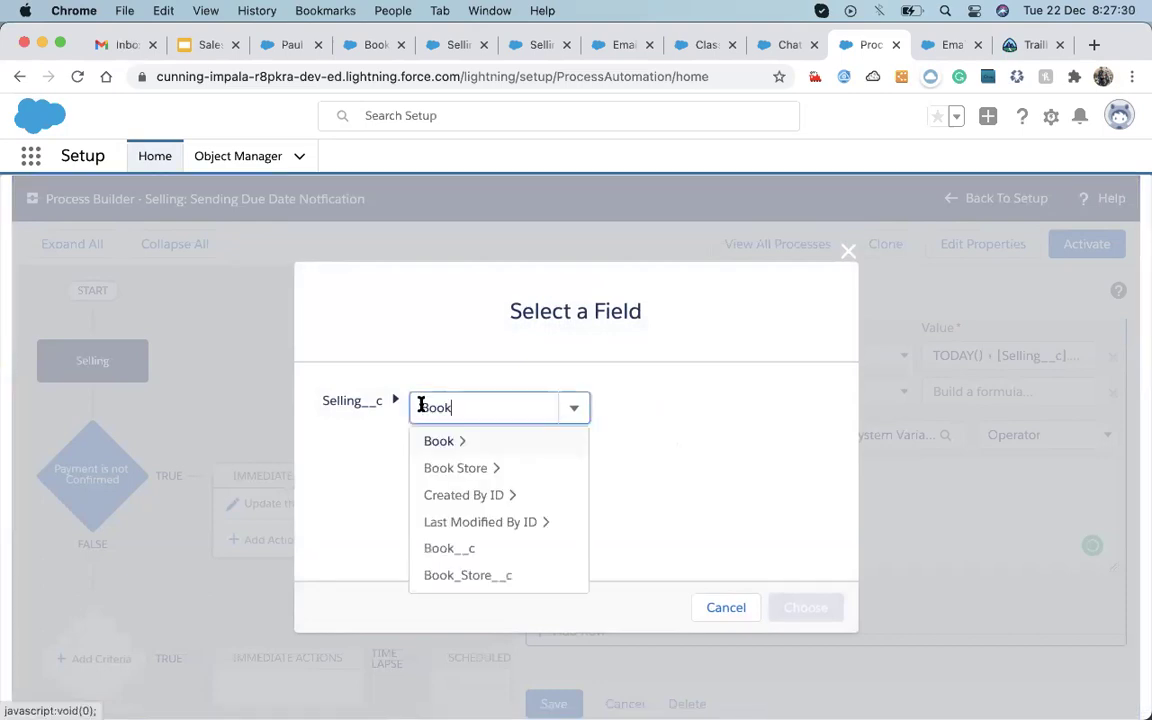
click(463, 443)
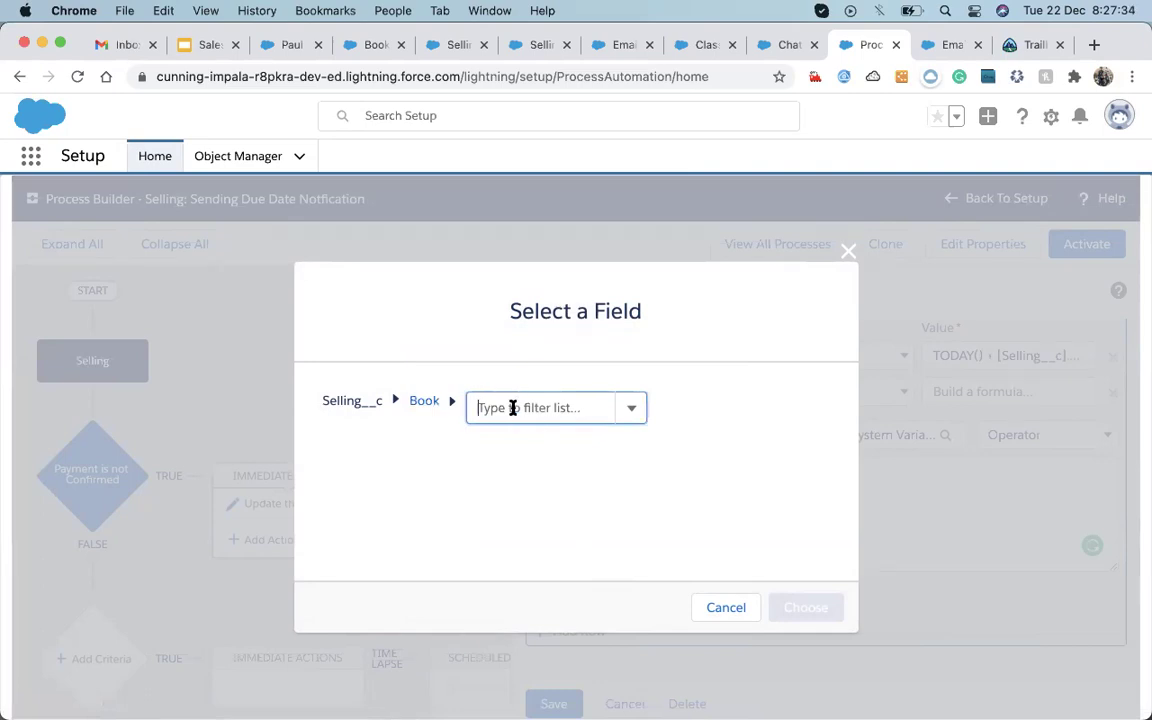
scroll(518, 543, down, 2)
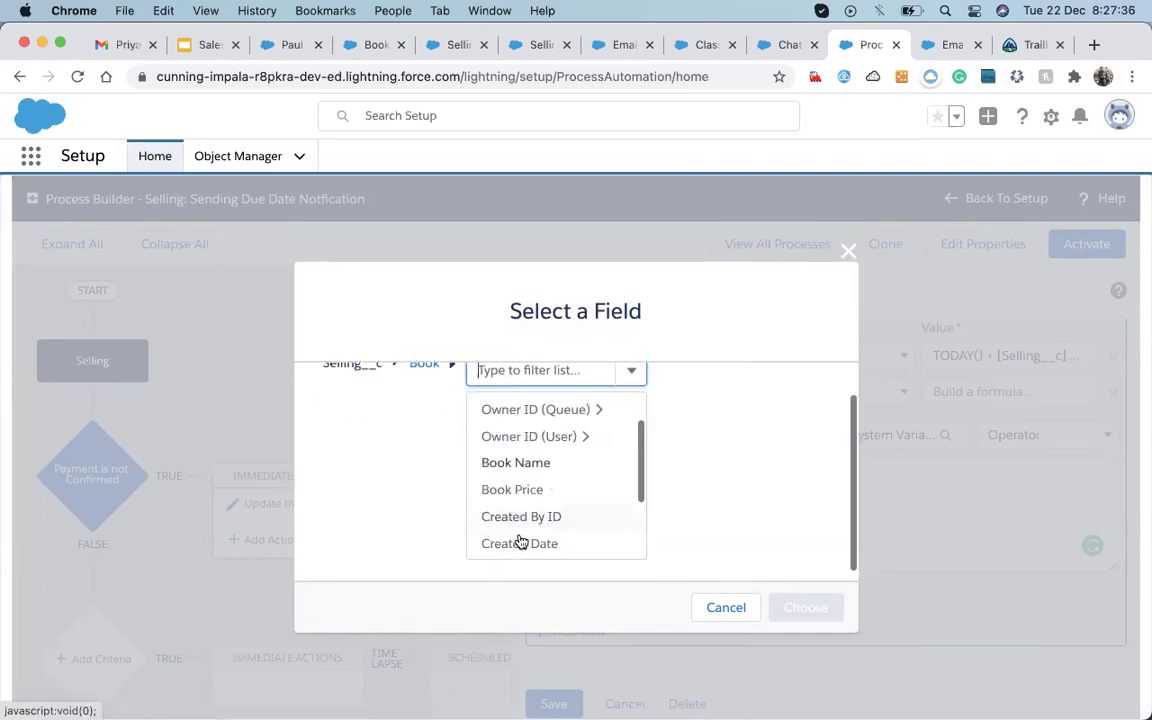
click(509, 437)
click(806, 608)
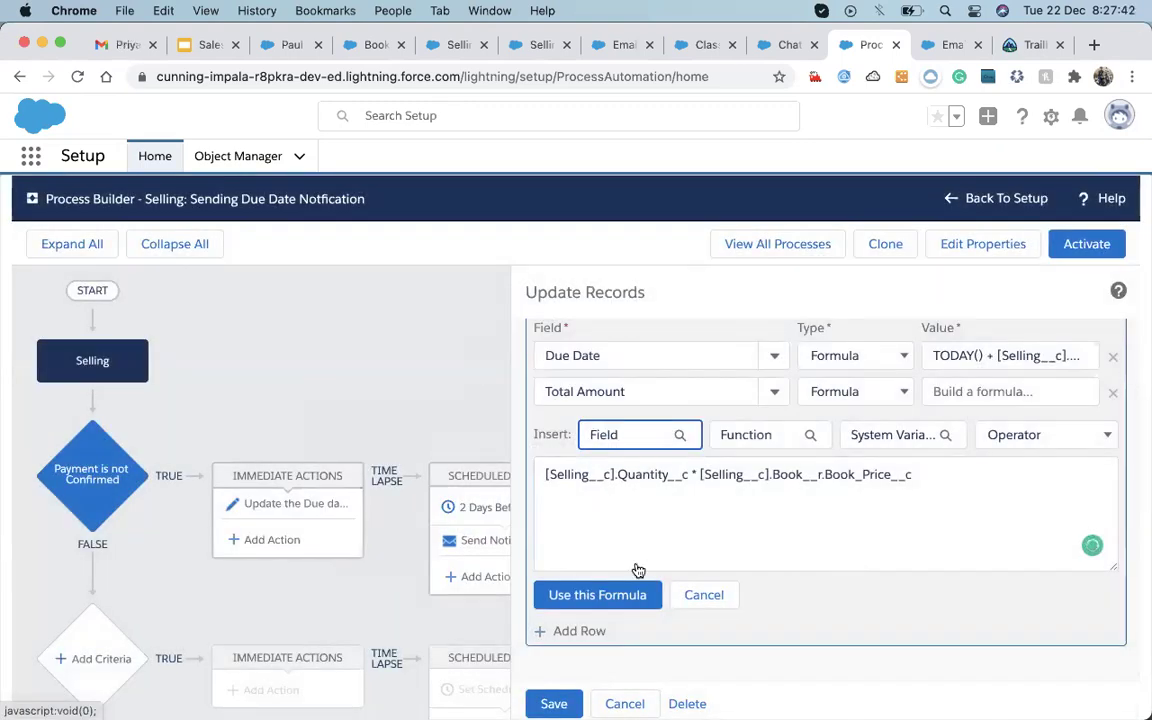
- Save the Total Amount formula in the update action and activate the process version
click(645, 595)
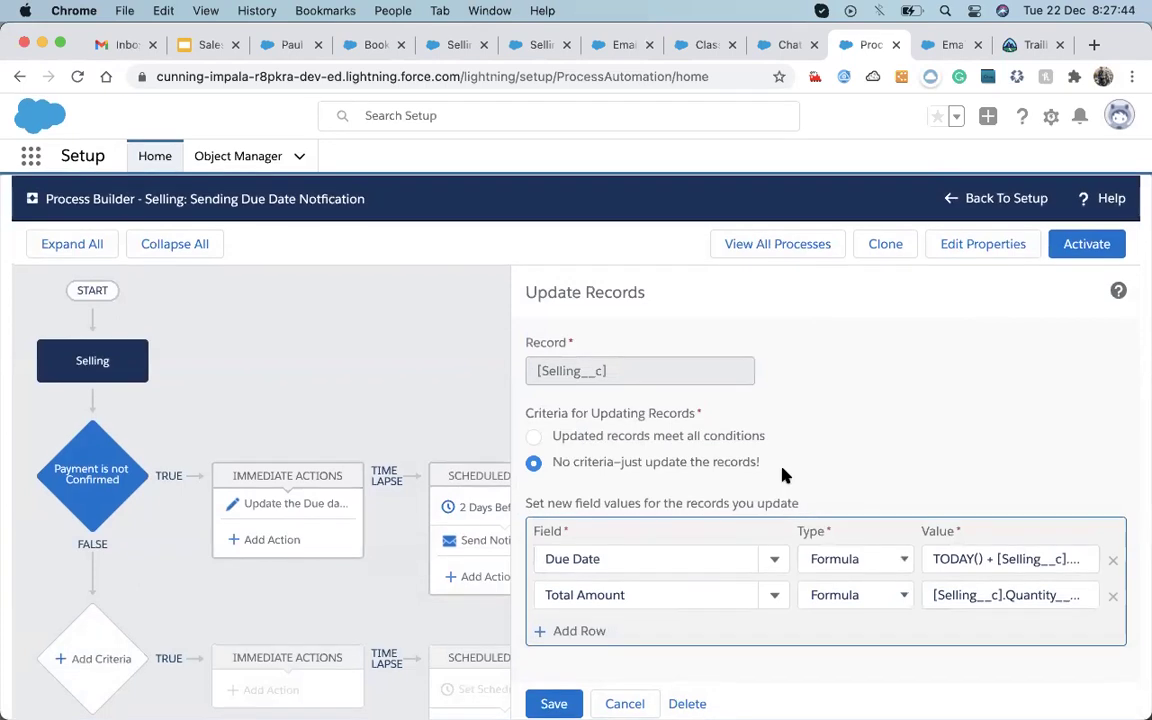
click(547, 702)
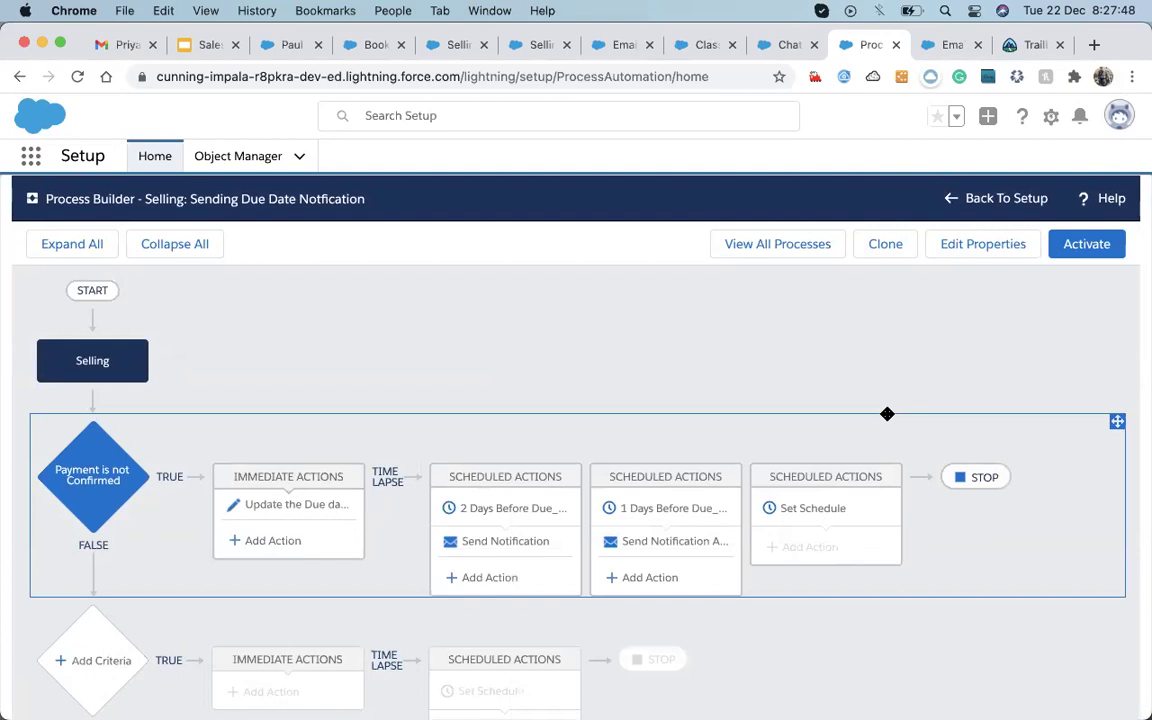
click(1086, 246)
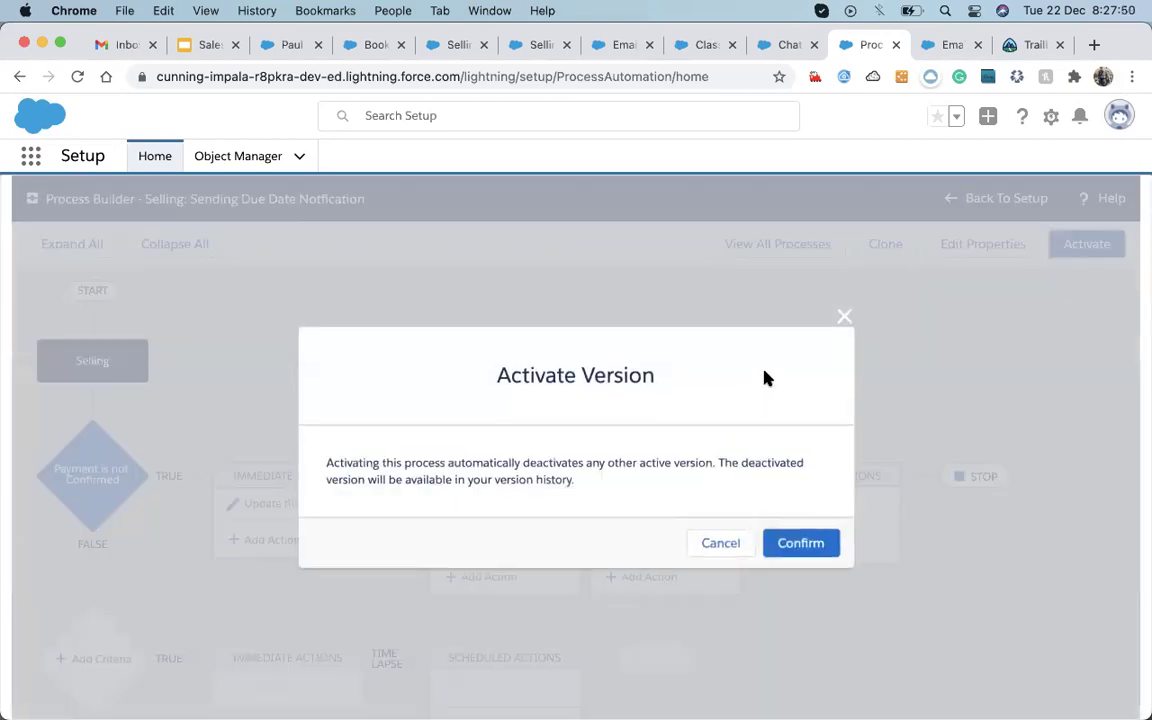
click(792, 543)
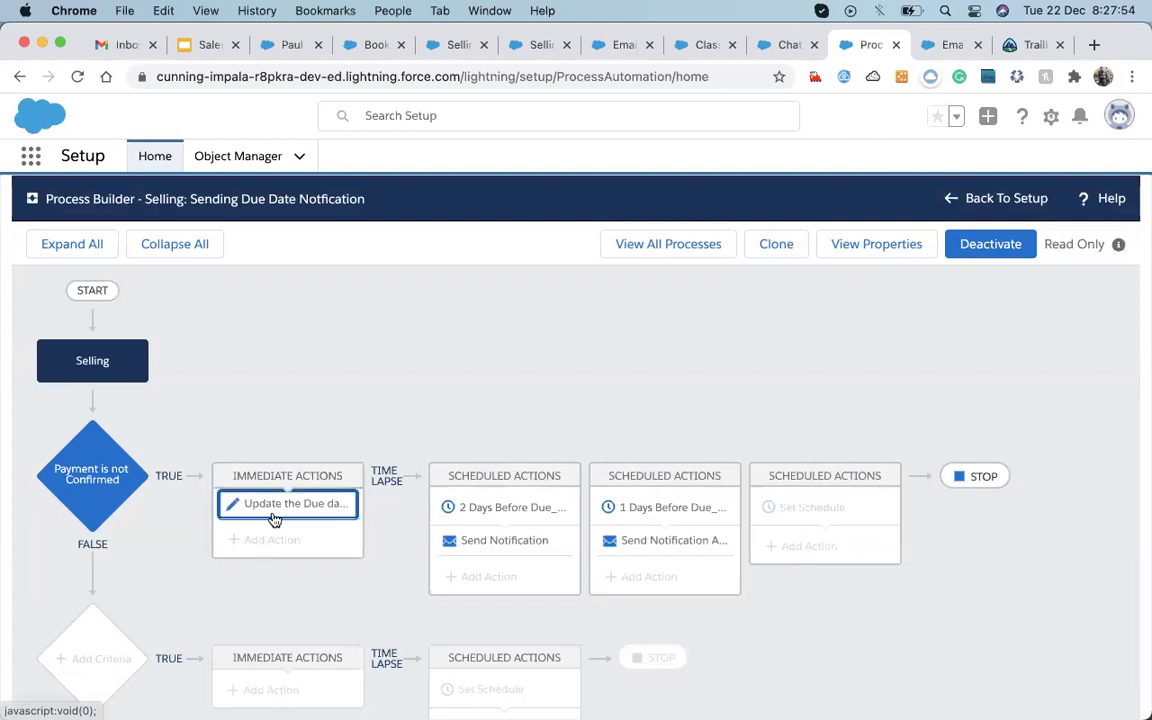
- Review the field values set by the immediate action that updates the due date
click(350, 507)
scroll(667, 469, down, 1)
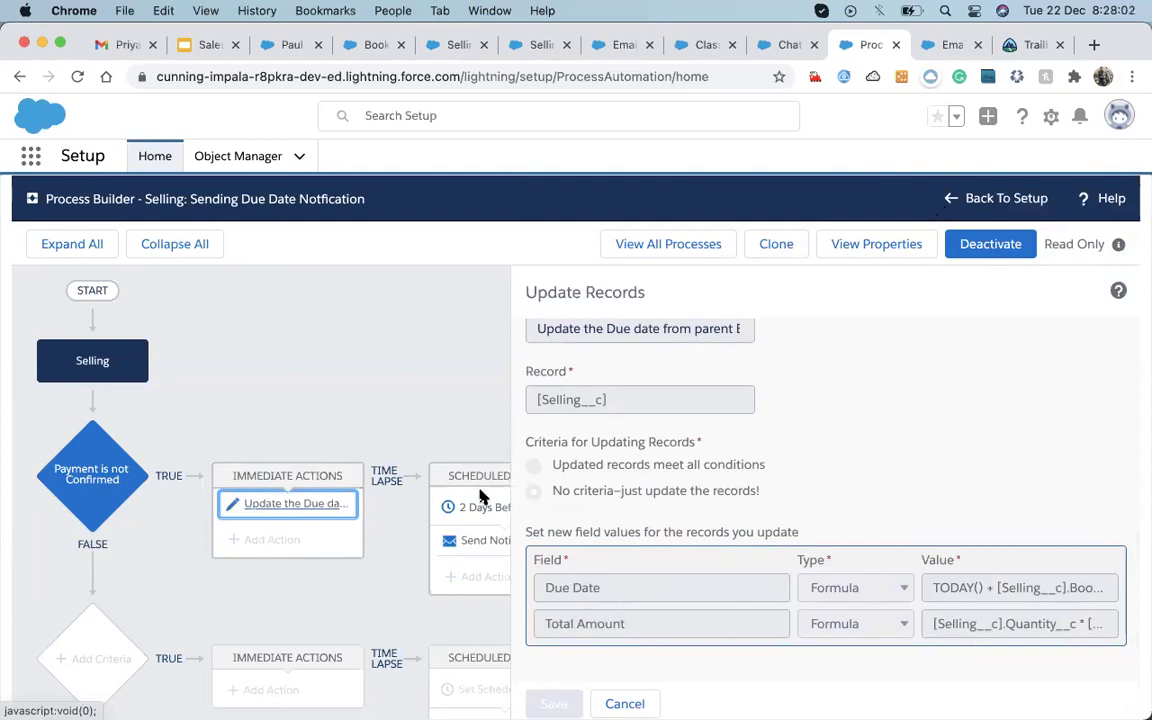
click(626, 700)
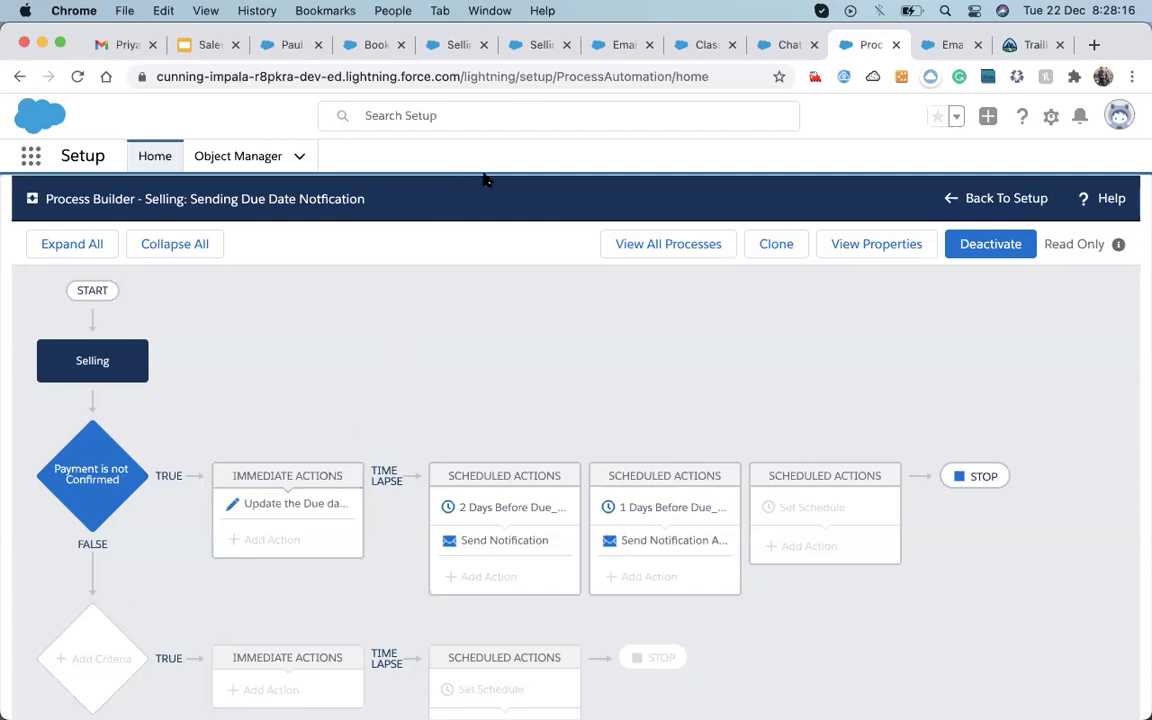
- Check the Paul Book Store record's default number of due days and its related selling records
click(290, 48)
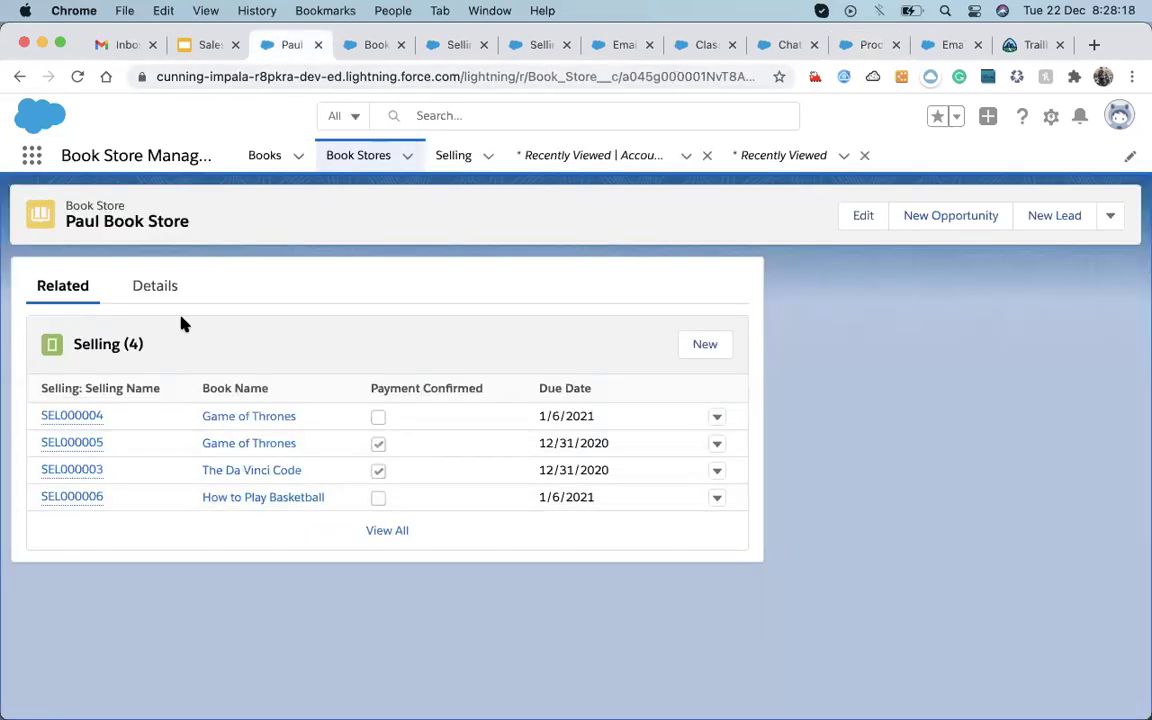
click(143, 289)
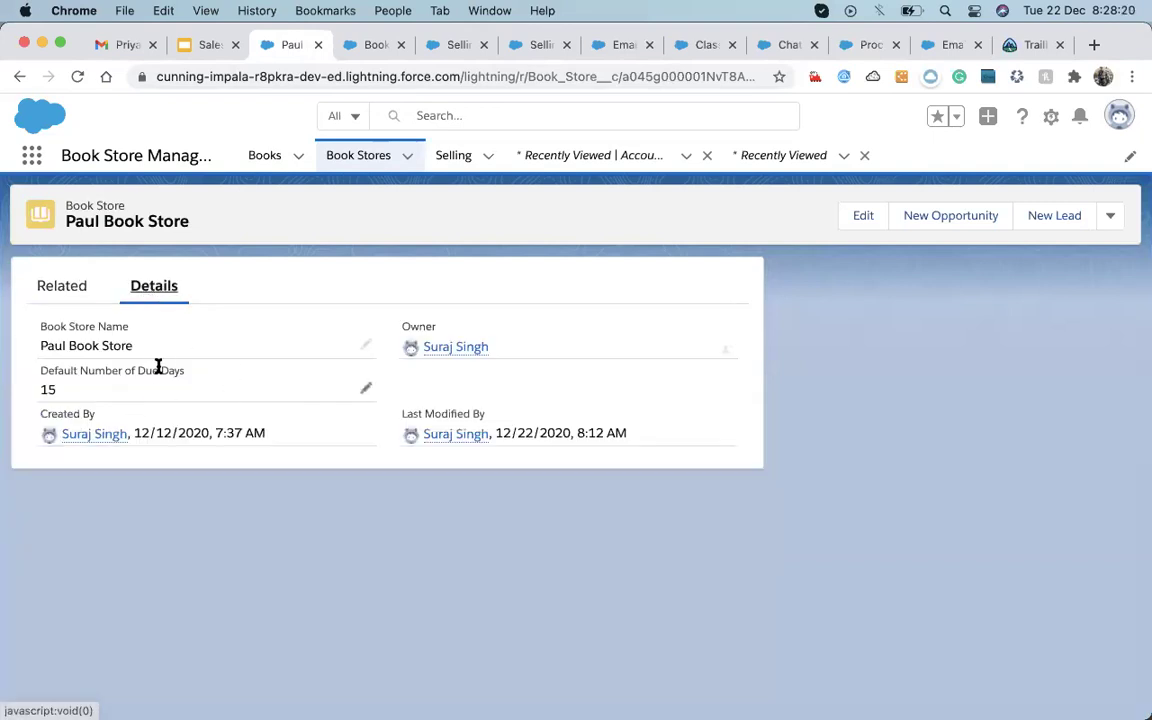
click(68, 288)
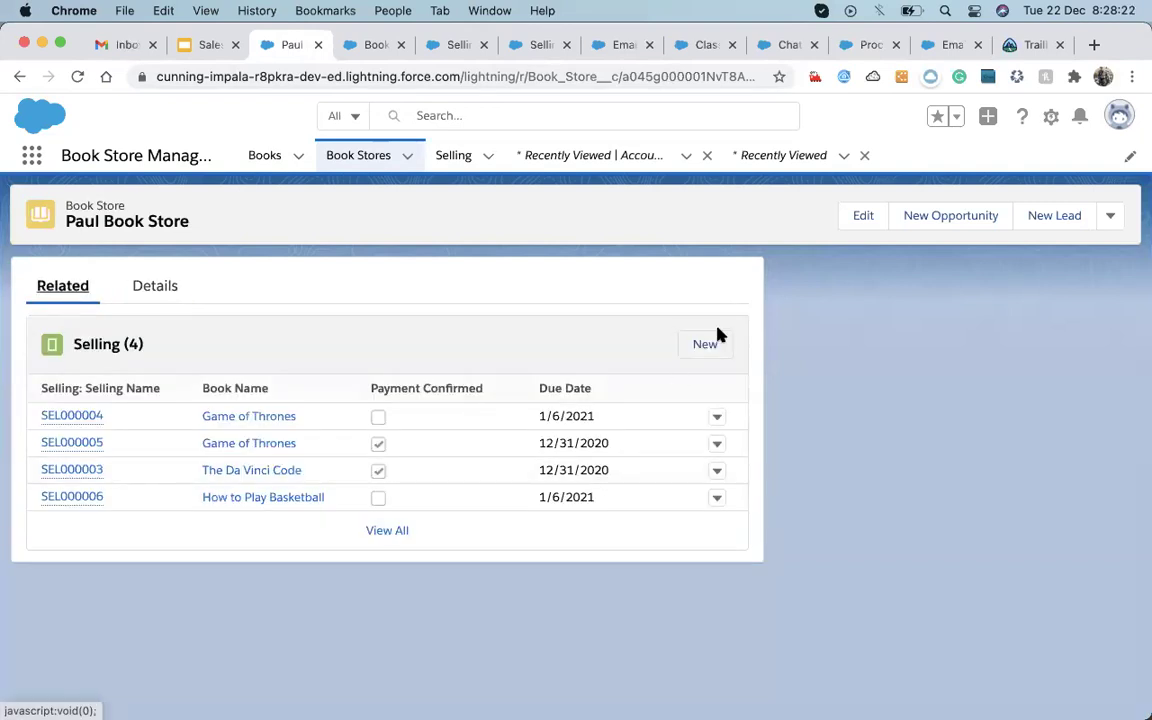
click(152, 288)
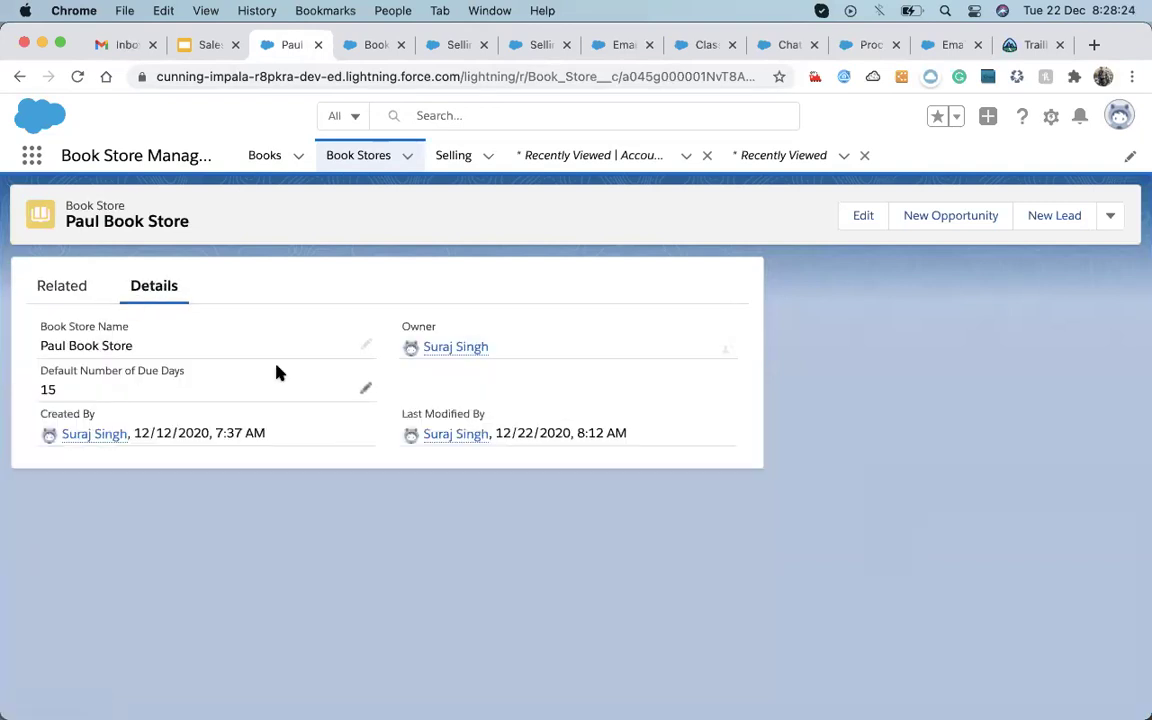
click(368, 395)
key(BackSpace)
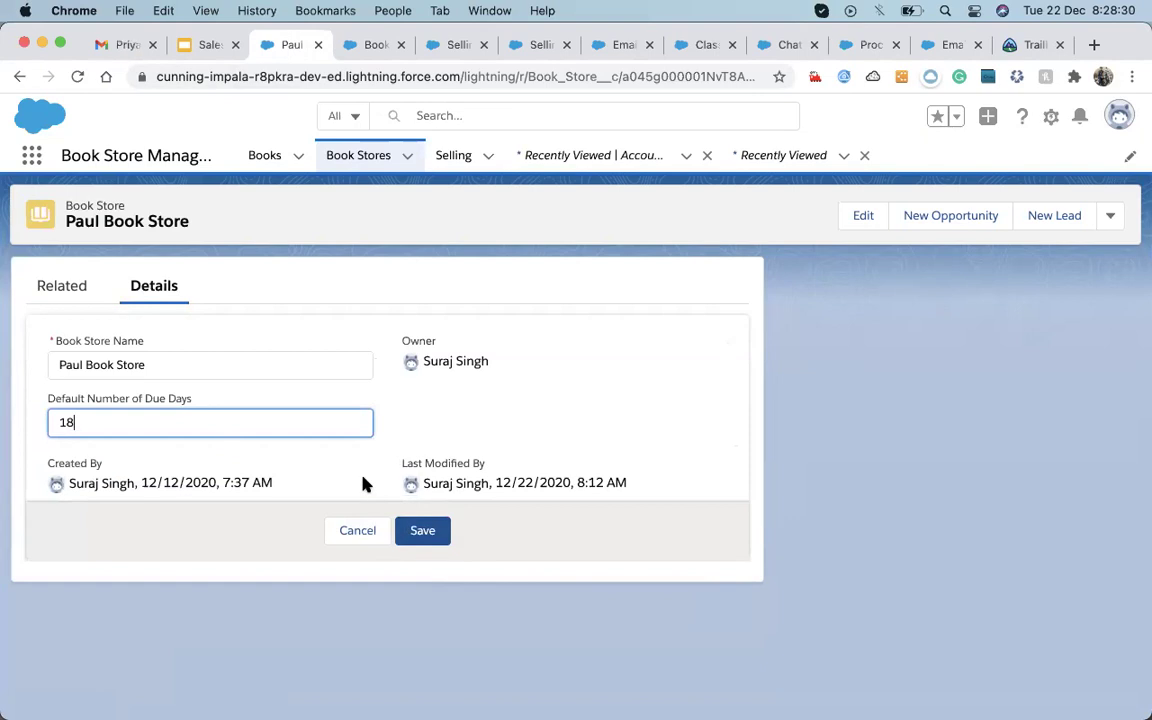
click(346, 531)
- Create a selling record for Paul Book Store with the book Harry Poter and quantity 4, leaving total amount and due date blank
click(72, 290)
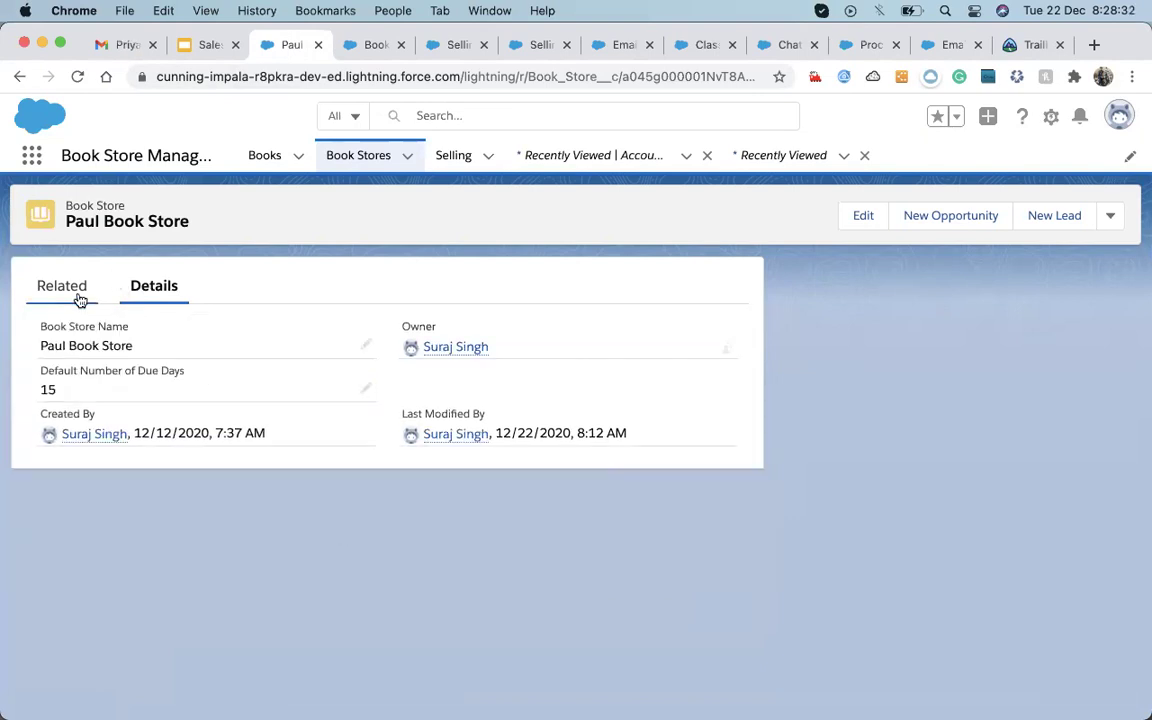
click(705, 346)
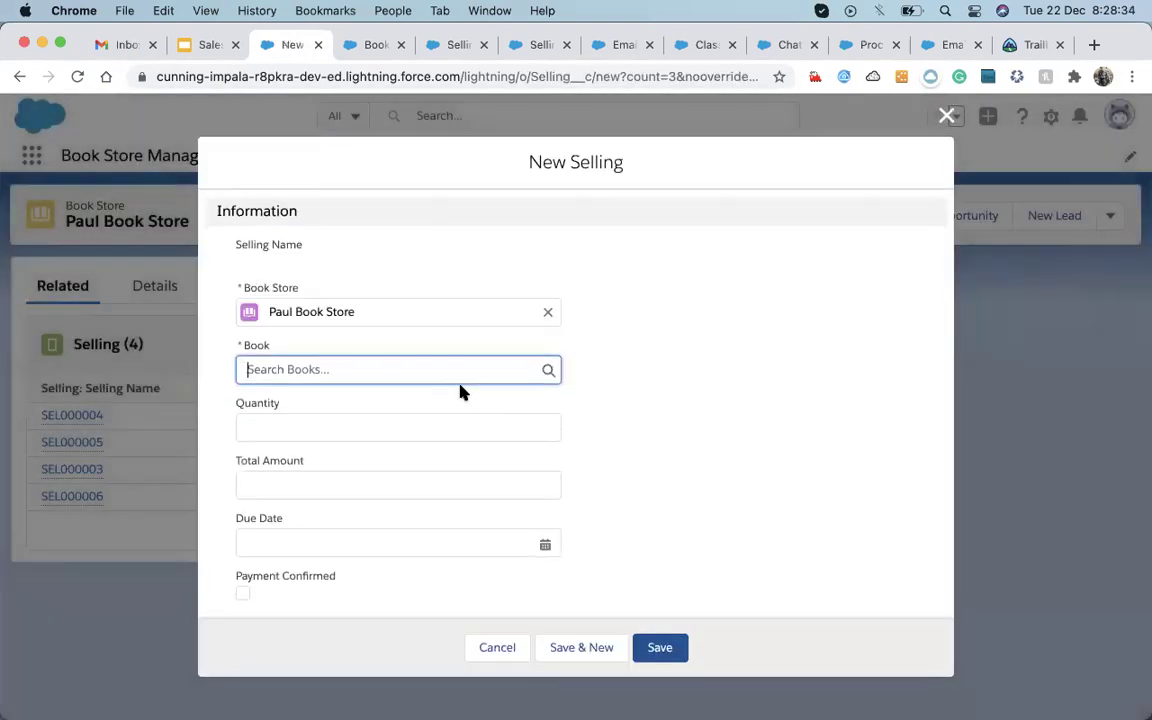
click(396, 374)
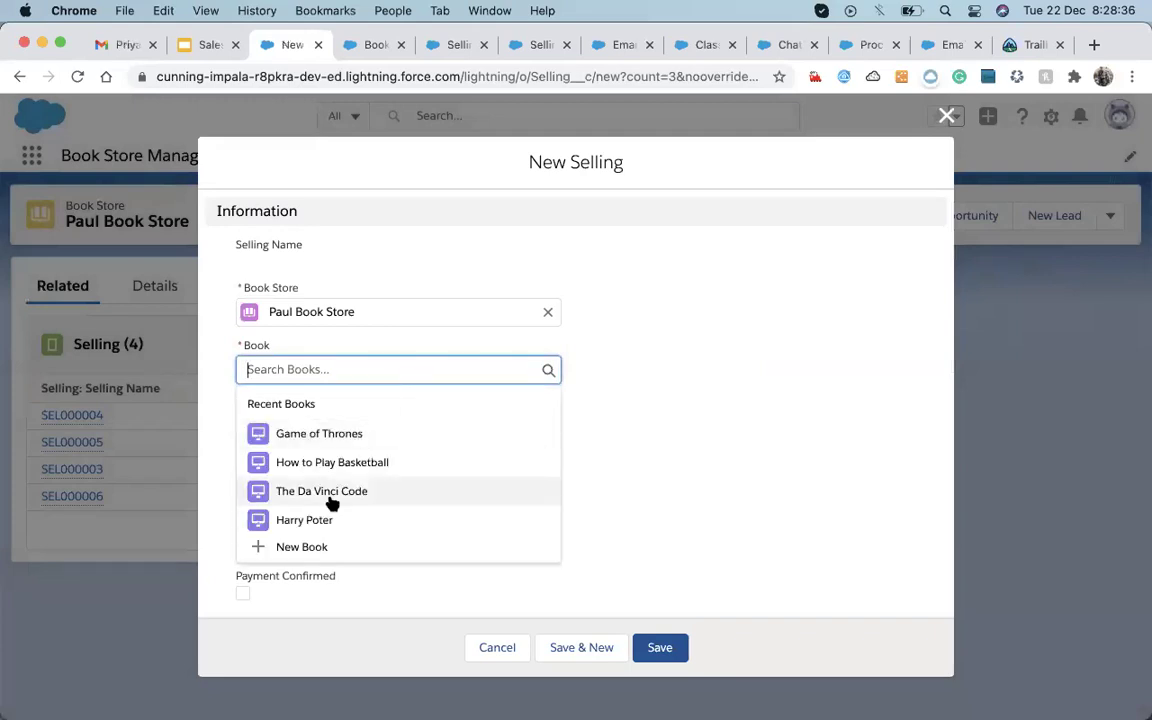
click(318, 524)
click(333, 432)
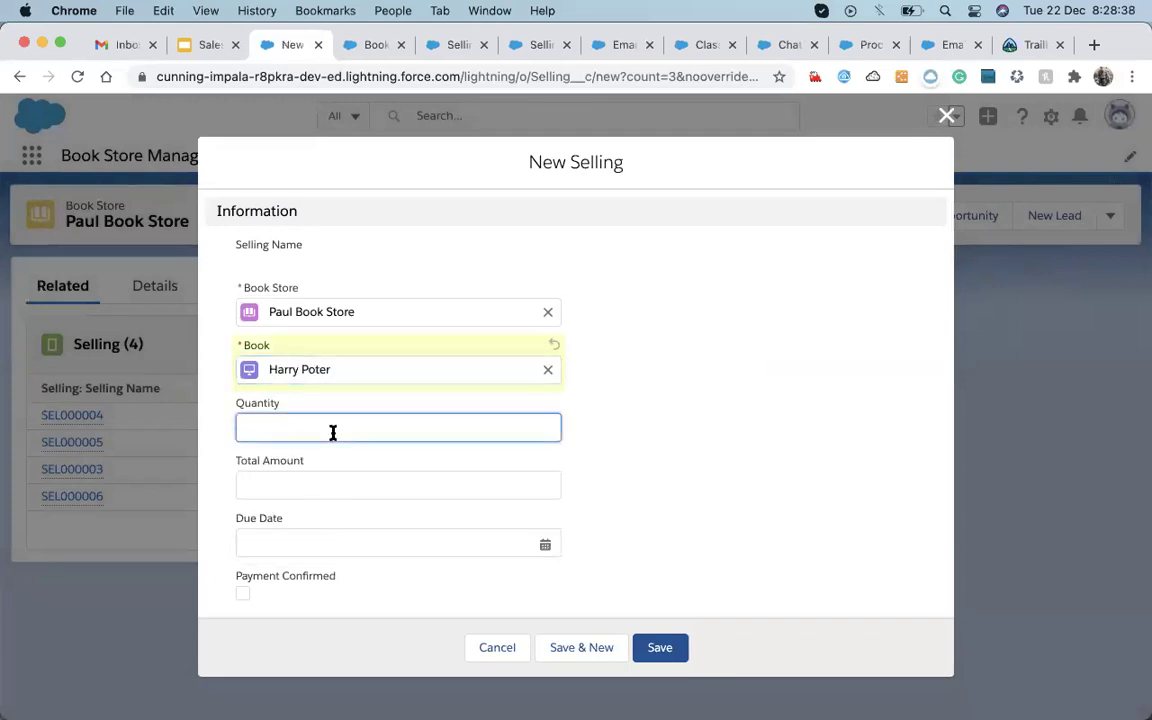
text(4)
click(604, 507)
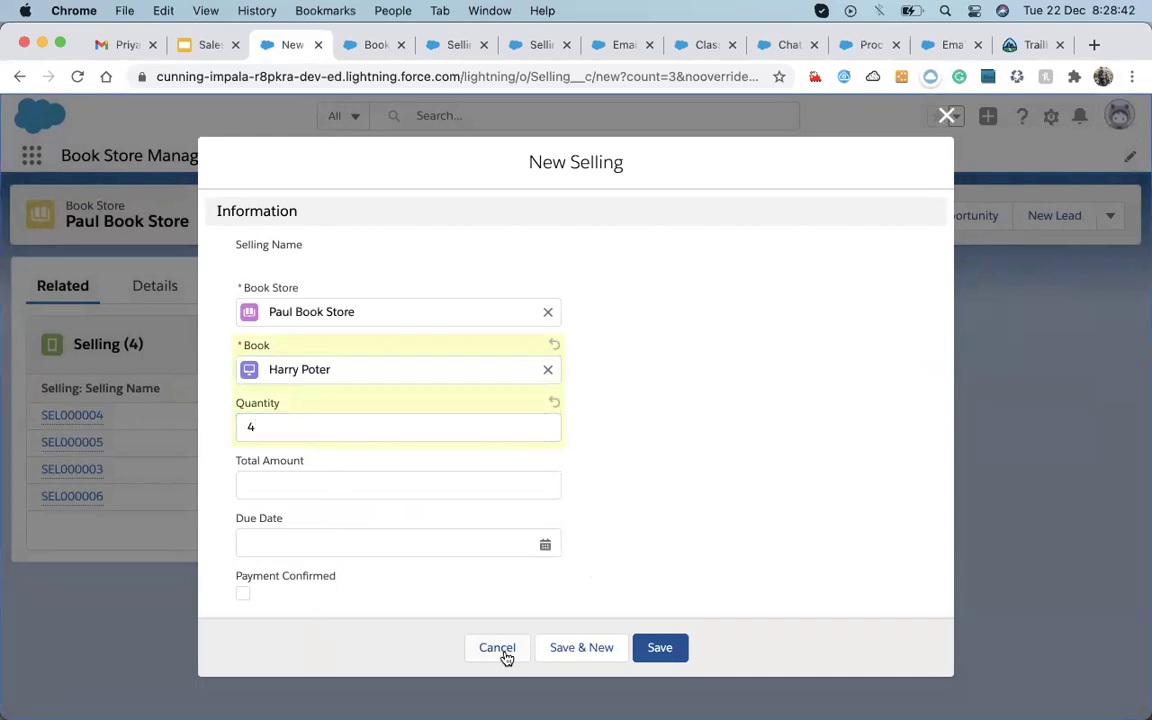
click(668, 648)
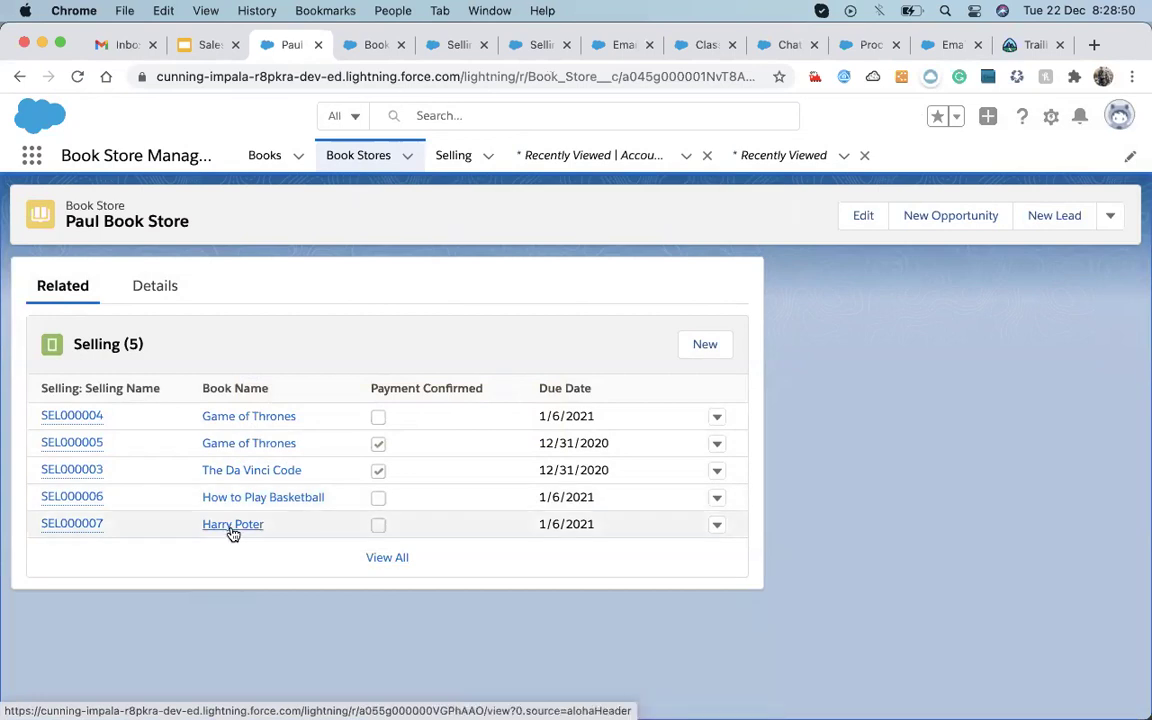
- Open the new Harry Poter selling record and check its total amount and due date
click(52, 523)
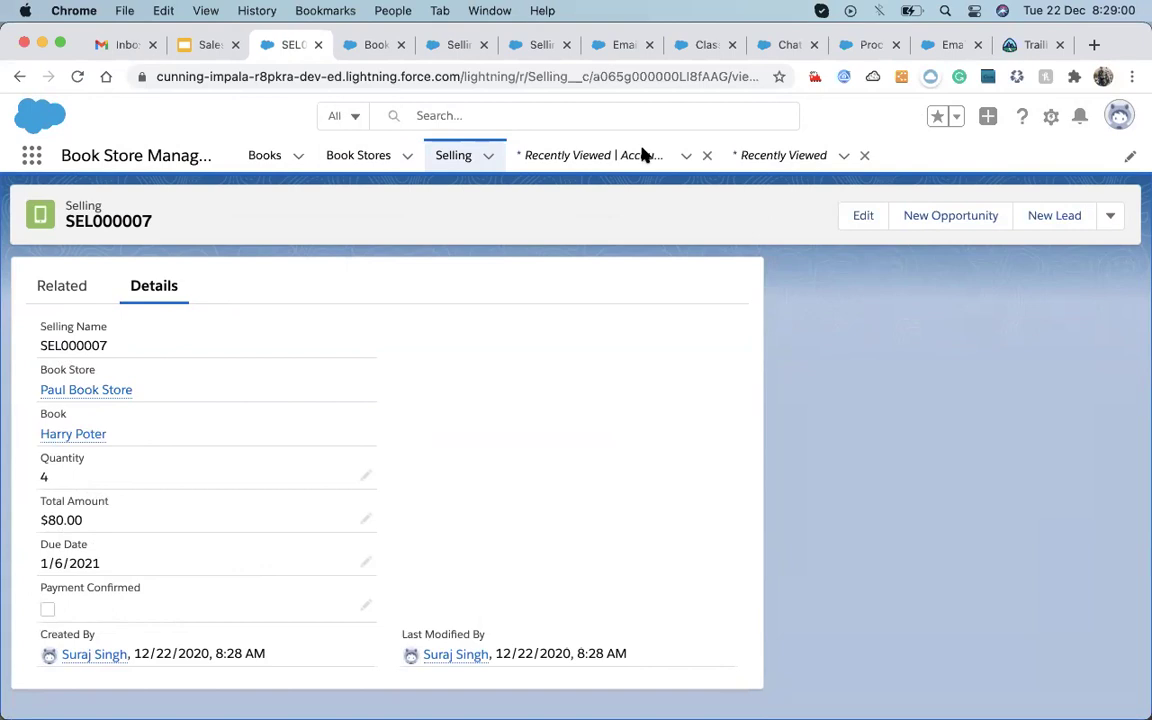
click(370, 45)
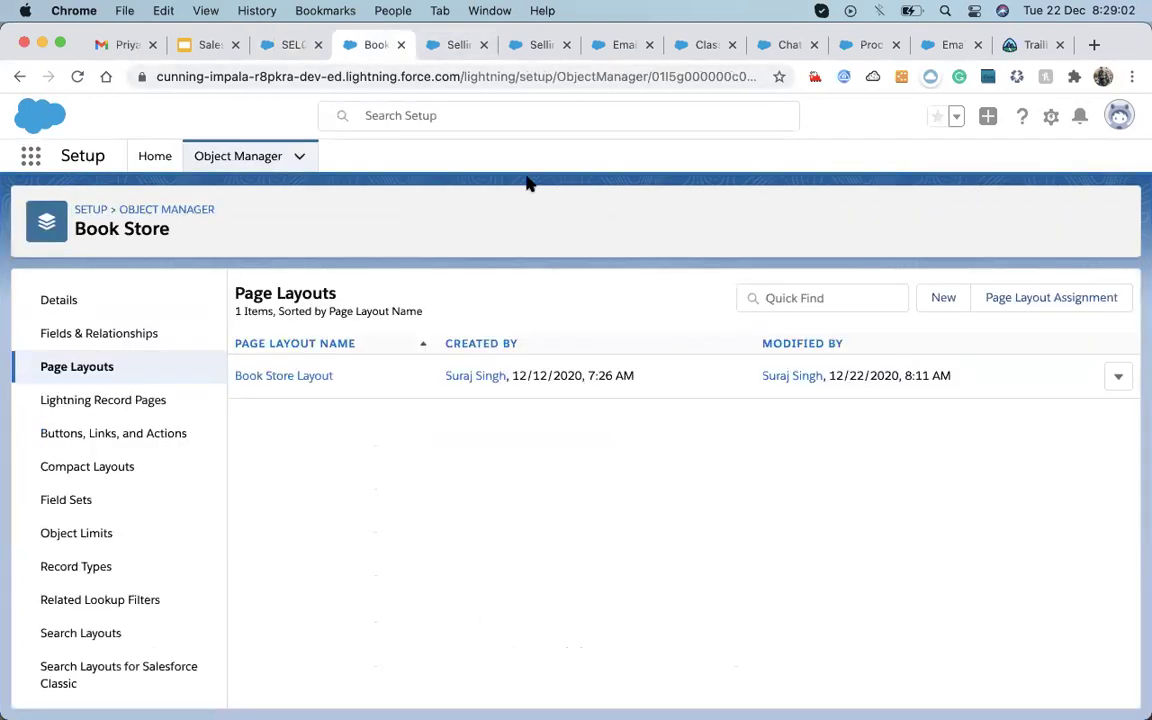
click(289, 46)
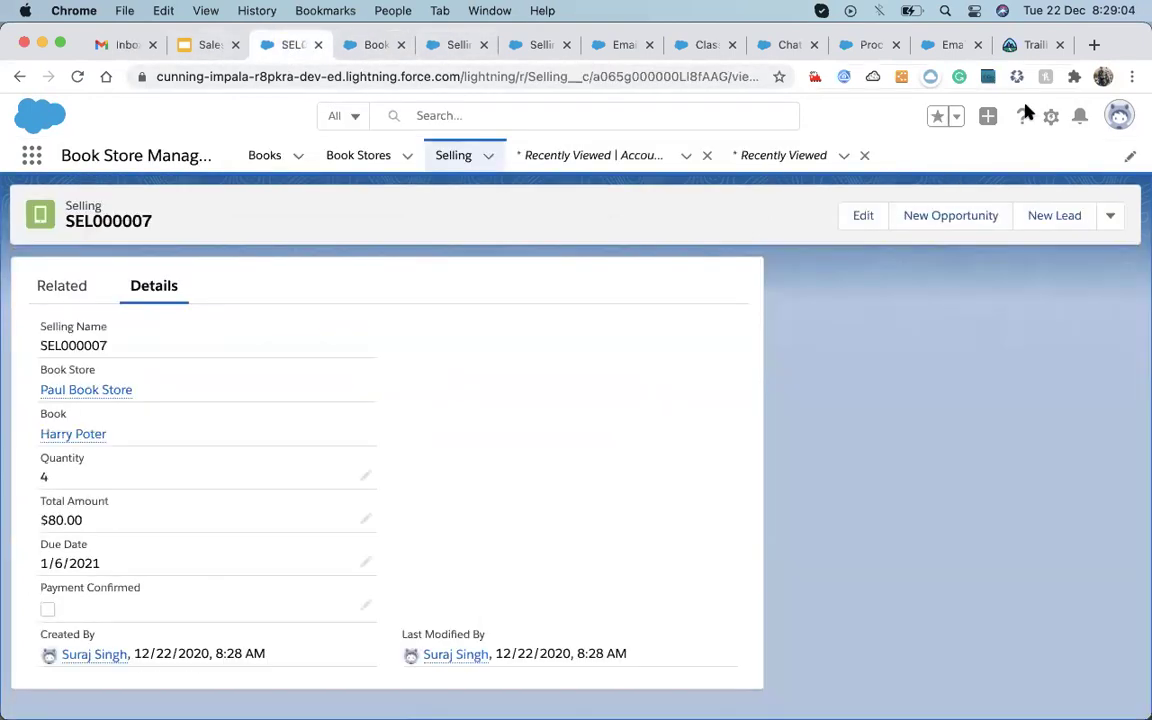
- Open Time-Based Workflow in Setup and search the workflow queue without any filter criteria
click(1048, 117)
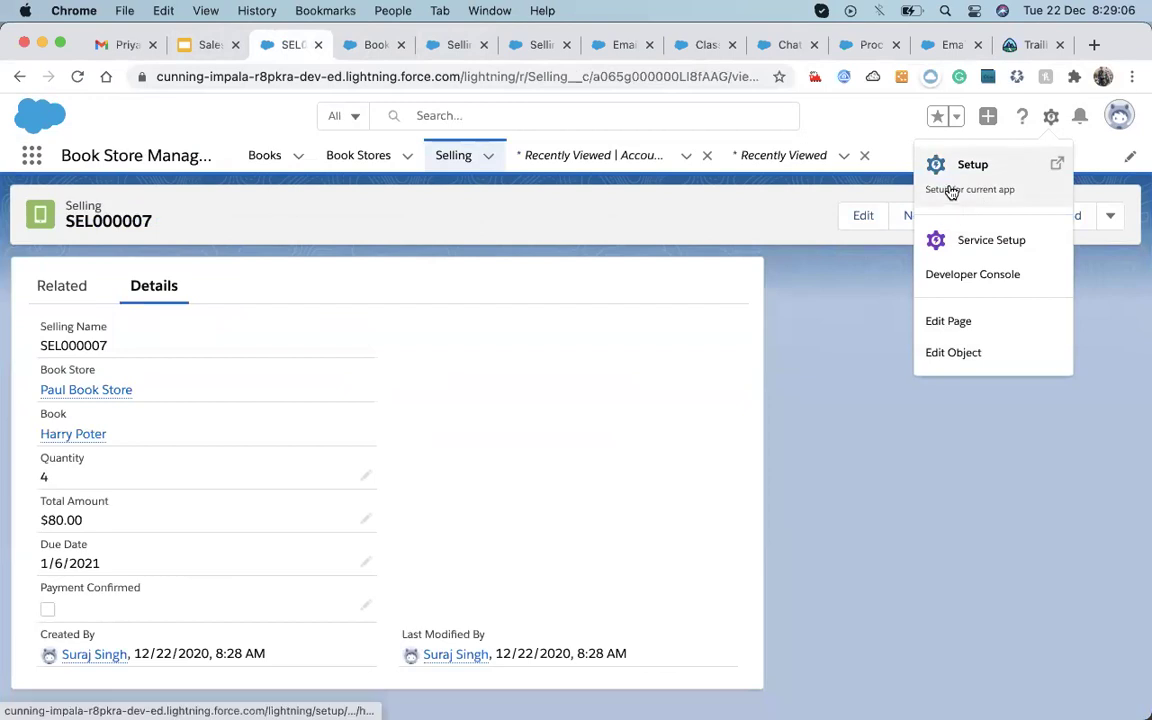
click(951, 192)
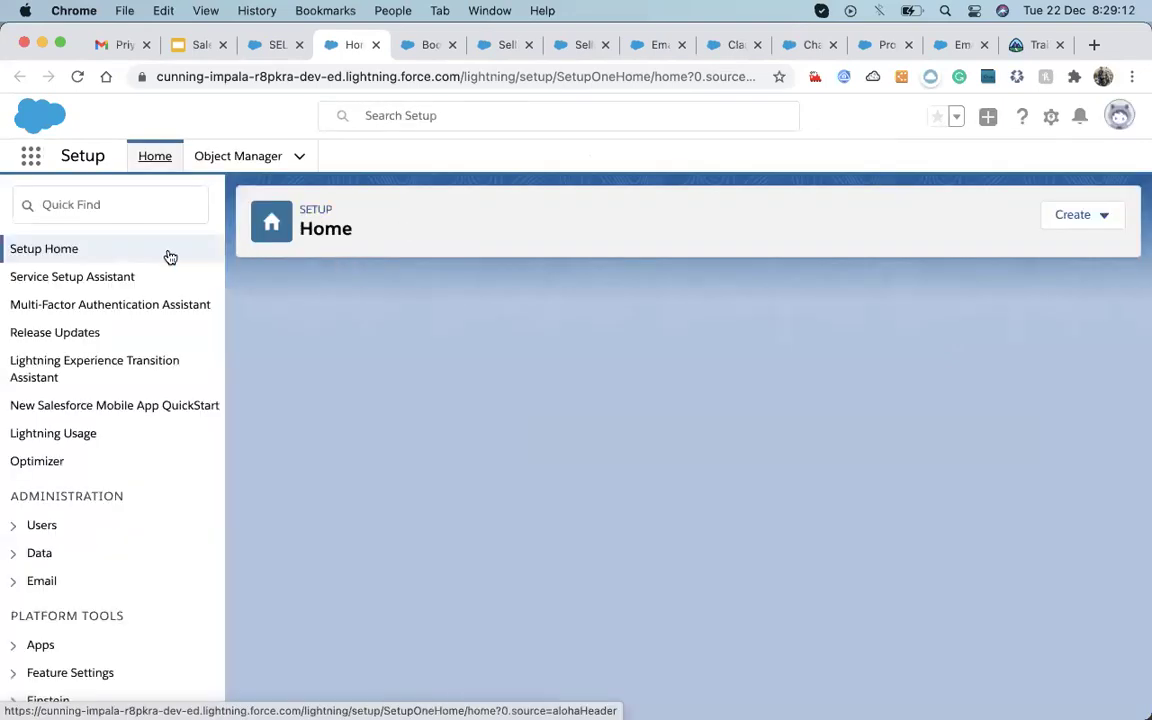
click(131, 212)
text(tim)
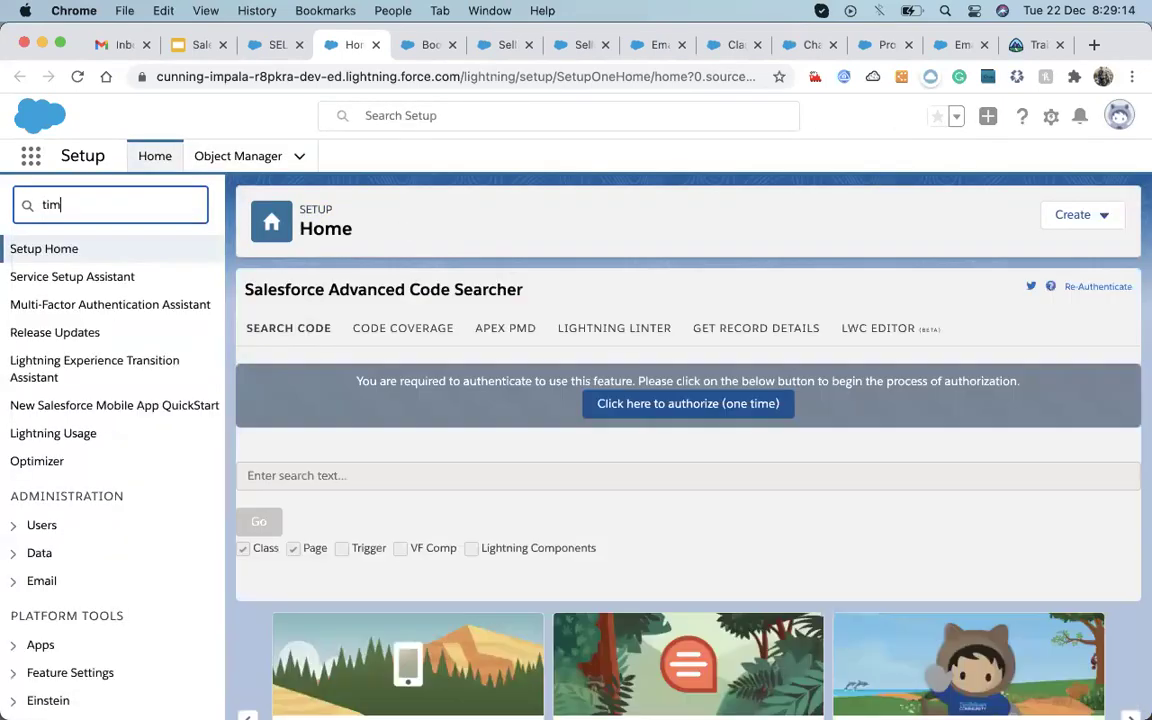
text(e)
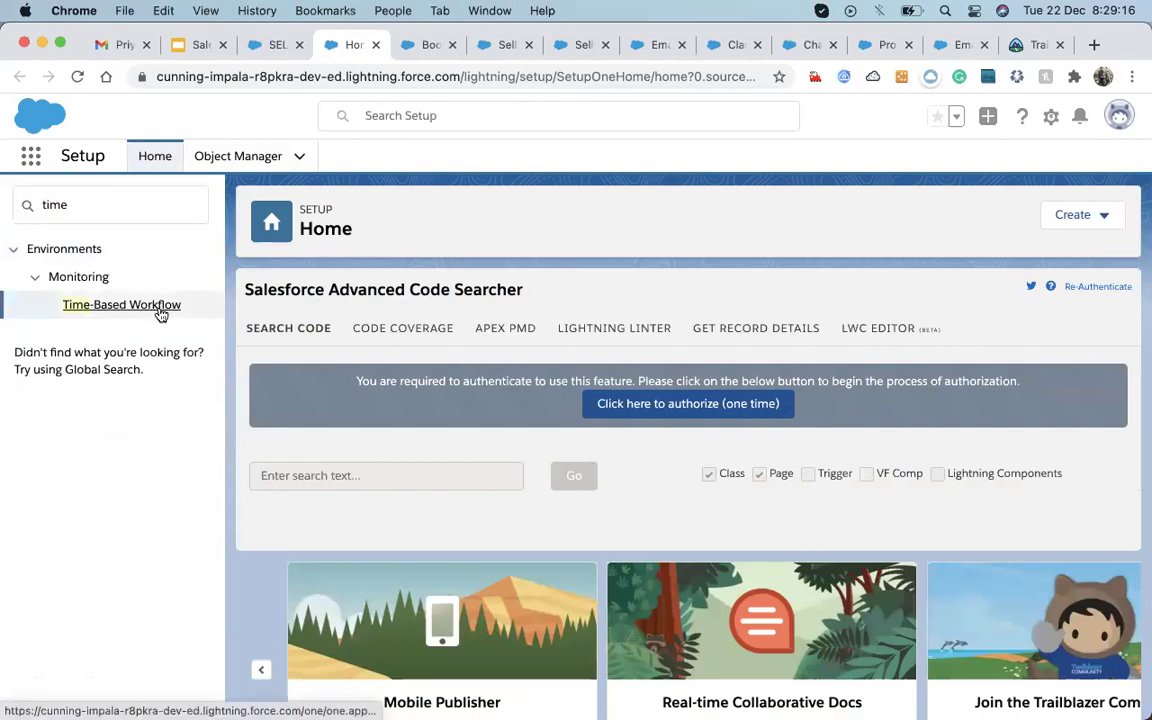
click(177, 314)
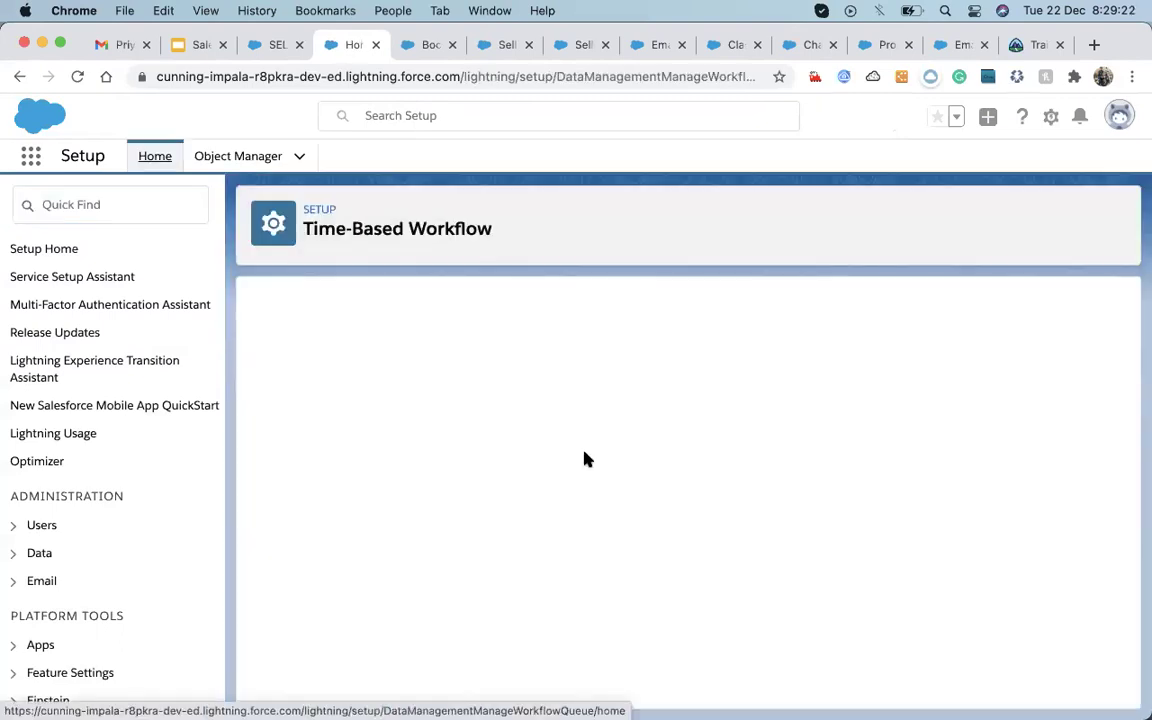
click(686, 466)
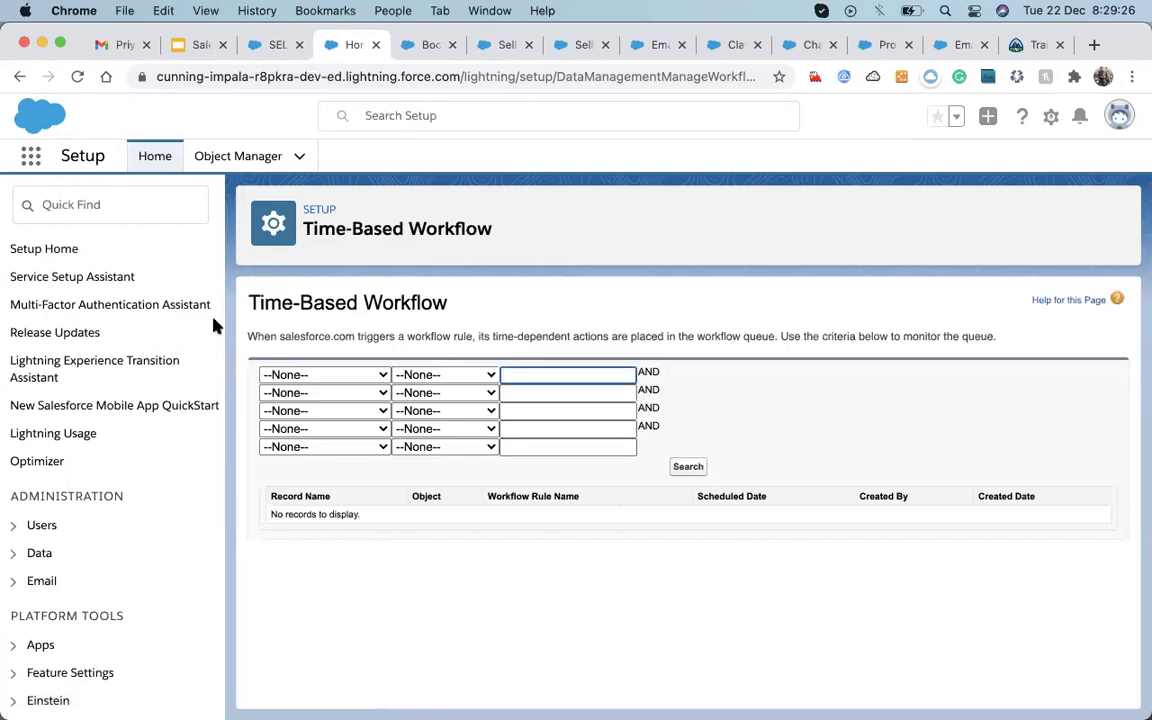
- Find the Scheduled Jobs page in Setup and check the list of all scheduled jobs
click(117, 207)
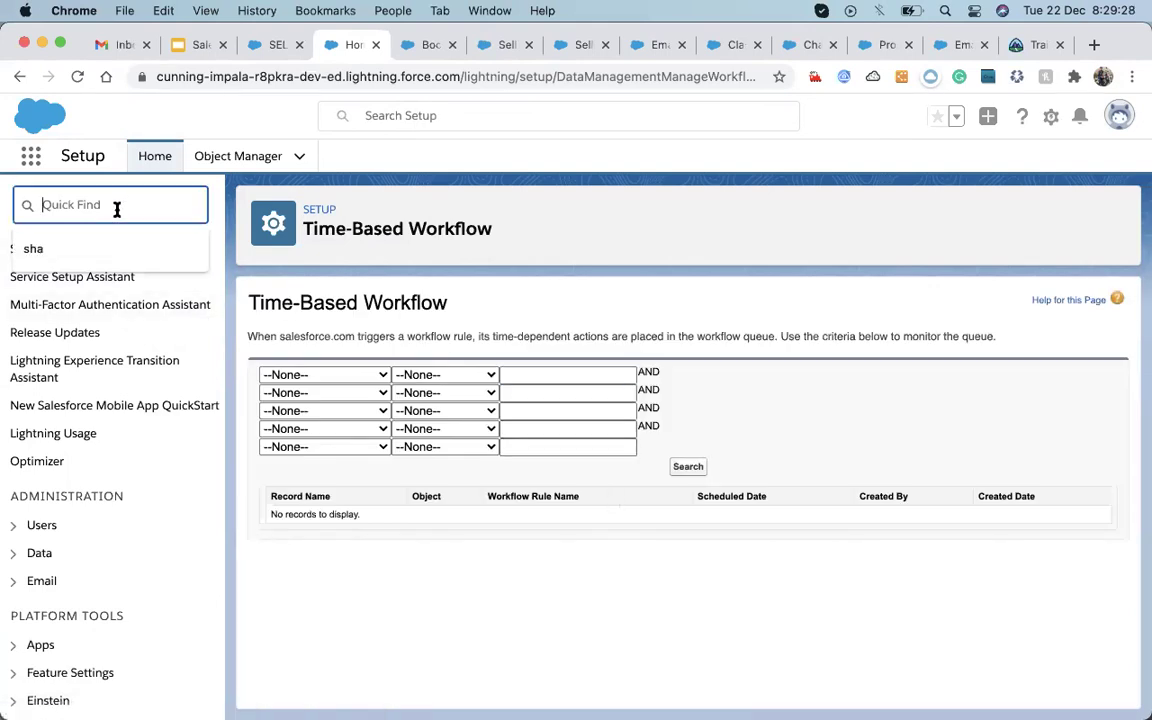
text(sch)
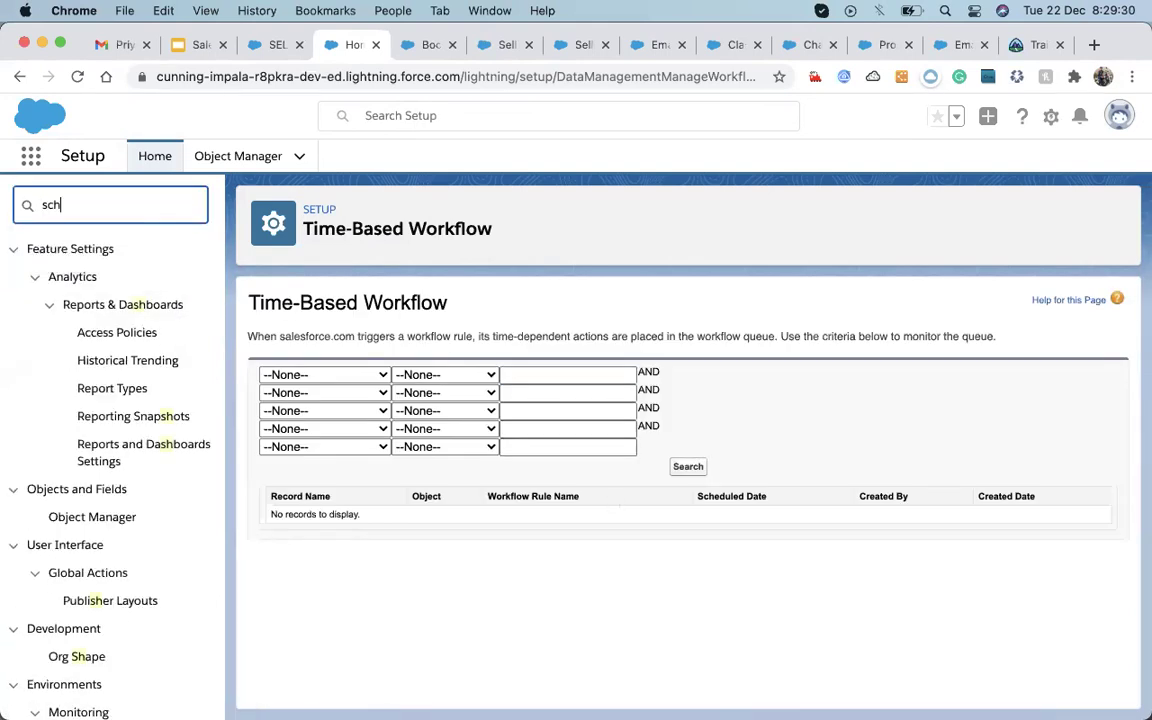
text(e)
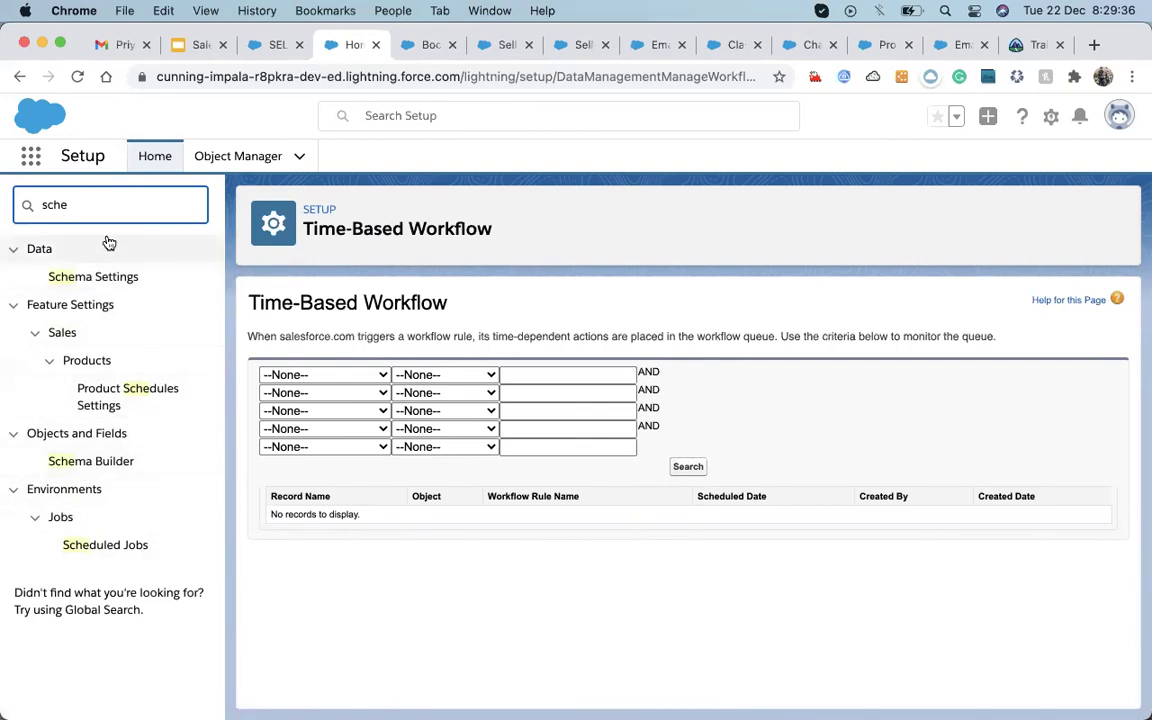
click(97, 545)
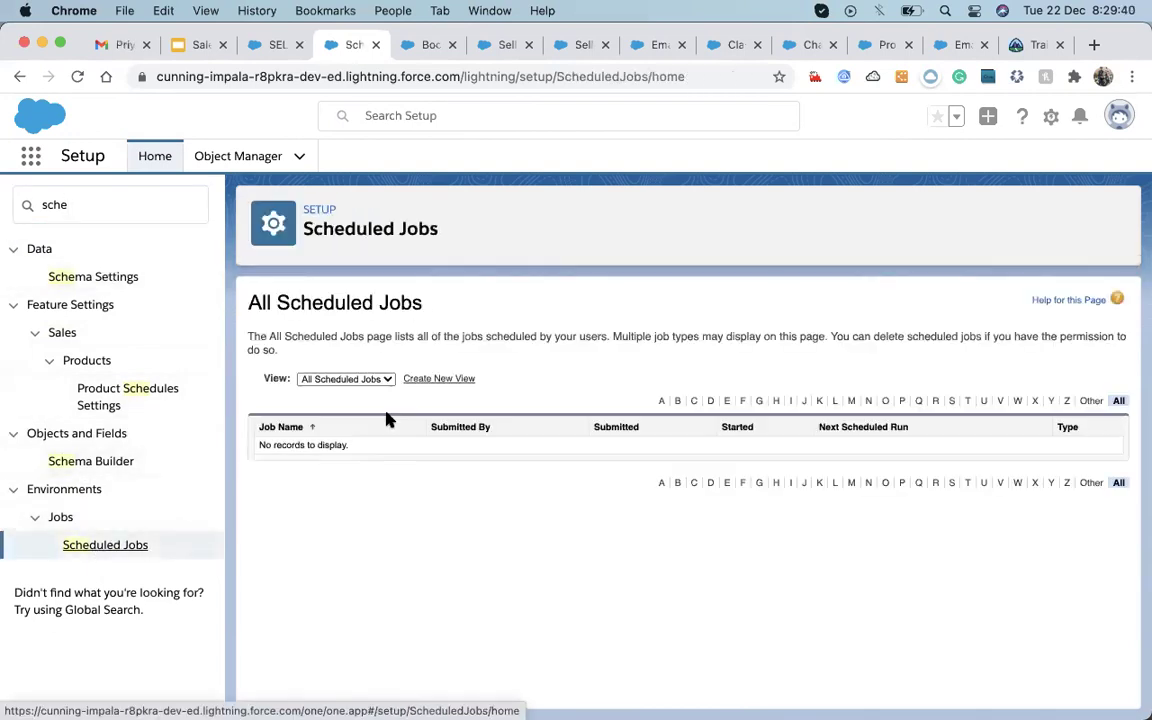
- Search Setup for "job" and check the list on the Apex Jobs page
click(26, 206)
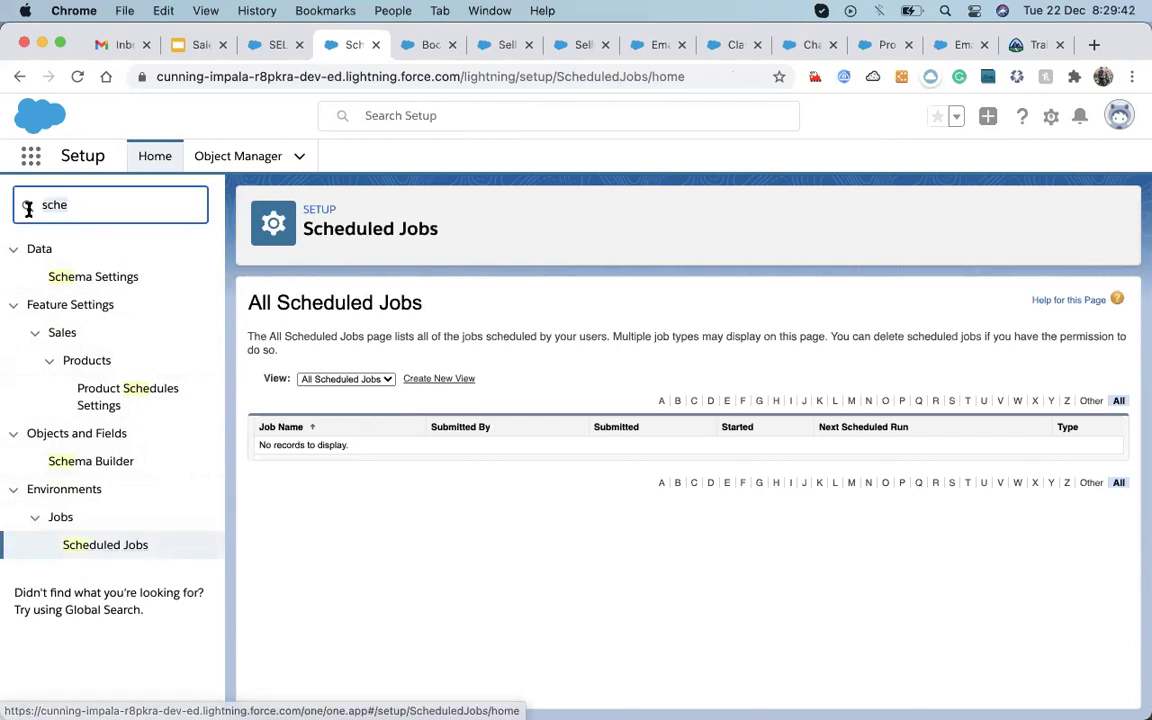
key(super+a)
key(BackSpace)
text(job)
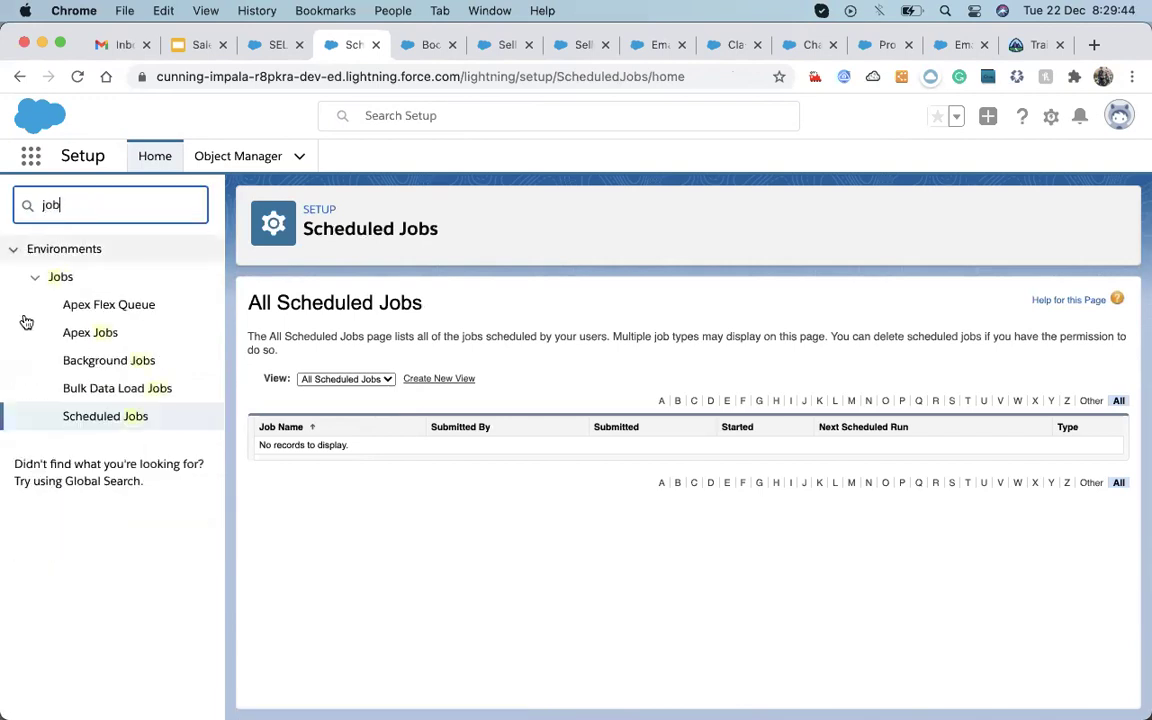
click(104, 338)
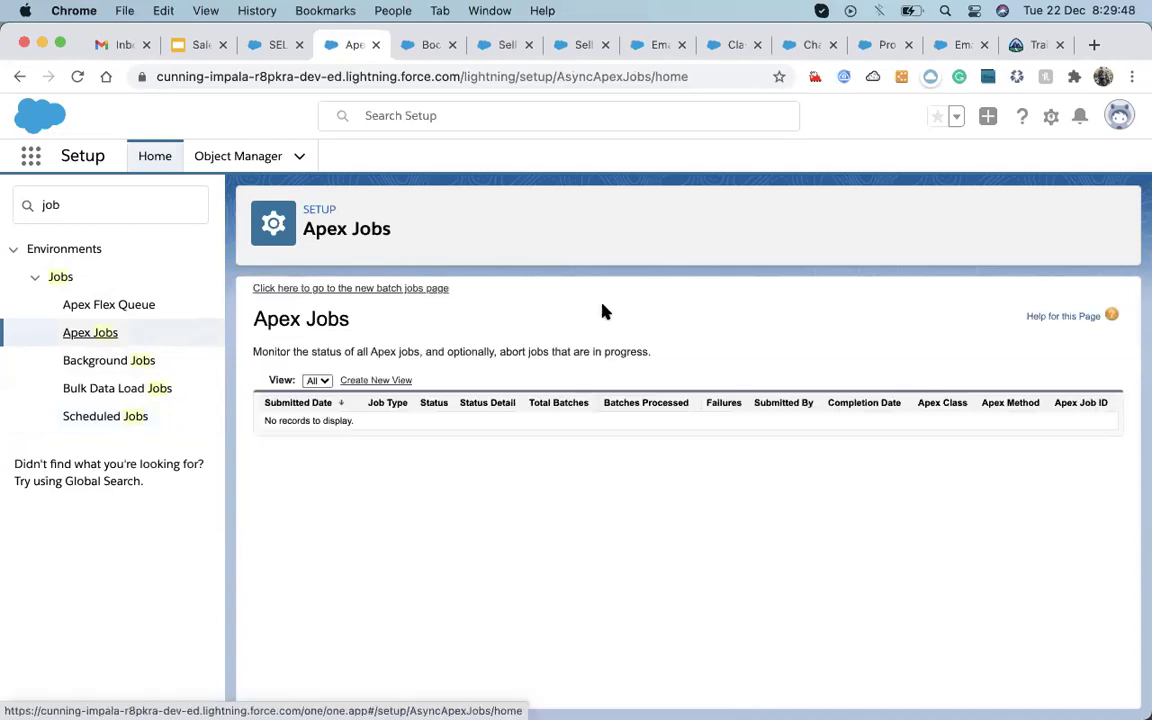
- Search Google for "schedule action in process builder" from the Trailhead browser tab
click(950, 45)
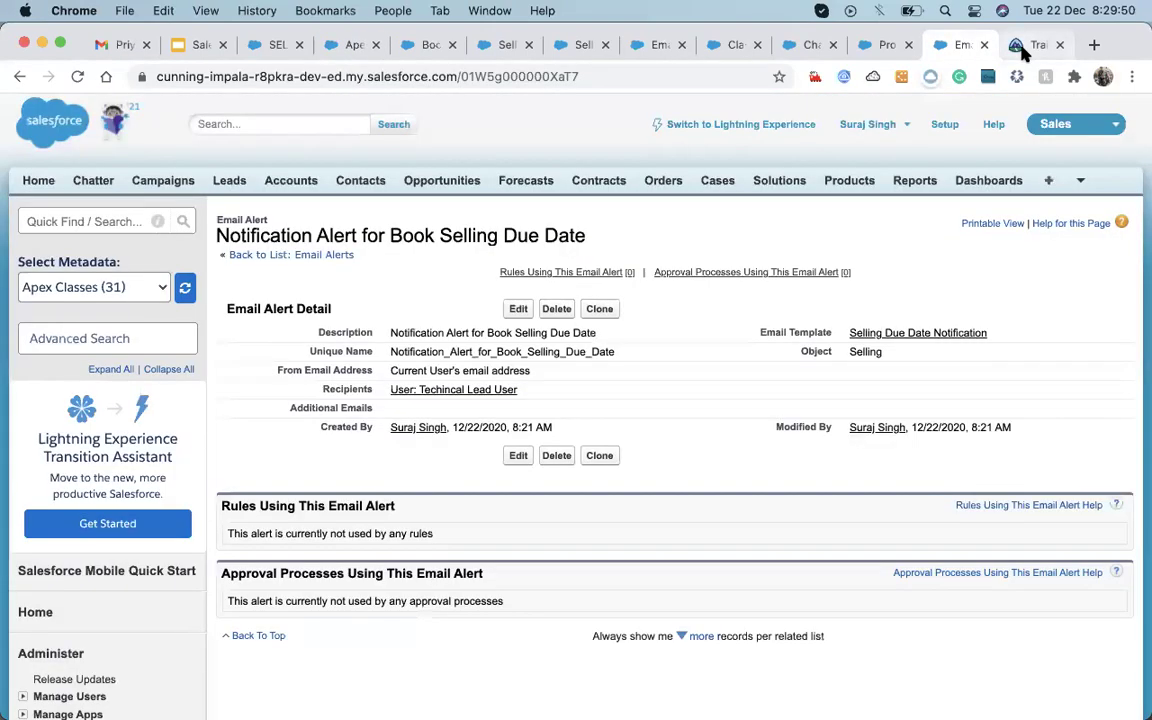
click(1021, 46)
click(673, 77)
text(sch)
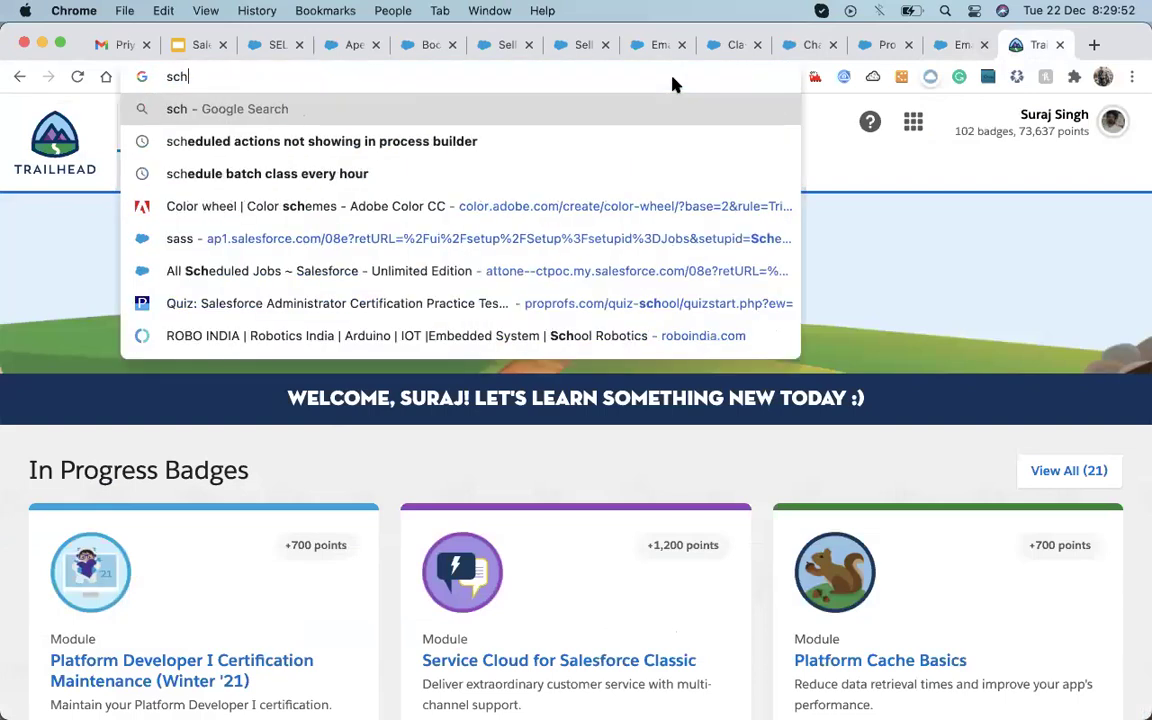
text(edule action)
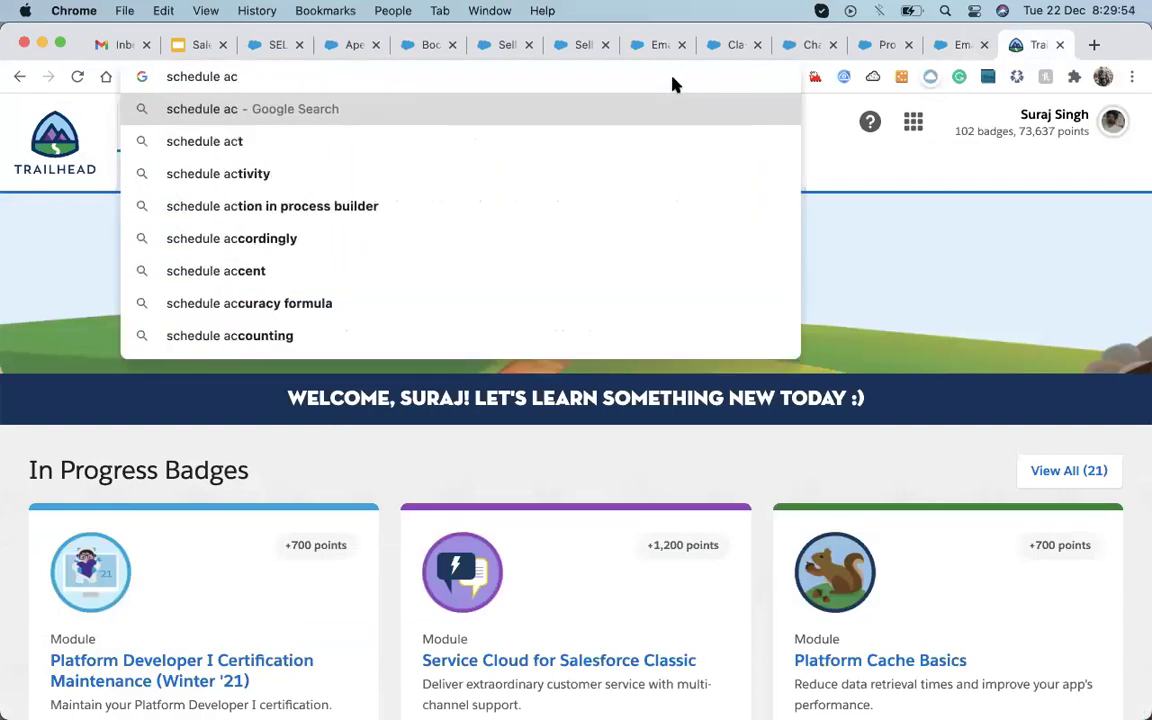
key(Right)
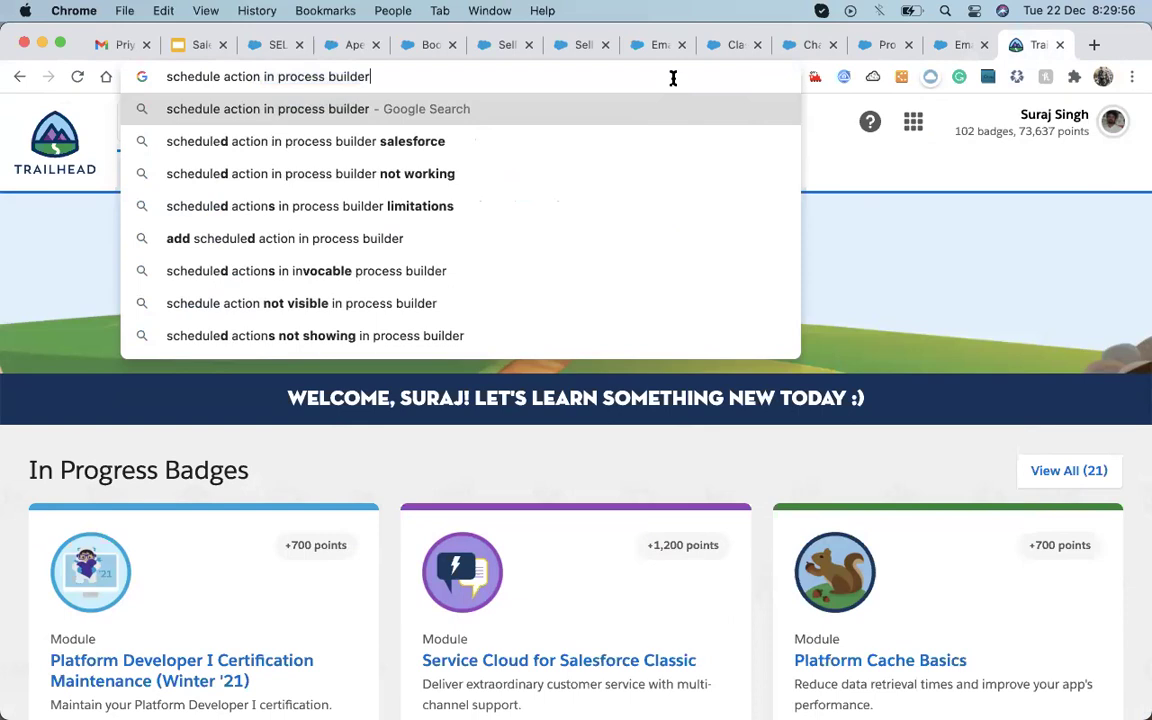
key(Return)
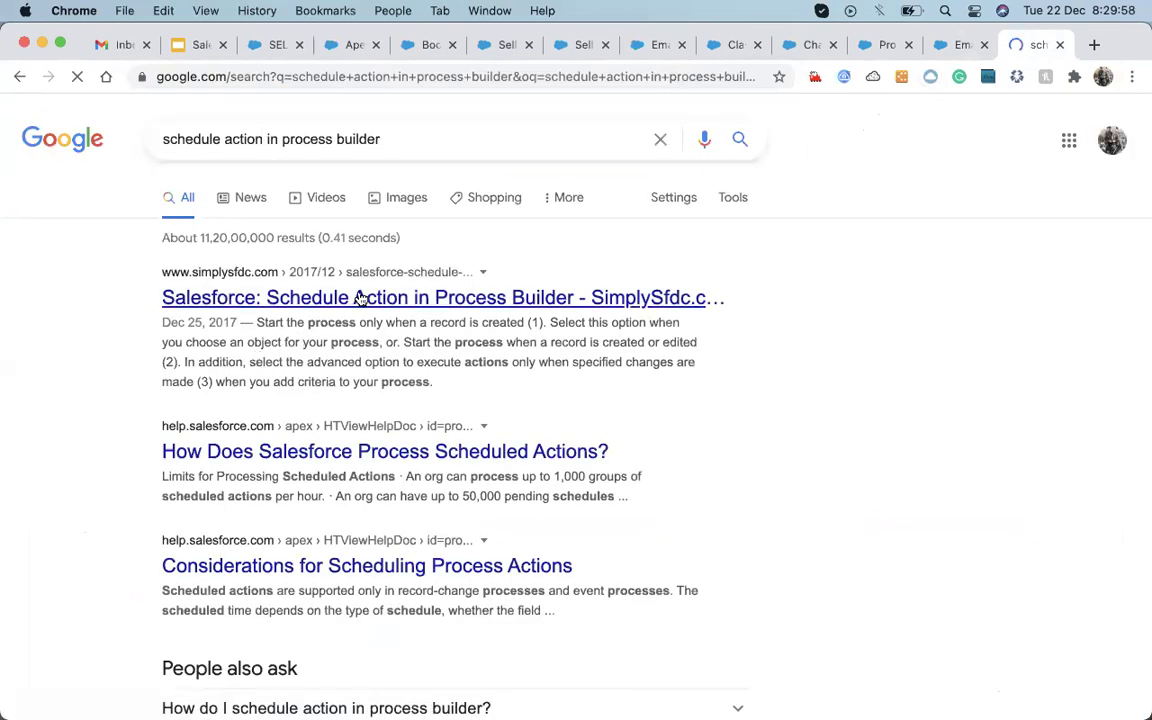
- Open the SimplySfdc article on schedule actions in Process Builder and read through its criteria for scheduled actions
click(380, 297)
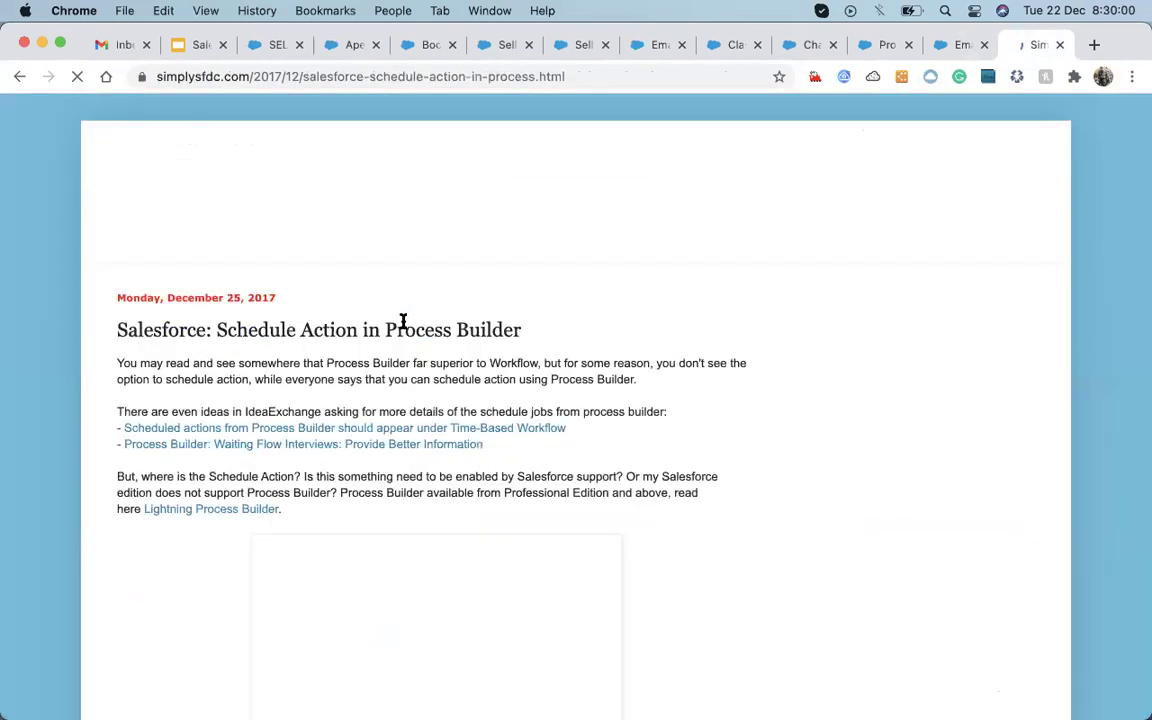
scroll(358, 472, down, 15)
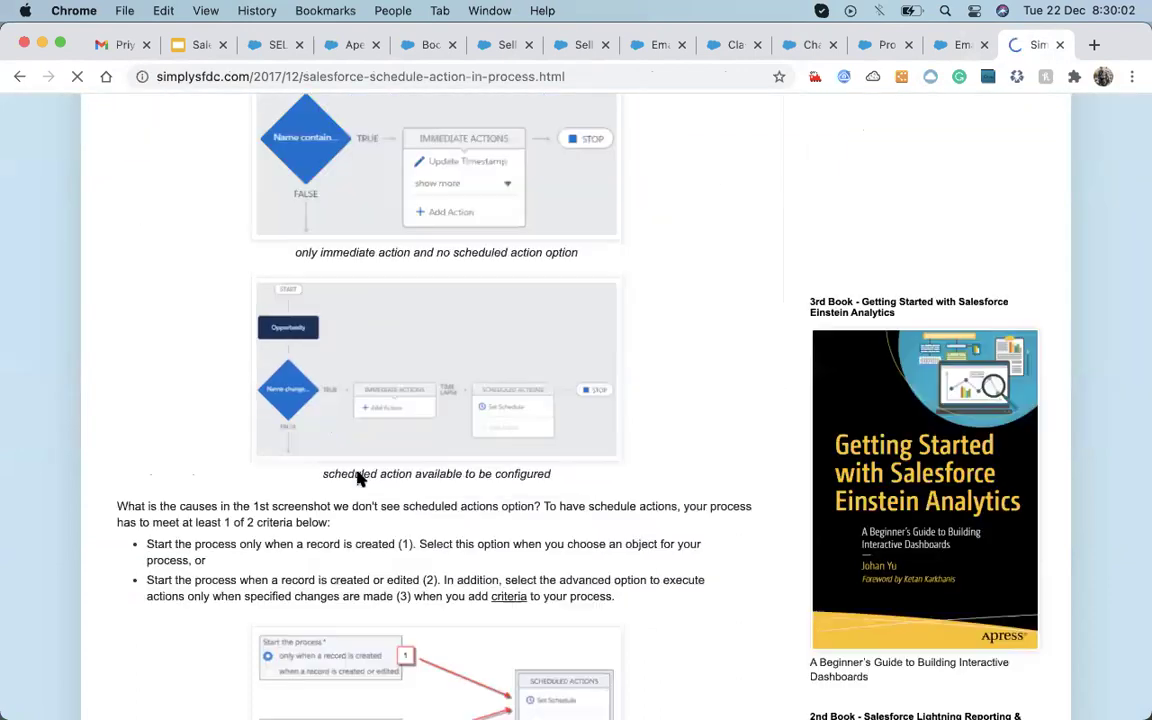
scroll(358, 478, down, 5)
scroll(355, 470, up, 3)
scroll(386, 403, up, 10)
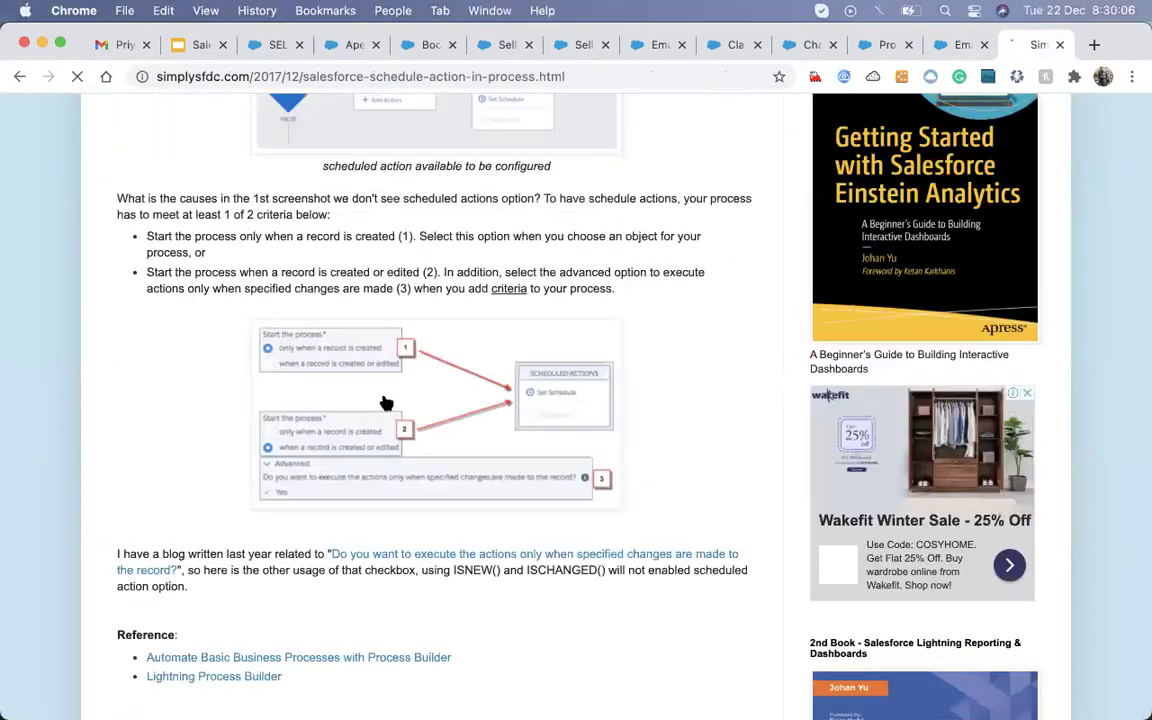
scroll(386, 403, up, 5)
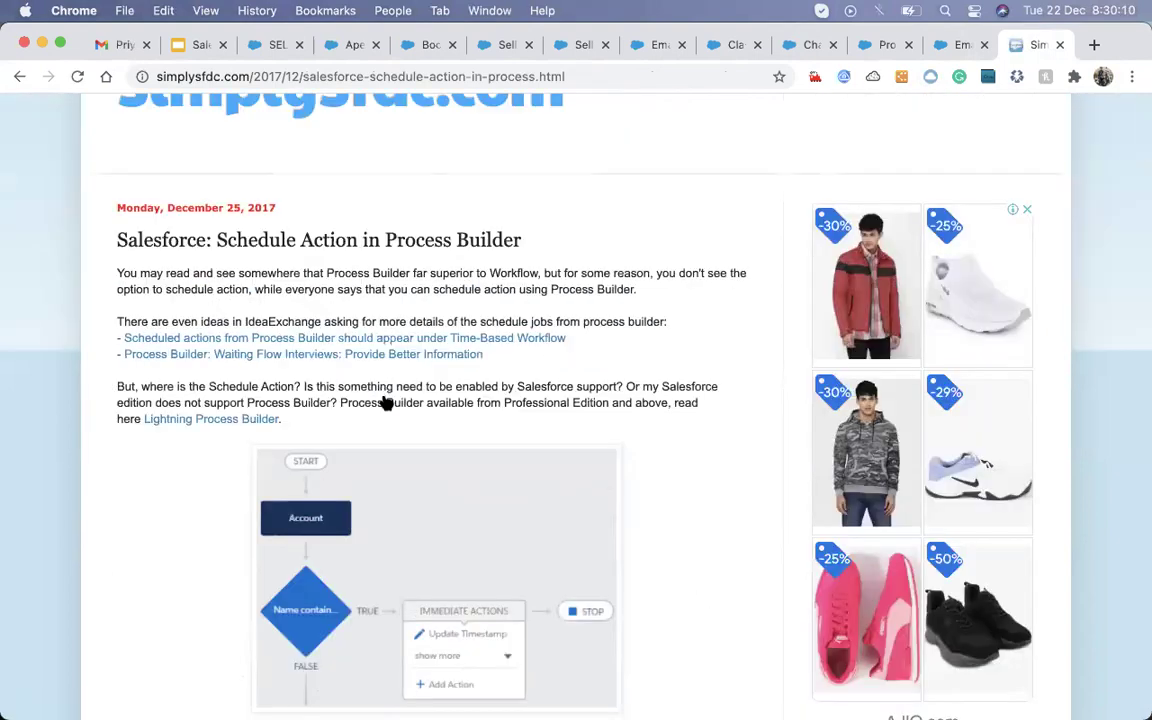
scroll(386, 403, up, 2)
- Return to the Google results and search for "see all schedule action in process builder"
click(19, 76)
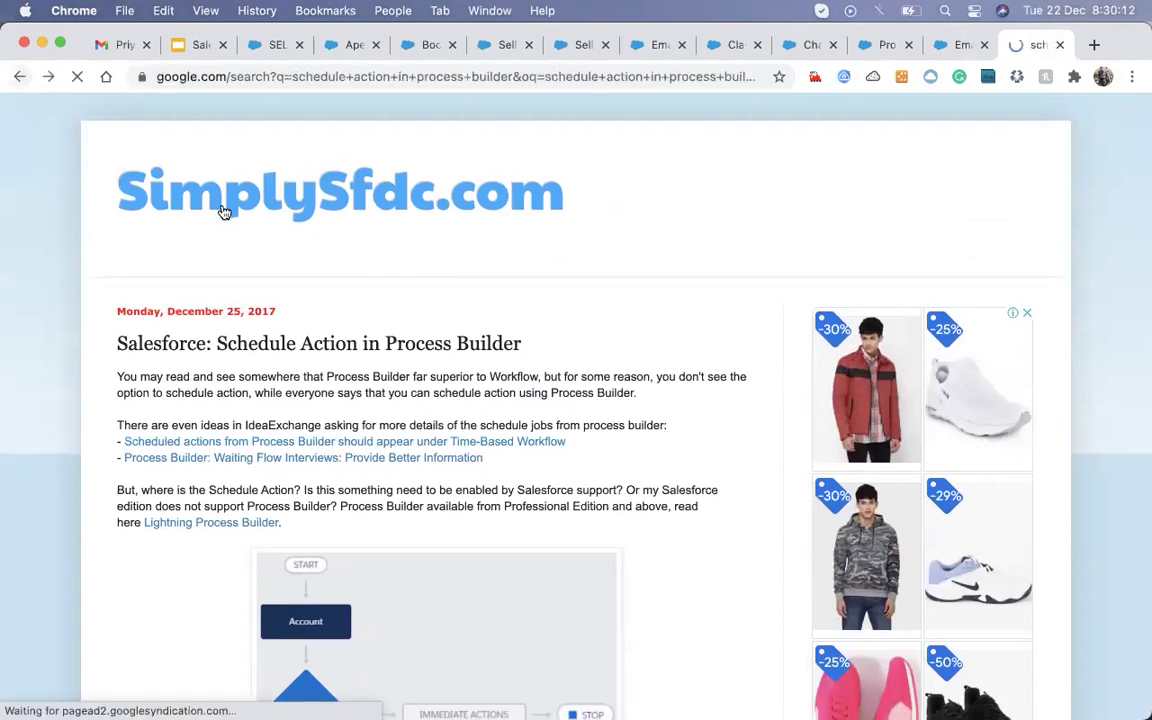
click(164, 139)
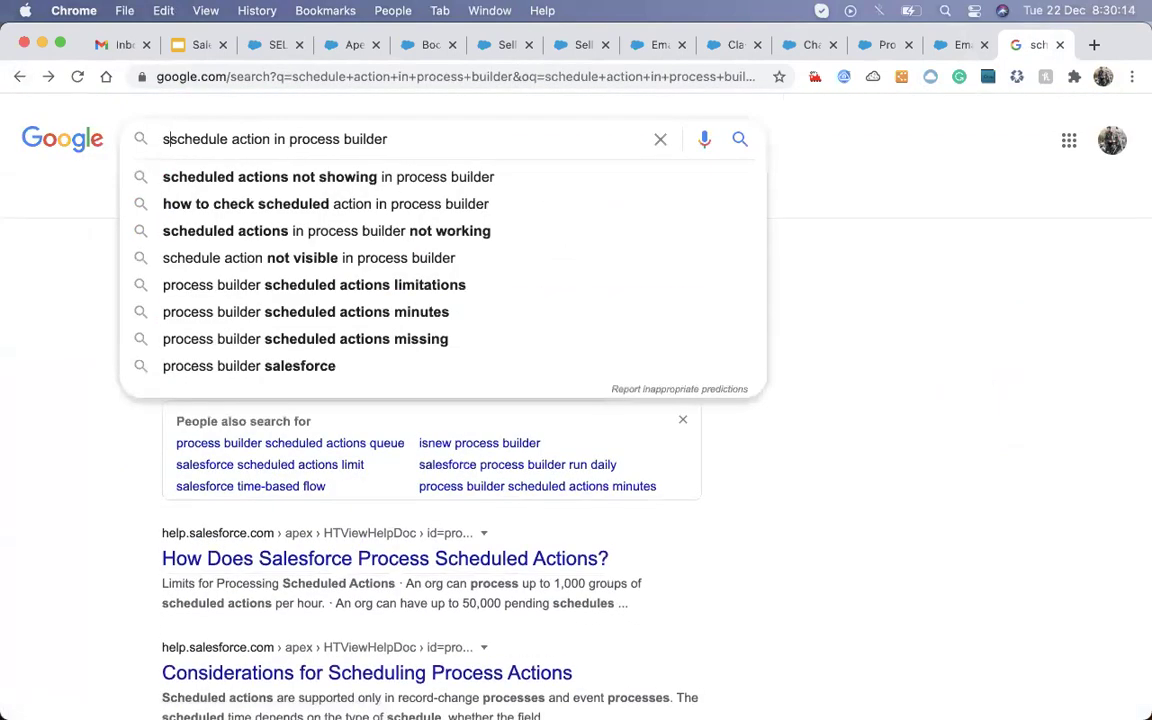
text(see all)
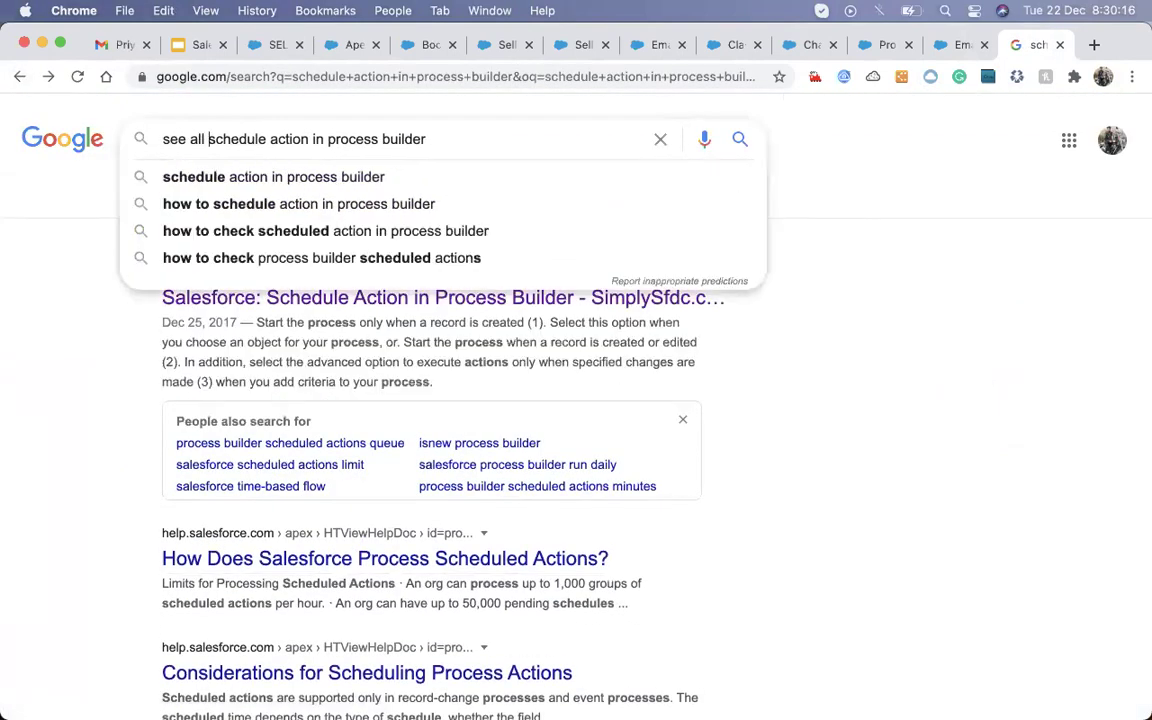
key(Return)
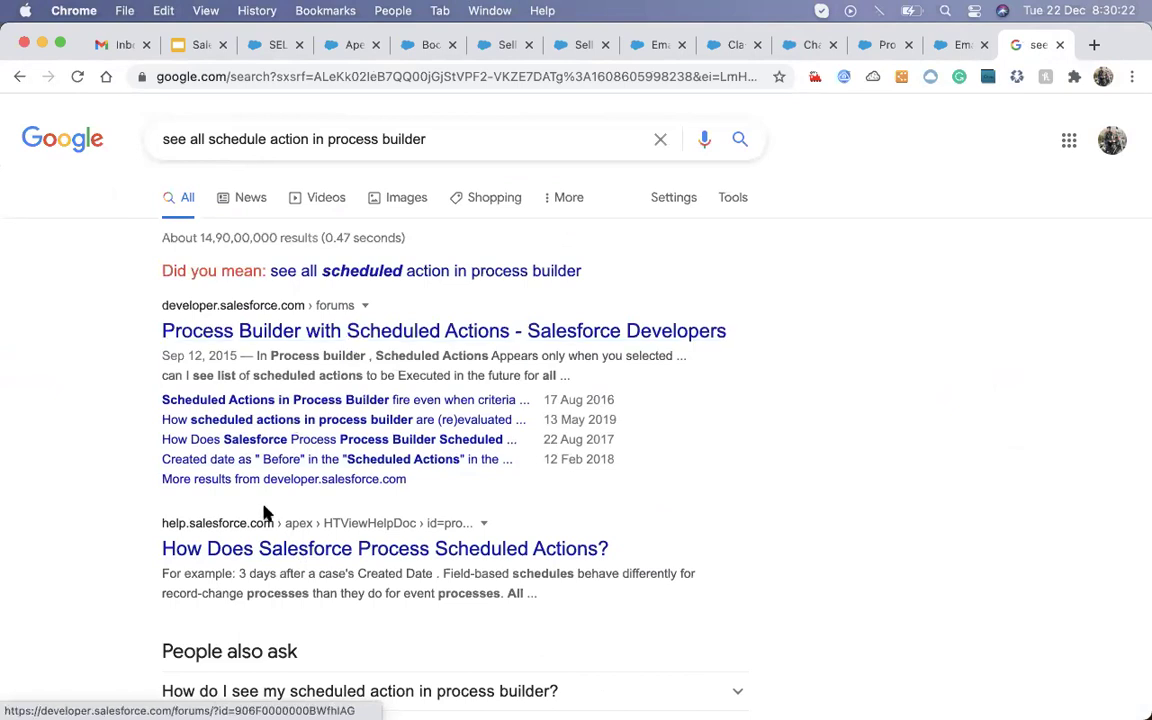
- Open the Salesforce Help article "Monitor Your Processes' Pending Scheduled Actions" and find the Setup page it names for viewing them
scroll(265, 530, down, 5)
scroll(264, 537, down, 3)
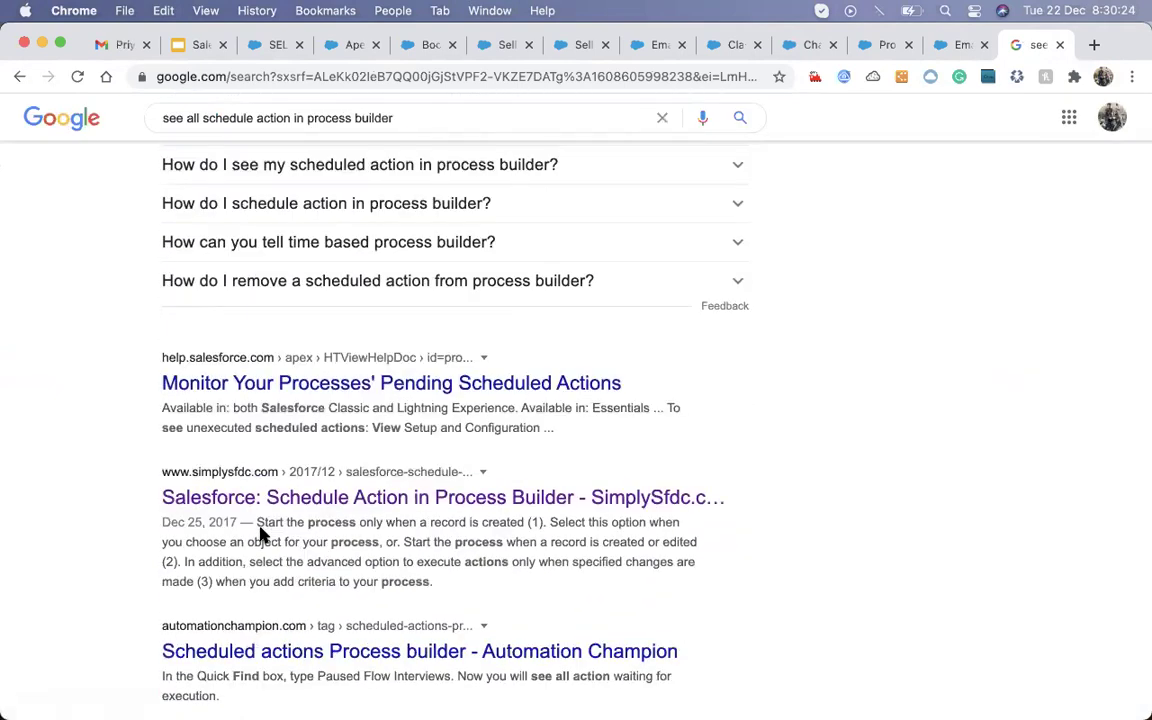
scroll(298, 535, up, 1)
click(287, 410)
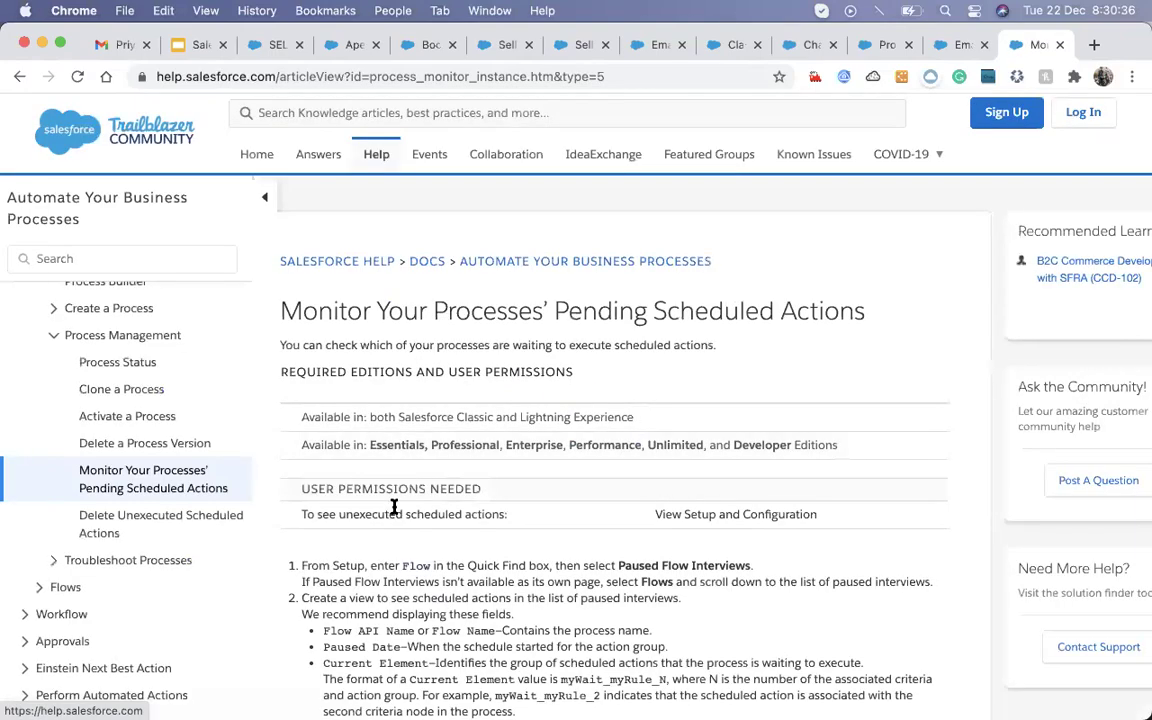
scroll(394, 508, down, 2)
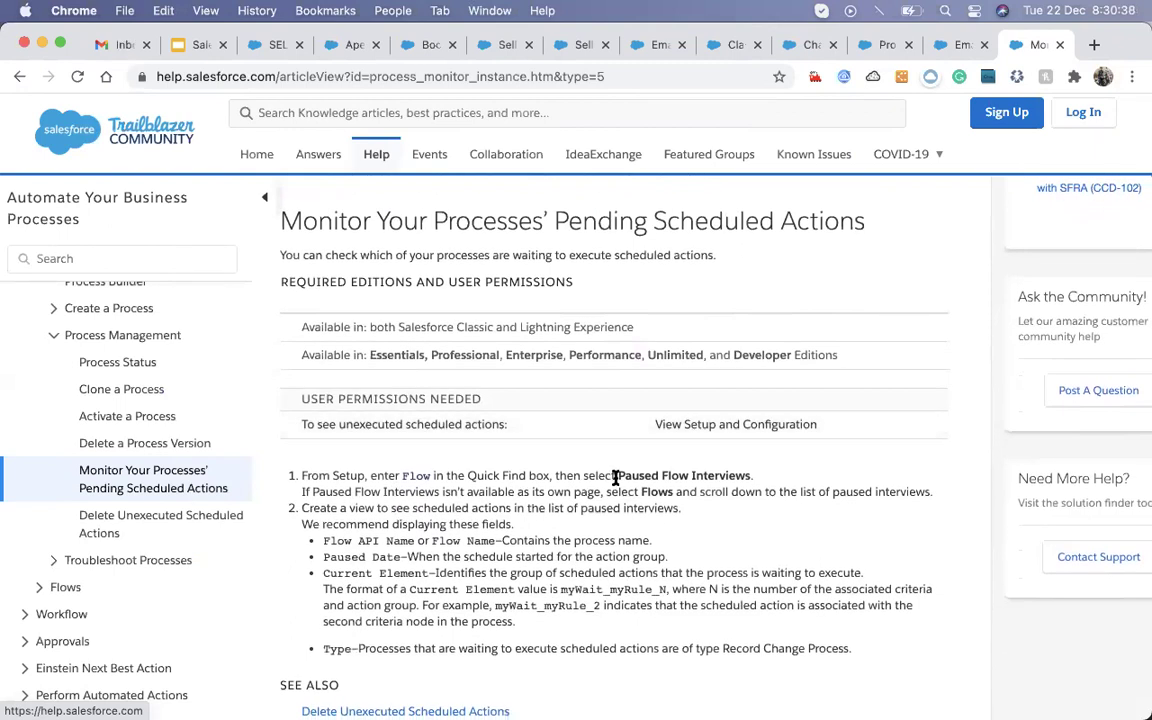
drag(619, 472, 719, 475)
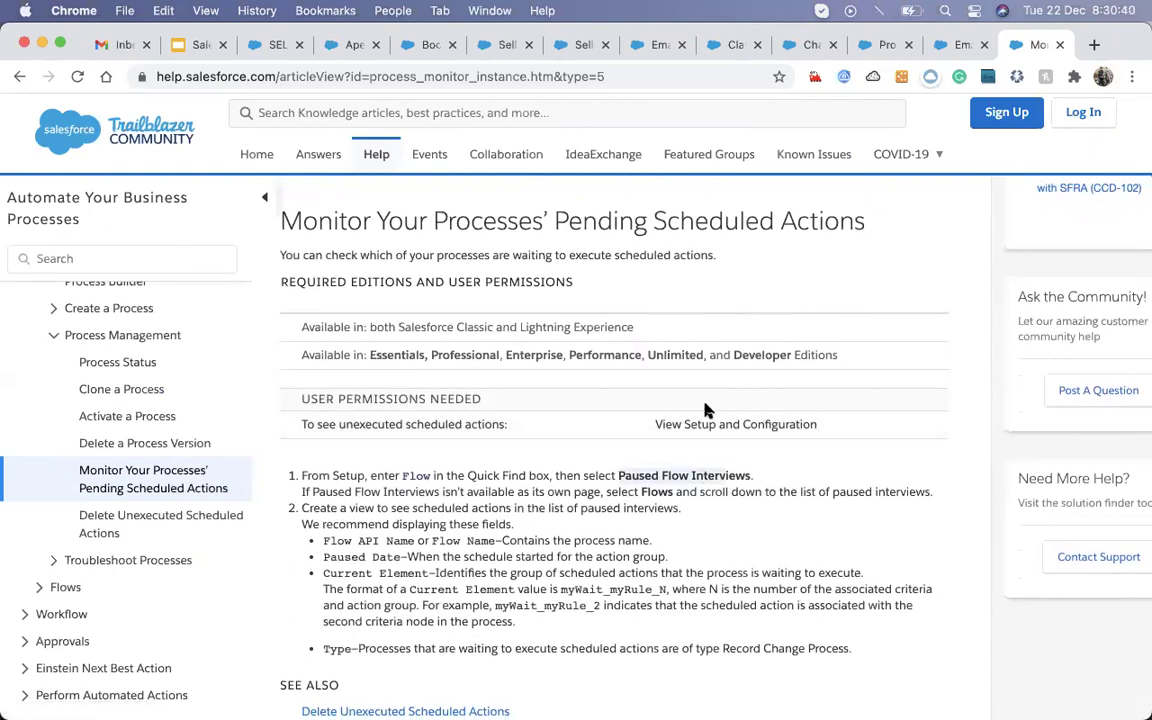
- Return to Salesforce Setup, find the Paused Flow Interviews page and check the list of all paused interviews
click(955, 44)
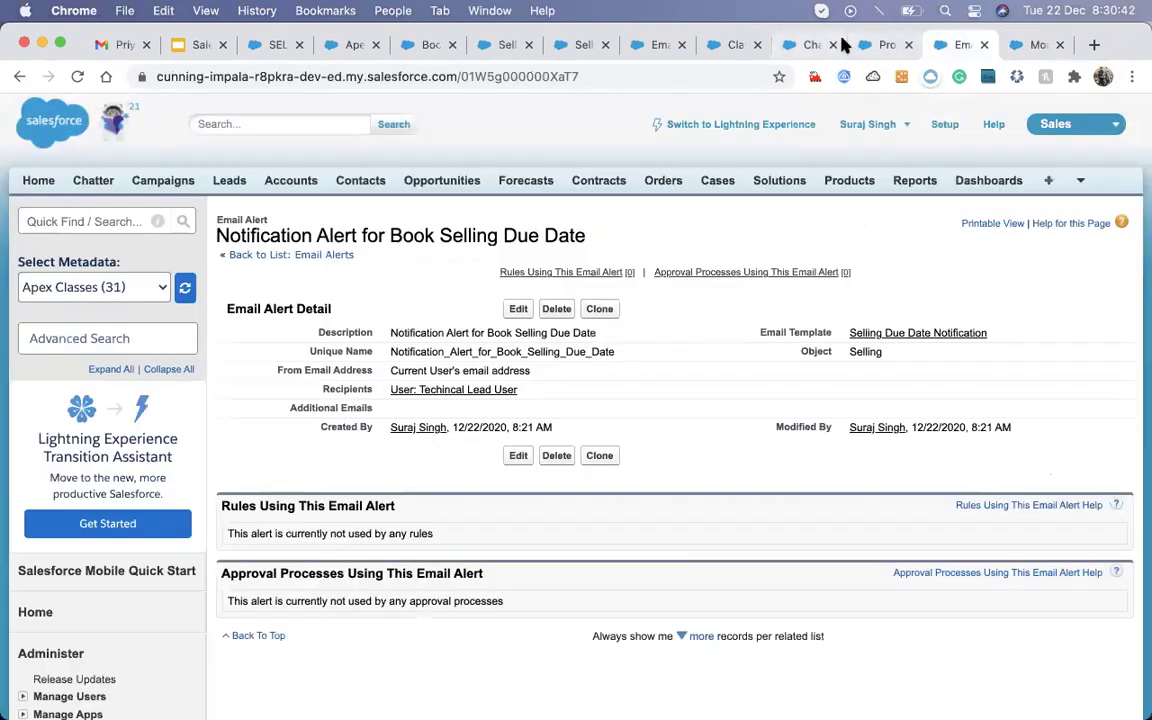
click(812, 44)
click(885, 44)
click(650, 45)
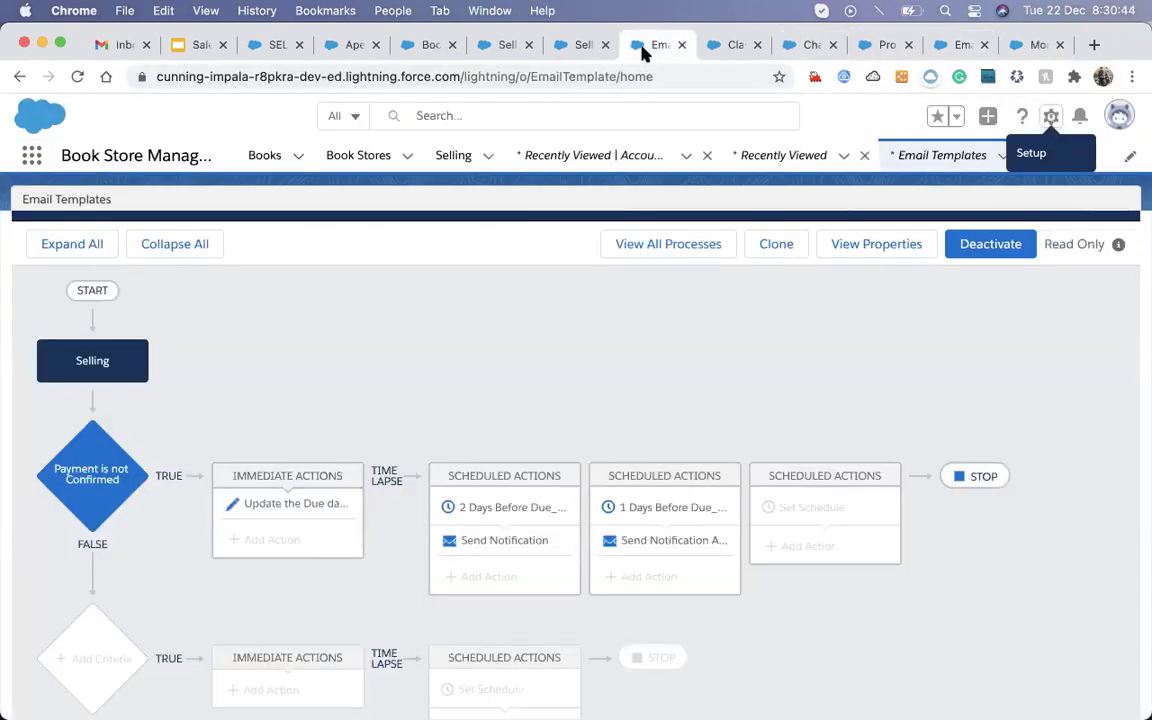
click(425, 47)
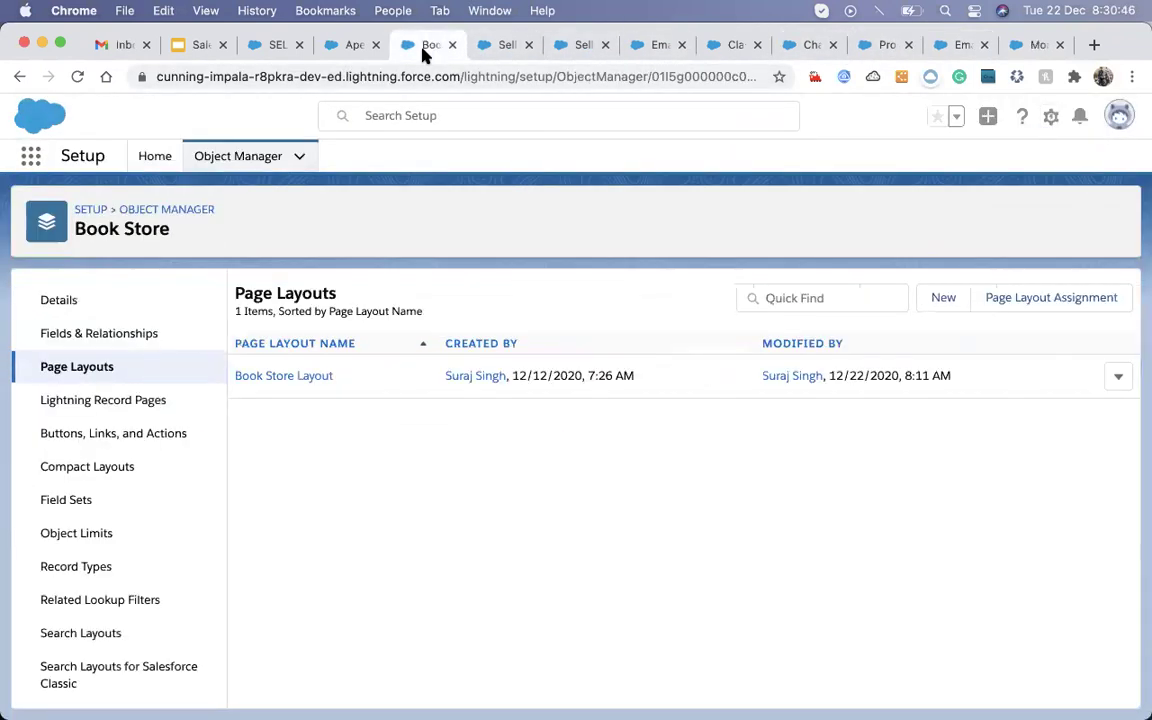
click(345, 47)
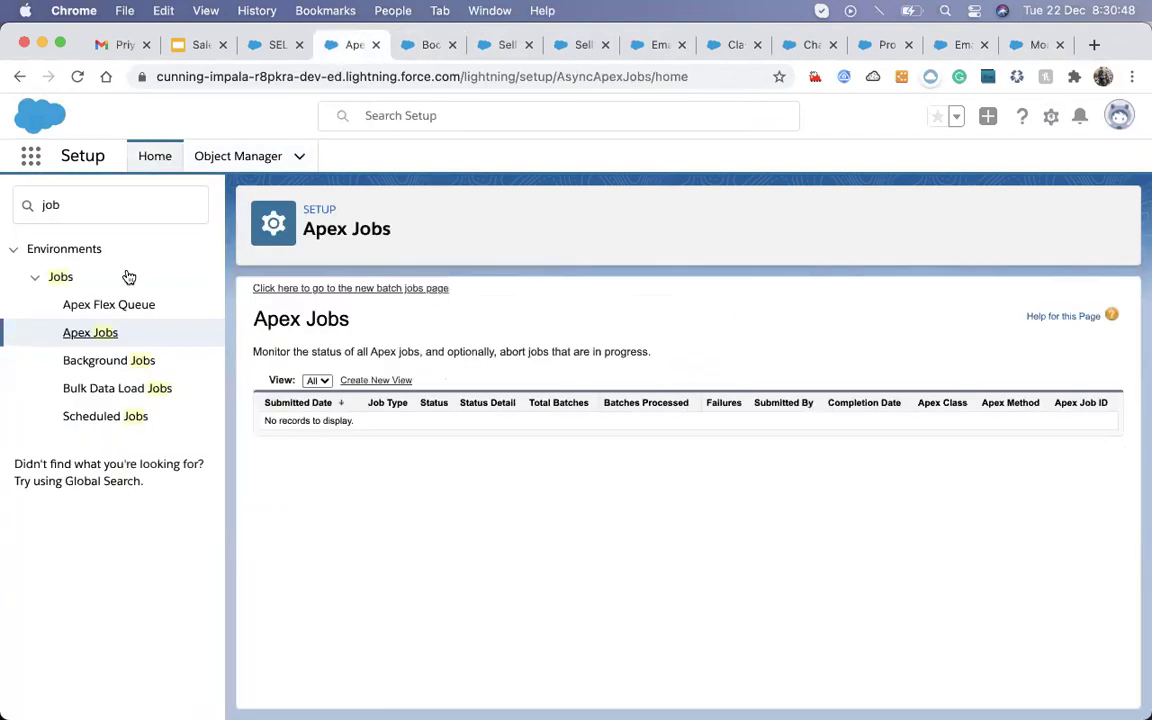
double_click(57, 205)
text(pau)
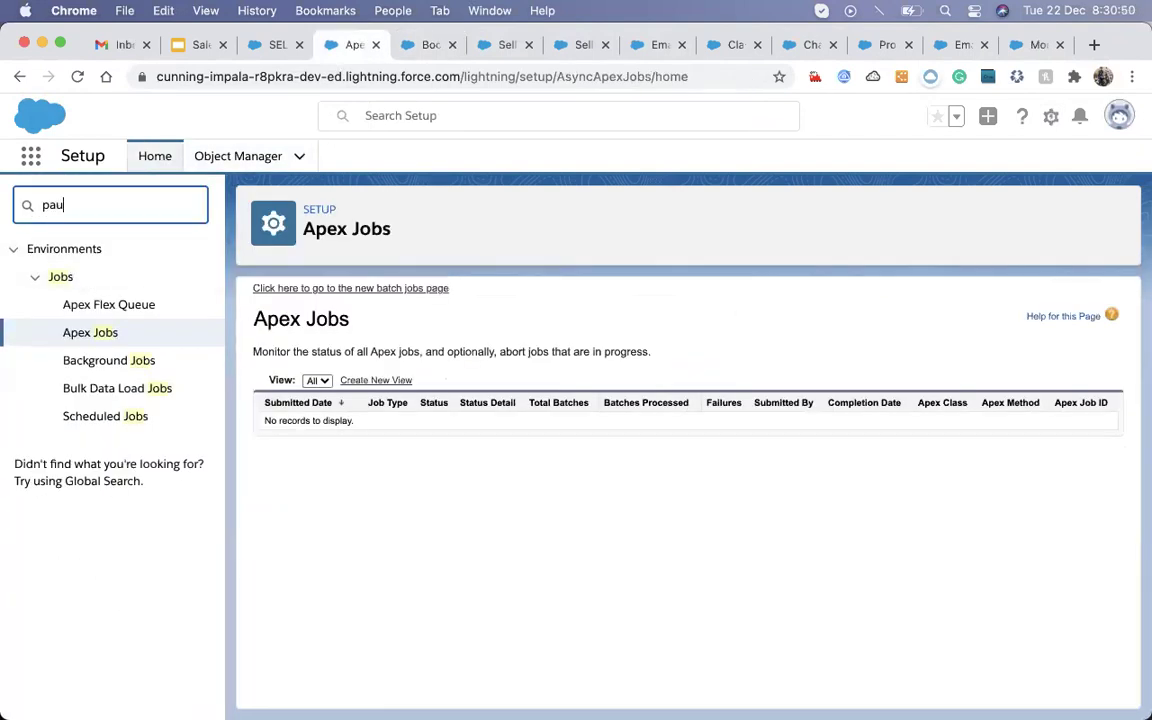
click(103, 276)
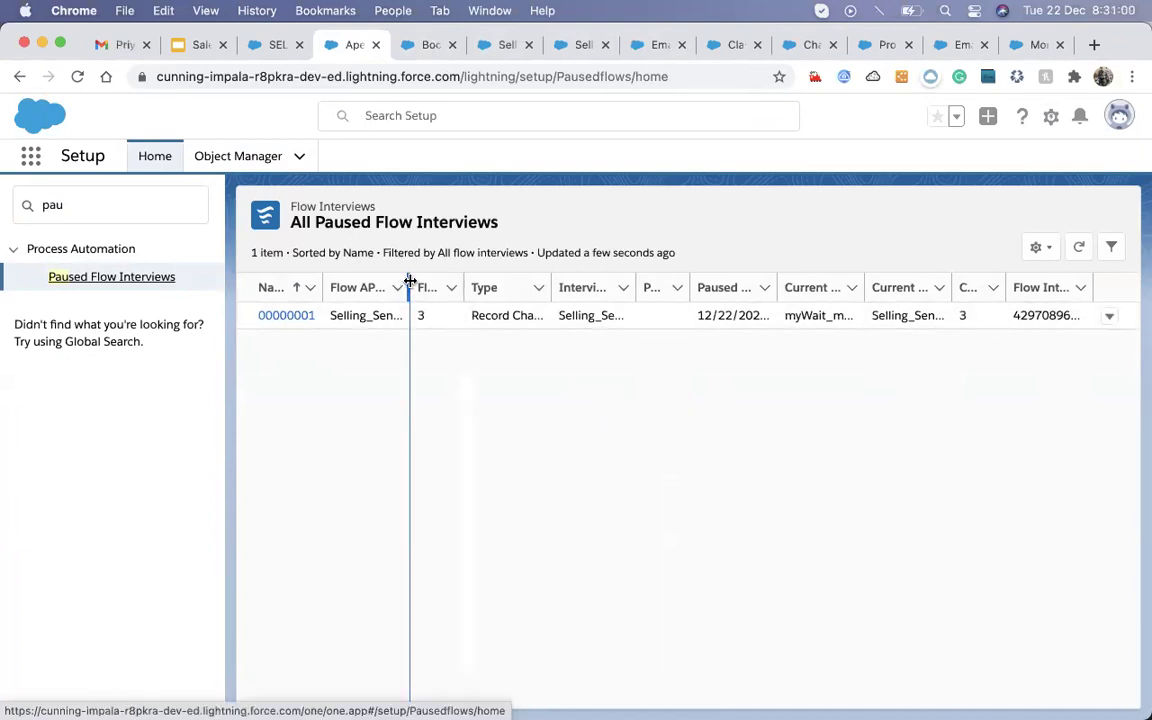
- Open the paused flow interview's detail page and check its flow API name and version
click(290, 315)
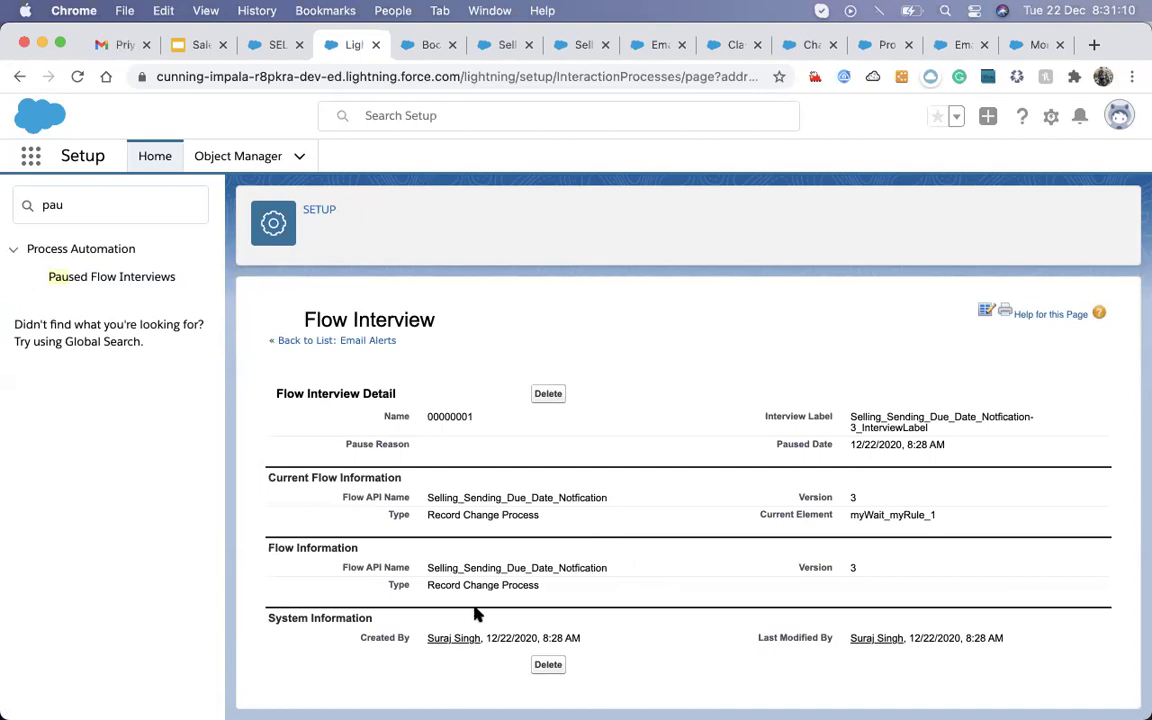
double_click(489, 566)
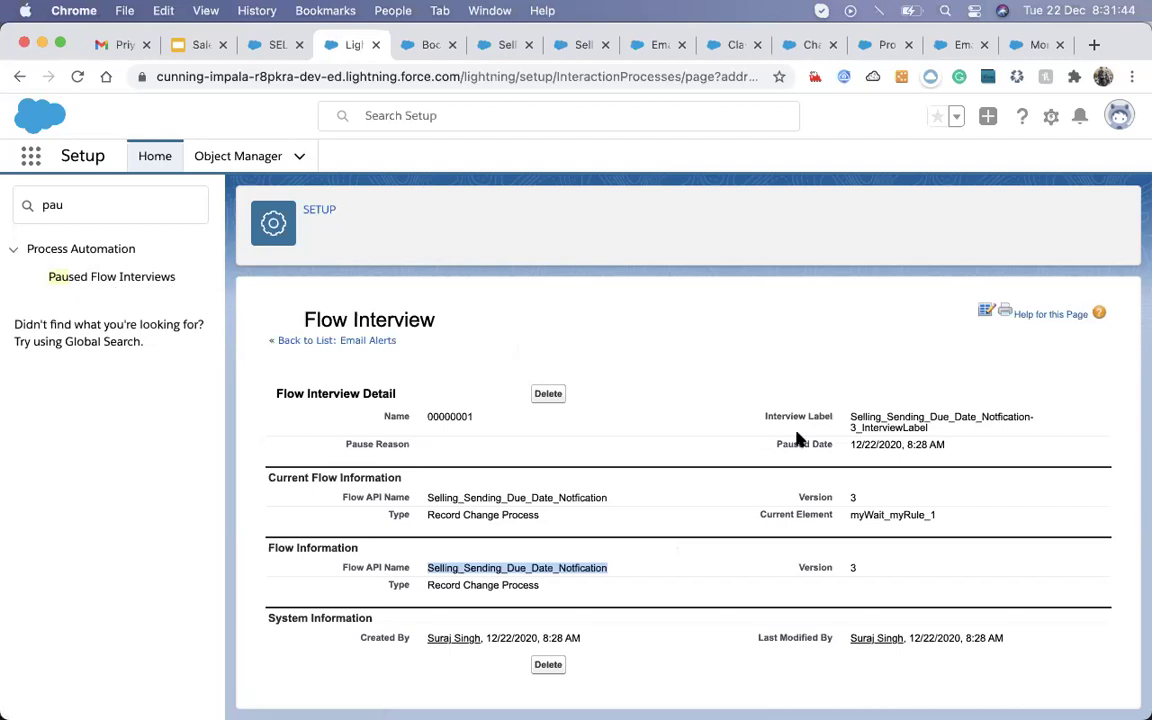
double_click(803, 567)
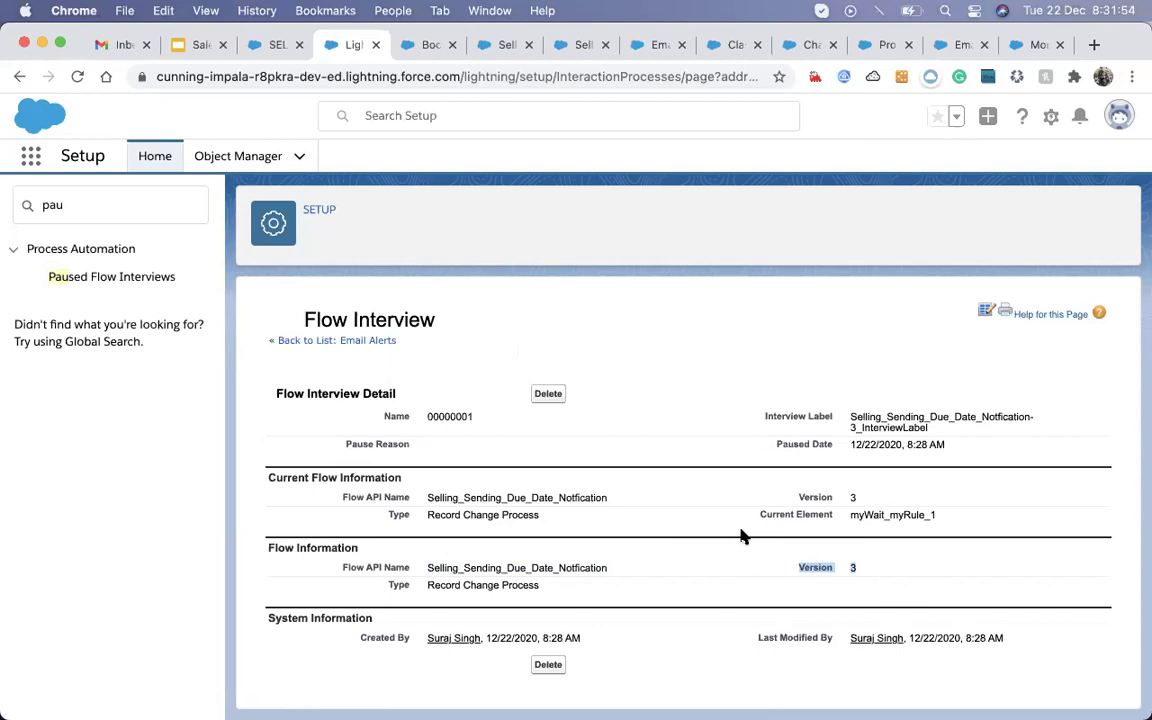
key(shift+Right)
- Add the Current Element and Created Date fields to the Flow Interview page layout's Goal Information section and save the layout
click(986, 312)
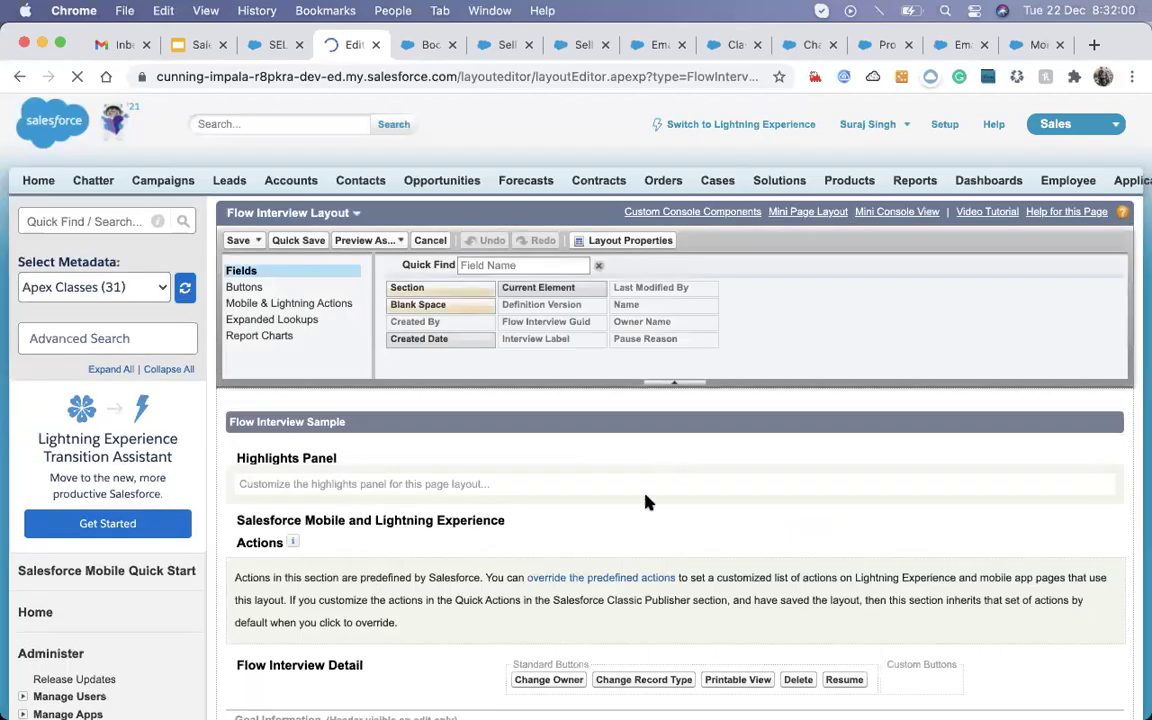
scroll(645, 502, down, 5)
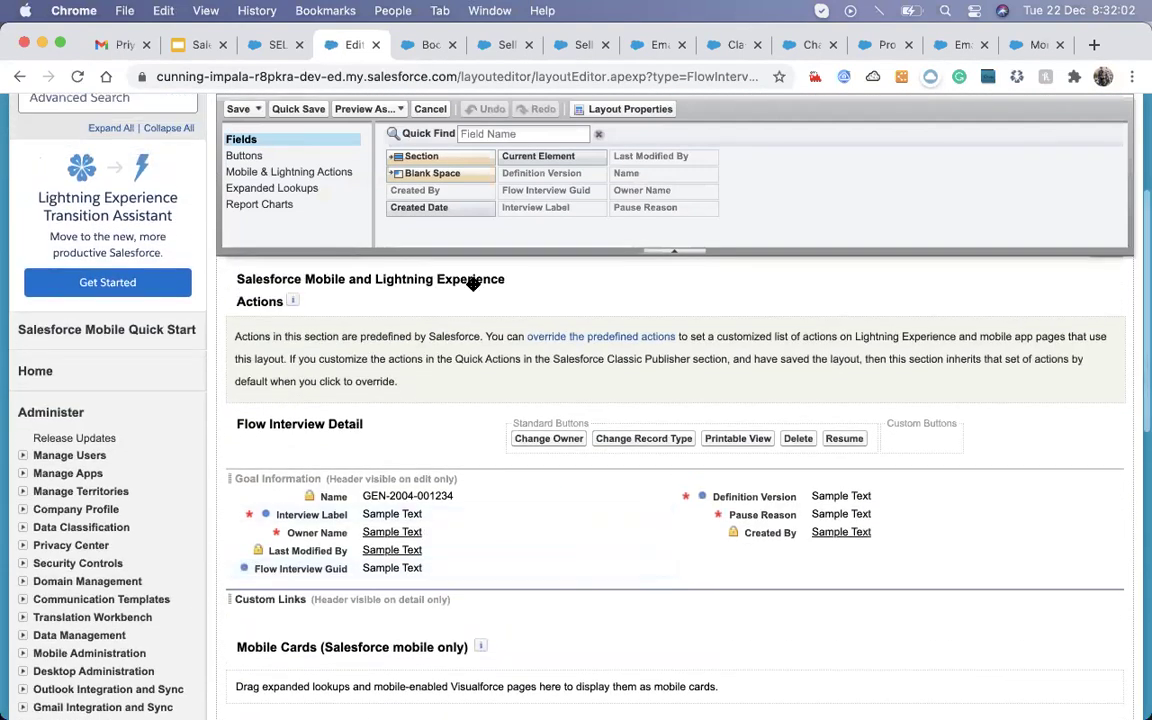
drag(509, 155, 760, 493)
drag(453, 207, 823, 568)
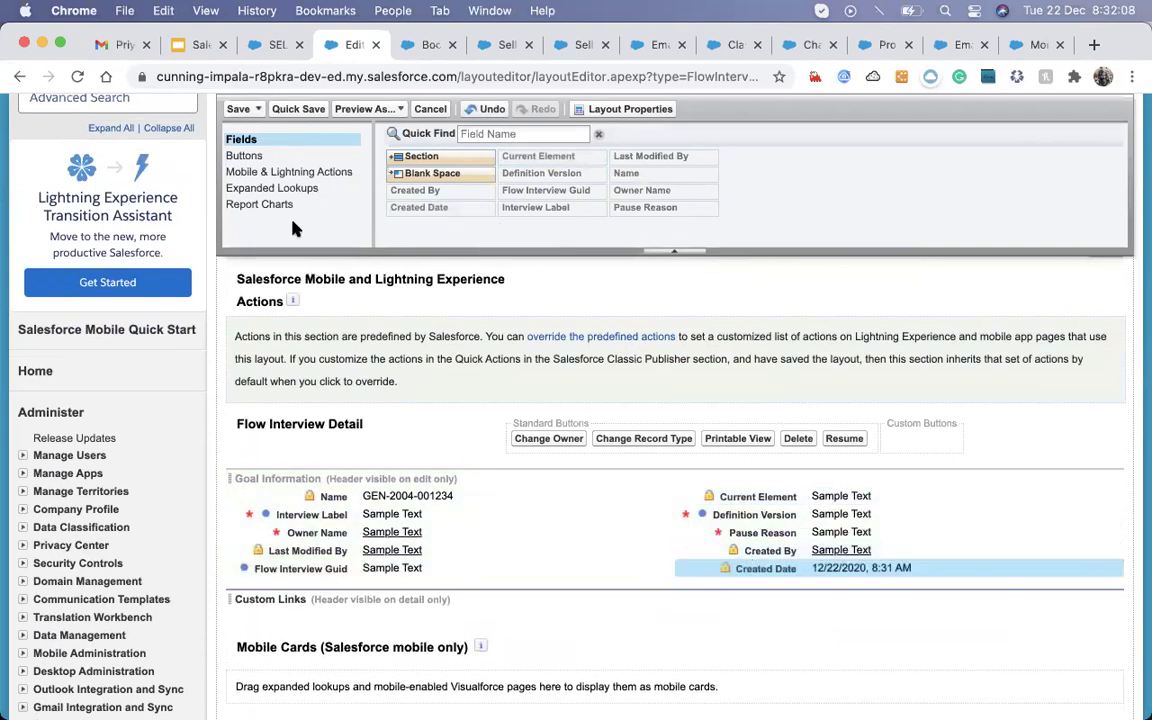
click(238, 109)
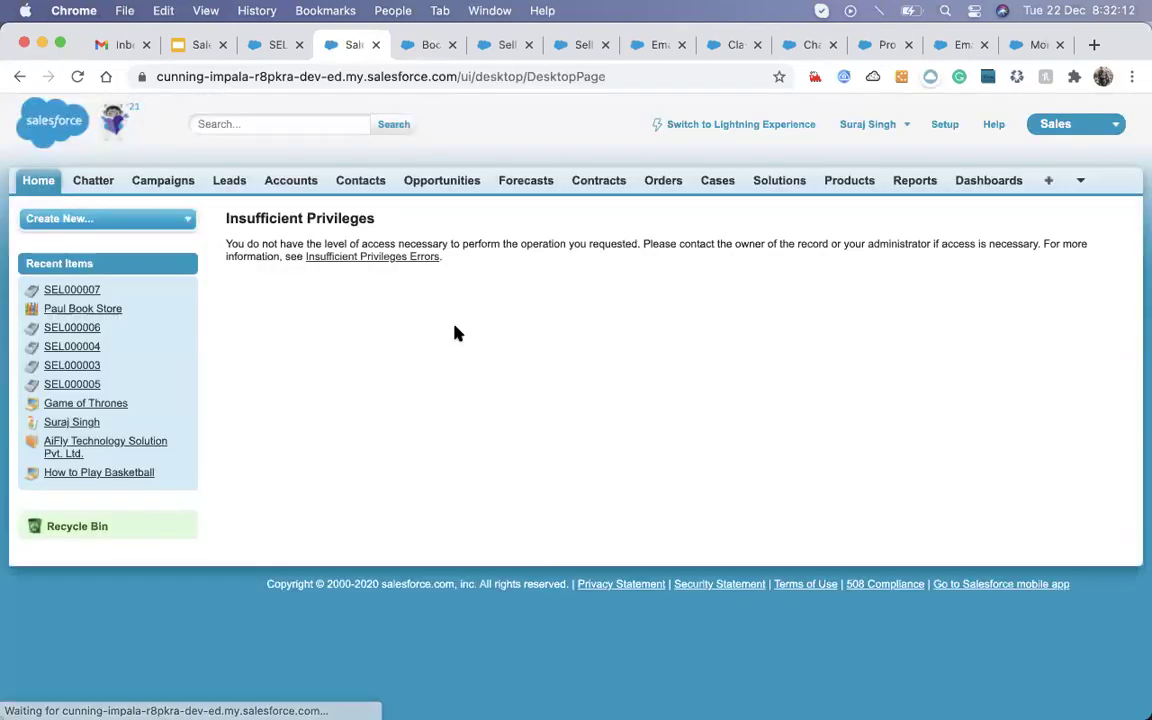
- Open the Insufficient Privileges Errors help link in a separate tab, and return to the Flow Interview layout editor
click(354, 258)
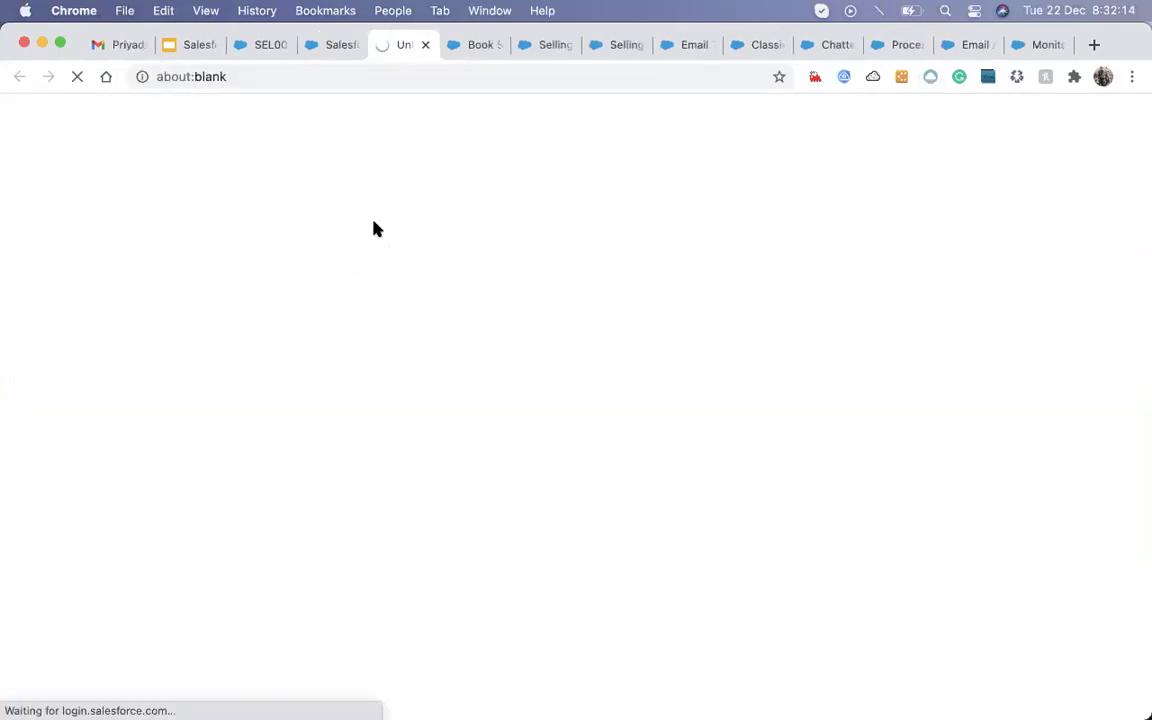
click(330, 46)
click(22, 77)
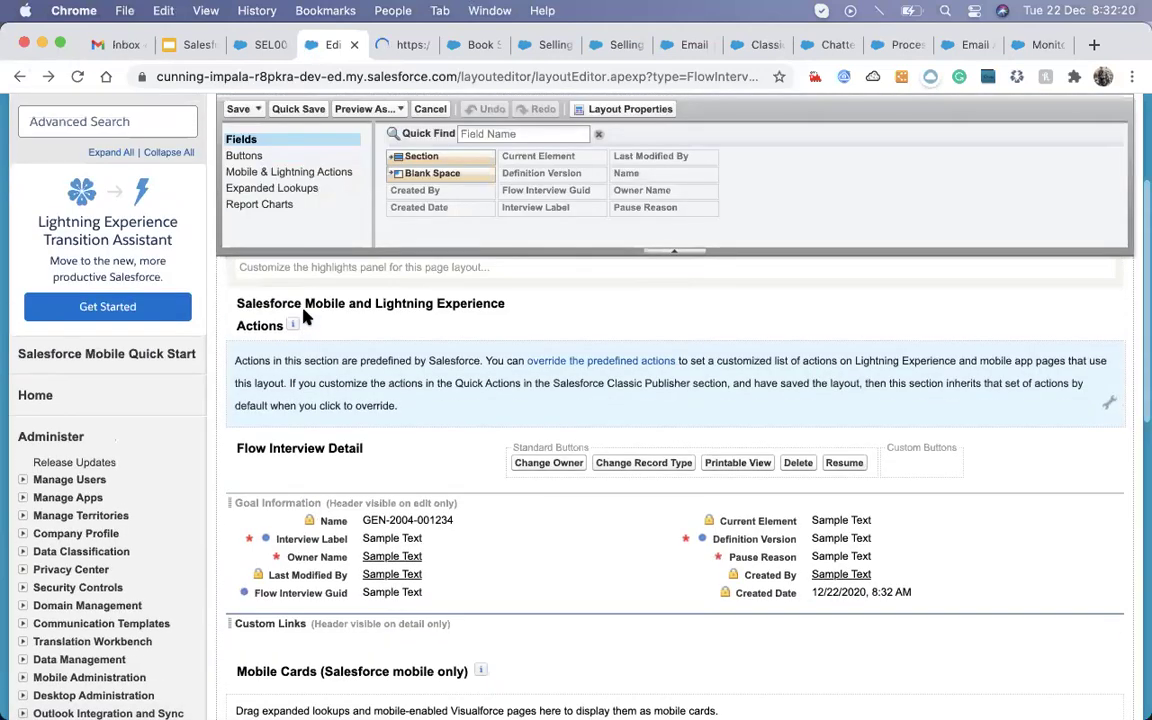
- Open Salesforce Setup from the SEL000007 selling record and find the Paused Flow Interviews page by searching for "flow"
click(253, 50)
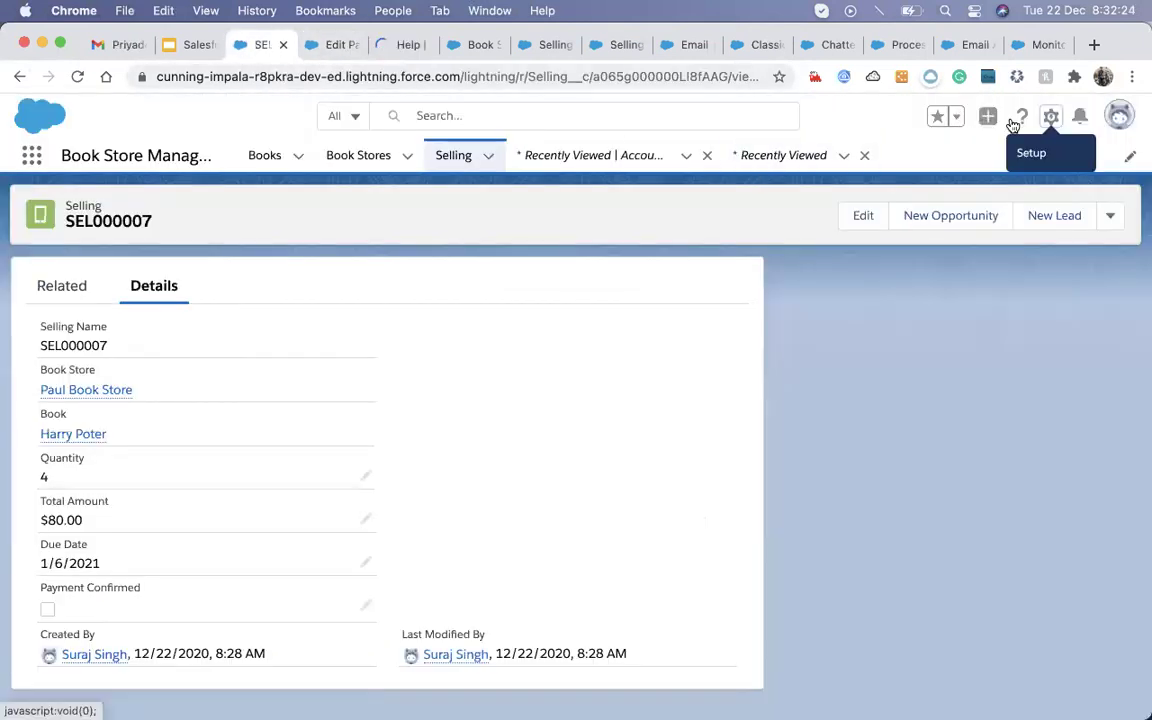
click(1051, 117)
click(962, 177)
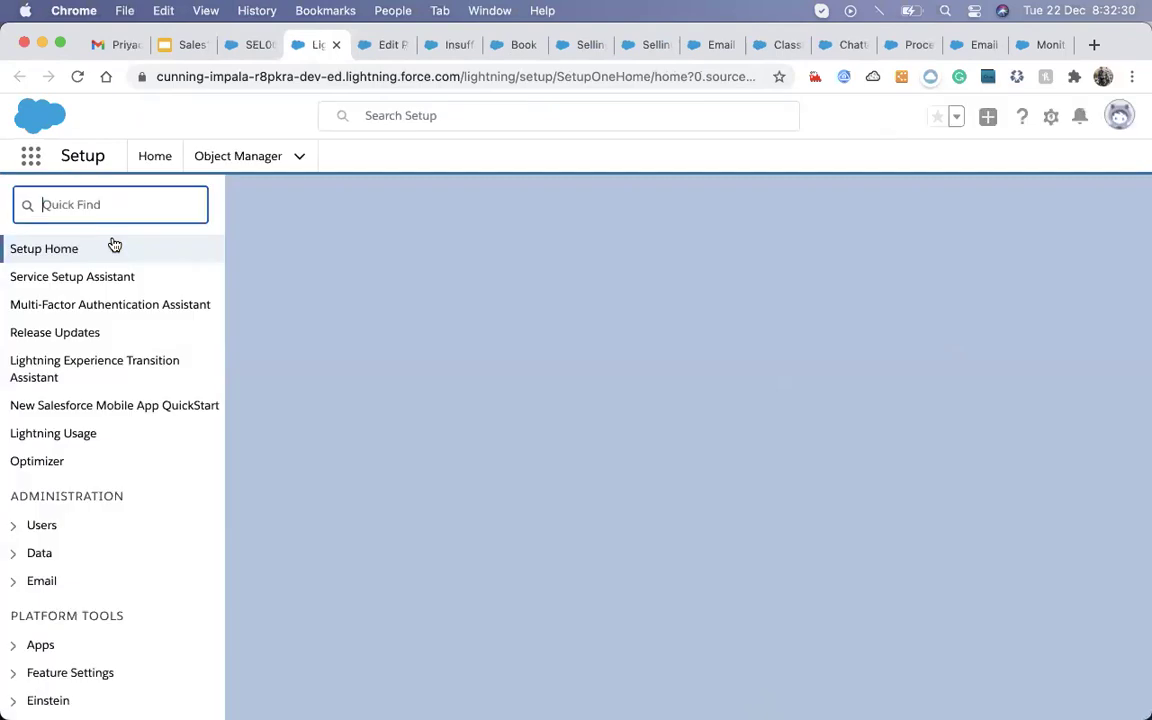
click(87, 207)
text(flow)
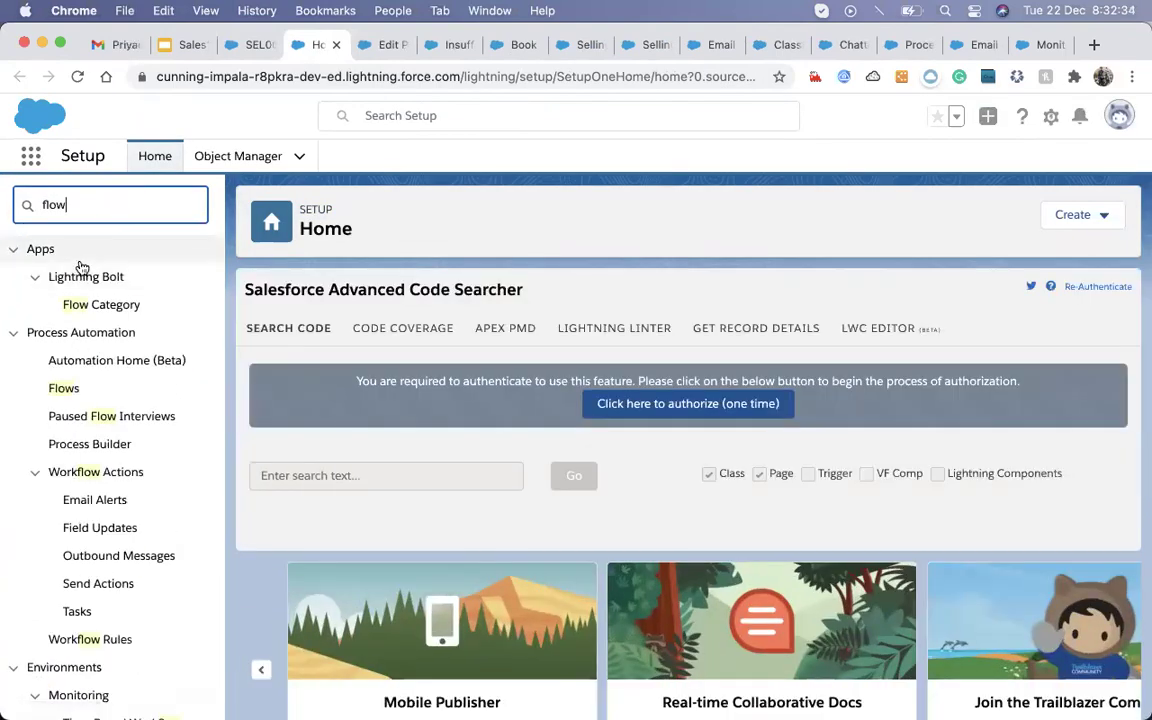
click(108, 417)
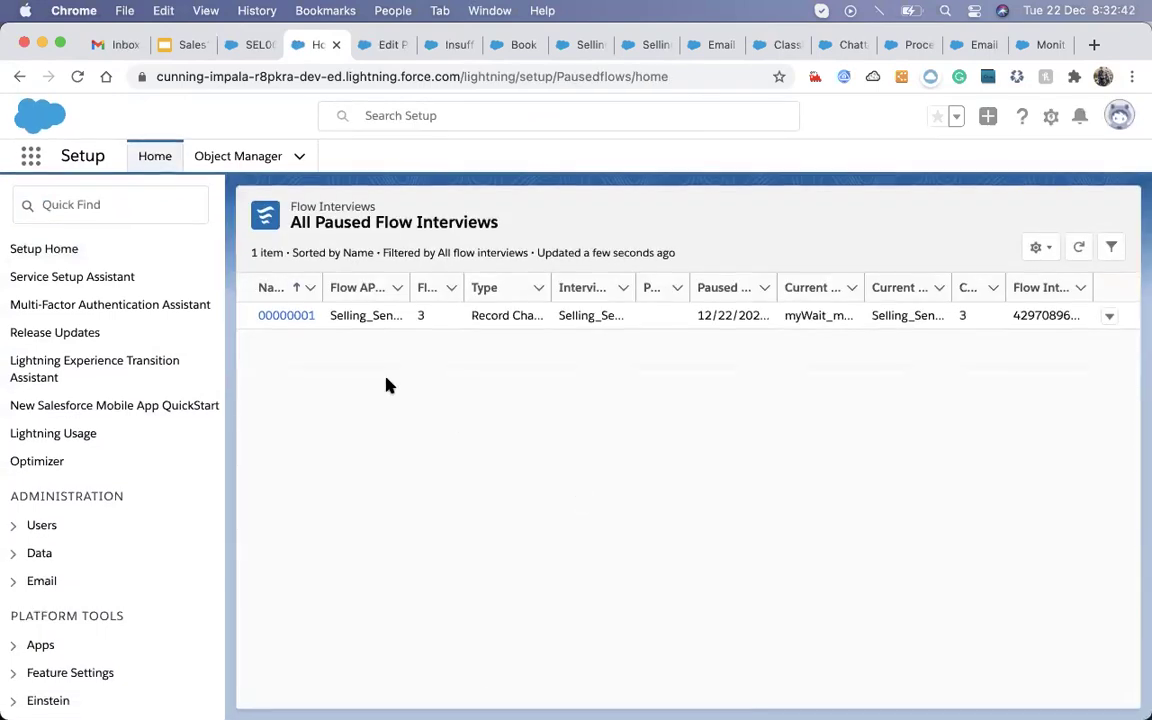
- Open paused interview 00000001 and examine the flow API names under Current Flow Information and Flow Information
click(283, 324)
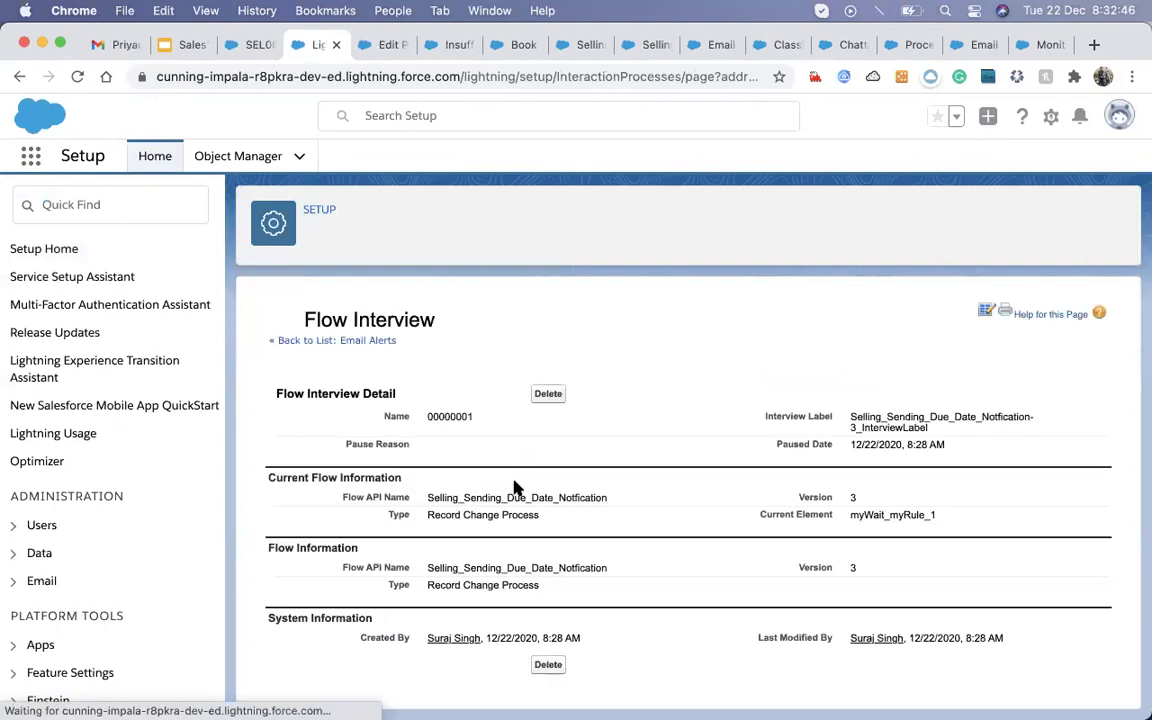
scroll(515, 497, down, 1)
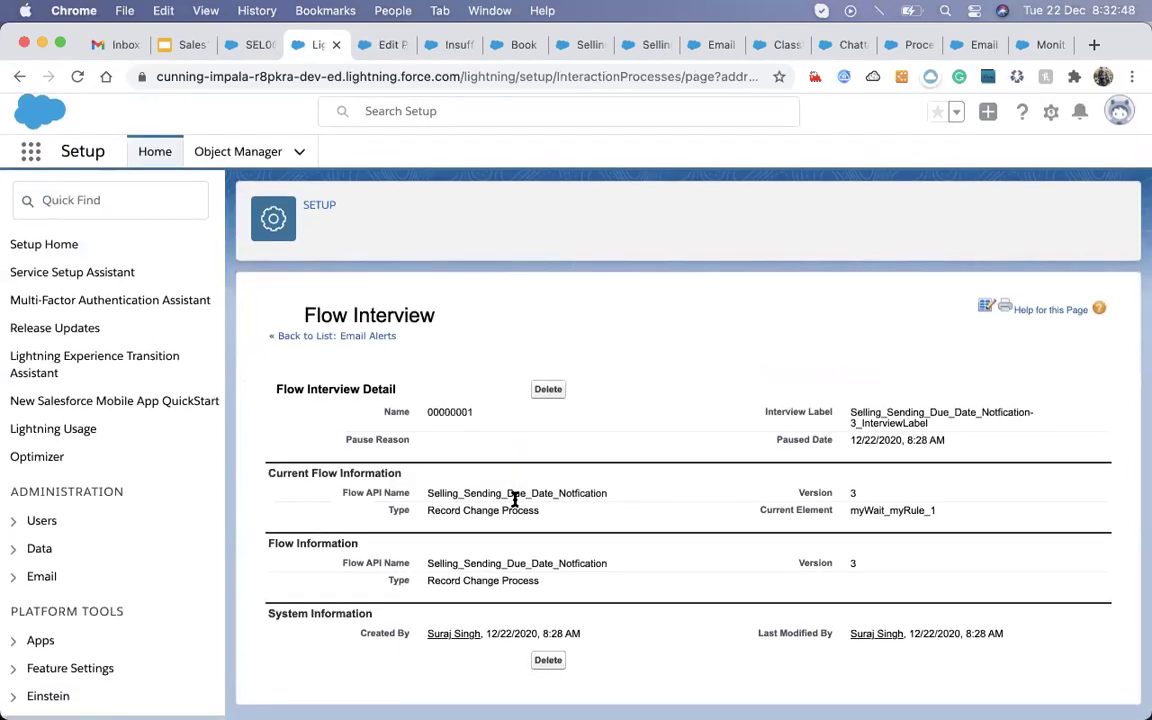
scroll(515, 497, up, 1)
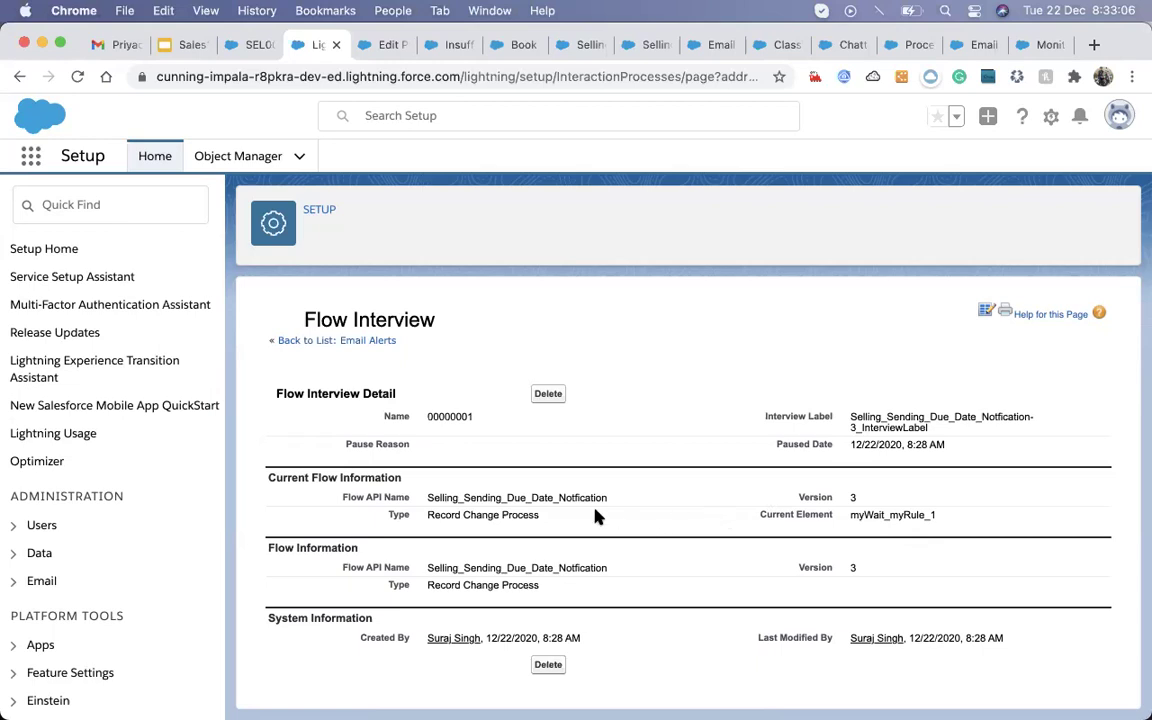
double_click(535, 498)
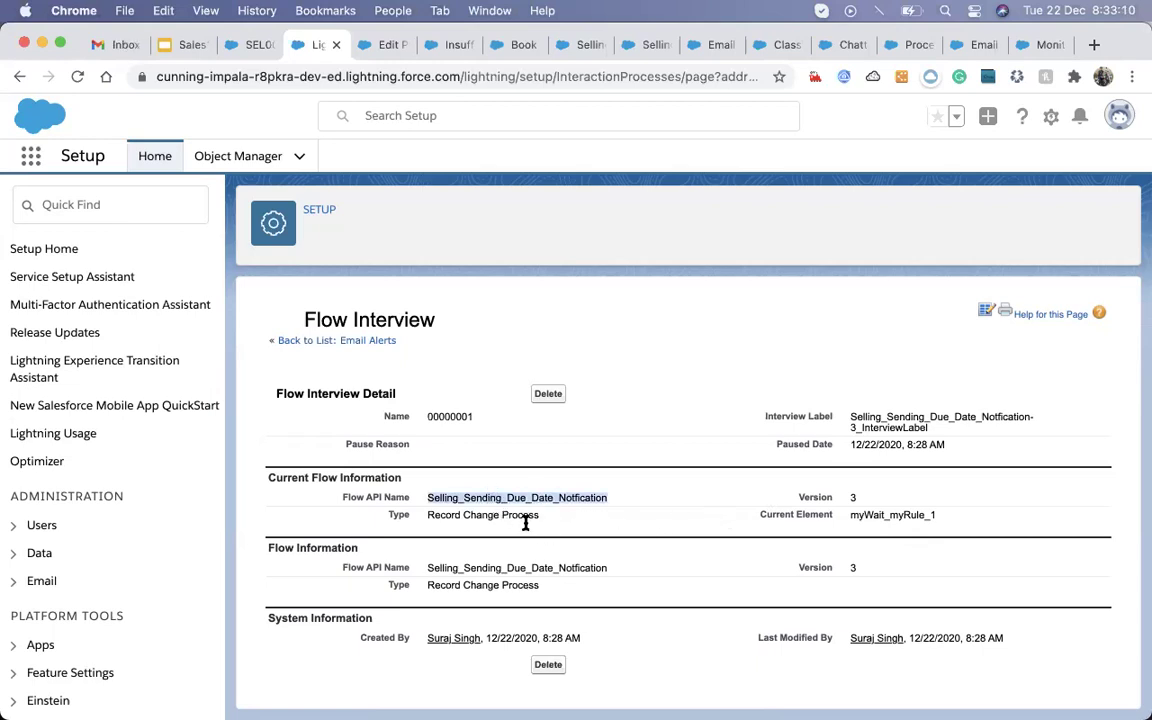
click(547, 497)
double_click(541, 497)
click(458, 542)
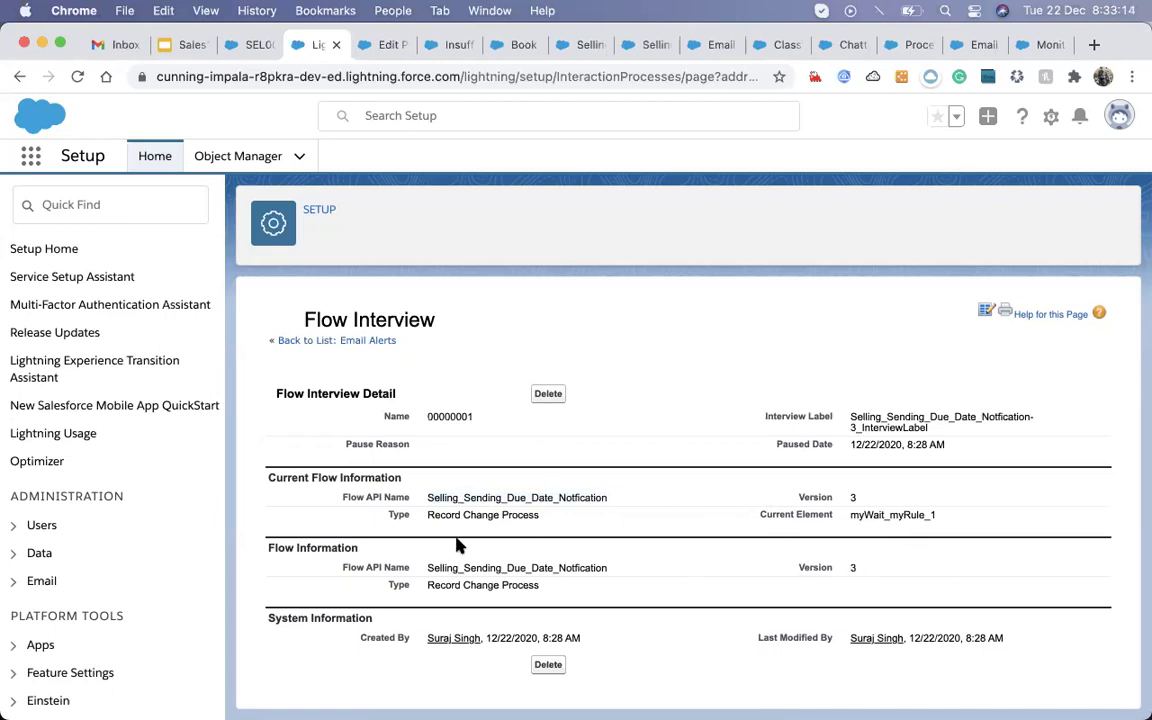
double_click(452, 567)
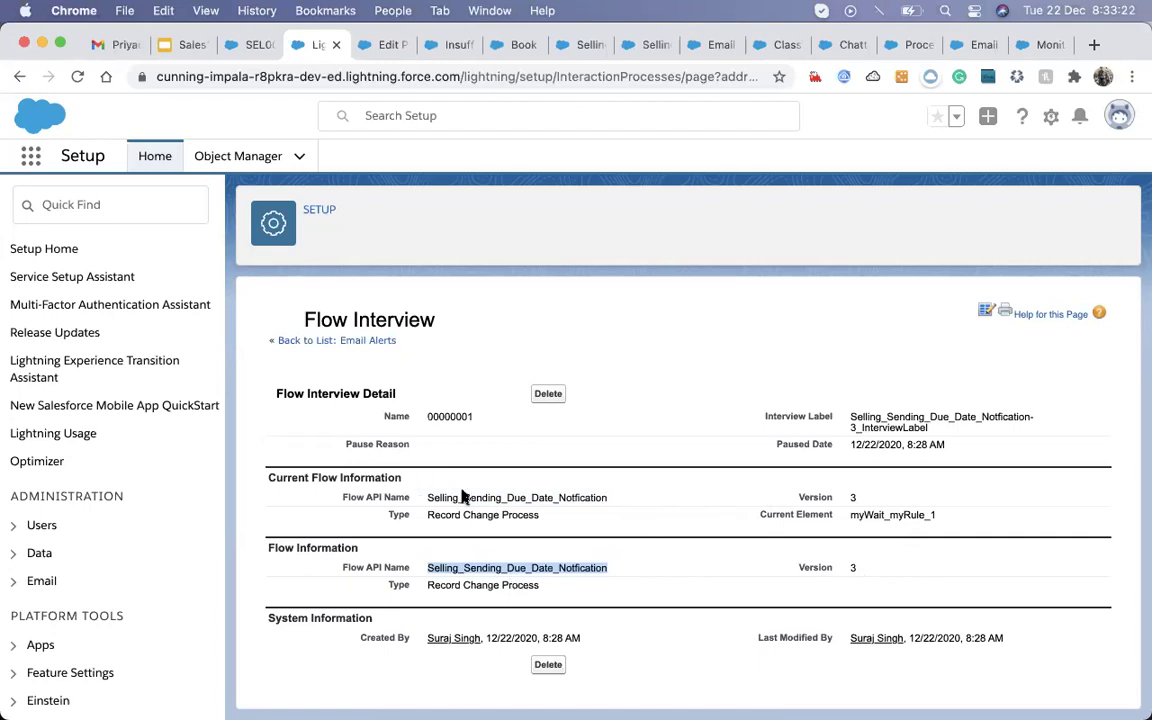
- Check the All Email Alerts list, and find the Paused Flow Interviews page again by searching Setup for "pause"
click(328, 342)
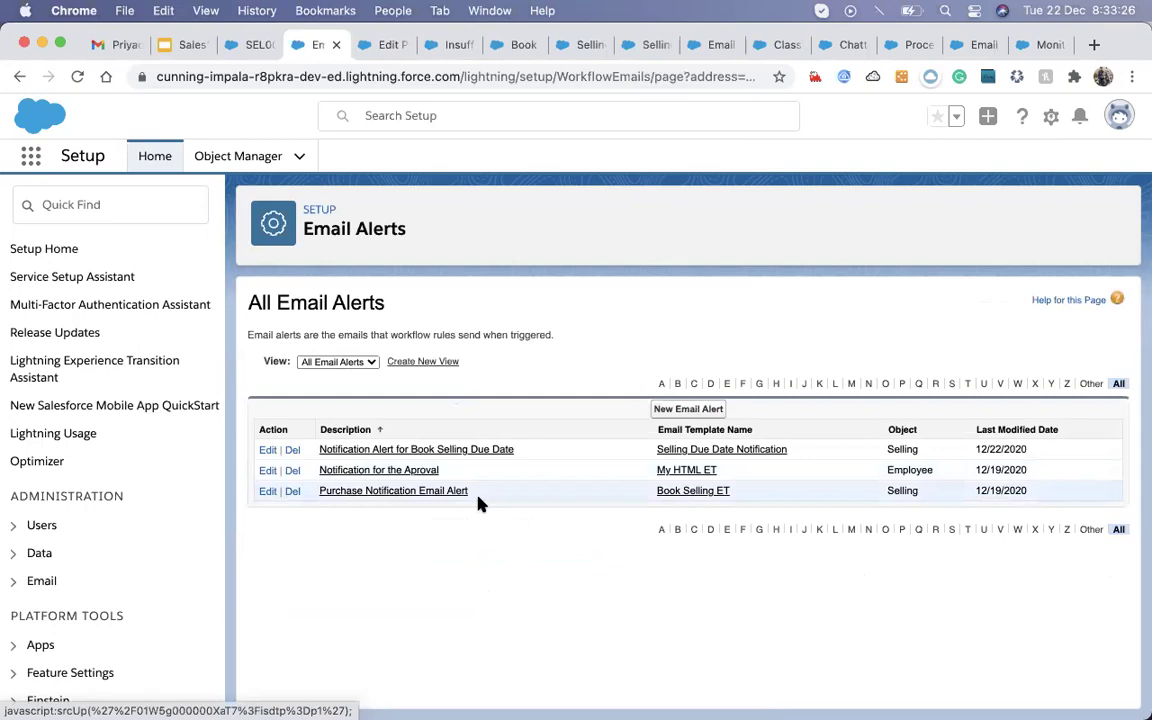
click(386, 45)
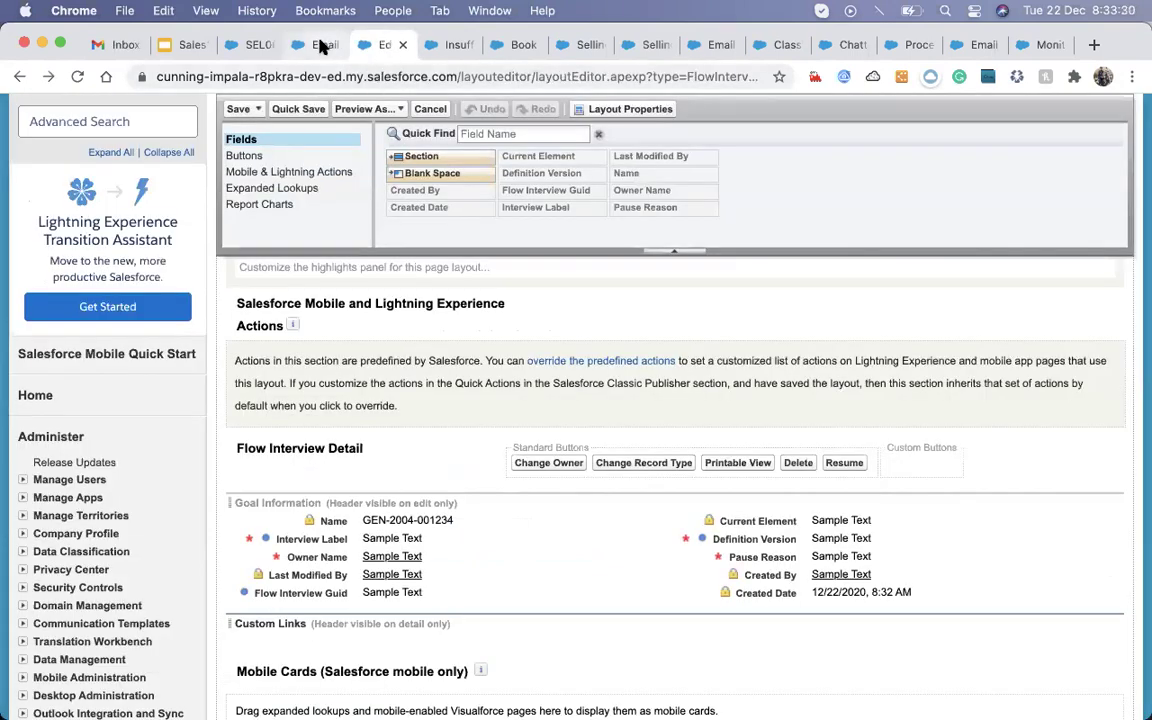
click(320, 45)
click(60, 206)
text(P)
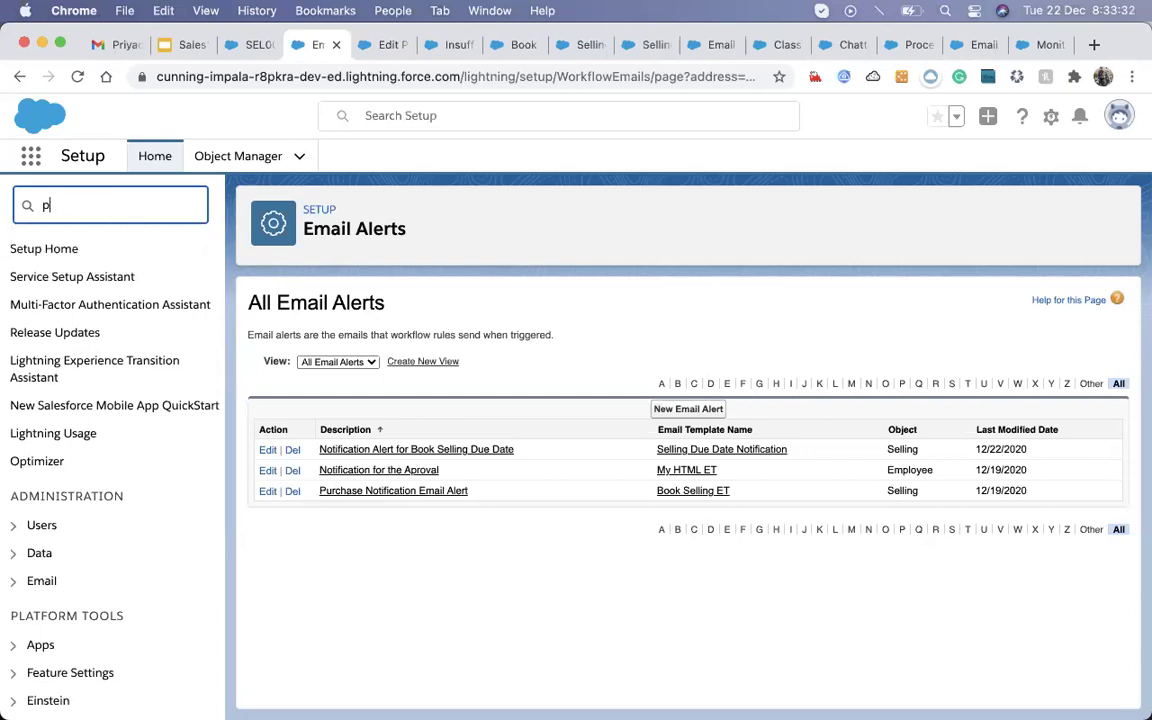
text(ause)
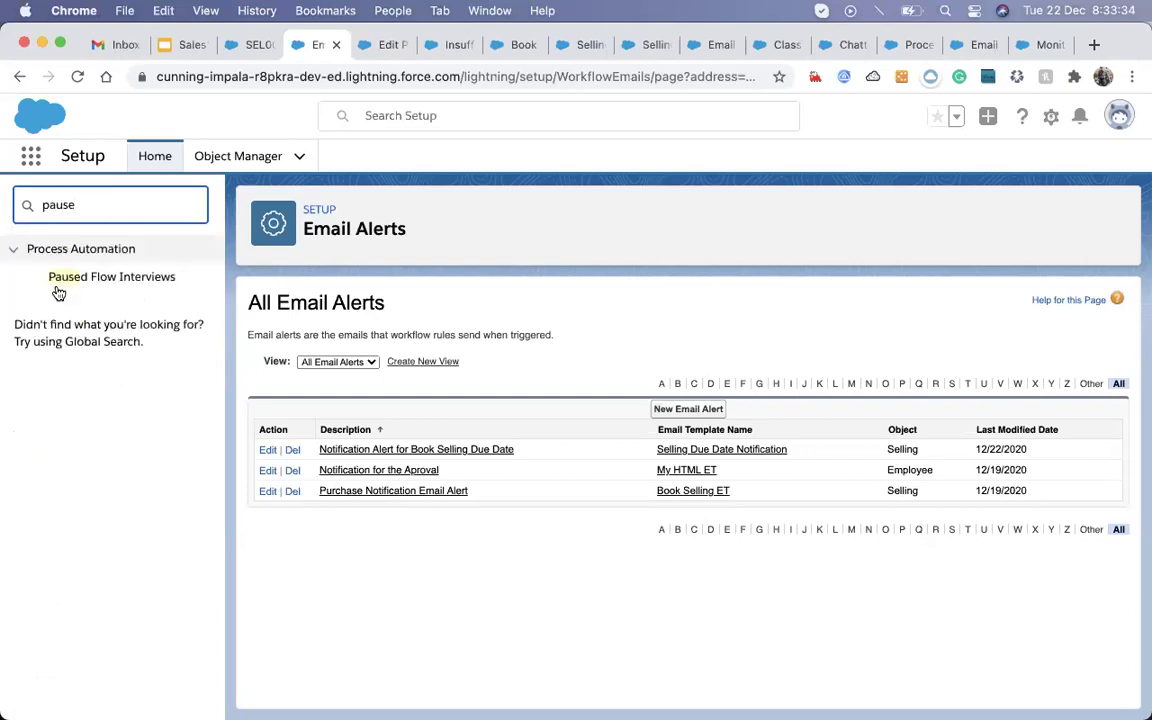
click(107, 278)
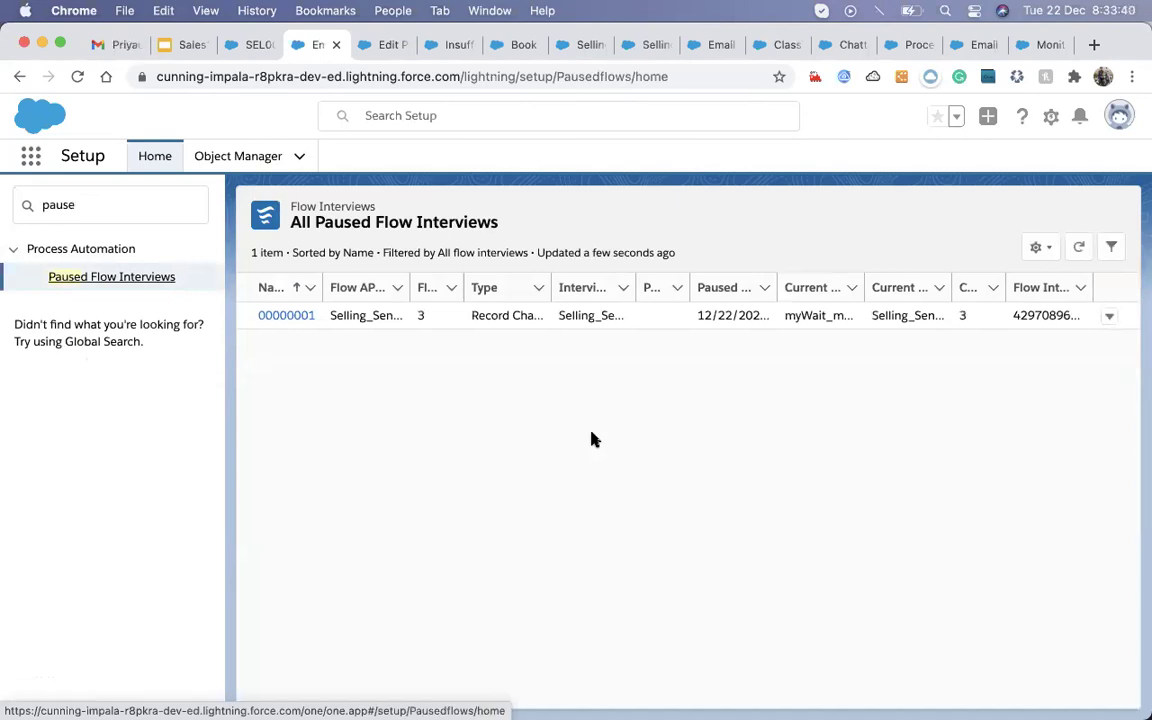
- Switch to the Selling: Sending Due Date Notfication process in Process Builder and review its immediate action that updates Due Date and Total Amount
click(383, 45)
click(455, 45)
click(520, 45)
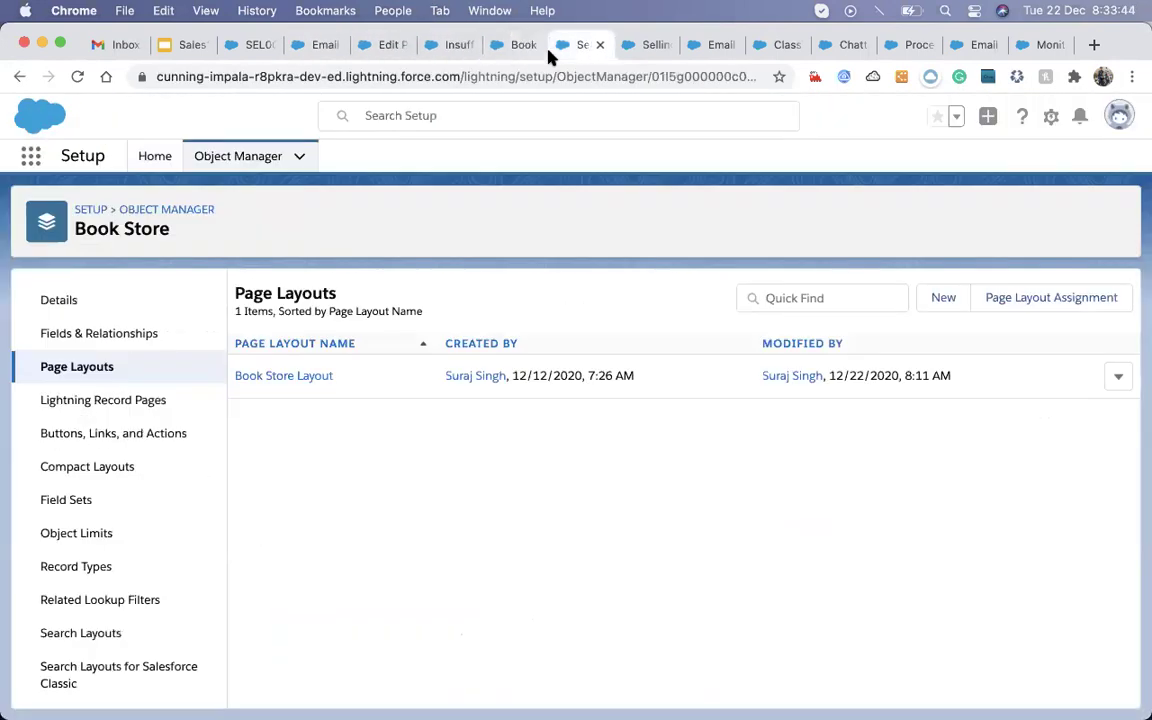
click(575, 45)
click(655, 45)
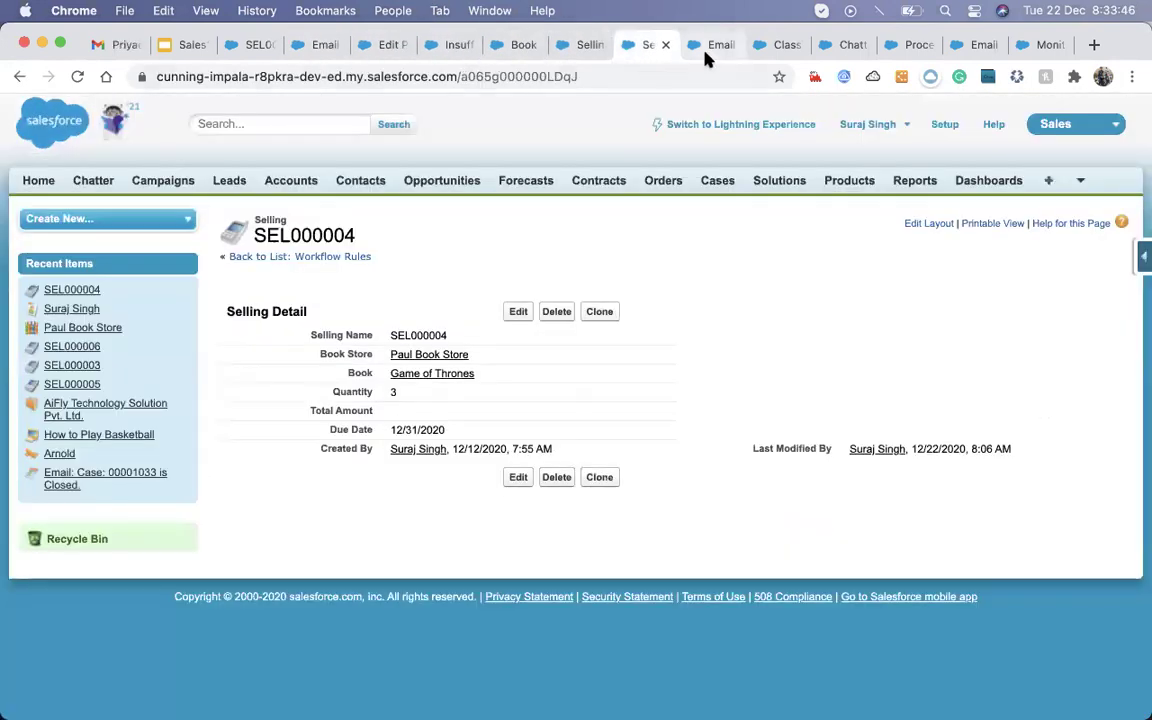
click(720, 45)
click(785, 45)
click(822, 45)
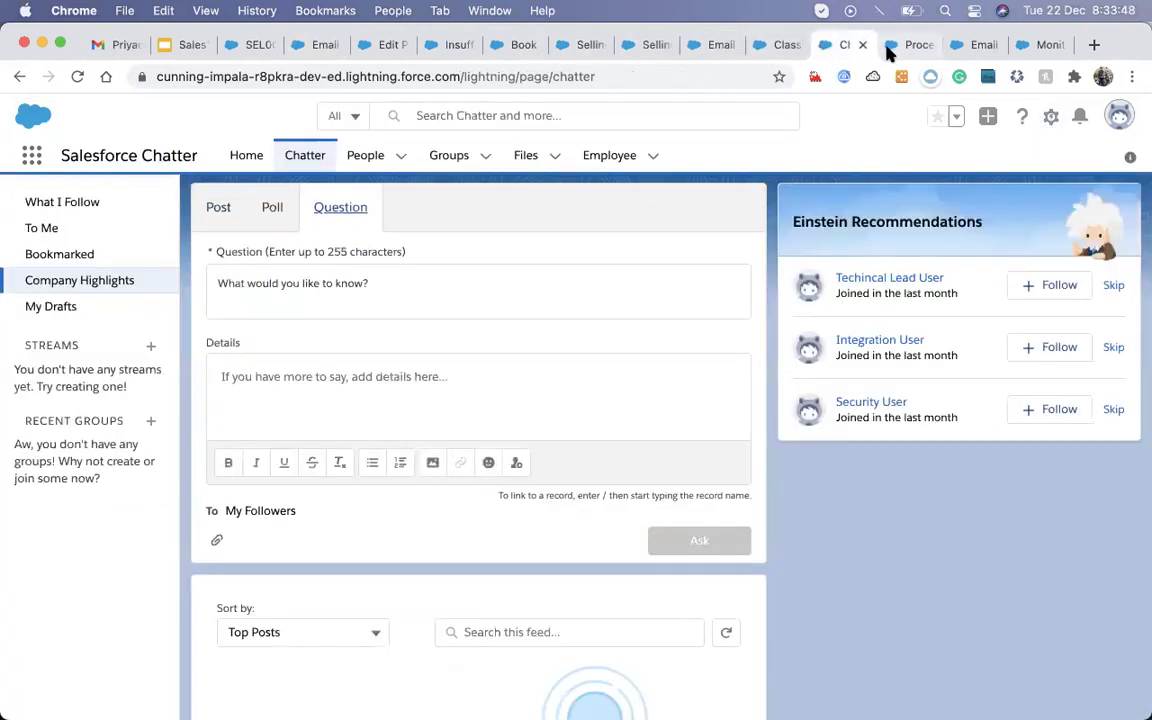
click(896, 45)
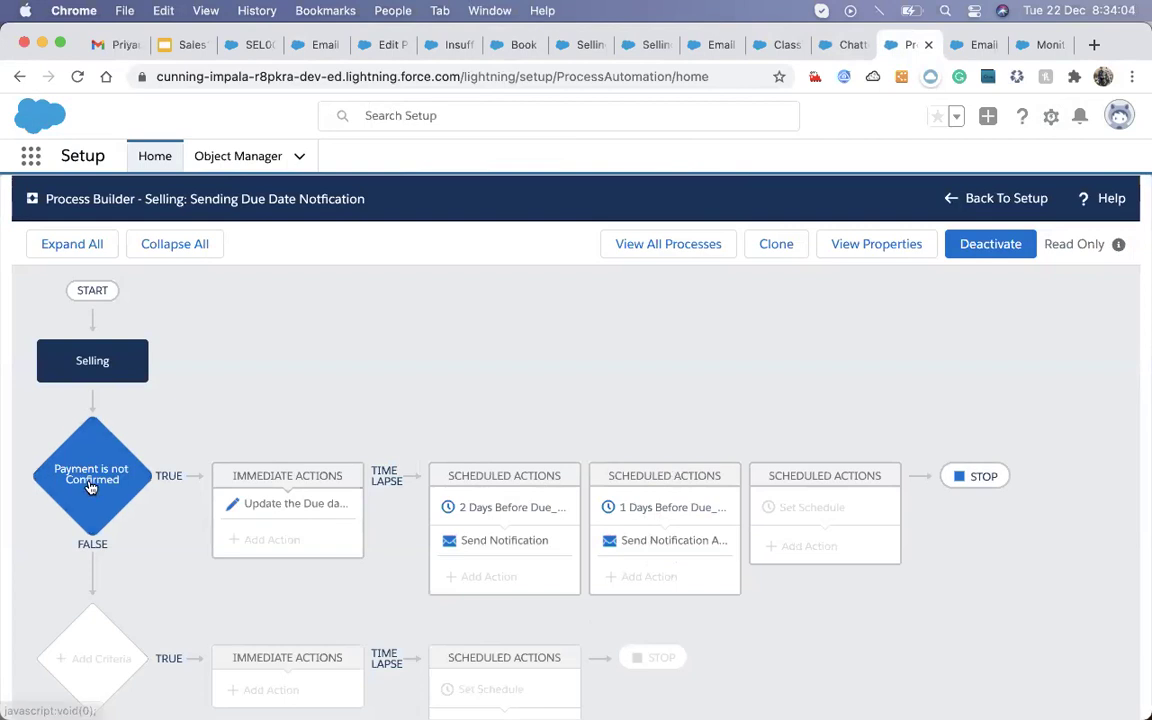
click(303, 516)
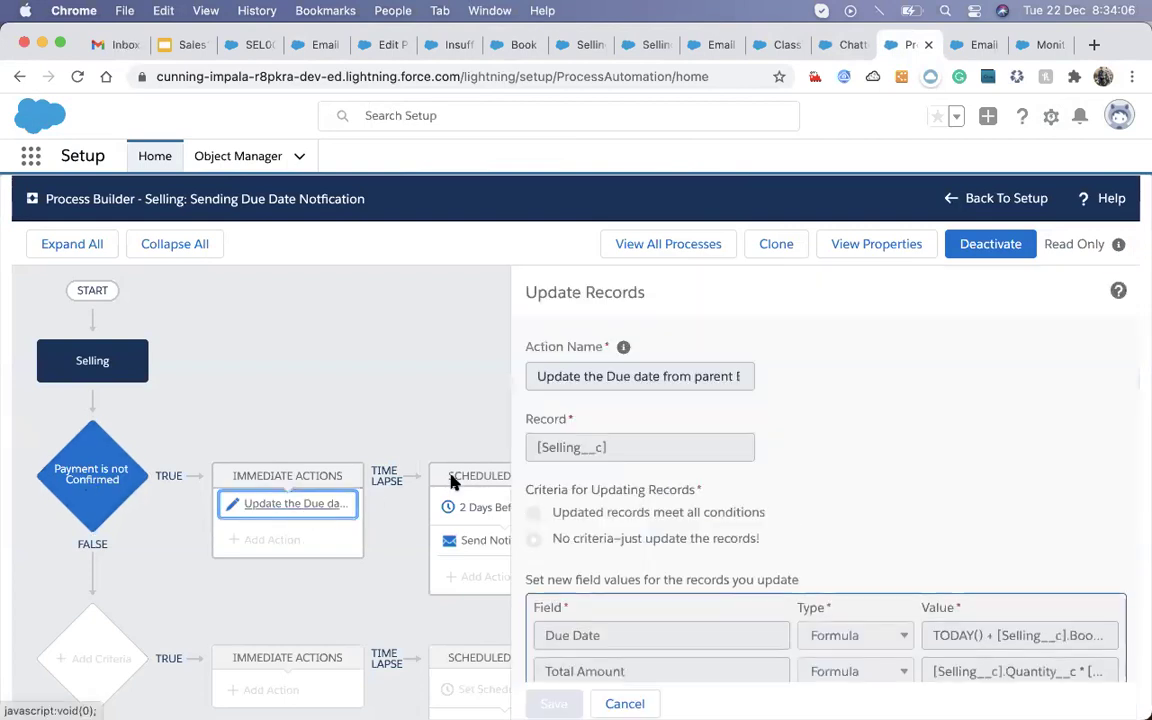
scroll(633, 578, down, 2)
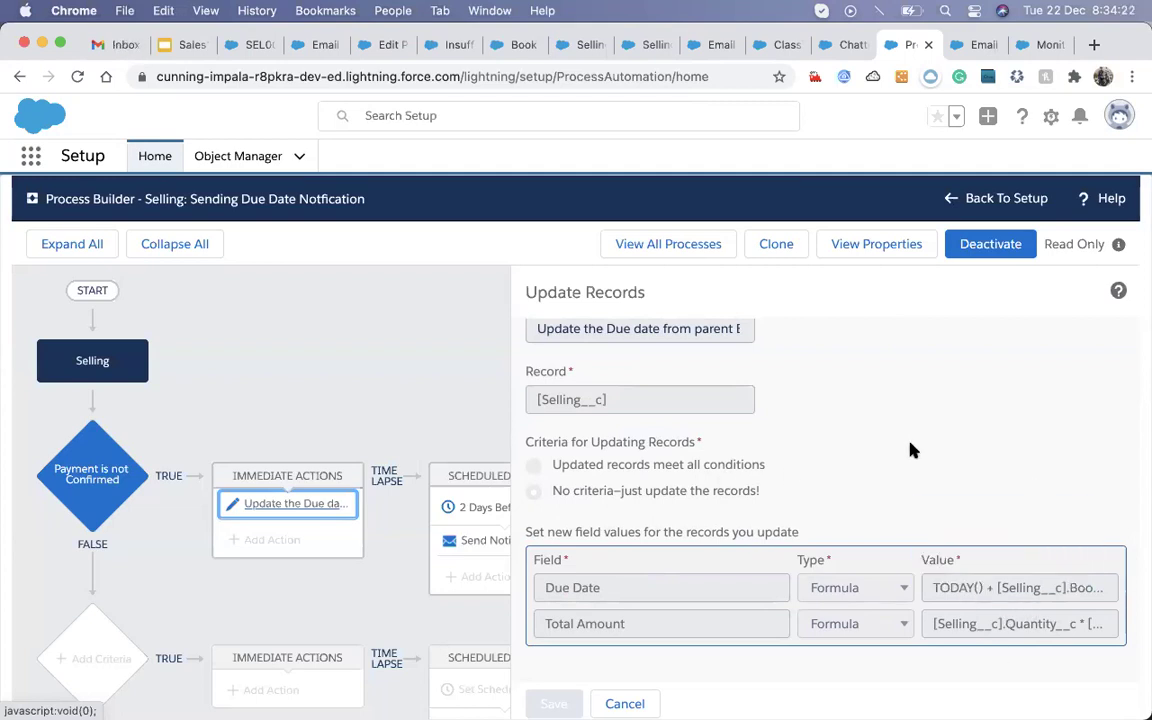
- Open version 3 of the Due Date Update process and review its Number of Due Days Changed criteria and selling records update action
click(643, 247)
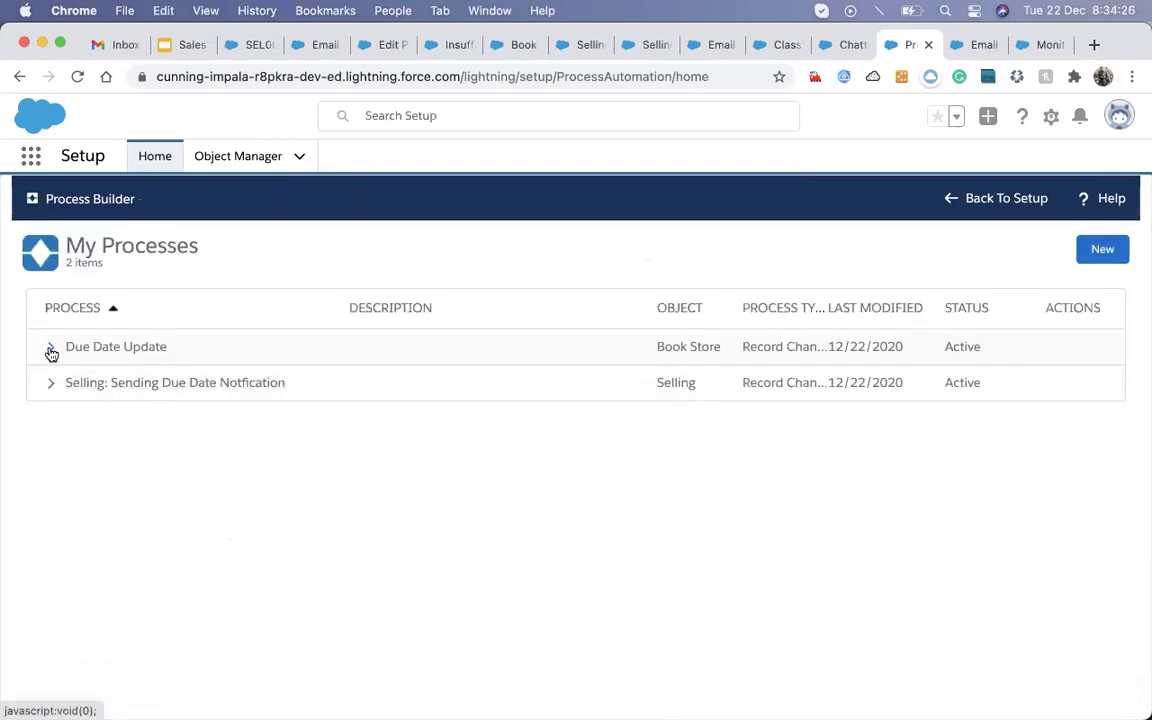
click(50, 350)
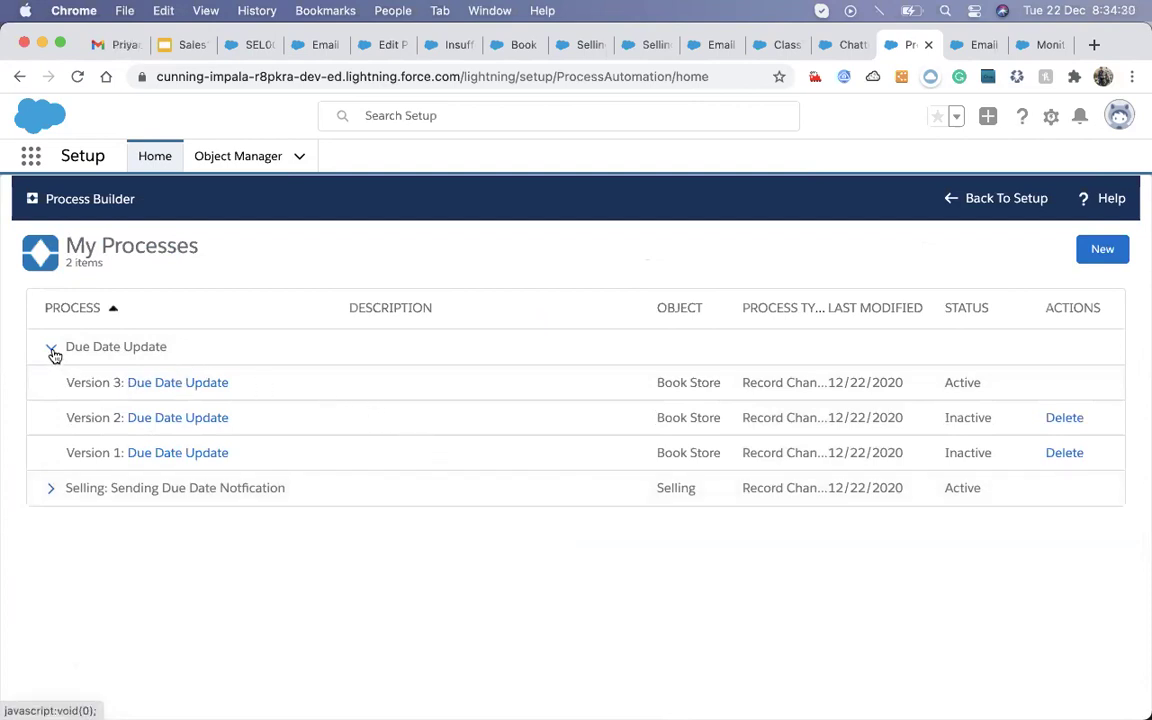
click(144, 390)
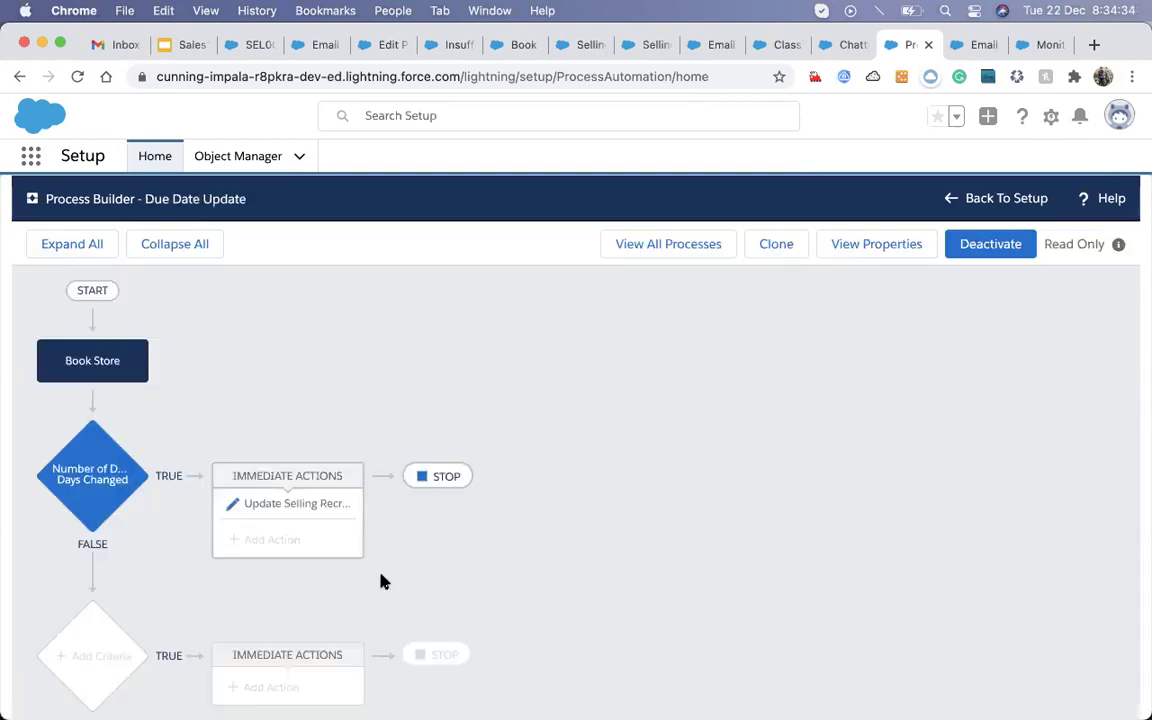
scroll(382, 580, down, 2)
click(92, 385)
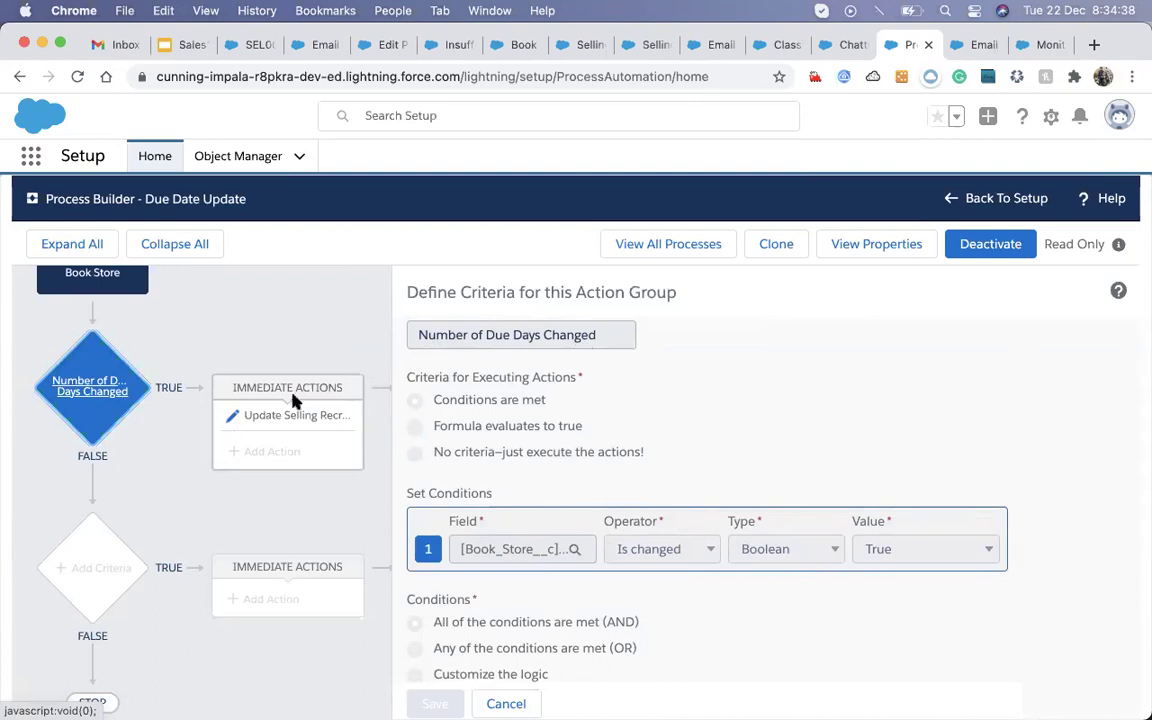
click(250, 415)
scroll(612, 592, down, 2)
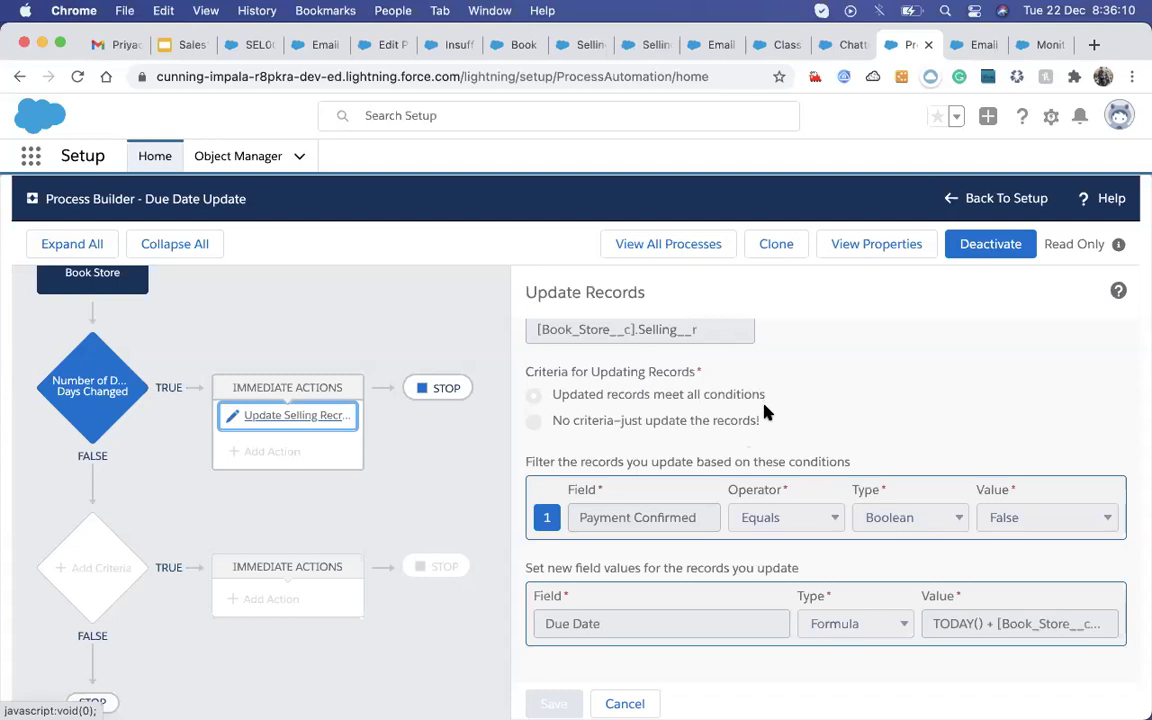
scroll(765, 412, up, 1)
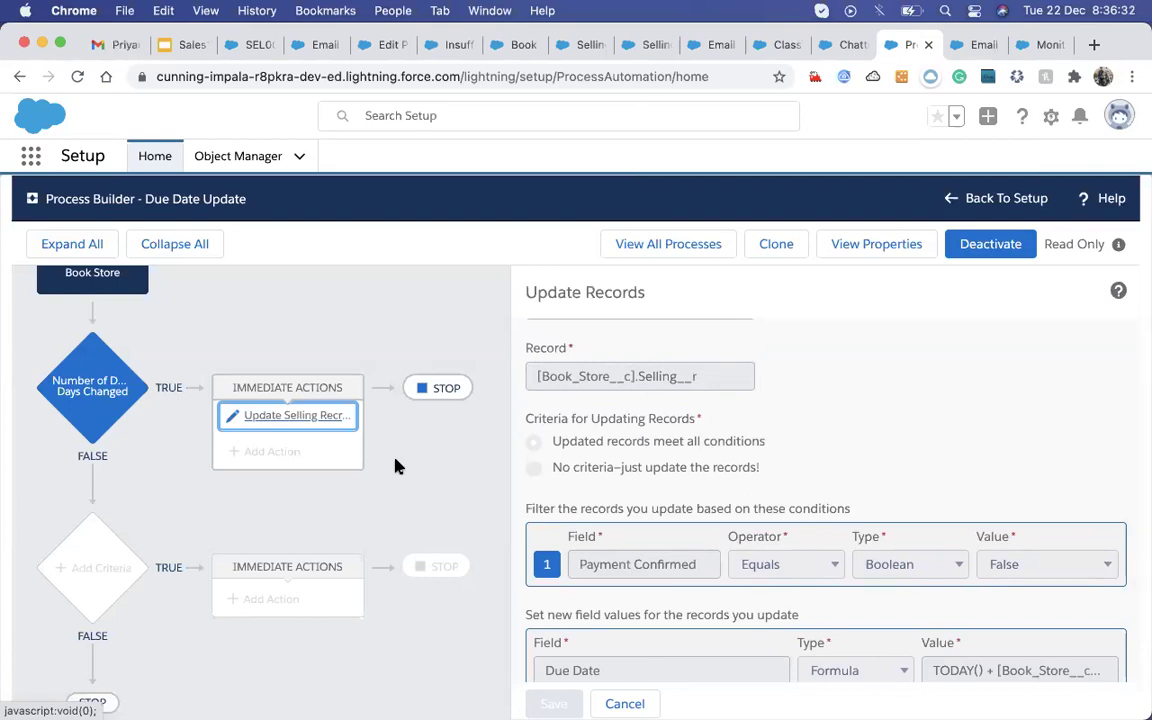
- Look through the open Salesforce pages and bring up the Selling object's Fields & Relationships list
click(845, 45)
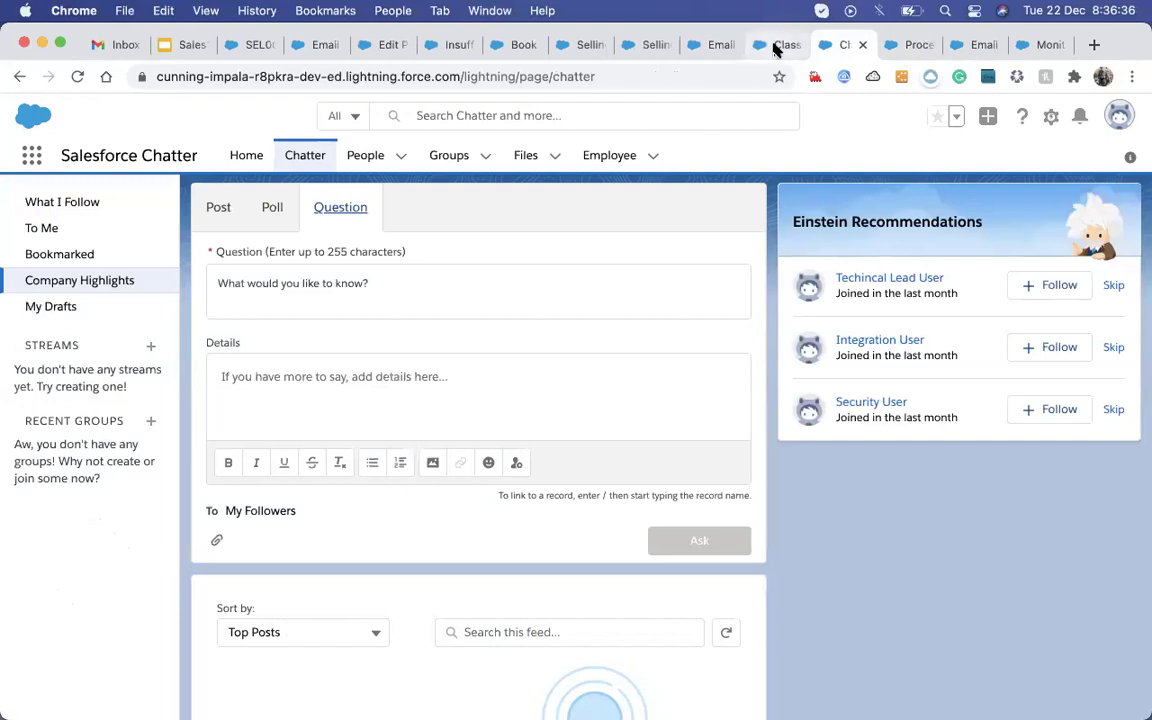
click(781, 45)
click(912, 45)
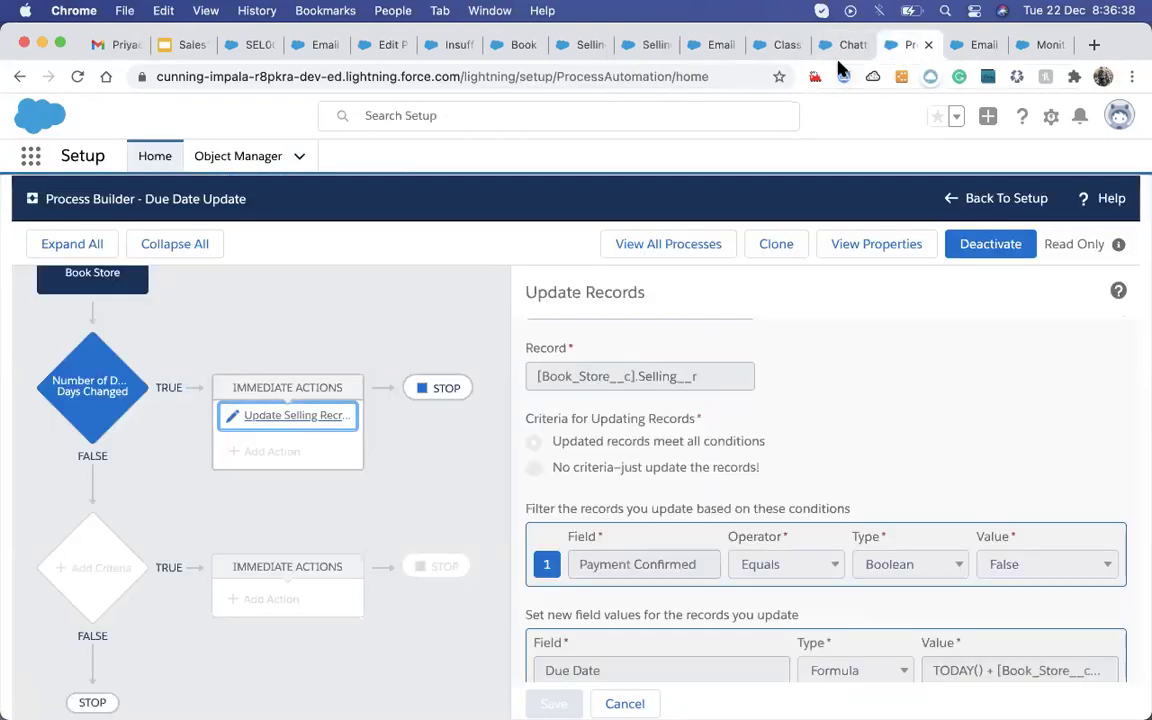
click(838, 45)
click(958, 46)
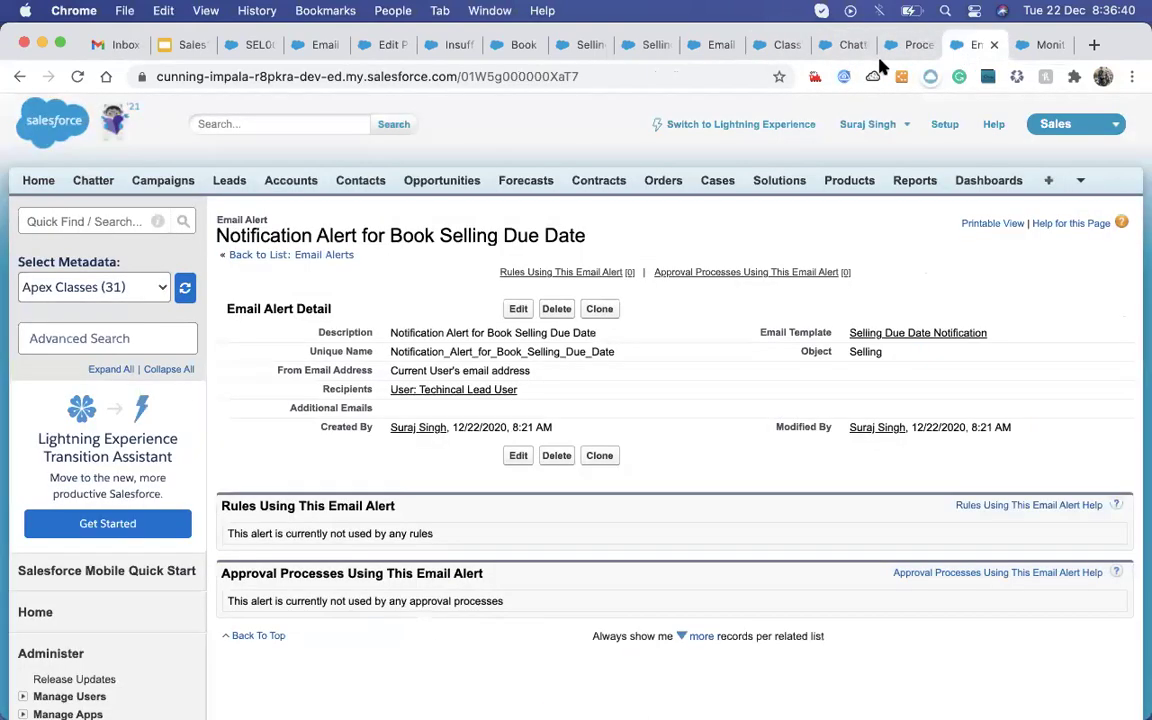
click(899, 46)
click(842, 45)
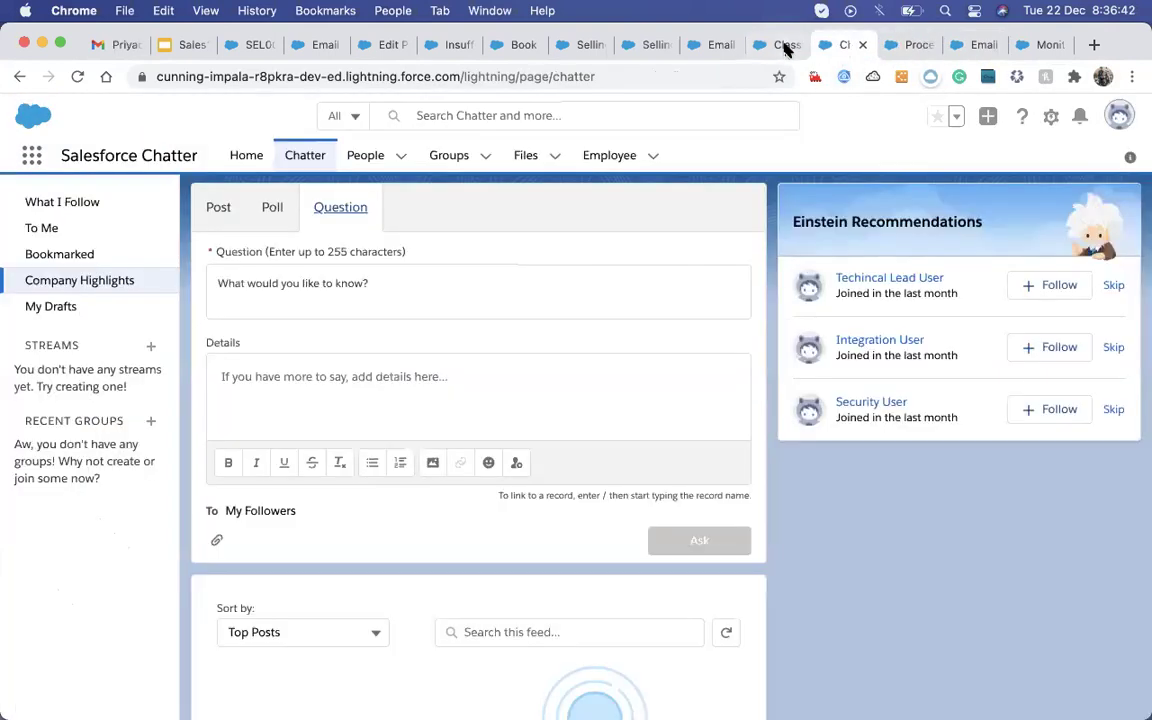
click(782, 45)
click(718, 45)
click(648, 45)
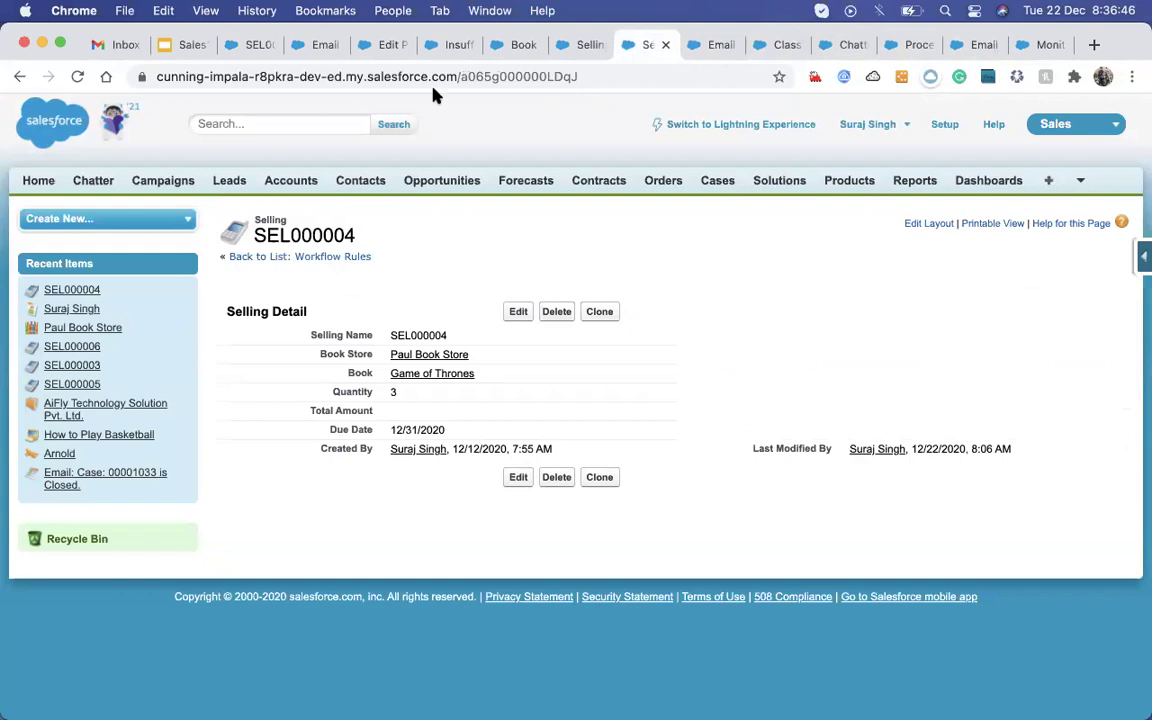
click(258, 45)
click(318, 45)
click(382, 45)
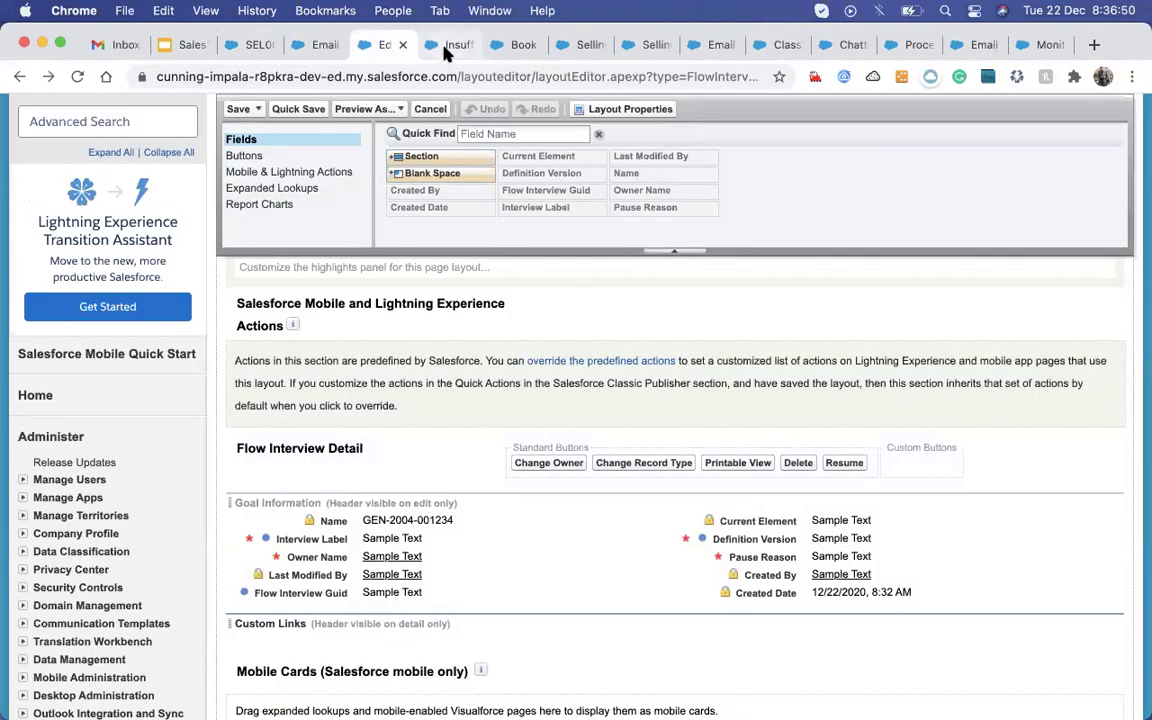
click(450, 45)
click(518, 45)
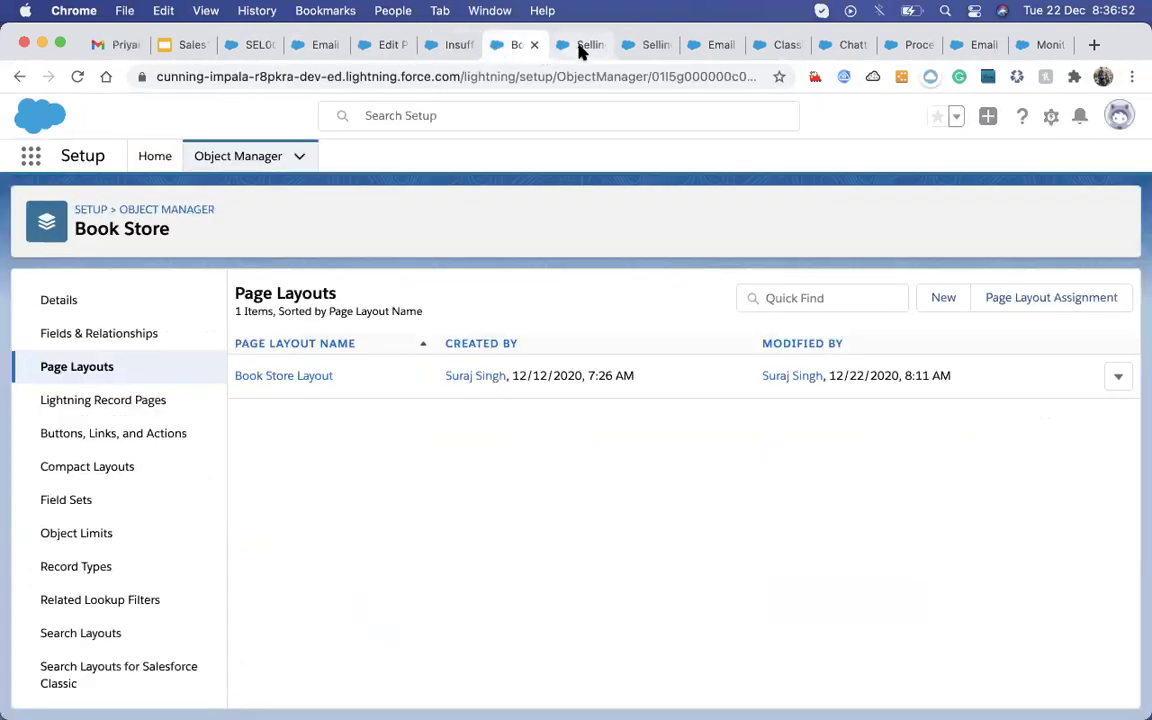
click(582, 45)
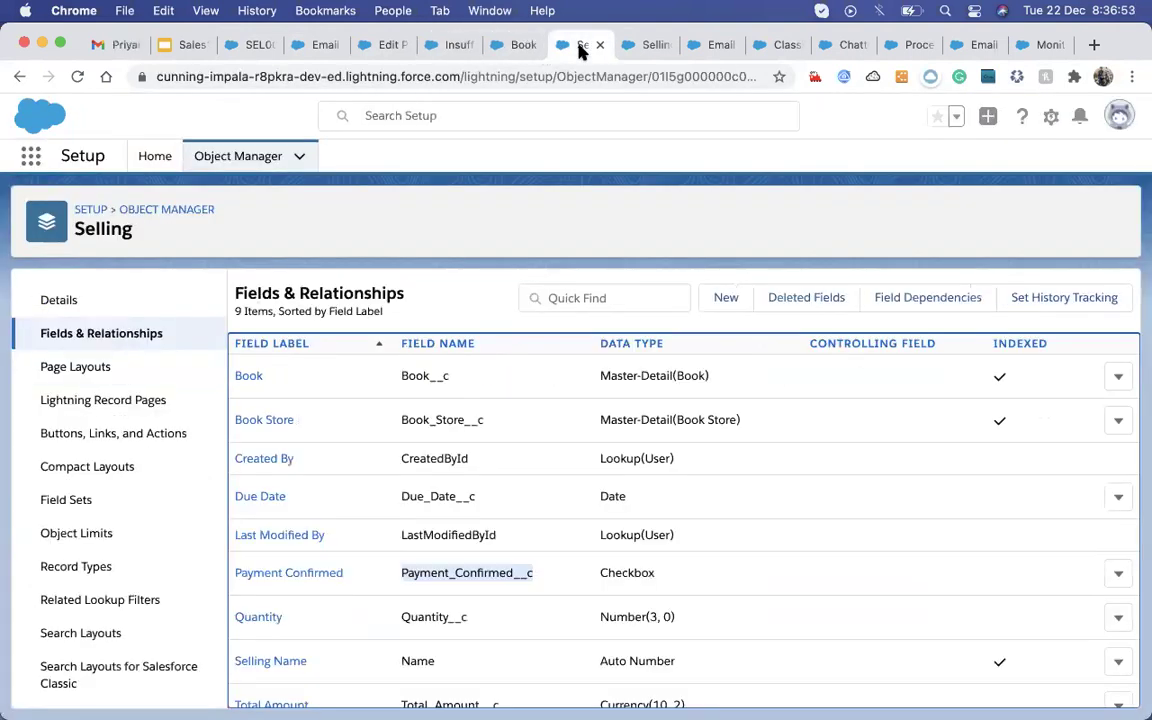
- Return to the Due Date Update process, check its Number of Due Days Changed criteria, and clone it as a version of the current process
click(325, 45)
click(903, 45)
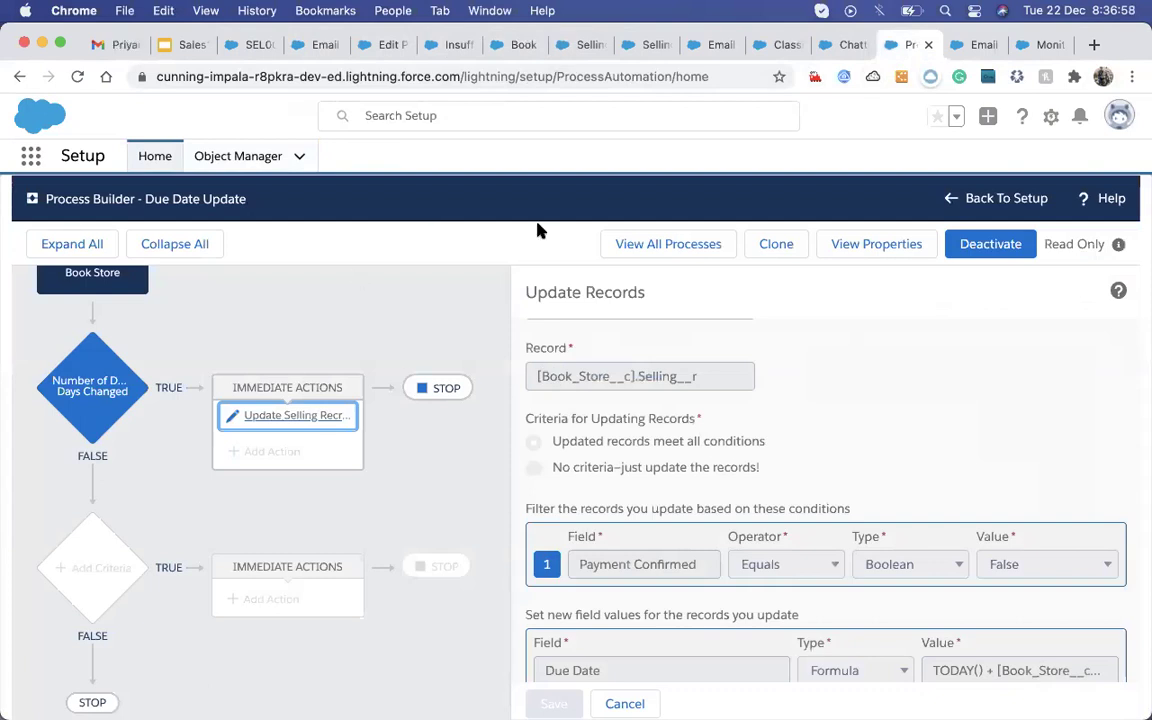
click(108, 404)
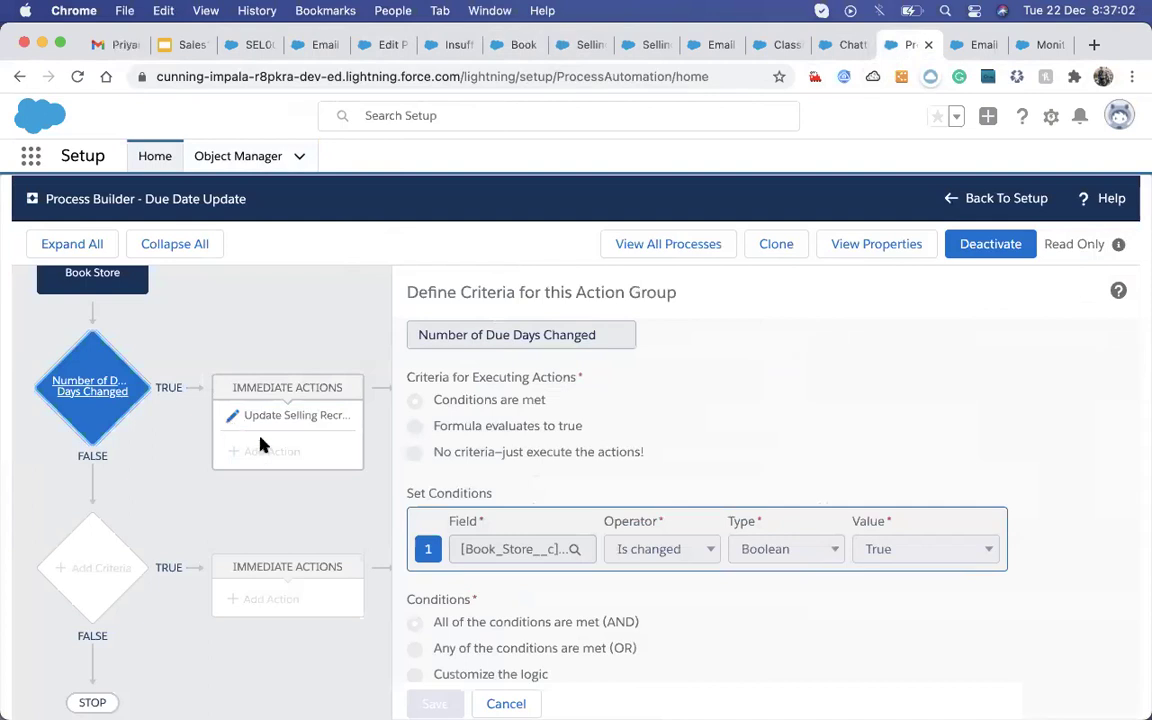
click(776, 250)
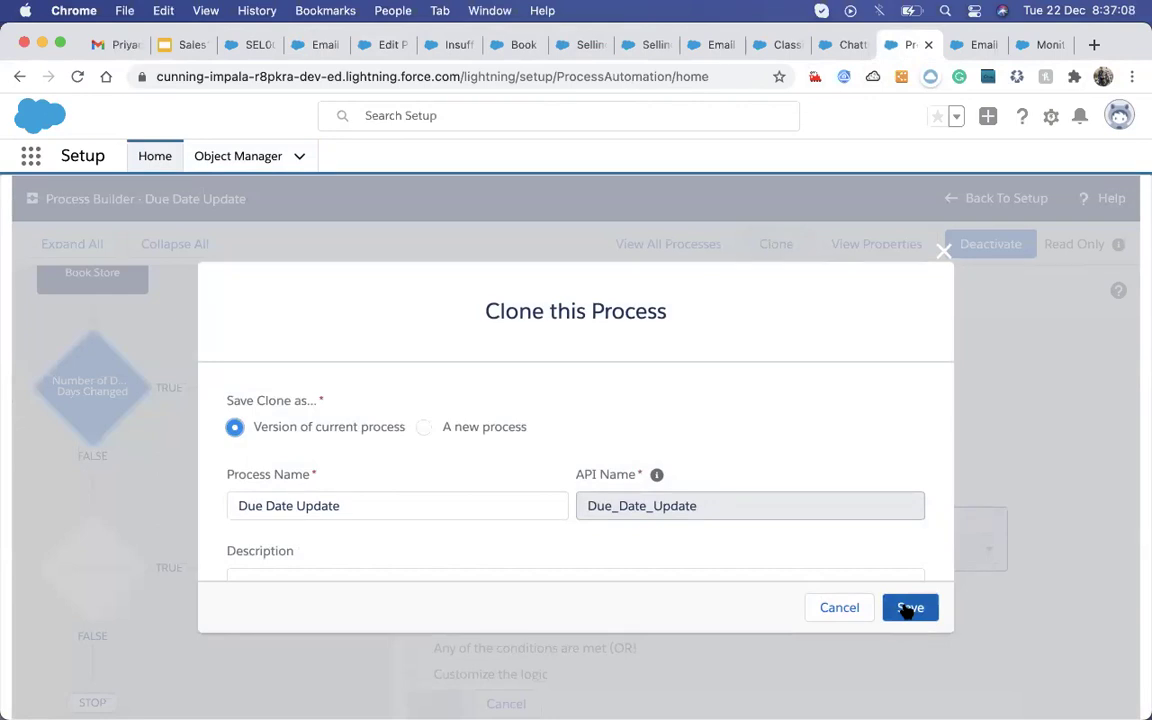
click(907, 609)
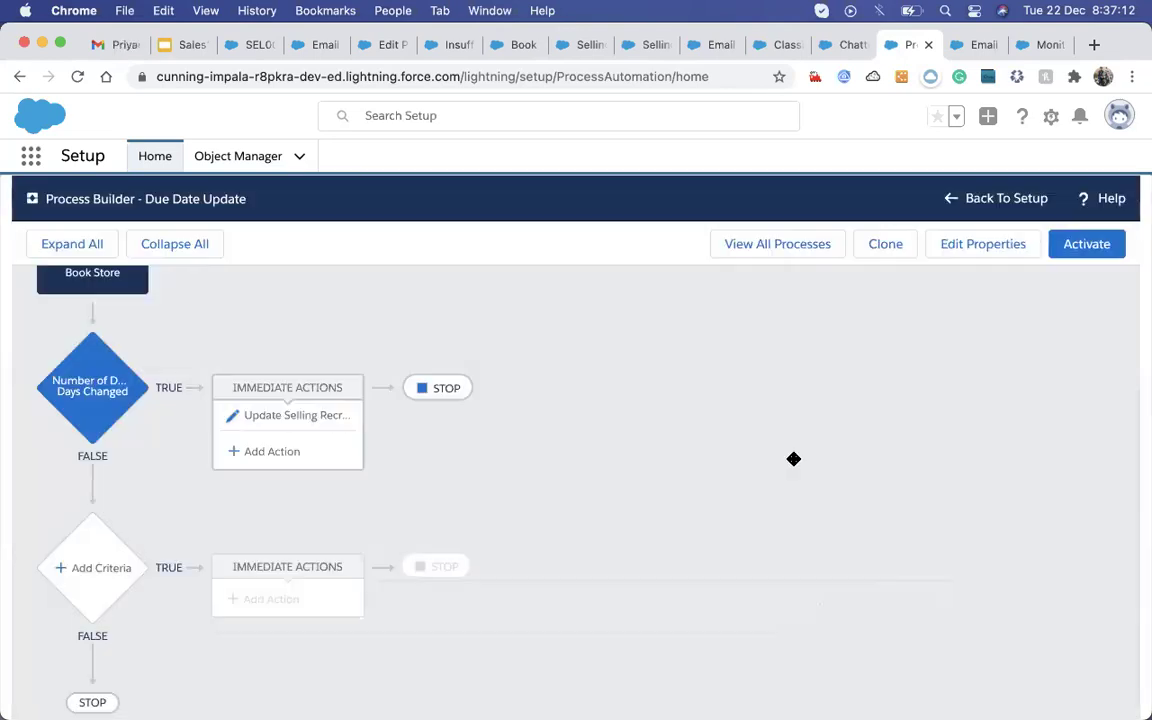
- Add a Post to Chatter immediate action named "Due Date Update post to Chatter" under the Number of Due Days Changed criteria
click(273, 453)
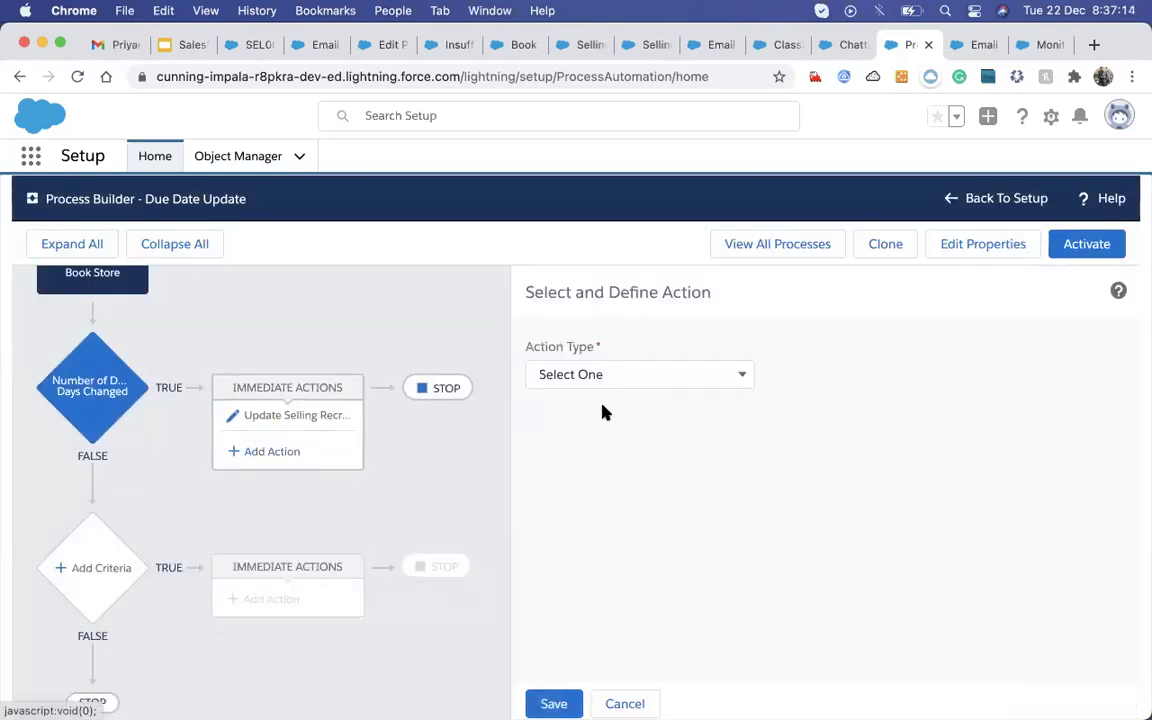
click(620, 378)
click(603, 474)
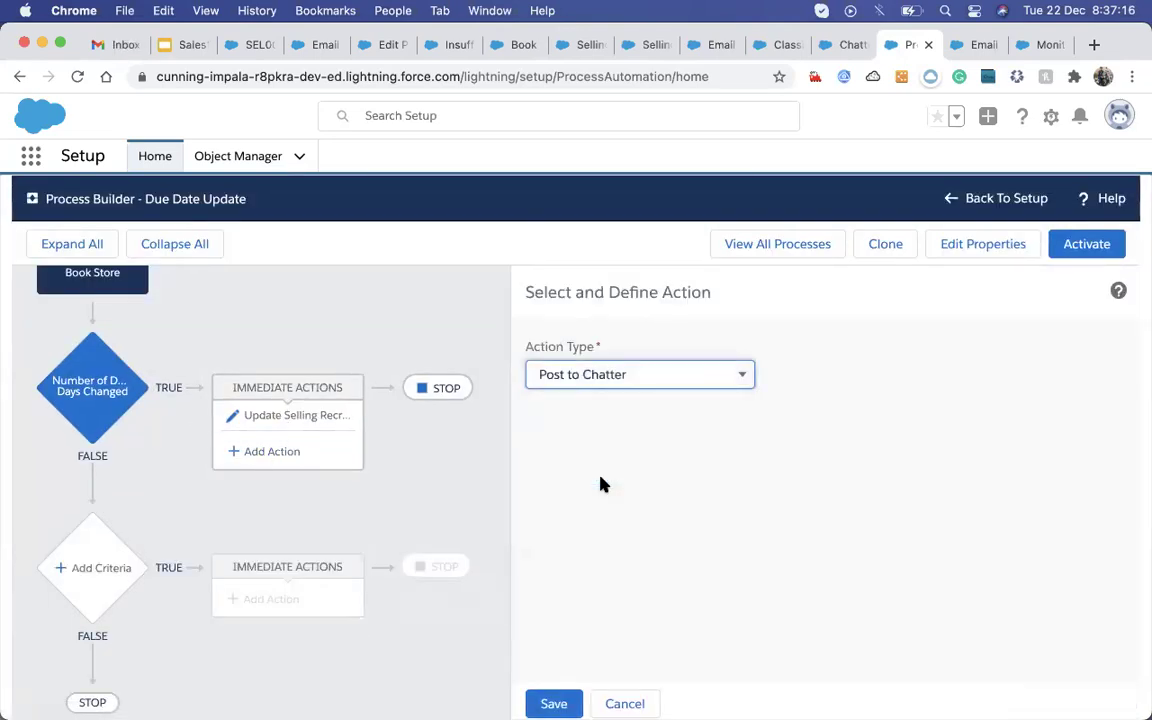
click(537, 446)
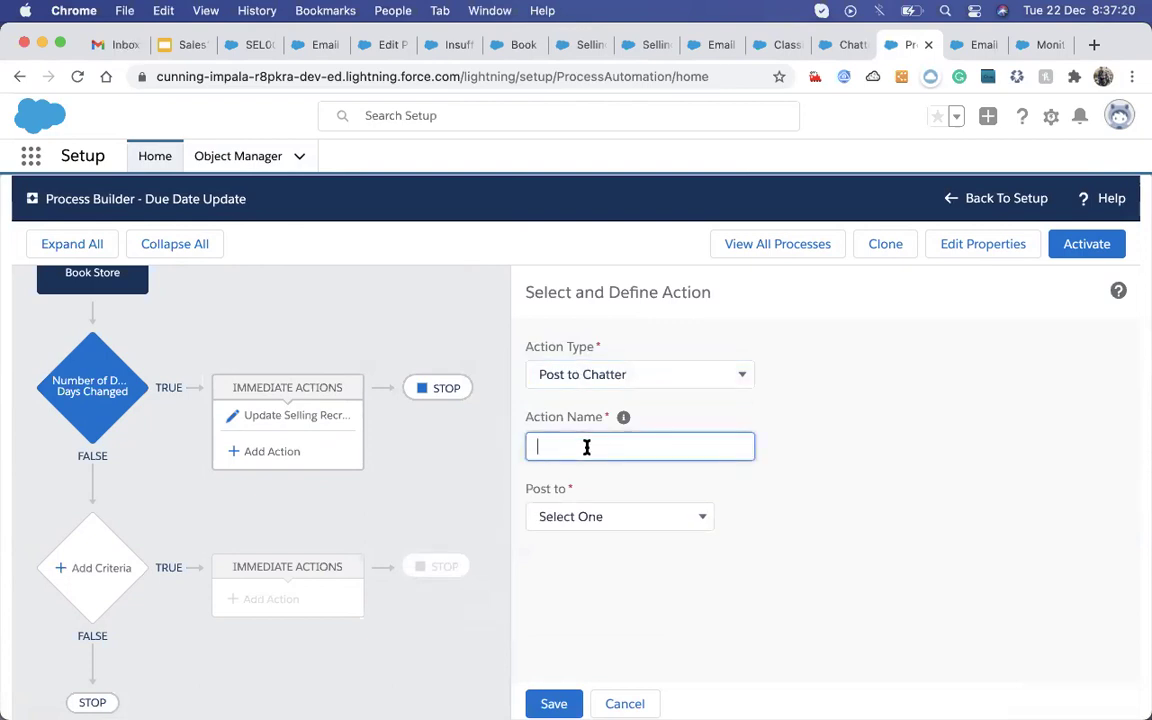
text(Due Date Update)
key(Left)
key(Left)
key(Left)
key(Left)
key(Left)
key(shift+Right)
key(shift+Right)
key(shift+Right)
key(shift+Right)
key(Right)
key(Right)
text(post to Cha)
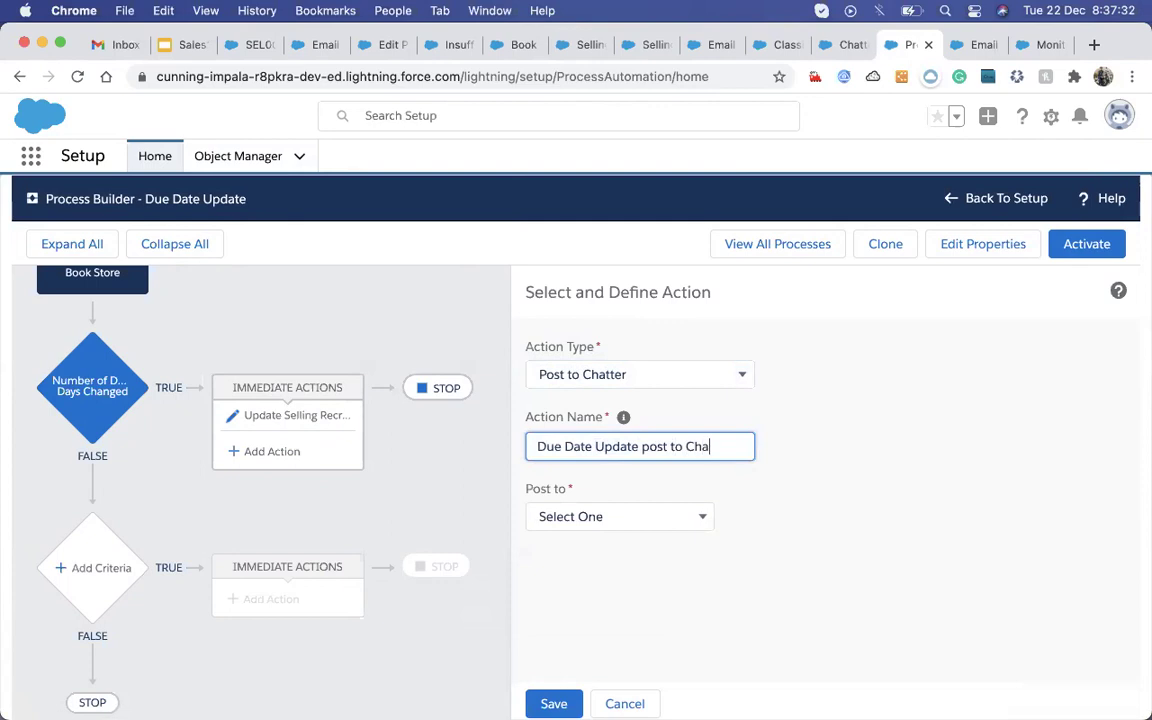
text(tter)
- Set the Chatter action to post to a User, specified through the Search for a user option
click(566, 516)
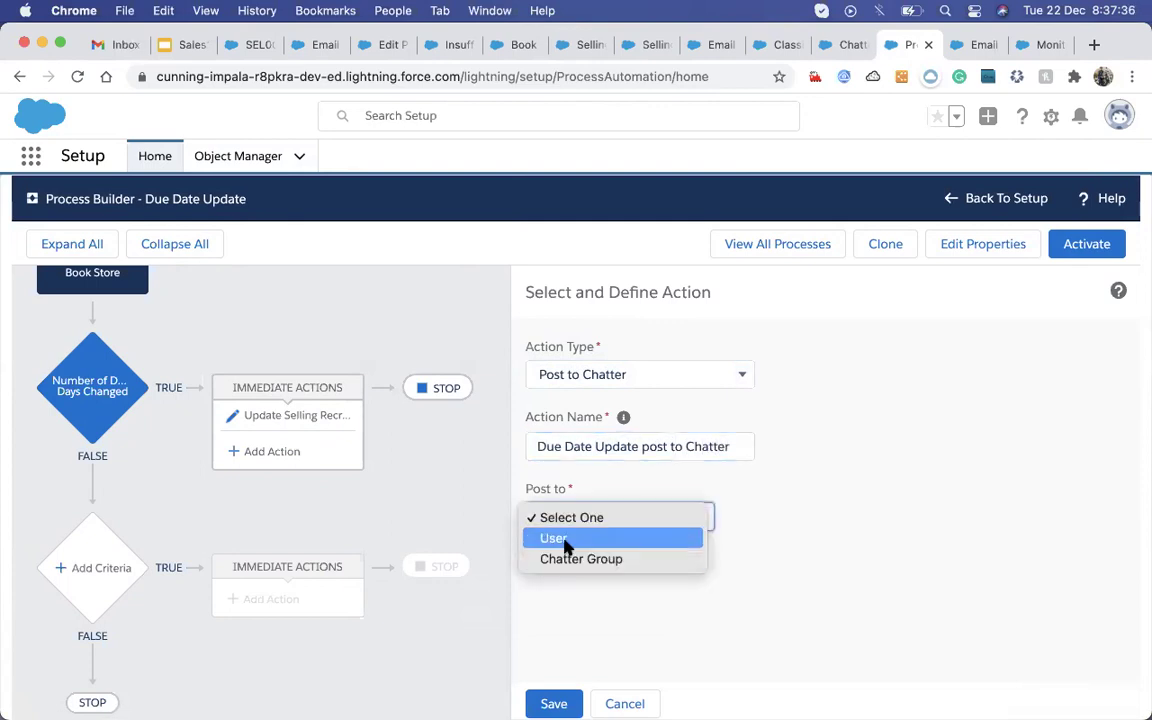
click(565, 560)
scroll(699, 509, down, 2)
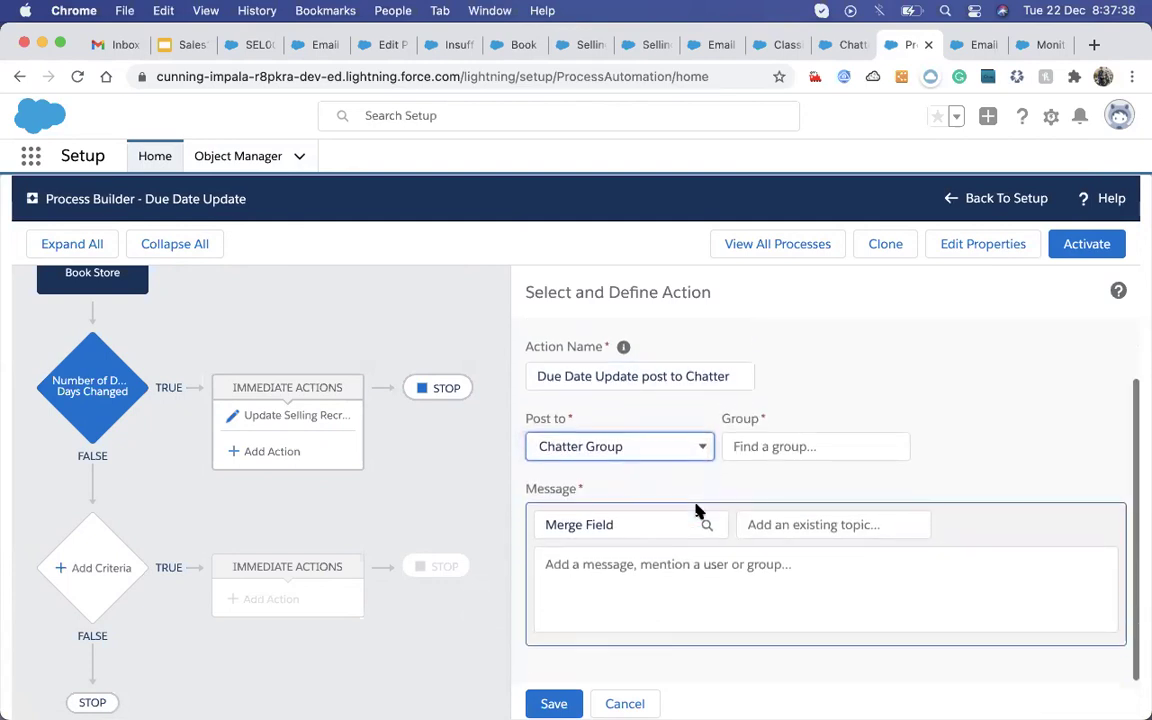
click(783, 447)
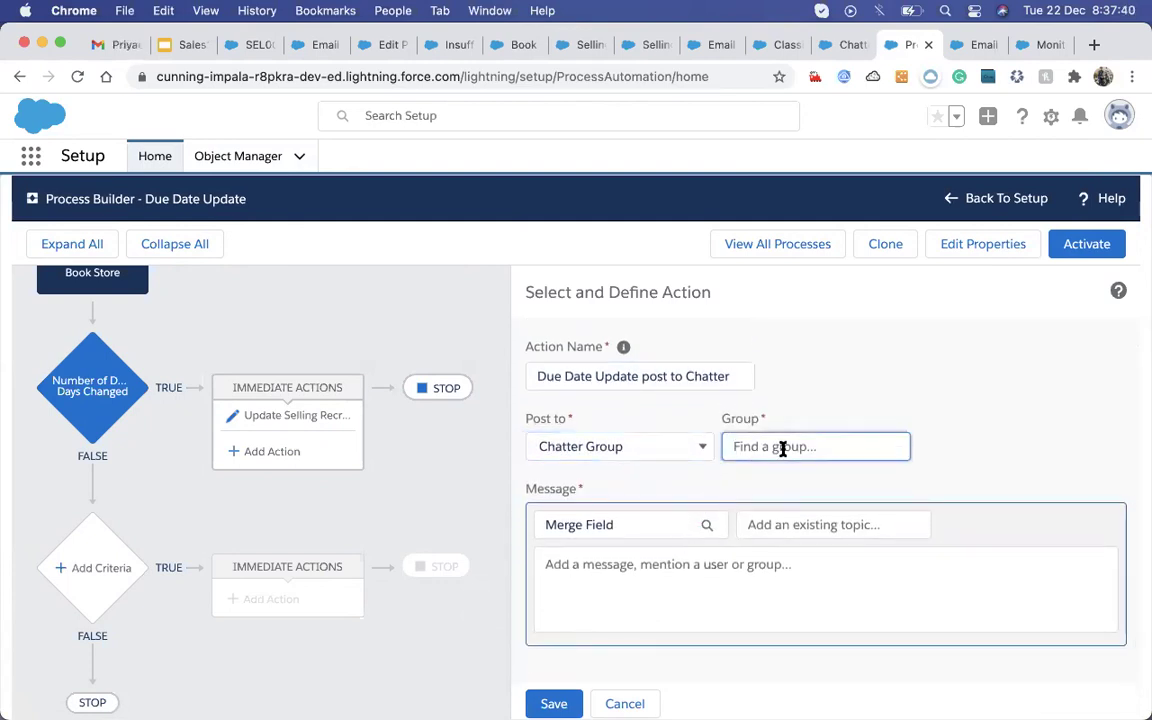
click(672, 450)
click(637, 427)
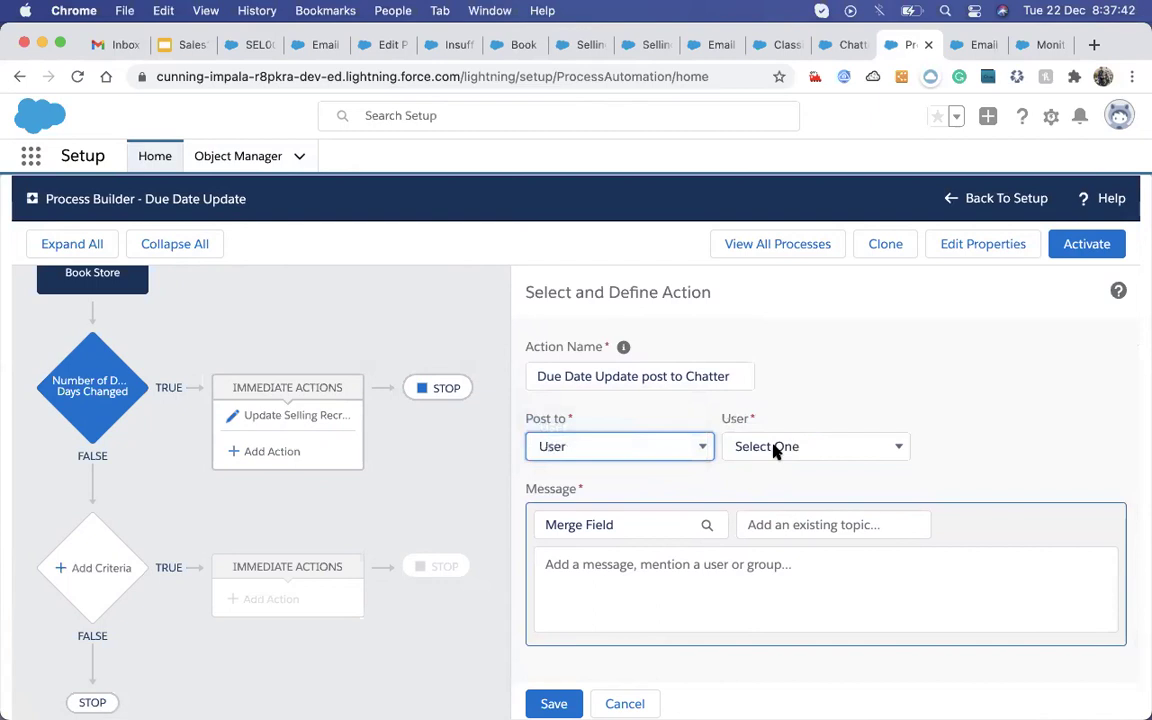
click(776, 446)
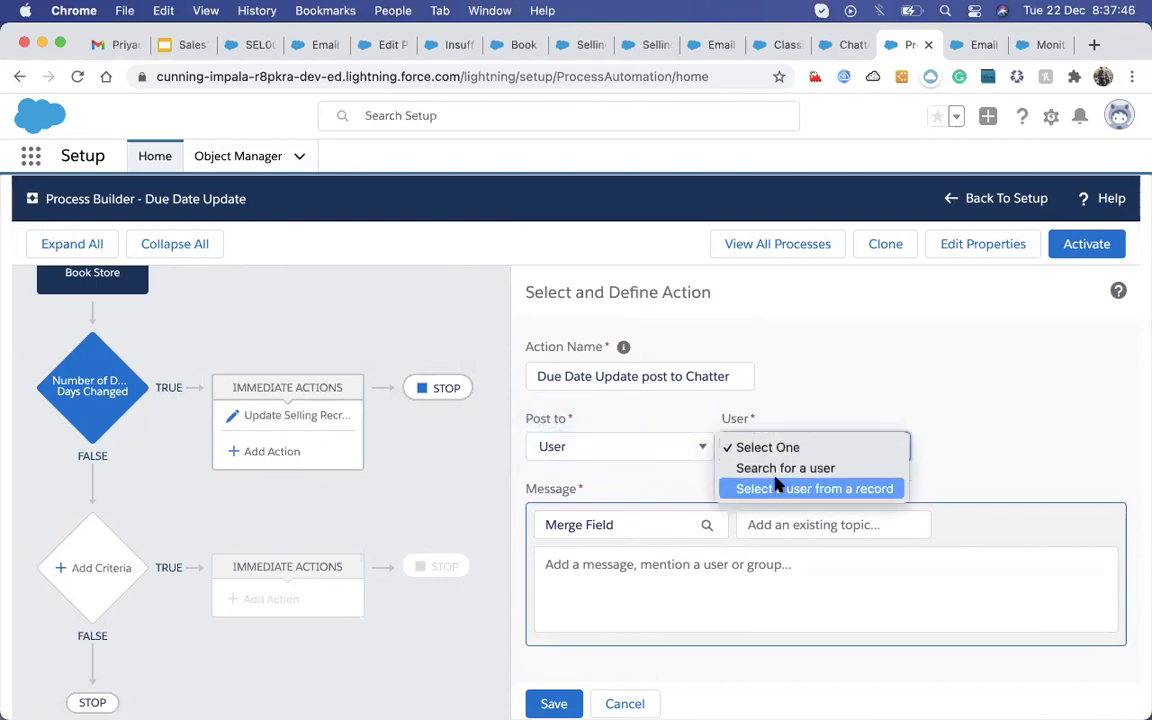
click(781, 470)
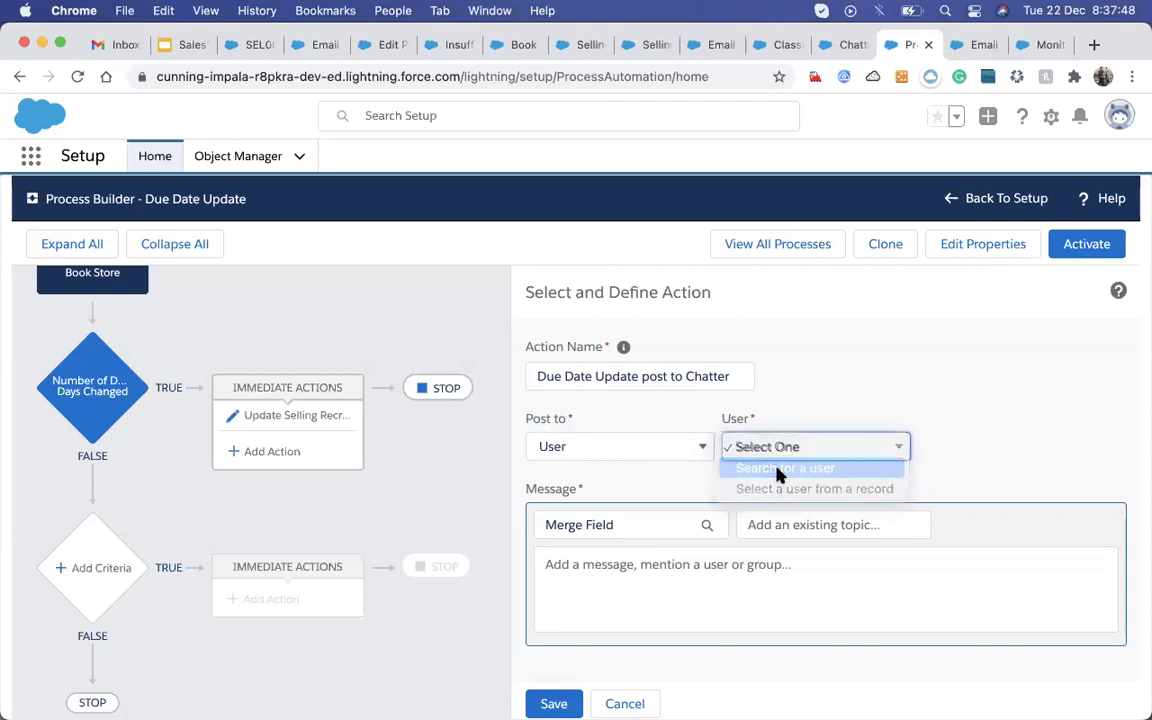
- Find and select Techincal Lead User as the recipient of the Chatter post
click(932, 452)
text(own)
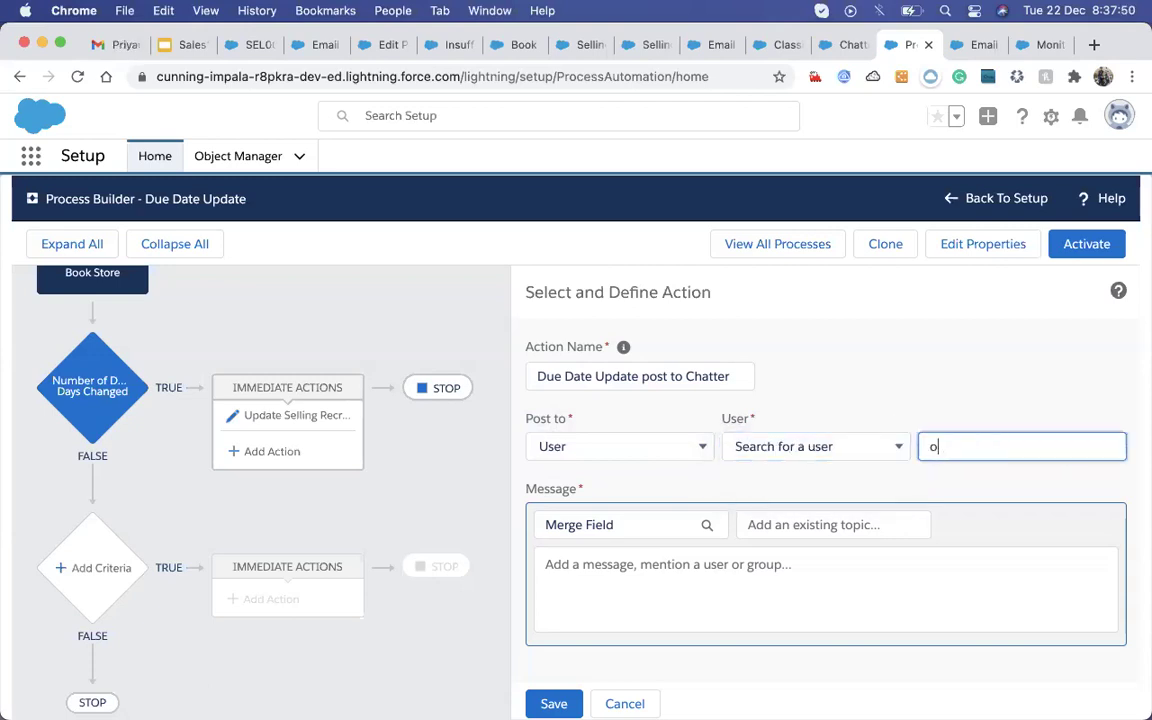
key(BackSpace)
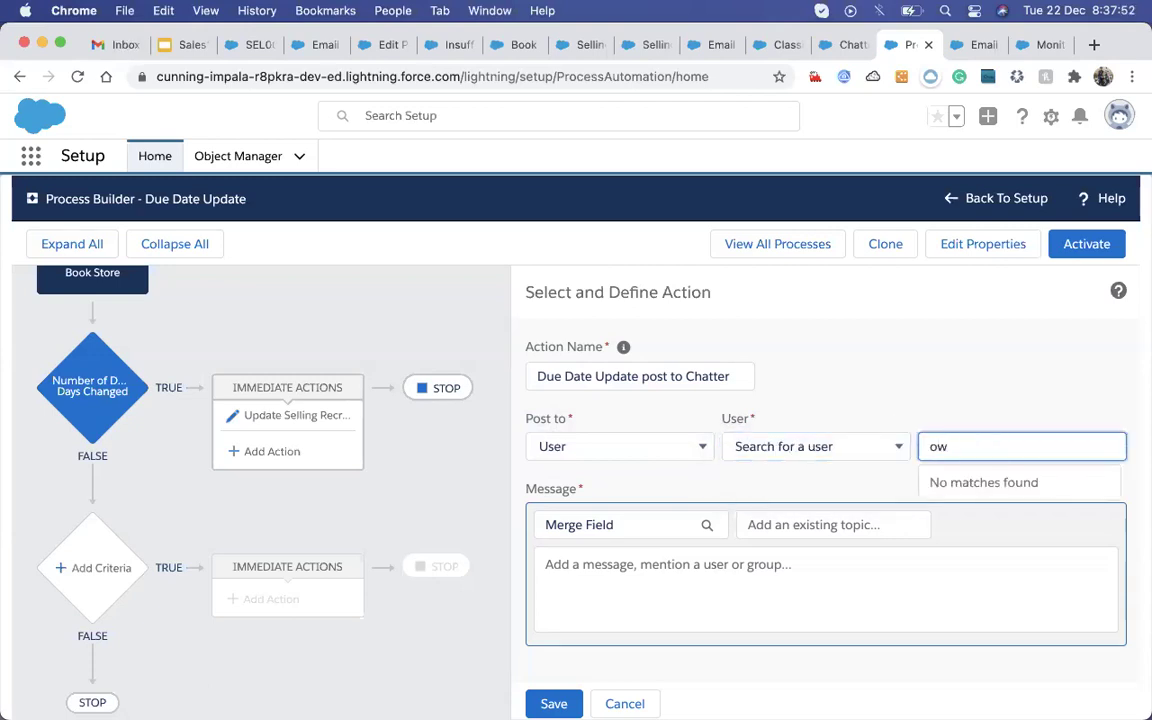
key(BackSpace)
key(BackSpace)
text(o)
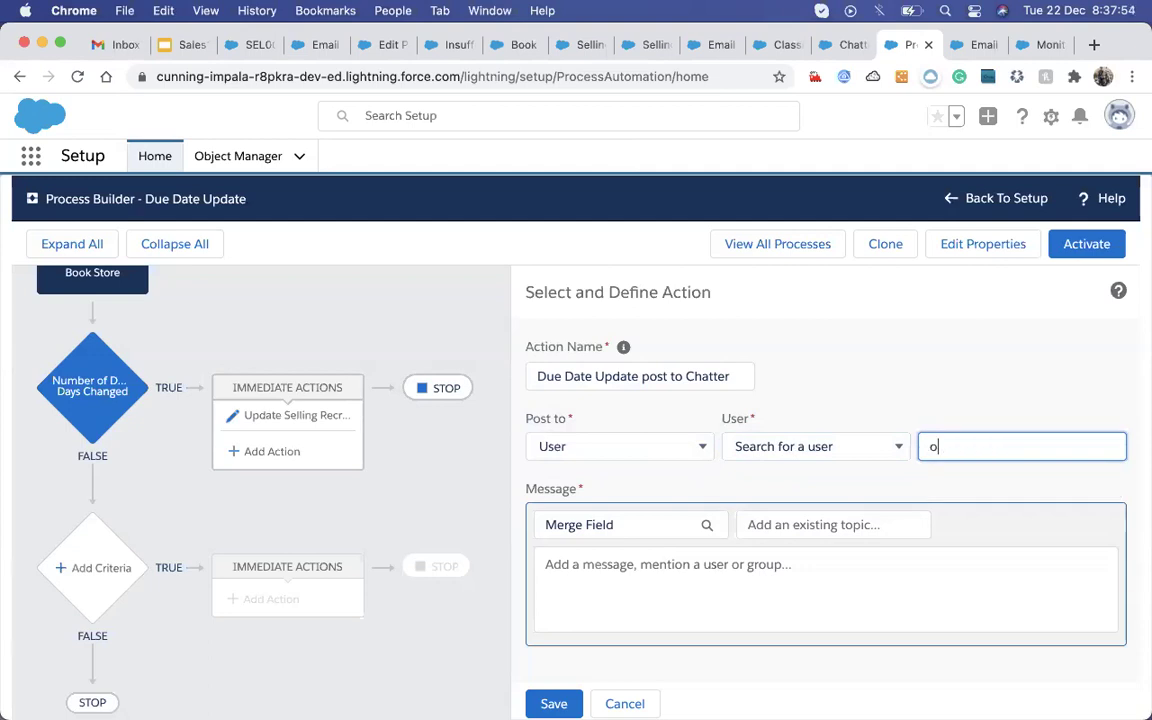
key(BackSpace)
text(tec)
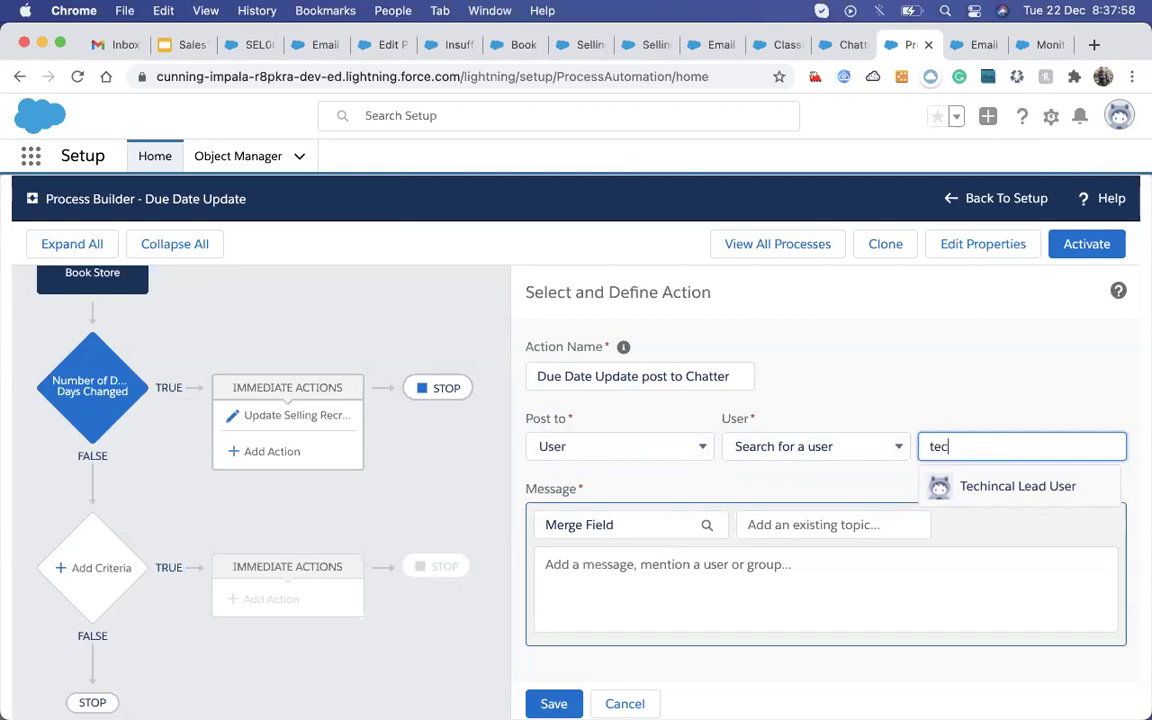
click(982, 490)
click(856, 446)
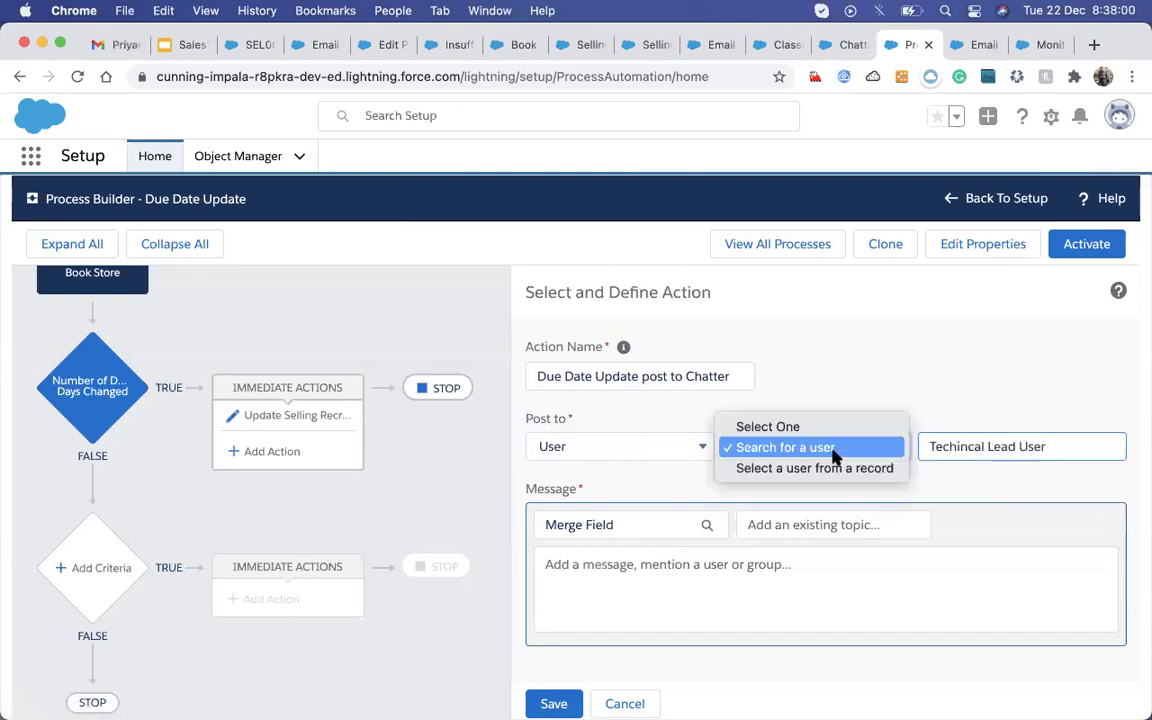
click(960, 415)
- Write the Chatter message "Hey," followed on a new line by "I had Update the Default number of Due Date."
click(733, 581)
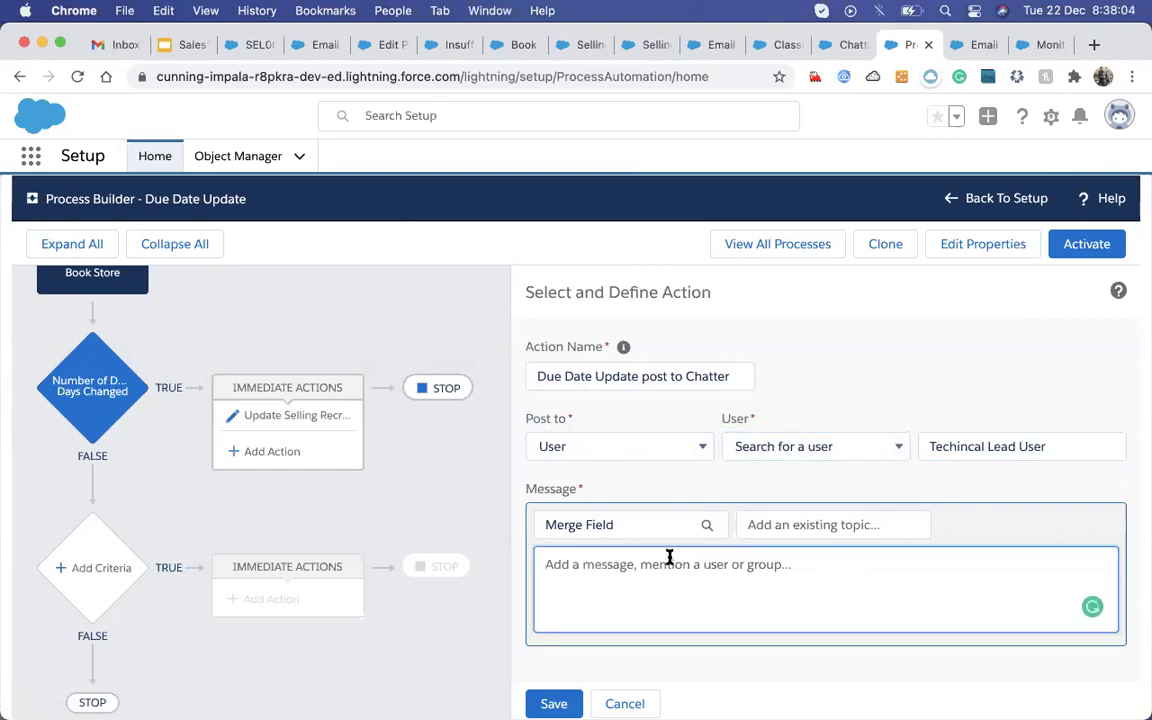
text(Hey,)
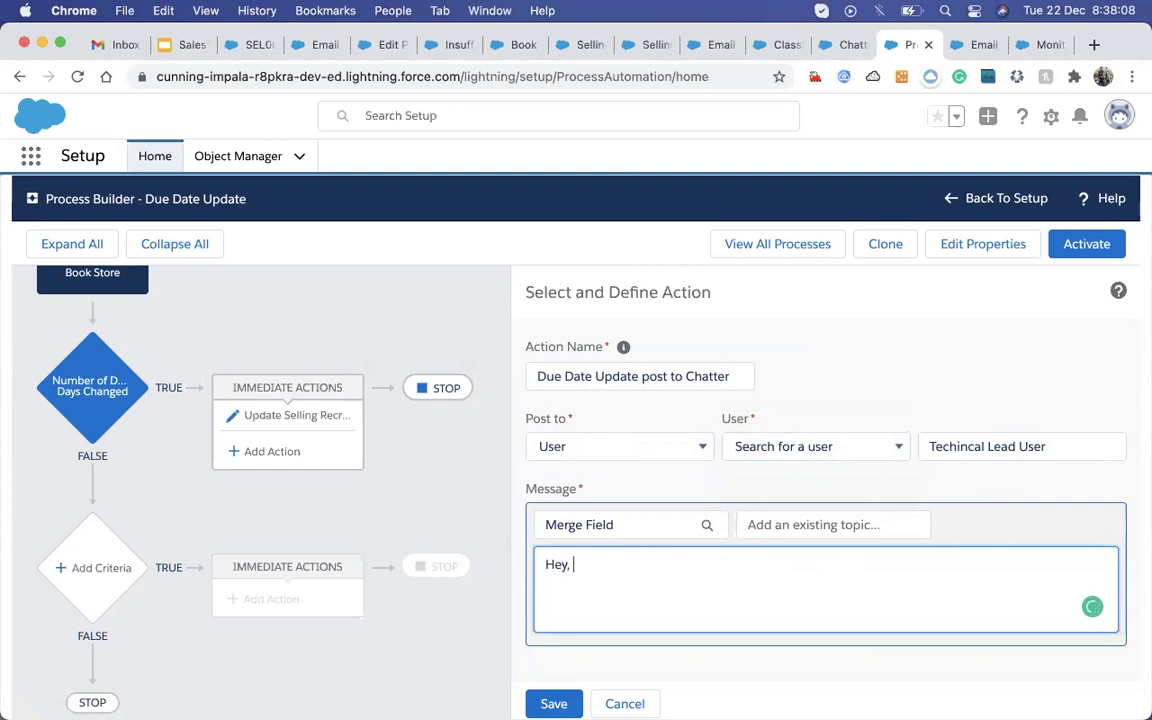
key(Return)
text(I had Update the)
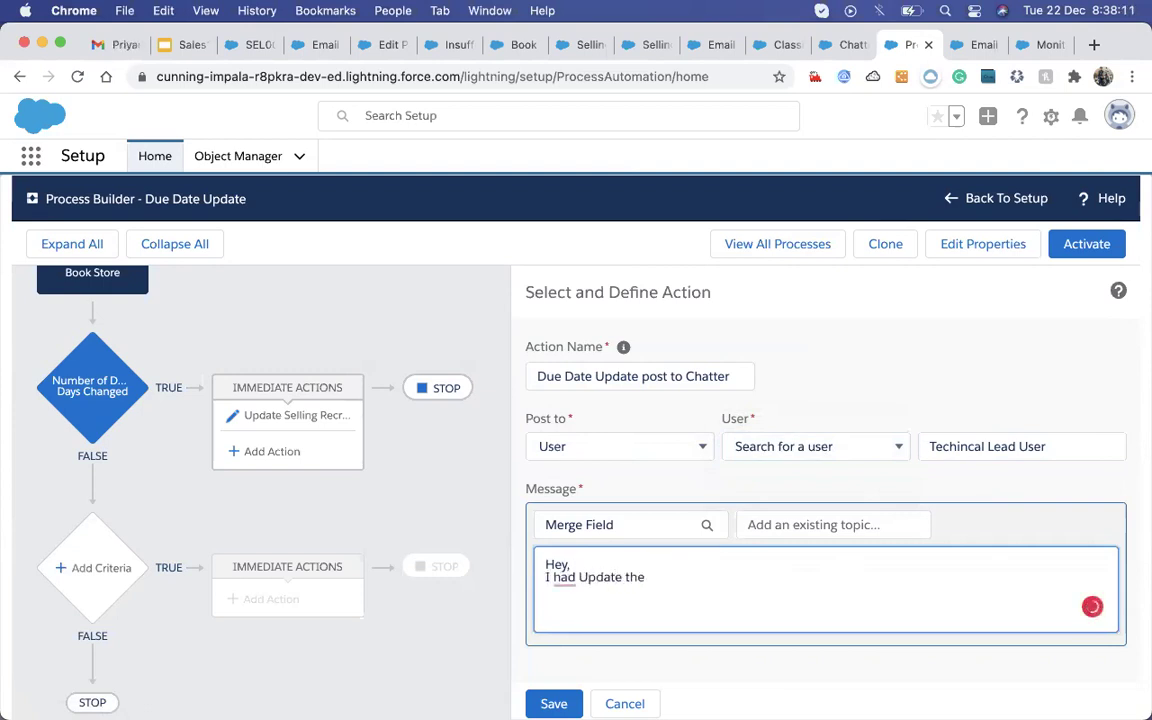
text( Default nume)
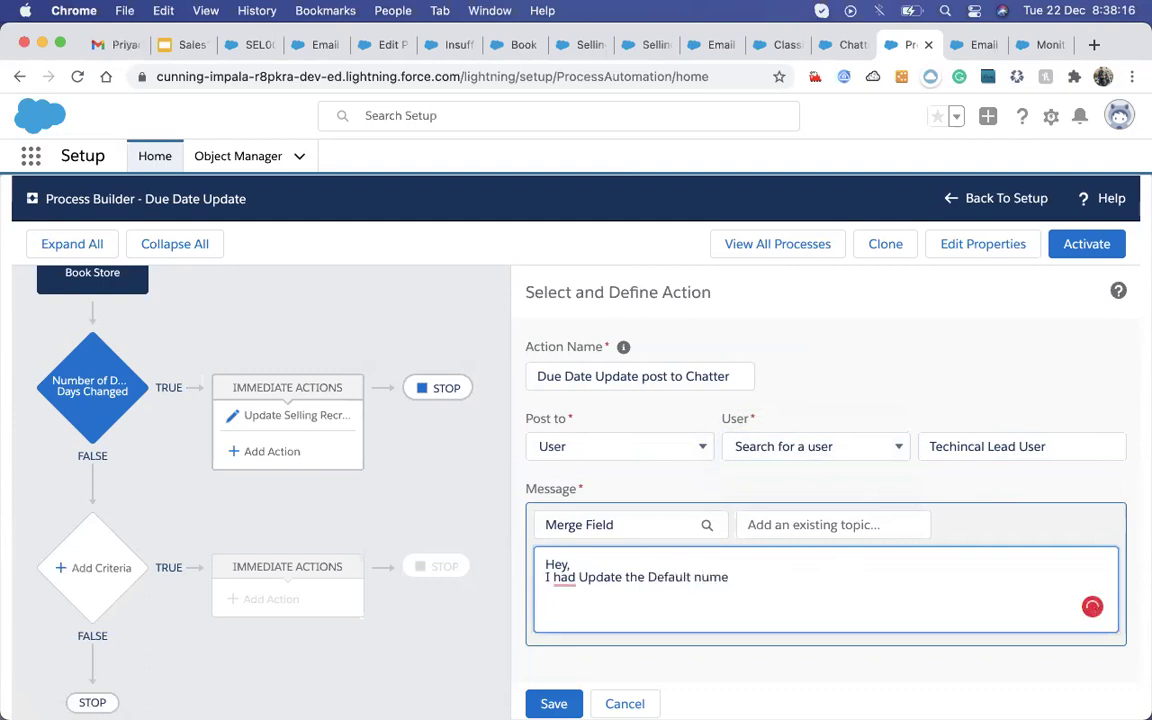
key(BackSpace)
text(ber of Due Date.)
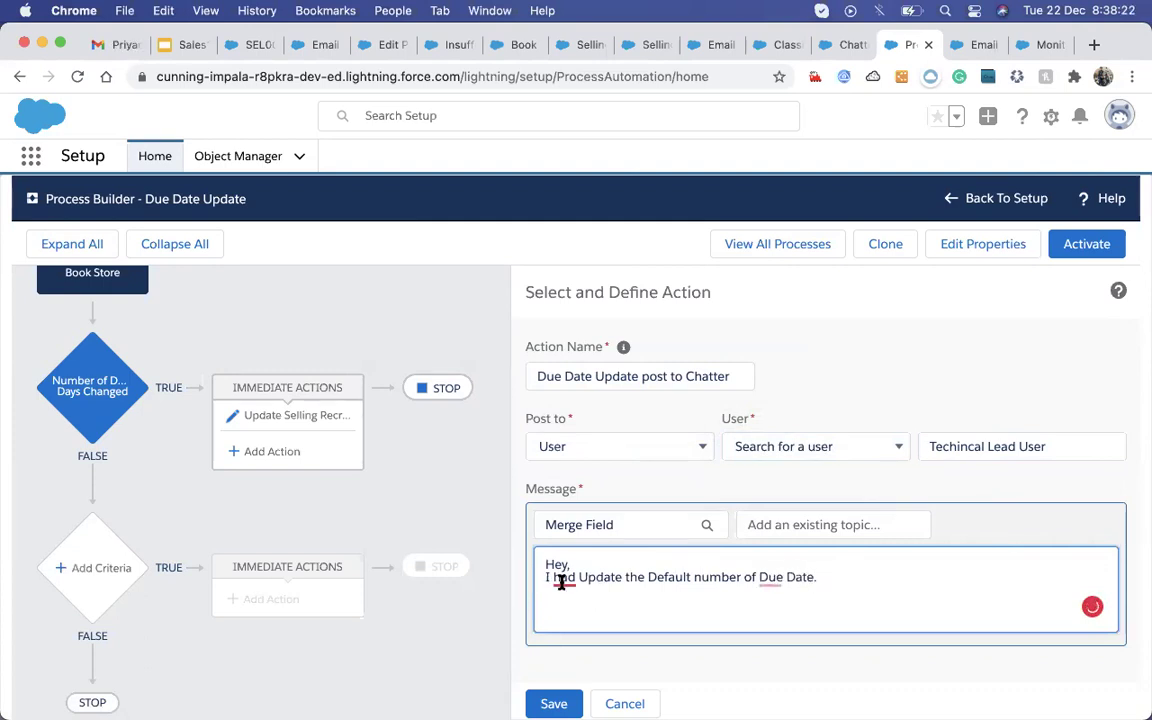
- Correct the message wording to "Updated" and accept the suggested "the" before "Due Date"
mouse_move(560, 580)
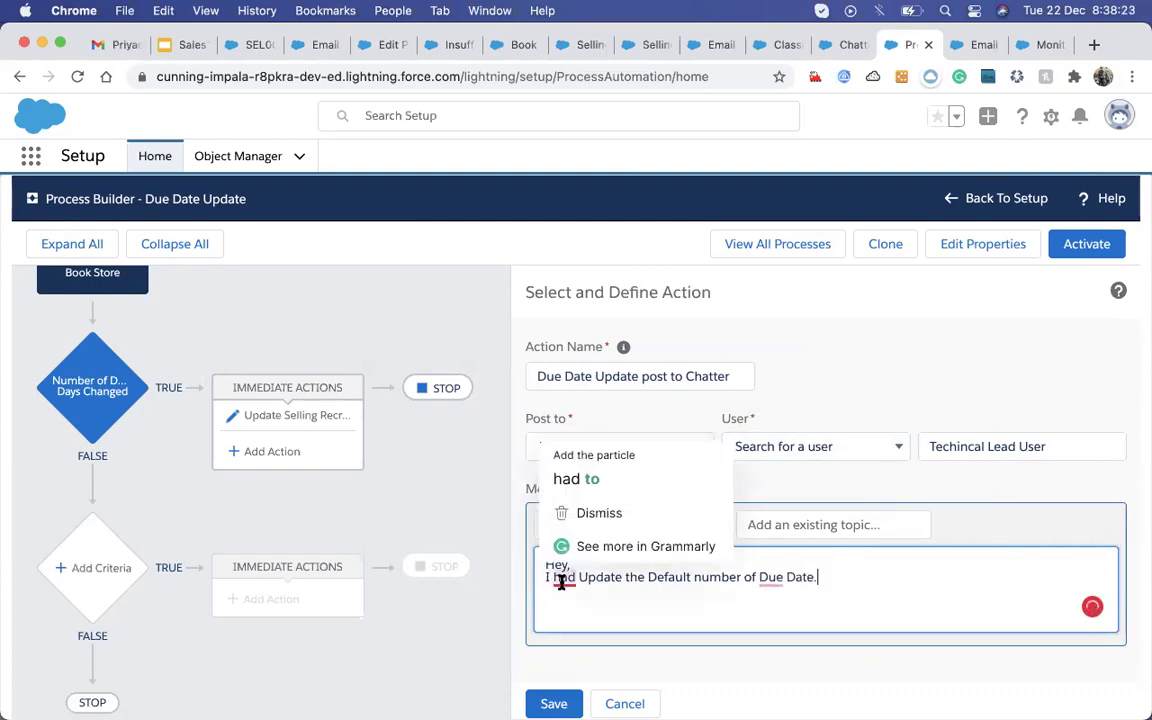
click(617, 588)
text(d)
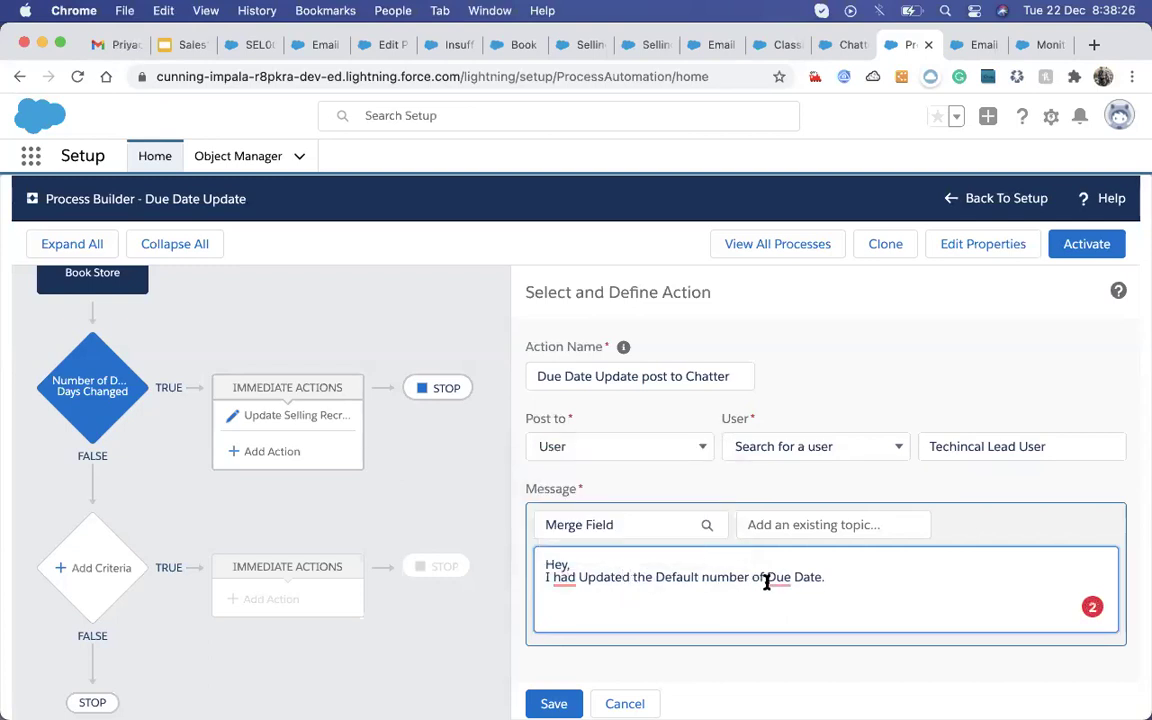
mouse_move(777, 570)
click(780, 480)
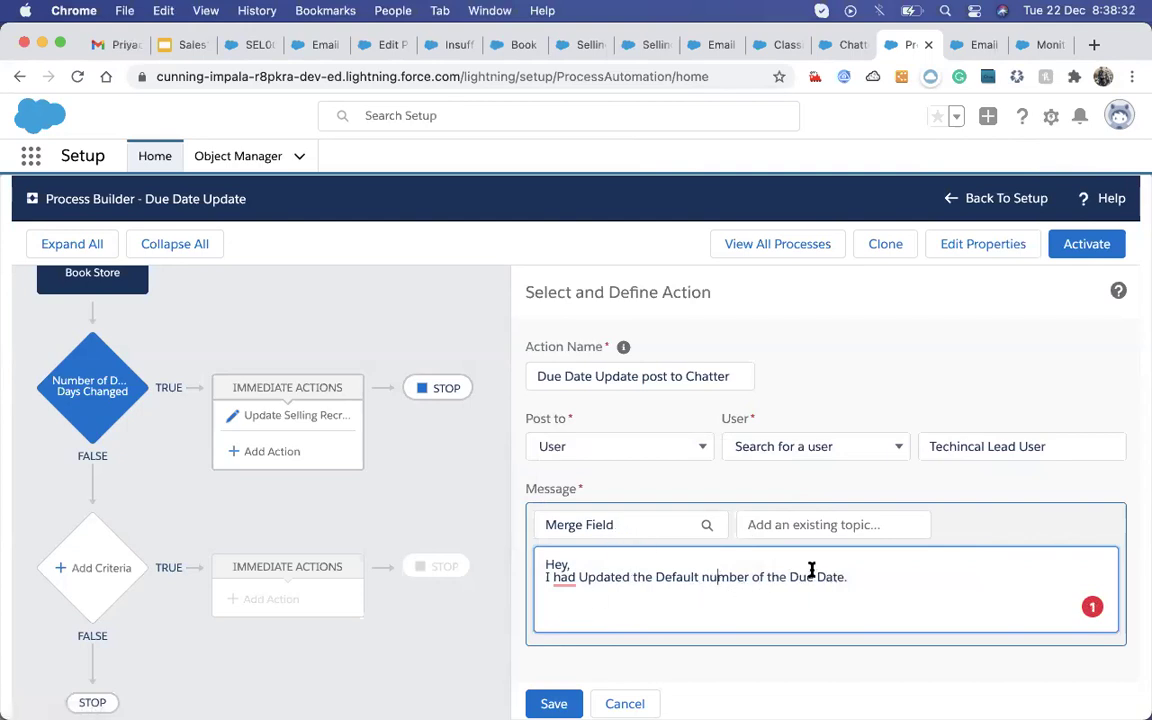
click(716, 577)
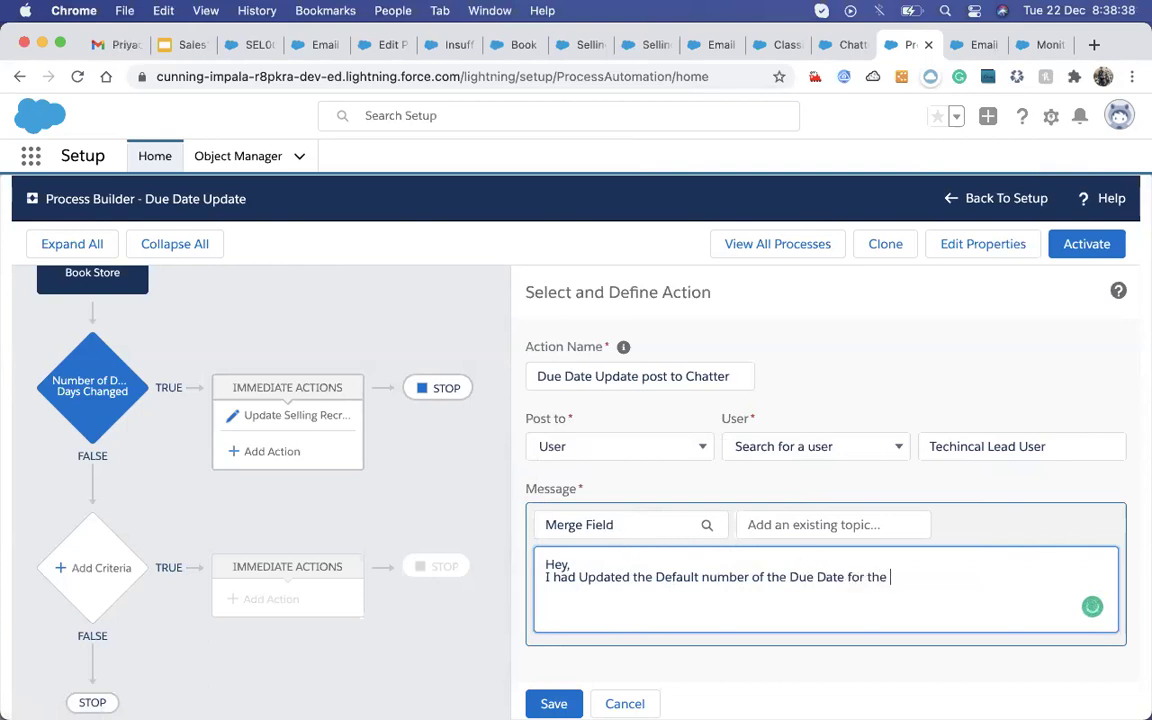
click(656, 527)
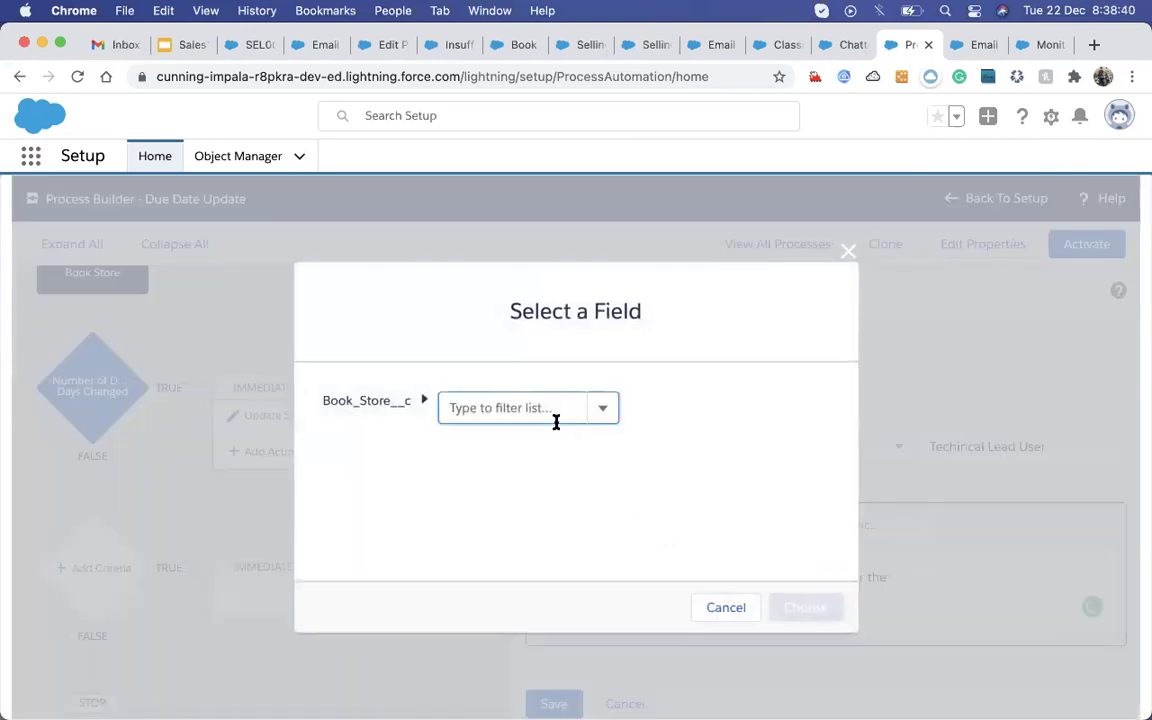
click(848, 249)
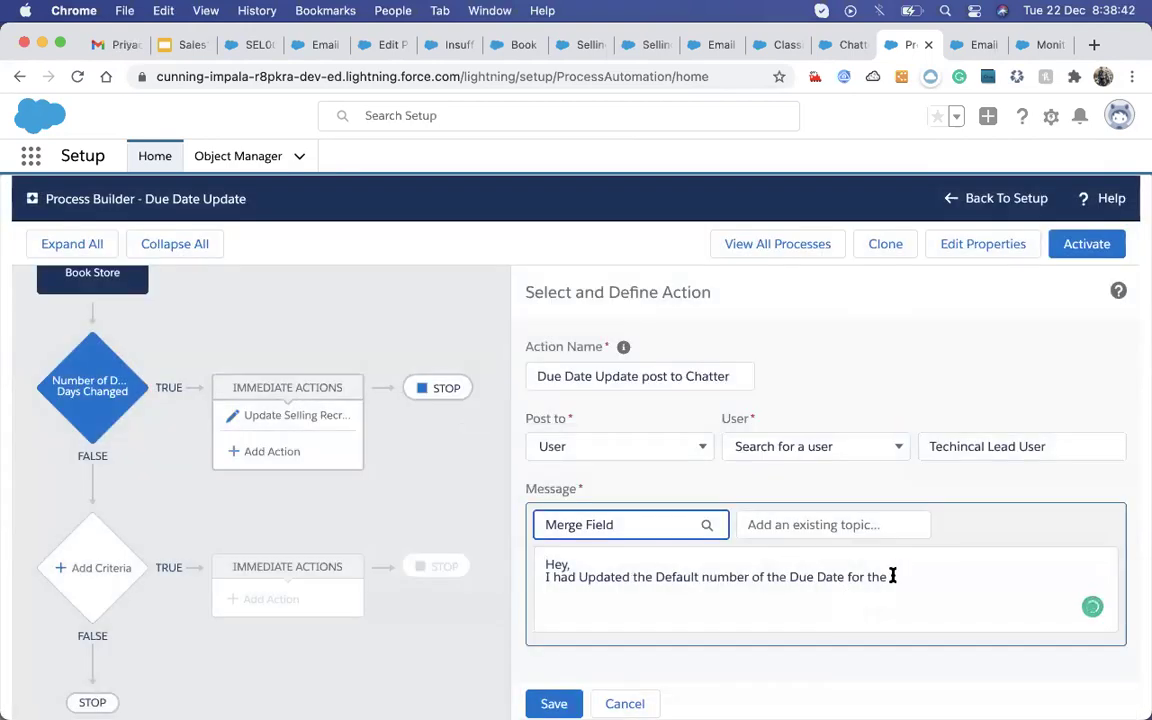
click(848, 578)
key(Delete)
key(Delete)
key(Delete)
key(Delete)
key(Delete)
key(Delete)
key(Delete)
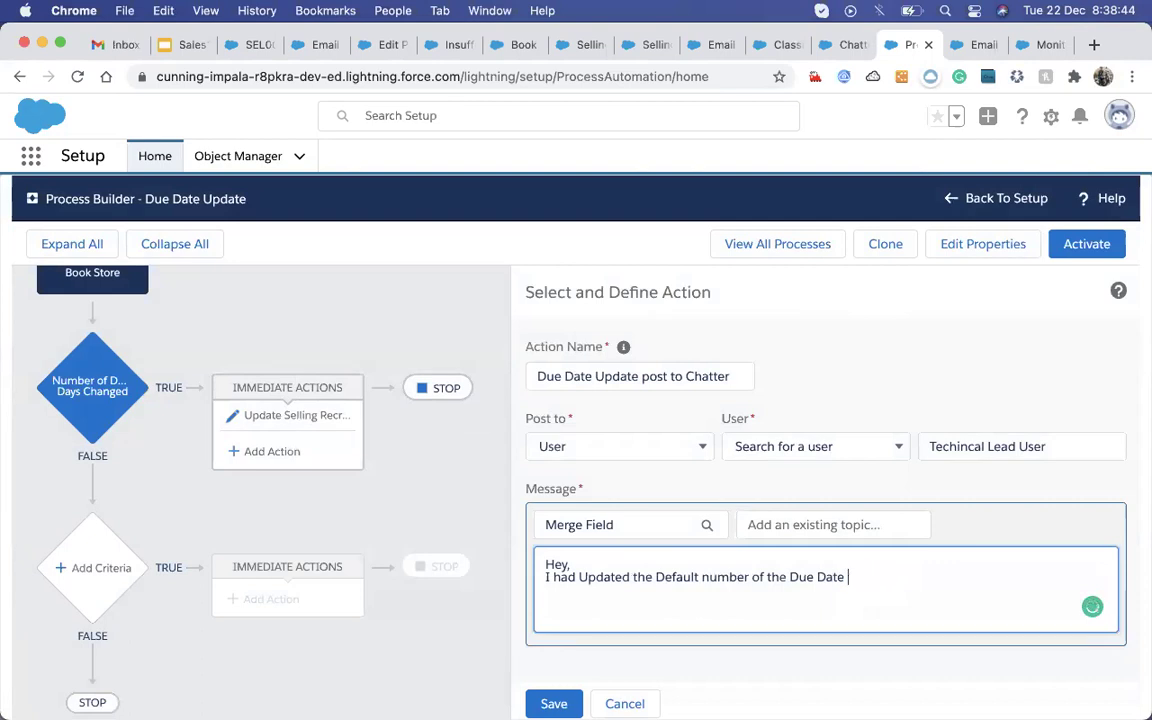
- End the message with "to" and the Book Store merge field Default Number of Due Days
click(607, 526)
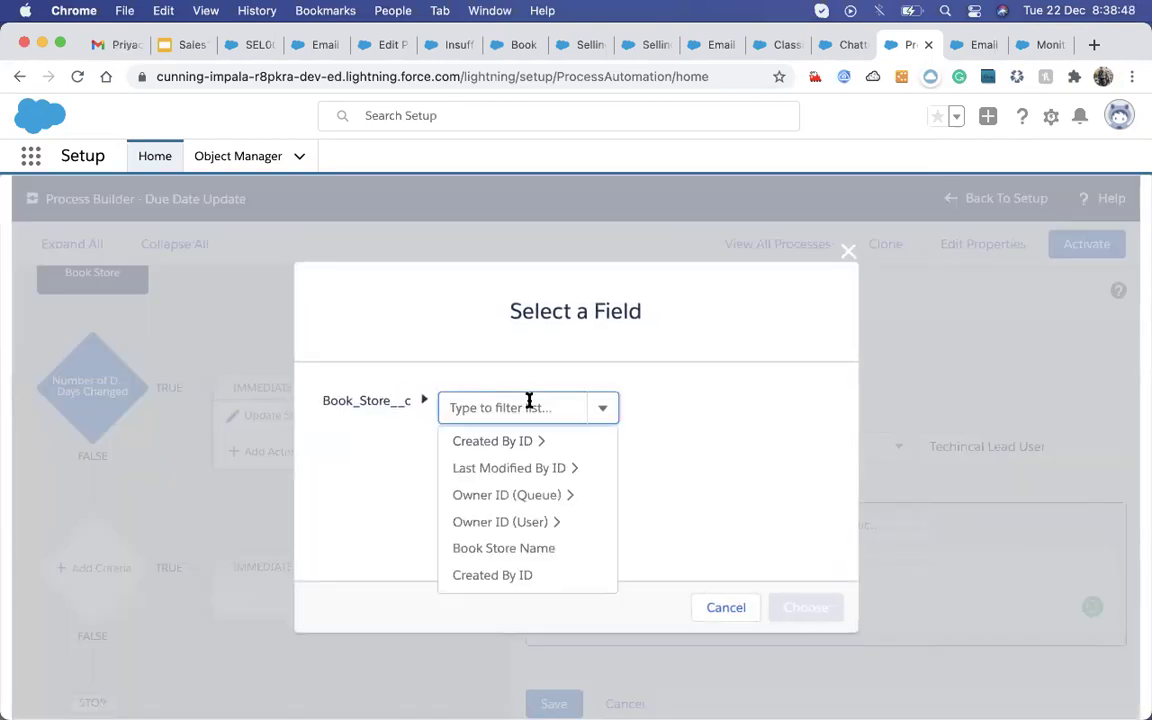
text(Du)
key(BackSpace)
text(nu)
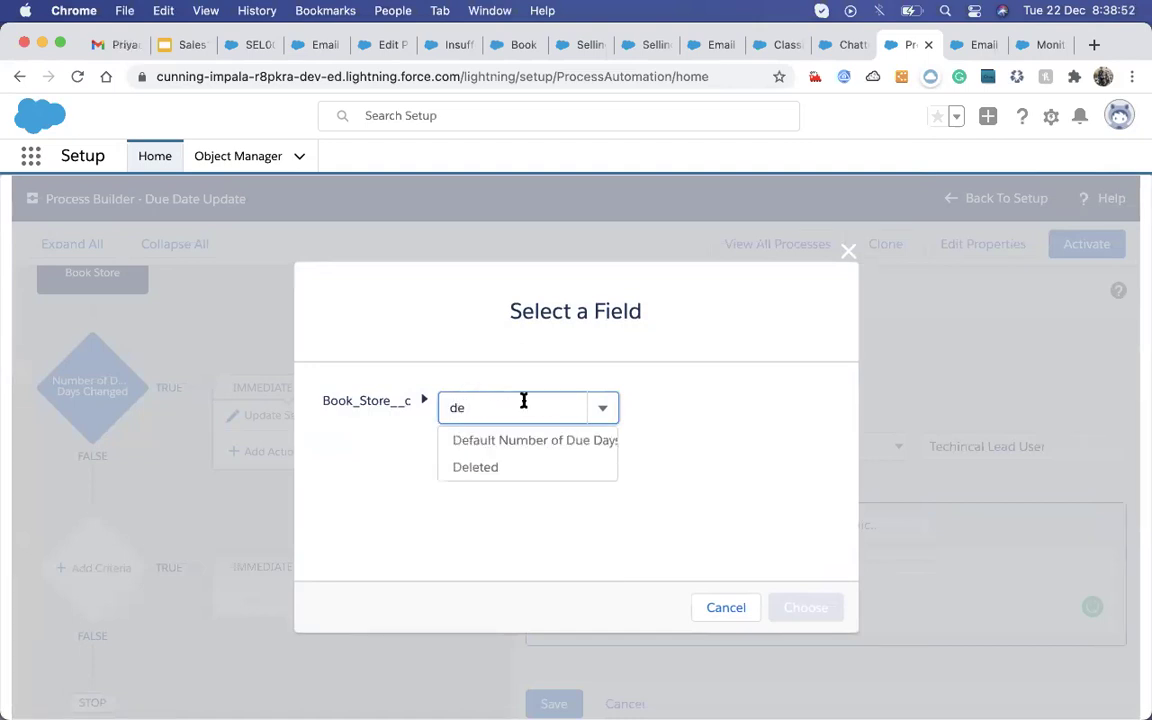
click(479, 448)
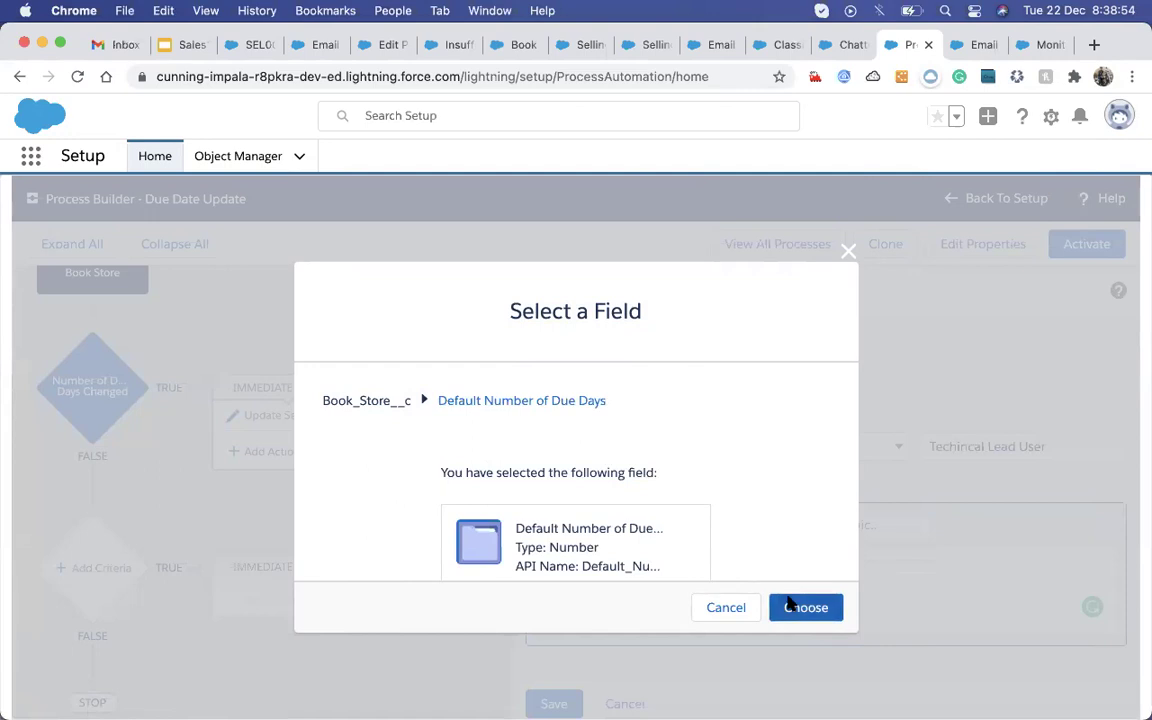
click(790, 607)
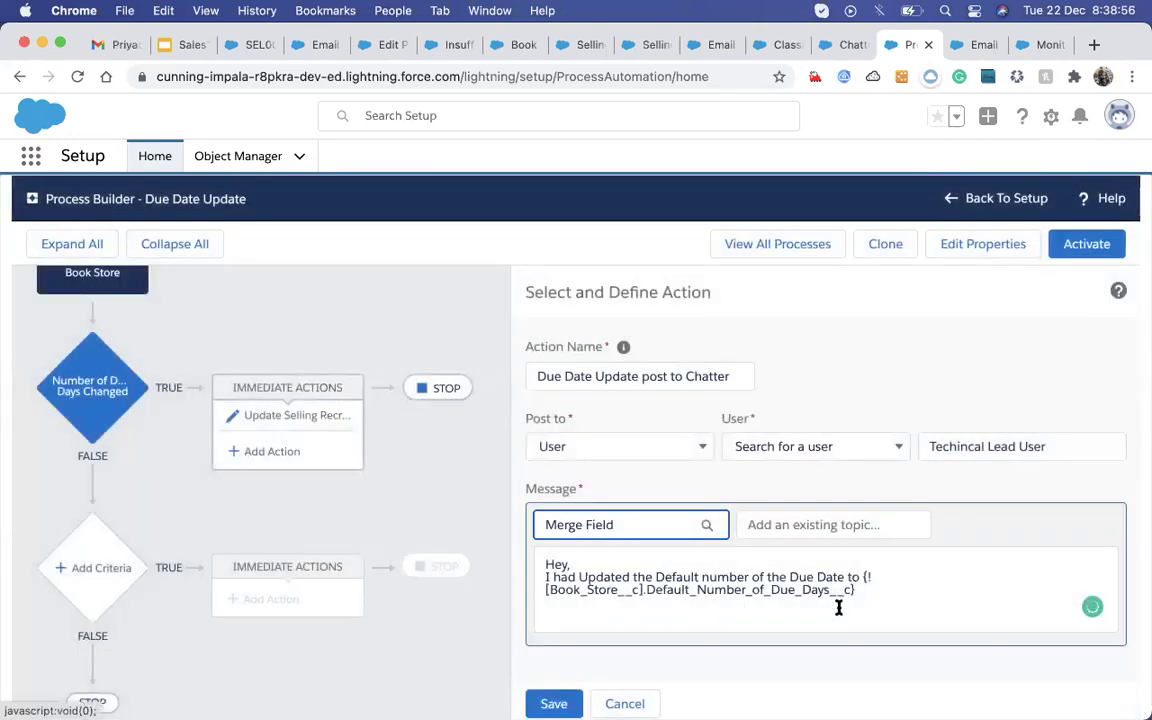
- Sign off the Chatter message with "Thanks" after a blank line and save the action
click(862, 597)
key(Return)
key(Return)
text(Thanks)
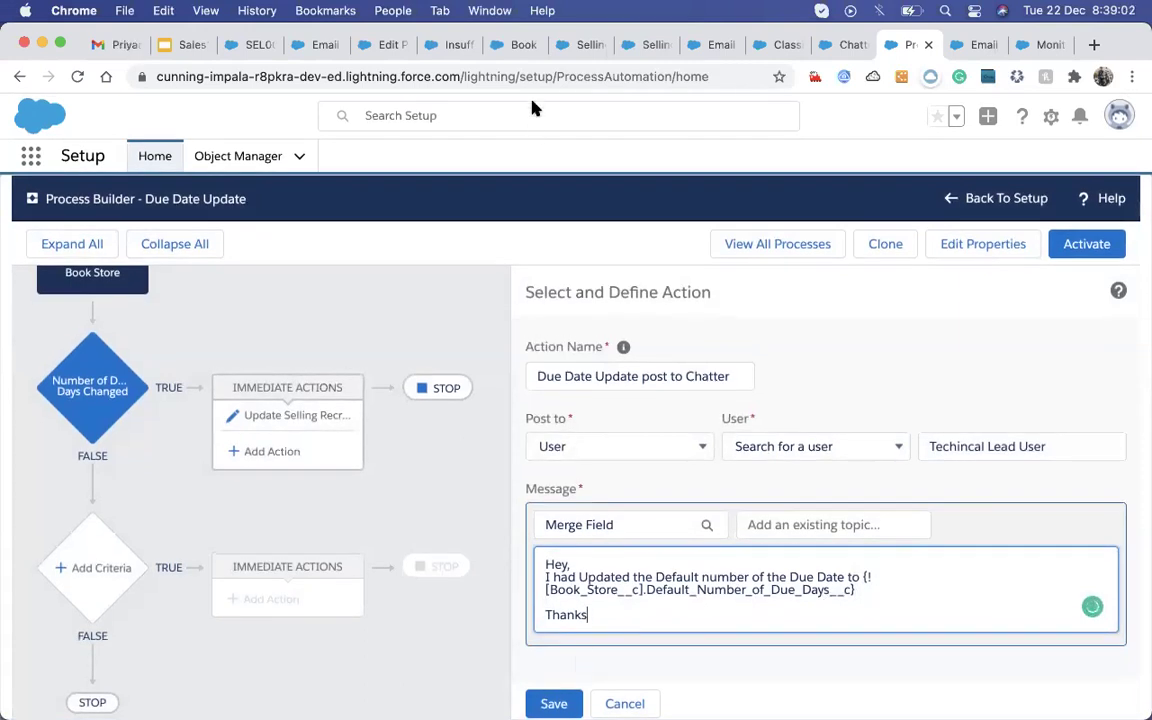
click(553, 703)
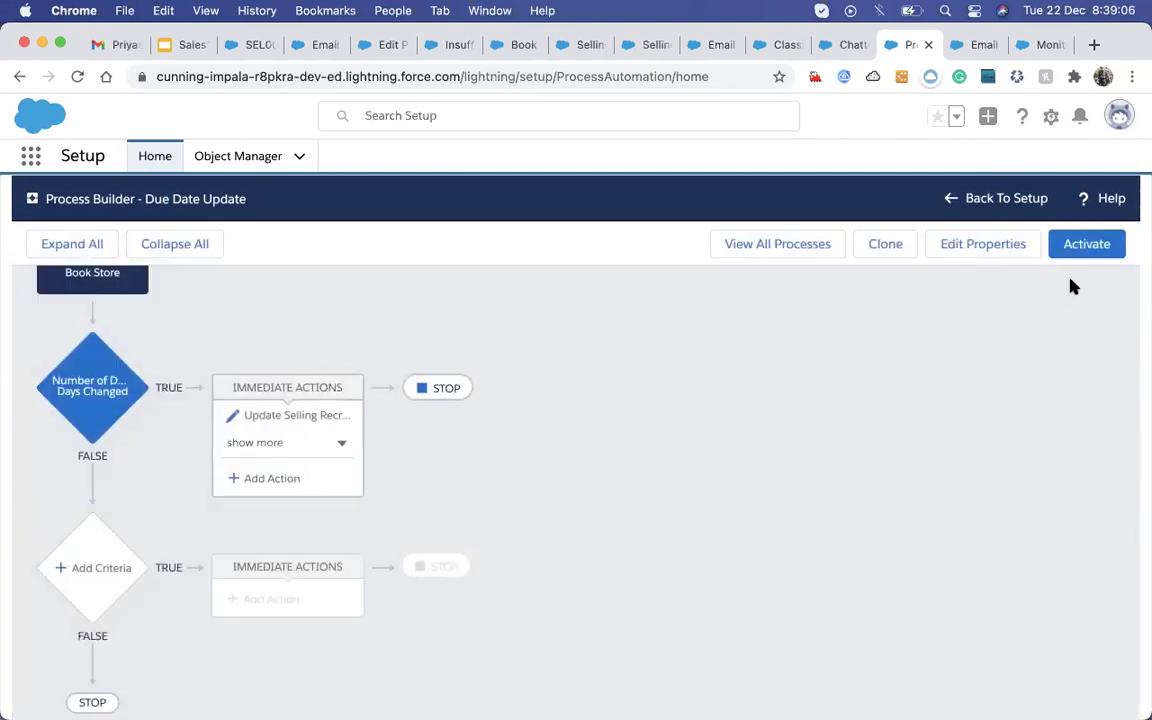
- Activate the Due Date Update process and confirm the activation
click(1075, 245)
click(823, 553)
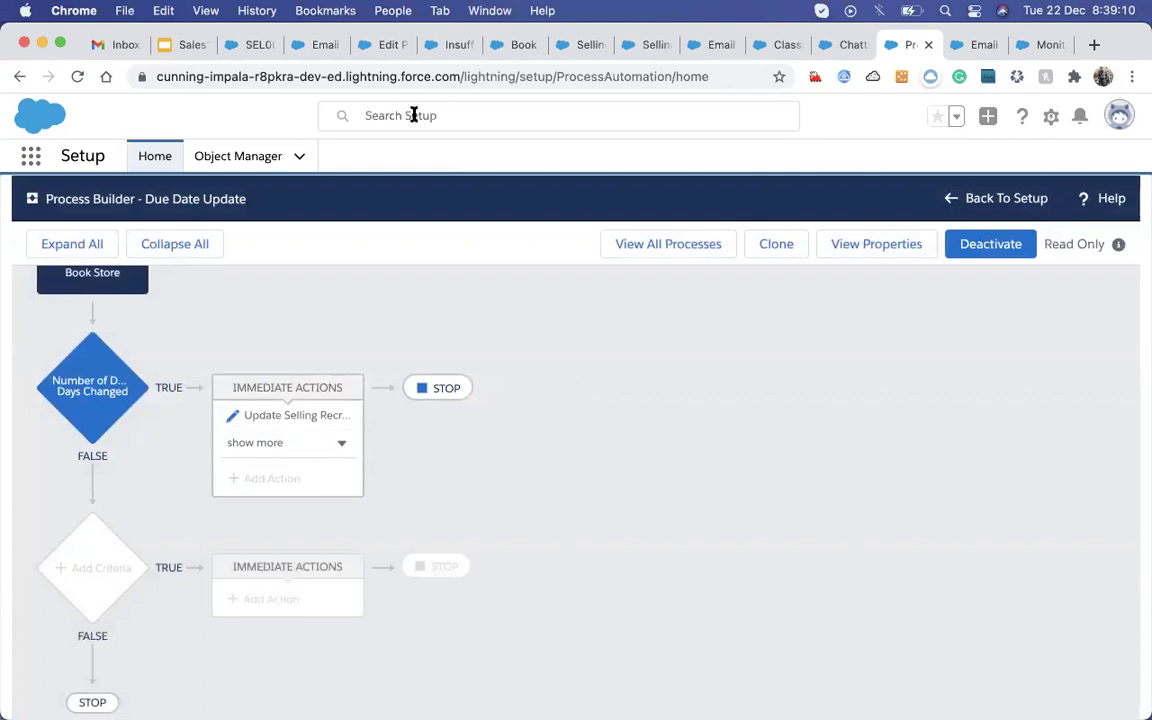
- Find the Book Stores list by searching the apps and items for "Book", and open the details of the Paul Book Store record
click(518, 46)
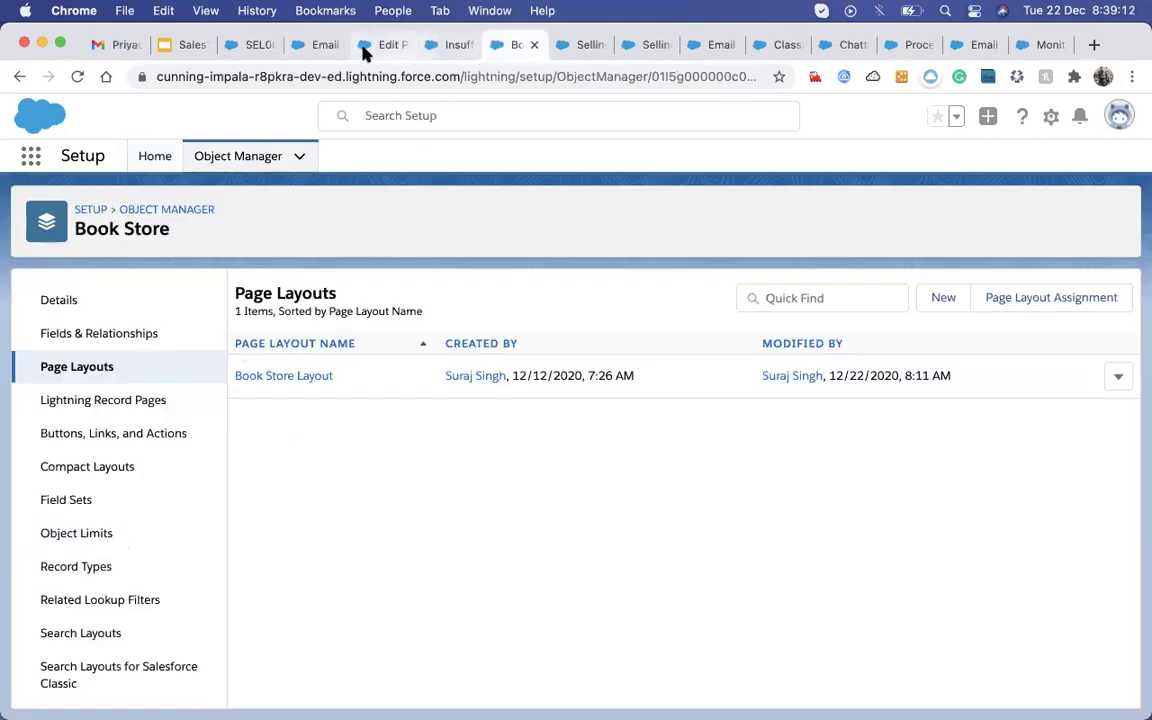
click(307, 50)
click(440, 50)
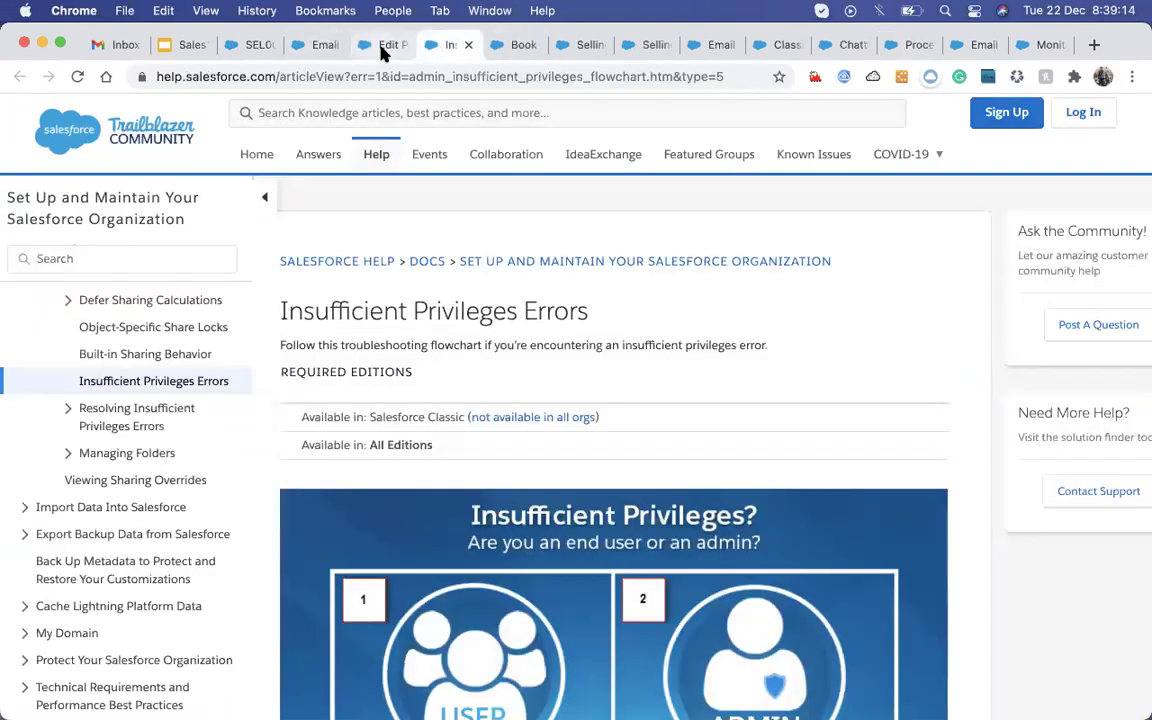
click(386, 46)
click(522, 46)
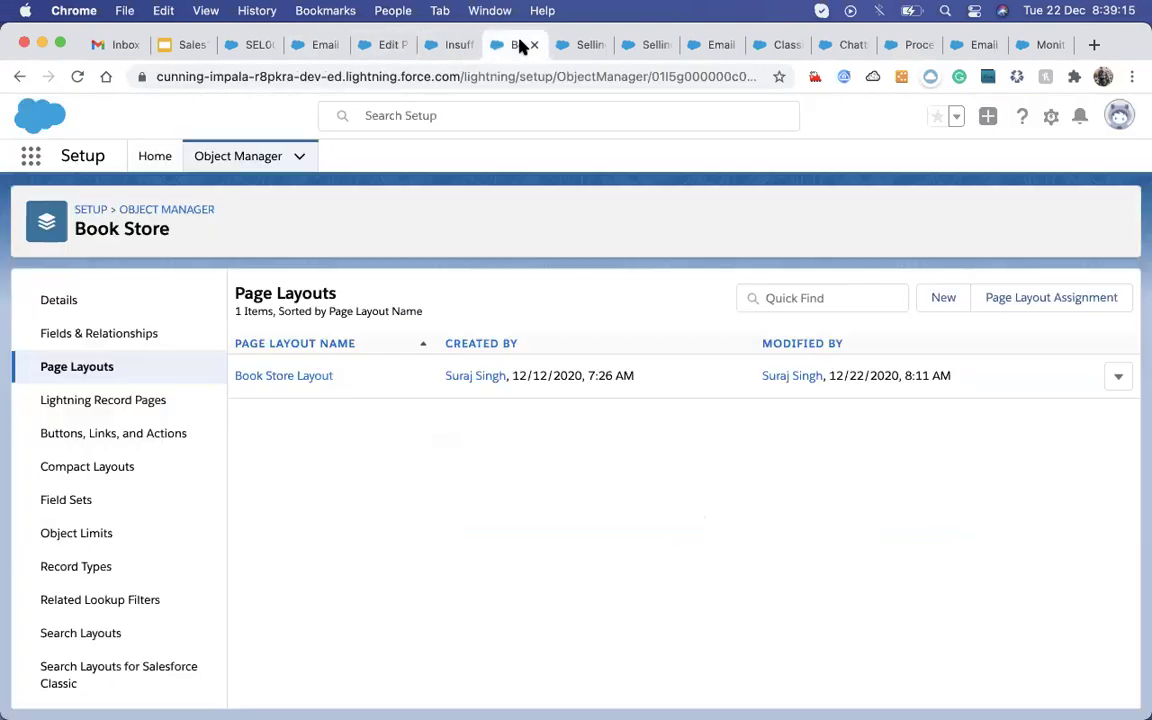
click(31, 156)
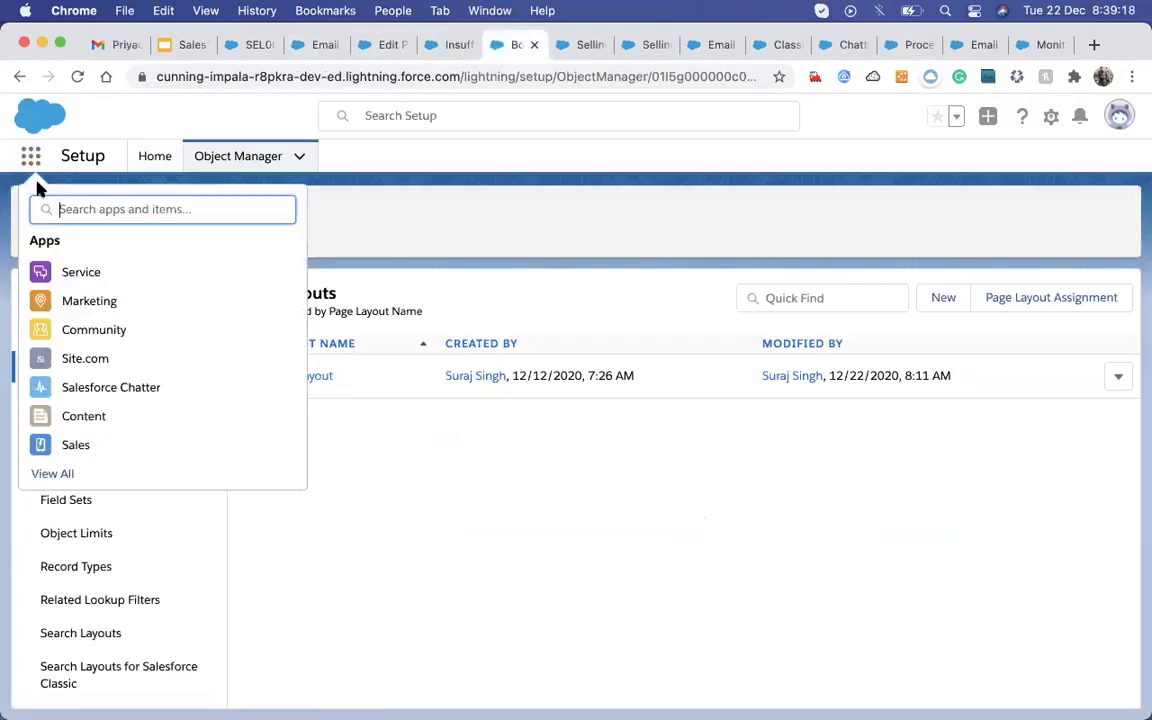
text(Book)
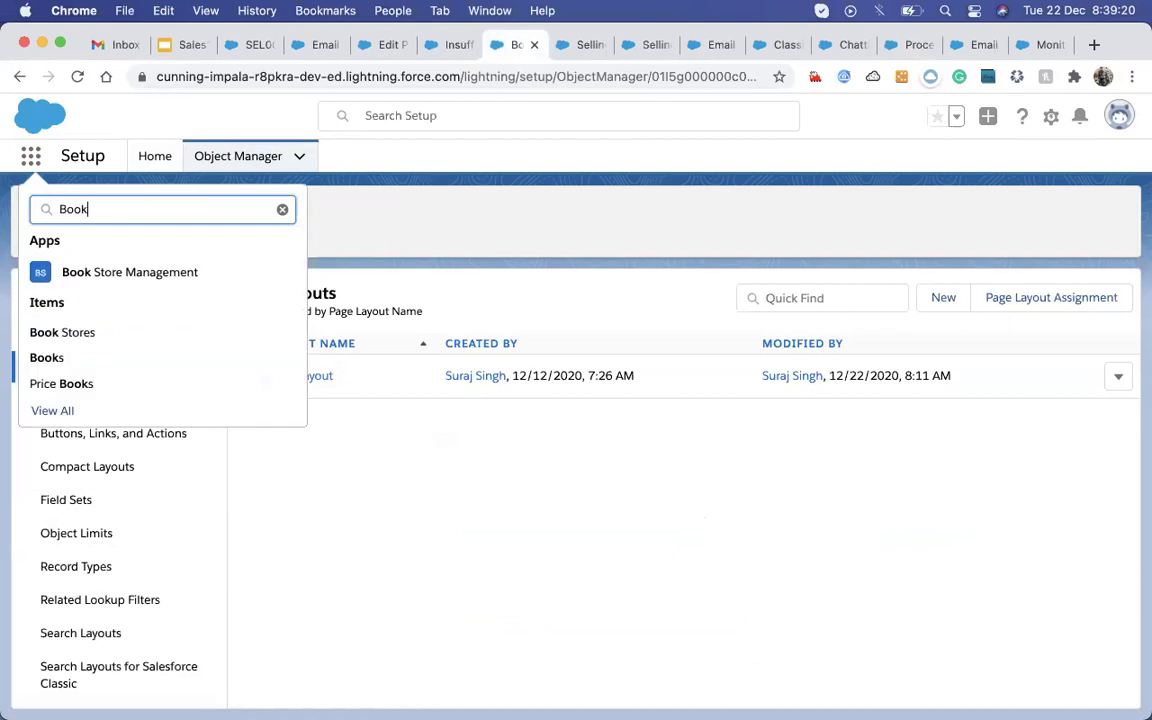
click(57, 332)
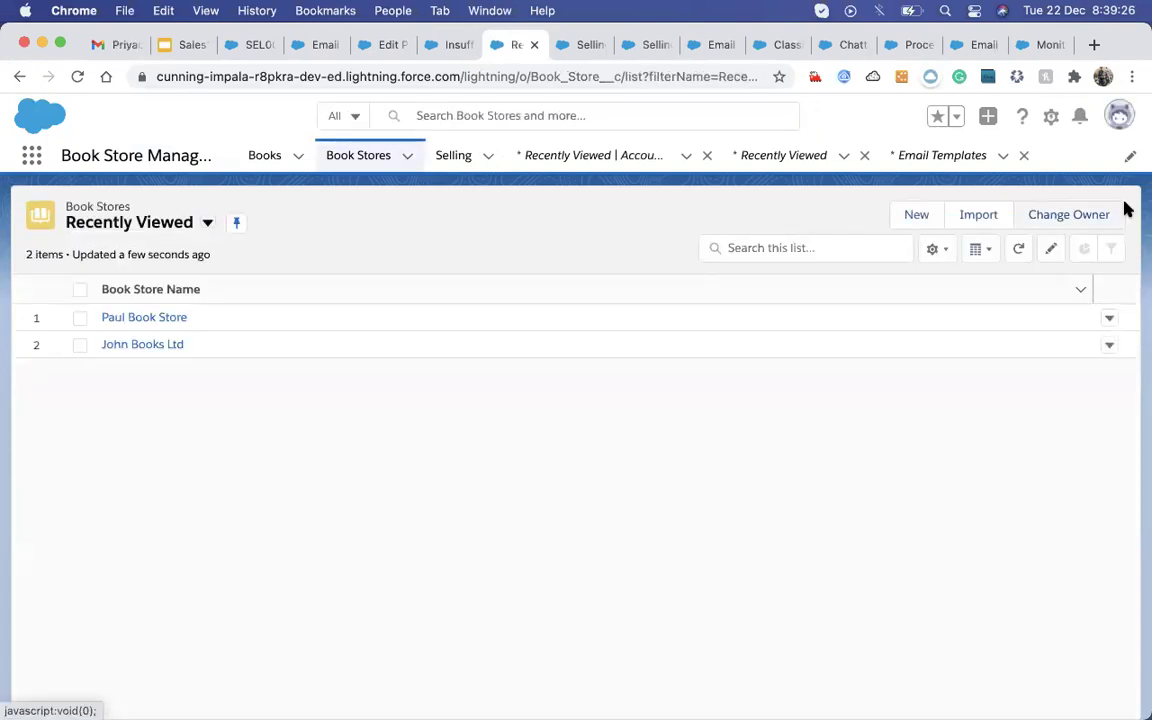
click(141, 319)
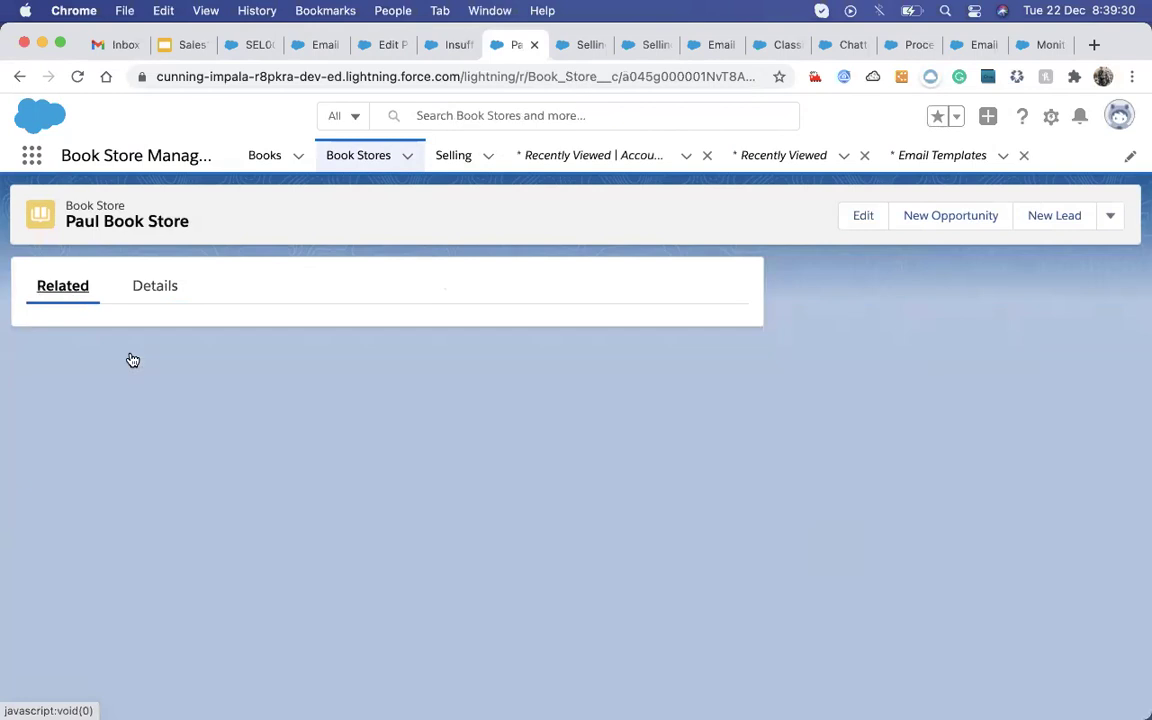
click(152, 287)
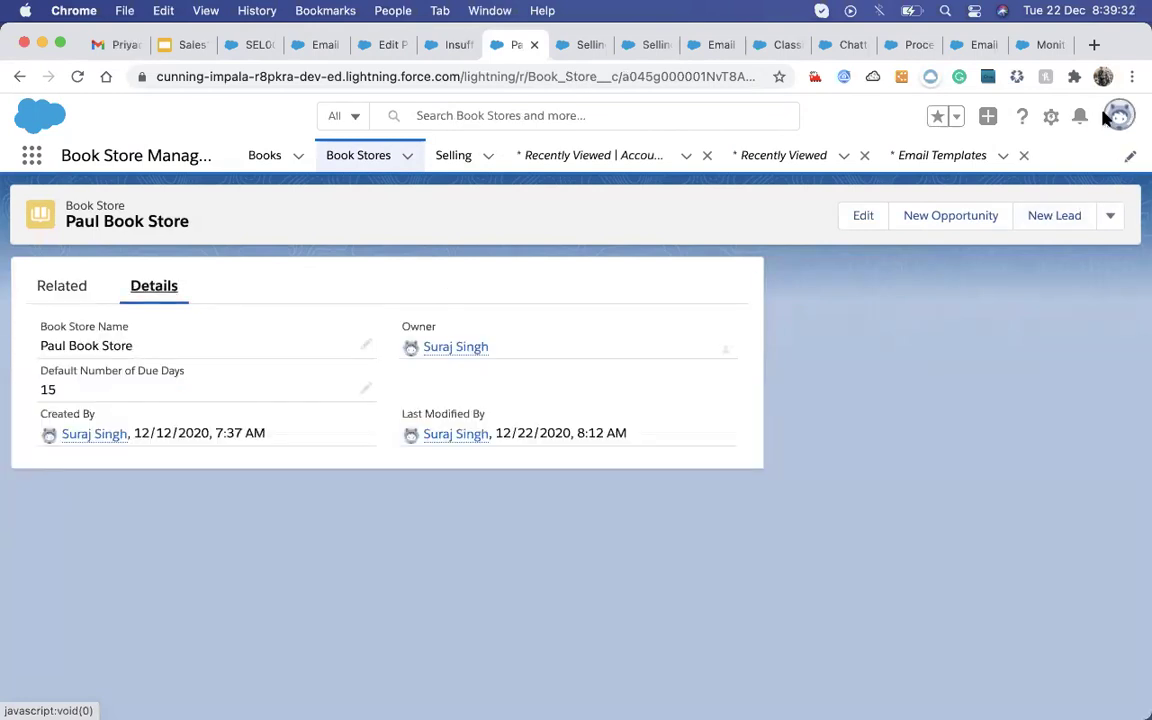
- Search the components available for the Book Store record page for "cha" and return to the Paul Book Store record
click(1052, 118)
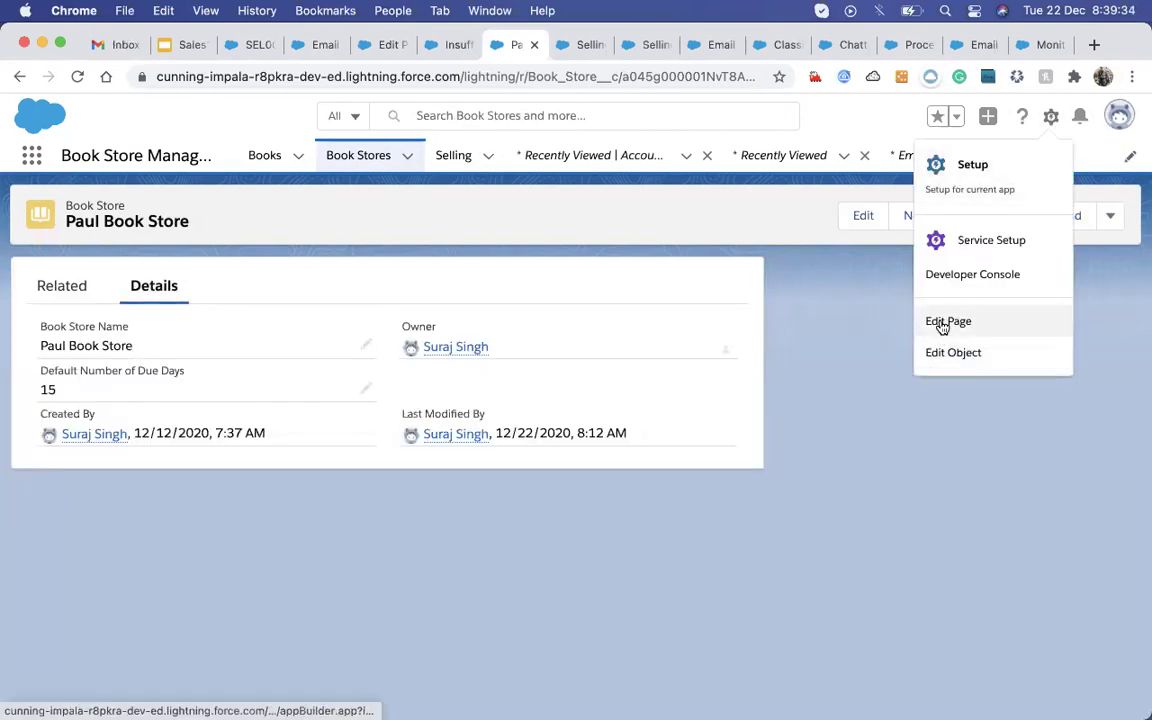
click(945, 322)
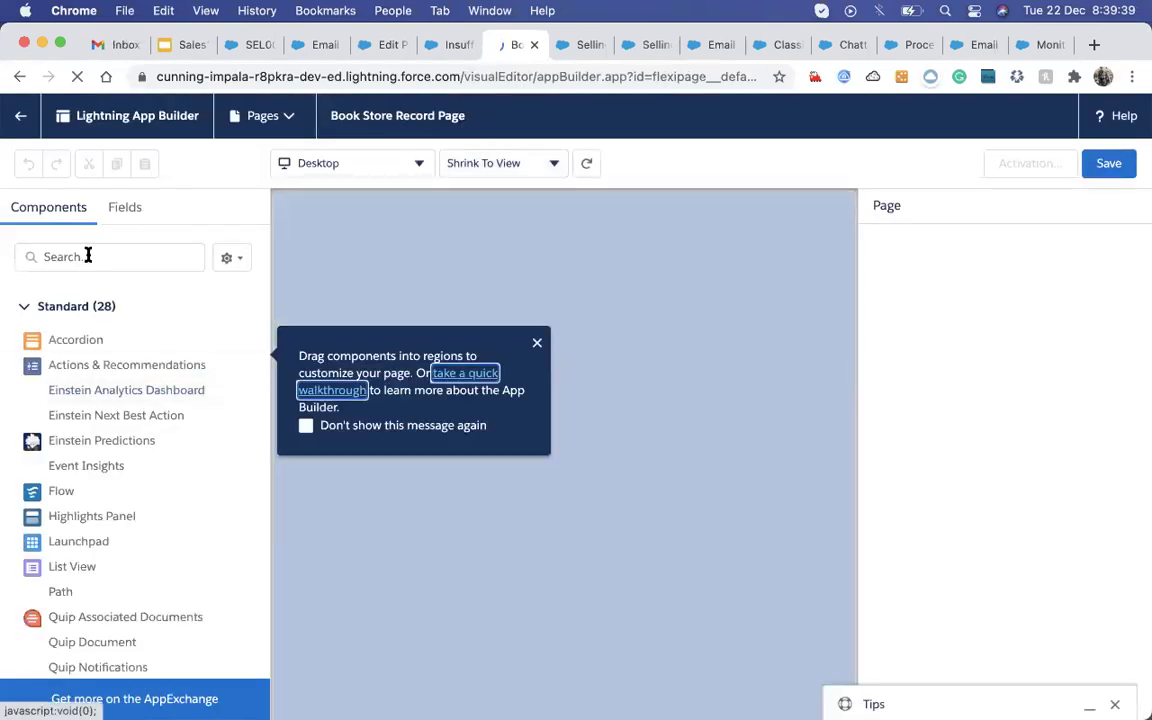
click(87, 256)
text(cha)
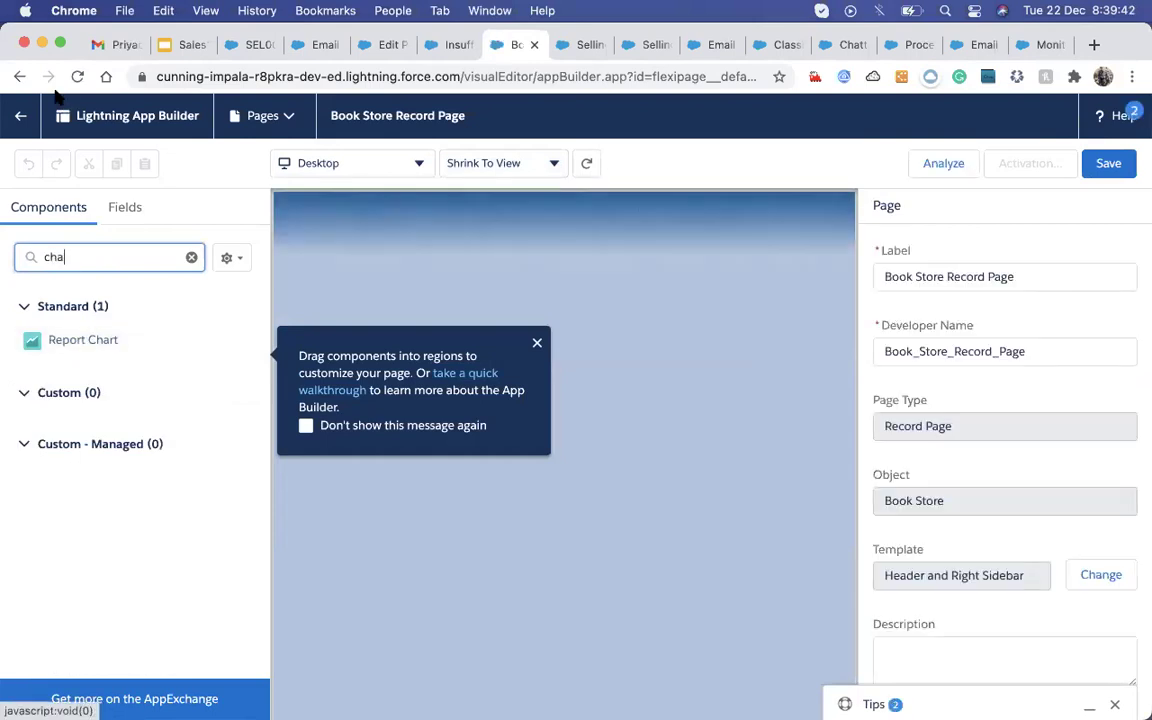
click(19, 76)
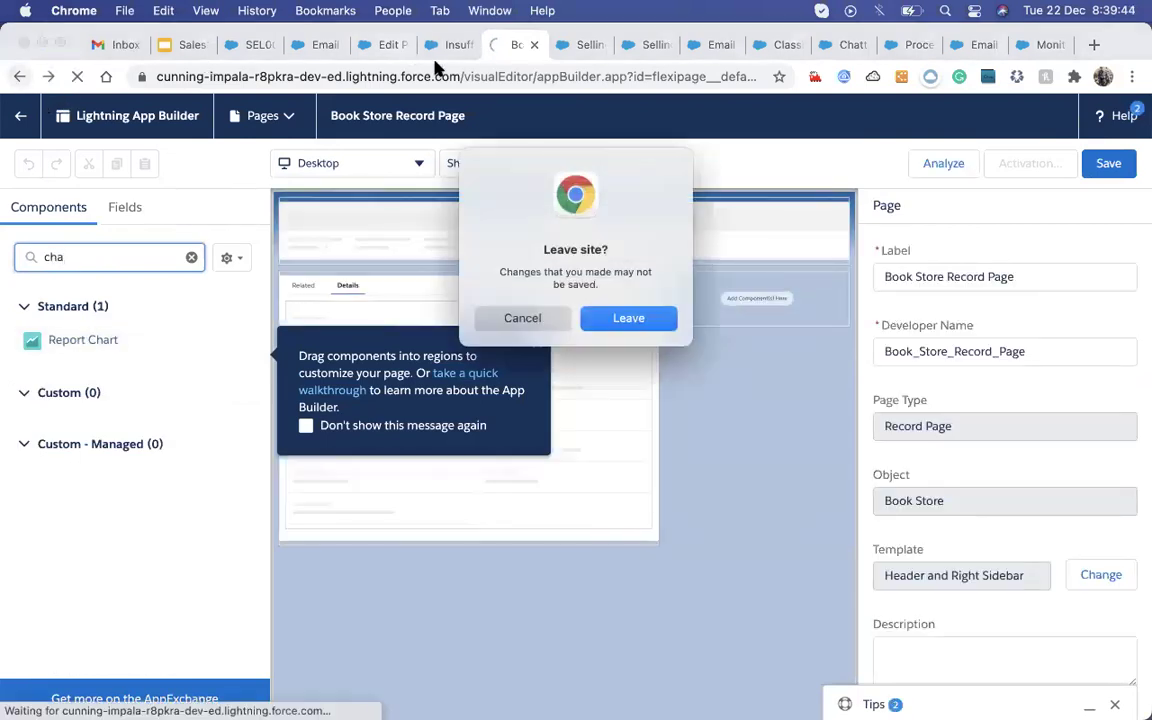
click(597, 319)
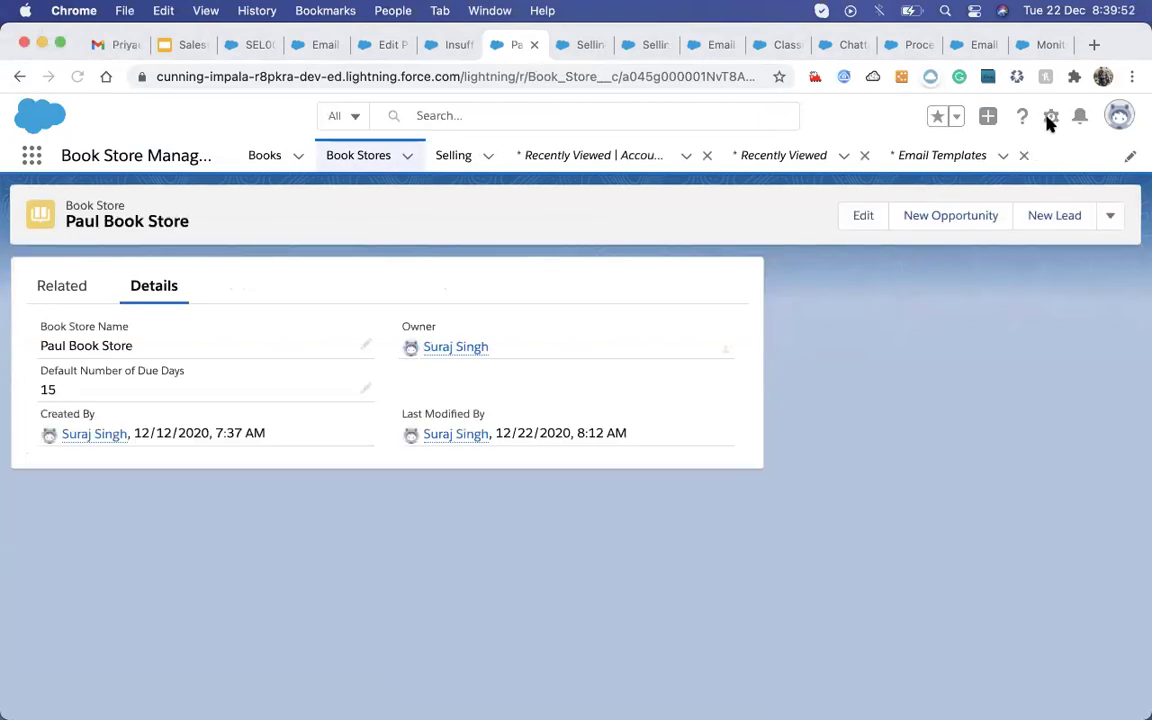
- Edit the Book Store object to allow it in Chatter groups and save the object settings
click(1051, 122)
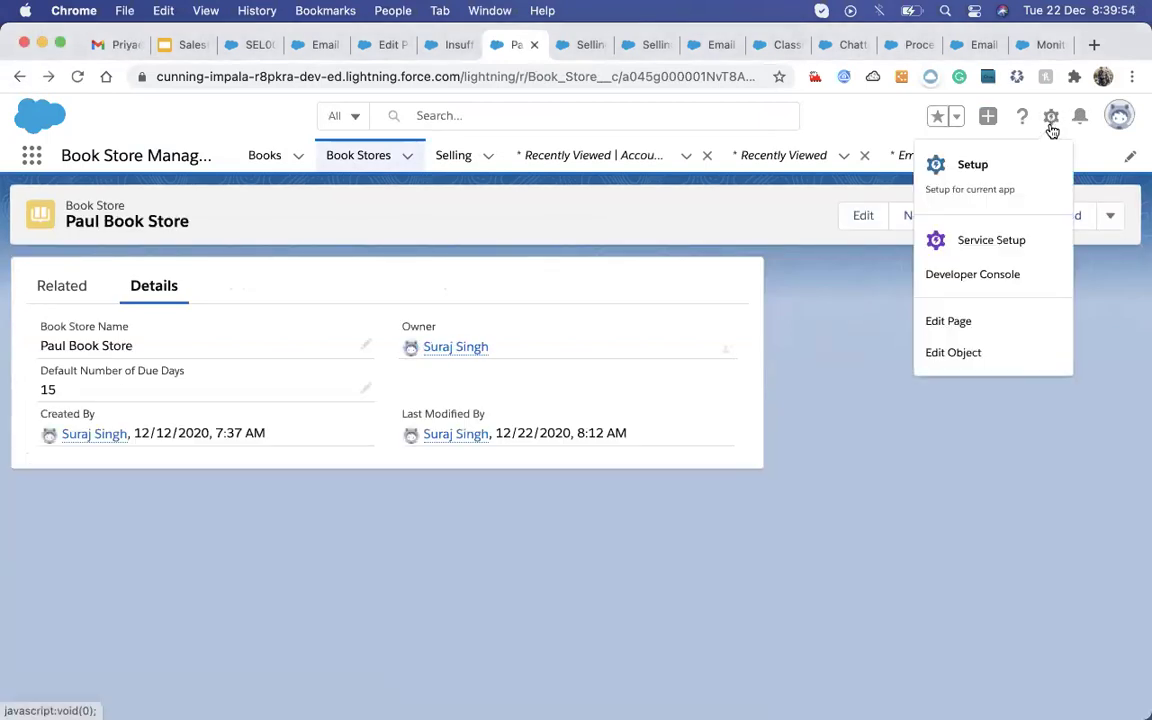
click(952, 355)
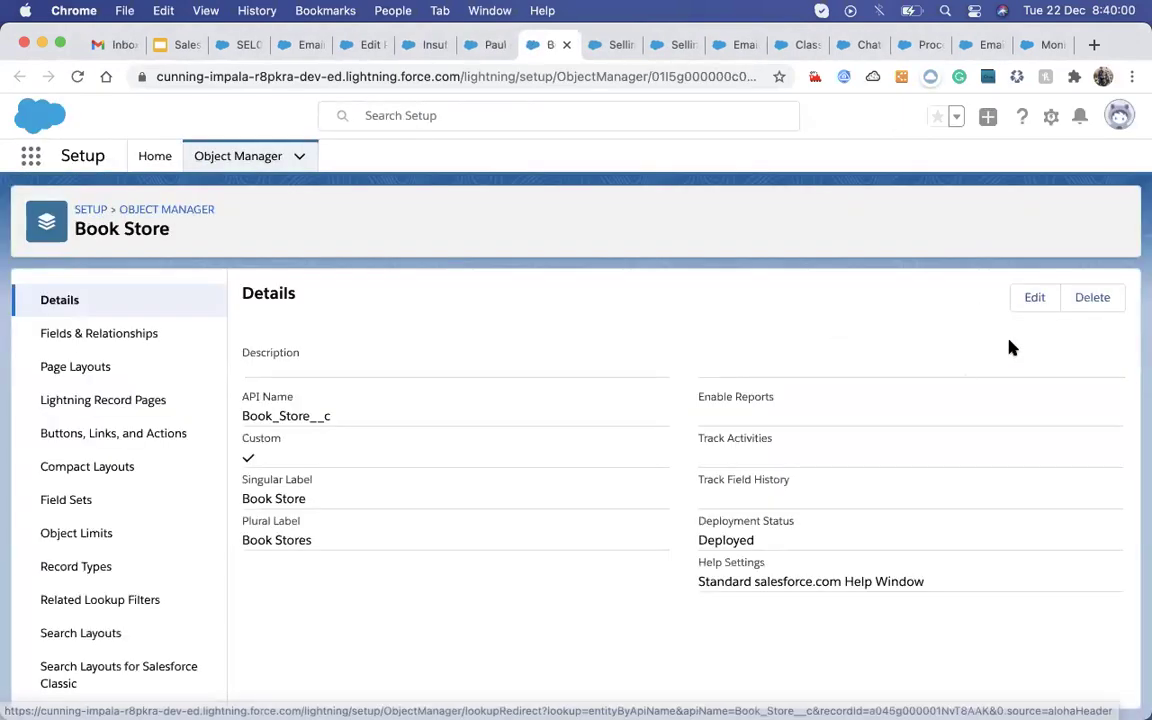
click(1040, 297)
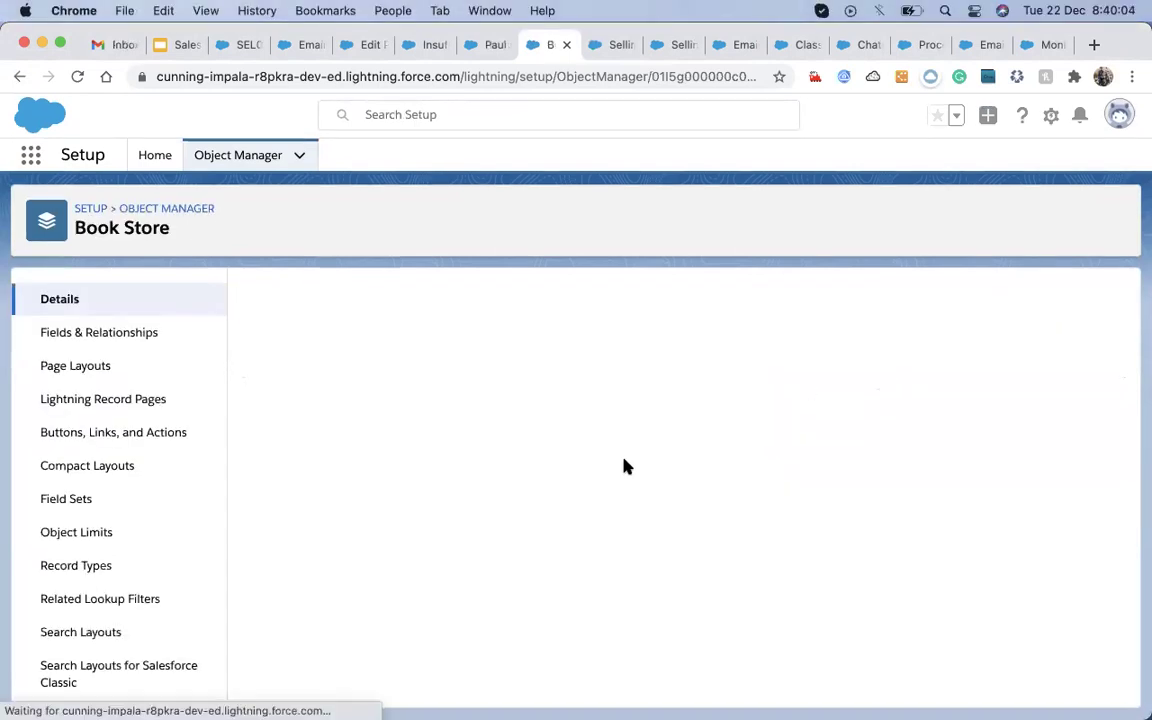
scroll(625, 465, down, 5)
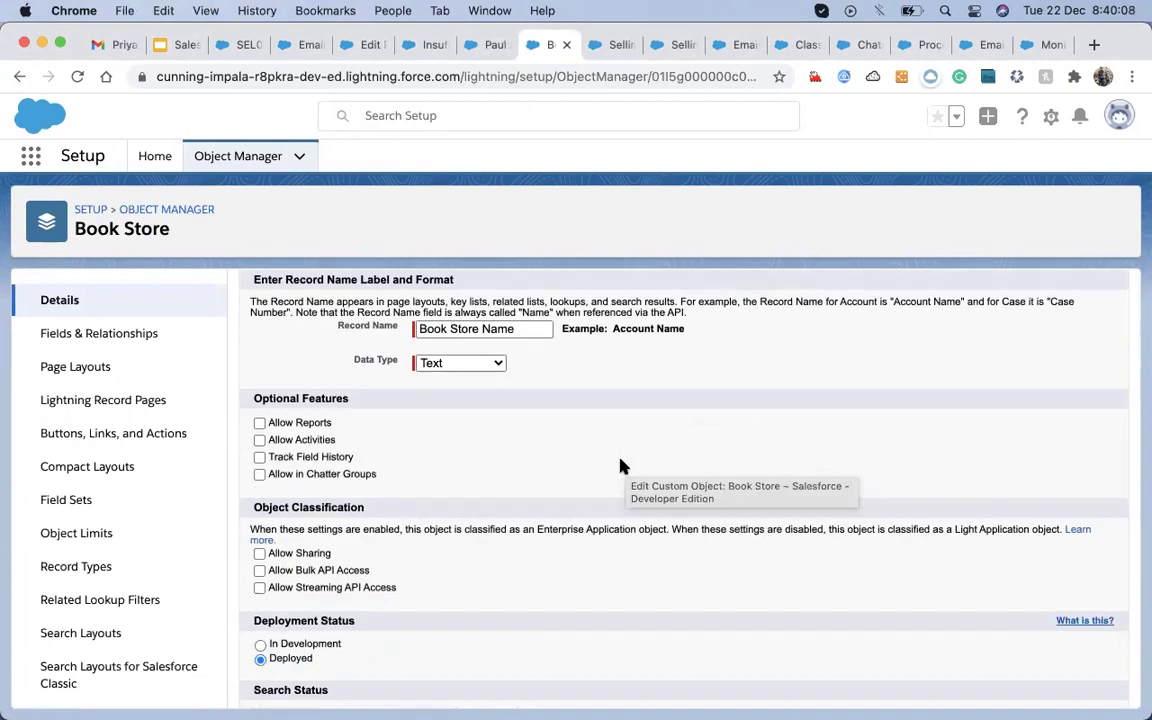
click(259, 474)
scroll(577, 552, down, 2)
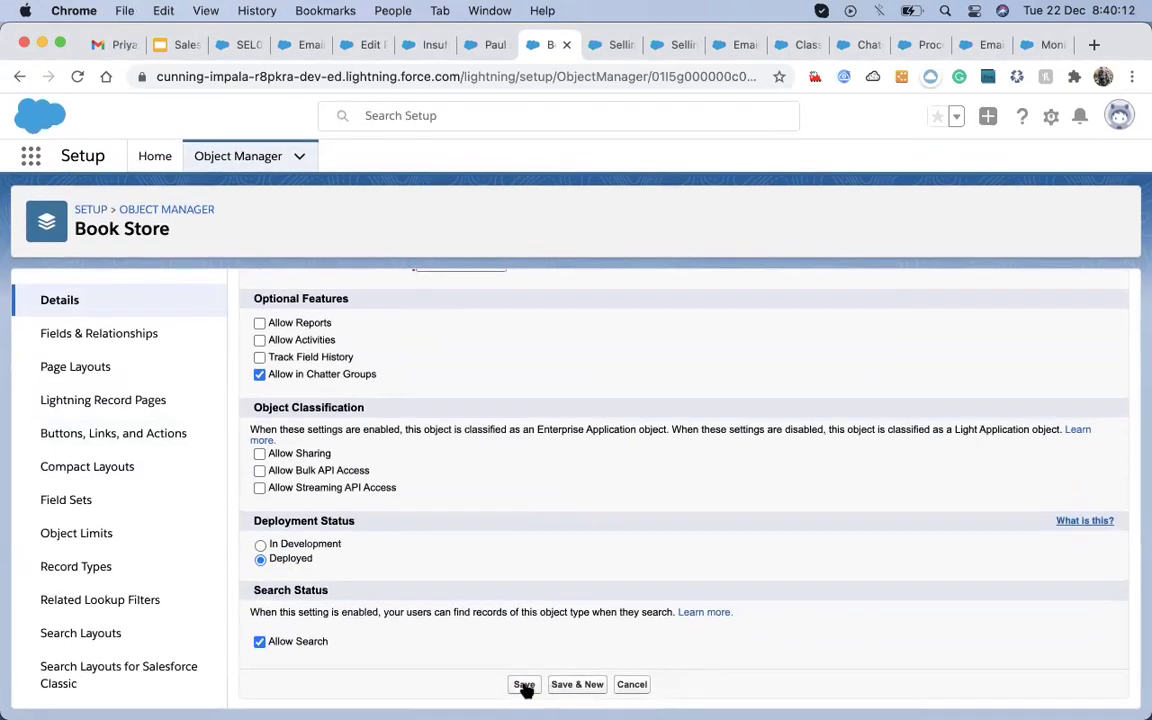
click(524, 684)
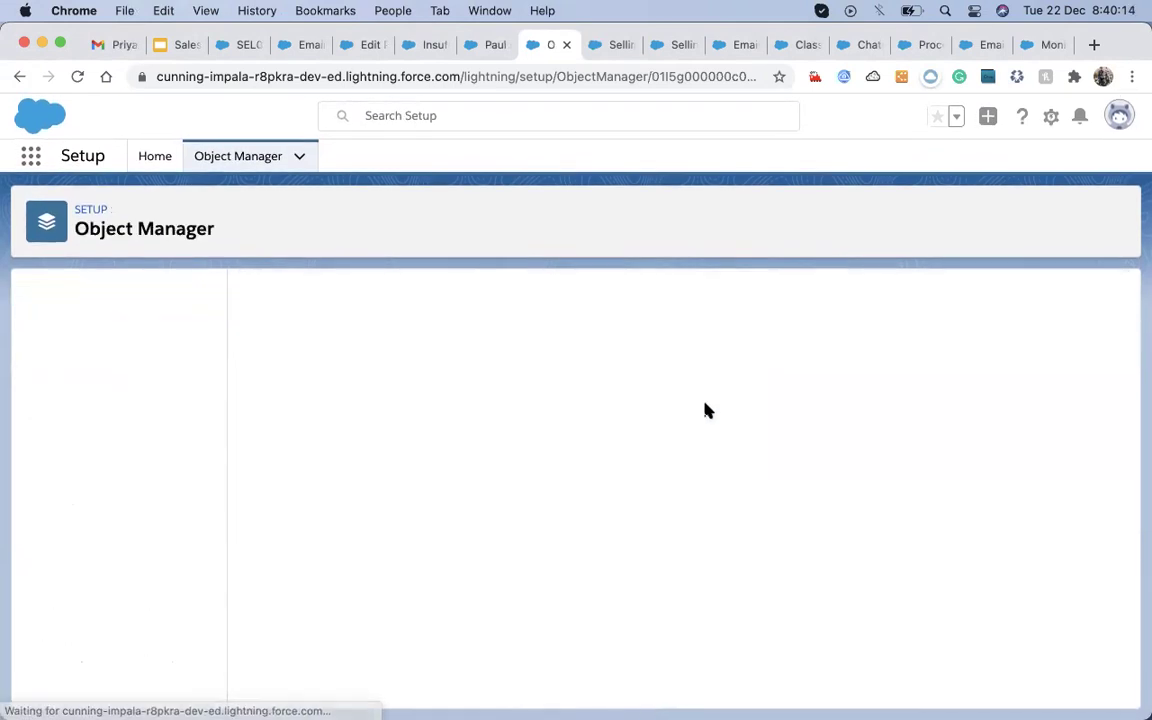
- Refresh the Paul Book Store record, check its extra record actions, and reopen its page for editing in Lightning App Builder
click(487, 50)
key(super+r)
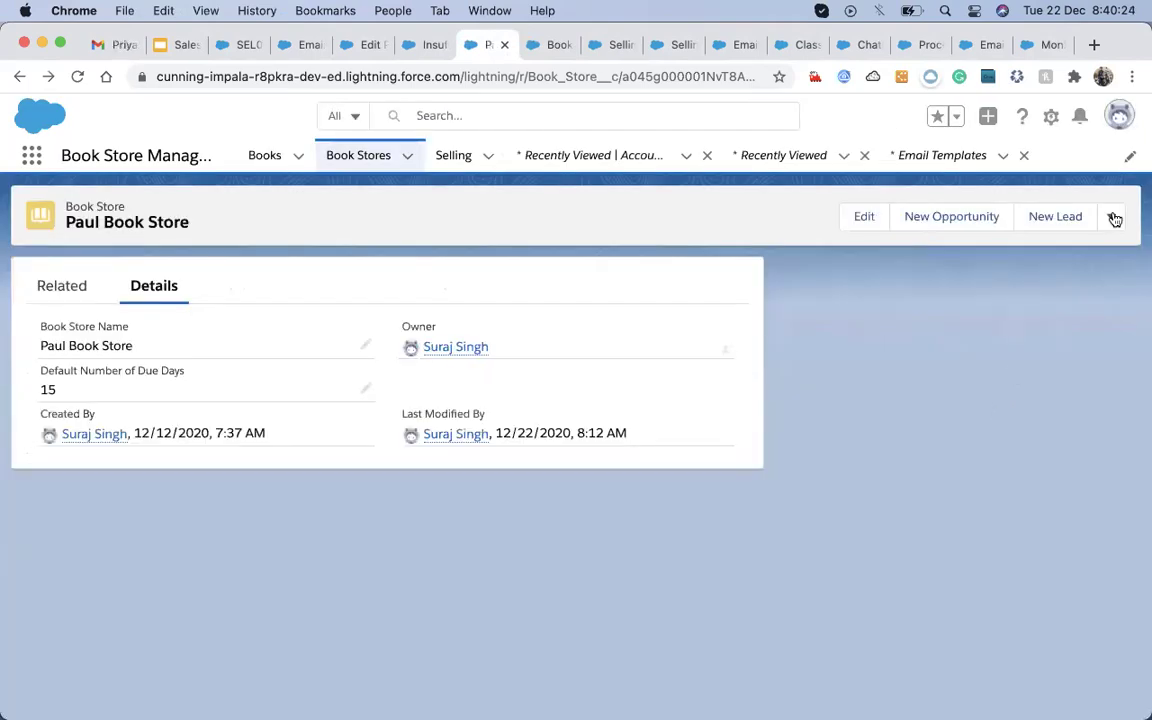
click(1114, 219)
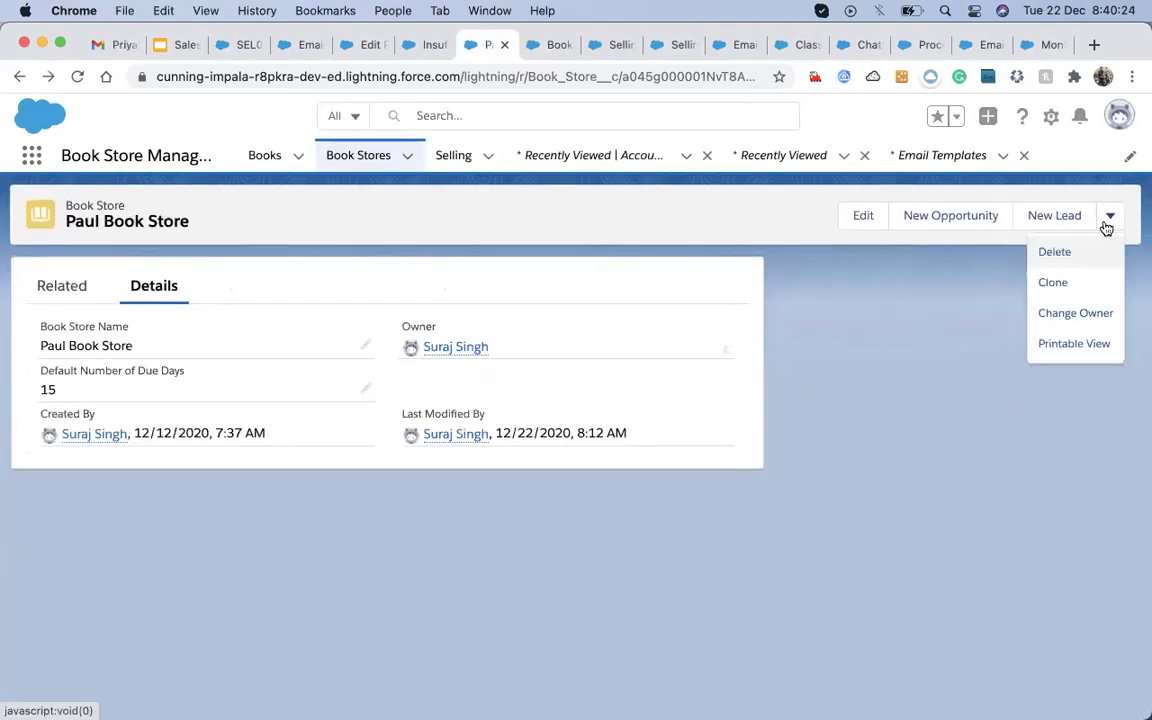
click(1053, 119)
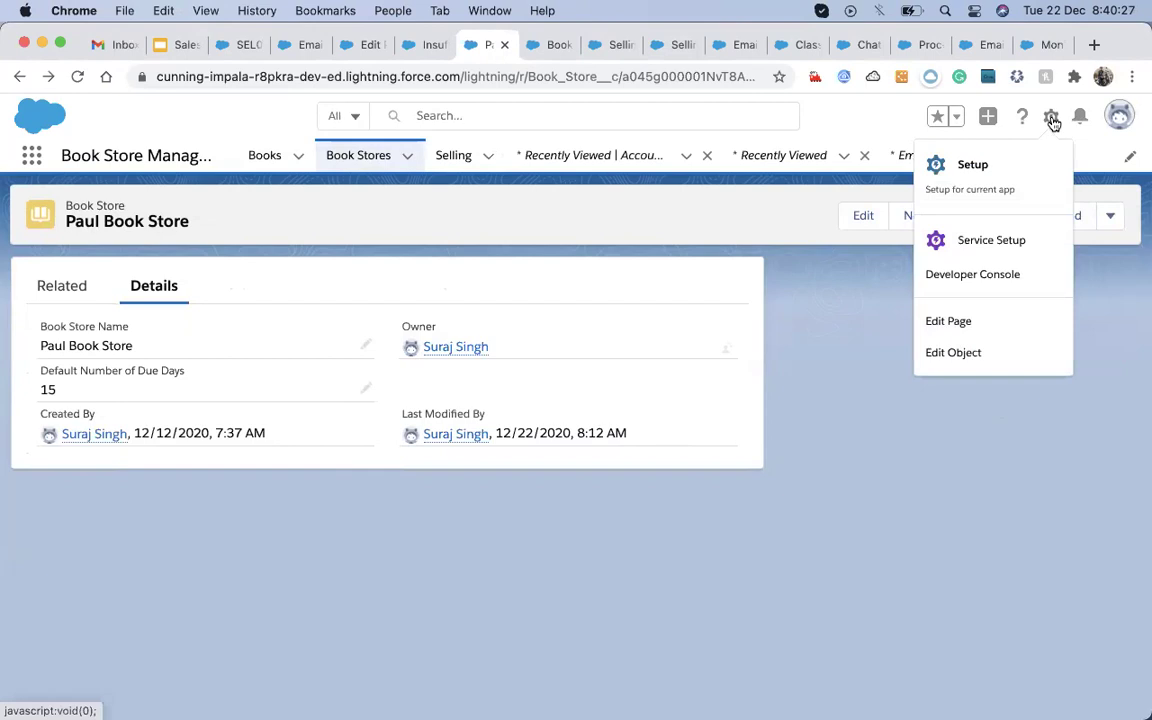
click(945, 322)
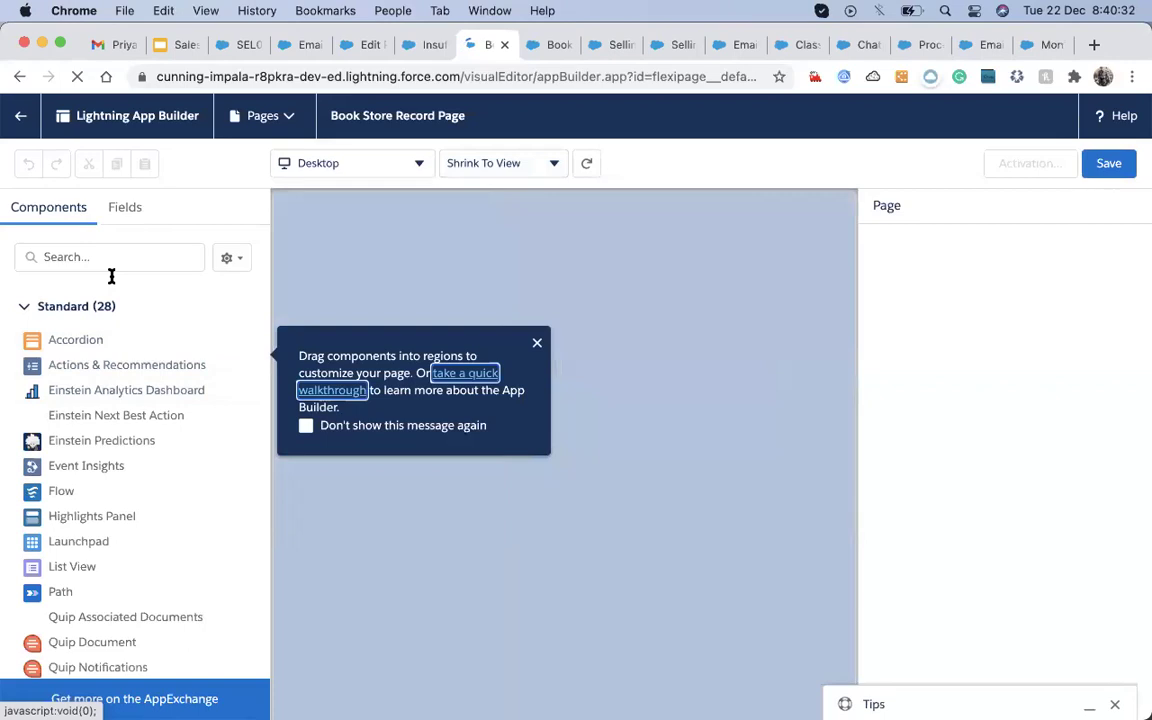
- Search the record page components for "cha" and "ac", and clear the search
click(110, 260)
text(cha)
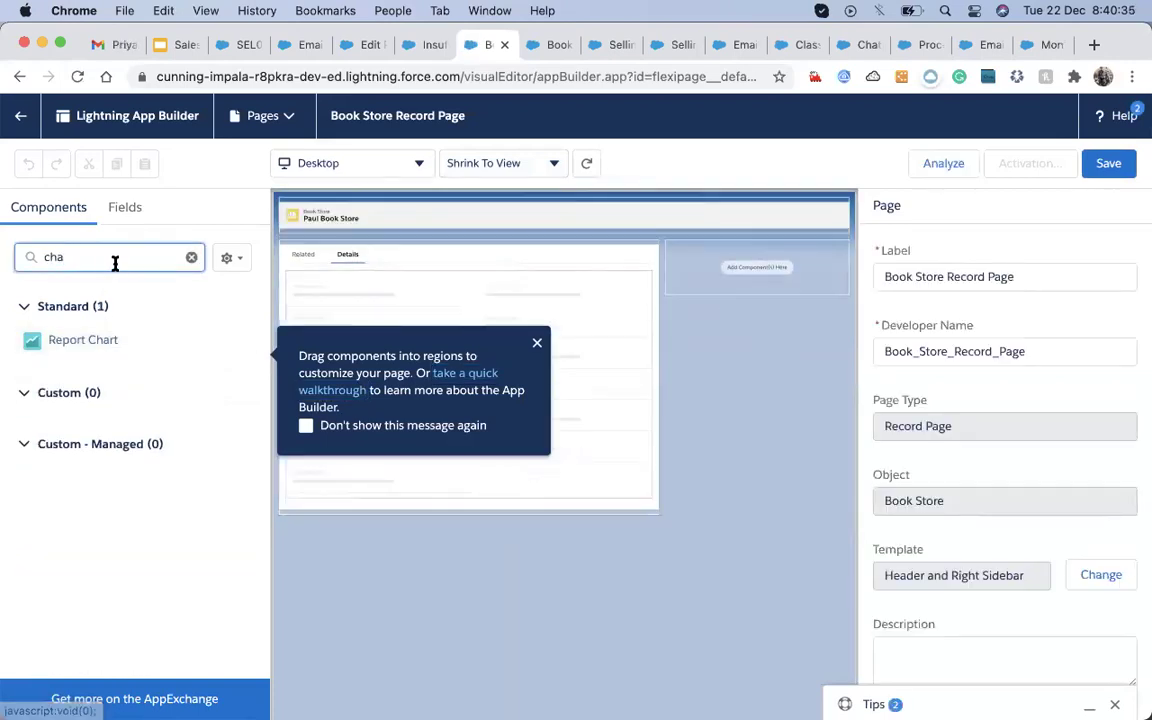
key(BackSpace)
key(BackSpace)
key(BackSpace)
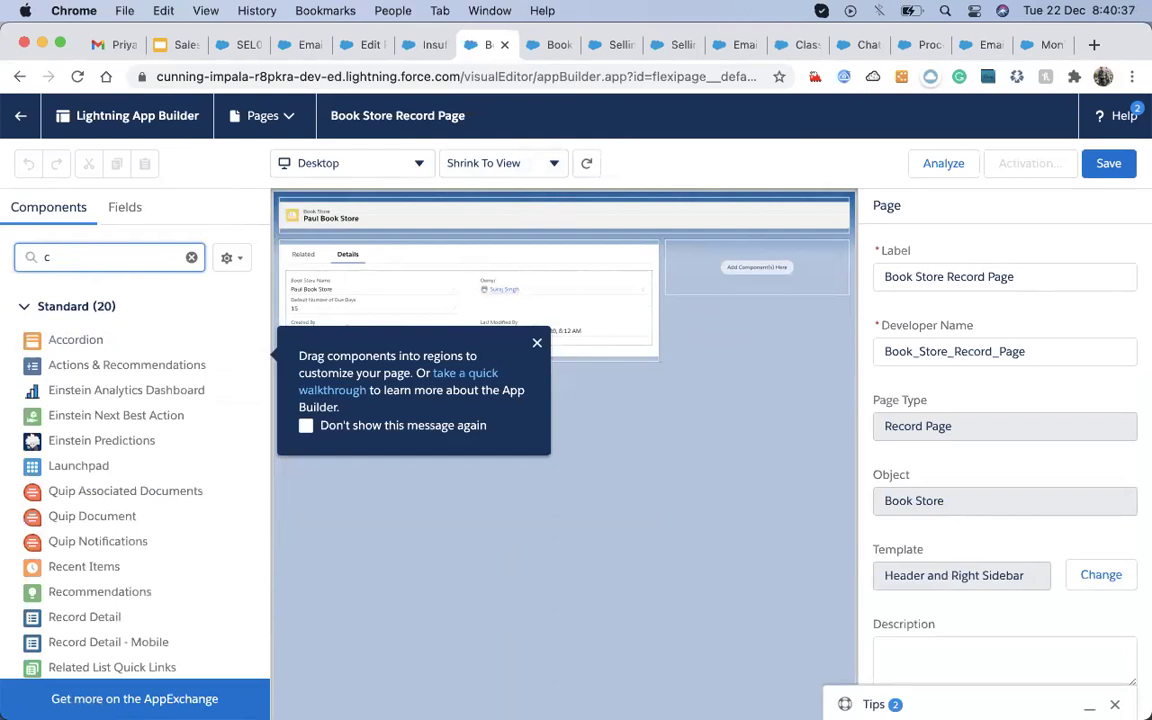
text(ac)
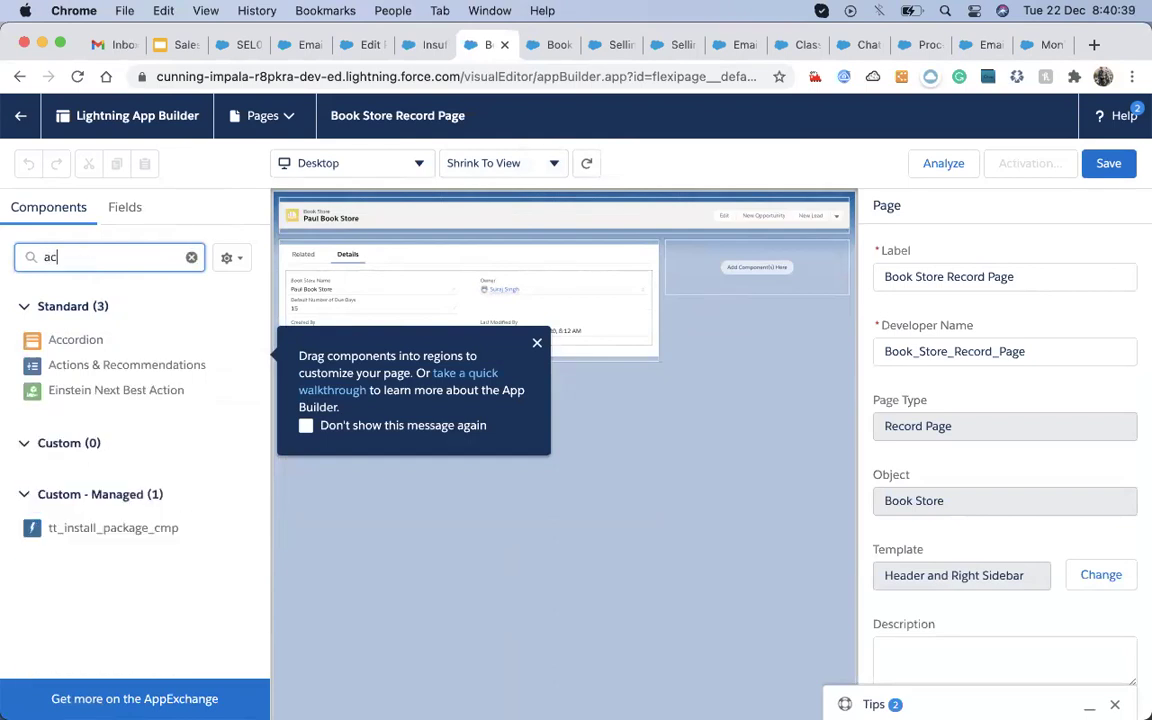
key(BackSpace)
key(BackSpace)
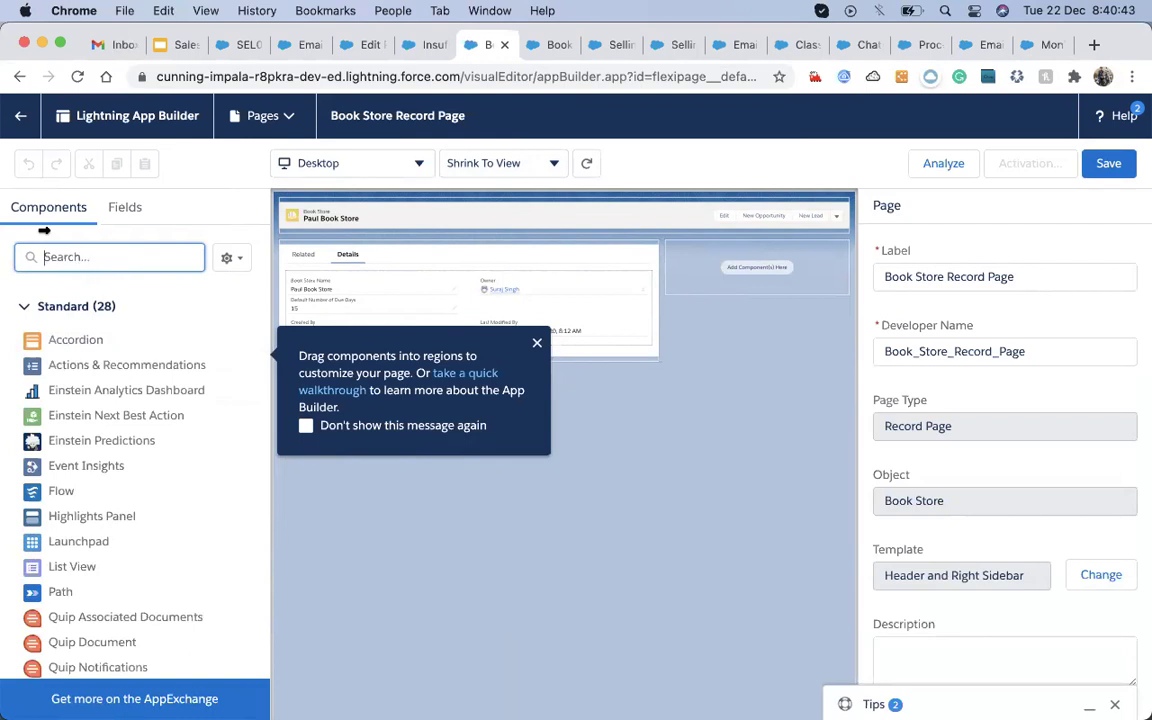
- Reload the Book Store record page editor and look through the full list of standard components
click(77, 76)
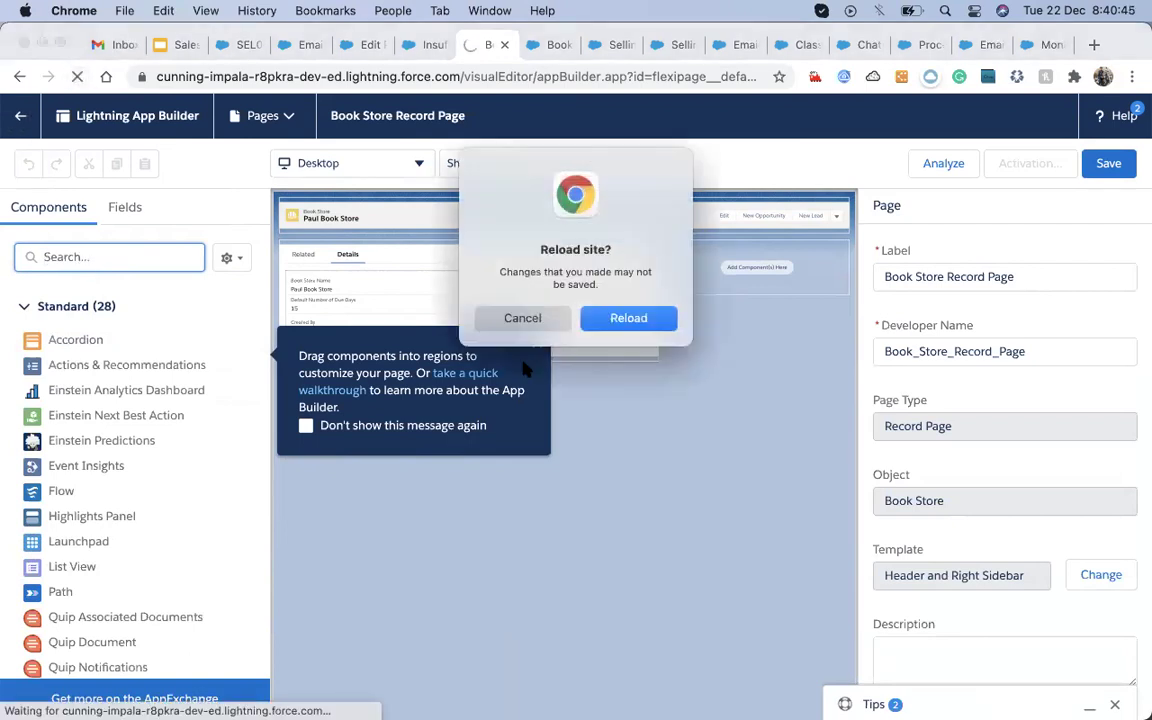
click(628, 318)
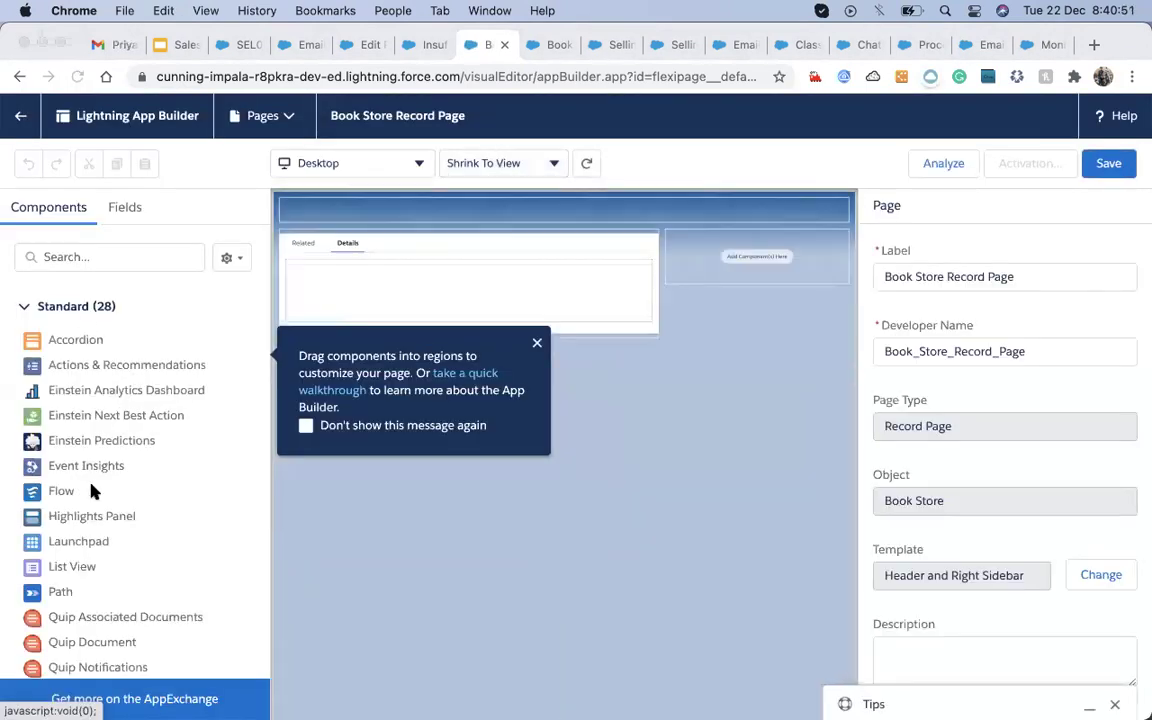
scroll(93, 489, down, 10)
scroll(93, 489, up, 2)
scroll(90, 490, up, 1)
scroll(72, 515, down, 1)
scroll(72, 514, up, 3)
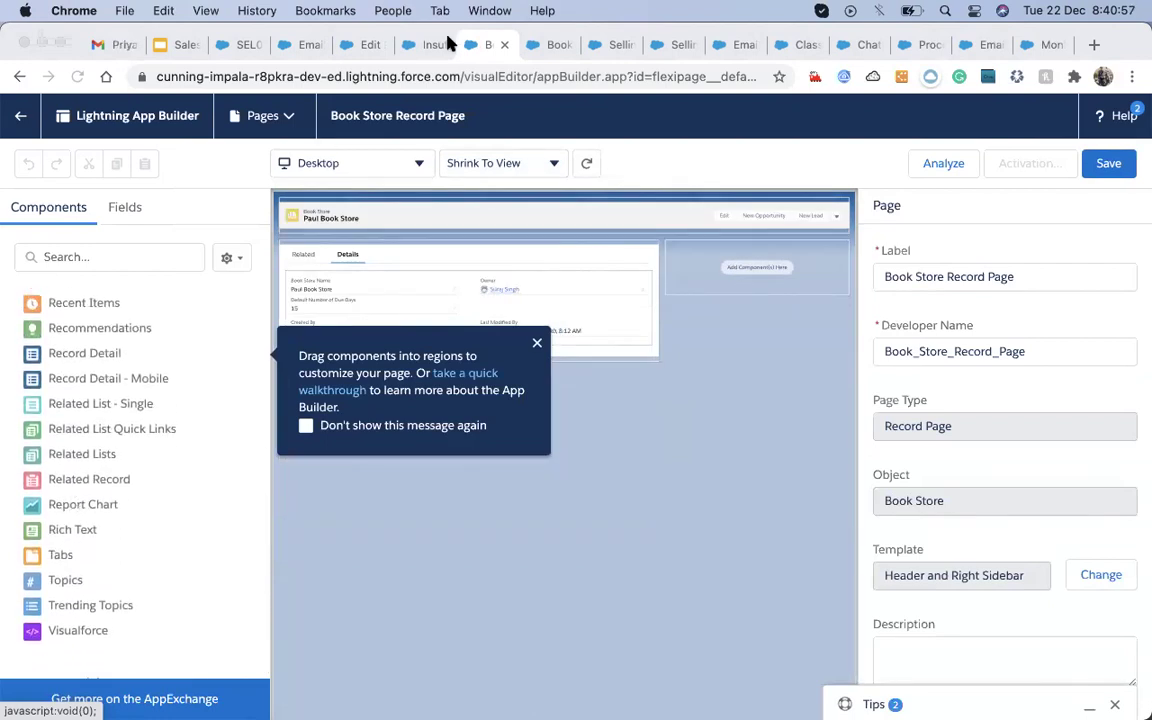
- Open the Book Store Layout from the object's page layouts and look through its available related lists
click(550, 44)
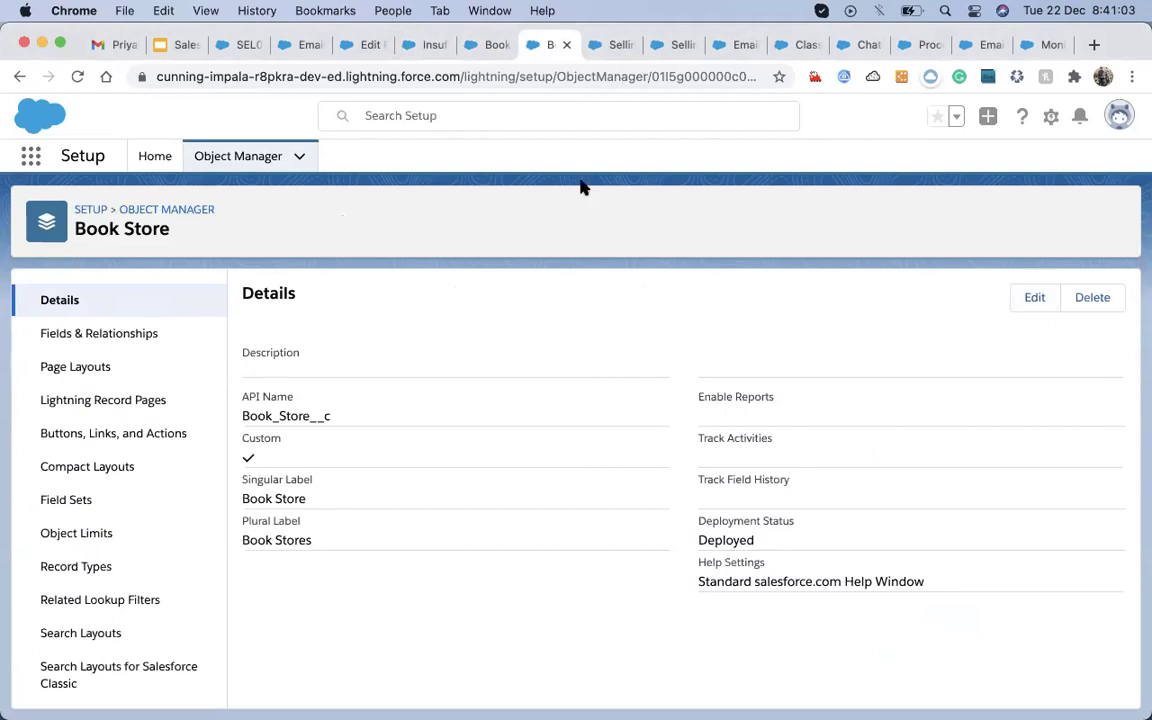
click(612, 47)
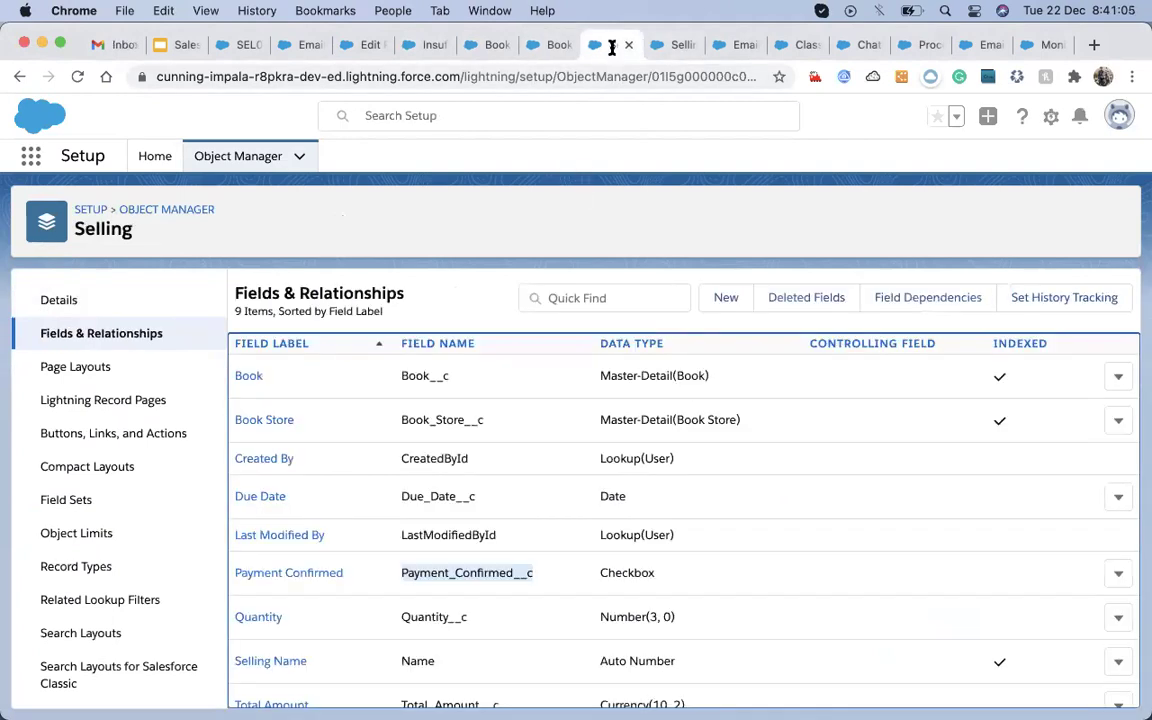
click(552, 45)
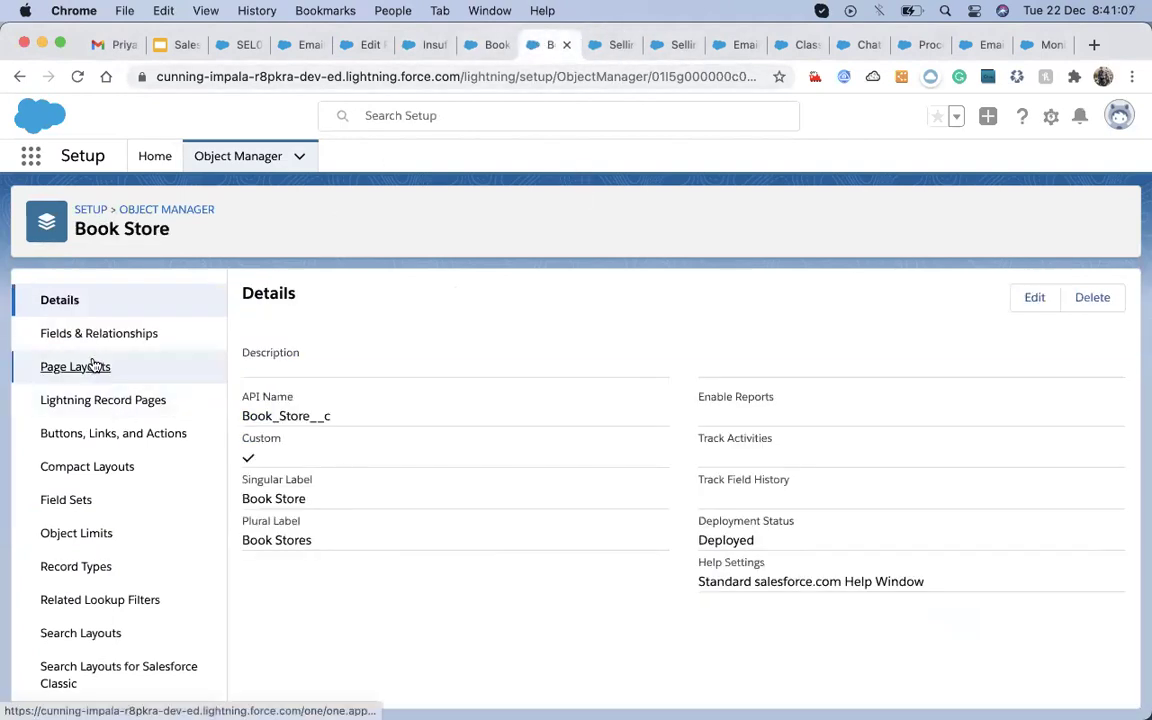
click(92, 366)
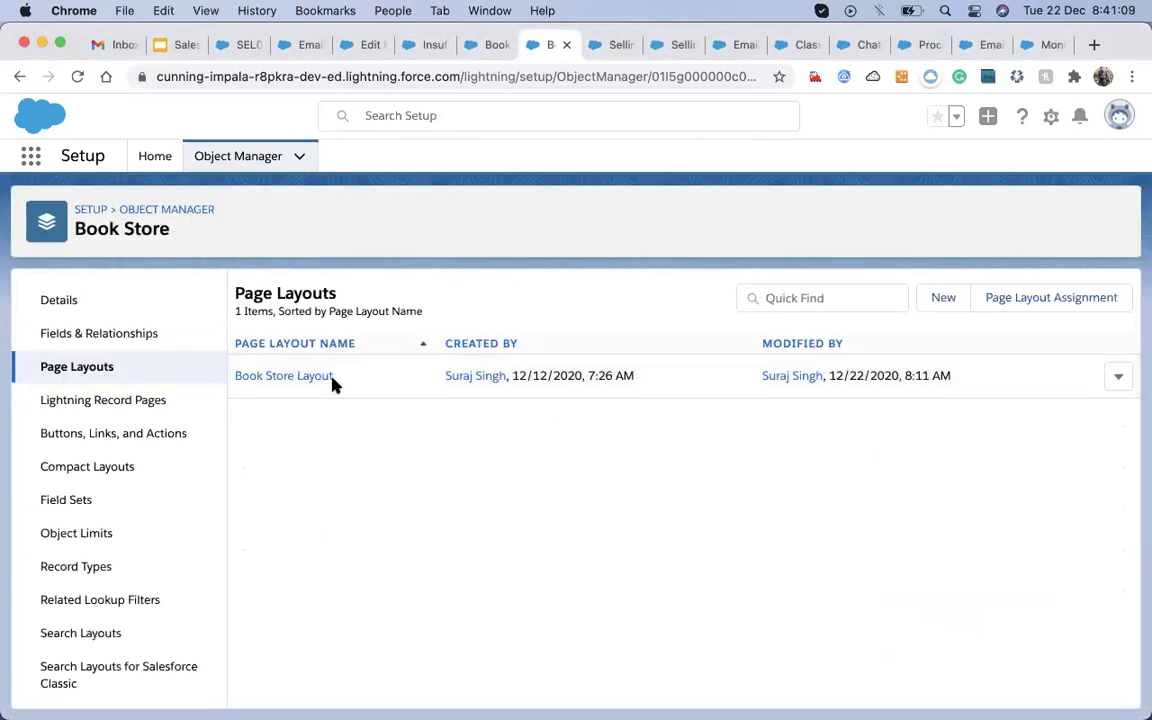
click(322, 381)
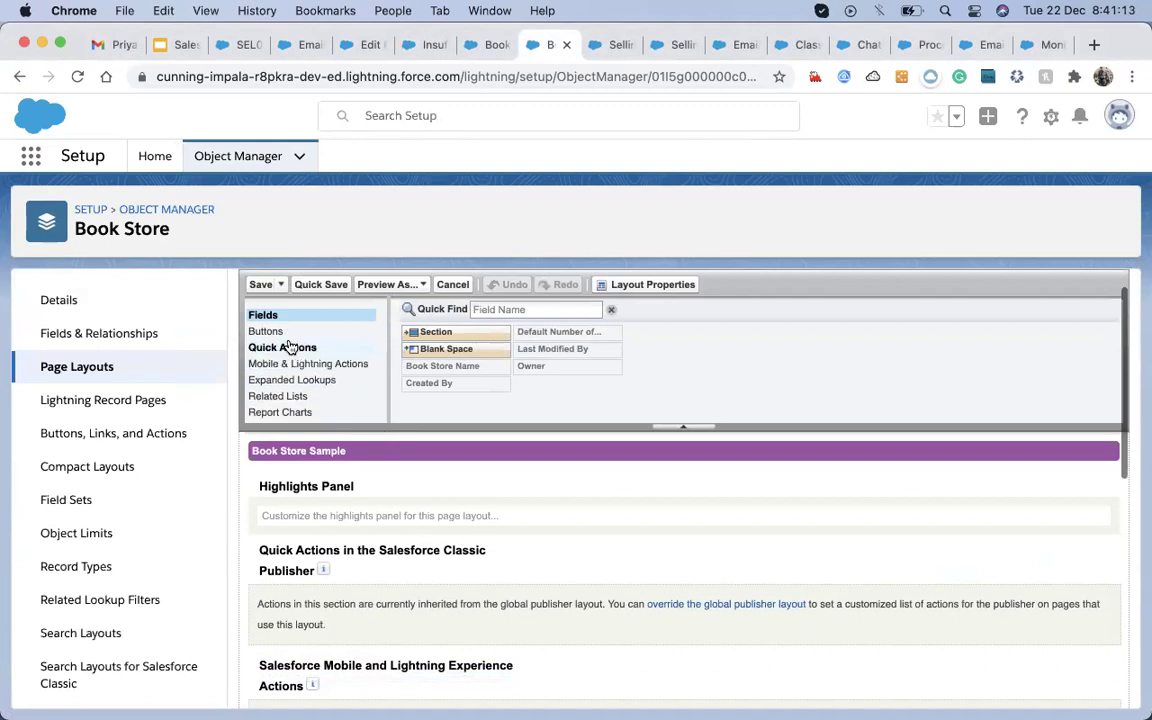
click(281, 398)
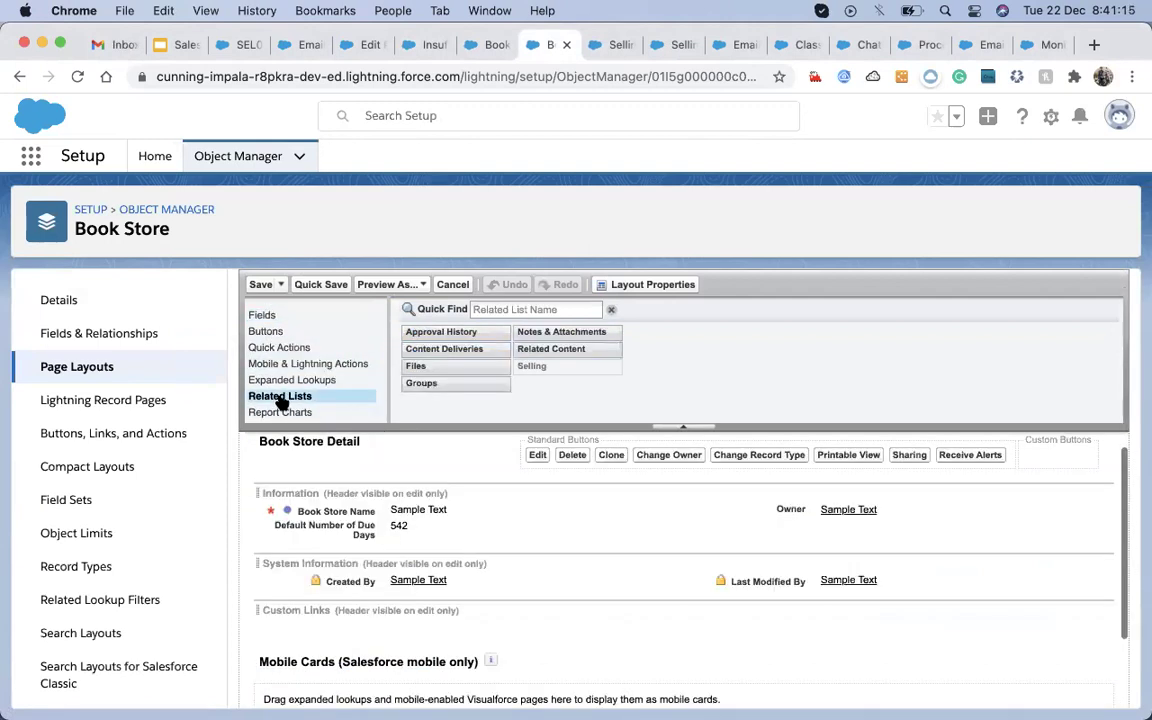
scroll(533, 528, down, 3)
mouse_move(492, 508)
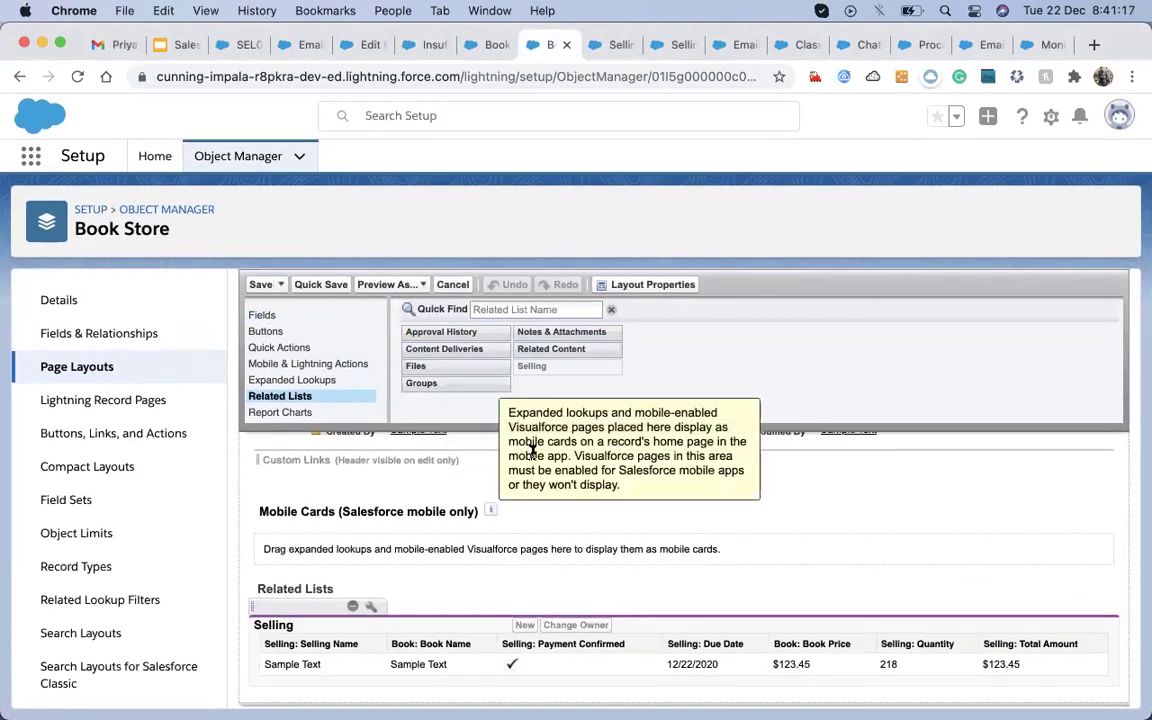
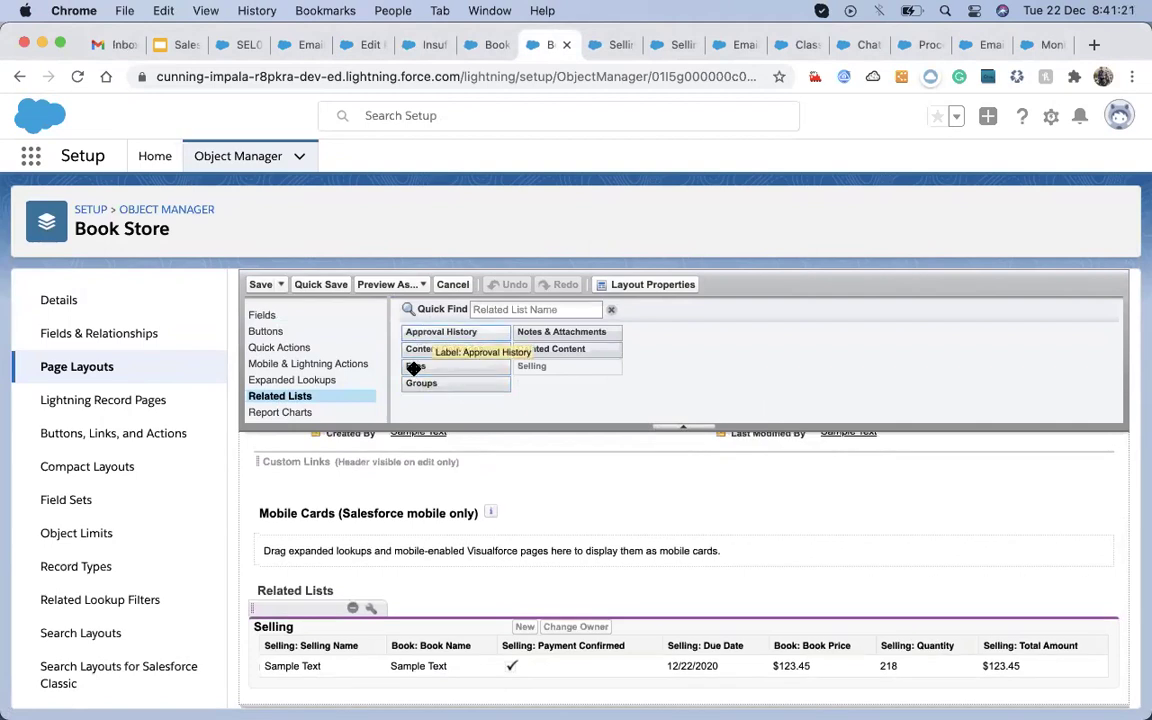
click(492, 44)
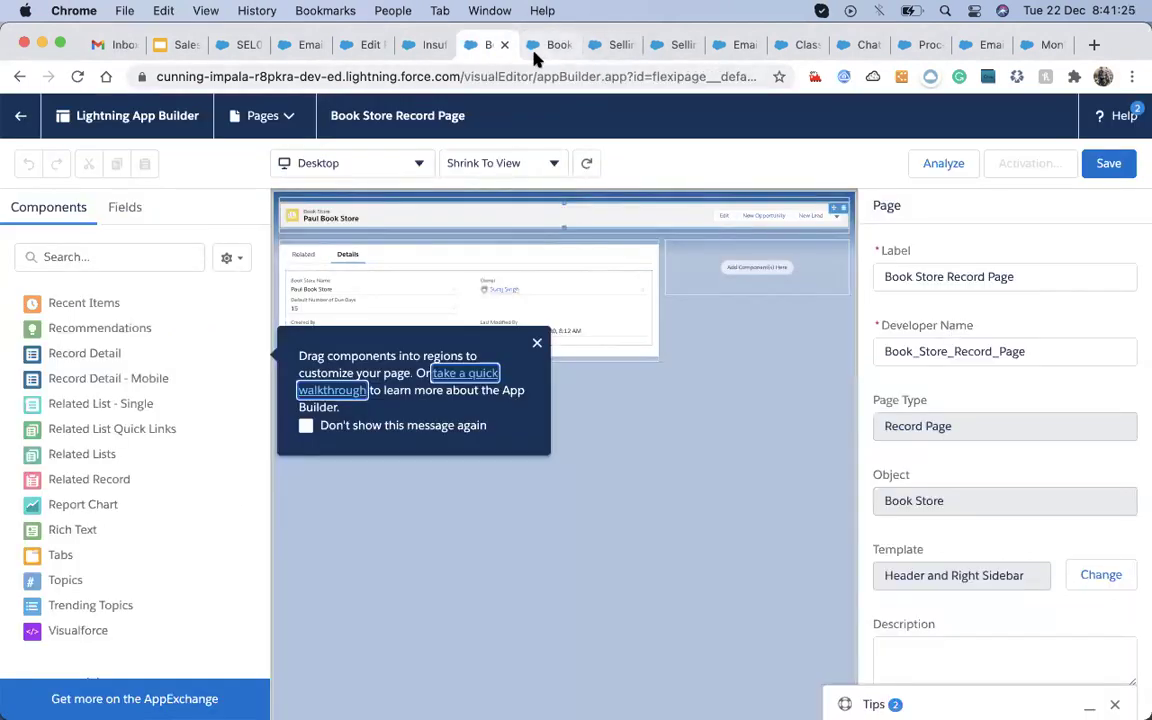
click(538, 47)
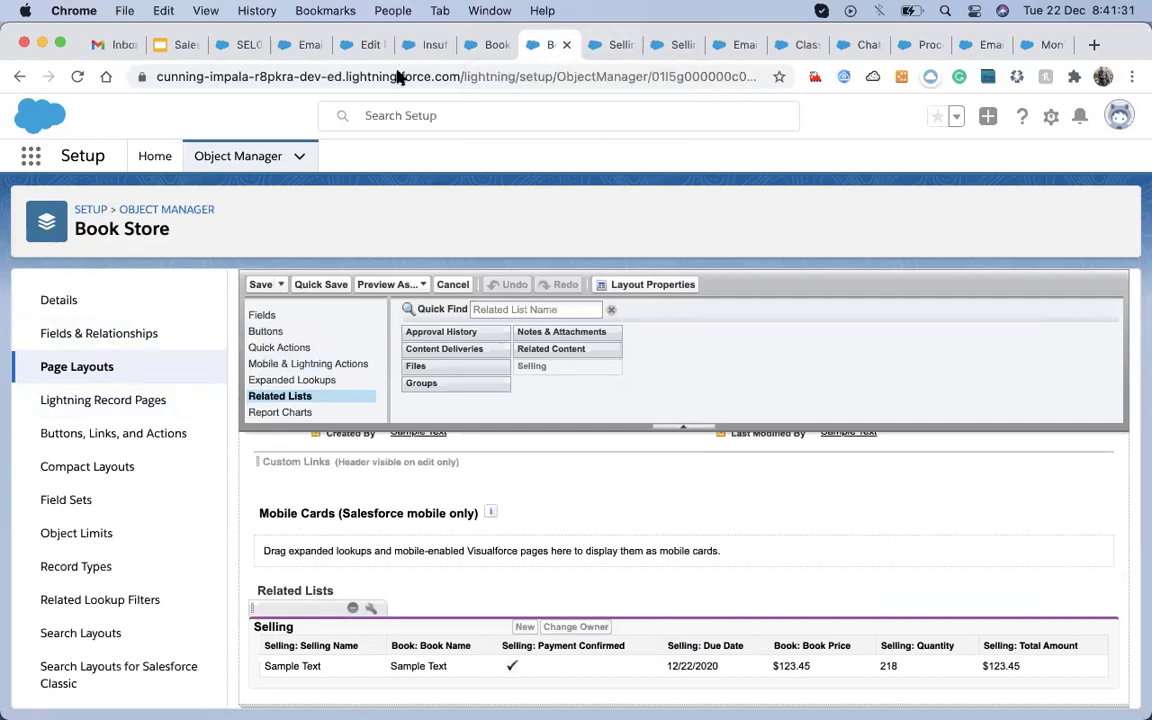
- Edit the Book Store object to allow activities, accept the page layout notice, and save the object settings
click(479, 44)
click(561, 52)
click(66, 305)
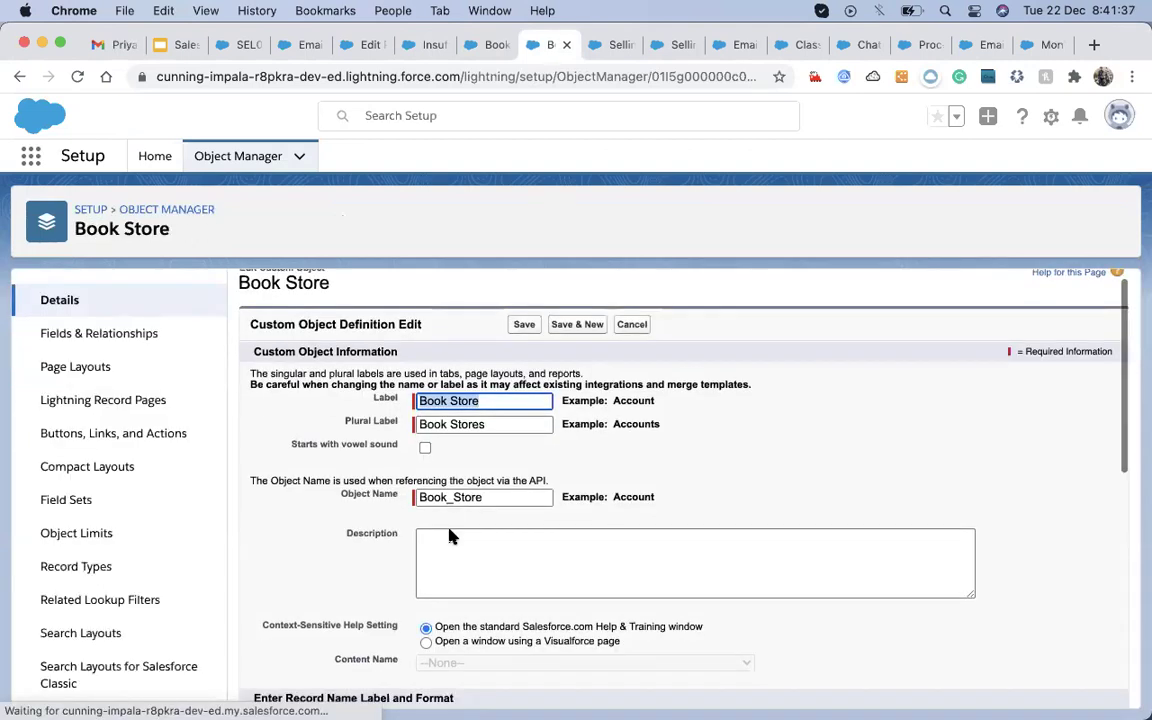
scroll(450, 535, down, 10)
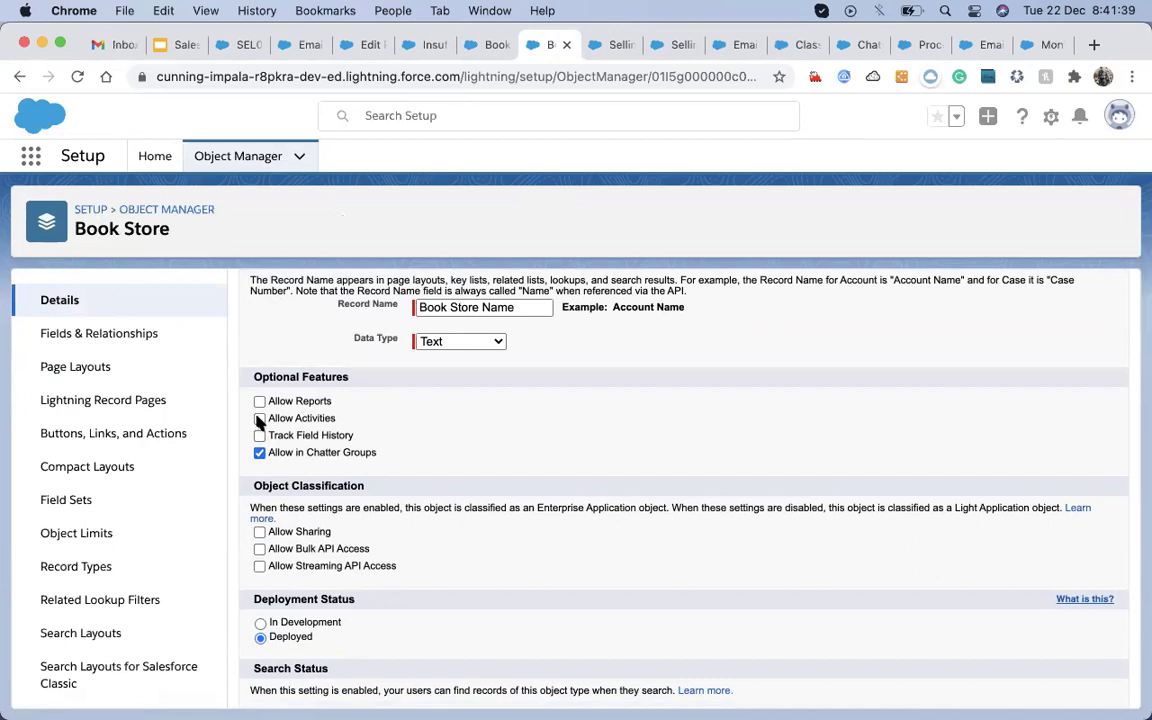
click(259, 418)
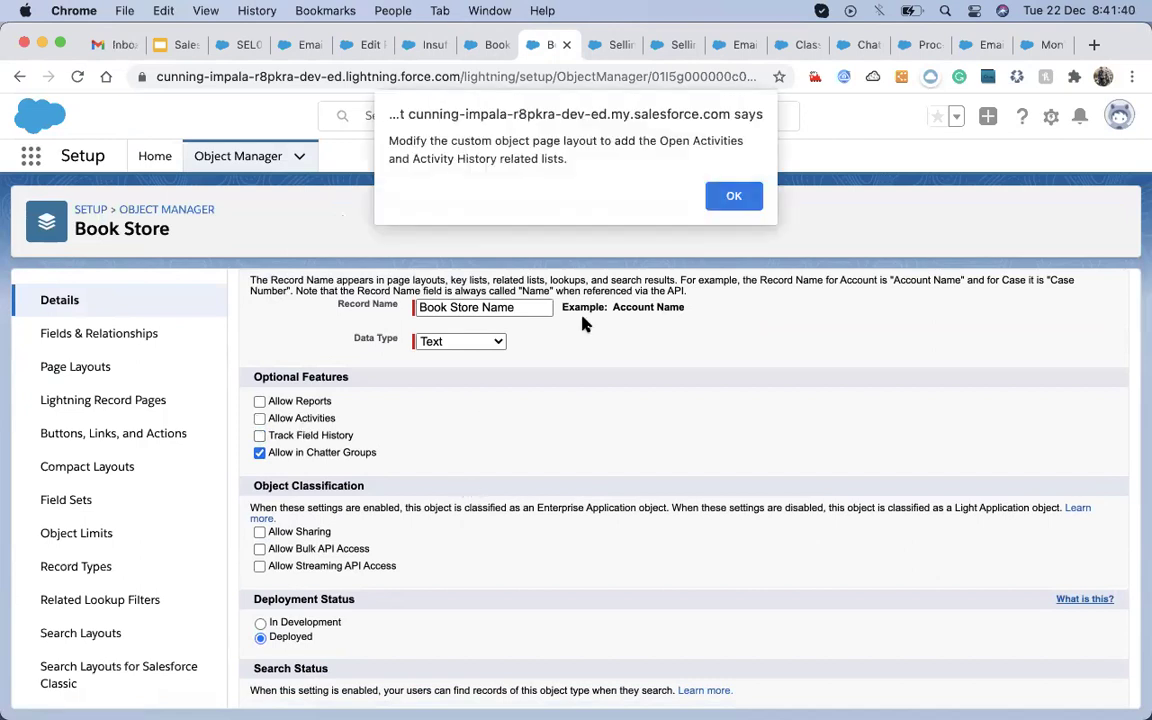
click(734, 195)
scroll(400, 420, up, 10)
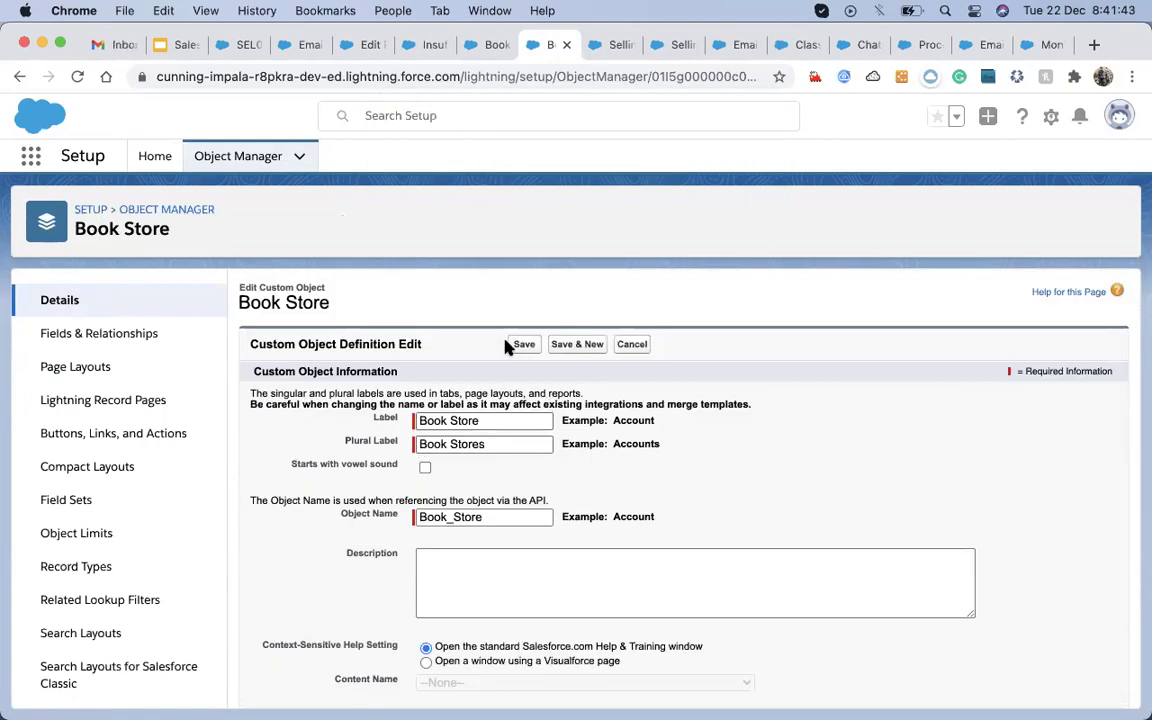
click(522, 345)
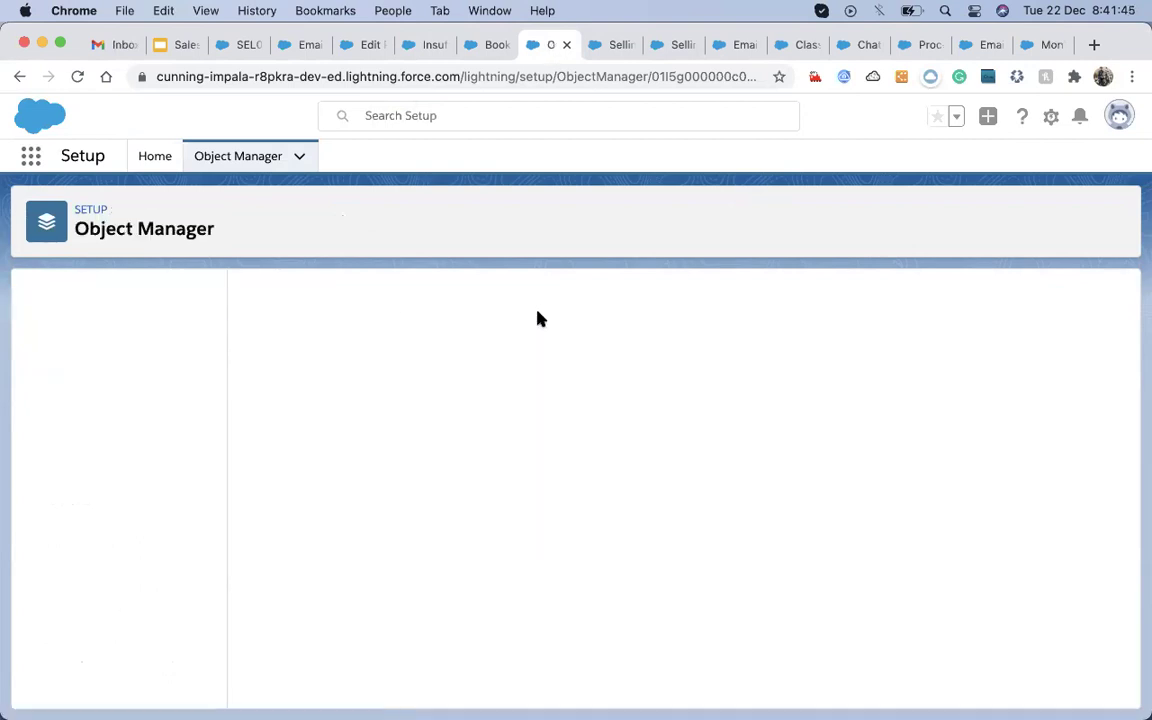
- Return to the Book Store Record Page in Lightning App Builder and reload the editor
click(612, 50)
click(552, 45)
click(496, 50)
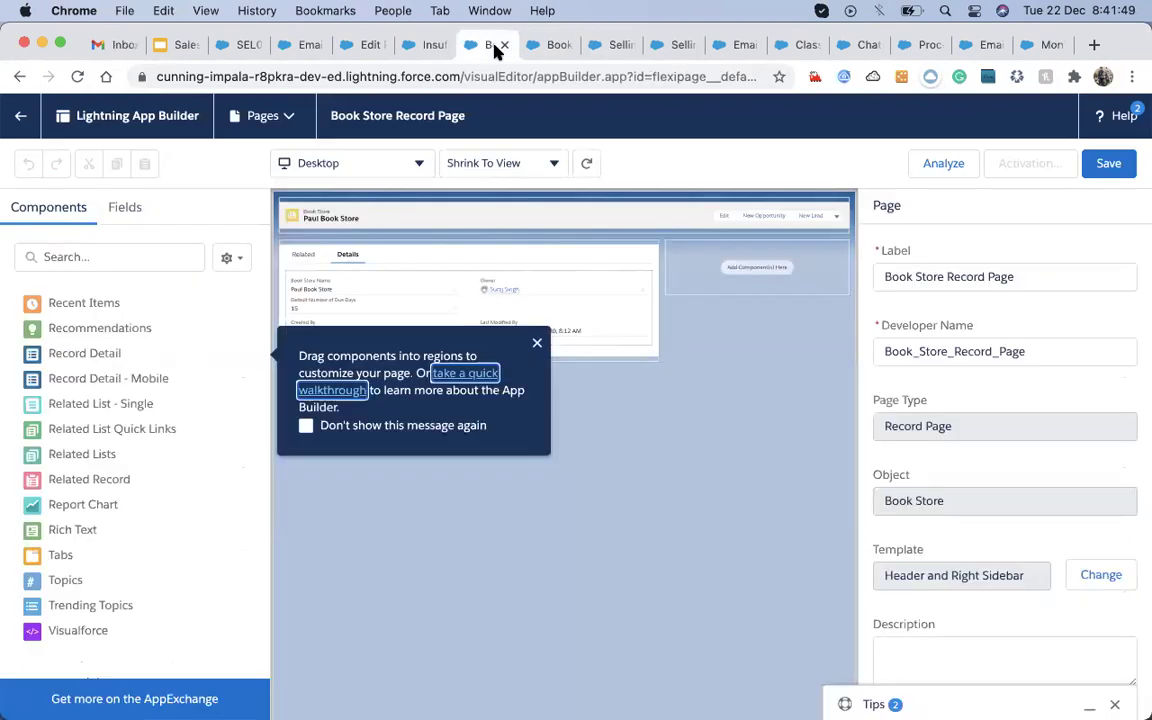
key(super+r)
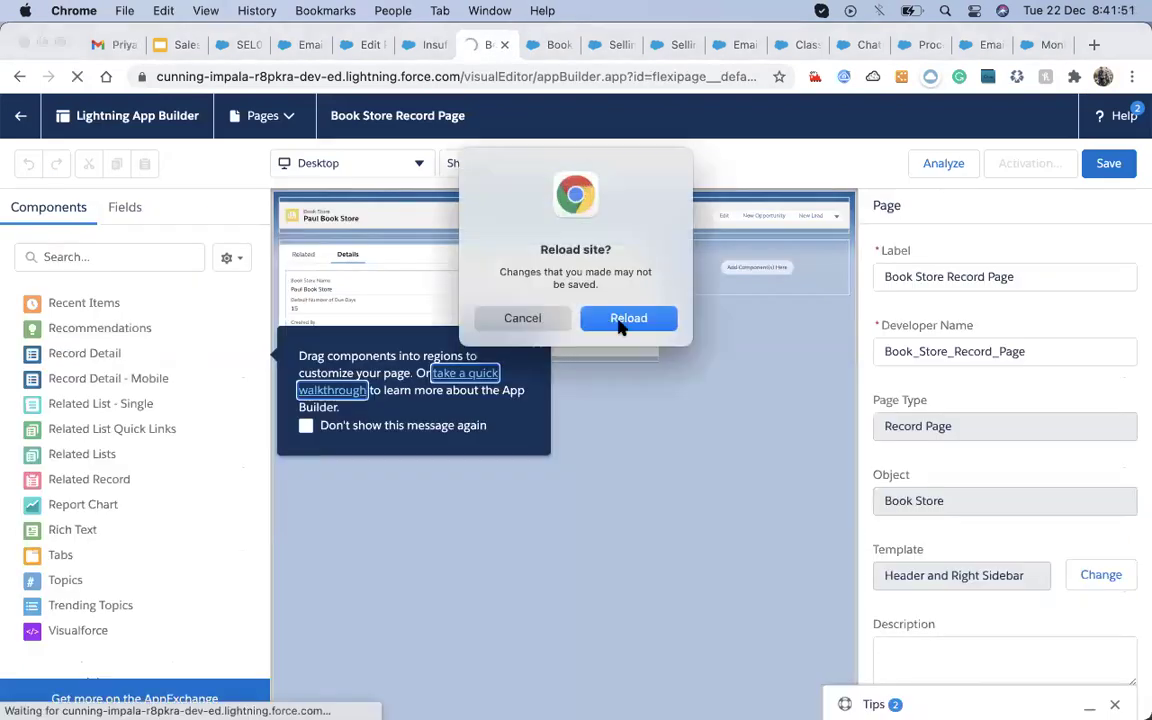
click(621, 322)
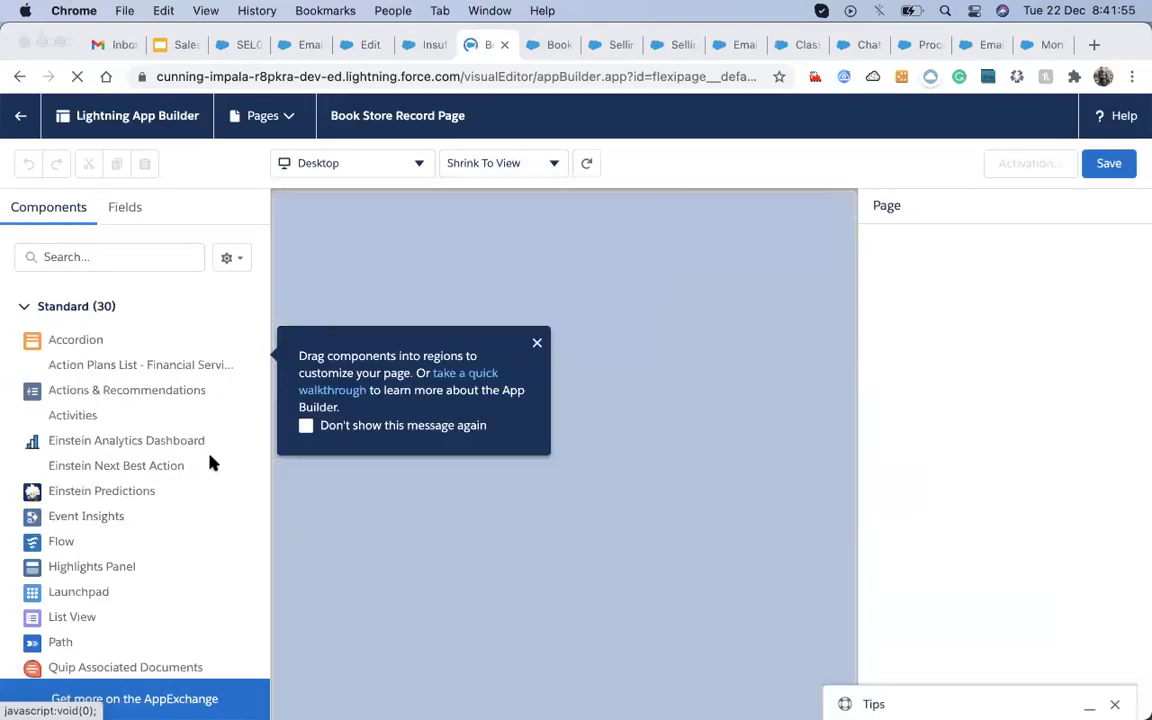
- Search the record page components for "ch", clear the search, and look through the component list
click(113, 257)
text(ch)
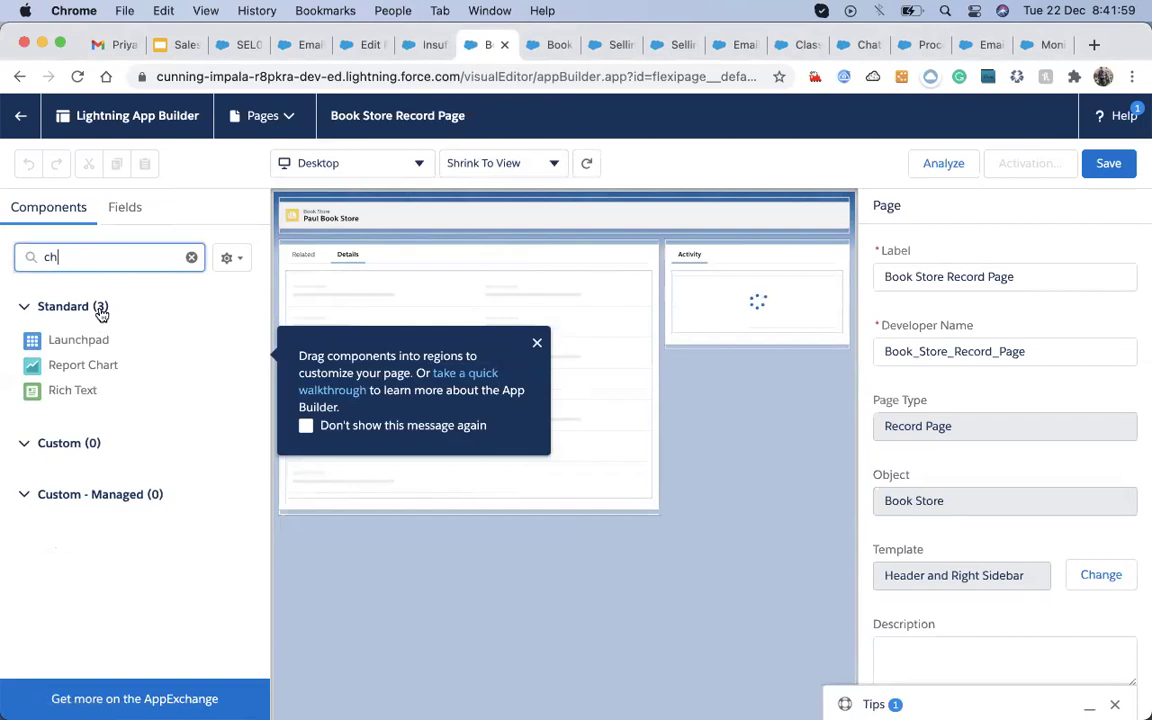
key(BackSpace)
key(BackSpace)
scroll(128, 531, down, 7)
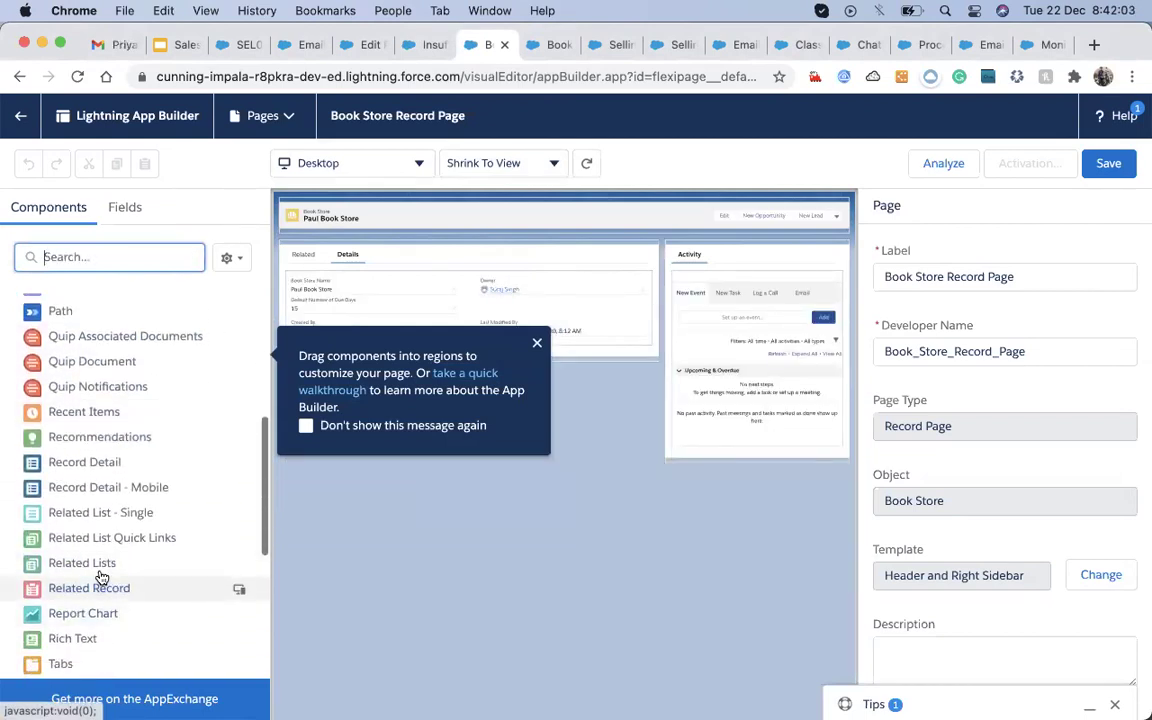
drag(100, 512, 110, 462)
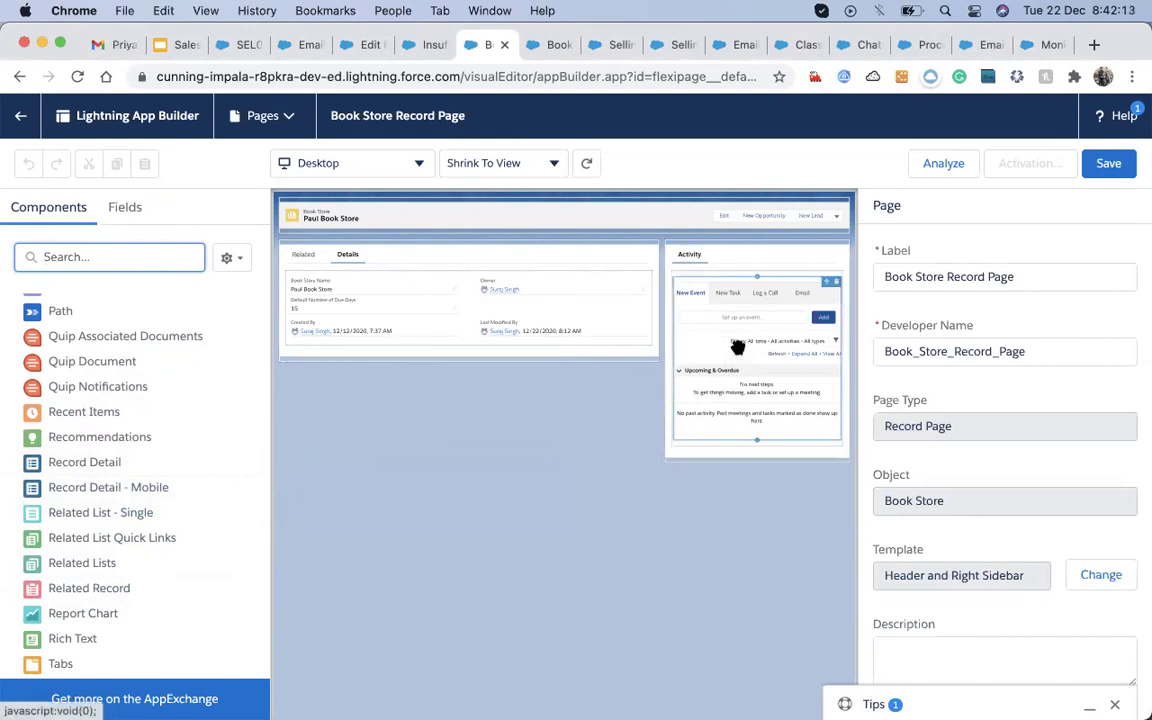
scroll(150, 579, down, 4)
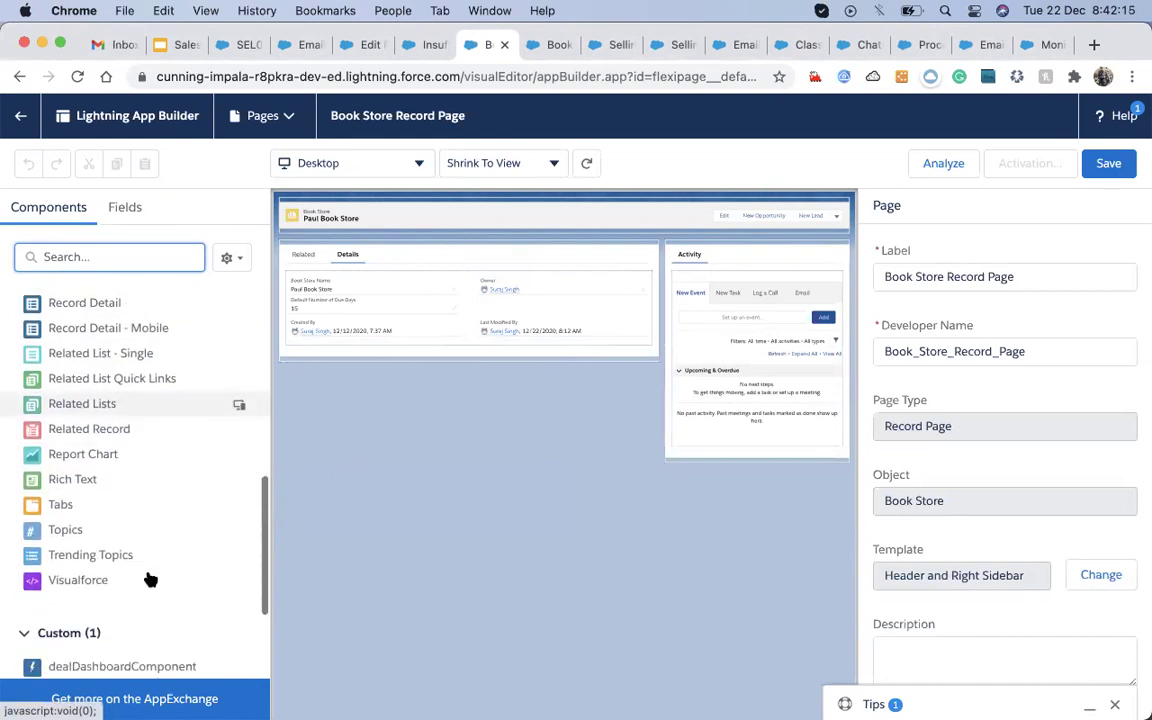
- Add a second tab labelled Chatter to the sidebar Tabs component that holds the Activity tab
click(740, 300)
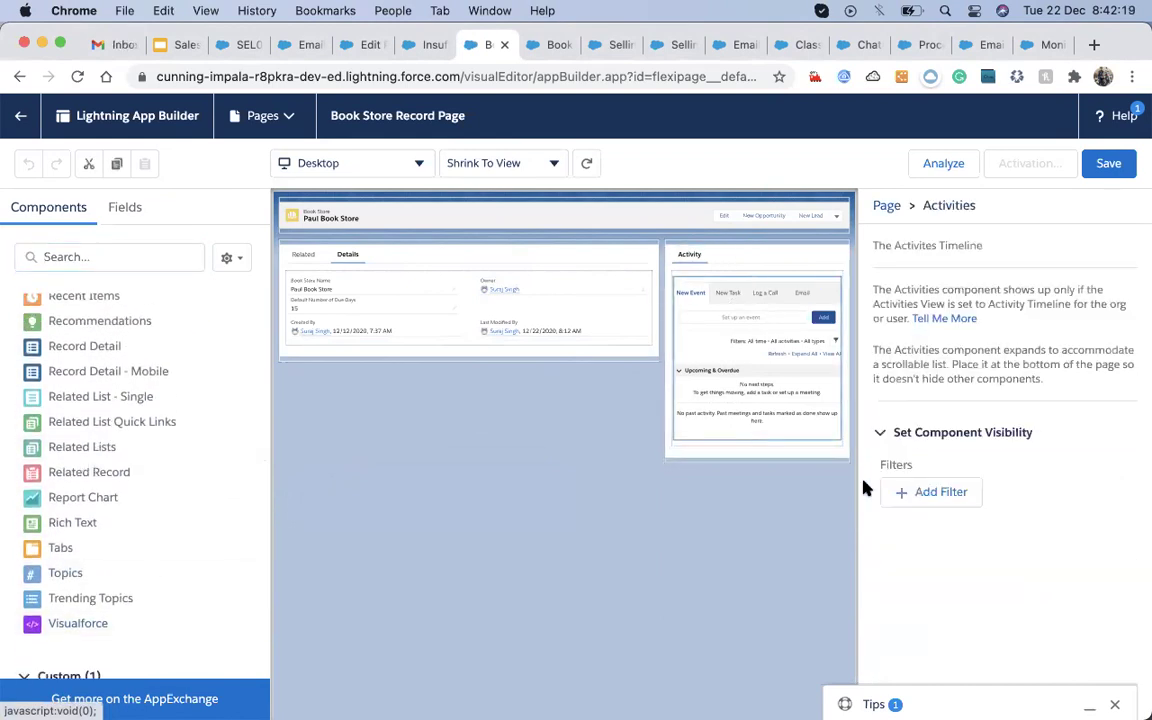
click(725, 255)
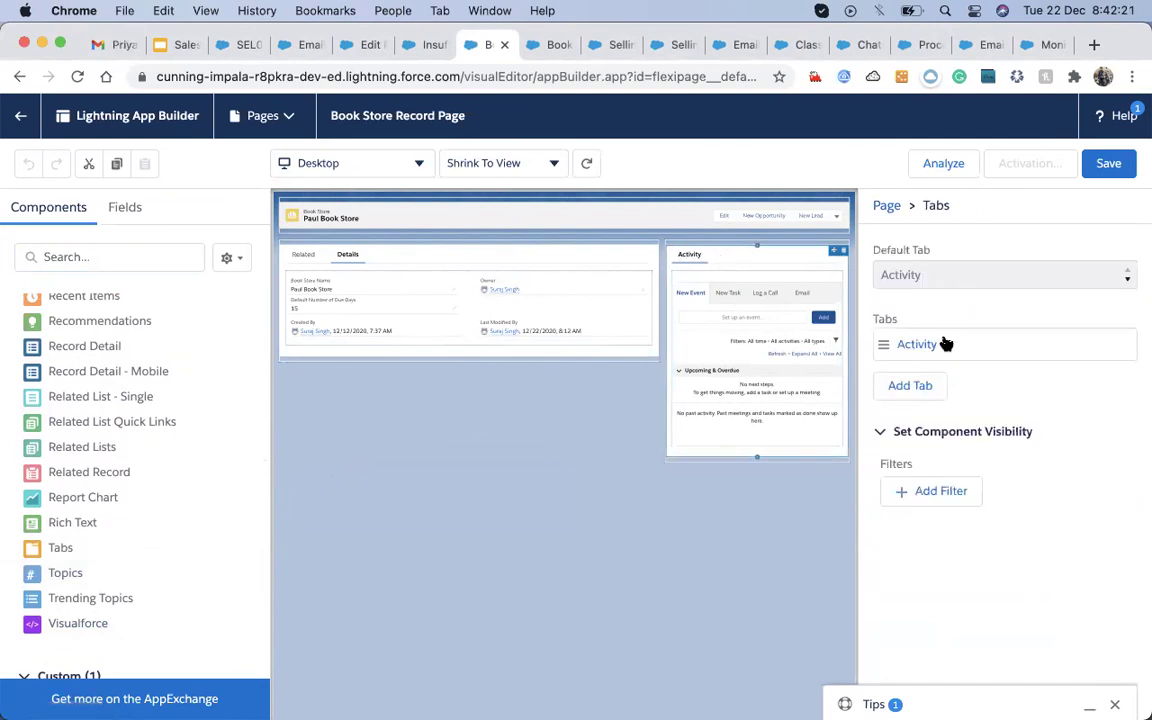
click(915, 387)
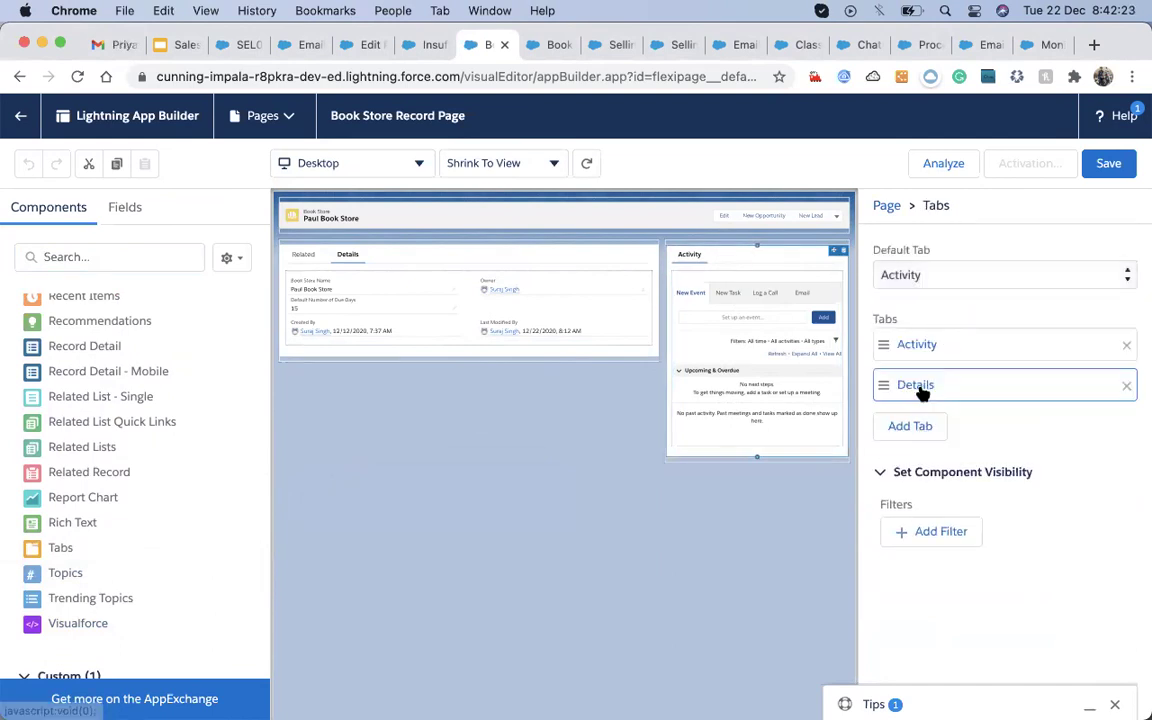
click(908, 392)
click(707, 406)
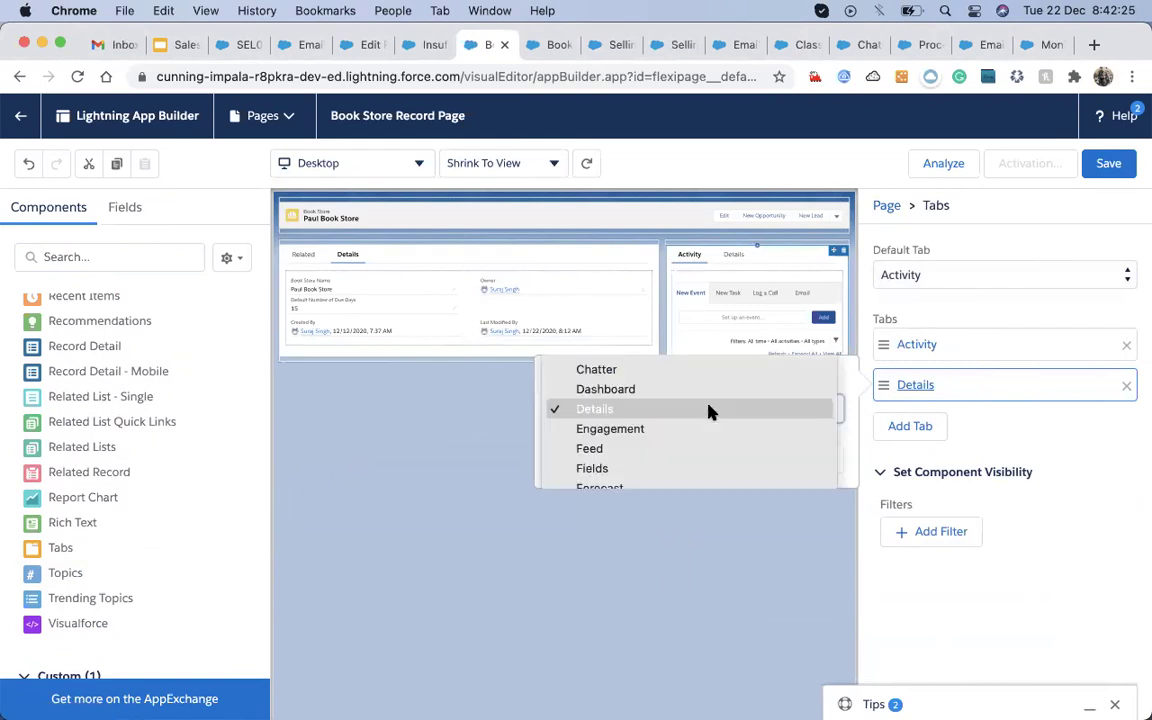
click(644, 372)
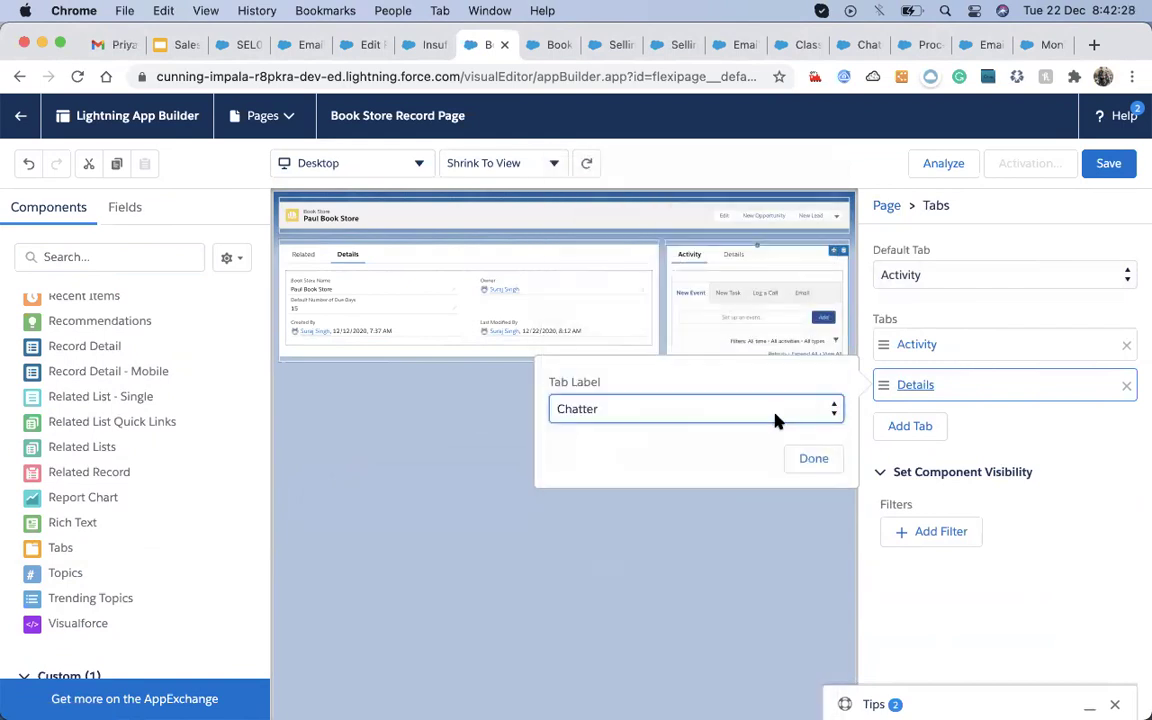
click(814, 459)
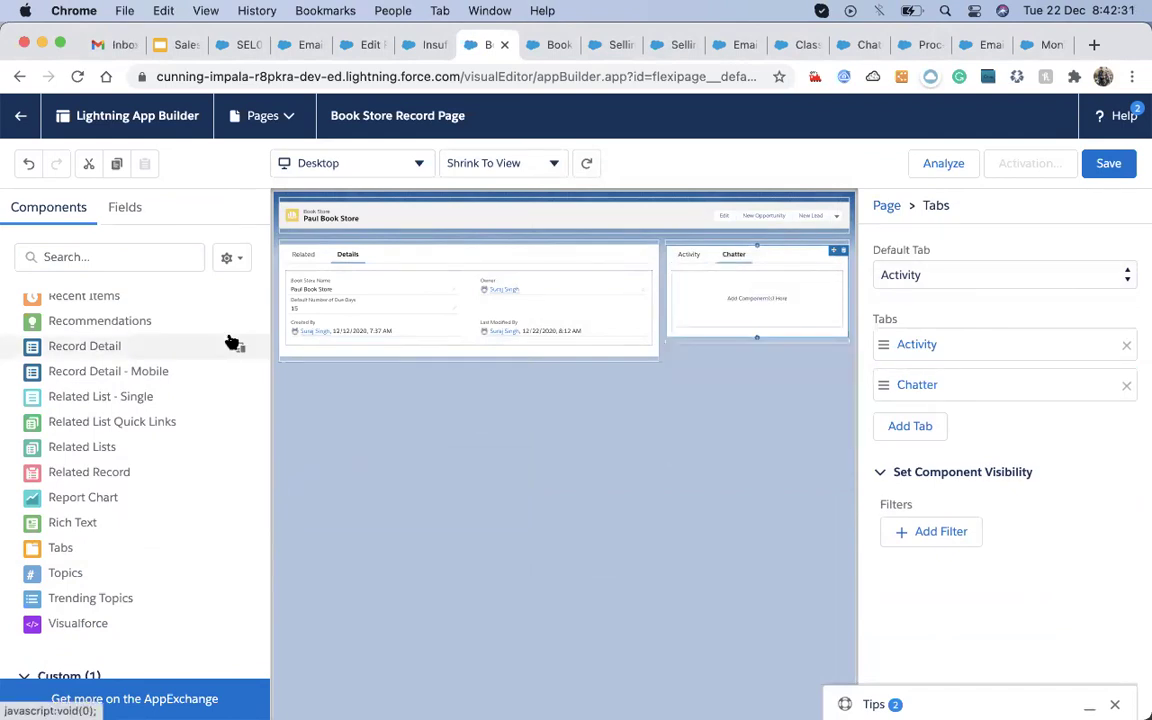
- Search the components for "cha", clear the search, and examine the full component list for something to fill the Chatter tab
scroll(95, 478, down, 4)
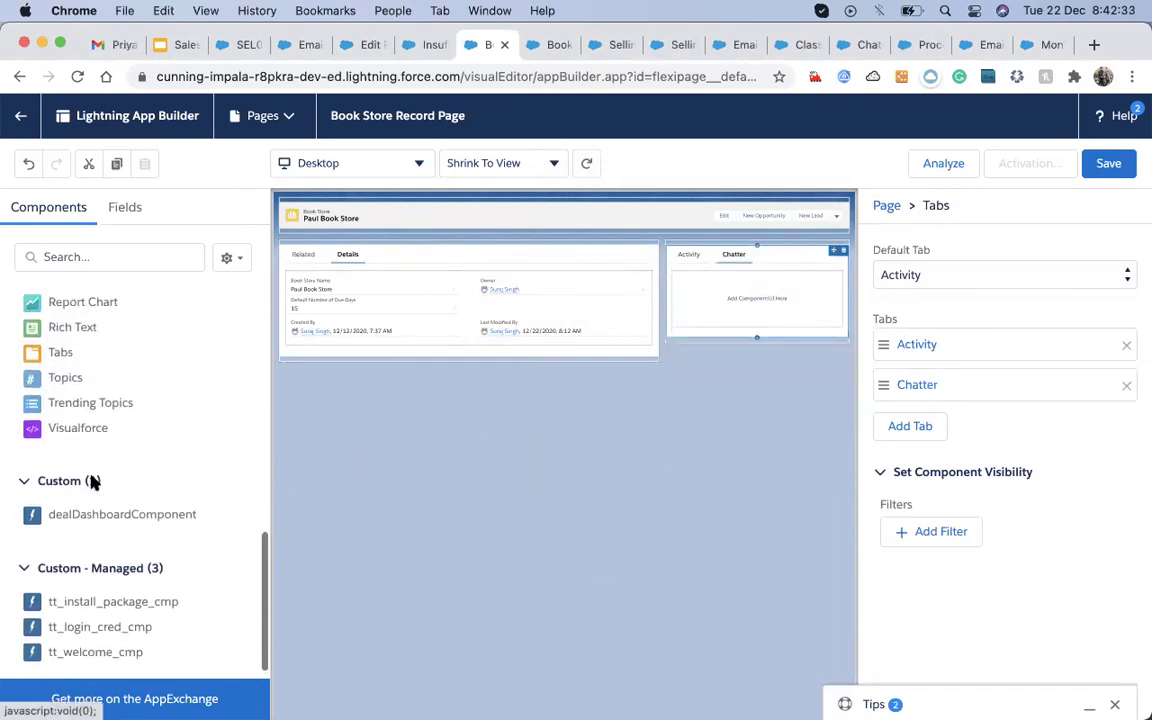
scroll(85, 420, up, 5)
click(89, 257)
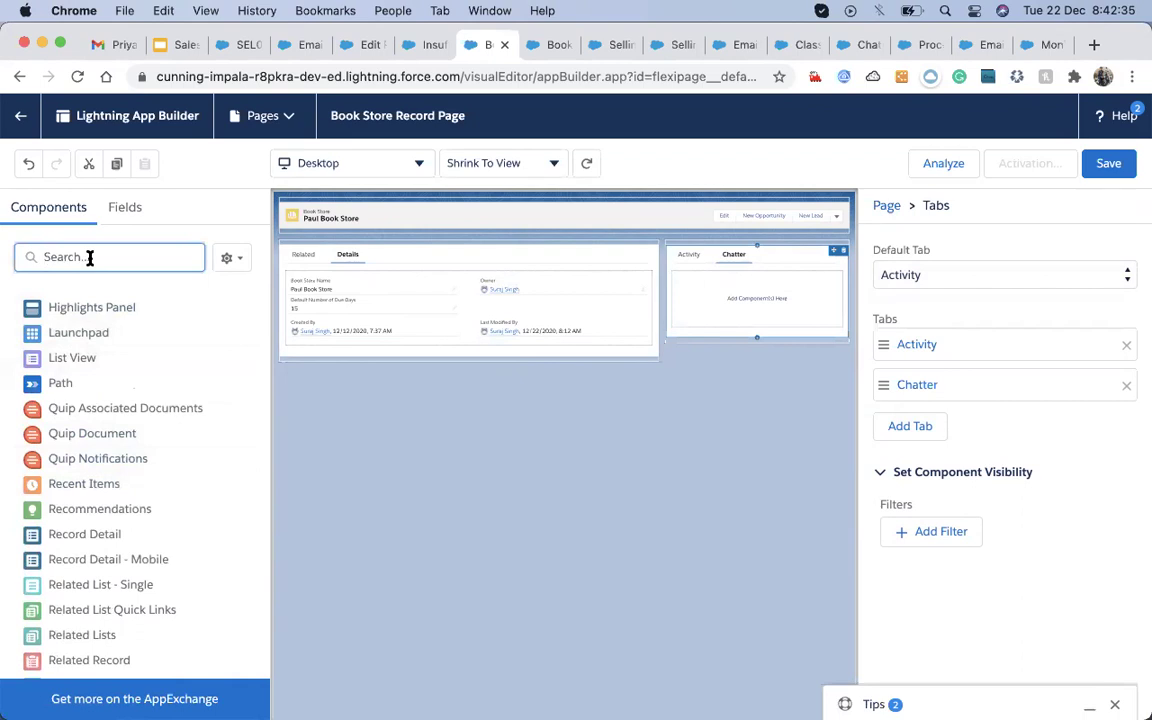
text(cha)
key(BackSpace)
key(BackSpace)
key(BackSpace)
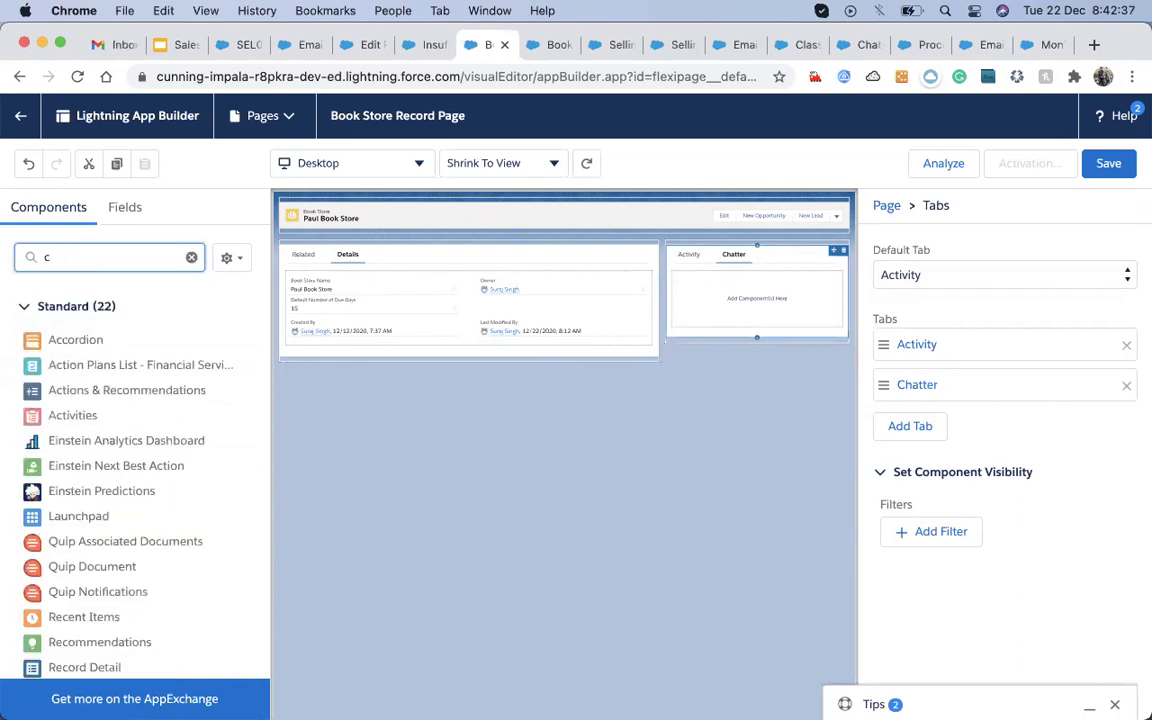
scroll(83, 491, down, 10)
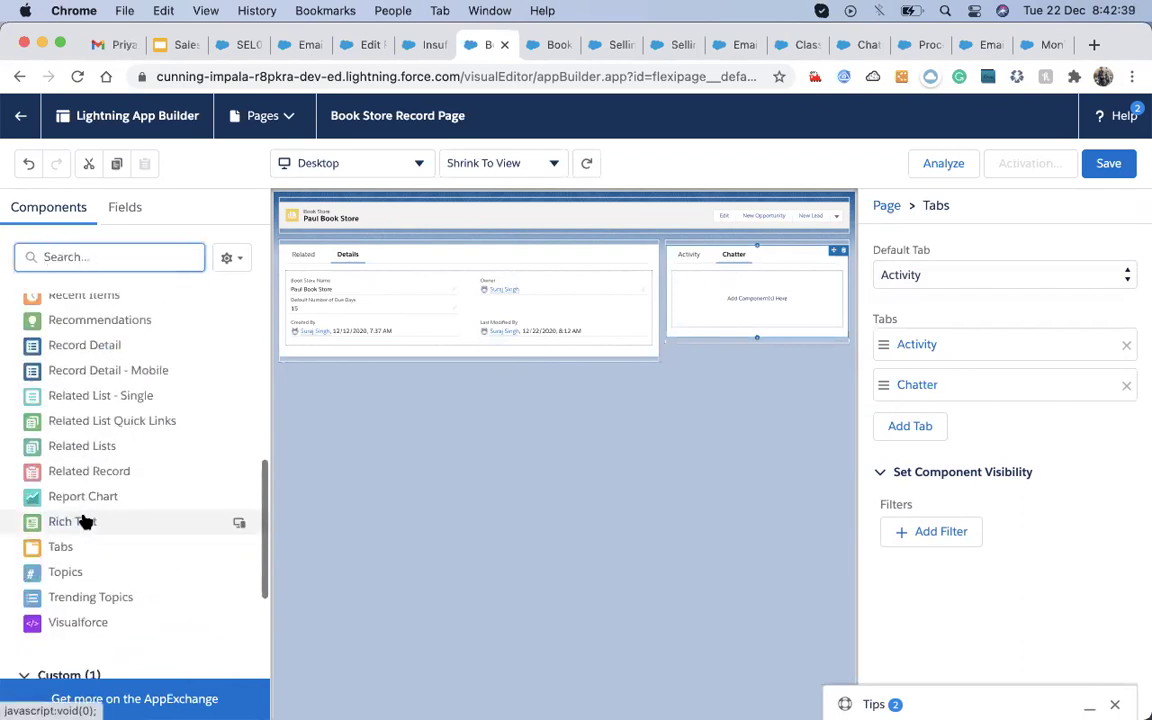
scroll(85, 521, up, 8)
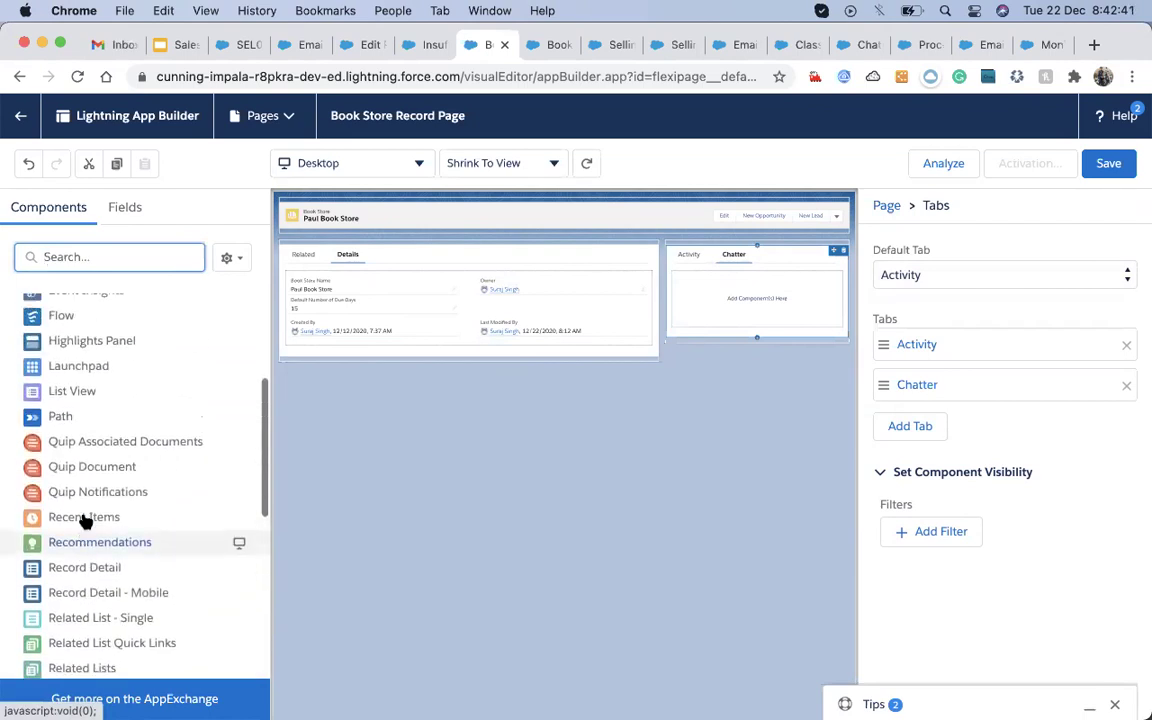
scroll(85, 521, up, 3)
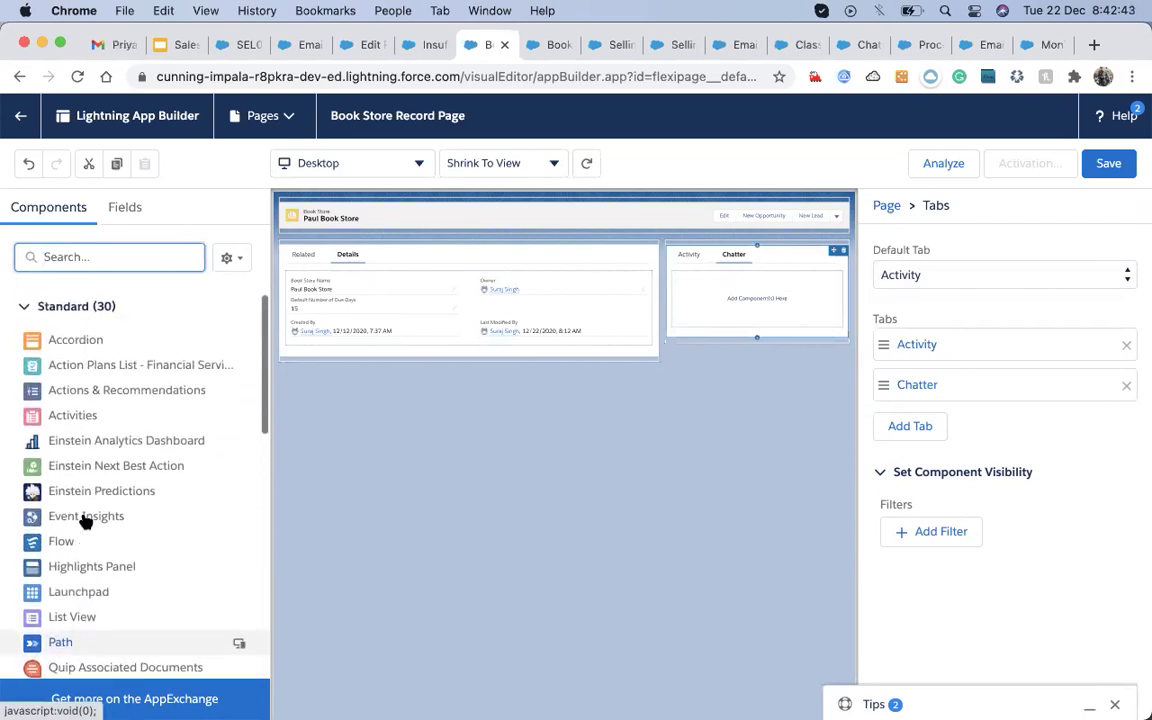
scroll(85, 521, down, 3)
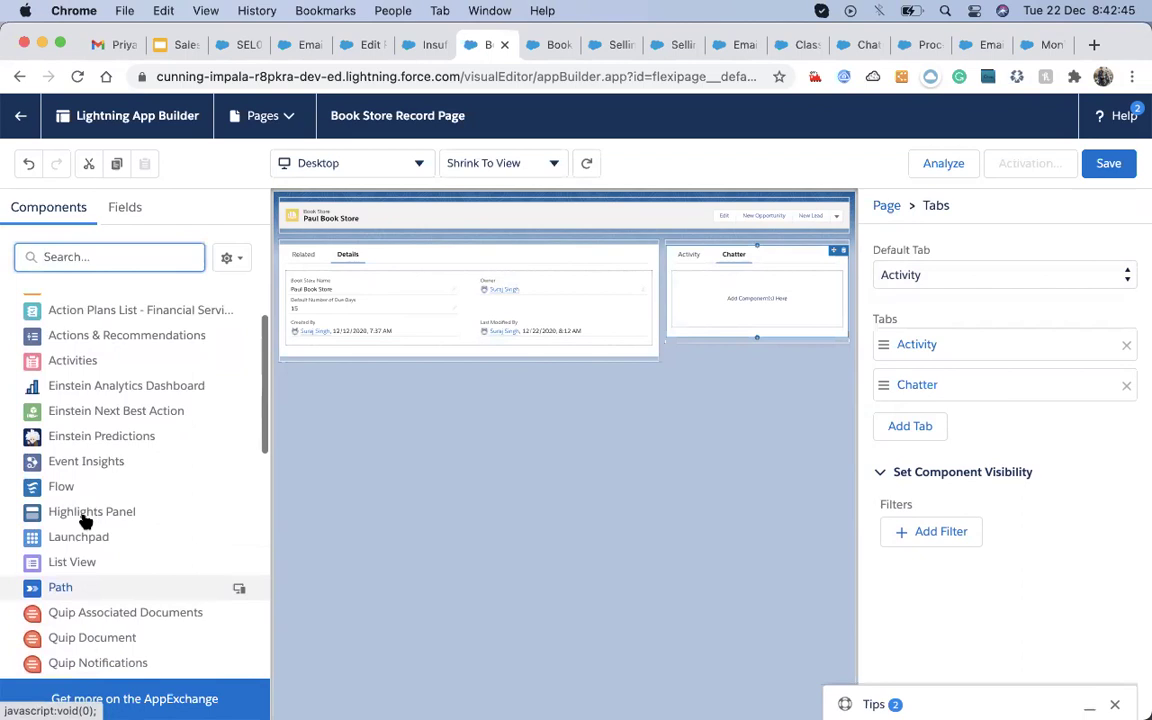
- Close the browser tabs holding the Insufficient Privileges Errors help article and the Flow Interview page layout editor
scroll(85, 521, down, 10)
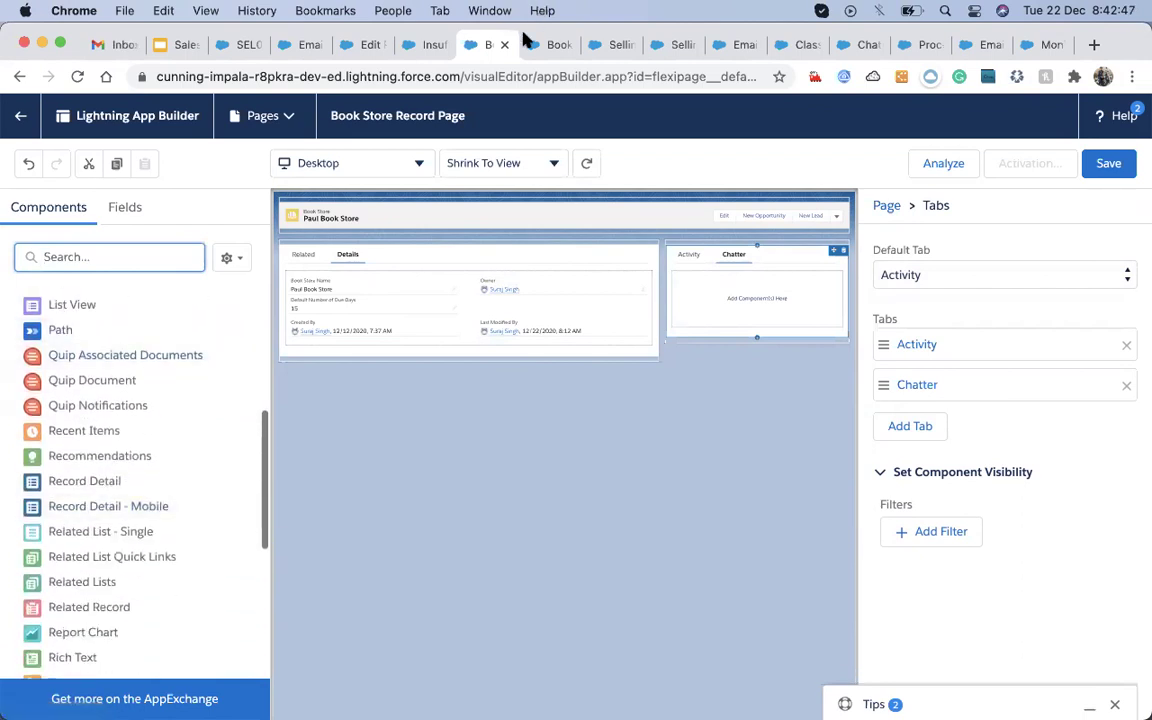
click(432, 45)
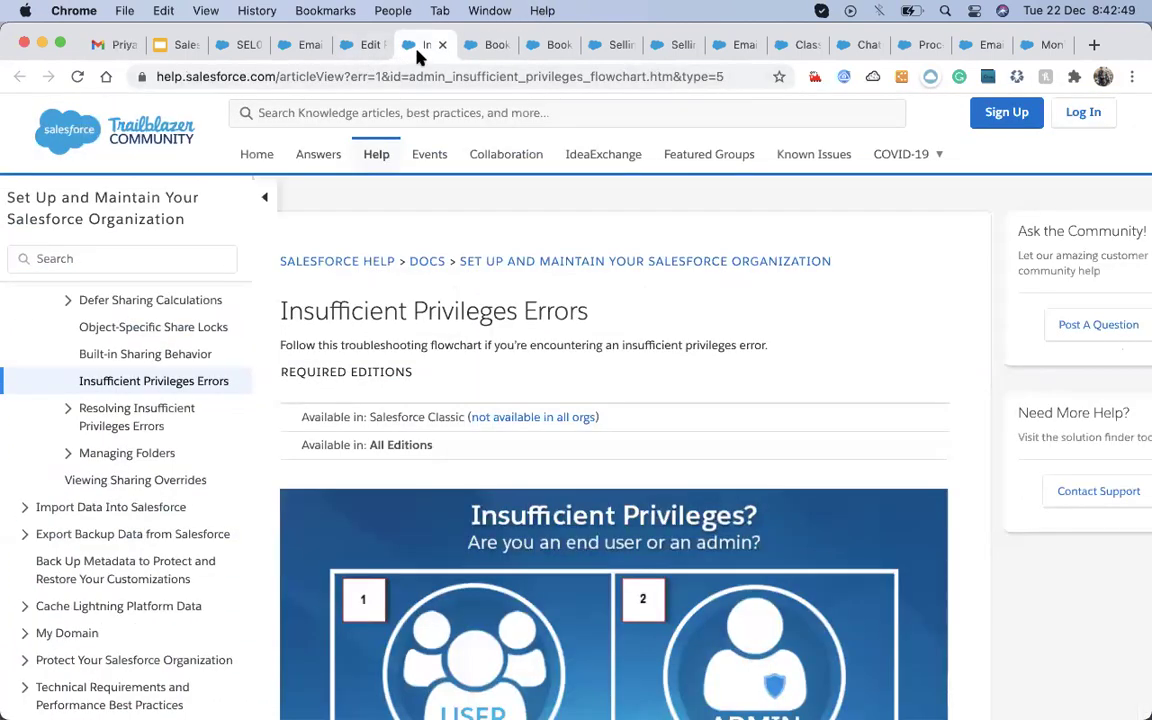
click(442, 45)
click(358, 50)
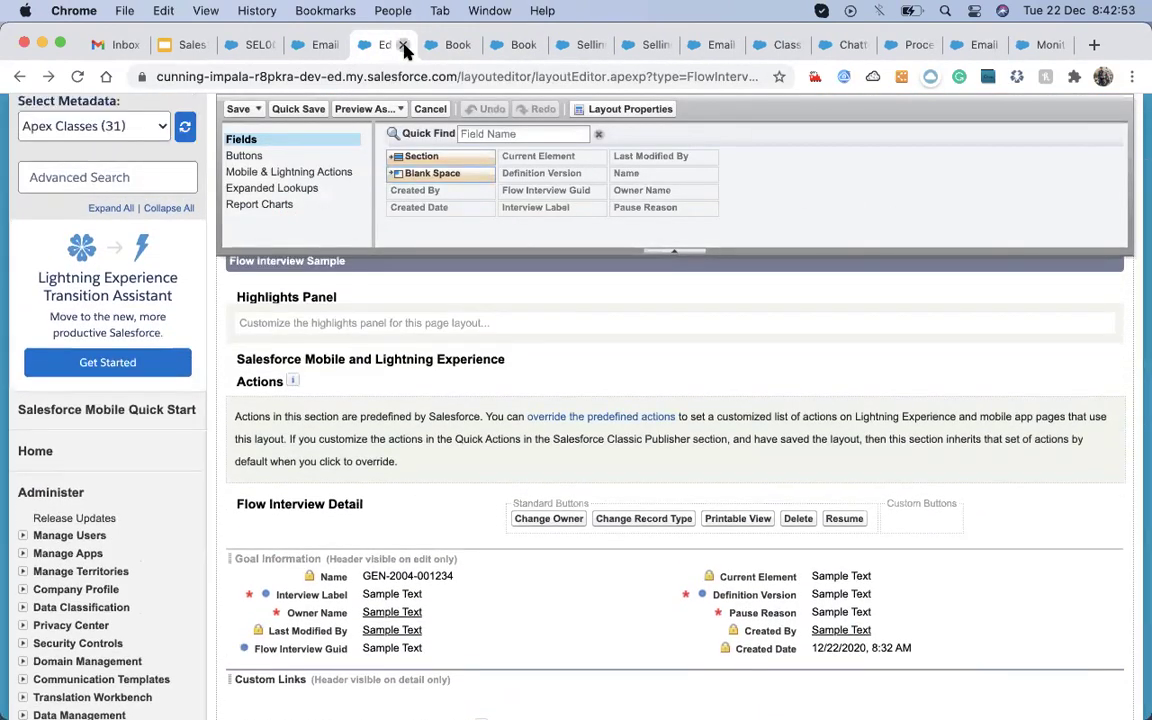
click(403, 46)
- Check the Book Store object's fields and relationships in Object Manager, and return to the object's details
click(446, 47)
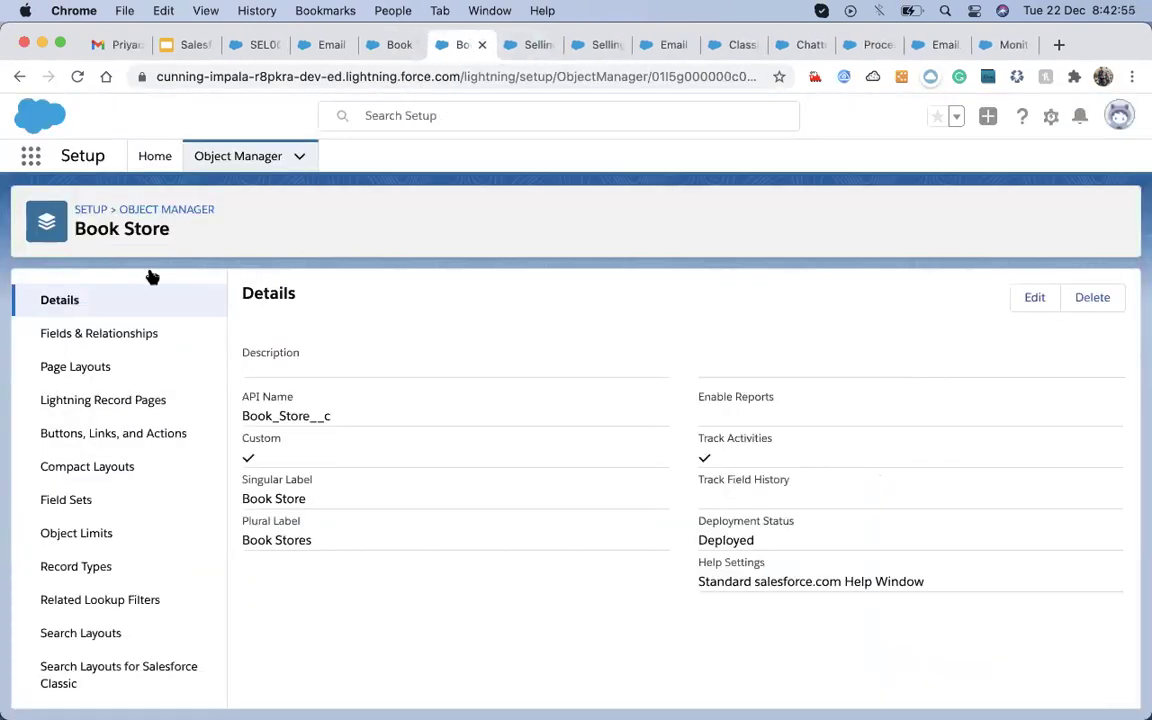
click(115, 336)
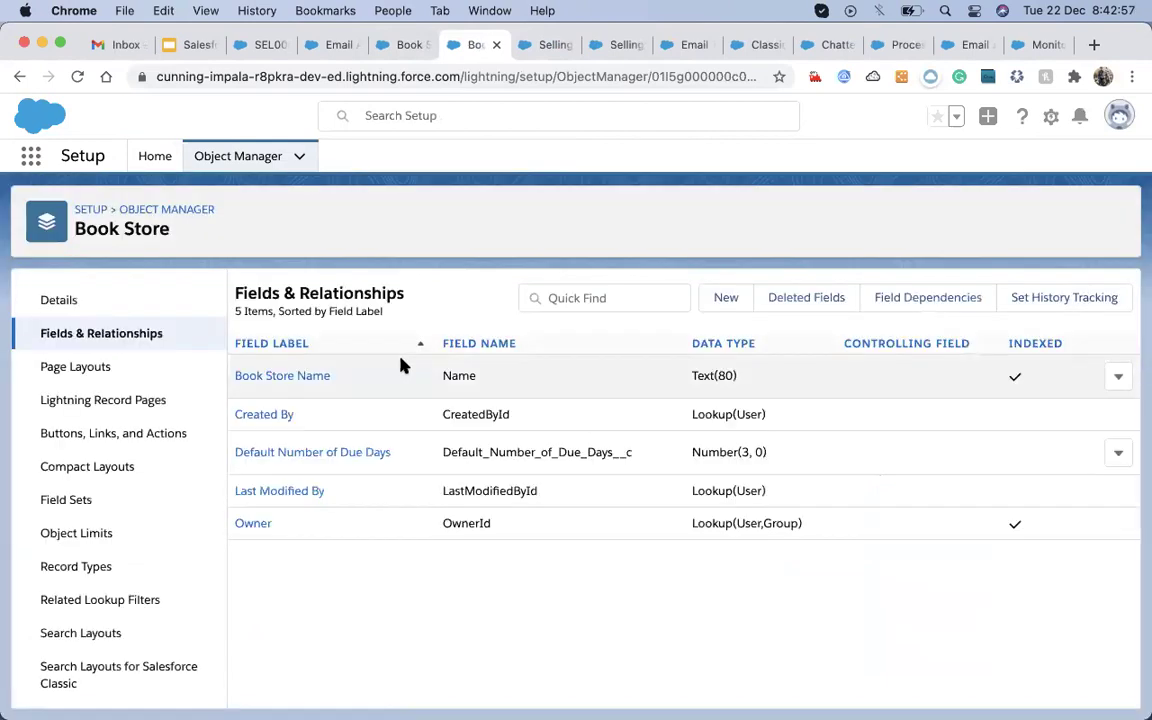
click(38, 305)
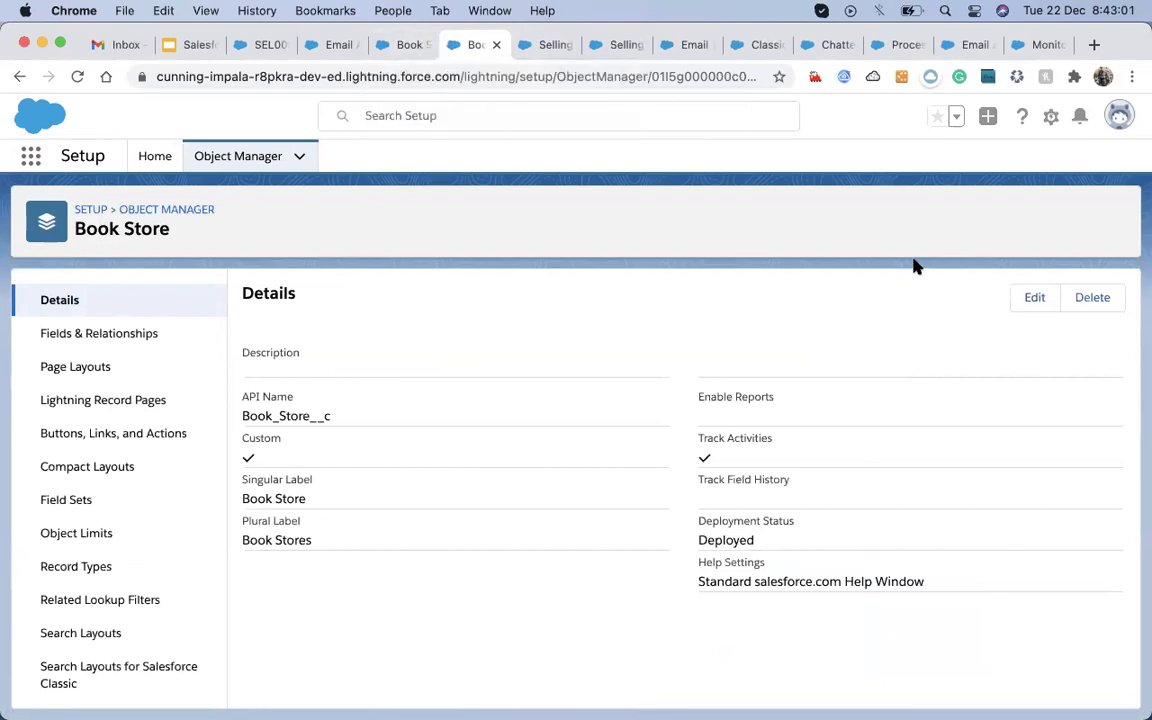
- Edit the Book Store object to enable Track Field History and save the object
click(1036, 300)
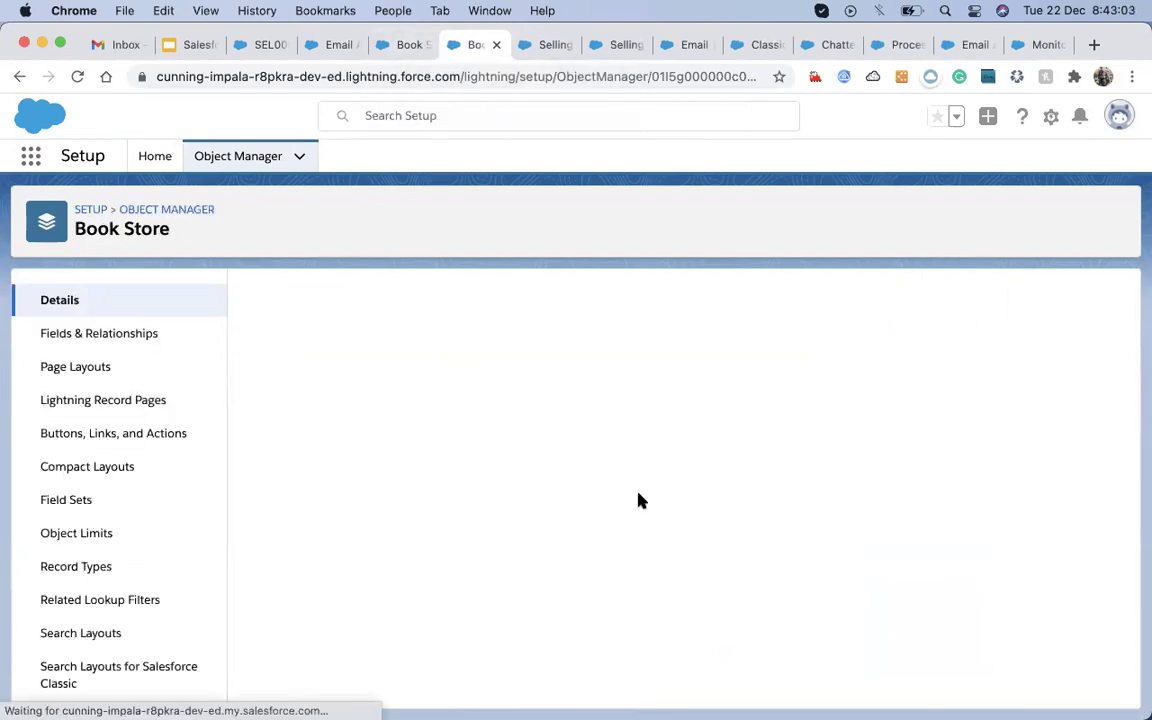
scroll(640, 500, down, 10)
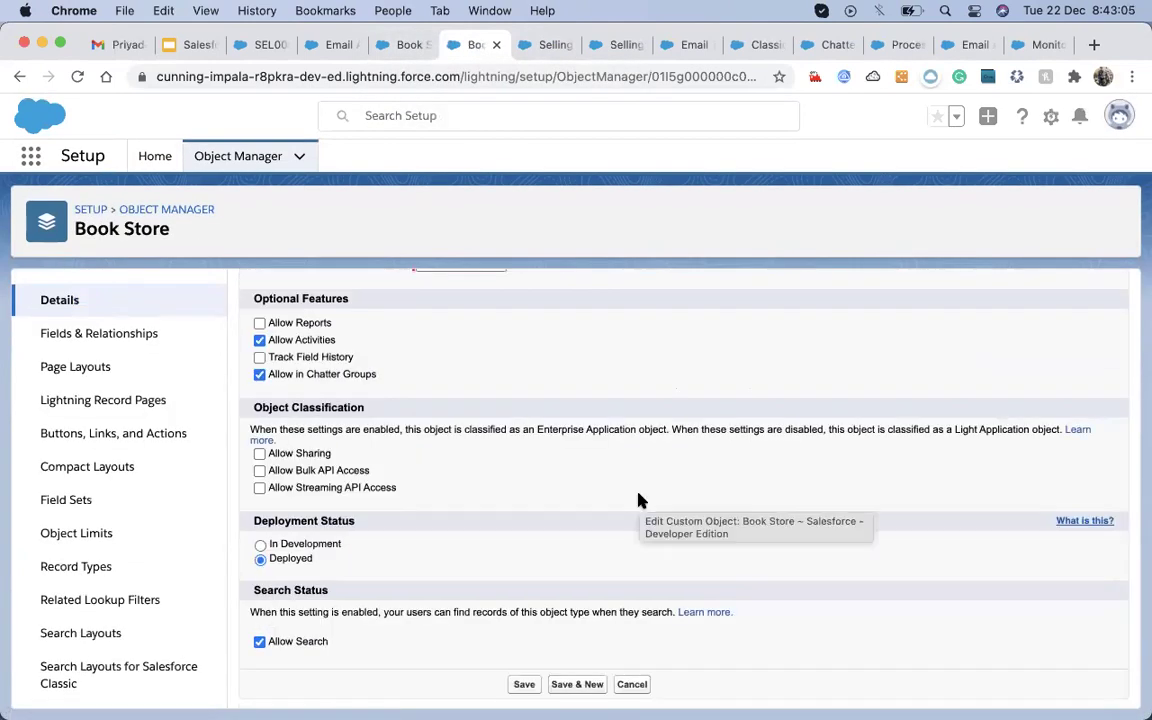
scroll(640, 500, up, 3)
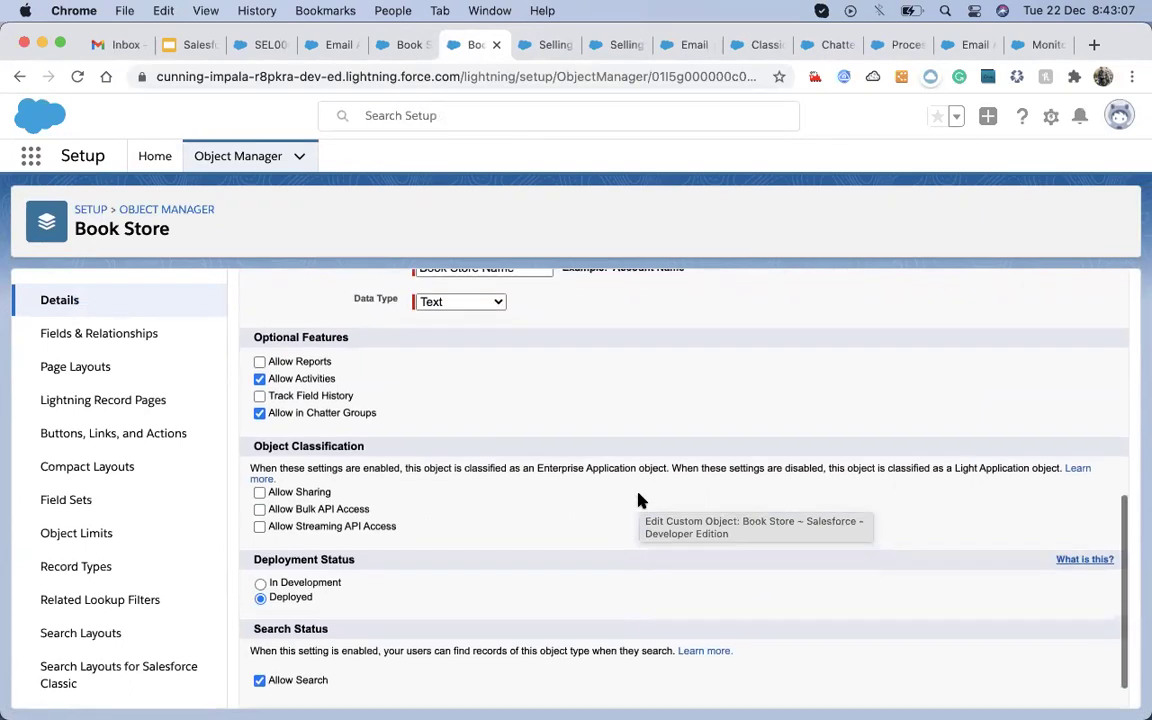
scroll(640, 500, up, 2)
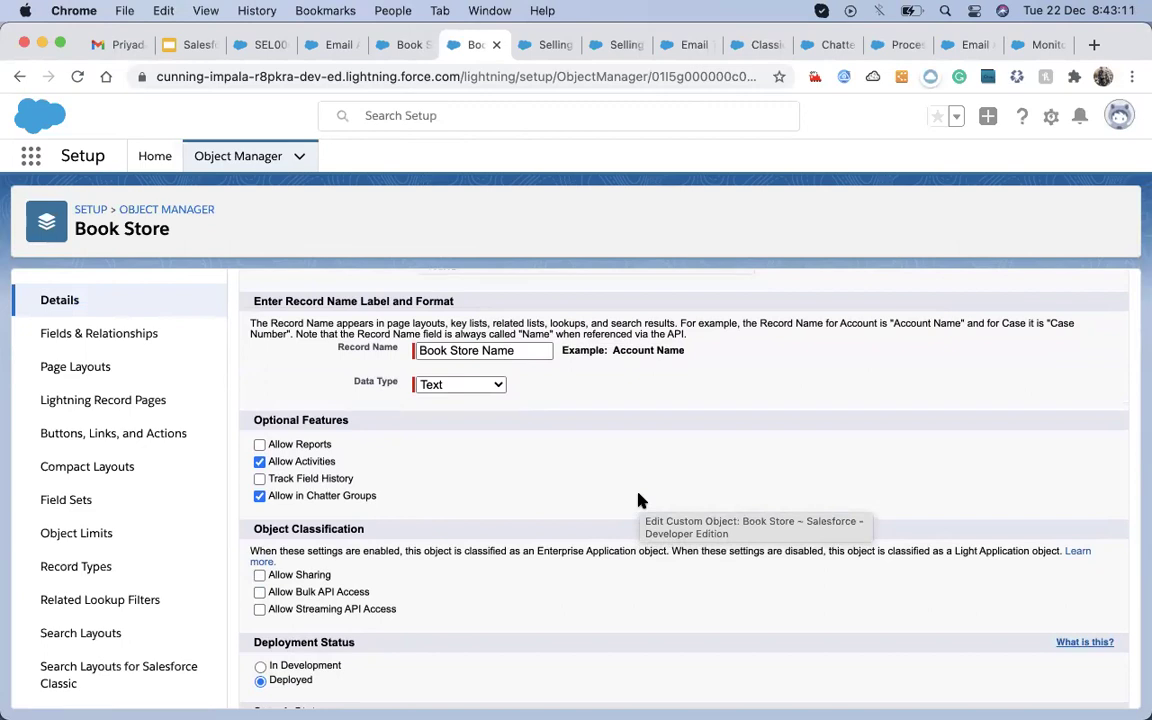
scroll(640, 500, up, 9)
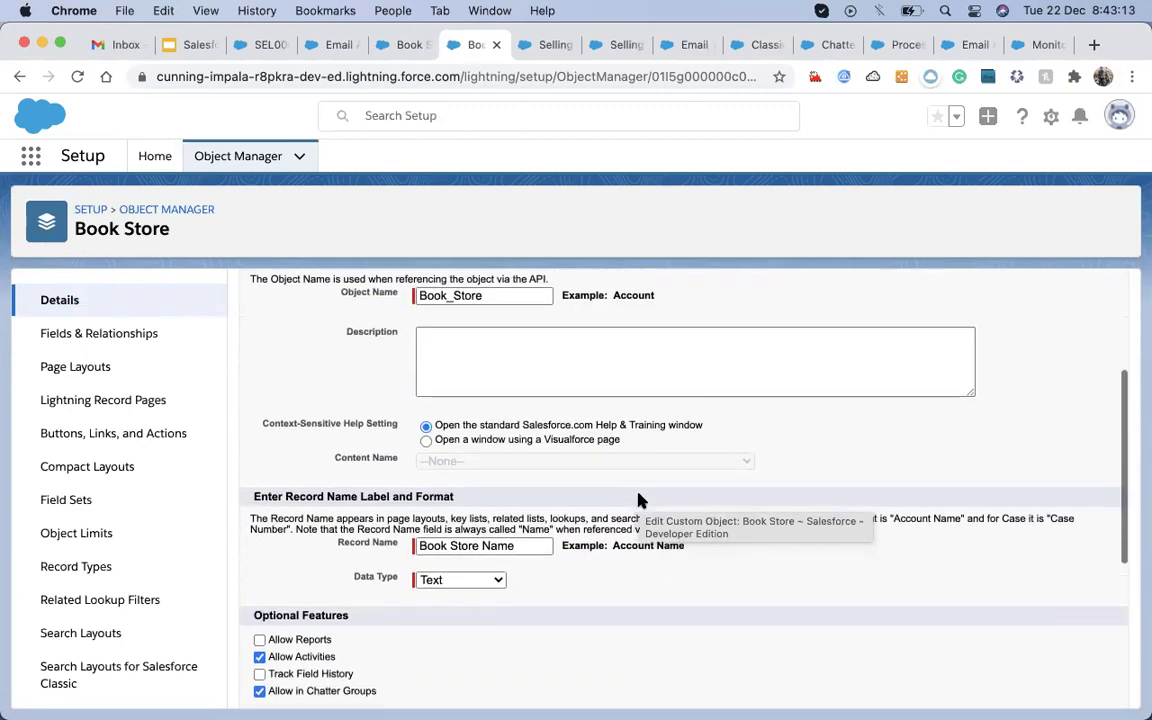
scroll(640, 500, down, 10)
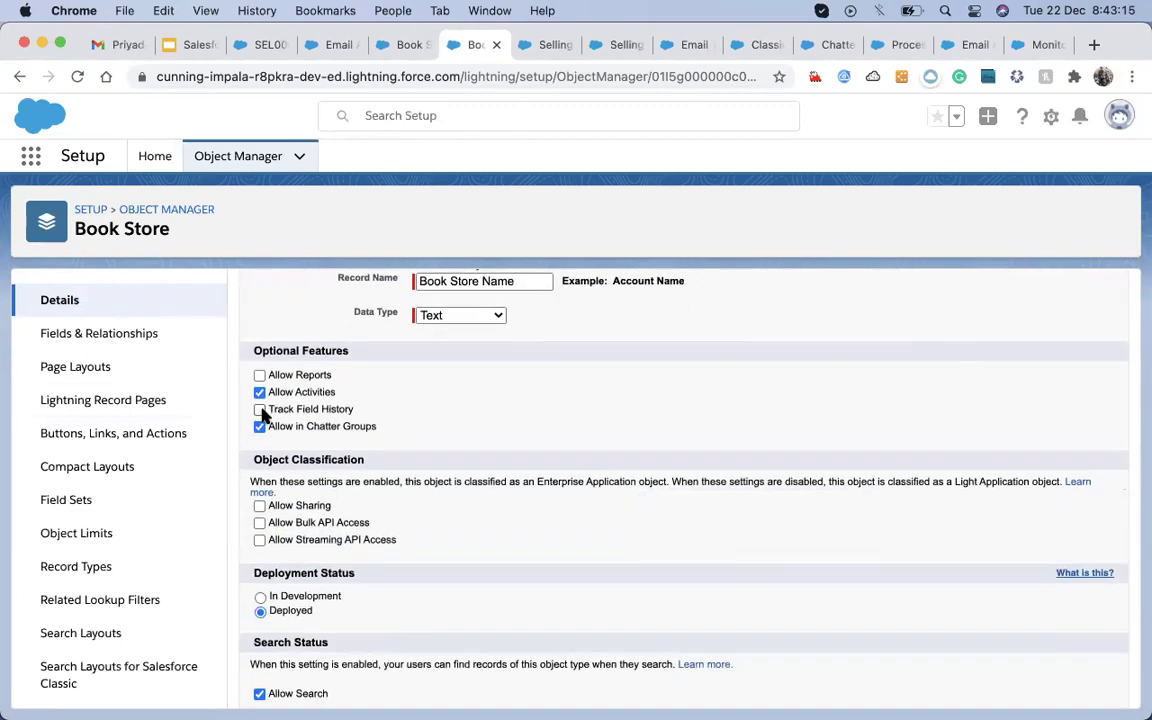
scroll(586, 608, down, 3)
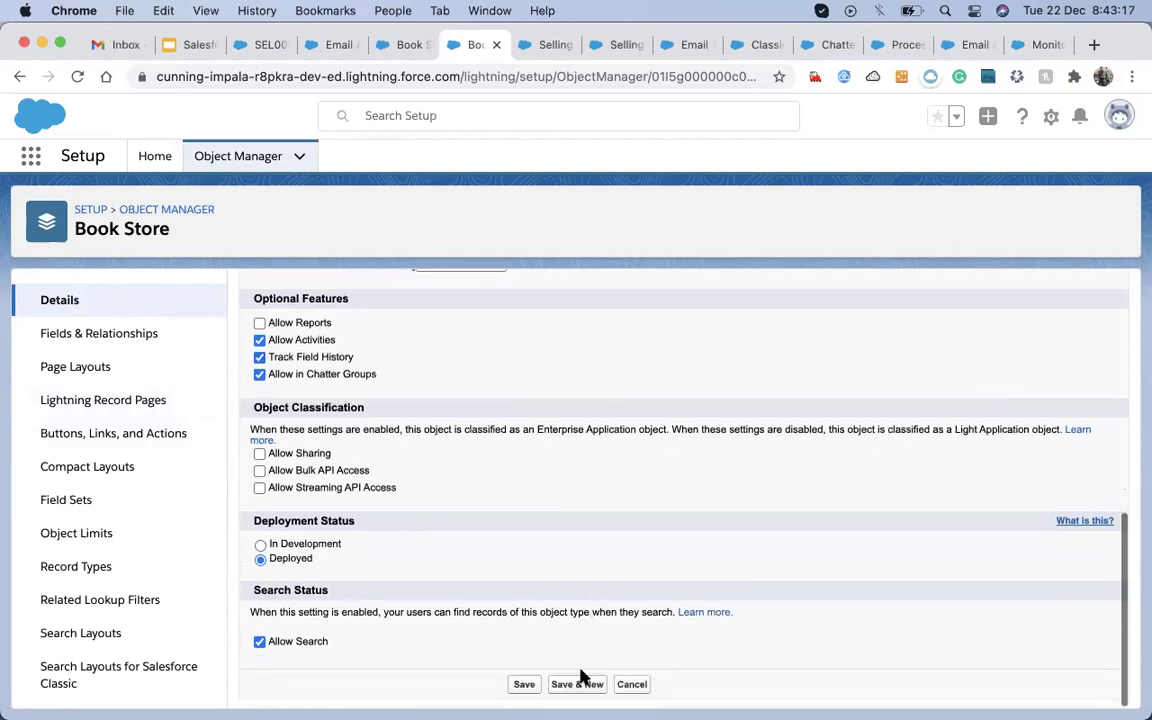
click(524, 686)
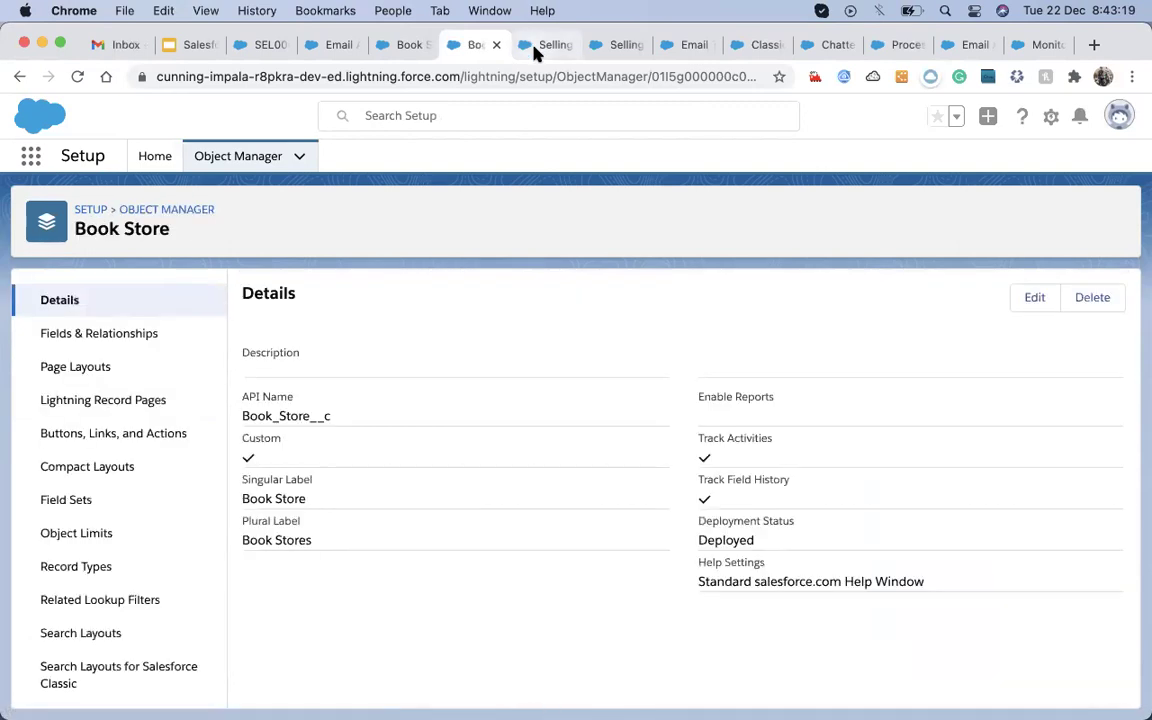
- Return to the Book Store Record Page in Lightning App Builder and reload the editor, discarding the unsaved changes
click(540, 44)
click(404, 44)
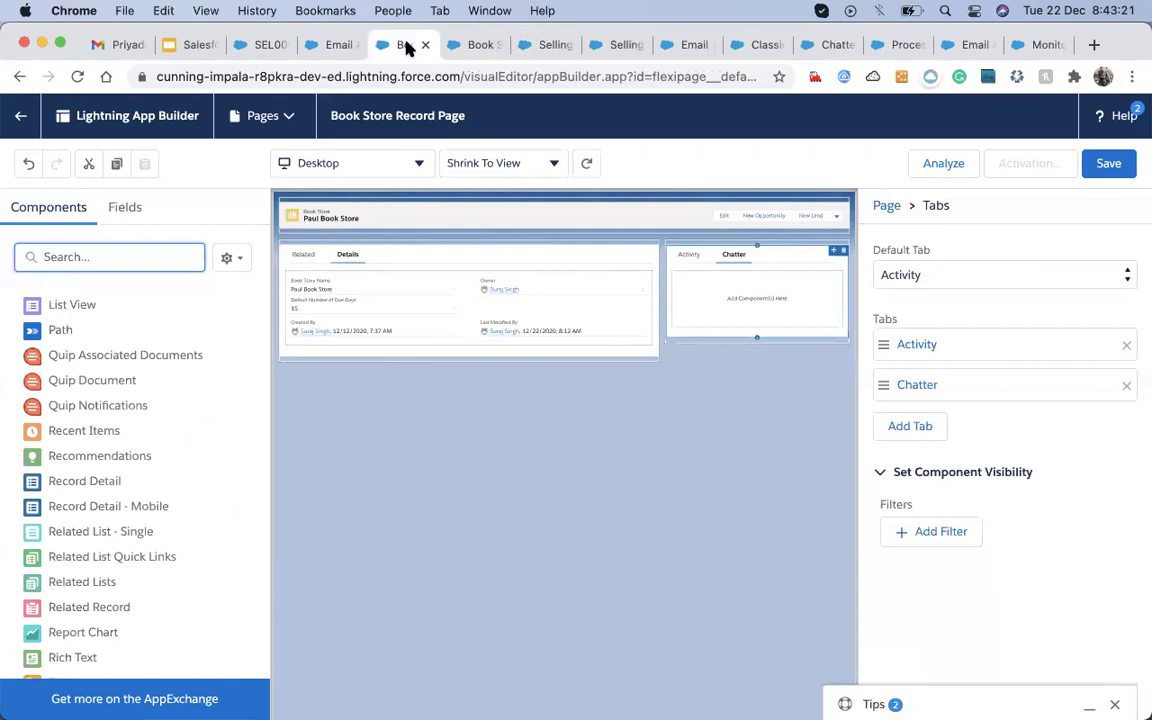
key(super+r)
click(644, 324)
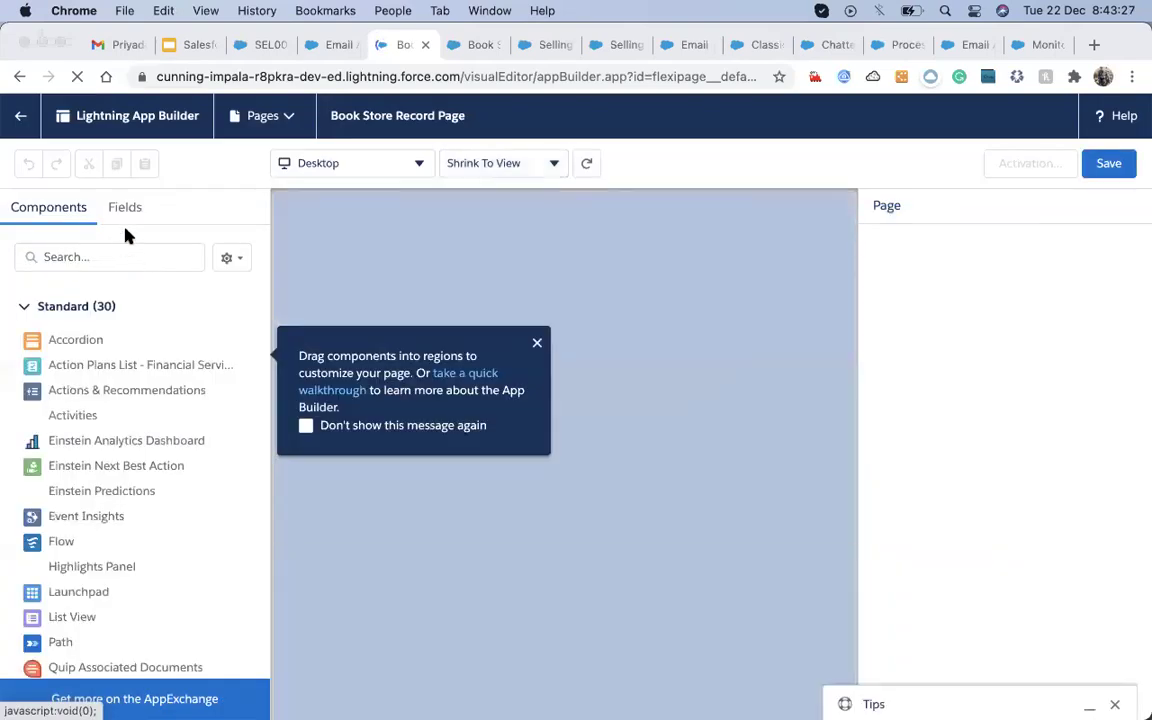
- Search the components for "cha", clear the search, dismiss the walkthrough tip, and look through the whole component list
click(103, 257)
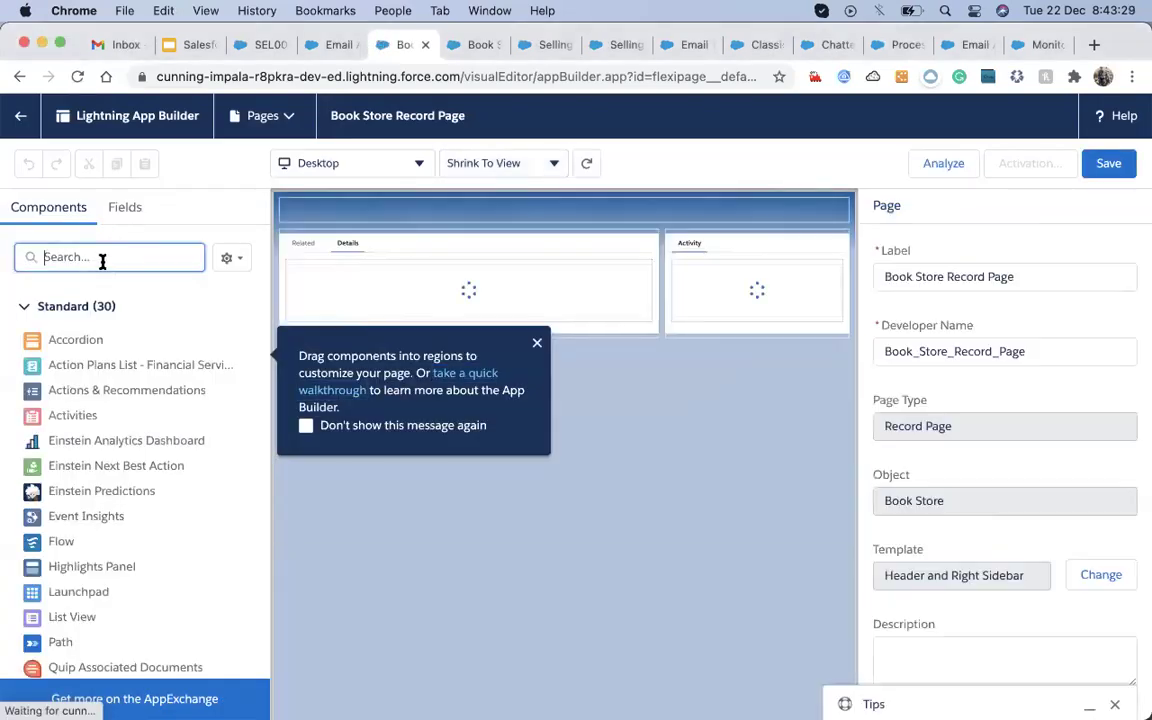
text(cha)
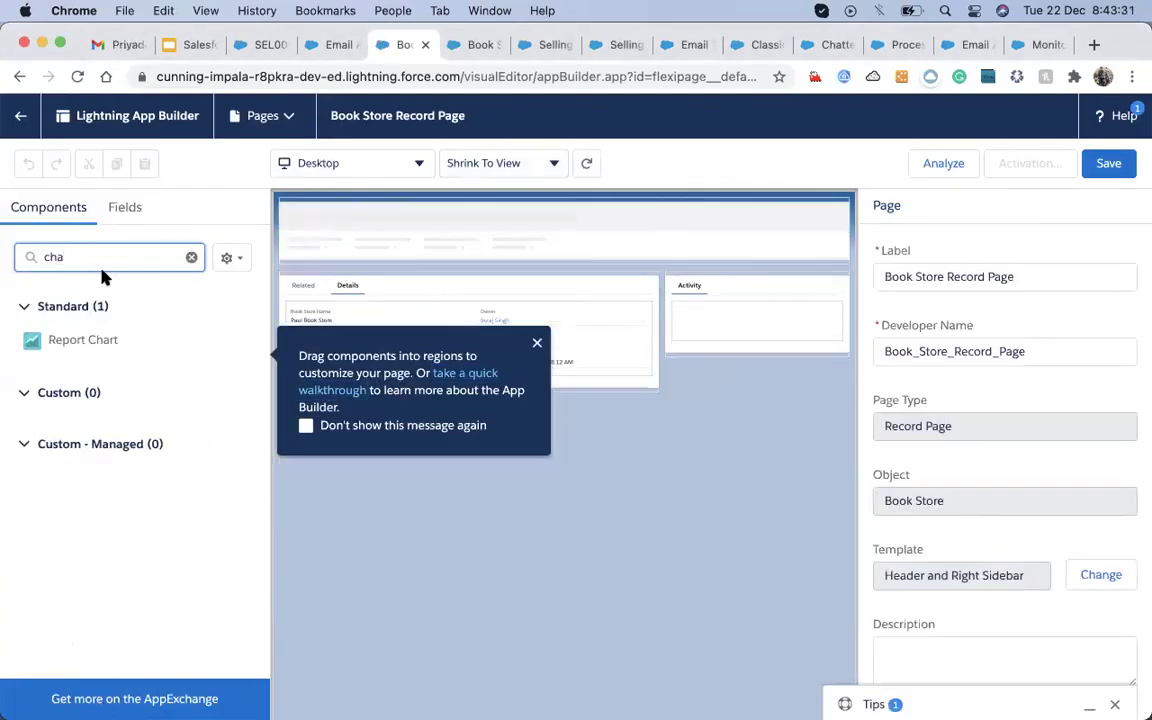
key(BackSpace)
key(BackSpace)
key(BackSpace)
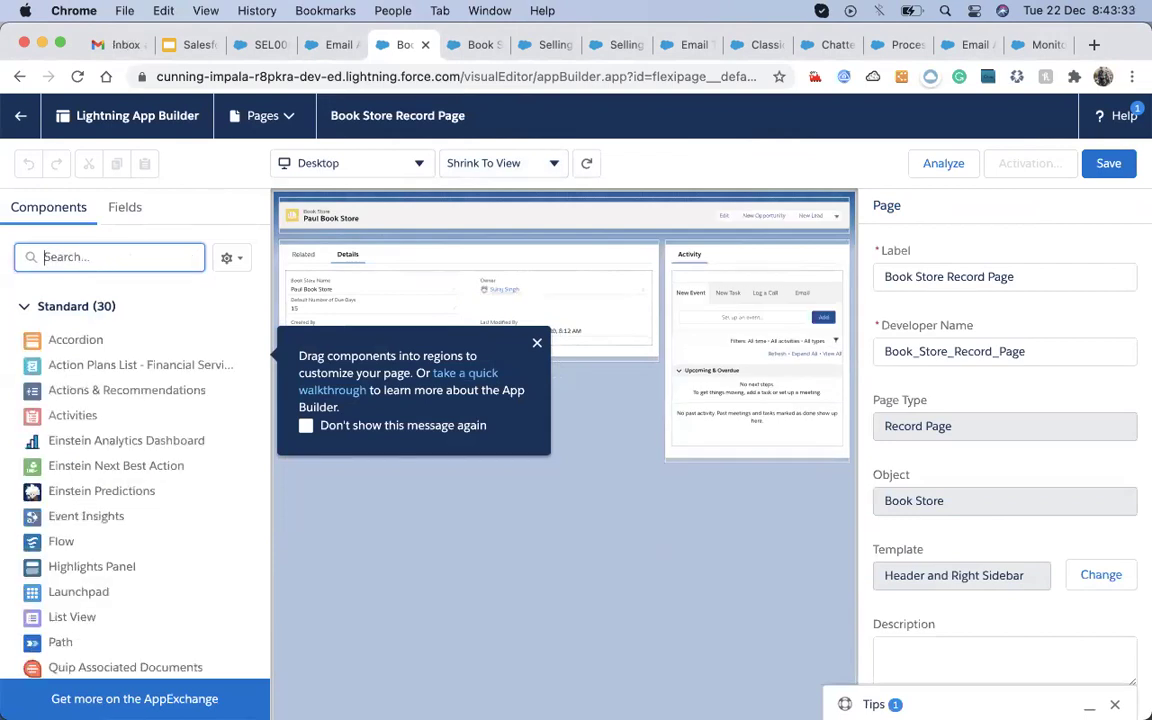
click(537, 342)
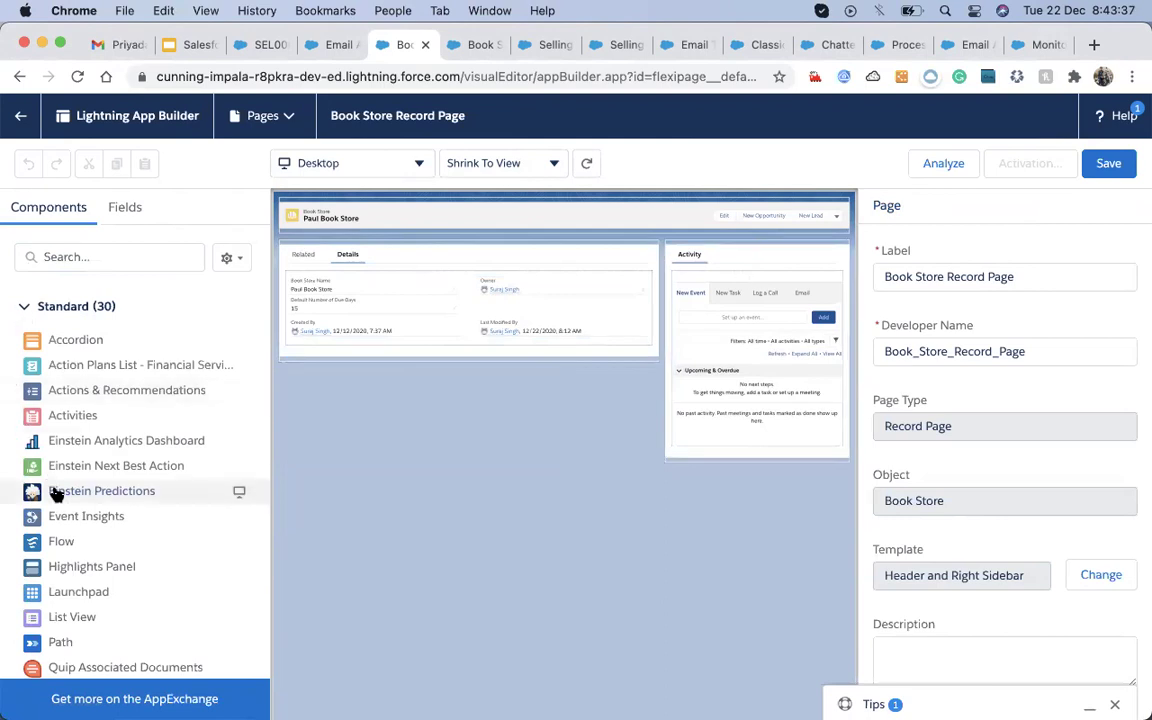
scroll(51, 489, down, 10)
scroll(54, 490, up, 15)
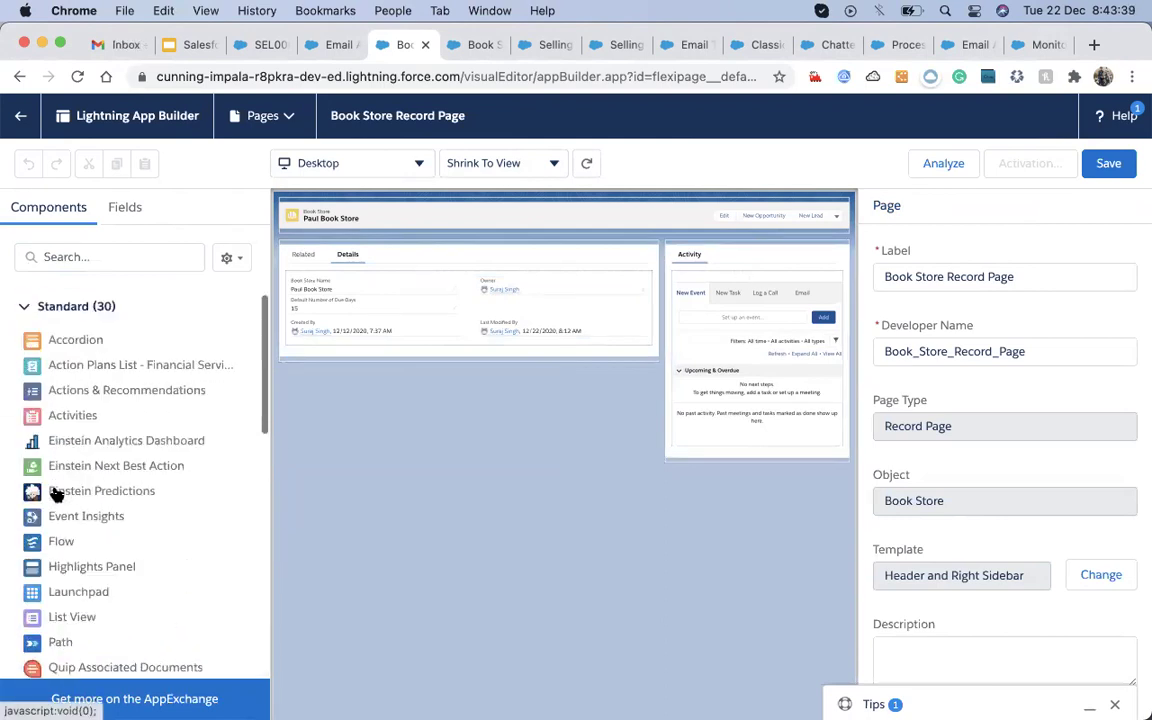
- Inspect the Record Detail component and both Tabs components on the page, and recheck the component list for a Chatter component
click(508, 327)
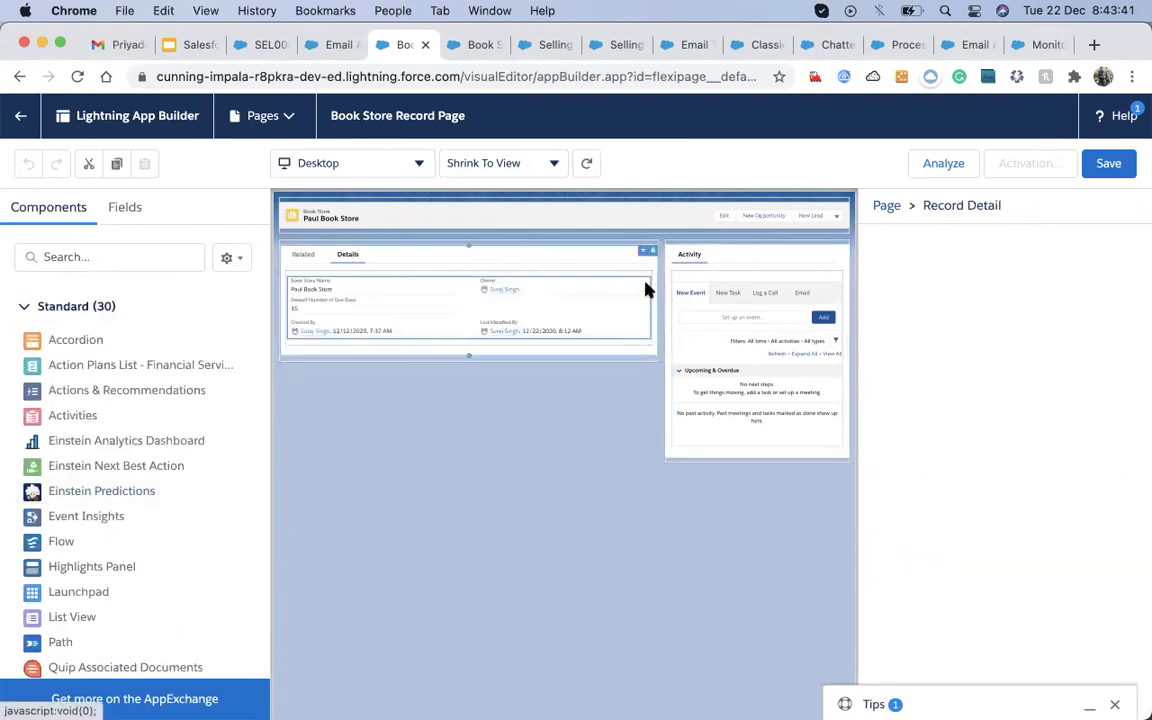
click(551, 262)
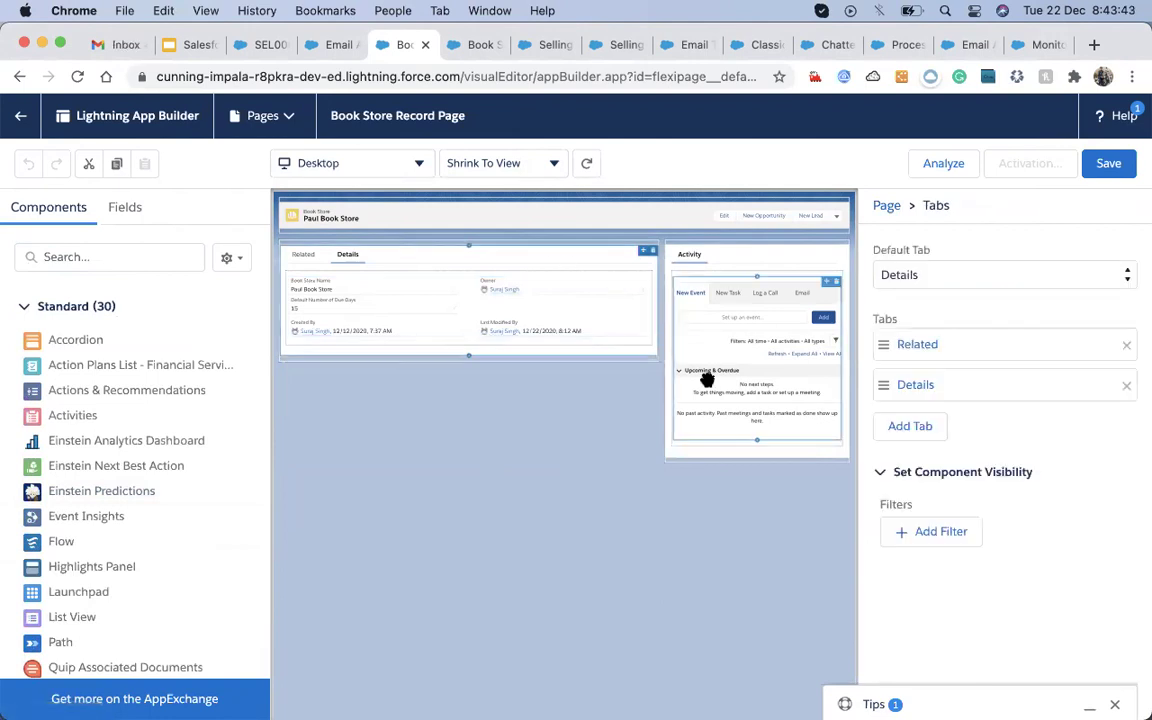
click(728, 259)
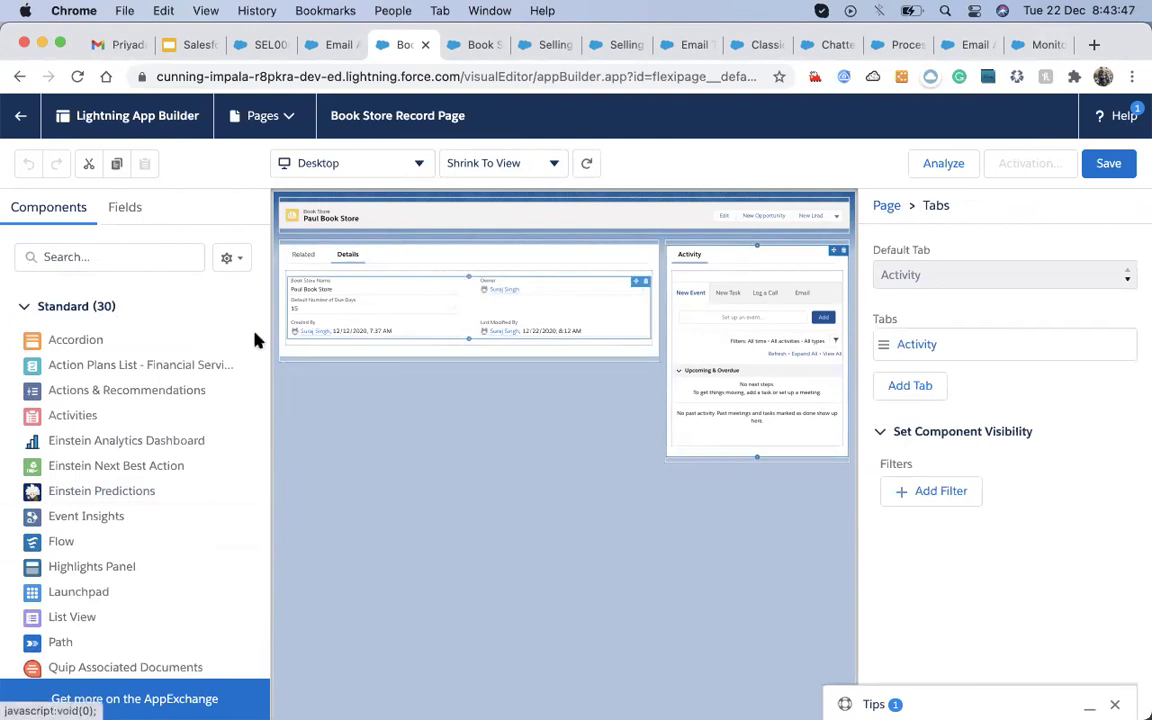
scroll(172, 527, down, 5)
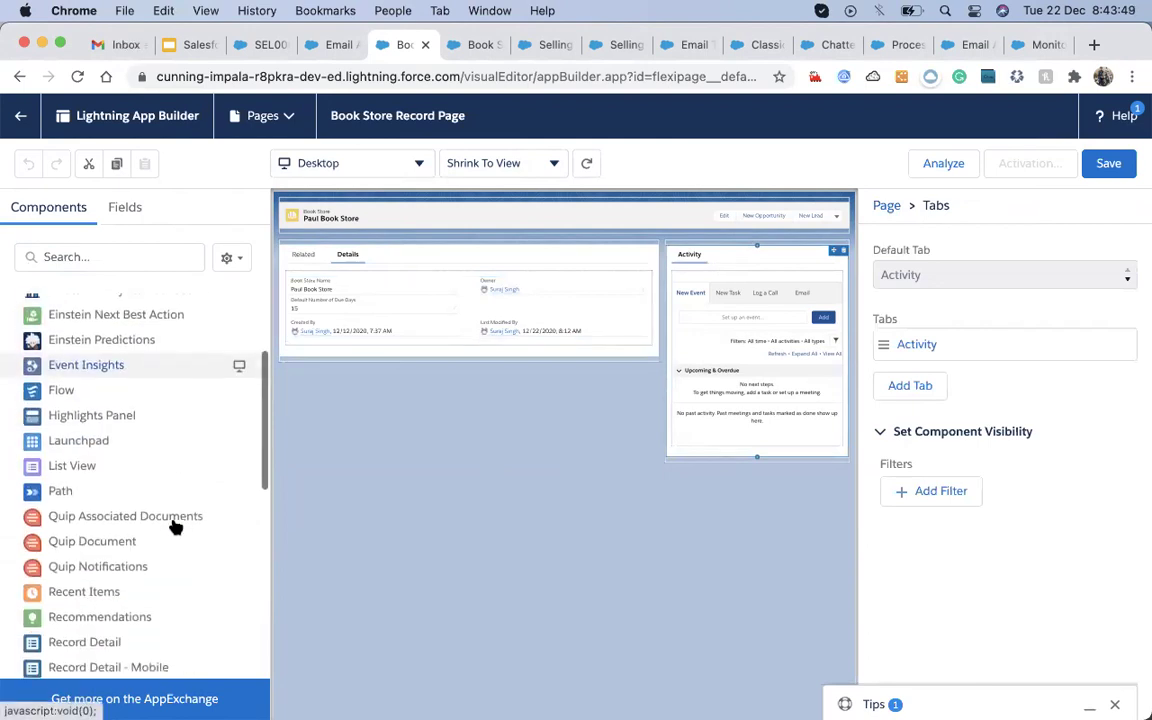
scroll(172, 524, down, 7)
scroll(172, 524, up, 8)
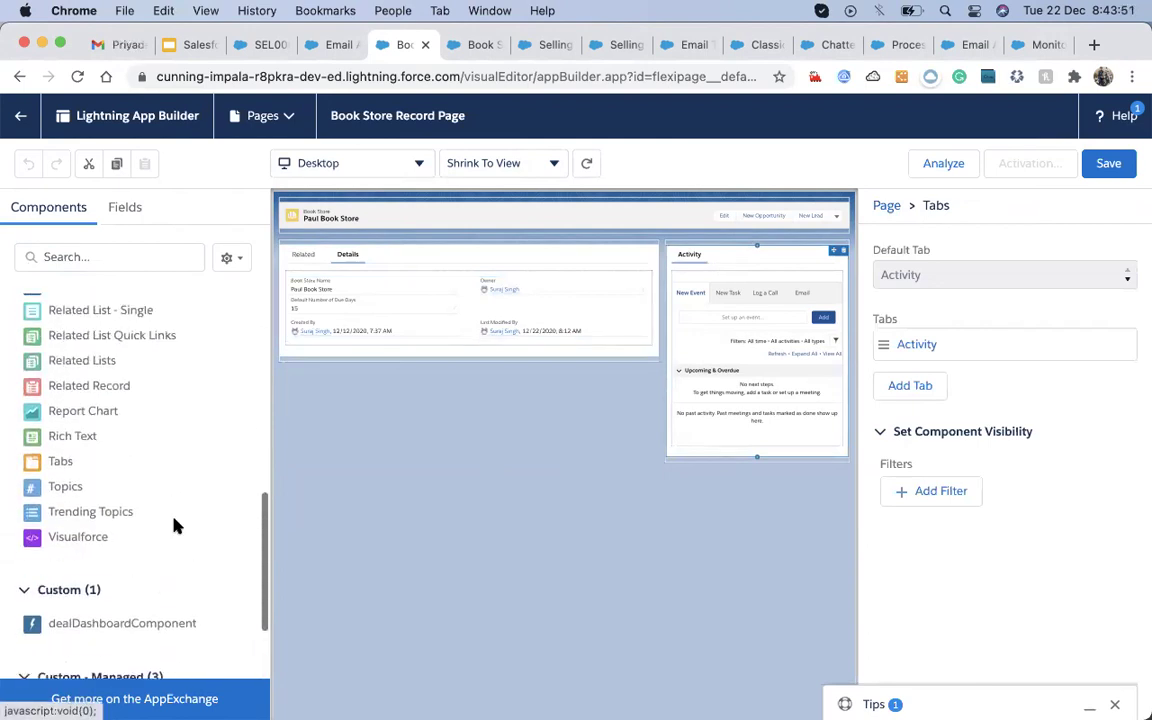
scroll(175, 527, up, 5)
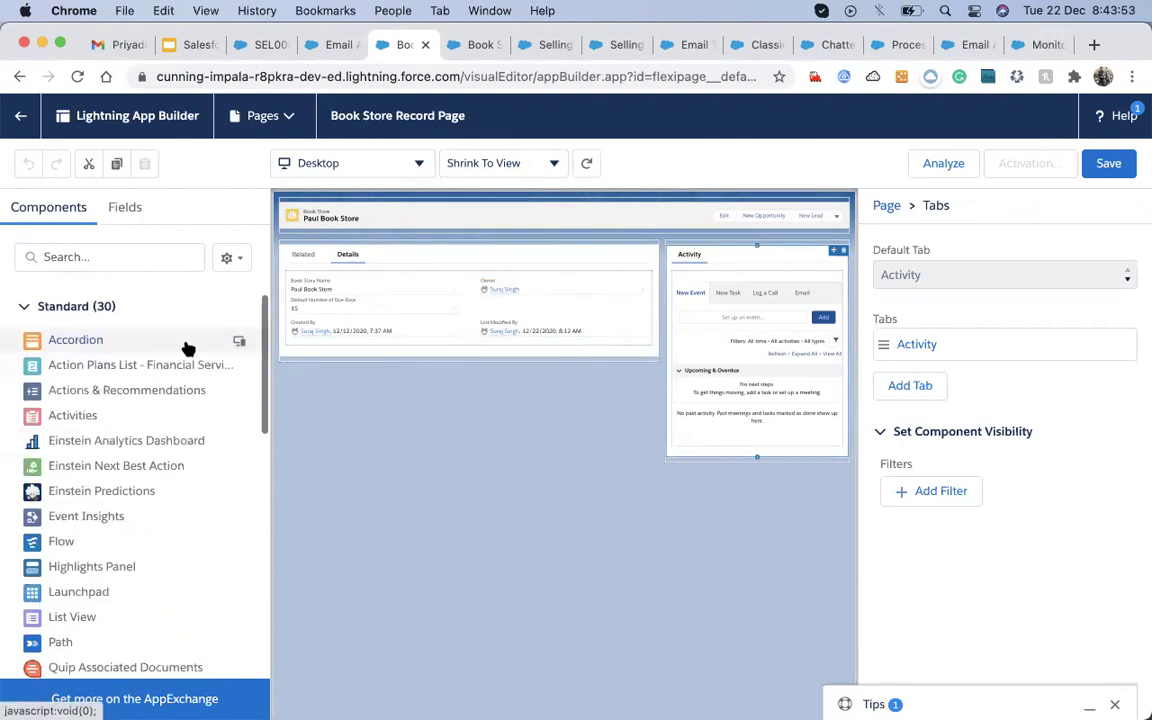
- Reload the record page editor once more, dismiss the walkthrough tip, and look through the standard components for Chatter
key(super+r)
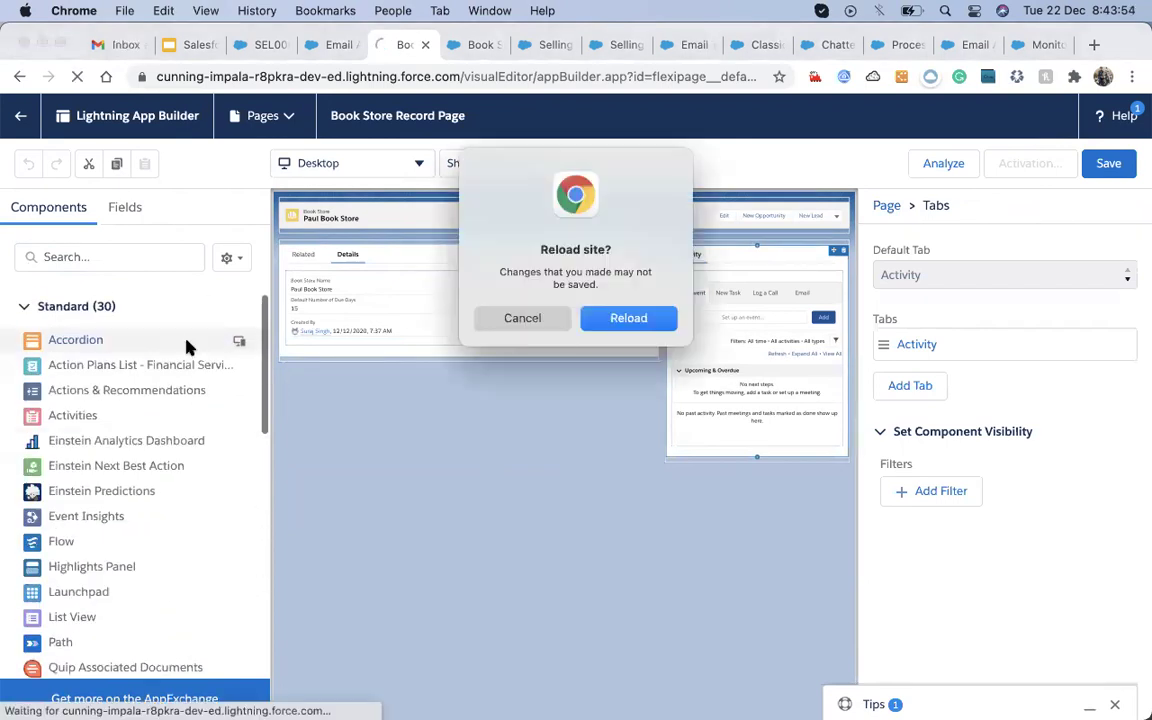
click(612, 317)
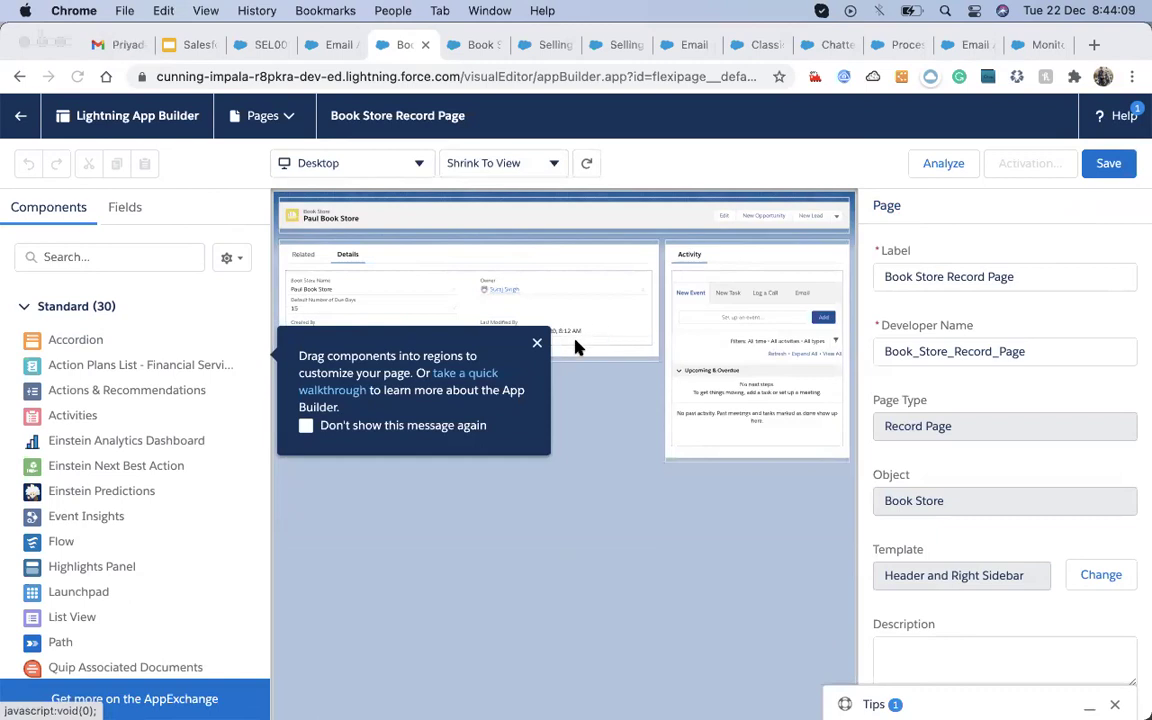
click(538, 344)
click(537, 344)
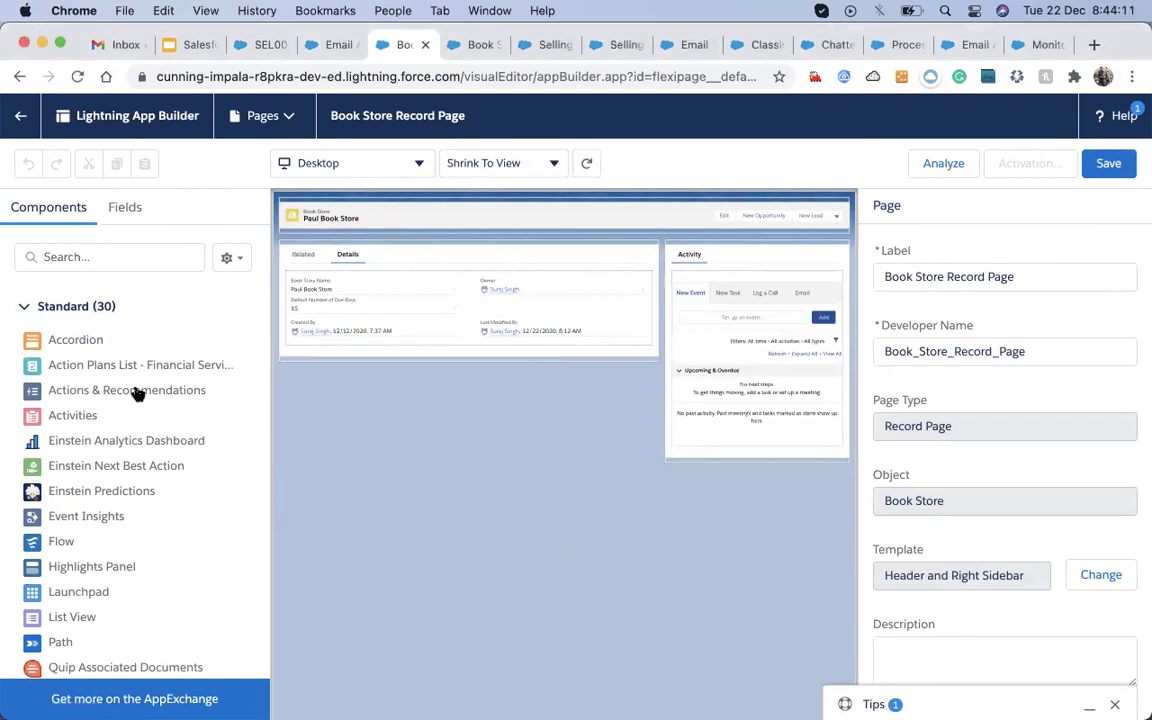
scroll(166, 572, down, 3)
scroll(166, 572, down, 8)
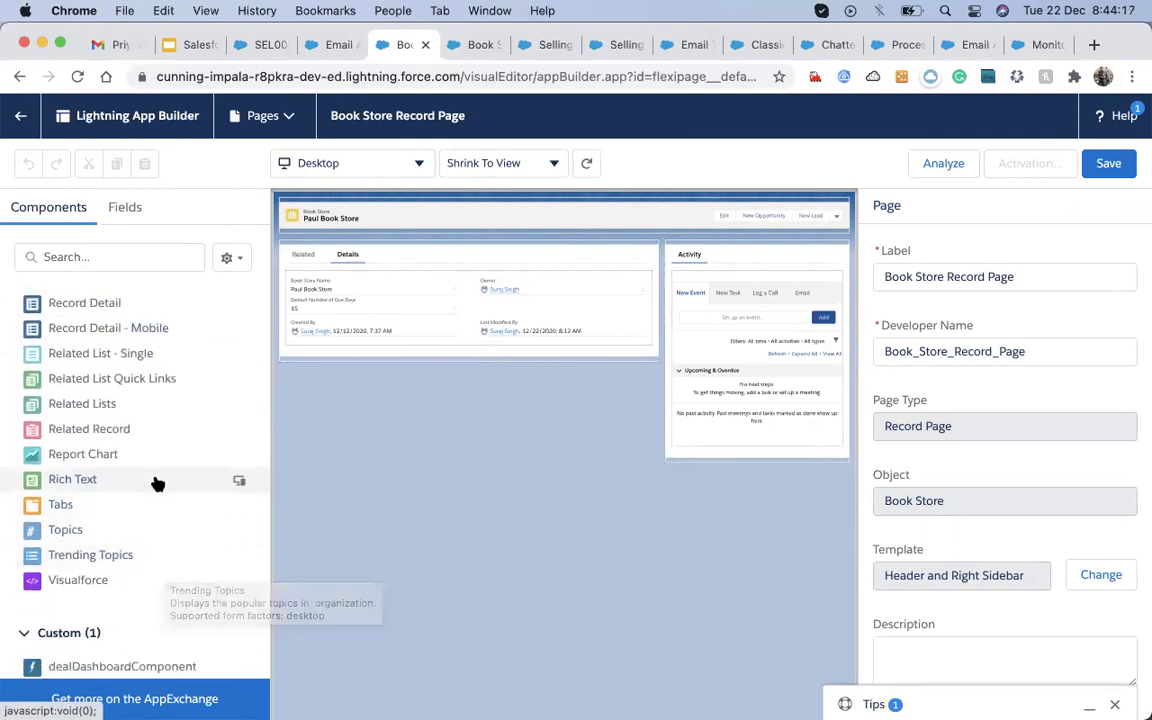
scroll(163, 466, up, 1)
scroll(163, 466, up, 5)
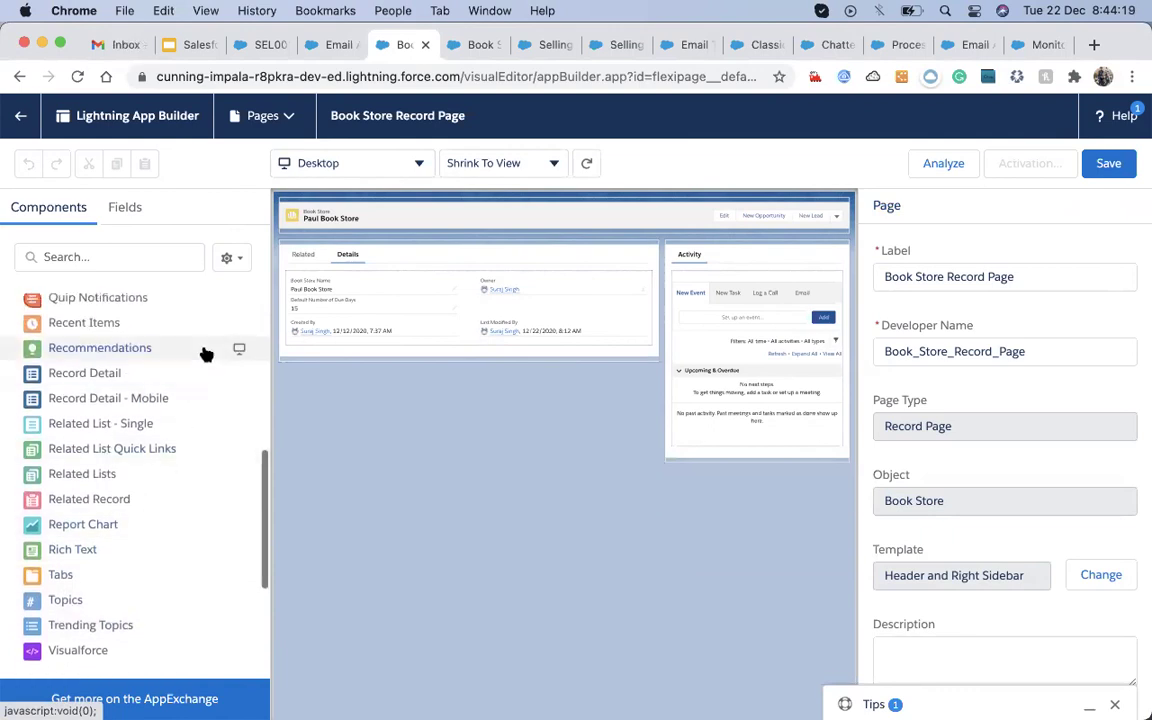
- Check the Paused Flow Interviews page and the record page editor, and return to the Book Store object's details
click(333, 44)
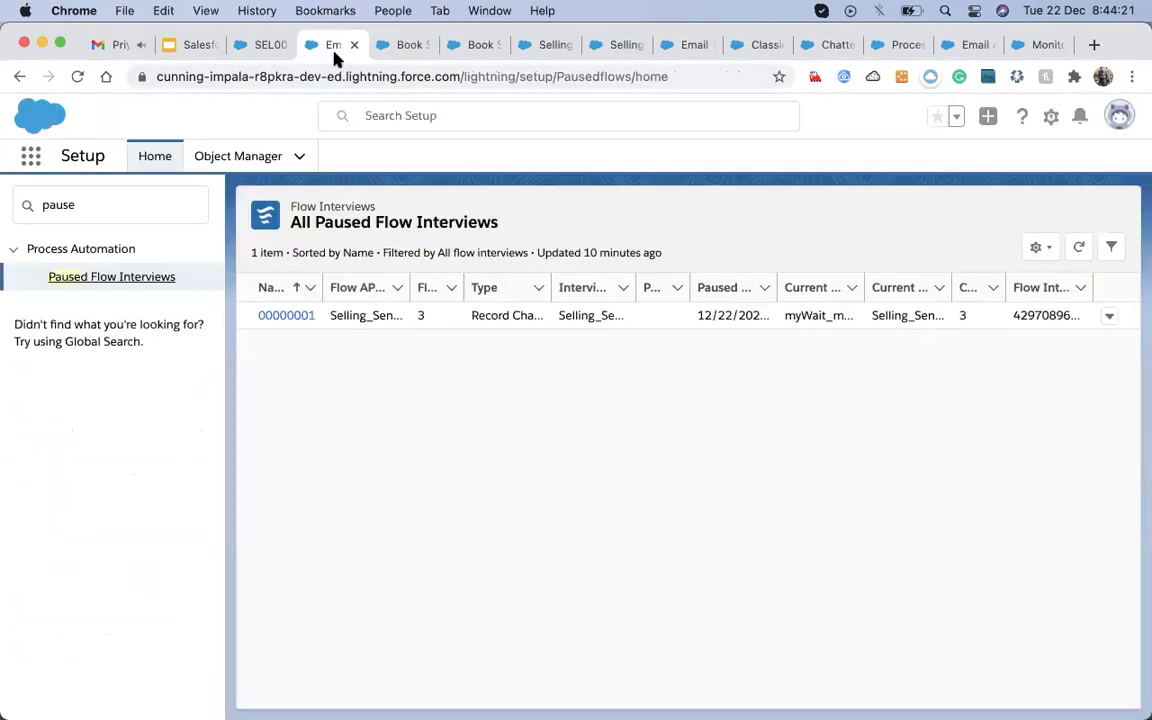
click(395, 45)
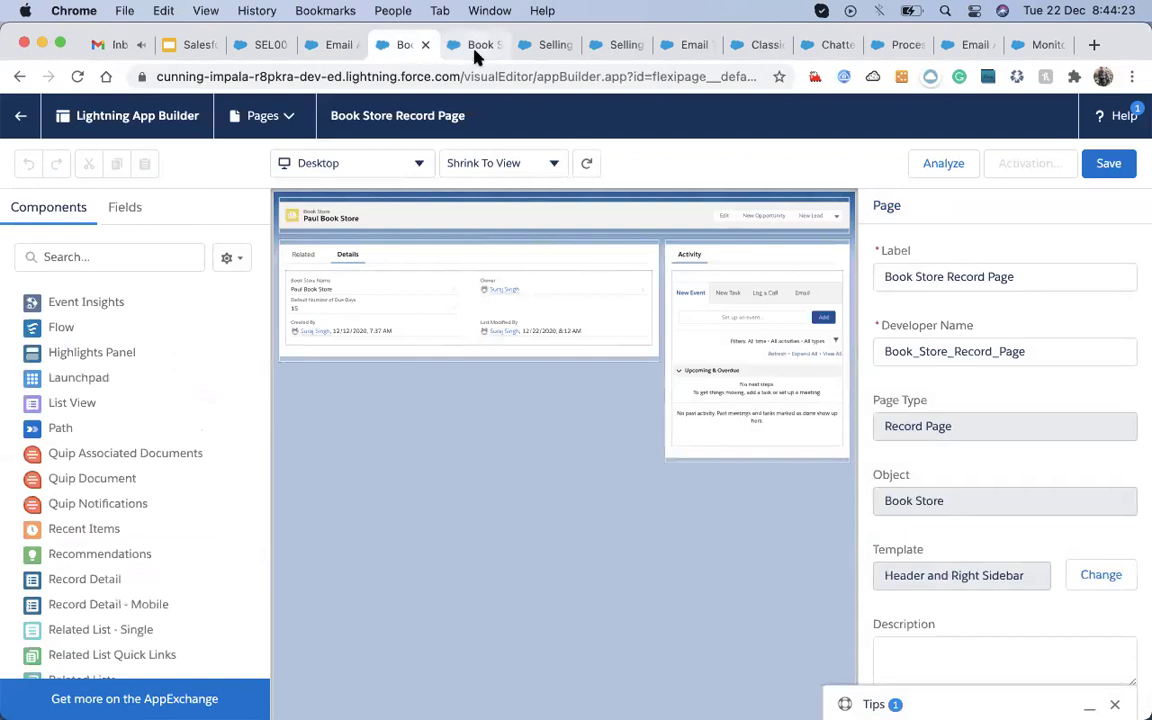
click(476, 47)
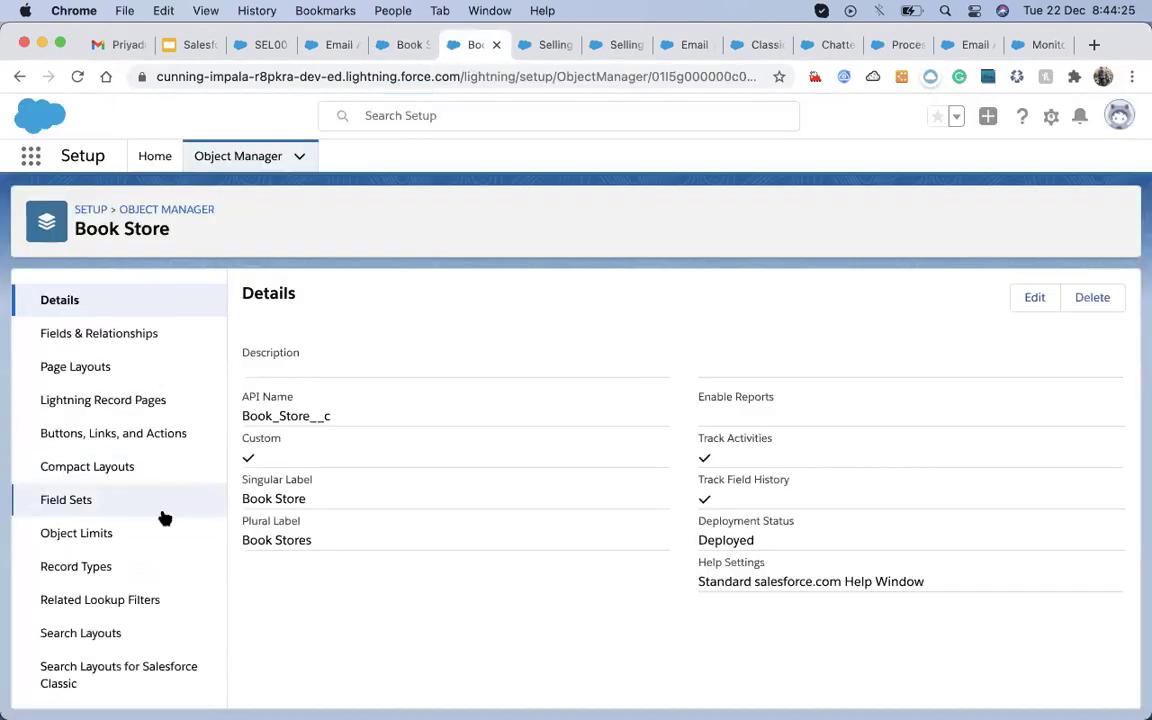
- Look through the Book Store object's setup sections and the record page editor's available fields and components for a Chatter option
scroll(160, 514, down, 2)
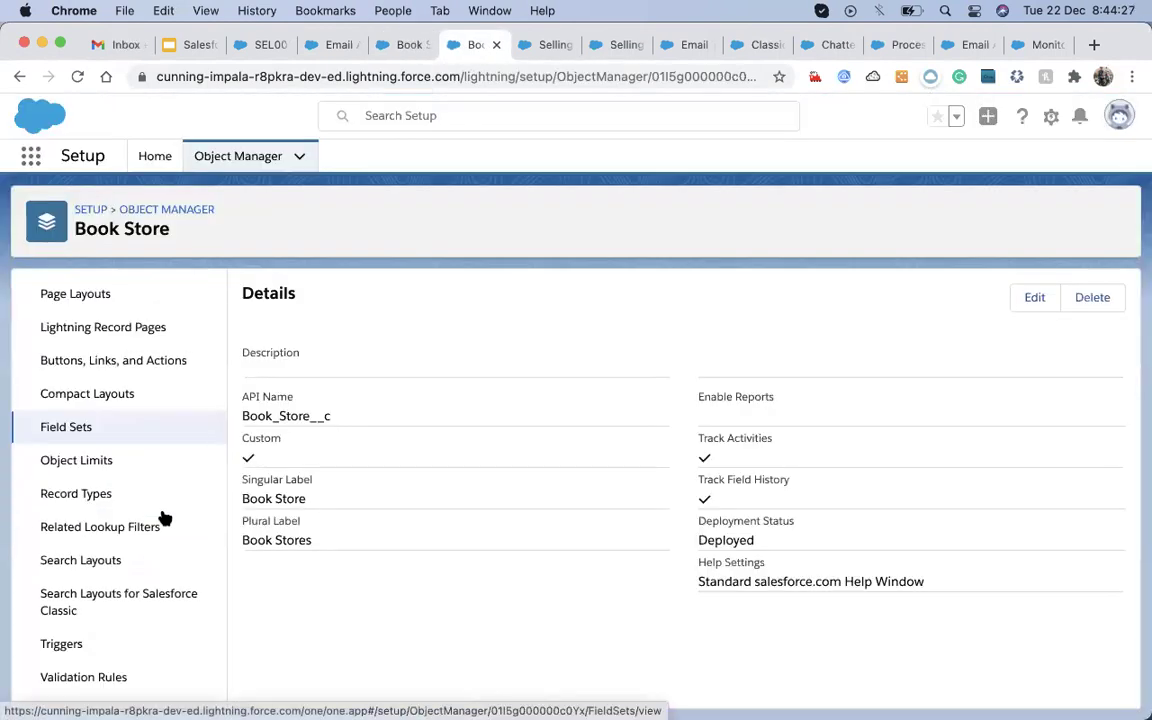
scroll(162, 517, up, 2)
click(398, 47)
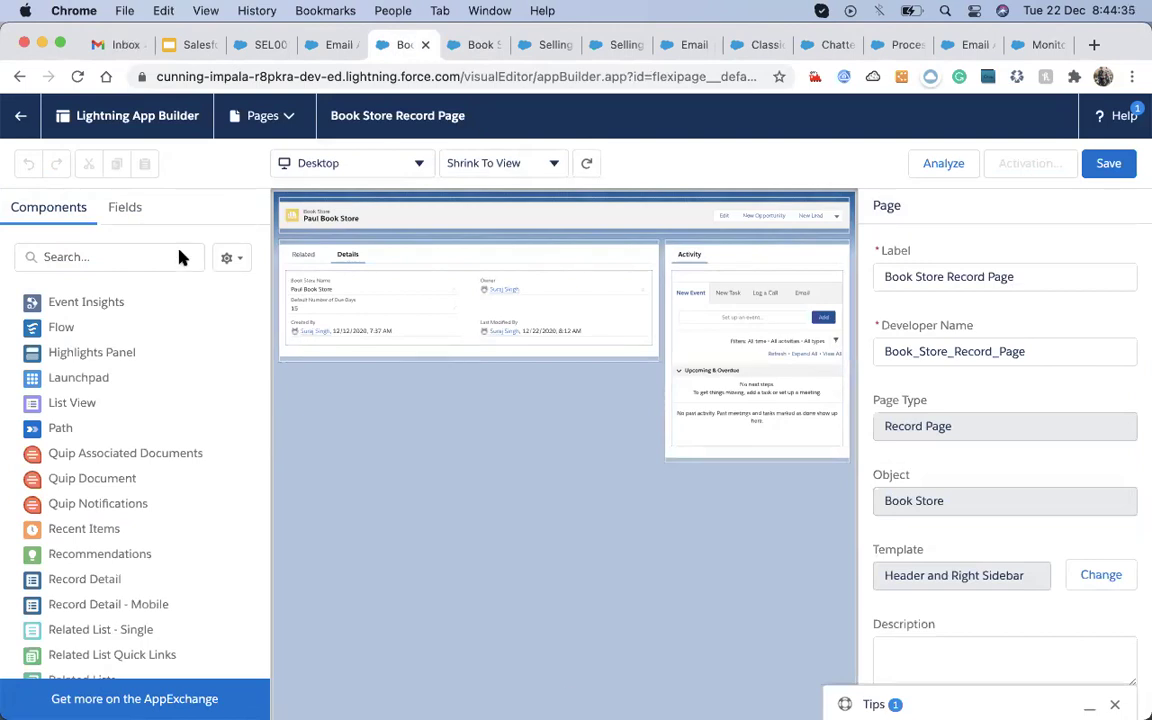
click(128, 212)
scroll(61, 395, down, 1)
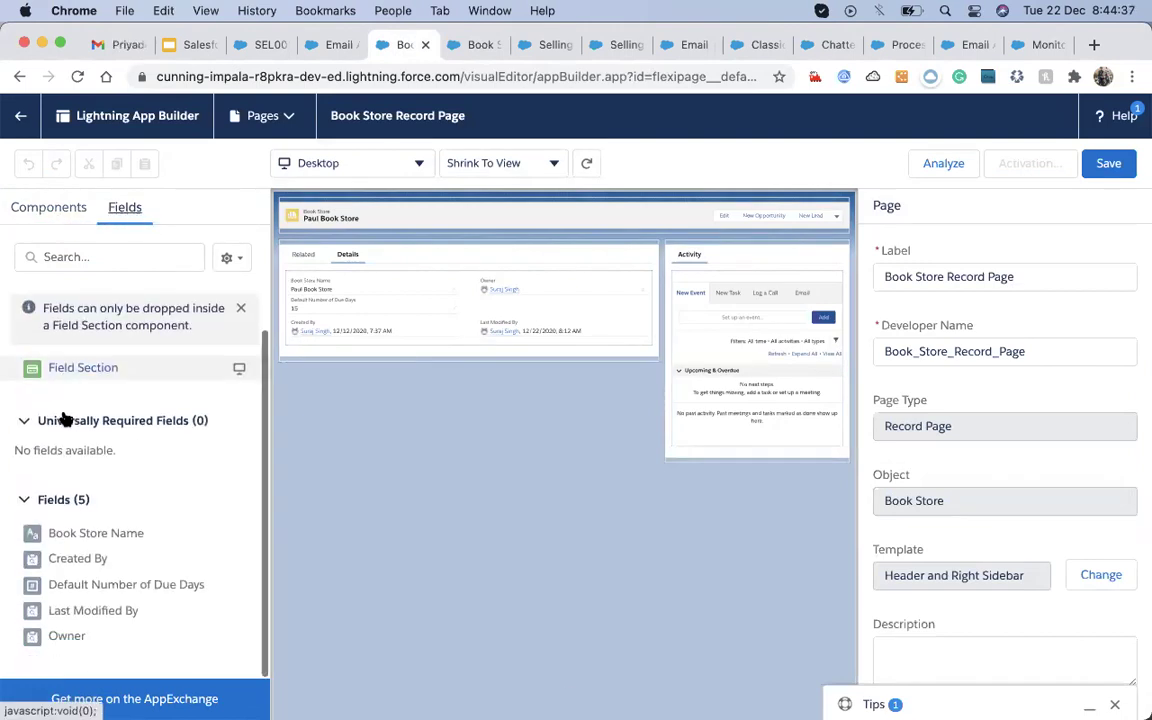
click(50, 214)
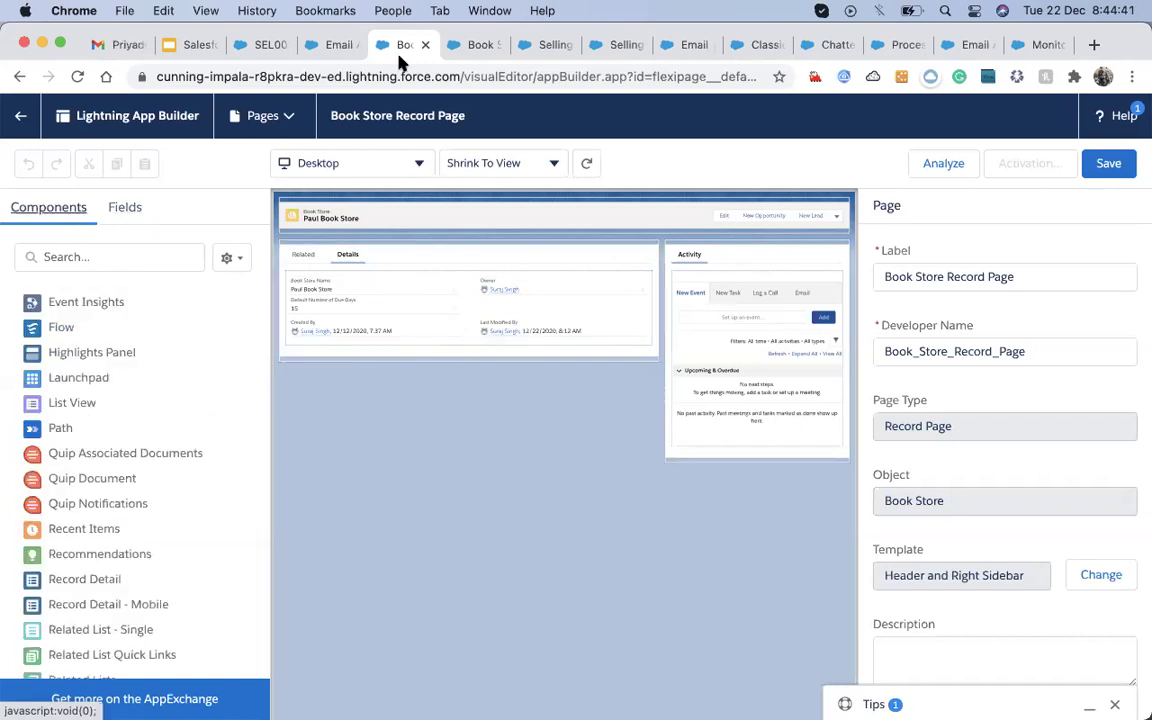
- Search the web for "add chatter to page layout" and read the Medium article on adding Chatter posts in Lightning Experience
click(1018, 45)
click(717, 76)
text(add chatter)
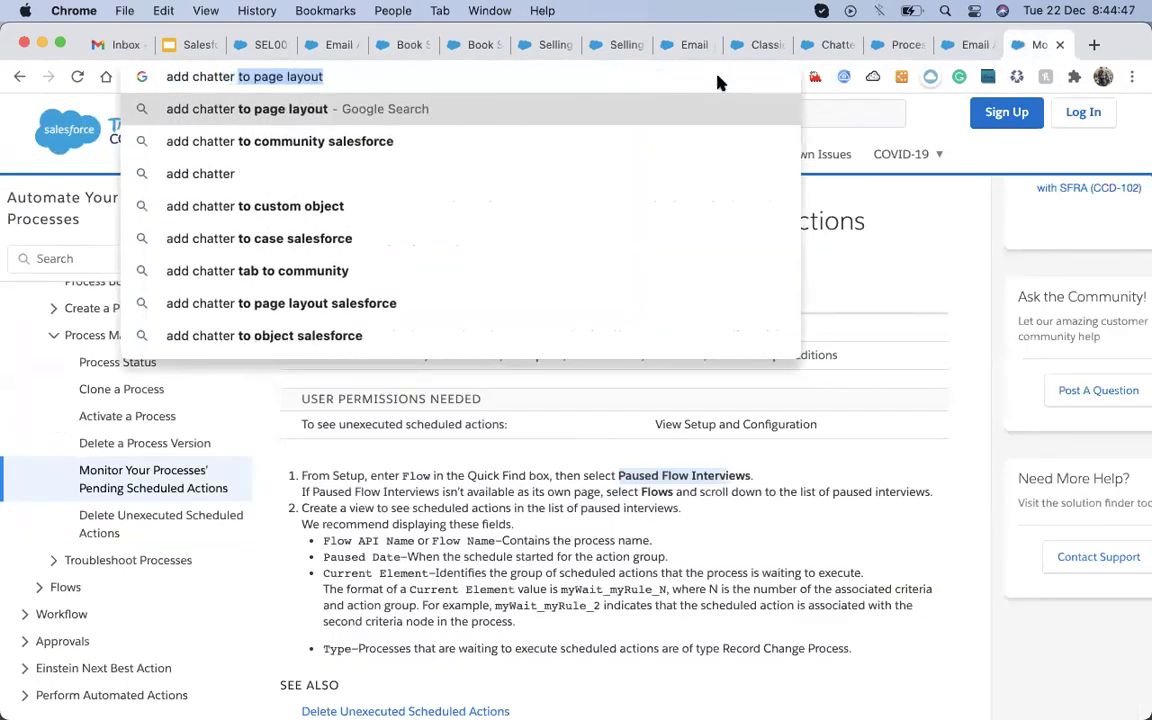
key(Return)
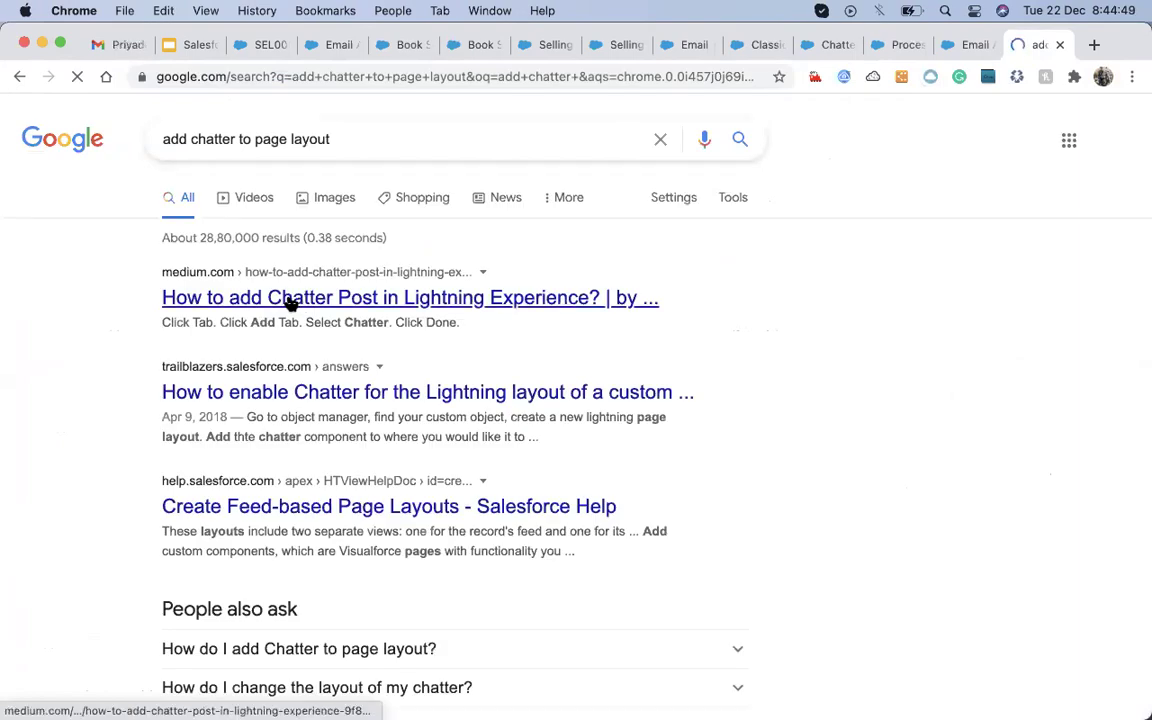
click(289, 299)
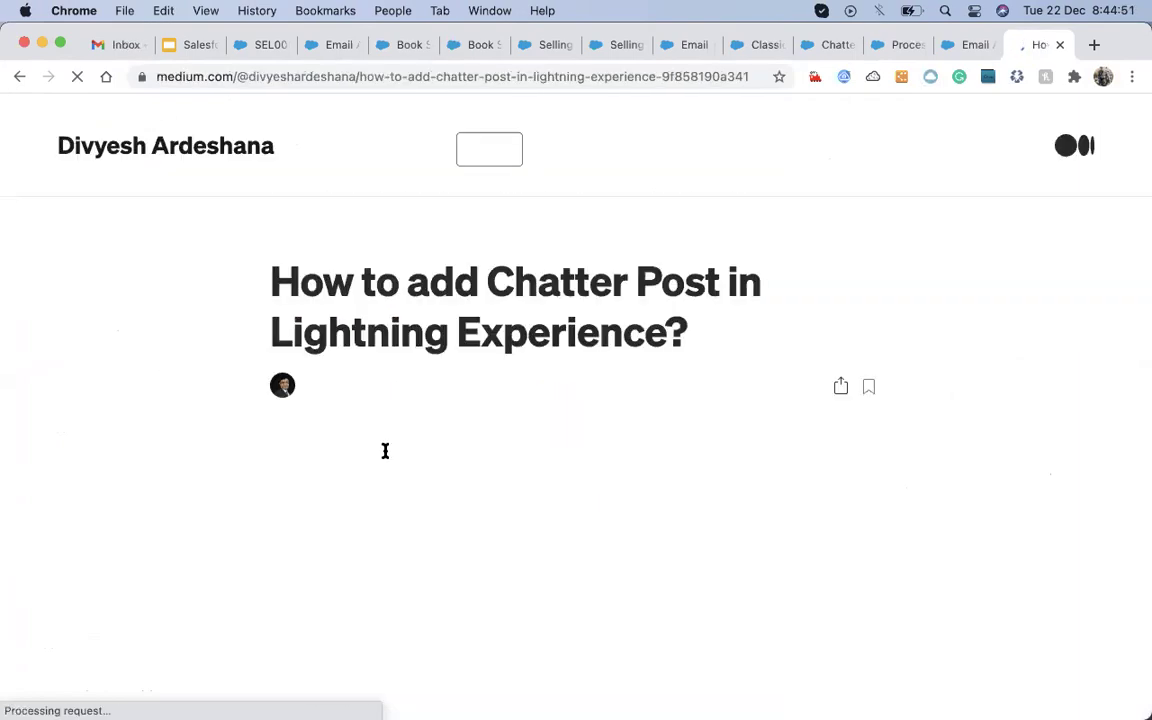
scroll(428, 463, down, 5)
scroll(428, 463, up, 2)
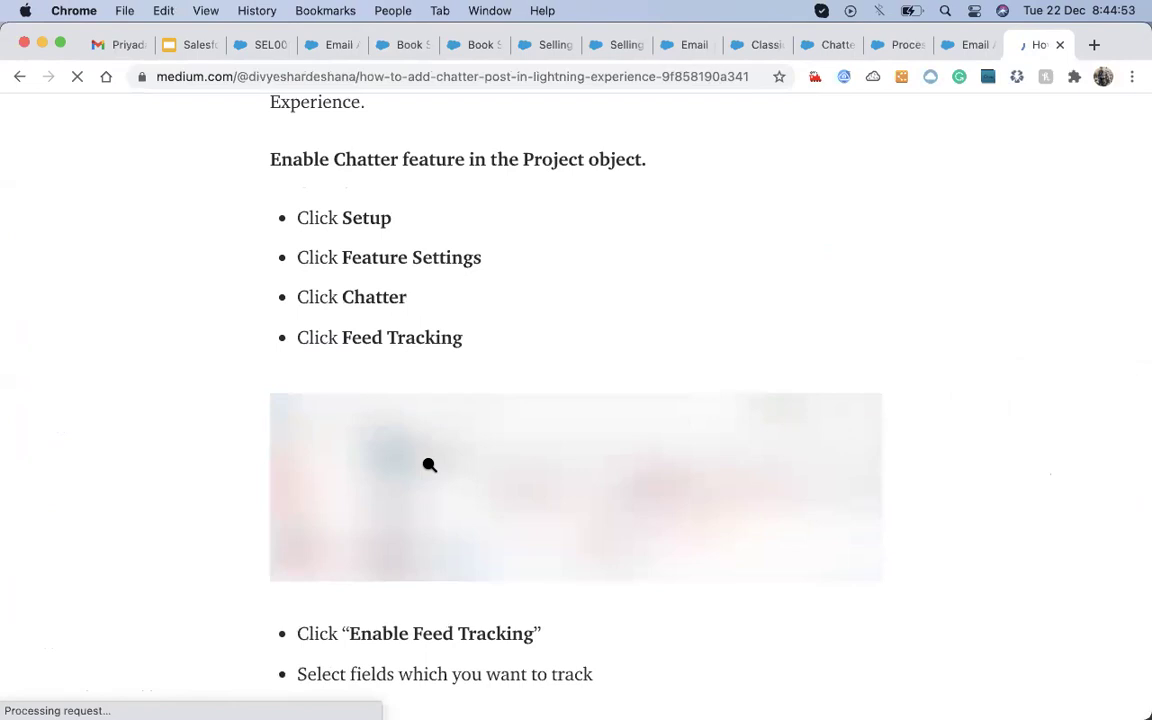
drag(342, 330, 510, 337)
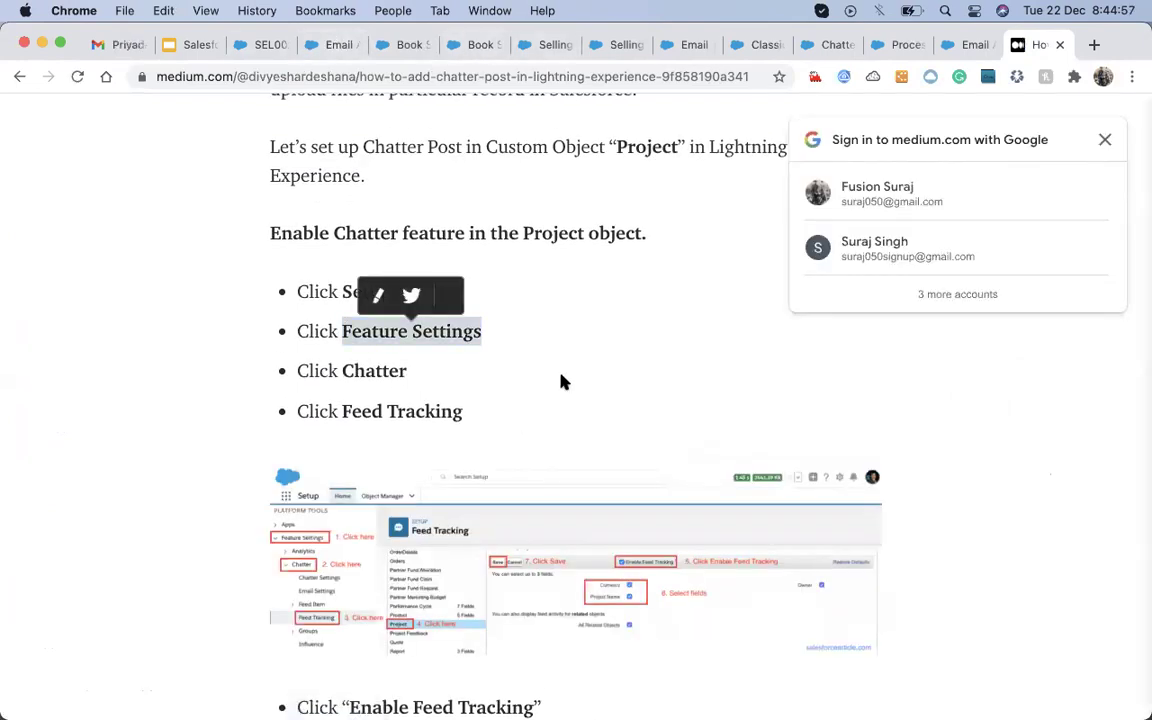
- Filter the Salesforce setup tree with "feature" and locate the Chatter section under Feature Settings
click(760, 46)
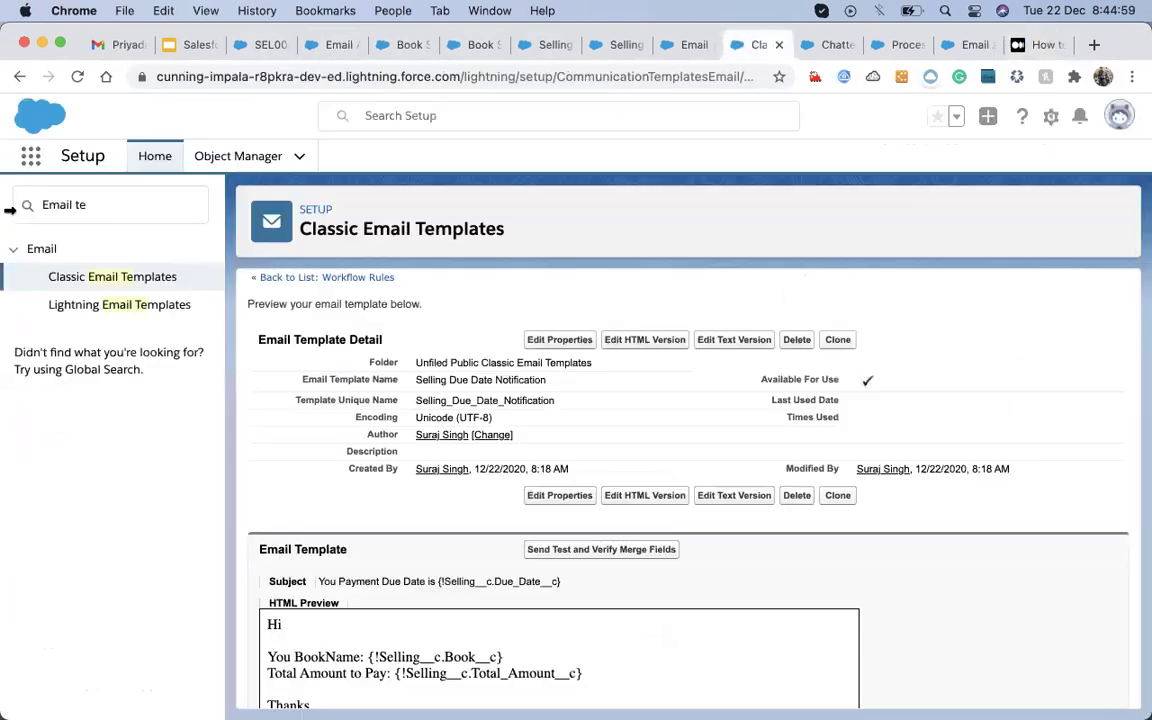
click(73, 210)
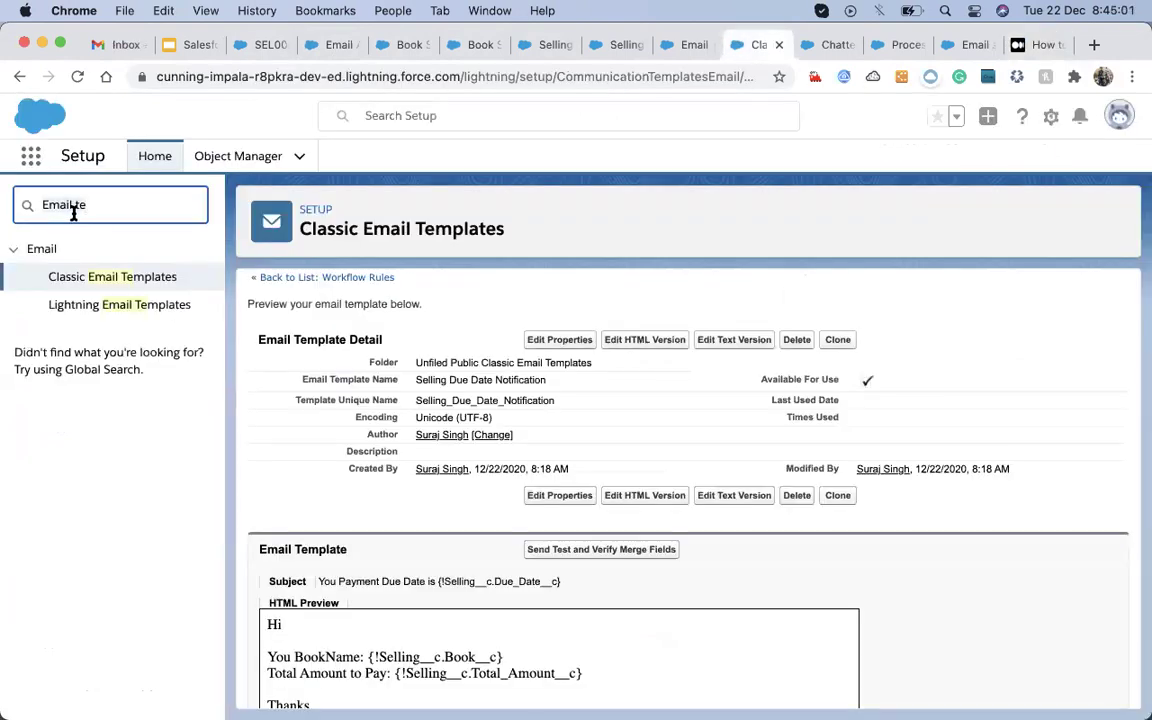
key(super+a)
text(fe)
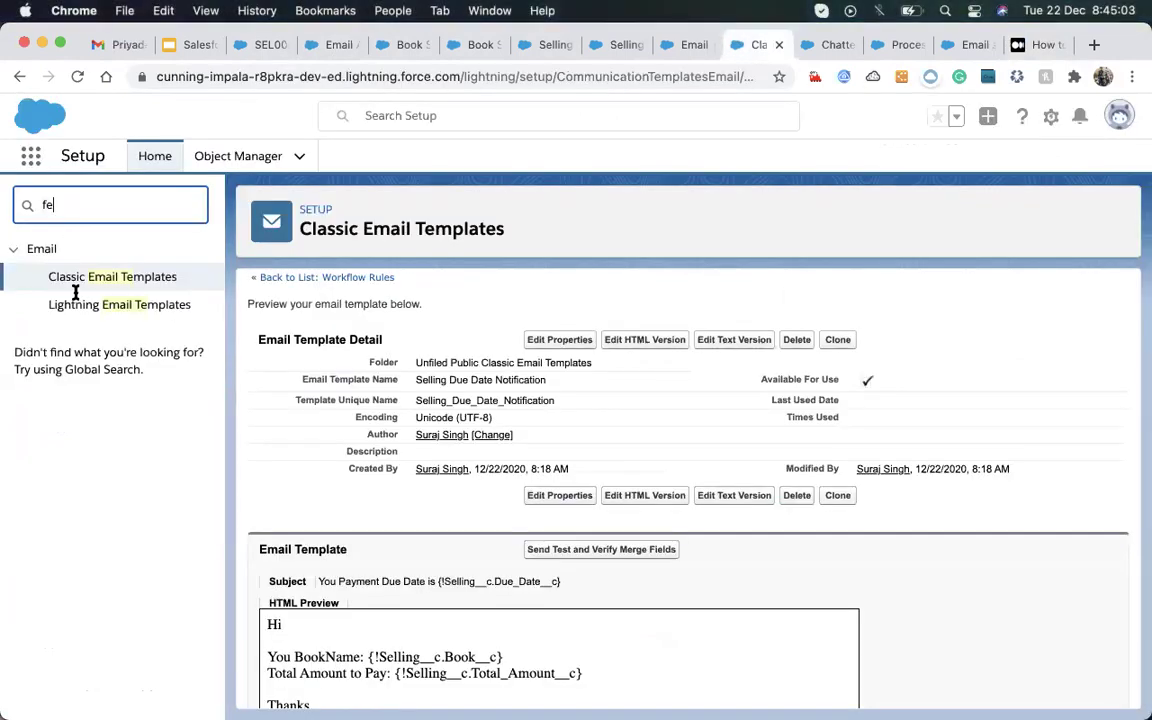
text(ature)
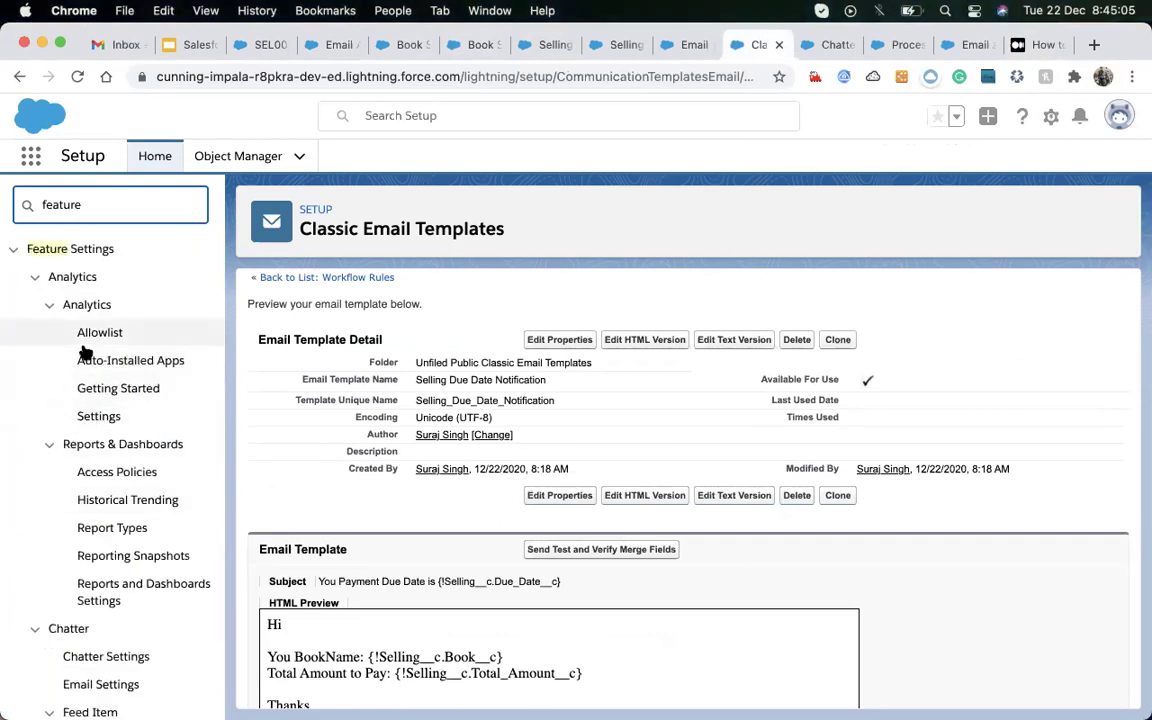
scroll(91, 475, down, 1)
scroll(91, 485, down, 5)
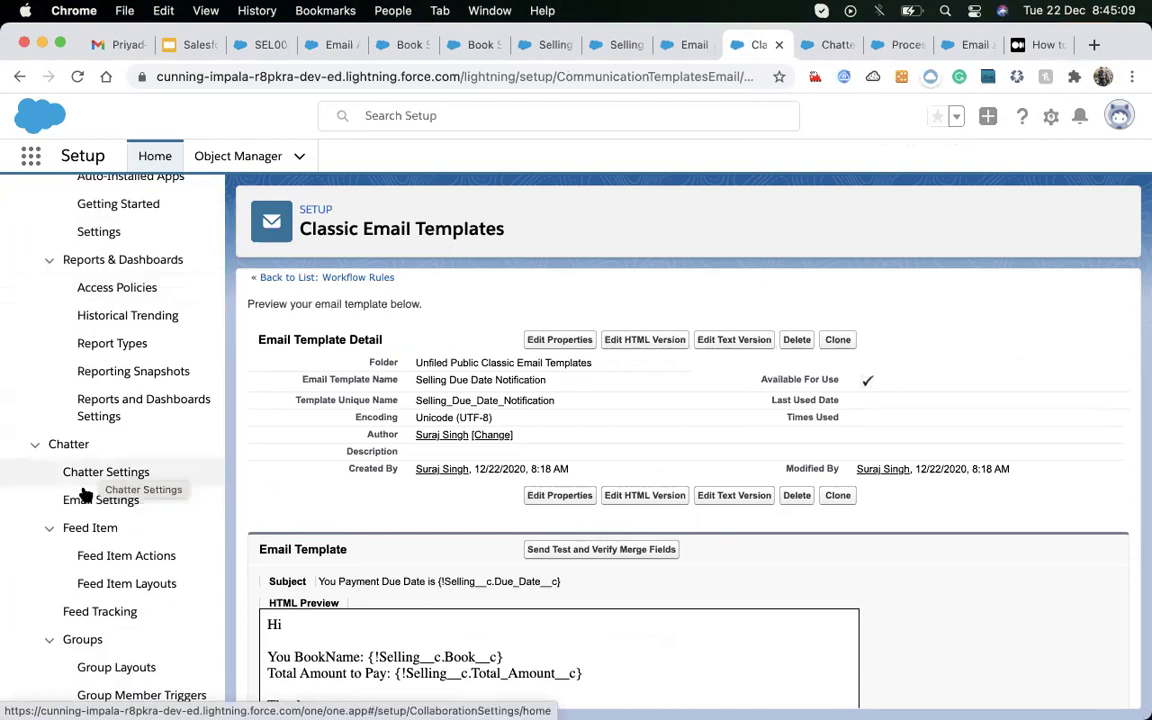
- Recheck the article's instructions for enabling Chatter and return to the Chatter section of the setup tree
click(1043, 45)
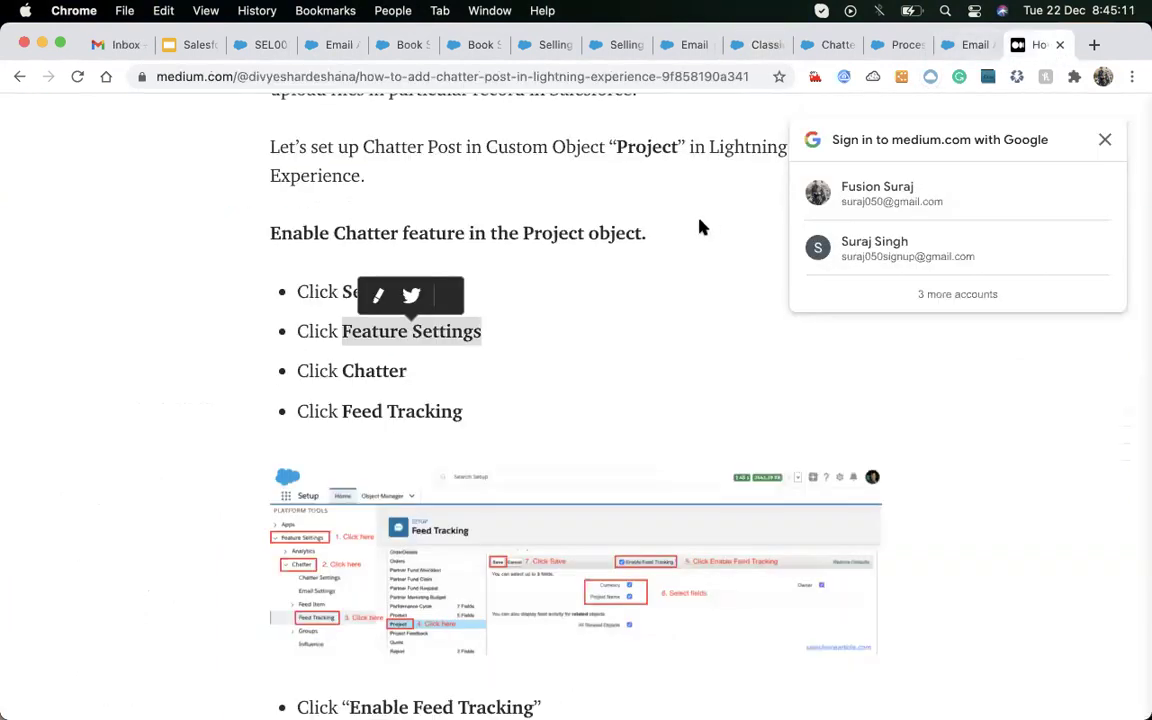
click(826, 45)
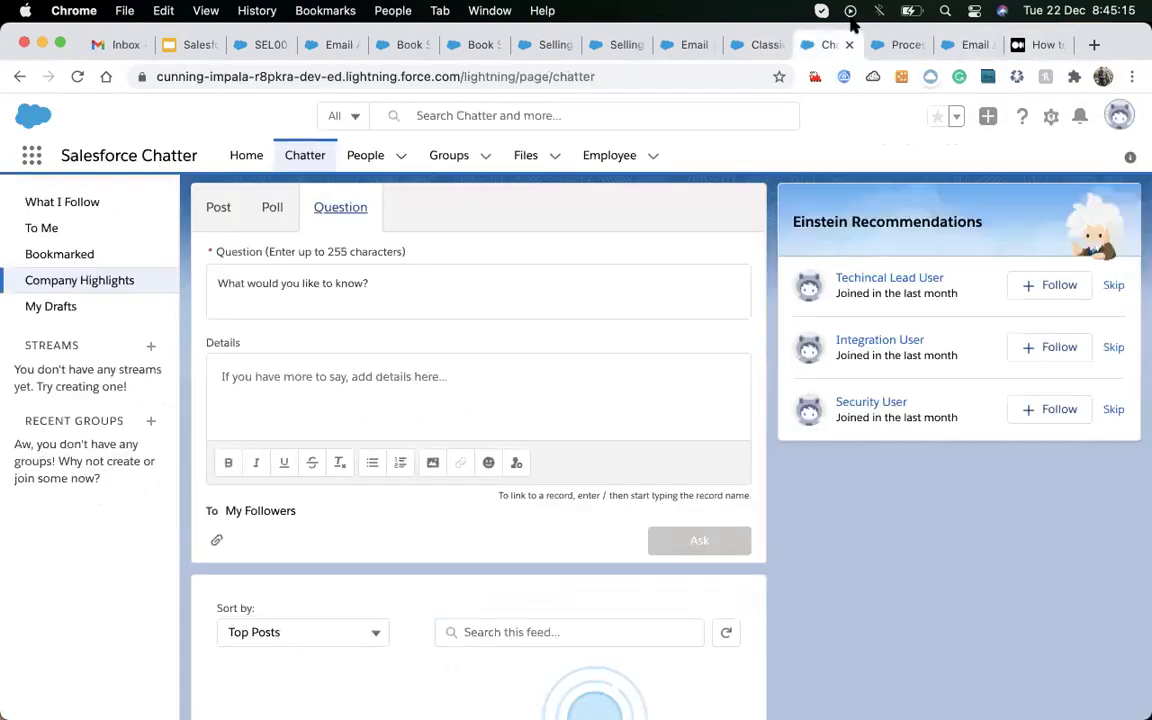
click(898, 45)
click(762, 45)
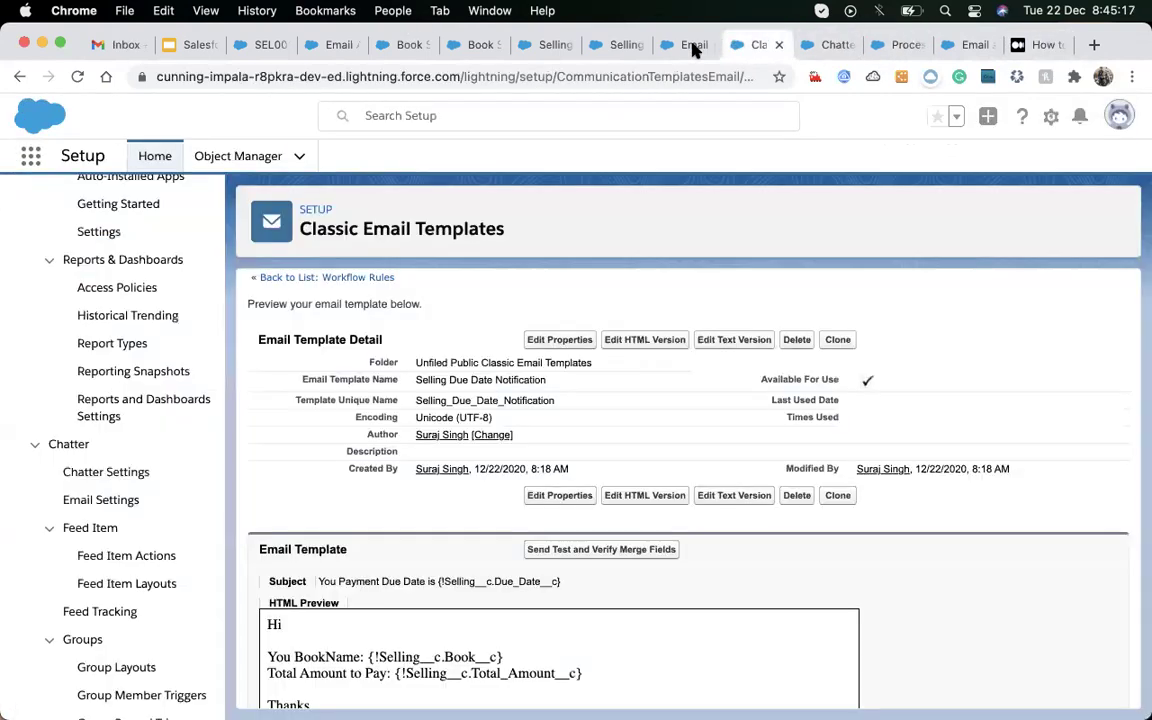
click(686, 45)
click(760, 45)
scroll(195, 410, down, 1)
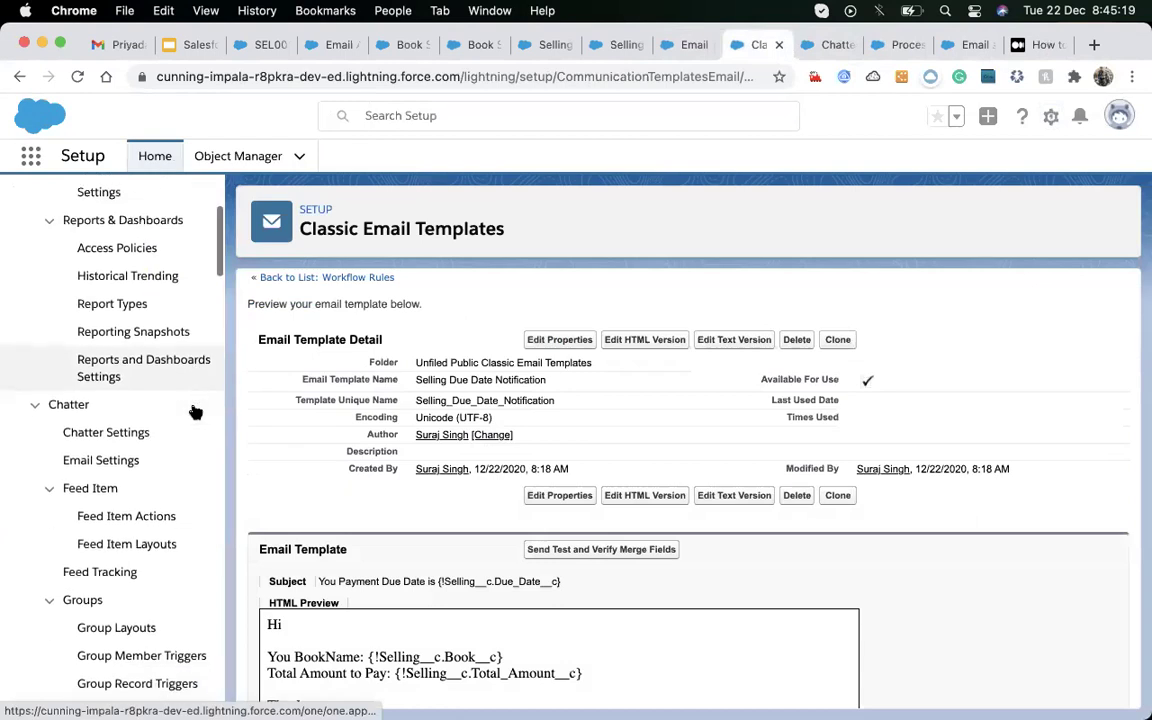
scroll(195, 410, down, 1)
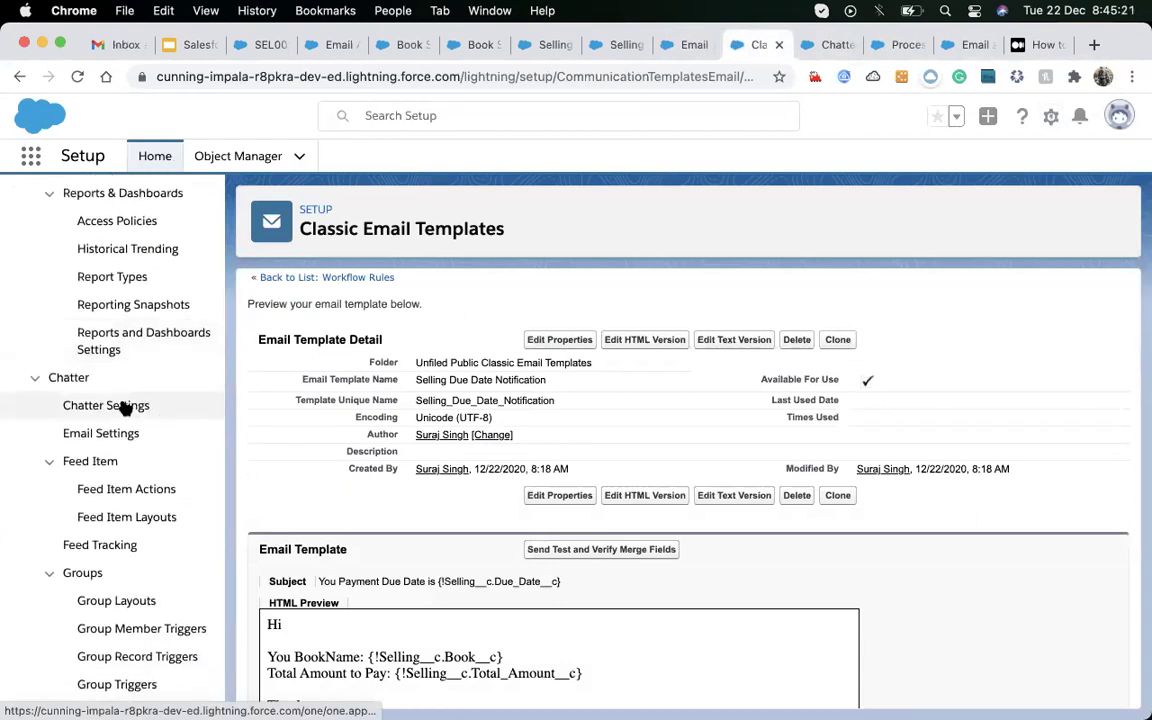
- Examine the Chatter Settings page and look through the Chatter section for the feed tracking option
click(121, 406)
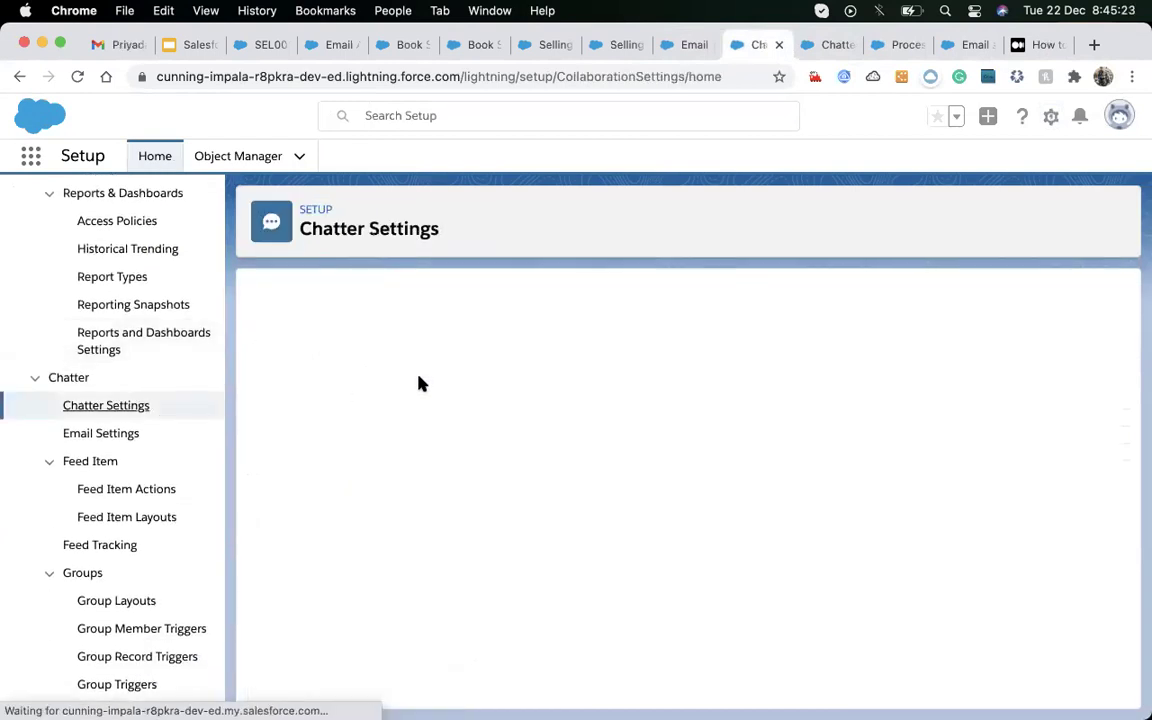
scroll(540, 480, down, 2)
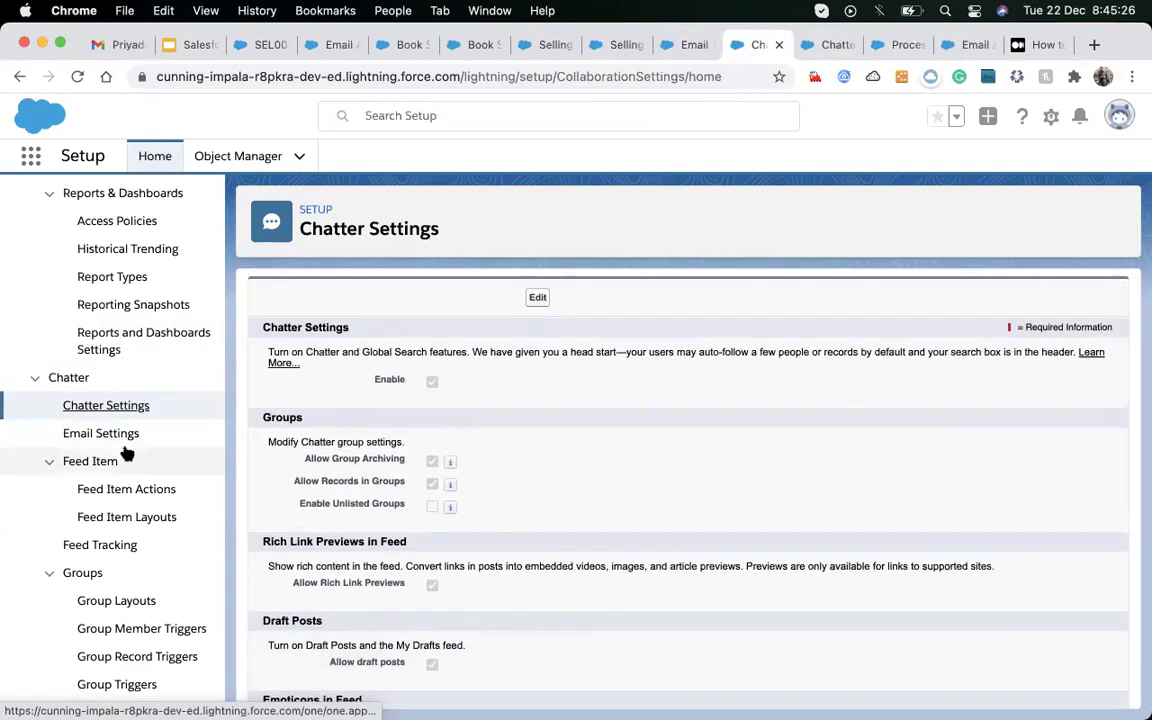
scroll(127, 452, down, 3)
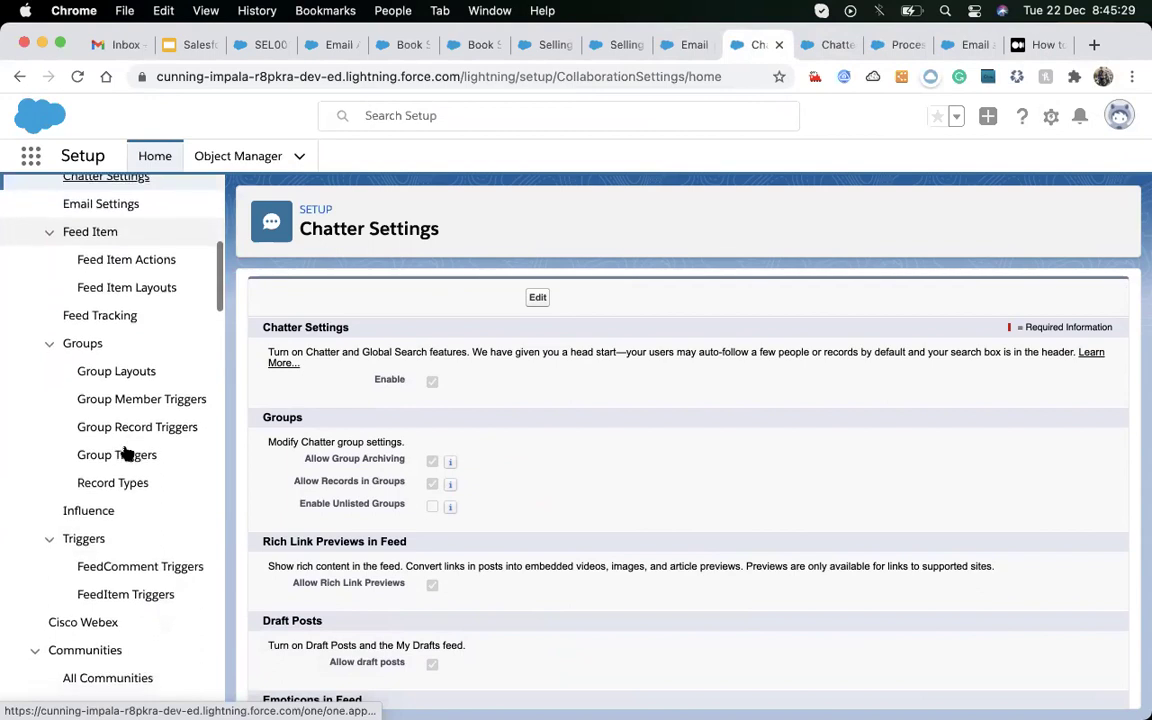
scroll(127, 452, up, 5)
scroll(127, 452, down, 1)
scroll(120, 520, down, 2)
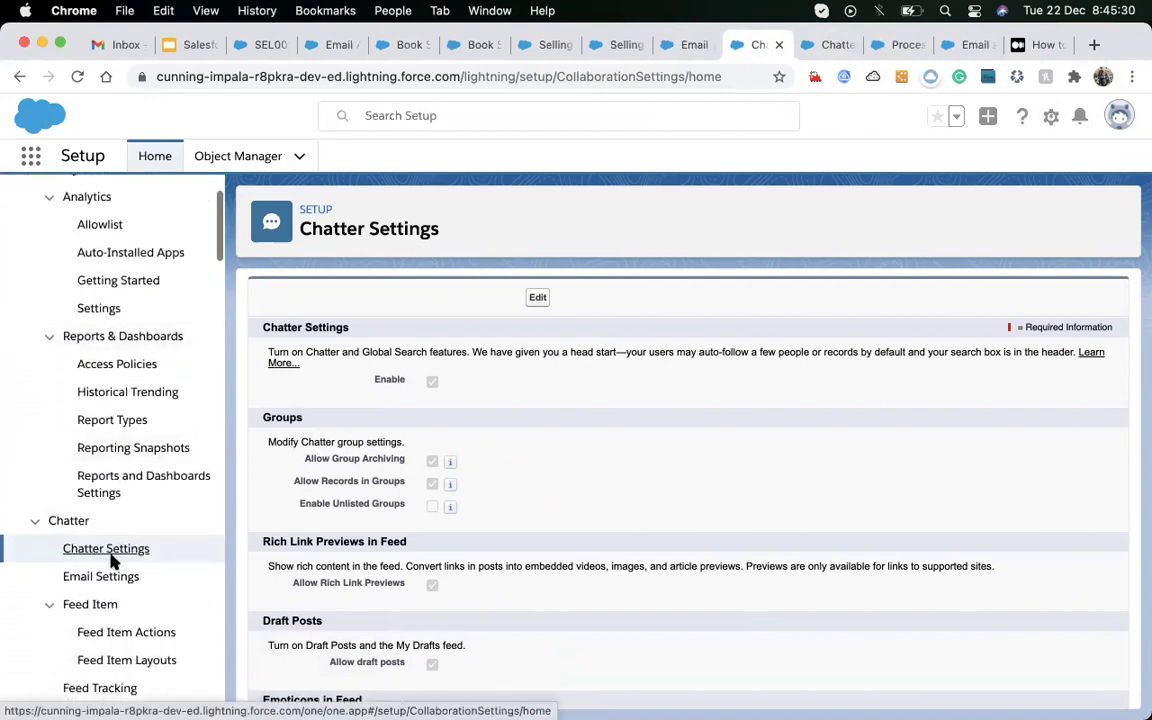
scroll(112, 603, down, 3)
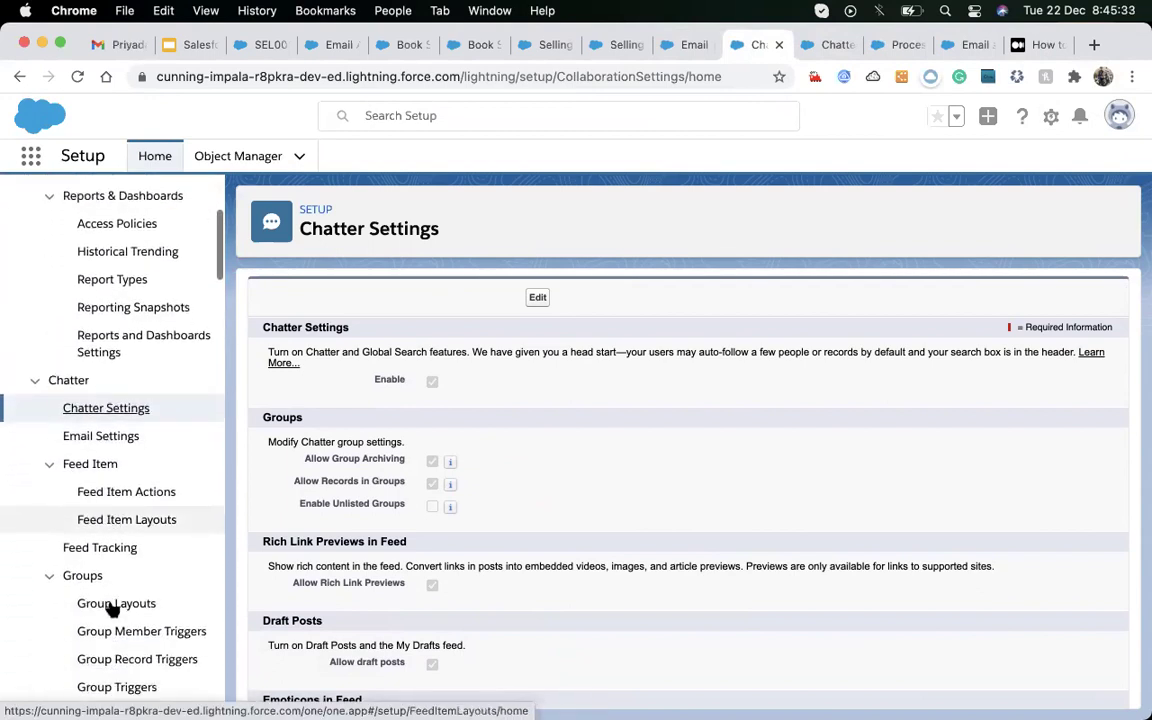
- Enable feed tracking for the Selling object without selecting any fields, and save the setting
click(100, 489)
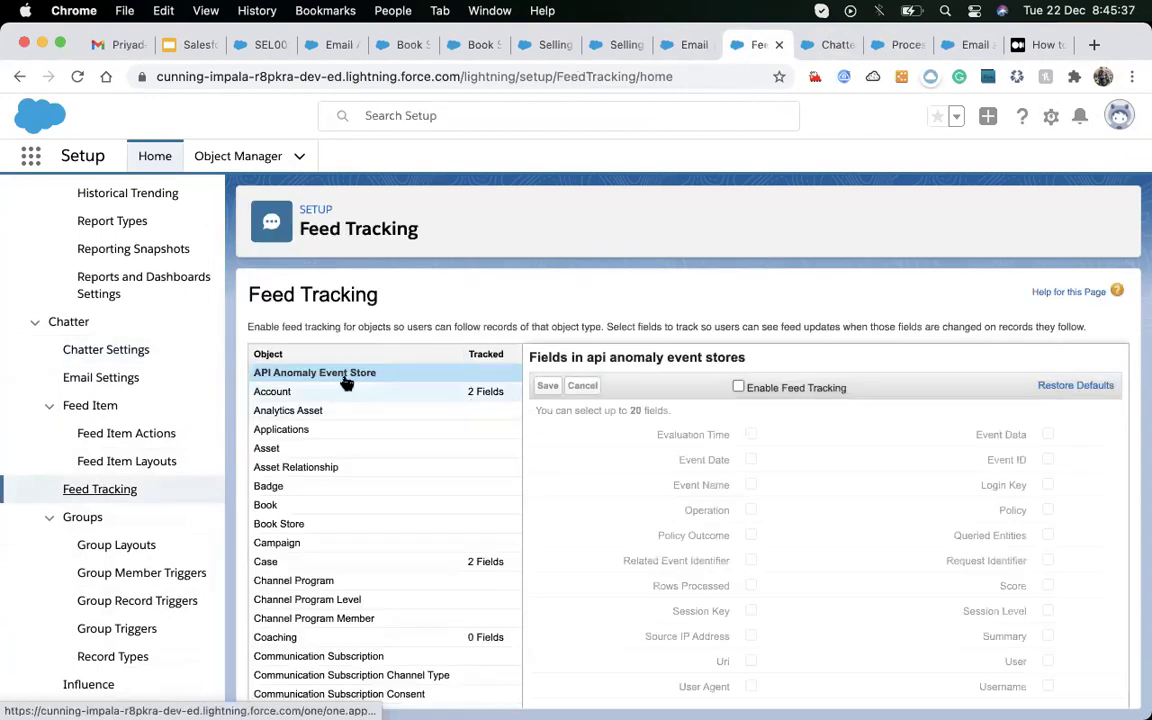
scroll(355, 589, down, 15)
scroll(355, 587, up, 10)
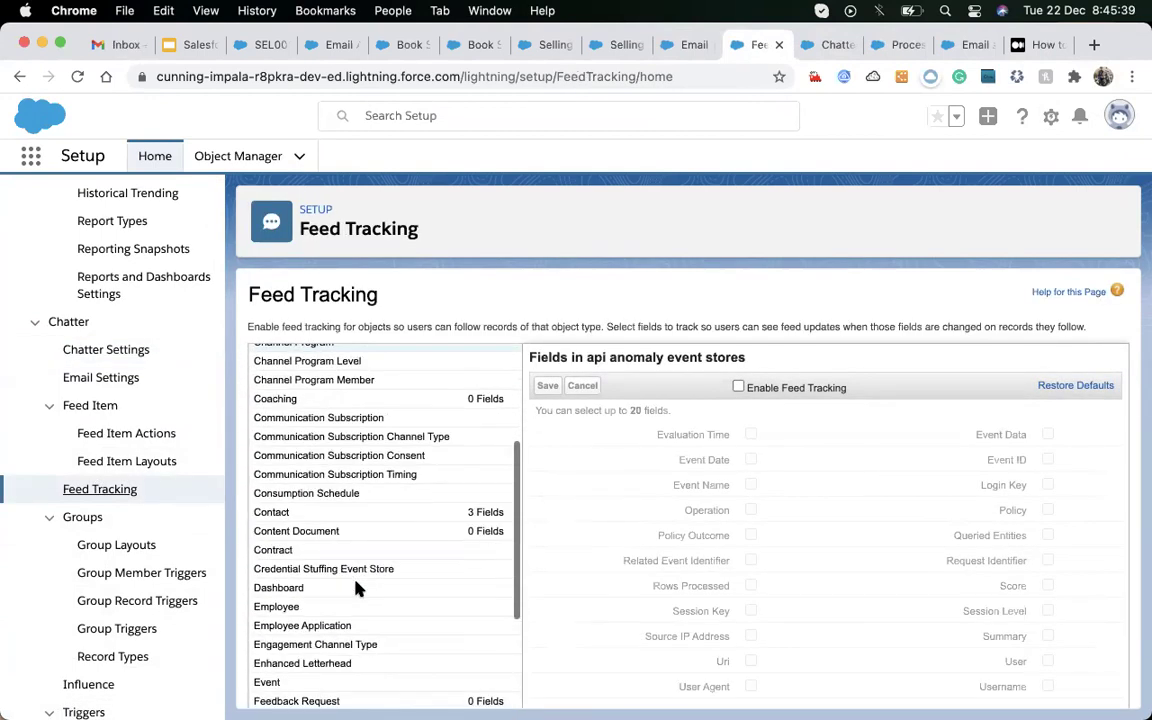
scroll(378, 562, down, 10)
scroll(385, 558, down, 3)
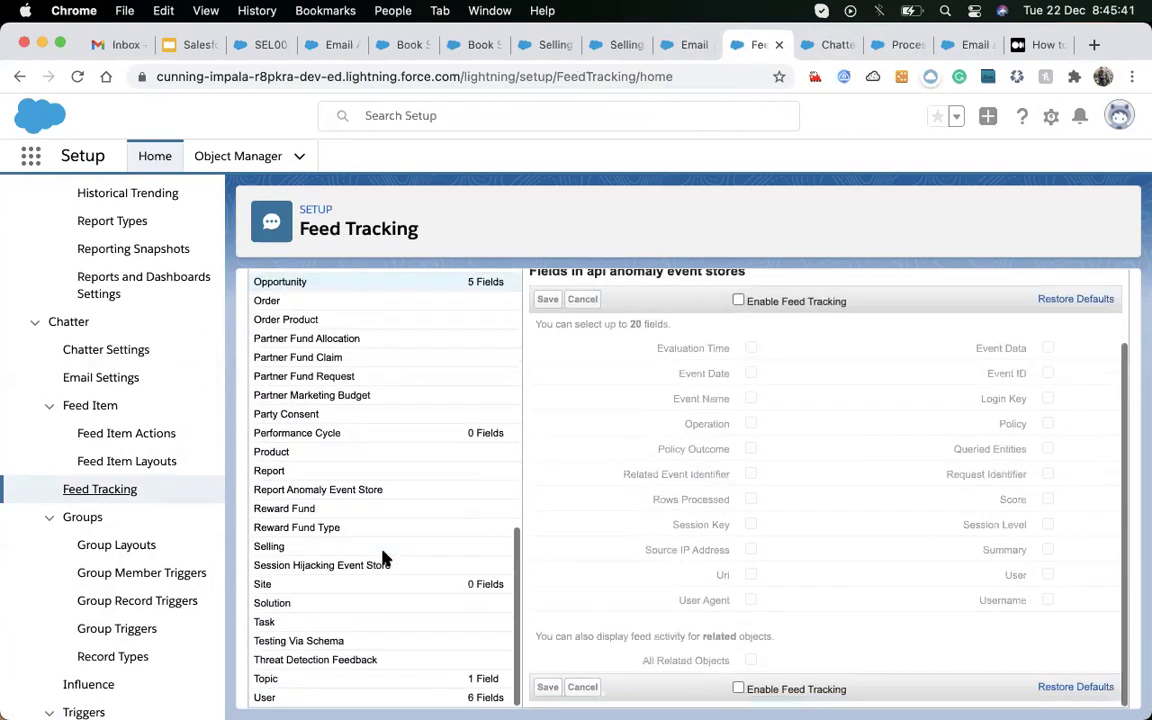
click(303, 549)
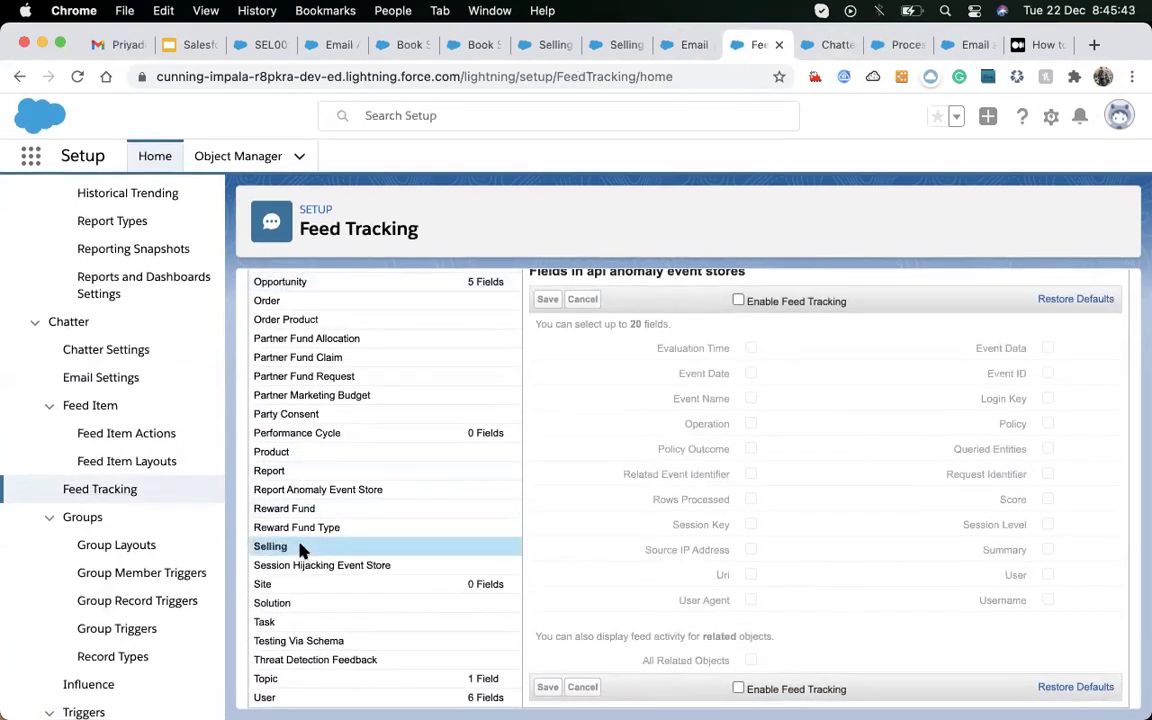
click(738, 376)
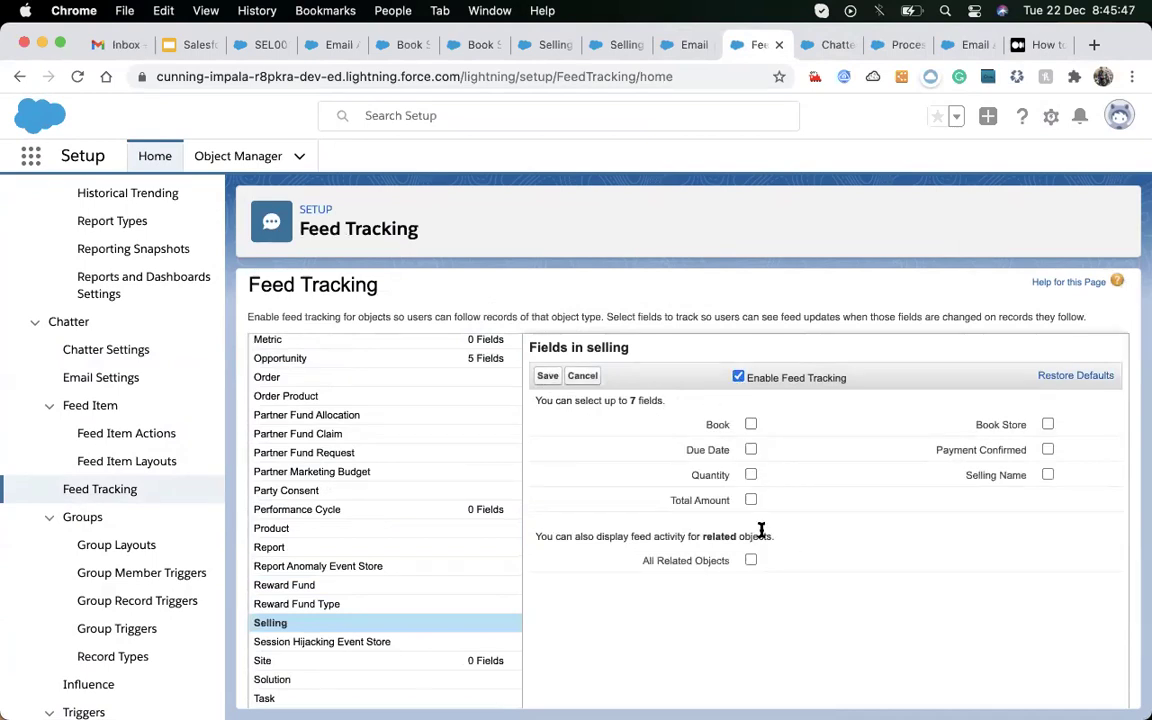
click(546, 380)
- Open the SEL000007 selling record and check its Chatter component, including the Poll and Question publishers
click(825, 44)
click(612, 45)
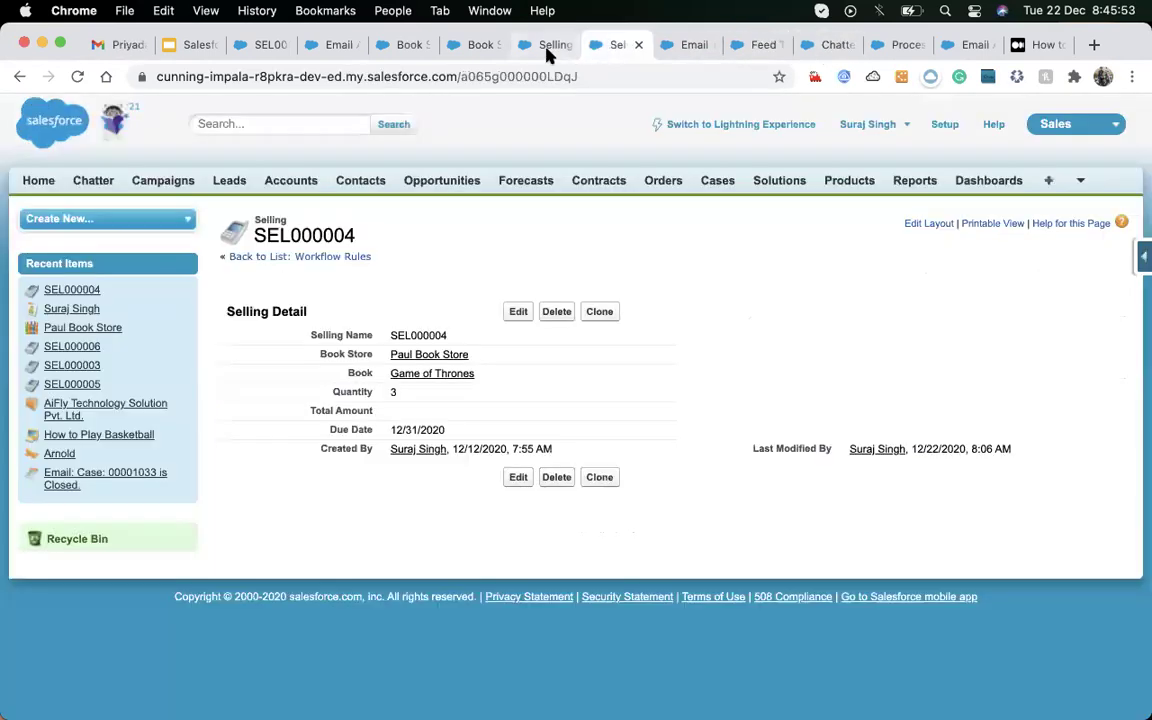
click(540, 44)
click(262, 44)
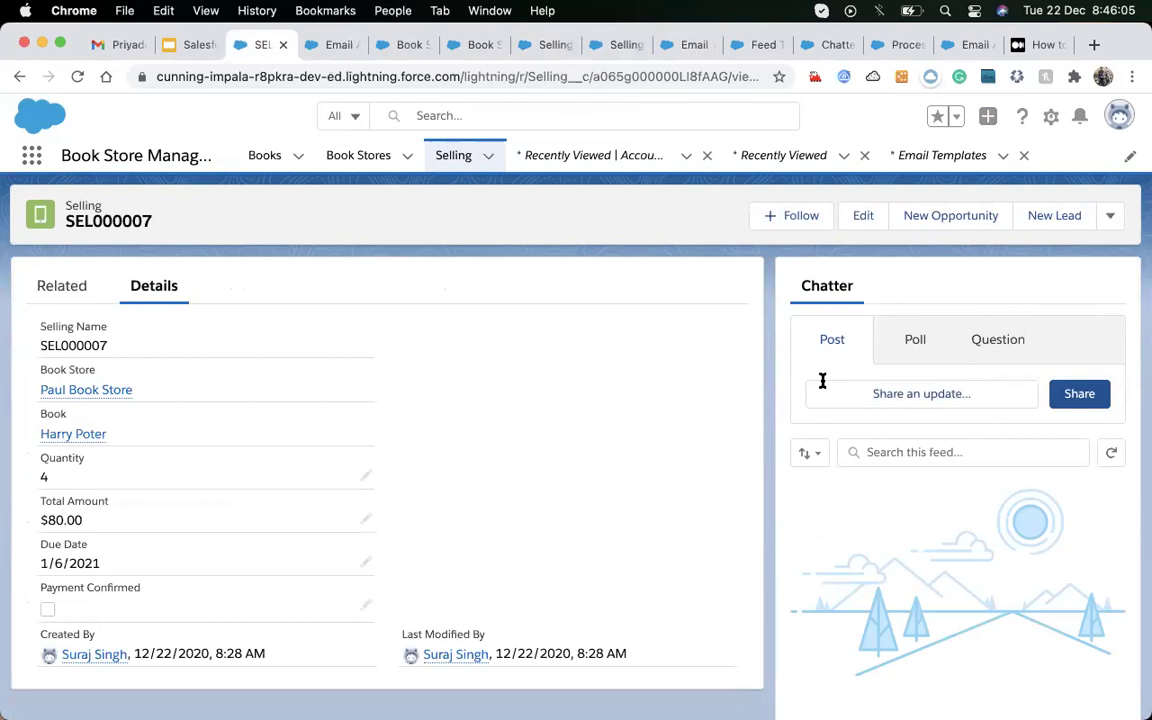
scroll(797, 509, down, 3)
scroll(797, 509, up, 3)
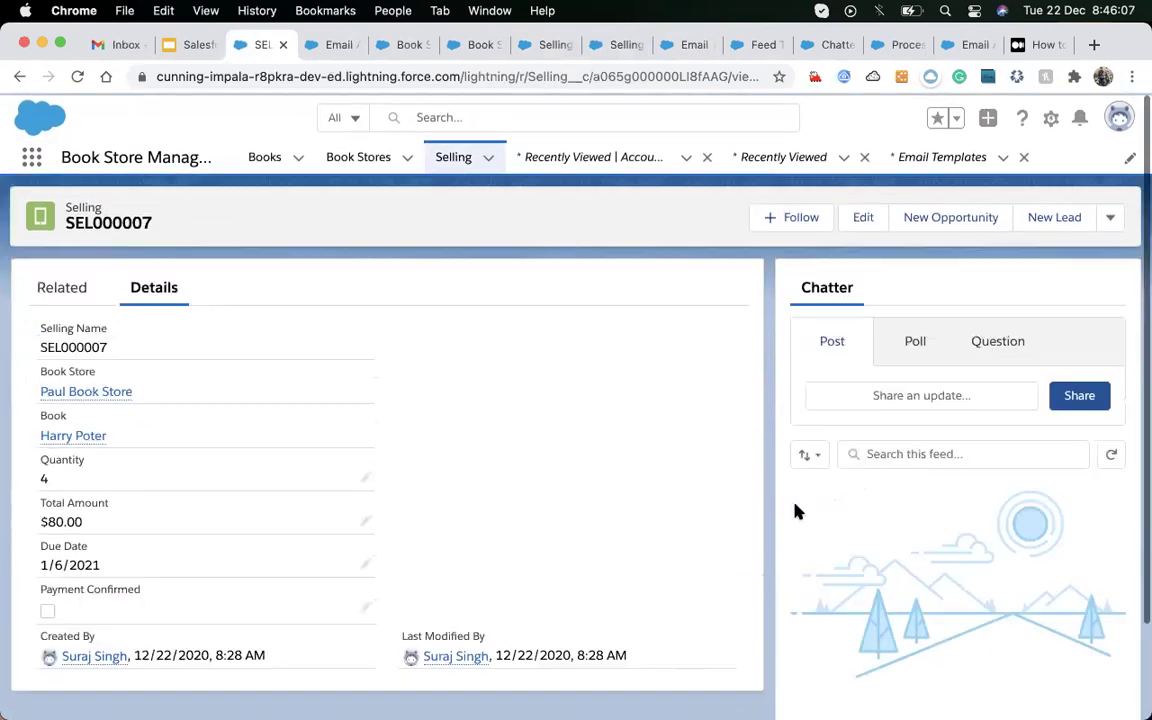
click(907, 343)
click(985, 341)
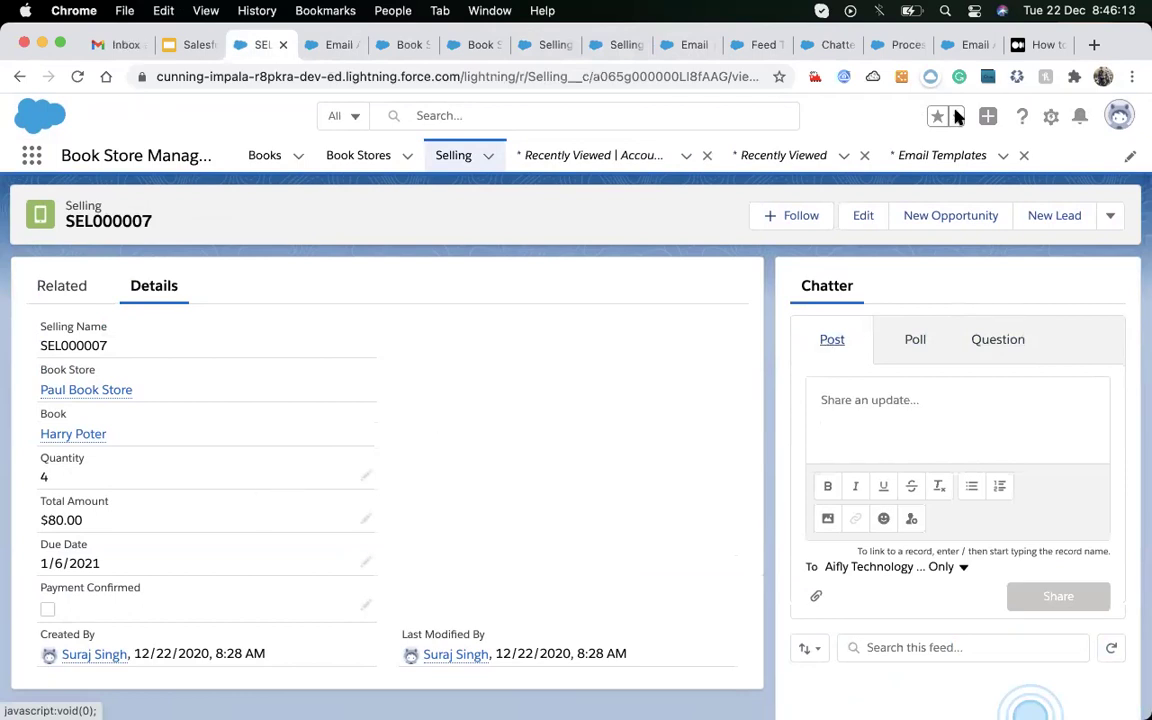
- Return to the Feed Tracking setup, disable feed tracking for the Selling object, and save the setting
click(903, 45)
click(818, 45)
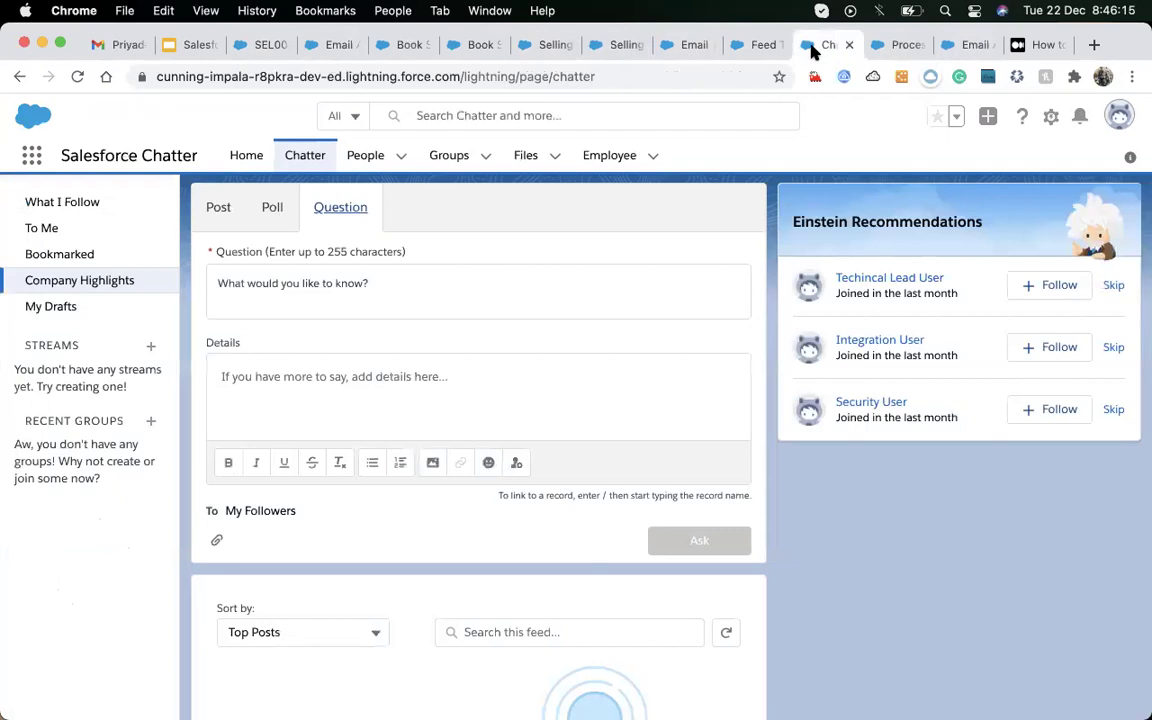
click(903, 45)
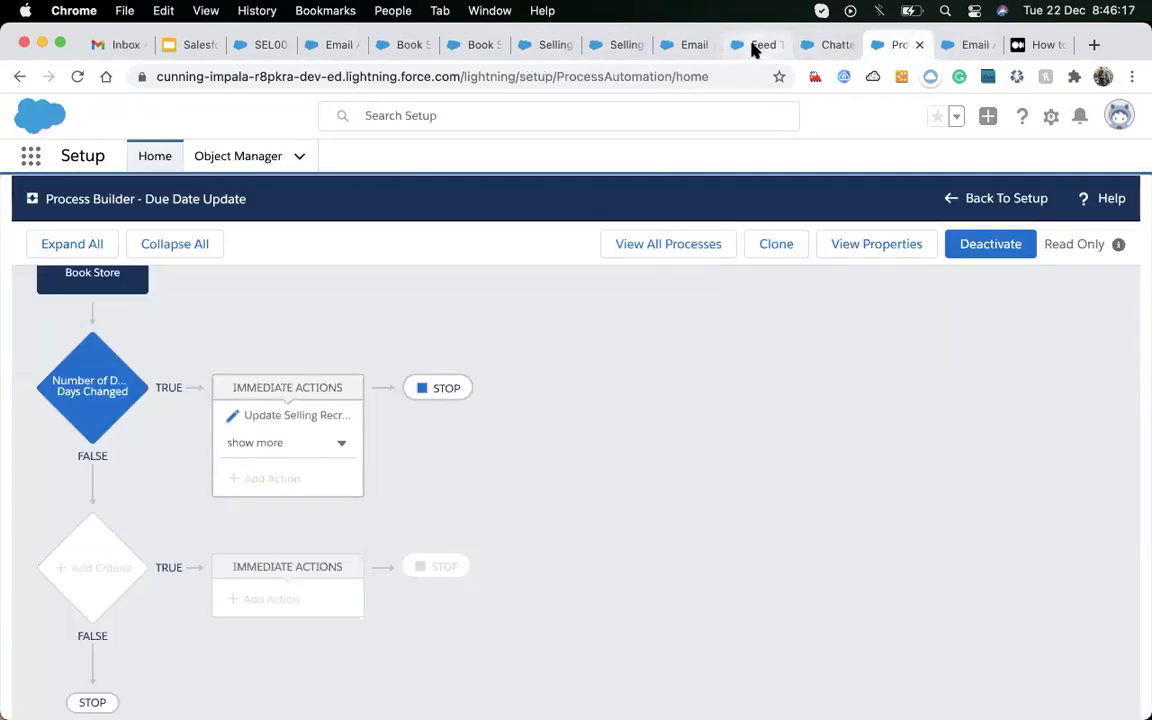
click(754, 47)
click(738, 377)
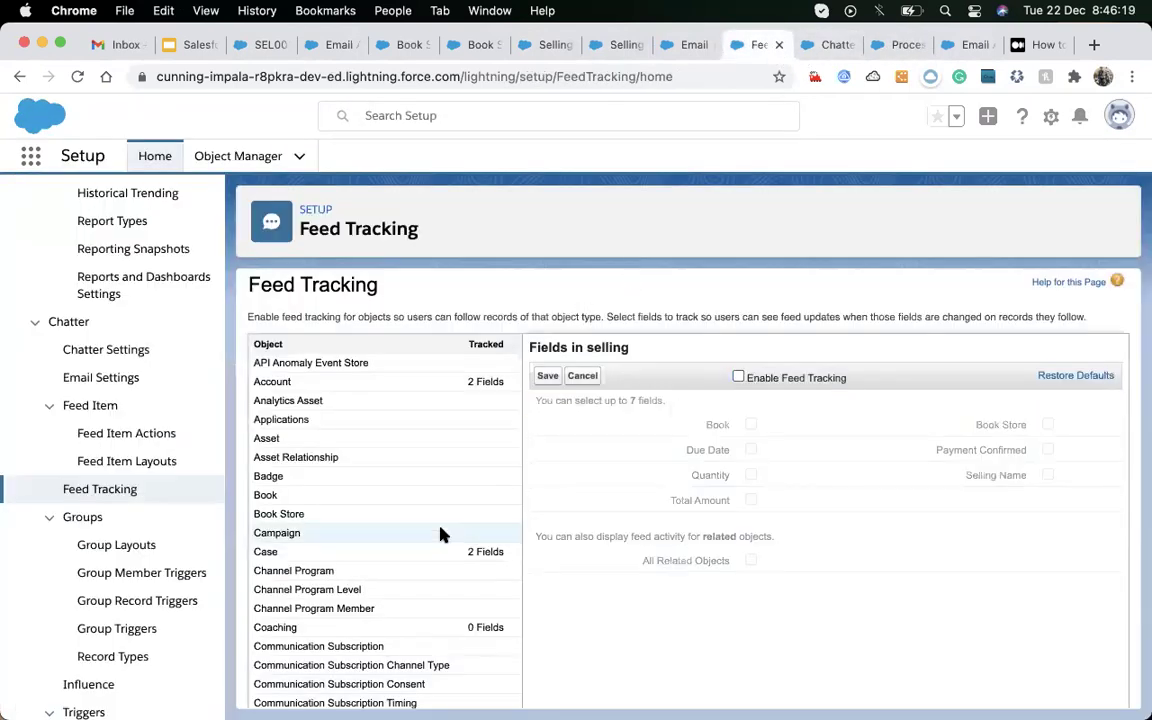
scroll(442, 532, down, 5)
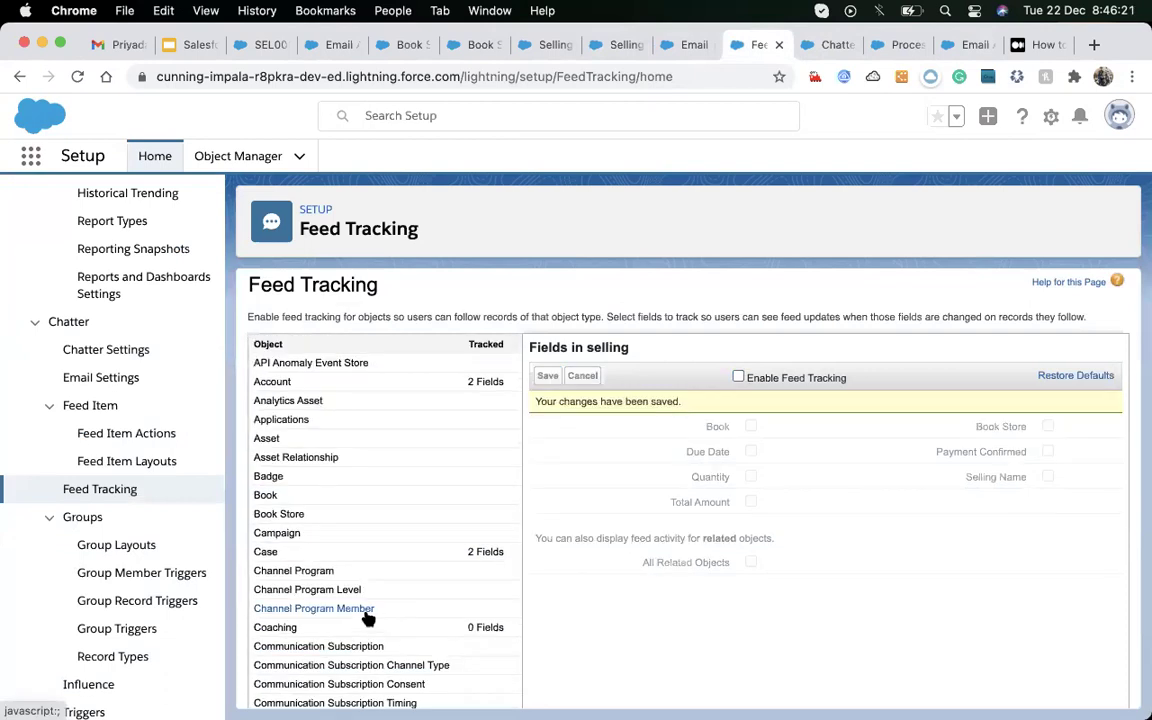
- Enable feed tracking for the Book Store object without selecting any fields, and save the setting
scroll(368, 615, down, 5)
scroll(368, 619, down, 1)
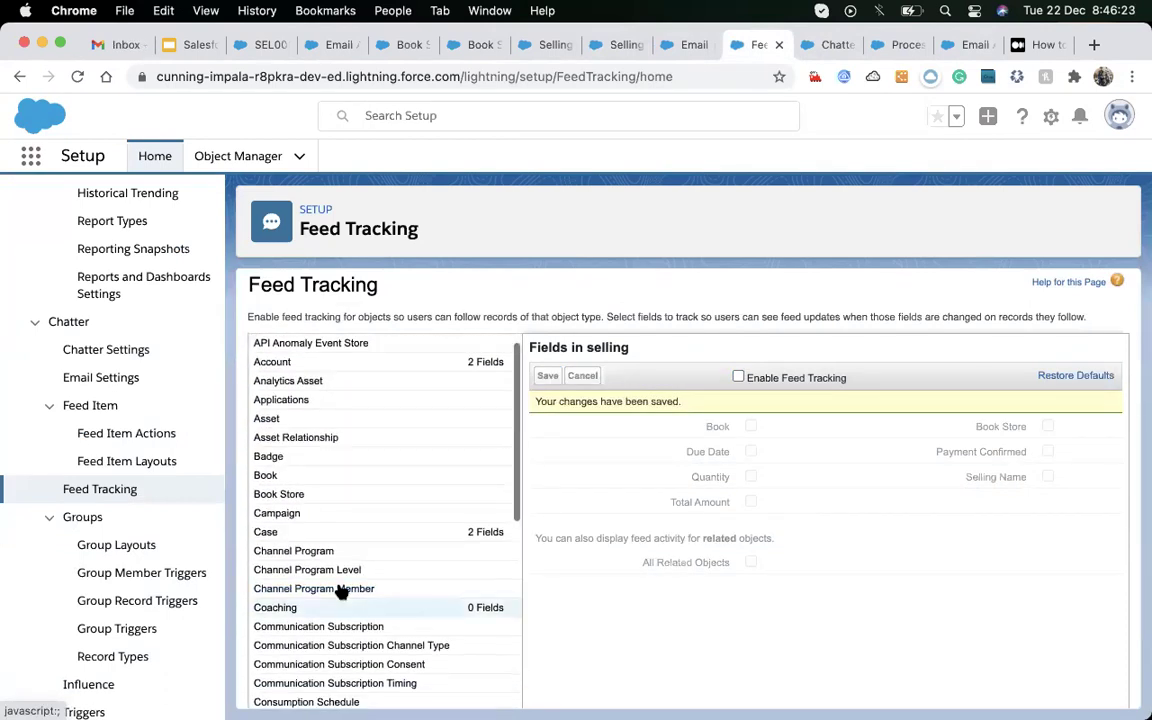
click(280, 496)
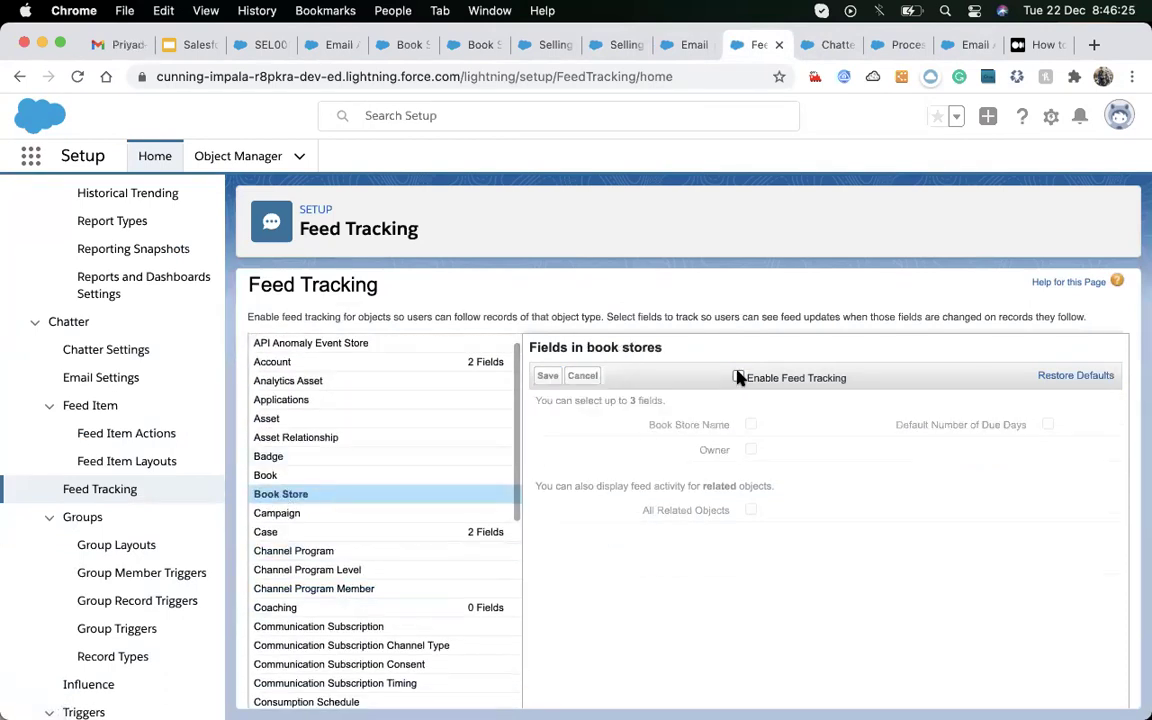
click(738, 377)
click(548, 379)
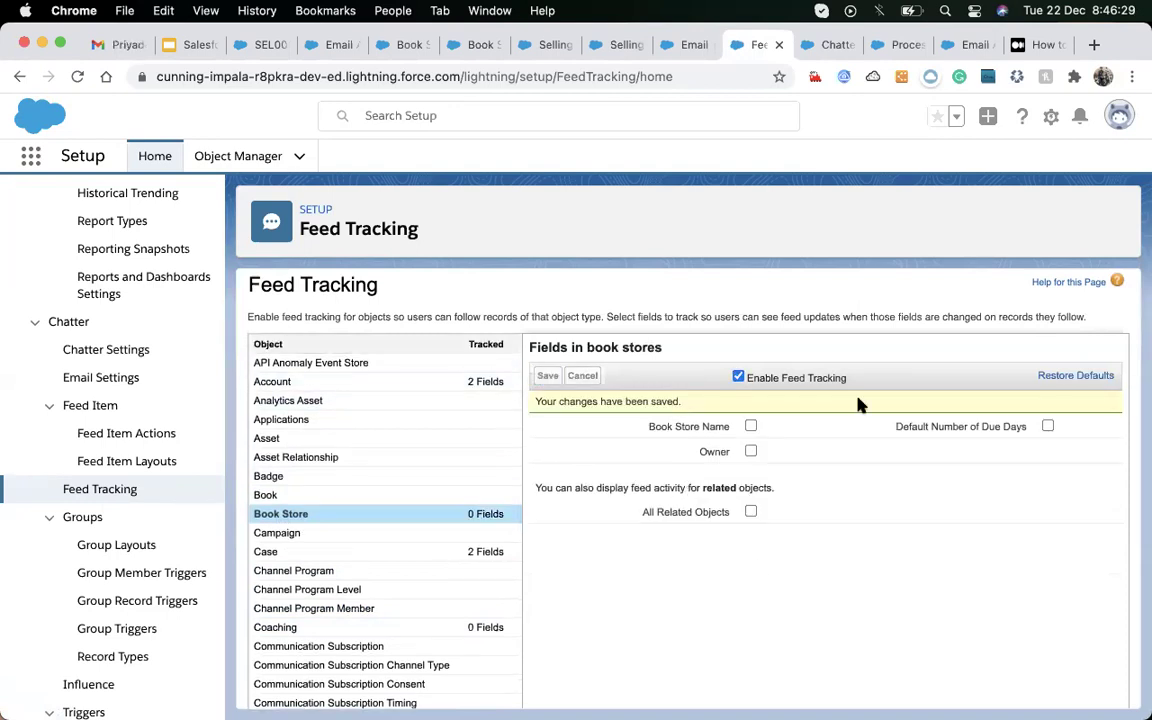
- Go to the Book Store Record Page in the Lightning App Builder and reload it
click(484, 44)
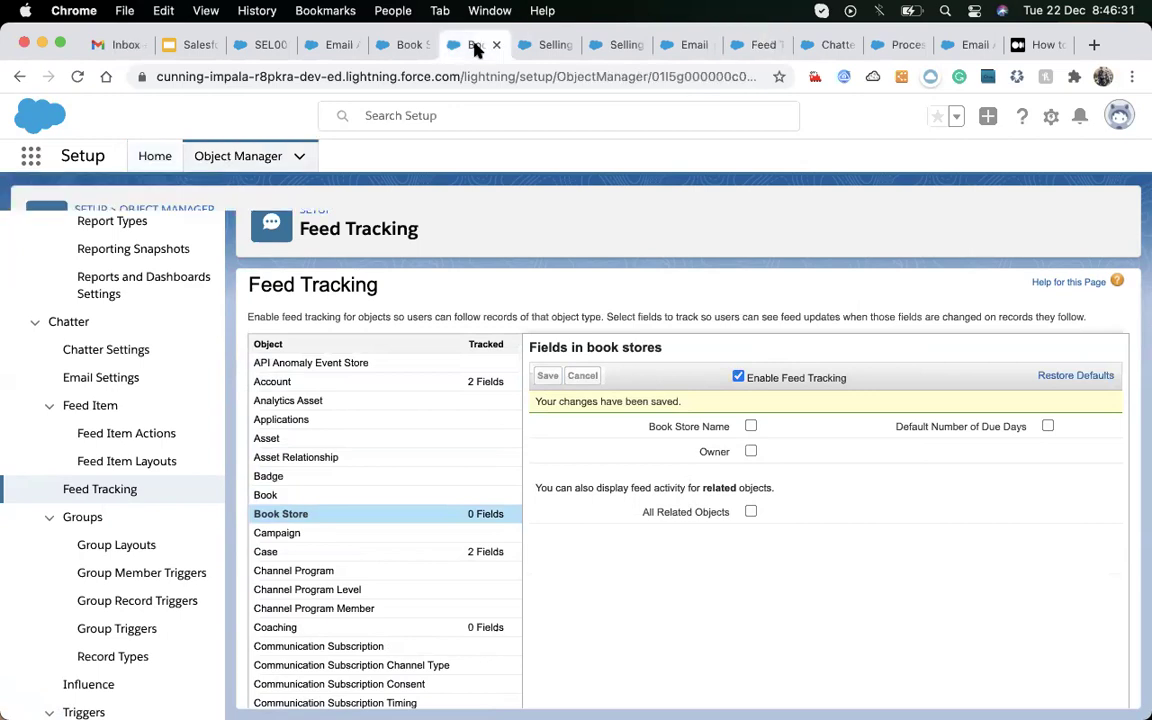
click(394, 46)
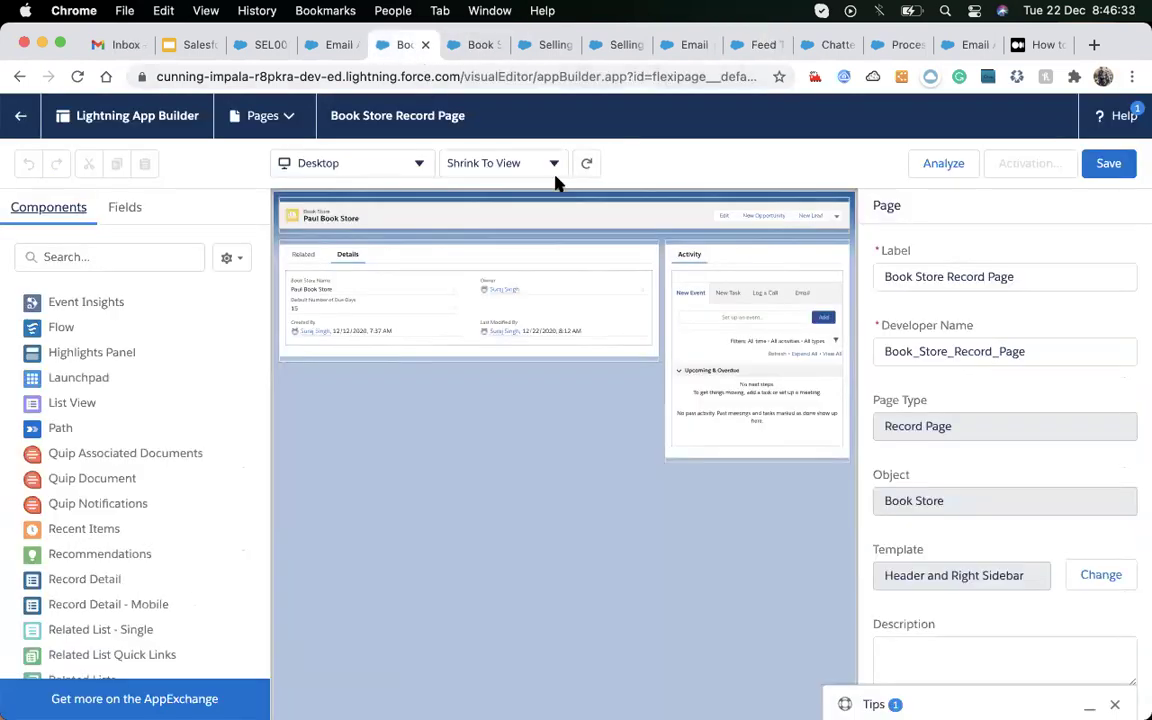
key(super+r)
click(634, 316)
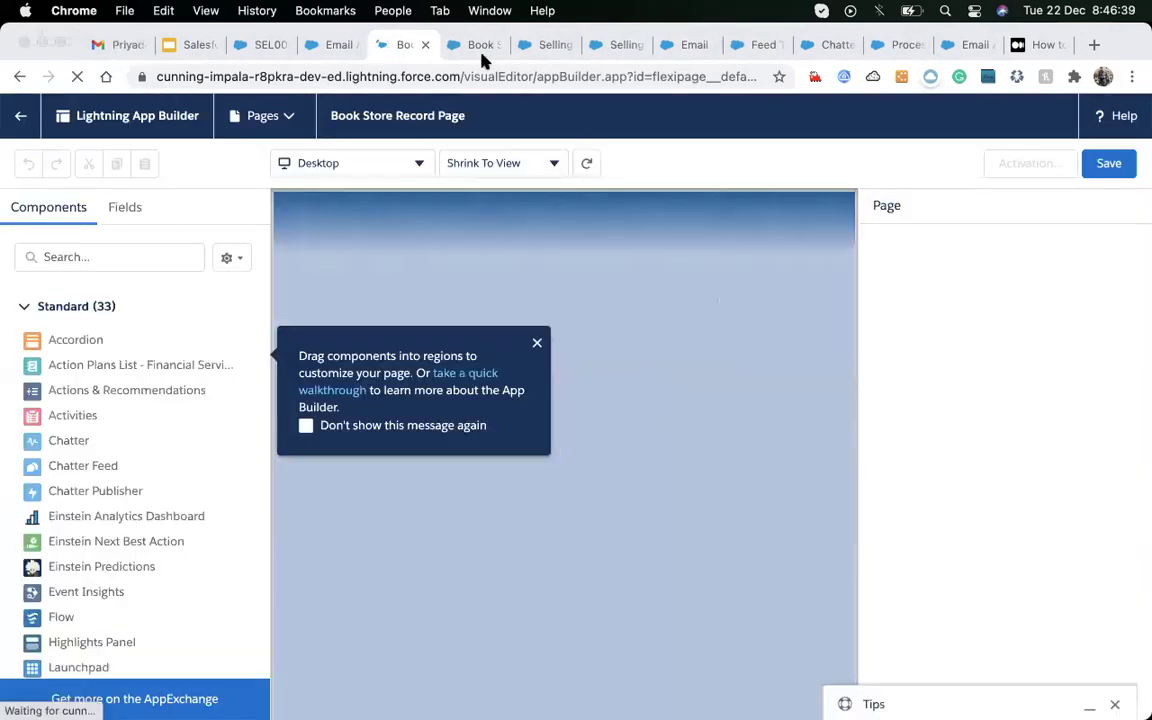
- Edit the Book Store object to turn off Allow Activities, and save the object
click(477, 45)
click(1033, 296)
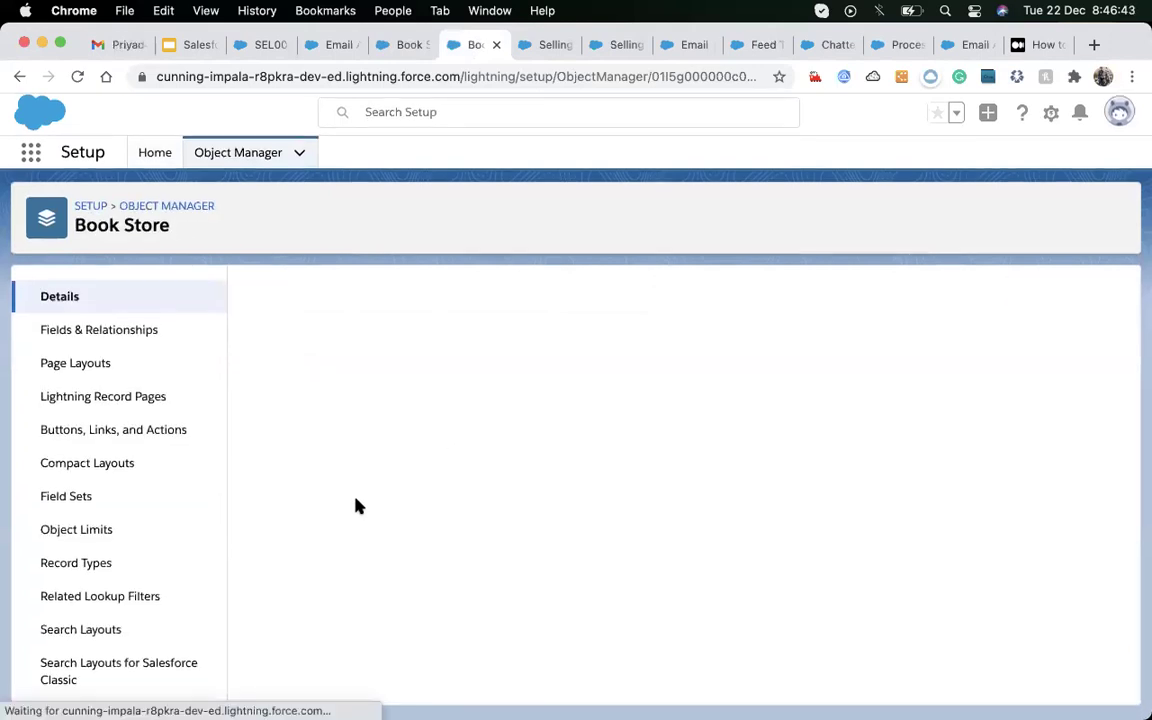
scroll(358, 506, down, 10)
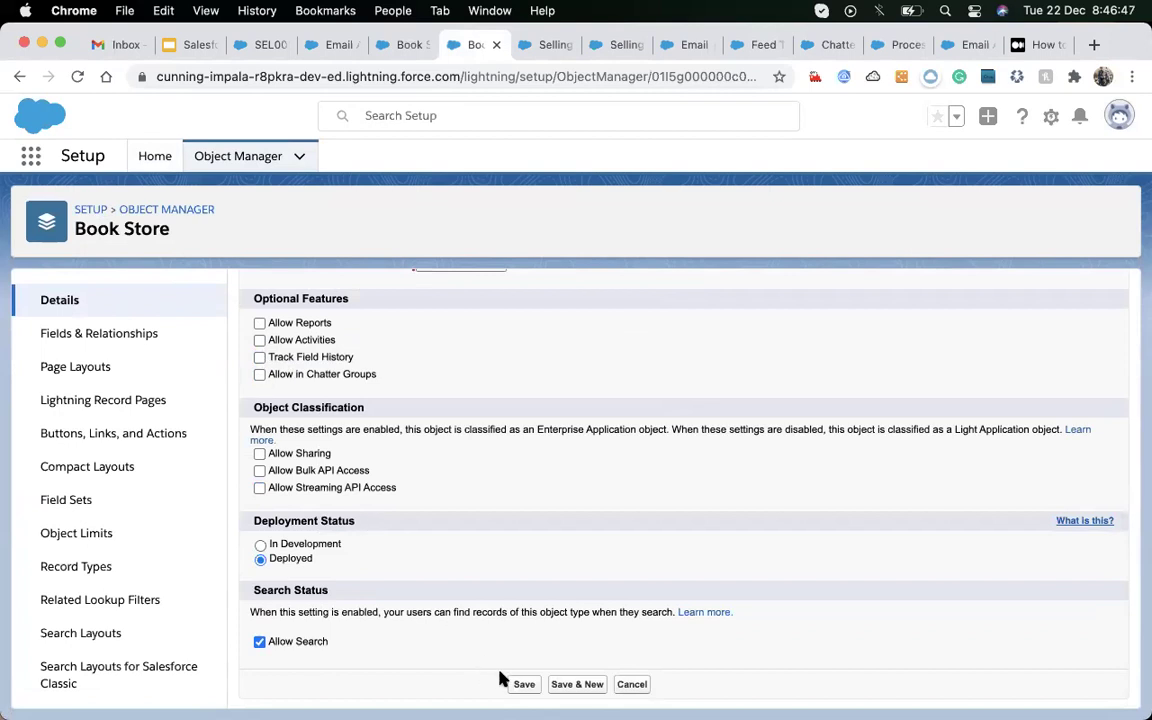
click(524, 684)
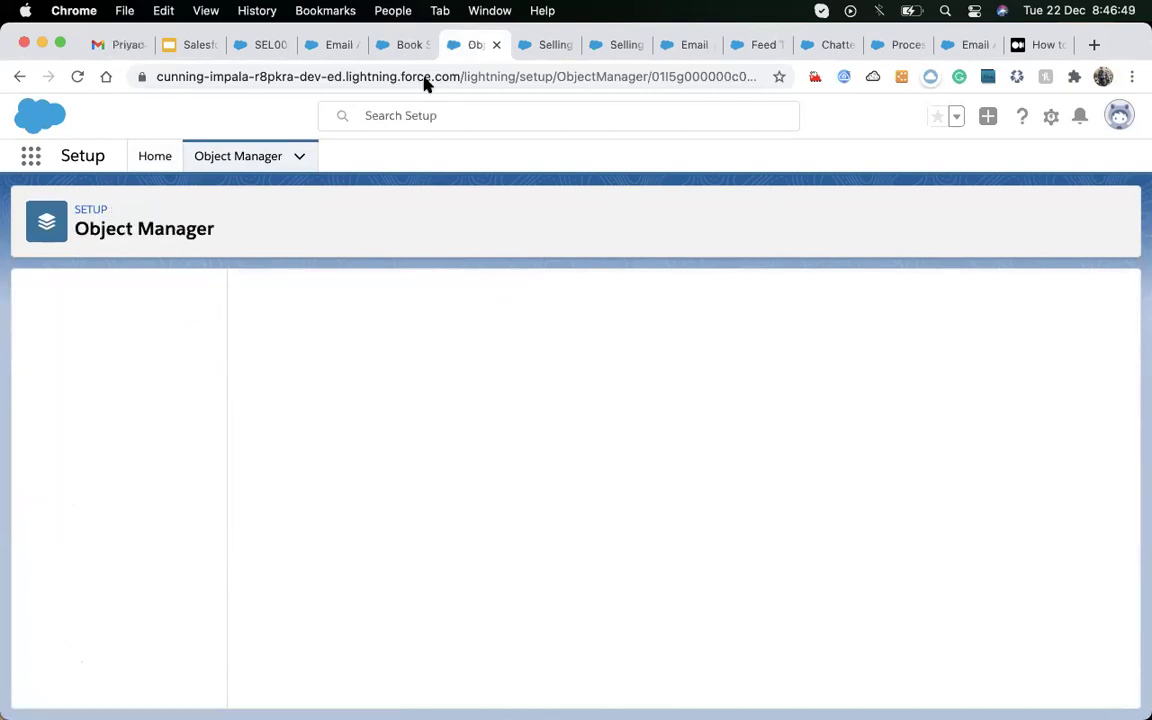
- Refresh the Book Store Record Page in the Lightning App Builder to load the changed object settings
click(405, 45)
key(super+r)
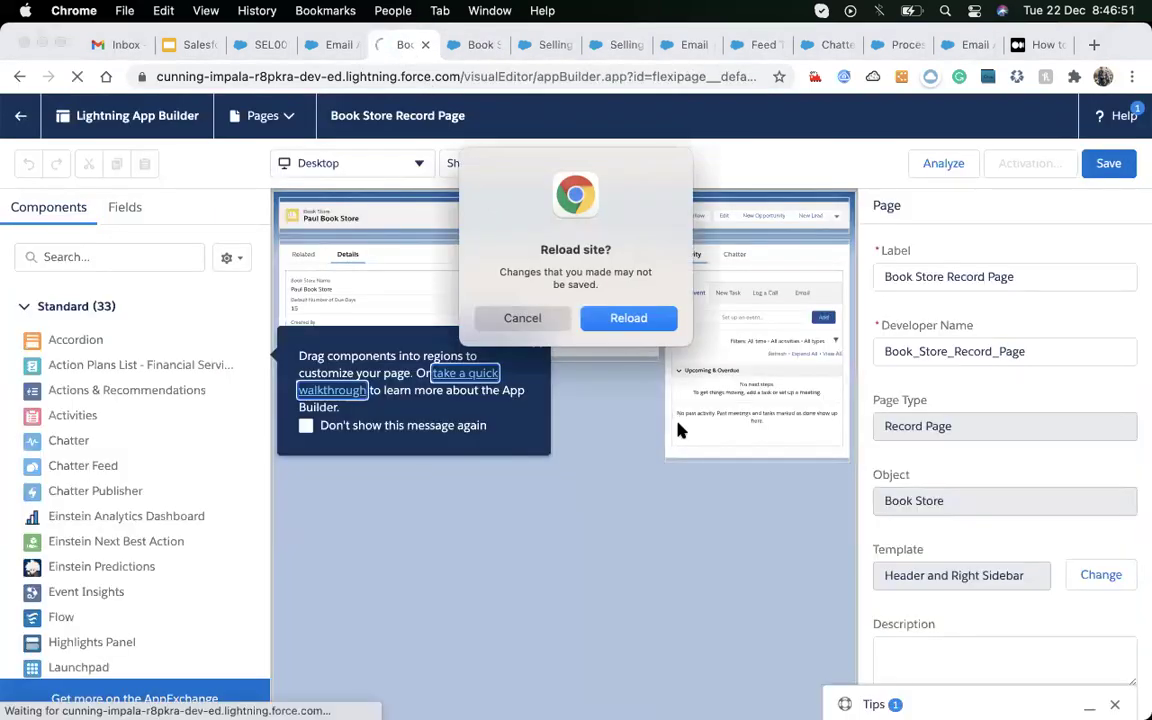
click(629, 317)
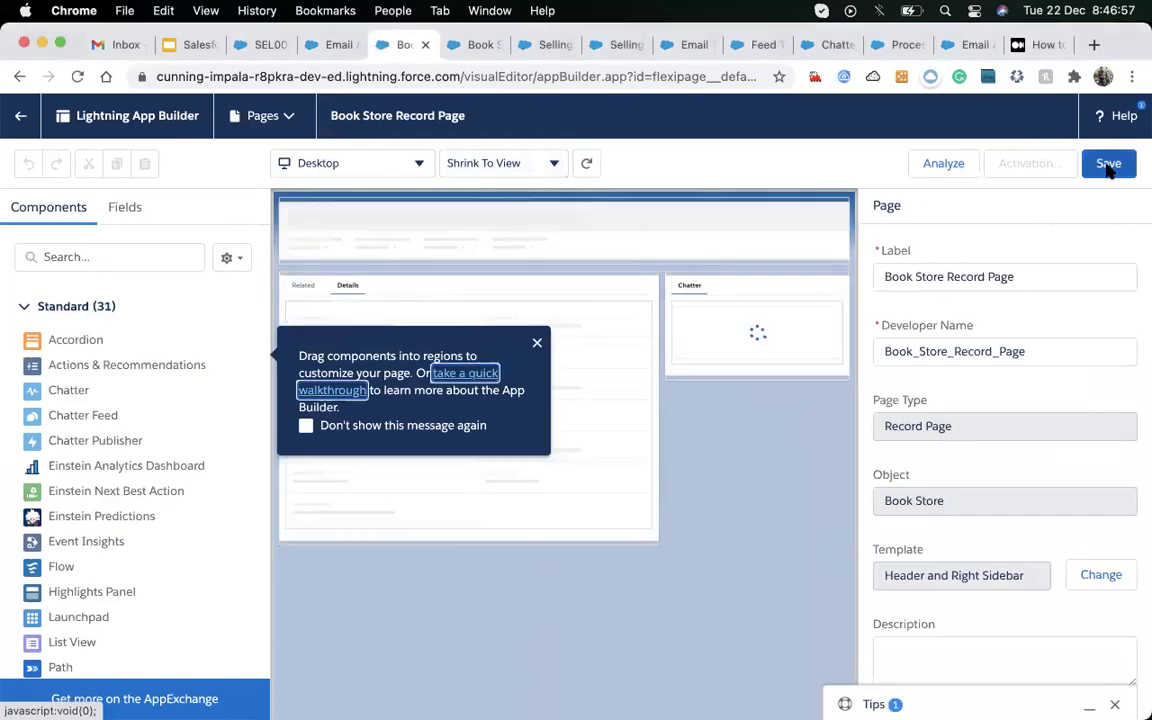
- Return to the Paul Book Store record, set its Default Number of Due Days to 16, and save it
click(20, 115)
click(662, 318)
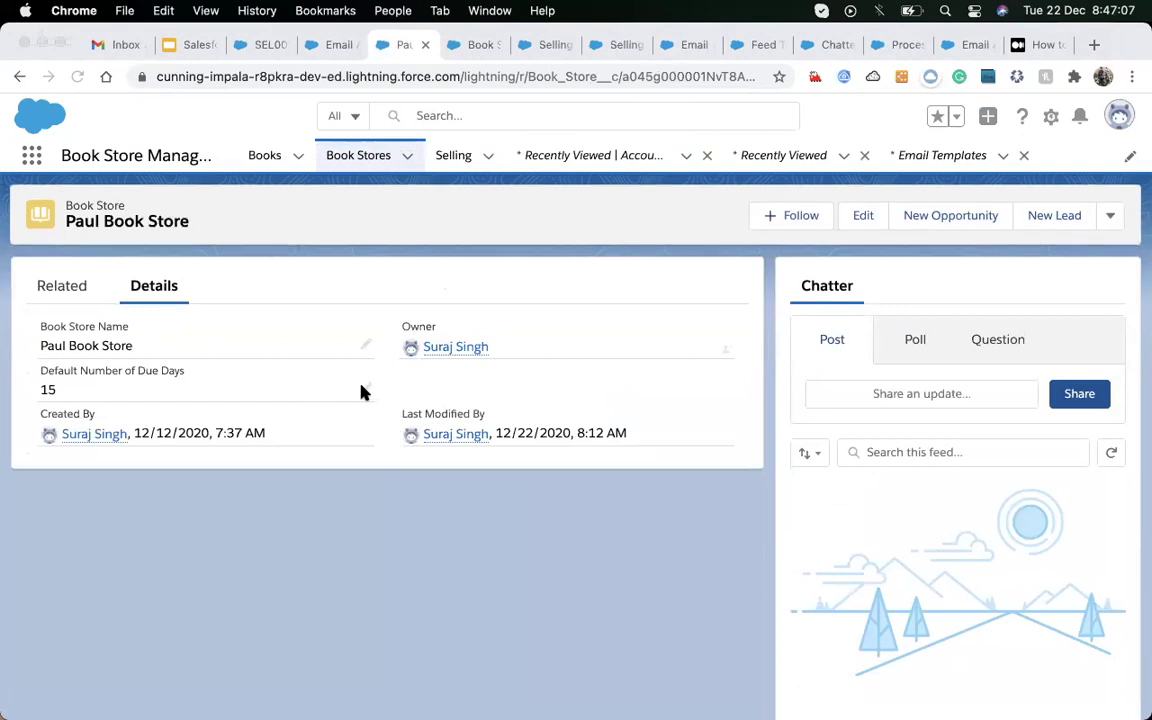
click(368, 389)
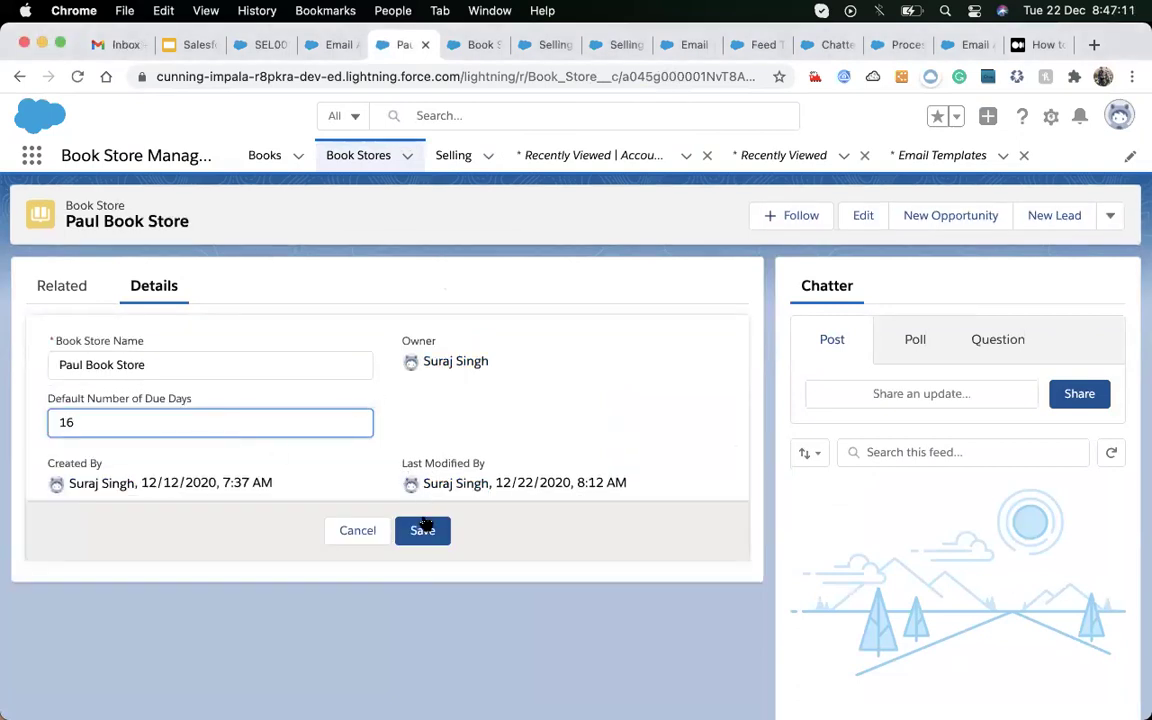
click(424, 528)
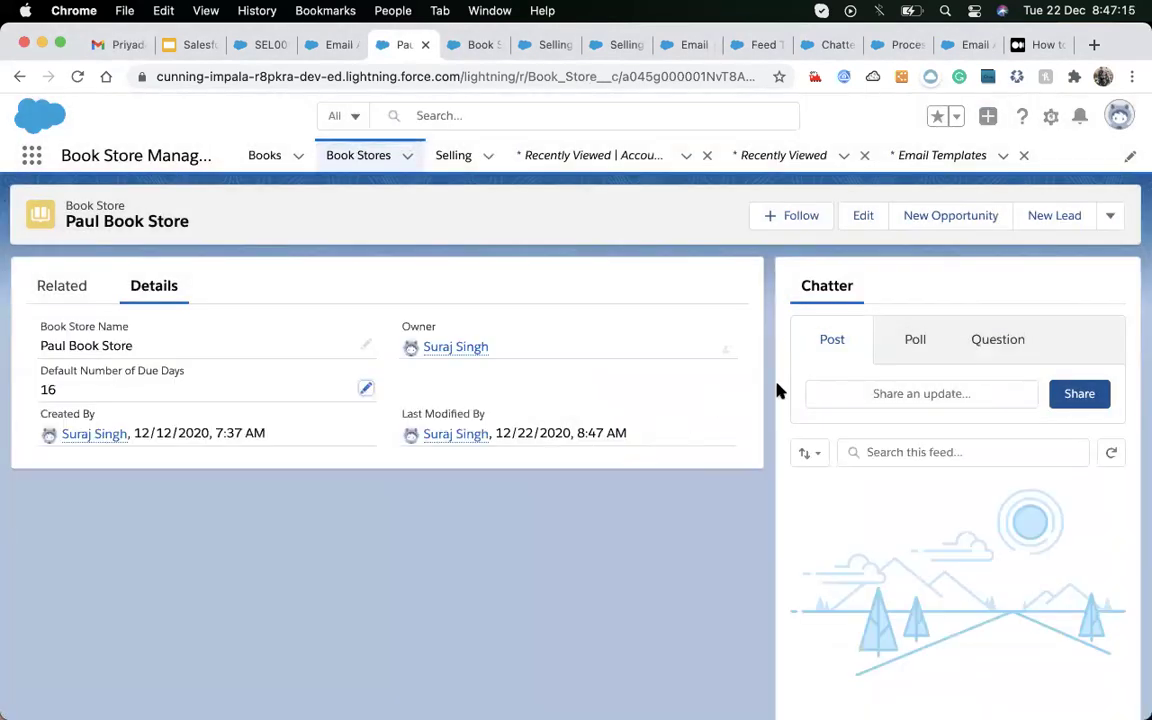
- Check the Paul Book Store record's Chatter feed and its Post, Poll and Question publishers for the due-day update
click(913, 343)
click(1000, 345)
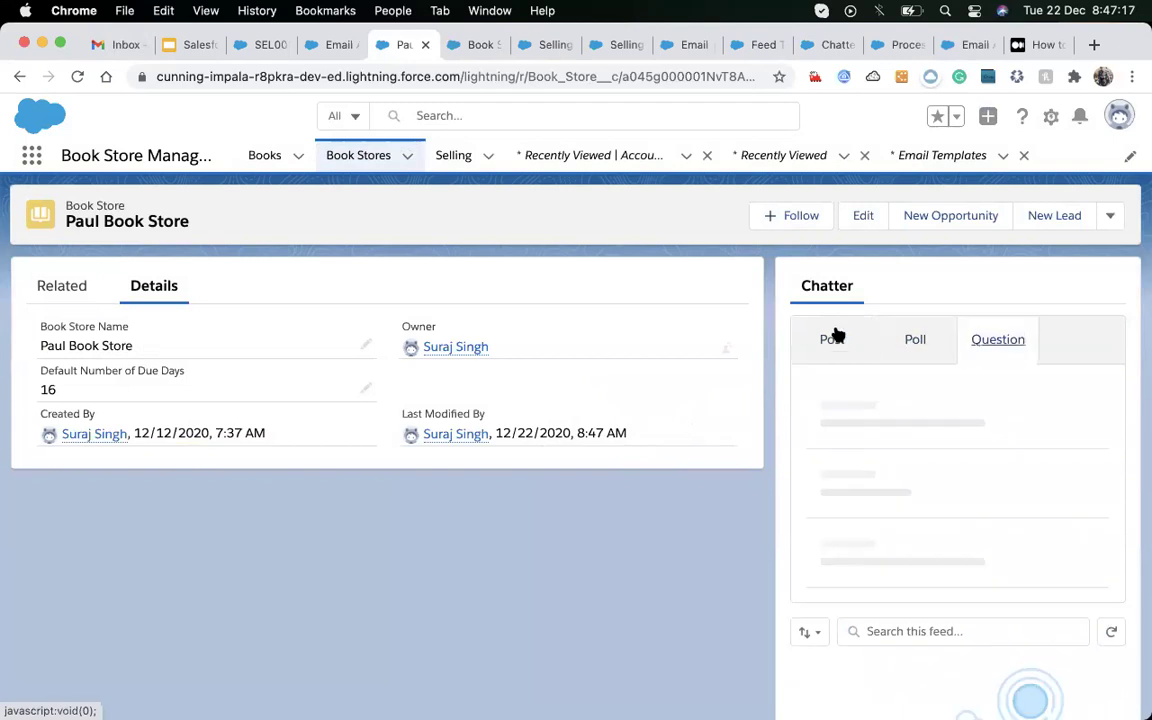
click(830, 340)
scroll(812, 494, down, 5)
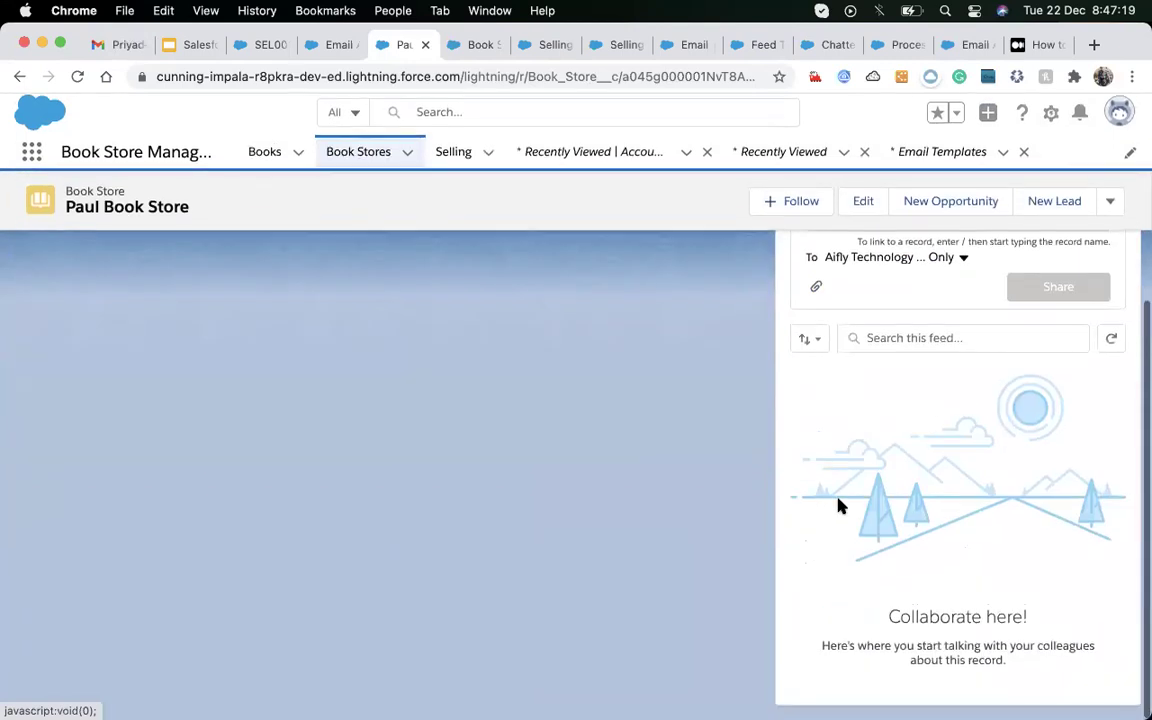
scroll(836, 506, up, 4)
scroll(885, 418, up, 2)
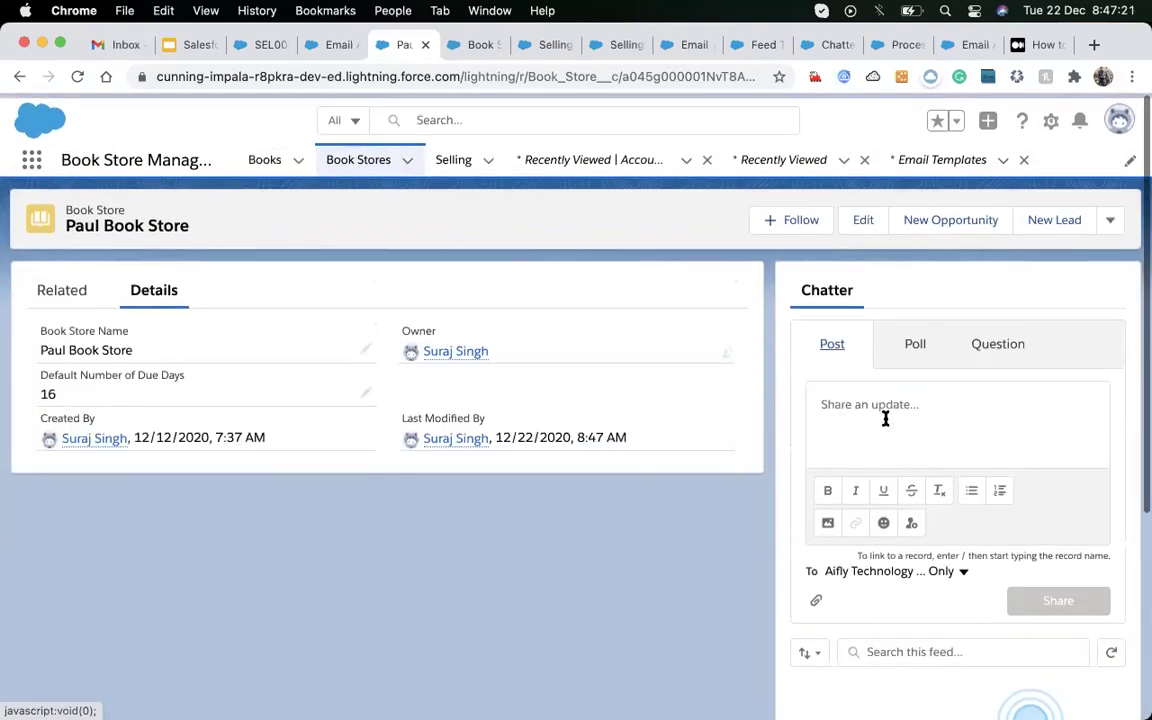
click(916, 341)
click(1010, 342)
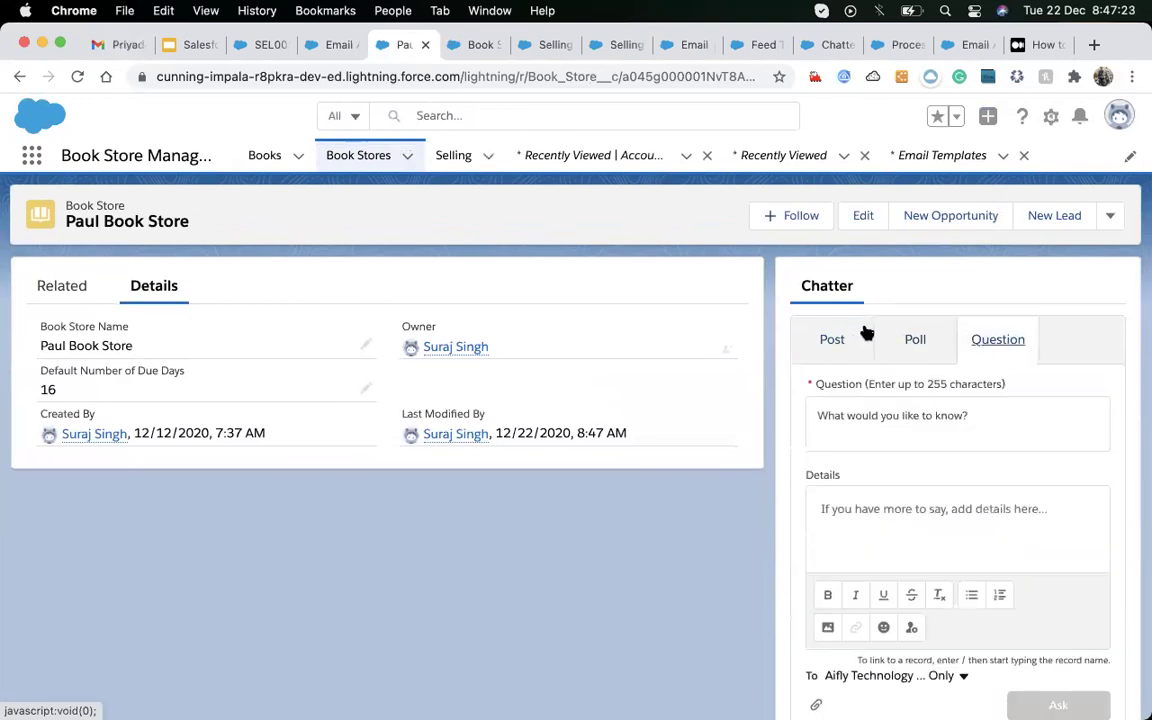
scroll(836, 460, down, 3)
scroll(830, 458, up, 3)
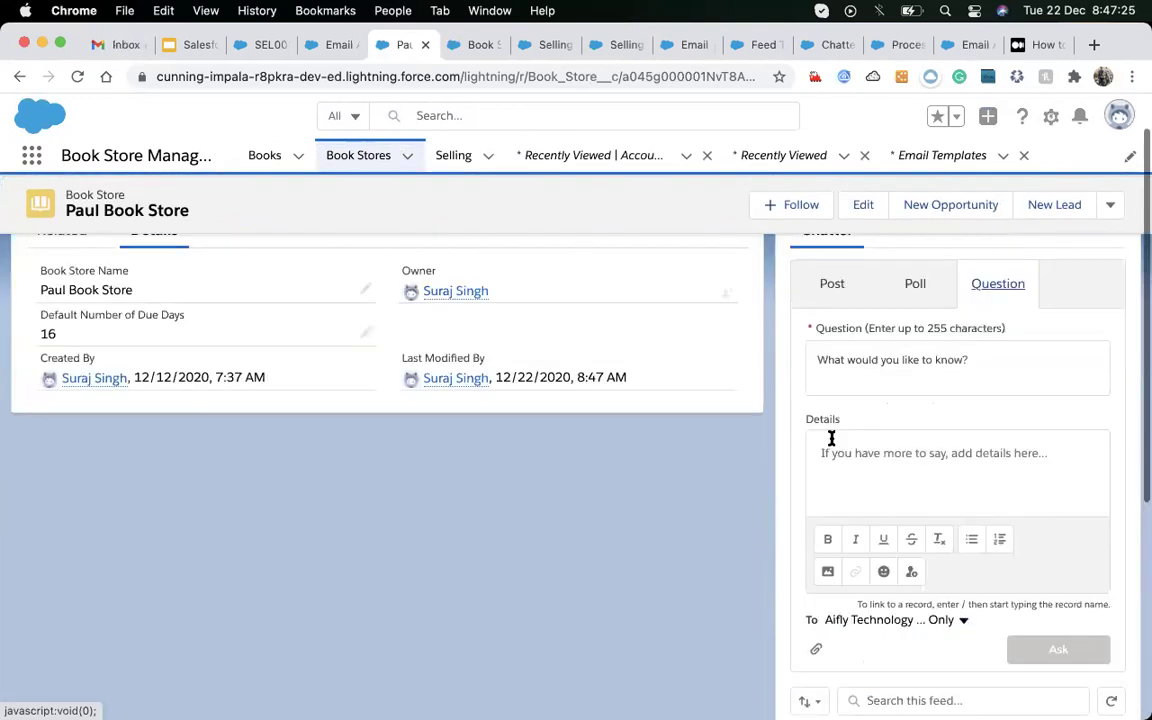
click(828, 341)
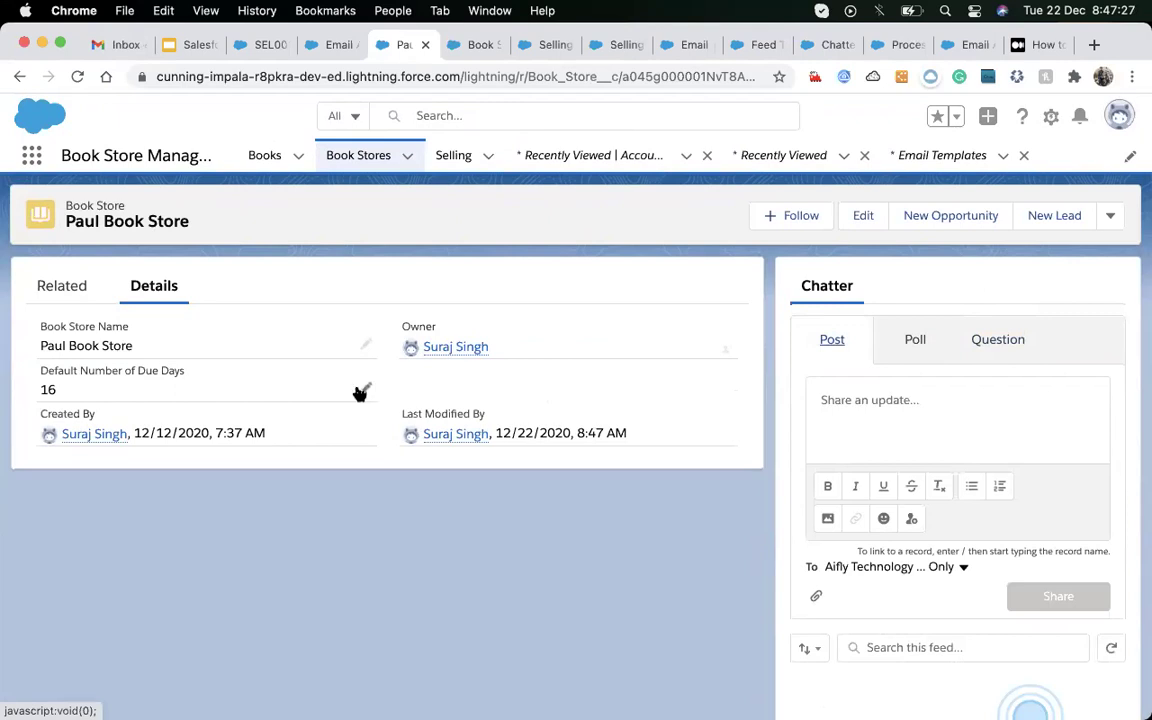
- Review the Due Date Update process's criteria, its selling record update, and its Post to Chatter action
click(893, 44)
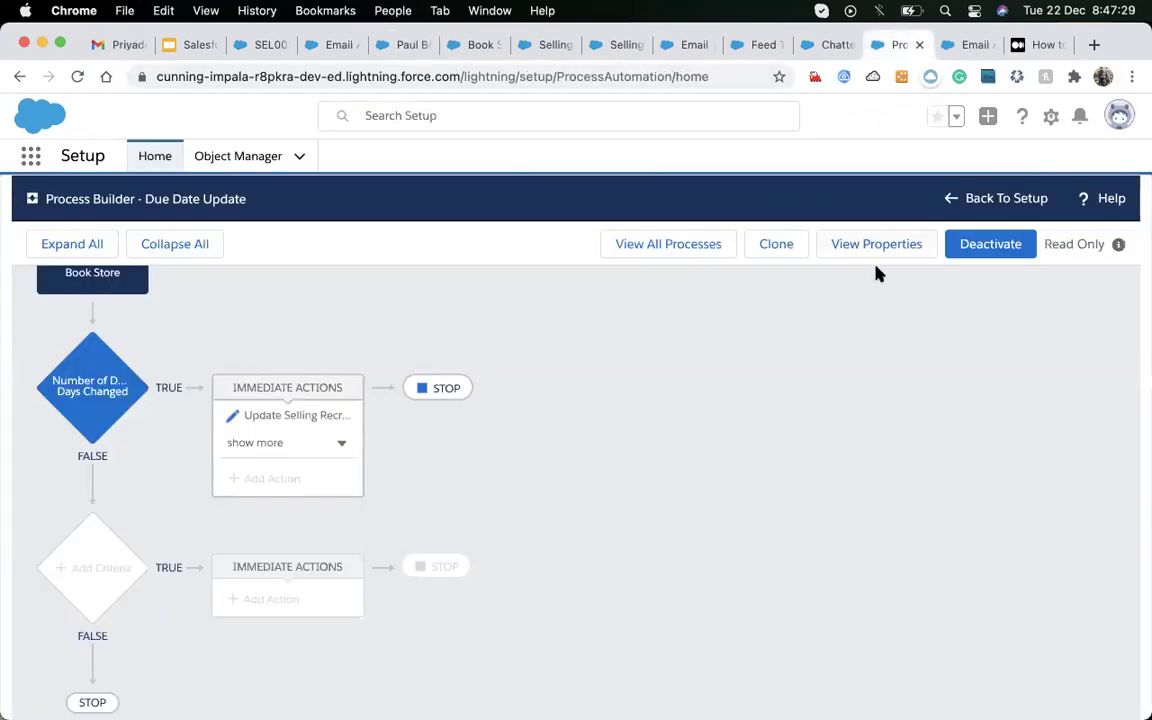
scroll(733, 468, down, 1)
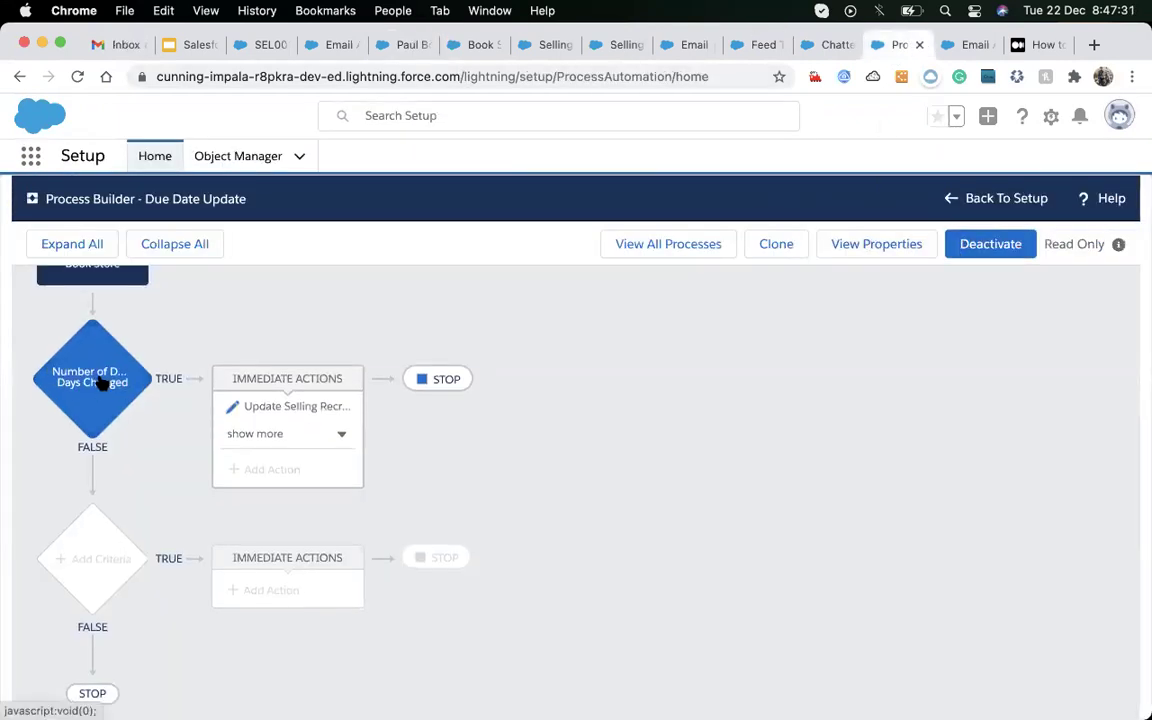
click(100, 385)
scroll(733, 424, down, 1)
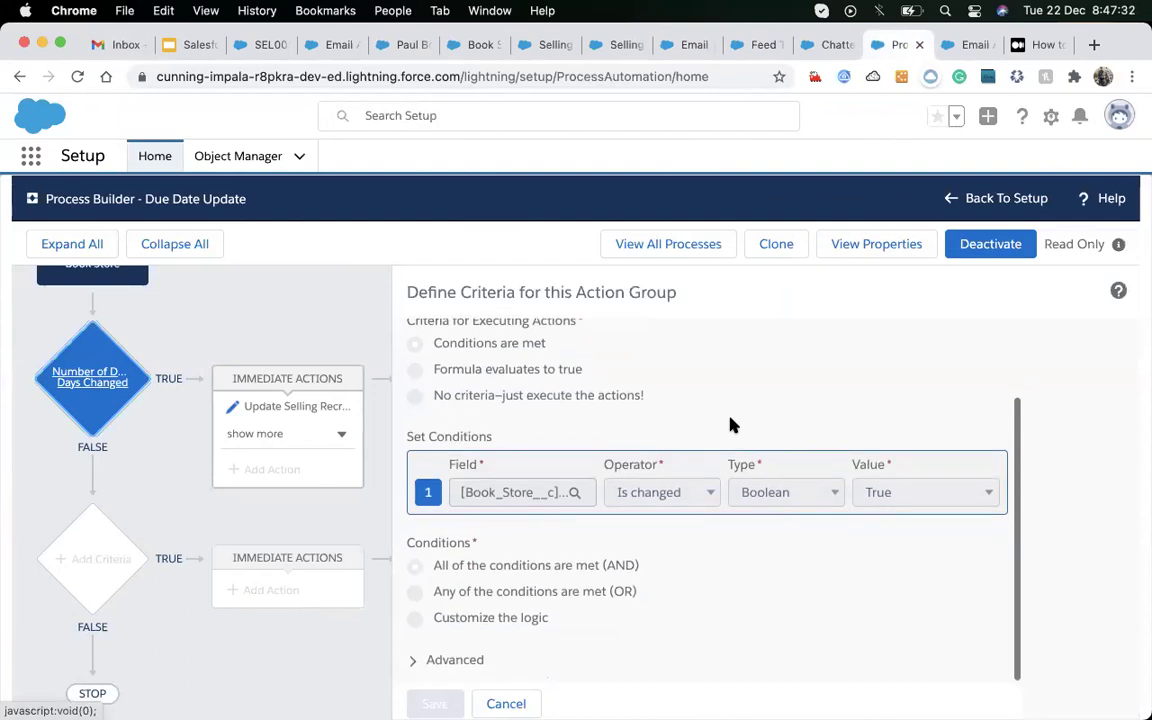
click(272, 414)
click(275, 445)
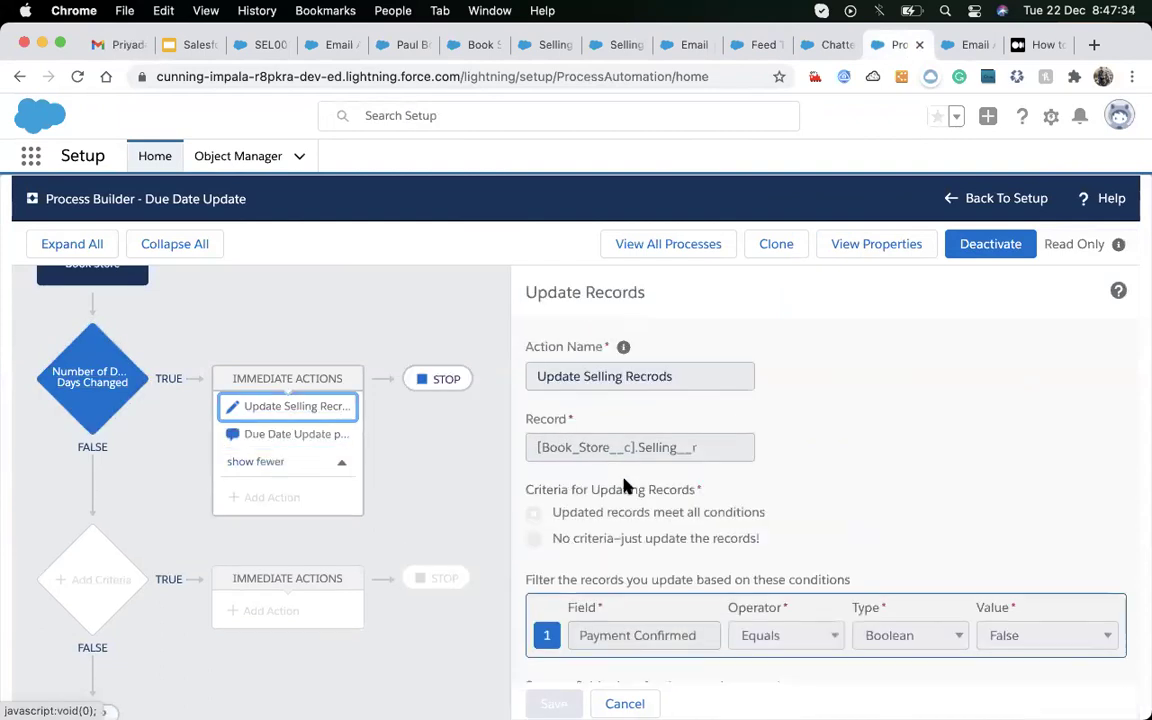
click(287, 436)
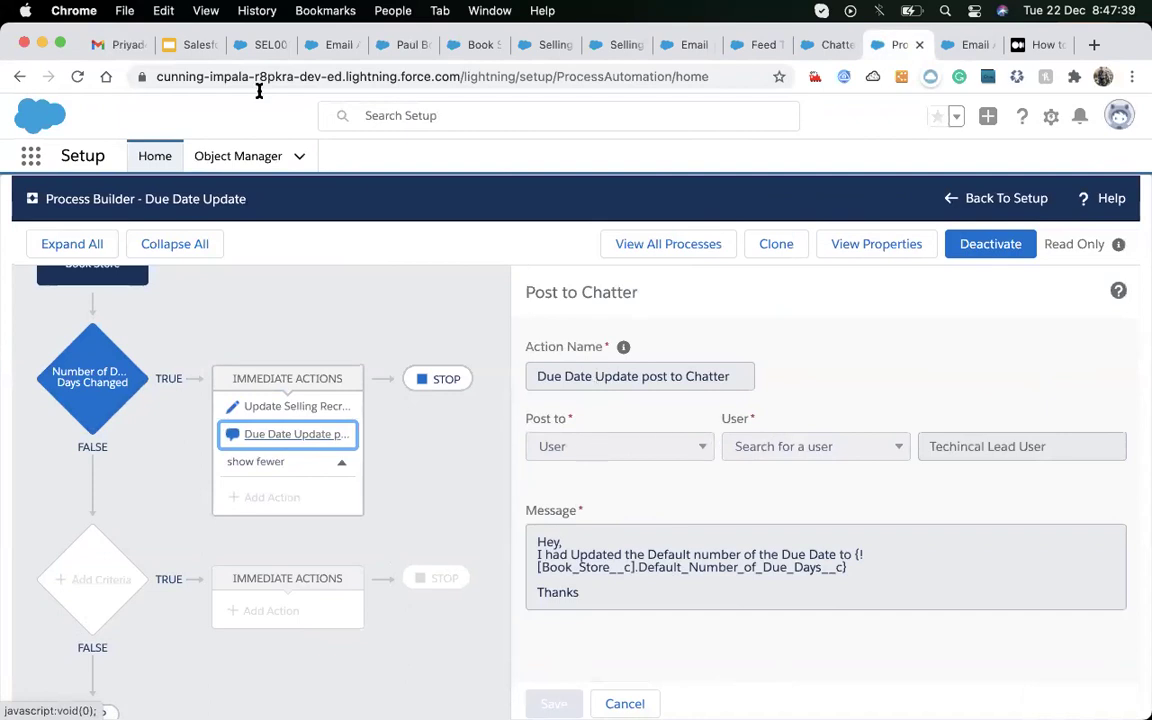
- Check the SEL000007 record's Chatter publishers, feed and post audience options
click(262, 45)
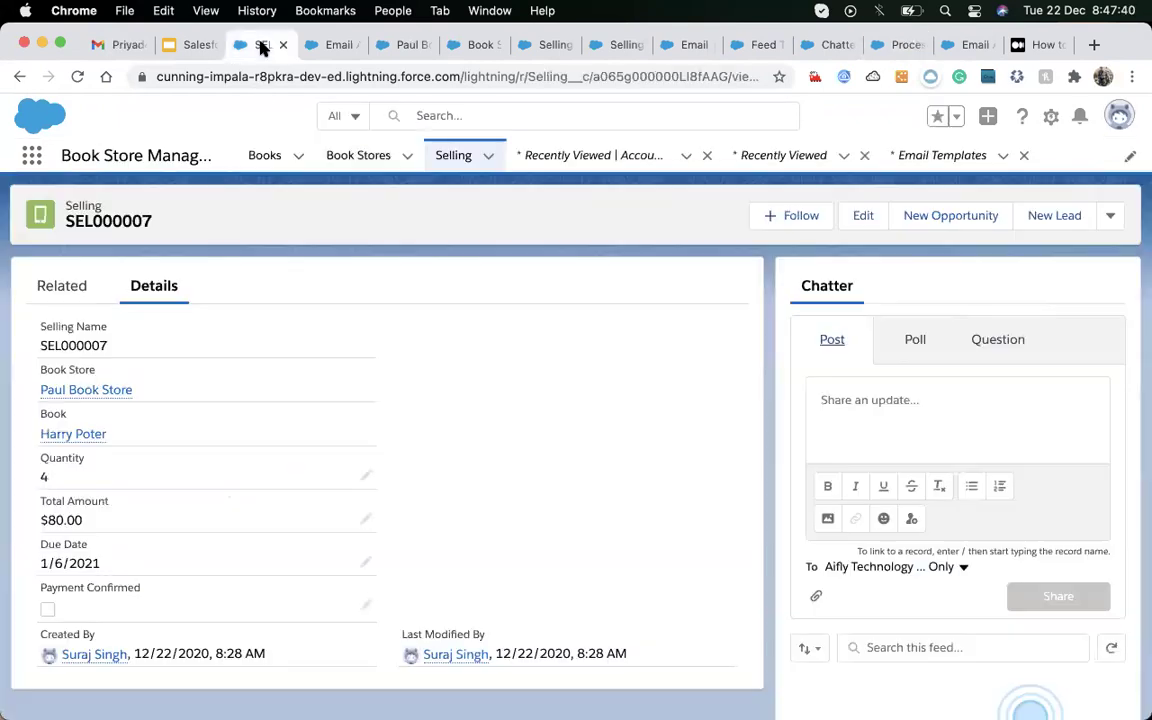
click(912, 345)
click(1015, 348)
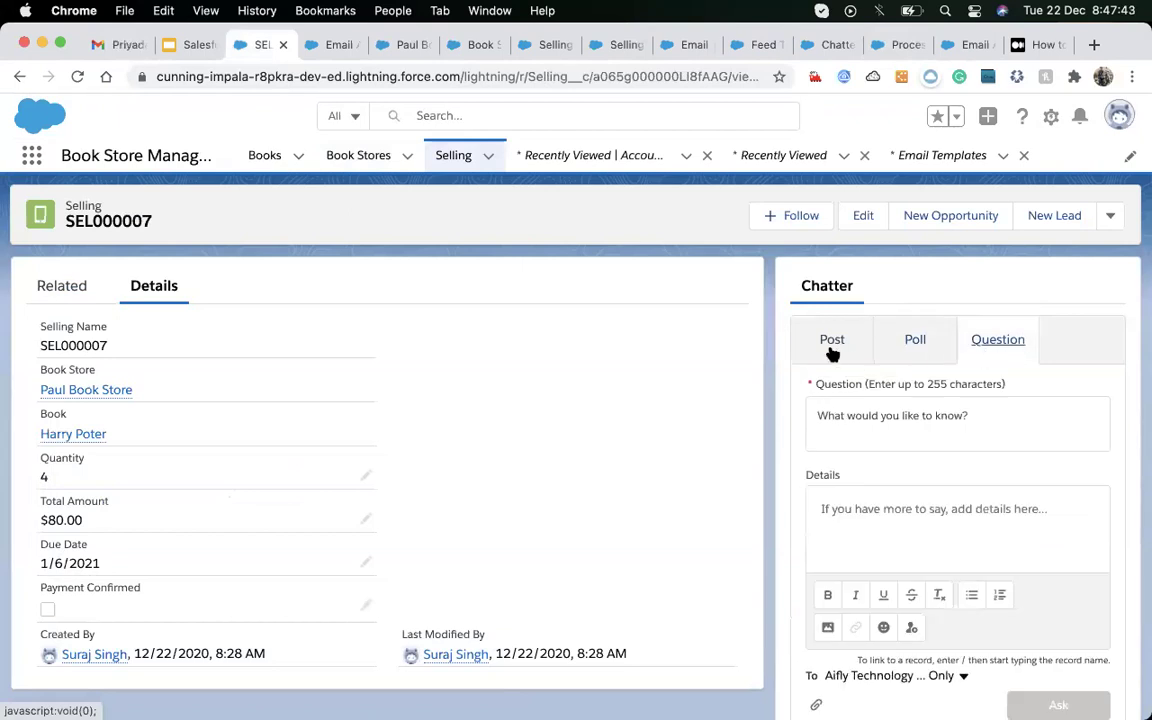
click(831, 350)
scroll(775, 446, down, 3)
scroll(813, 419, up, 1)
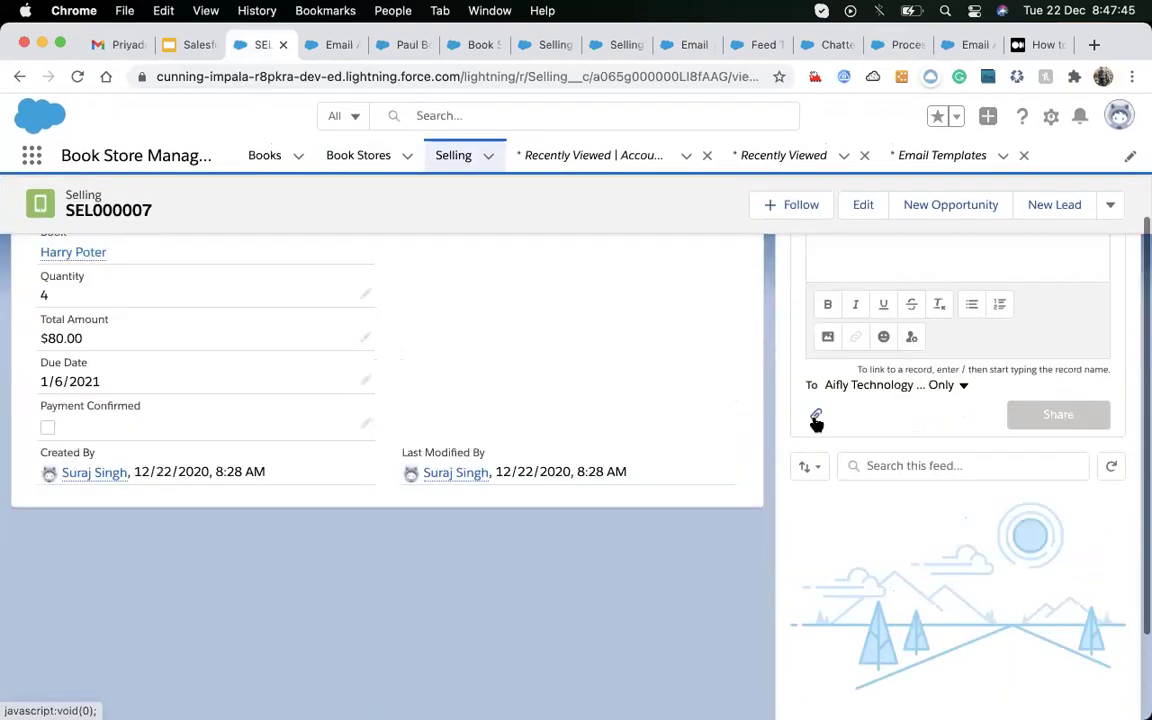
click(877, 386)
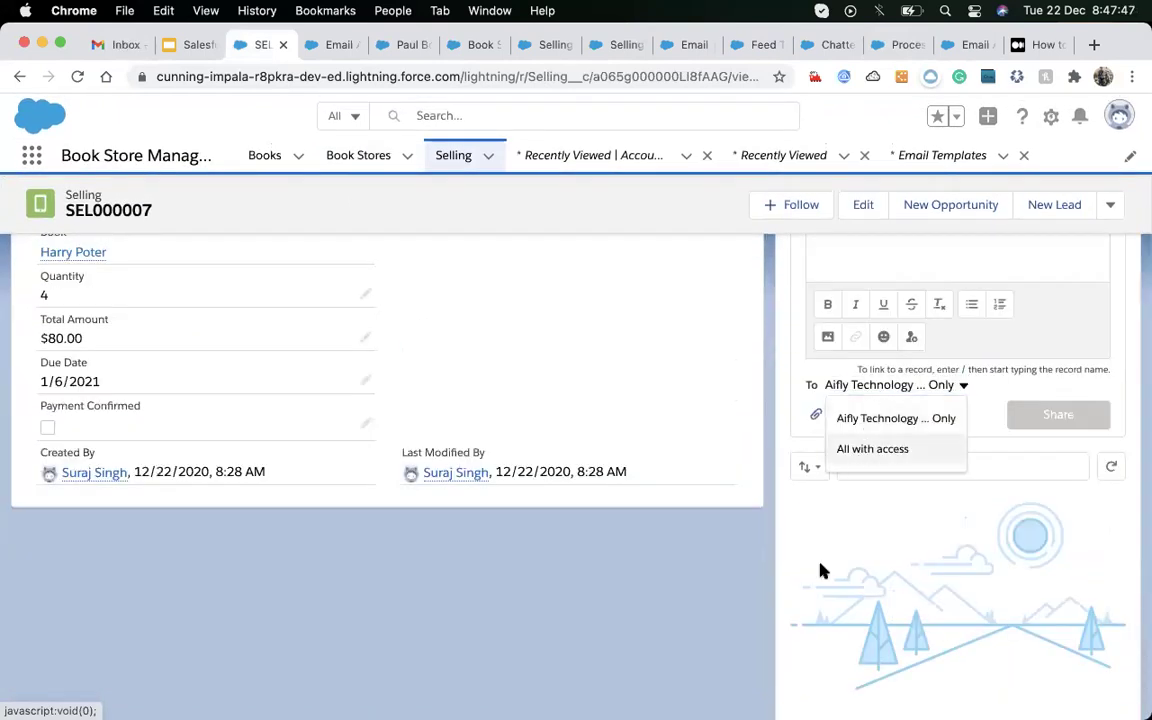
scroll(823, 586, up, 3)
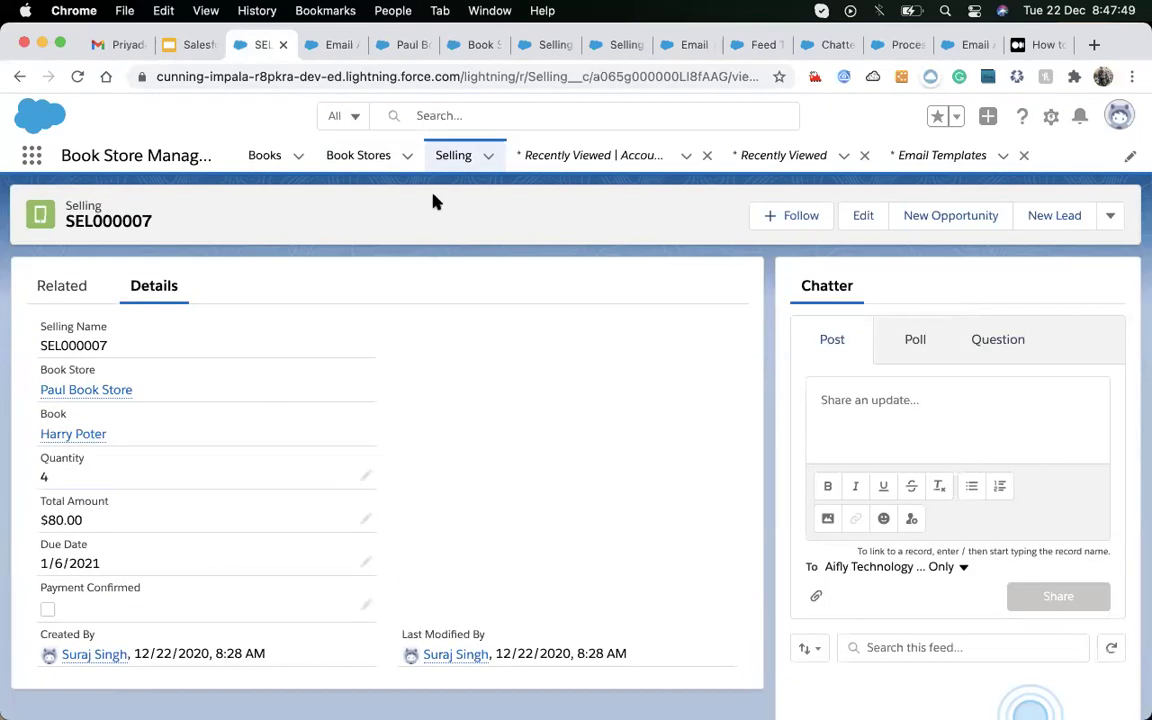
- Find Chatter in the App Launcher, open the Salesforce Chatter app in a new tab, and go to the Chatter home page
click(33, 157)
text(chat)
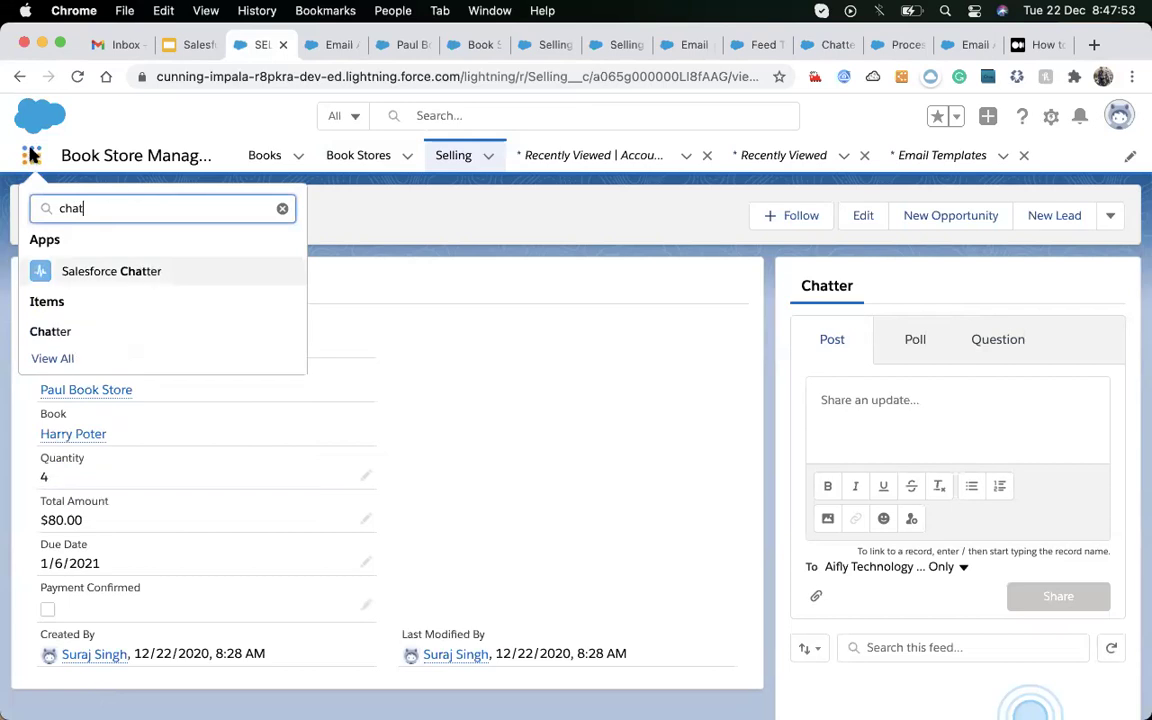
right_click(108, 279)
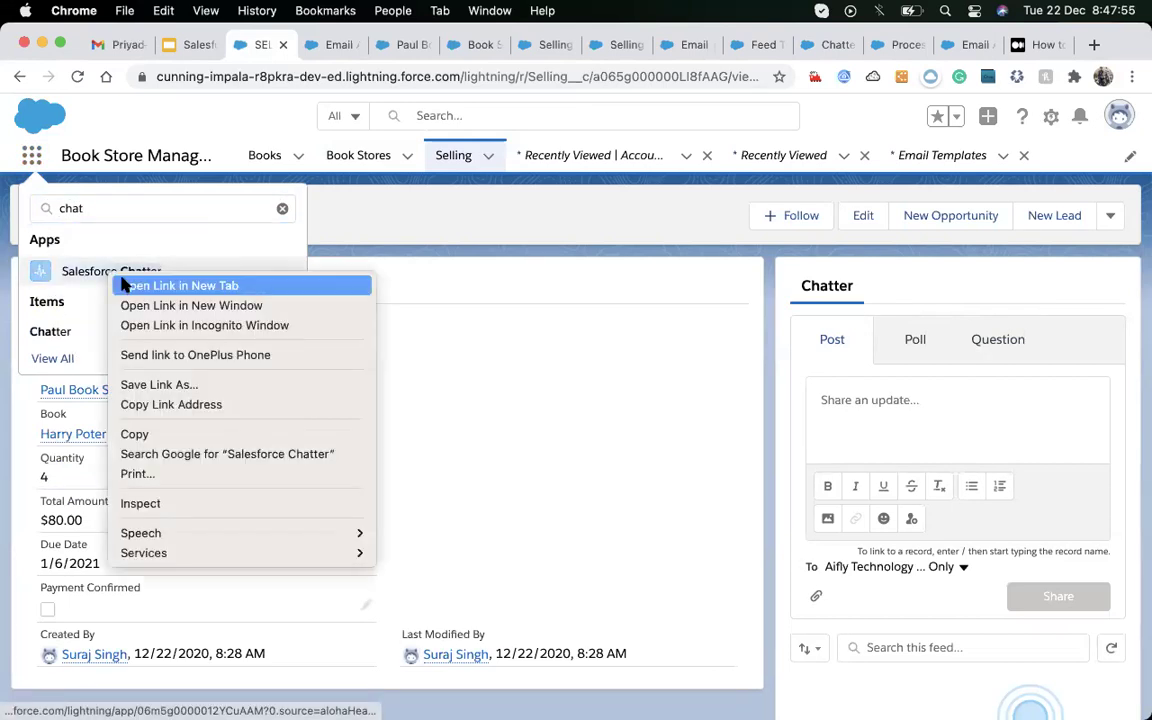
click(121, 285)
click(47, 333)
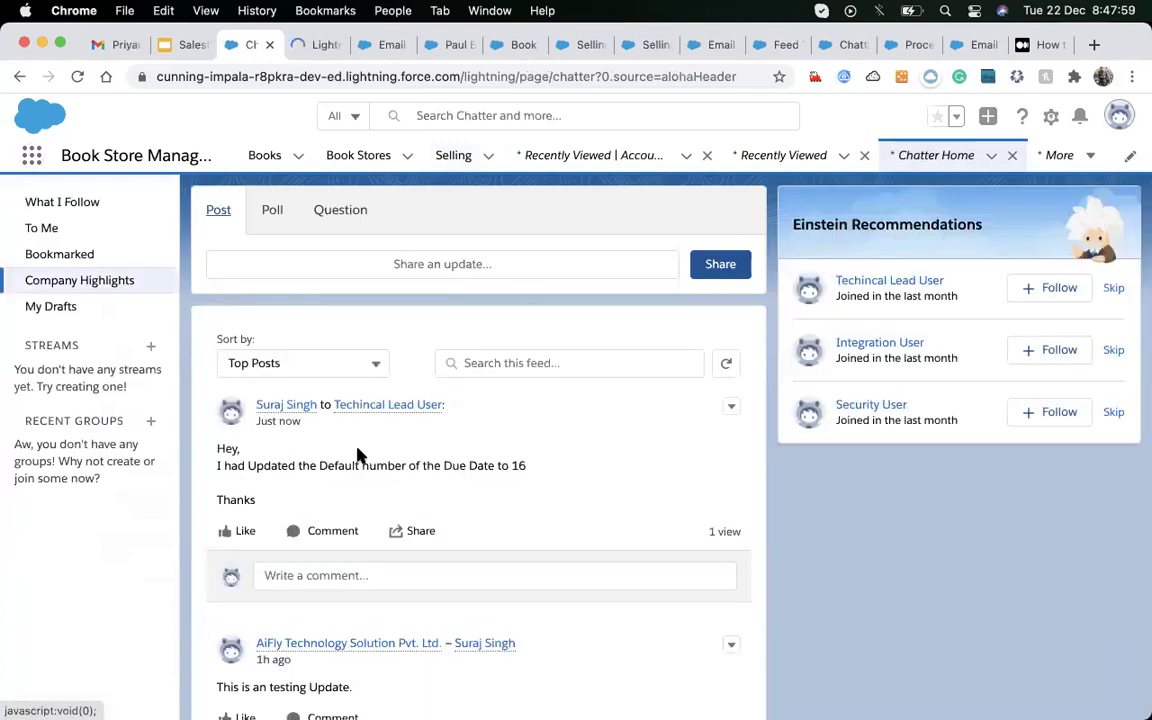
- Reopen the selling record in a separate tab, check the Company Highlights feed for the due-day post, and close the Salesforce Chatter app's home page
super+click(17, 77)
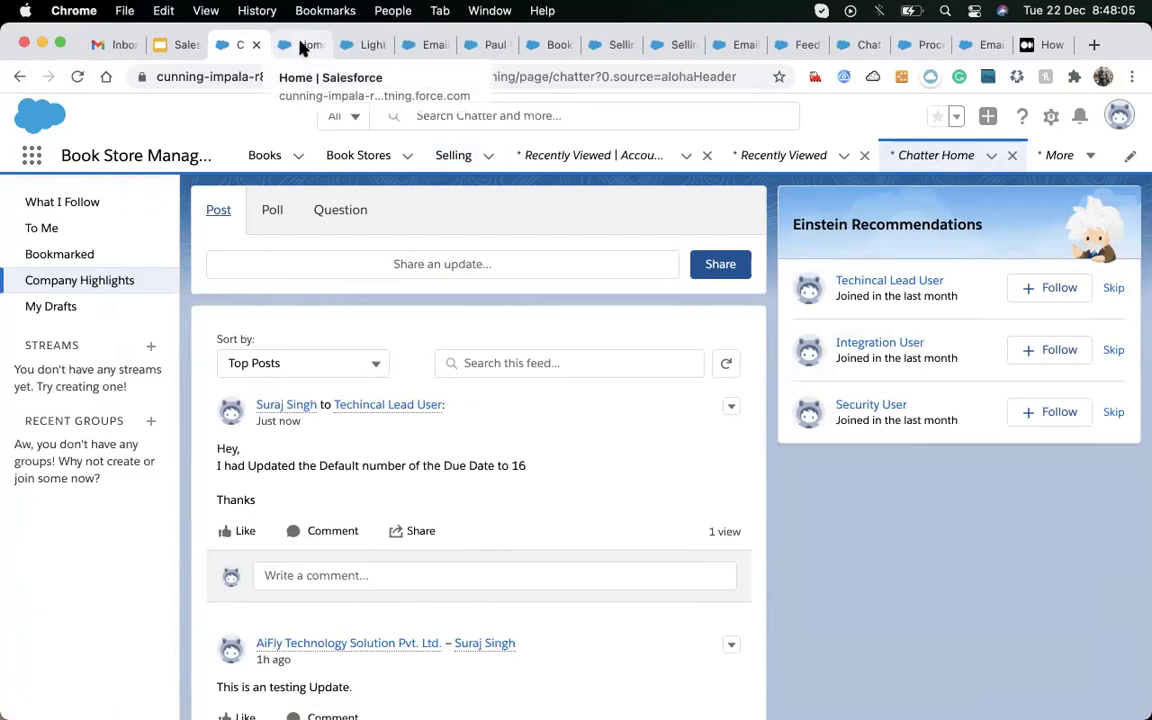
scroll(424, 500, down, 1)
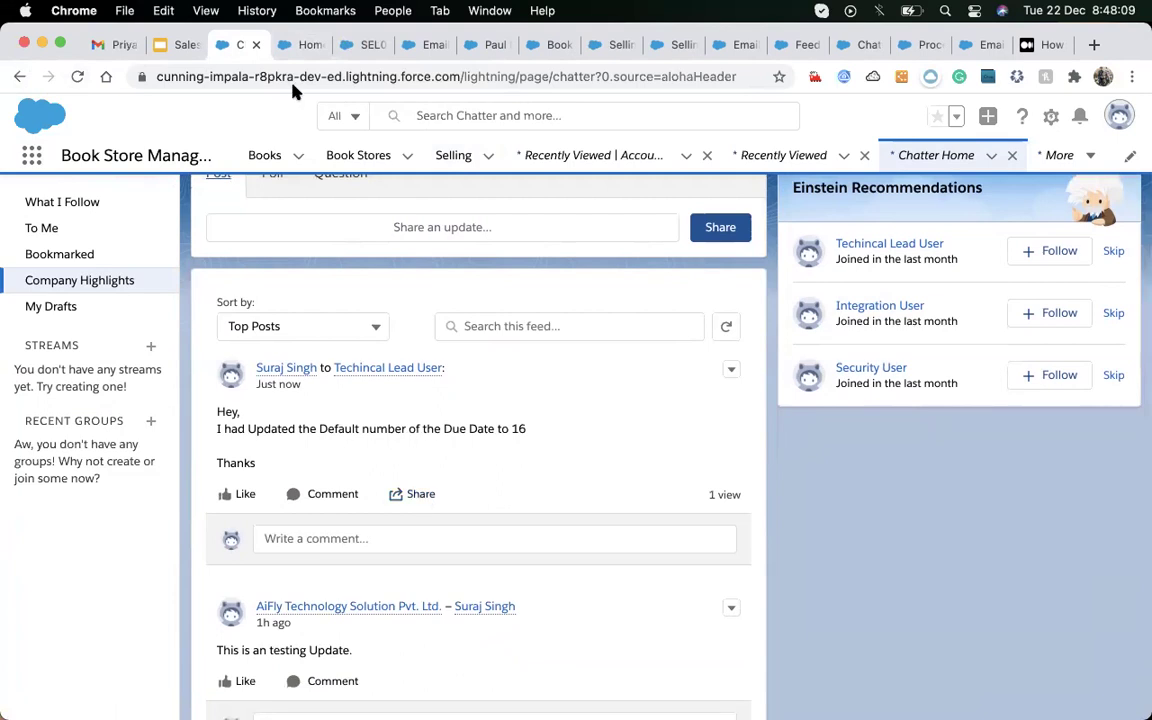
click(298, 46)
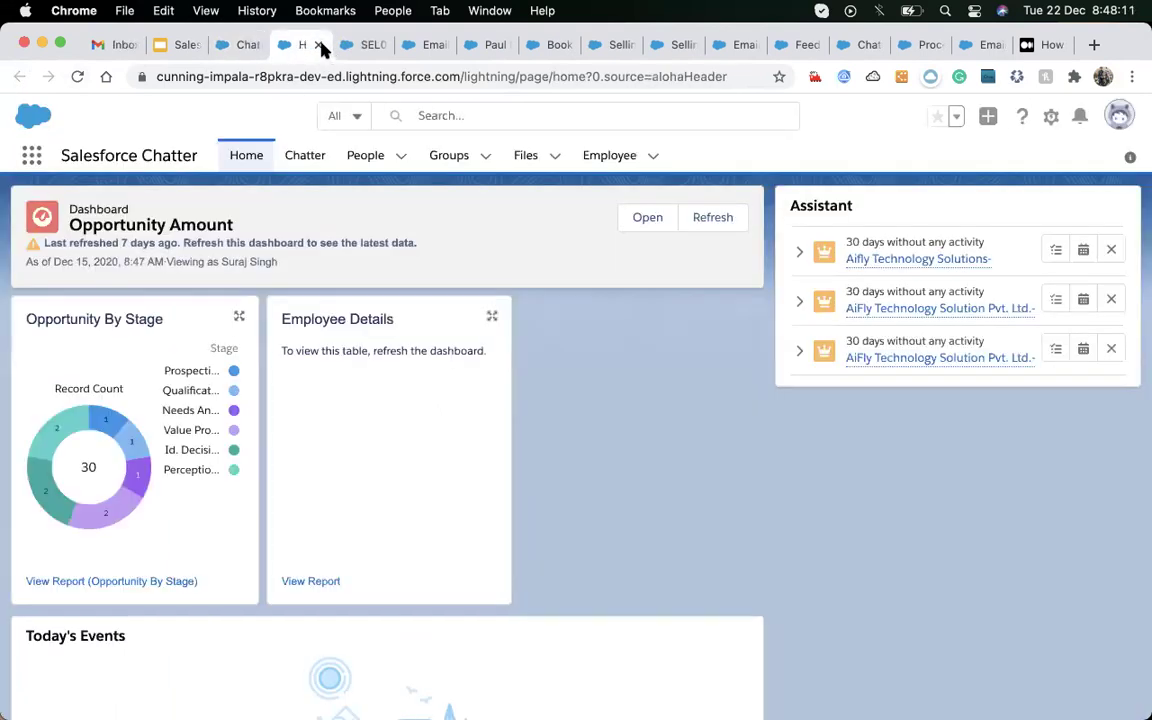
click(319, 45)
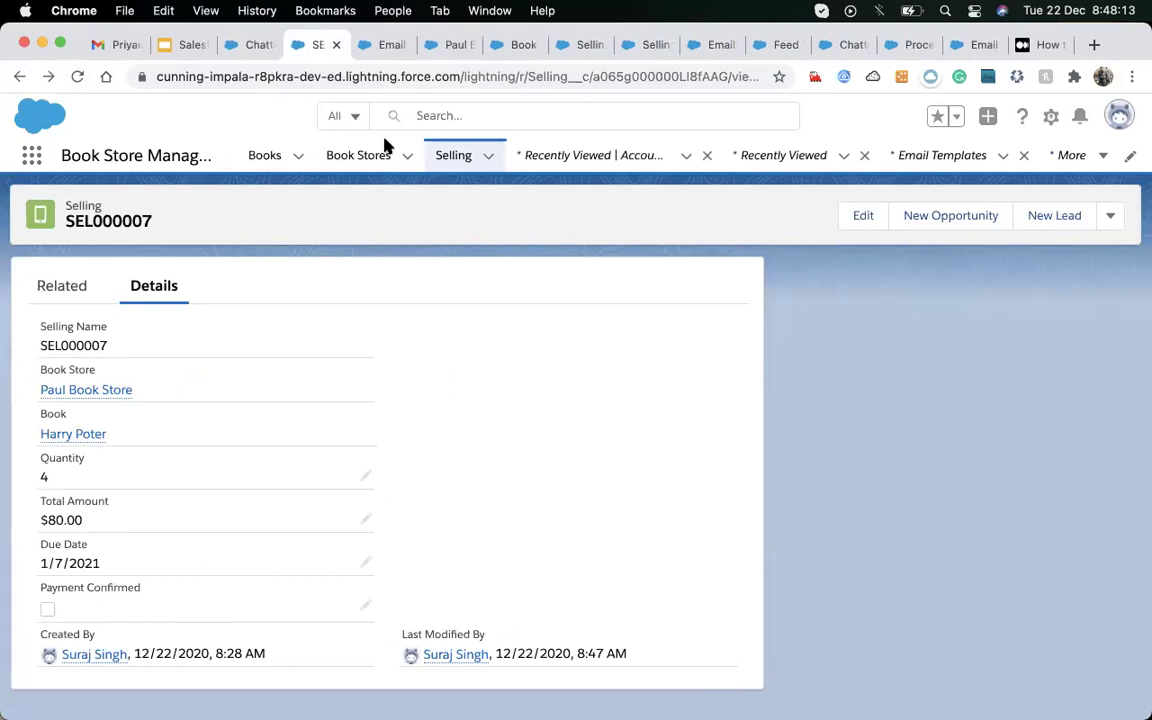
- Check the Paul Book Store record's Chatter publishers, feed and "All with access" audience option, and reload the page
click(360, 157)
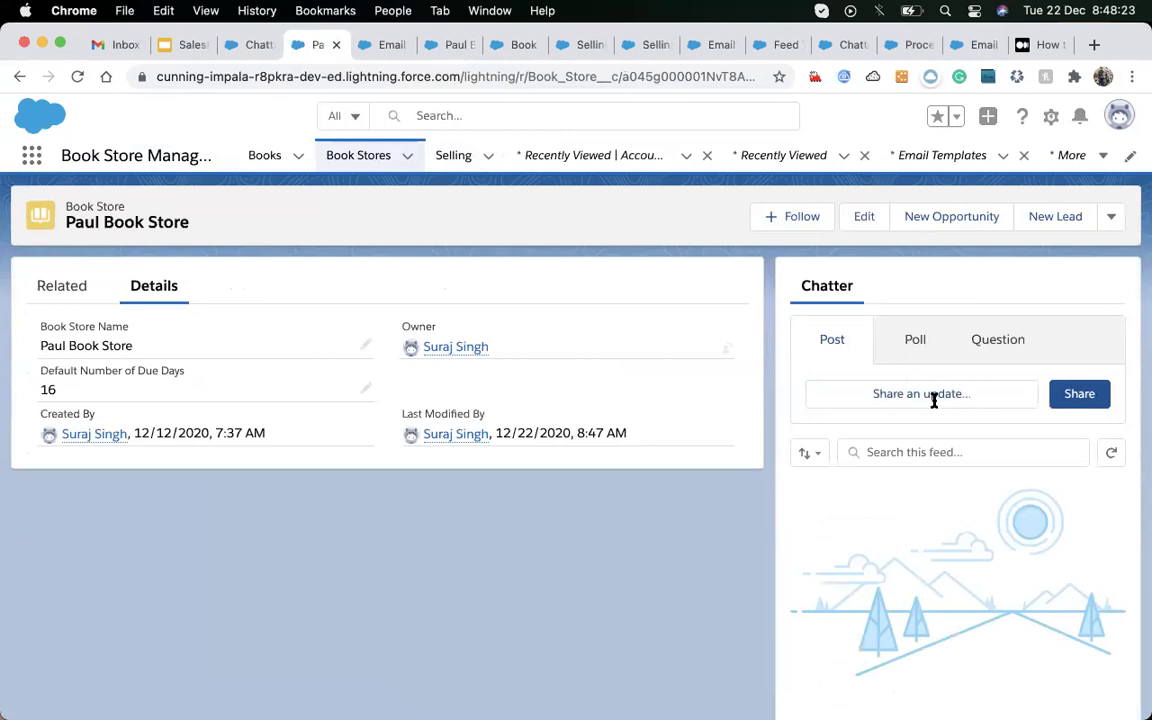
click(914, 340)
click(1008, 343)
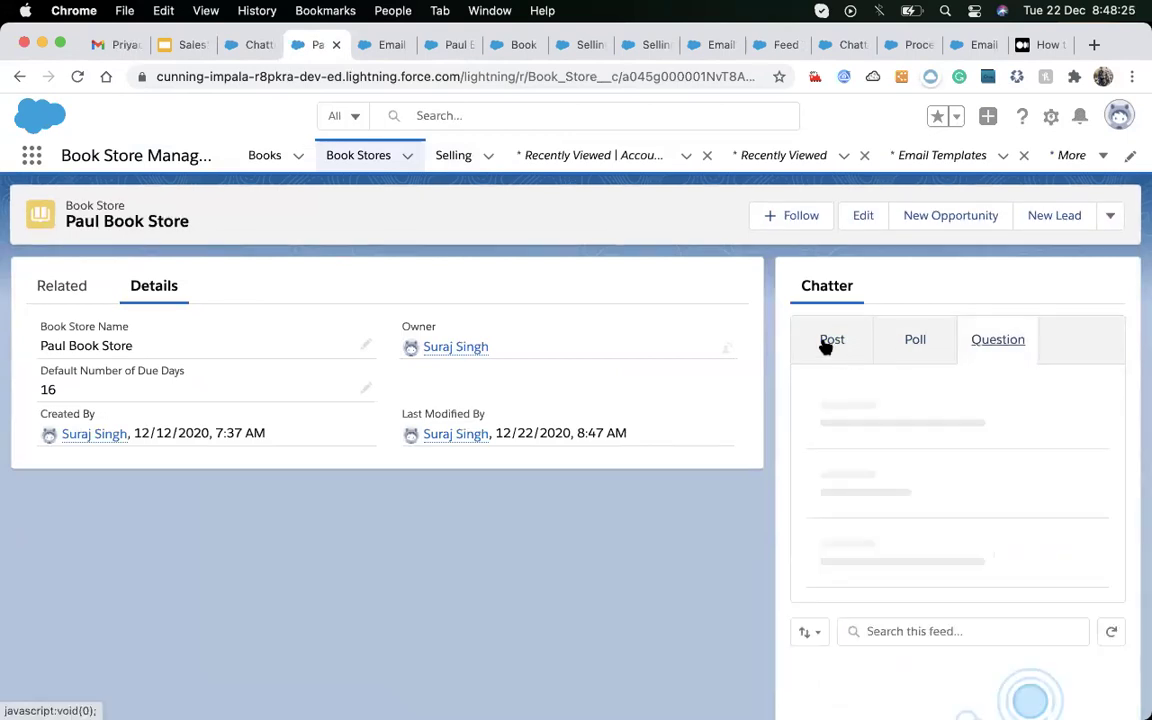
click(825, 341)
scroll(740, 541, down, 5)
scroll(740, 541, up, 5)
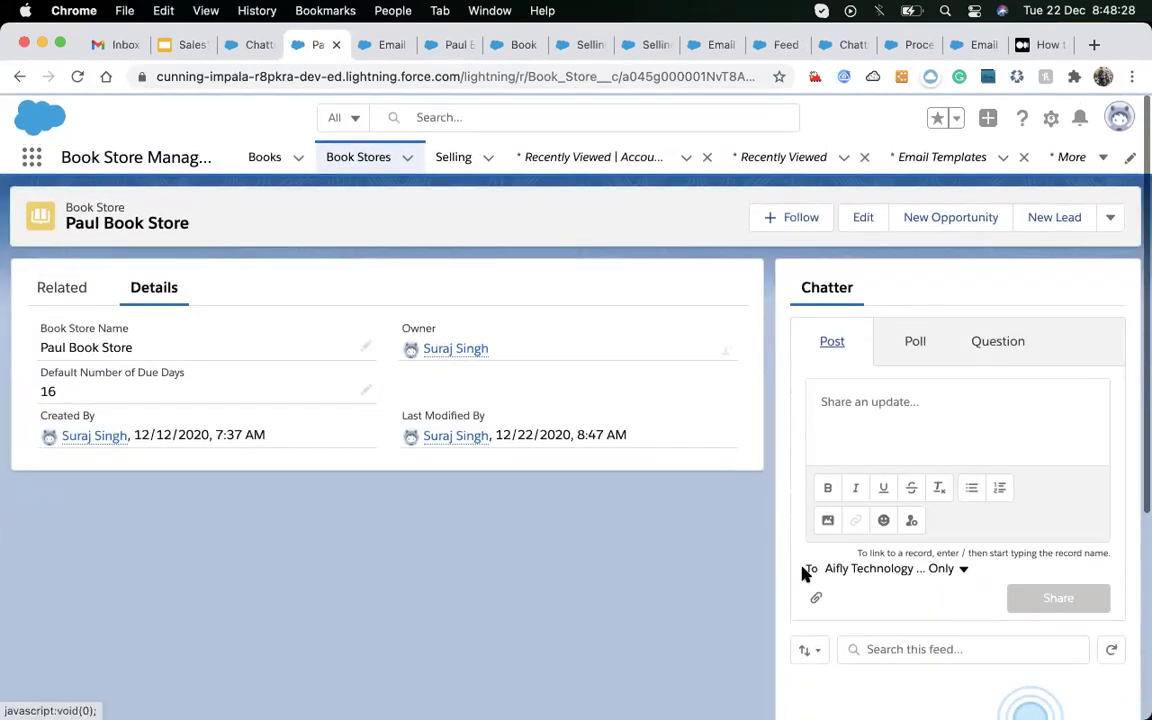
click(851, 569)
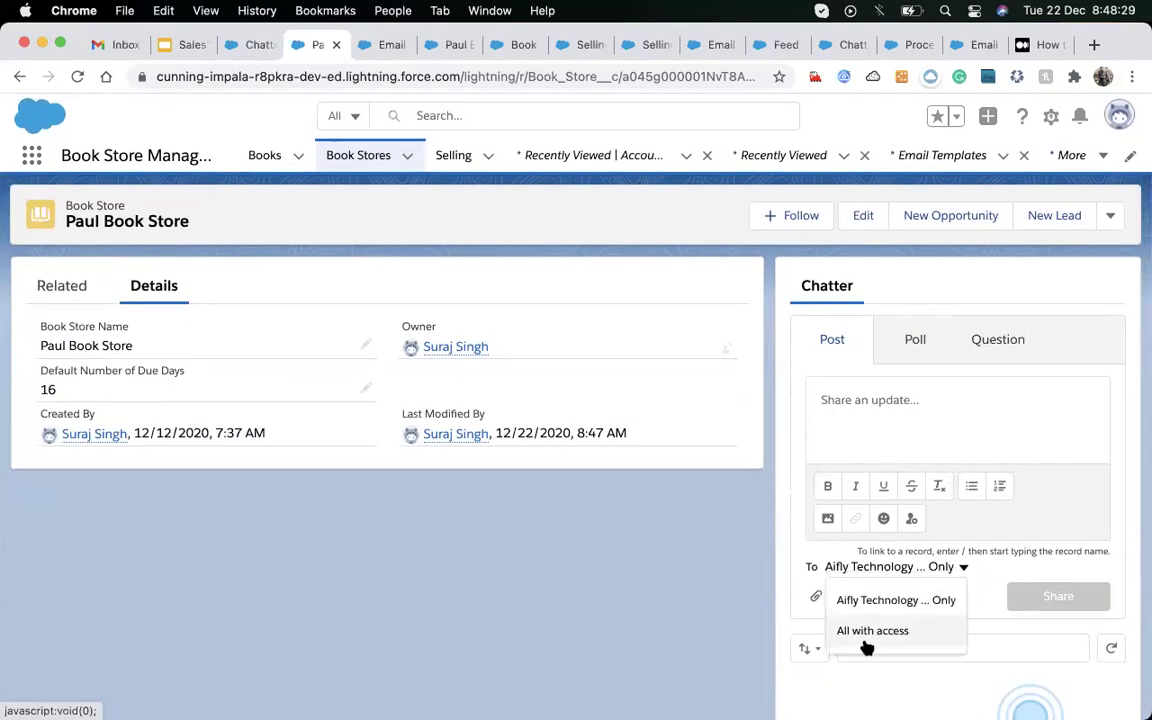
click(864, 630)
key(super+r)
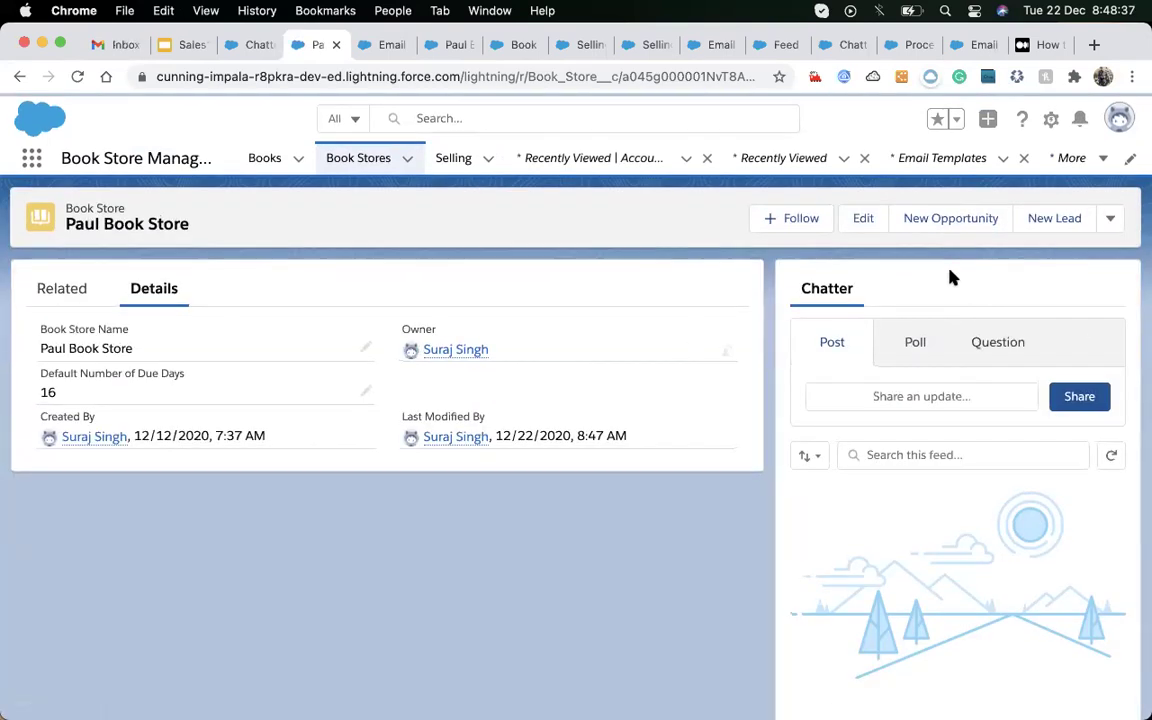
- Compare the recipient of the due-day post in the Chatter feed with the user set in the Due Date Update process's Post to Chatter action
click(376, 50)
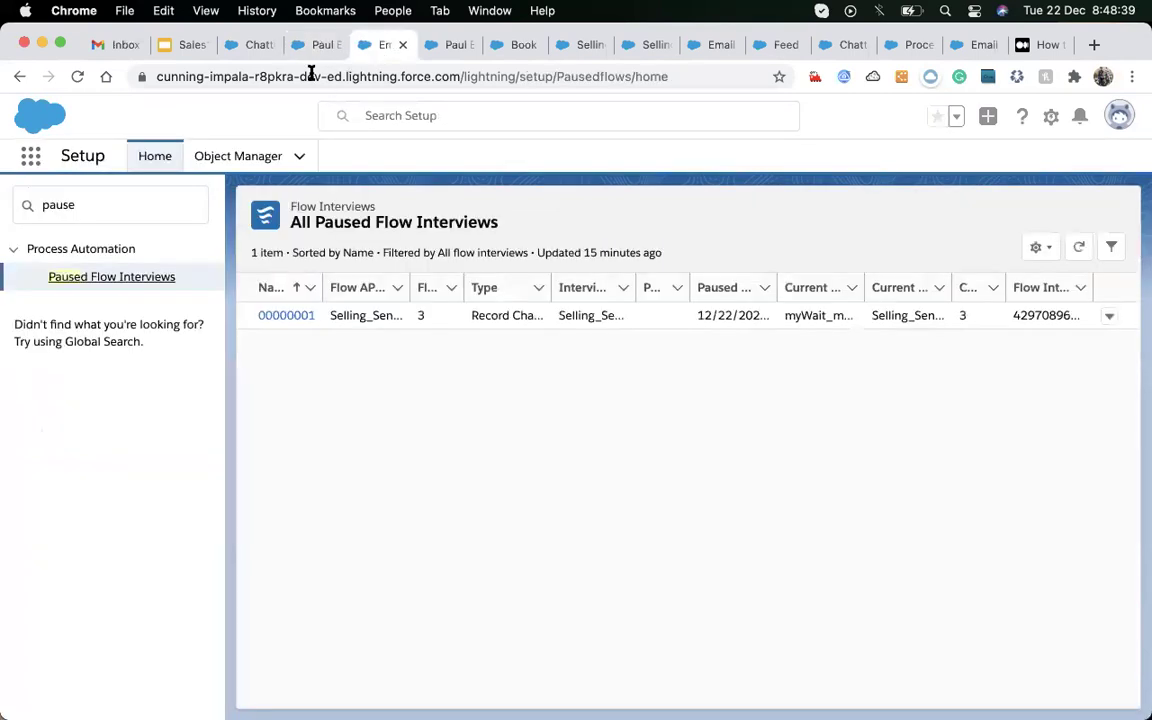
click(253, 50)
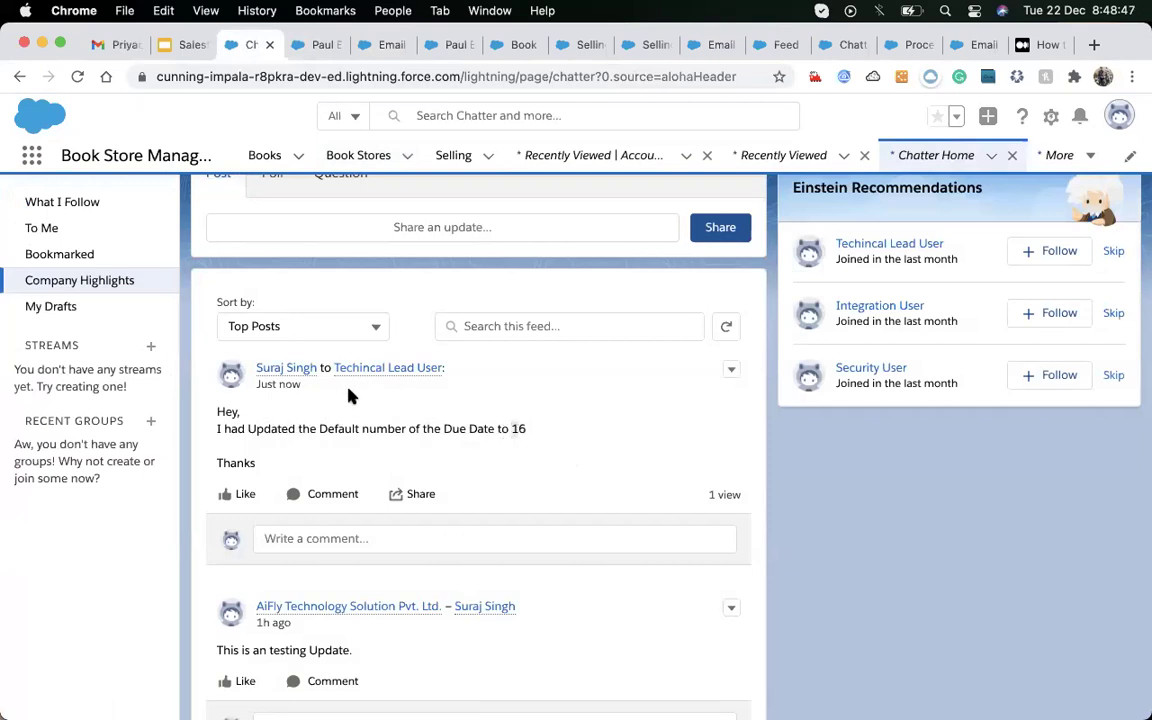
mouse_move(332, 368)
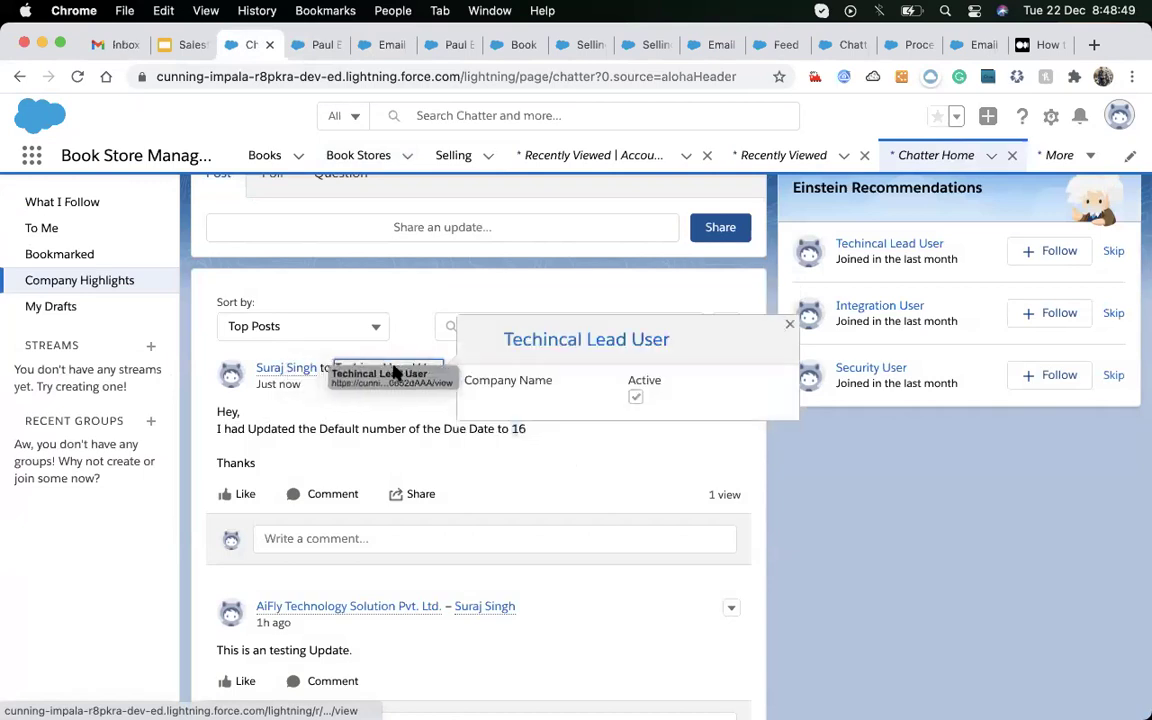
click(853, 45)
click(900, 44)
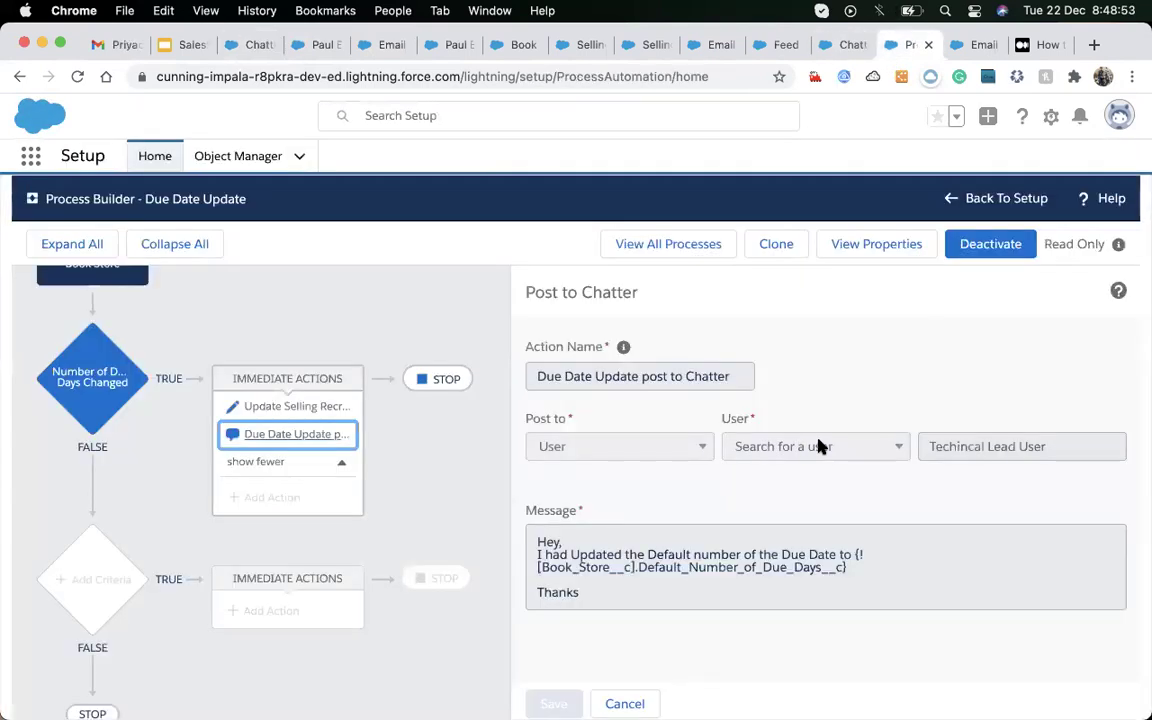
drag(929, 446, 1037, 446)
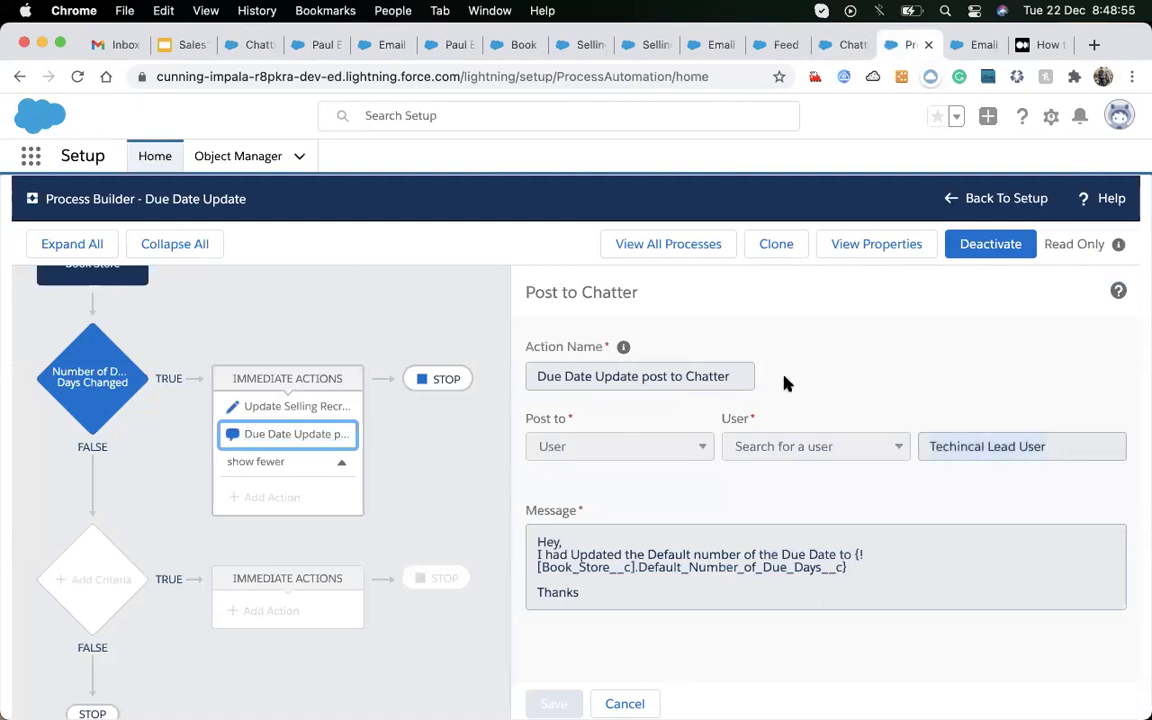
- Review the due-day update and the older posts in the Company Highlights feed
click(247, 44)
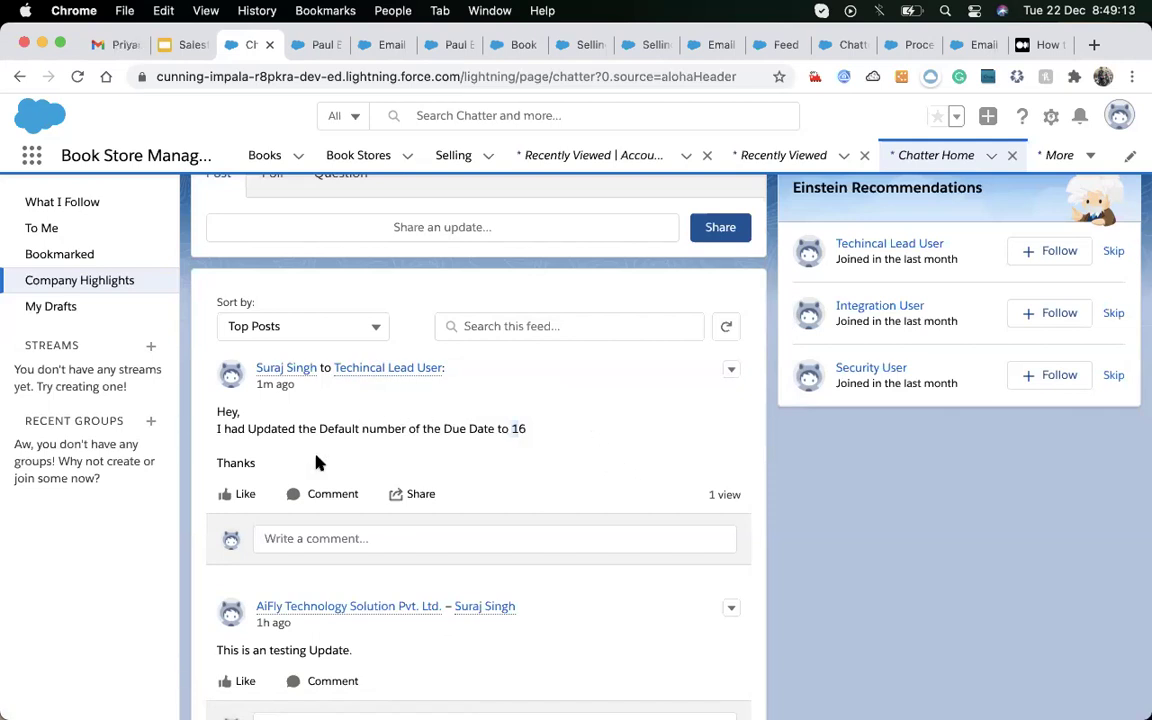
scroll(327, 535, down, 2)
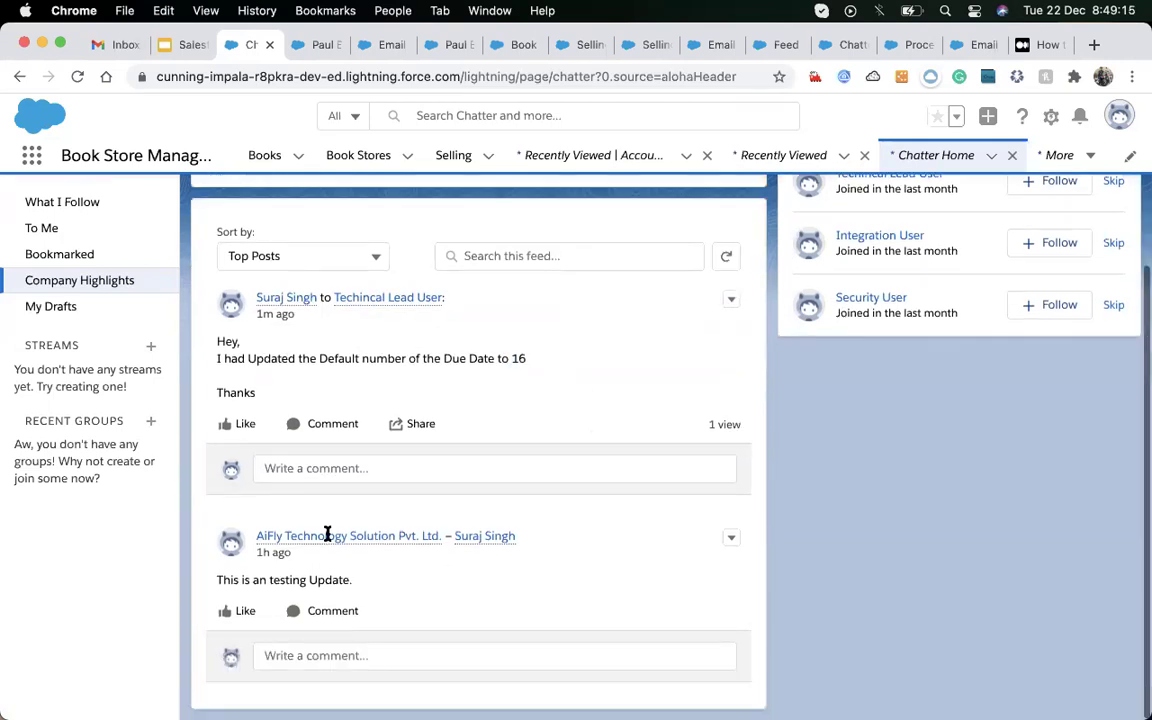
scroll(327, 537, up, 3)
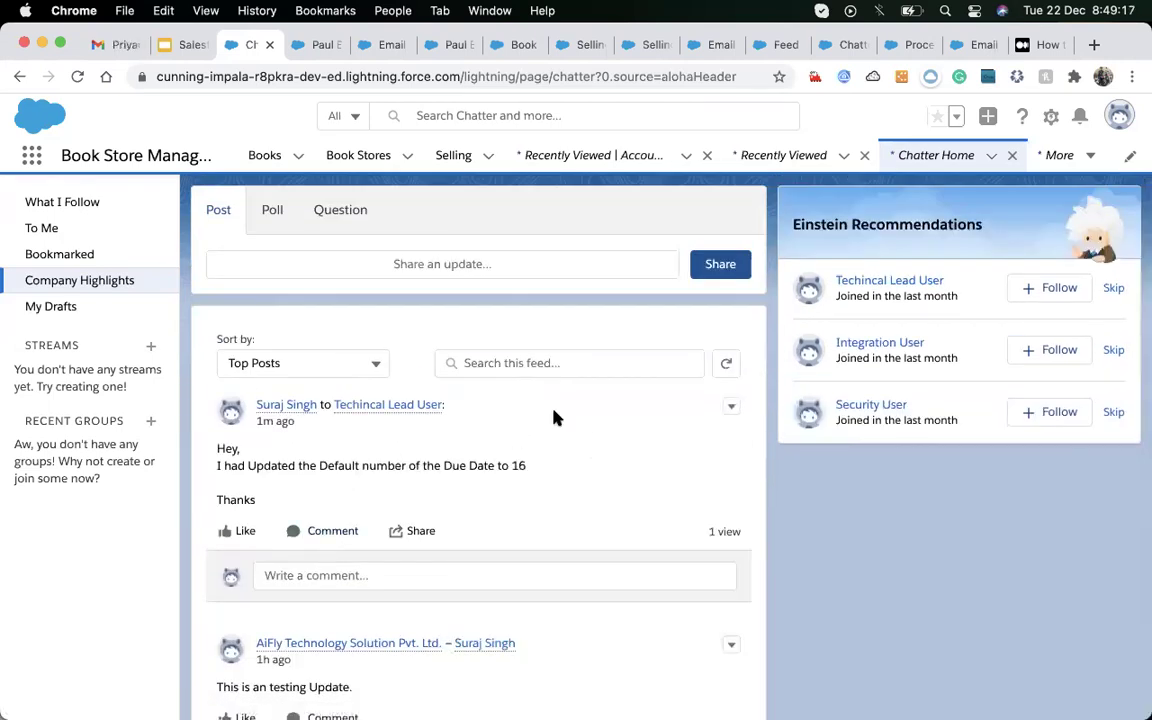
- Recheck the process's Post to Chatter action and the Poll and Question publishers on the Paul Book Store record
click(893, 45)
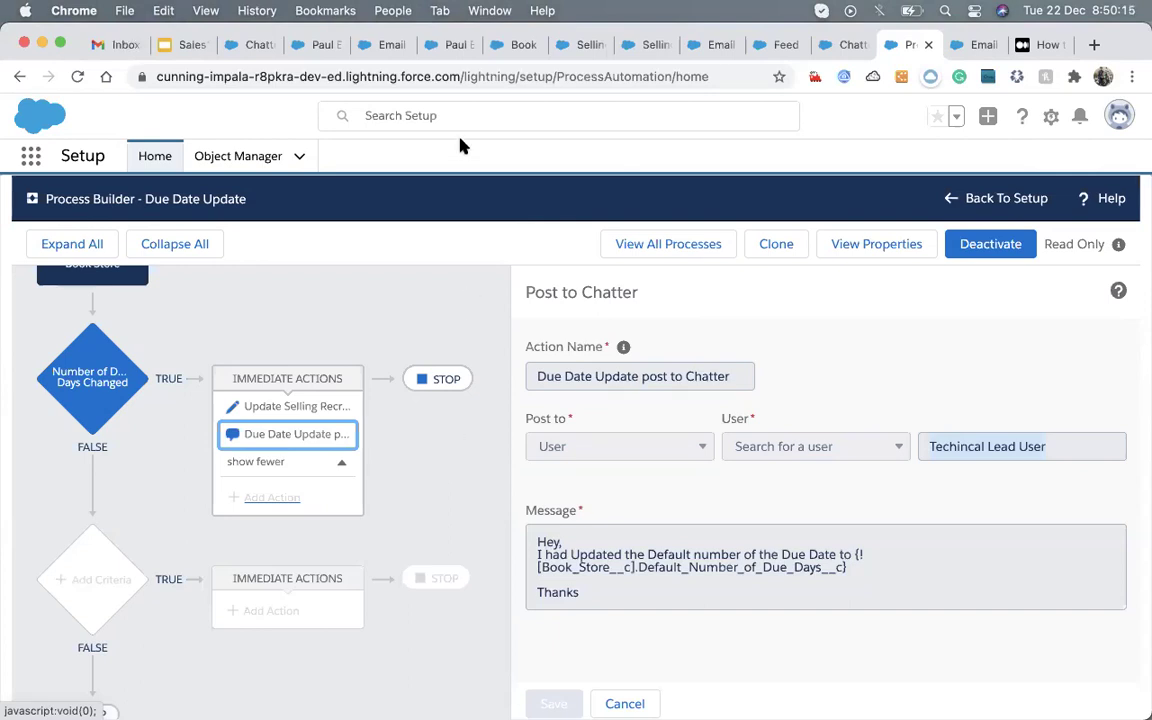
click(455, 45)
click(510, 45)
click(452, 45)
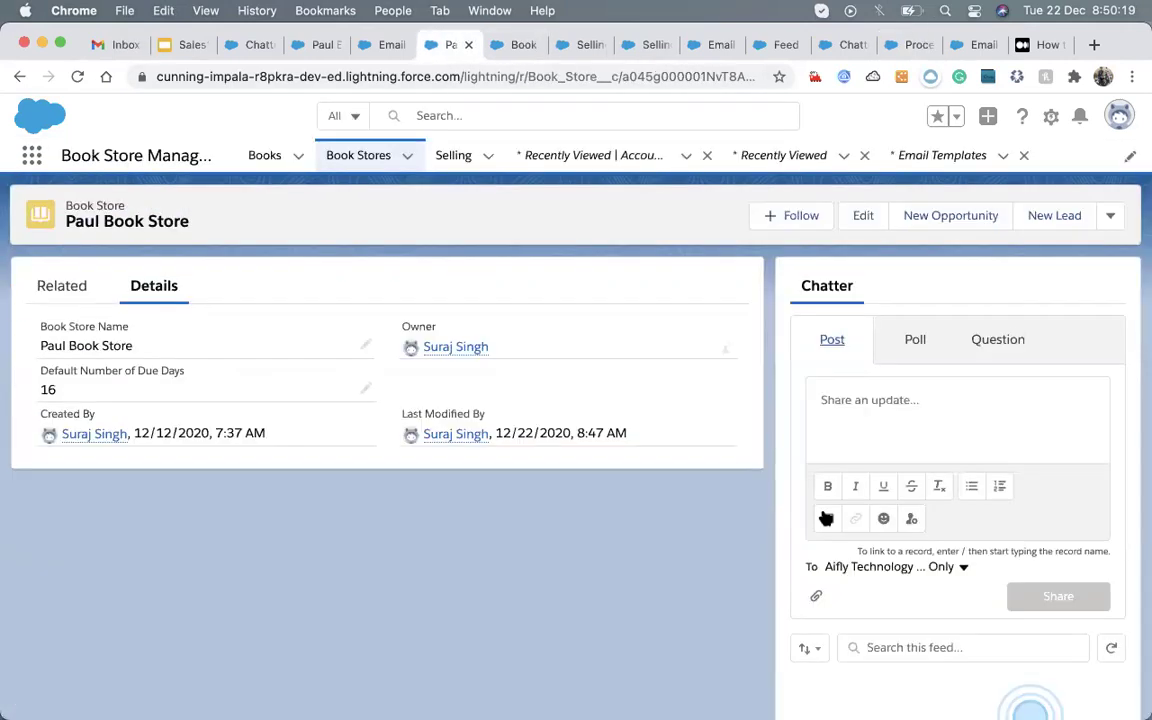
click(914, 340)
click(978, 339)
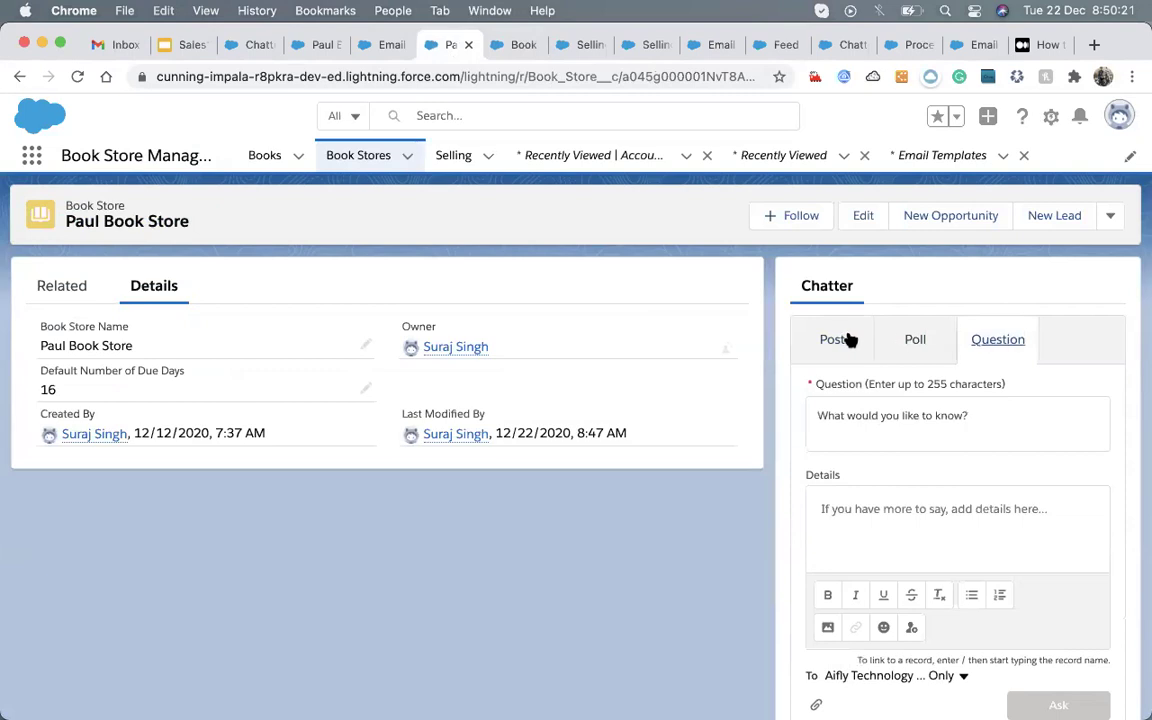
- Inspect the Chatter component and its Tabs container on the Book Store Record Page in Lightning App Builder, and leave without saving
click(1051, 116)
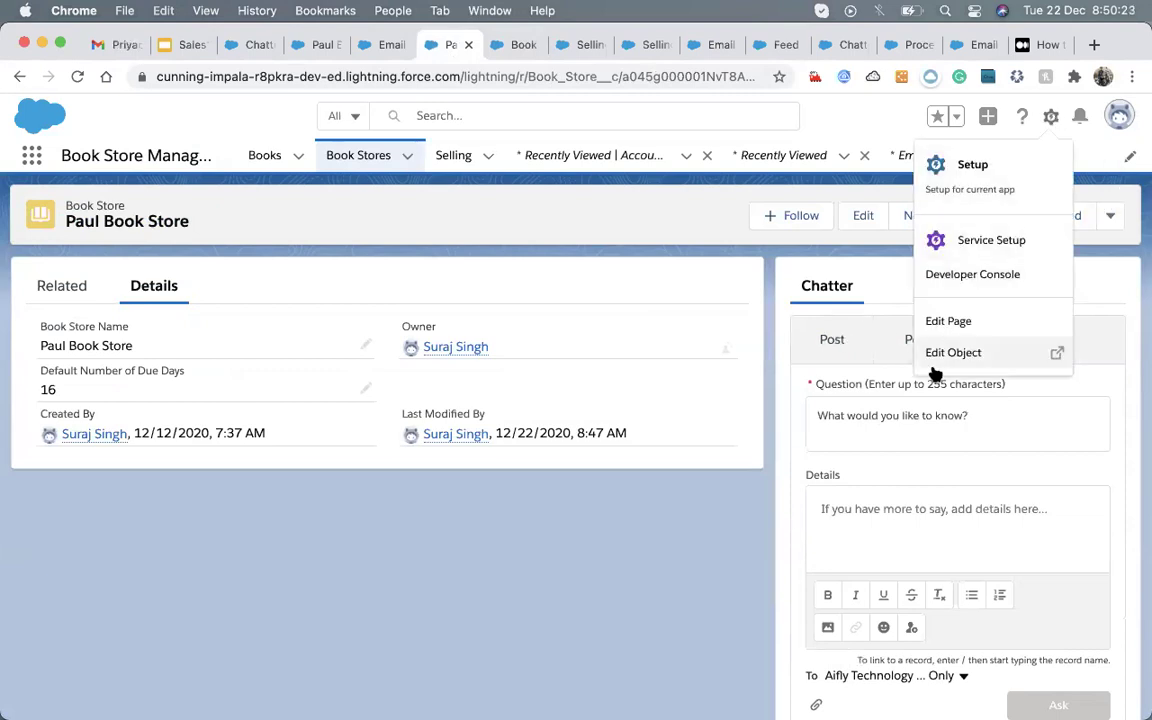
click(945, 323)
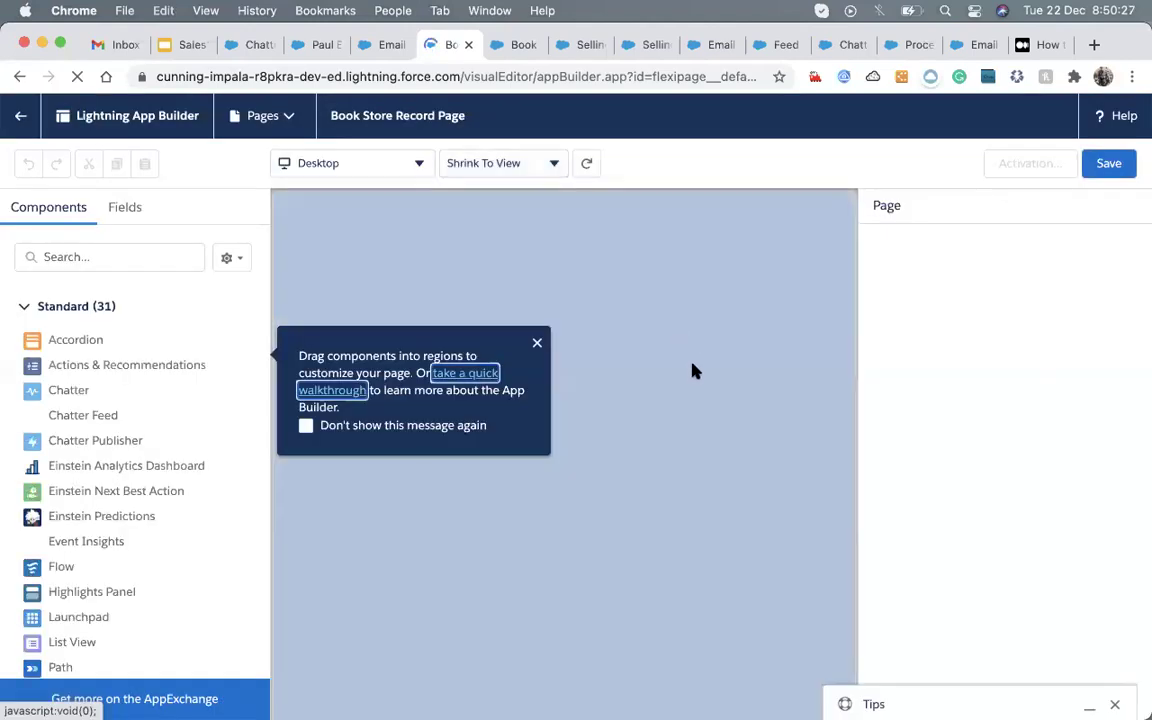
click(537, 343)
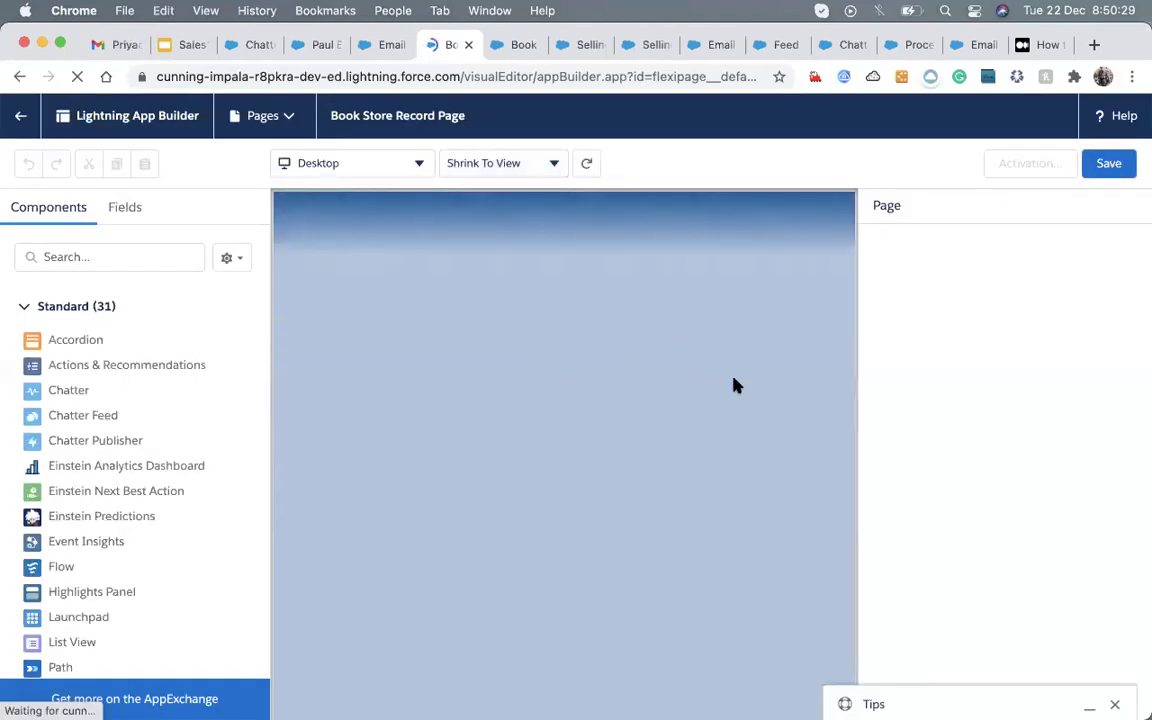
click(733, 312)
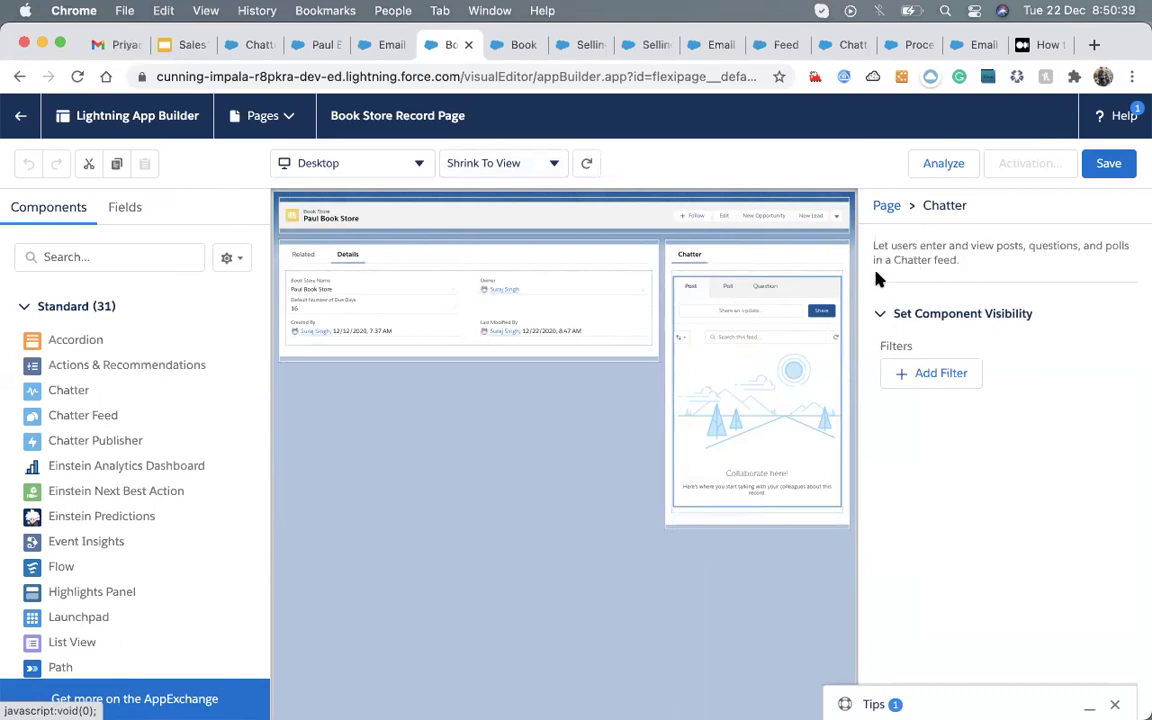
click(690, 263)
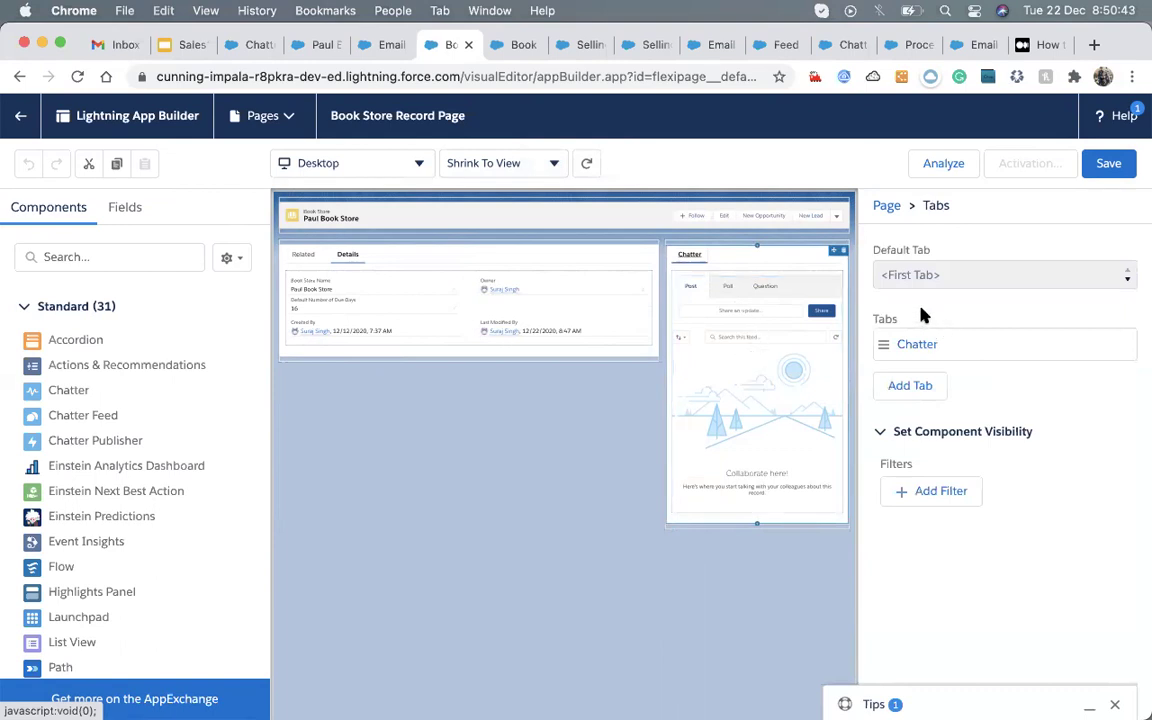
click(30, 116)
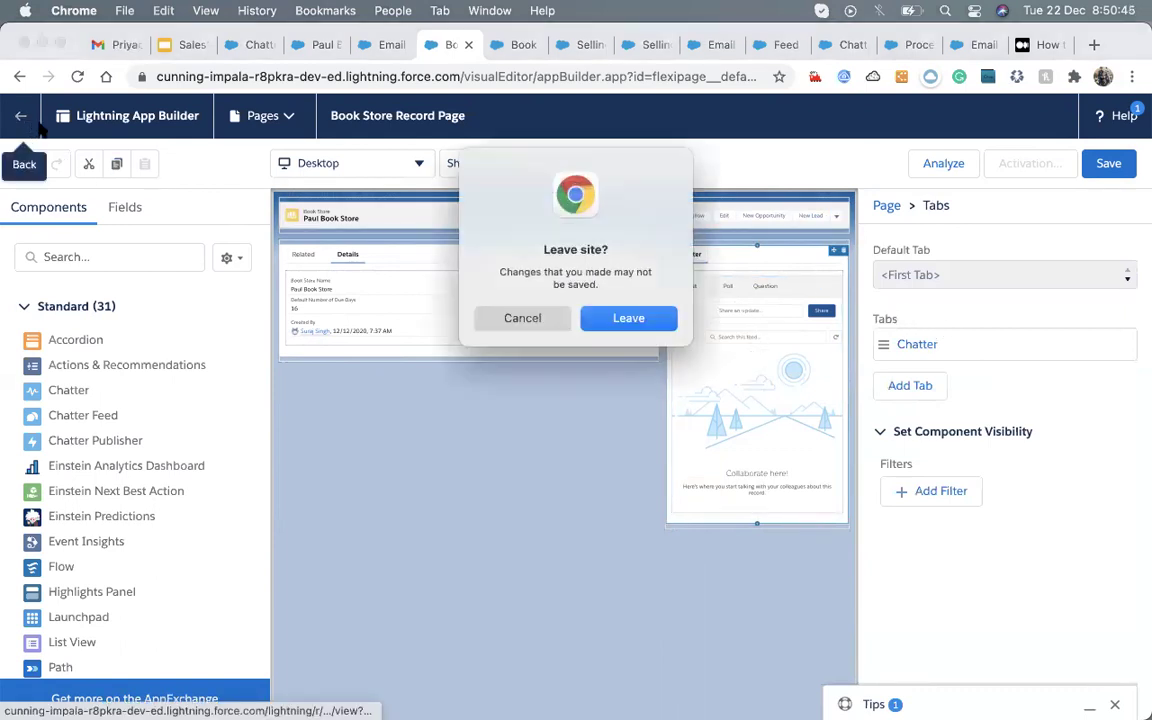
click(628, 320)
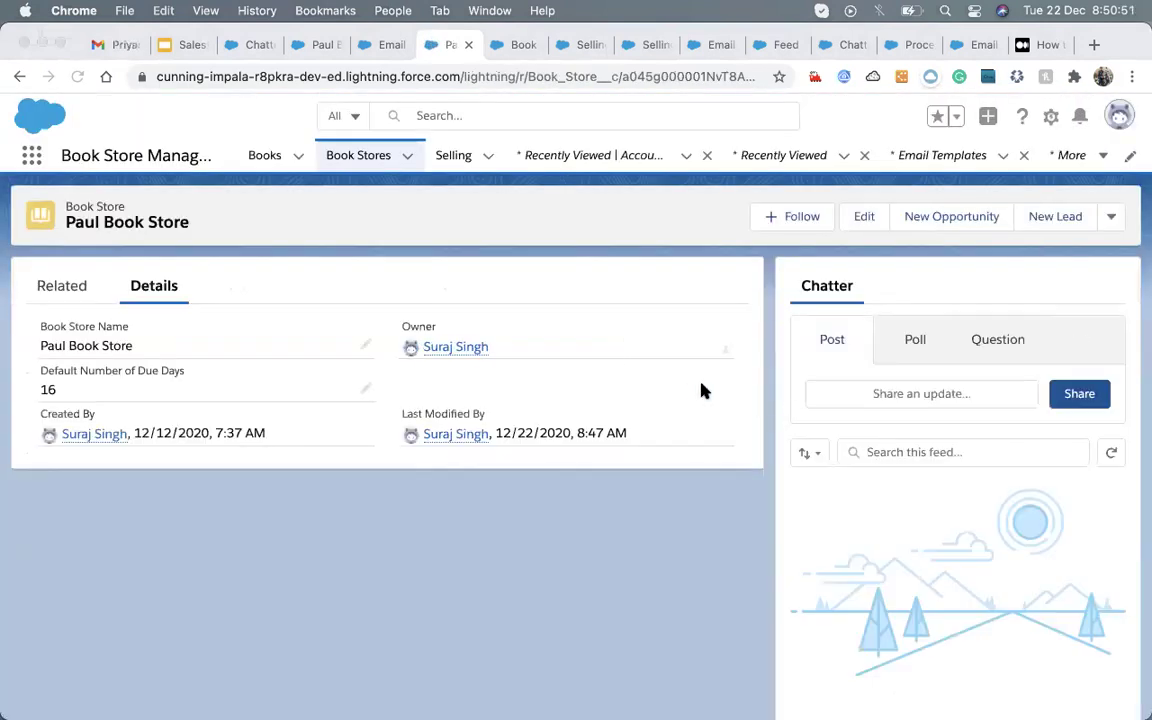
- Close the SEL000004 and Email Templates pages and bring up the Book Store feed tracking settings
click(396, 52)
click(316, 50)
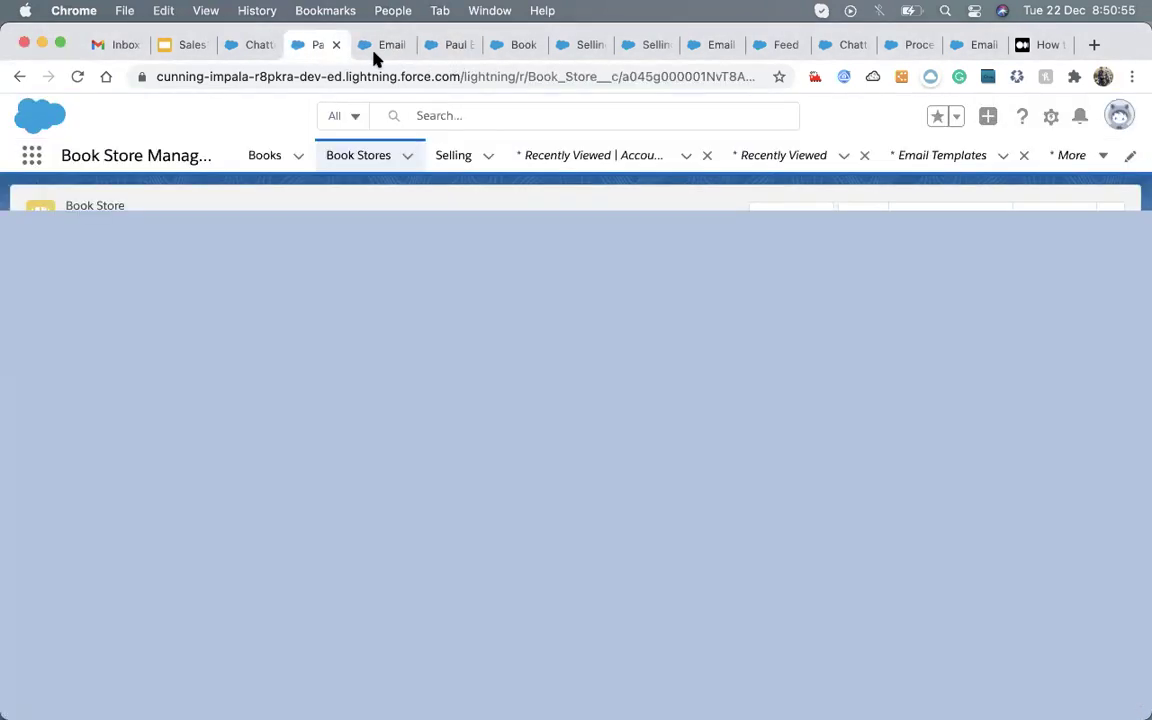
click(527, 48)
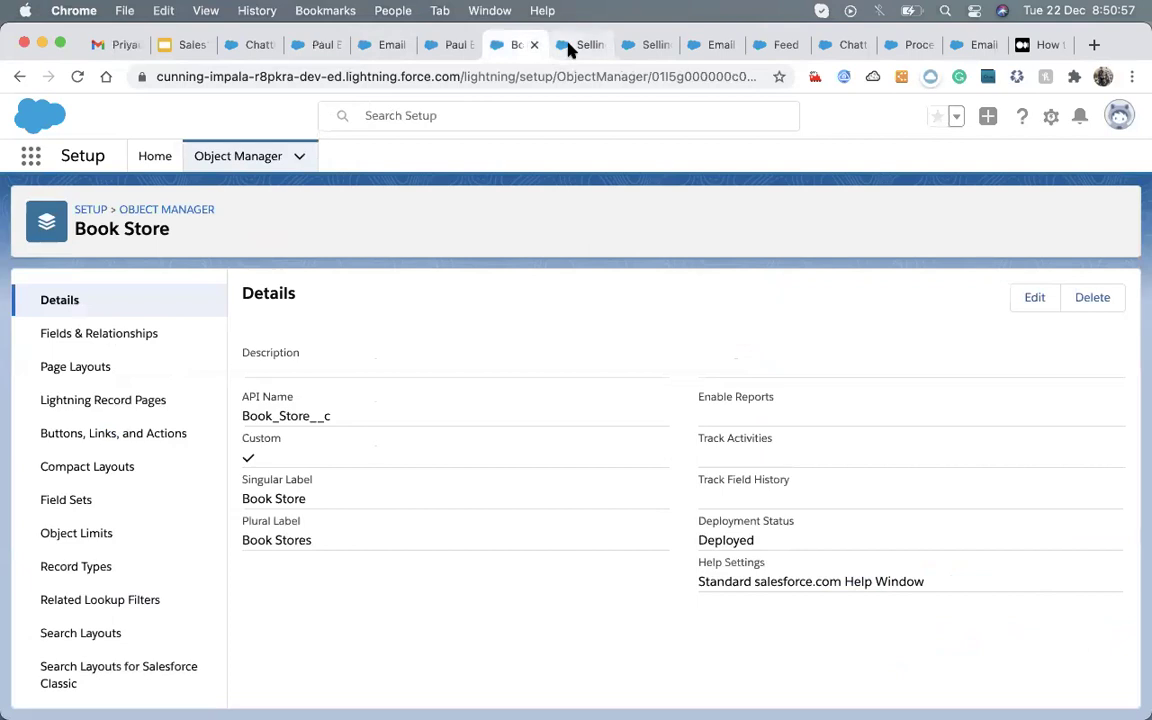
click(569, 46)
click(645, 45)
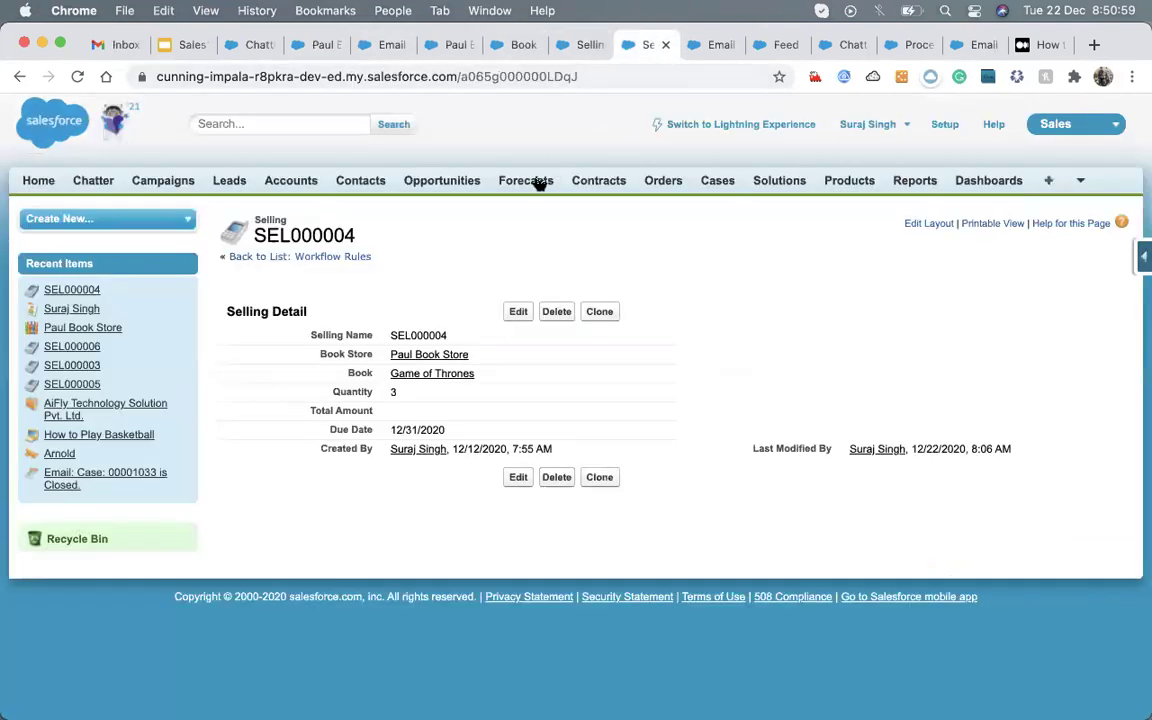
click(665, 45)
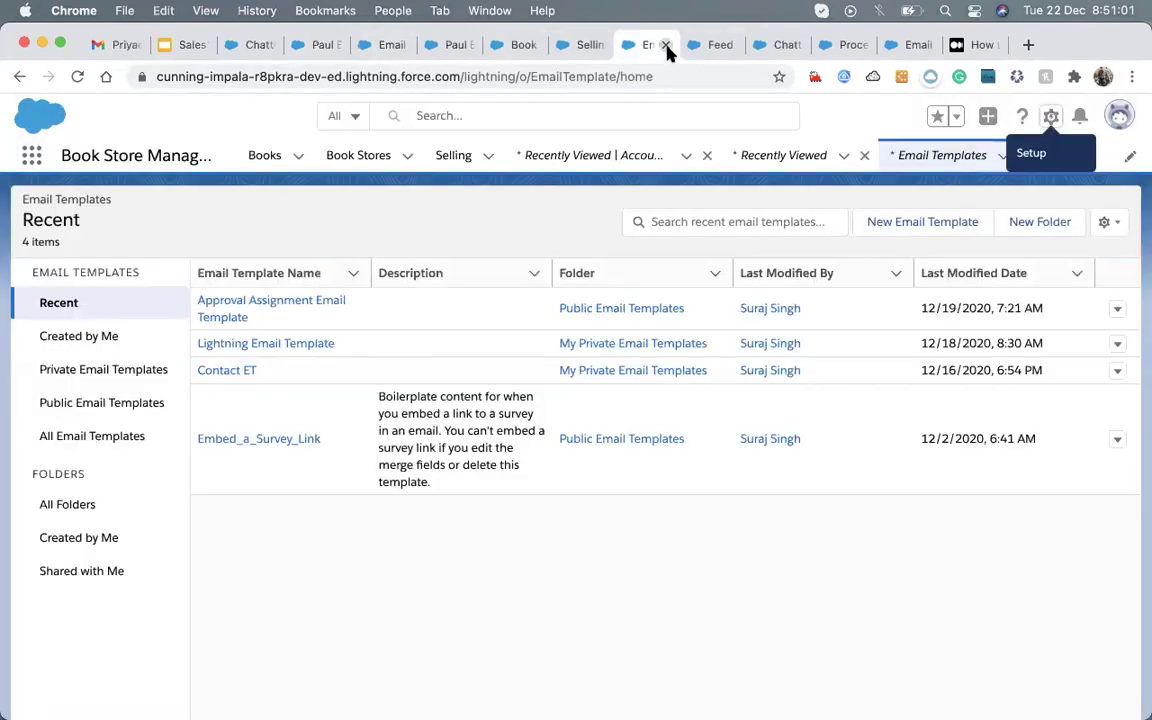
click(666, 45)
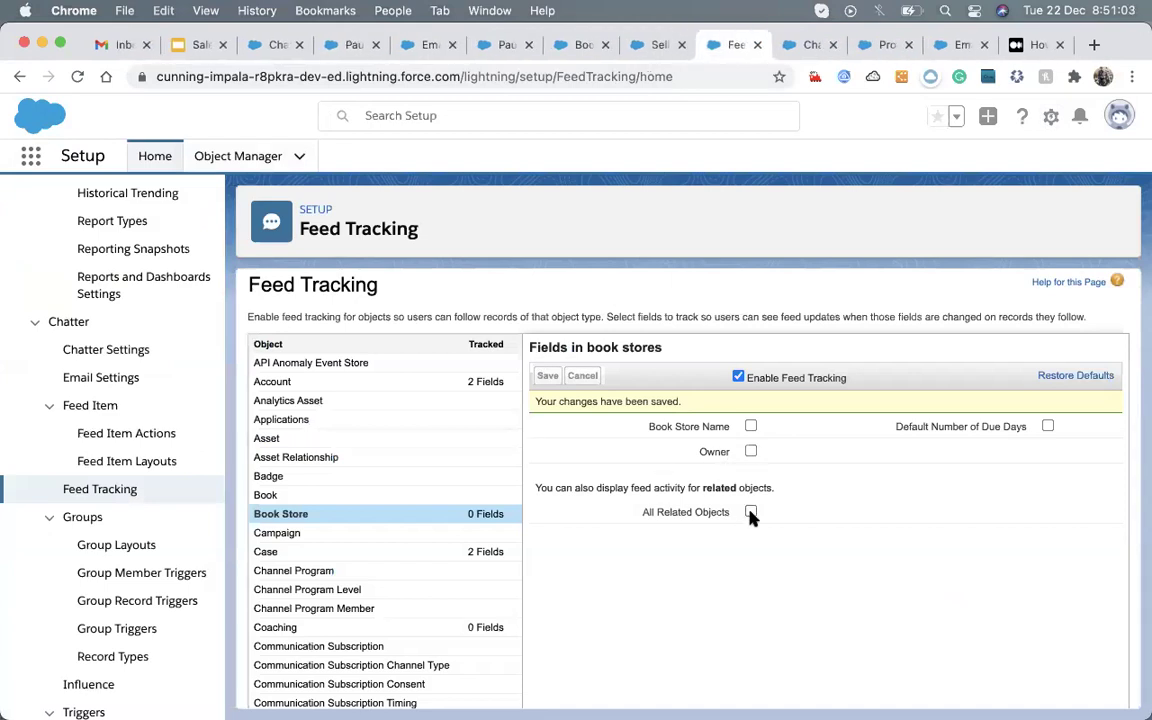
- Enable feed tracking for the Default Number of Due Days field on Book Store and save the settings
click(1048, 427)
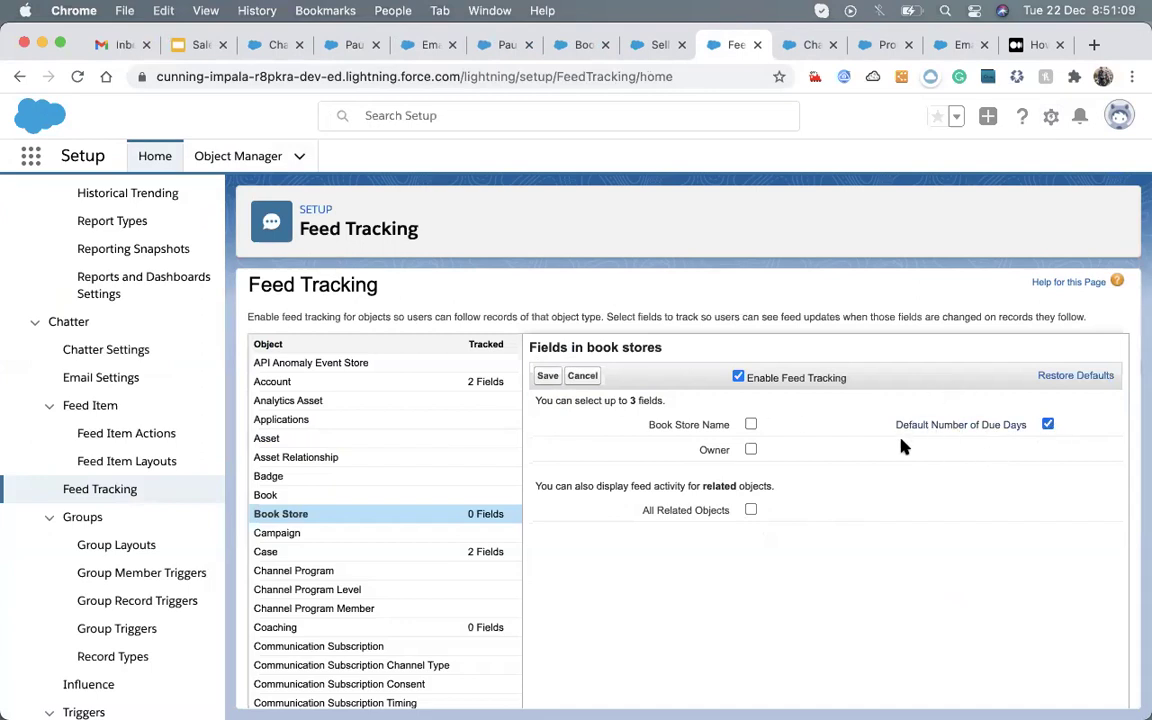
click(547, 375)
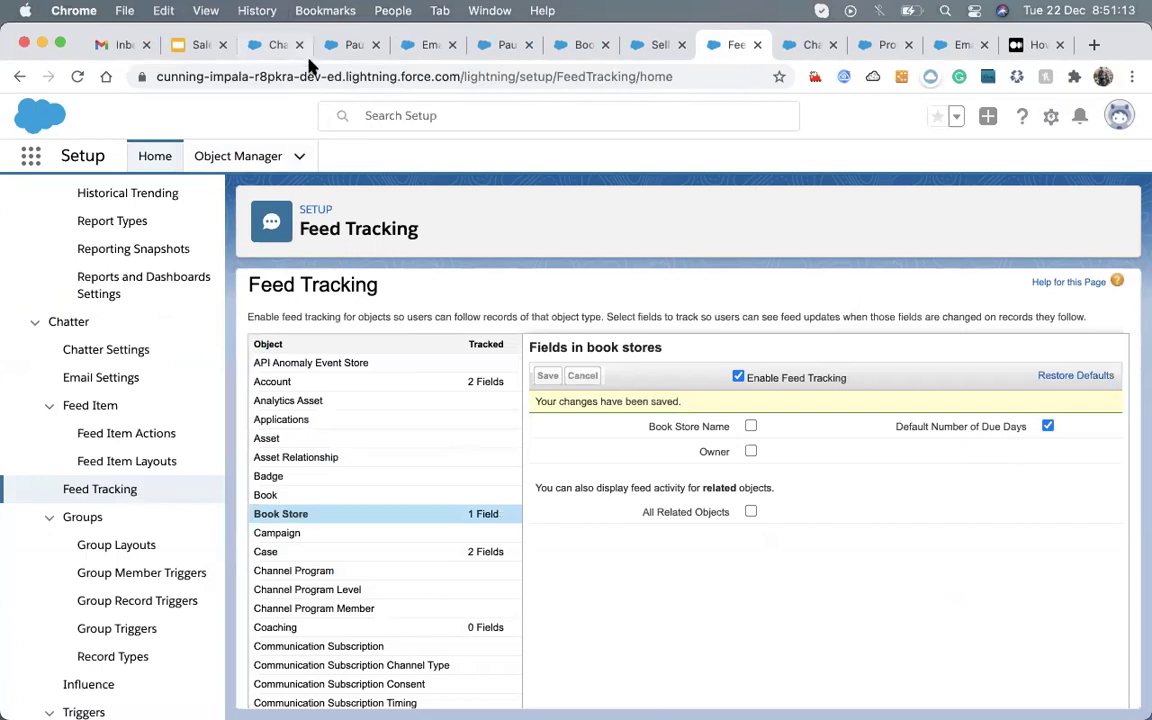
- Set the Paul Book Store record's Default Number of Due Days to 18, save it, and check the record's Chatter feed
click(272, 44)
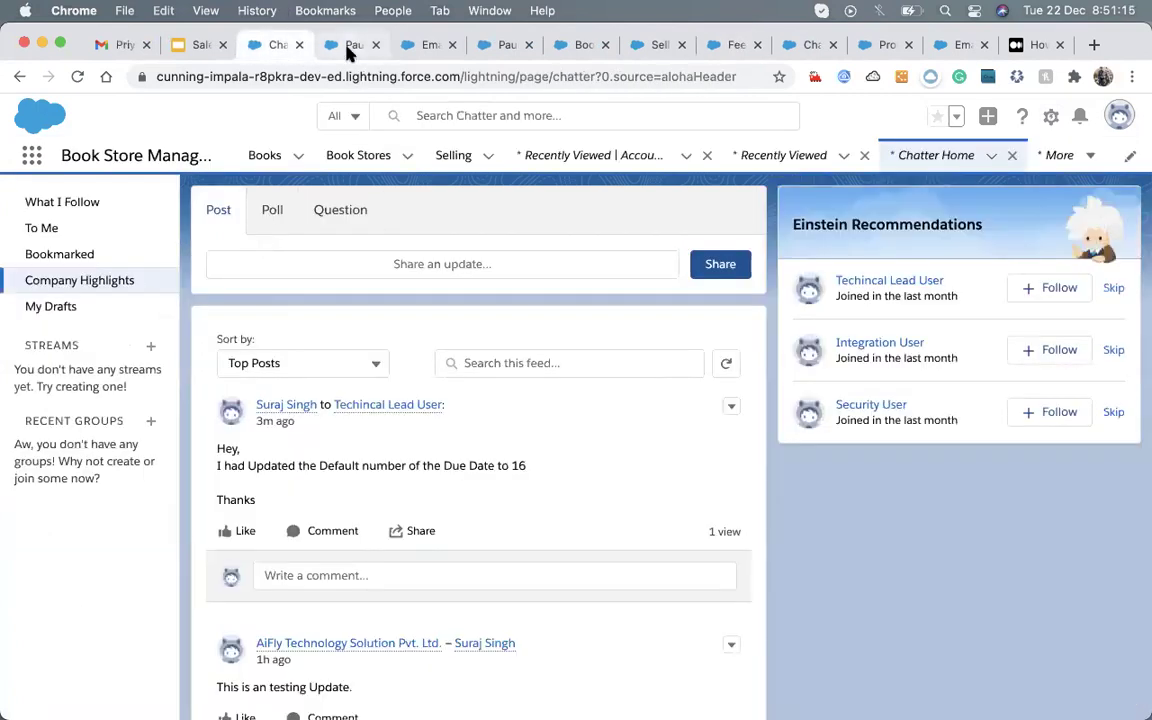
click(320, 44)
click(366, 392)
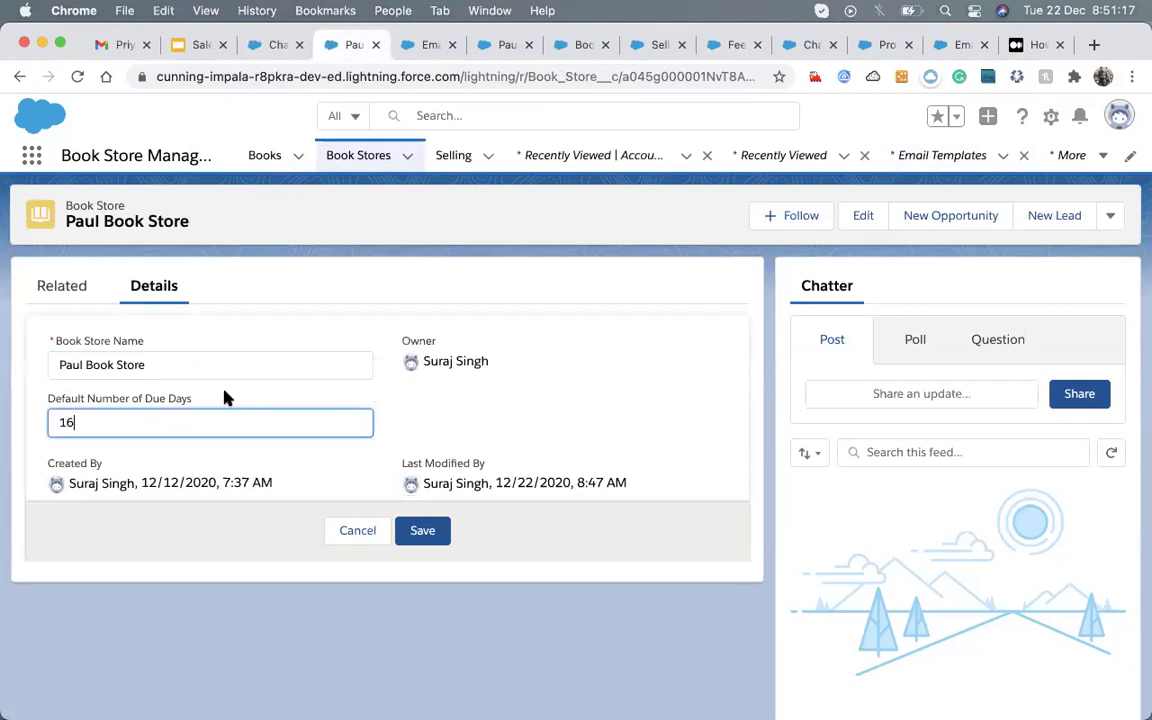
key(BackSpace)
text(8)
click(422, 530)
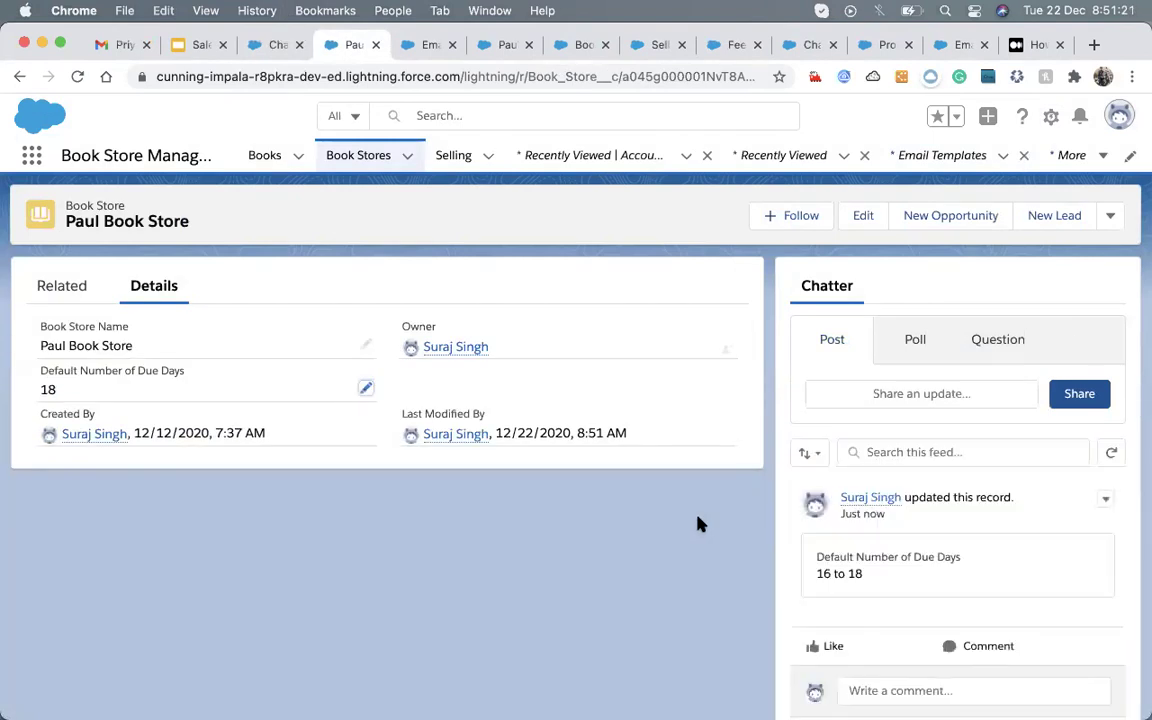
scroll(862, 569, down, 1)
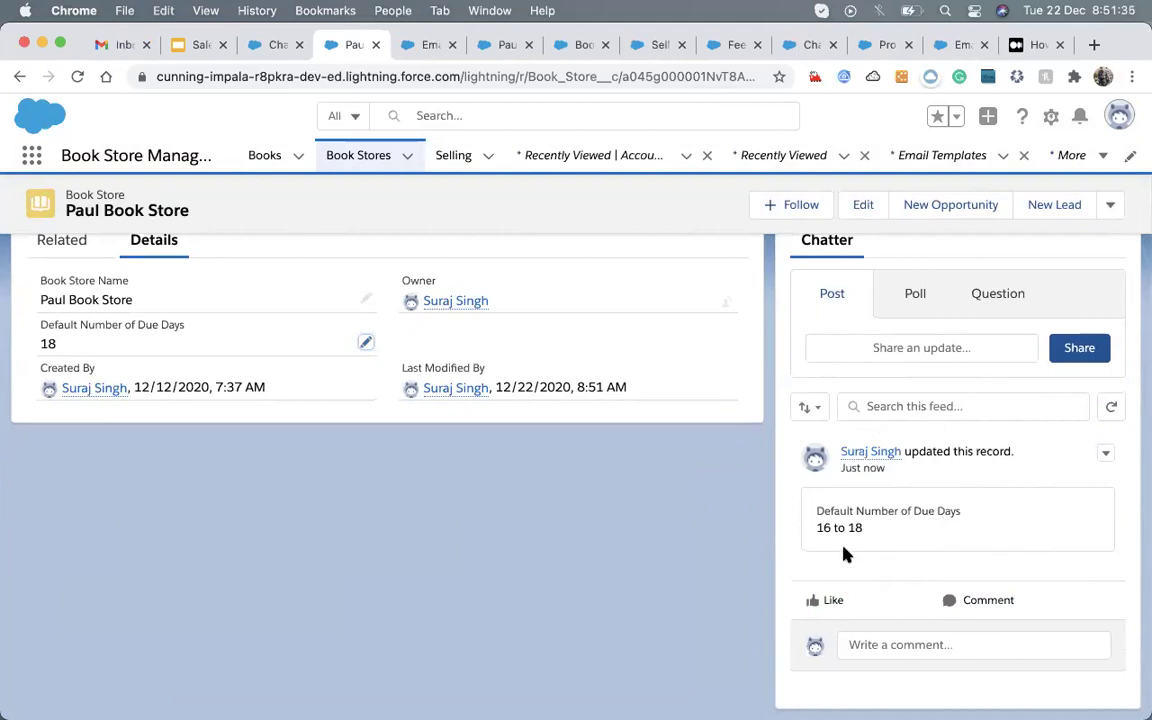
- Reload the Company Highlights feed and compare its newest due-date post and recipient with the tracked change on the Paul Book Store record
click(272, 46)
click(76, 80)
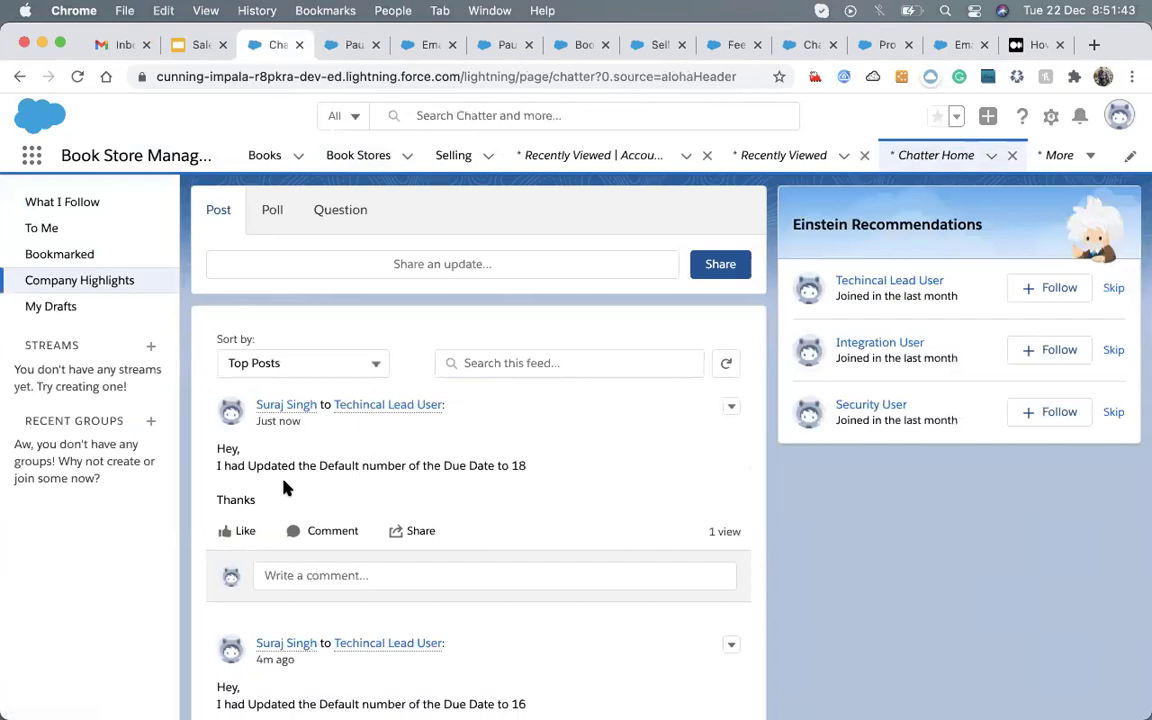
drag(441, 466, 550, 474)
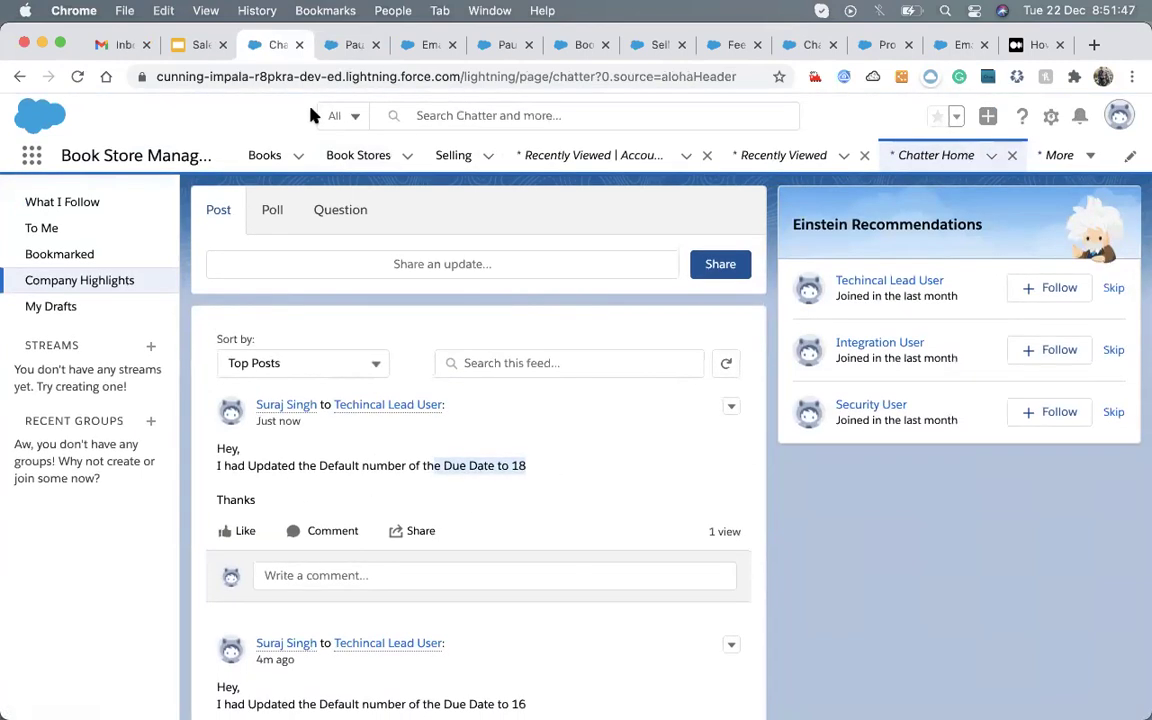
click(345, 44)
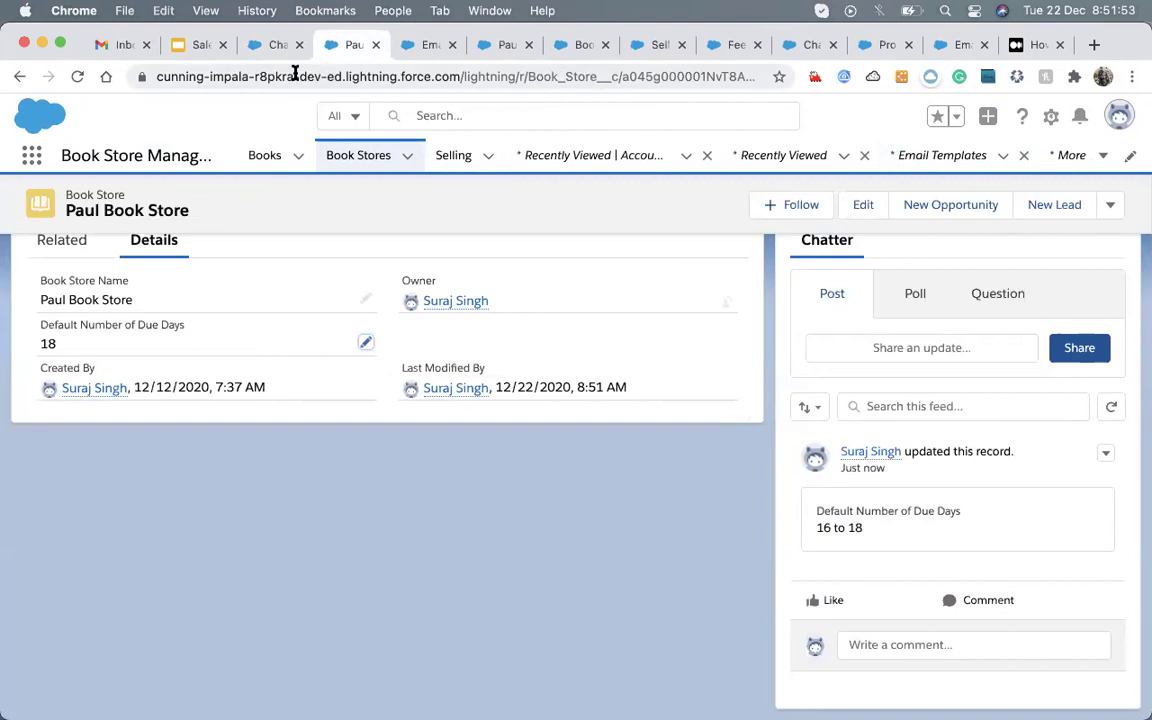
click(272, 44)
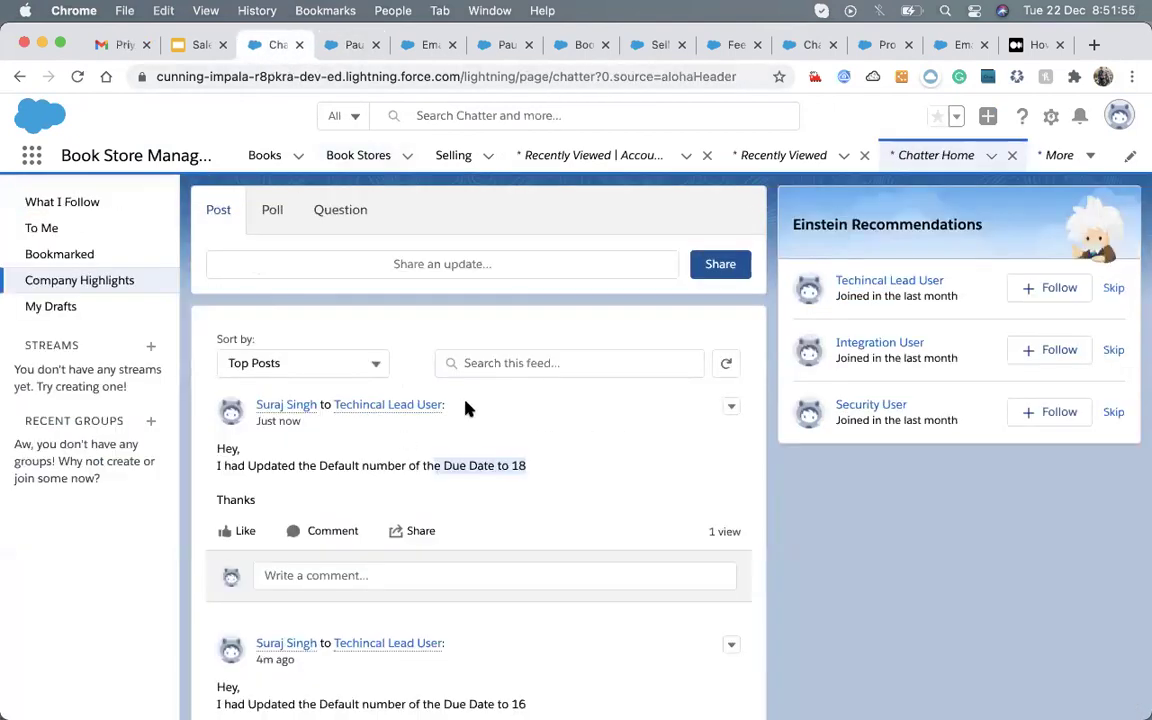
mouse_move(335, 404)
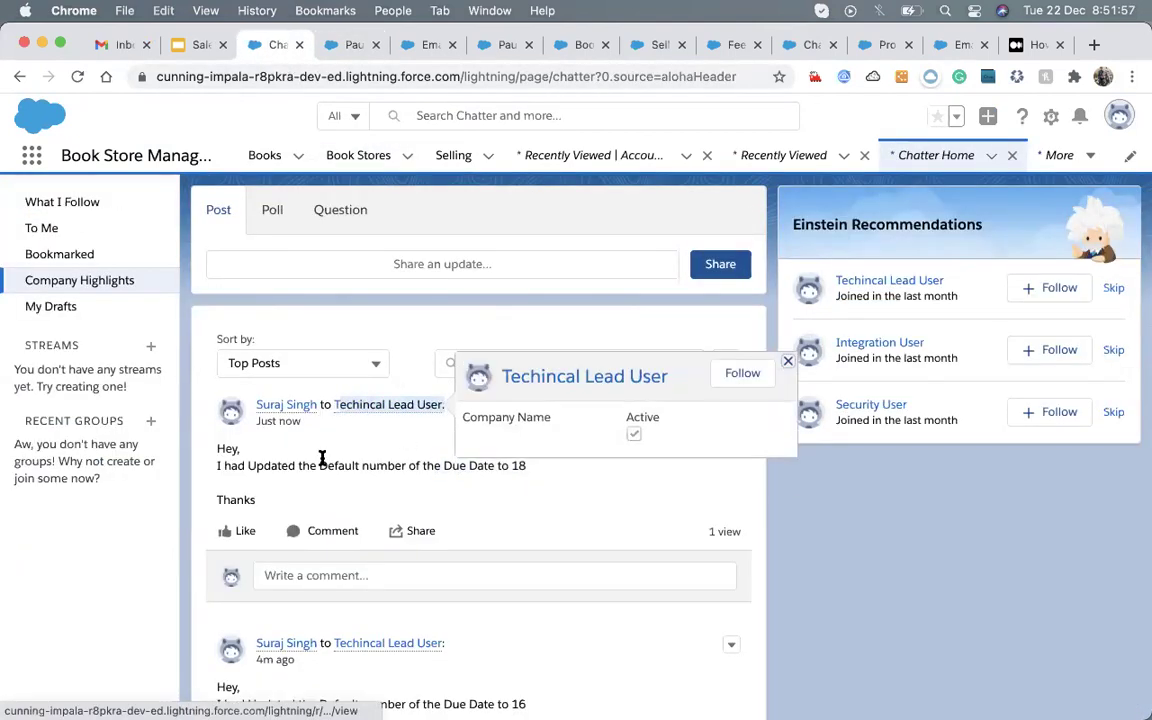
click(345, 44)
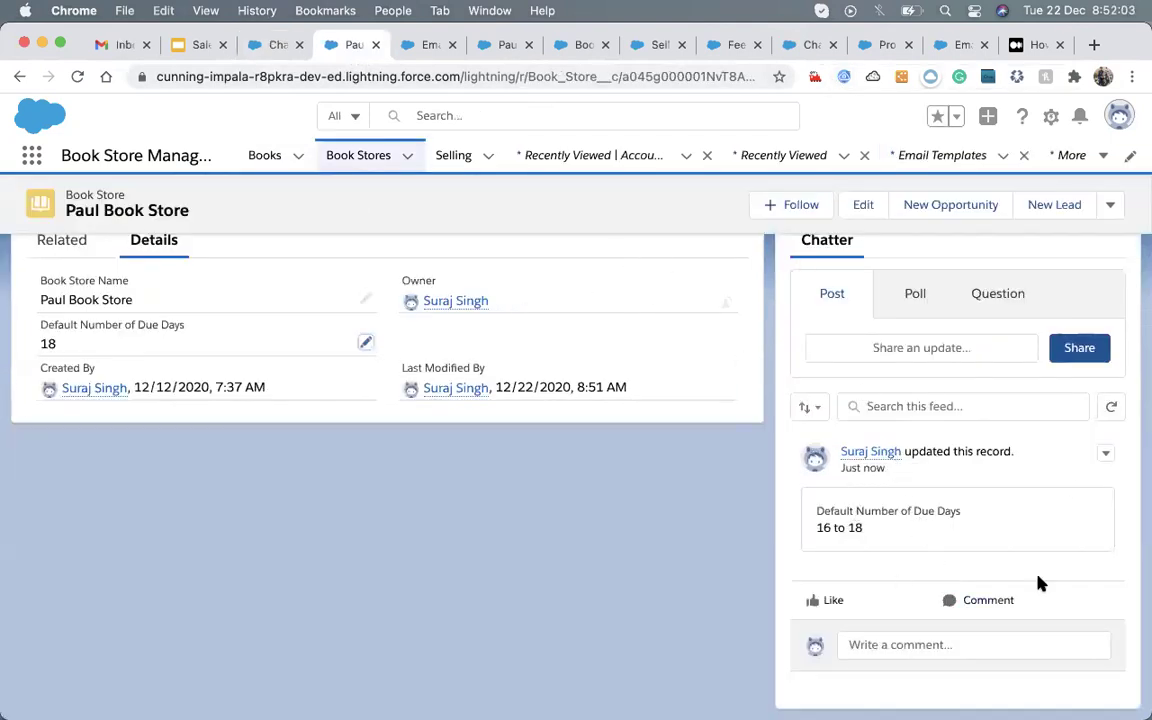
- Review the process's Post to Chatter action and the Book Store feed tracking, and compare the Chatter home feed with the record's feed
click(948, 45)
click(877, 52)
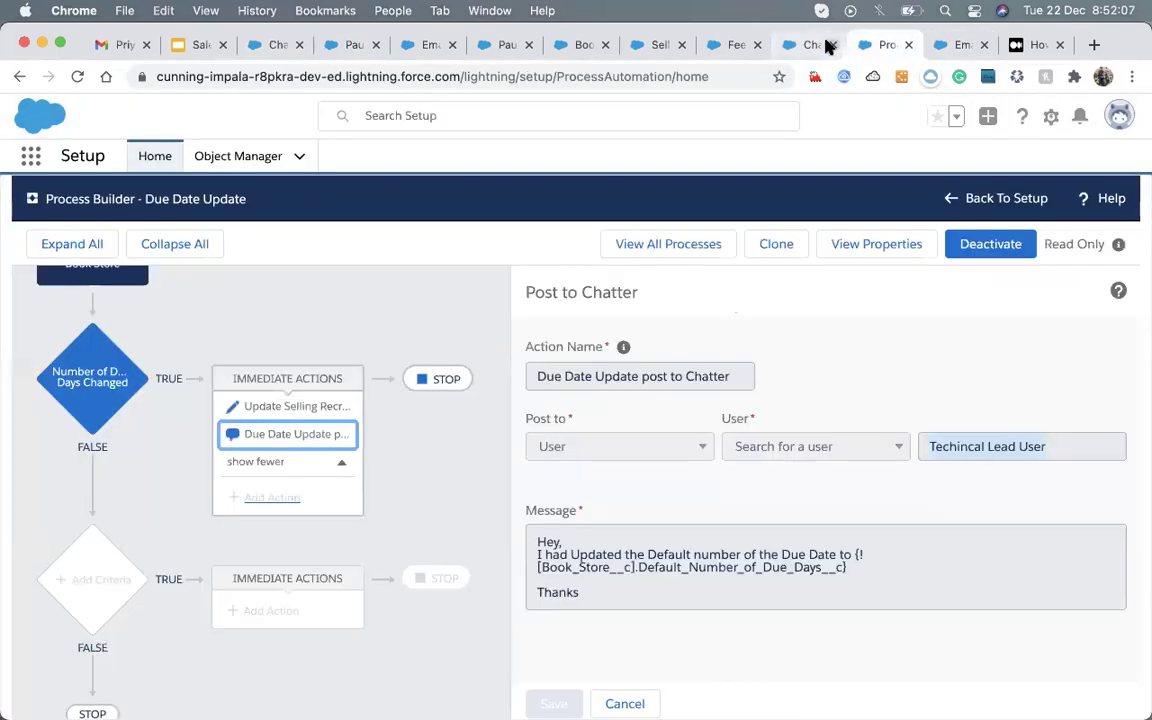
click(805, 45)
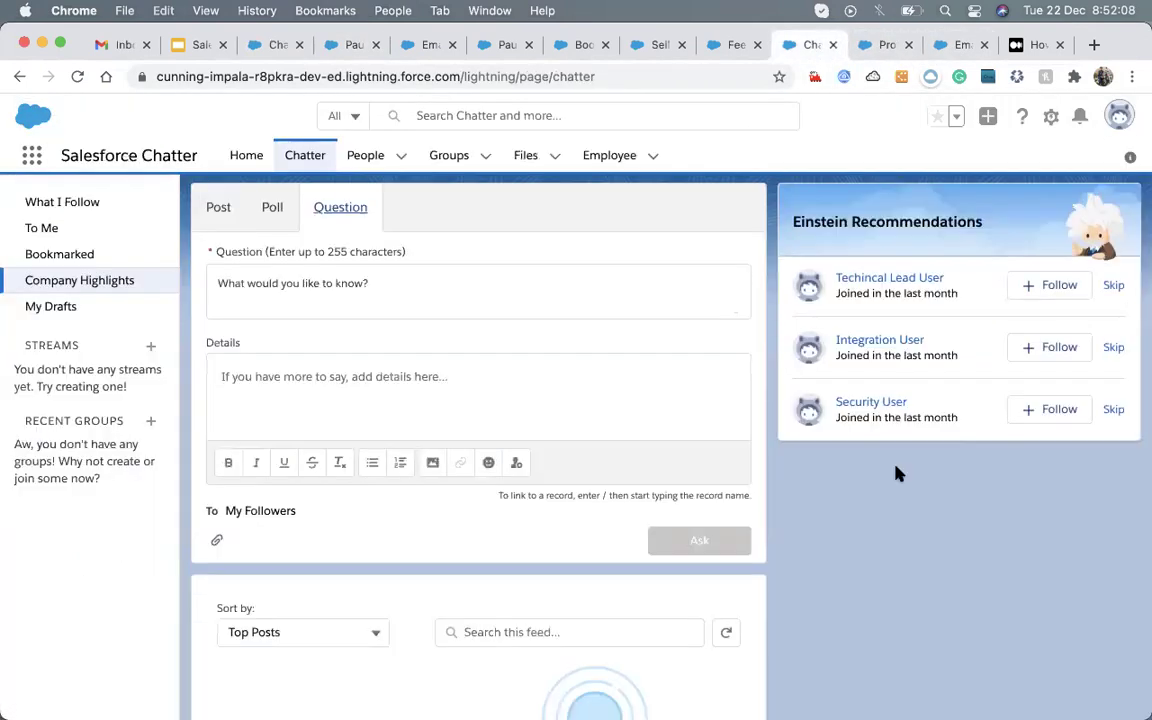
click(733, 45)
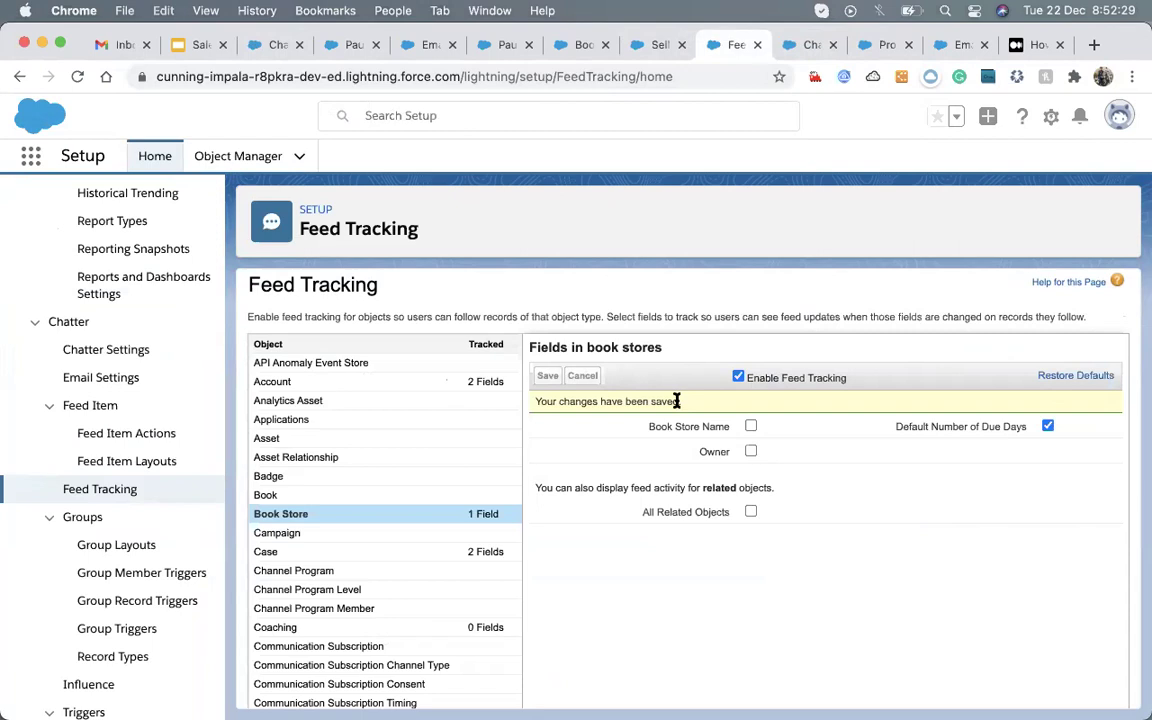
click(267, 50)
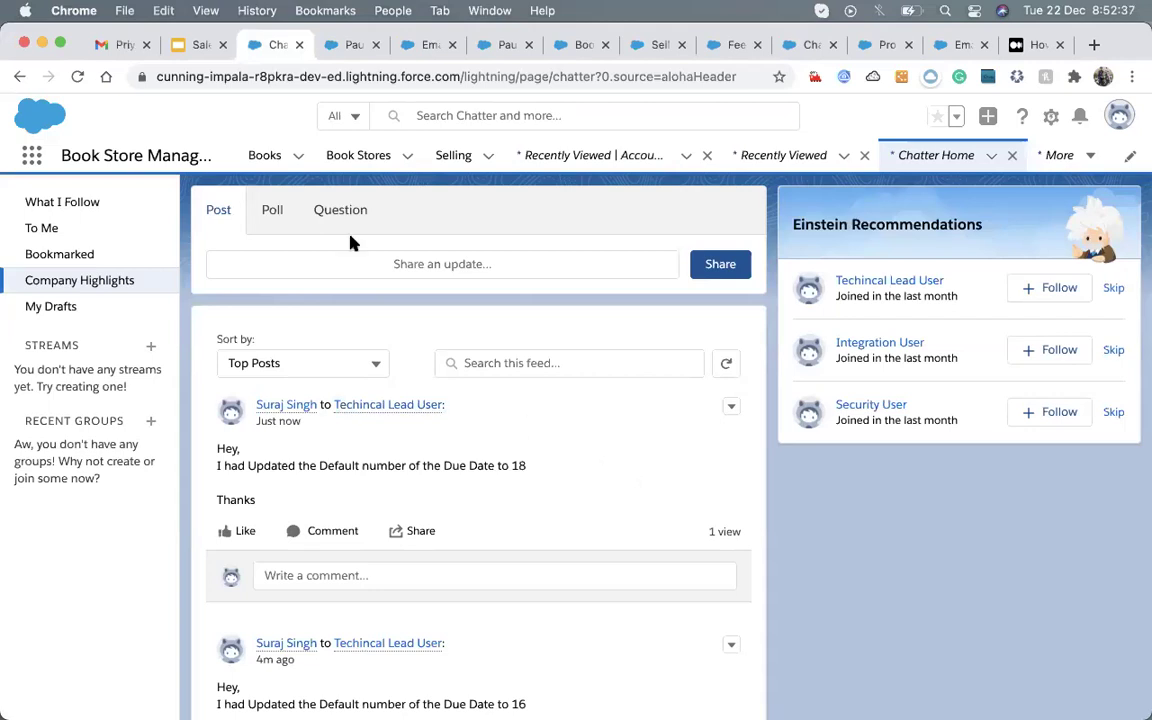
click(322, 44)
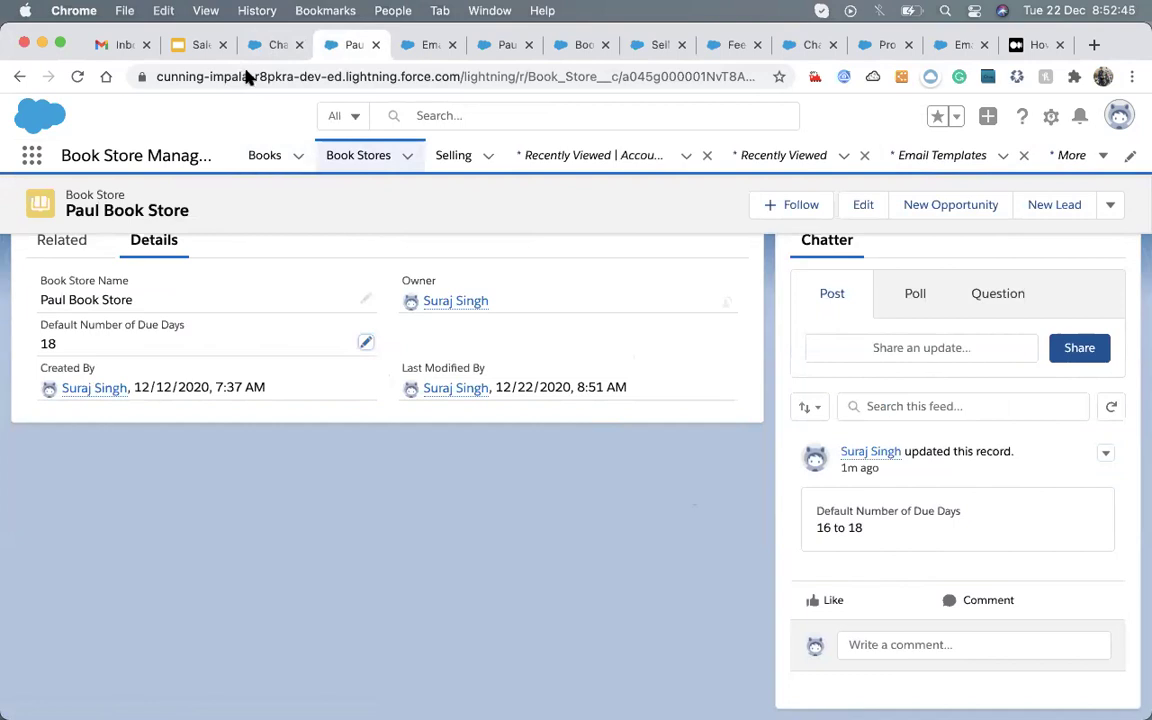
click(270, 44)
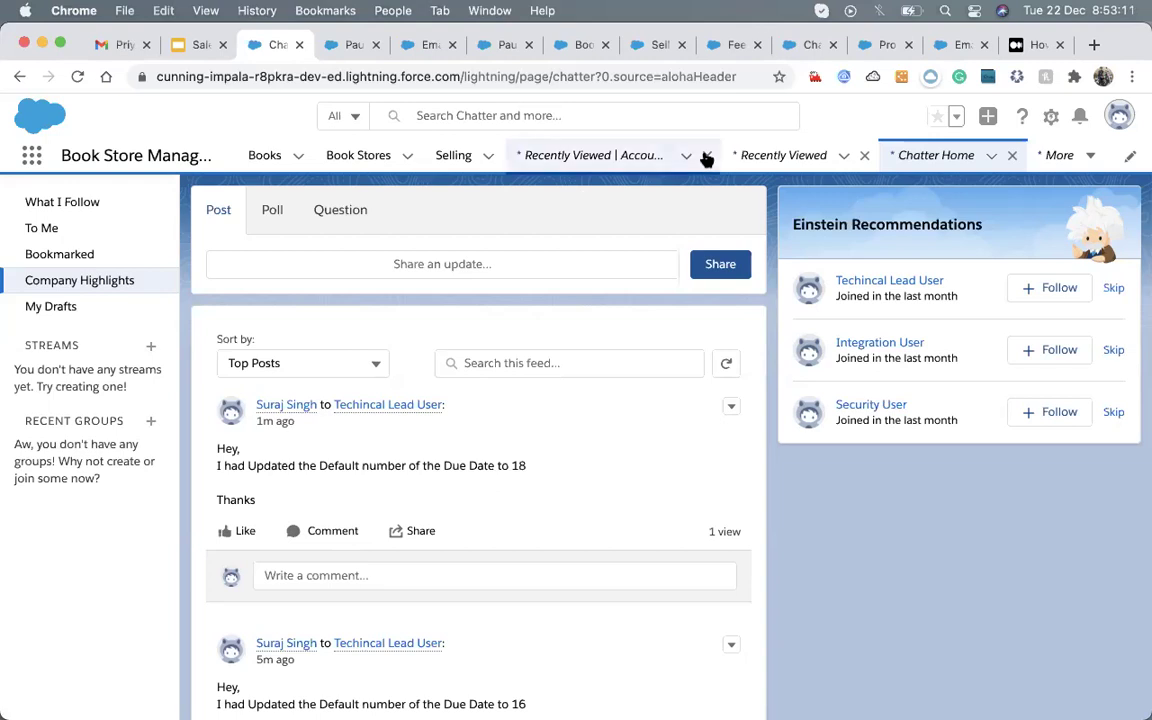
- Look through the open Chatter, Selling fields and email alert pages and recheck the Book Store feed tracking settings
click(884, 46)
click(803, 44)
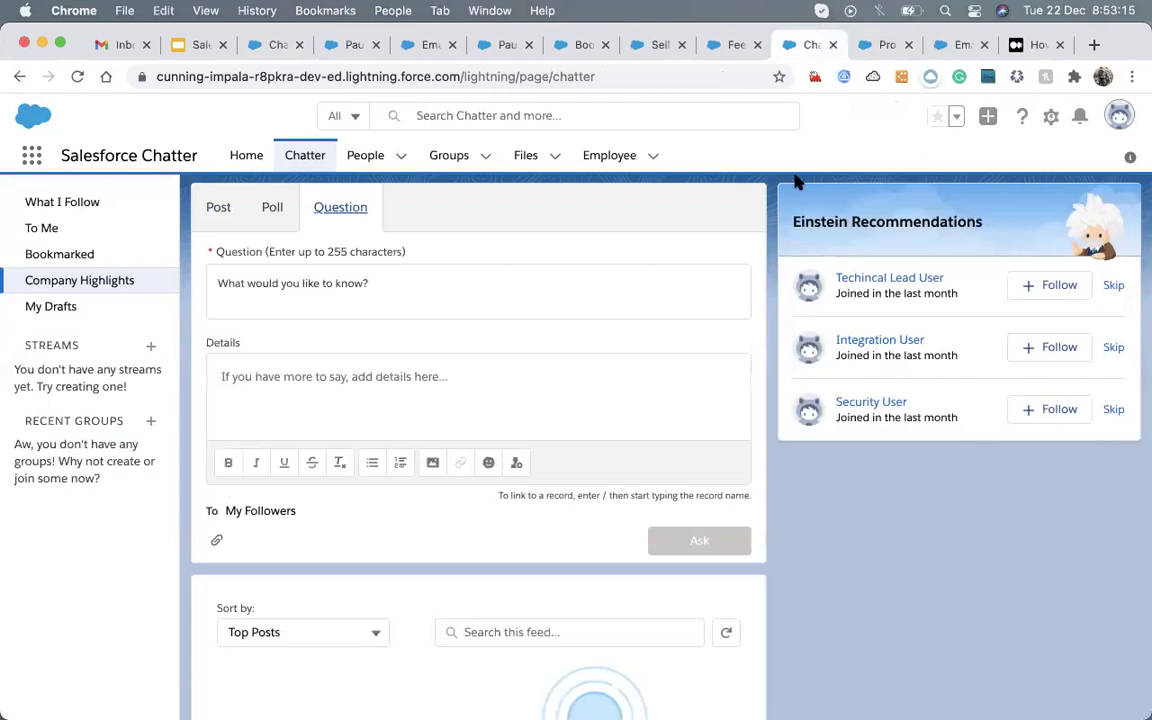
click(733, 47)
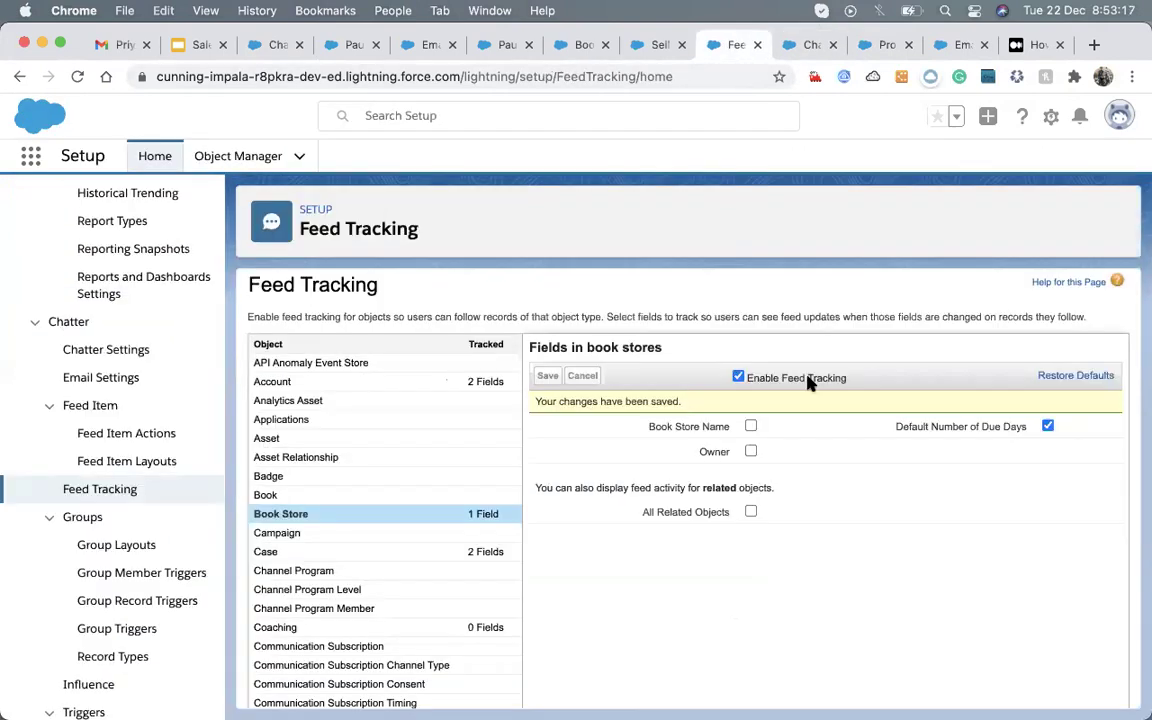
click(583, 72)
click(657, 45)
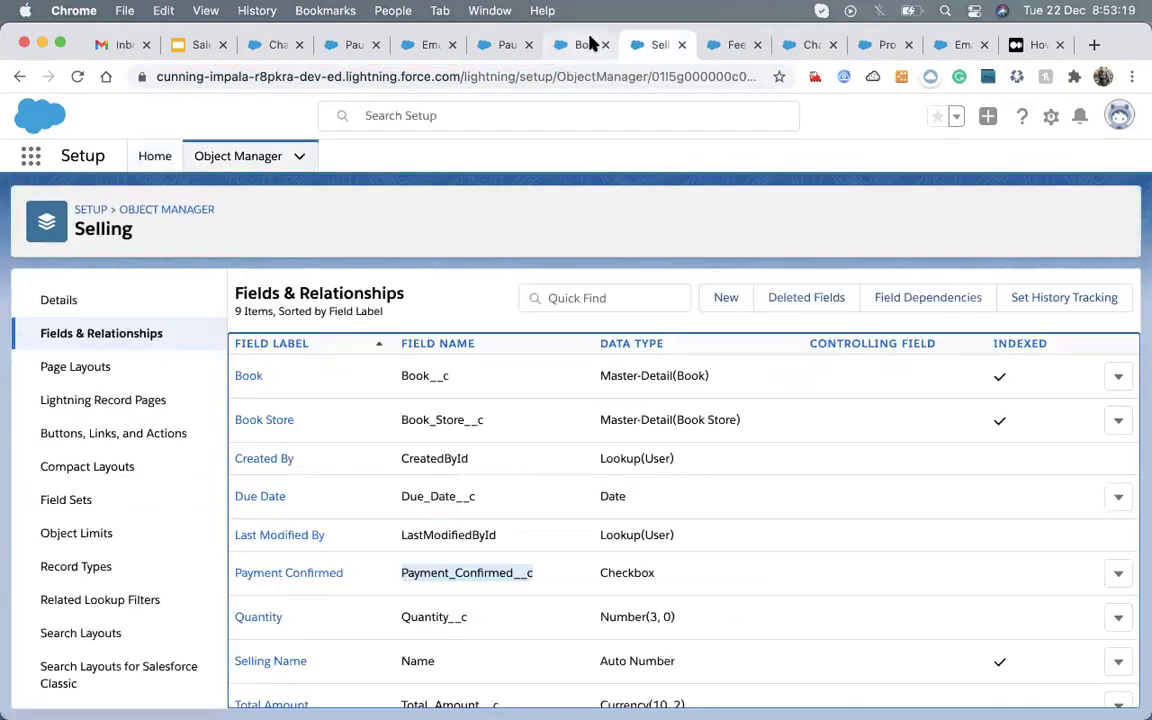
click(587, 44)
click(950, 45)
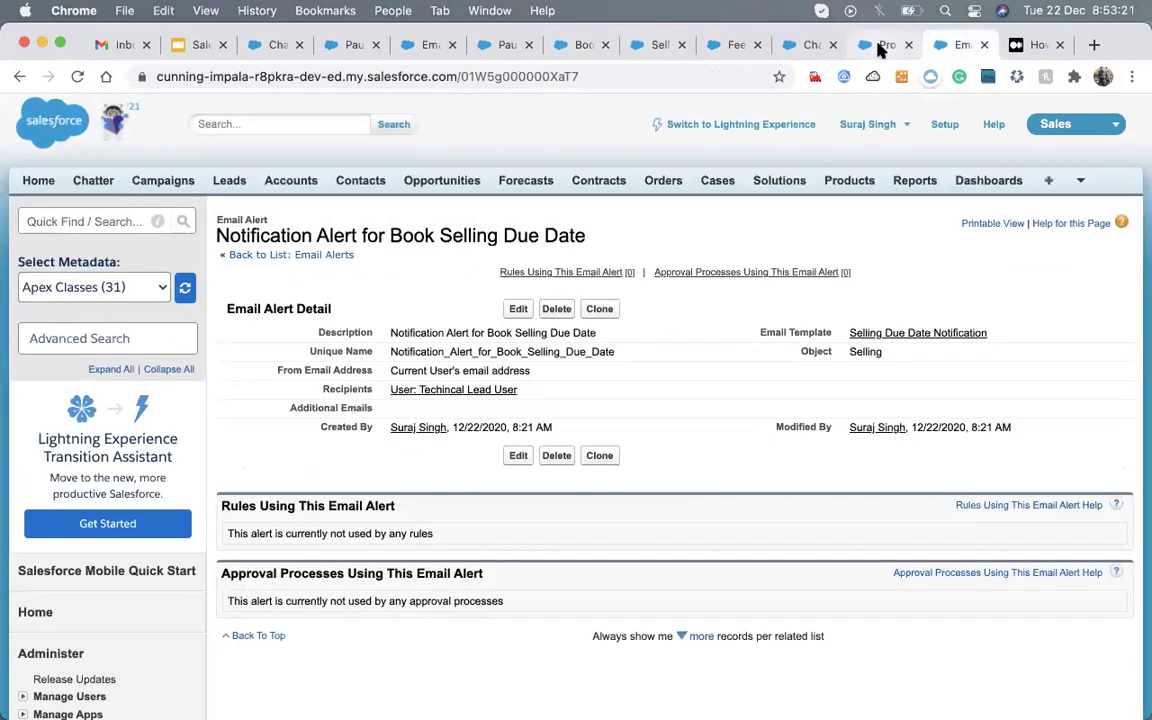
click(882, 45)
click(797, 45)
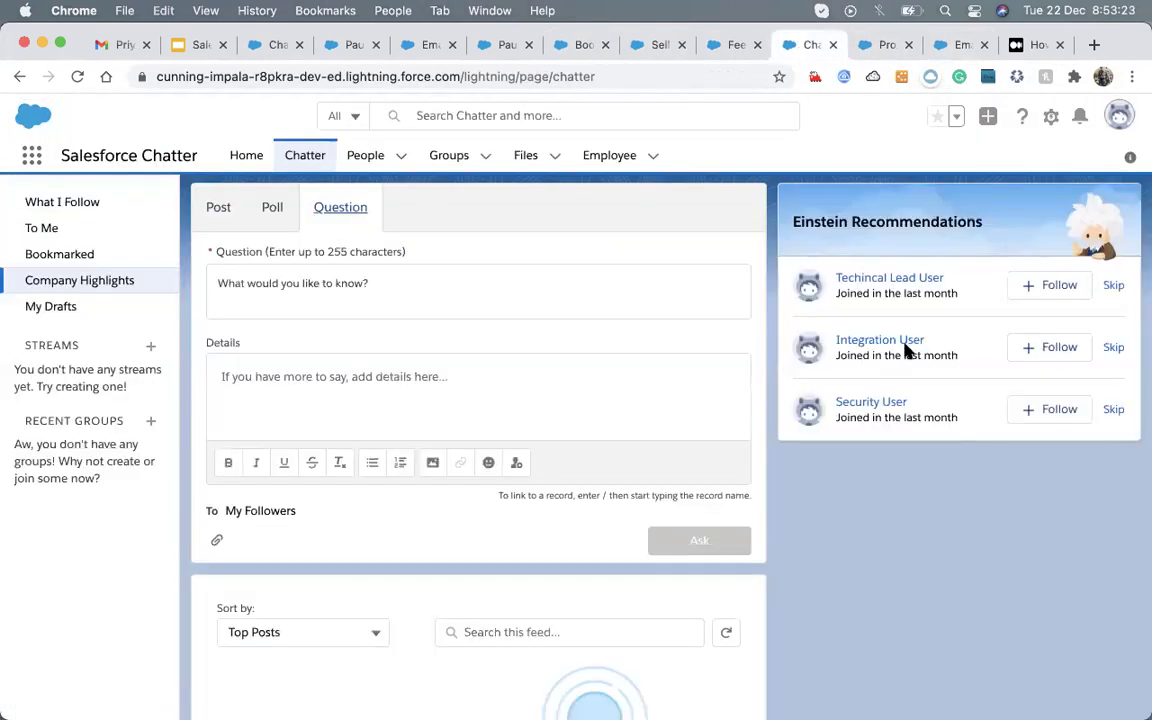
click(715, 52)
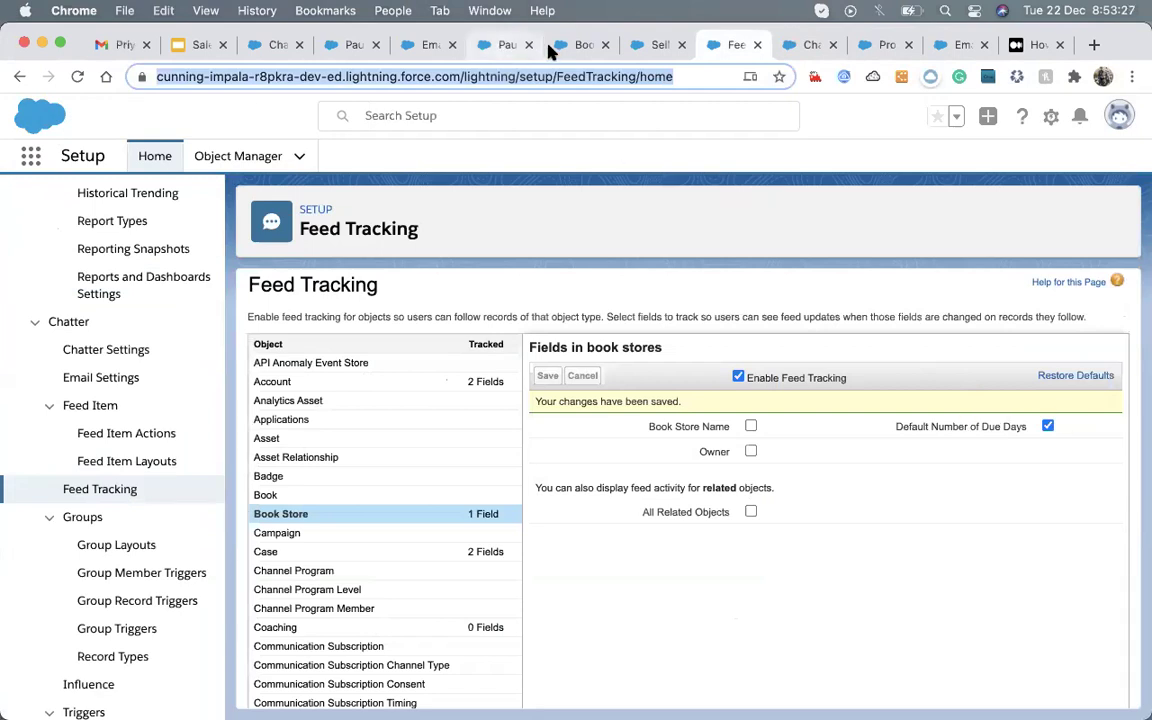
- Reload the other open Paul Book Store record page and check the tracked due-days change in its Chatter feed
click(512, 45)
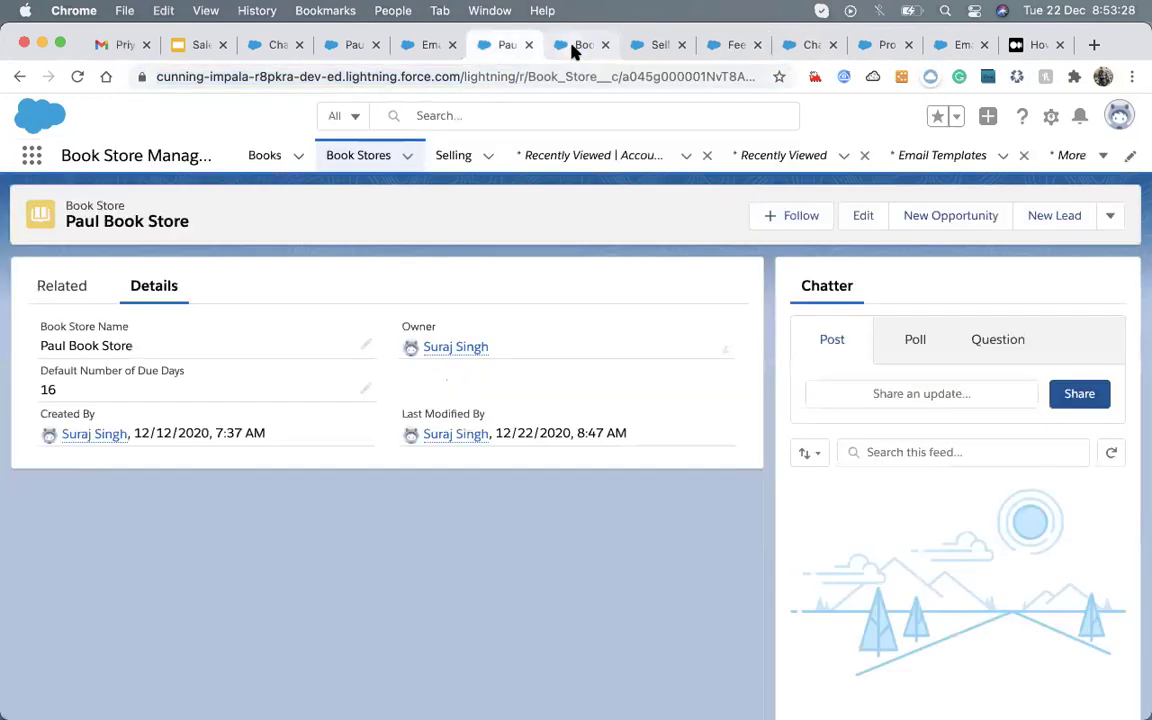
click(75, 77)
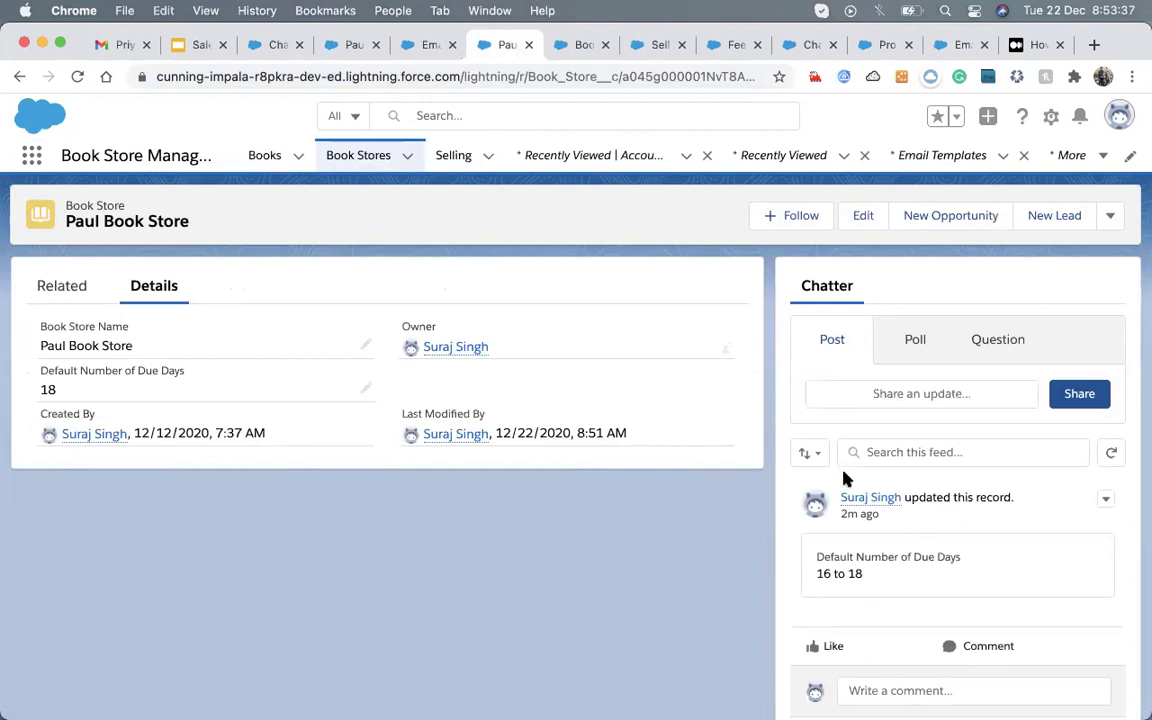
mouse_move(869, 508)
- Set the Paul Book Store record's Default Number of Due Days to 17 and save it
click(367, 390)
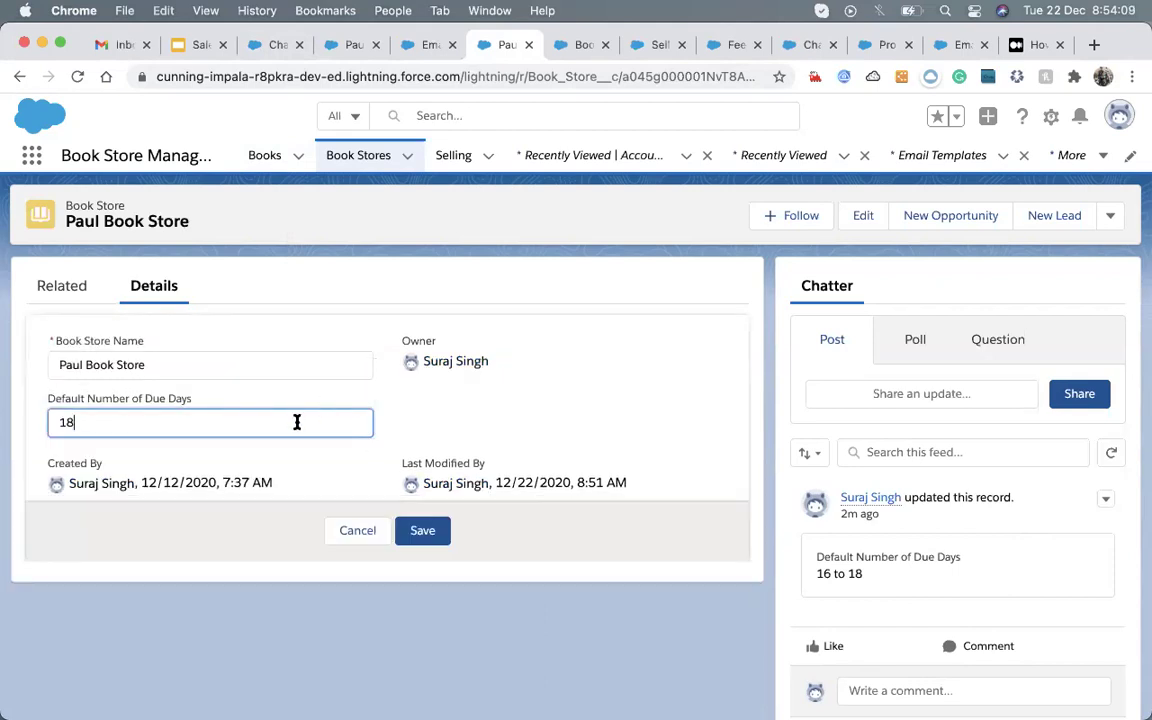
key(BackSpace)
text(7)
click(407, 530)
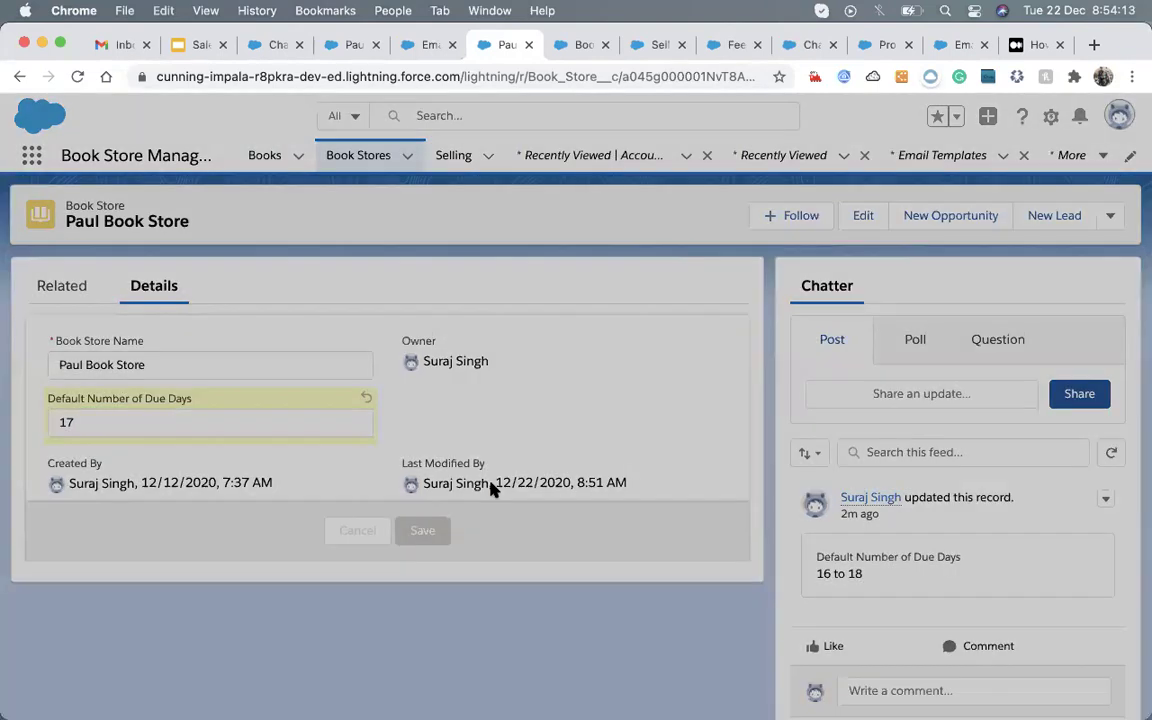
scroll(630, 550, down, 3)
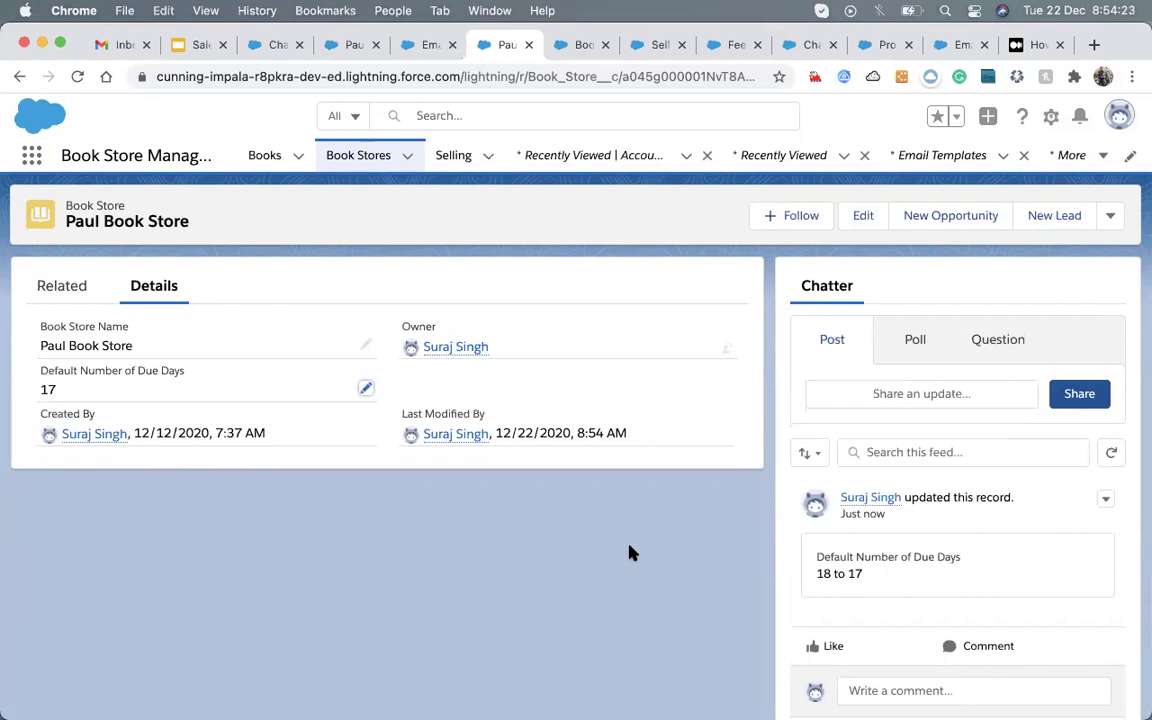
key(ctrl+Up)
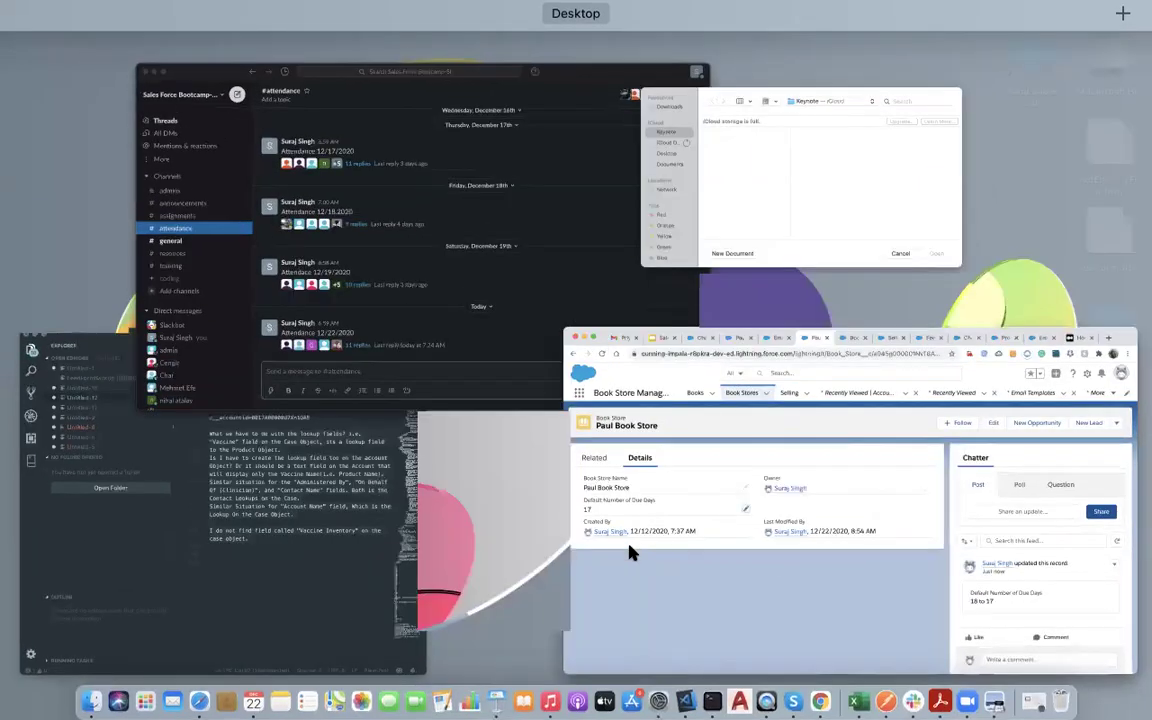
click(640, 565)
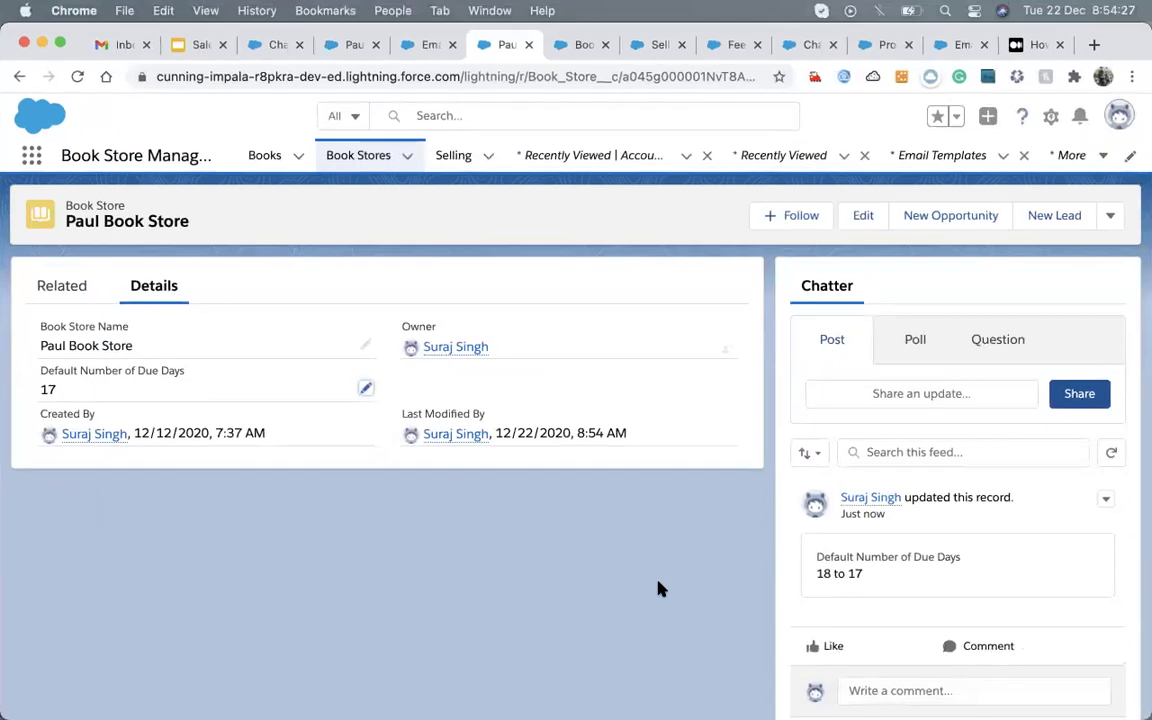
mouse_move(574, 690)
click(1140, 402)
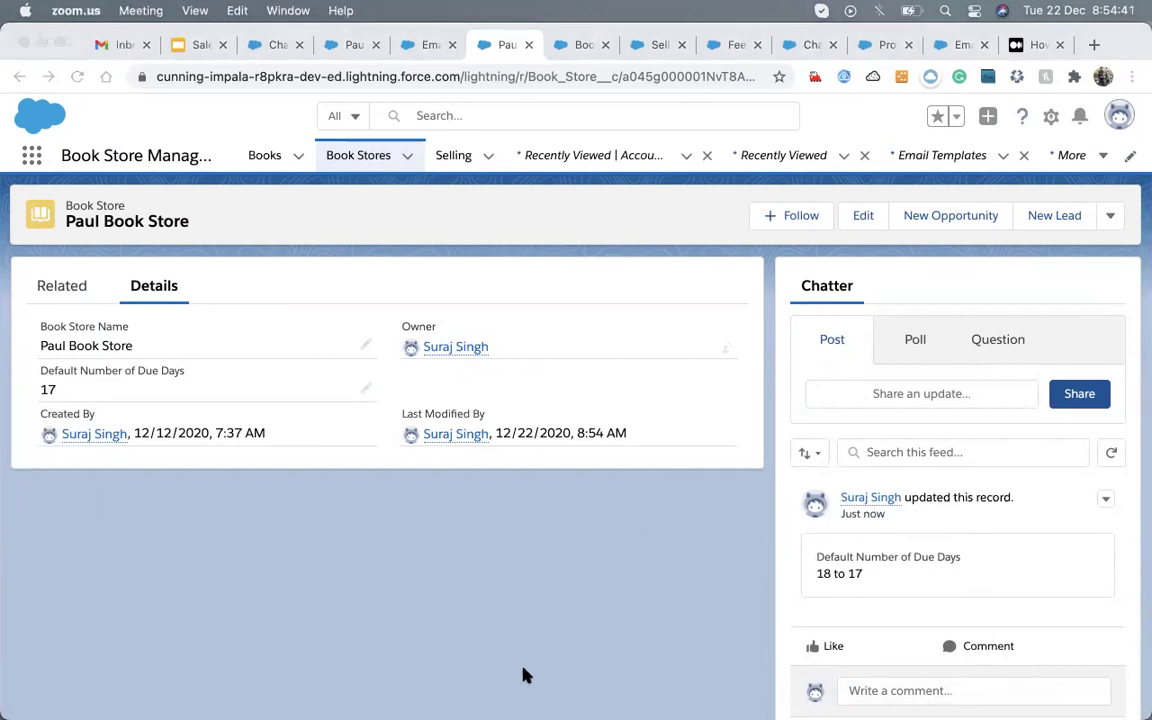
- Open the Calendar app and look through the December 2020 month view and the neighbouring weeks
click(517, 533)
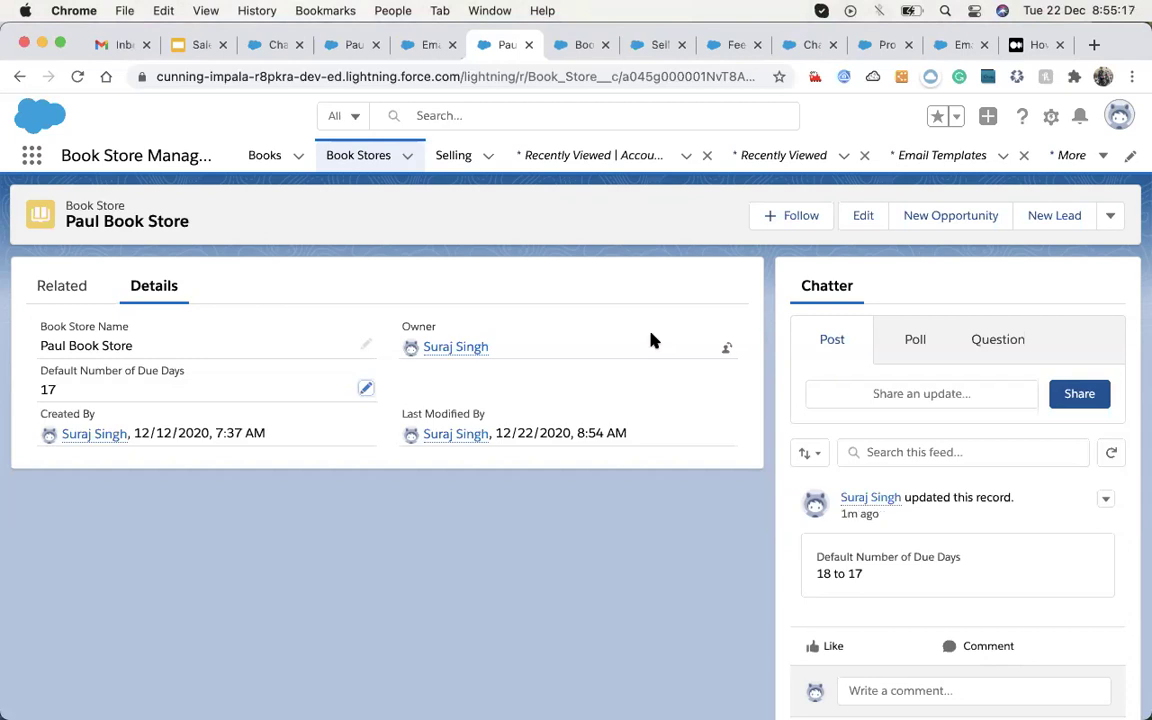
key(F4)
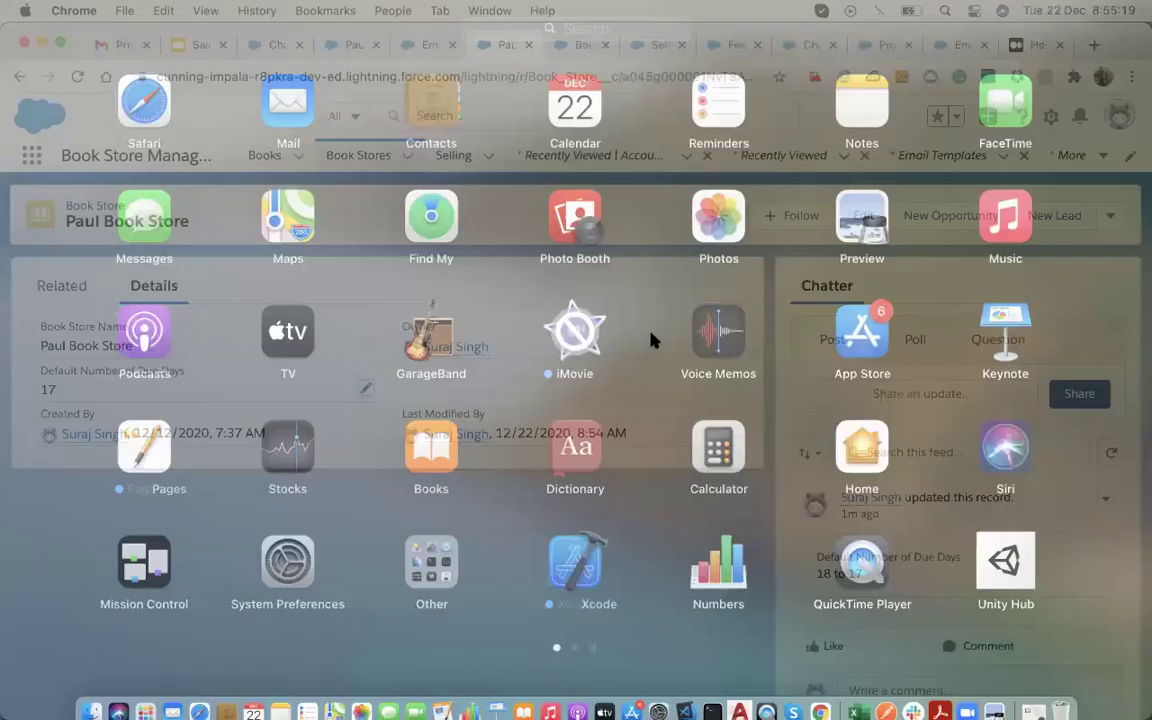
text(cal)
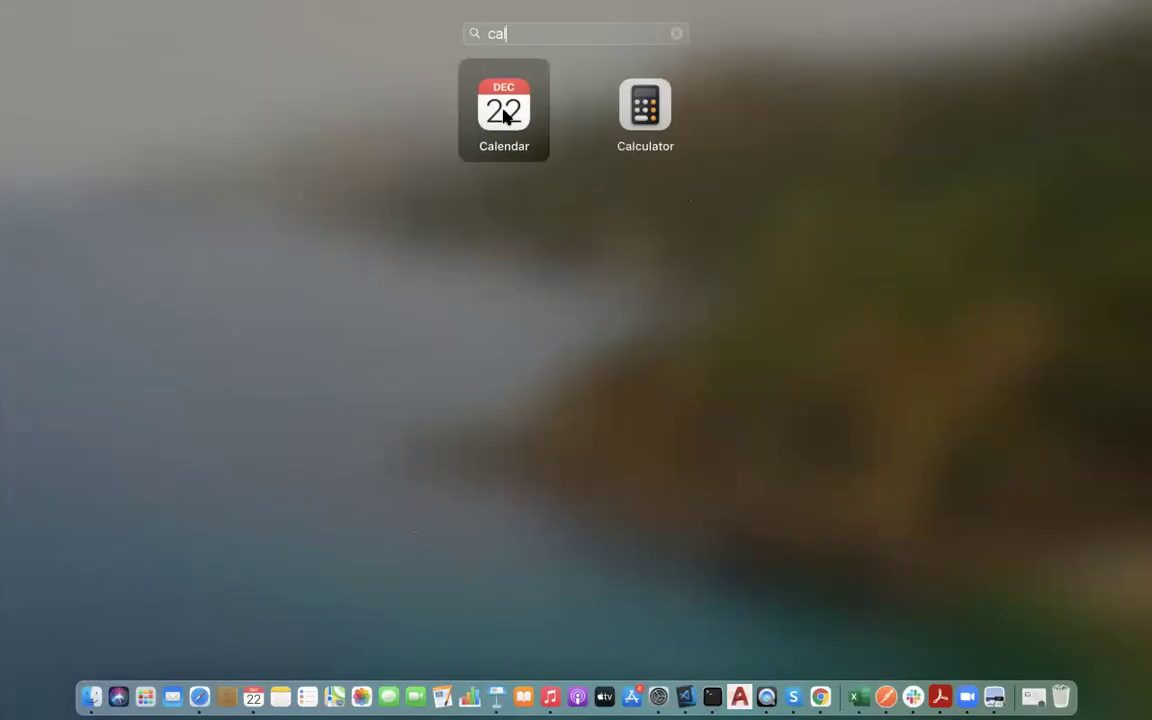
click(504, 116)
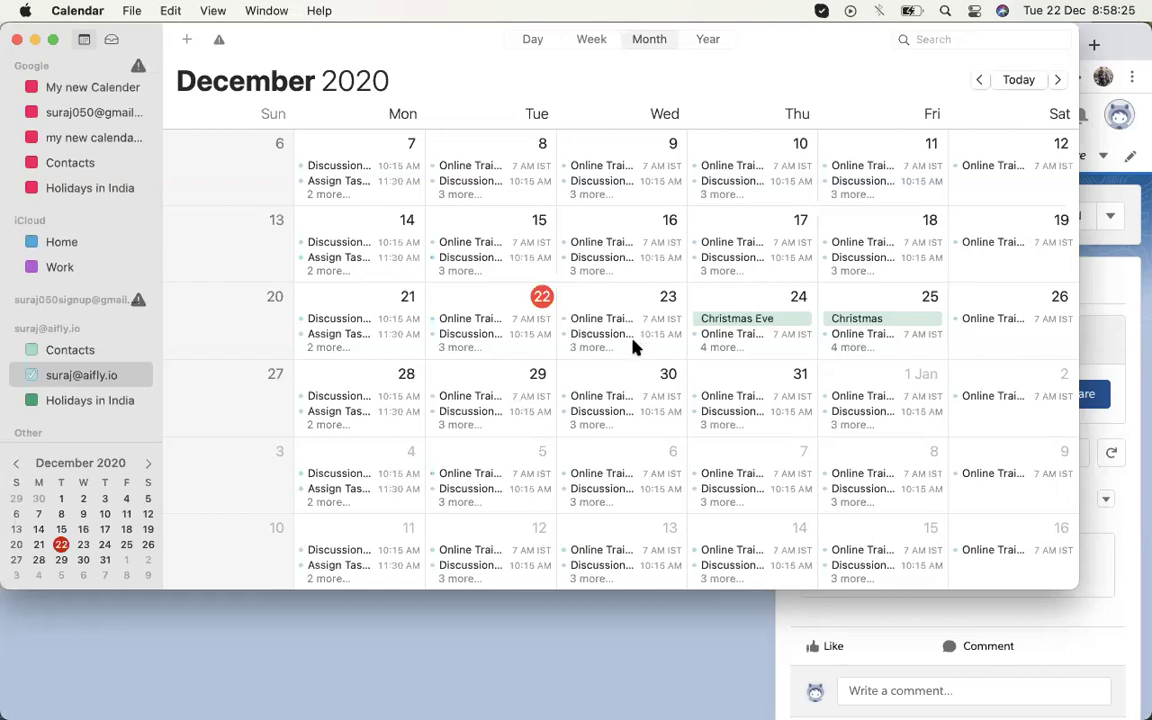
scroll(632, 341, up, 3)
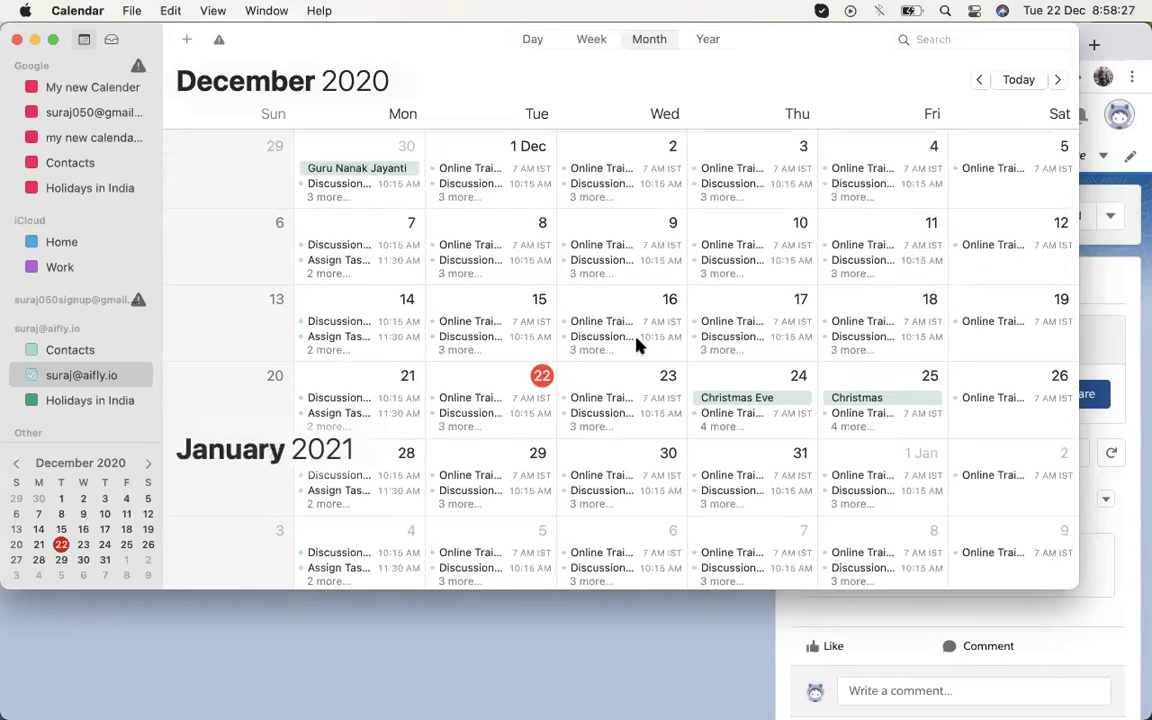
scroll(638, 343, up, 2)
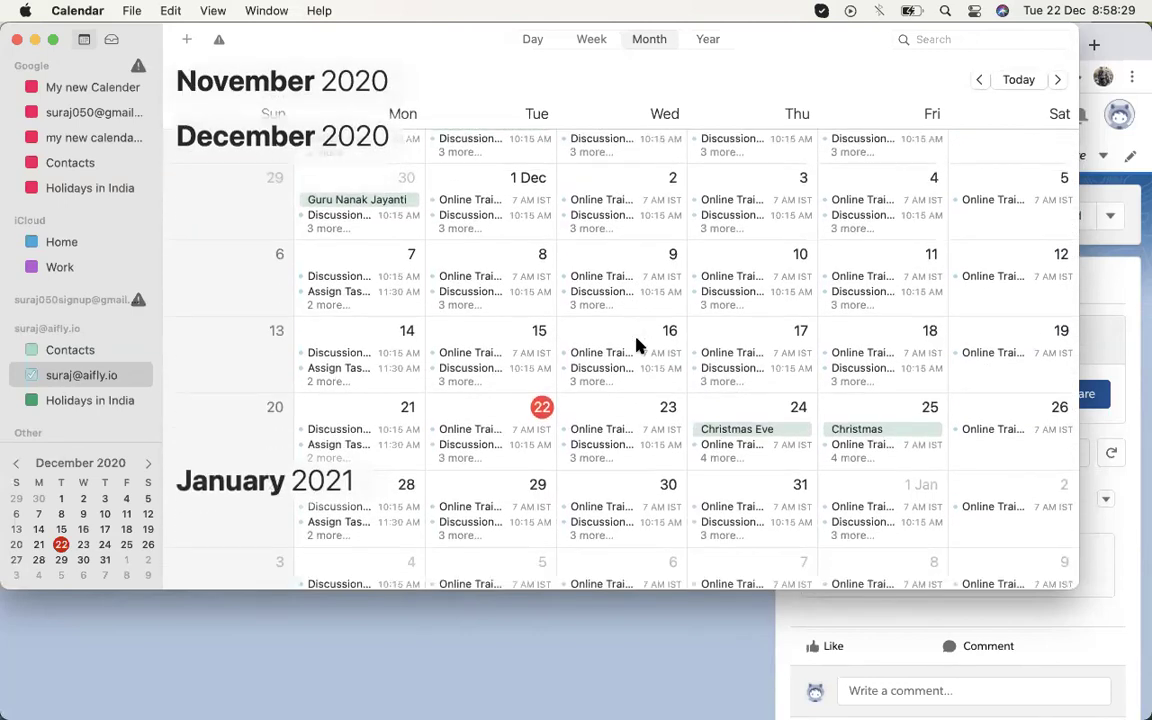
scroll(645, 418, down, 1)
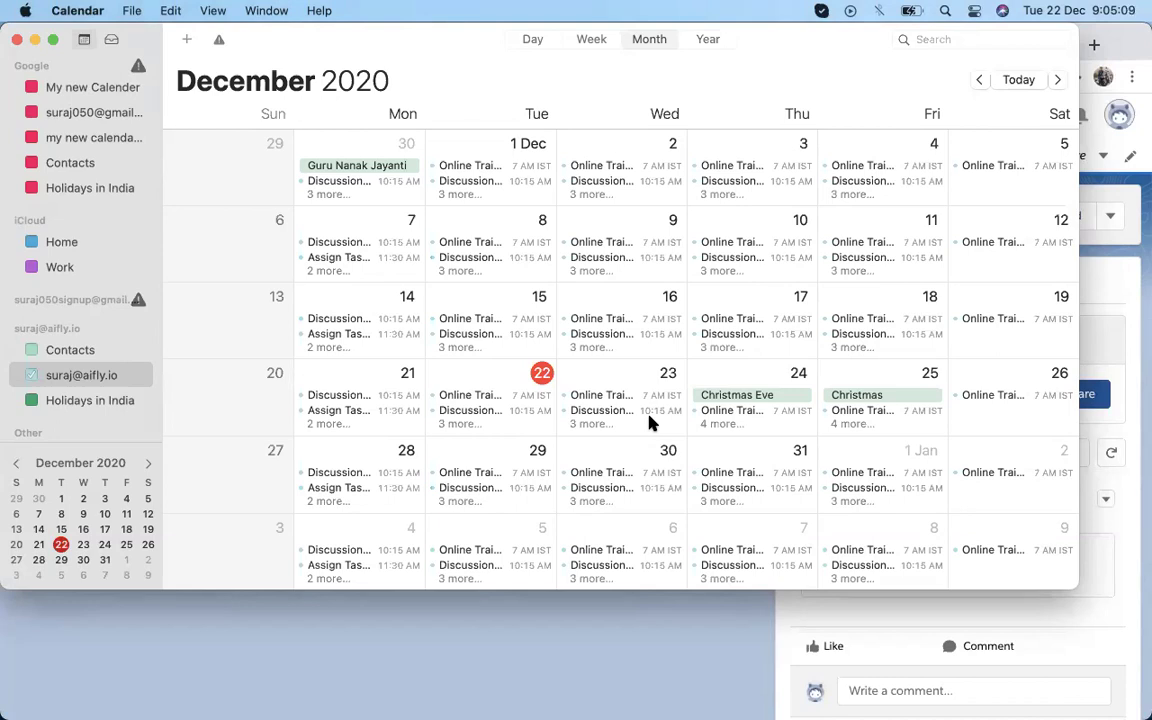
- Switch to the Slack workspace window and view the attendance channel
key(ctrl+Up)
click(435, 250)
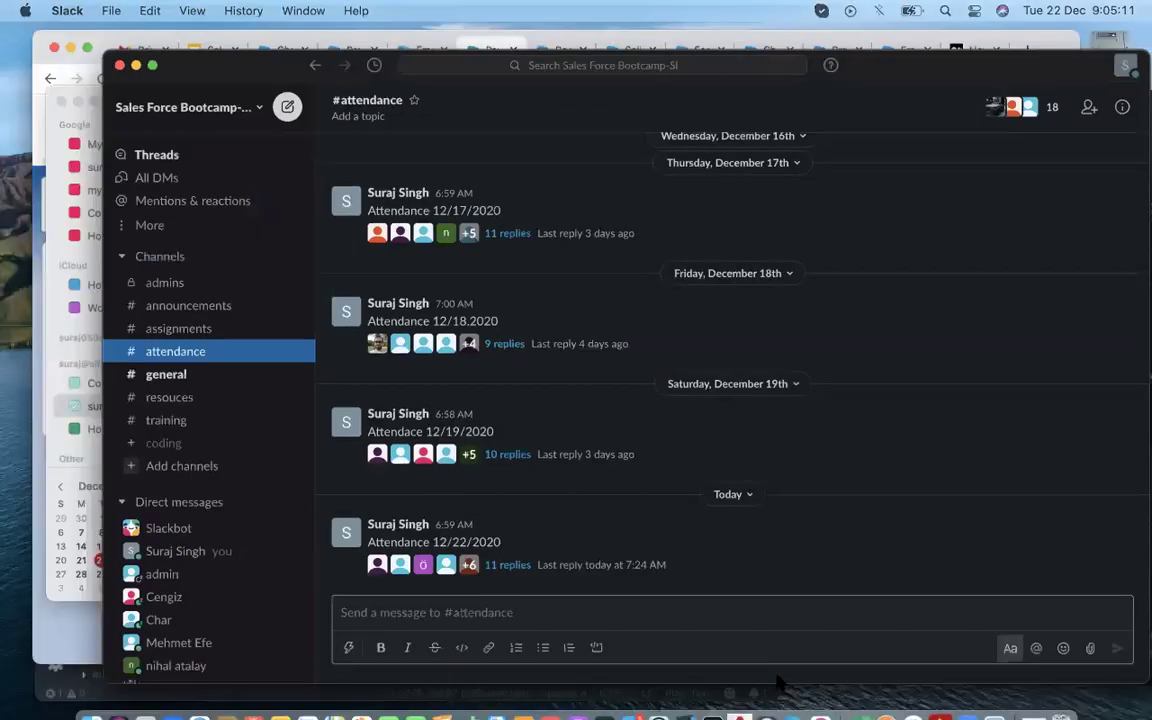
key(ctrl+Up)
click(924, 432)
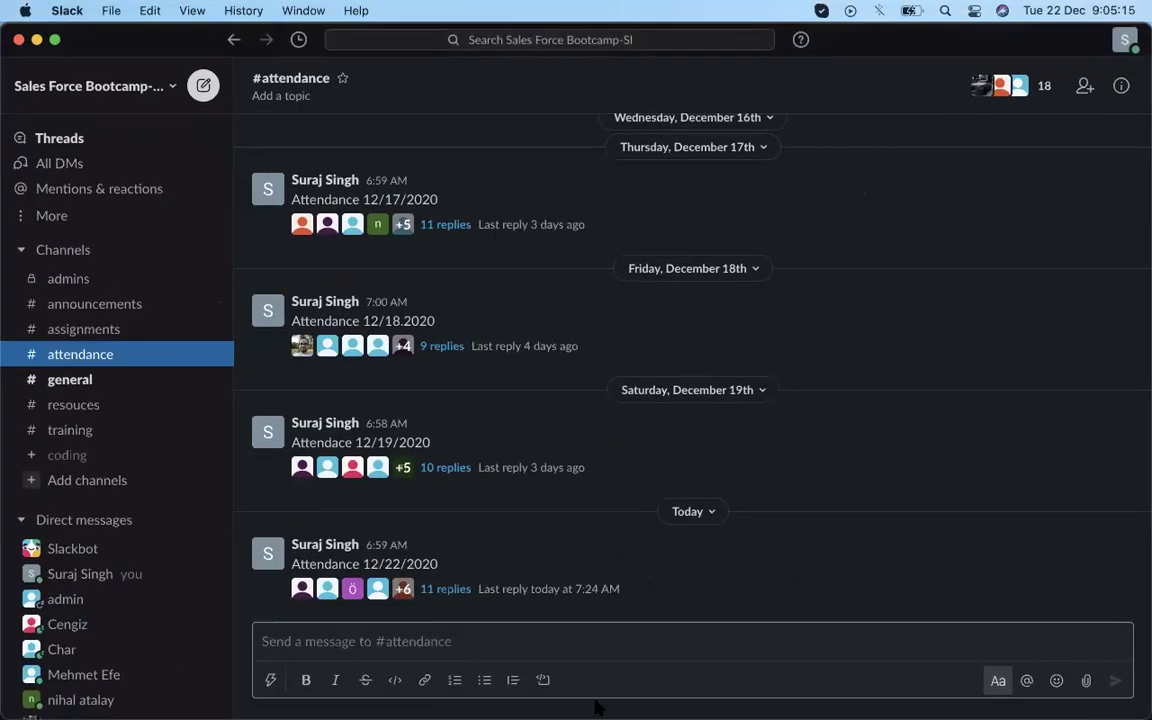
mouse_move(595, 716)
mouse_move(722, 708)
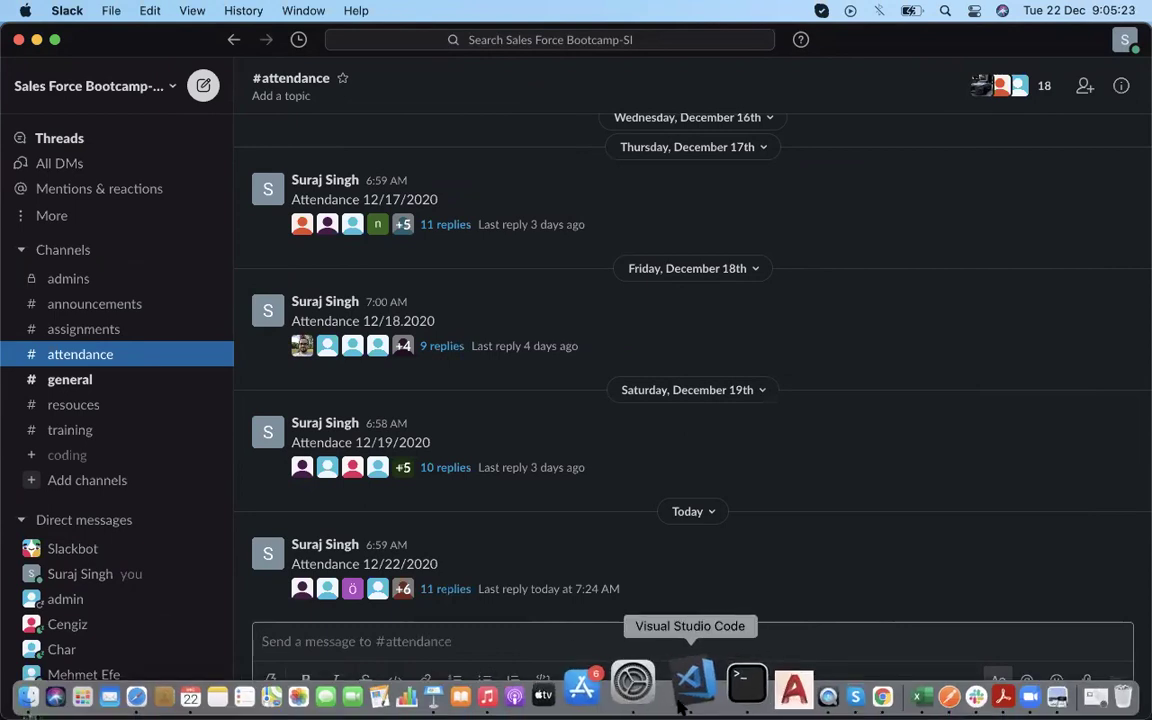